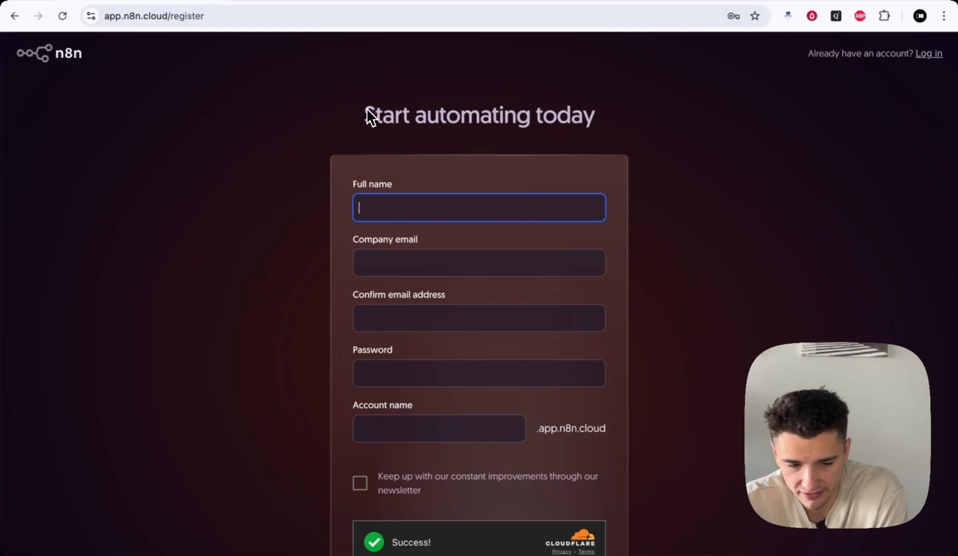
- Look over the npm or Docker install note in the Self-hosting docs
left_click(289, 1)
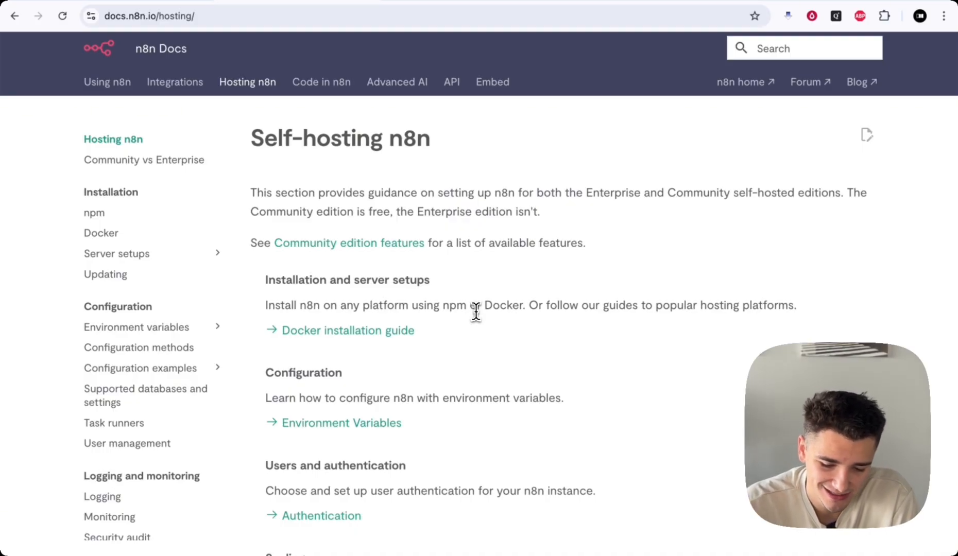
left_click_drag(441, 308, 508, 309)
left_click(510, 309)
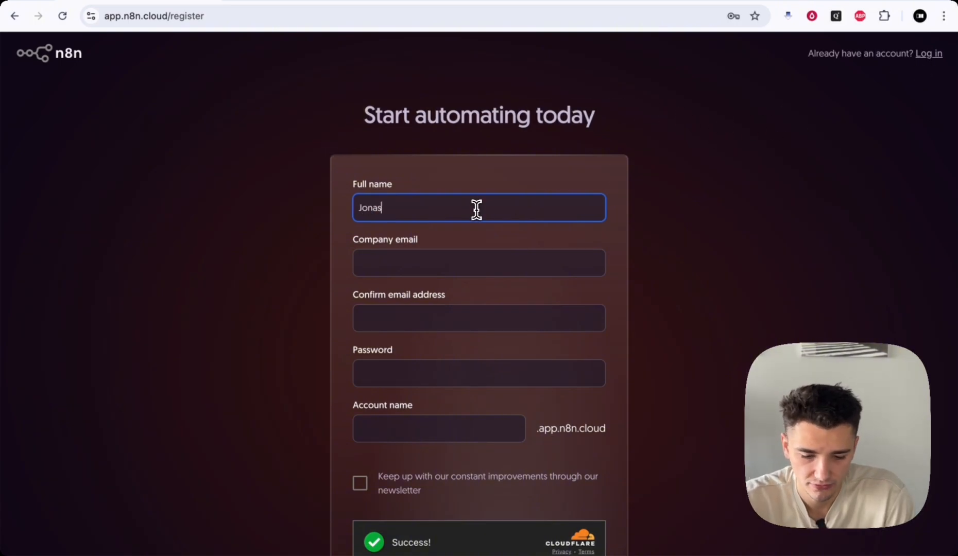
- Finish the sign-up fields, answer the team question with IT & Support, and skip inviting teammates
key("Tab")
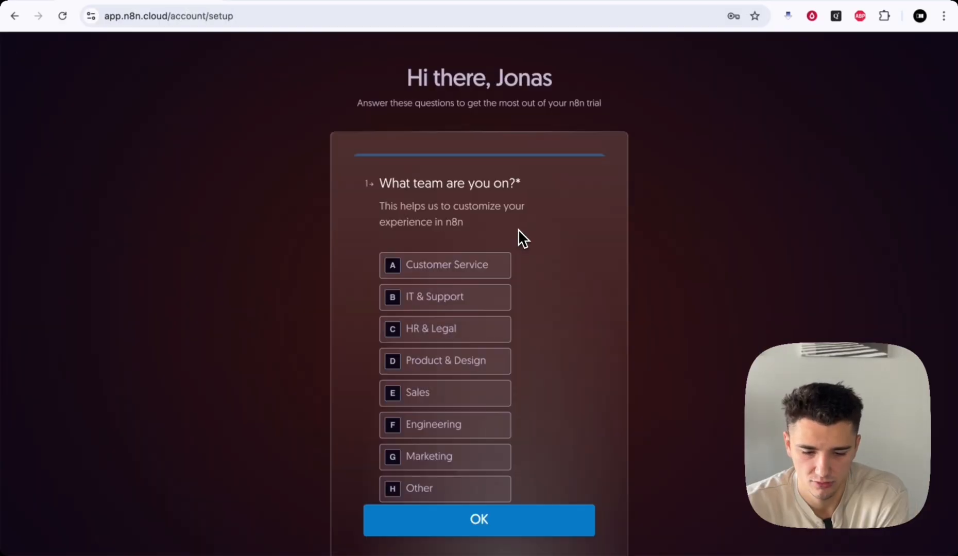
scroll(494, 229, "down", 1)
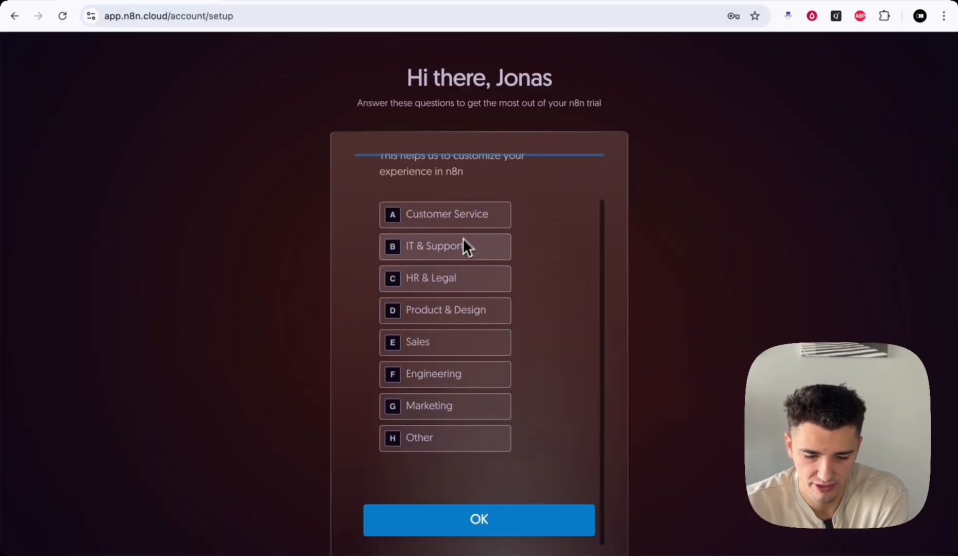
left_click(457, 256)
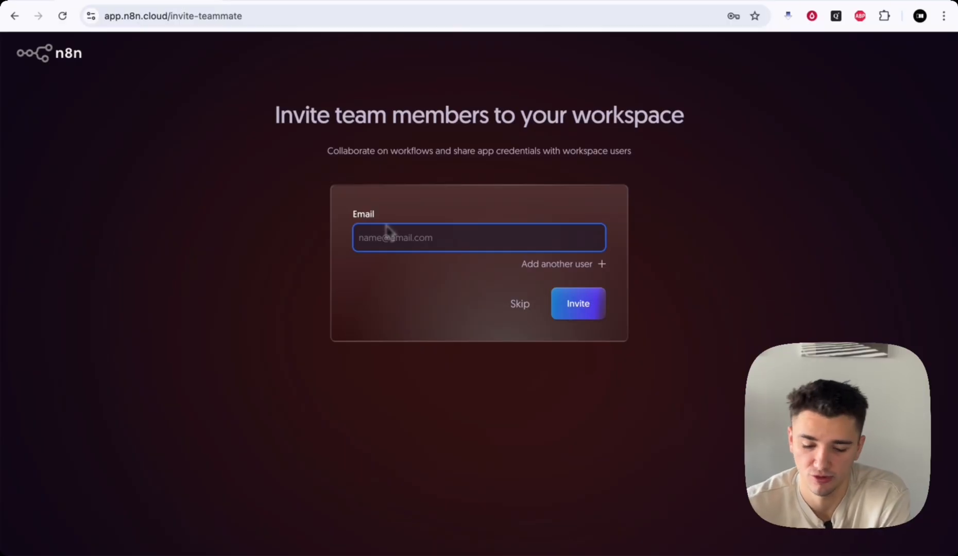
left_click(516, 309)
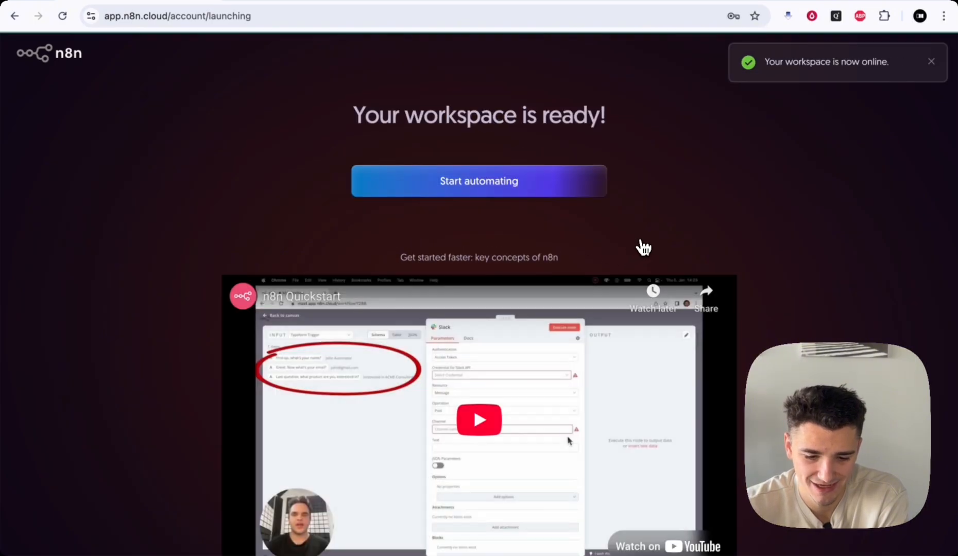
- Read the workspace-online notice, then enter the ready workspace with Start automating
left_click_drag(763, 61, 887, 61)
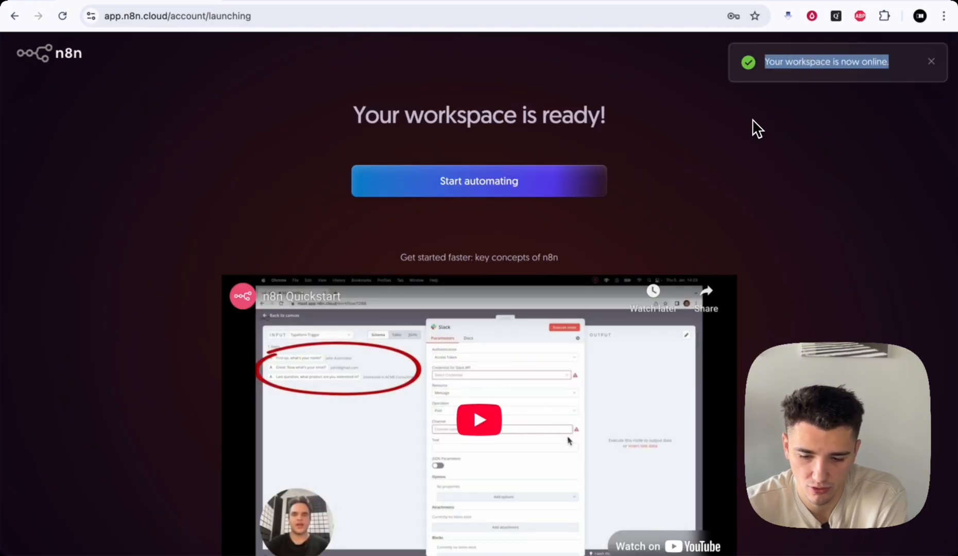
left_click(712, 150)
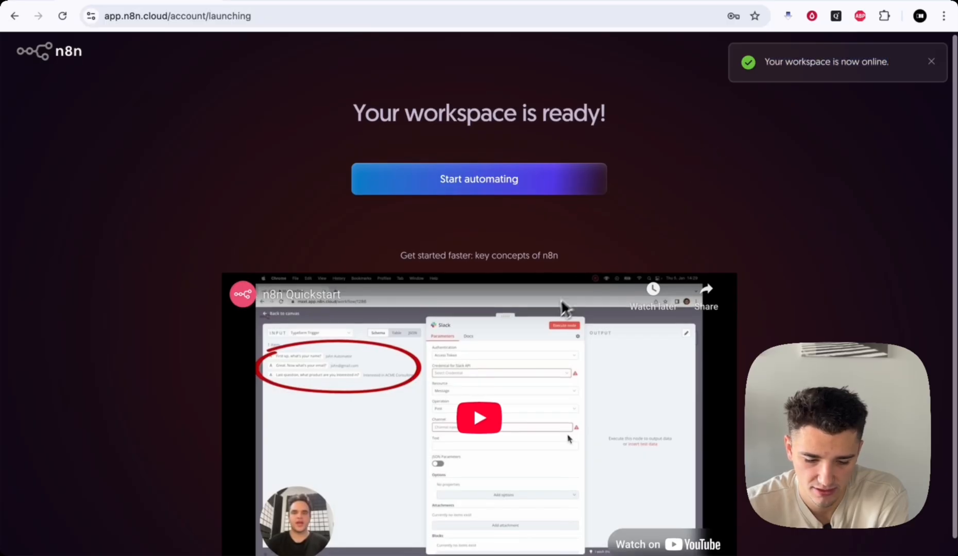
scroll(562, 306, "down", 1)
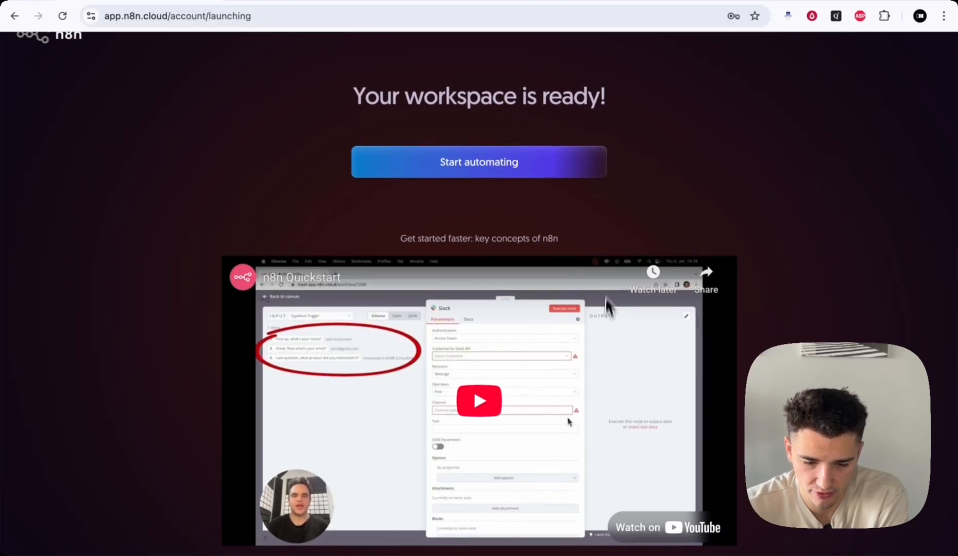
scroll(592, 251, "up", 1)
scroll(592, 251, "down", 1)
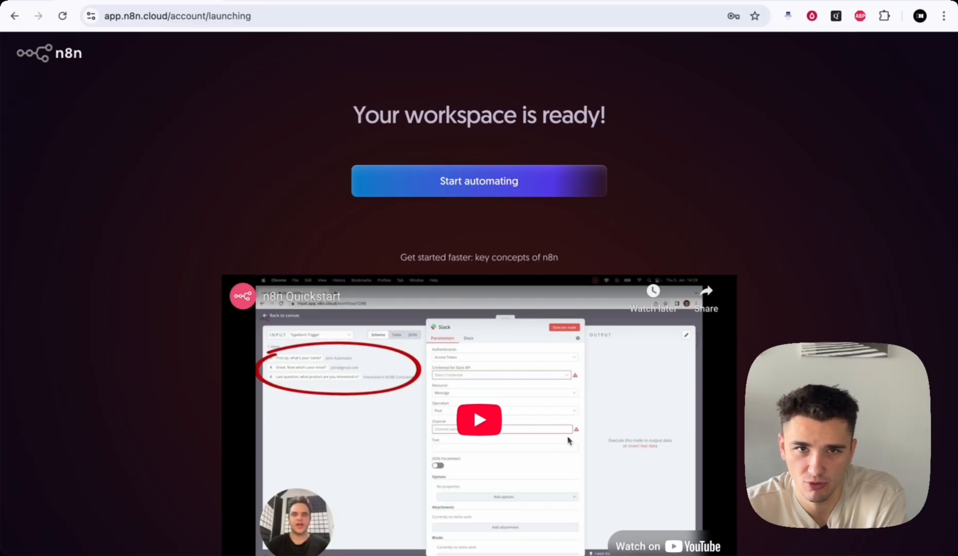
left_click(552, 185)
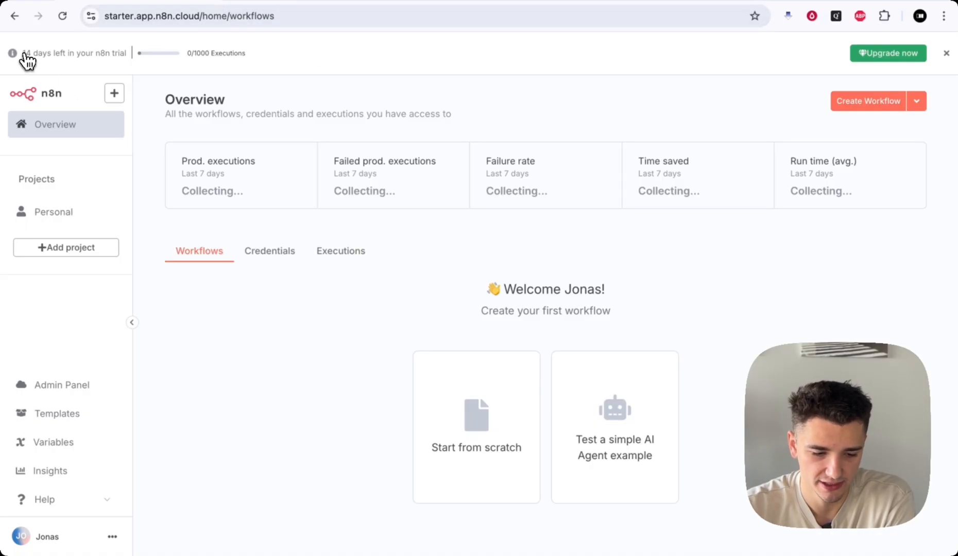
left_click_drag(21, 52, 128, 60)
left_click(129, 64)
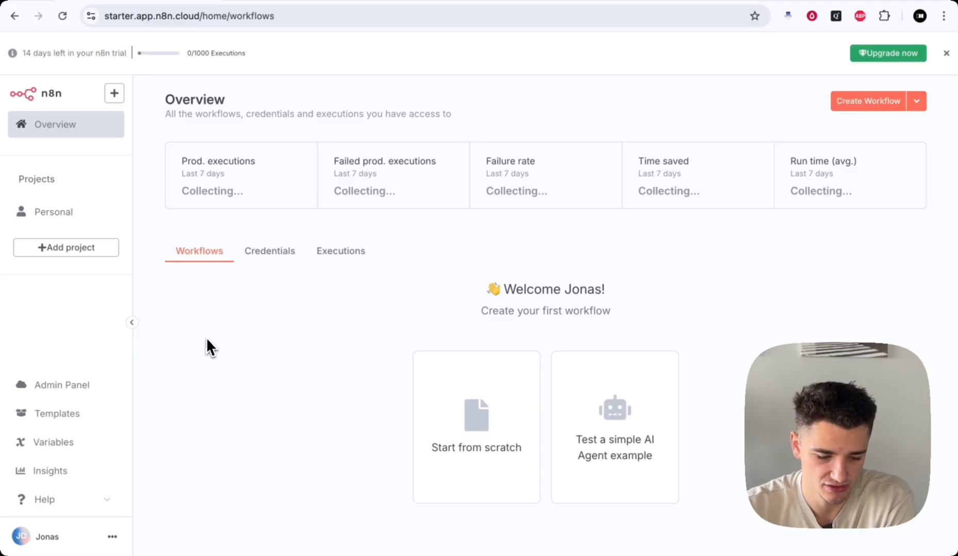
left_click_drag(165, 101, 381, 113)
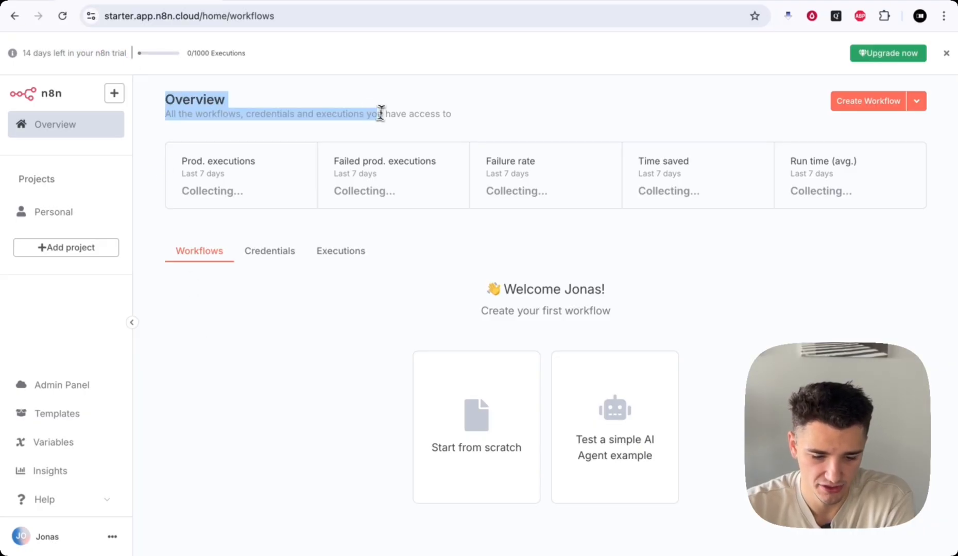
left_click(376, 118)
double_click(216, 114)
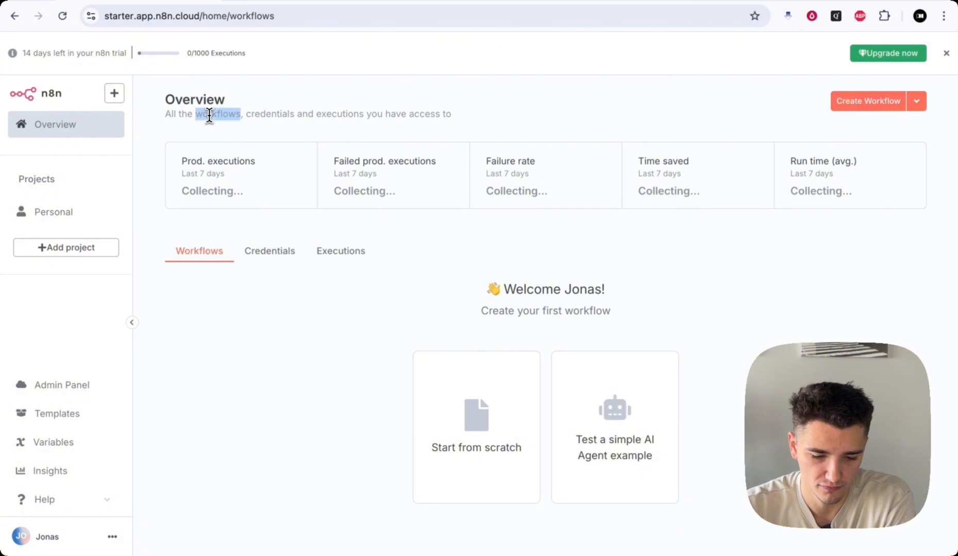
left_click(250, 114)
double_click(250, 114)
double_click(334, 114)
left_click(385, 113)
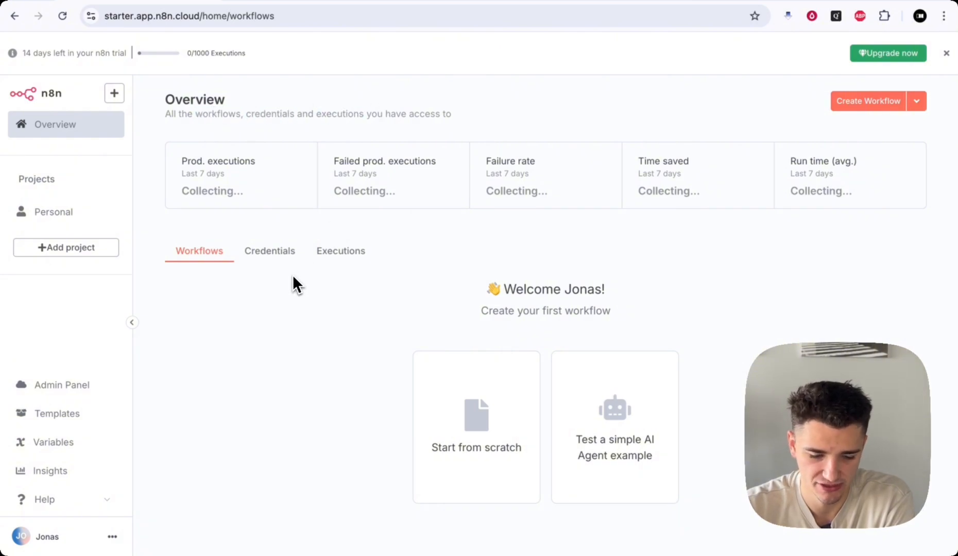
left_click(263, 256)
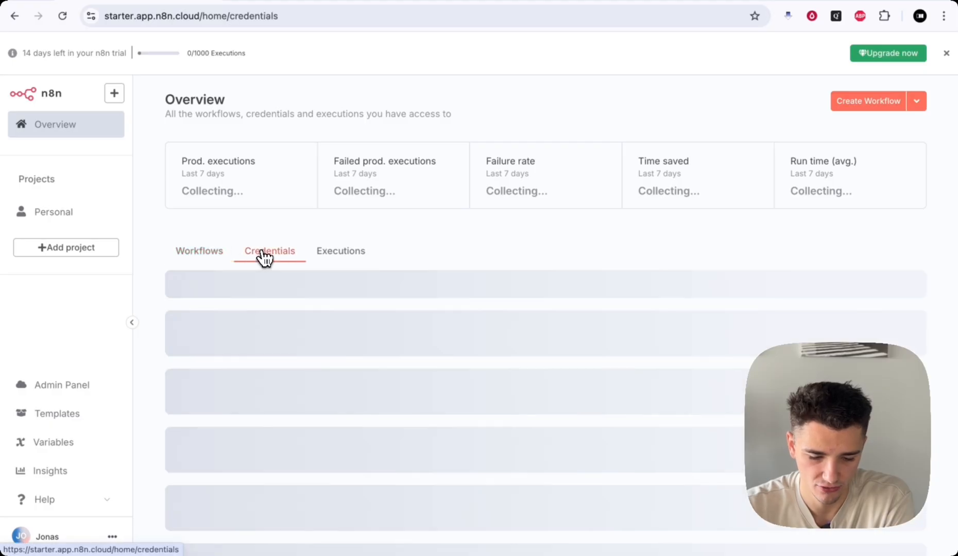
left_click(339, 261)
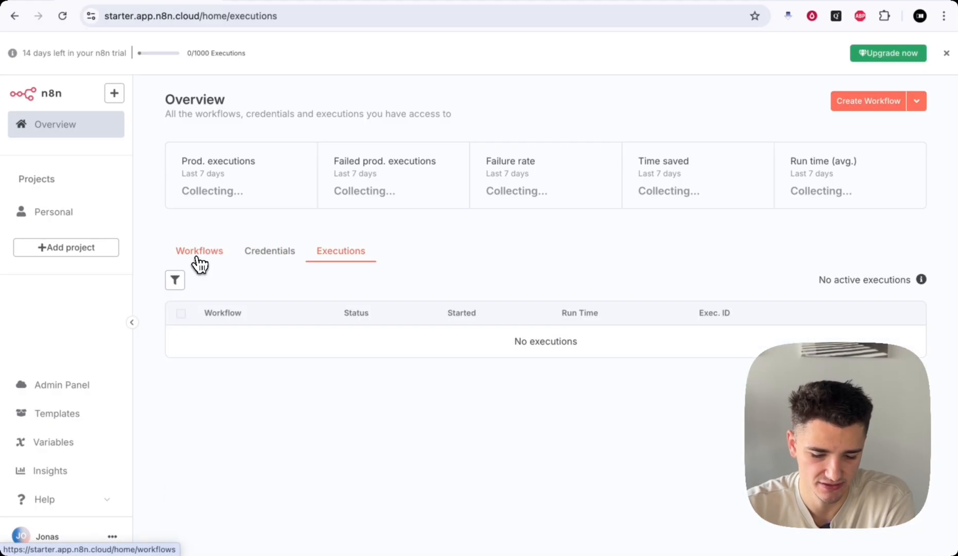
left_click(200, 262)
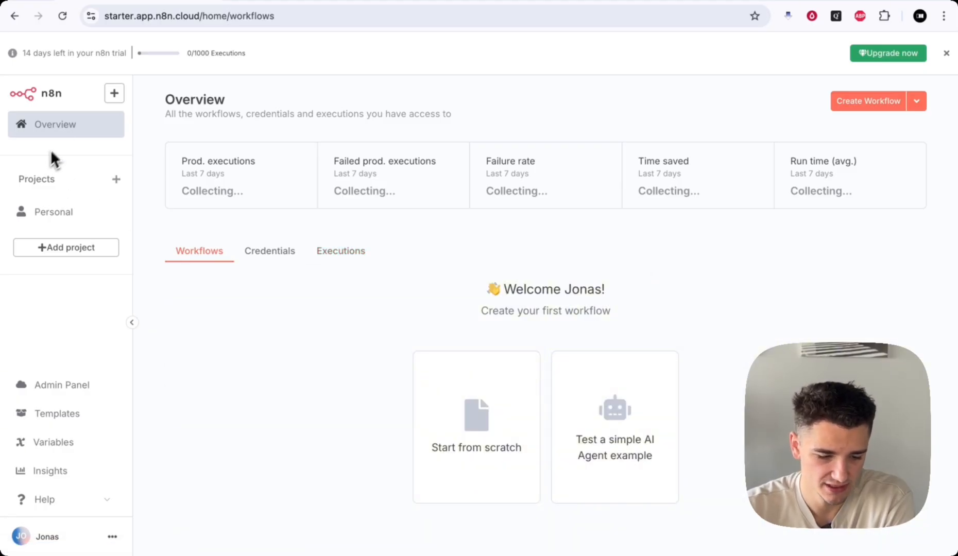
left_click(114, 94)
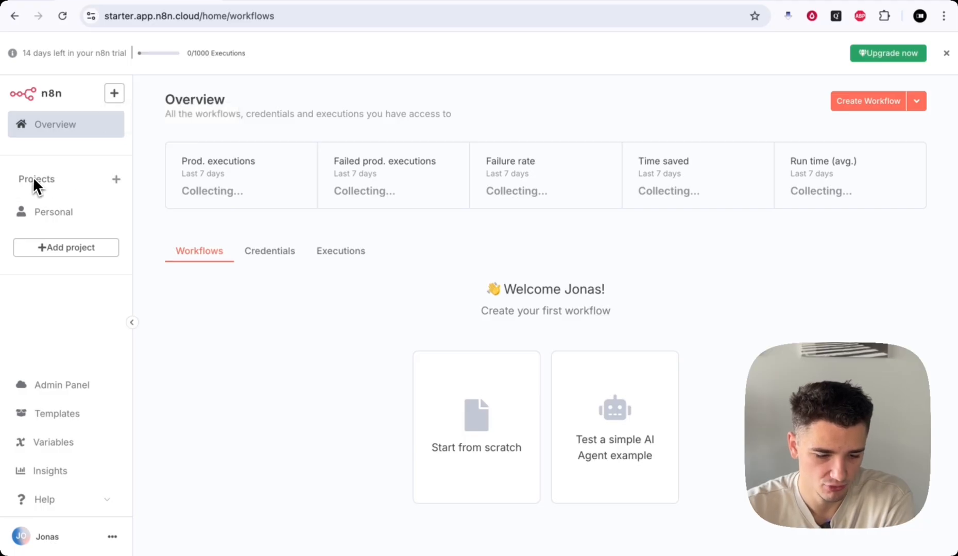
left_click_drag(19, 178, 61, 179)
left_click(61, 178)
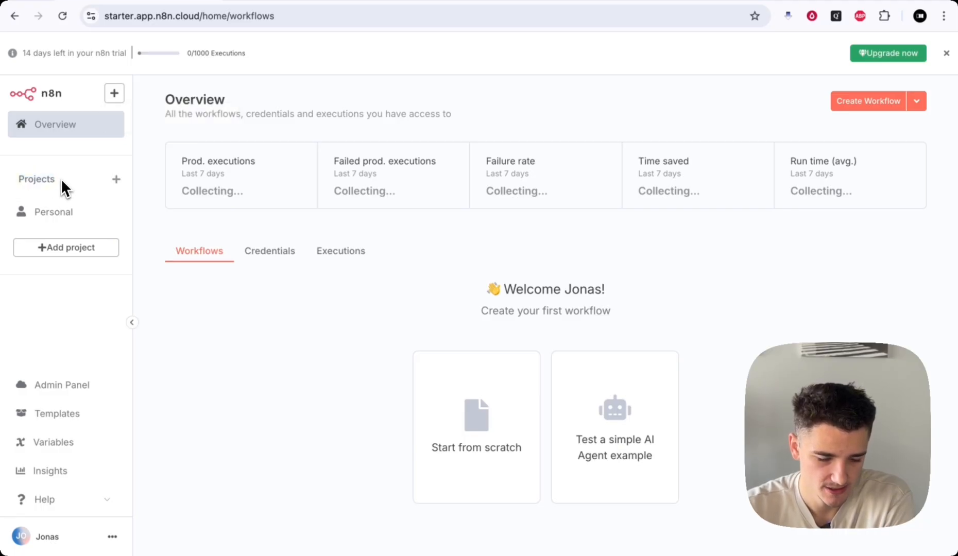
- Create My project and view its member role options, then return to Personal's workflows
left_click(116, 179)
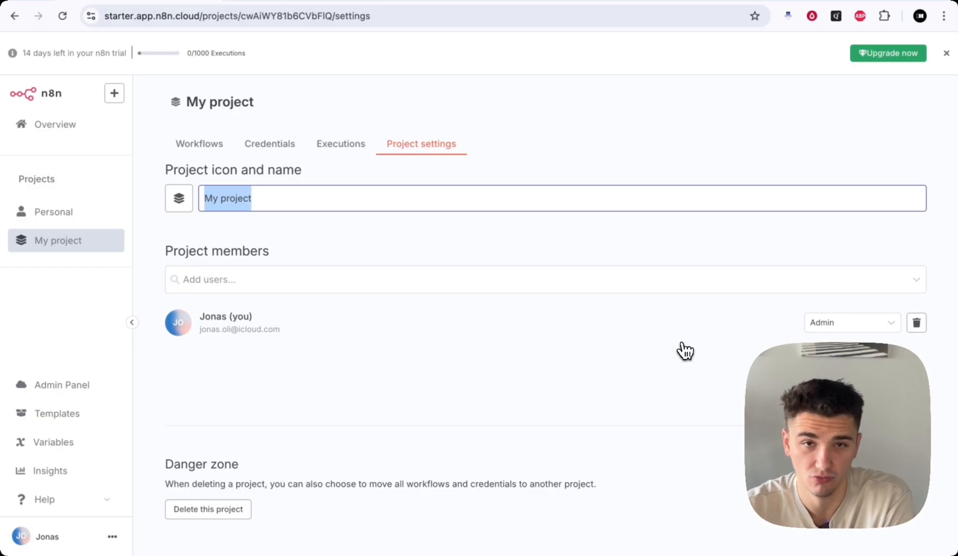
left_click(821, 326)
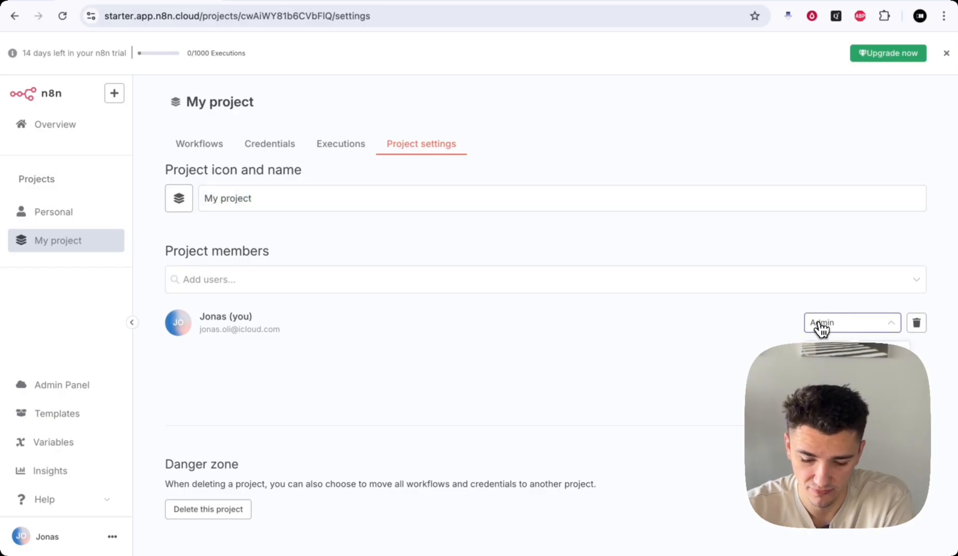
left_click(53, 211)
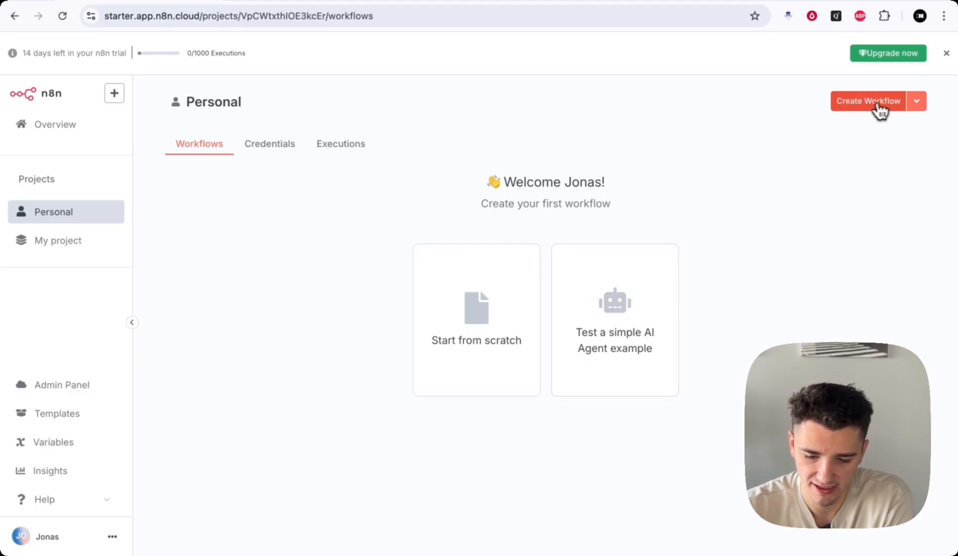
left_click(916, 105)
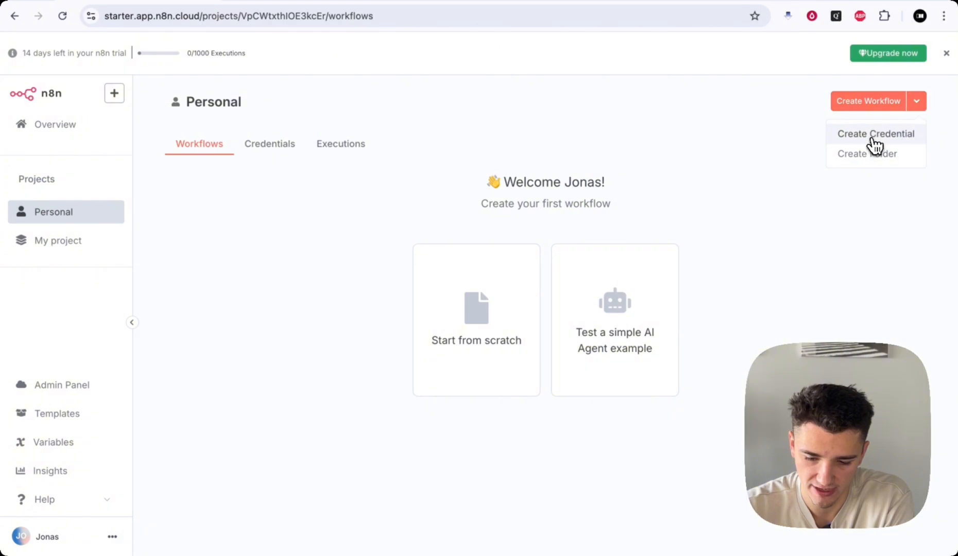
left_click(704, 171)
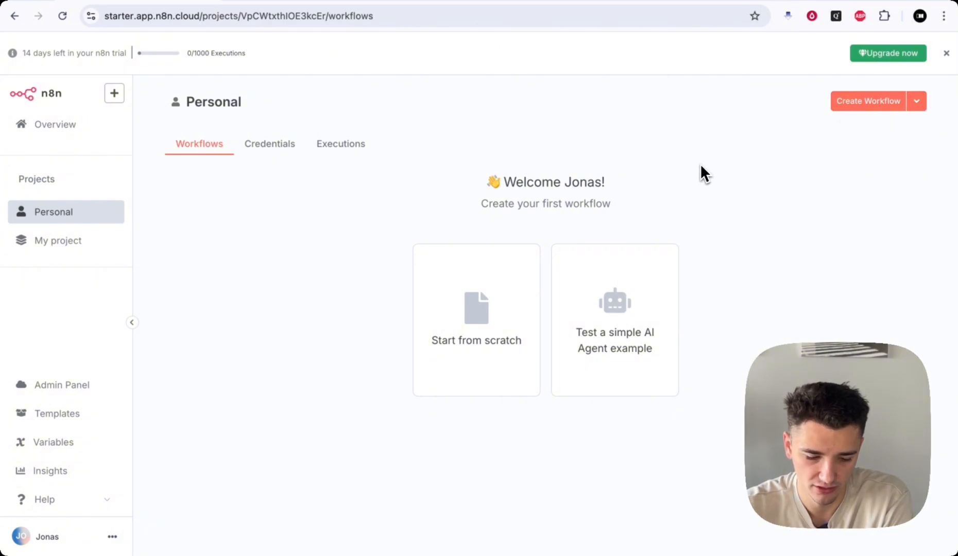
- Open the n8n cloud account dashboard and review the workspace name
left_click(62, 390)
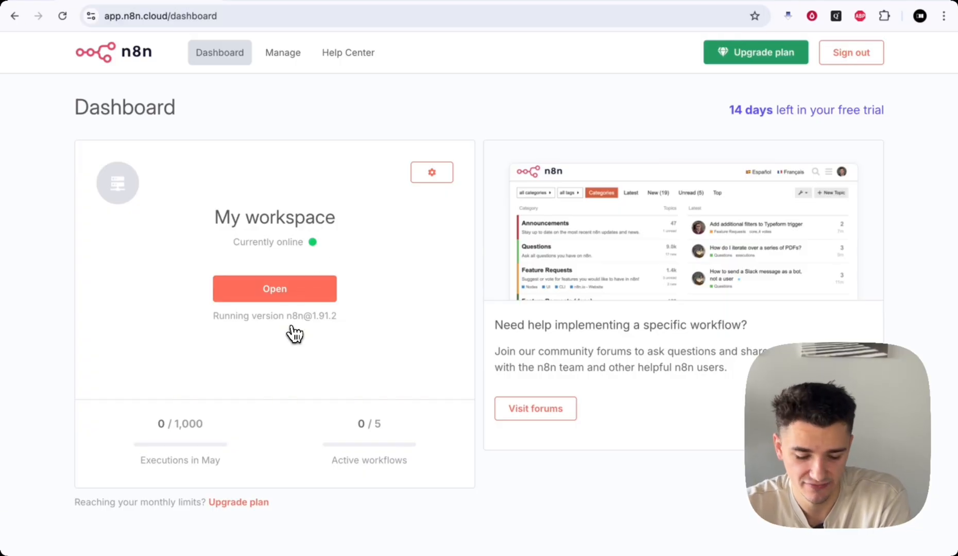
scroll(235, 397, "down", 3)
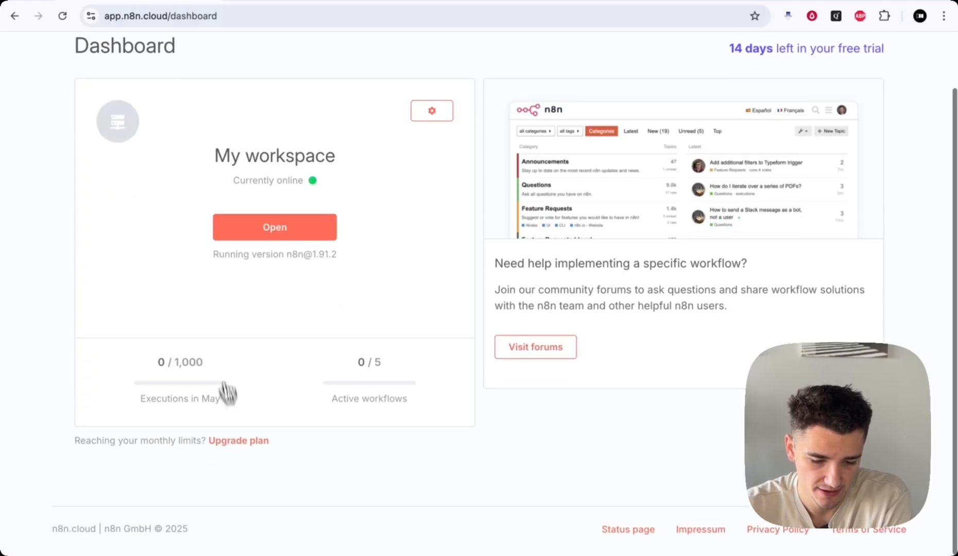
left_click_drag(213, 153, 327, 176)
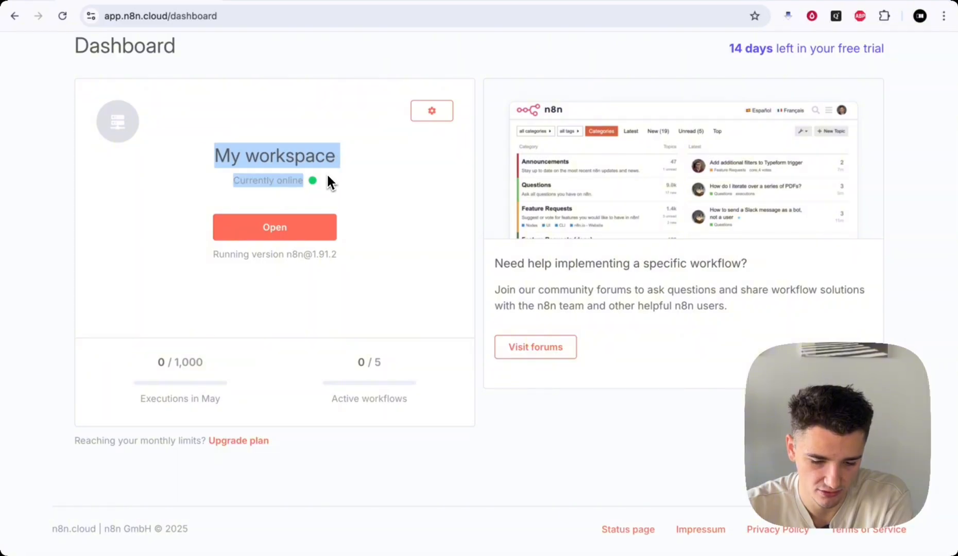
left_click(332, 175)
- On the workspace Manage page, check the current plan and choose Upgrade plan
left_click(437, 114)
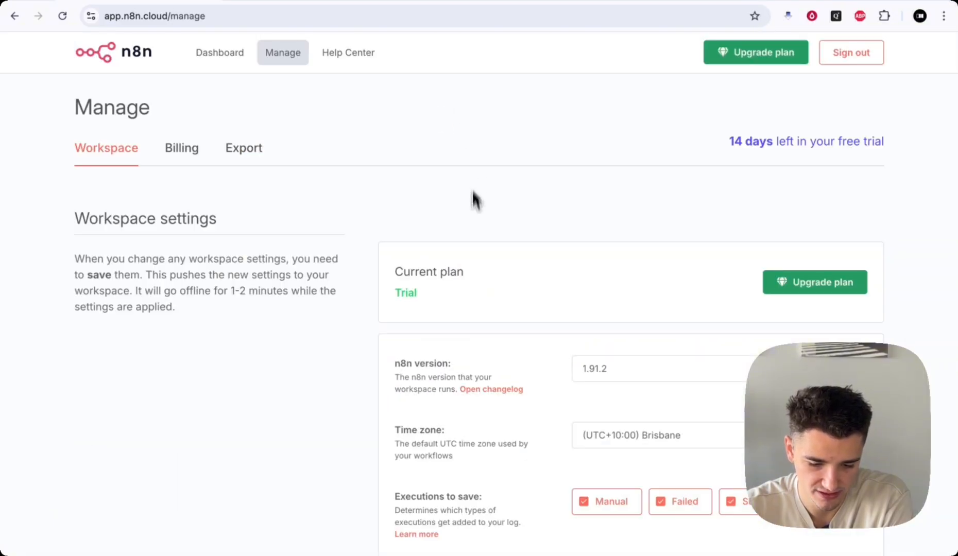
scroll(476, 237, "down", 3)
left_click_drag(393, 194, 459, 194)
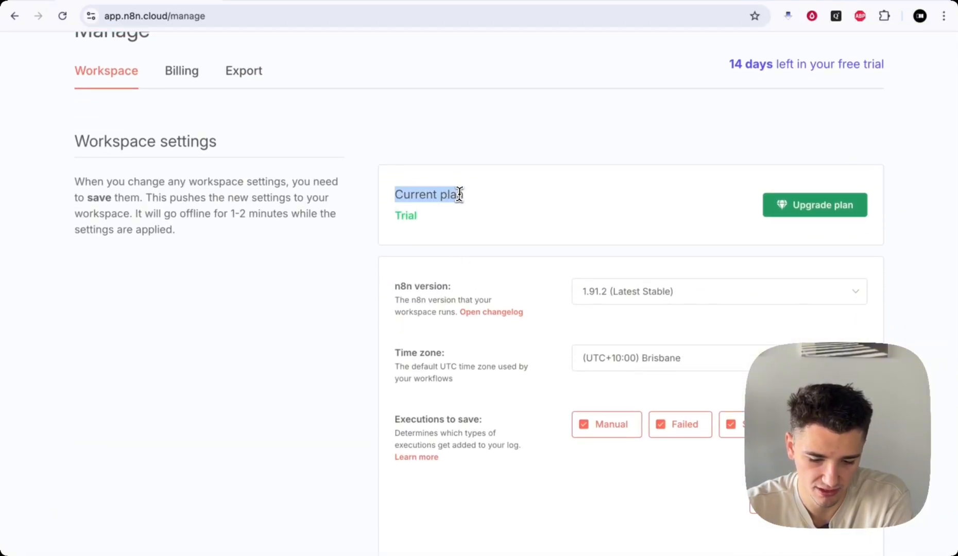
left_click(418, 216)
scroll(459, 230, "down", 3)
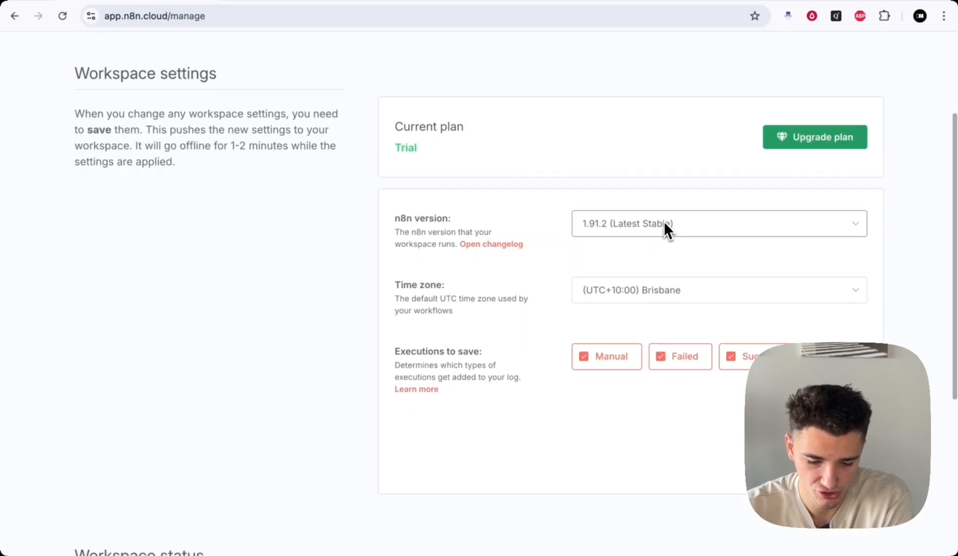
scroll(621, 294, "down", 3)
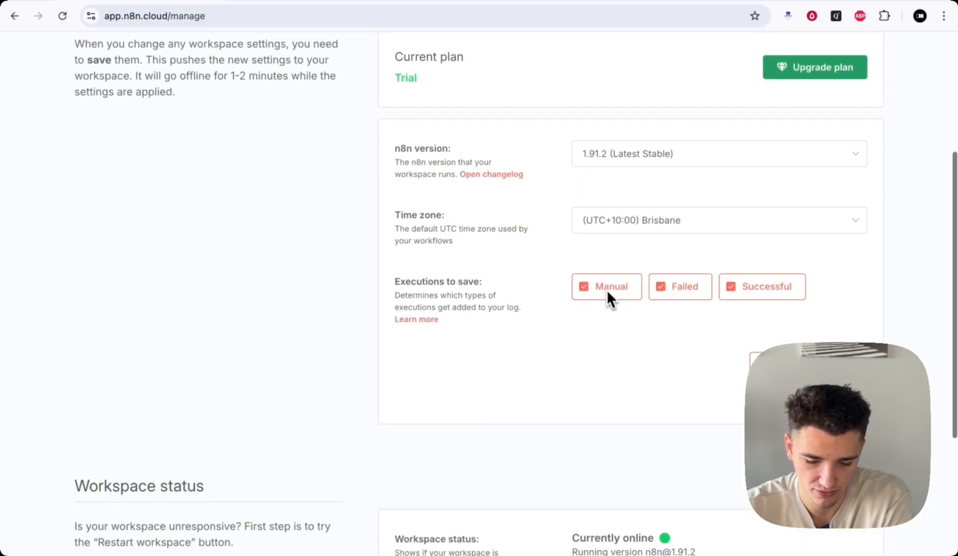
scroll(644, 308, "up", 10)
left_click(836, 291)
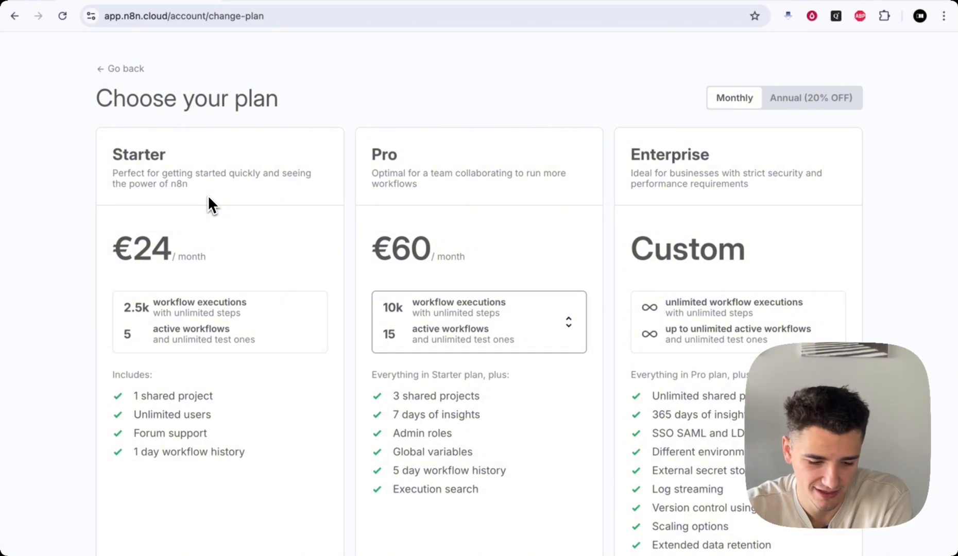
scroll(208, 194, "down", 2)
left_click_drag(134, 203, 285, 202)
left_click(286, 204)
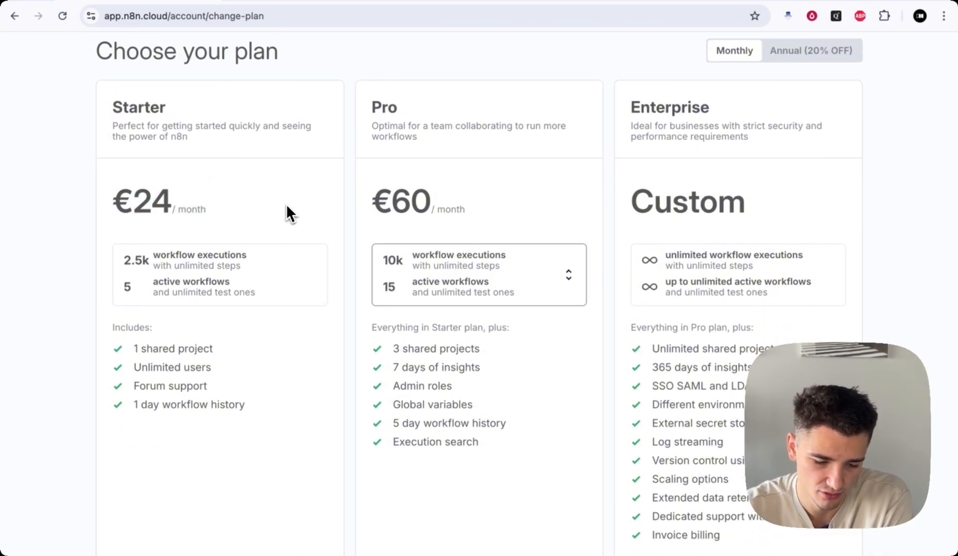
scroll(286, 204, "down", 1)
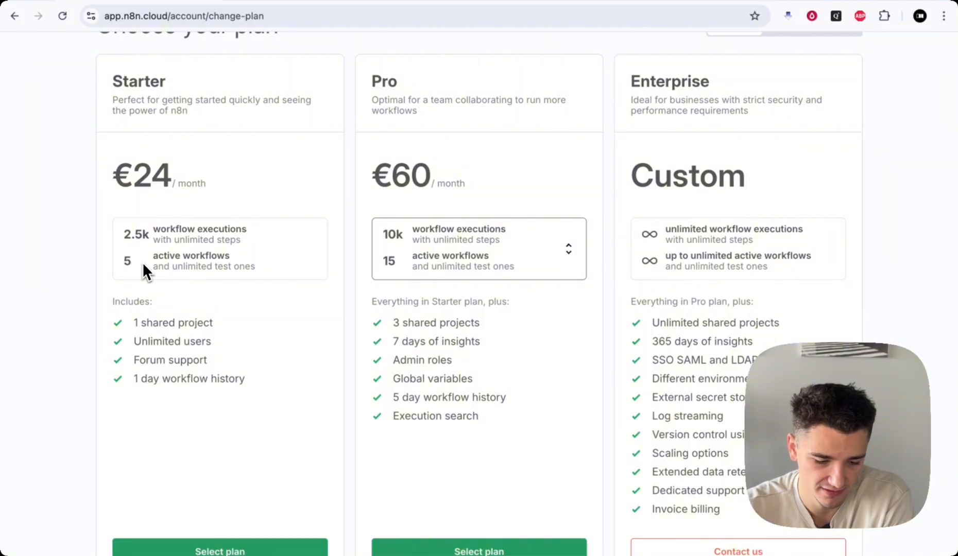
scroll(262, 258, "down", 2)
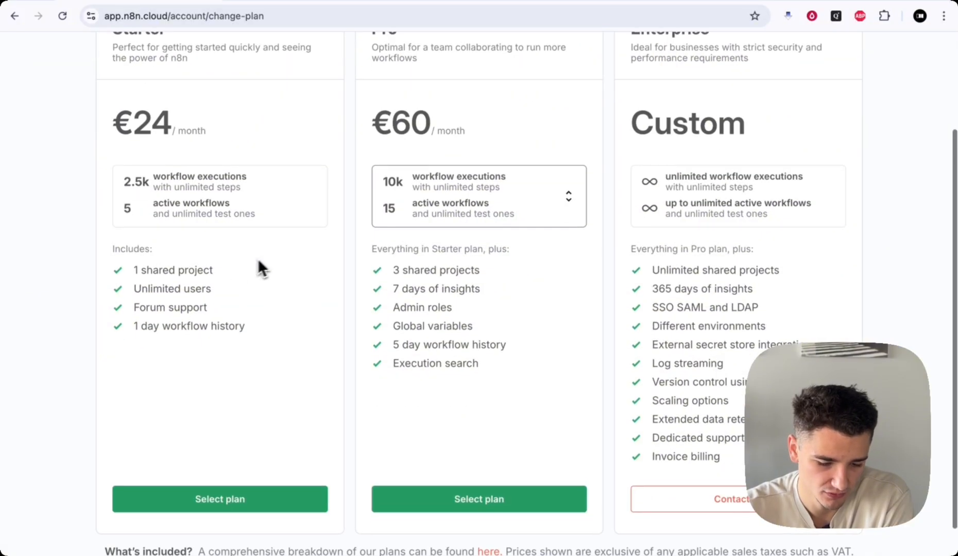
scroll(258, 258, "down", 1)
left_click_drag(134, 239, 219, 237)
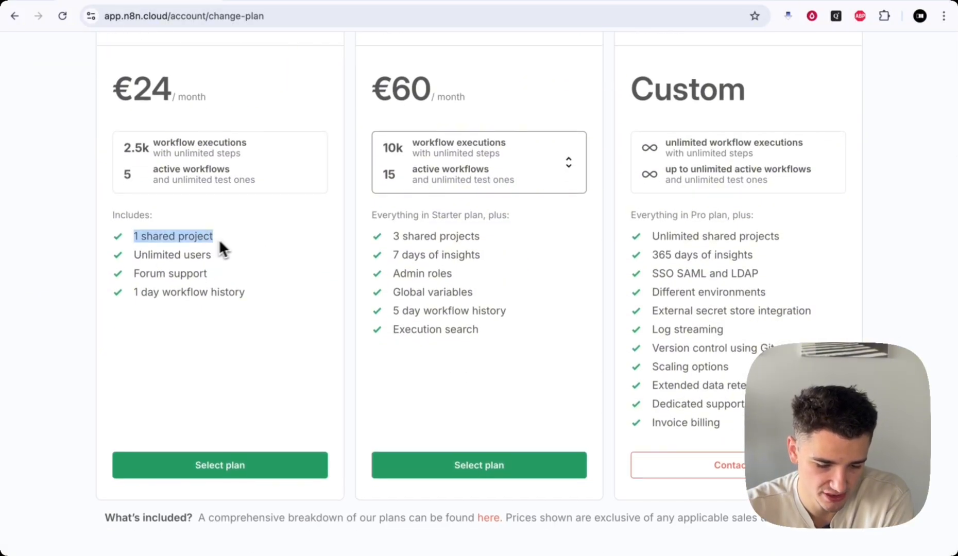
left_click_drag(133, 255, 216, 255)
left_click_drag(133, 274, 215, 274)
left_click_drag(135, 292, 191, 295)
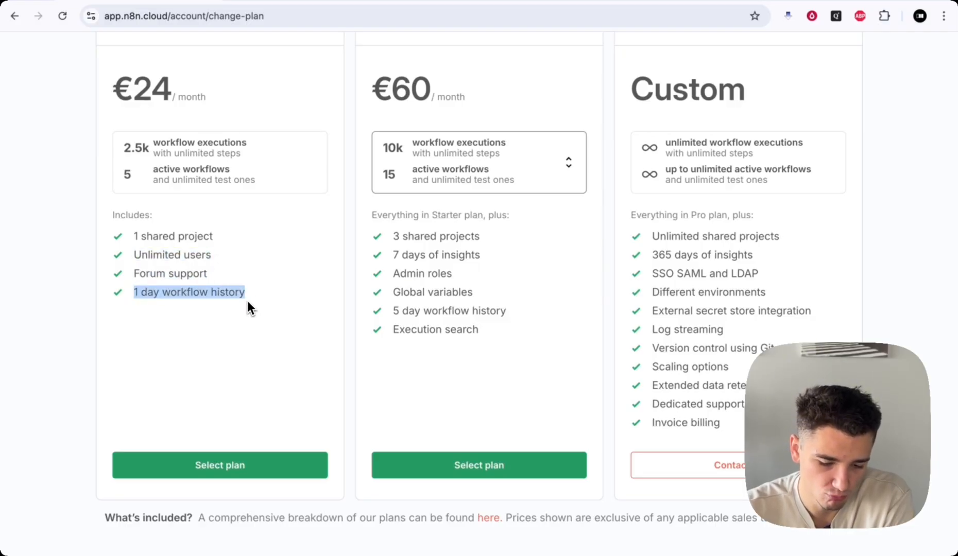
left_click(168, 297)
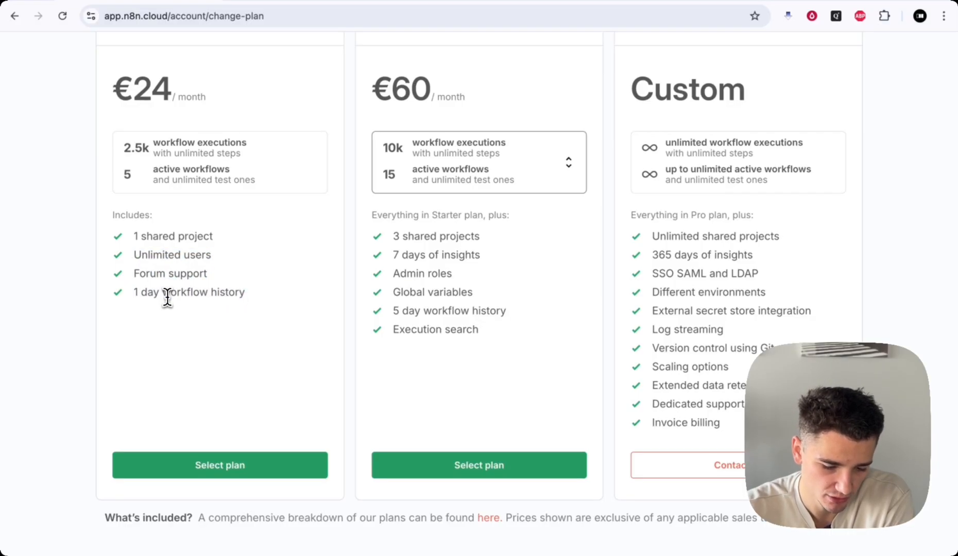
left_click_drag(167, 297, 263, 298)
scroll(252, 304, "up", 3)
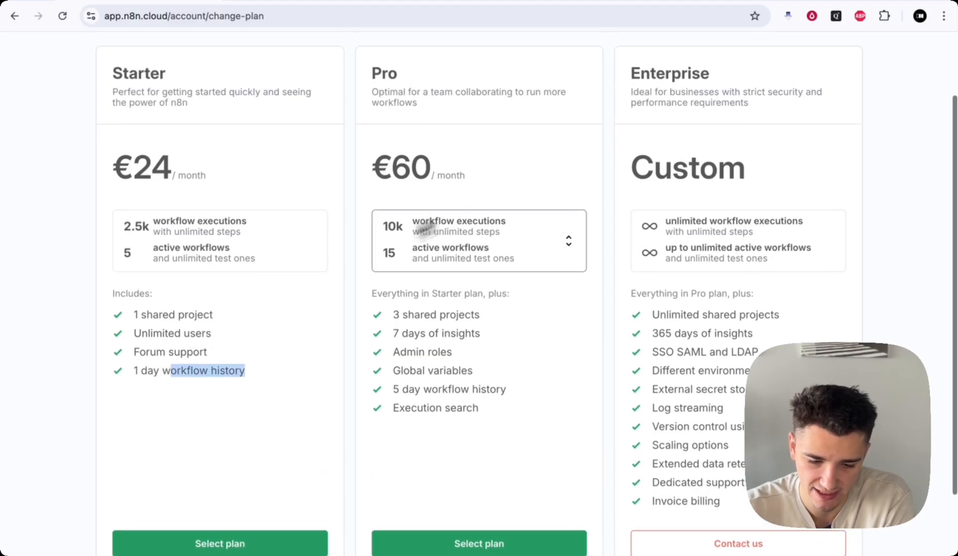
left_click(533, 172)
scroll(532, 166, "down", 1)
scroll(532, 167, "up", 3)
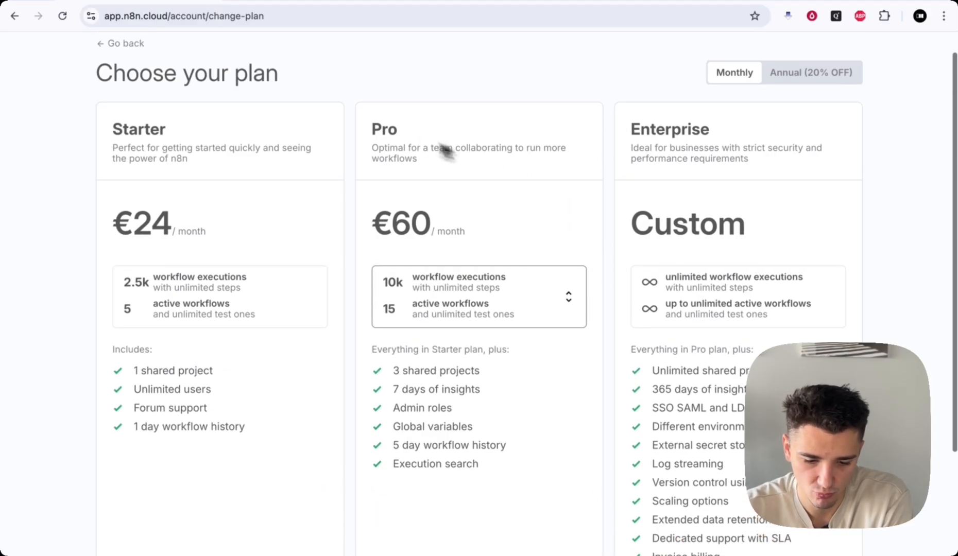
scroll(447, 124, "down", 2)
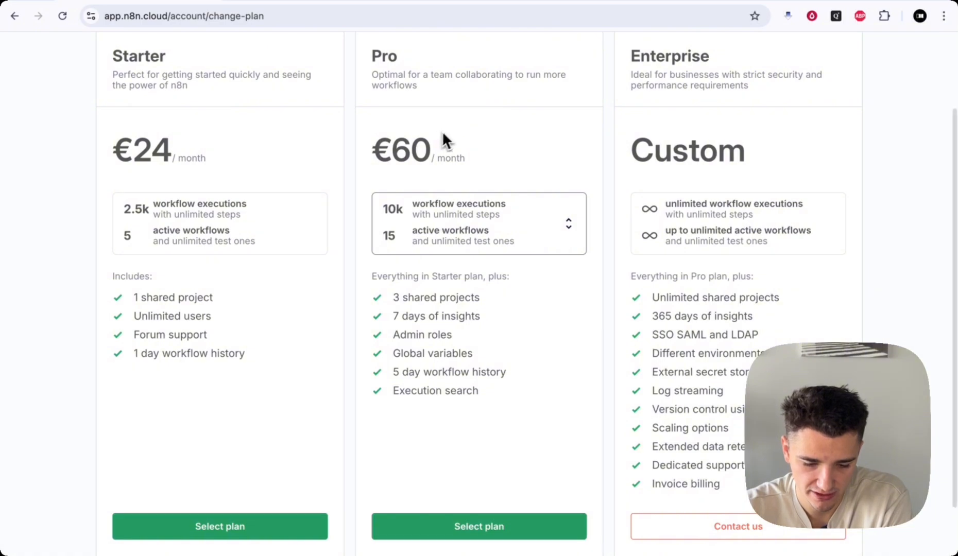
left_click_drag(371, 146, 466, 148)
left_click(466, 138)
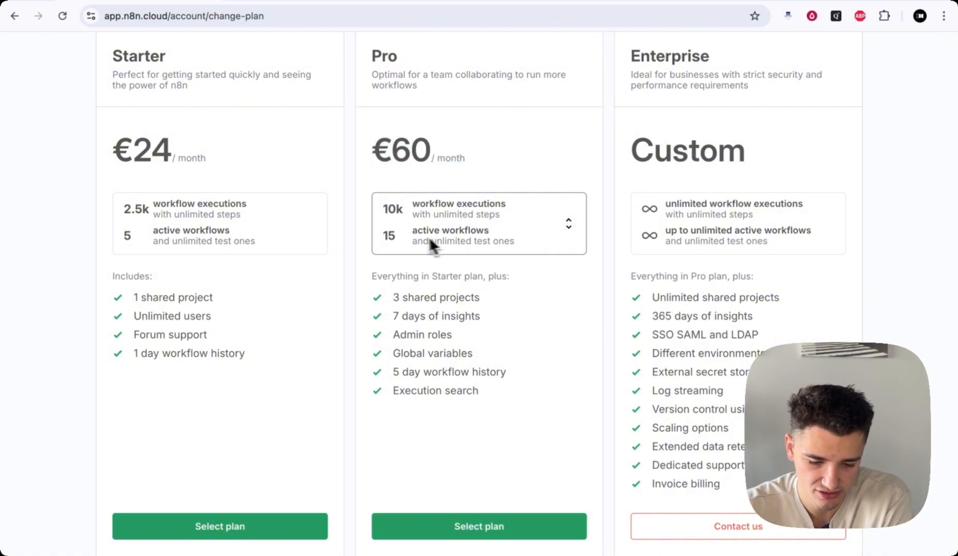
scroll(511, 273, "down", 1)
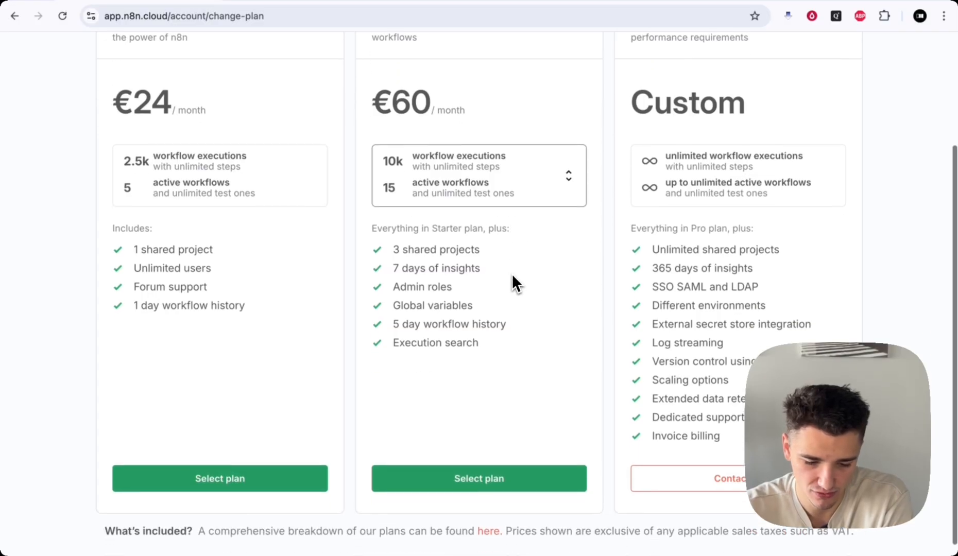
left_click_drag(382, 226, 520, 229)
left_click(520, 227)
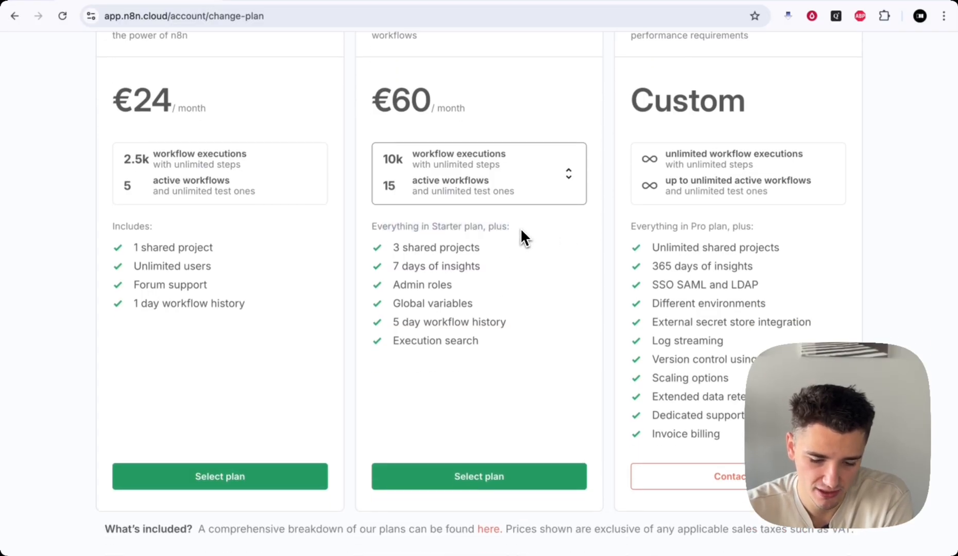
left_click_drag(393, 247, 491, 247)
left_click_drag(410, 266, 514, 285)
left_click(513, 286)
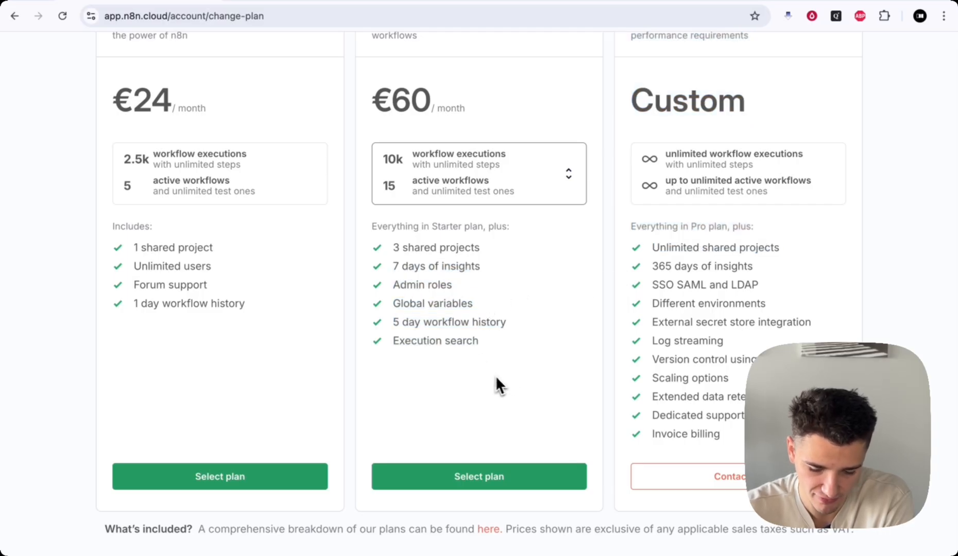
scroll(542, 366, "up", 3)
- Return to the cloud Dashboard, open the workspace, and go to its Templates library
left_click(119, 47)
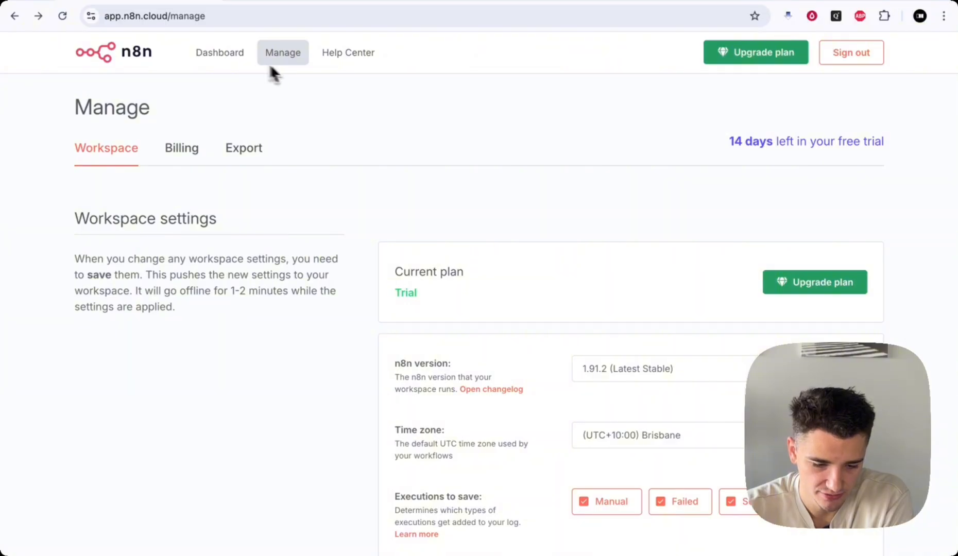
left_click(220, 56)
scroll(260, 217, "down", 2)
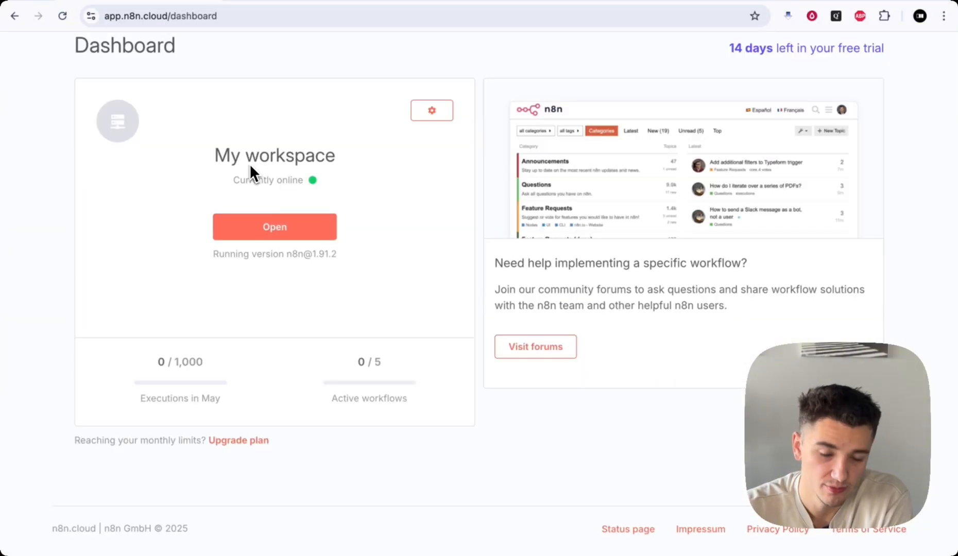
left_click(252, 229)
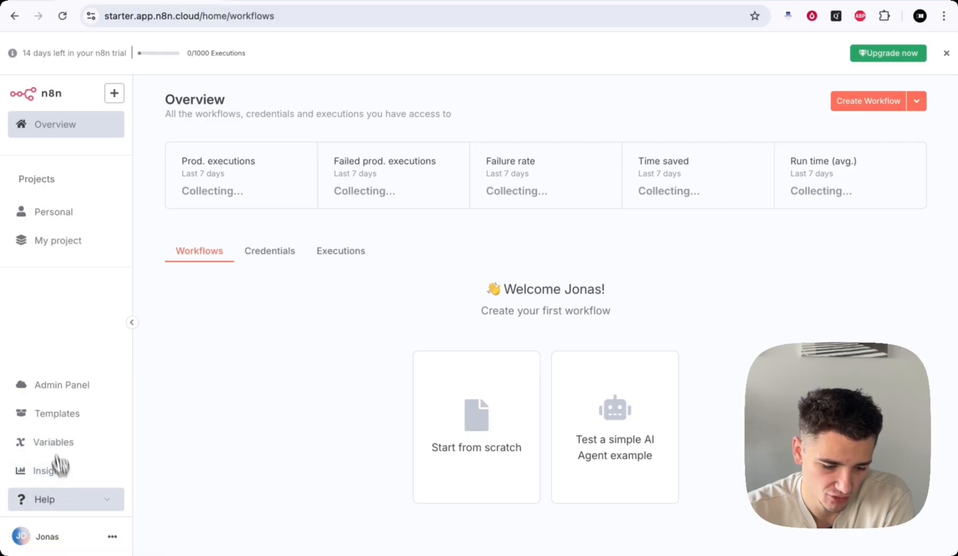
left_click(48, 416)
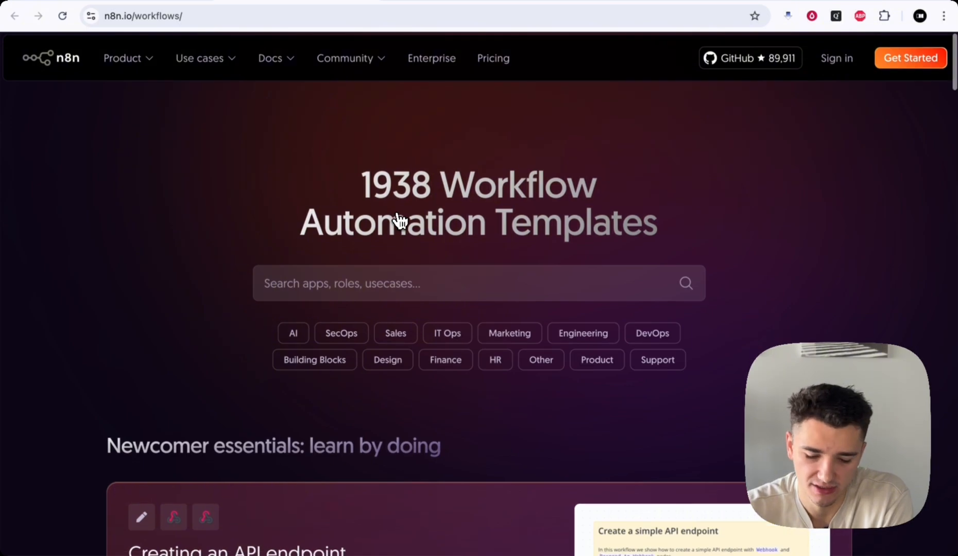
- Browse the n8n.io templates page, then return to the starter.app.n8n.cloud workspace tab
scroll(487, 321, "down", 8)
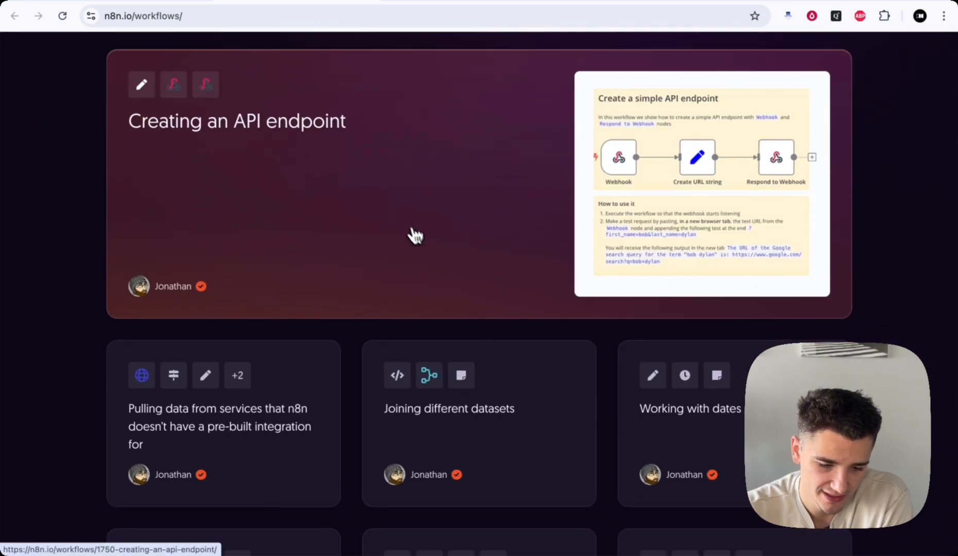
scroll(425, 250, "down", 1)
scroll(359, 346, "down", 2)
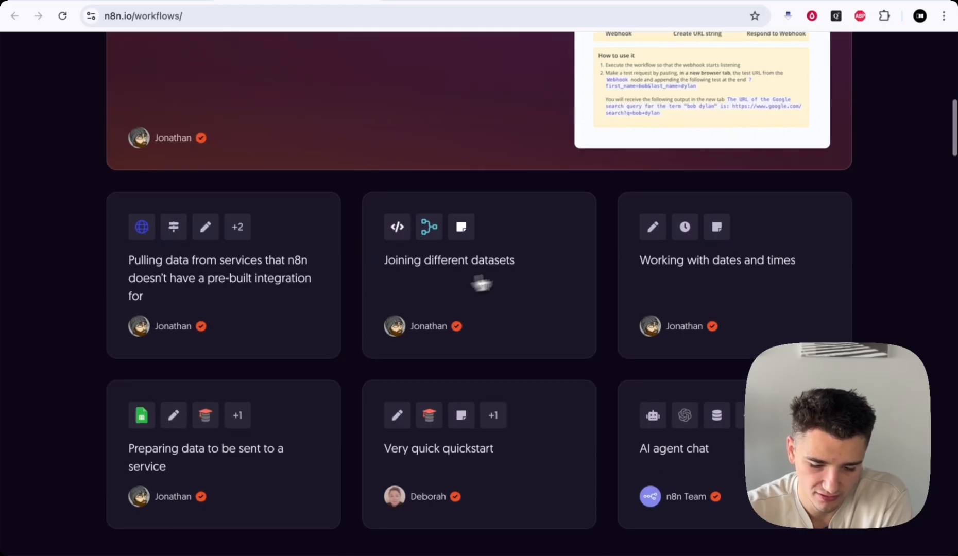
scroll(664, 314, "down", 13)
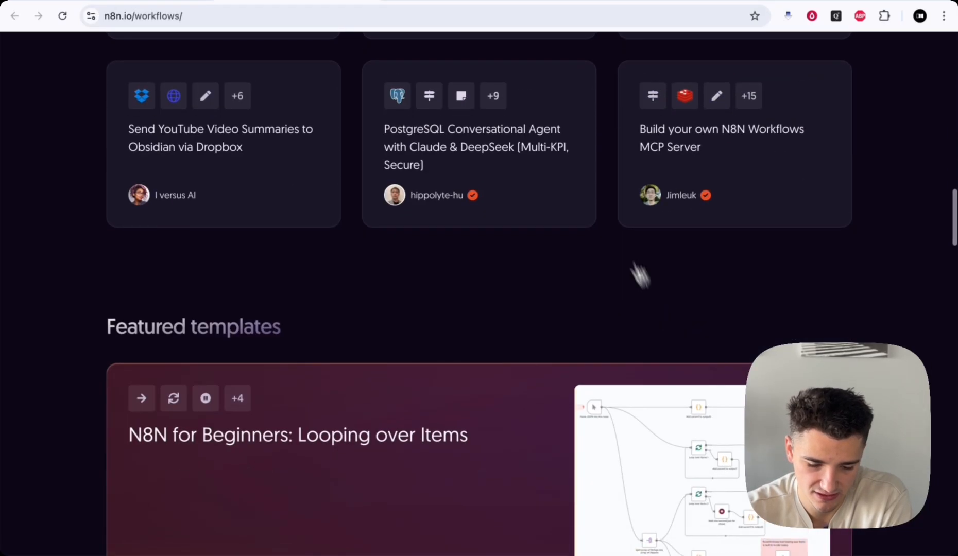
scroll(570, 122, "up", 3)
scroll(604, 292, "up", 4)
scroll(604, 292, "down", 19)
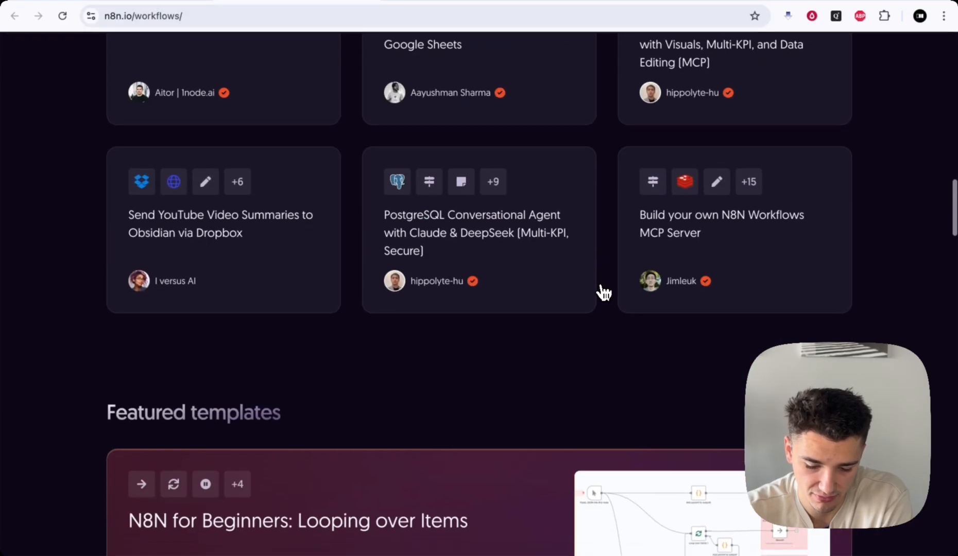
scroll(604, 292, "up", 1)
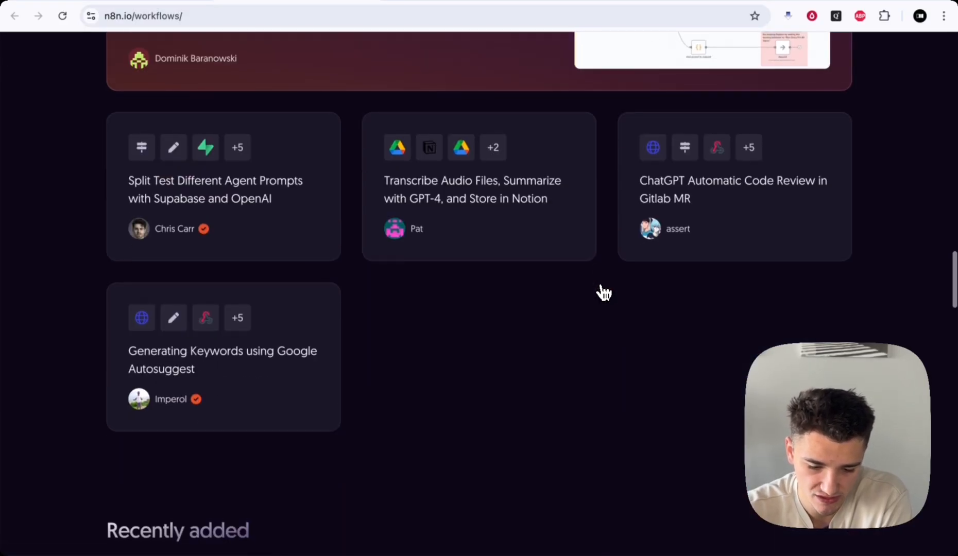
scroll(603, 292, "up", 9)
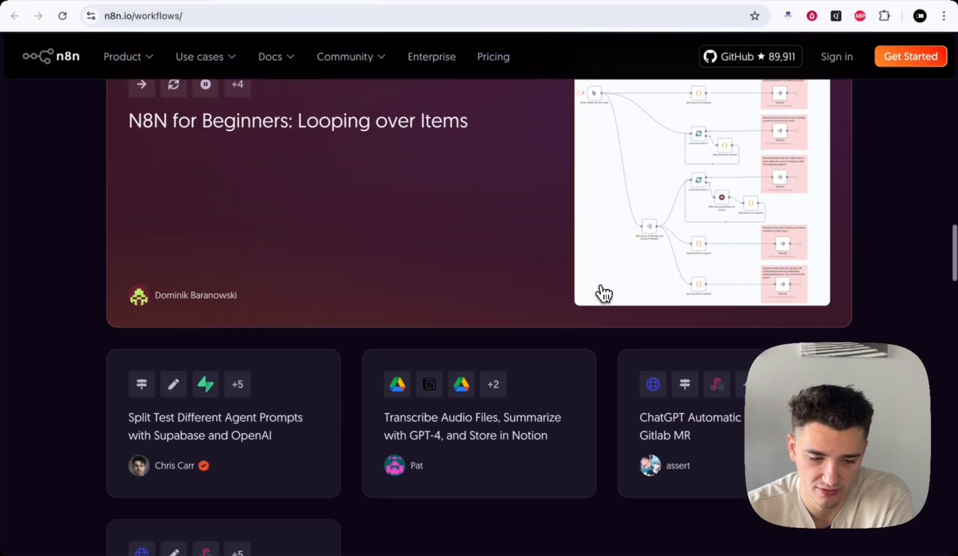
left_click(145, 4)
- Open the Variables page and read its setup description
left_click(54, 441)
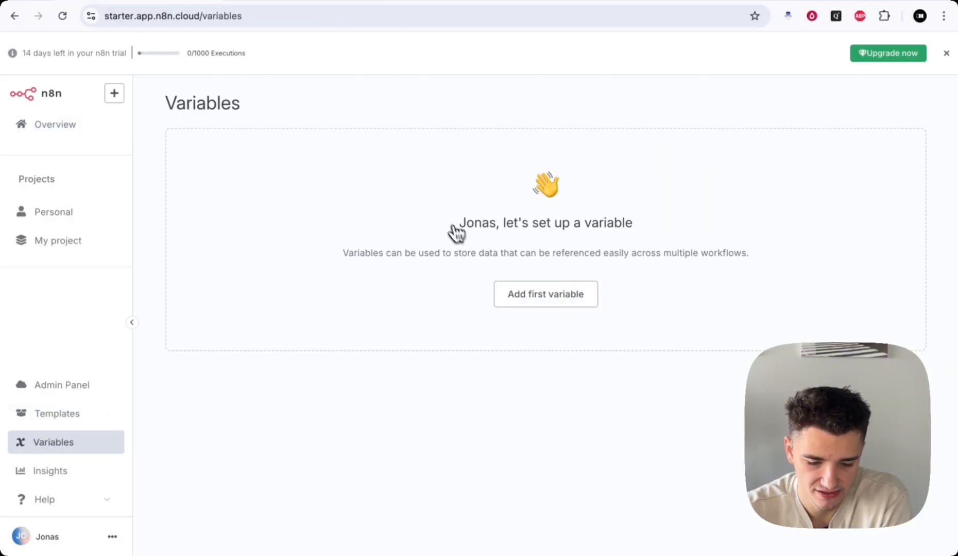
triple_click(491, 221)
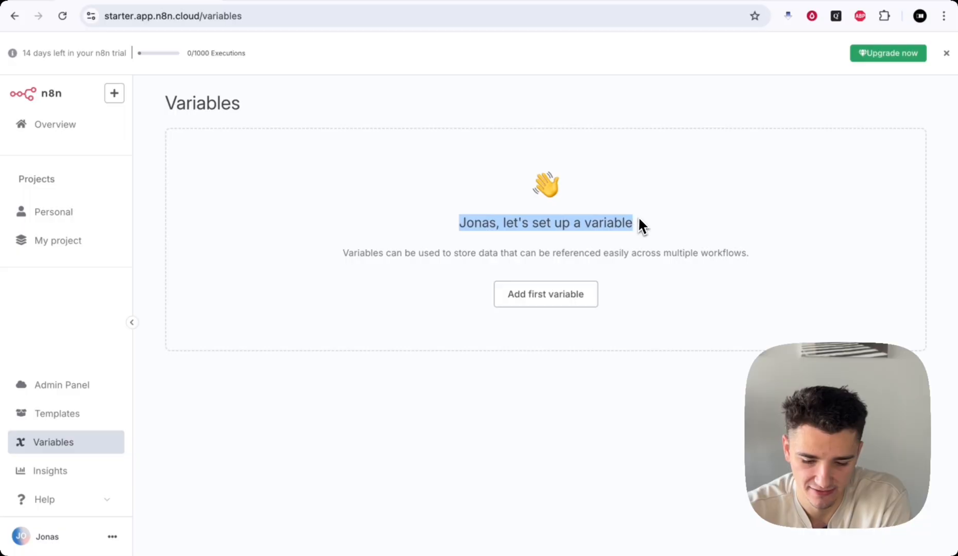
left_click(383, 257)
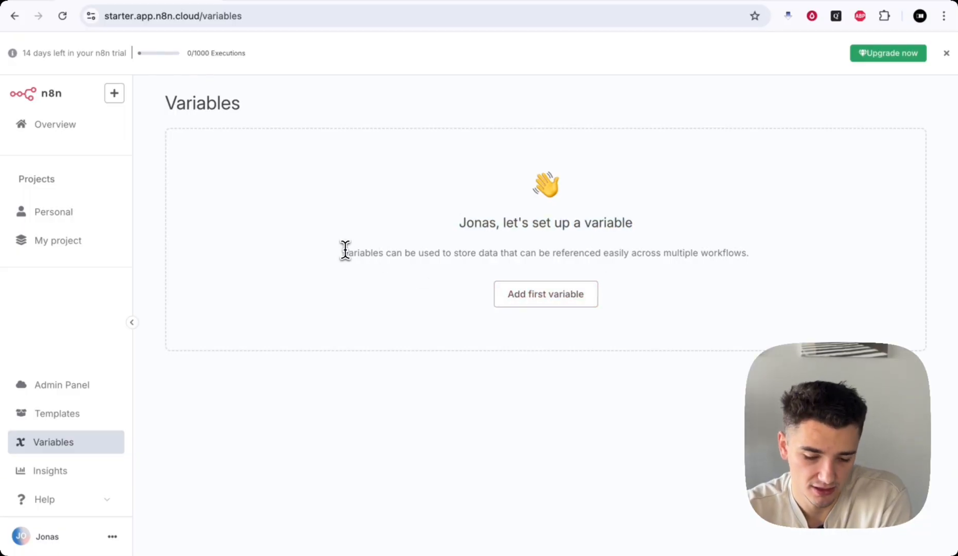
left_click_drag(348, 253, 486, 252)
left_click(427, 253)
left_click(486, 253)
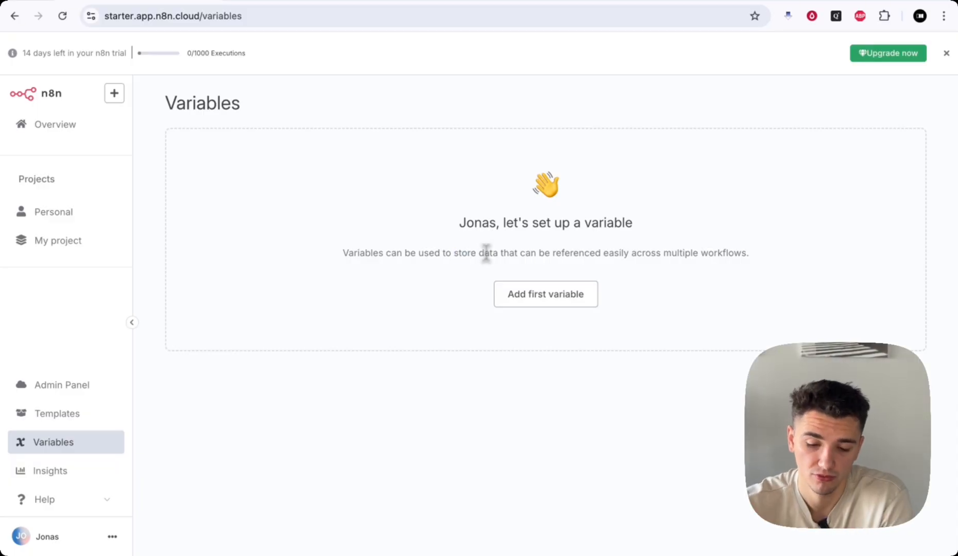
- Add a new variable with key 'password' and a throwaway value
left_click(544, 299)
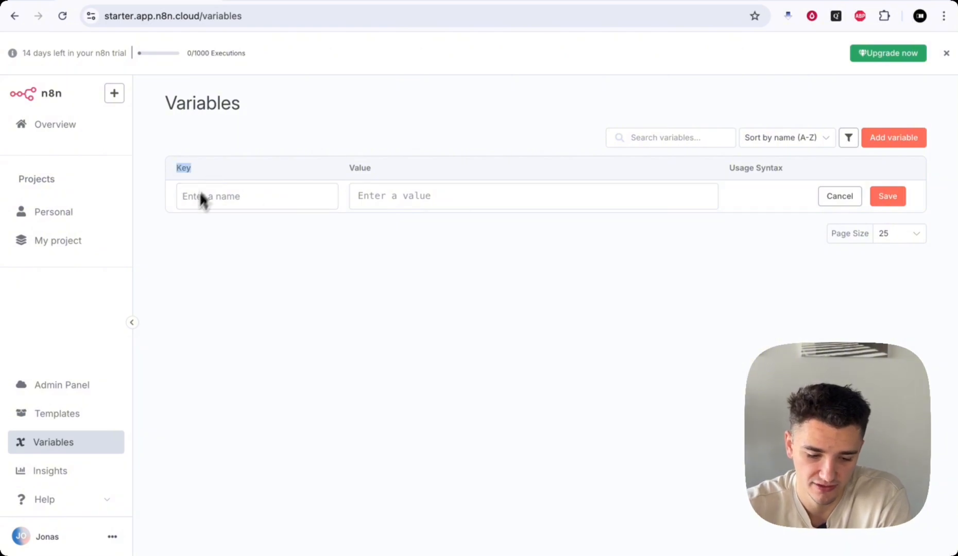
left_click(350, 172)
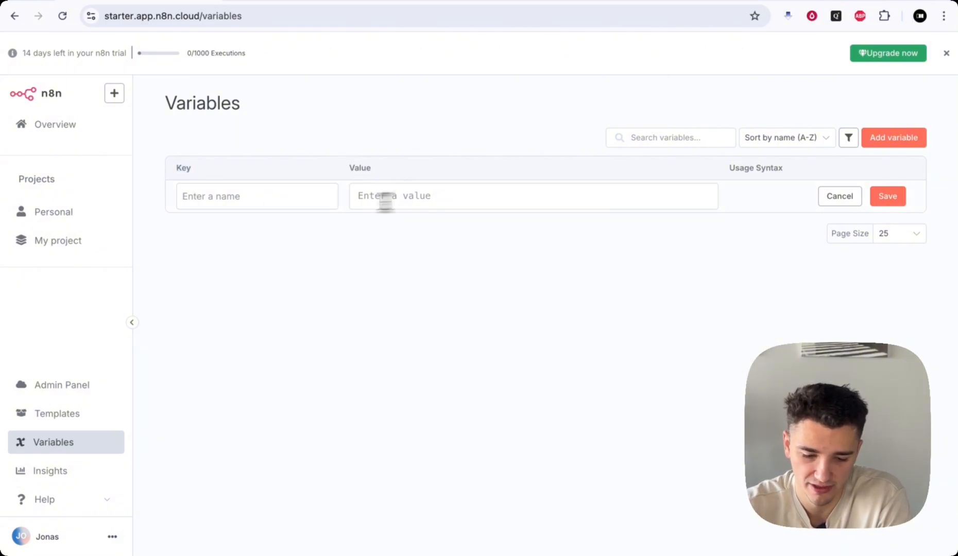
left_click(261, 202)
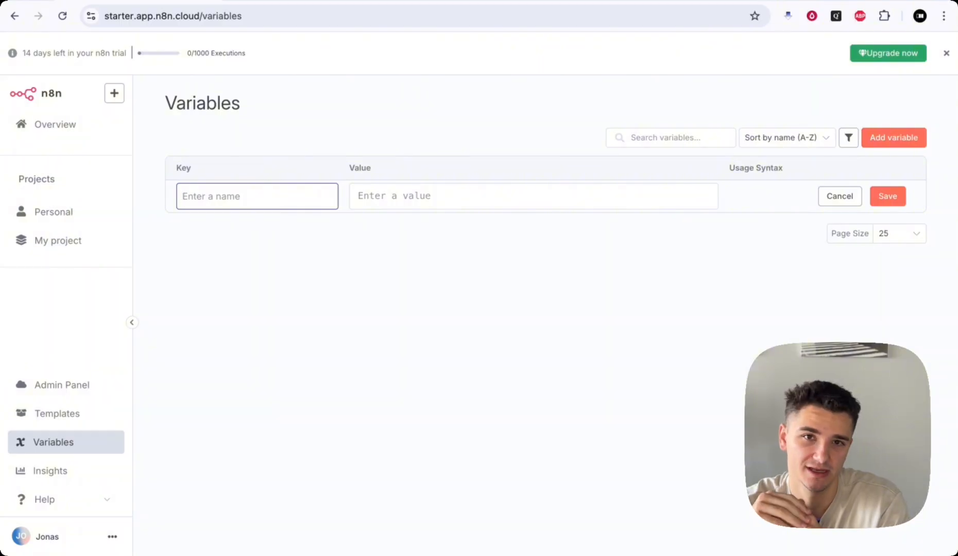
type("password")
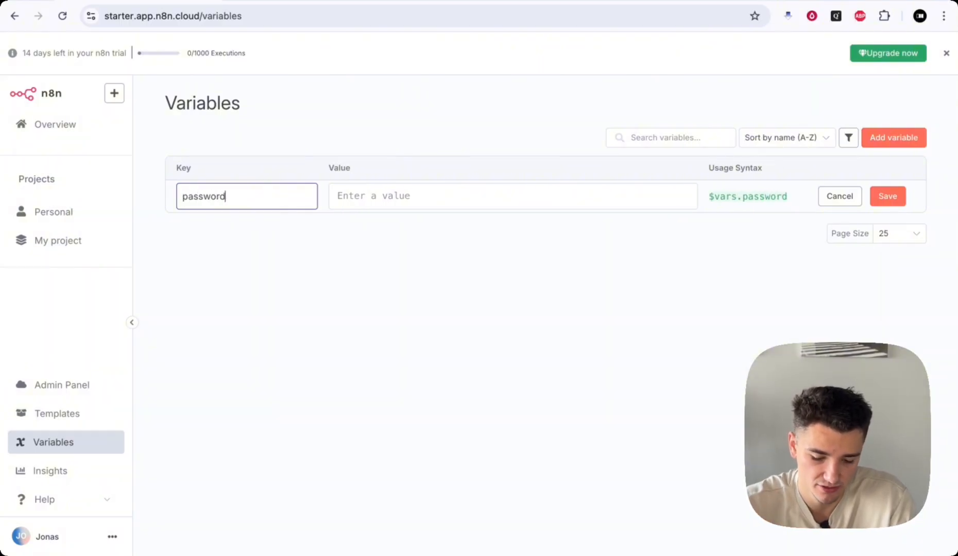
key("Tab")
type("sdssd")
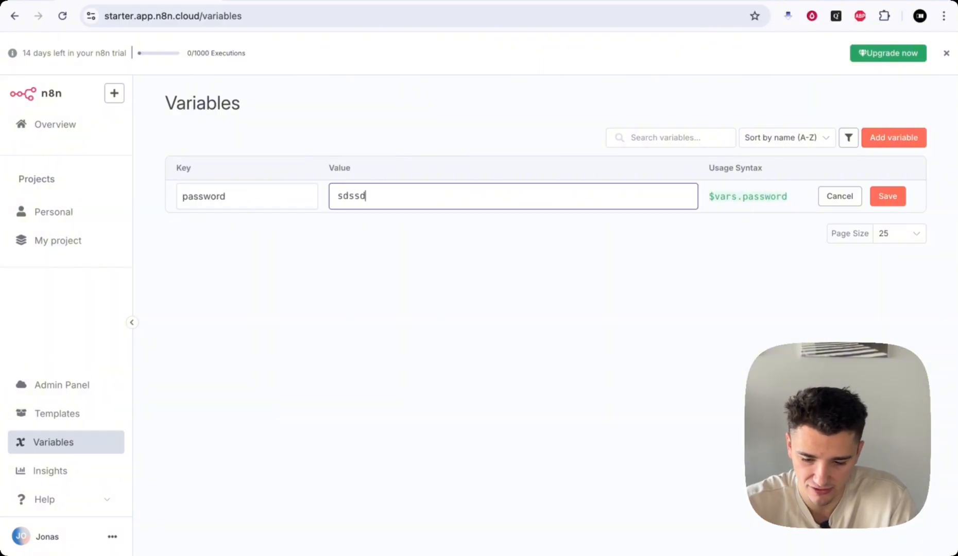
type("sdsdsds")
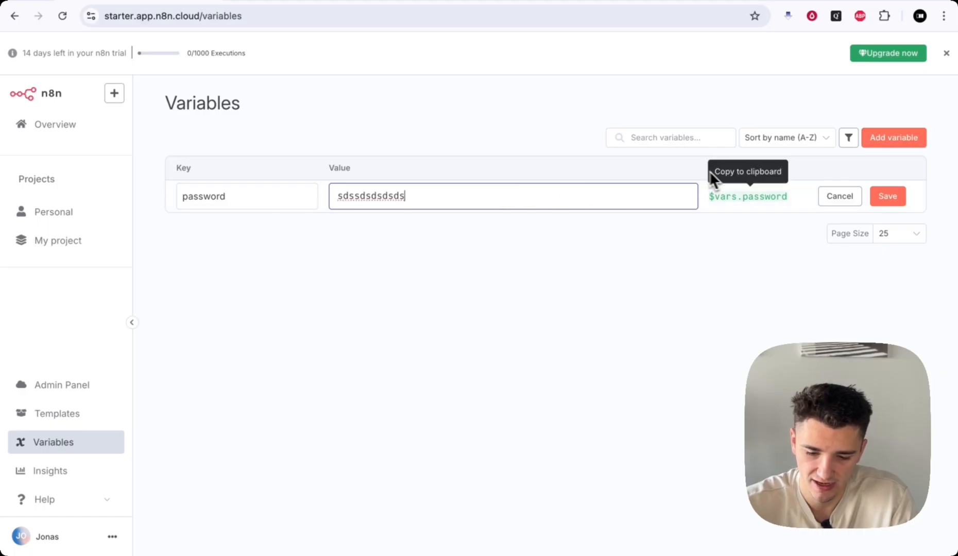
left_click_drag(683, 169, 801, 169)
left_click(801, 169)
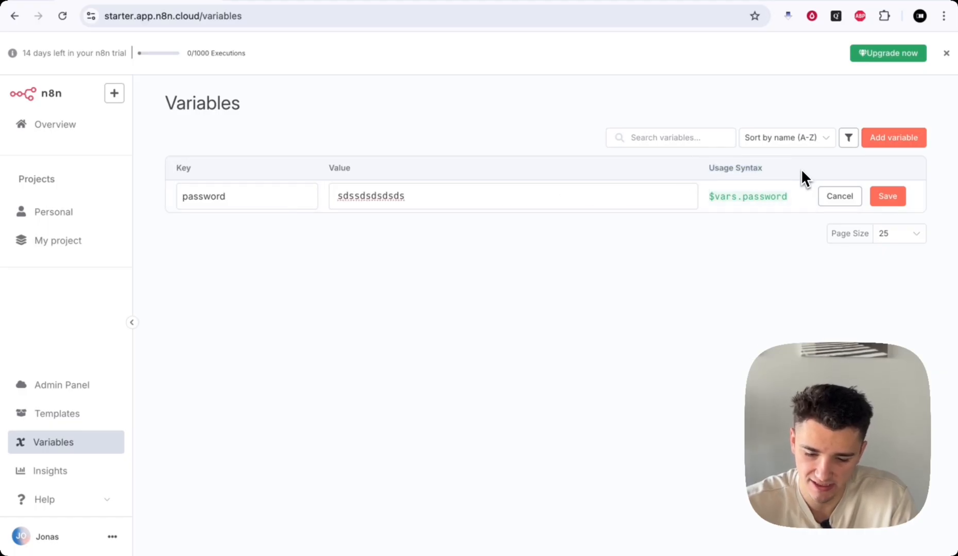
- Delete the variable's value and the 'password' key, leaving the row empty
double_click(477, 195)
key("BackSpace")
double_click(241, 205)
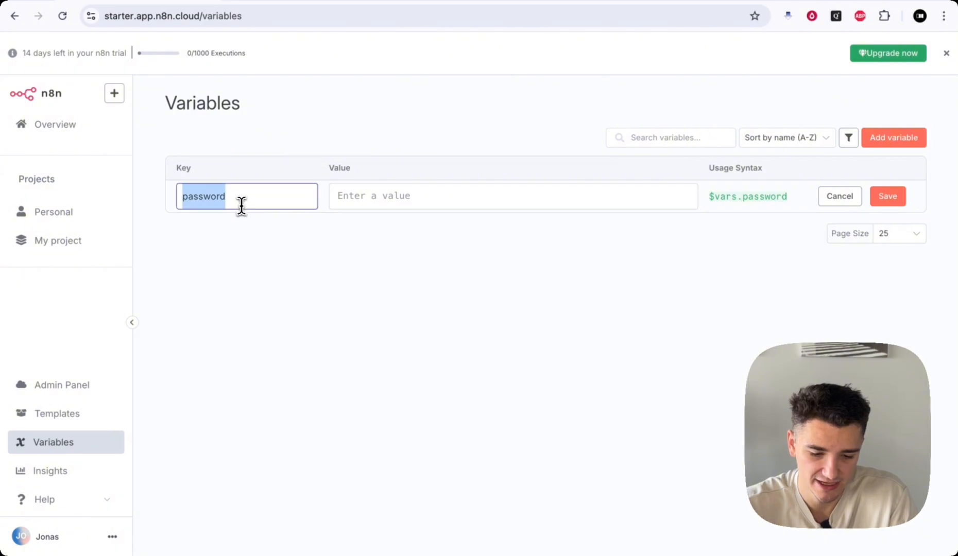
key("BackSpace")
left_click(171, 256)
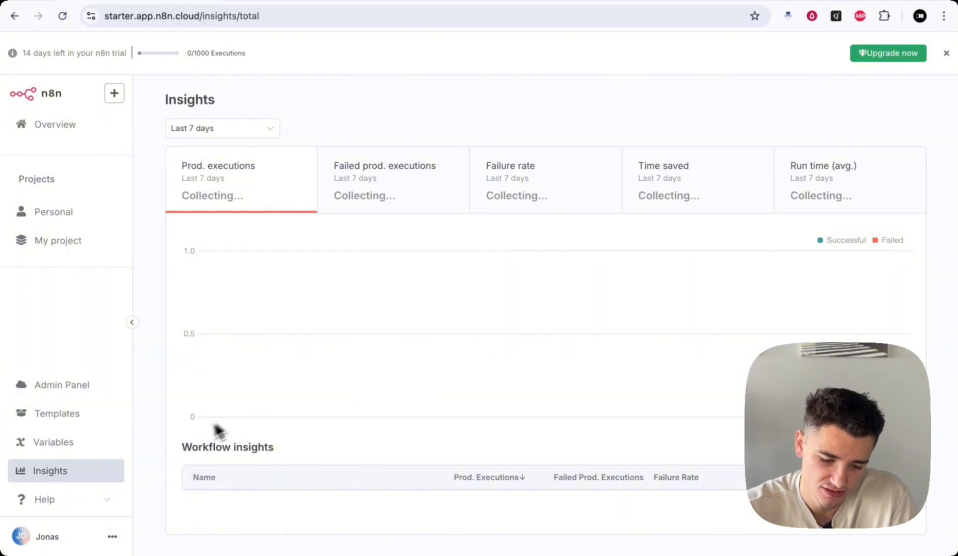
- Expand Help, then open the Personal project to get a blank My workflow
left_click(78, 501)
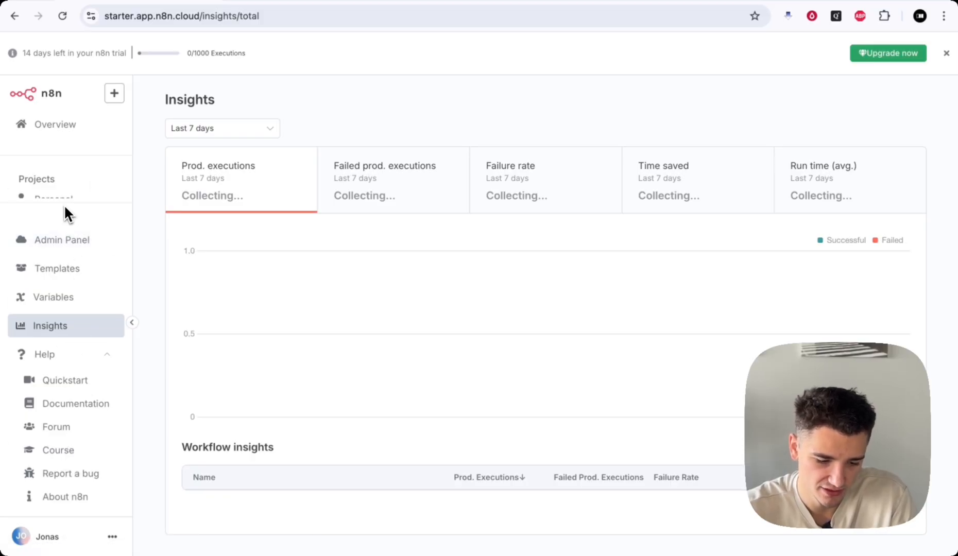
left_click(71, 174)
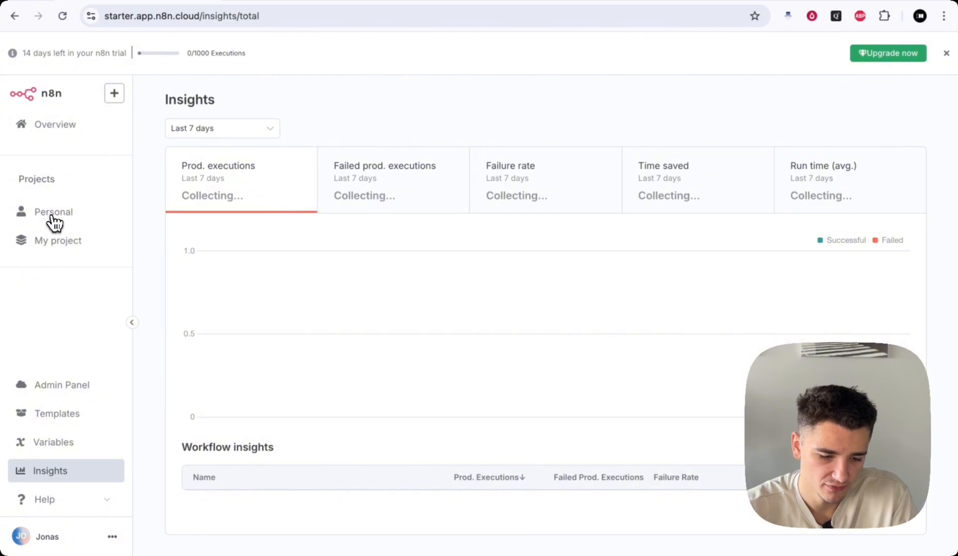
left_click(54, 221)
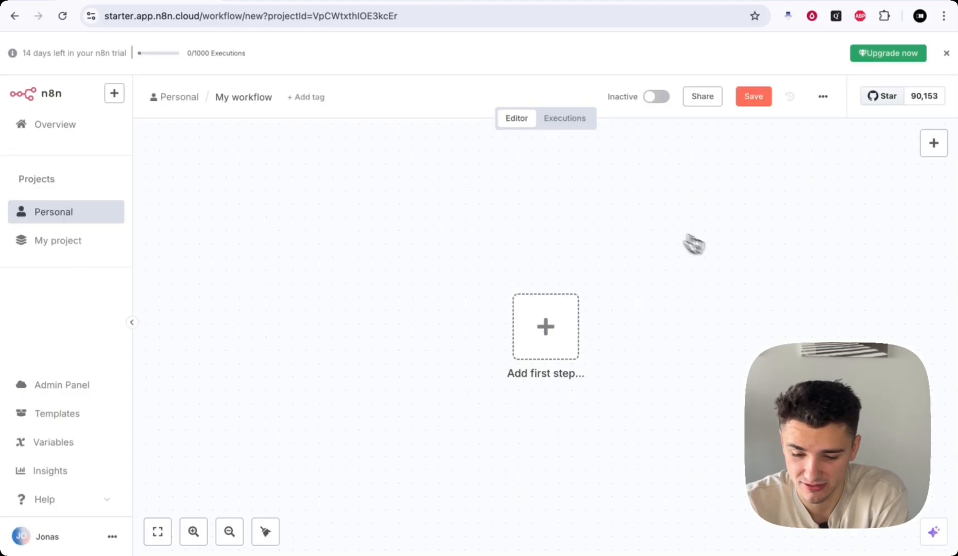
- Dismiss the trial banner and remove the GitHub star widget
scroll(754, 271, "right", 1)
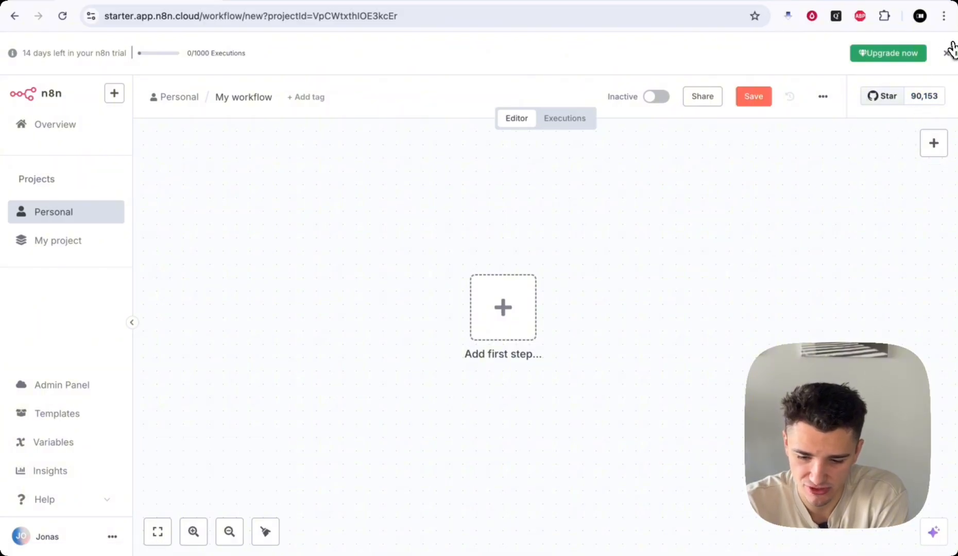
left_click(947, 57)
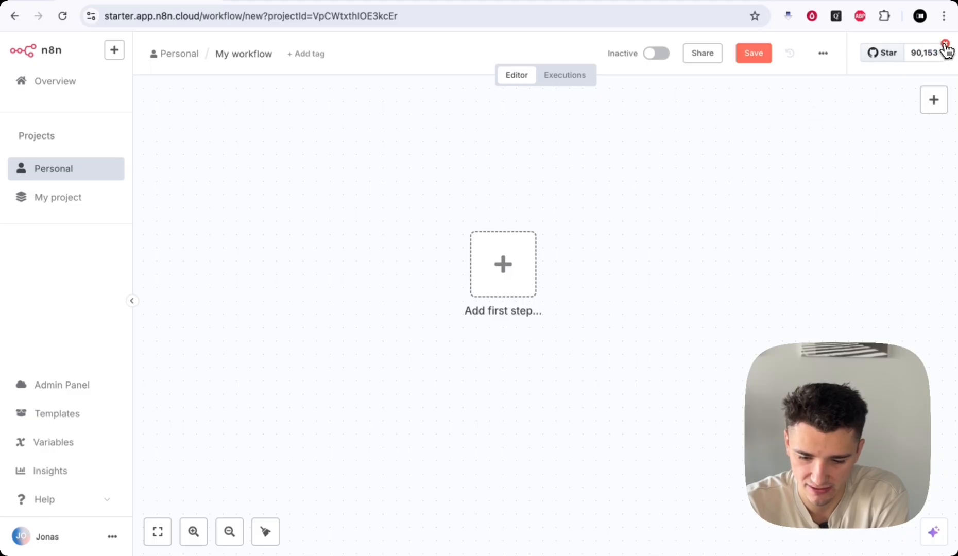
left_click(943, 45)
- Pan around the empty workflow canvas to inspect it
scroll(515, 192, "down", 1)
scroll(515, 192, "up", 2)
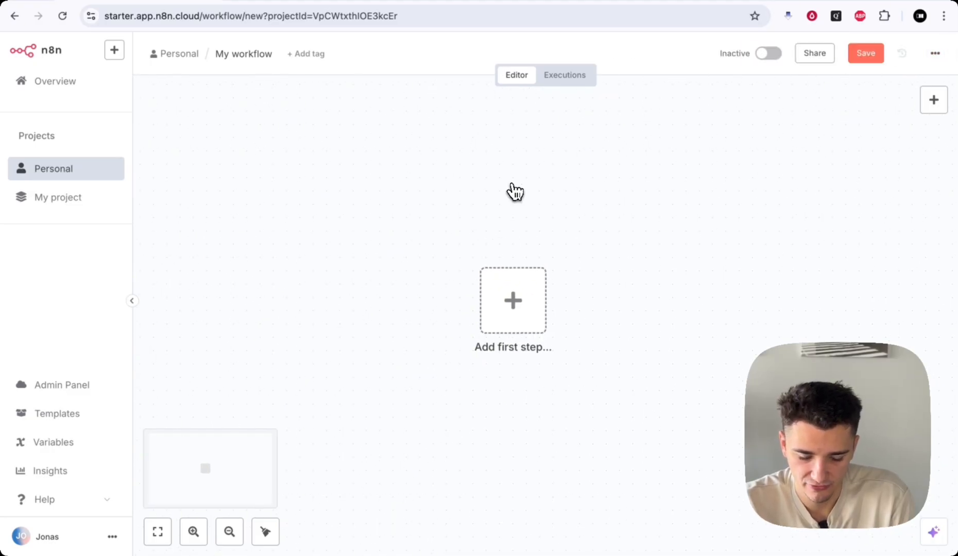
scroll(515, 192, "down", 2)
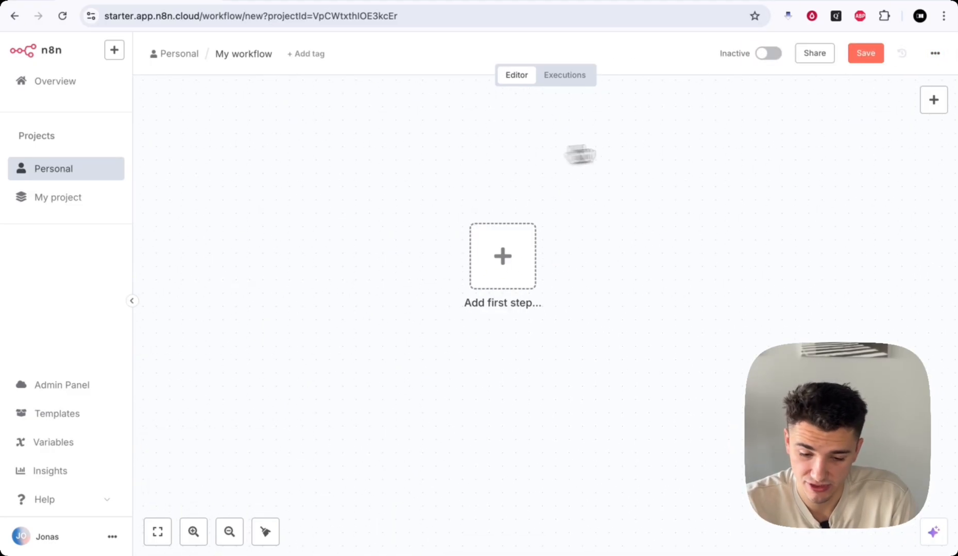
scroll(534, 214, "down", 2)
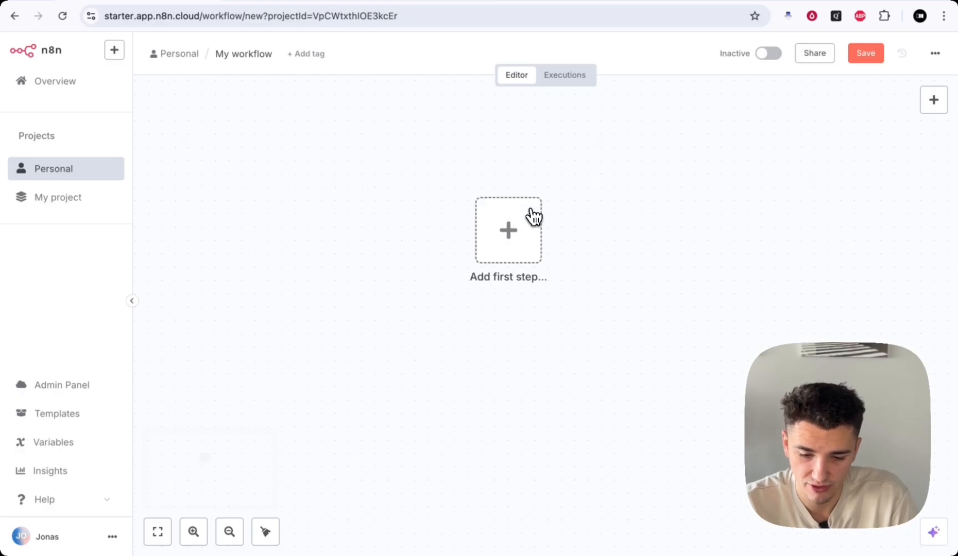
scroll(535, 215, "down", 1)
scroll(534, 215, "up", 2)
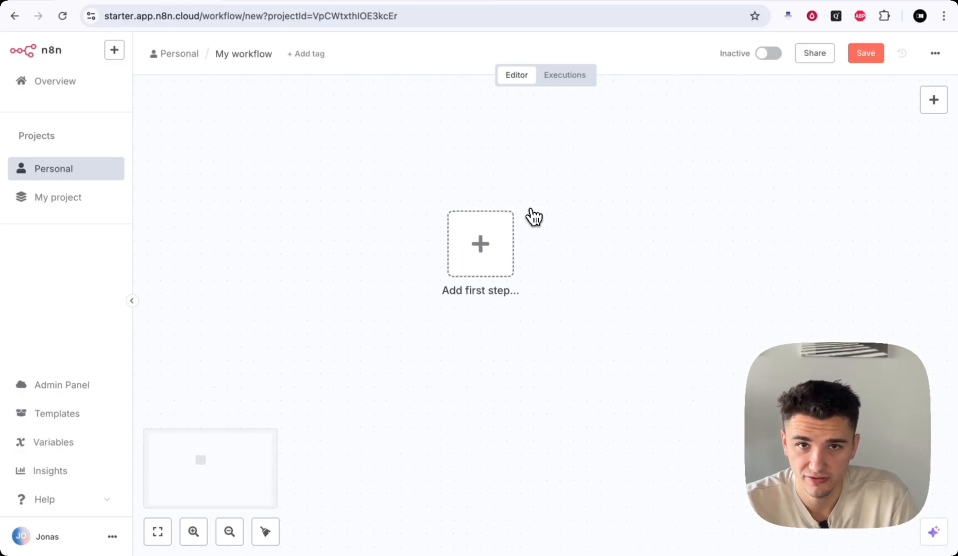
scroll(534, 216, "down", 2)
scroll(534, 215, "left", 2)
scroll(534, 215, "right", 2)
scroll(534, 215, "up", 1)
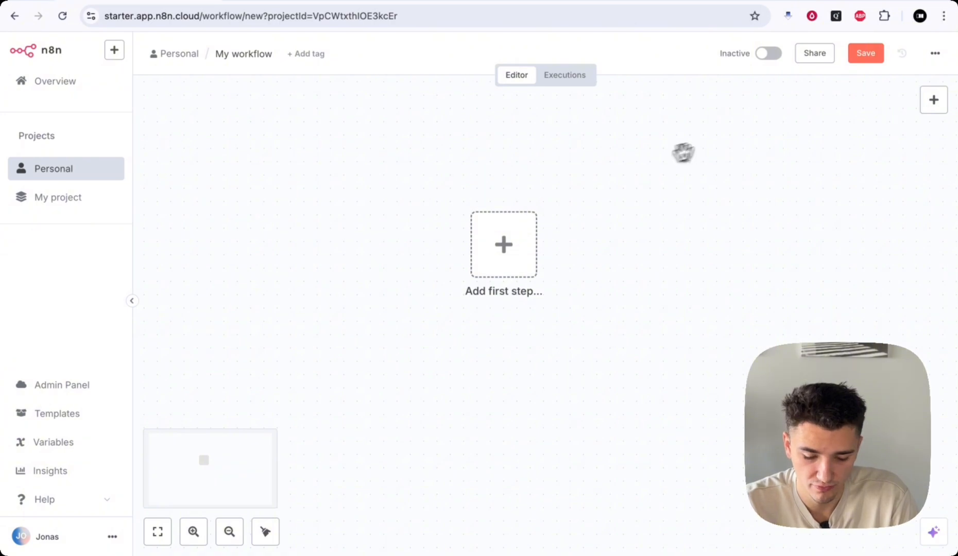
left_click_drag(634, 168, 667, 158)
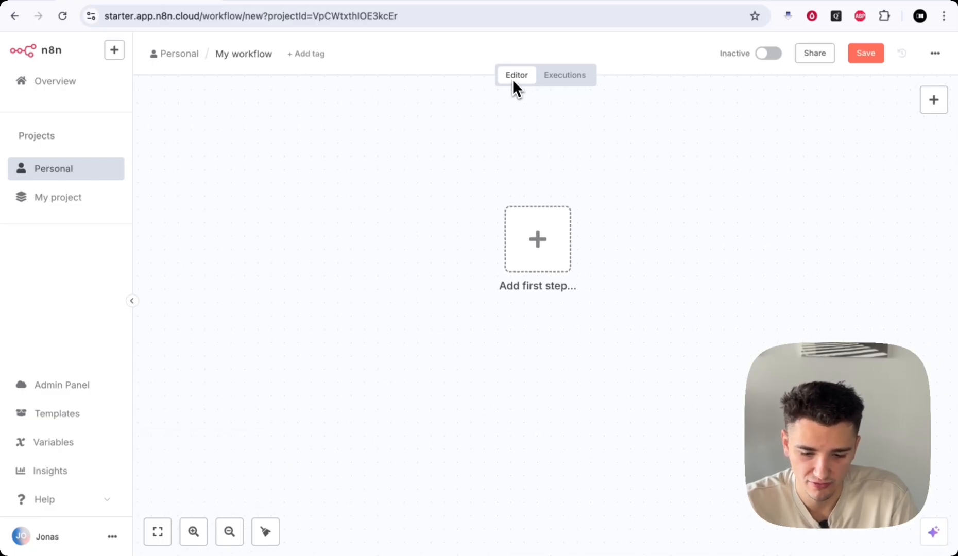
scroll(589, 241, "right", 1)
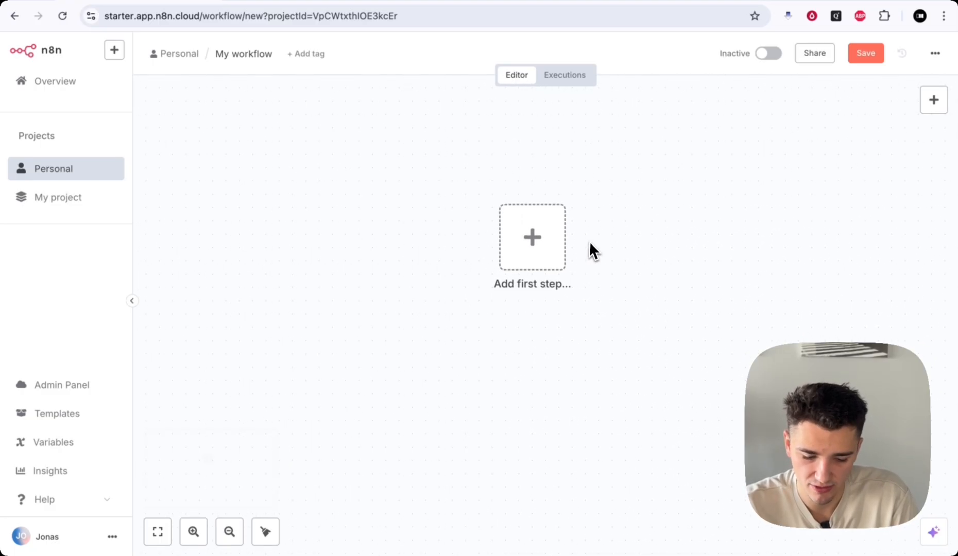
scroll(589, 241, "down", 1)
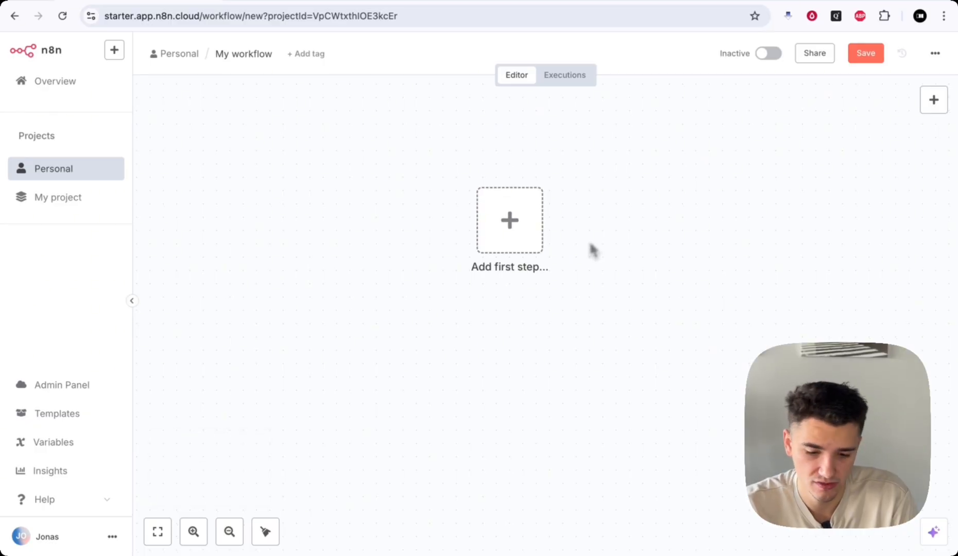
- Check the Executions view, return to the Editor, and zoom to fit the first-step placeholder
left_click(561, 77)
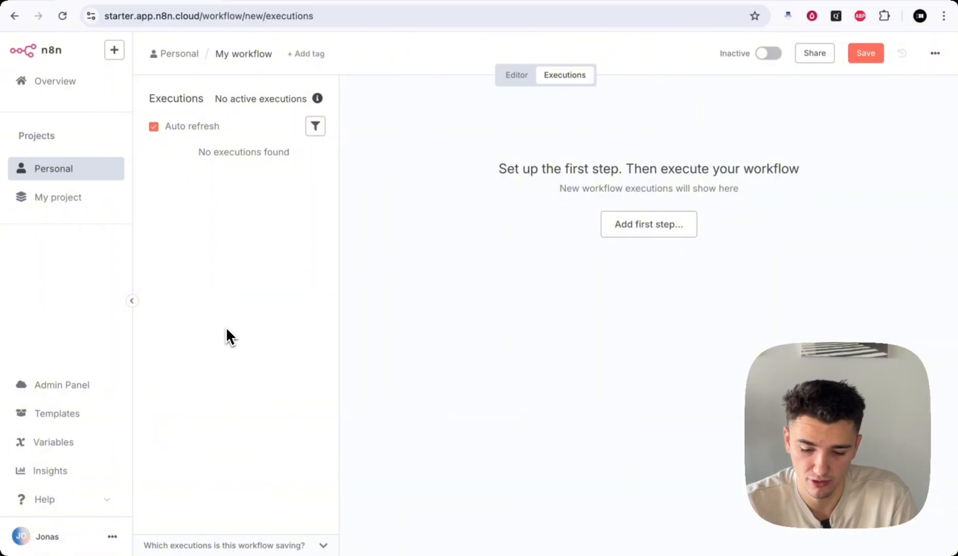
left_click(517, 76)
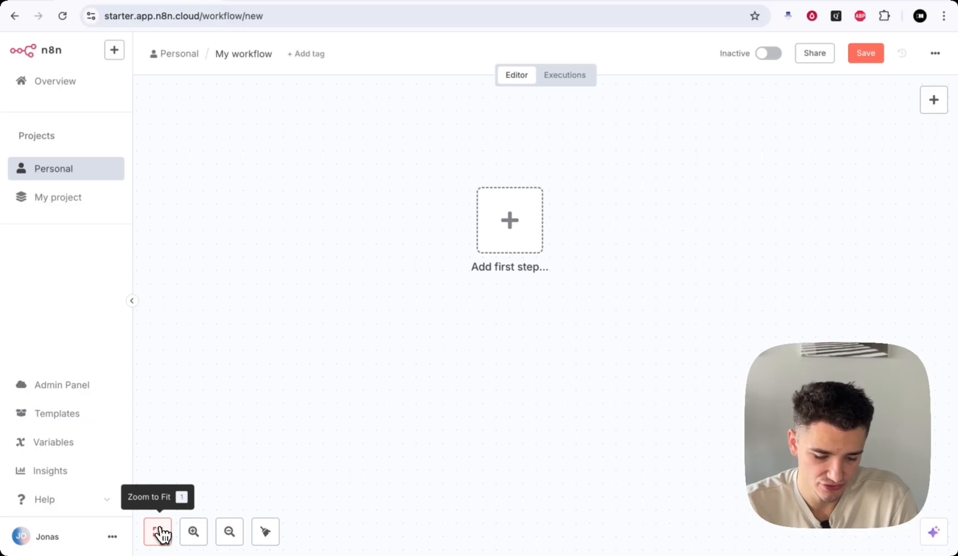
left_click(161, 534)
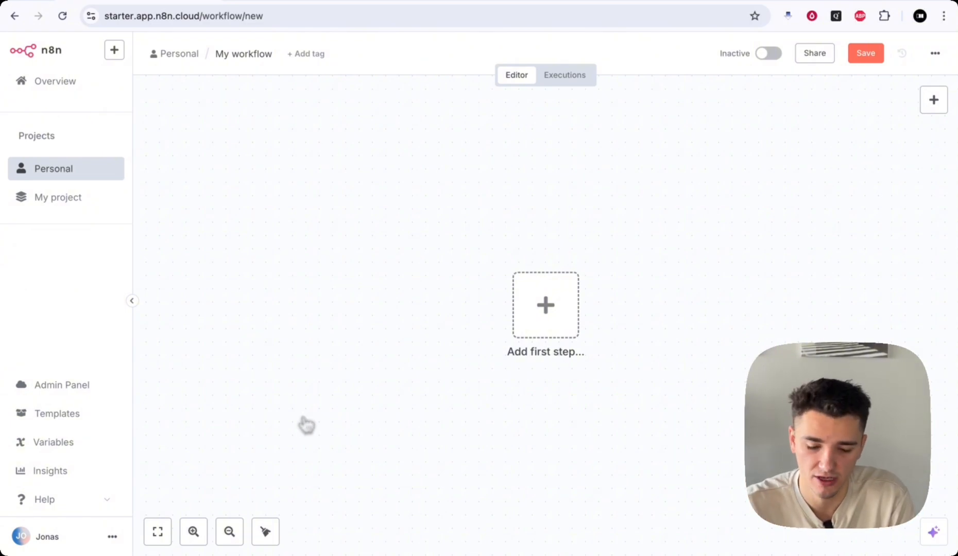
scroll(680, 332, "right", 1)
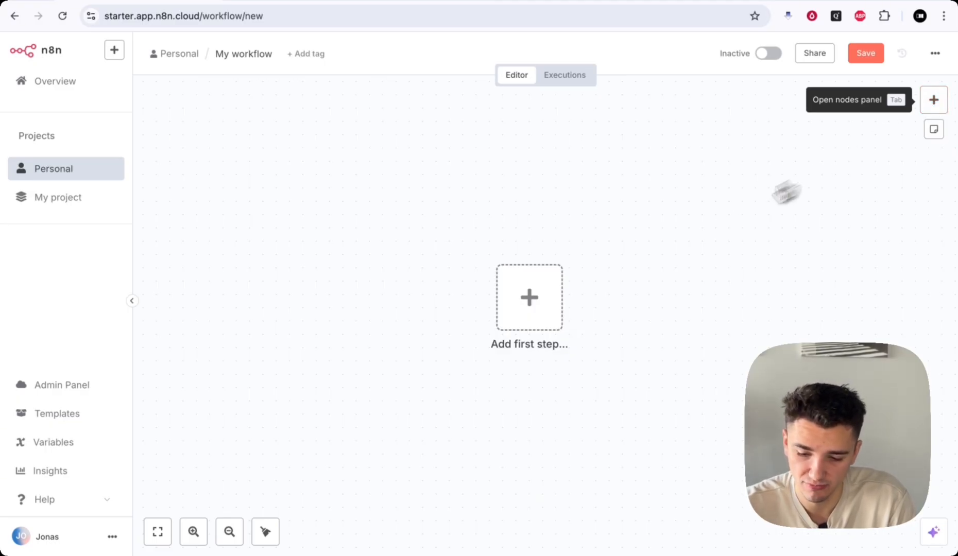
key("Tab")
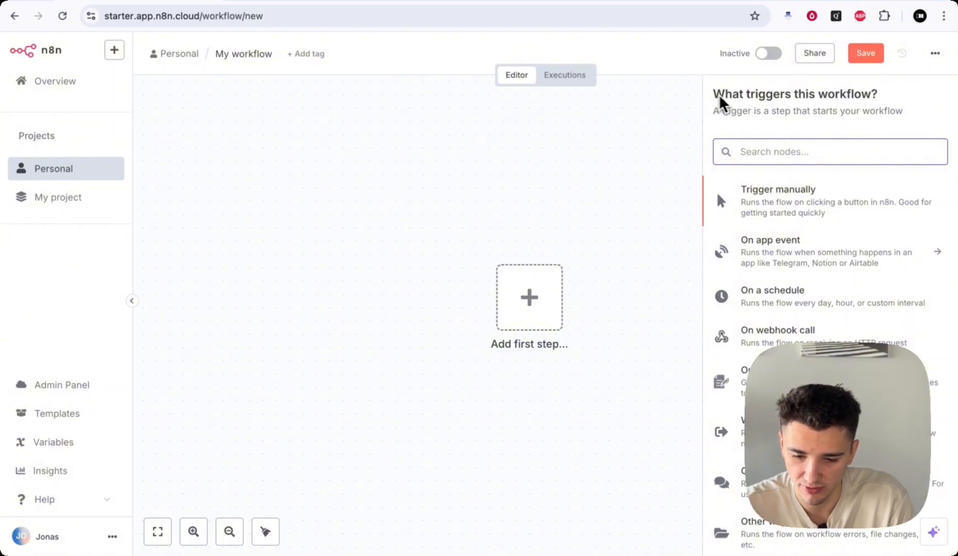
left_click_drag(720, 98, 877, 93)
scroll(914, 190, "down", 1)
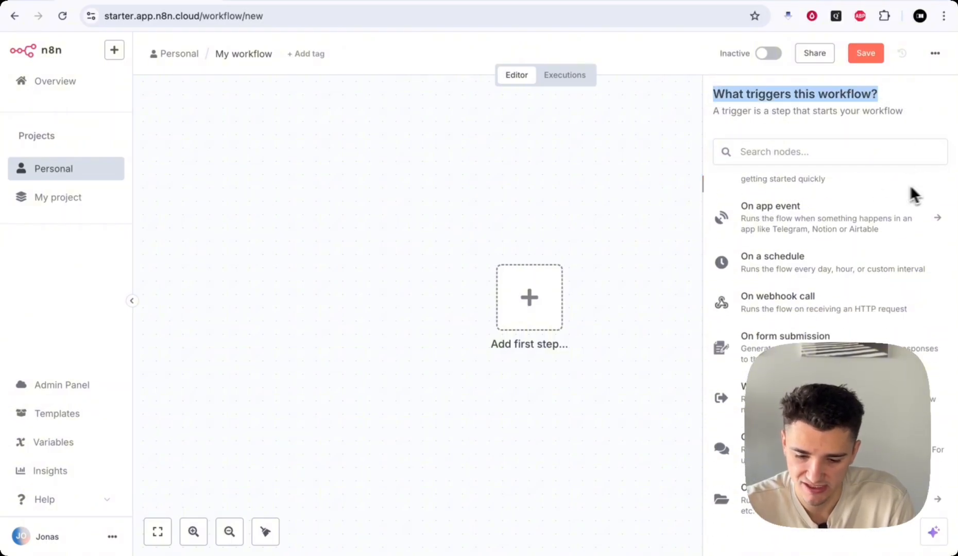
left_click(879, 115)
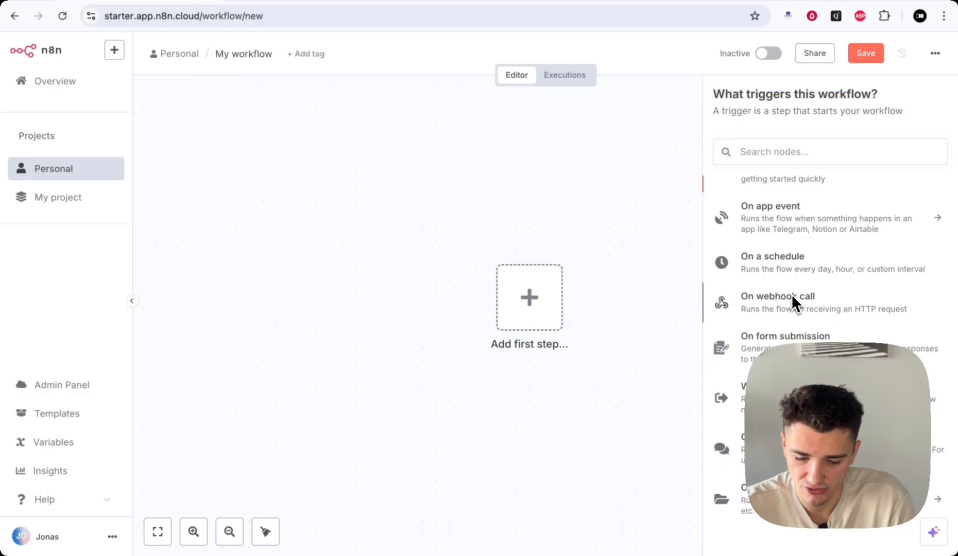
scroll(801, 296, "up", 1)
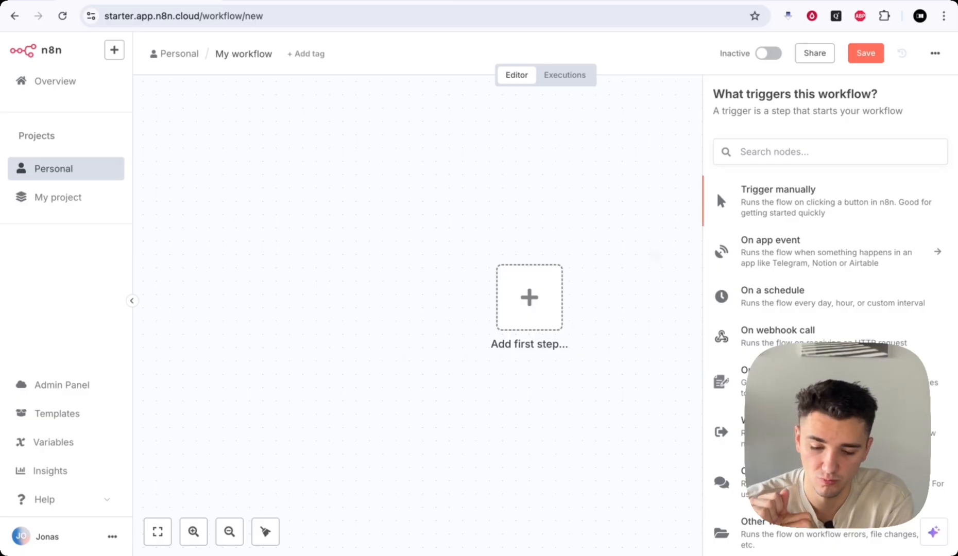
- Add a sticky note to the canvas and reposition it, leaving its text unchanged
key("Escape")
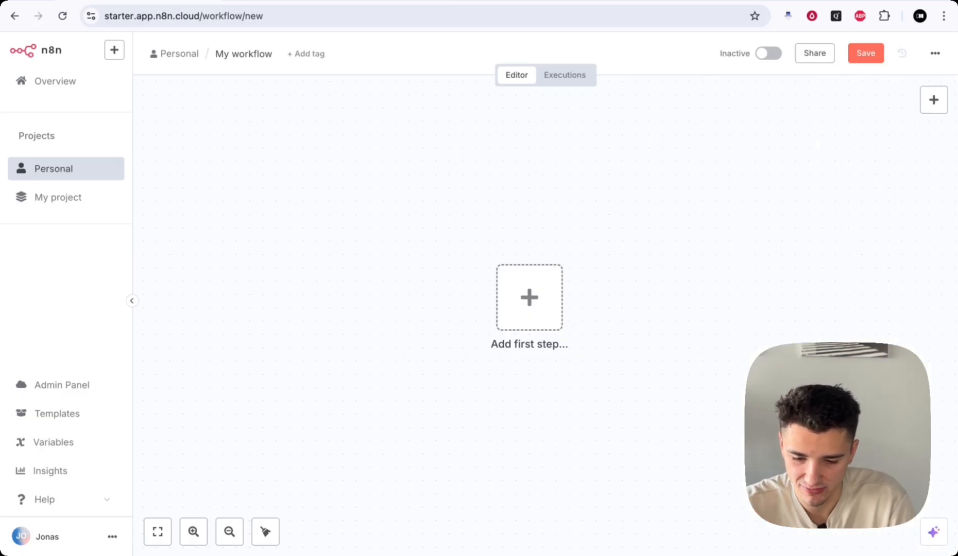
mouse_move(923, 103)
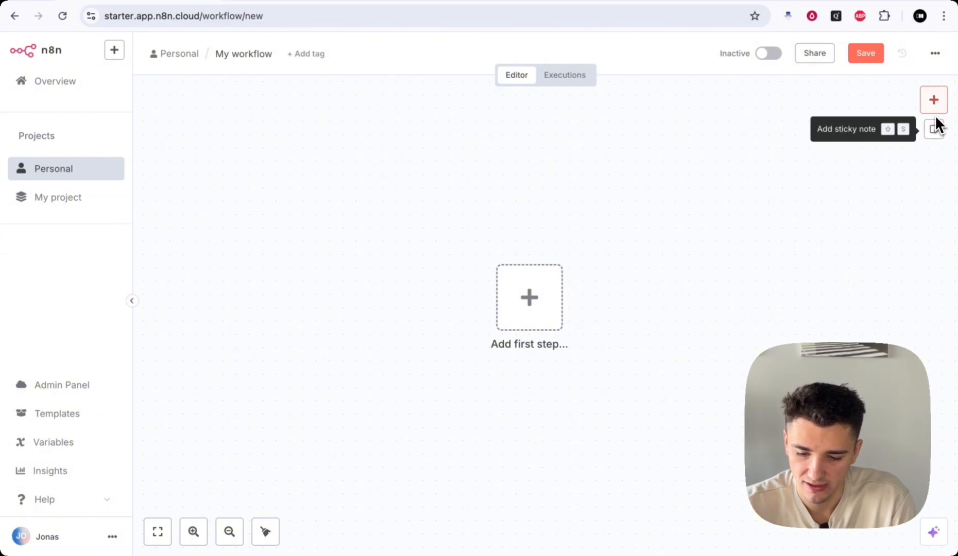
left_click(933, 130)
left_click_drag(591, 285, 569, 208)
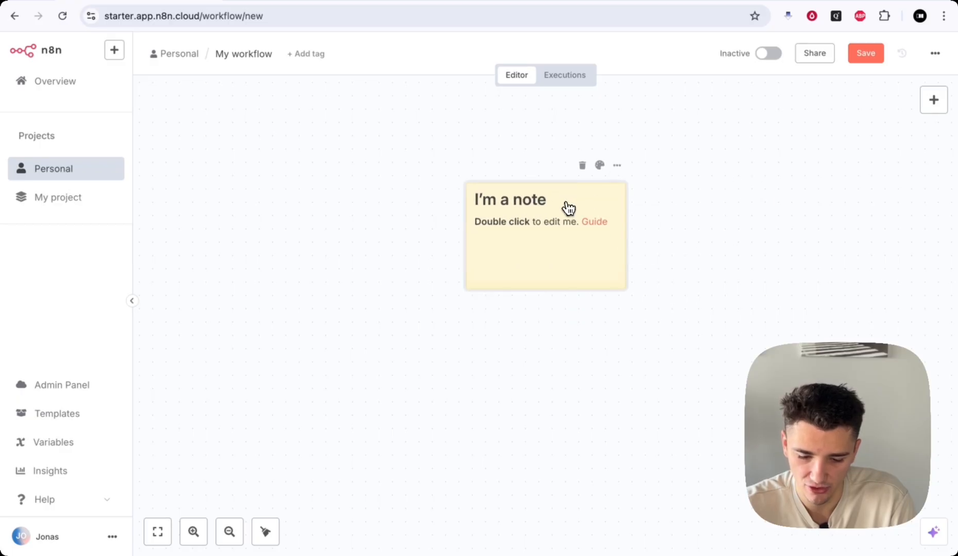
double_click(527, 205)
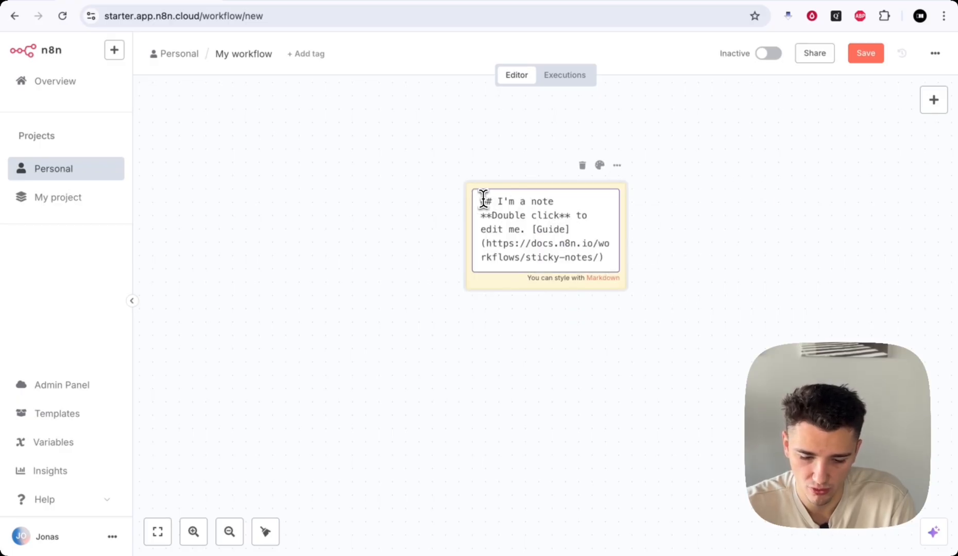
left_click_drag(503, 201, 583, 249)
left_click(595, 255)
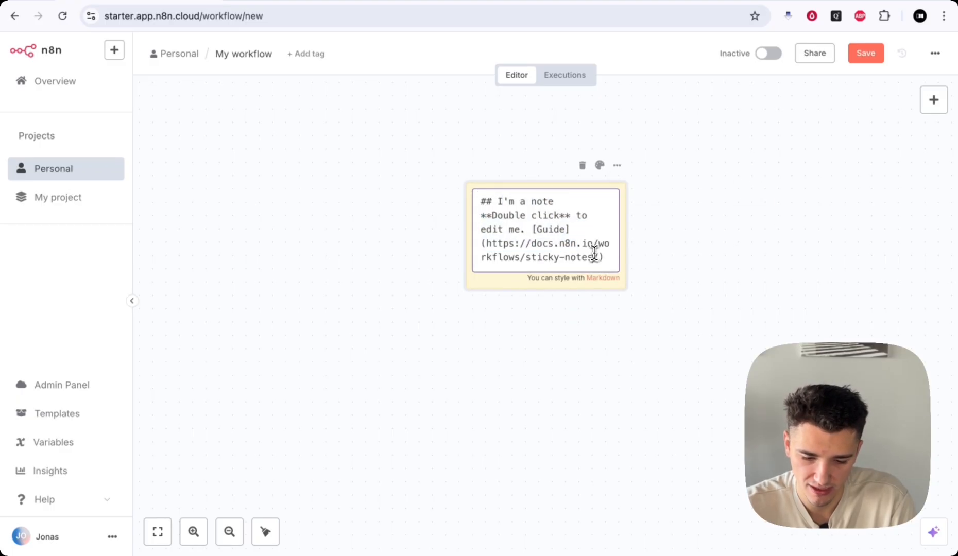
left_click(664, 240)
left_click_drag(566, 198, 342, 198)
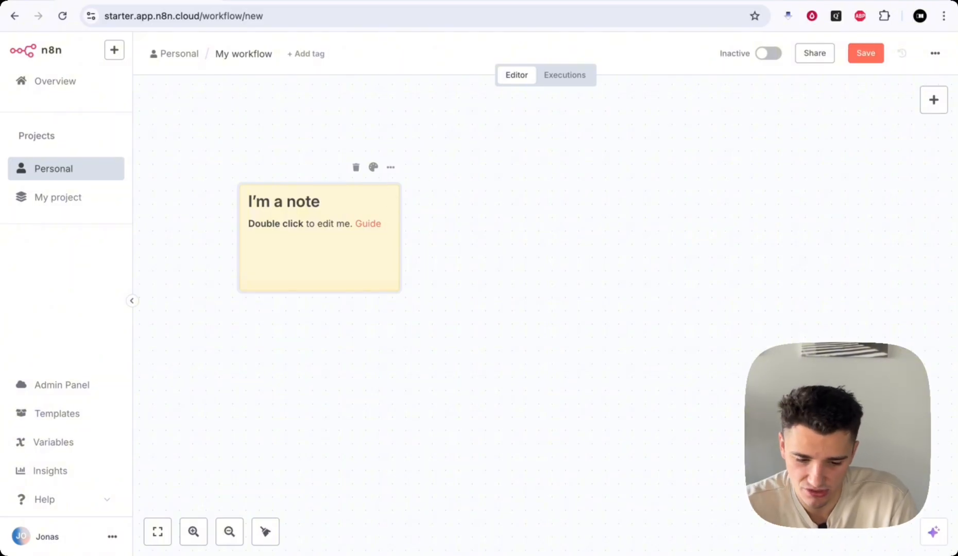
- Recolour the sticky note pink, then delete it from the canvas
left_click(374, 169)
left_click(355, 142)
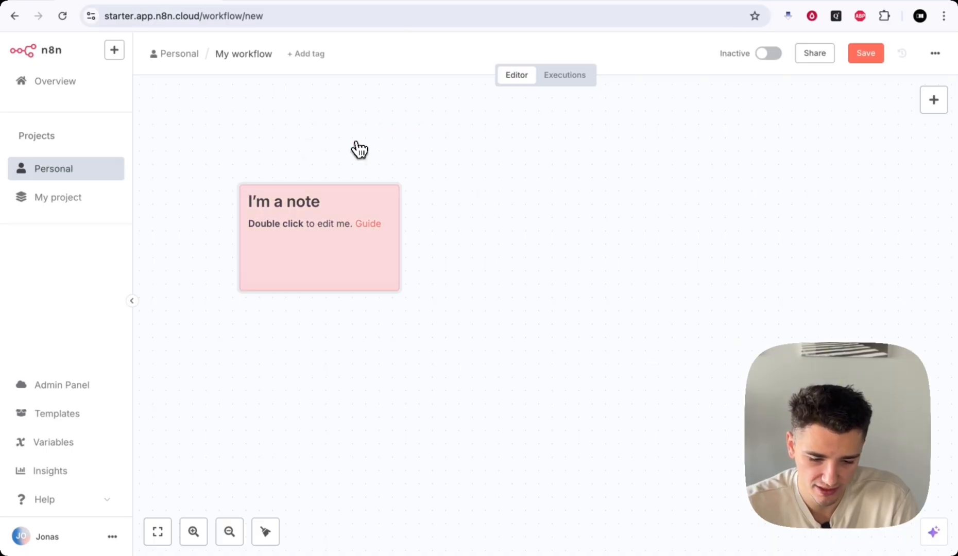
left_click(390, 167)
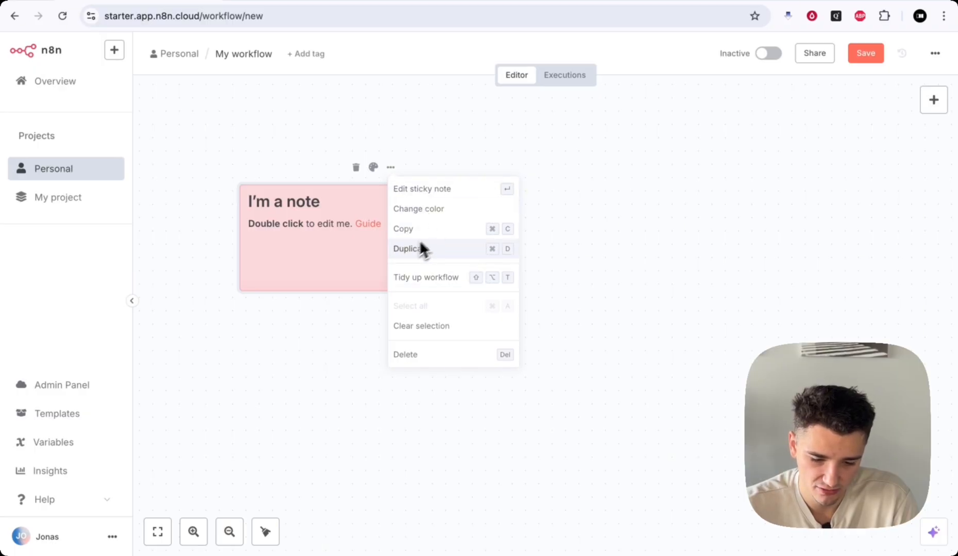
left_click(426, 355)
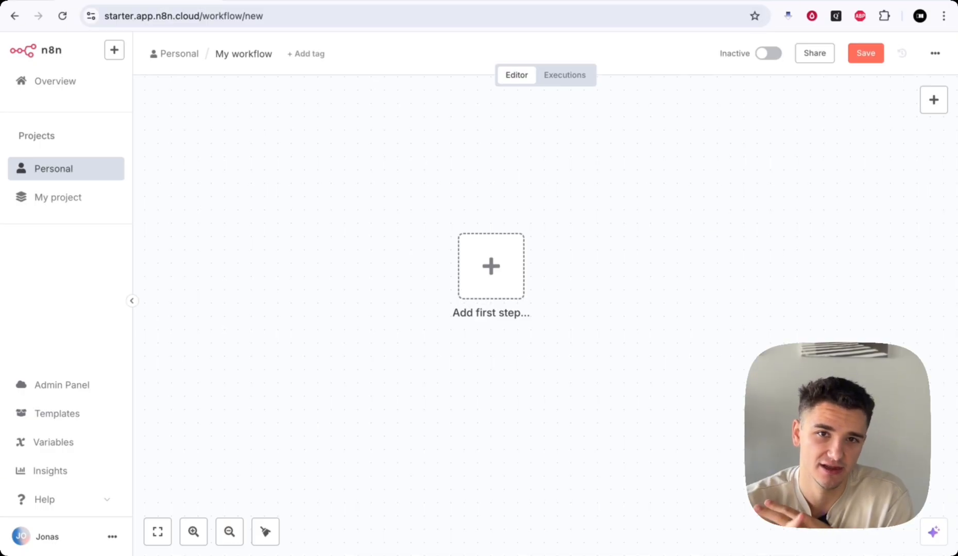
- Reopen the 'What triggers this workflow?' panel and focus its Search nodes box
key("Tab")
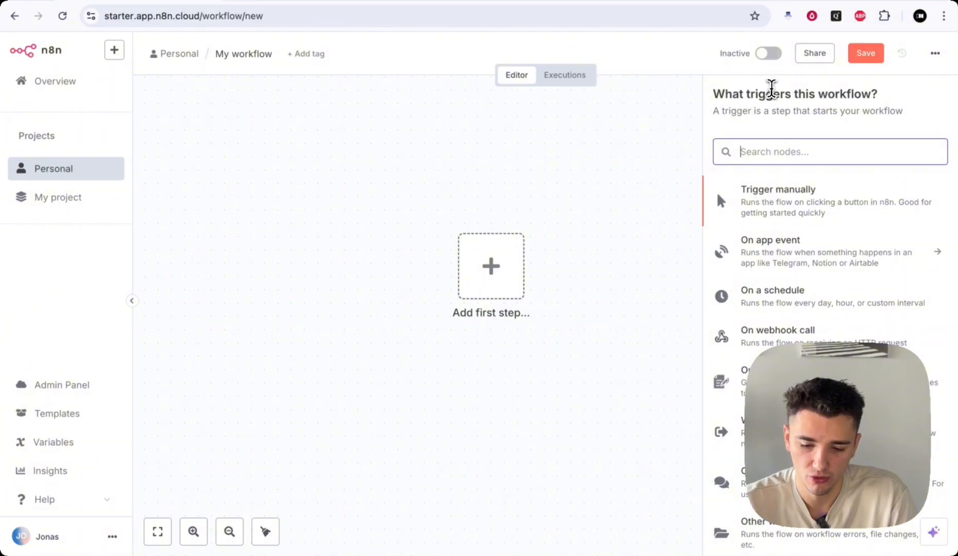
left_click_drag(772, 94, 844, 101)
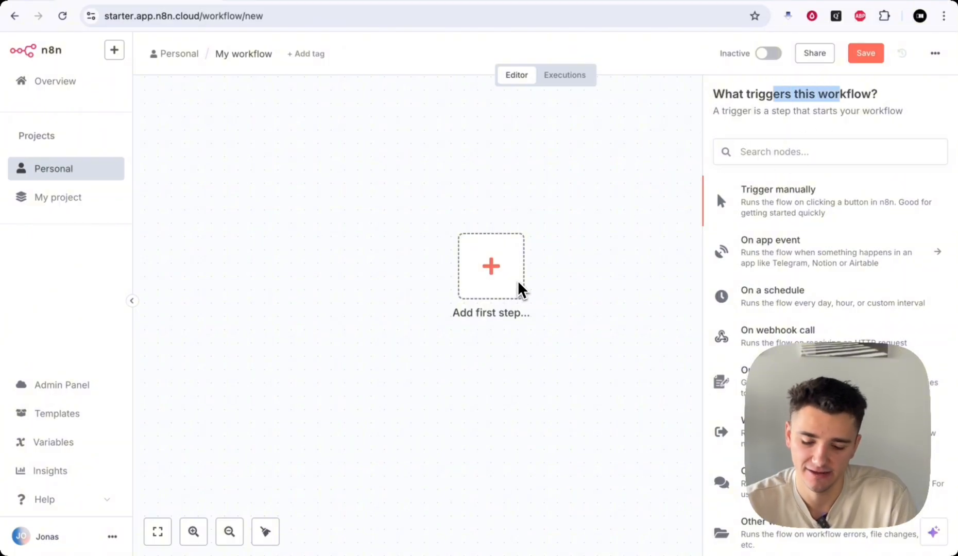
scroll(587, 312, "right", 2)
scroll(587, 312, "down", 1)
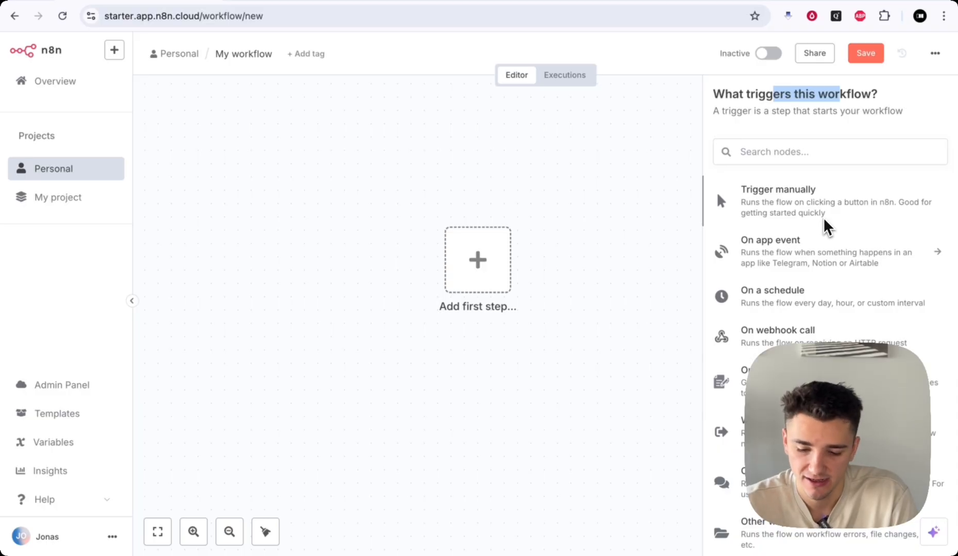
left_click(827, 153)
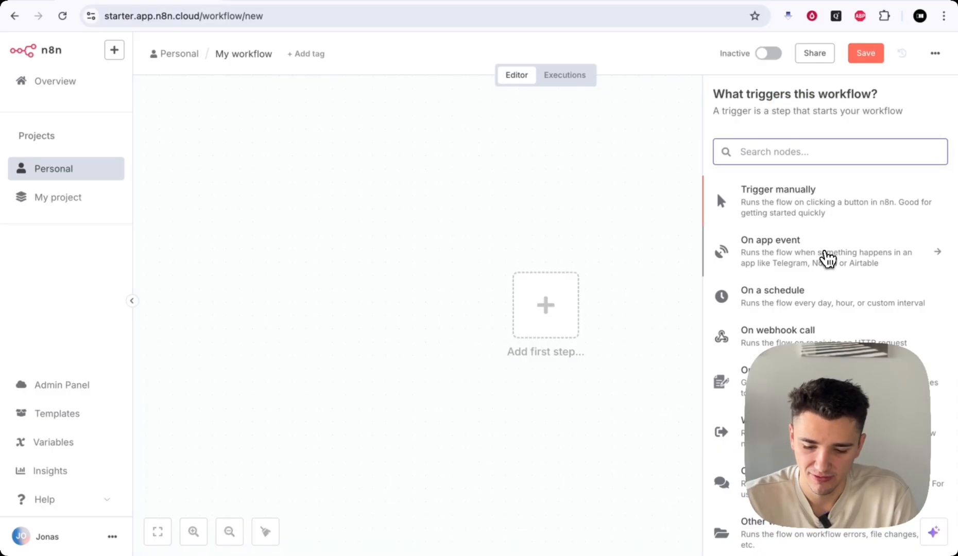
left_click(771, 262)
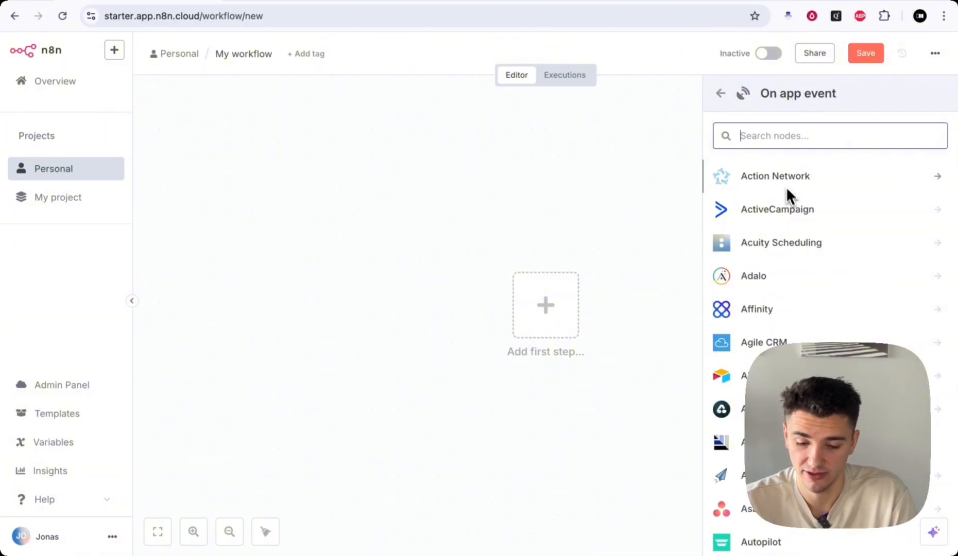
scroll(782, 244, "down", 6)
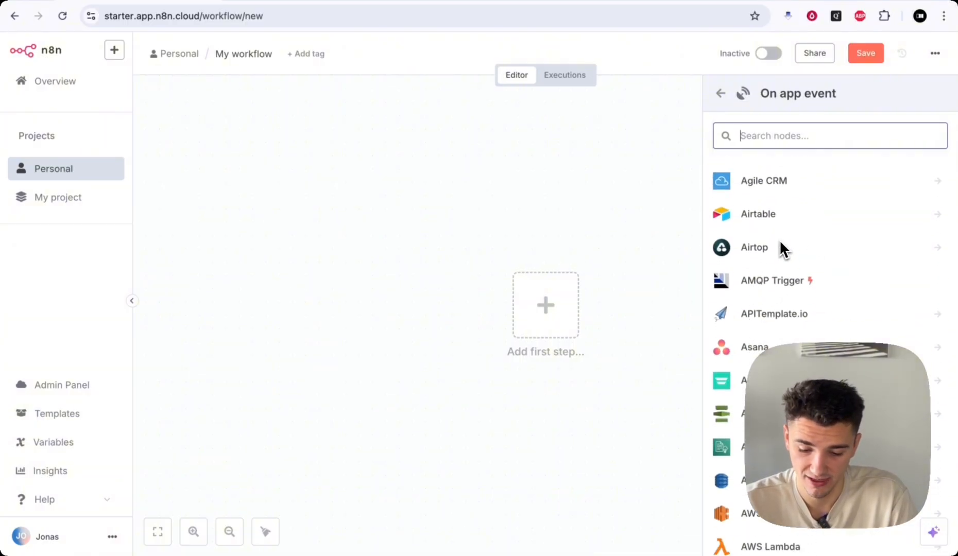
scroll(779, 240, "down", 10)
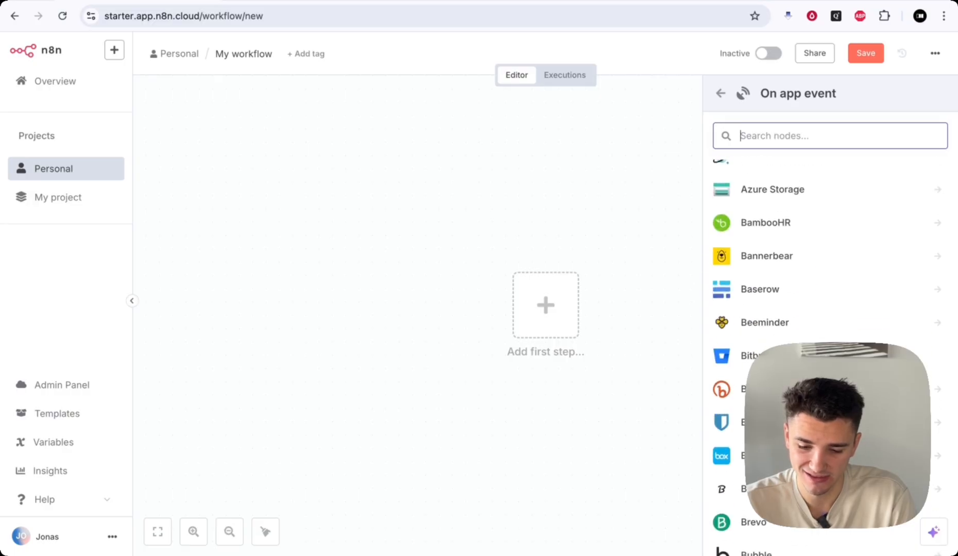
scroll(779, 239, "down", 3)
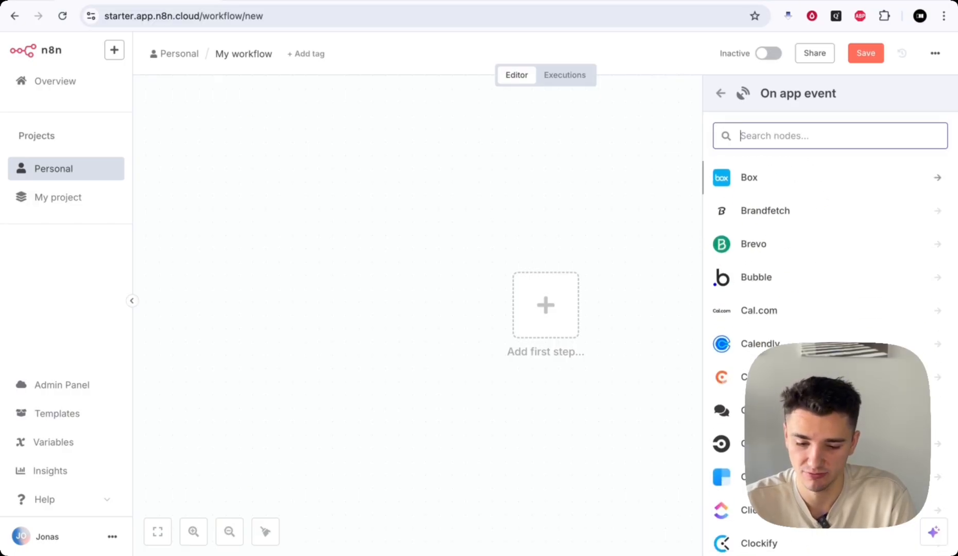
scroll(779, 227, "down", 3)
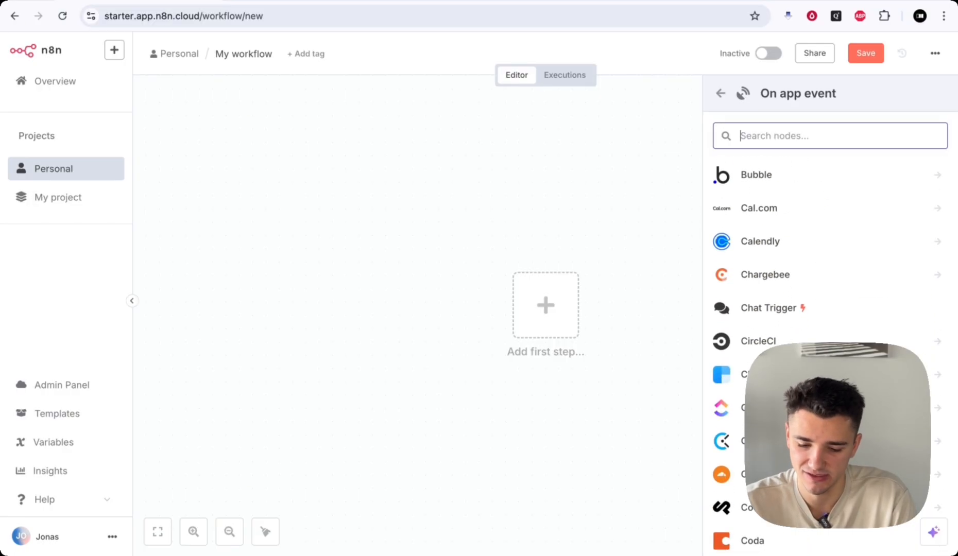
scroll(787, 232, "down", 2)
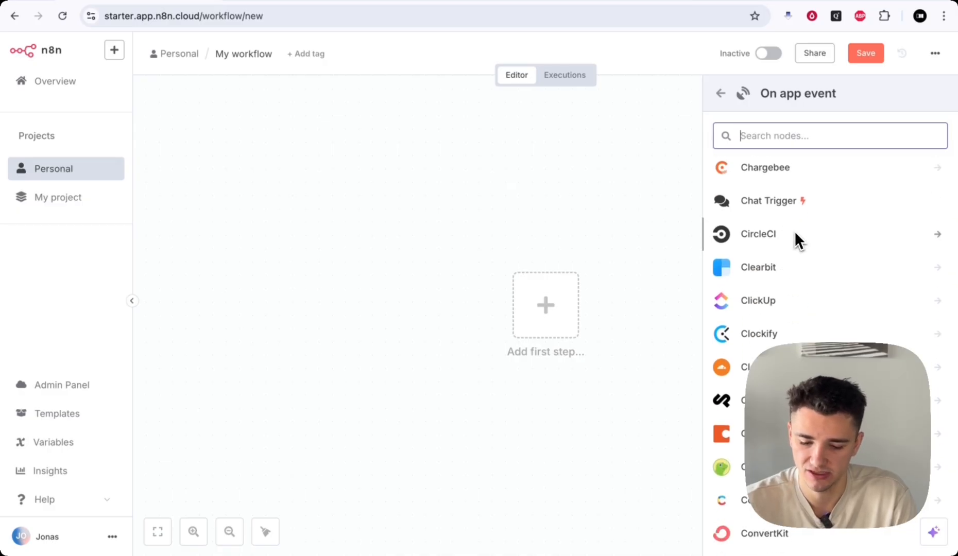
scroll(795, 233, "down", 3)
scroll(796, 233, "down", 10)
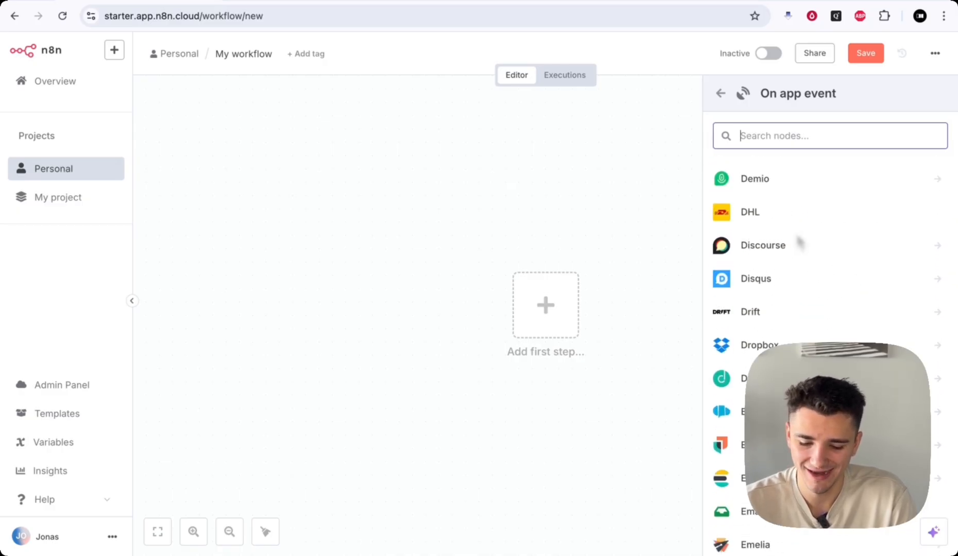
key("Down")
key("Down")
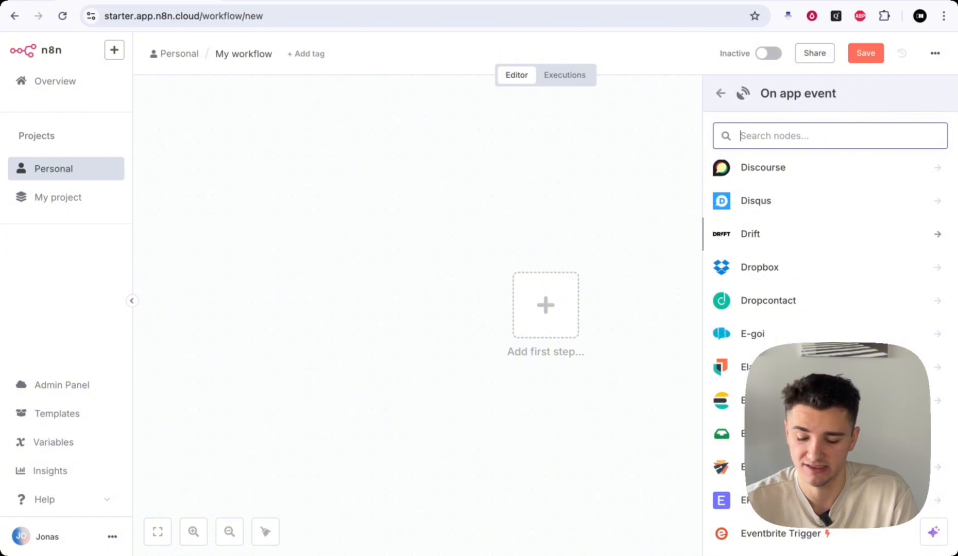
scroll(824, 309, "down", 3)
scroll(823, 309, "down", 8)
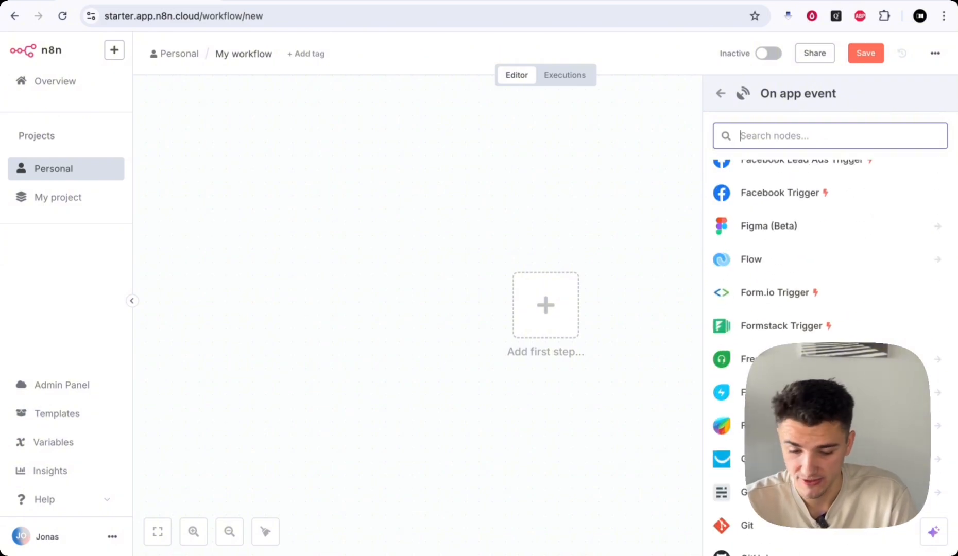
scroll(824, 309, "down", 8)
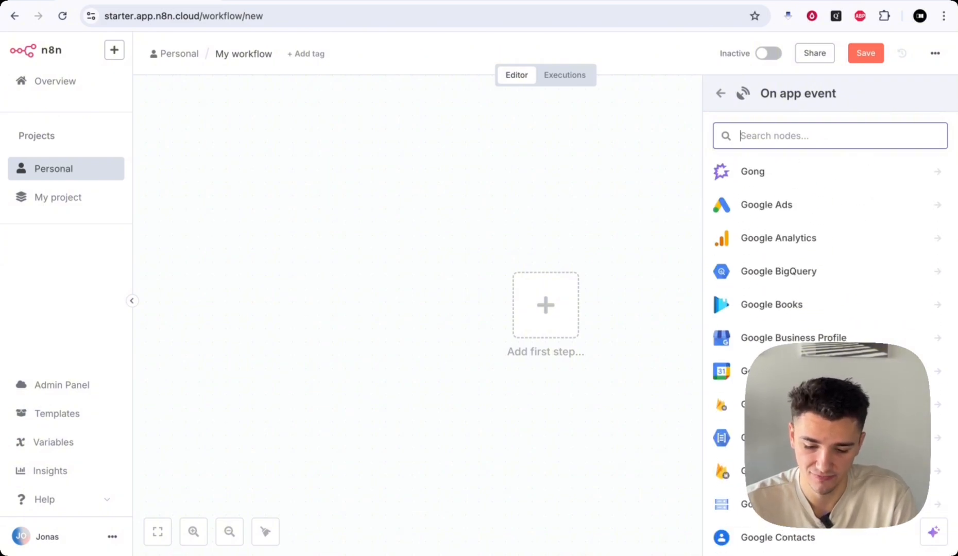
scroll(823, 309, "down", 10)
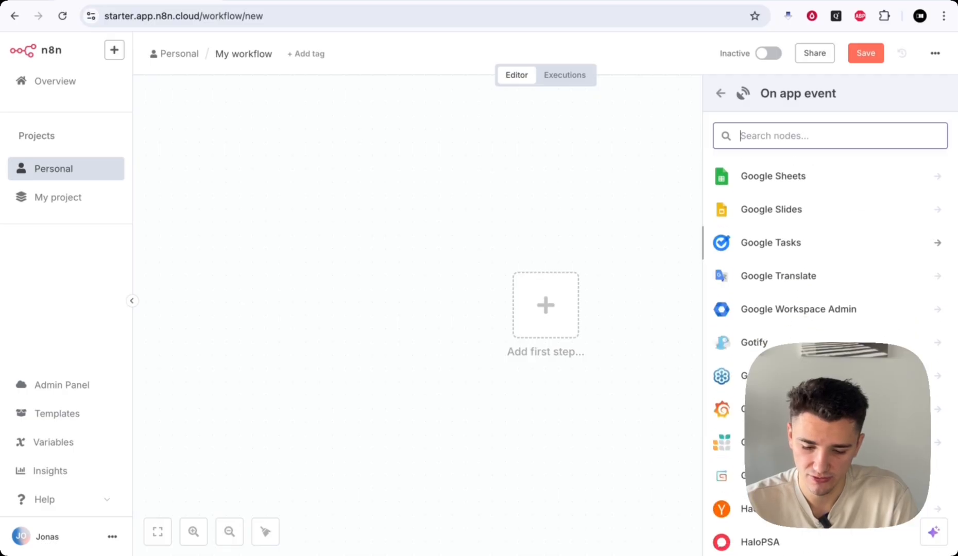
left_click(720, 93)
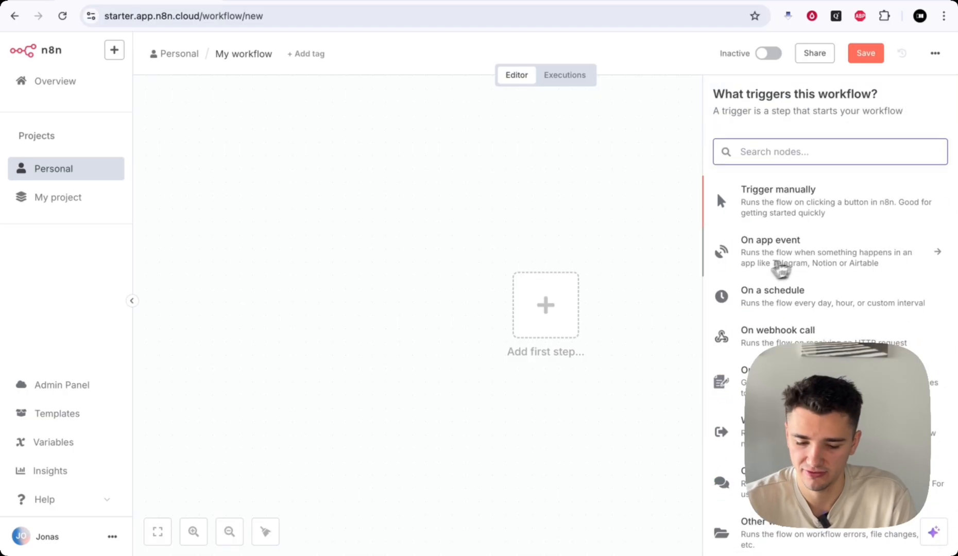
scroll(803, 281, "down", 1)
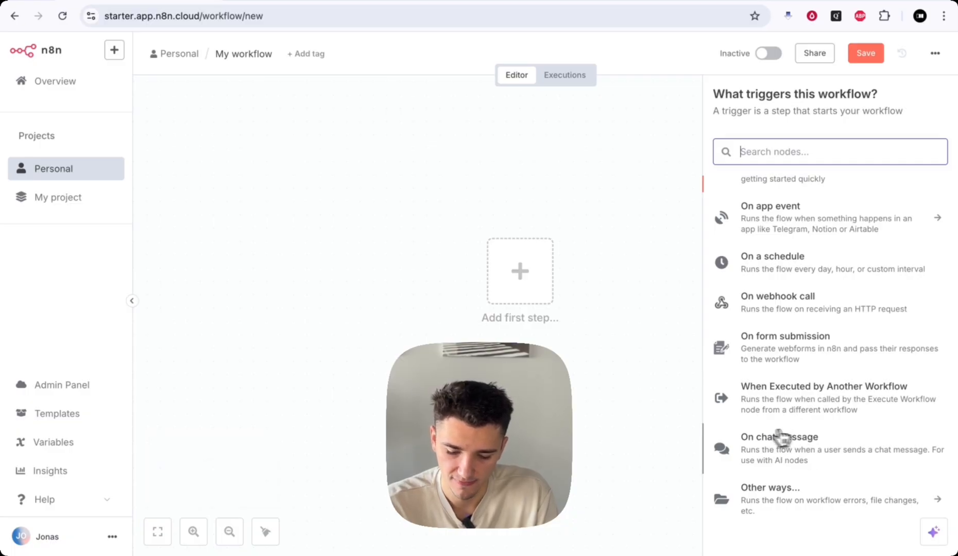
left_click(867, 499)
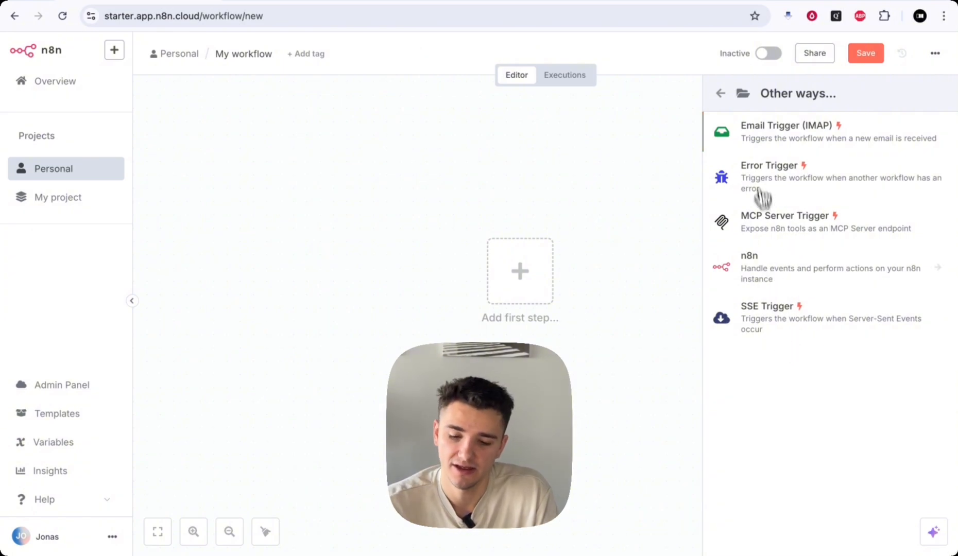
left_click(721, 95)
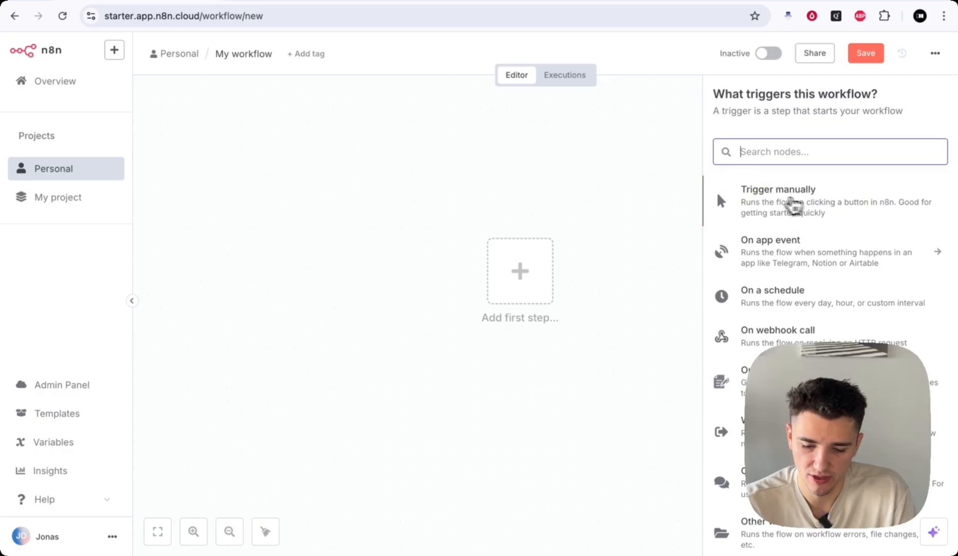
- Start the workflow with a 'Trigger manually' node, leaving its options unchanged
left_click(762, 195)
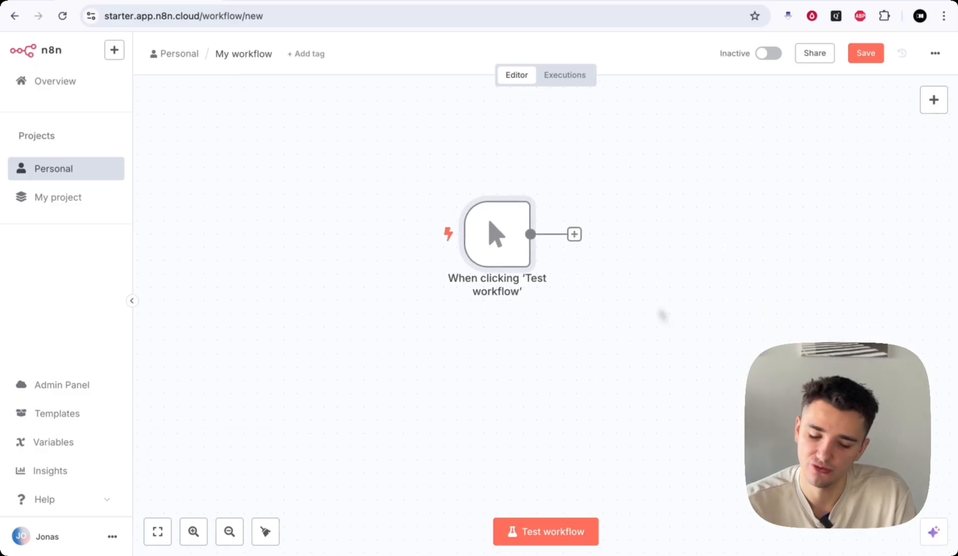
scroll(537, 301, "left", 1)
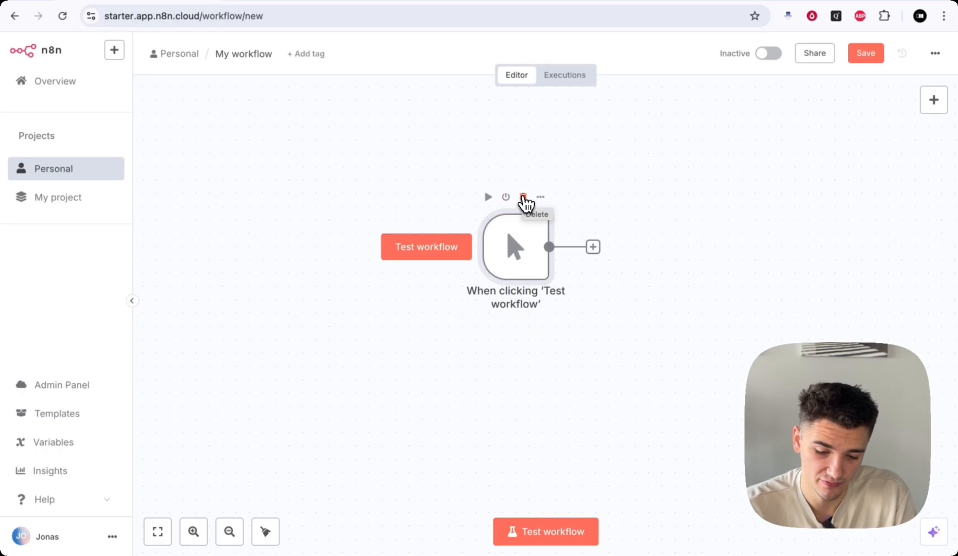
left_click(540, 198)
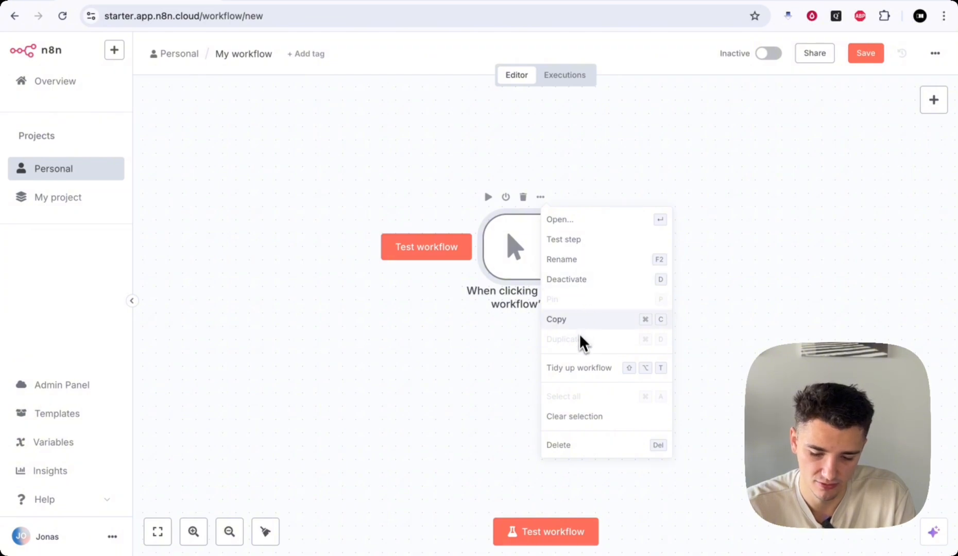
left_click(451, 411)
scroll(676, 297, "right", 1)
scroll(676, 296, "left", 1)
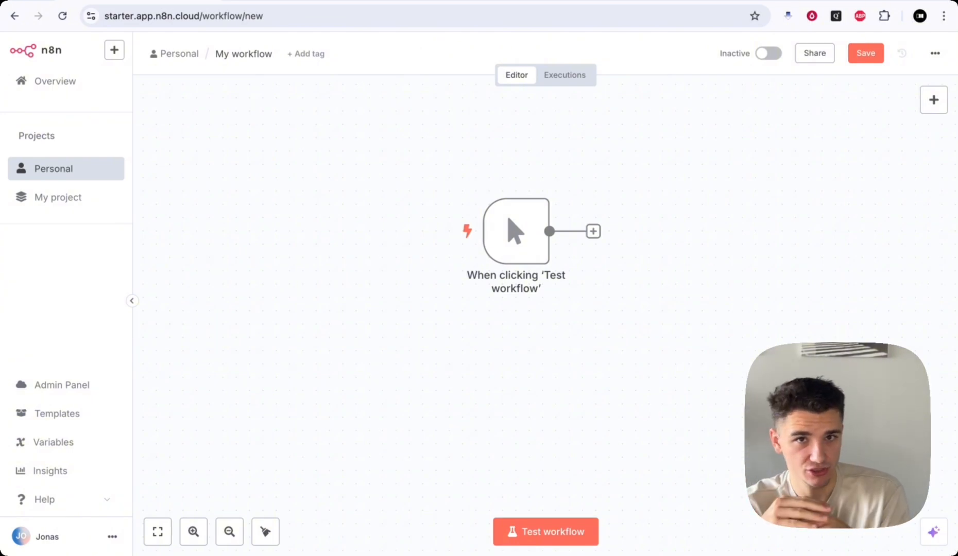
- Test the workflow so the manual trigger outputs one item, then select the trigger
key("Tab")
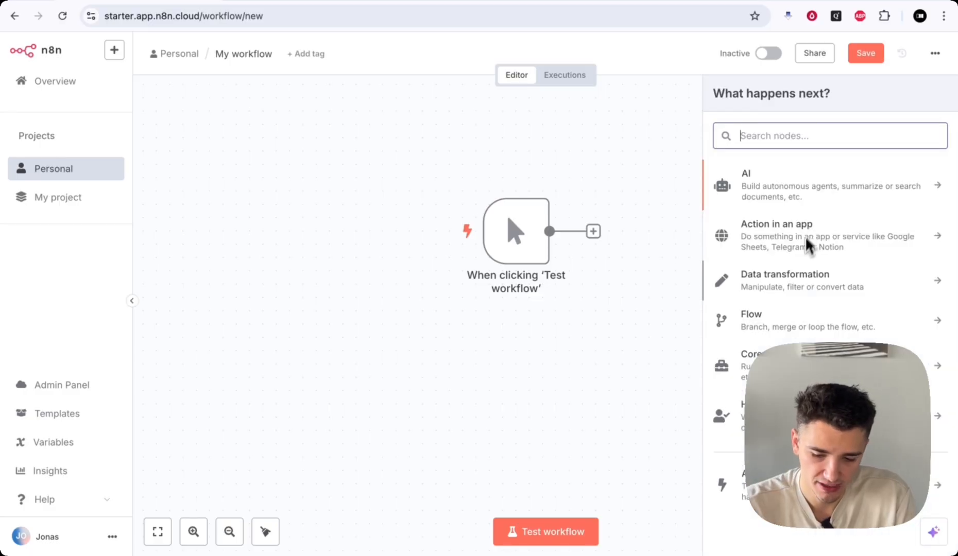
key("Escape")
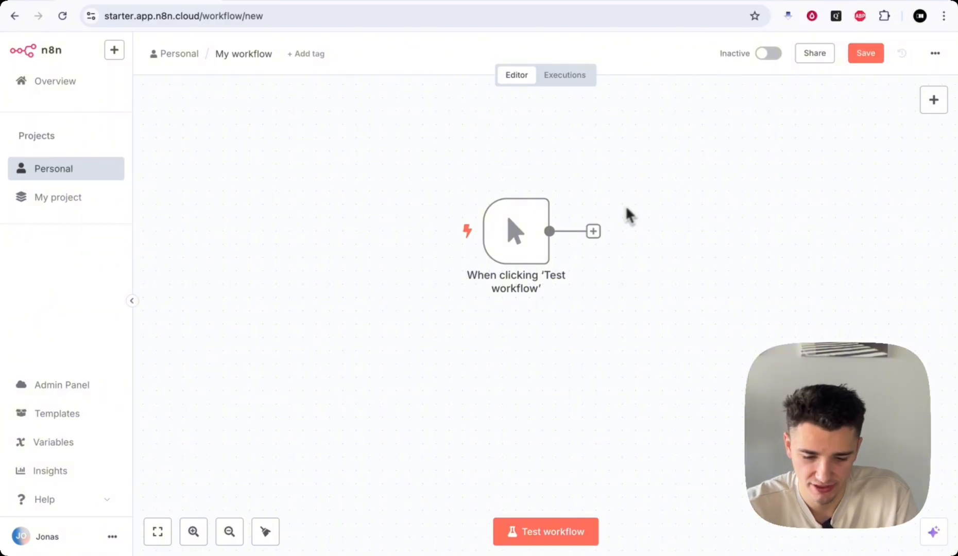
mouse_move(549, 195)
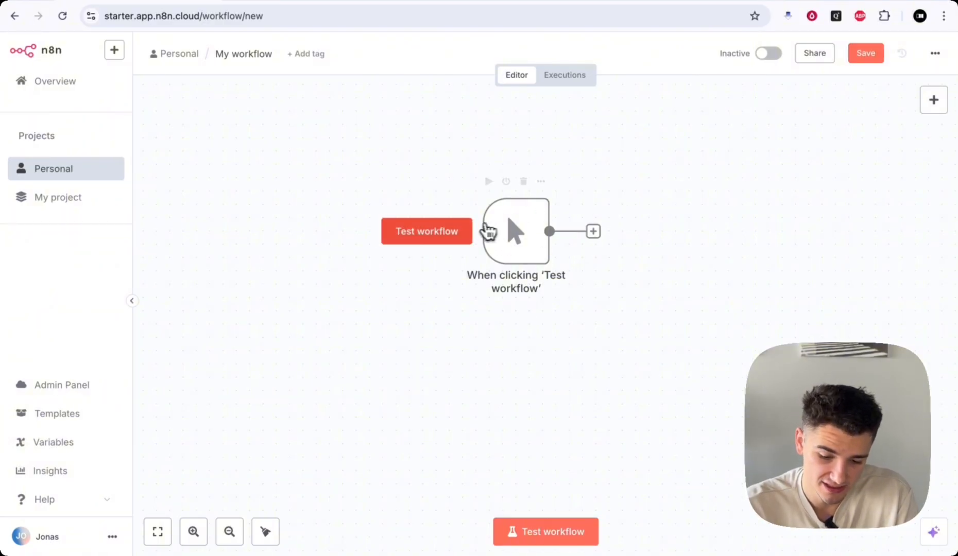
left_click(437, 234)
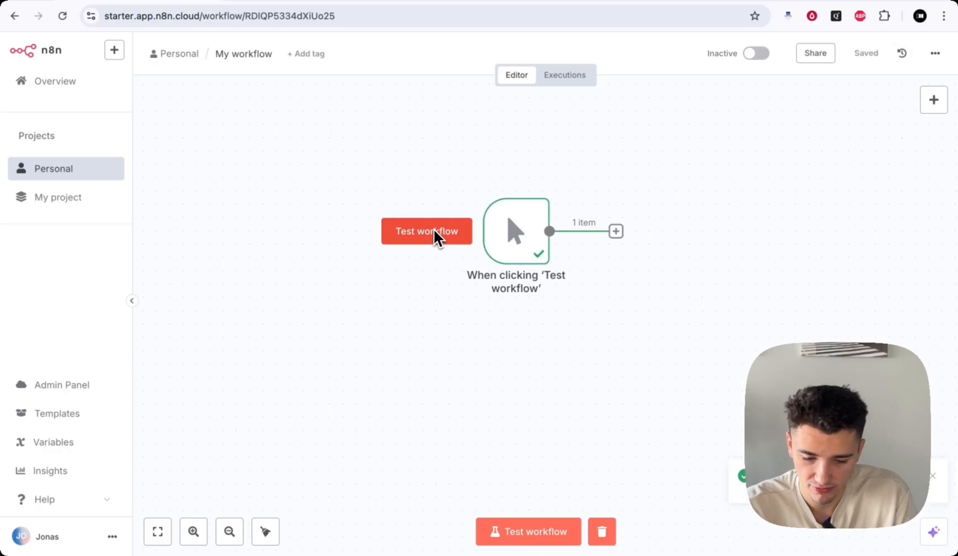
mouse_move(515, 233)
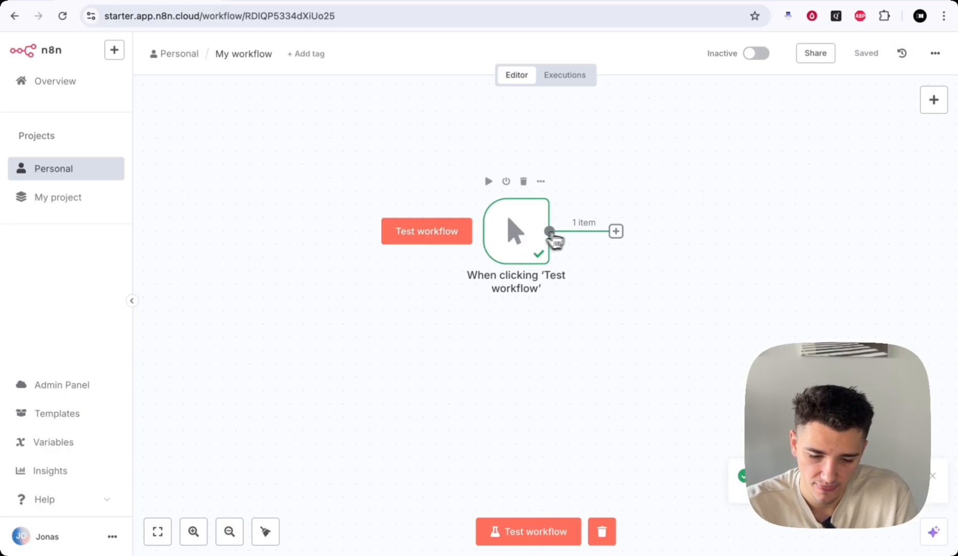
left_click(516, 236)
double_click(516, 236)
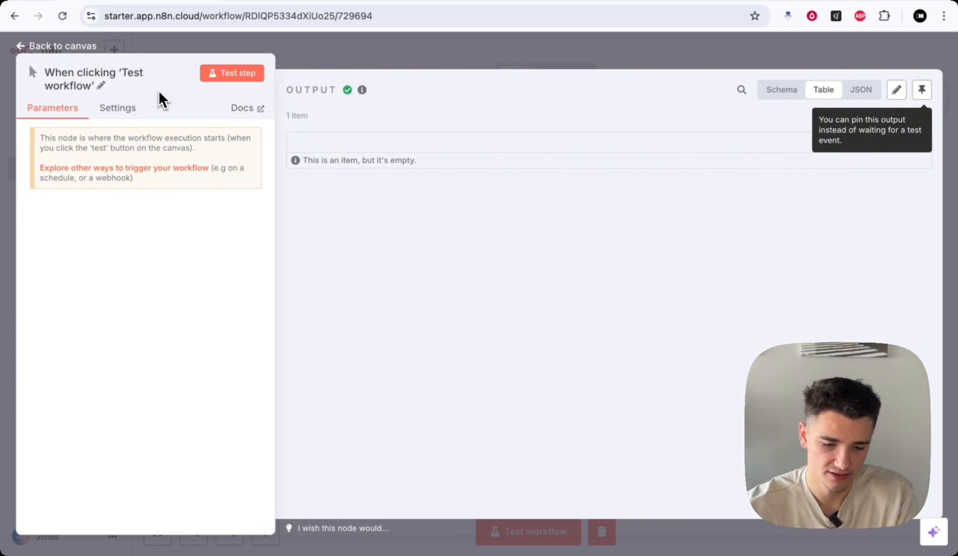
left_click_drag(146, 71, 190, 75)
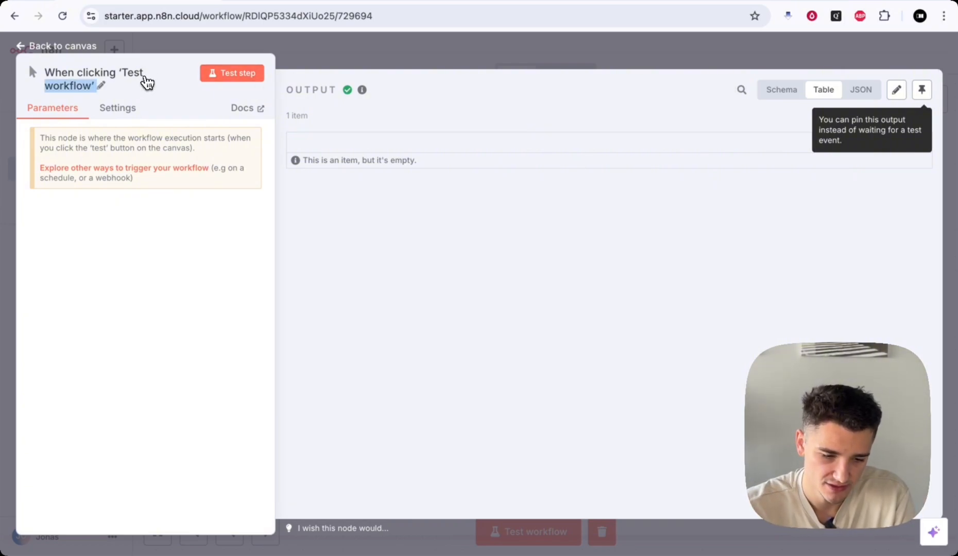
left_click(154, 86)
left_click(229, 102)
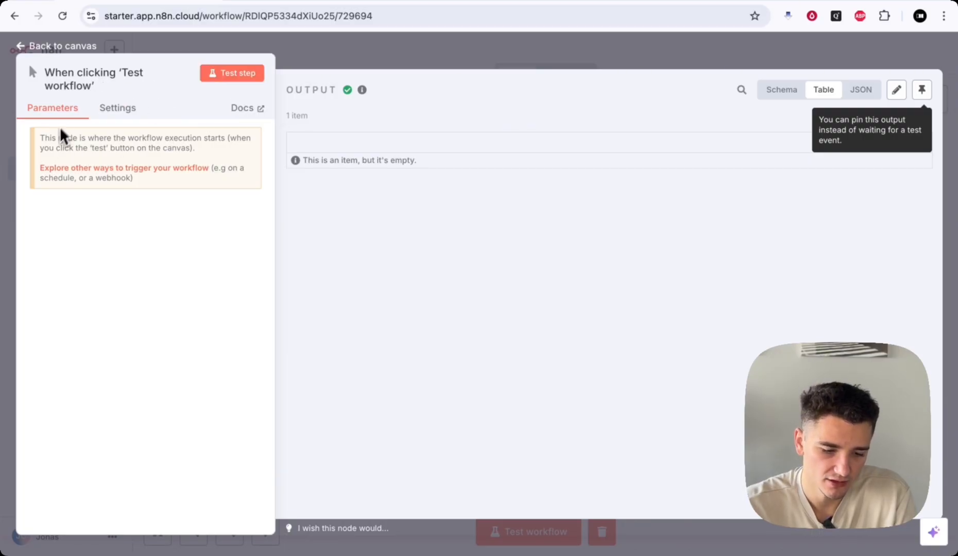
left_click_drag(90, 138, 265, 147)
left_click(192, 139)
left_click(223, 139)
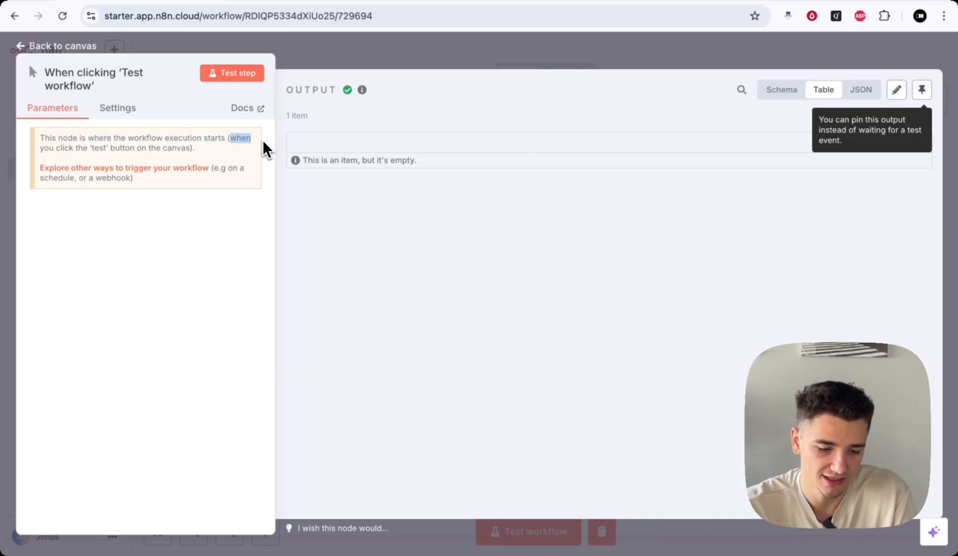
left_click(76, 142)
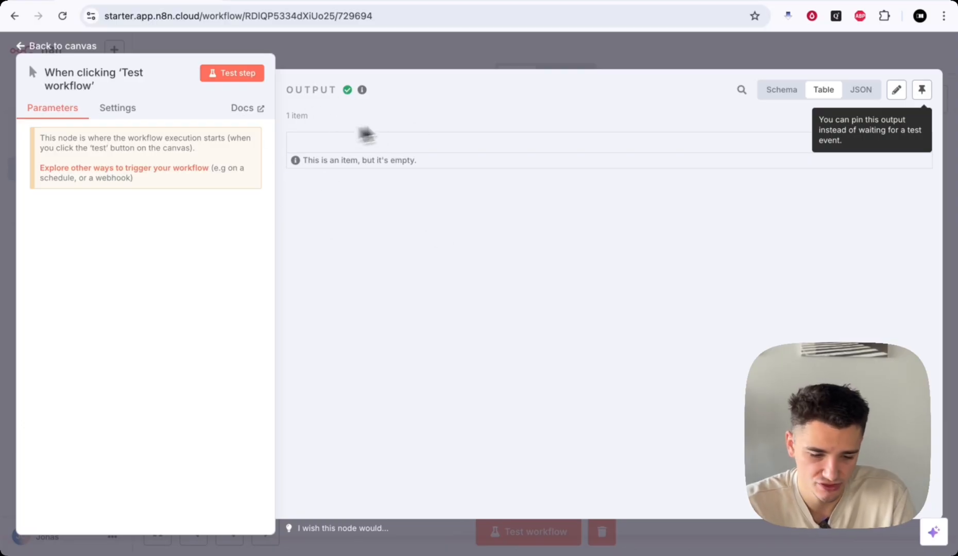
- Show the manual trigger's Settings, leaving Notes empty and 'Display Note in Flow?' off
left_click(116, 110)
left_click(80, 157)
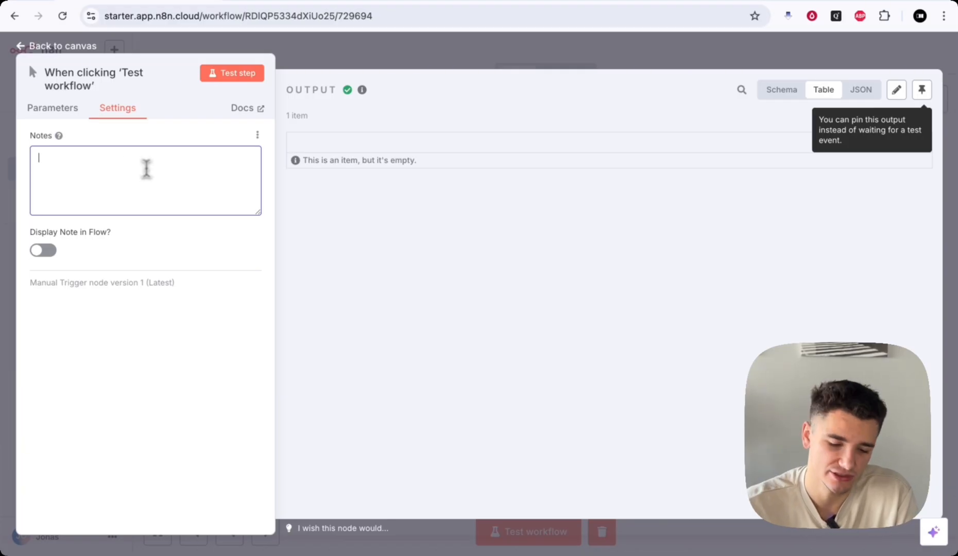
left_click(43, 251)
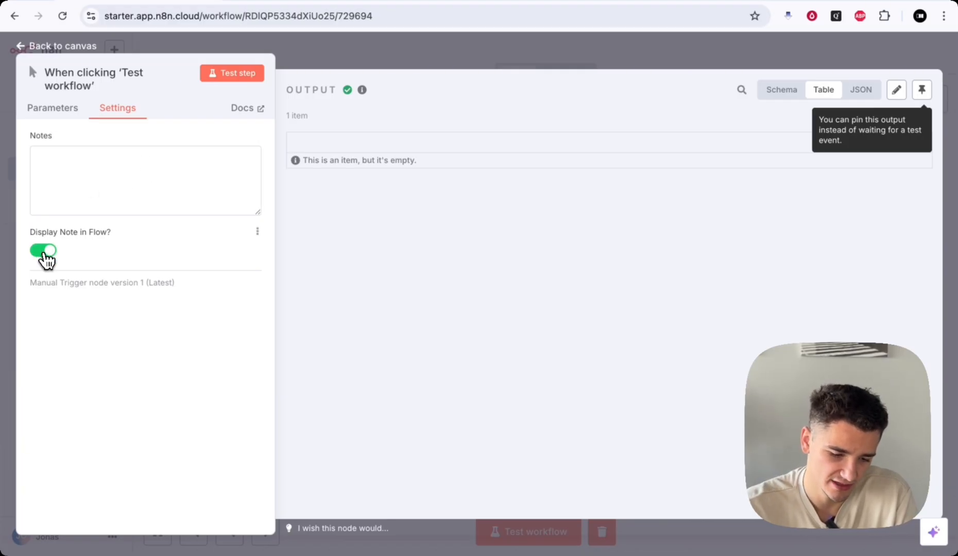
left_click(44, 251)
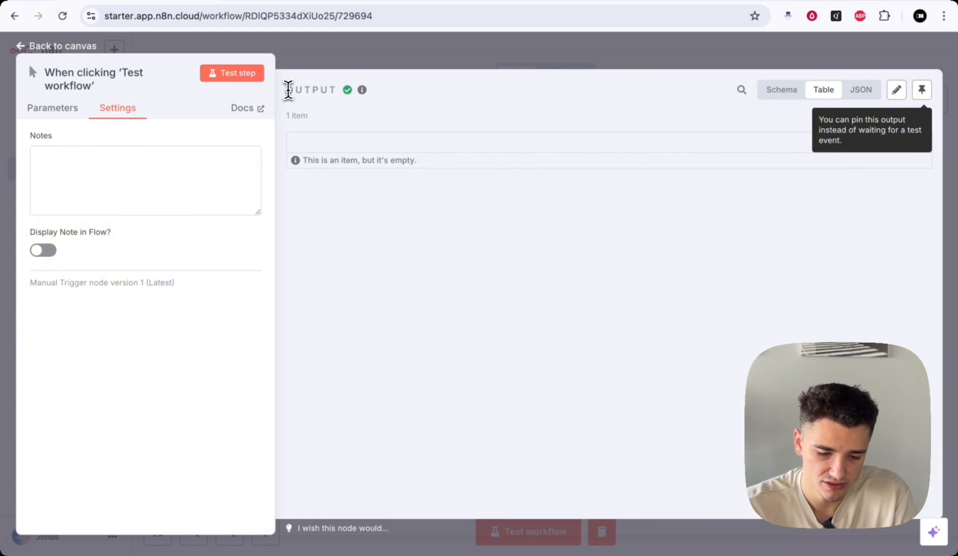
- Highlight the output label and the '1 item' count in the output pane
left_click_drag(289, 89, 366, 91)
left_click(351, 101)
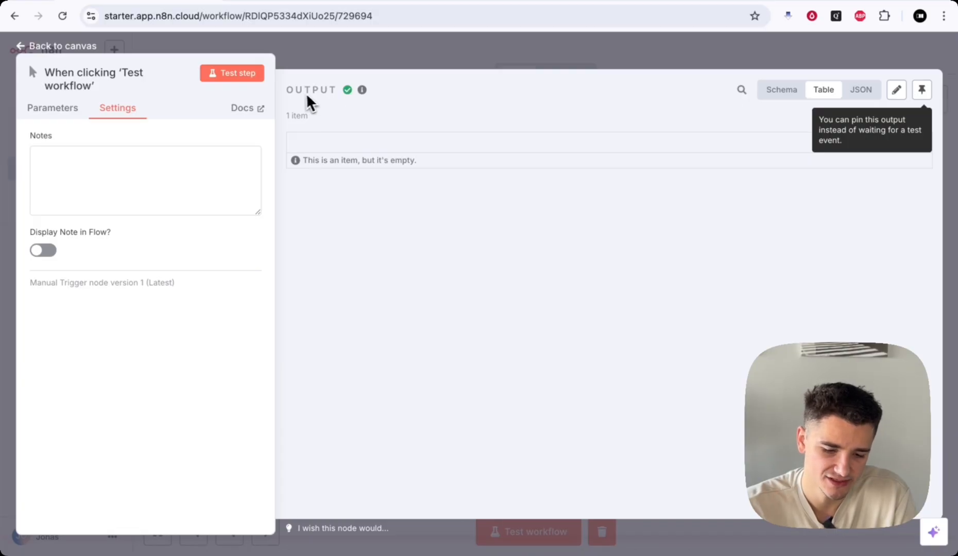
left_click_drag(296, 90, 331, 91)
left_click(338, 102)
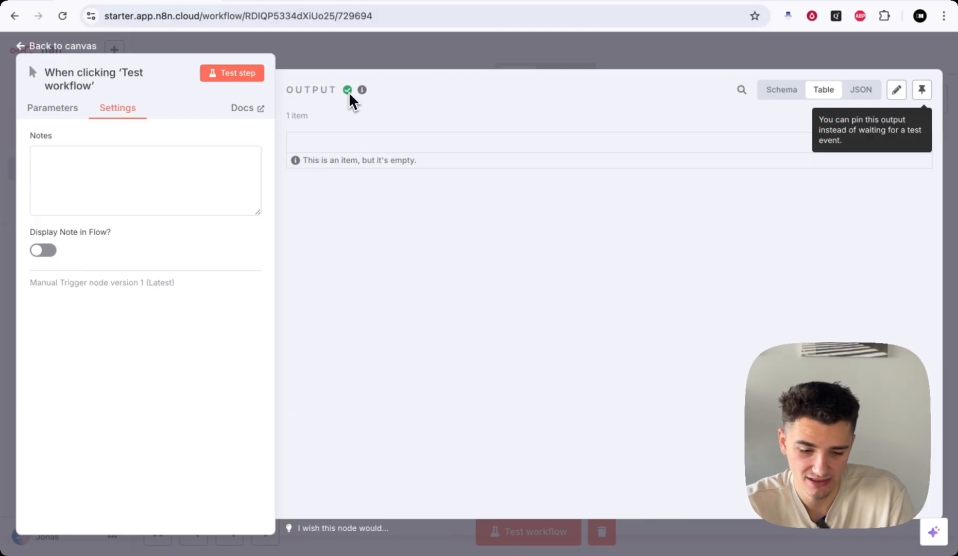
left_click_drag(285, 115, 332, 111)
left_click(598, 134)
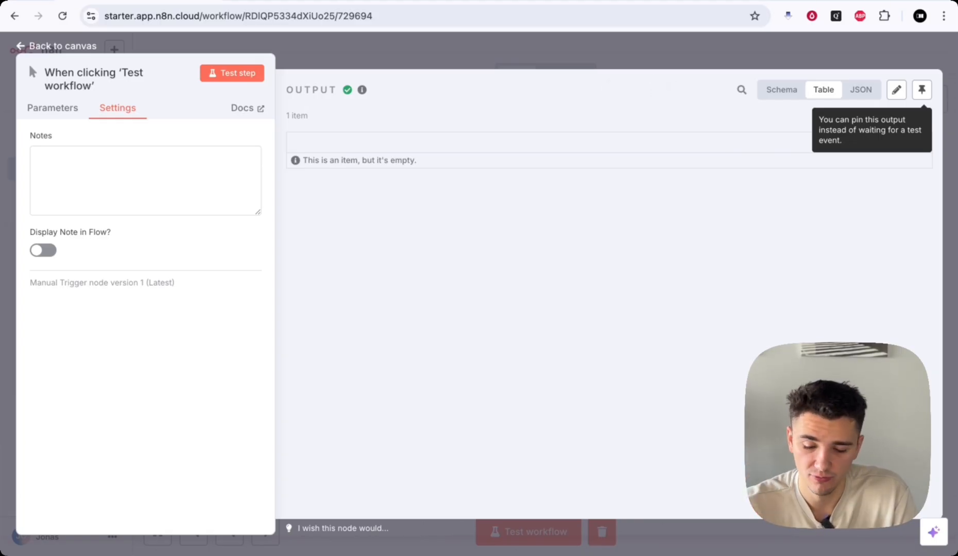
- View the trigger output as Schema, Table and JSON, cancel Edit Output, and return to the canvas
left_click(779, 90)
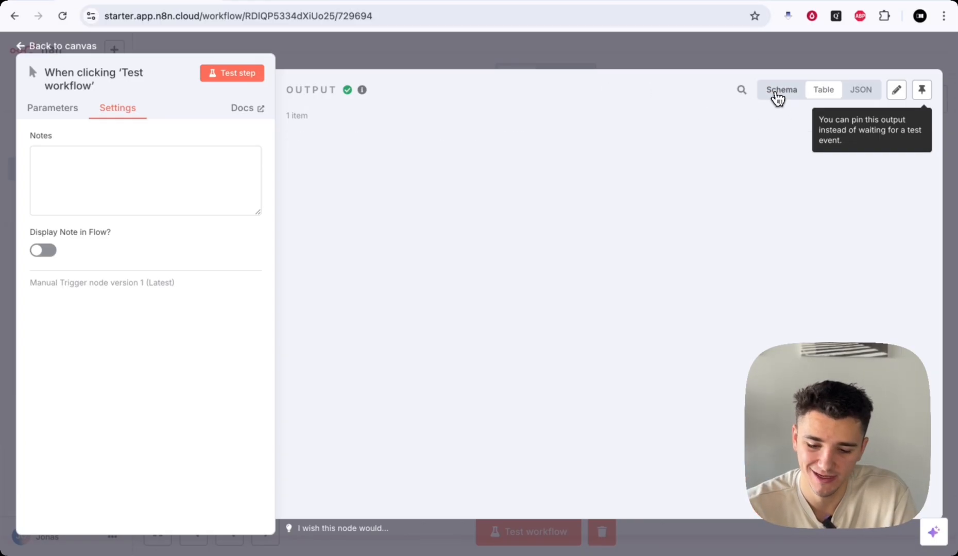
left_click(823, 90)
left_click(860, 91)
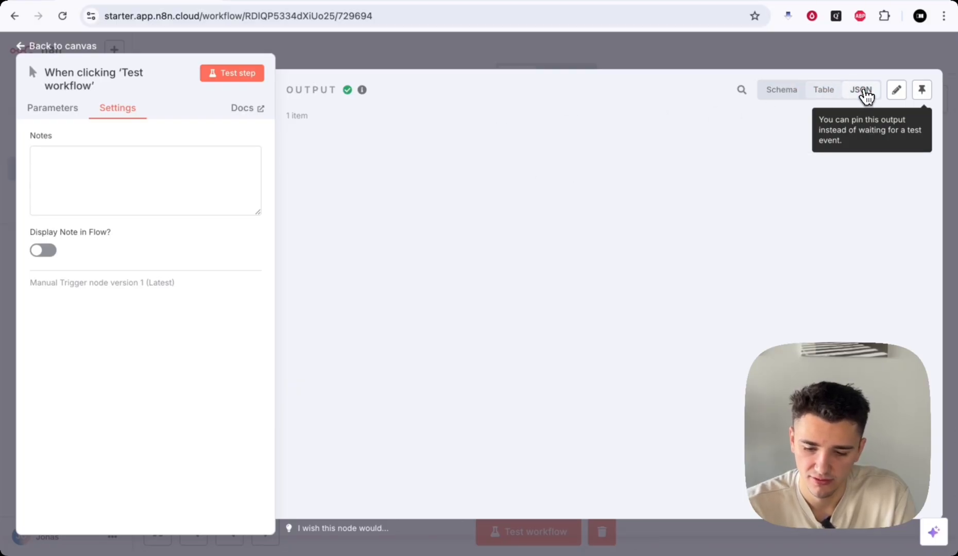
left_click(898, 92)
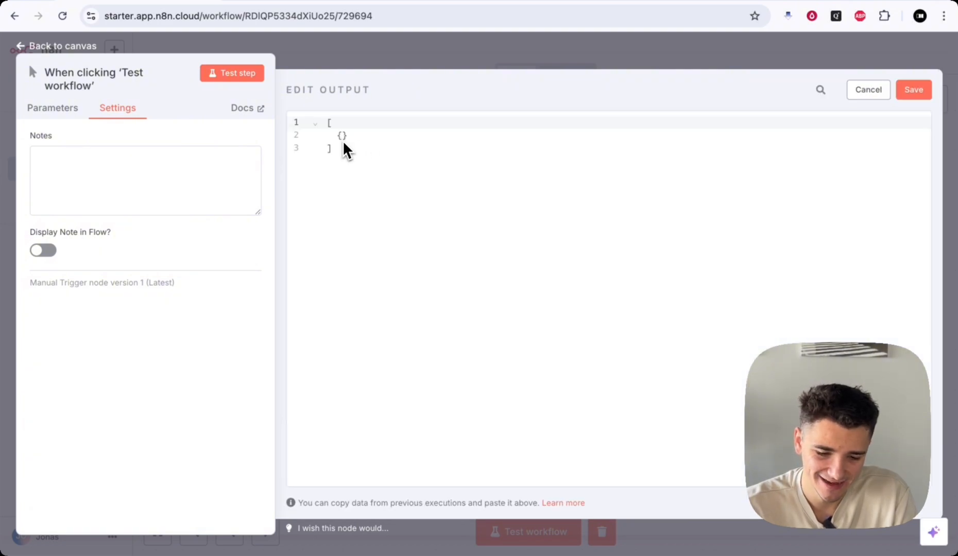
left_click(869, 92)
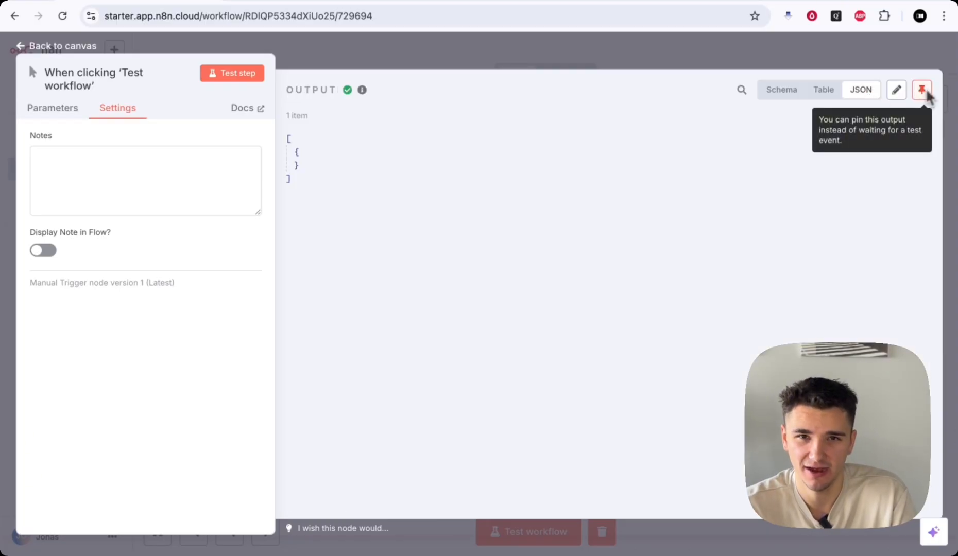
key("Escape")
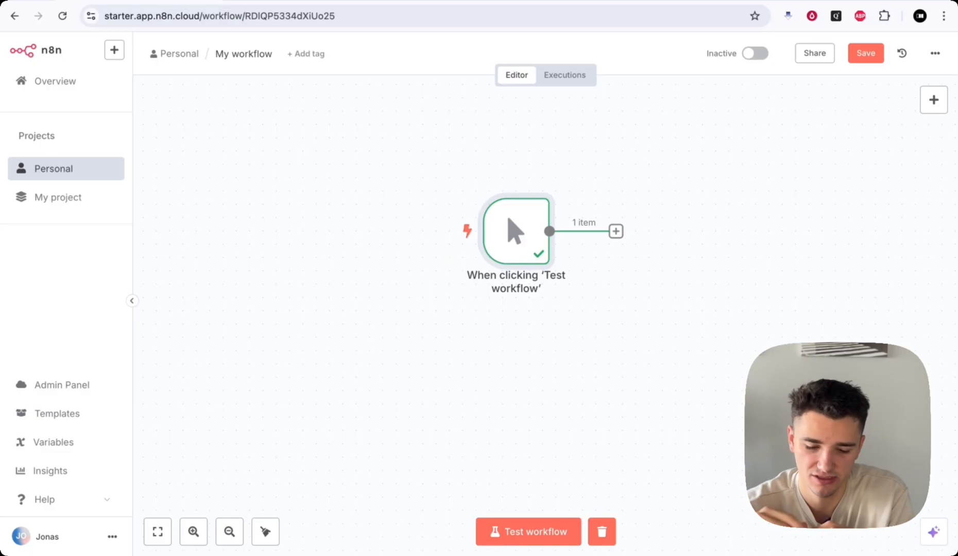
- Add a node after the manual trigger and choose the AI category
left_click_drag(496, 210, 483, 221)
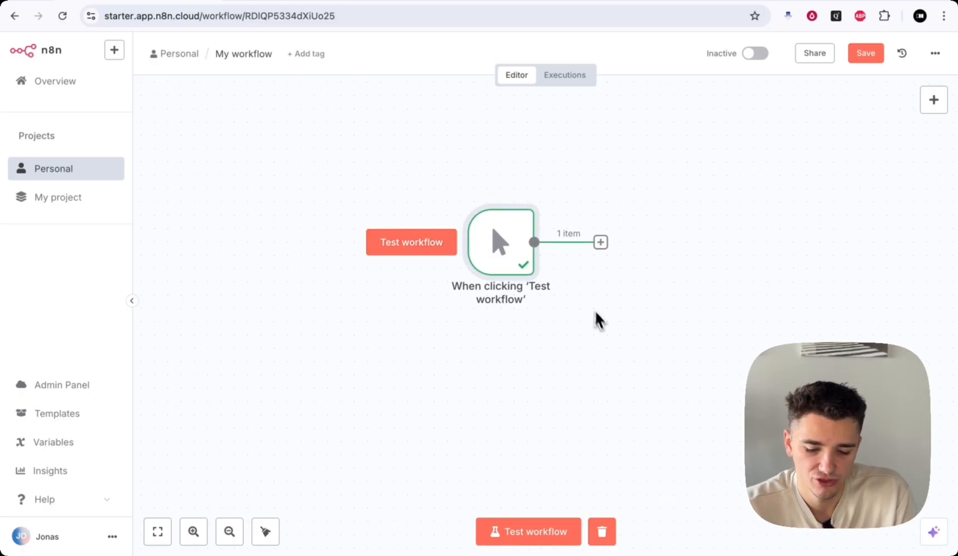
scroll(601, 326, "right", 2)
scroll(601, 325, "right", 1)
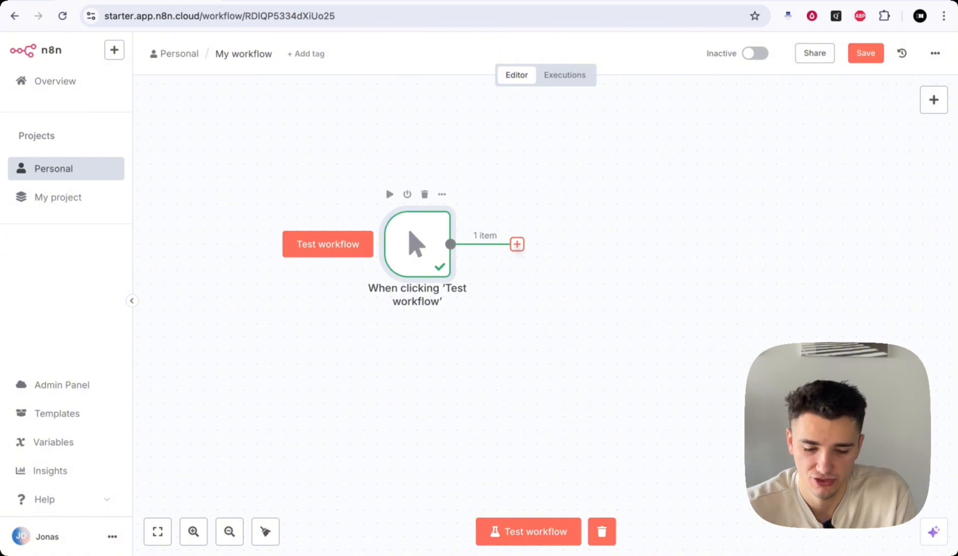
left_click(517, 245)
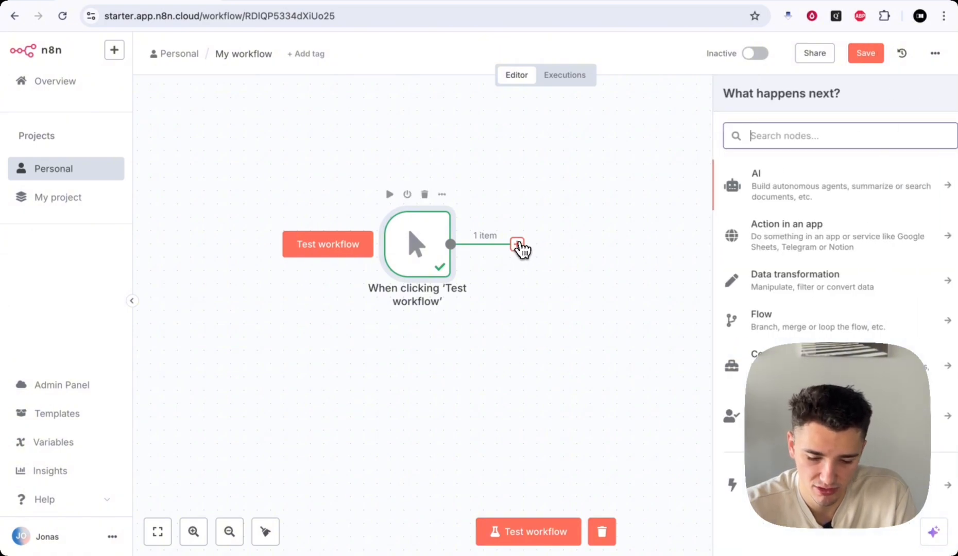
scroll(669, 253, "right", 1)
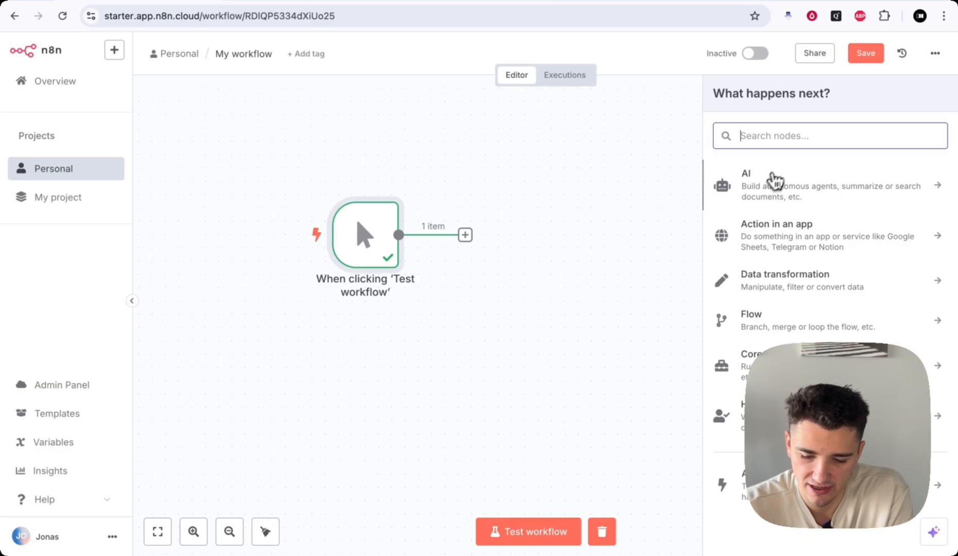
left_click(763, 191)
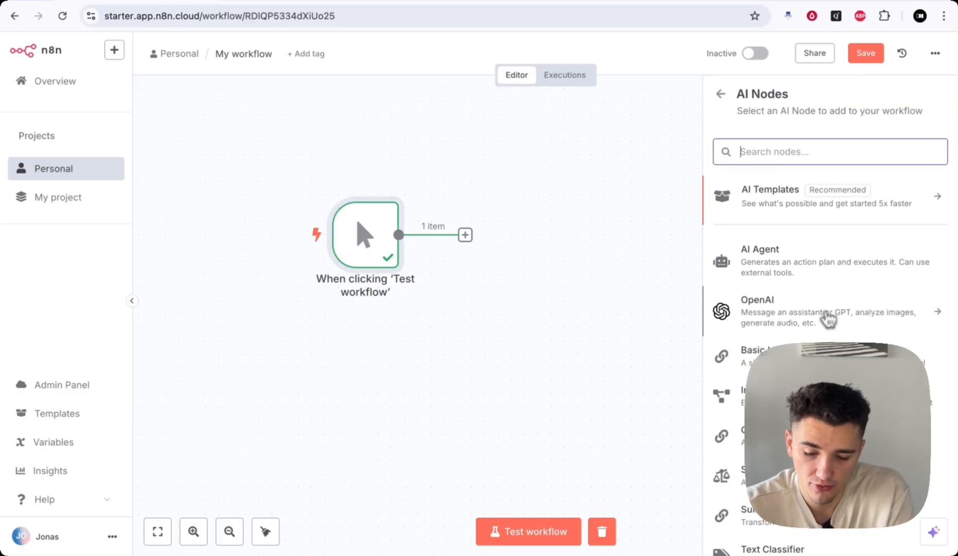
- Browse the AI nodes and Other AI Nodes, then return to the AI Nodes list
scroll(836, 288, "down", 2)
scroll(840, 286, "up", 2)
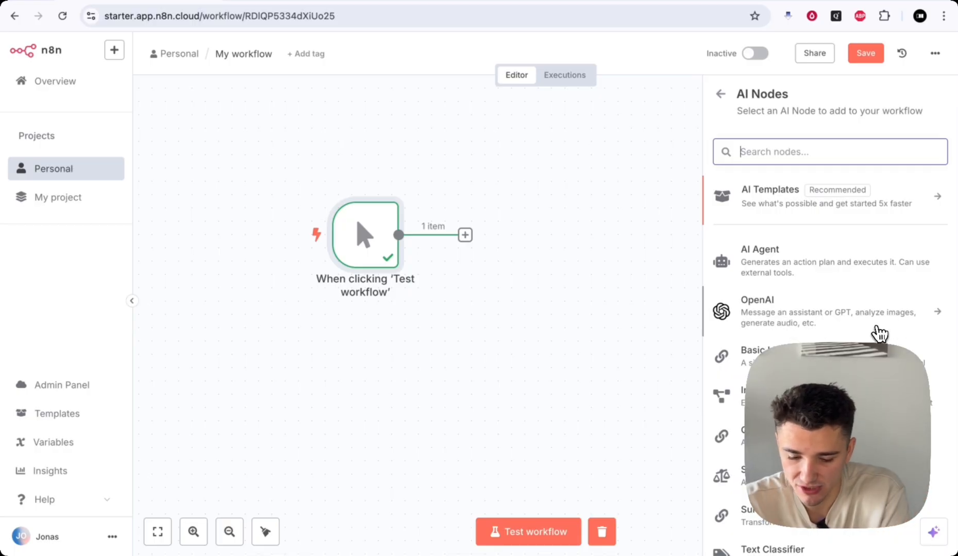
scroll(831, 327, "down", 2)
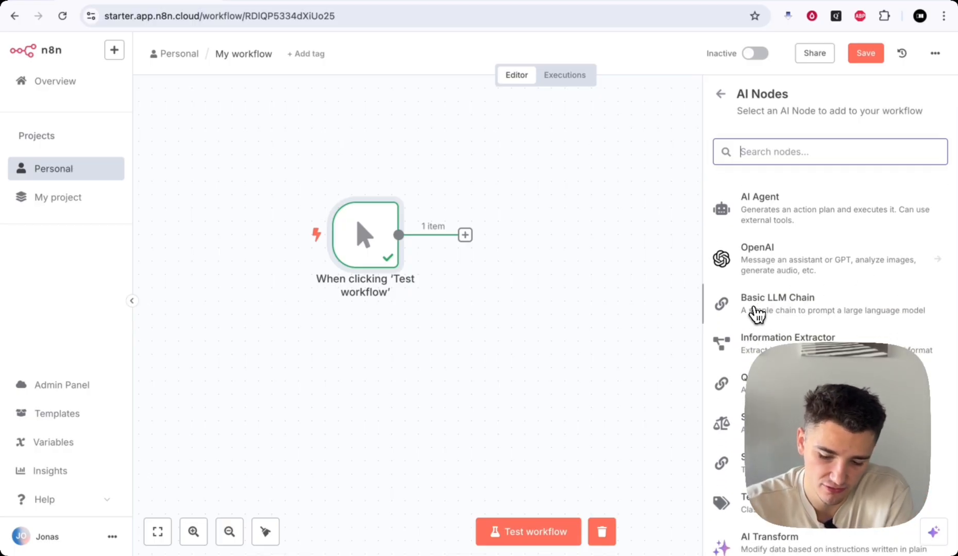
scroll(851, 339, "down", 1)
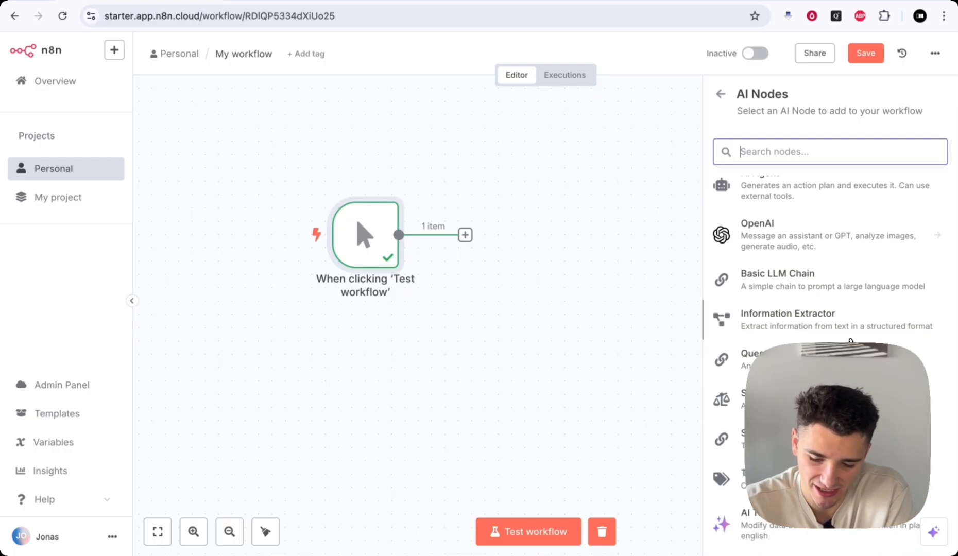
scroll(753, 254, "down", 3)
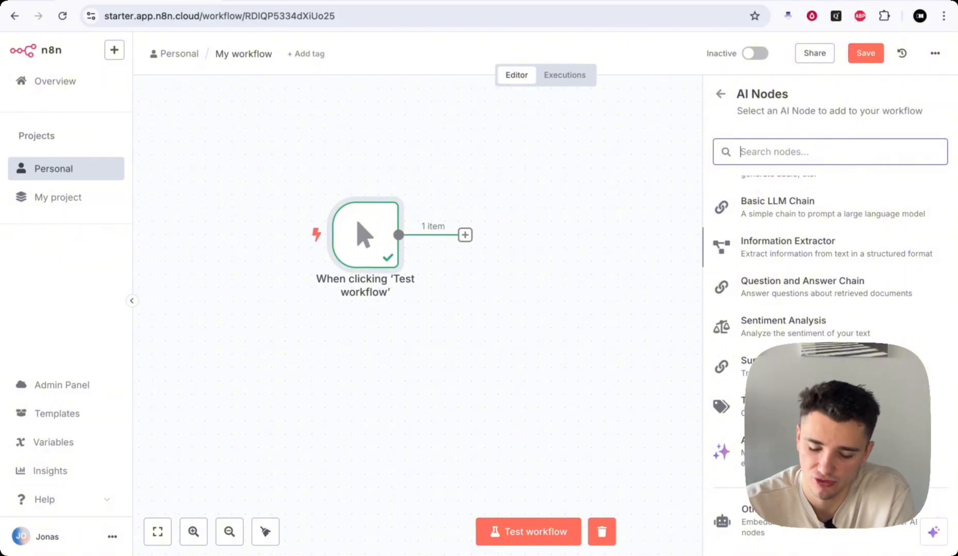
scroll(827, 330, "down", 1)
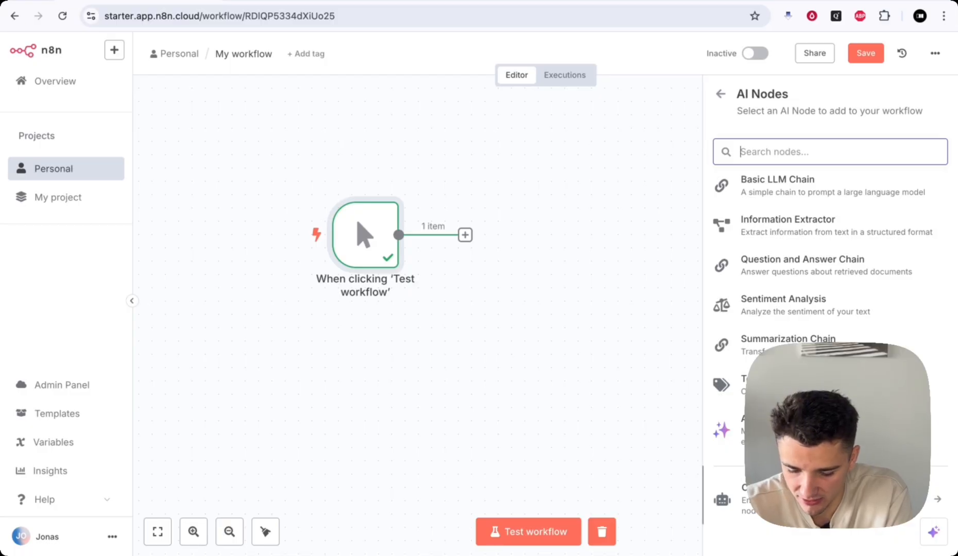
left_click(829, 499)
scroll(823, 282, "down", 2)
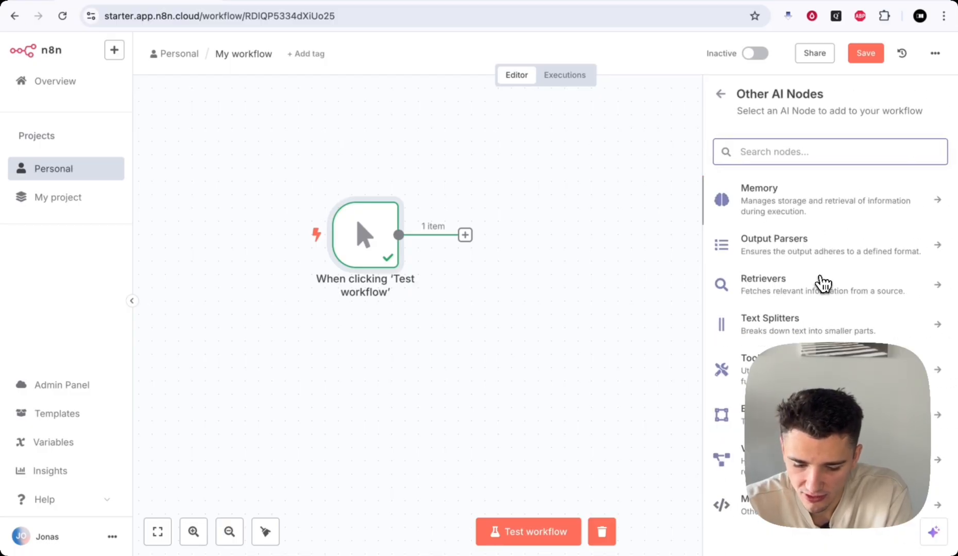
scroll(822, 283, "up", 2)
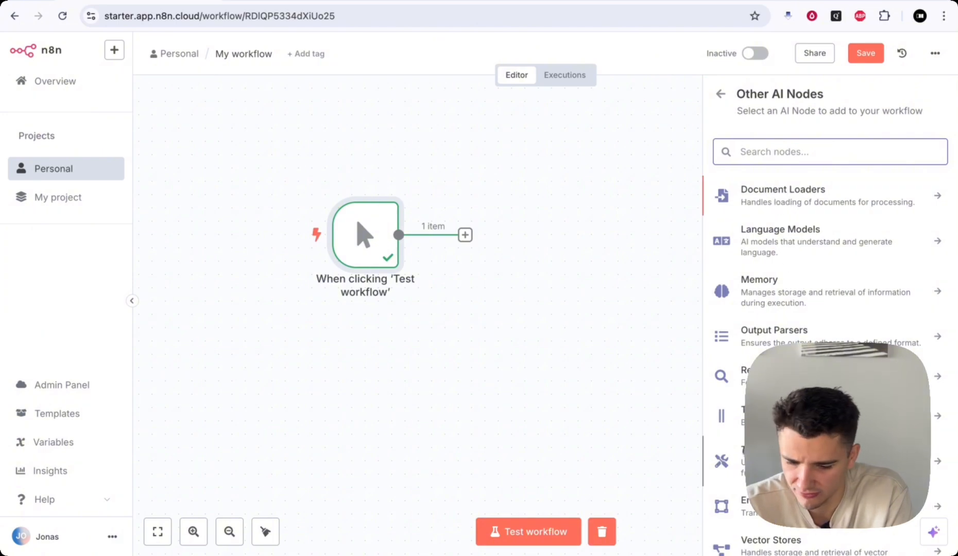
left_click(720, 95)
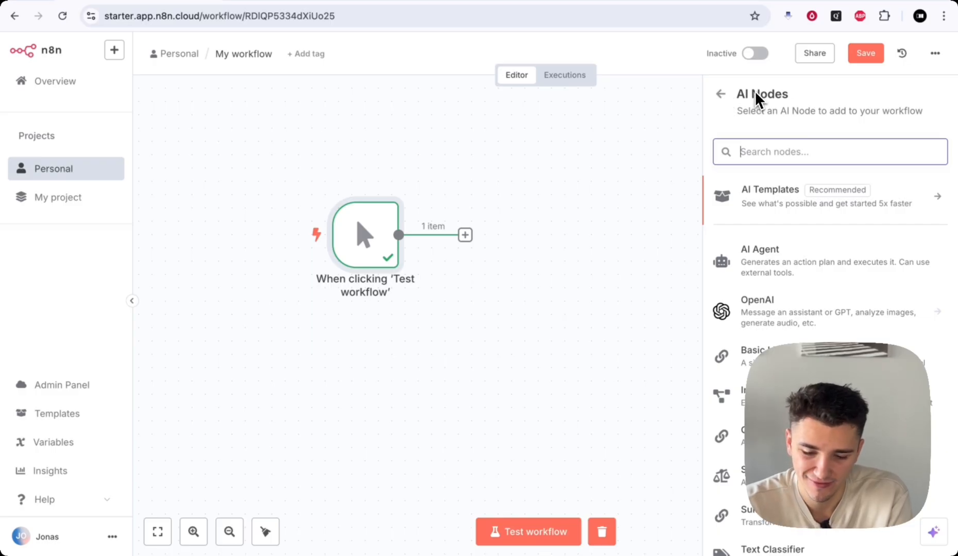
- Browse the 'Action in an app' nodes, then go back to the main What happens next? categories
left_click(720, 94)
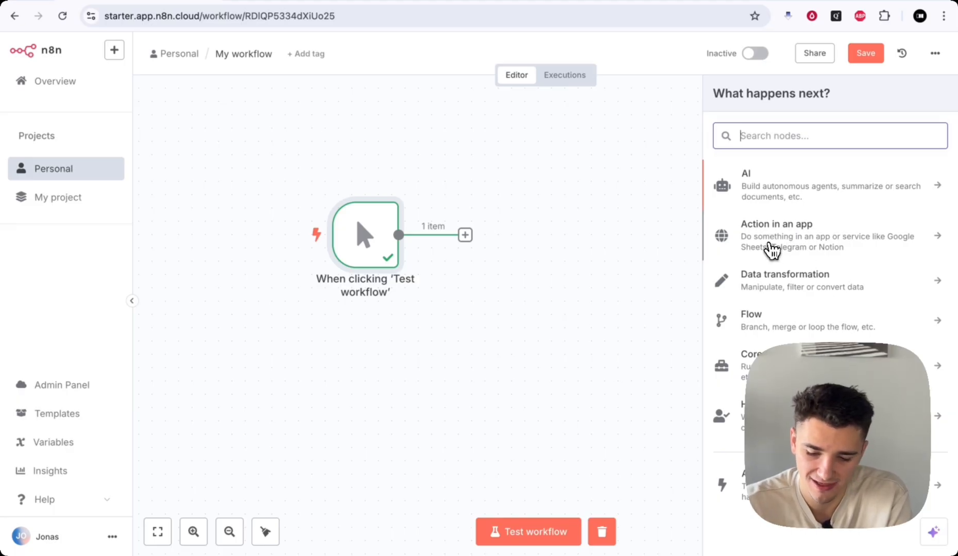
left_click(844, 246)
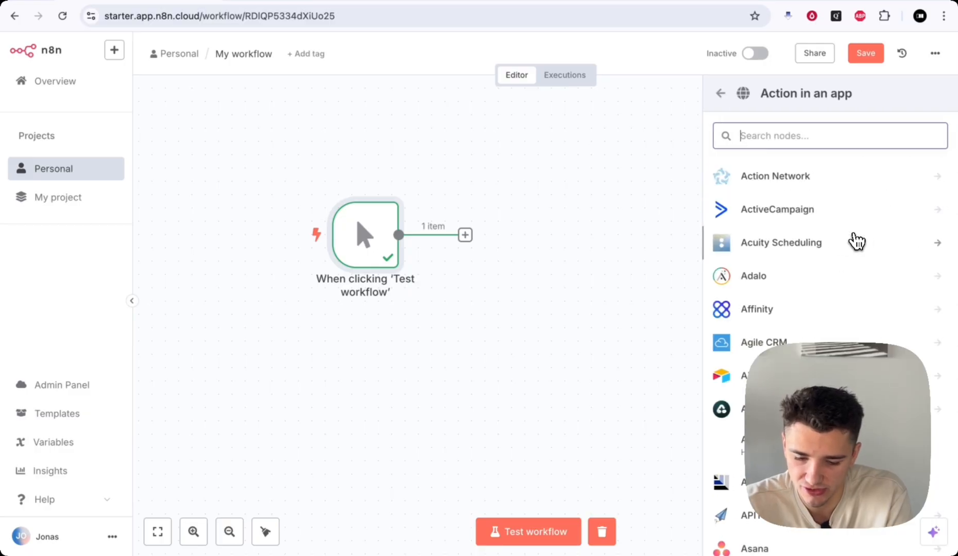
scroll(790, 336, "down", 5)
scroll(790, 336, "down", 20)
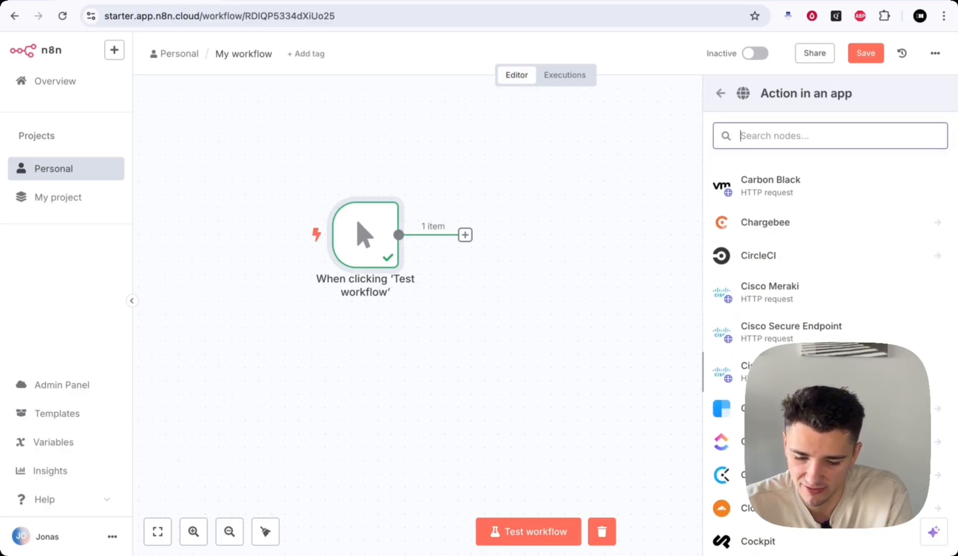
scroll(791, 336, "down", 20)
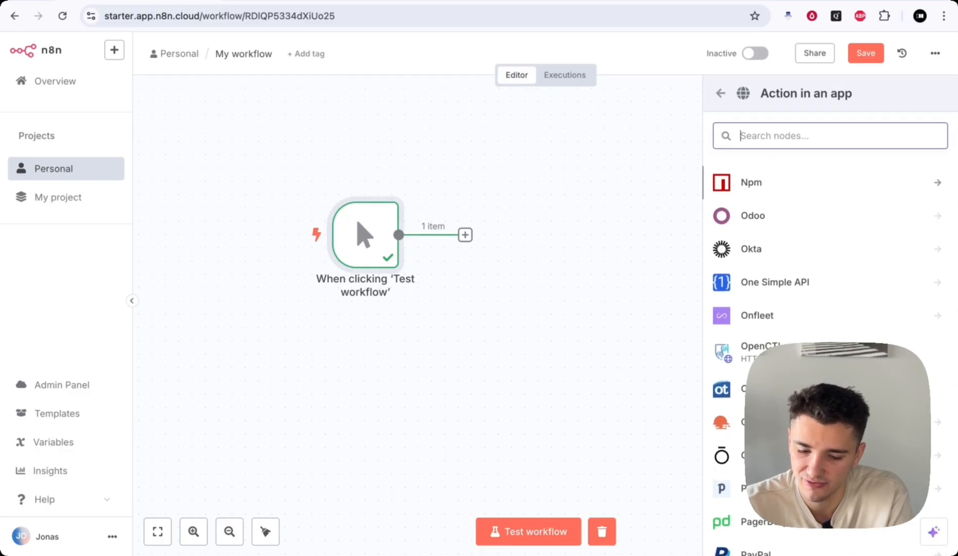
scroll(791, 335, "down", 20)
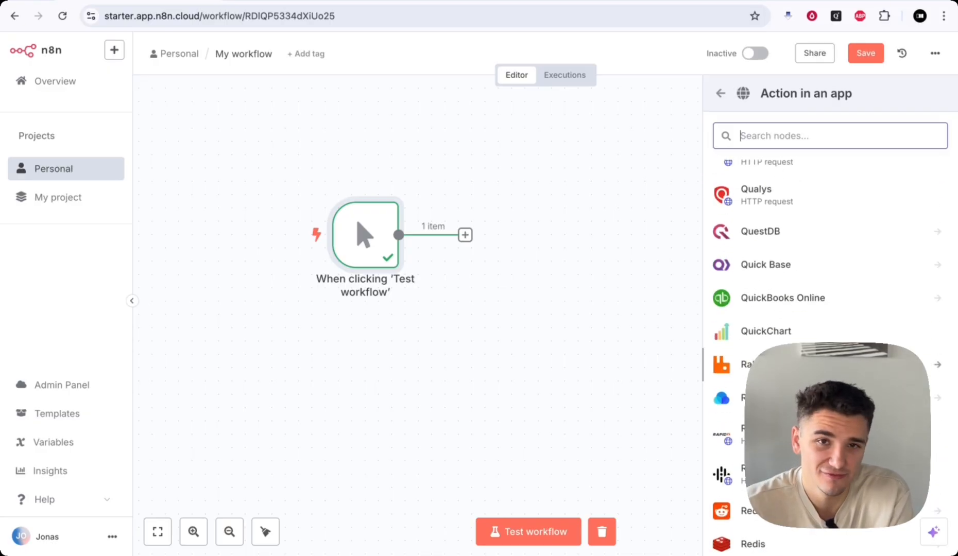
scroll(791, 336, "down", 3)
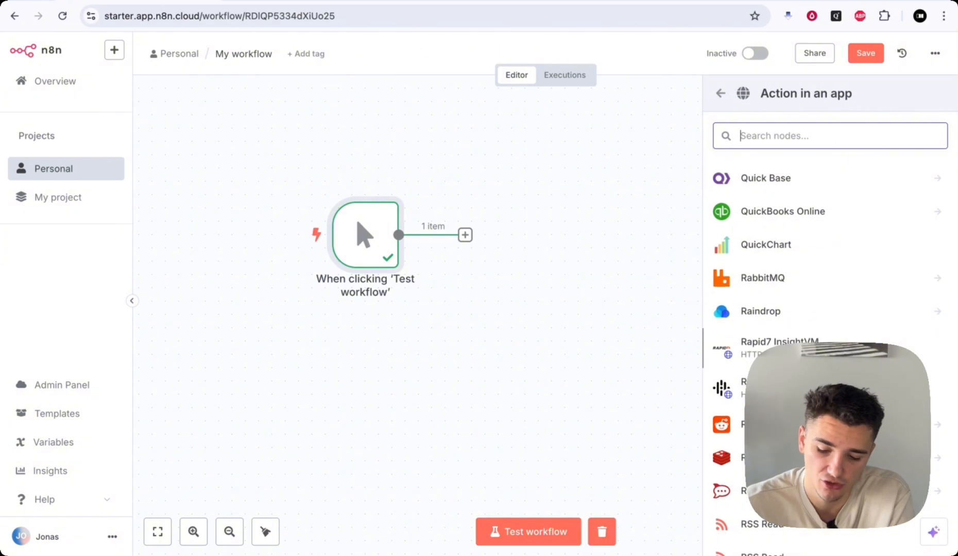
scroll(790, 335, "down", 10)
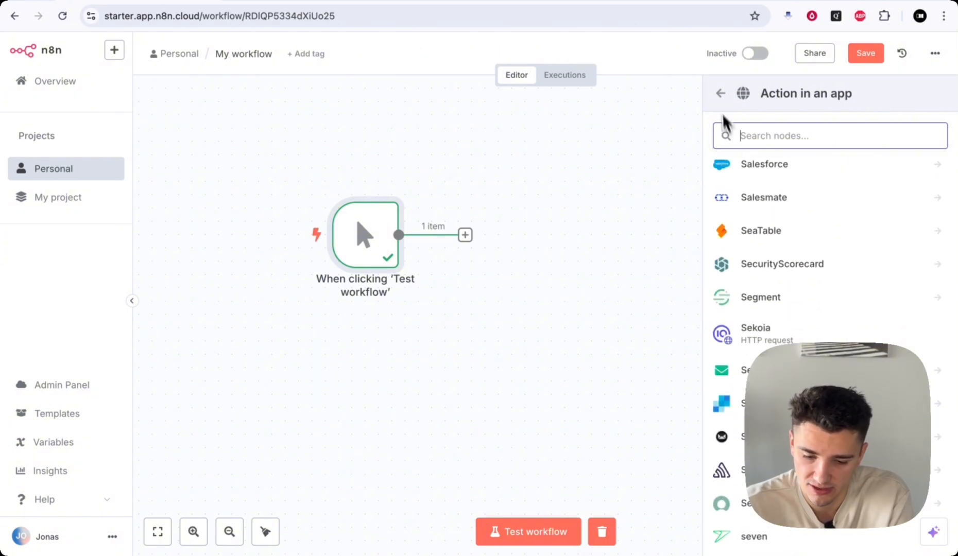
left_click(719, 93)
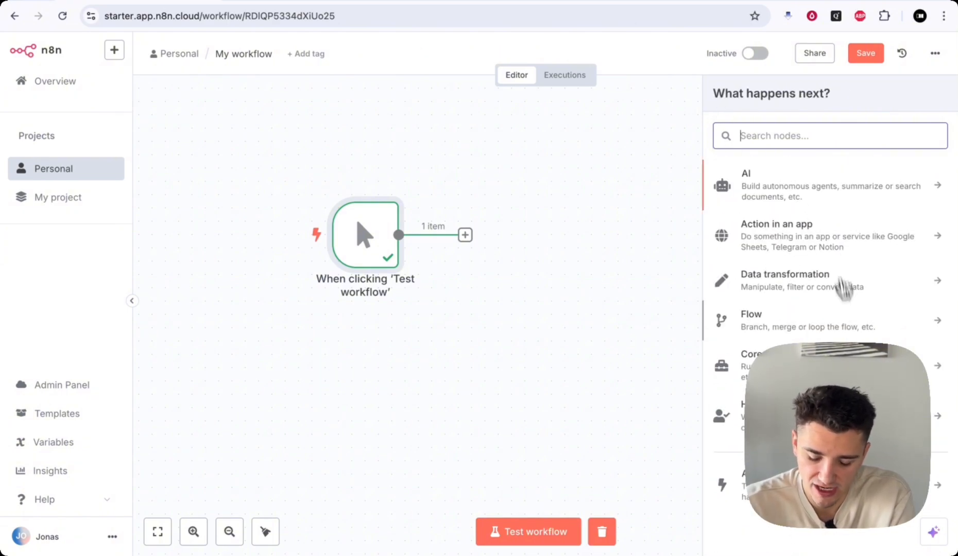
left_click(818, 294)
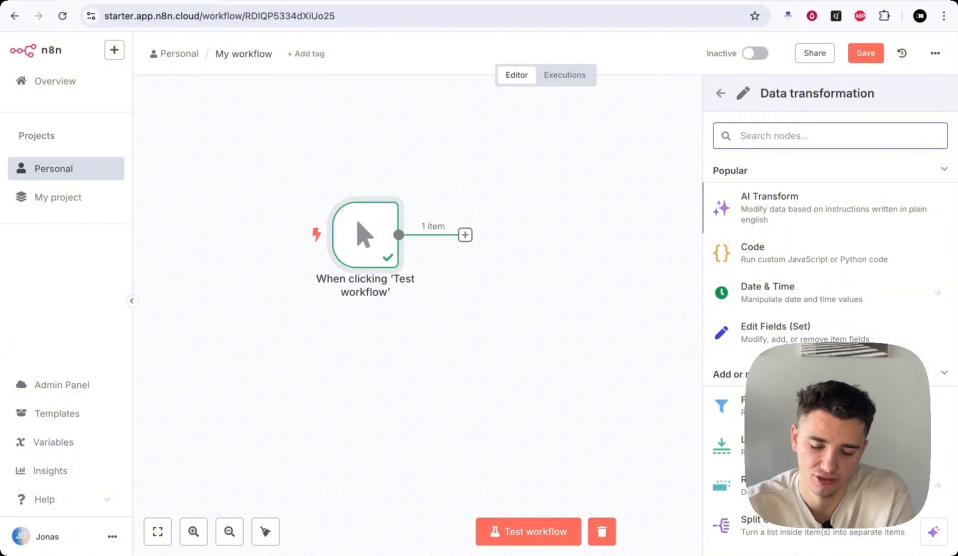
scroll(824, 252, "down", 1)
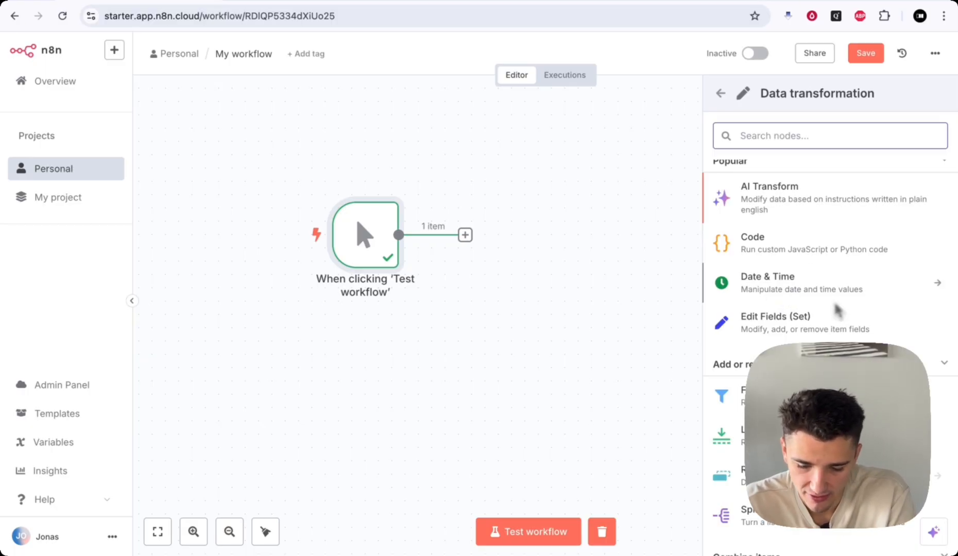
scroll(827, 327, "down", 1)
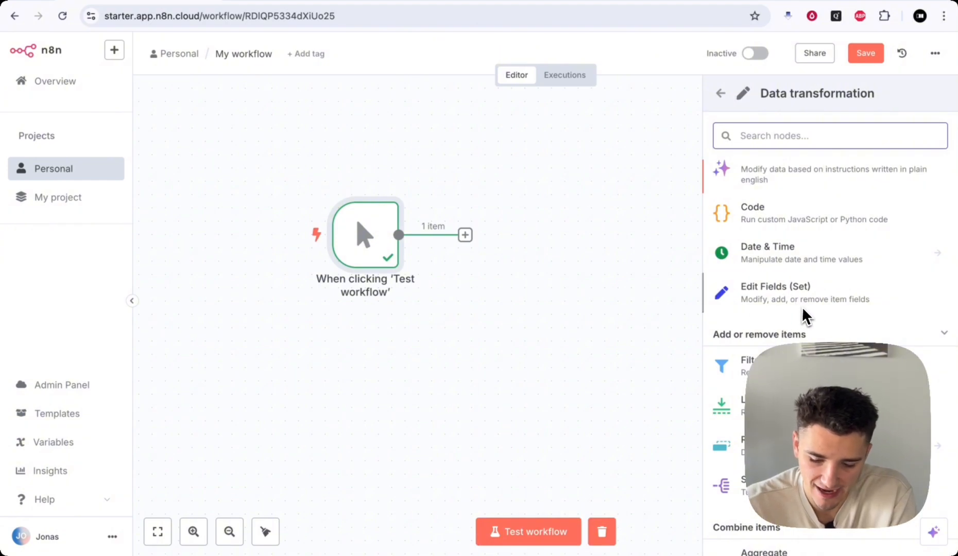
scroll(807, 306, "down", 3)
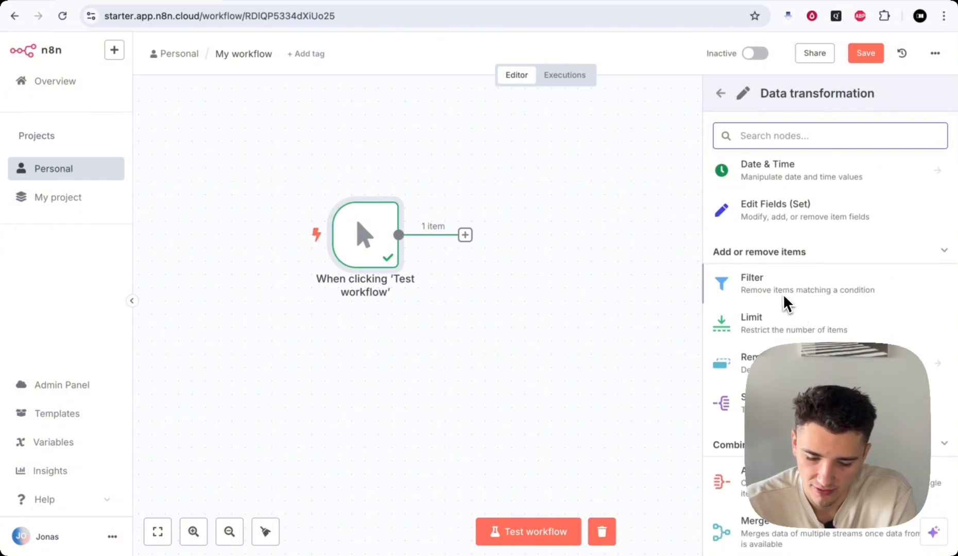
scroll(770, 304, "down", 1)
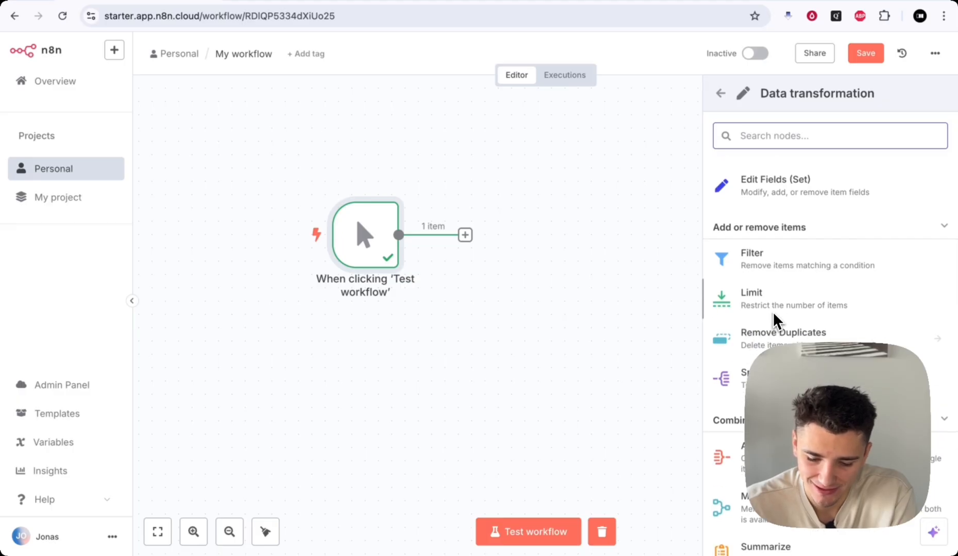
scroll(793, 322, "down", 4)
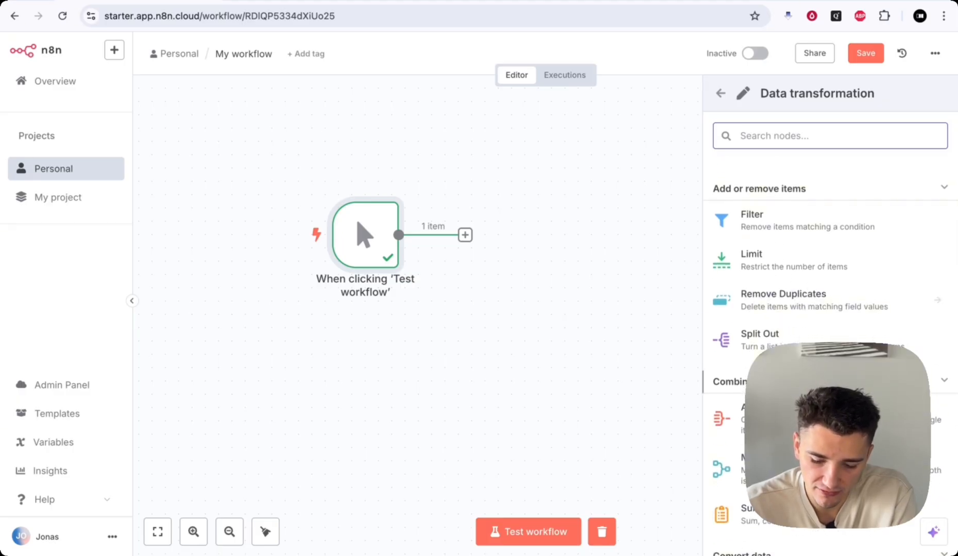
scroll(829, 355, "down", 2)
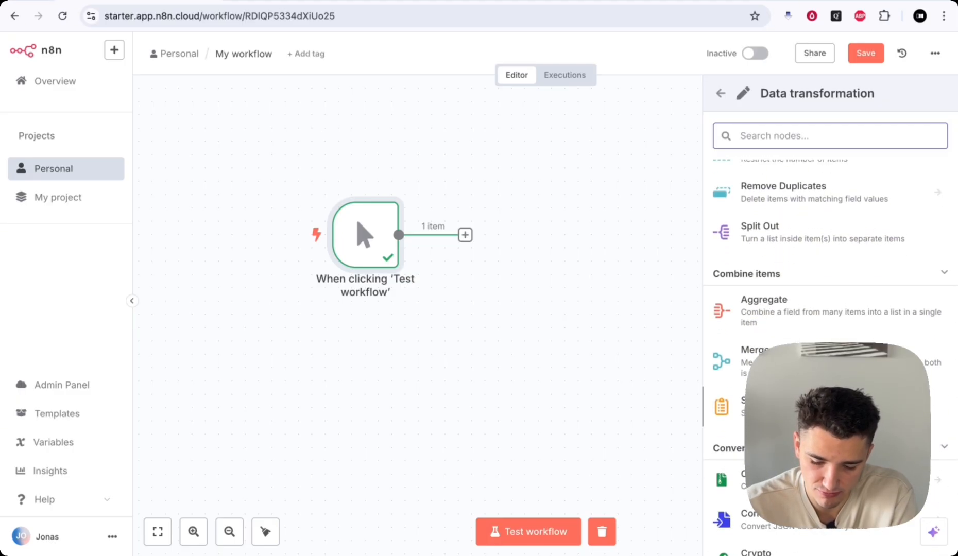
scroll(829, 355, "down", 3)
scroll(829, 356, "down", 2)
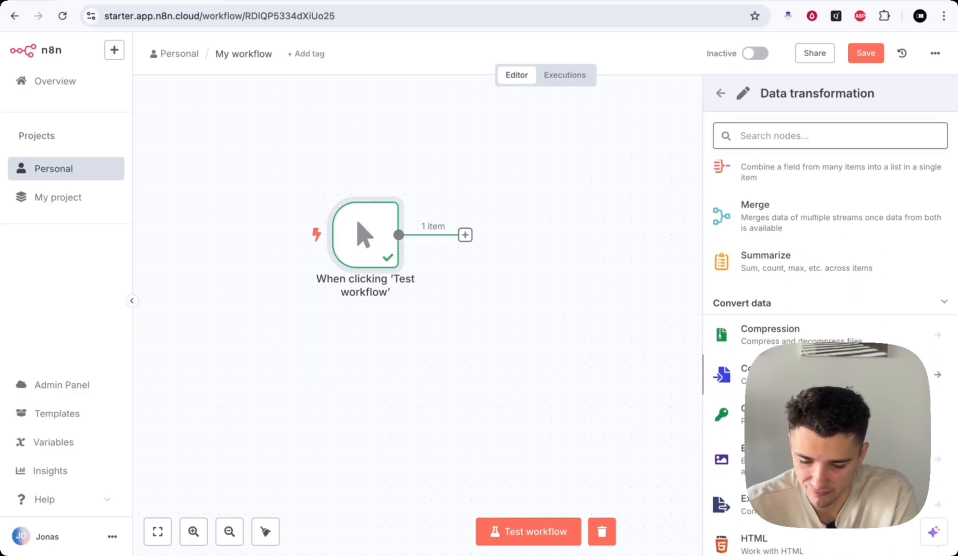
scroll(829, 355, "down", 3)
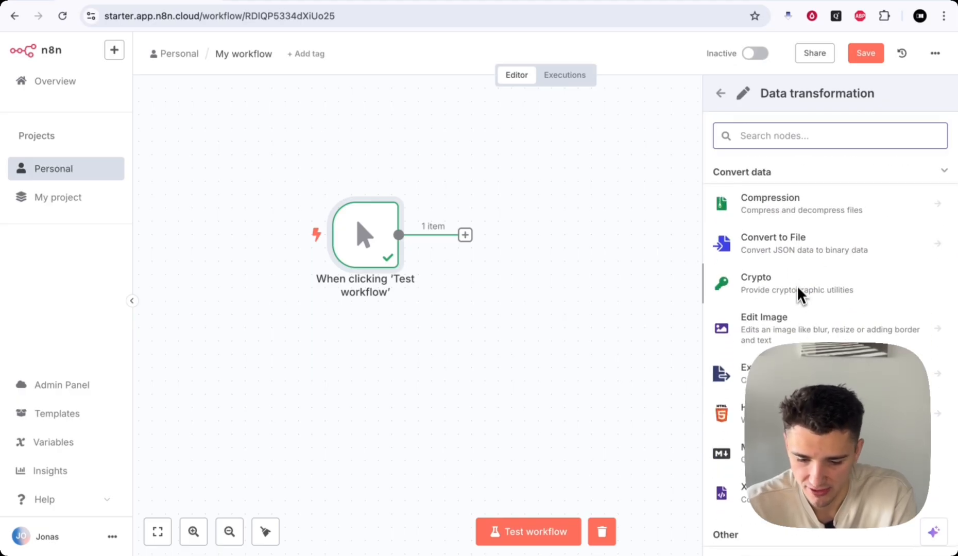
scroll(857, 311, "down", 1)
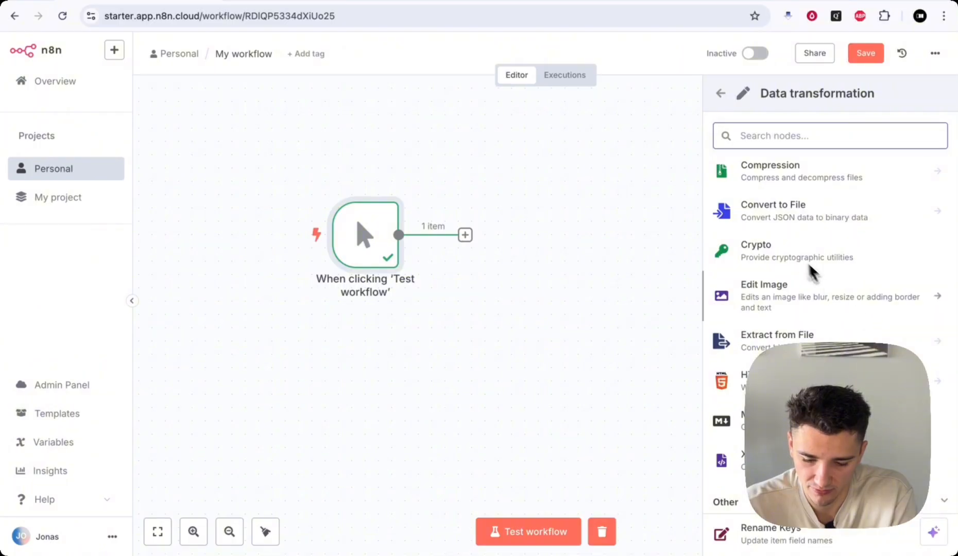
scroll(823, 289, "down", 1)
scroll(824, 309, "down", 1)
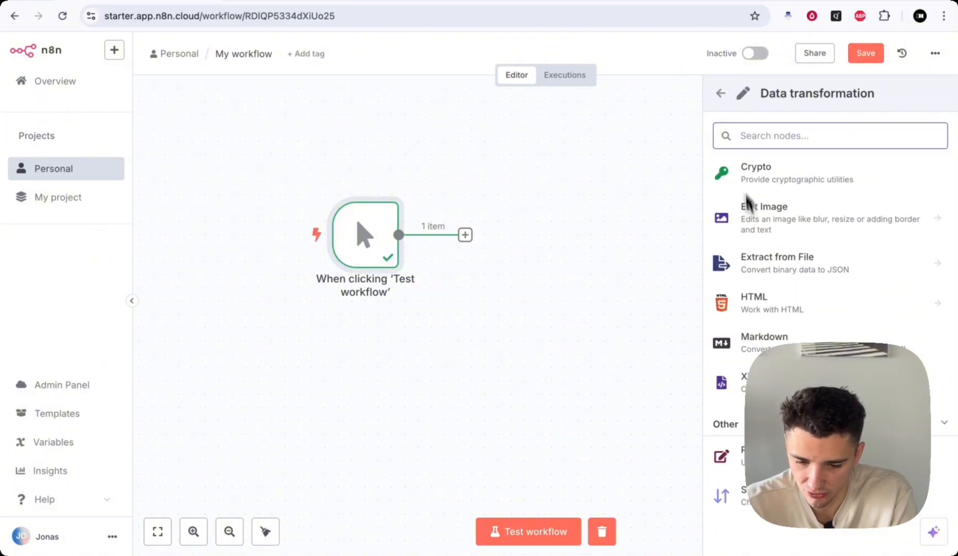
left_click(720, 94)
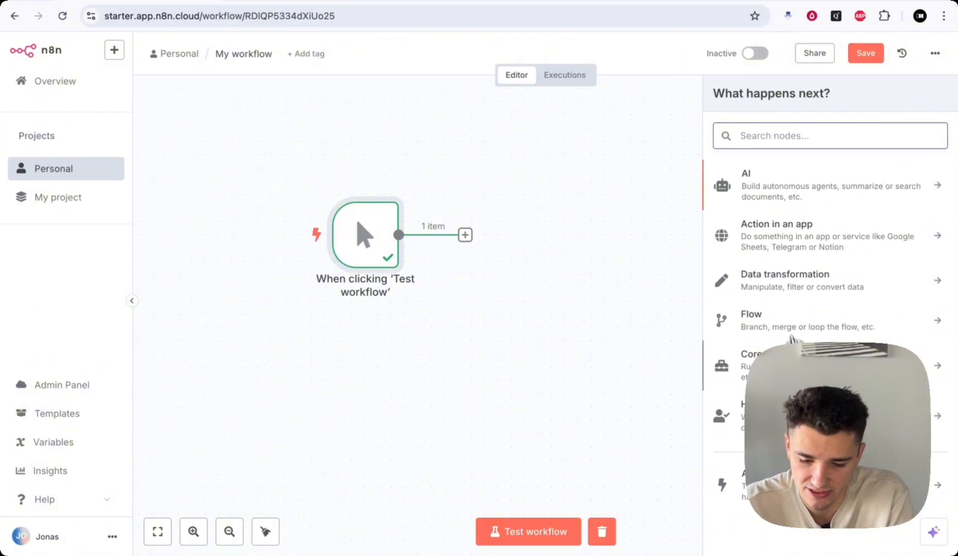
left_click(801, 326)
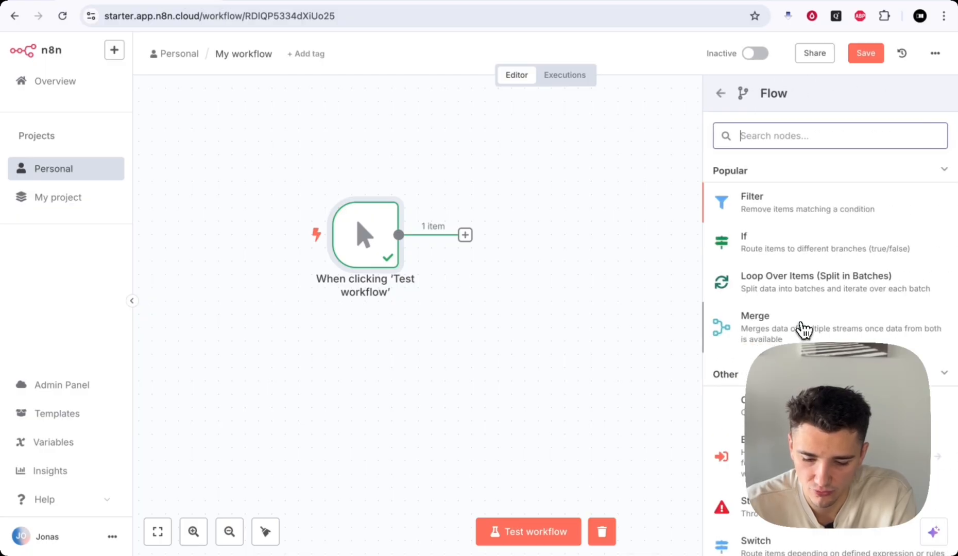
scroll(794, 249, "down", 1)
scroll(792, 250, "up", 1)
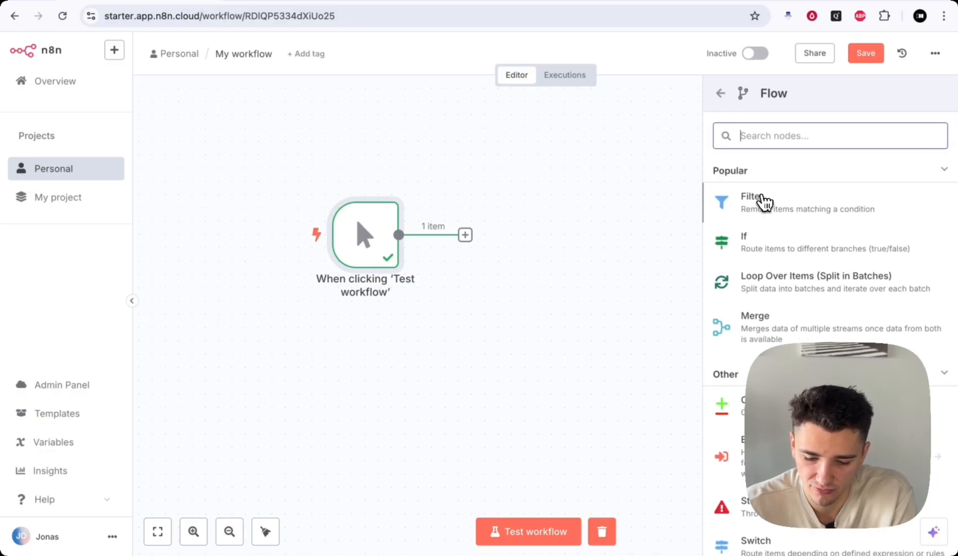
scroll(825, 251, "down", 2)
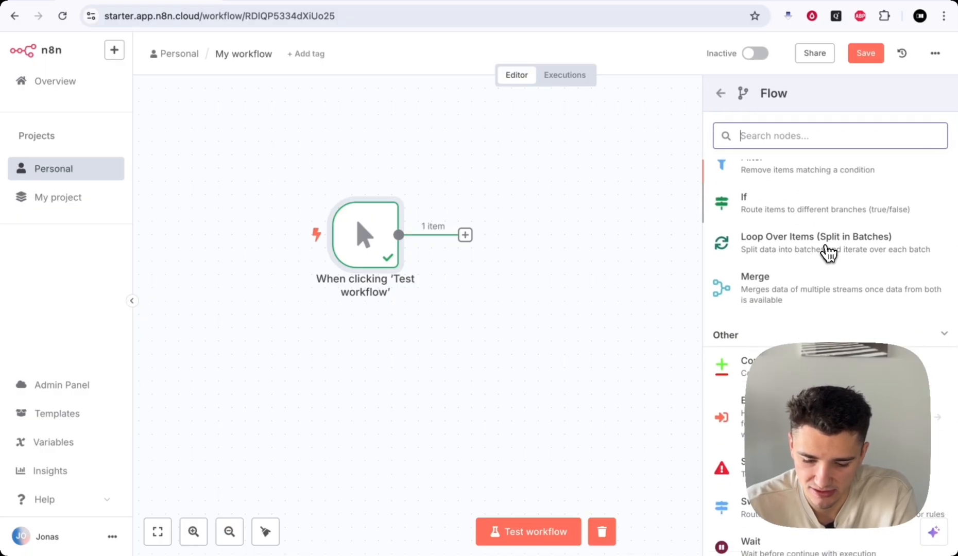
scroll(767, 284, "down", 2)
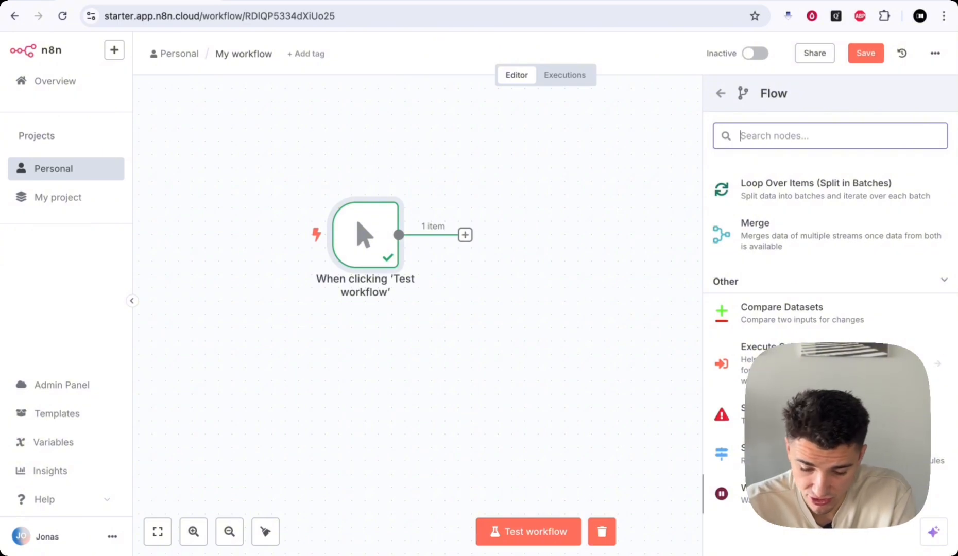
left_click(720, 94)
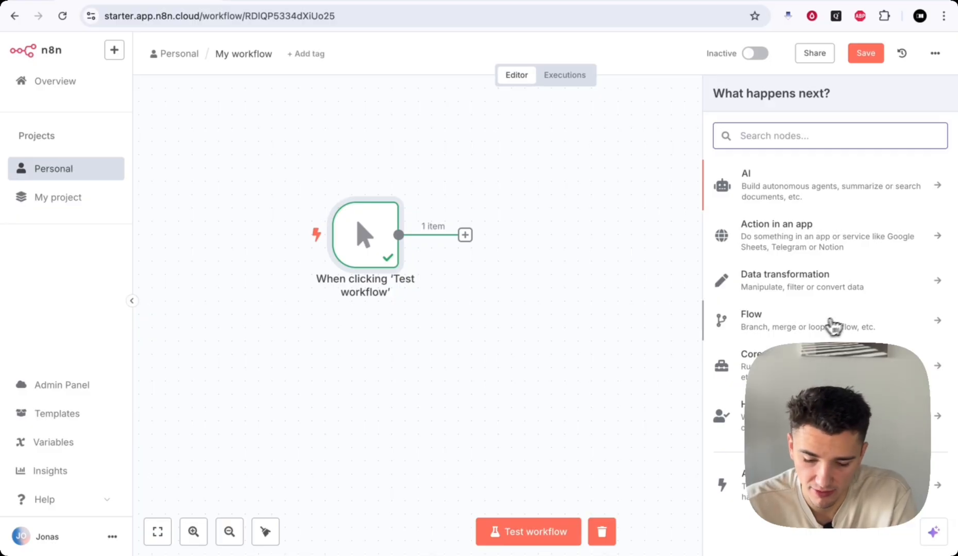
left_click(772, 365)
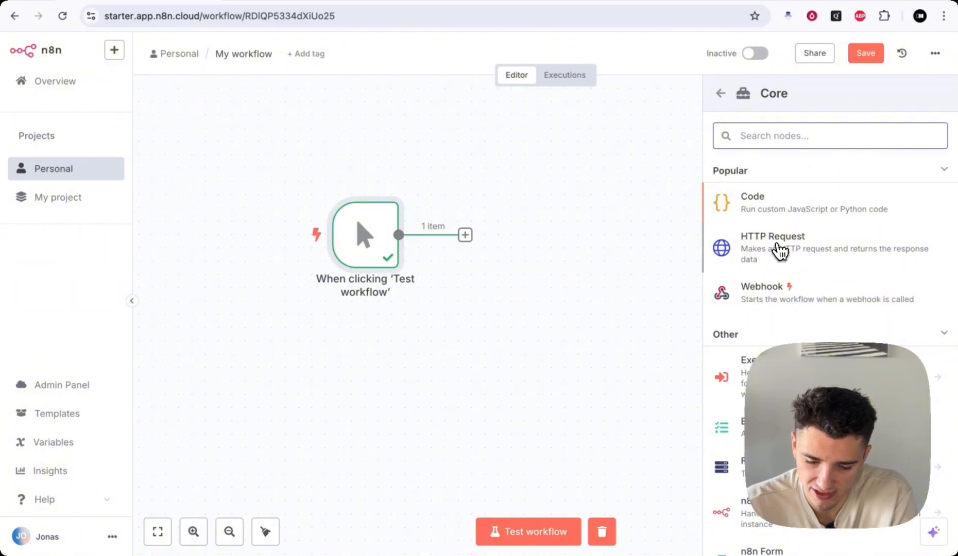
scroll(803, 317, "down", 1)
scroll(824, 258, "down", 1)
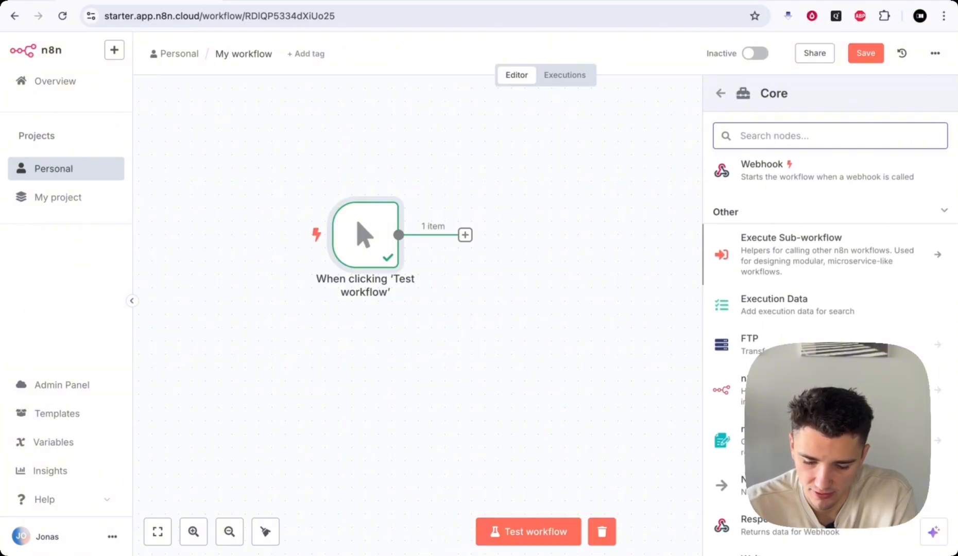
scroll(823, 257, "down", 1)
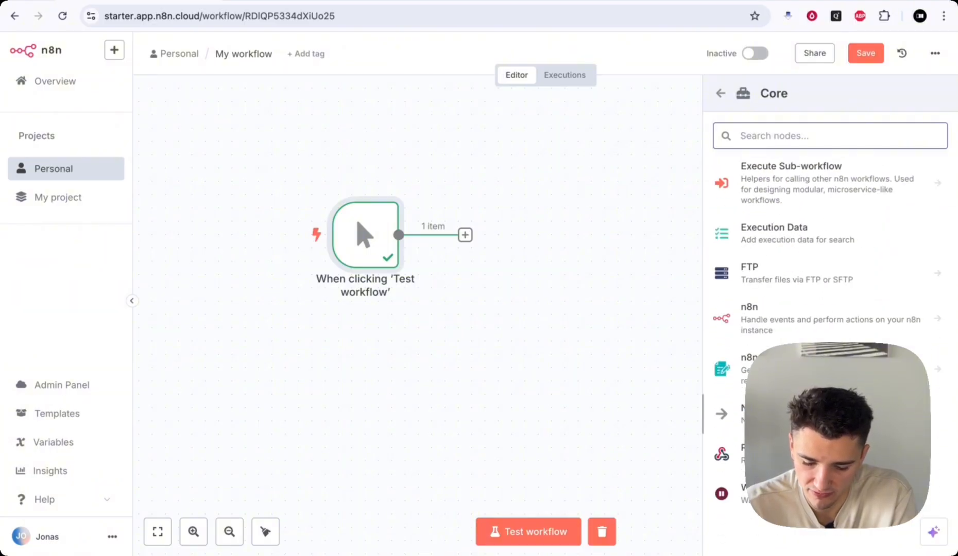
left_click(719, 93)
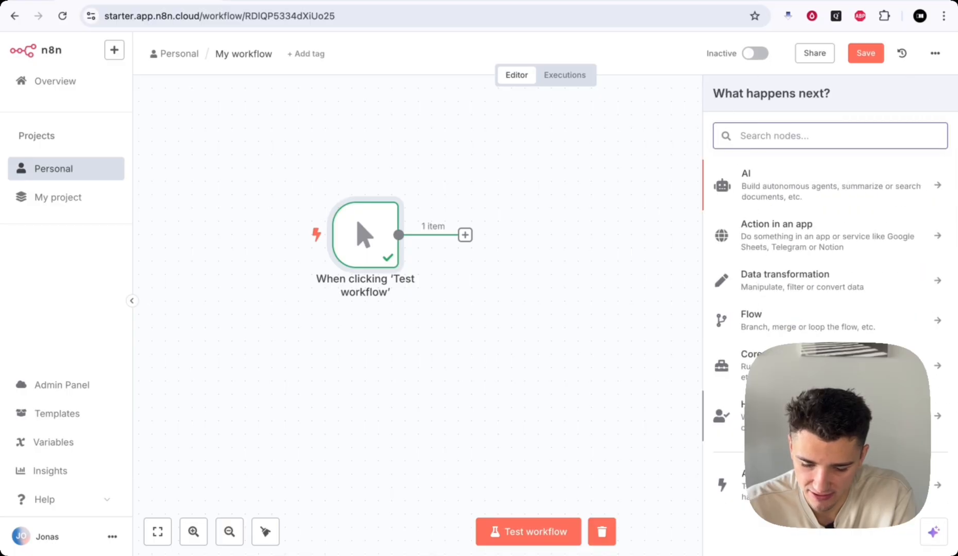
left_click(824, 415)
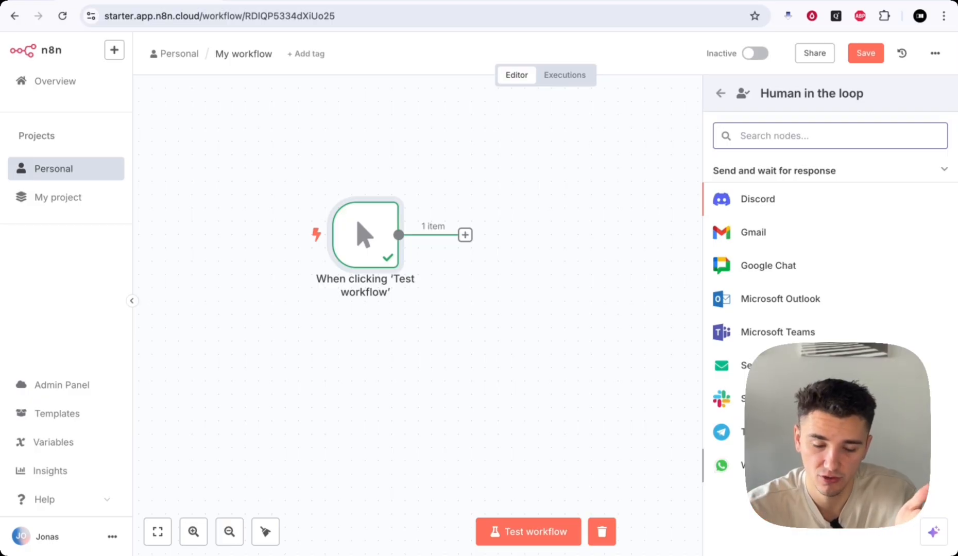
left_click(720, 94)
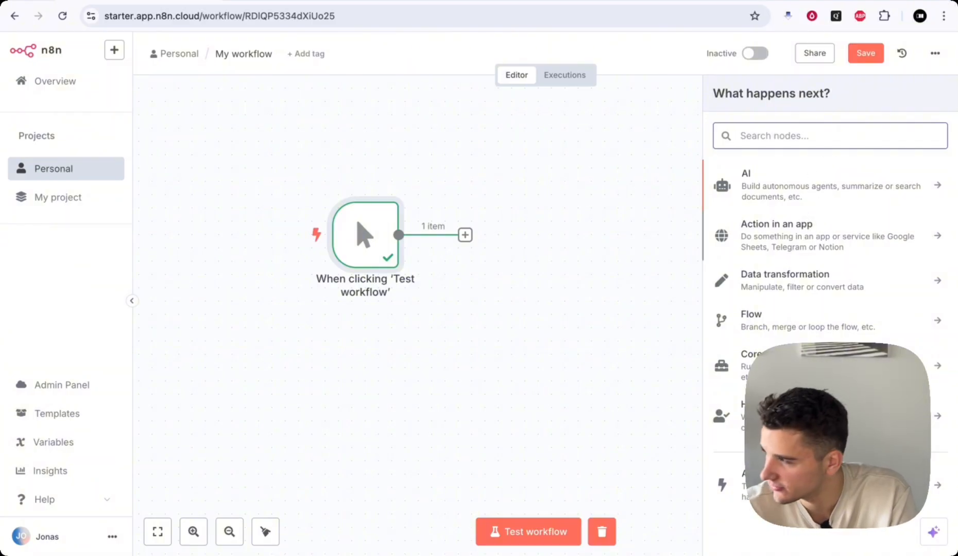
- List the Data transformation nodes and scroll past Edit Fields (Set)
left_click(839, 280)
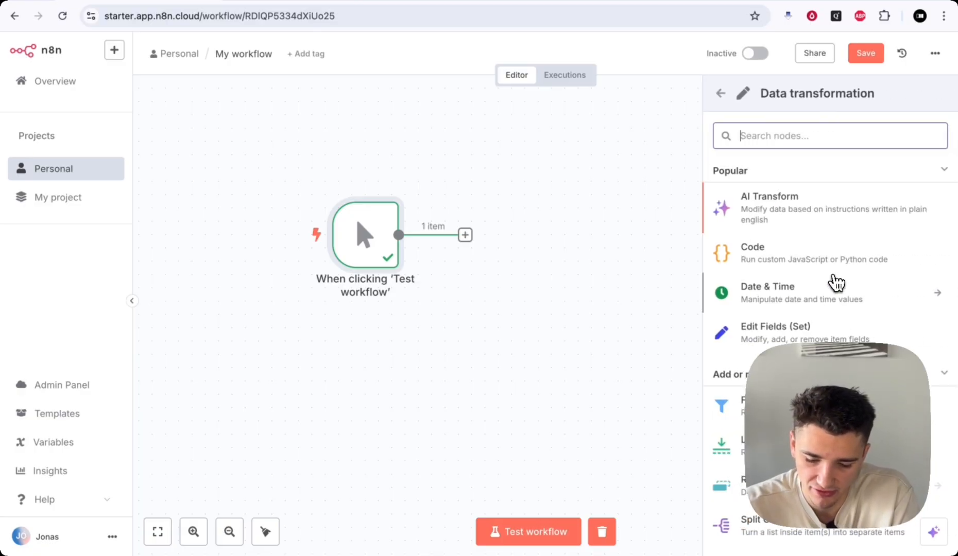
scroll(870, 248, "down", 2)
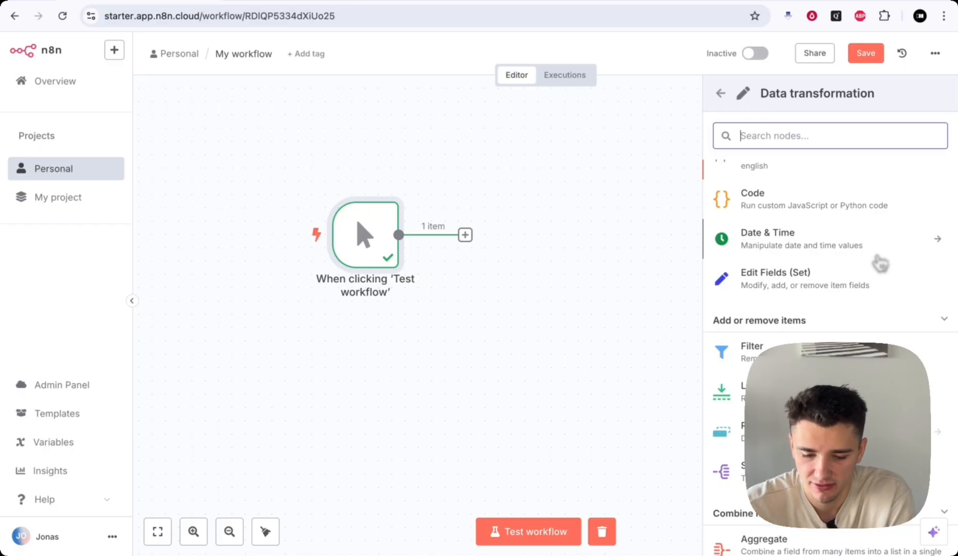
scroll(796, 216, "up", 2)
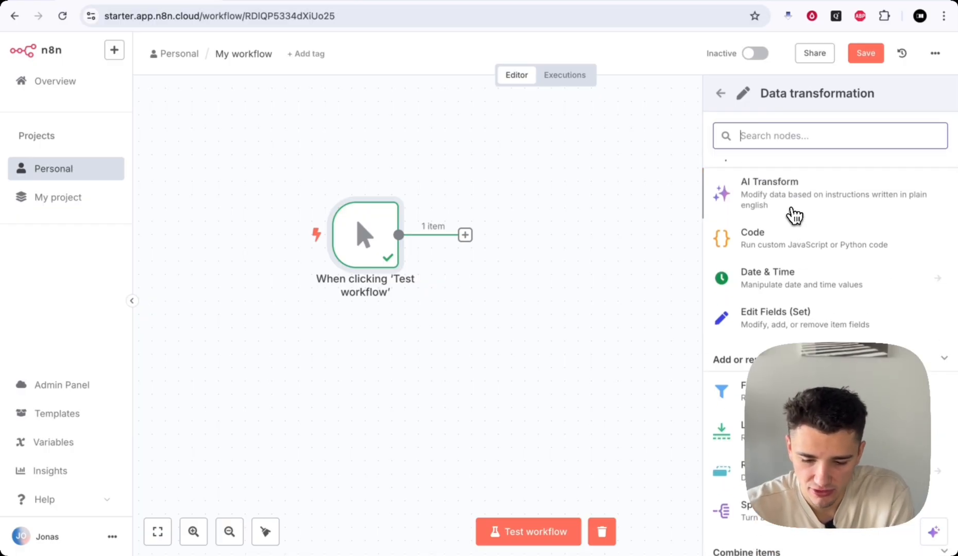
left_click(766, 325)
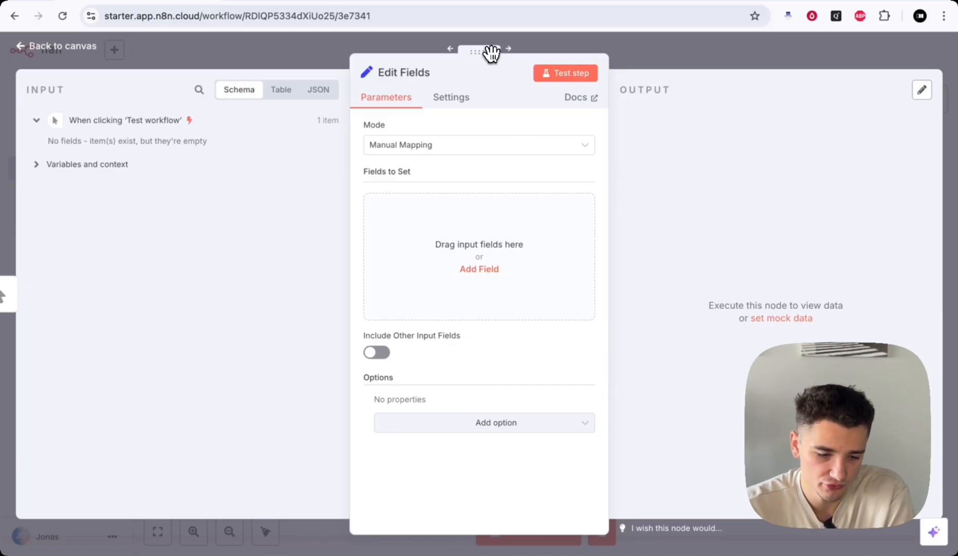
left_click_drag(490, 52, 483, 52)
left_click_drag(470, 57, 470, 57)
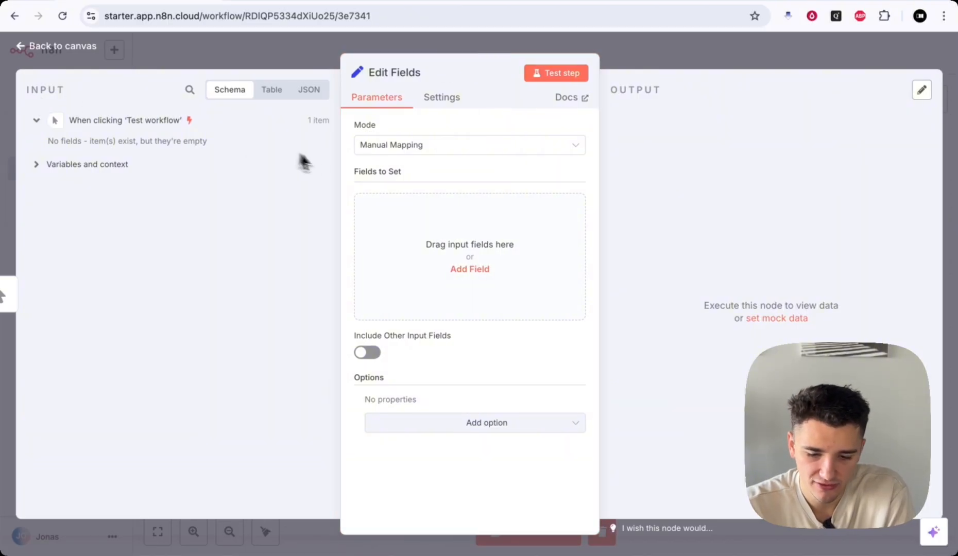
double_click(621, 89)
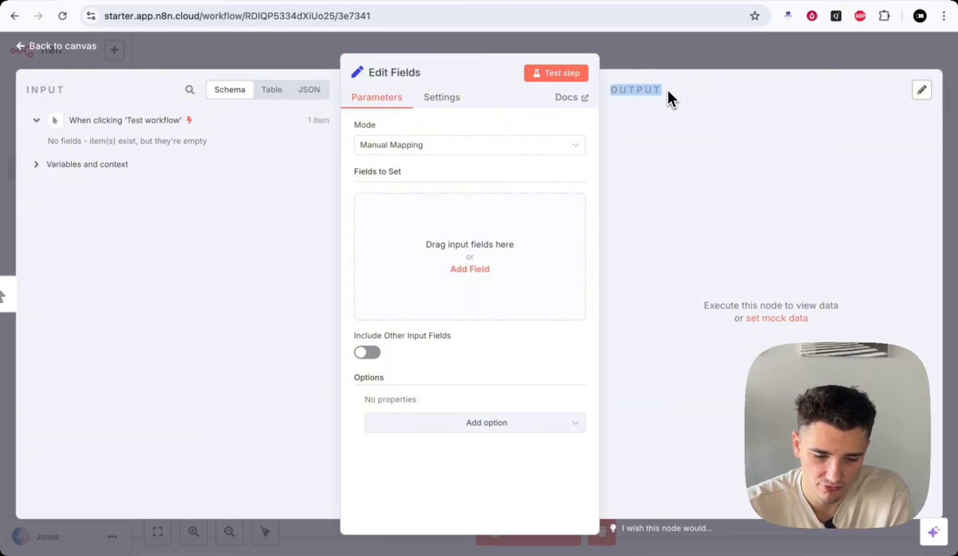
left_click(667, 89)
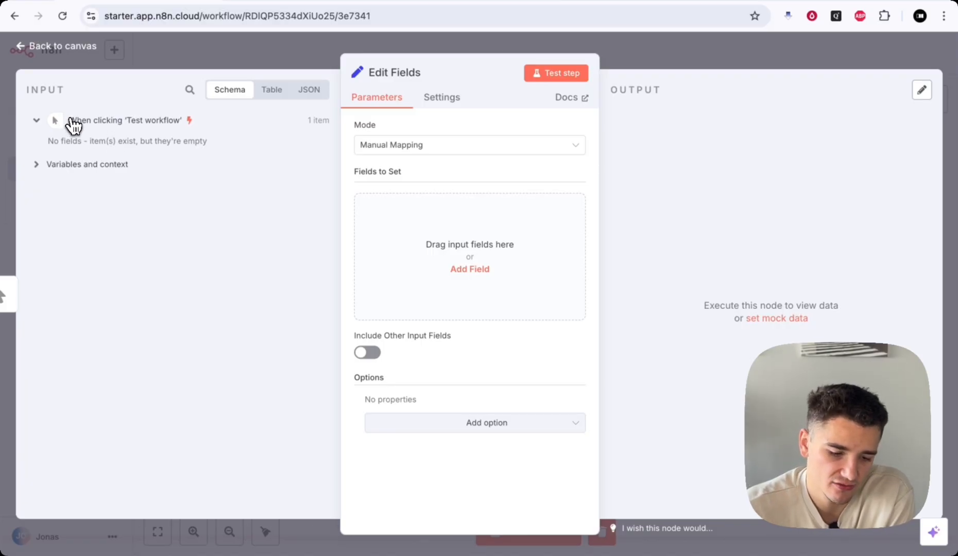
left_click_drag(70, 121, 156, 122)
triple_click(180, 122)
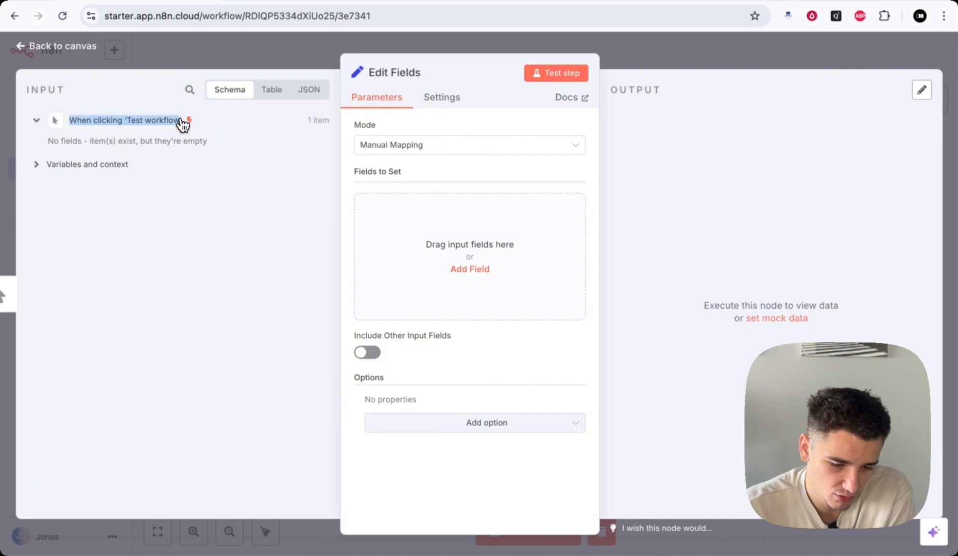
left_click(181, 123)
double_click(38, 124)
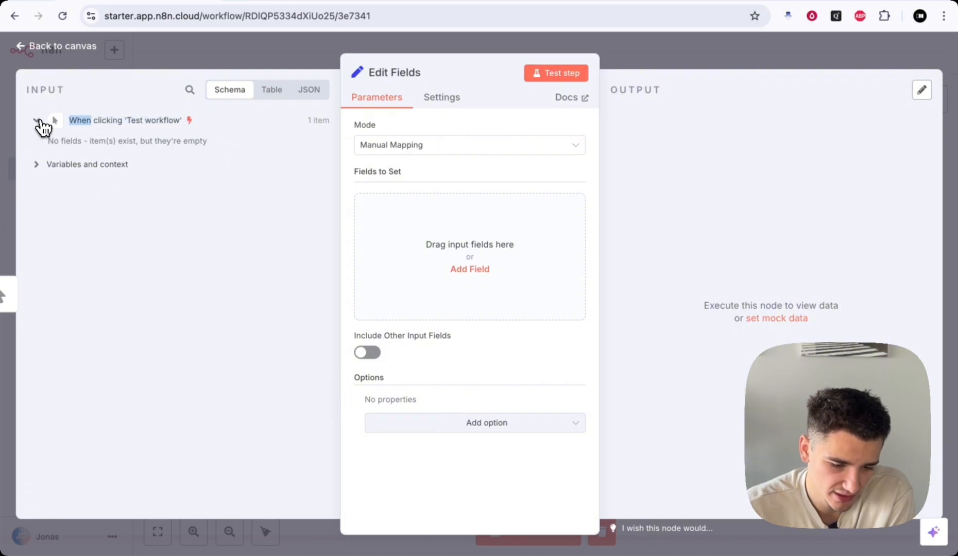
left_click(39, 123)
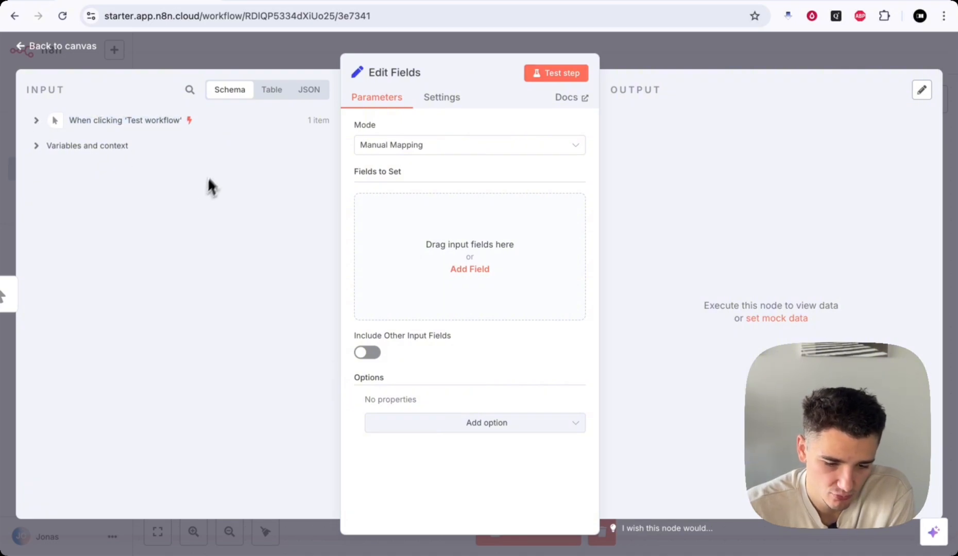
left_click(271, 90)
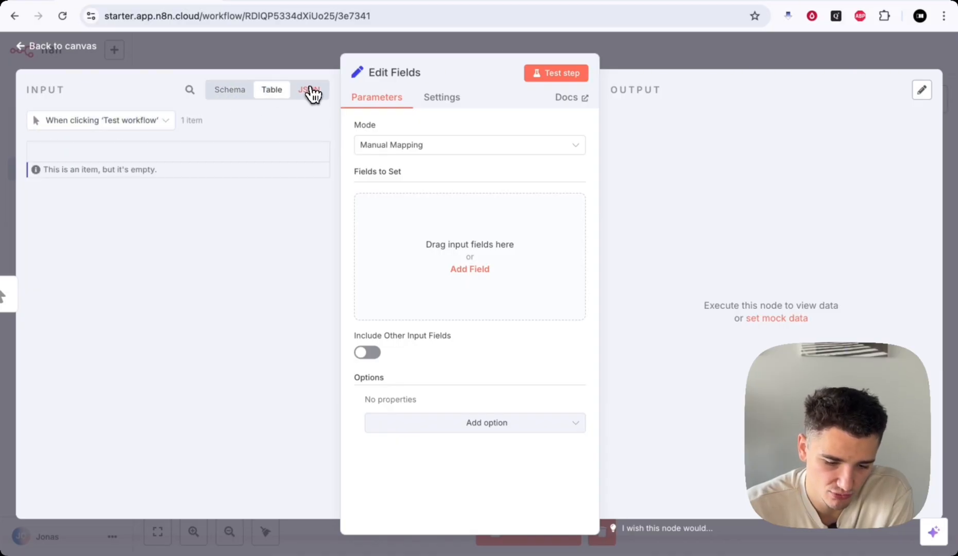
left_click(309, 90)
left_click(229, 90)
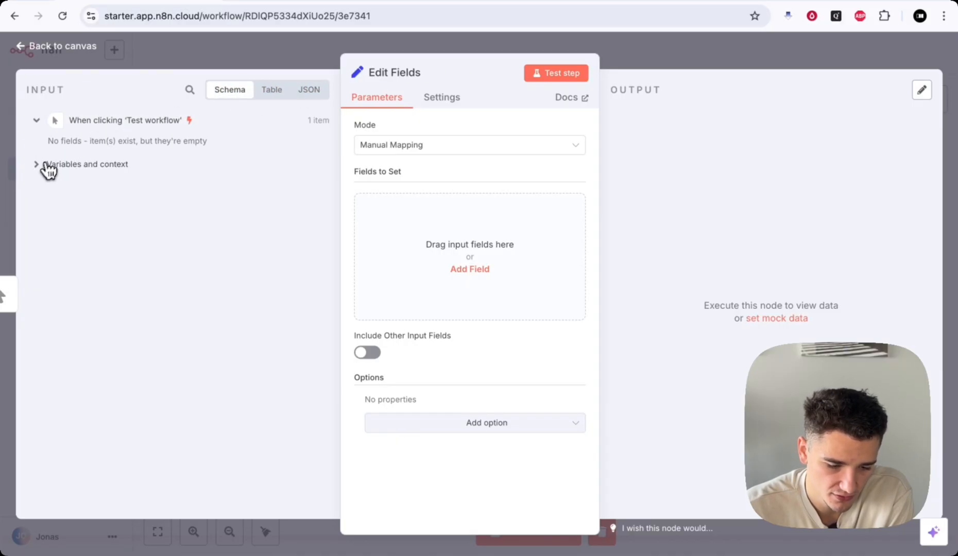
left_click(37, 165)
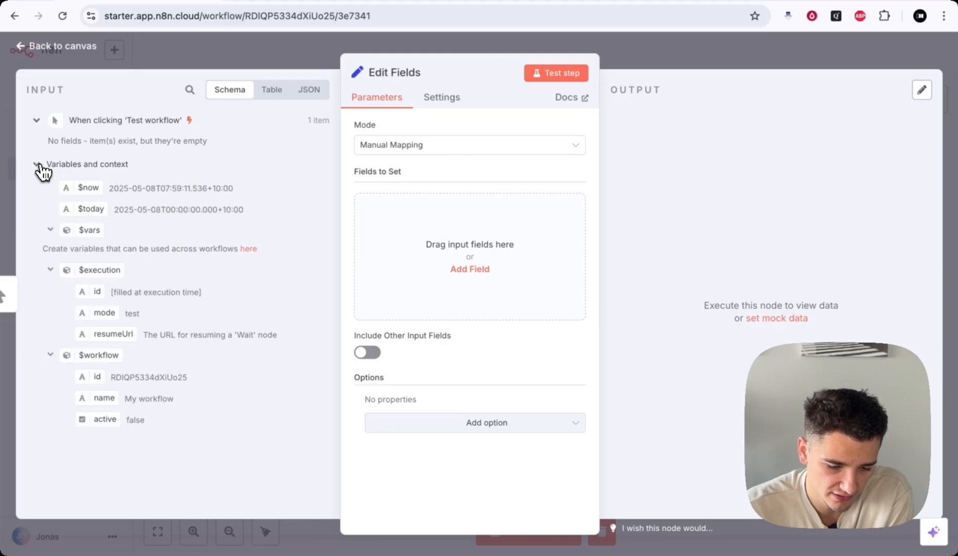
left_click(38, 166)
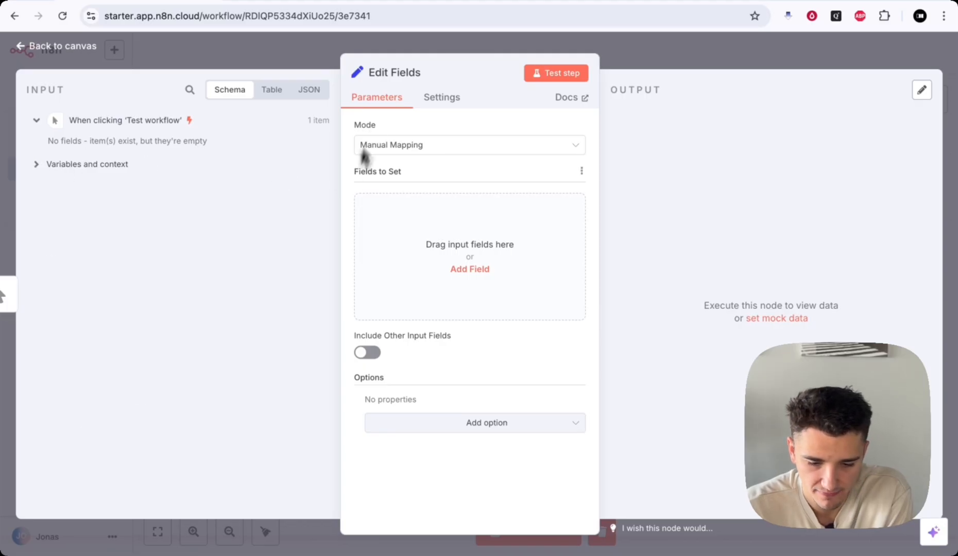
left_click_drag(468, 51, 458, 51)
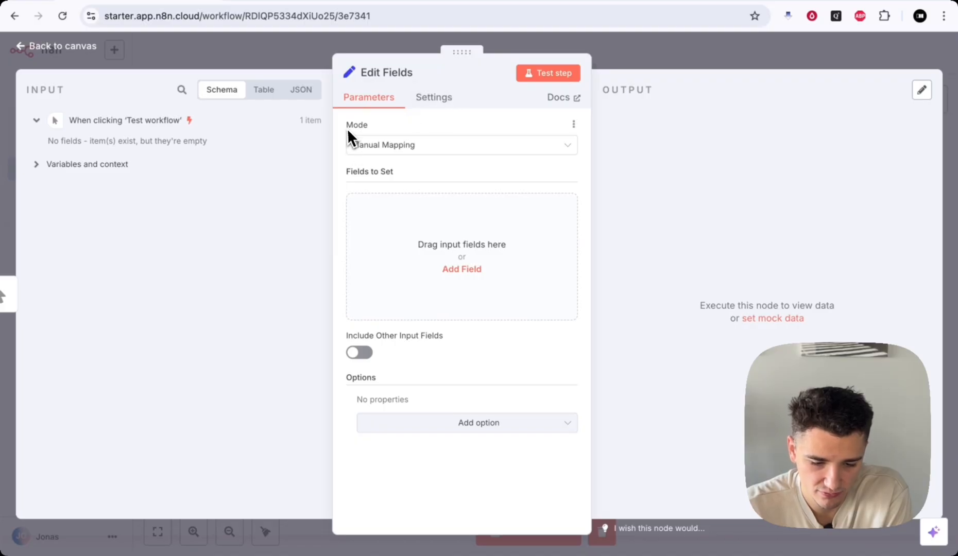
left_click(441, 147)
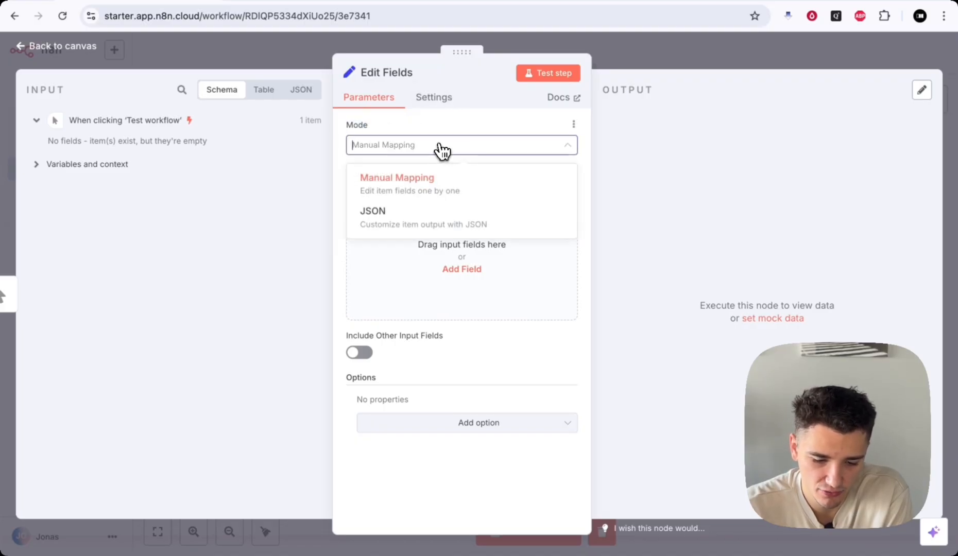
left_click(380, 192)
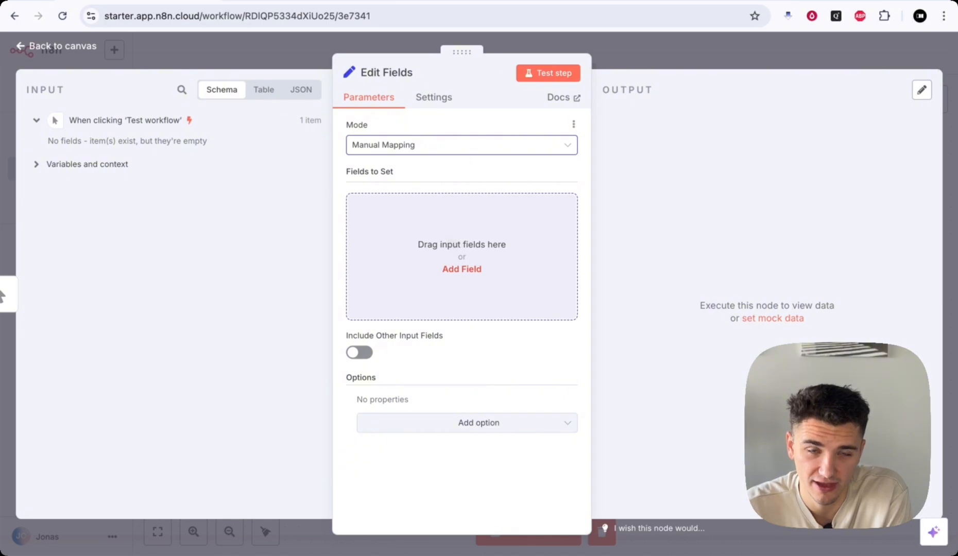
left_click(405, 147)
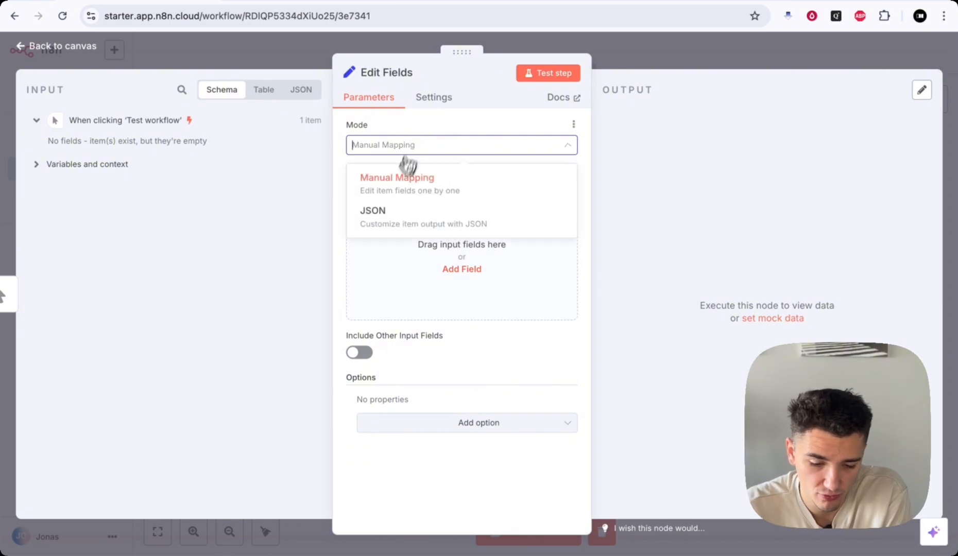
left_click(387, 211)
left_click_drag(387, 190, 444, 216)
left_click(439, 247)
left_click(466, 203)
left_click(491, 220)
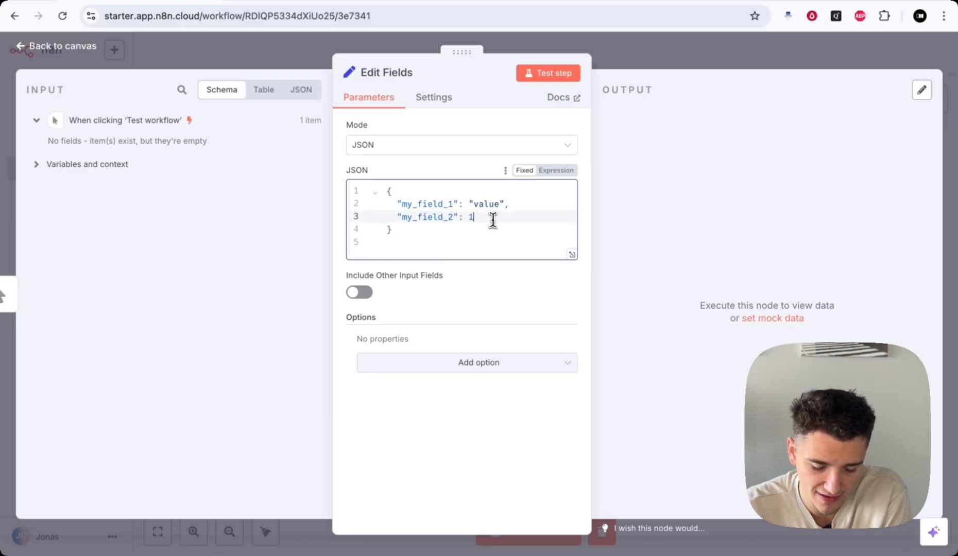
left_click(450, 243)
left_click(407, 149)
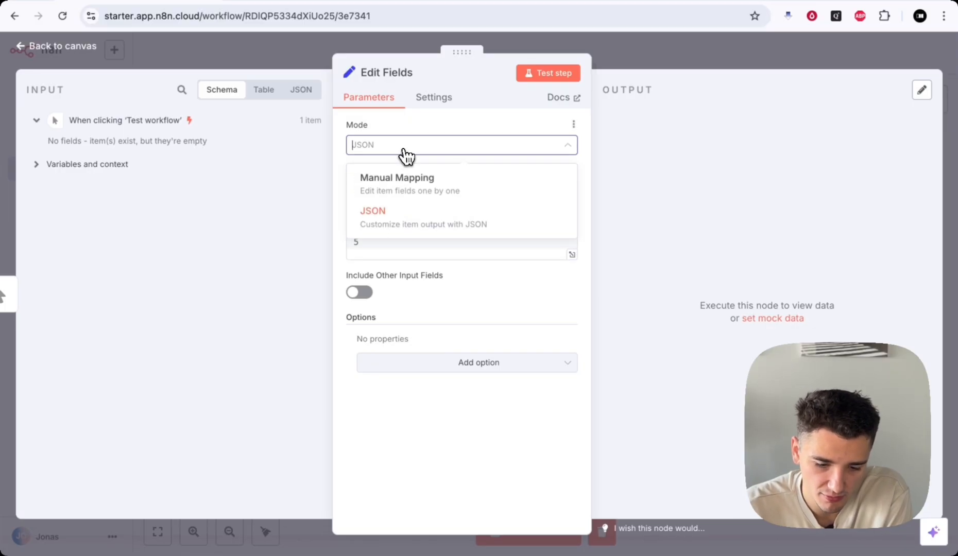
left_click(410, 185)
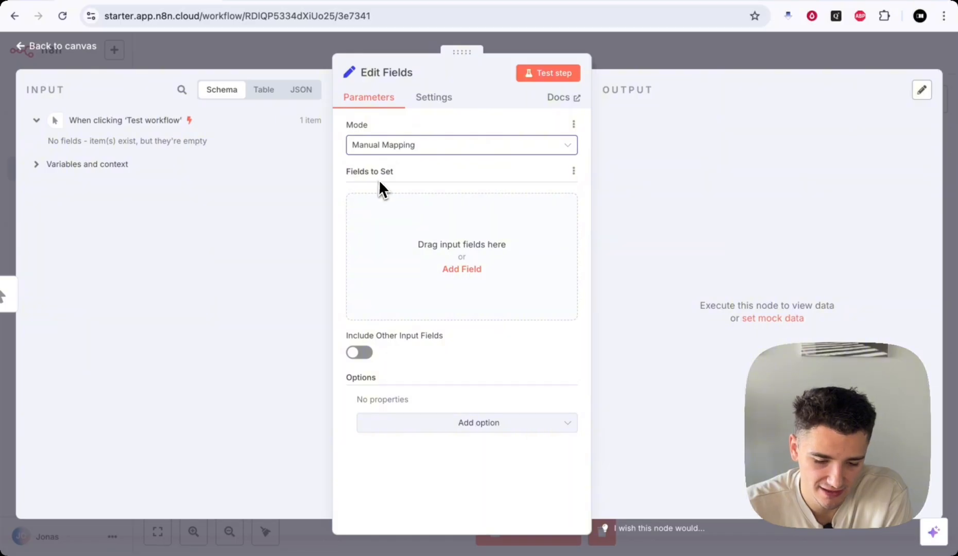
left_click_drag(346, 177, 394, 178)
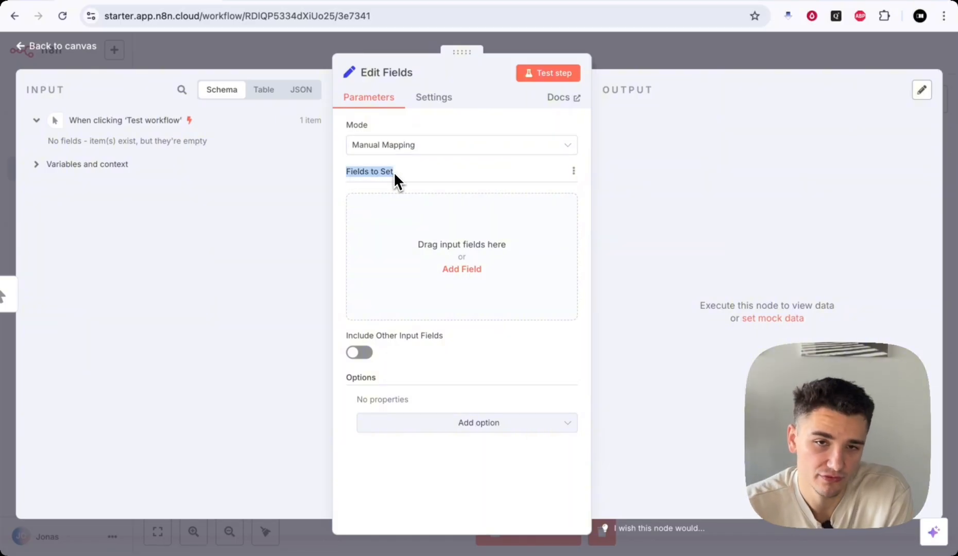
left_click(392, 170)
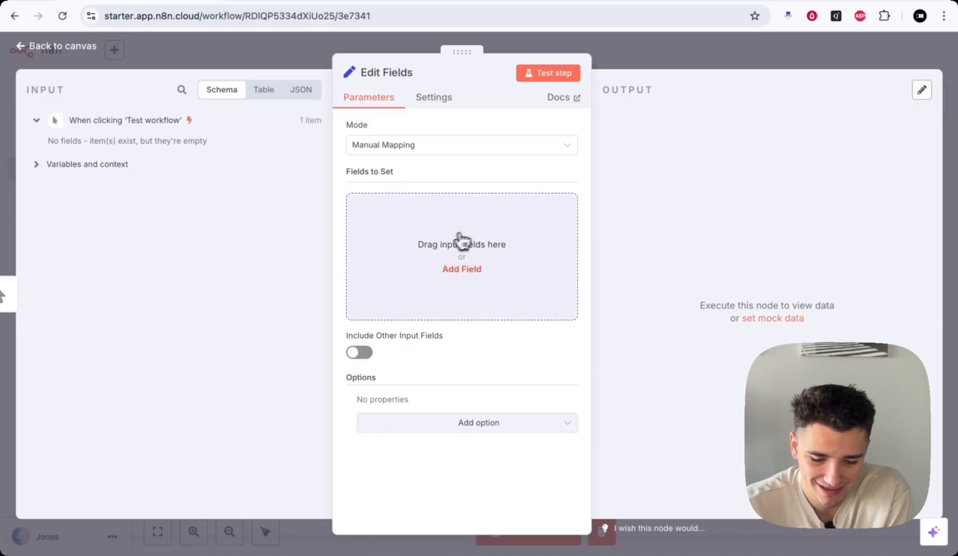
- Add a new String field to the Edit Fields node and name it 'Name'
left_click(481, 233)
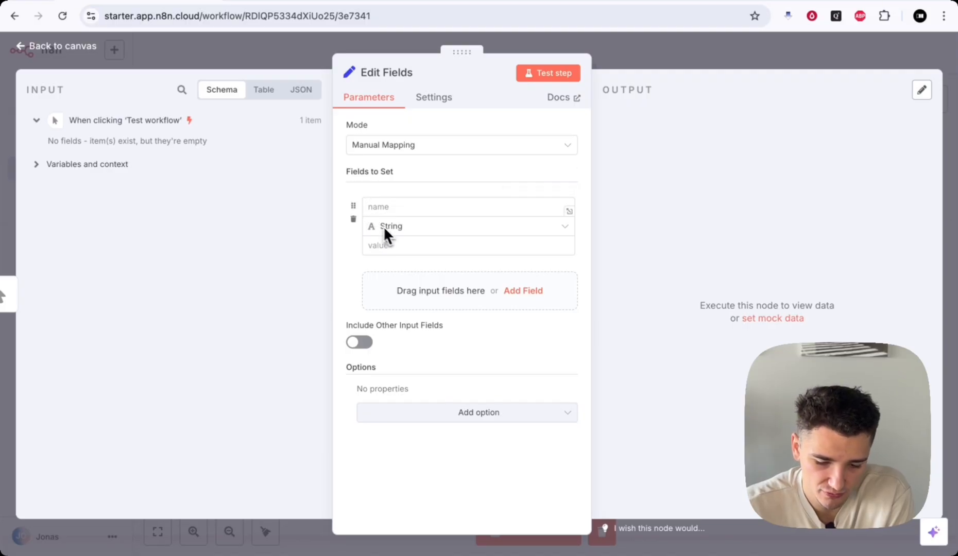
left_click_drag(353, 205, 354, 200)
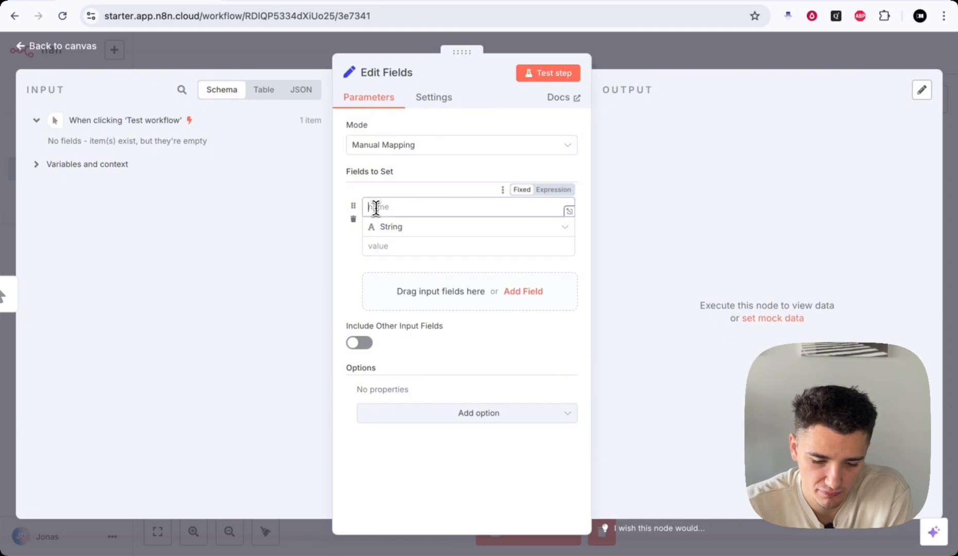
left_click(377, 251)
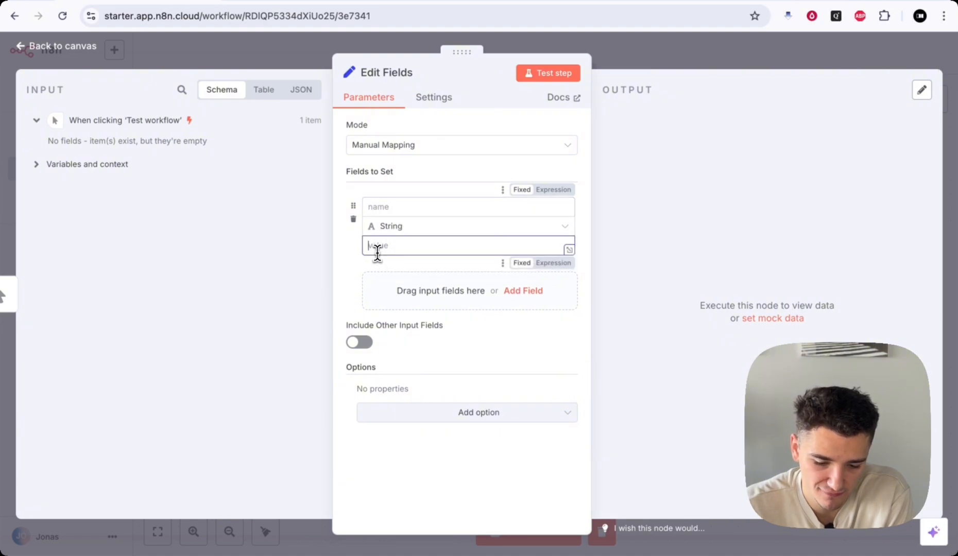
left_click(402, 229)
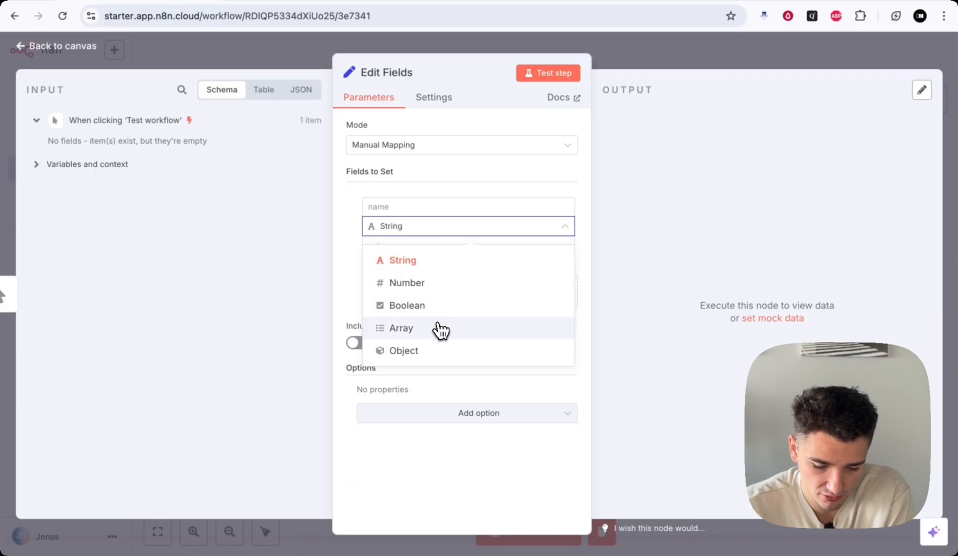
left_click(343, 191)
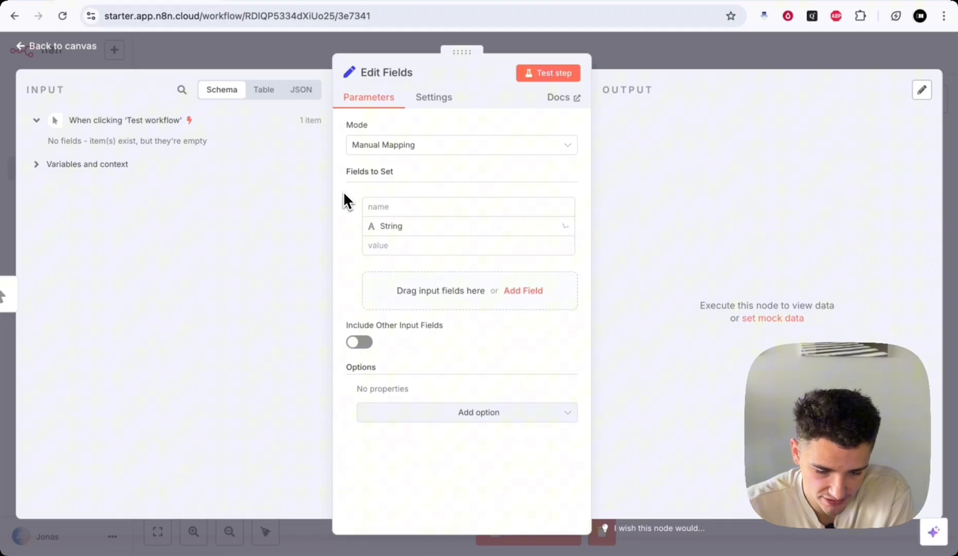
left_click(395, 206)
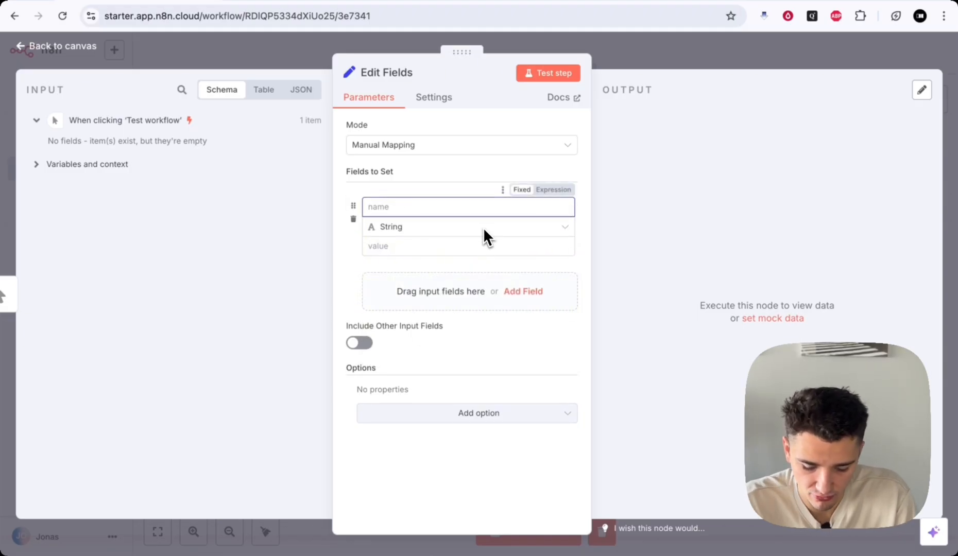
type("Name")
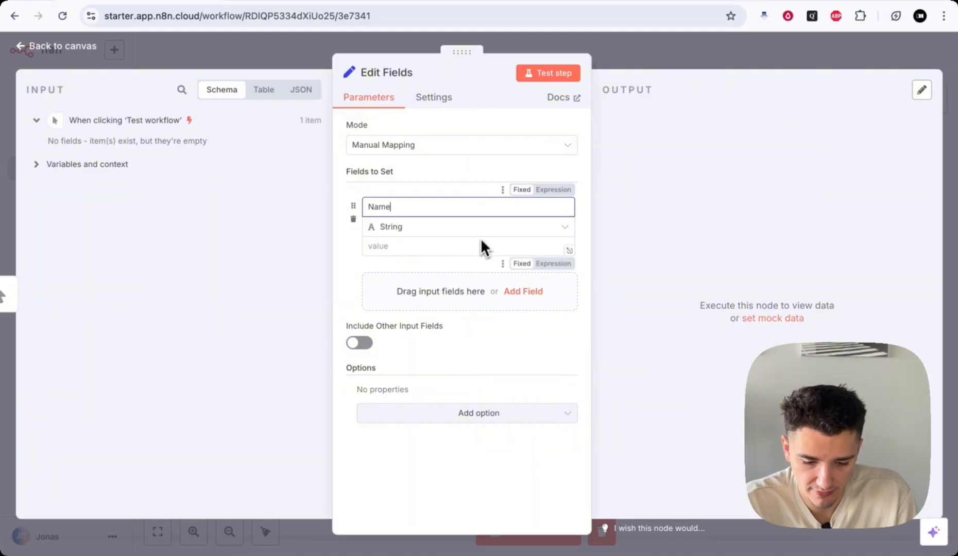
left_click(430, 247)
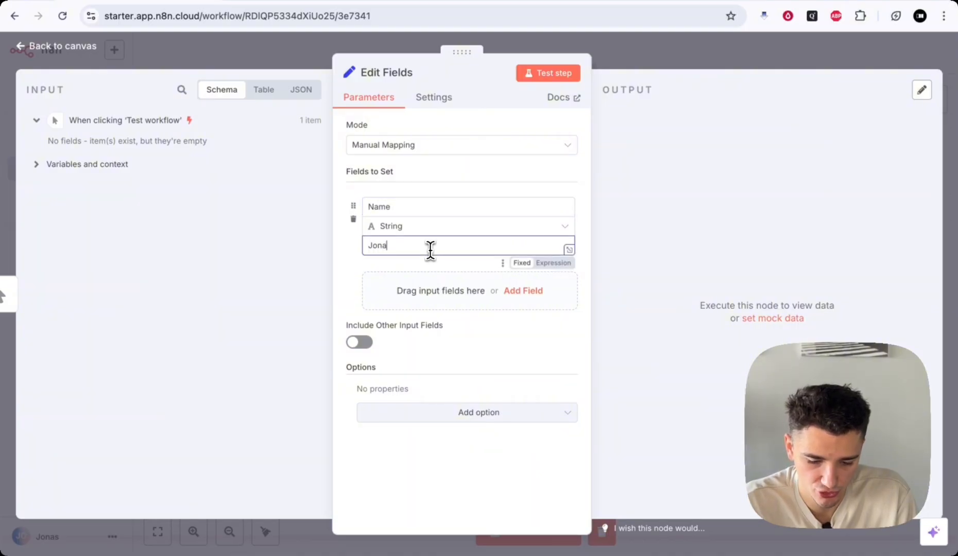
- Change the field to Number type and rename it 'Phone'
left_click(401, 225)
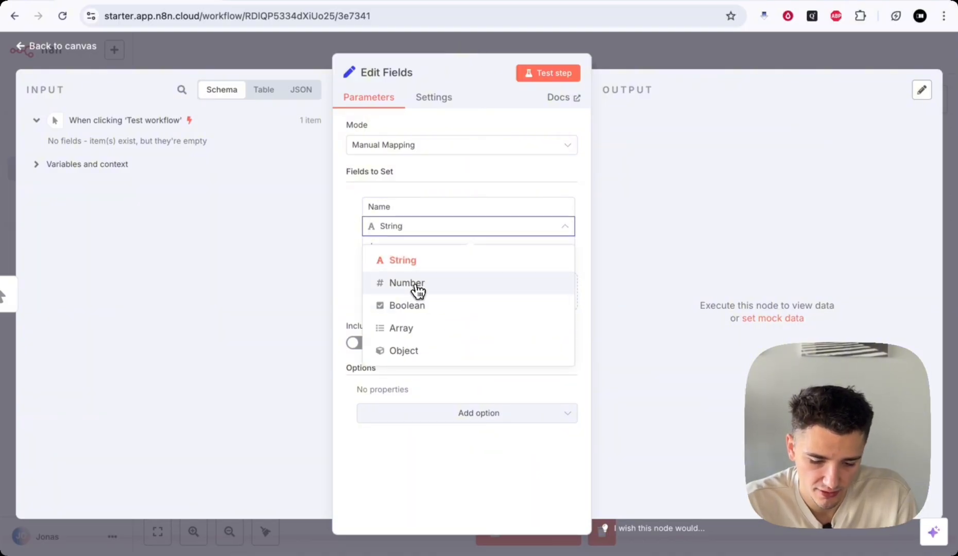
left_click(412, 281)
double_click(395, 207)
type("P")
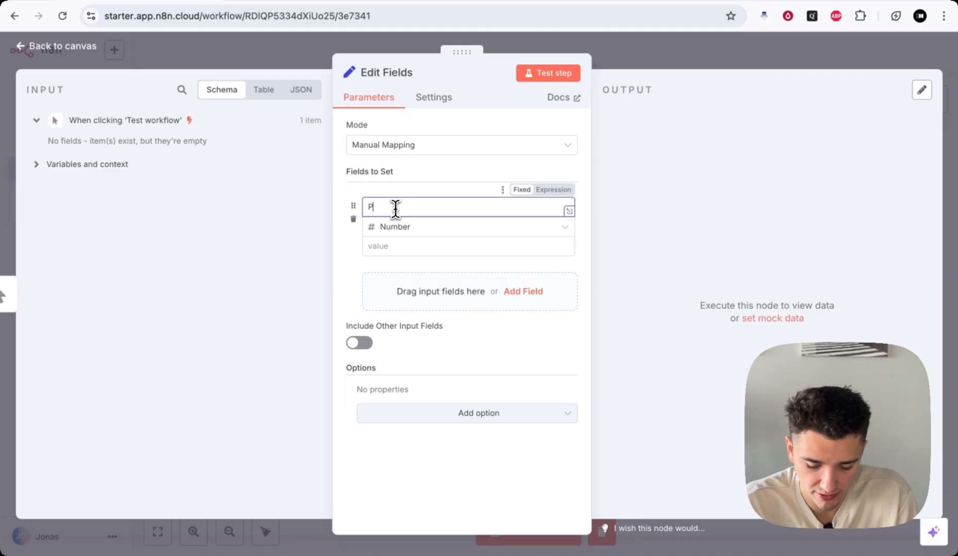
type("hone")
left_click(381, 247)
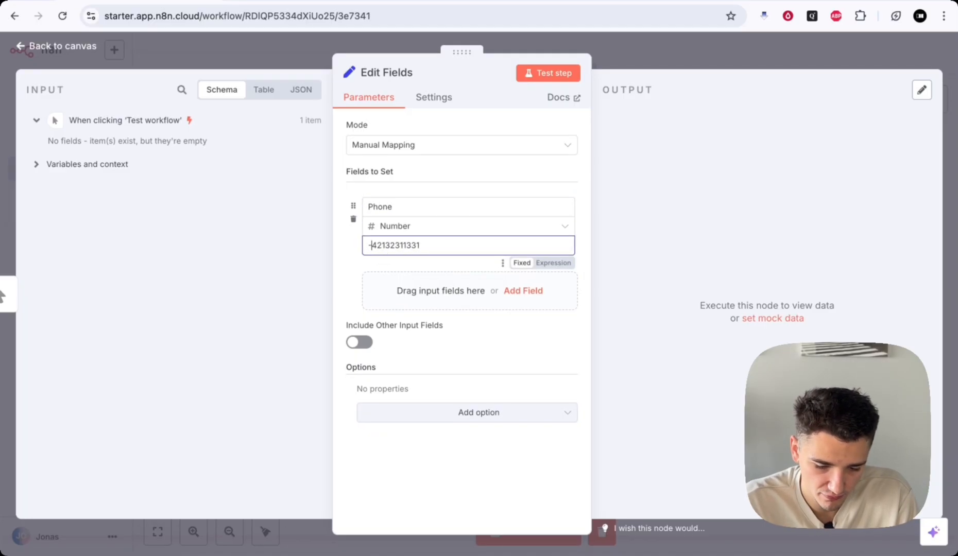
left_click(395, 227)
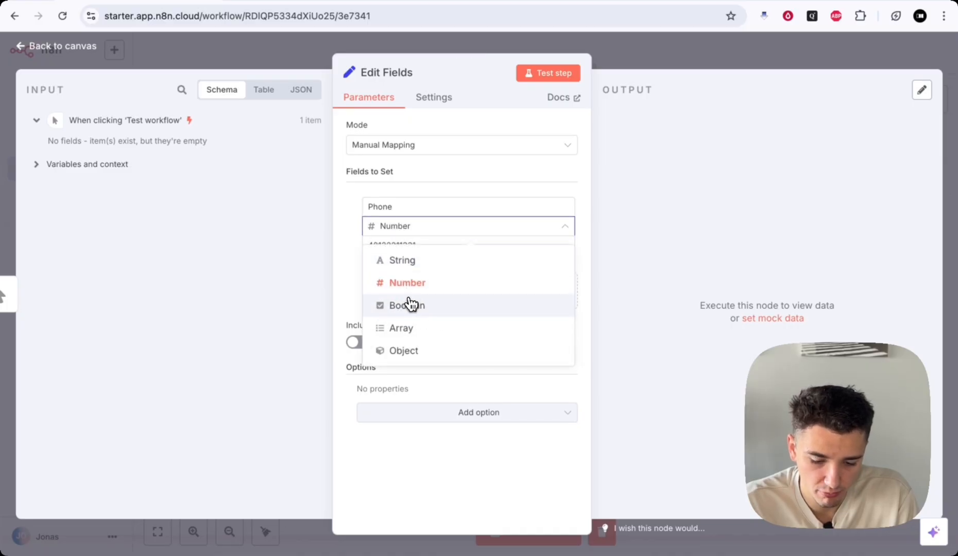
- Turn the field into a Boolean named 'Qualified', toggling its value to true and back to false
left_click(410, 305)
double_click(398, 207)
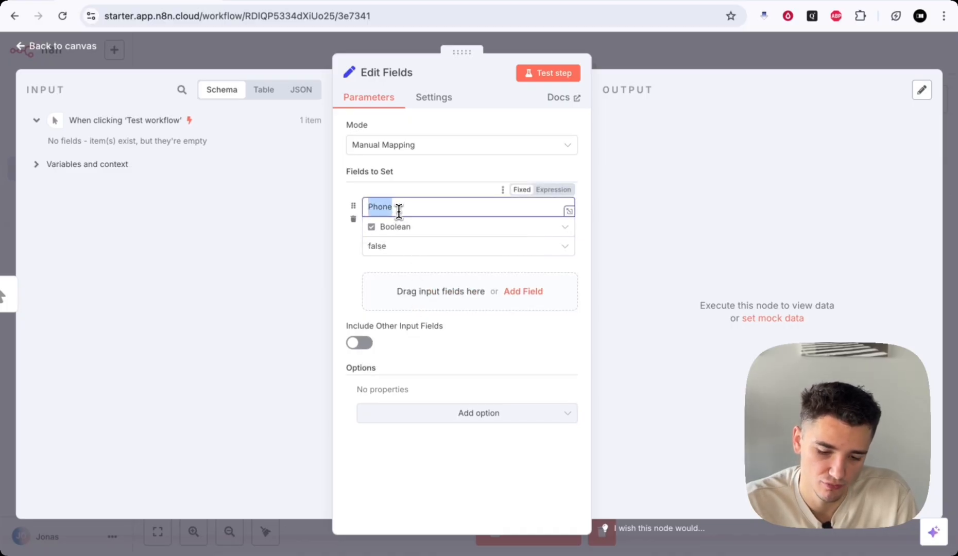
key("BackSpace")
type("Q")
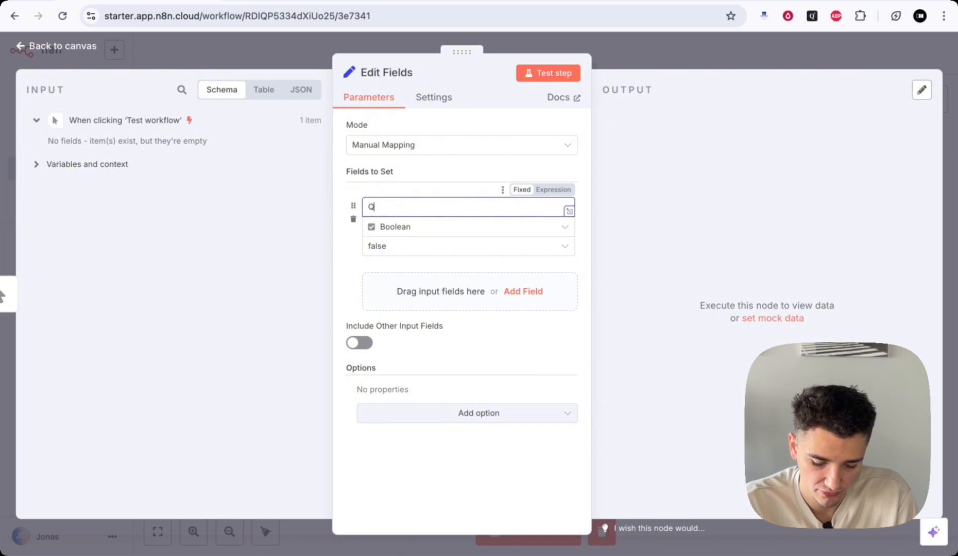
type("ualified")
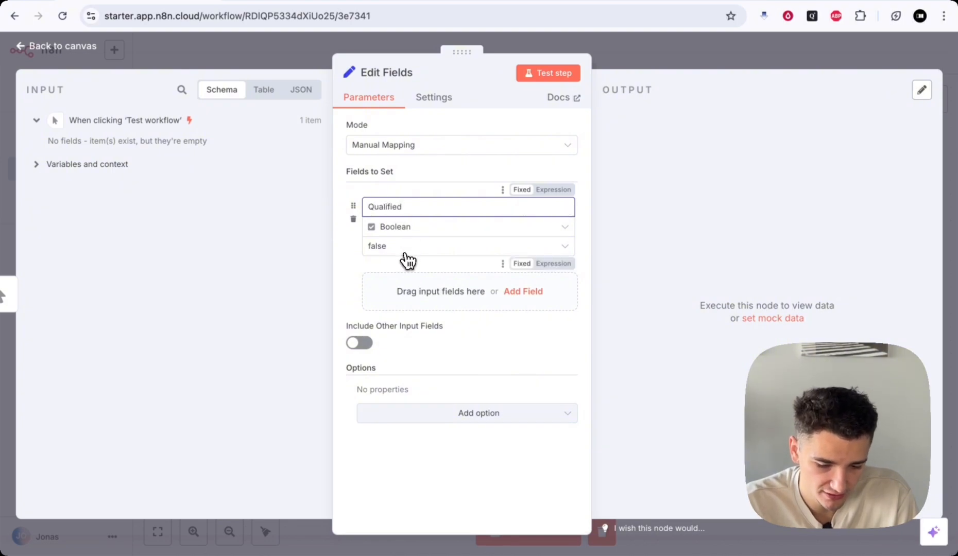
left_click(407, 246)
left_click(412, 304)
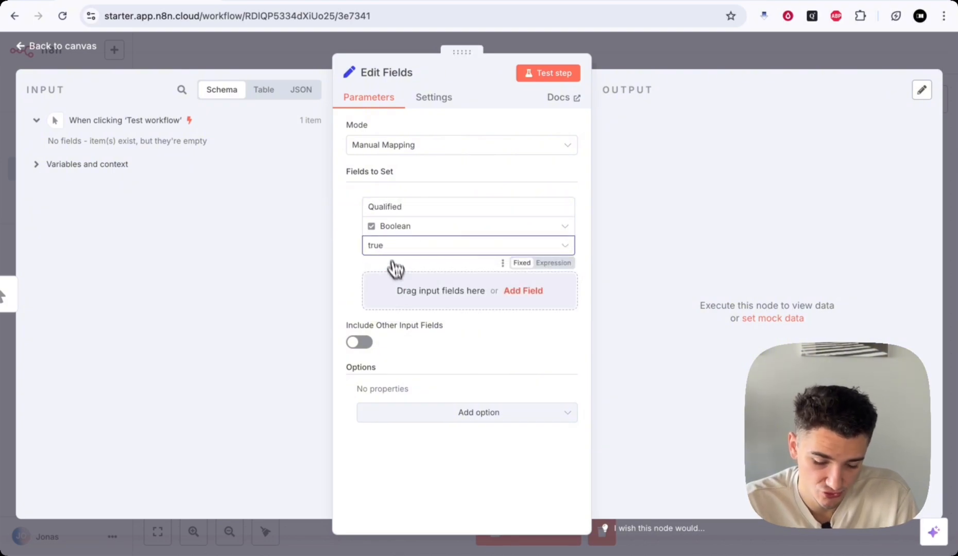
left_click(392, 247)
left_click(401, 282)
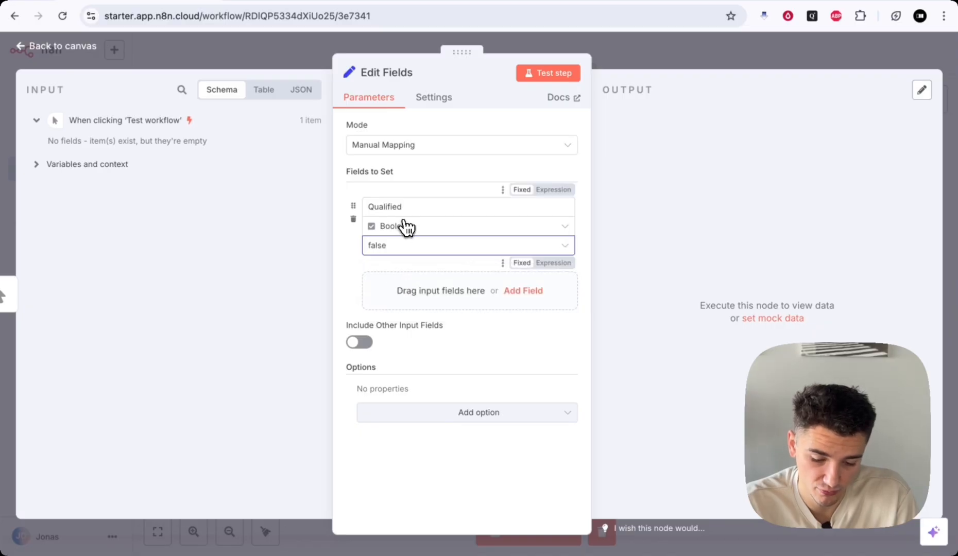
- Switch the field's type to Array, then Object, and finally back to a blank String
left_click(425, 235)
left_click(401, 328)
left_click(407, 206)
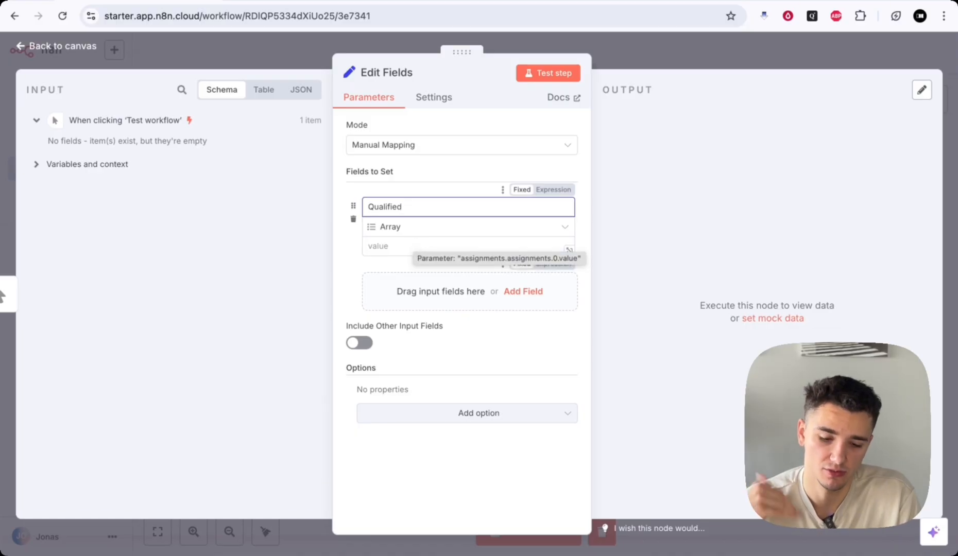
left_click(379, 227)
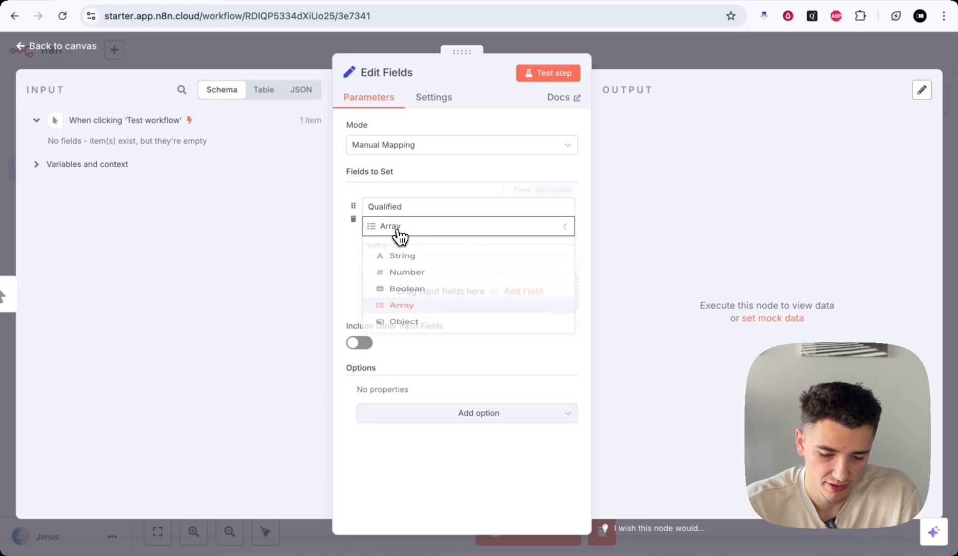
left_click(415, 349)
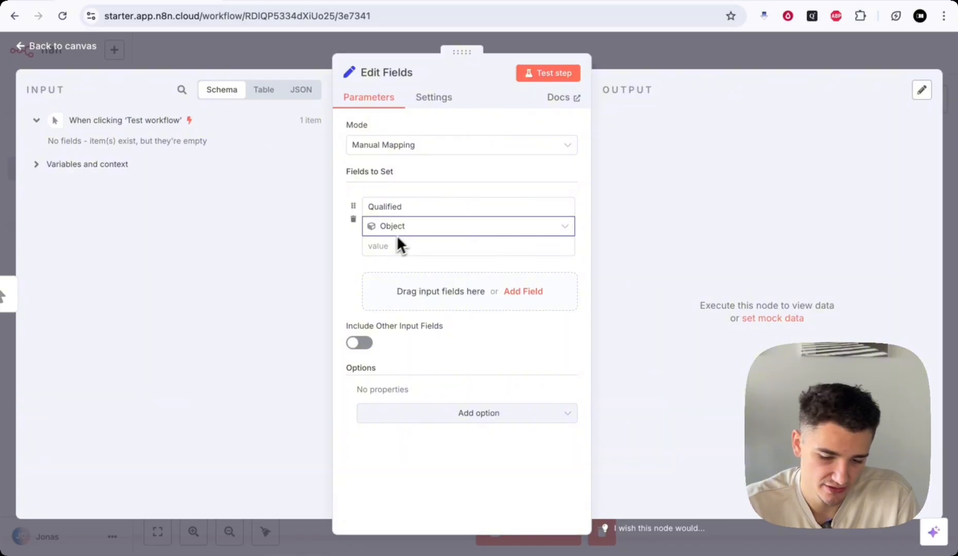
left_click(416, 246)
double_click(402, 207)
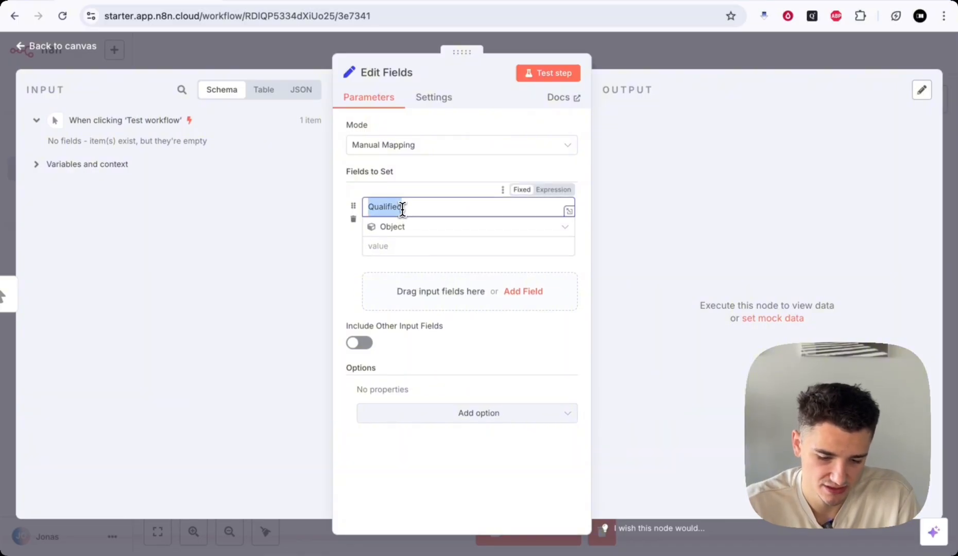
left_click(402, 245)
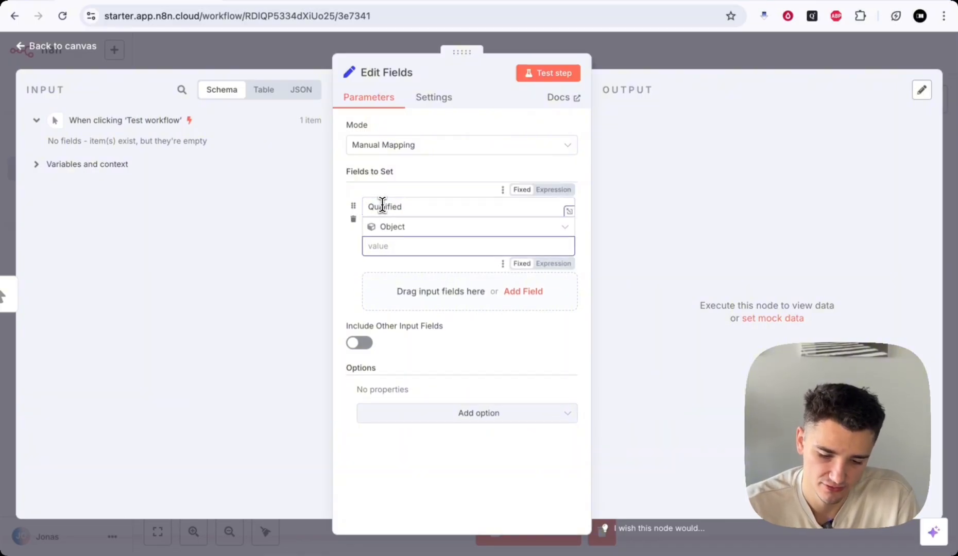
left_click(406, 227)
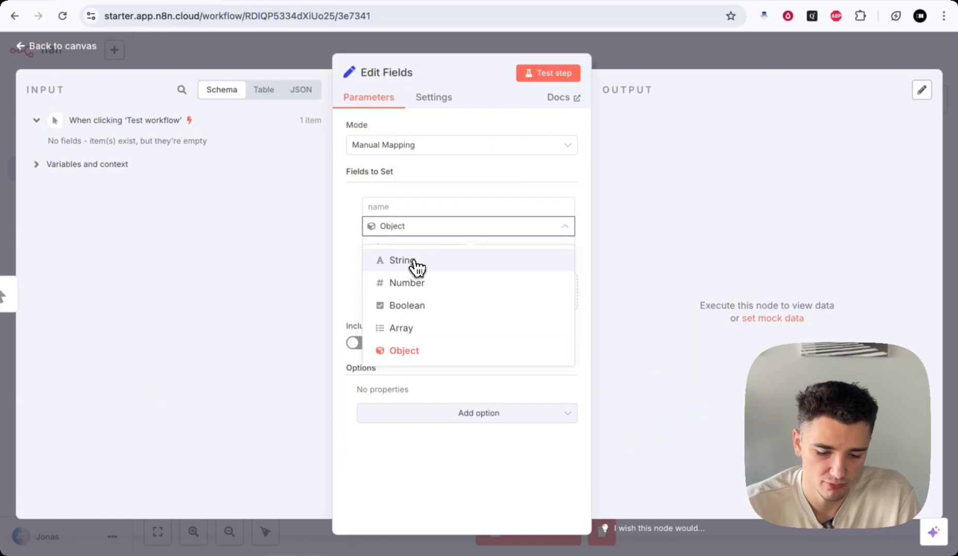
left_click(416, 266)
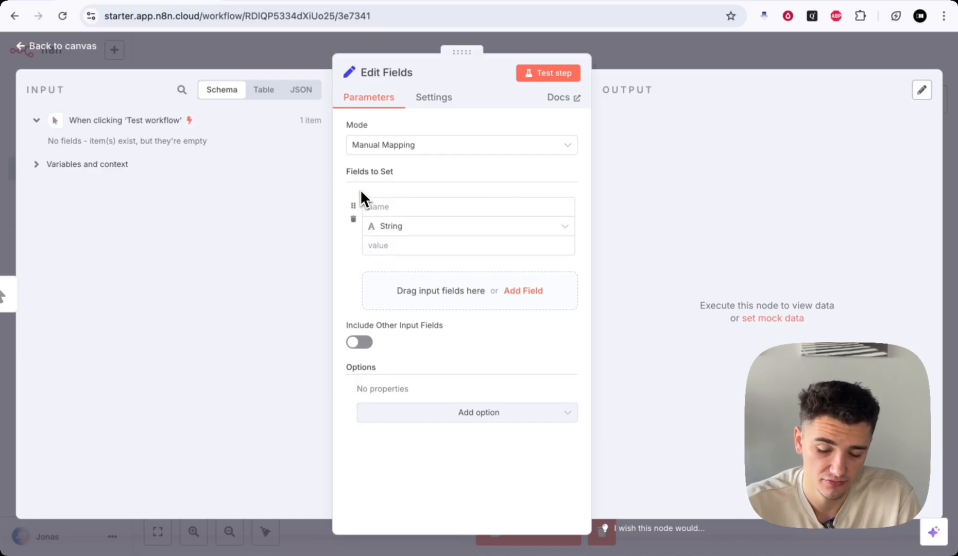
- Set the first field's name to 'name' with a person's first name as its value
left_click(375, 208)
type("nam")
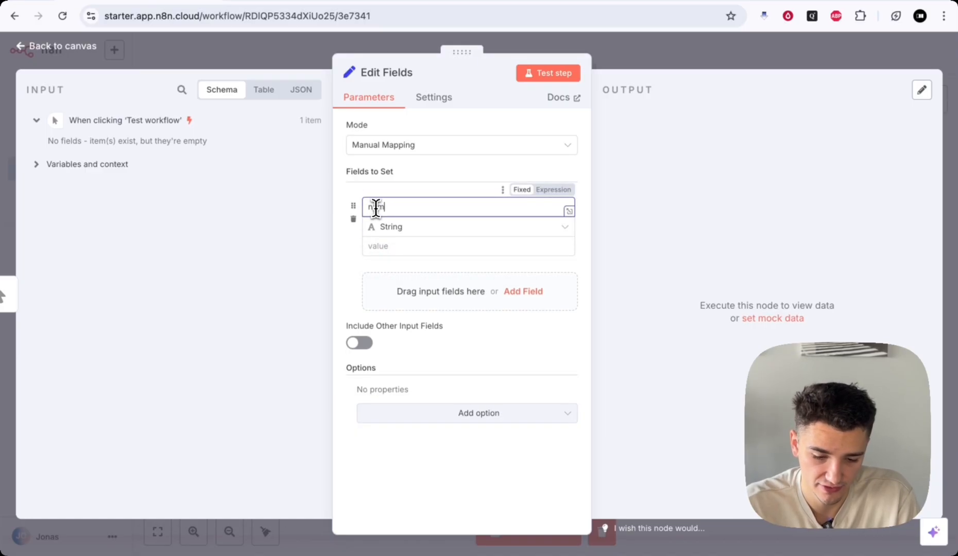
type("e")
left_click(400, 246)
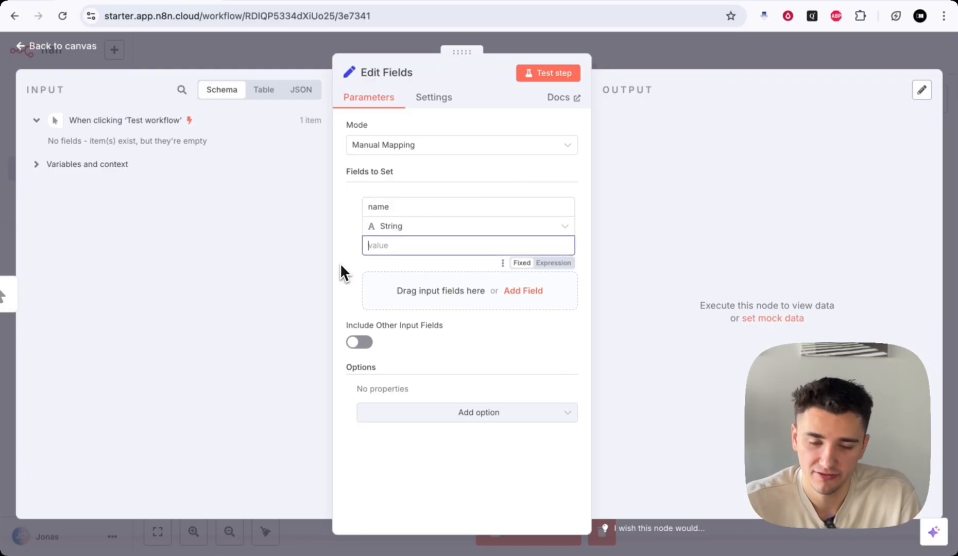
type("jonas")
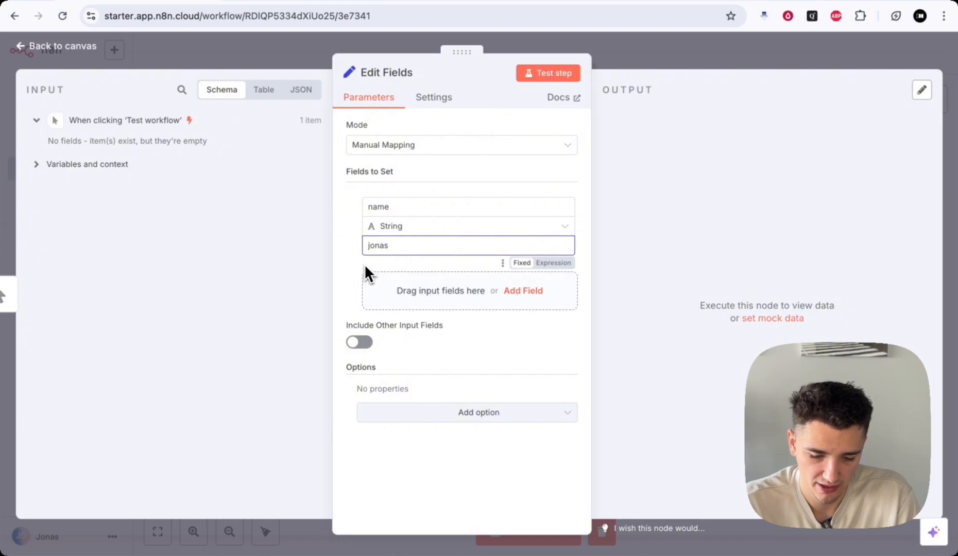
left_click(364, 264)
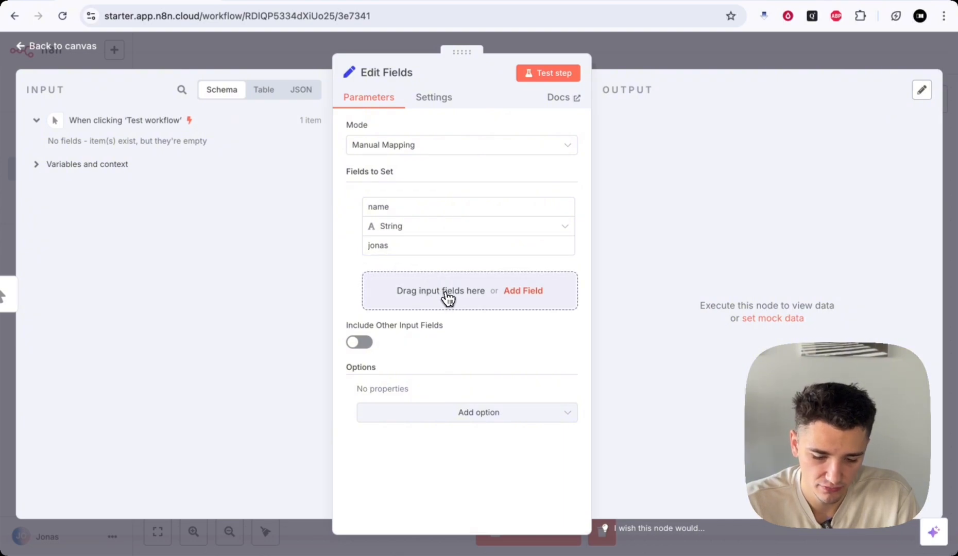
- Add a second field 'number' of type Number holding a long sample number
left_click(443, 297)
left_click(388, 280)
type("n")
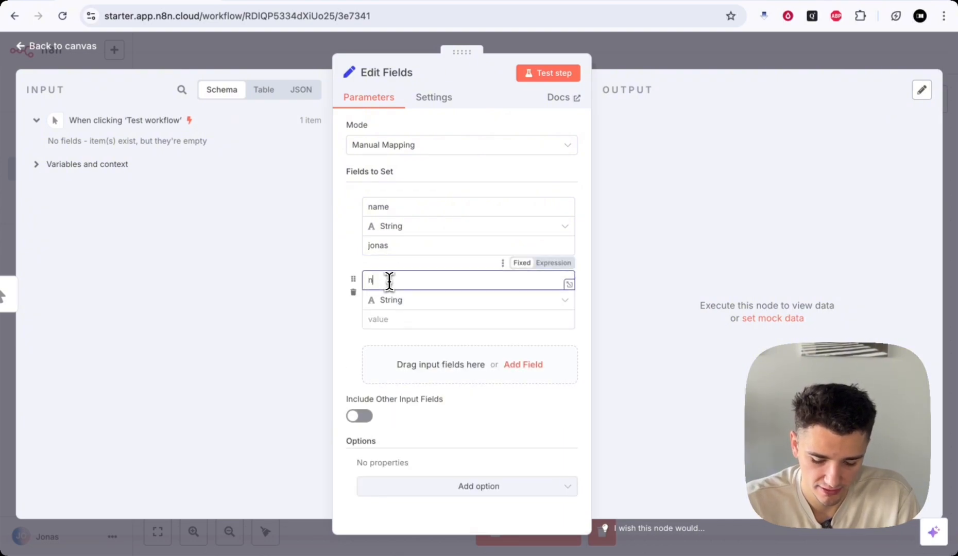
type("umber")
left_click(406, 302)
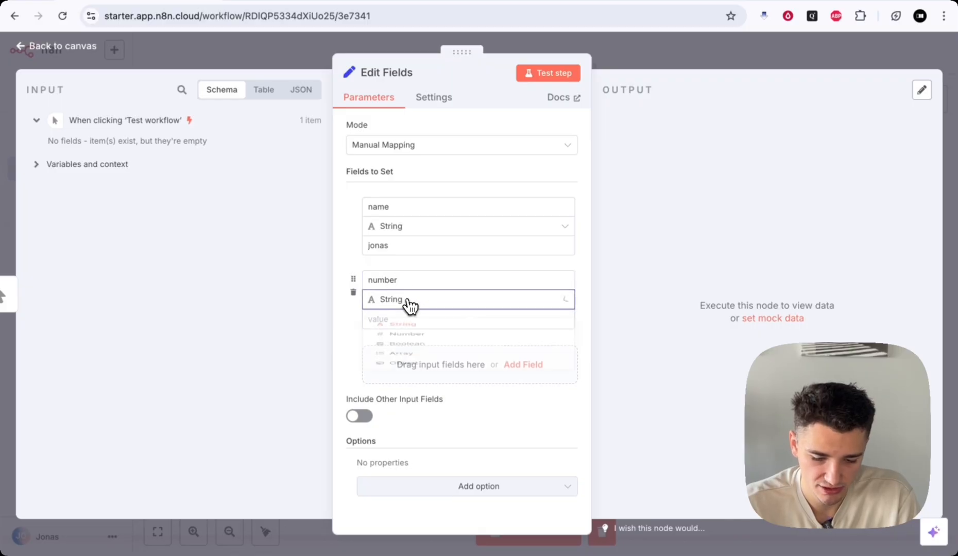
left_click(423, 356)
left_click(379, 320)
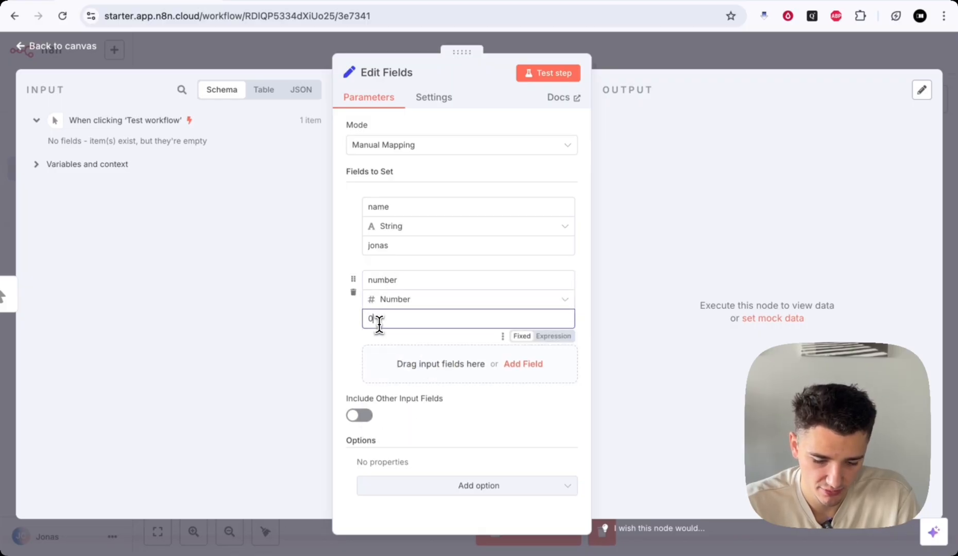
type("4231313")
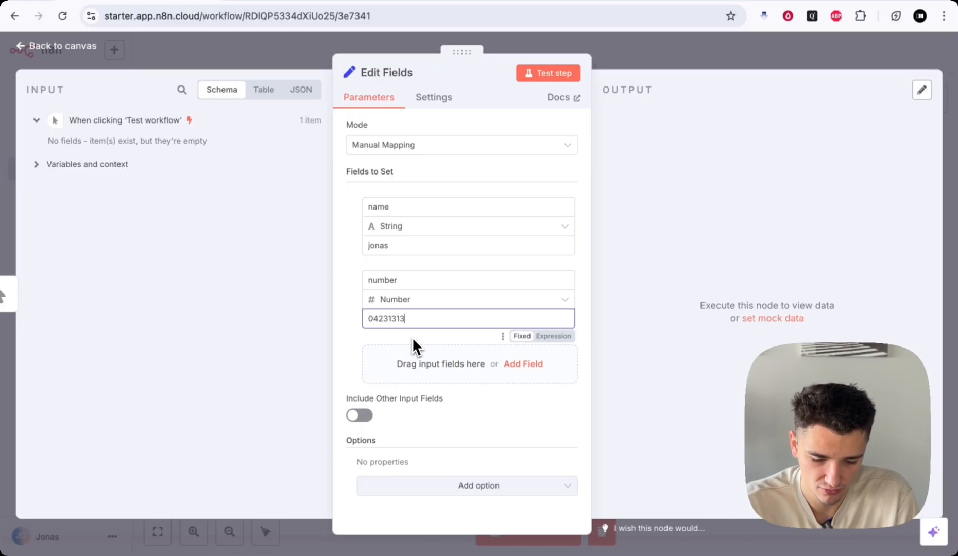
type("131313")
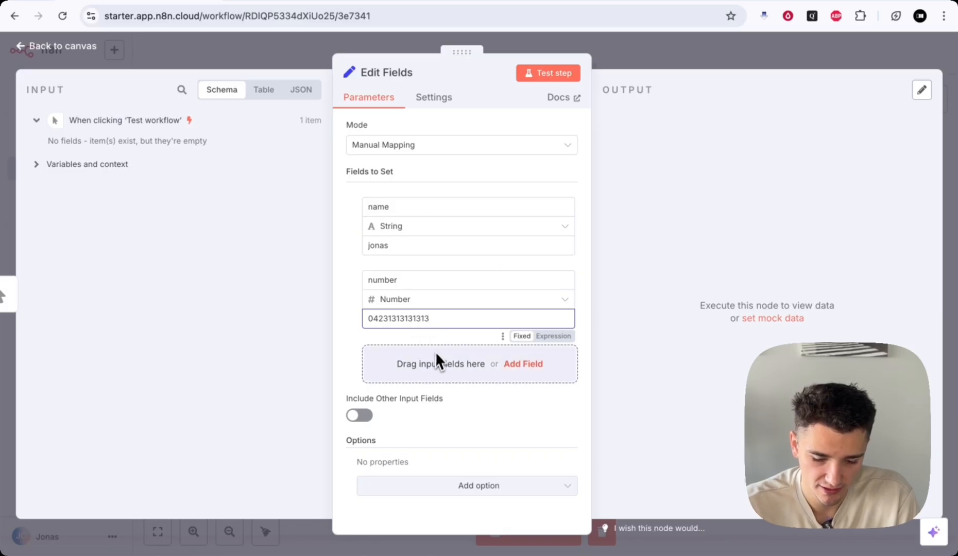
- Add a third field 'email' holding a sample e-mail address
left_click(443, 372)
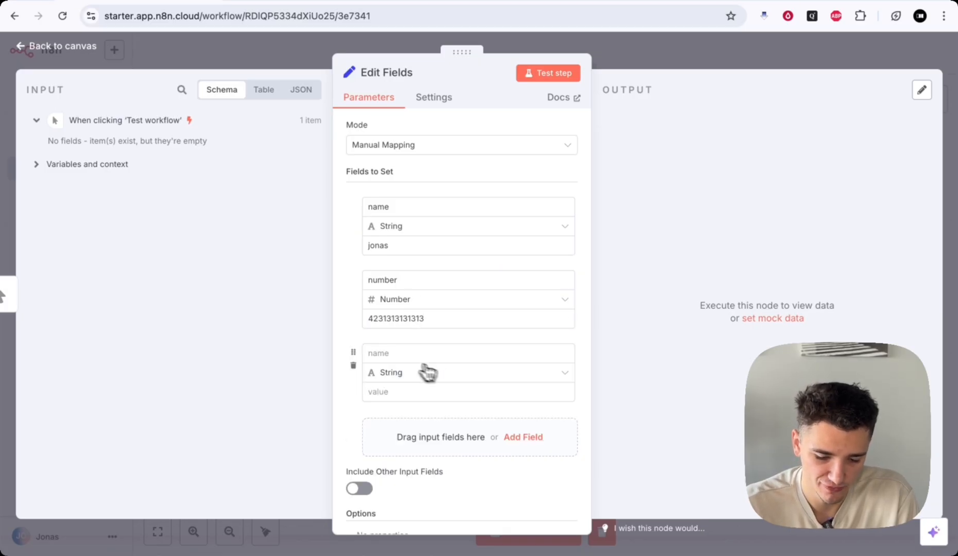
type("email")
left_click(384, 392)
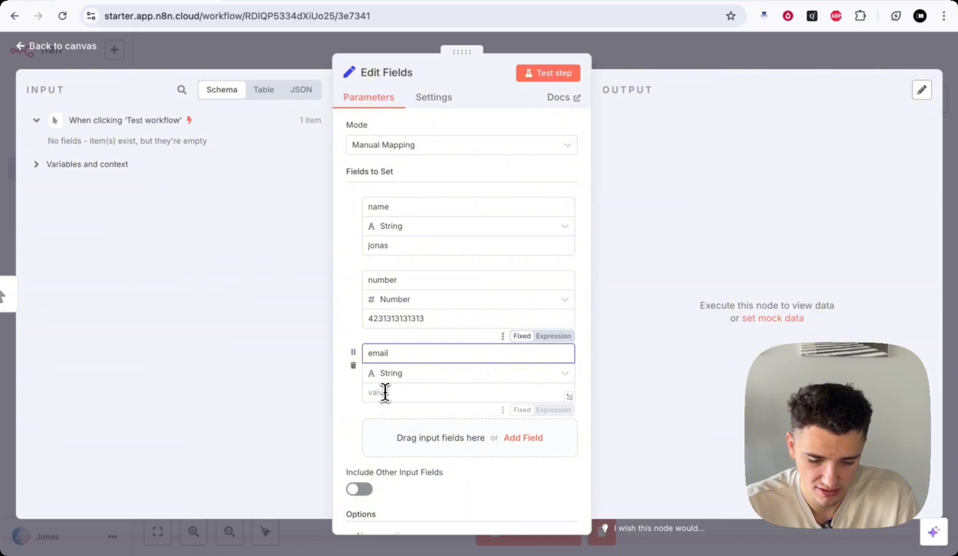
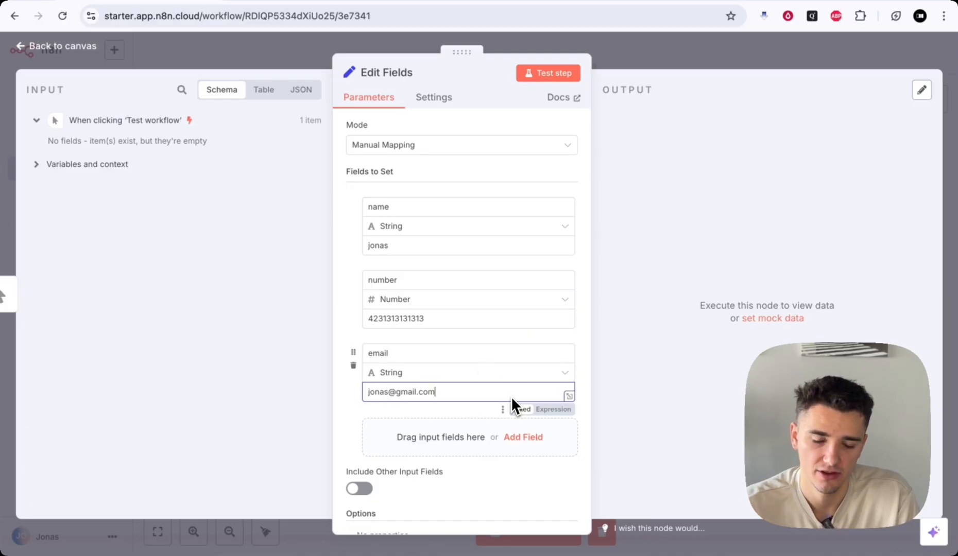
scroll(510, 396, "down", 2)
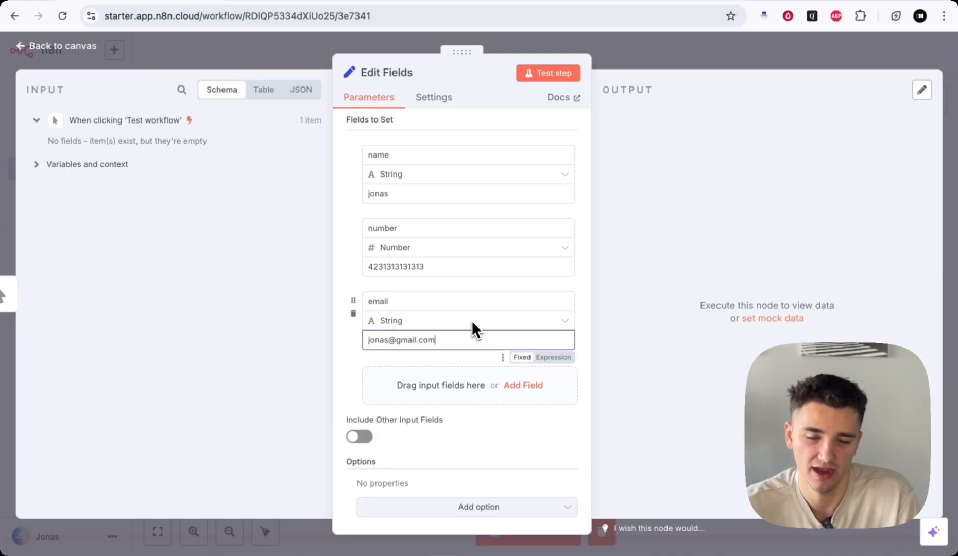
scroll(437, 376, "down", 1)
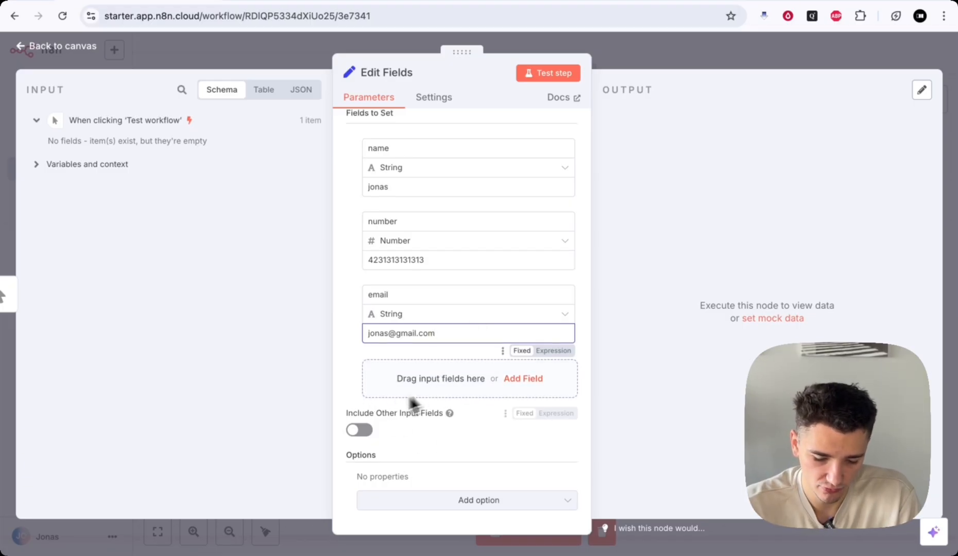
left_click(348, 414)
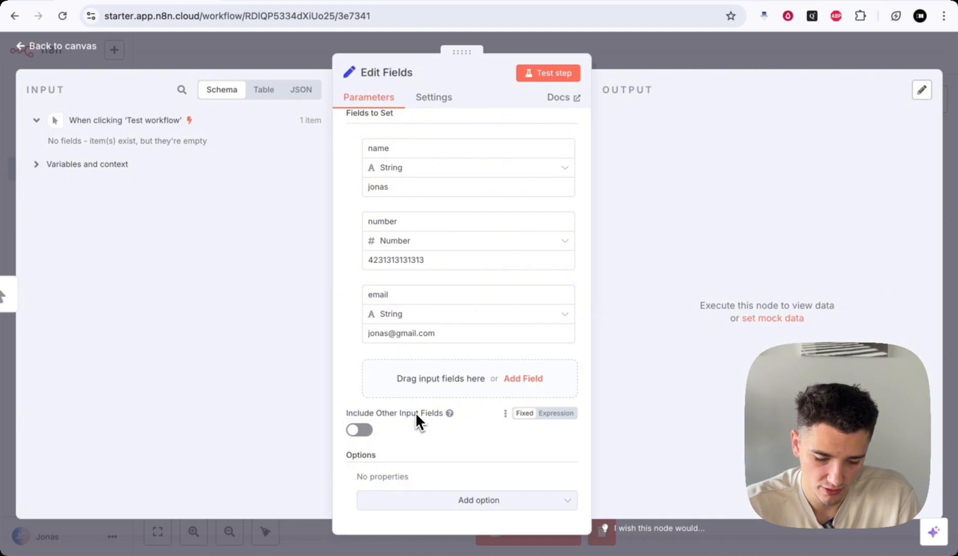
mouse_move(343, 413)
left_mouse_down()
mouse_move(444, 414)
mouse_move(341, 416)
left_mouse_up()
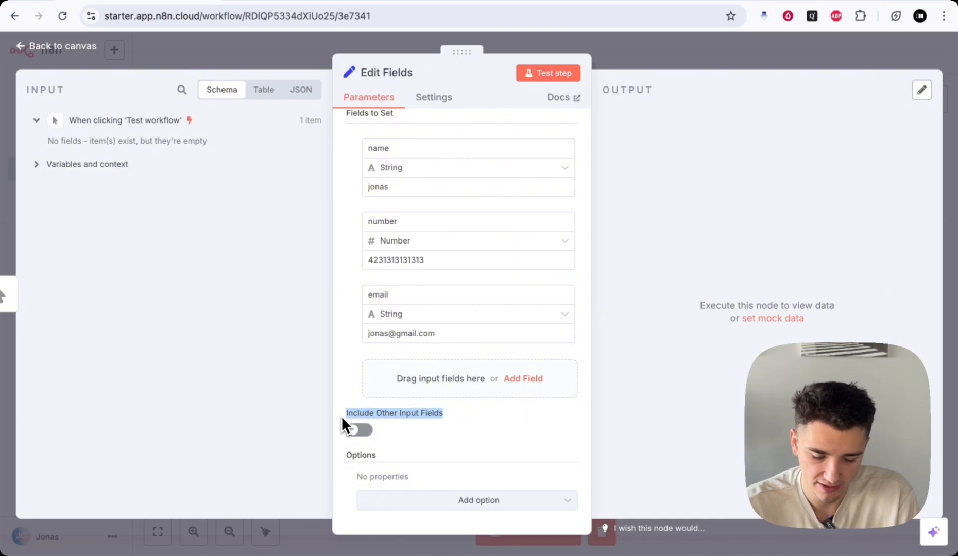
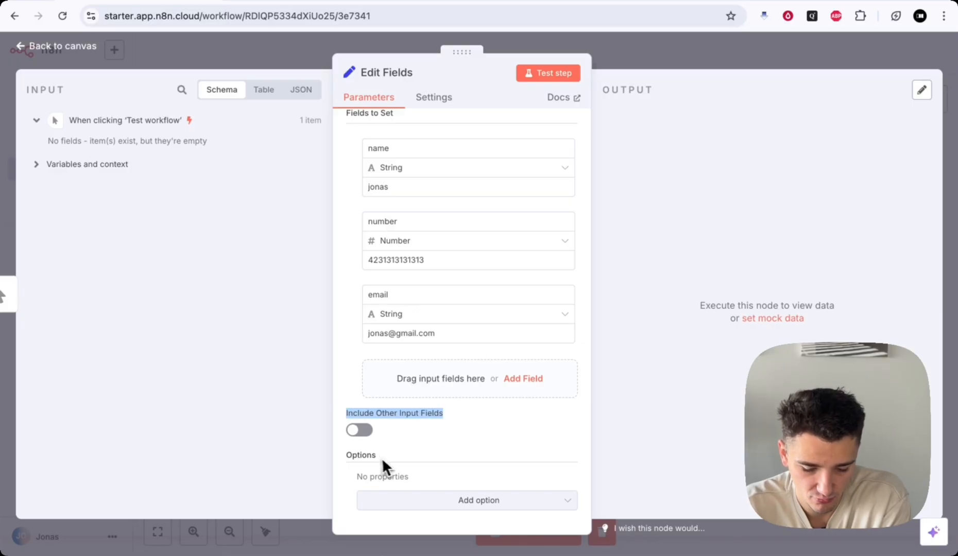
- Keep the email field's type as String without adding any extra node options
left_click(470, 500)
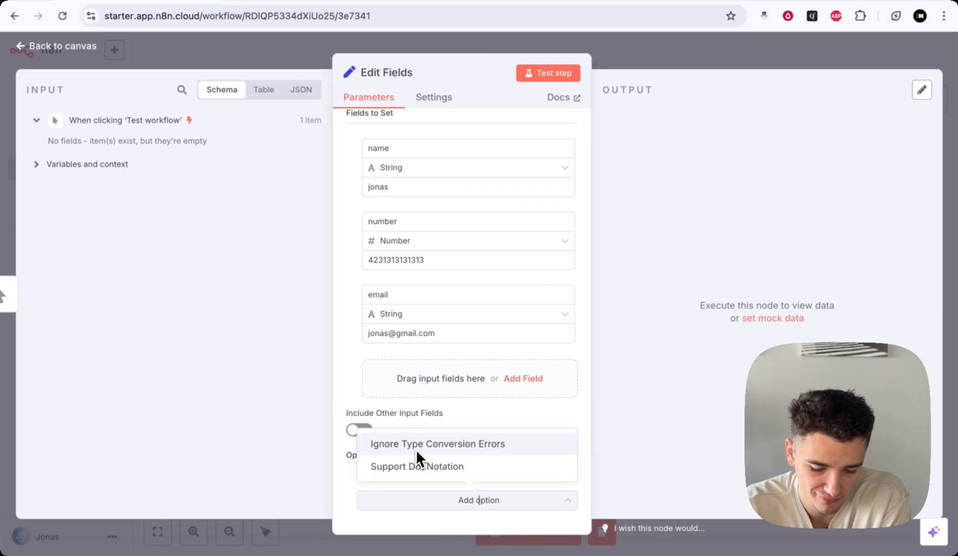
left_click(474, 413)
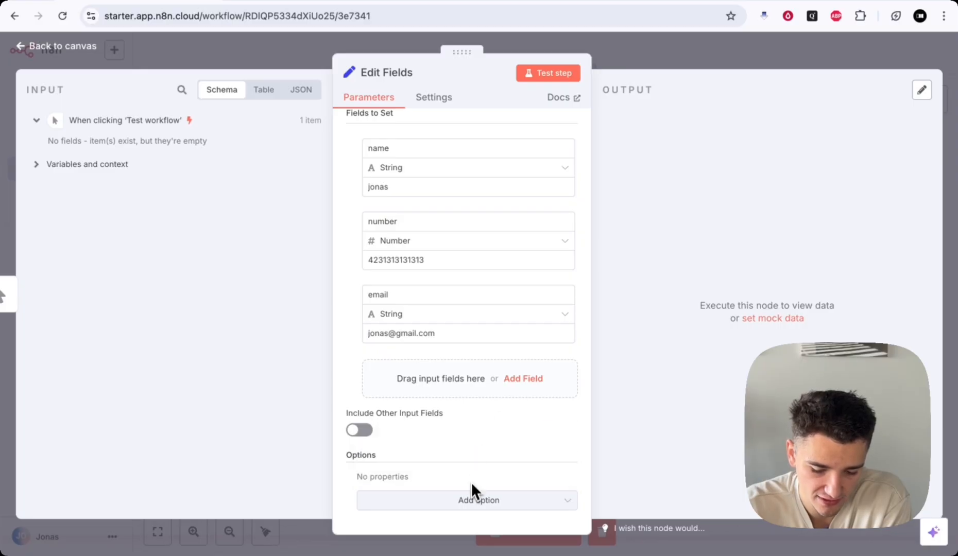
scroll(470, 481, "up", 2)
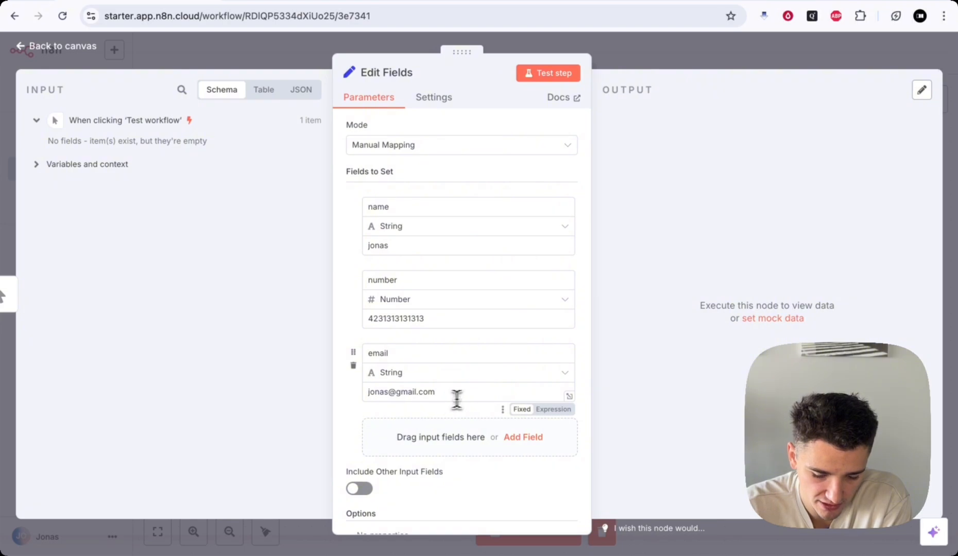
double_click(482, 394)
scroll(482, 396, "down", 2)
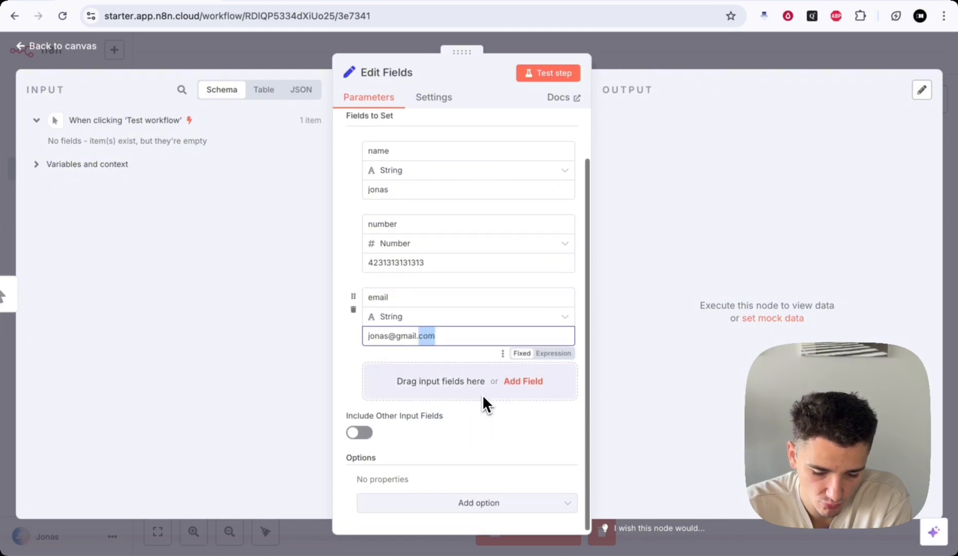
left_click(443, 339)
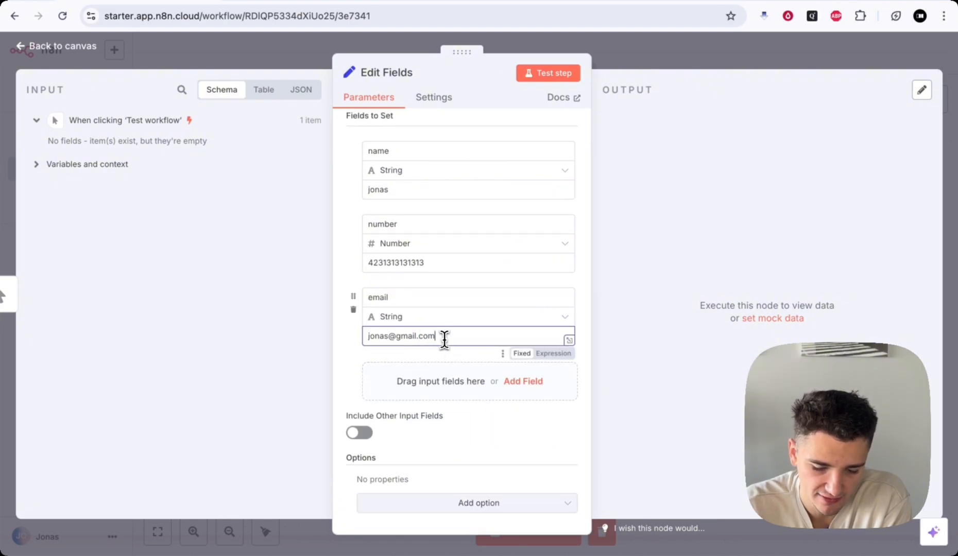
left_click(399, 322)
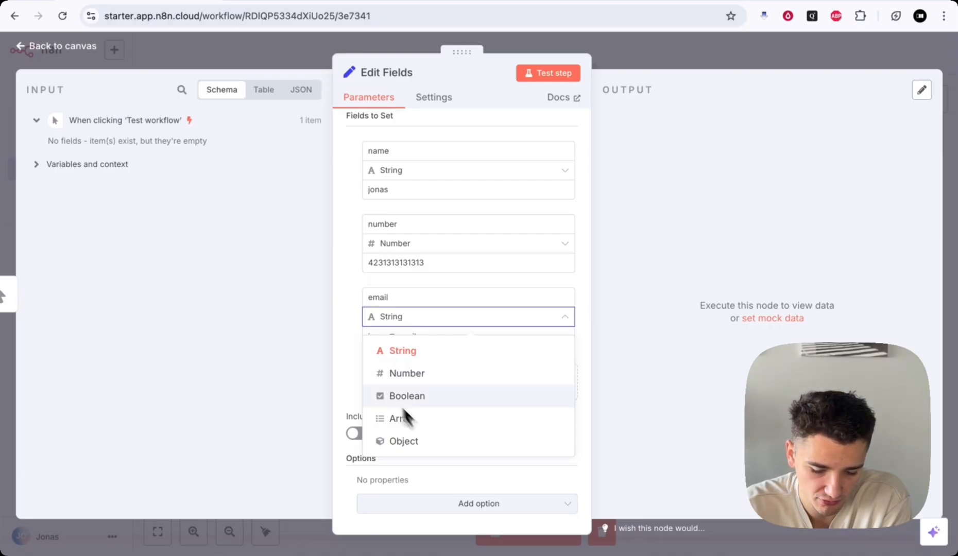
left_click(335, 345)
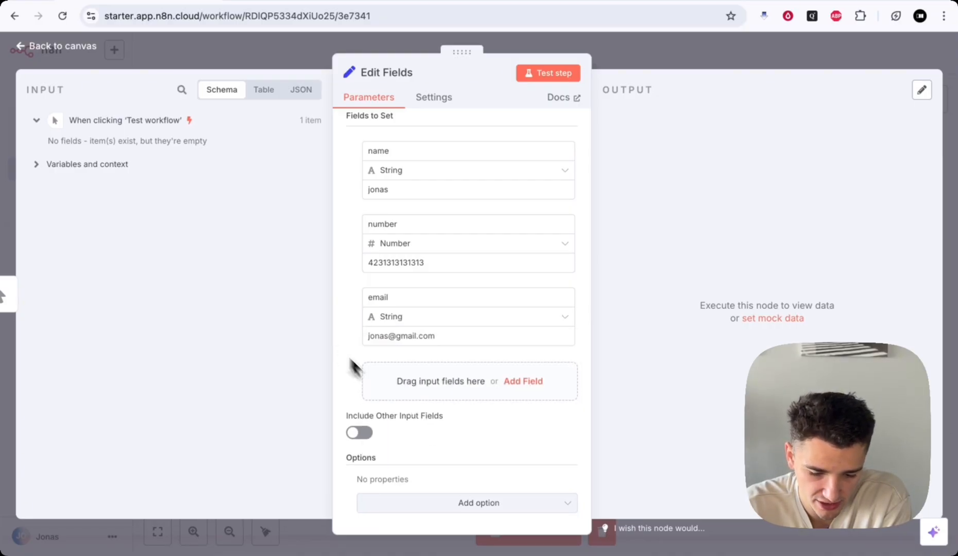
- Try the Support Dot Notation option, toggling it off and on, then remove it
left_click(484, 503)
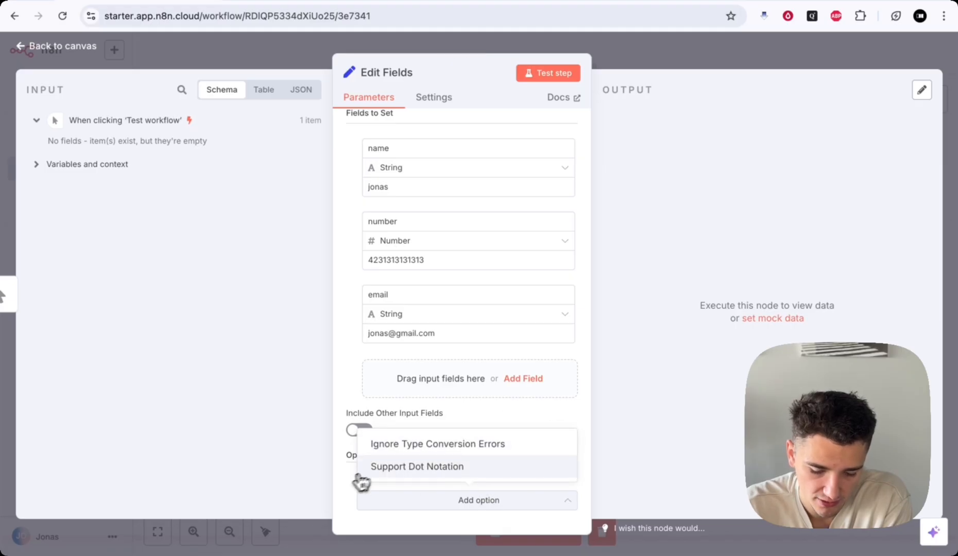
left_click(456, 474)
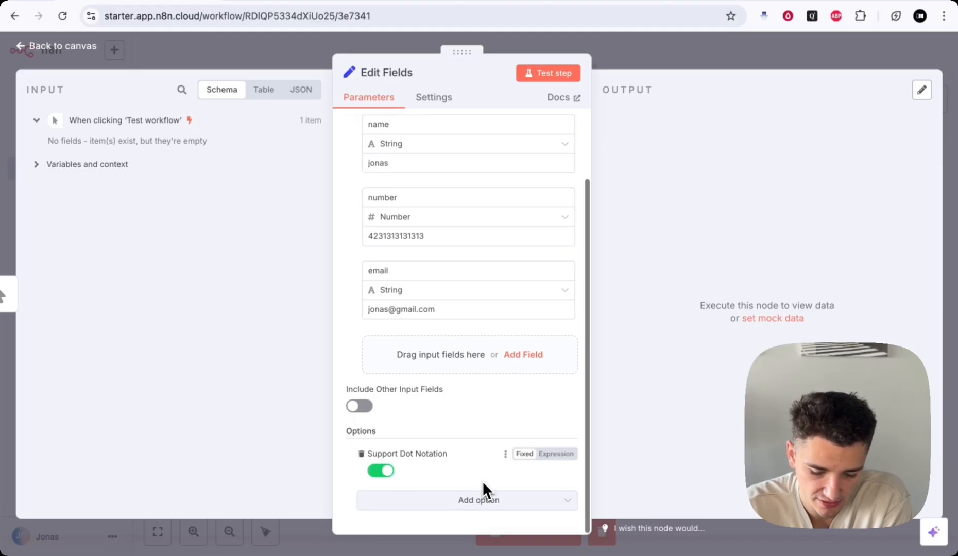
scroll(482, 481, "down", 1)
left_click(380, 471)
left_click(380, 471)
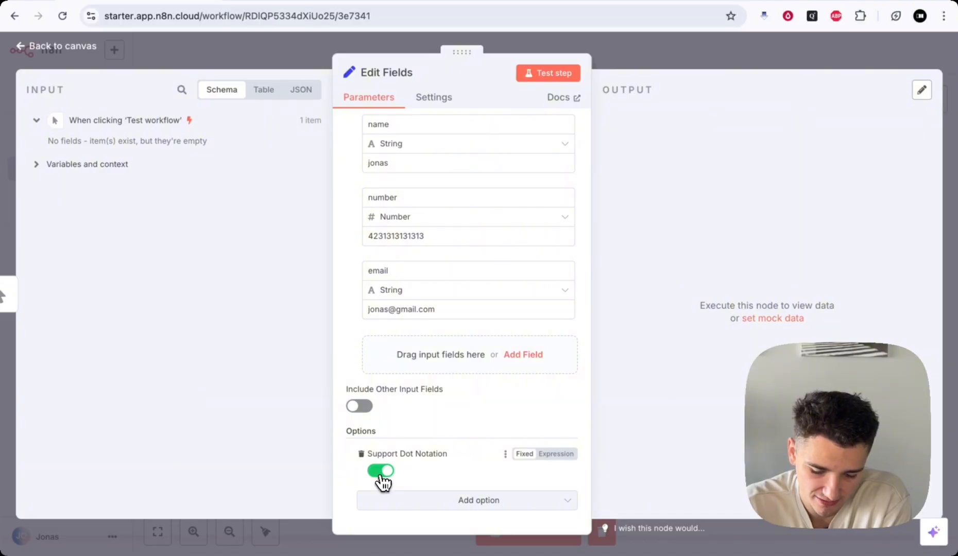
left_click(363, 454)
scroll(461, 427, "up", 3)
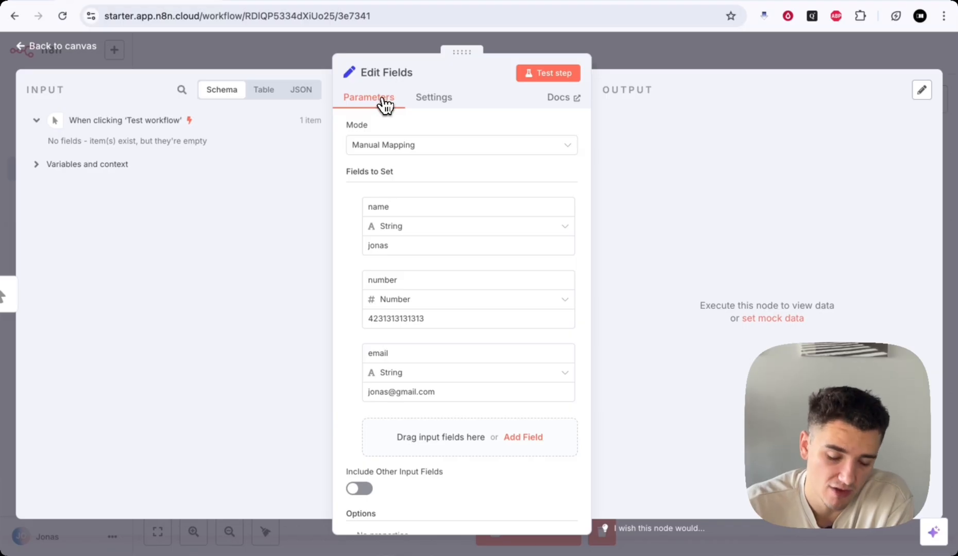
- In Settings, toggle Execute Once and Retry On Fail back off and keep On Error at Stop Workflow
left_click(434, 99)
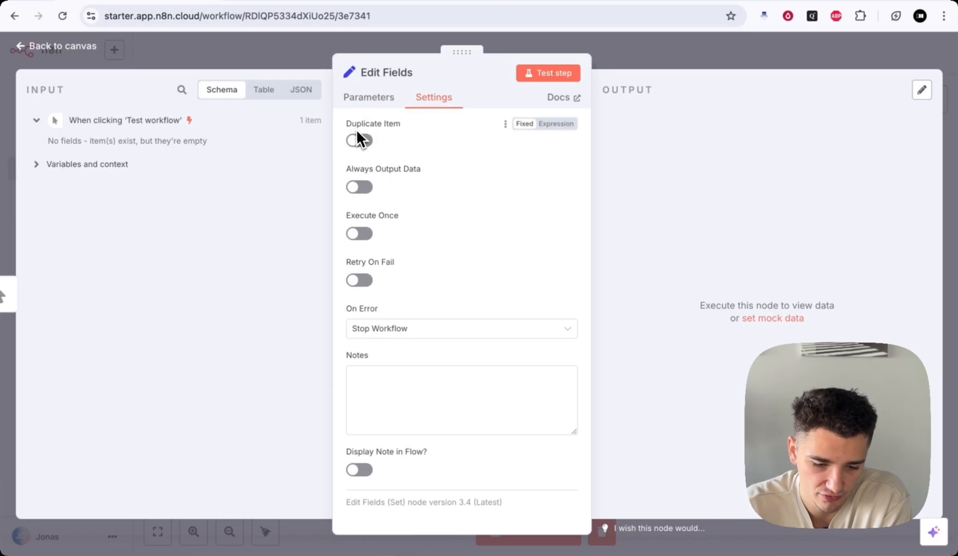
left_click_drag(350, 168, 391, 169)
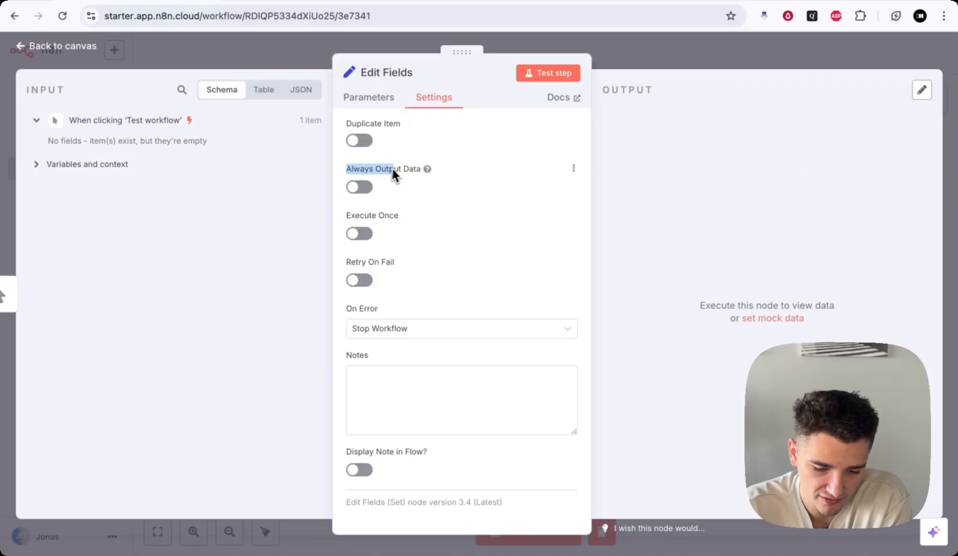
left_click_drag(348, 215, 394, 226)
left_click(385, 231)
left_click(357, 234)
left_click(356, 234)
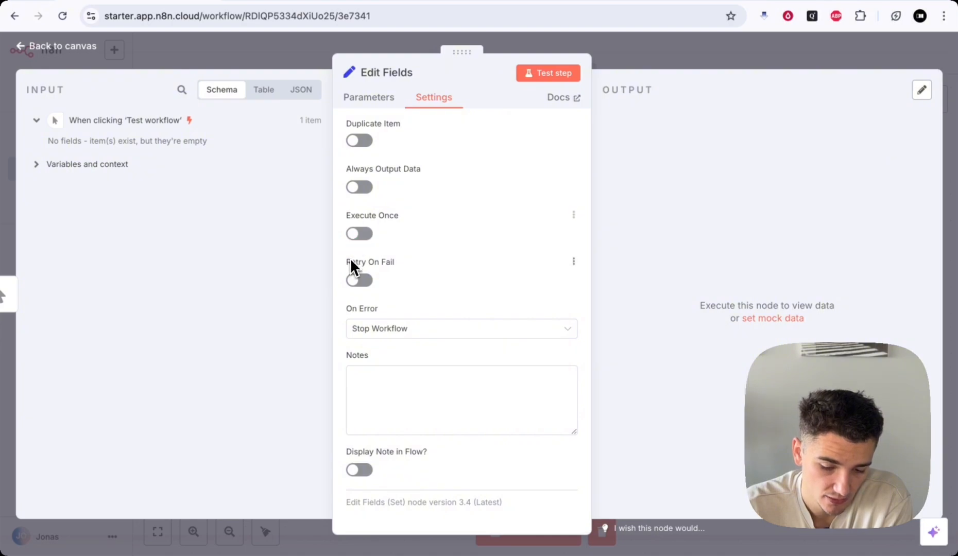
left_click(359, 280)
left_click(360, 282)
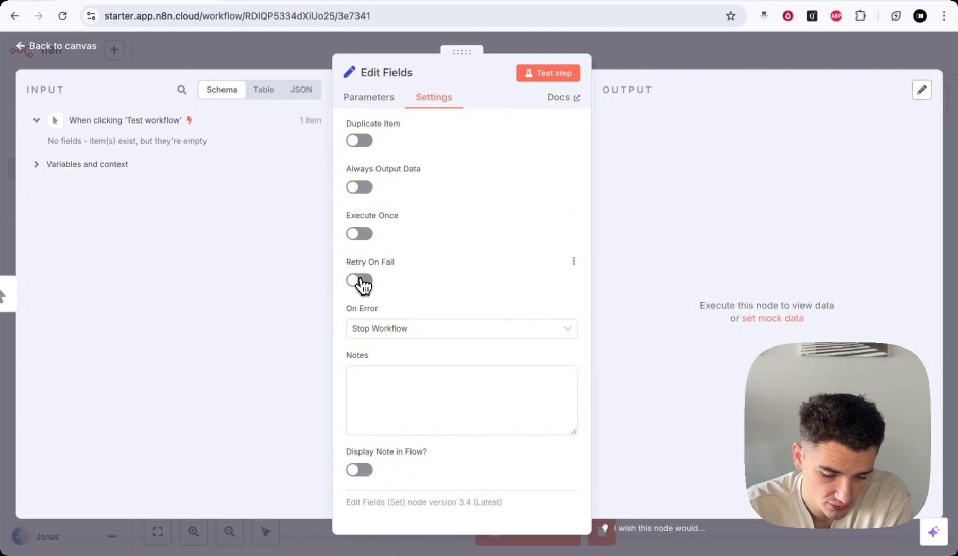
left_click(406, 324)
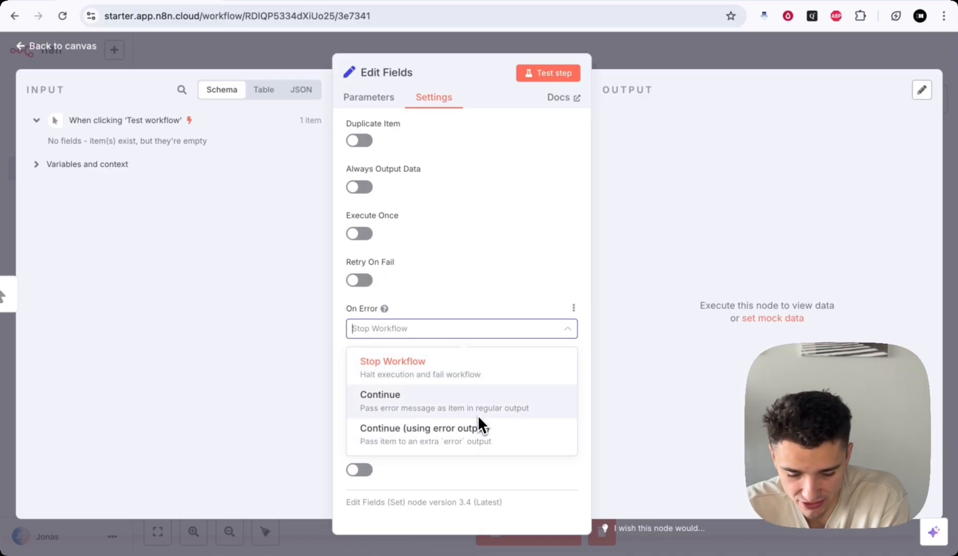
left_click(481, 380)
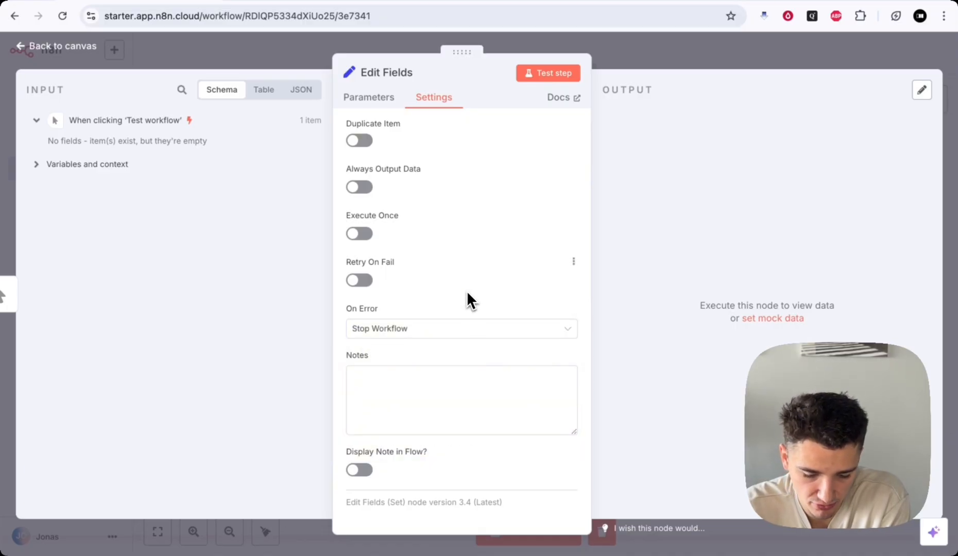
- Preview Retry On Fail's retry limits, switch it off again, and open the node's documentation link
left_click(382, 378)
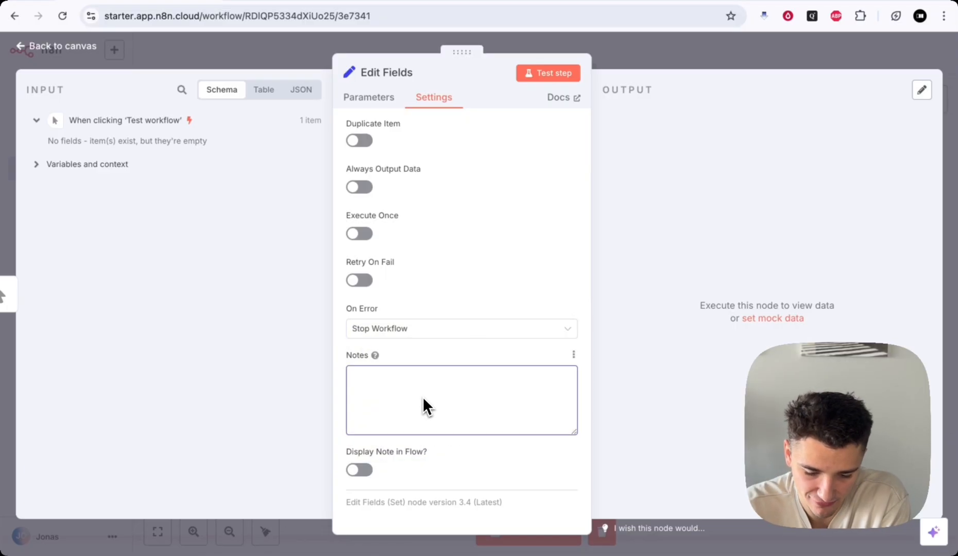
left_click(359, 280)
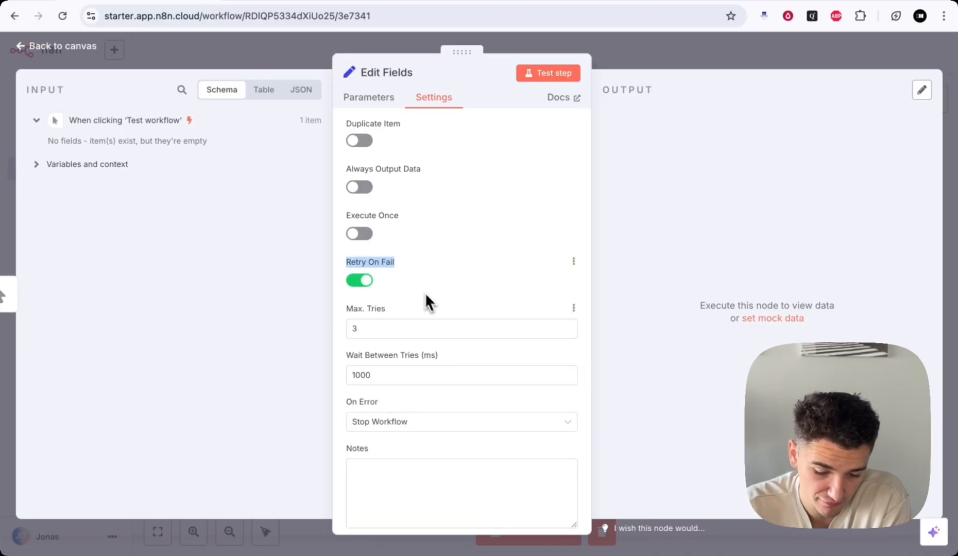
scroll(424, 292, "down", 2)
left_click_drag(347, 255, 381, 256)
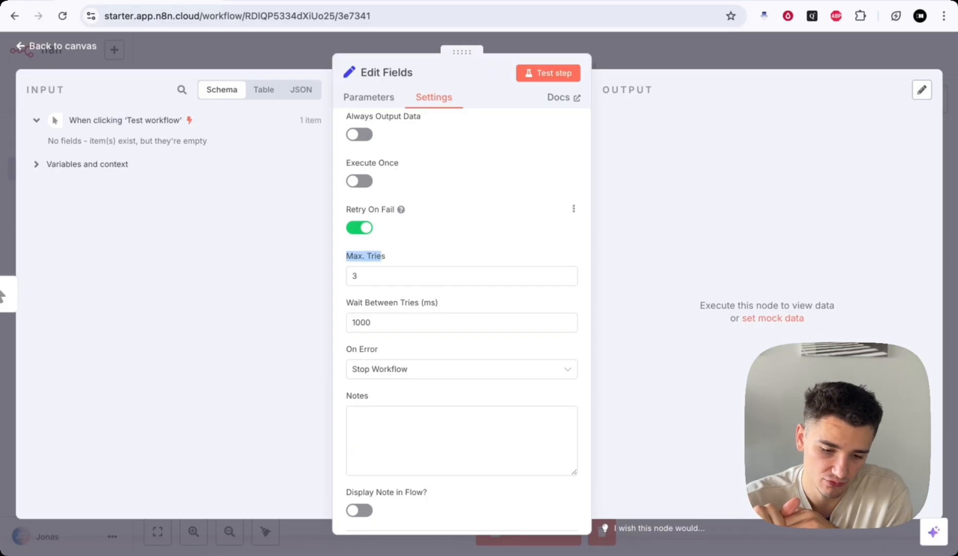
left_click(360, 228)
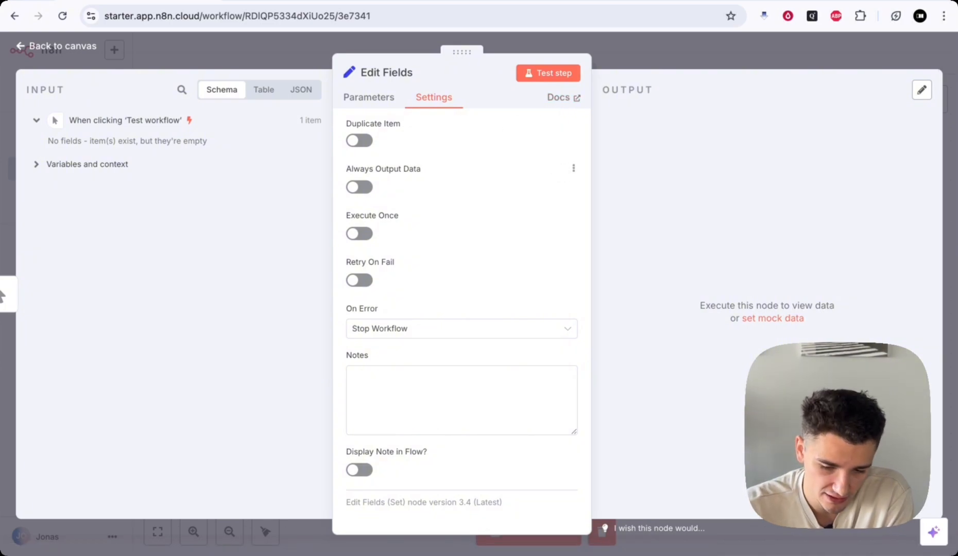
right_click(570, 102)
left_click(577, 105)
left_click(568, 109)
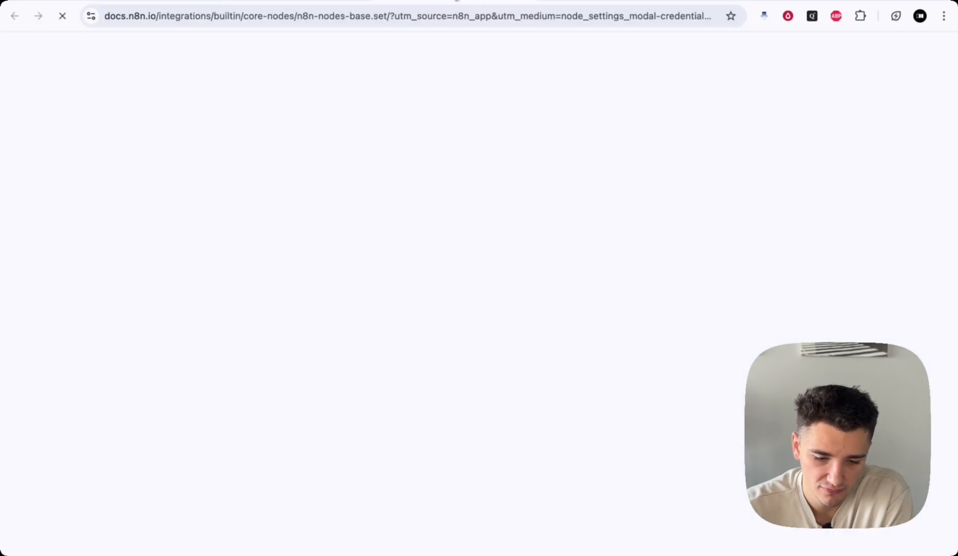
scroll(489, 288, "down", 2)
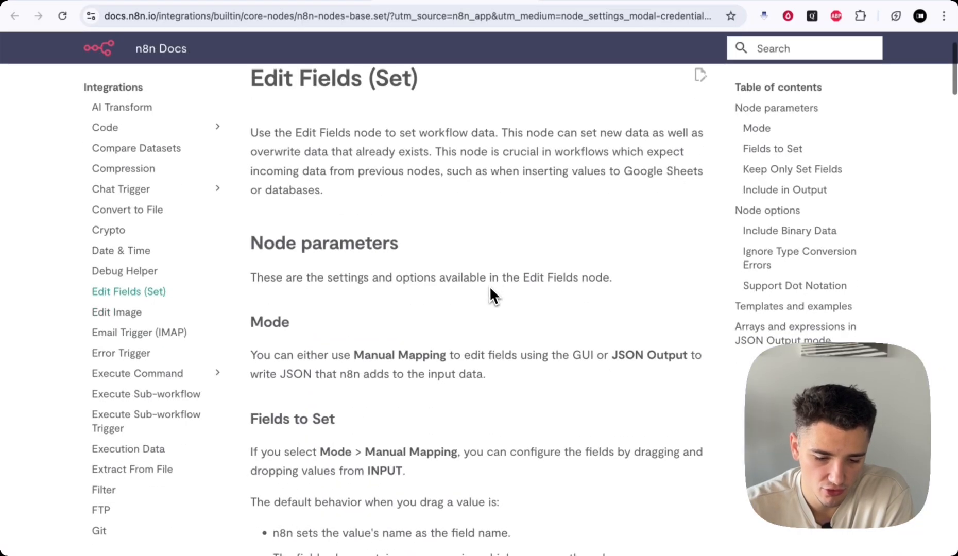
scroll(489, 293, "up", 2)
scroll(363, 231, "down", 1)
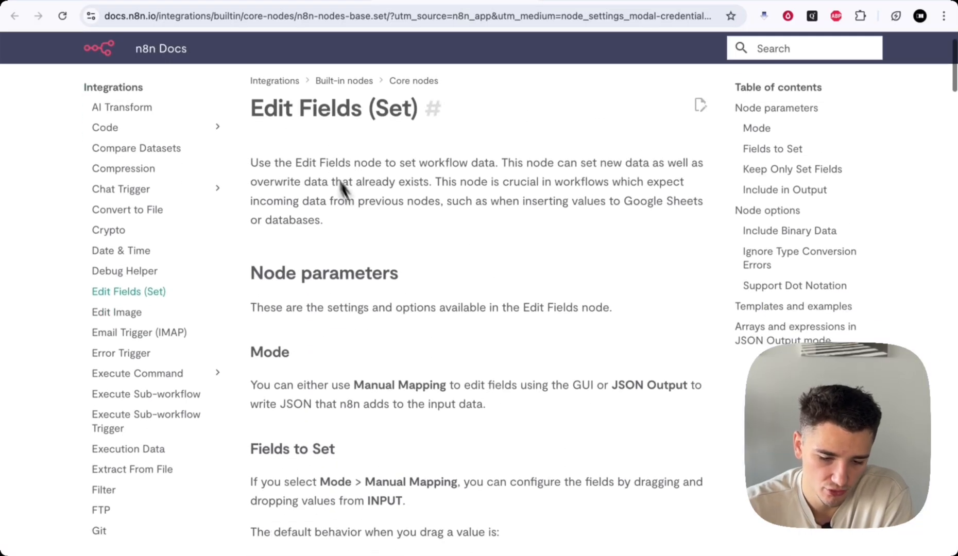
scroll(360, 227, "down", 2)
left_click_drag(264, 167, 458, 200)
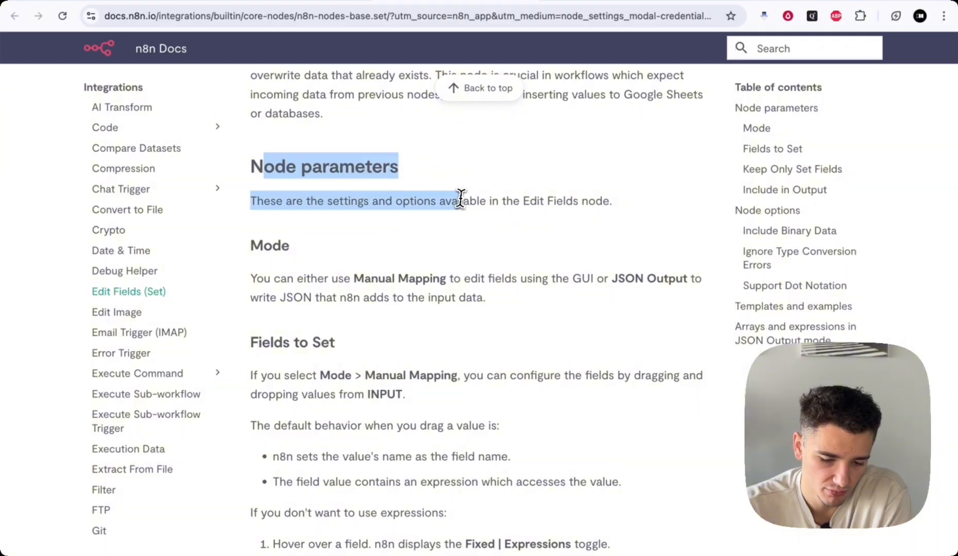
scroll(458, 199, "down", 1)
scroll(430, 229, "down", 10)
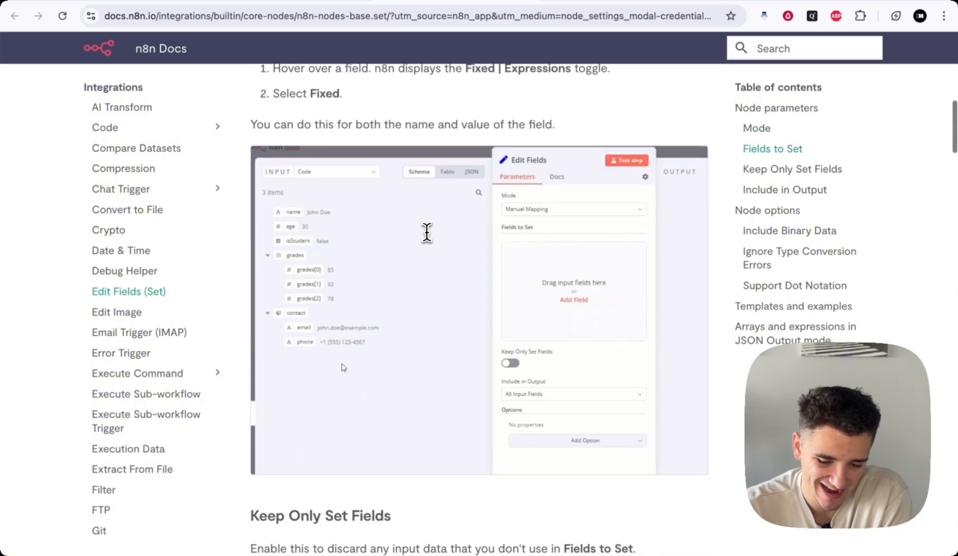
scroll(427, 232, "down", 2)
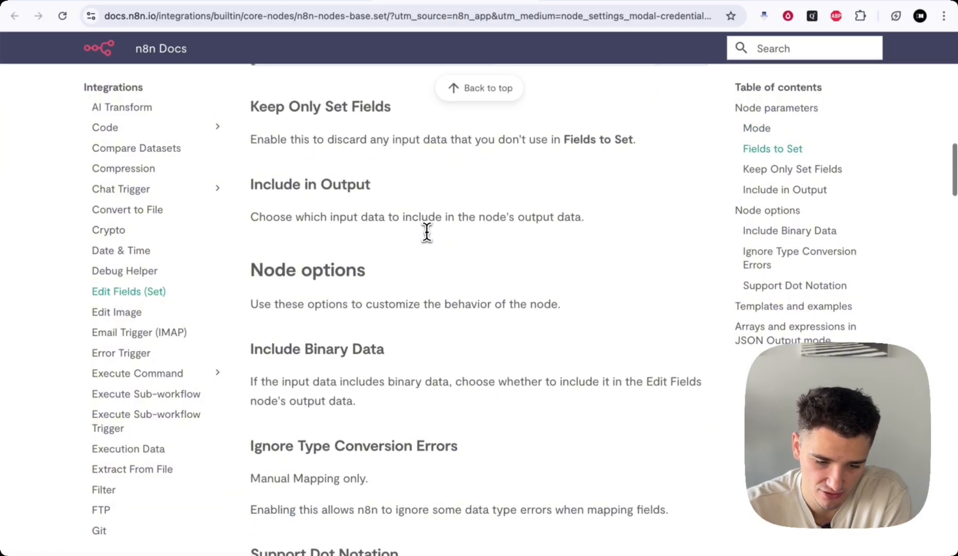
left_click(222, 2)
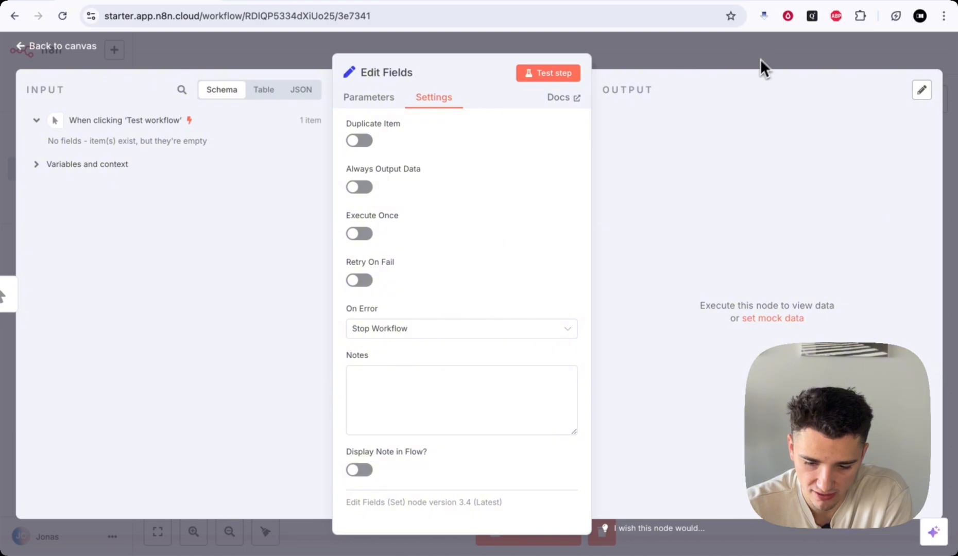
- Back on the canvas, rename the Edit Fields node to 'Name.Number.Email'
left_click(765, 45)
scroll(485, 395, "down", 1)
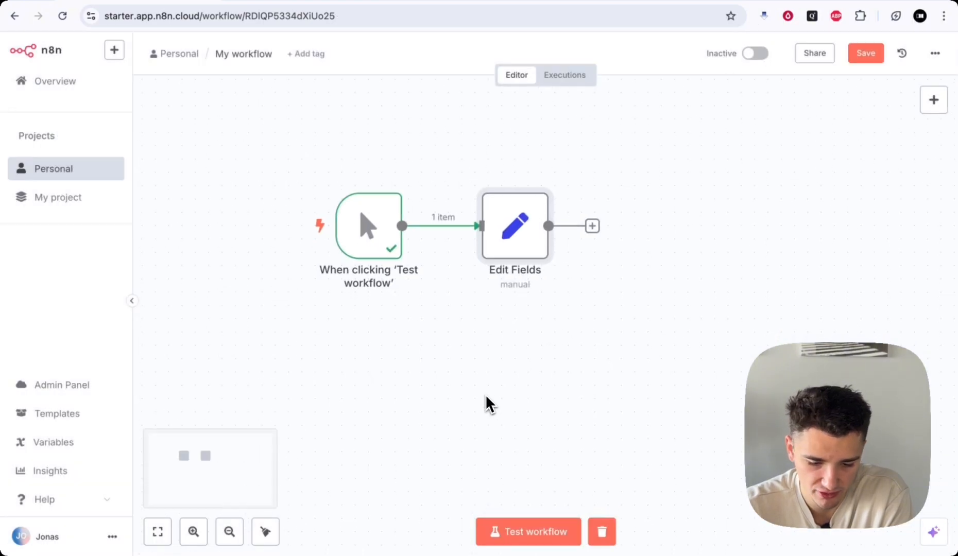
scroll(485, 394, "up", 1)
scroll(485, 395, "left", 1)
scroll(485, 393, "left", 2)
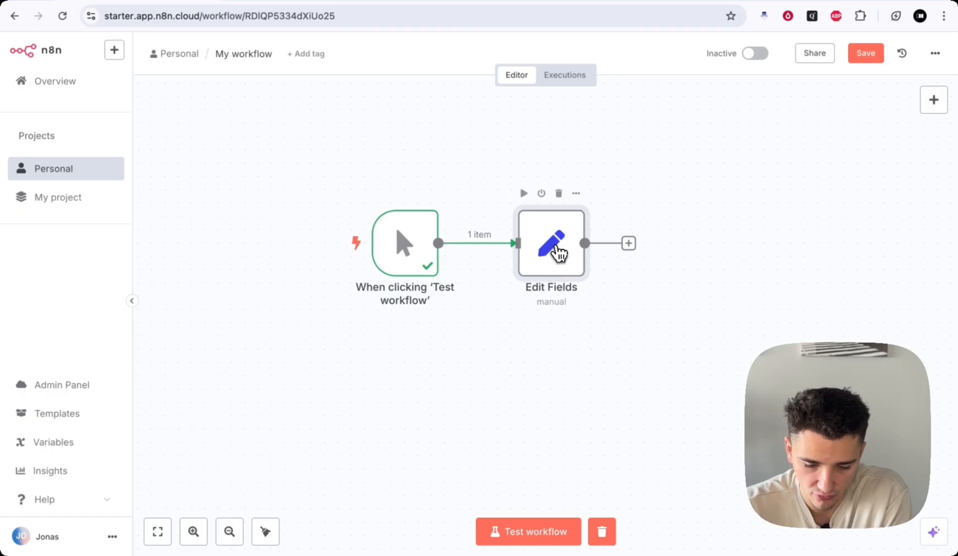
right_click(557, 252)
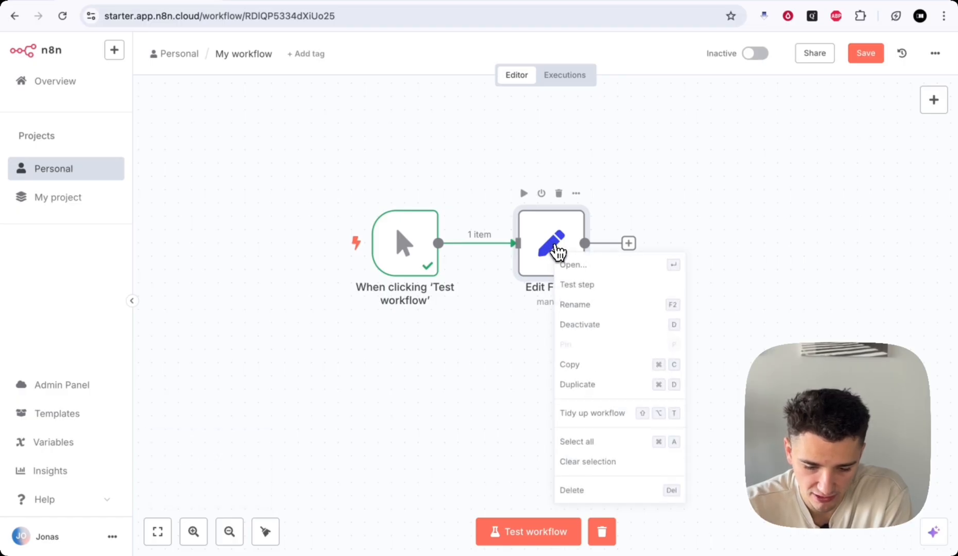
left_click(588, 305)
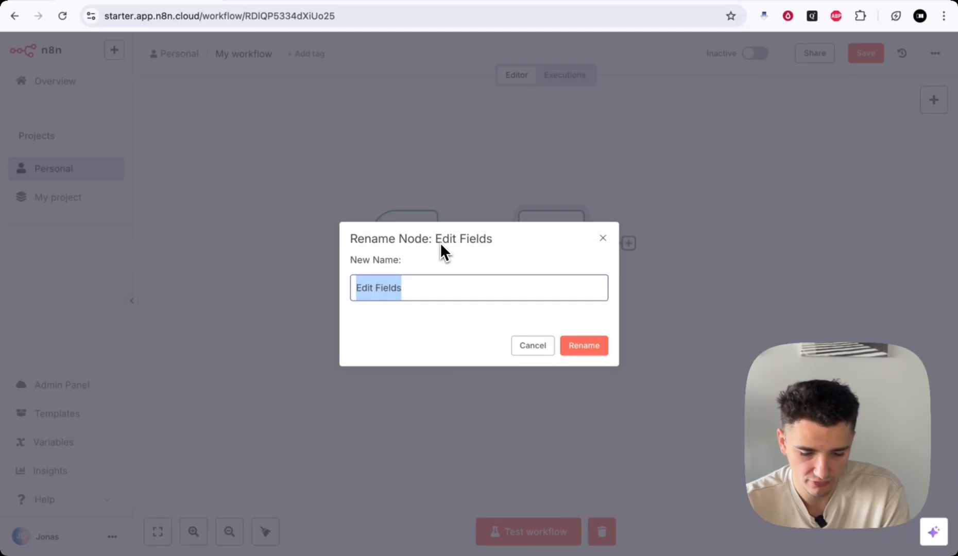
key("BackSpace")
type("Name.Number.Email")
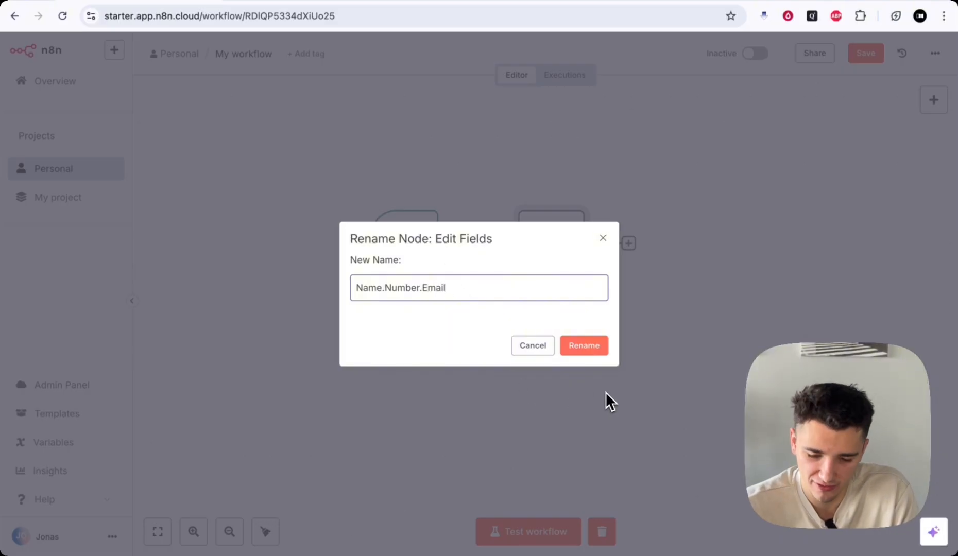
left_click(584, 349)
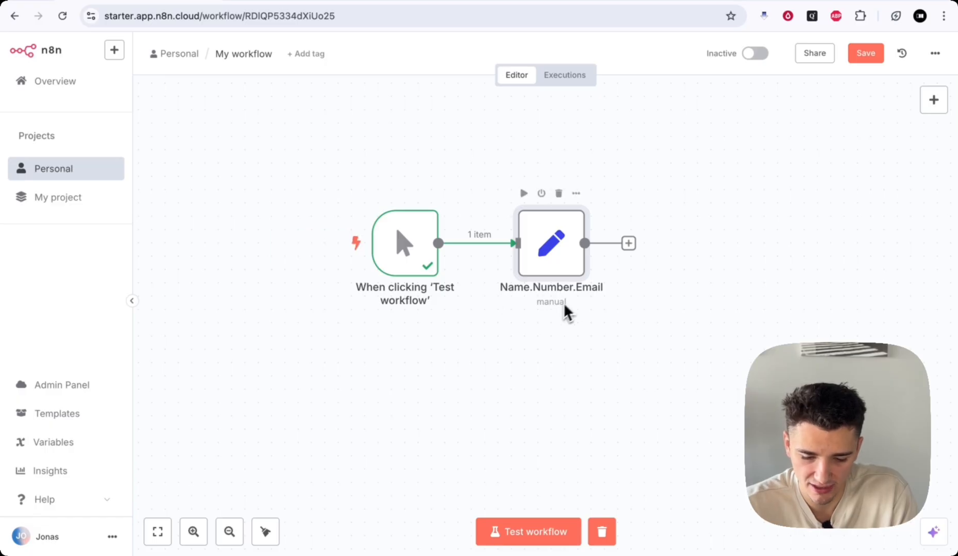
- Rename the manual trigger node to 'Click'
right_click(410, 250)
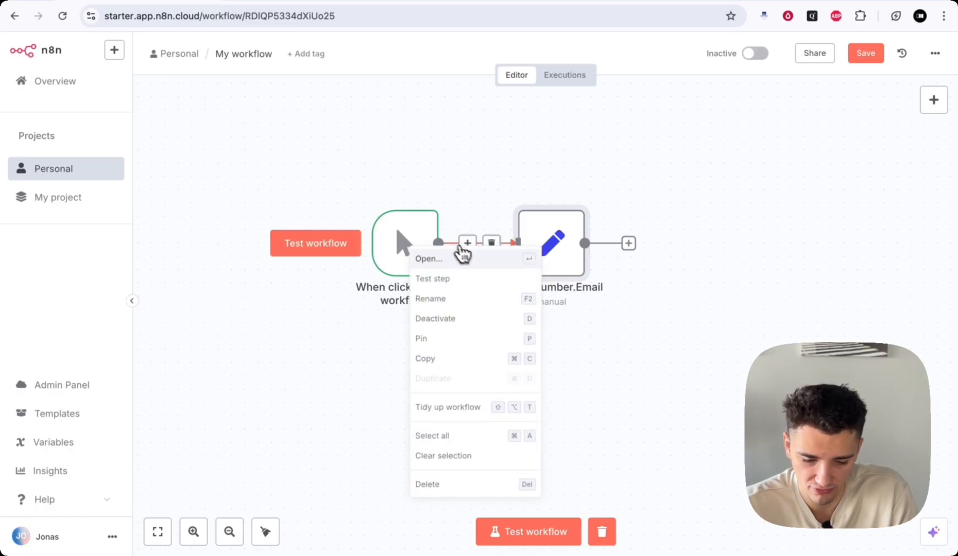
left_click(454, 300)
key("BackSpace")
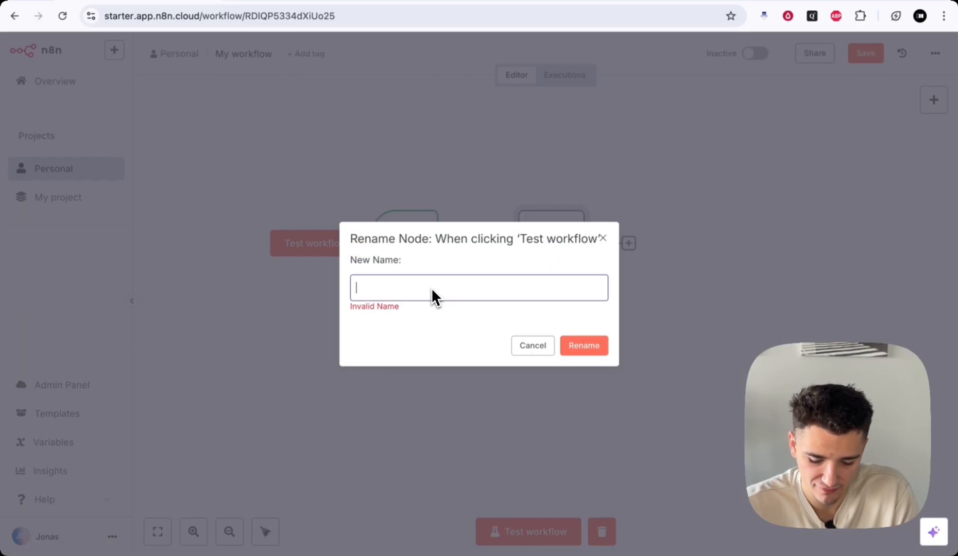
type("Click")
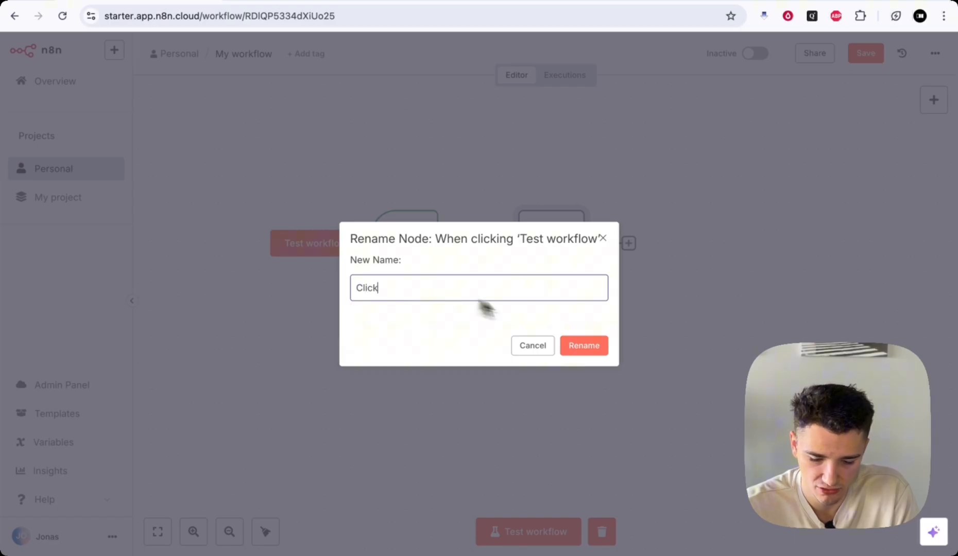
left_click(598, 347)
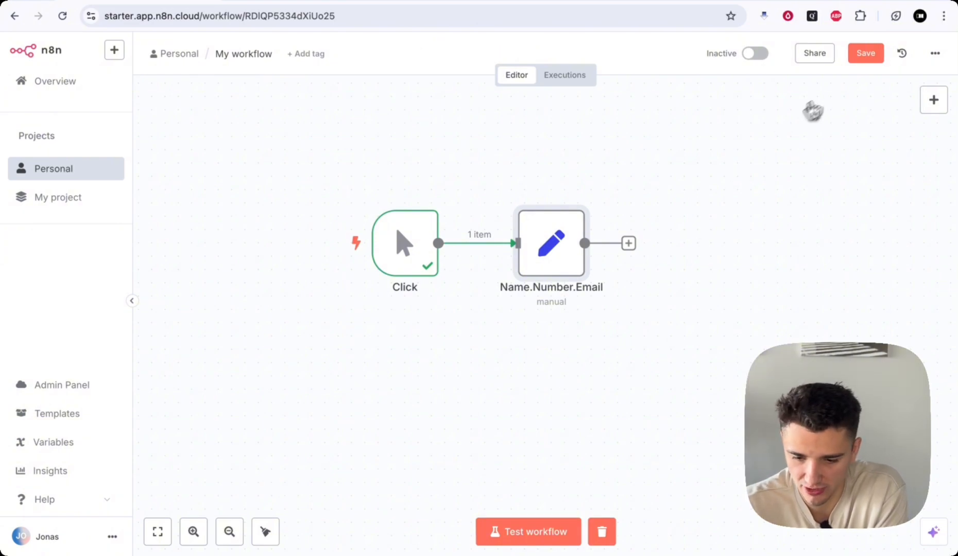
- Save the workflow and glance at the workflow options menu
left_click(867, 60)
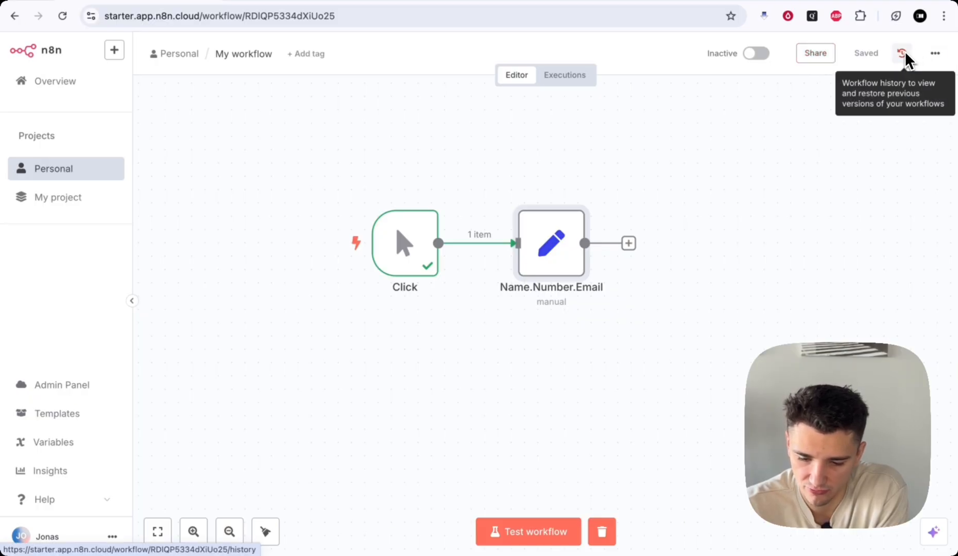
left_click(934, 54)
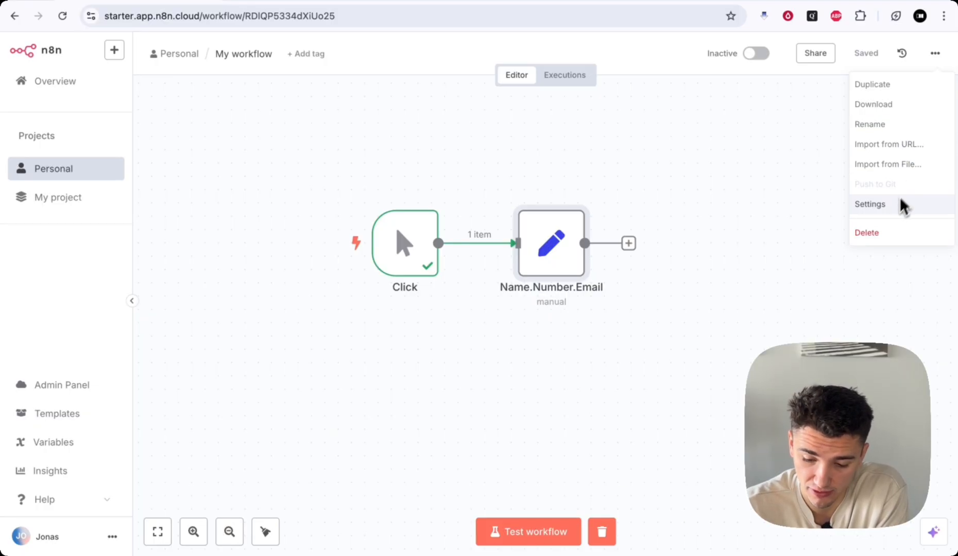
left_click(758, 171)
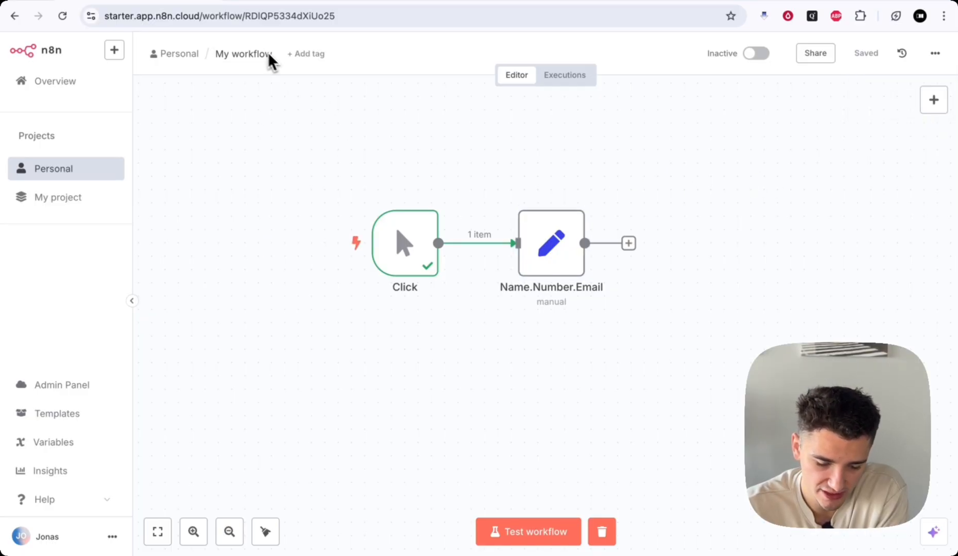
- Retitle the workflow from 'My workflow' to 'Set Fields'
left_click(233, 53)
key("BackSpace")
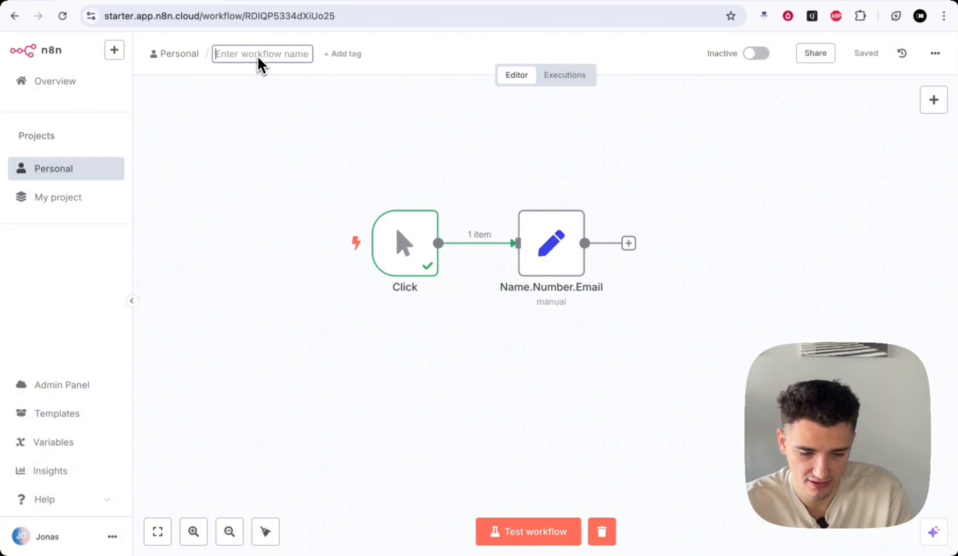
type("Set")
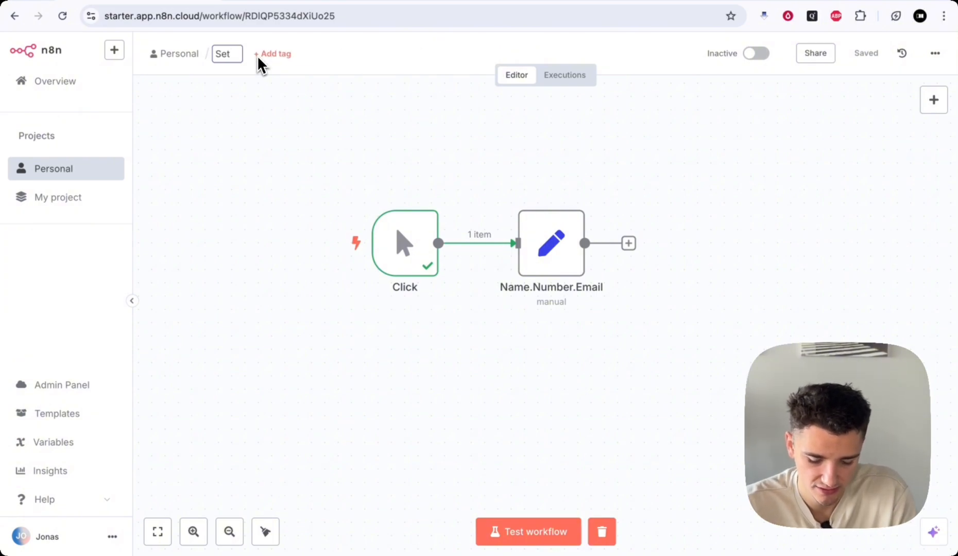
type(" Fields")
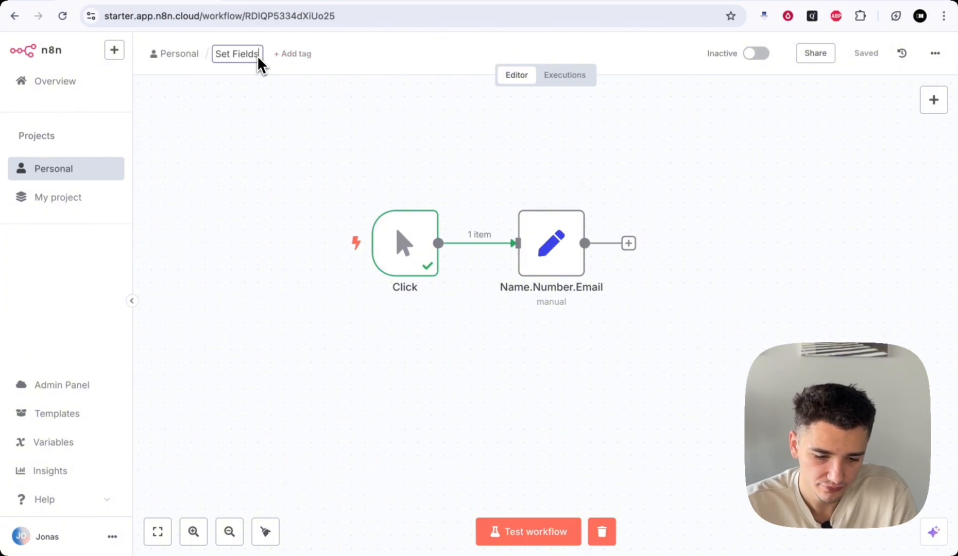
left_click(309, 80)
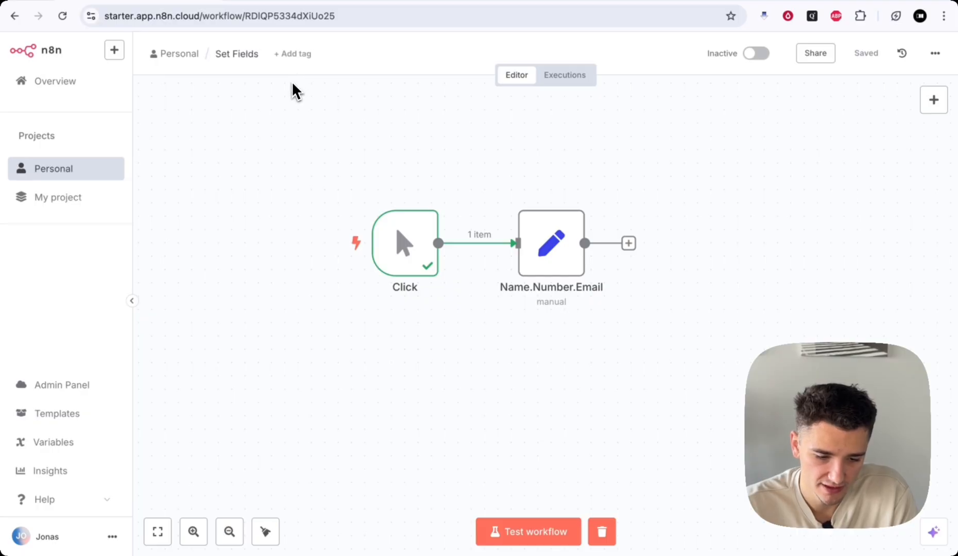
left_click(288, 59)
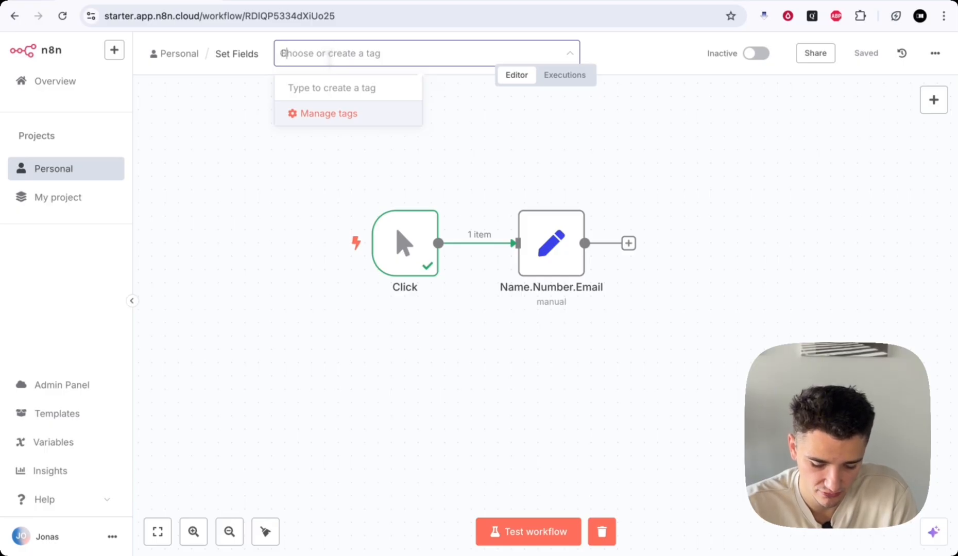
- Create and apply an 'Education' tag to the workflow
type("Education")
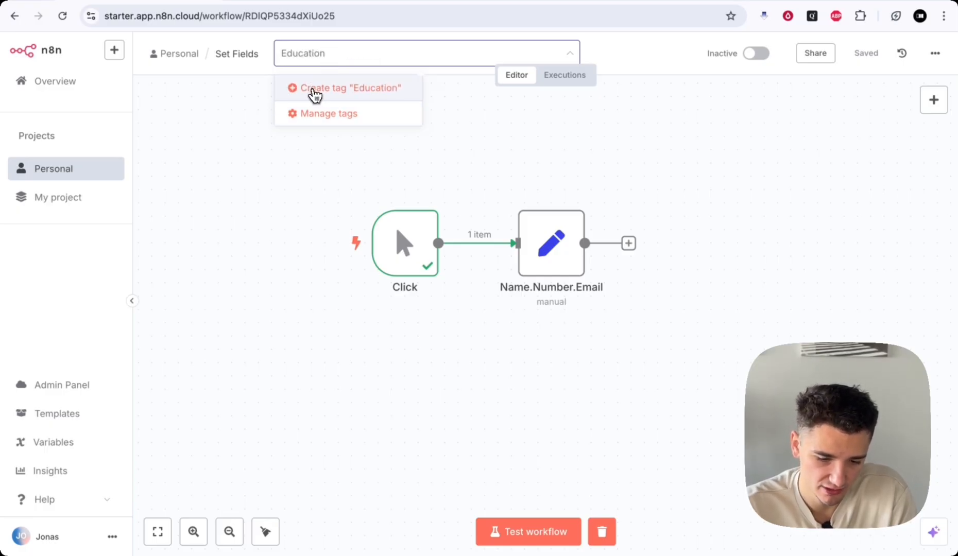
left_click(315, 88)
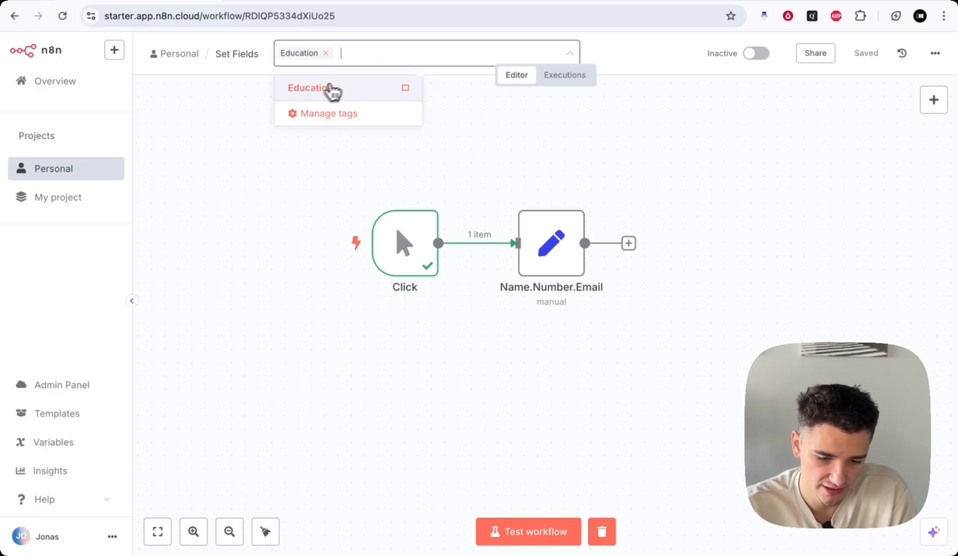
left_click(449, 111)
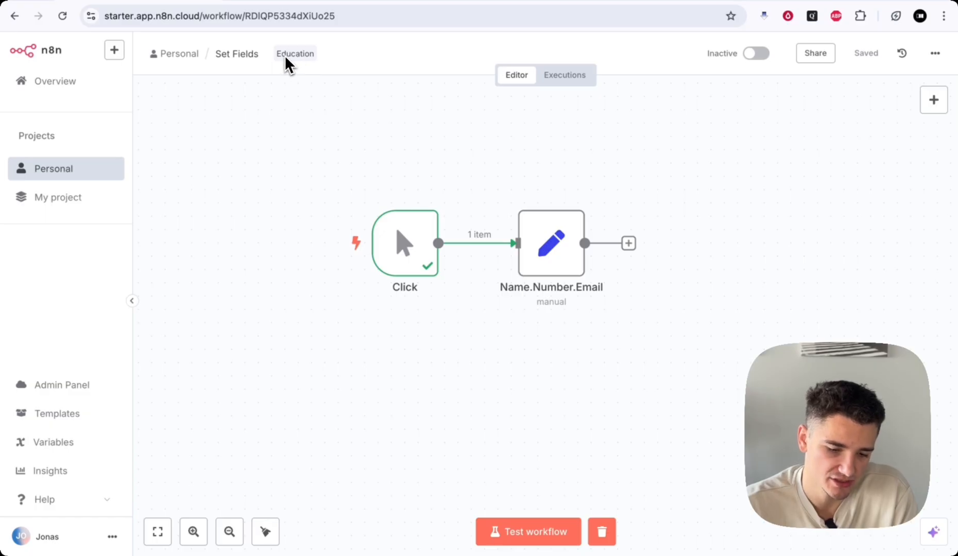
- Test-run the whole workflow so both nodes succeed, passing 1 item
scroll(351, 463, "left", 1)
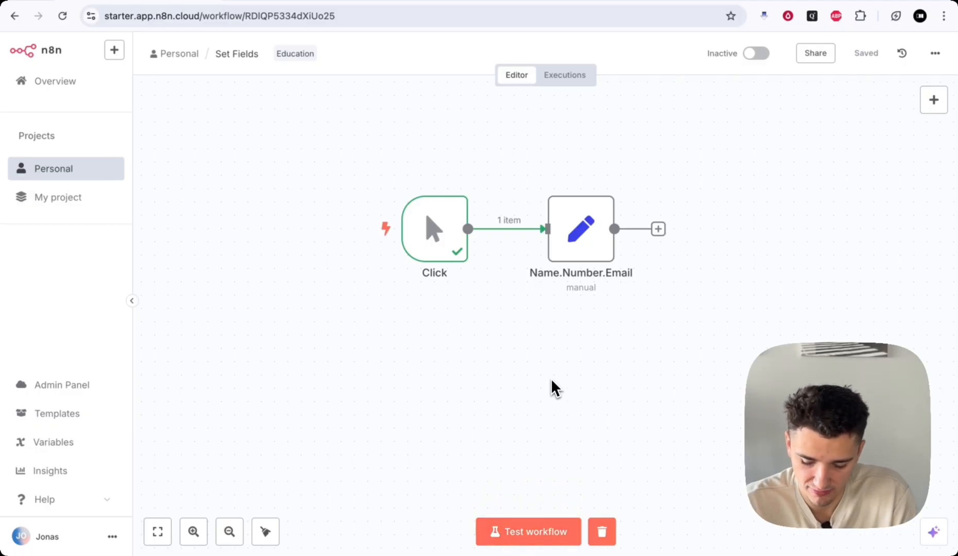
key("super+Return")
scroll(682, 323, "right", 3)
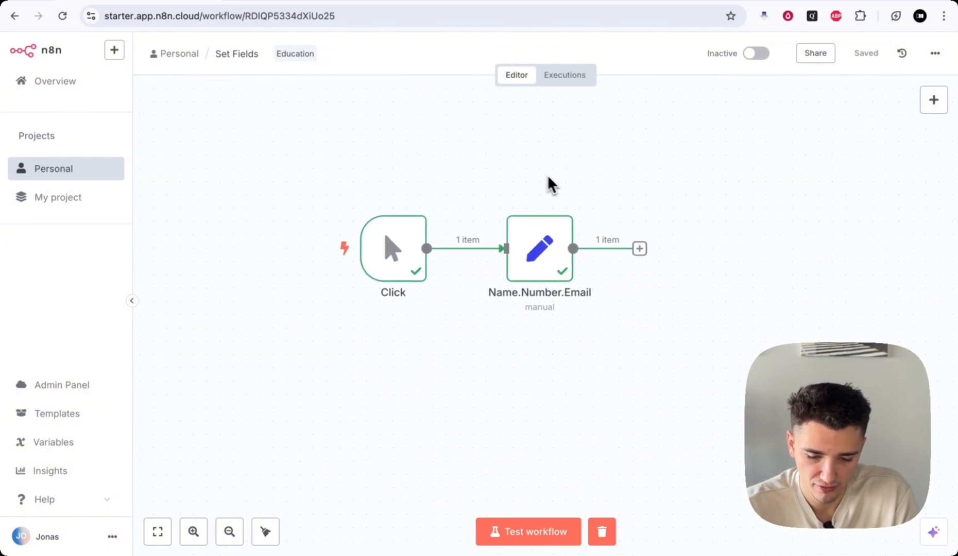
scroll(669, 263, "down", 2)
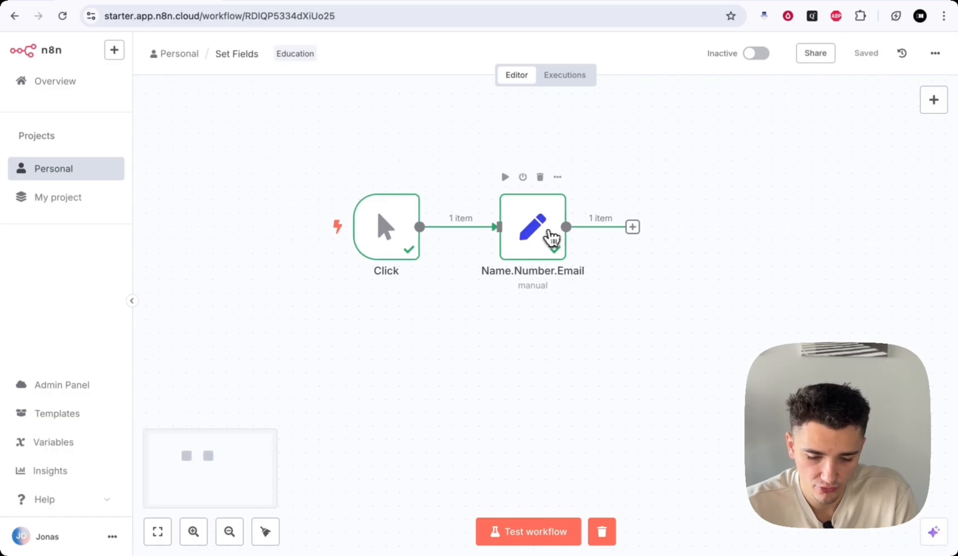
- Open Name.Number.Email and review its single JSON output item with name, number and email values
double_click(535, 231)
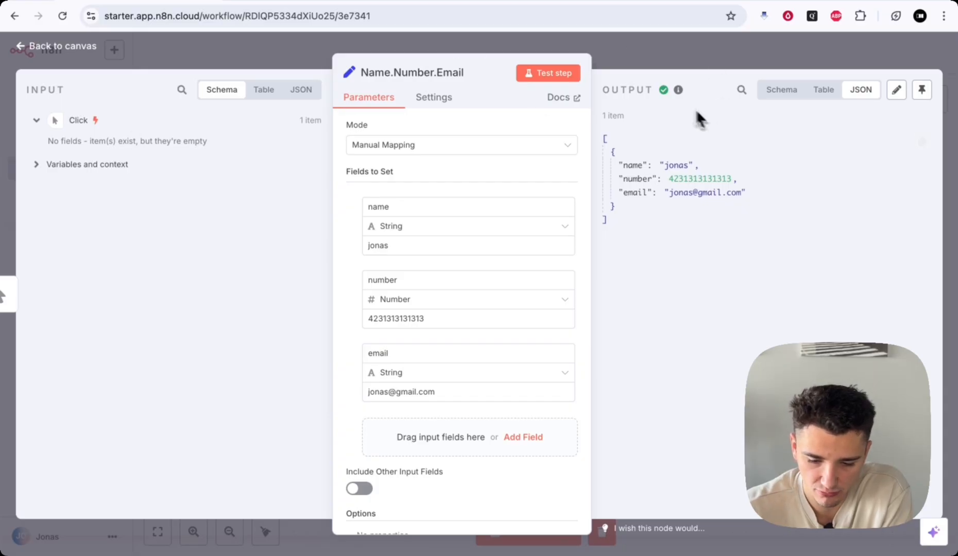
left_click_drag(470, 53, 333, 52)
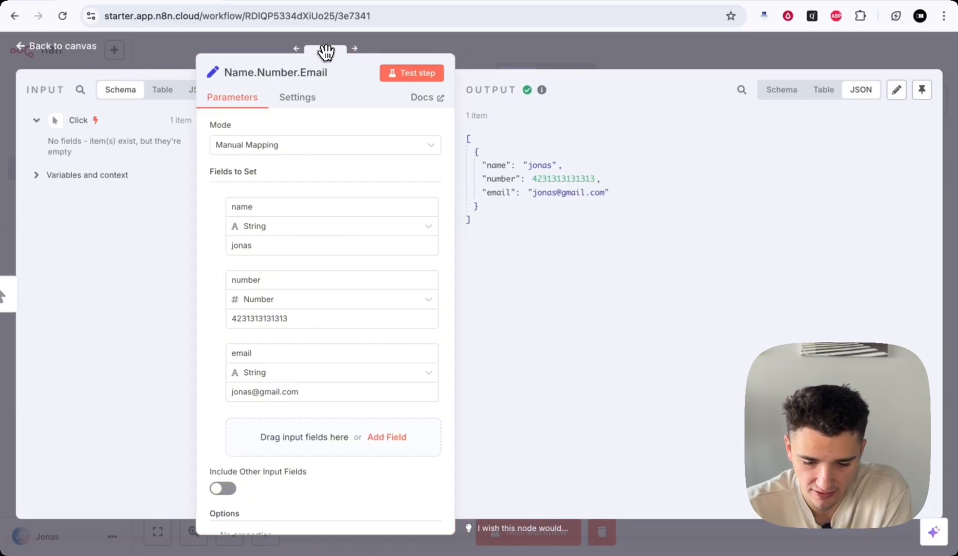
left_click_drag(464, 88, 544, 88)
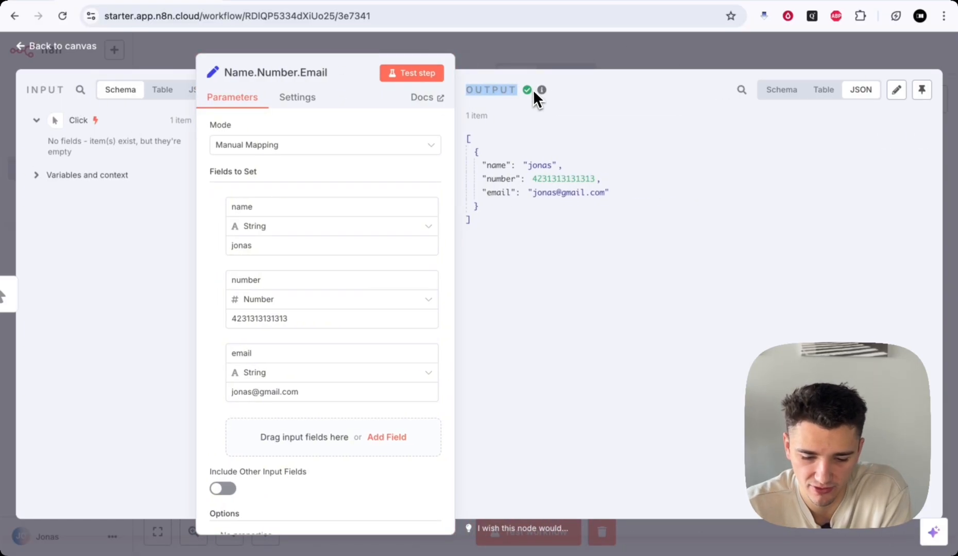
left_click(539, 90)
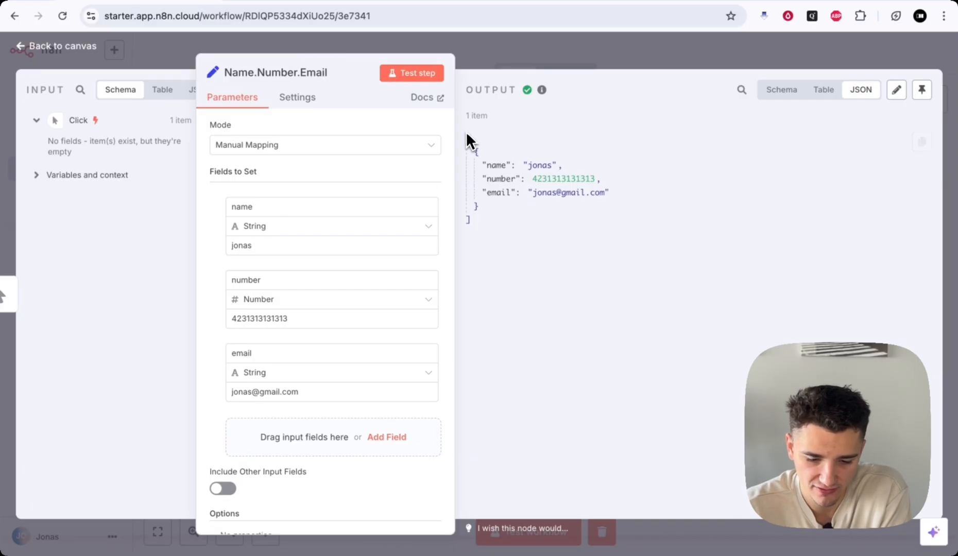
left_click_drag(466, 127, 539, 228)
left_click(539, 226)
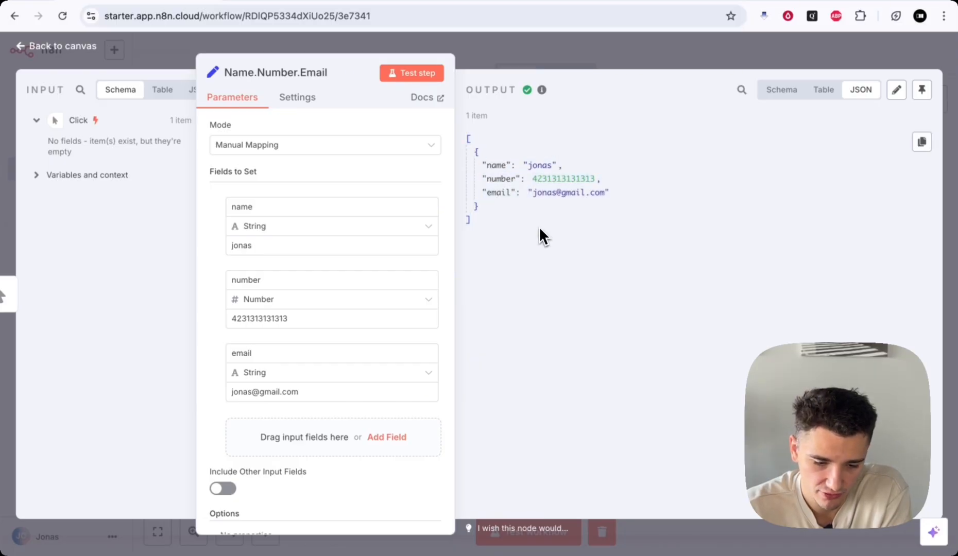
left_click_drag(315, 64, 455, 58)
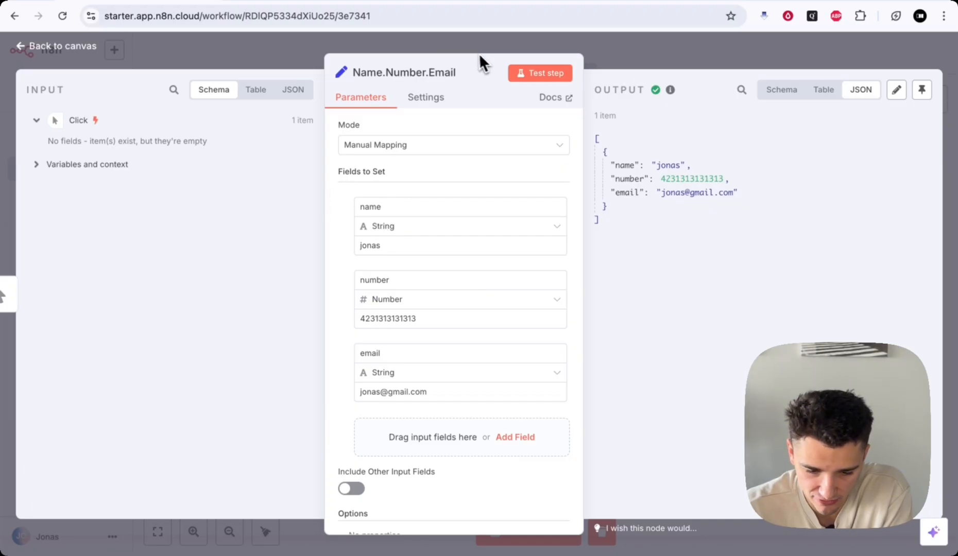
scroll(466, 321, "down", 1)
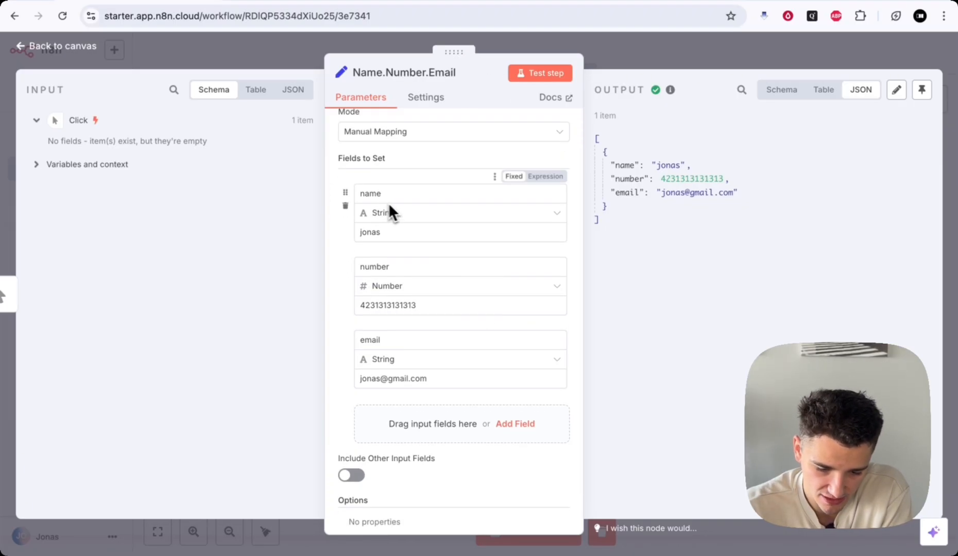
scroll(443, 345, "down", 1)
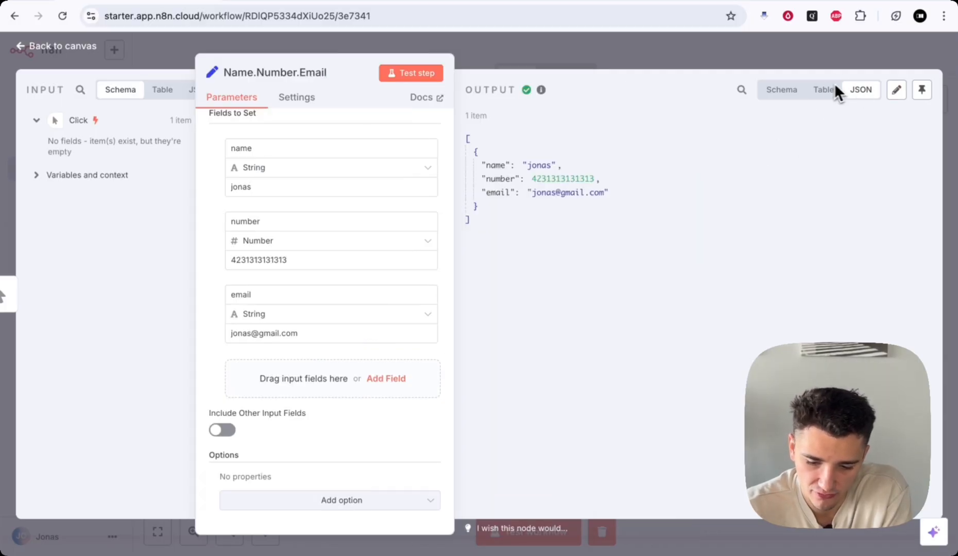
- Cycle the output view through Table and Schema to JSON, then return to the canvas
left_click(823, 90)
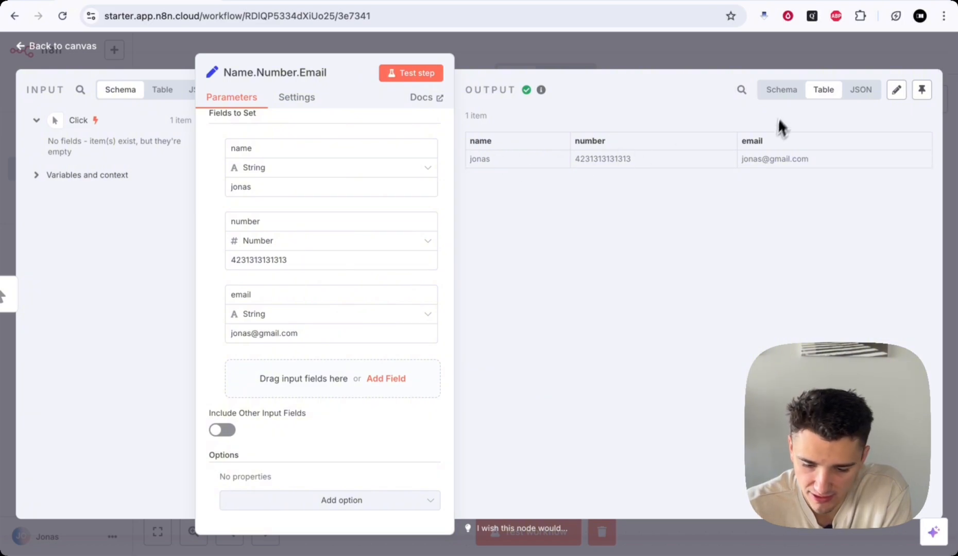
left_click(783, 92)
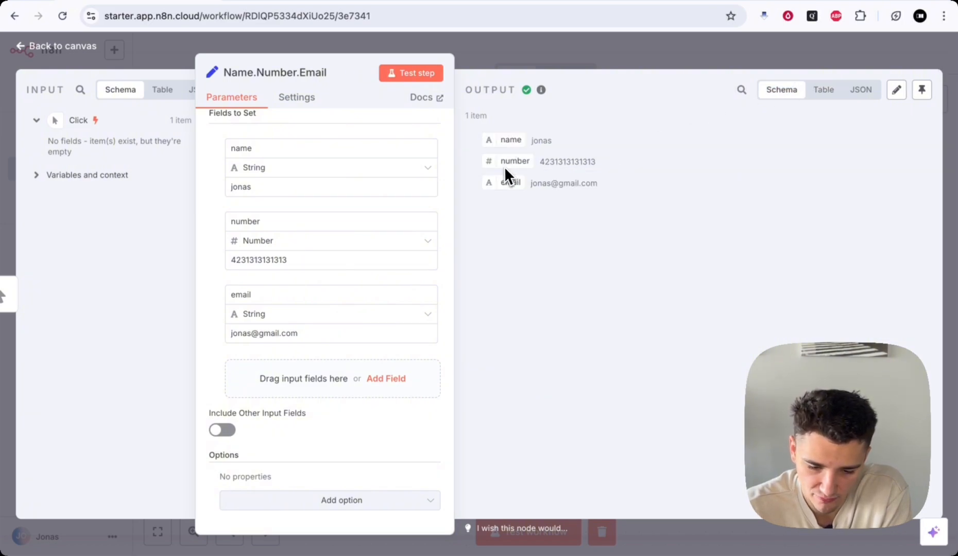
left_click(859, 90)
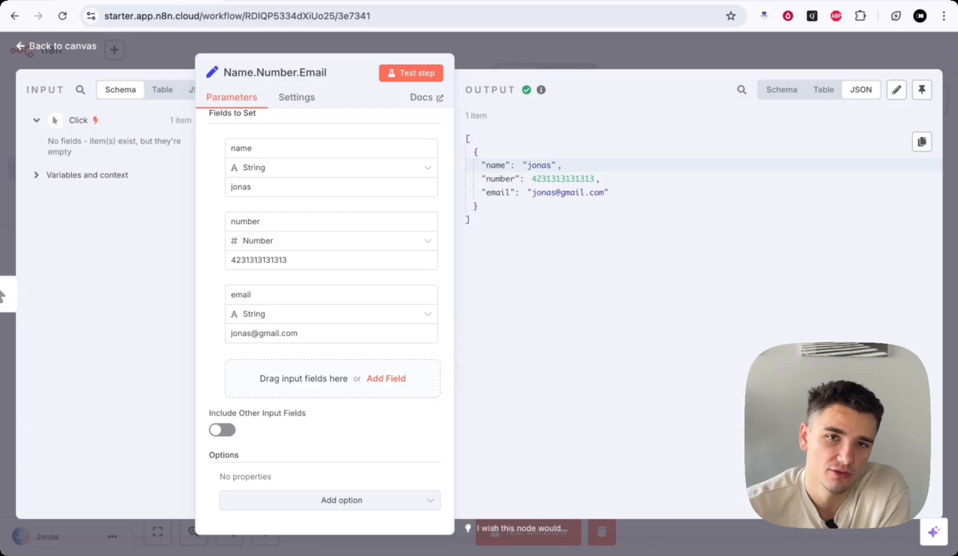
left_click(520, 46)
scroll(679, 185, "right", 3)
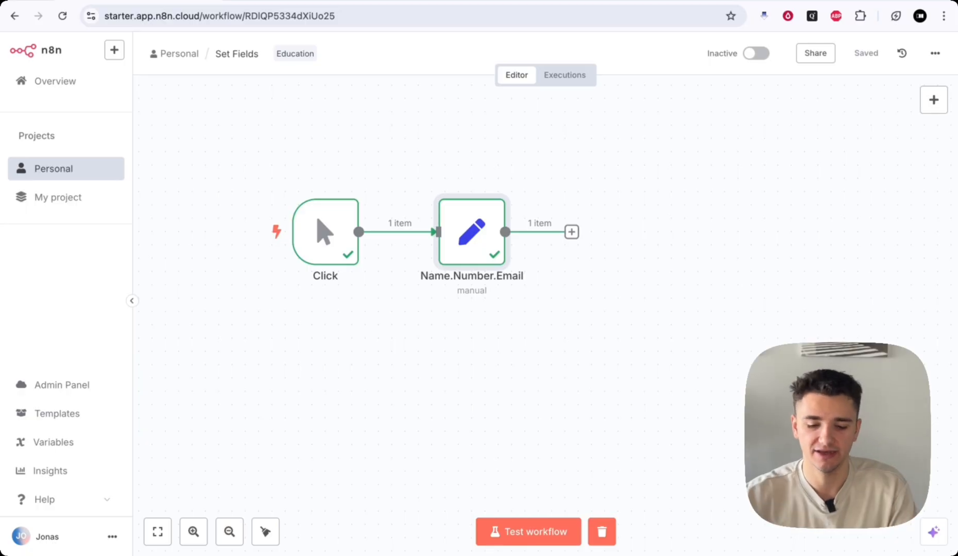
- Drag the Name.Number.Email node to the right, then back left on the canvas
scroll(602, 290, "right", 3)
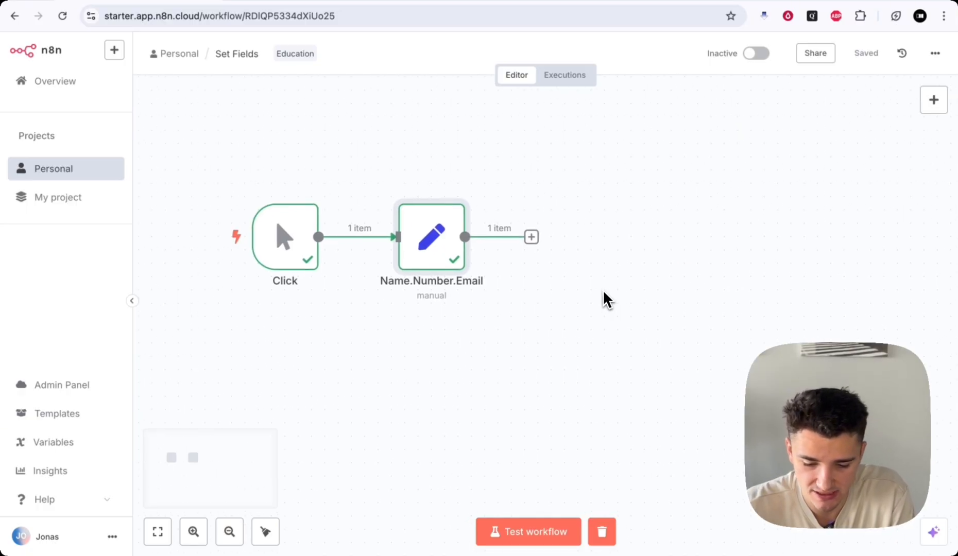
left_click_drag(414, 251, 447, 247)
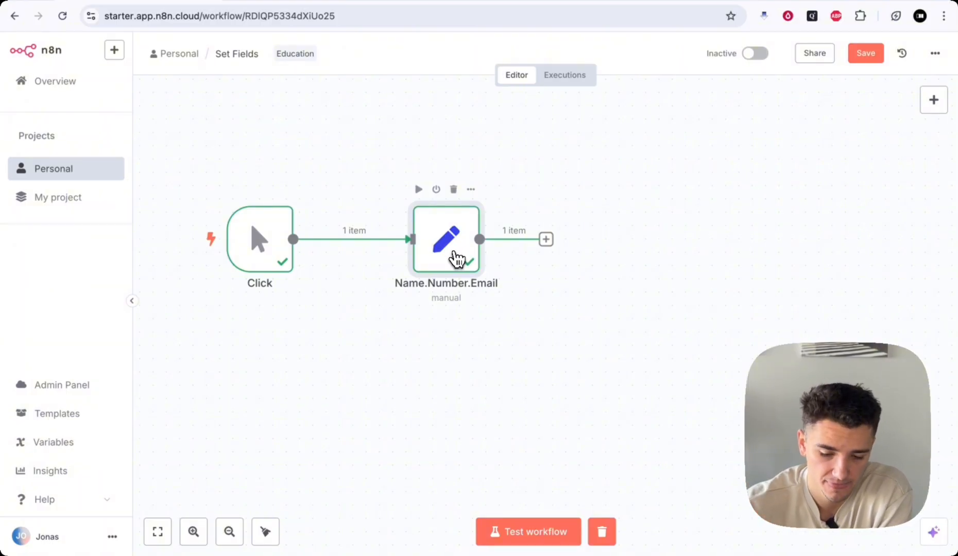
left_click_drag(450, 256, 410, 256)
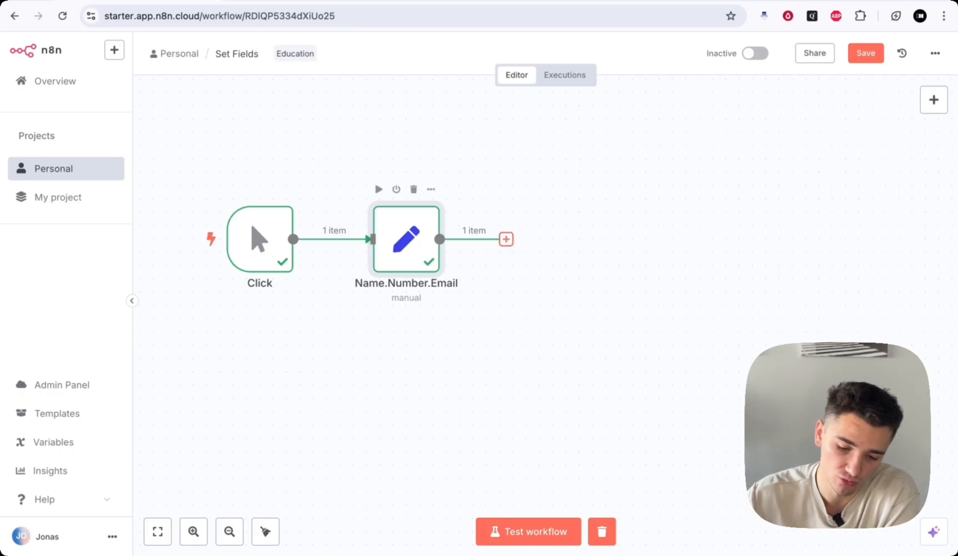
- Insert an If node from the Flow category after Name.Number.Email
left_click(506, 239)
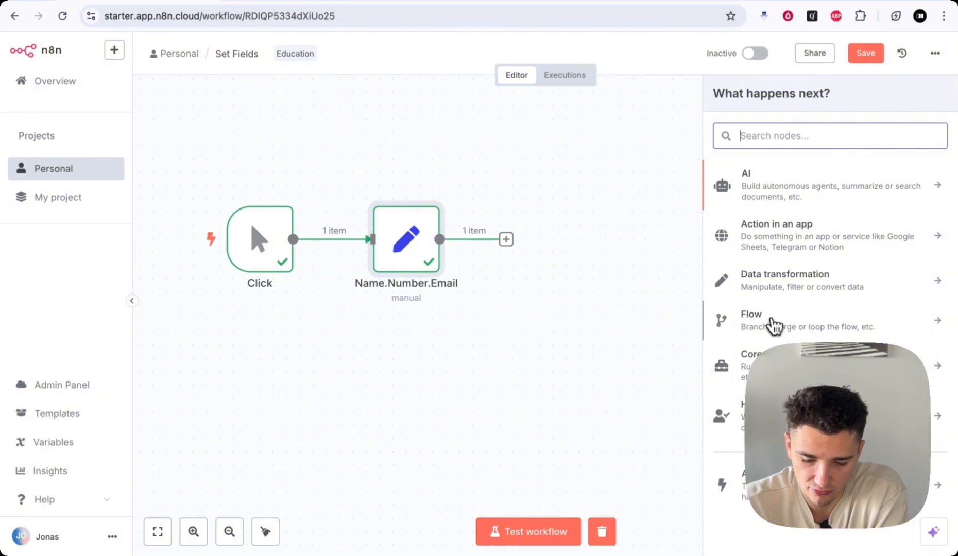
left_click(798, 320)
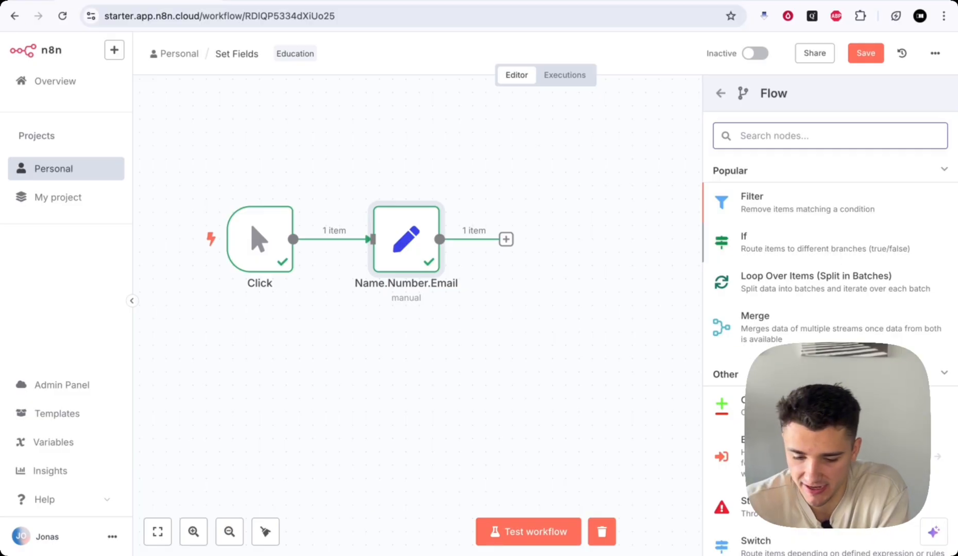
left_click(830, 253)
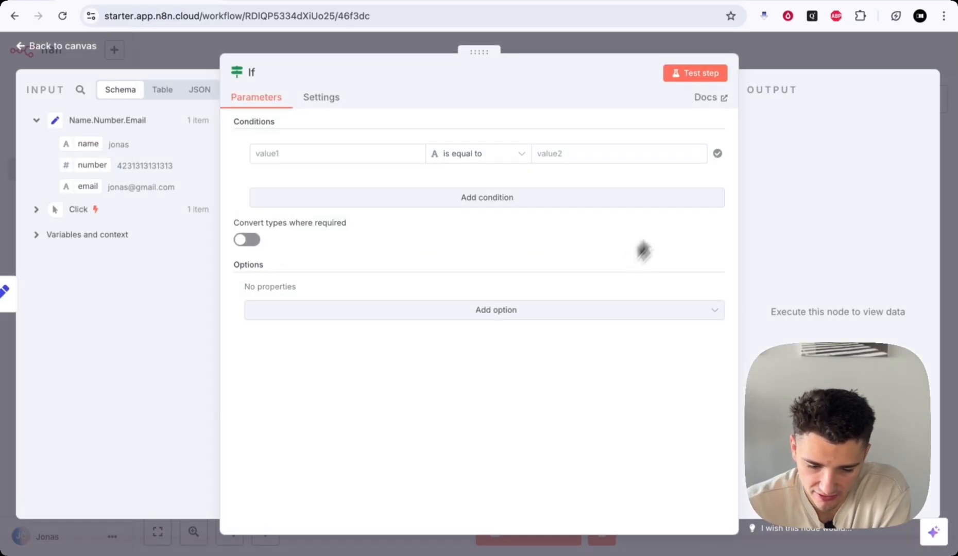
- Close the If node and zoom the canvas, trying a true-branch link without adding a node
left_click(759, 50)
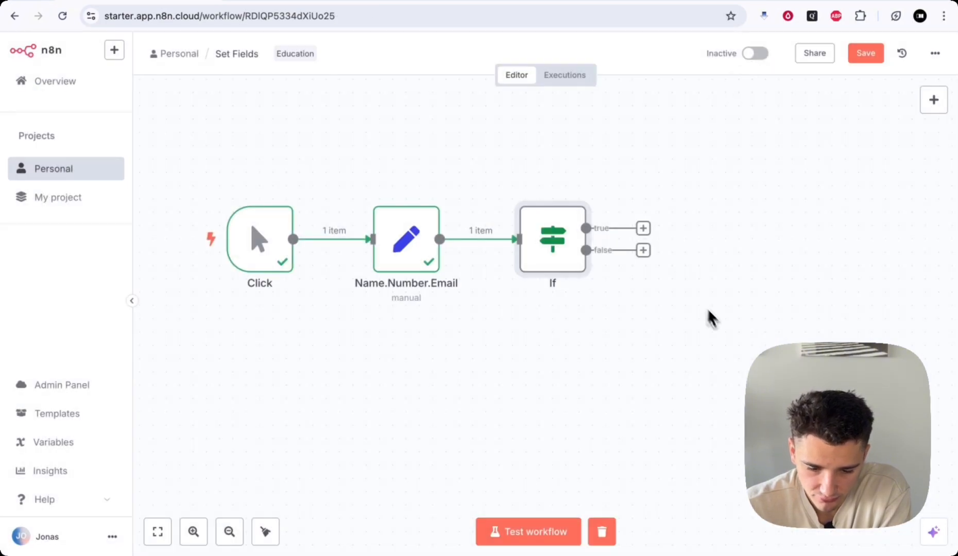
scroll(721, 324, "down", 2)
scroll(721, 324, "down", 5)
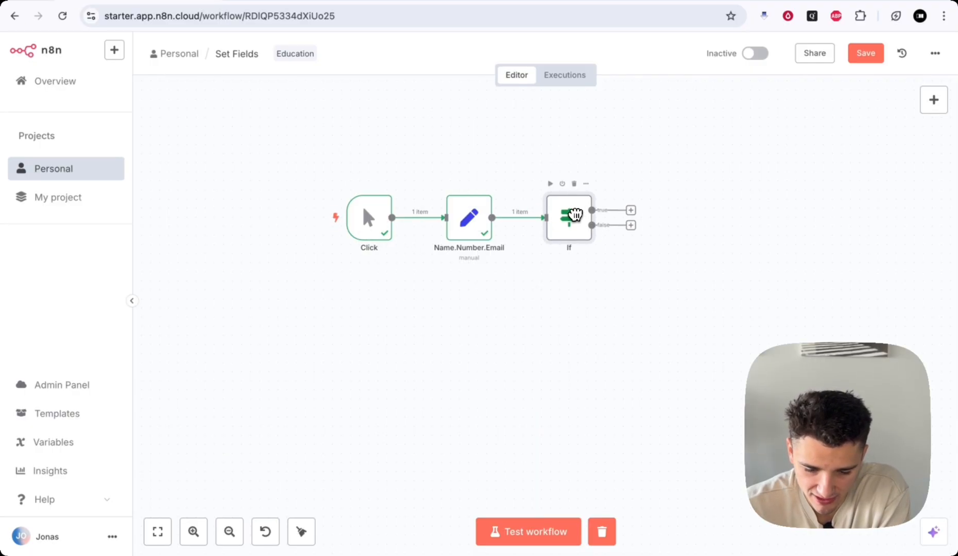
left_click_drag(631, 210, 653, 123)
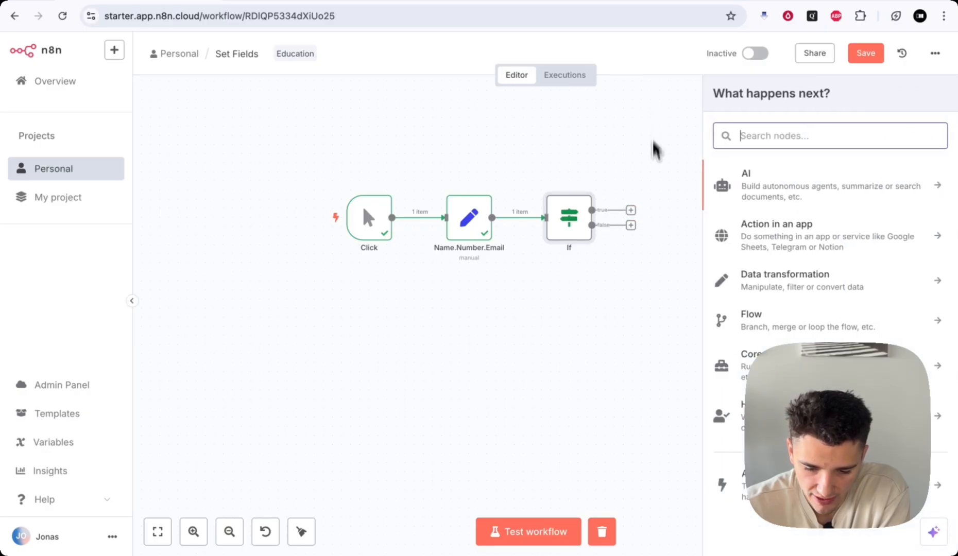
left_click(649, 239)
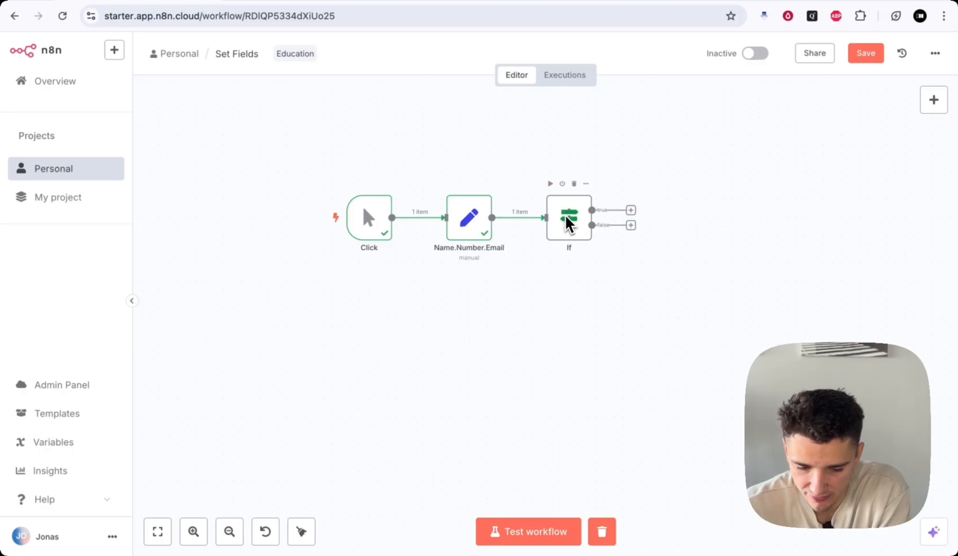
scroll(607, 264, "up", 1)
scroll(607, 261, "up", 3)
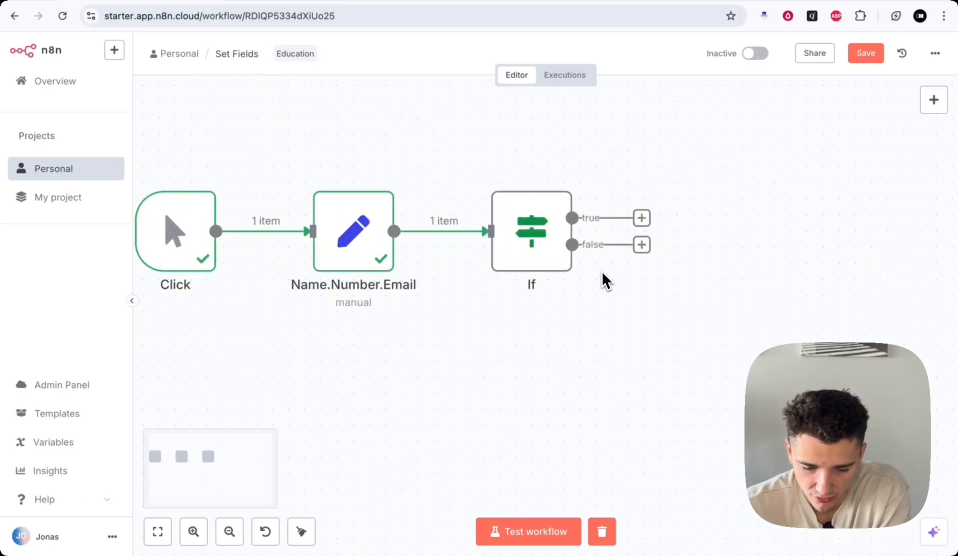
scroll(602, 274, "down", 1)
left_click(539, 228)
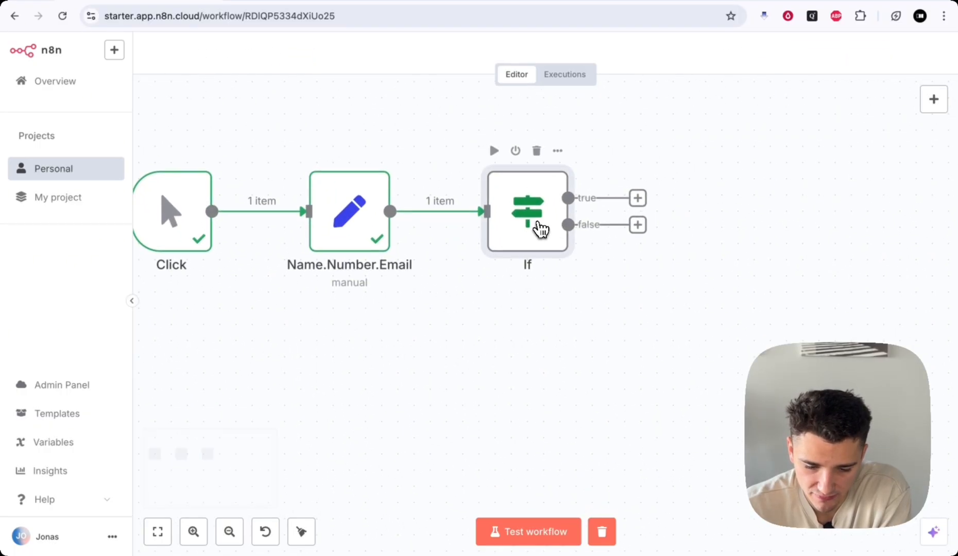
double_click(540, 228)
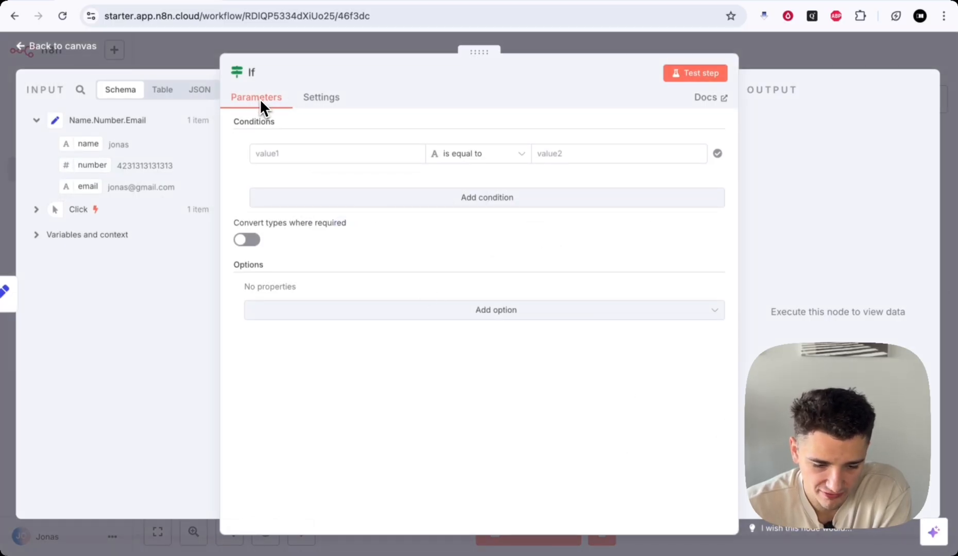
left_click(273, 125)
left_click_drag(475, 51, 495, 51)
left_click(284, 155)
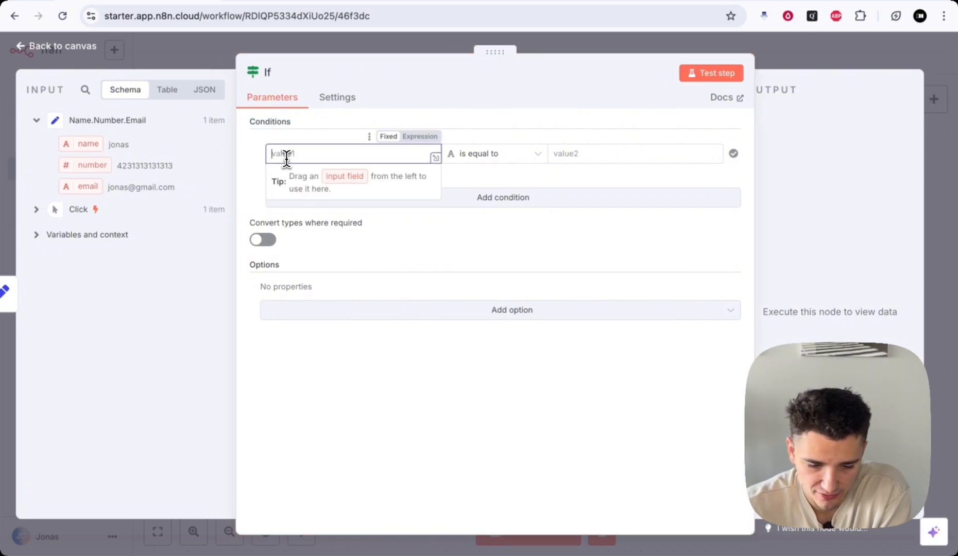
left_click(508, 160)
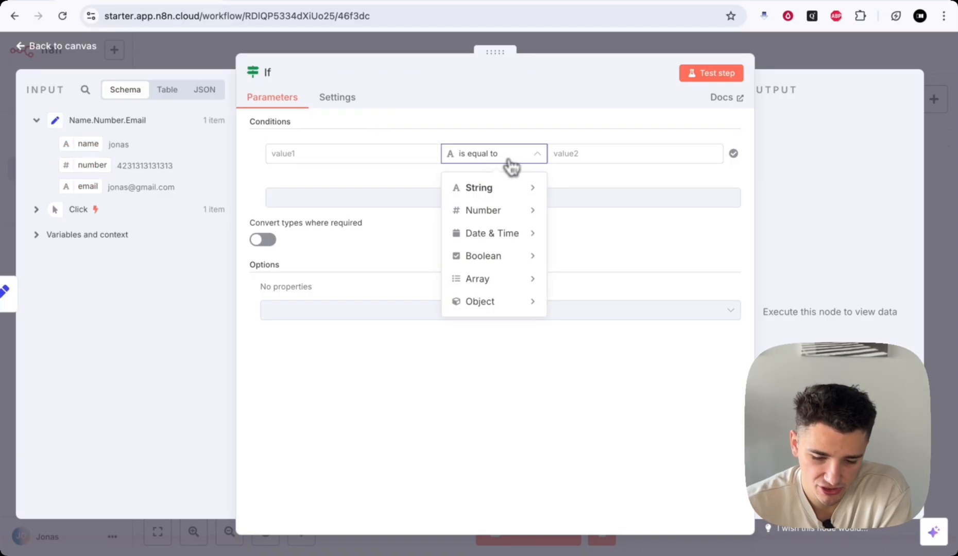
mouse_move(510, 185)
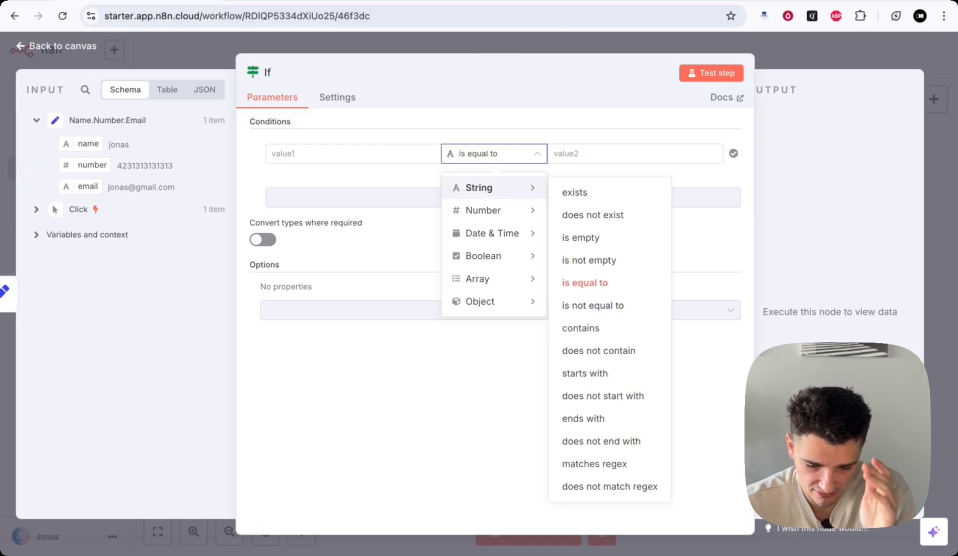
mouse_move(510, 208)
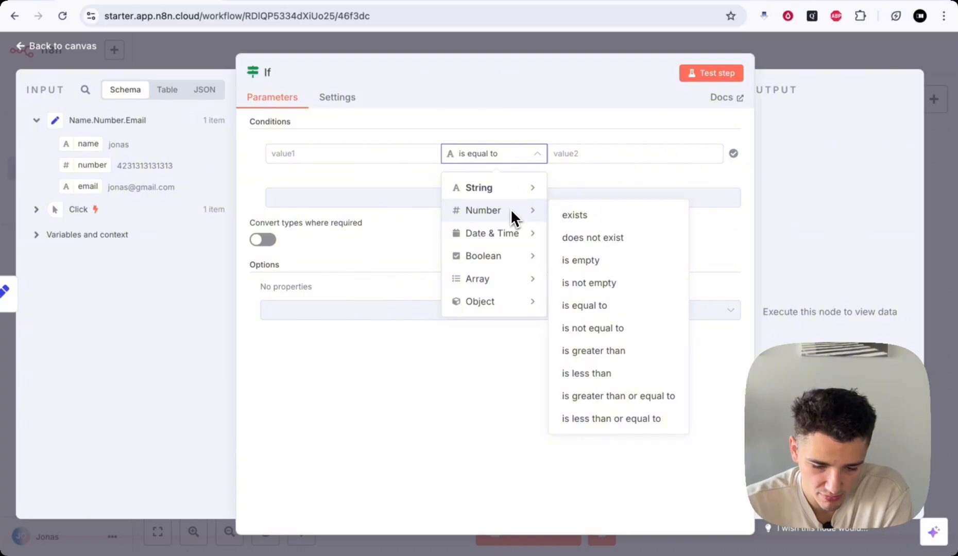
mouse_move(512, 234)
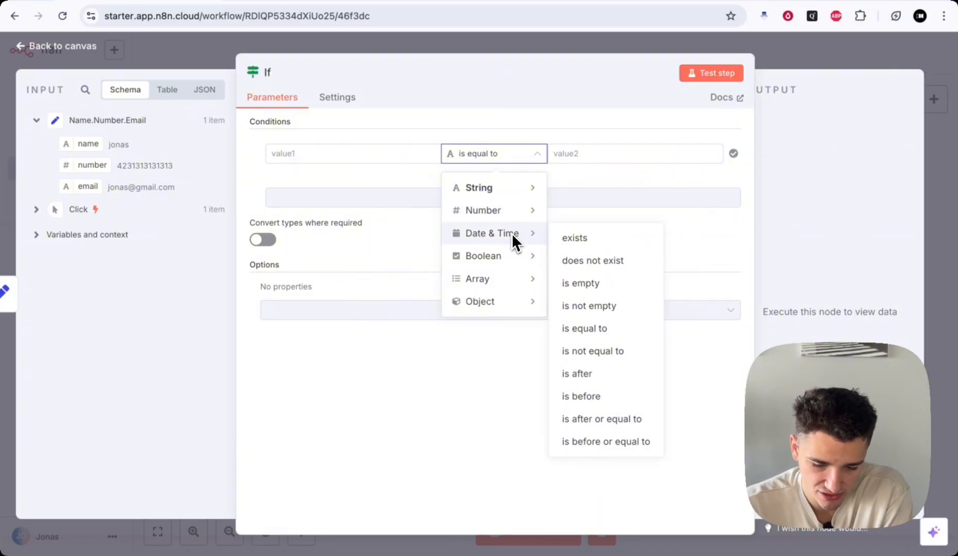
mouse_move(511, 277)
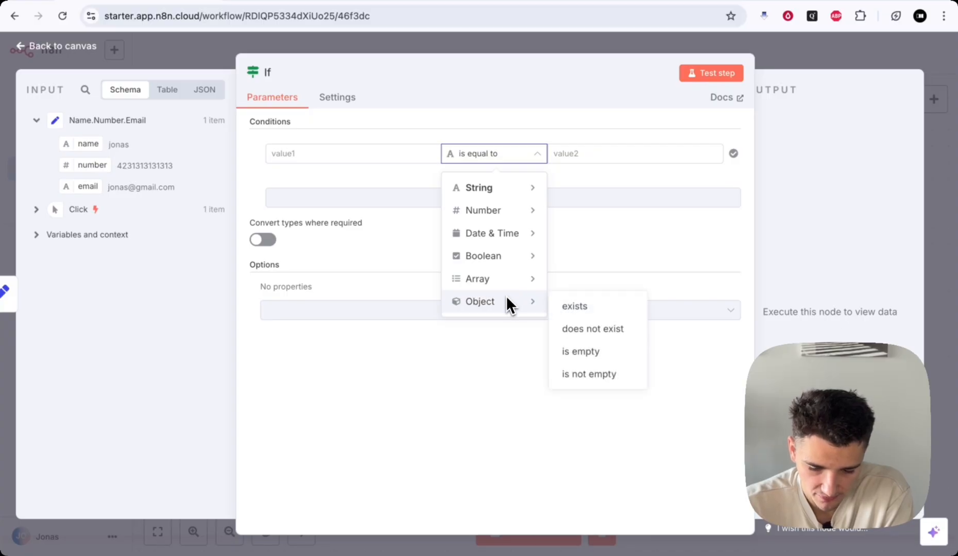
left_click(422, 172)
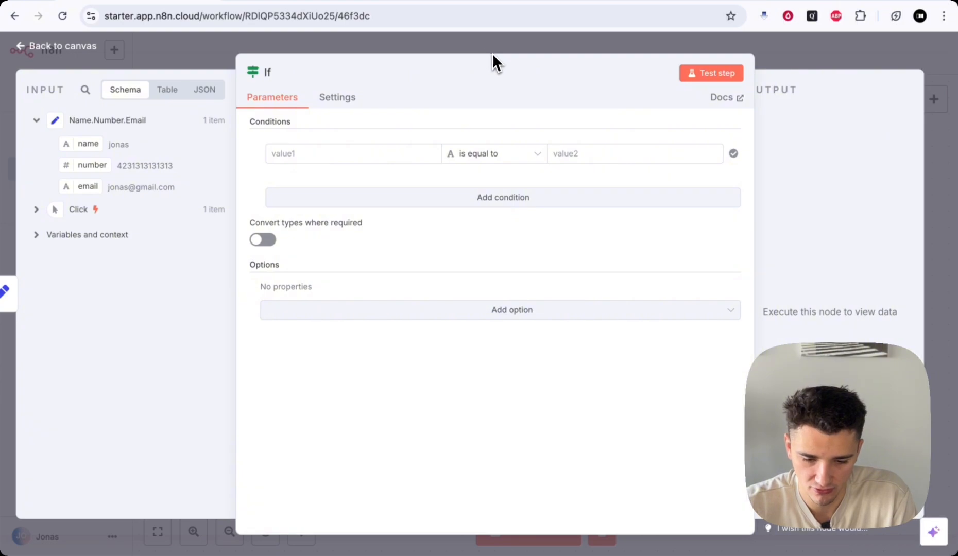
left_click_drag(496, 52, 589, 52)
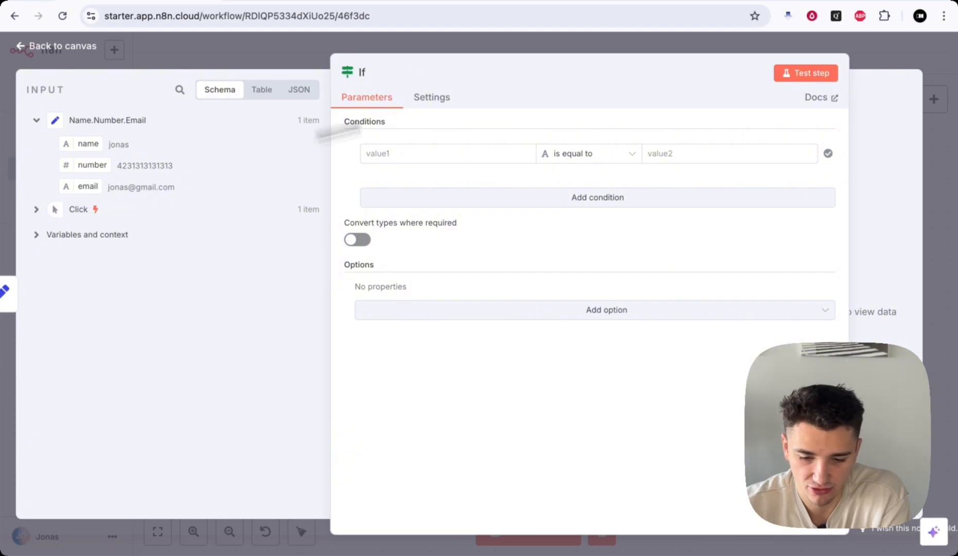
left_click(596, 52)
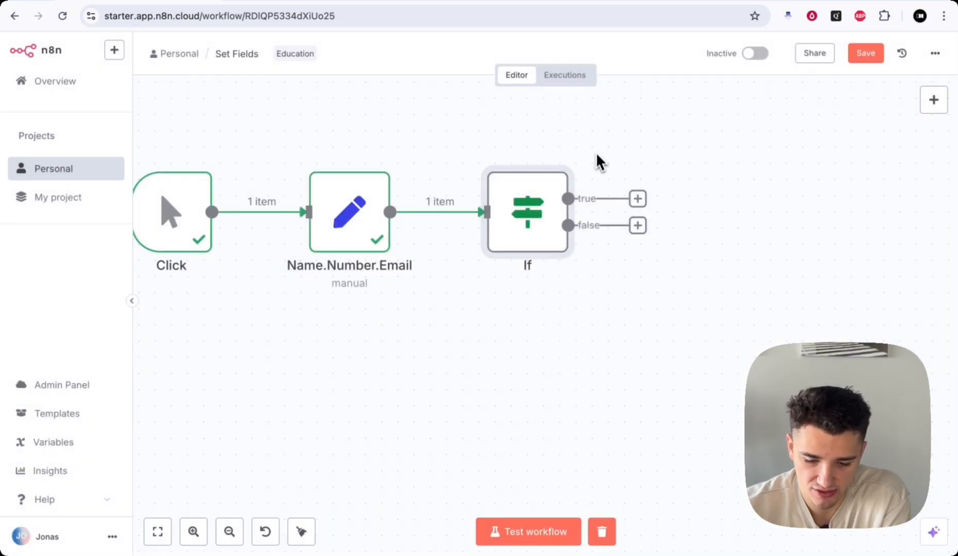
- Reopen the If node, showing name, number and email inputs beside its empty is-equal-to condition
scroll(613, 203, "down", 5)
scroll(549, 241, "up", 2)
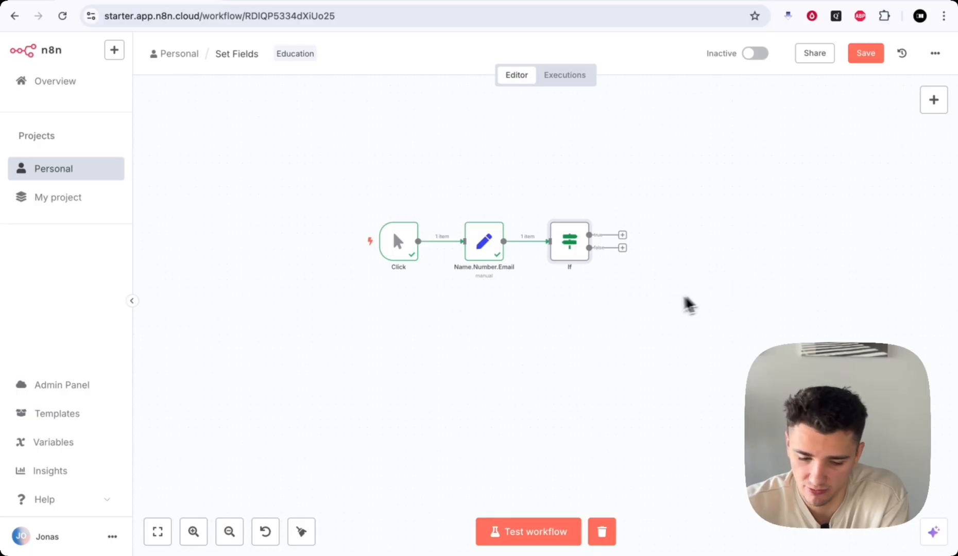
double_click(567, 242)
left_click_drag(550, 52, 526, 54)
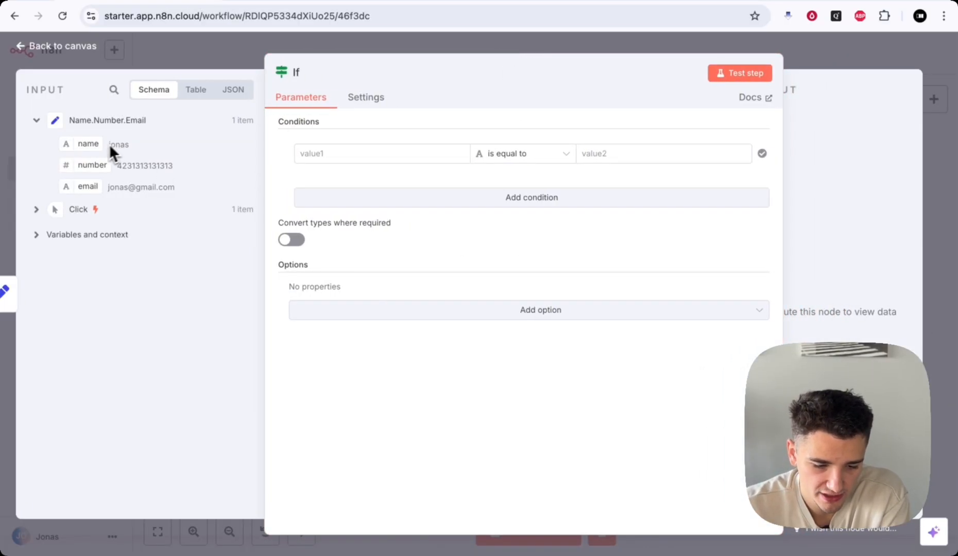
- Drag the name field from the input schema into the first condition value and preview its result
left_click(344, 154)
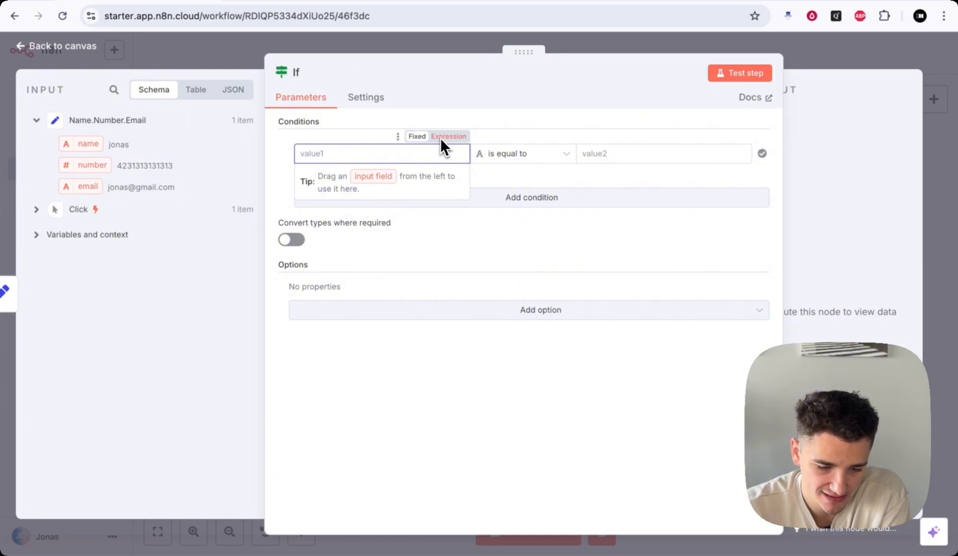
left_click(374, 135)
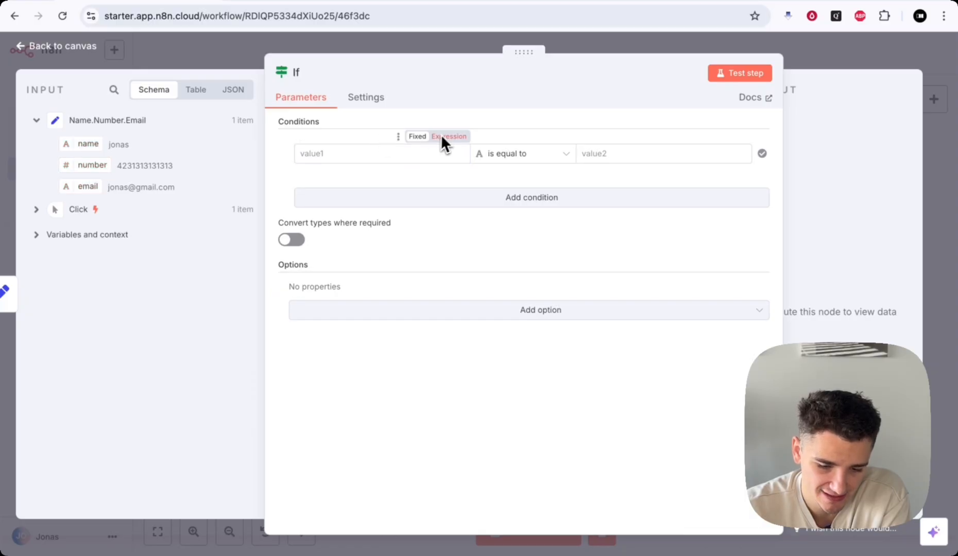
left_click(325, 153)
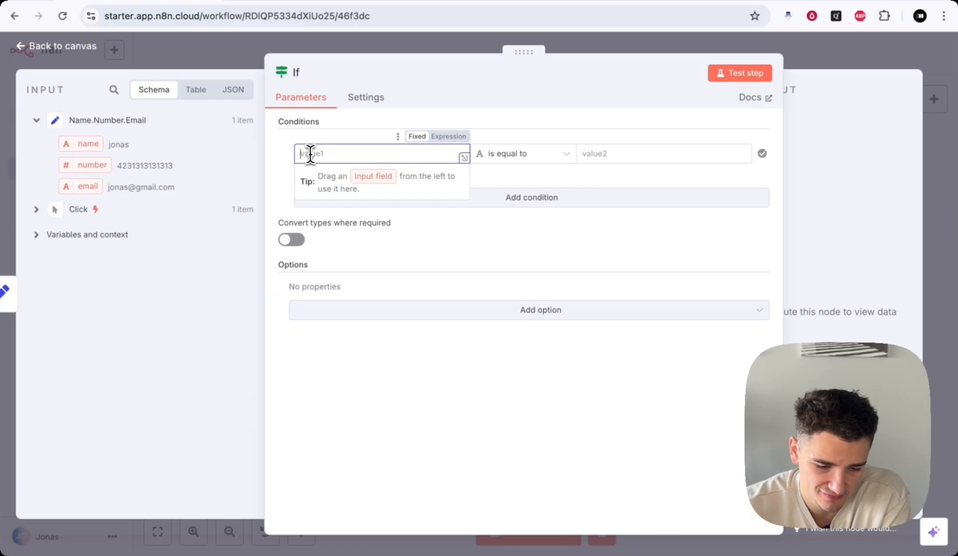
left_click_drag(83, 144, 314, 150)
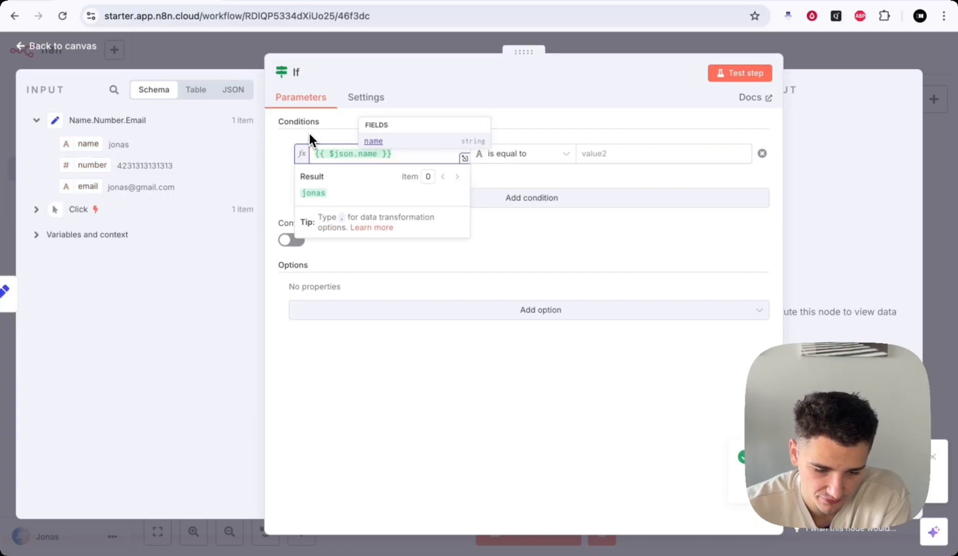
left_click(309, 134)
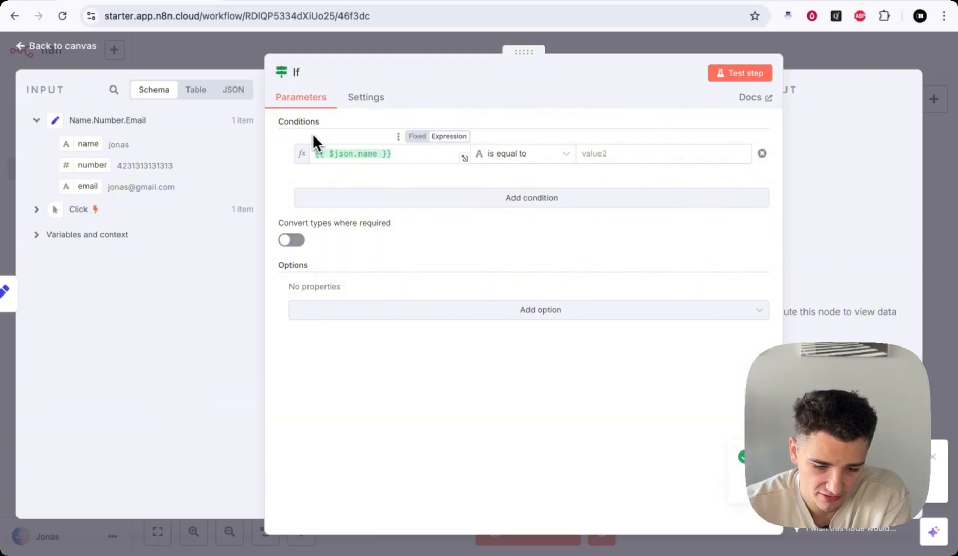
left_click(332, 153)
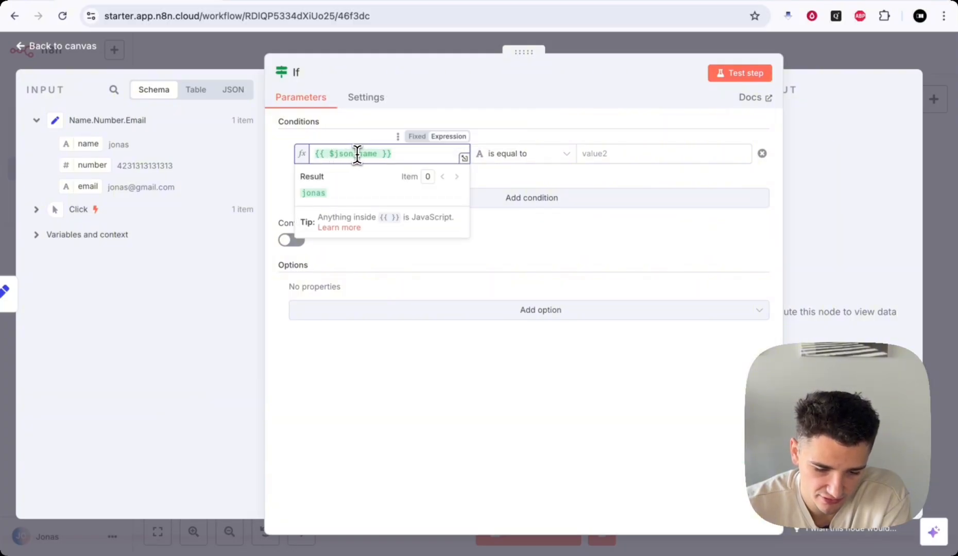
left_click(442, 118)
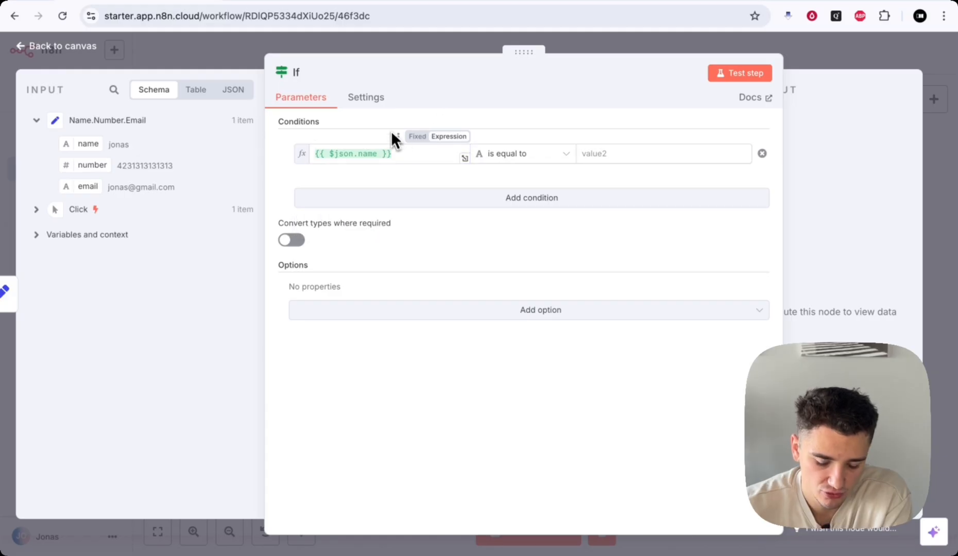
- Toggle the first value between Fixed and Expression, clear it, and type the sample first name
left_click(445, 138)
left_click(420, 137)
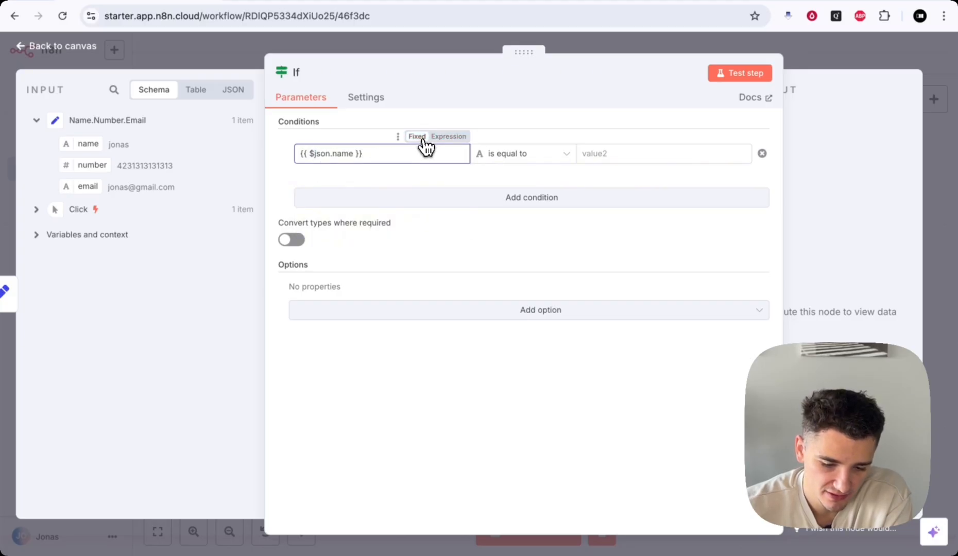
left_click_drag(368, 160, 286, 162)
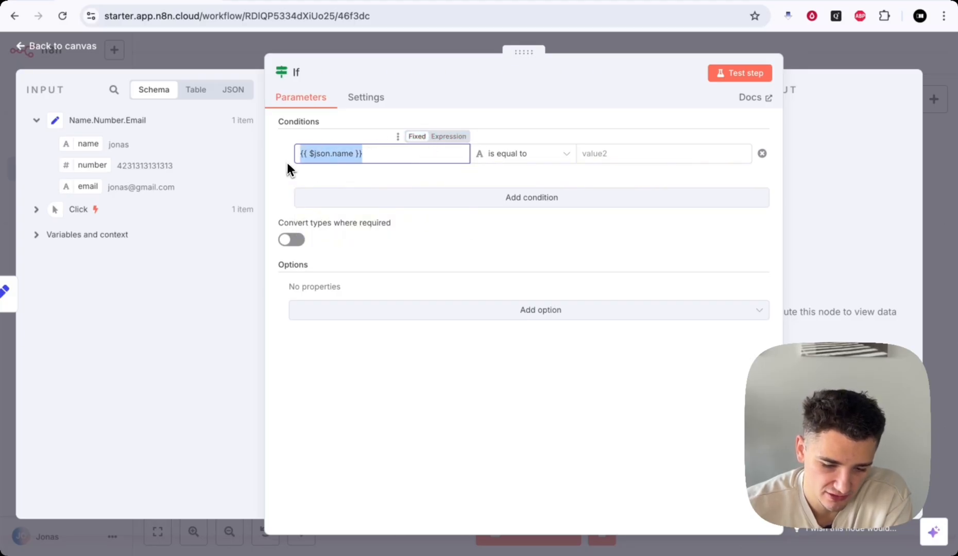
left_click(449, 136)
left_click_drag(396, 156, 299, 154)
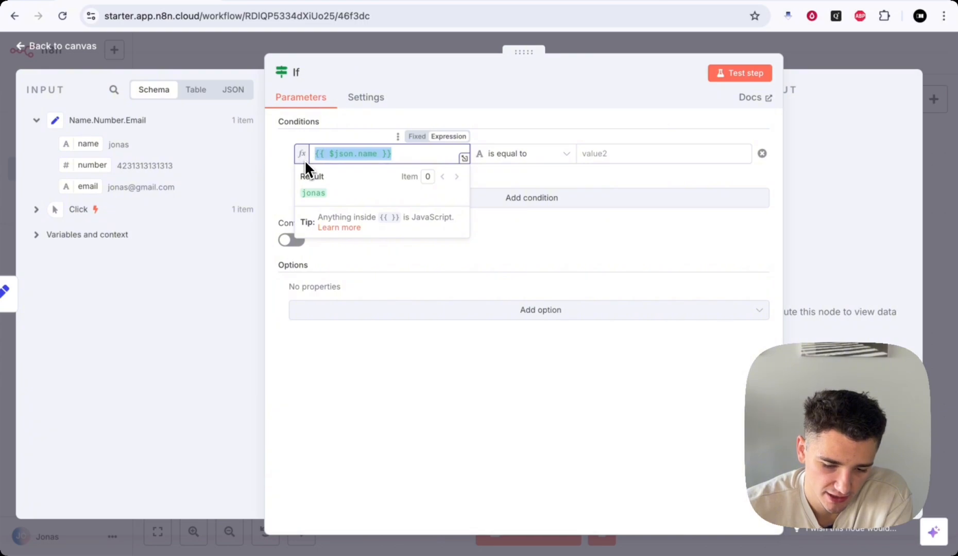
left_click(412, 139)
left_click_drag(395, 156, 258, 157)
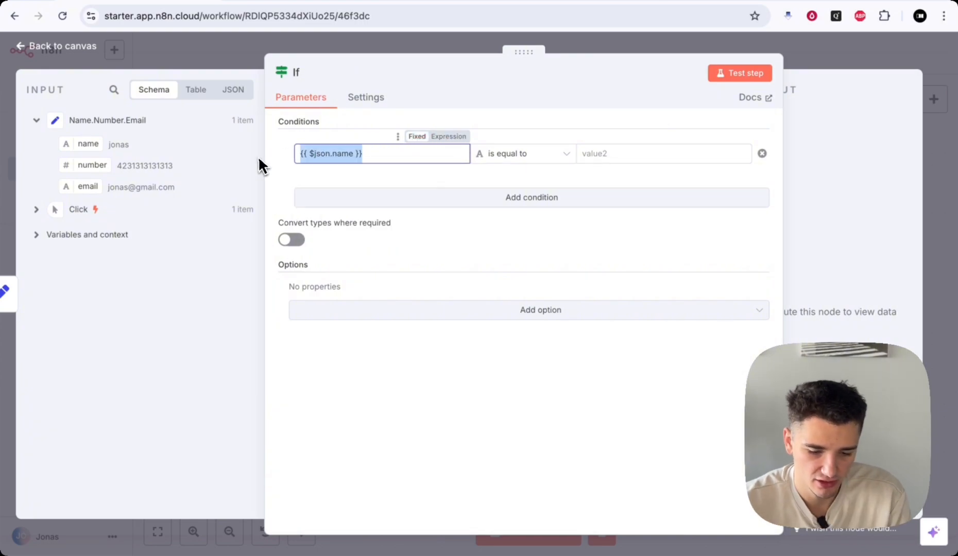
key("BackSpace")
type("Jonas")
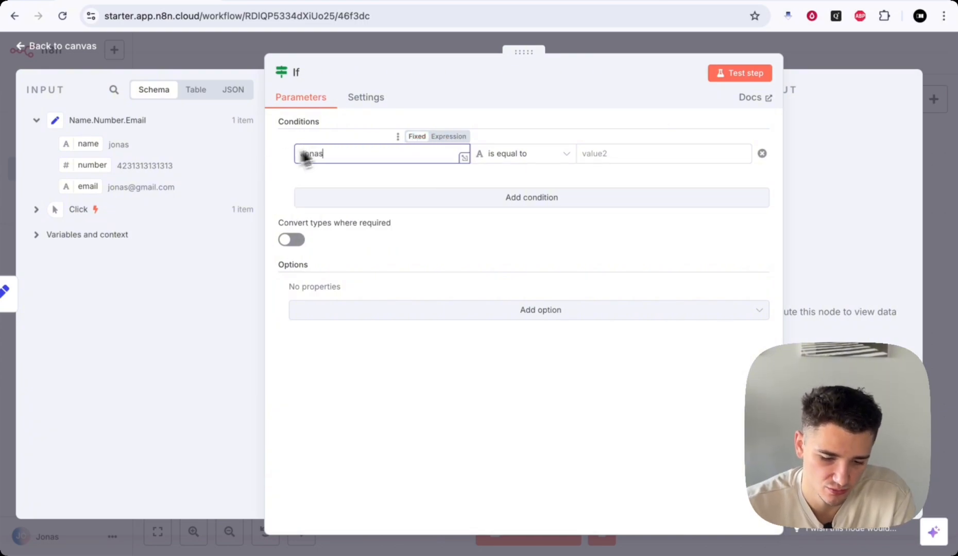
- Switch back to Expression, delete the typed name, and insert {{ $json.name }} from the input schema
left_click(448, 136)
left_click_drag(353, 154, 271, 158)
key("BackSpace")
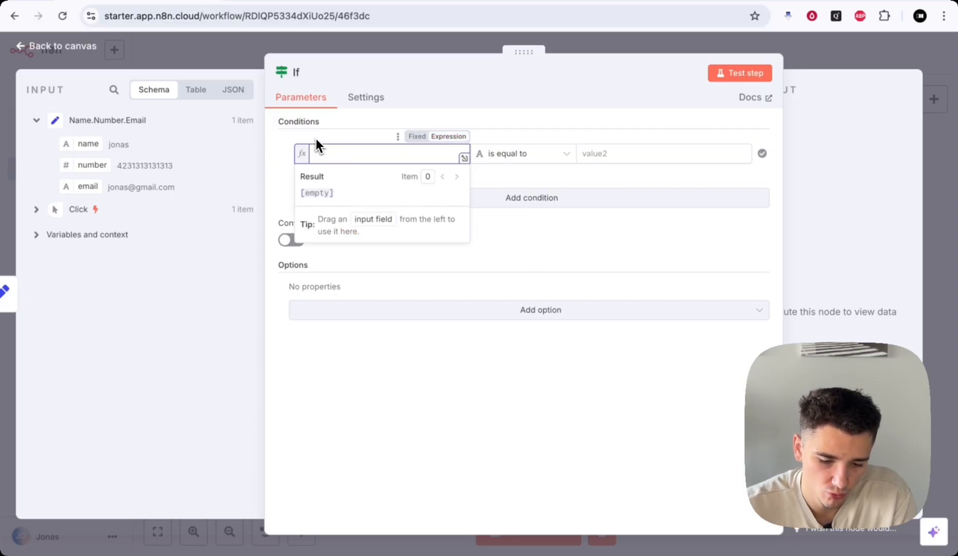
left_click(316, 139)
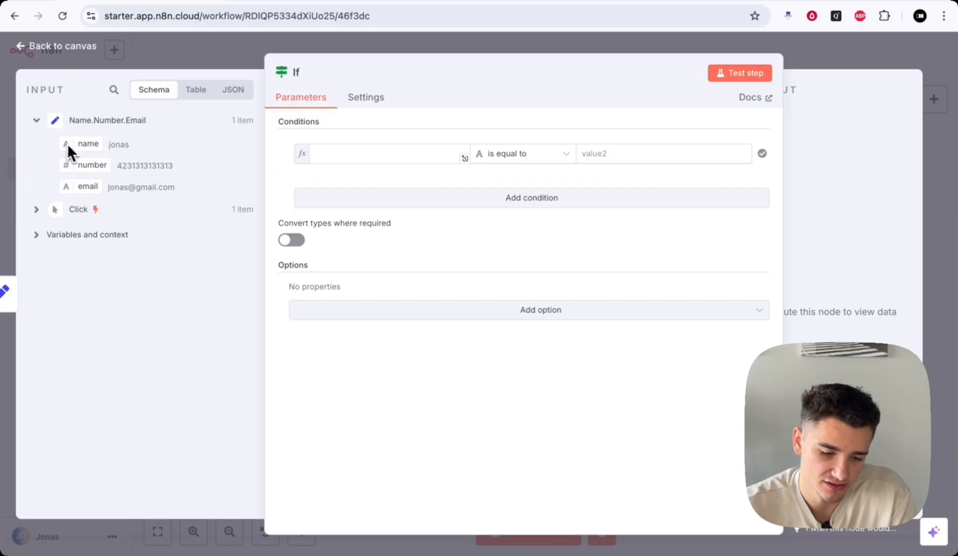
left_click_drag(67, 143, 348, 157)
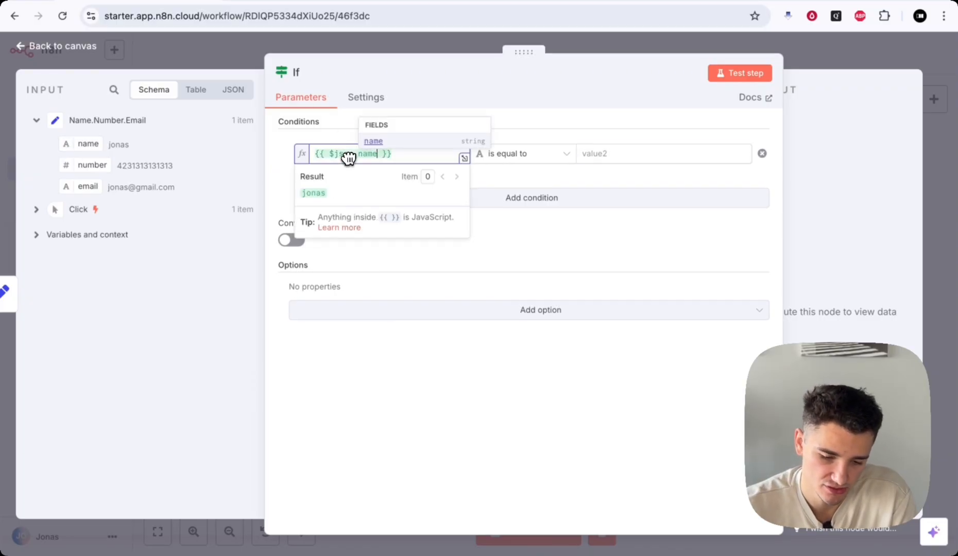
left_click(328, 135)
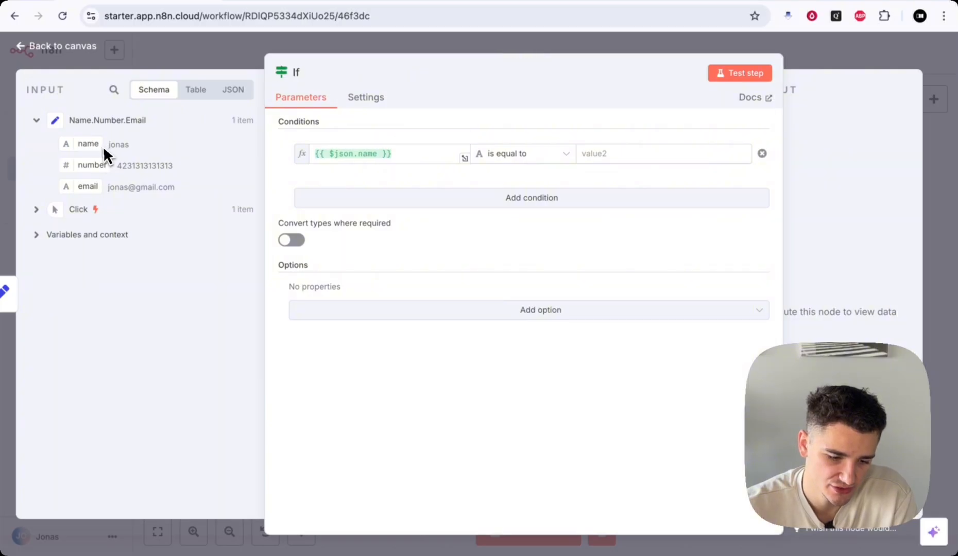
left_click_drag(126, 148, 127, 146)
left_click(125, 147)
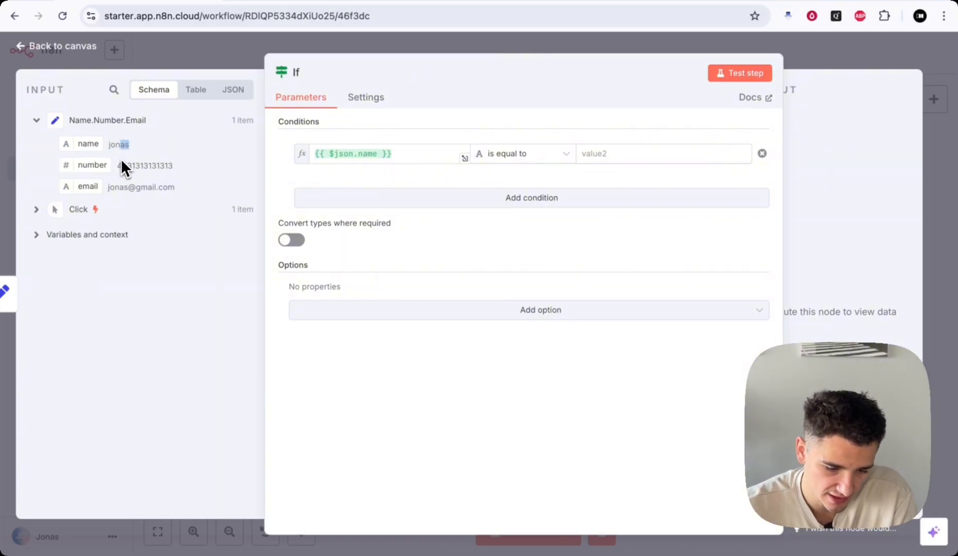
left_click(121, 162)
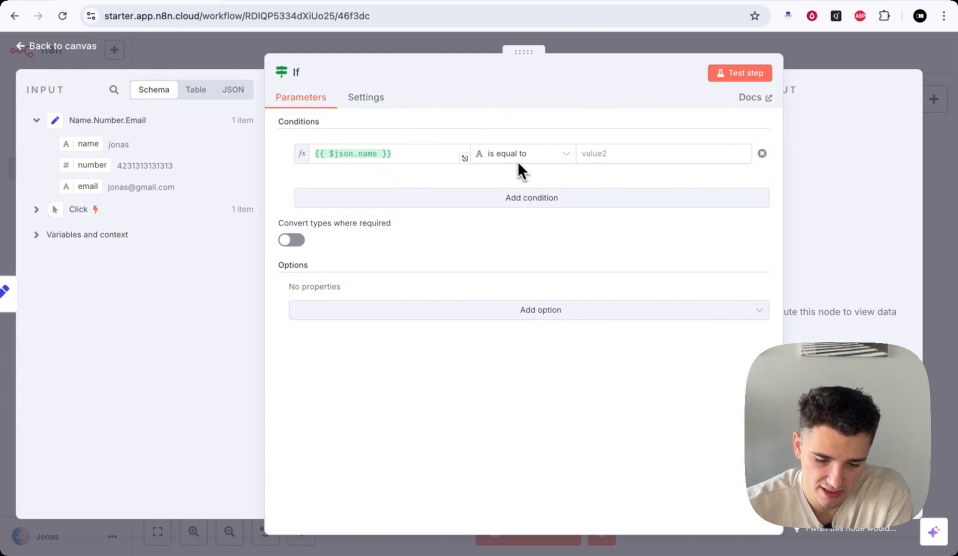
- Keep the String 'is equal to' operator and enter the sample first name as the comparison value
left_click(615, 153)
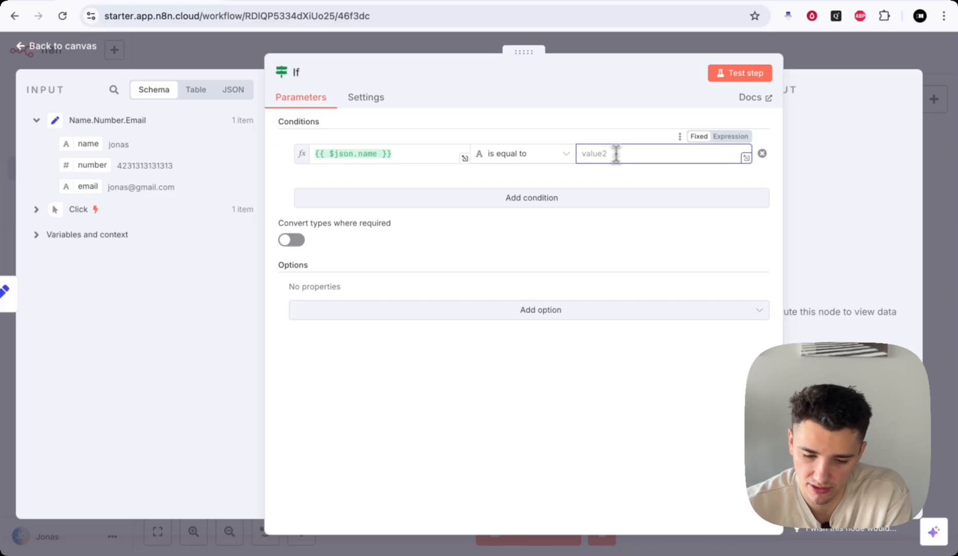
left_click(548, 161)
mouse_move(545, 181)
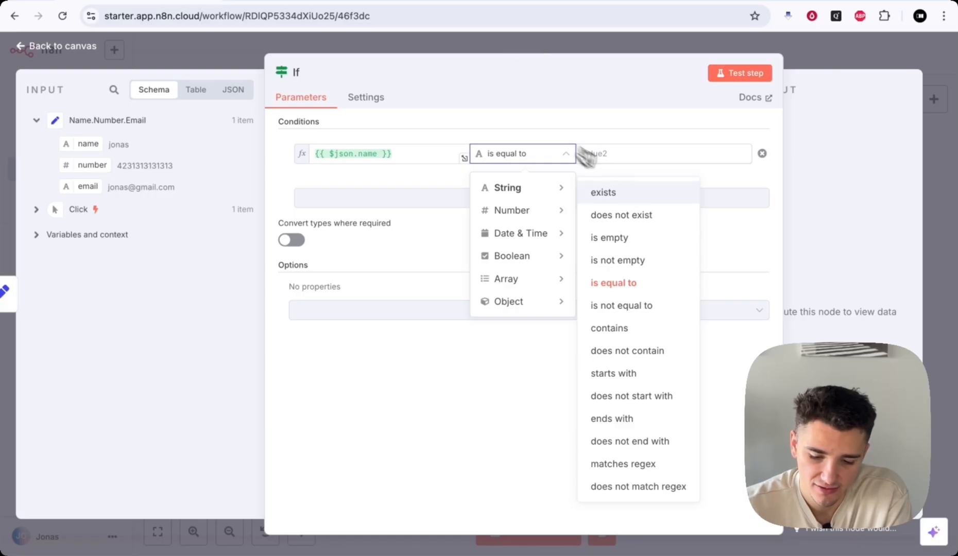
left_click(612, 288)
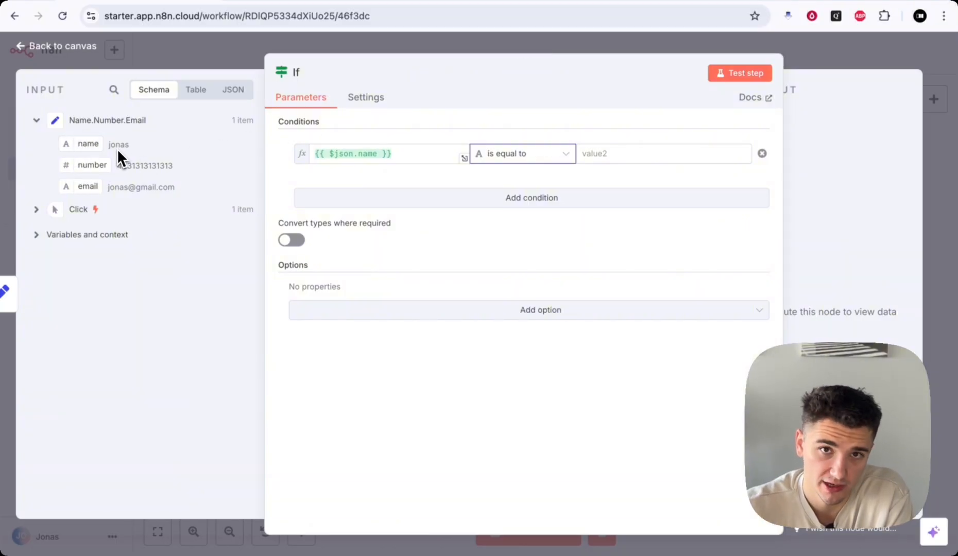
left_click(618, 153)
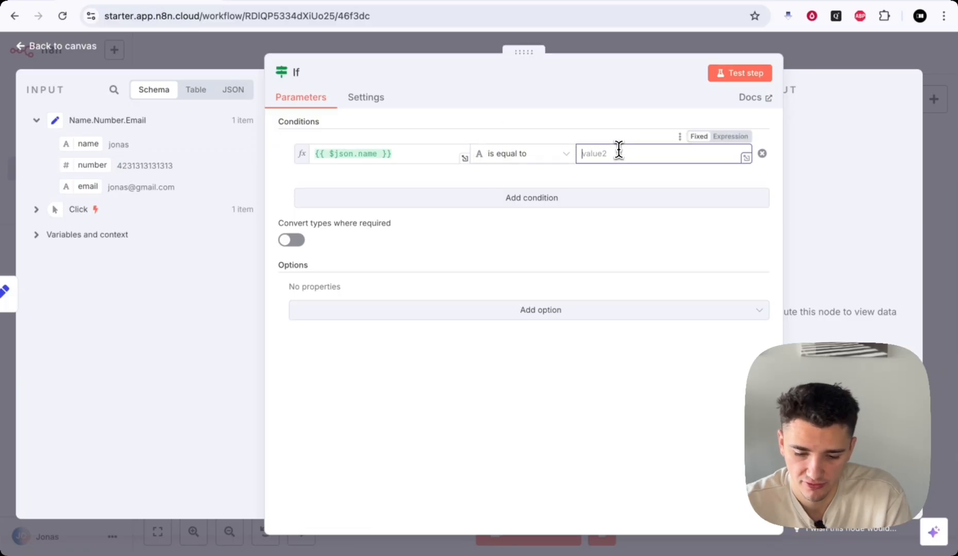
type("Jonas")
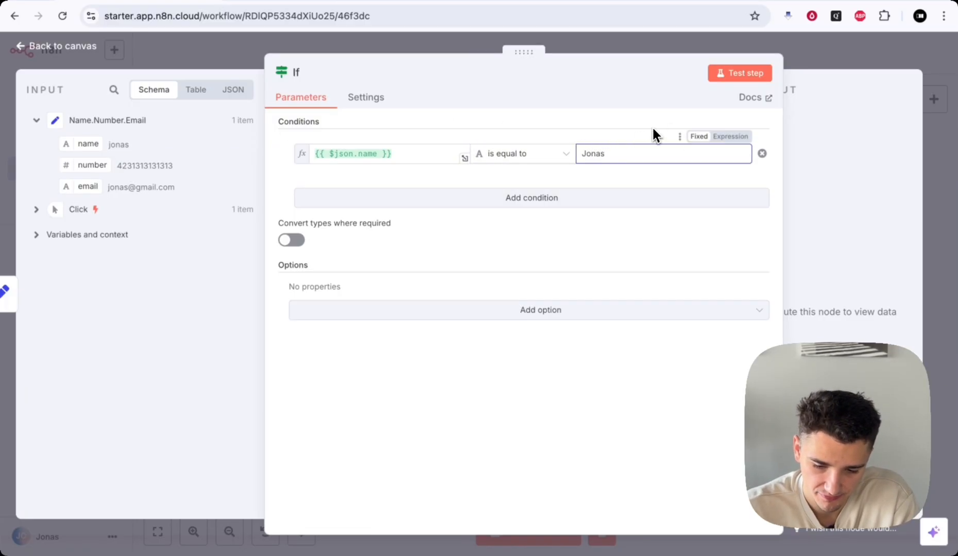
left_click_drag(636, 154, 577, 153)
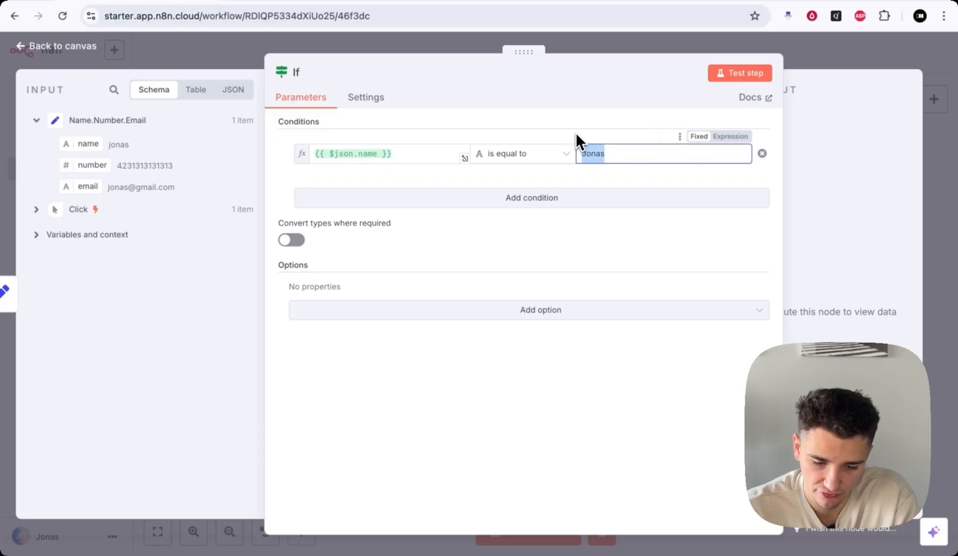
left_click(575, 132)
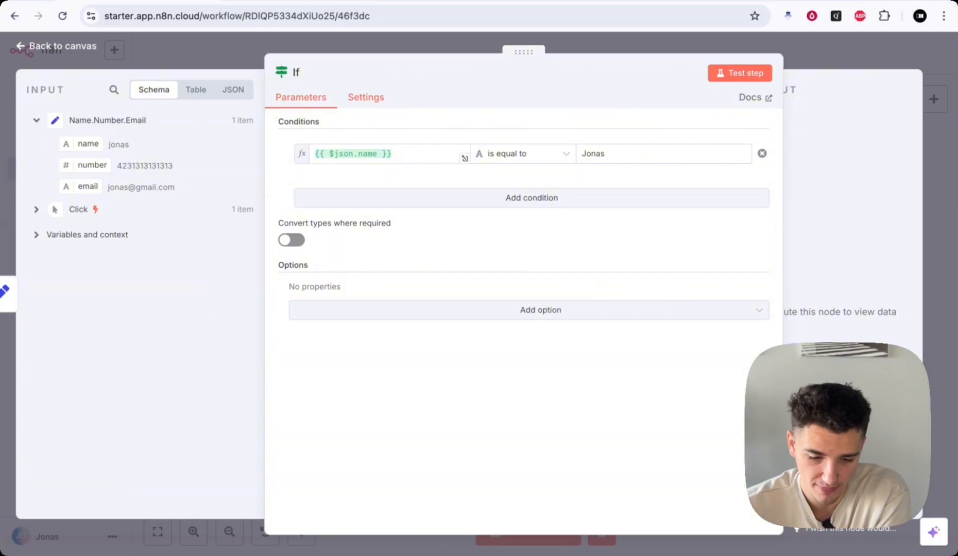
- Drop the name field from the input schema into the condition value again
left_click_drag(279, 121, 335, 123)
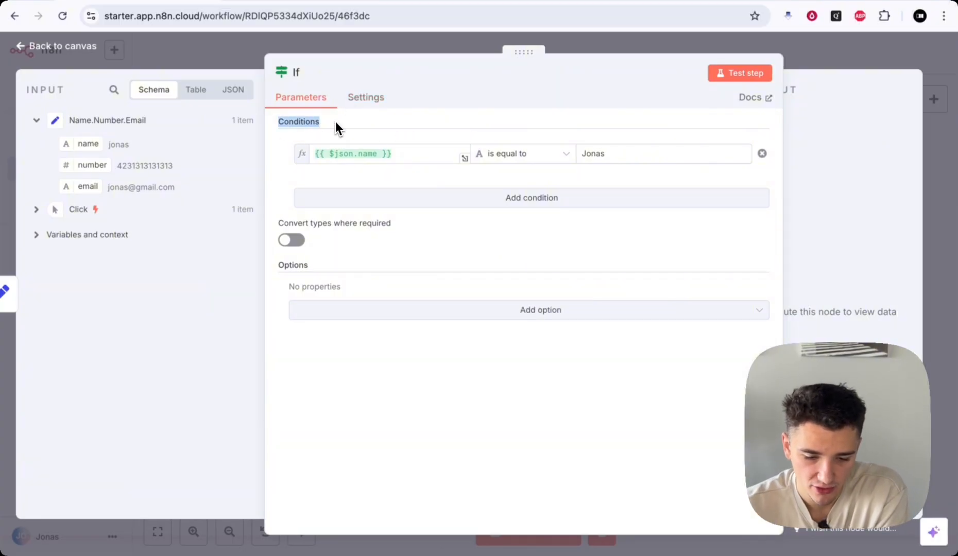
left_click(363, 118)
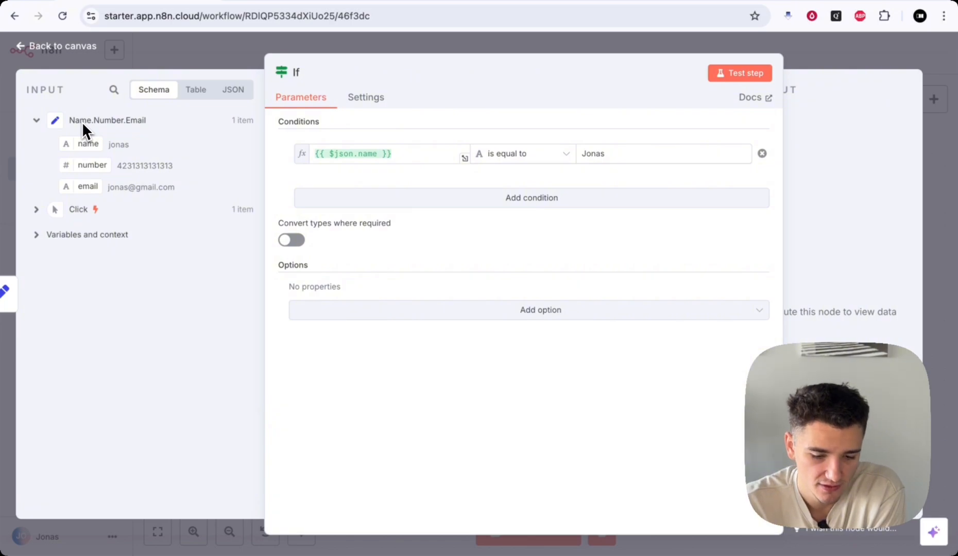
left_click_drag(87, 145, 375, 144)
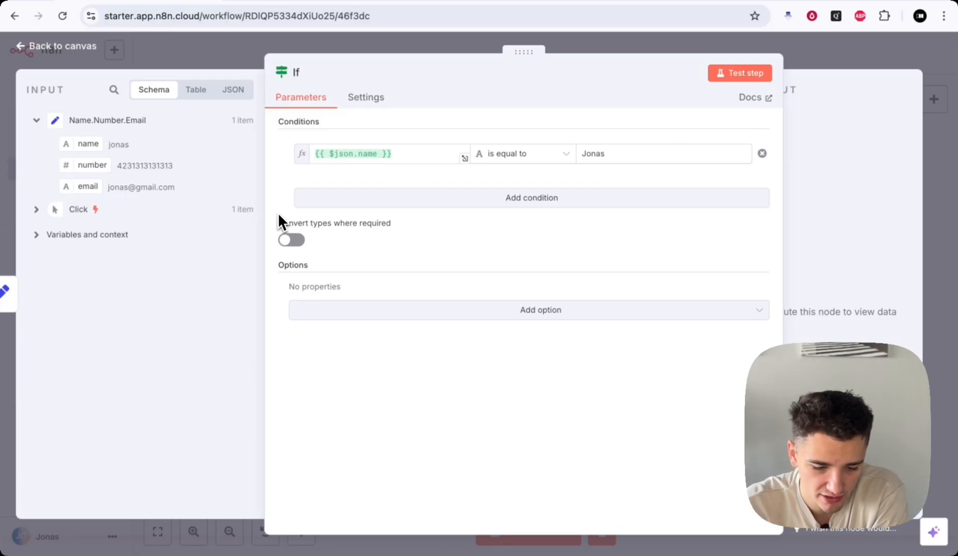
- Turn on 'Convert types where required' and browse the comparison operator list
left_click(291, 240)
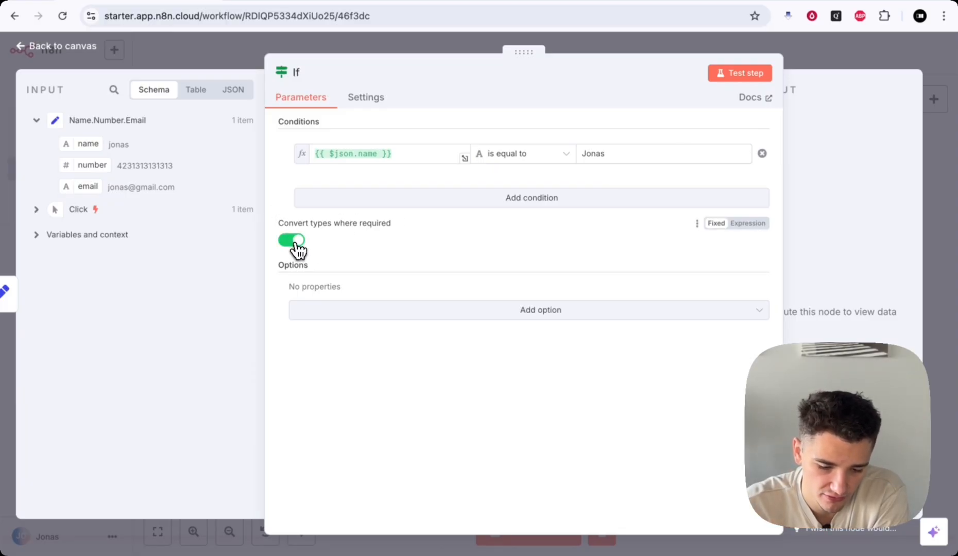
left_click(293, 242)
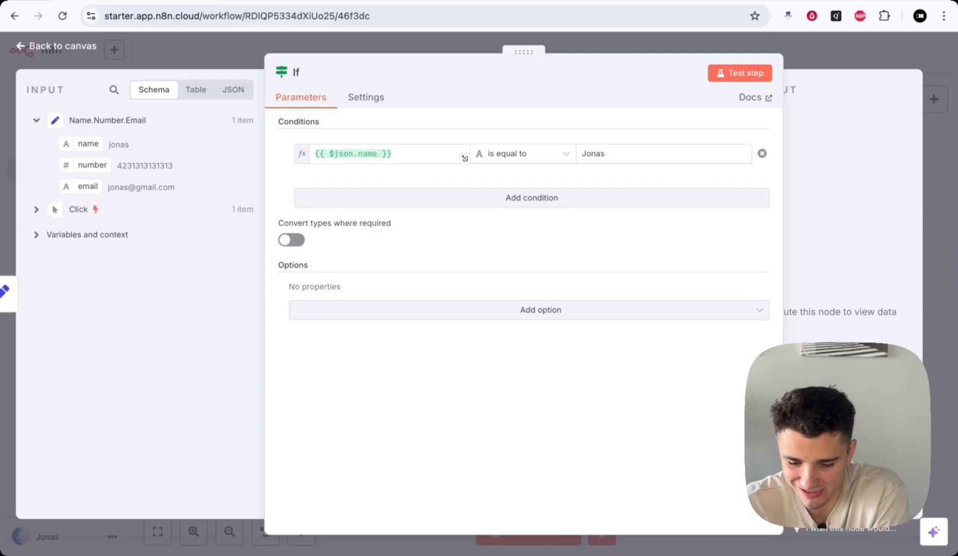
left_click(292, 240)
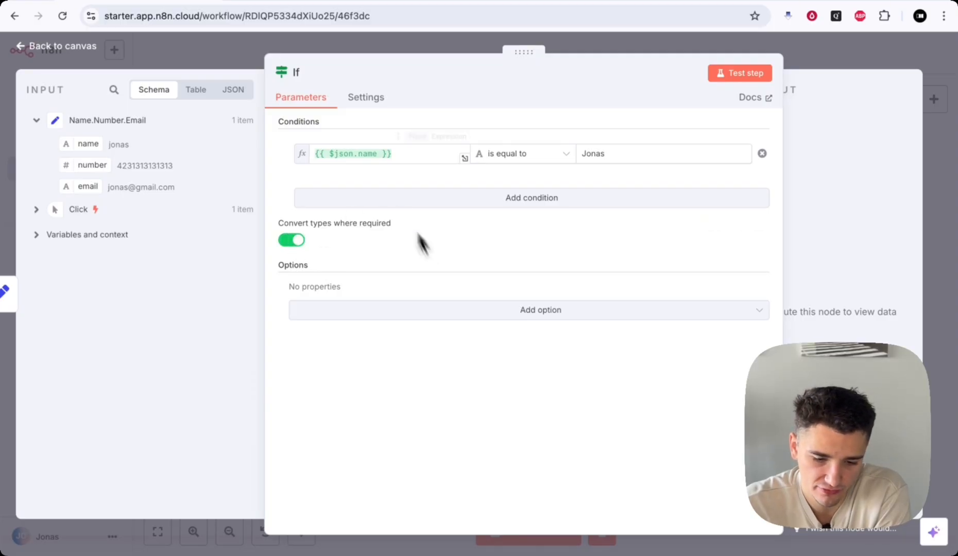
left_click(522, 153)
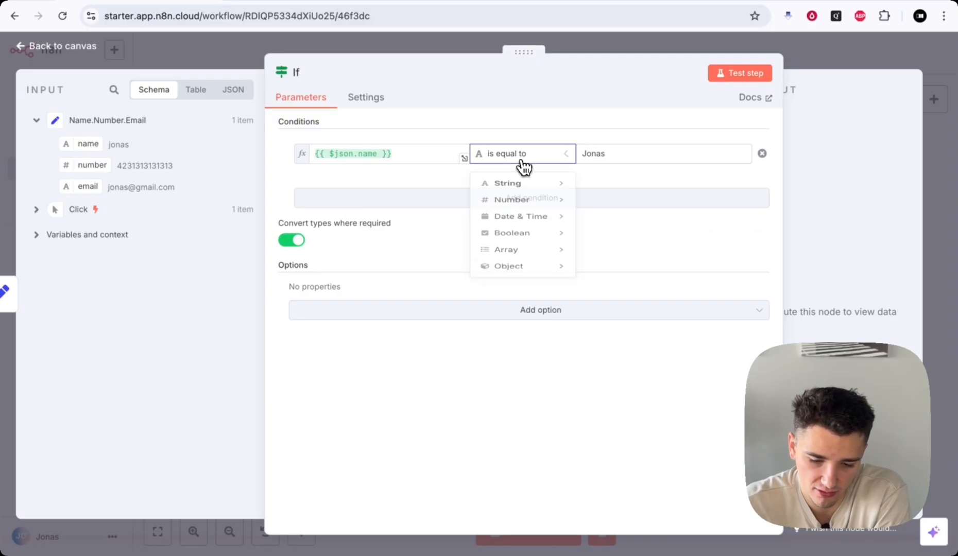
mouse_move(542, 188)
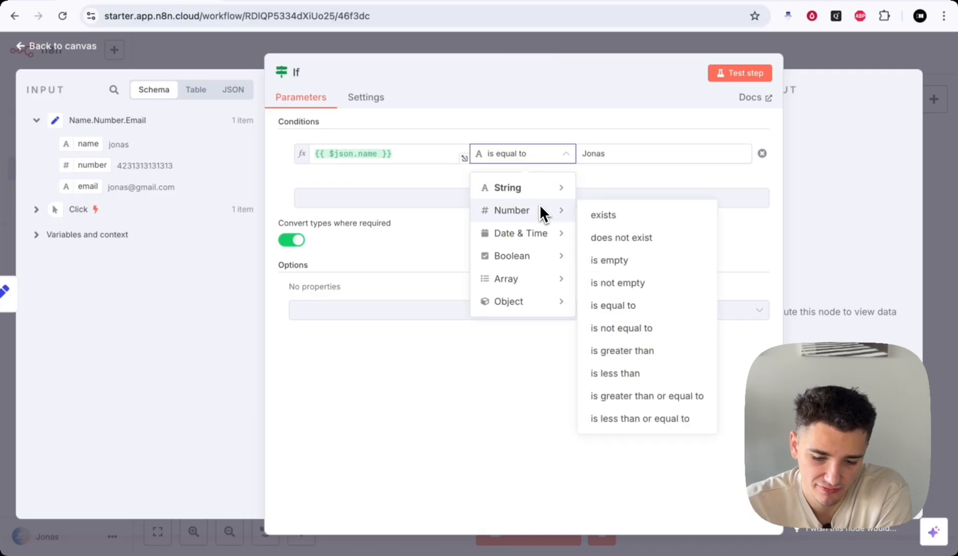
mouse_move(538, 256)
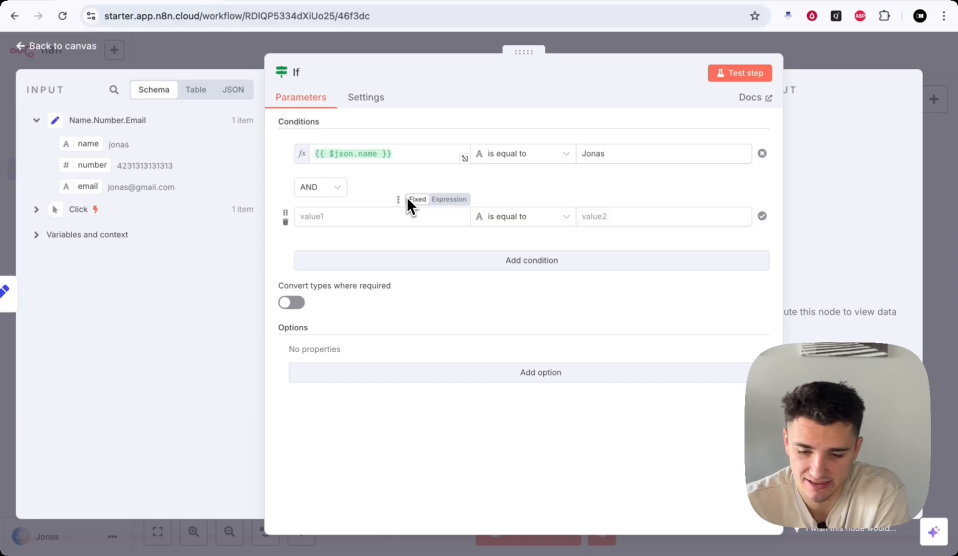
left_click(337, 188)
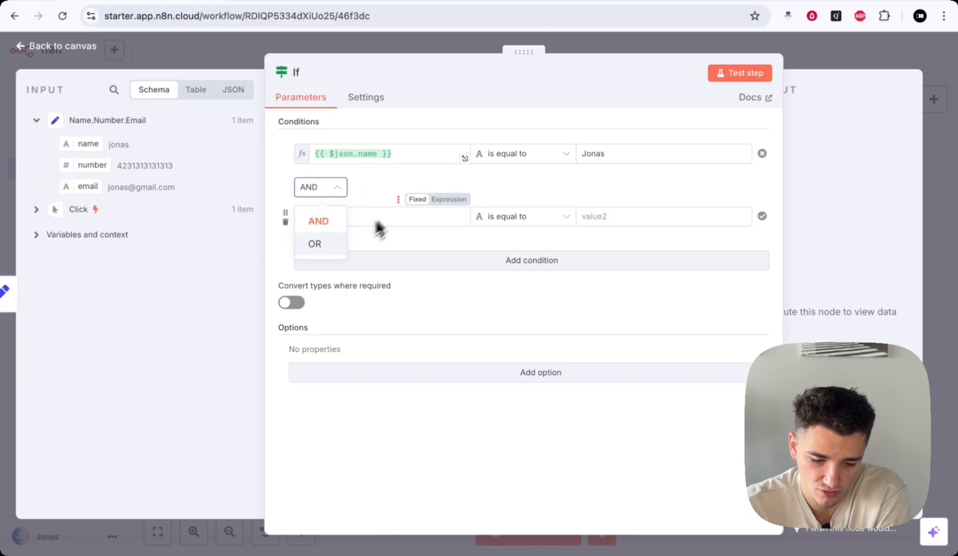
left_click(389, 183)
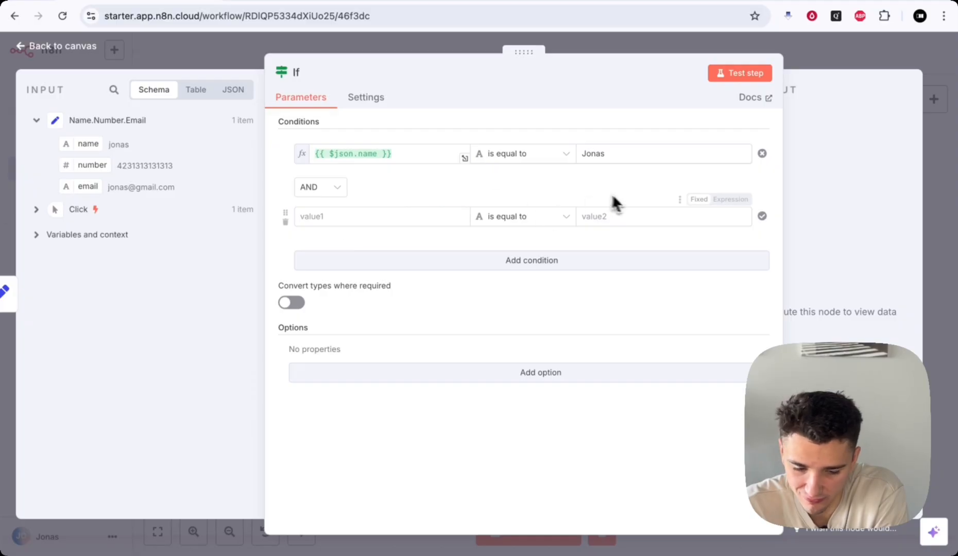
left_click(337, 198)
left_click(341, 241)
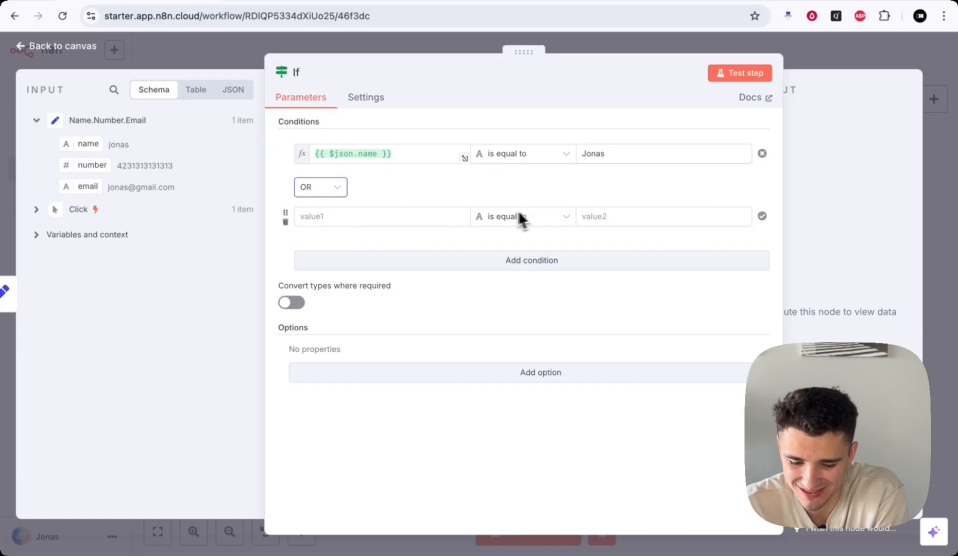
left_click(330, 192)
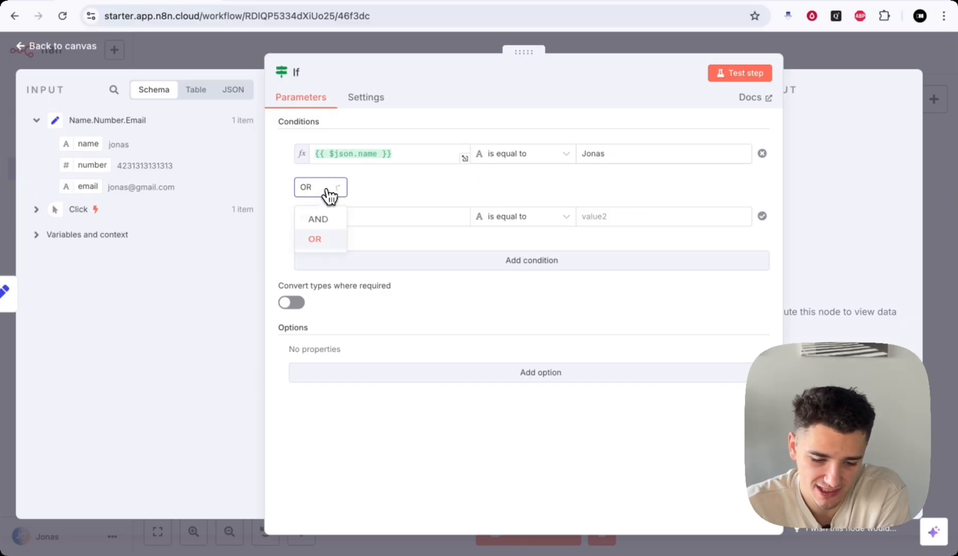
left_click(317, 219)
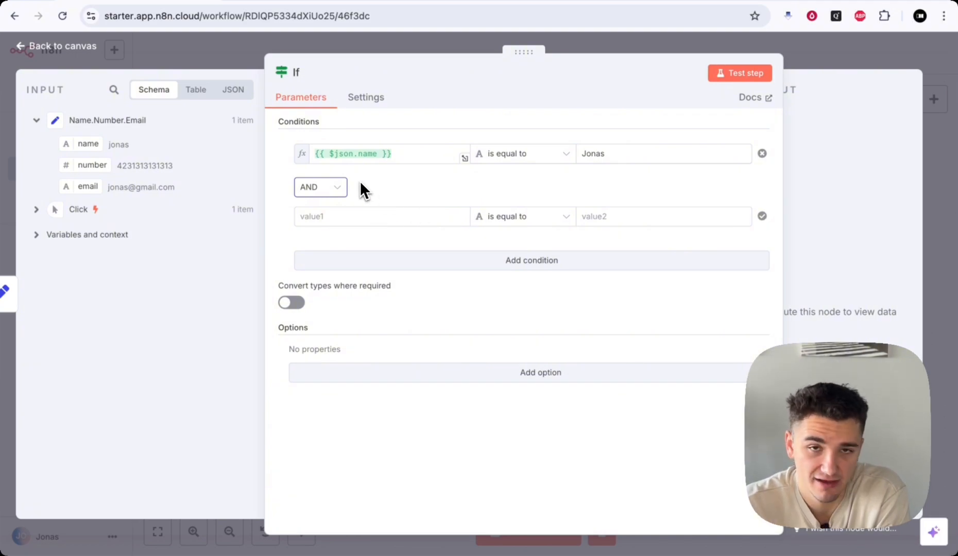
left_click(335, 189)
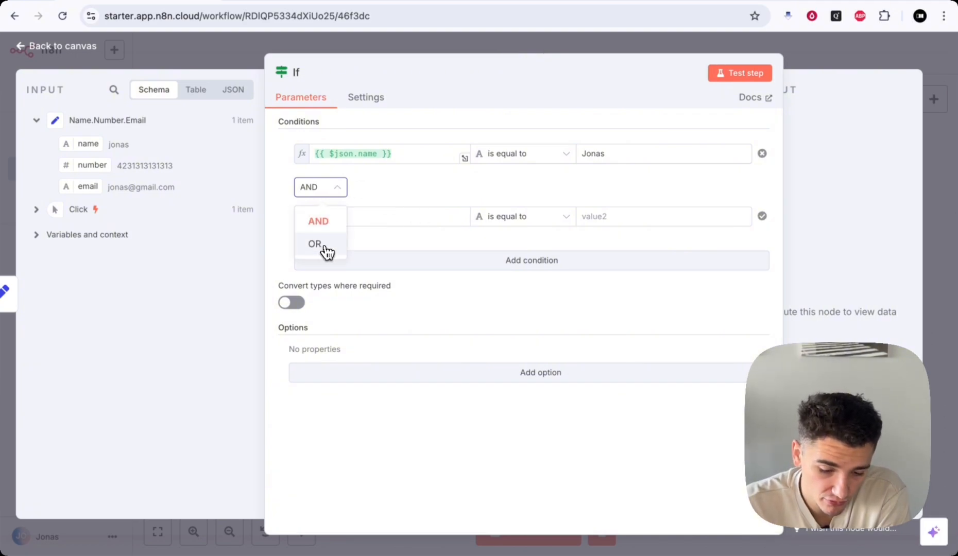
left_click(326, 248)
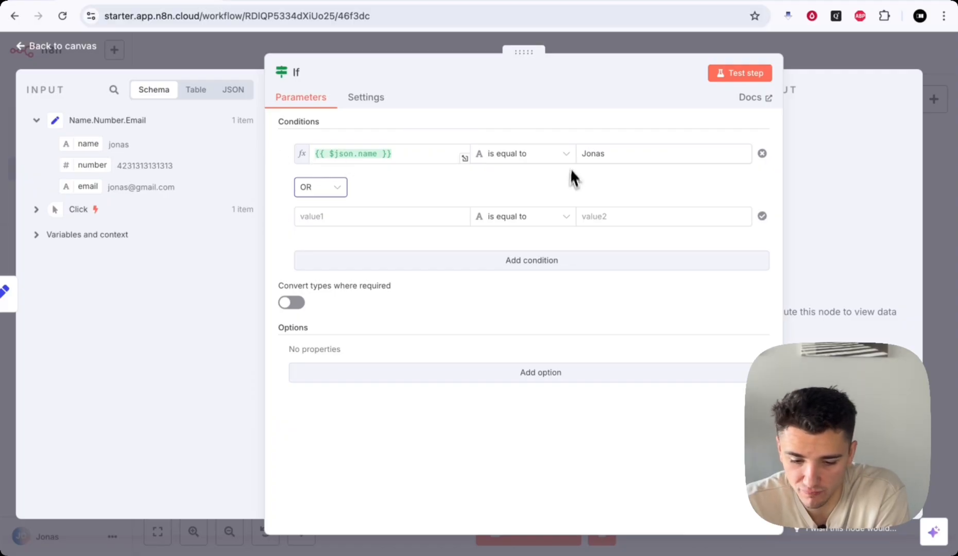
left_click(330, 195)
left_click(339, 230)
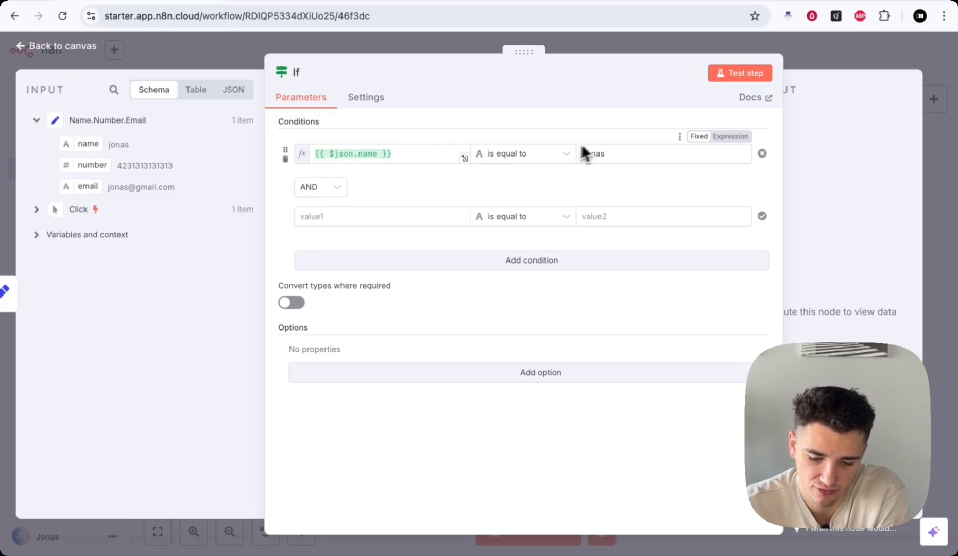
- Make the second condition check that {{ $json.number }} exists, then show the If node's Settings
left_click(390, 217)
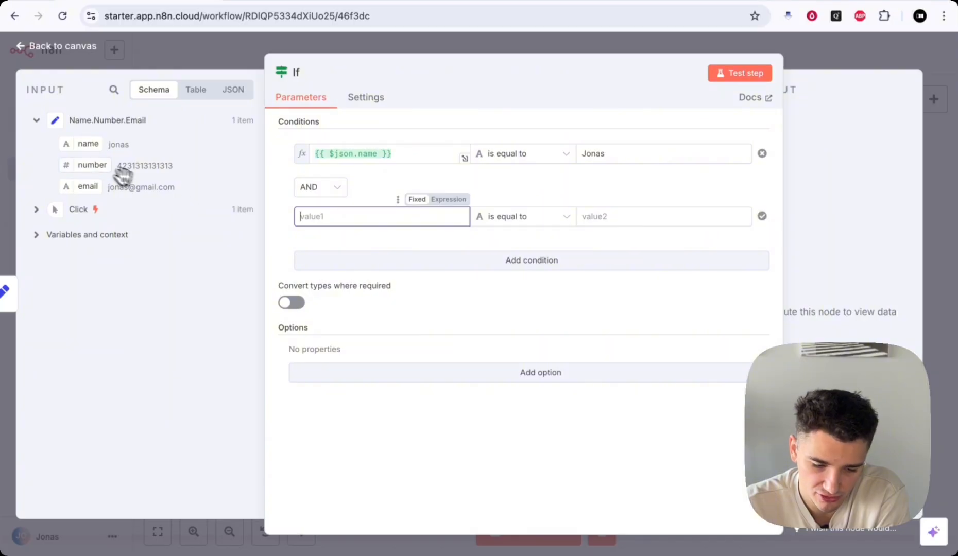
left_click_drag(84, 164, 329, 216)
left_click(554, 220)
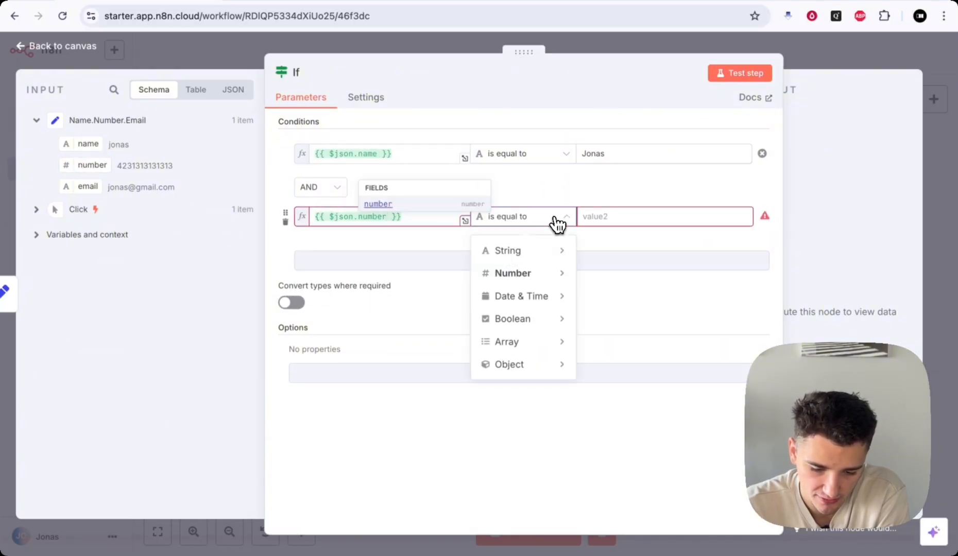
mouse_move(551, 272)
left_click(606, 278)
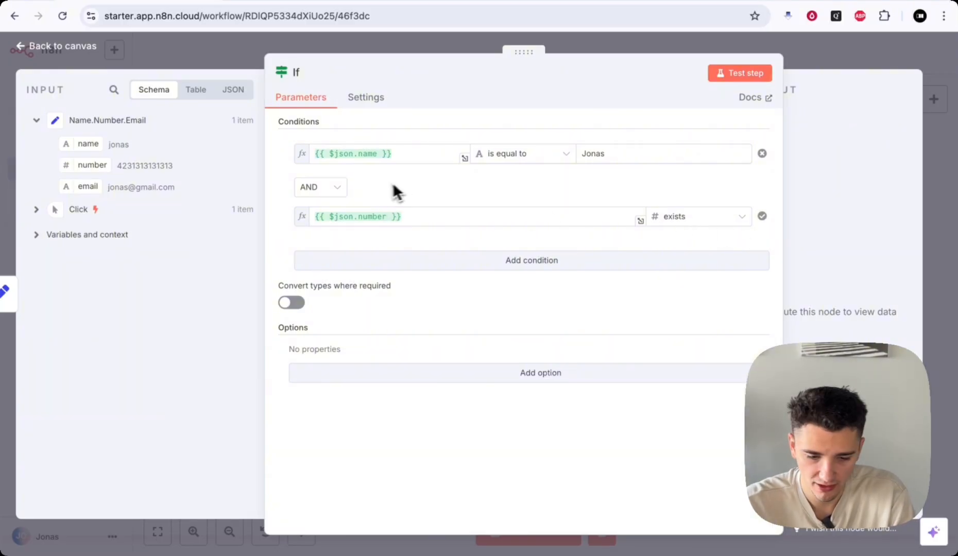
left_click(366, 101)
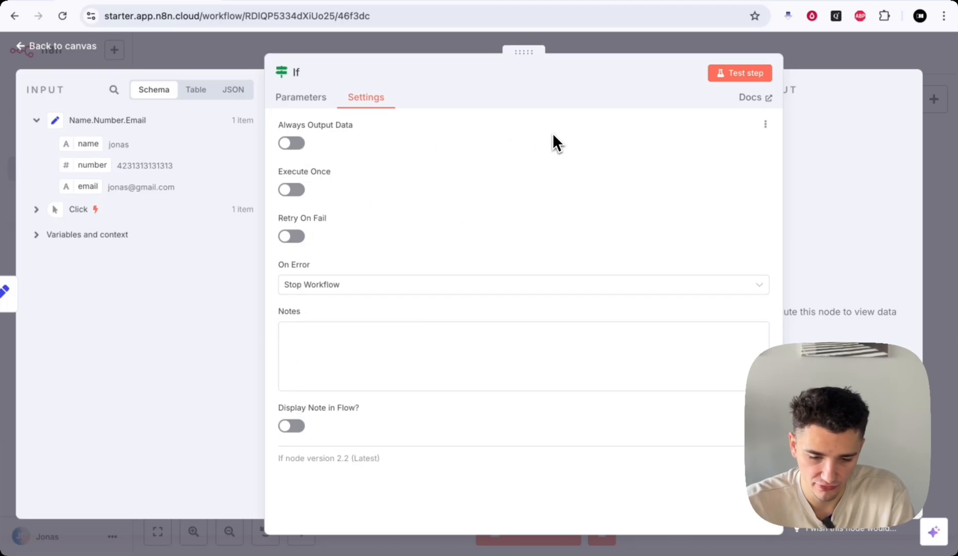
- Return from the If node's Parameters to the canvas and centre the Click, Name.Number.Email and If nodes
left_click(323, 102)
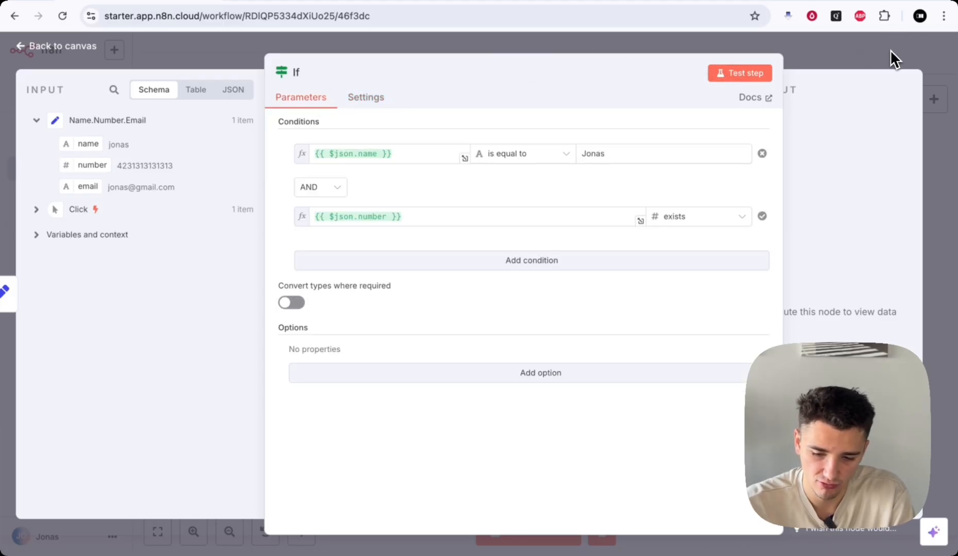
left_click(867, 59)
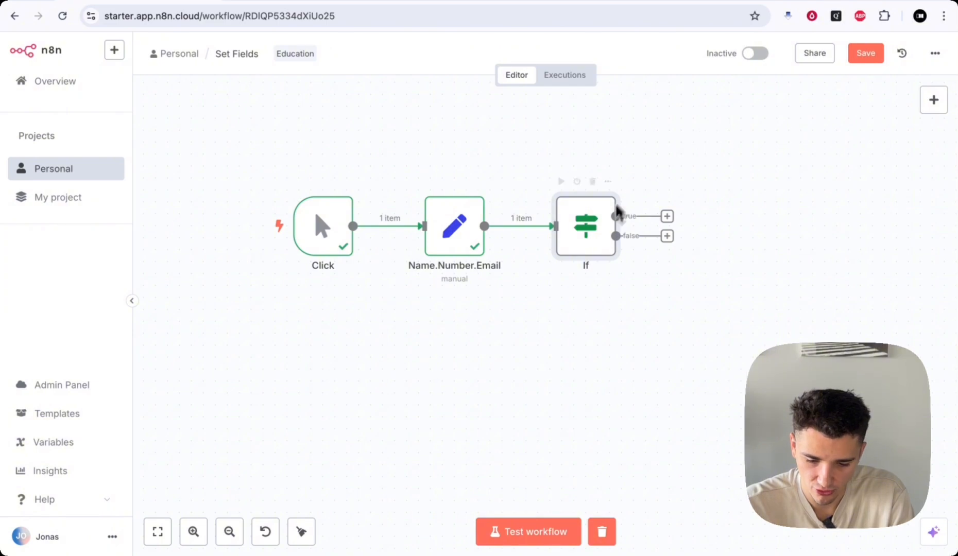
scroll(765, 288, "right", 1)
scroll(770, 291, "left", 1)
scroll(771, 291, "down", 1)
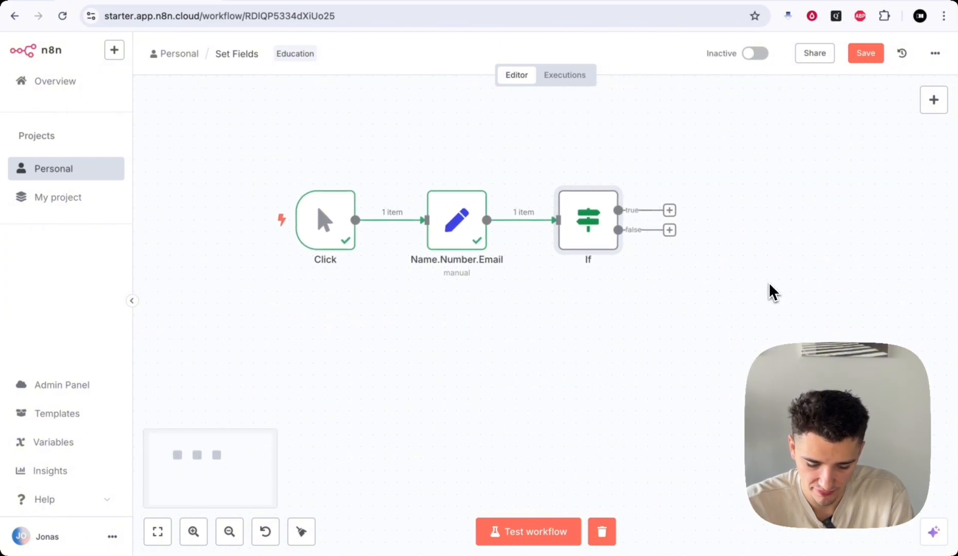
mouse_move(593, 323)
left_mouse_down()
mouse_move(717, 261)
mouse_move(580, 315)
left_mouse_up()
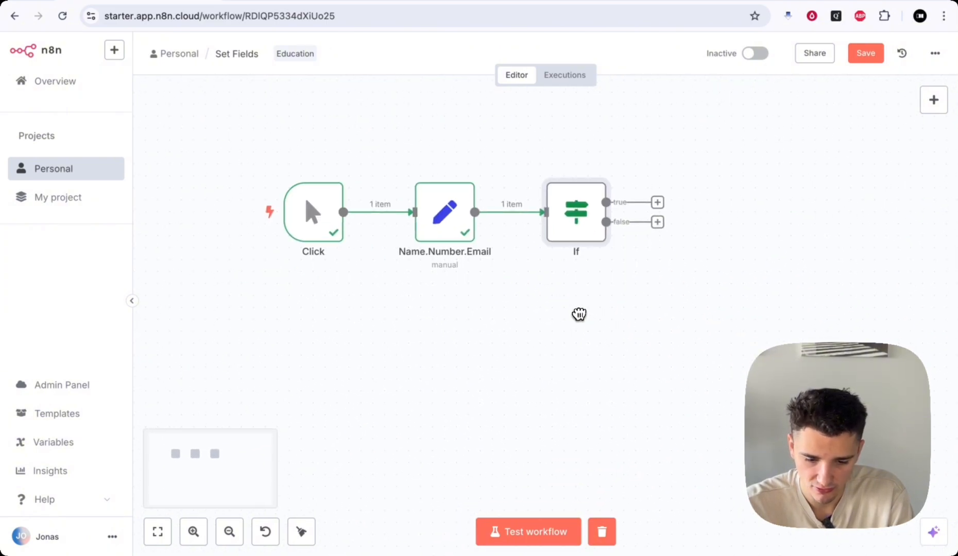
- Execute the whole workflow with Ctrl+Enter and confirm the If node sends 1 item out its false branch
scroll(693, 372, "down", 1)
scroll(692, 372, "up", 1)
scroll(692, 372, "left", 1)
scroll(692, 371, "down", 1)
scroll(692, 372, "up", 2)
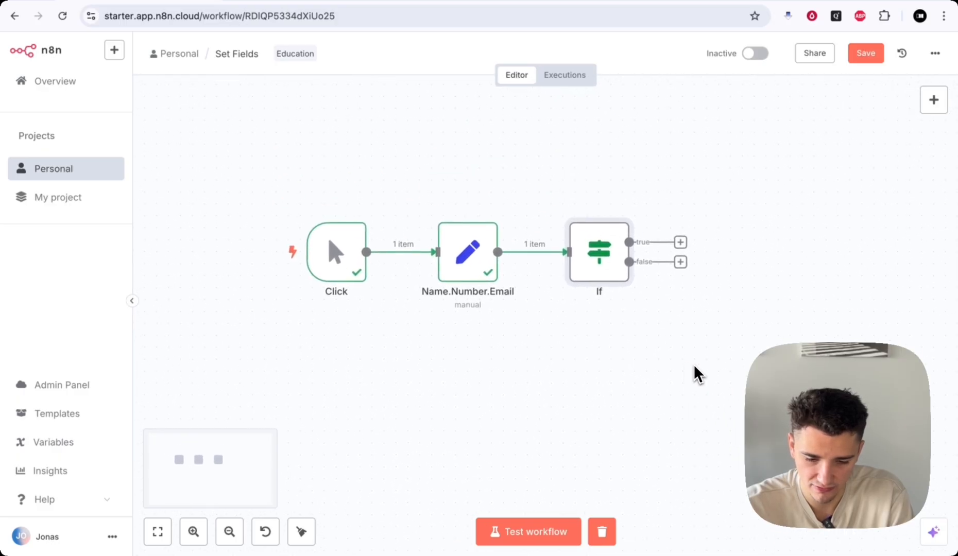
scroll(466, 304, "left", 1)
scroll(465, 305, "right", 1)
scroll(444, 352, "down", 2)
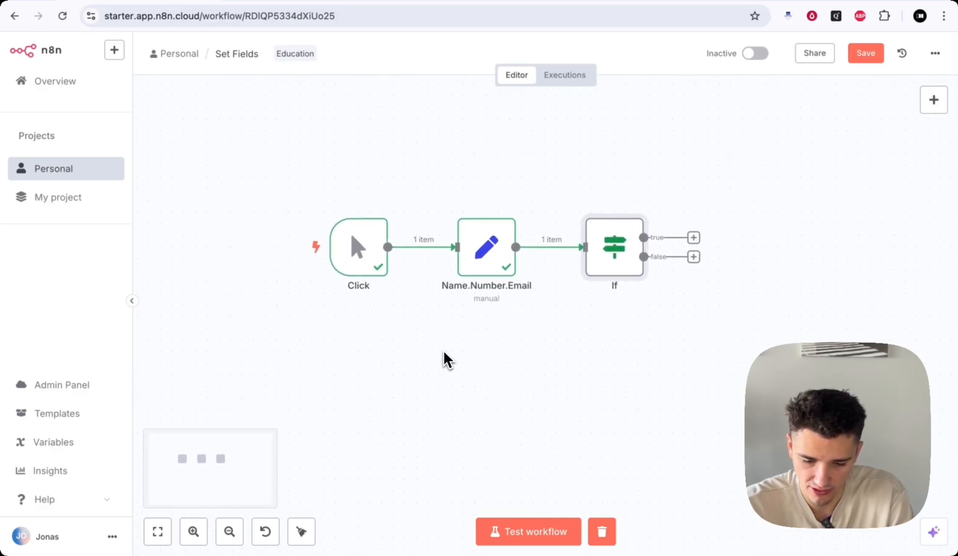
scroll(443, 352, "down", 2)
scroll(444, 352, "down", 1)
scroll(444, 352, "up", 3)
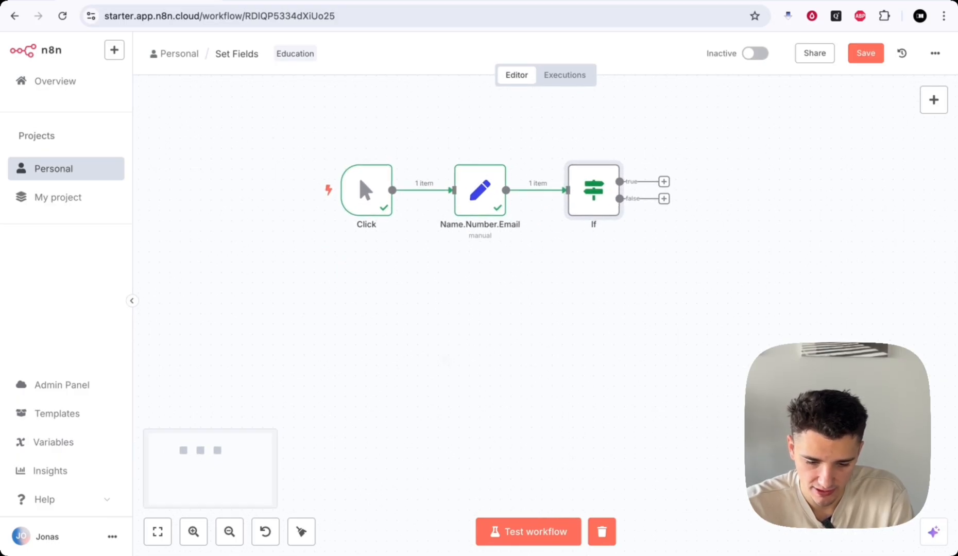
scroll(444, 353, "up", 1)
scroll(444, 352, "up", 1)
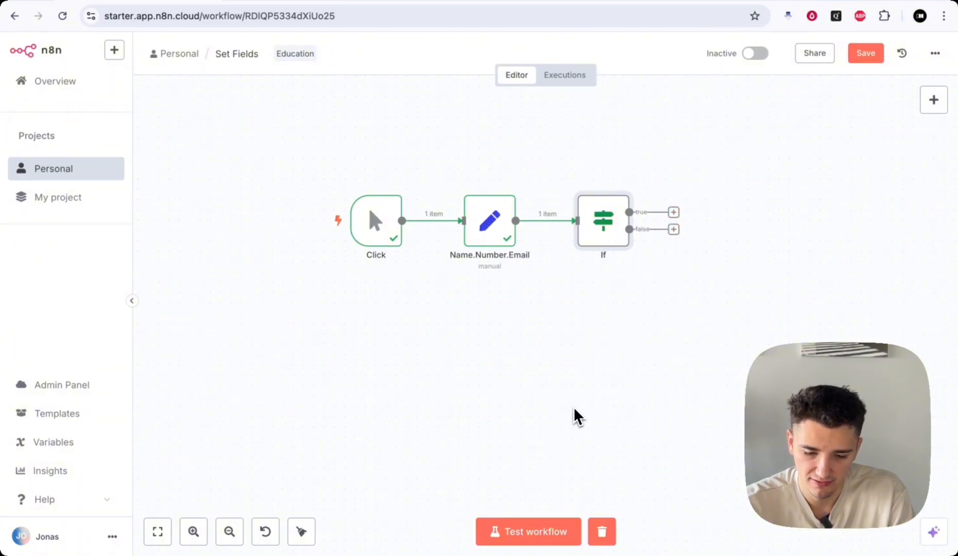
key("ctrl+Return")
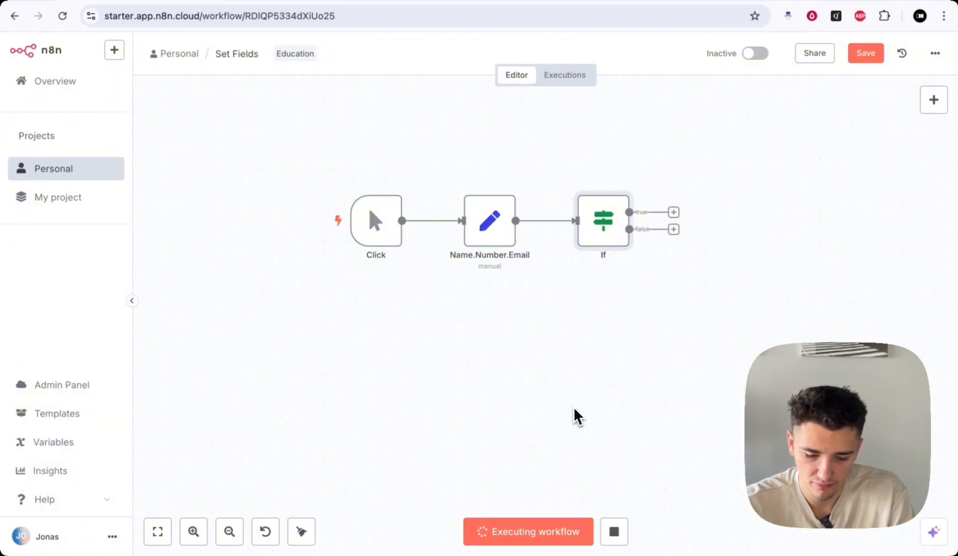
scroll(576, 415, "down", 1)
scroll(574, 409, "right", 1)
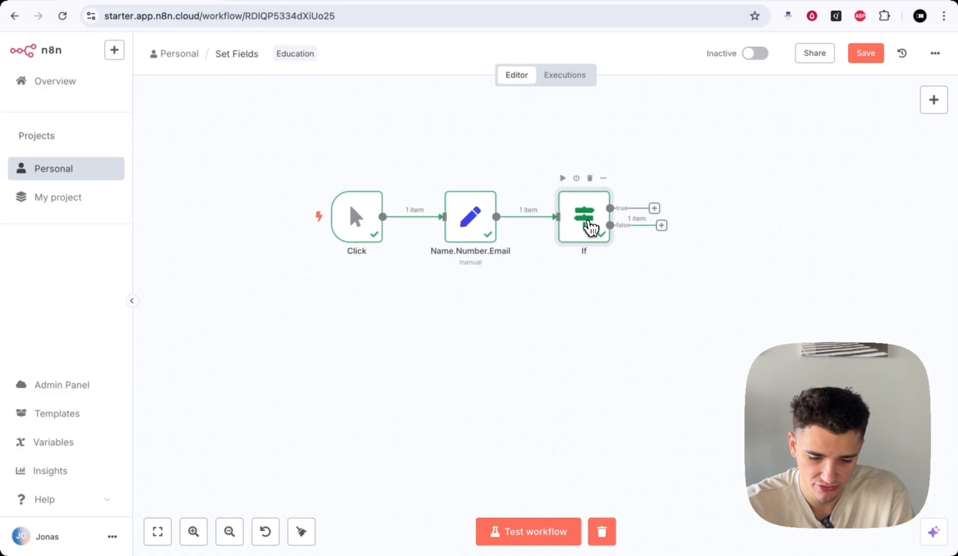
- Open the If node and inspect the False Branch output to read the incoming lowercase name
double_click(590, 227)
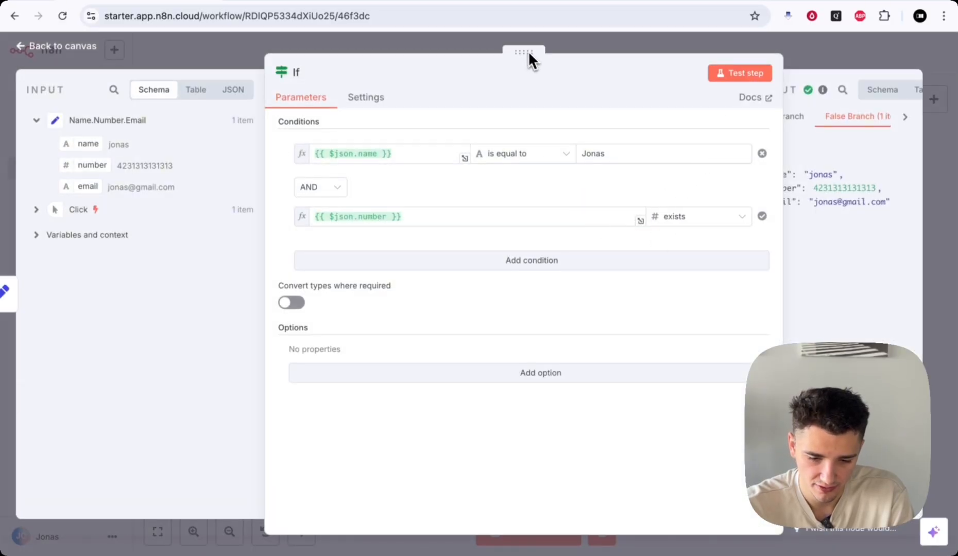
left_click_drag(531, 52, 332, 47)
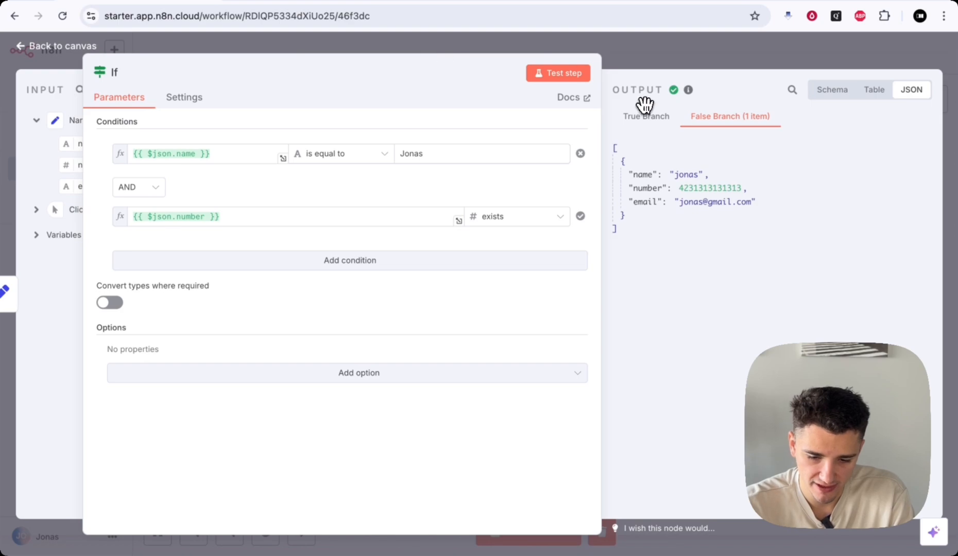
left_click(647, 122)
left_click(726, 122)
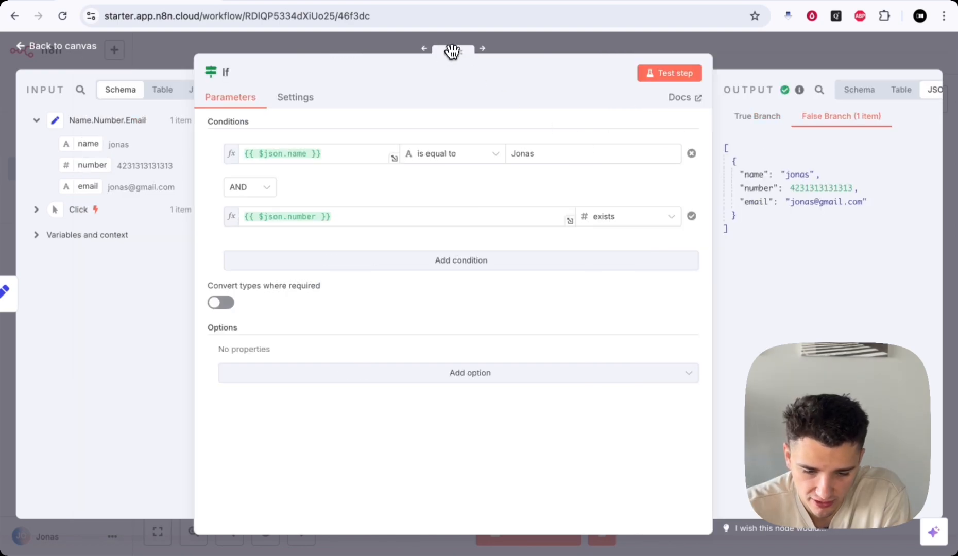
left_click_drag(451, 50, 405, 50)
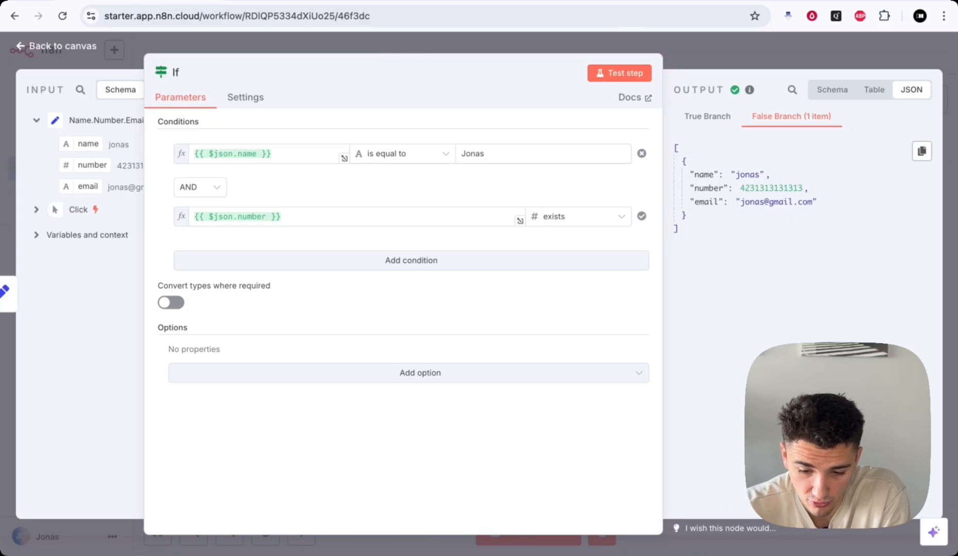
left_click_drag(735, 177, 761, 176)
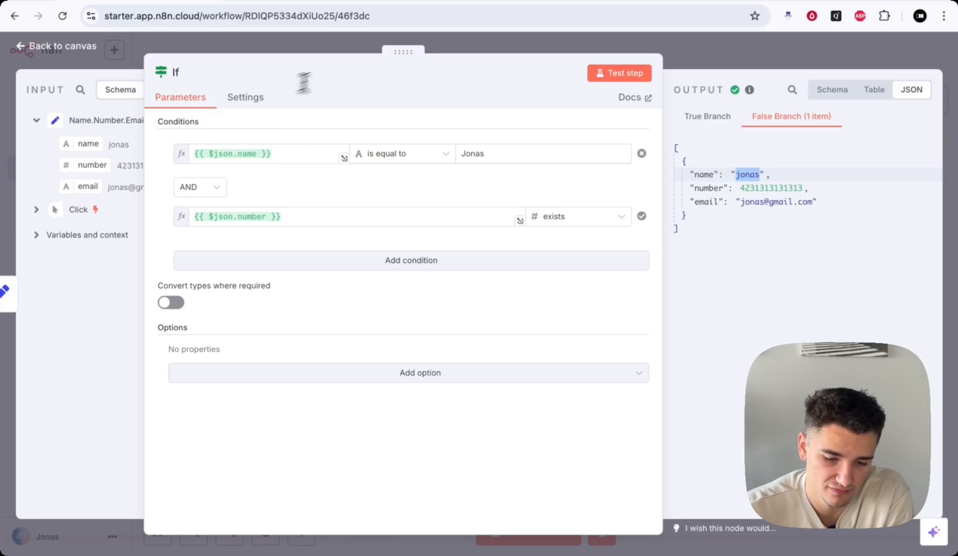
left_click_drag(397, 49, 447, 53)
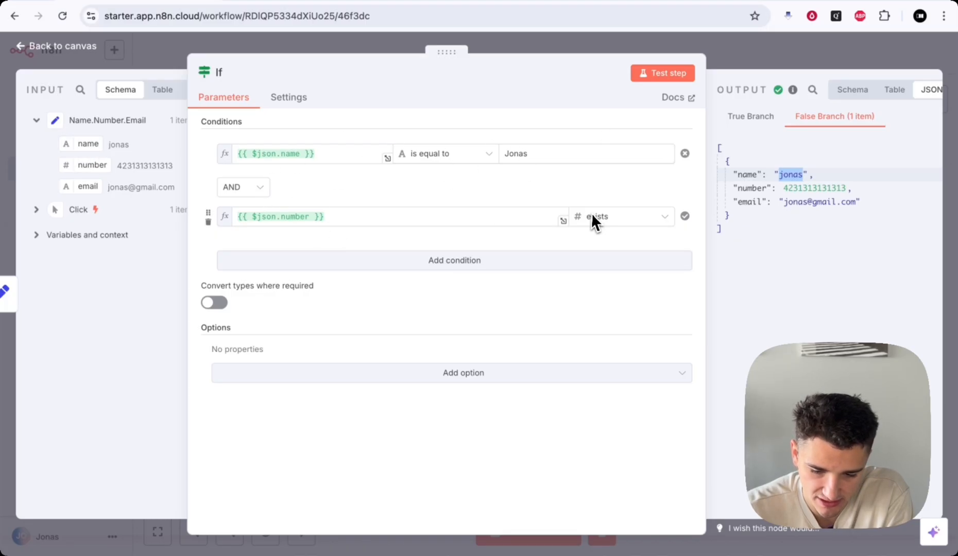
left_click_drag(446, 53, 415, 57)
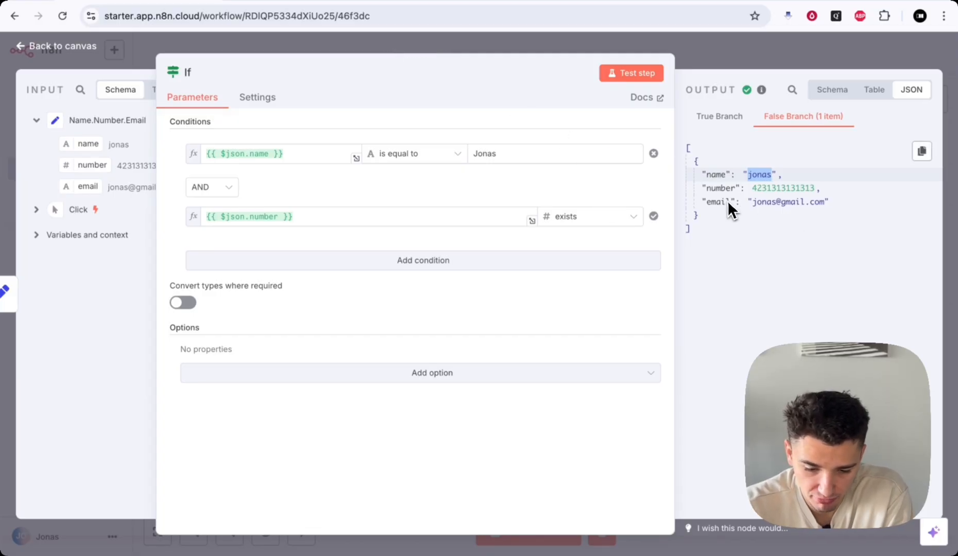
- Rewrite the name condition's comparison value in lowercase to match the incoming data
double_click(484, 153)
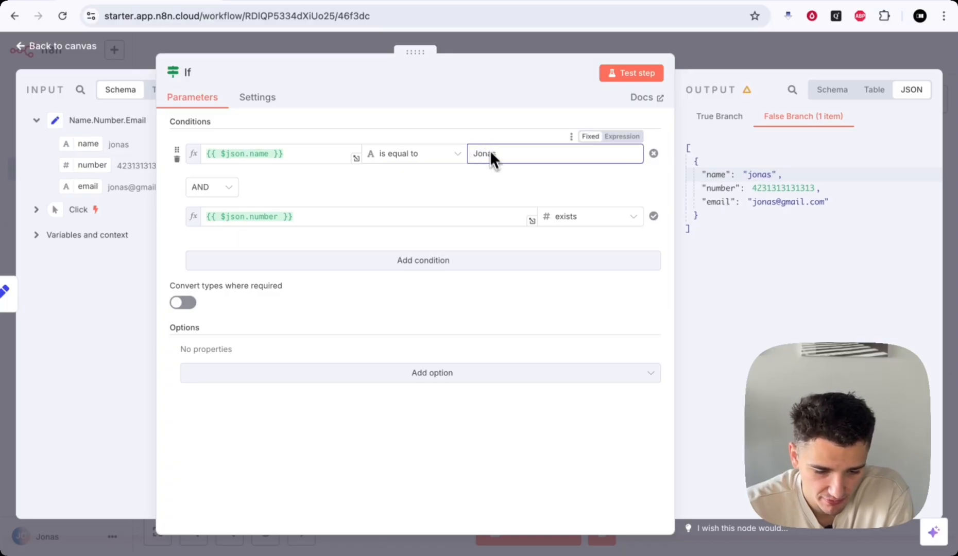
left_click_drag(419, 51, 532, 49)
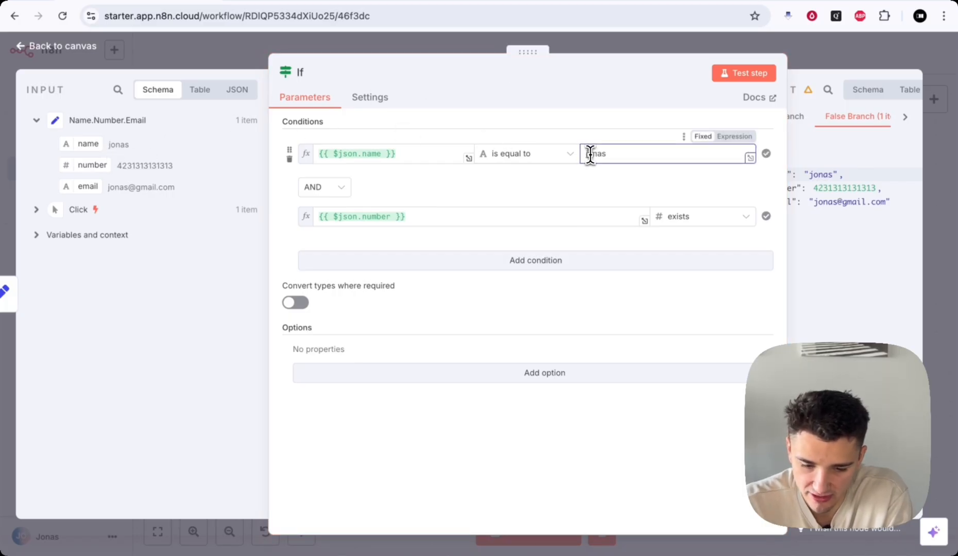
left_click_drag(530, 51, 487, 51)
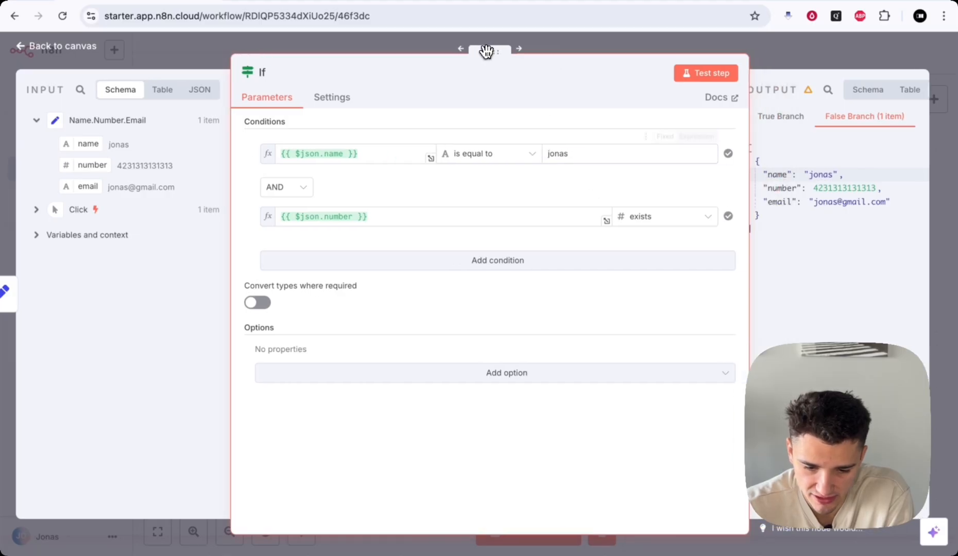
- Retest the If step, view its item on the True Branch, and recheck the is-equal-to operator
left_click(688, 75)
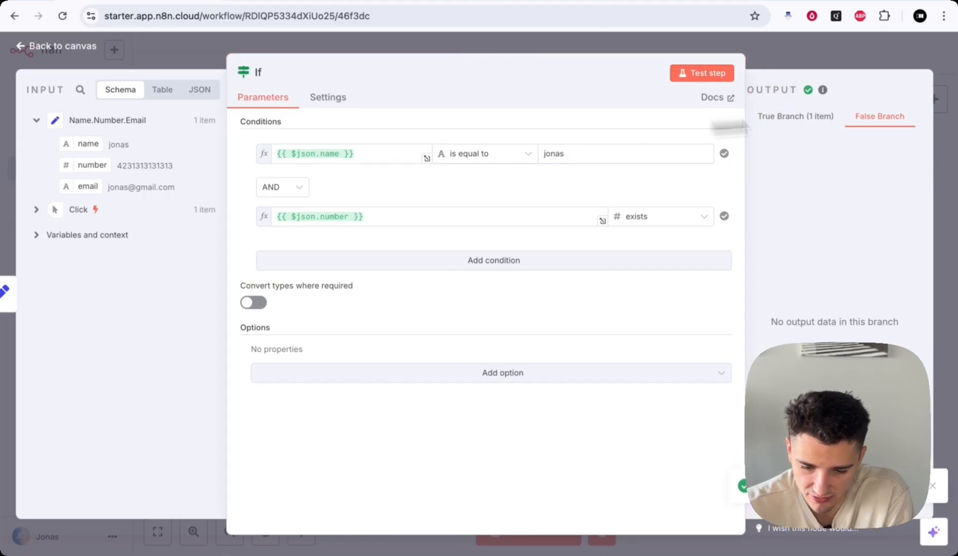
left_click(785, 126)
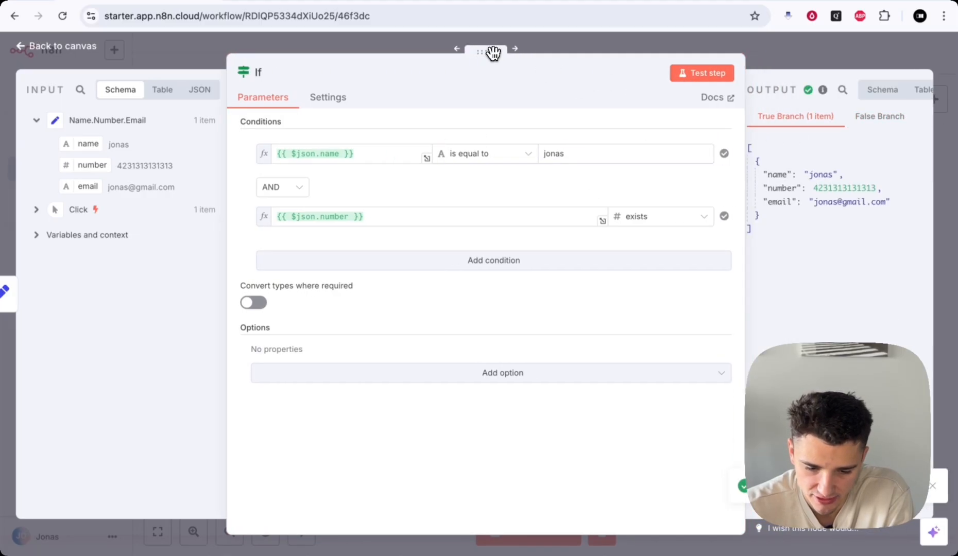
left_click_drag(487, 51, 446, 51)
left_click(433, 154)
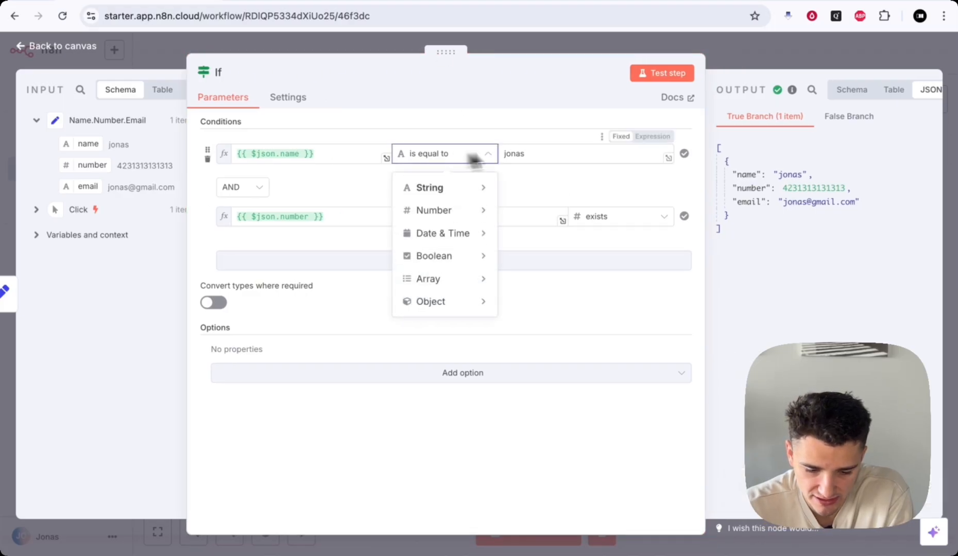
mouse_move(481, 187)
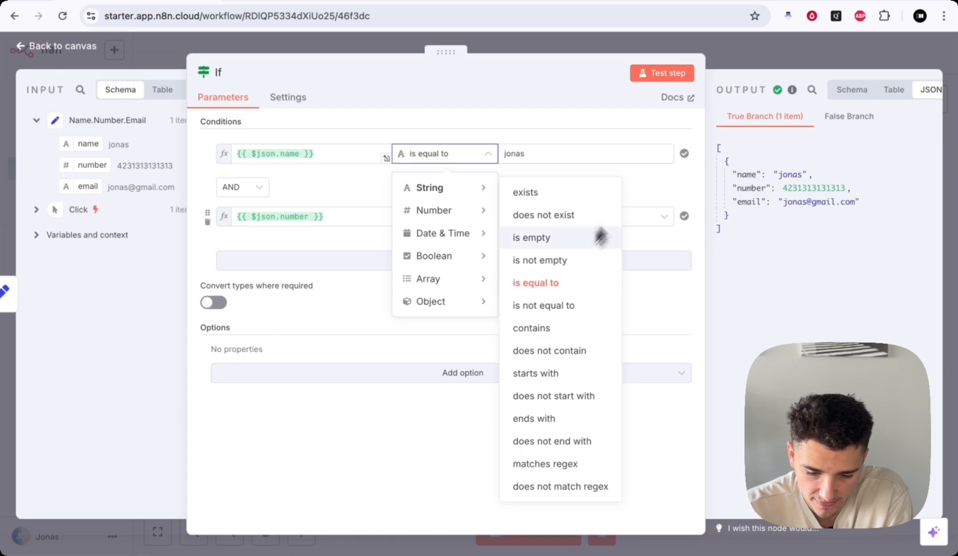
left_click(644, 169)
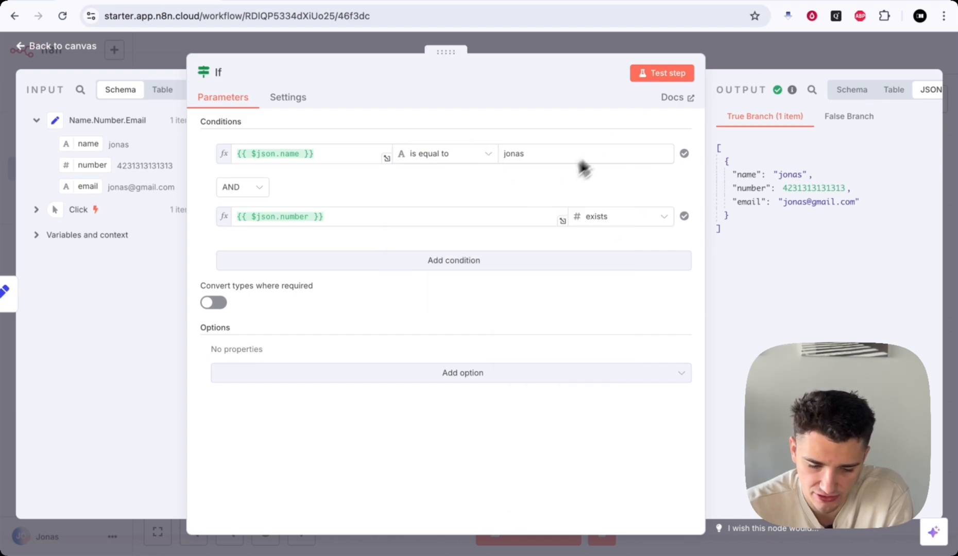
left_click(444, 163)
mouse_move(453, 198)
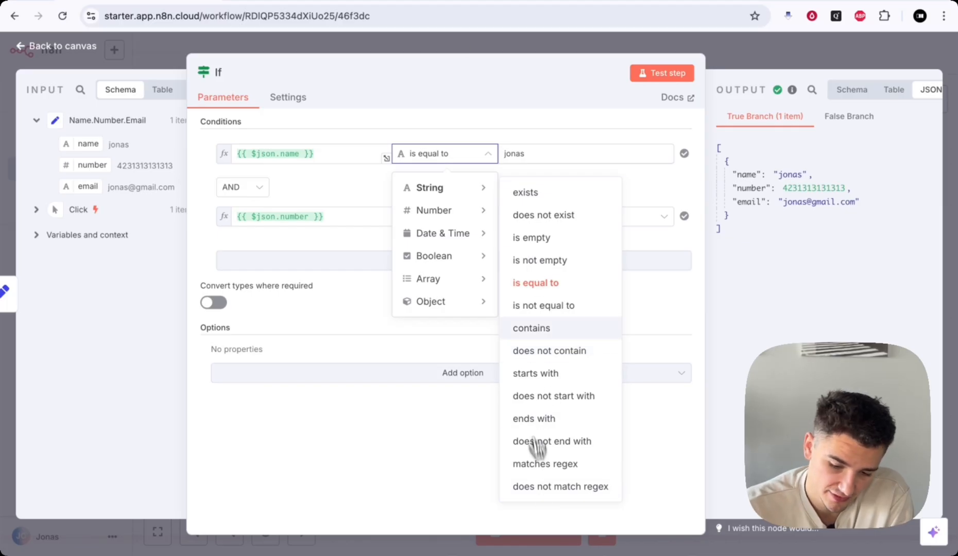
left_click(722, 57)
scroll(567, 327, "down", 5)
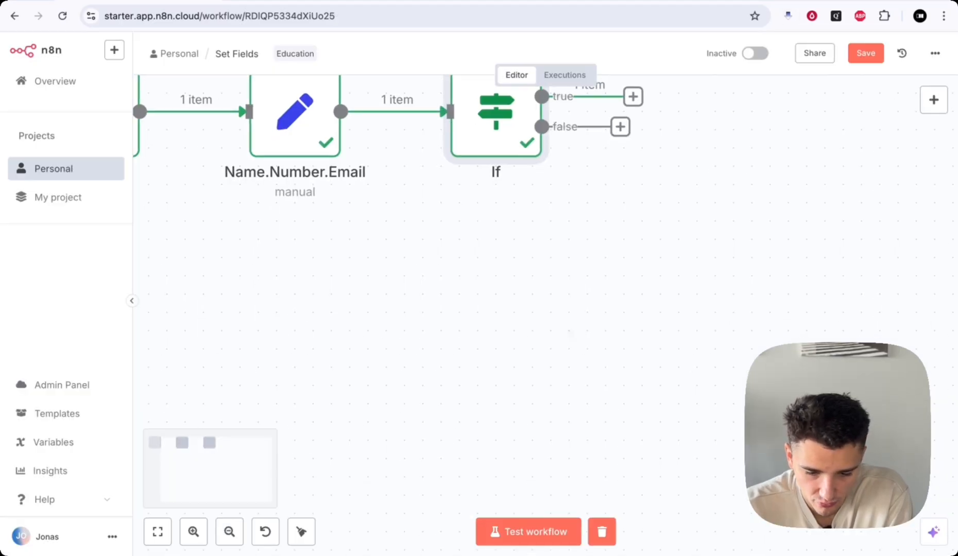
scroll(579, 307, "up", 1)
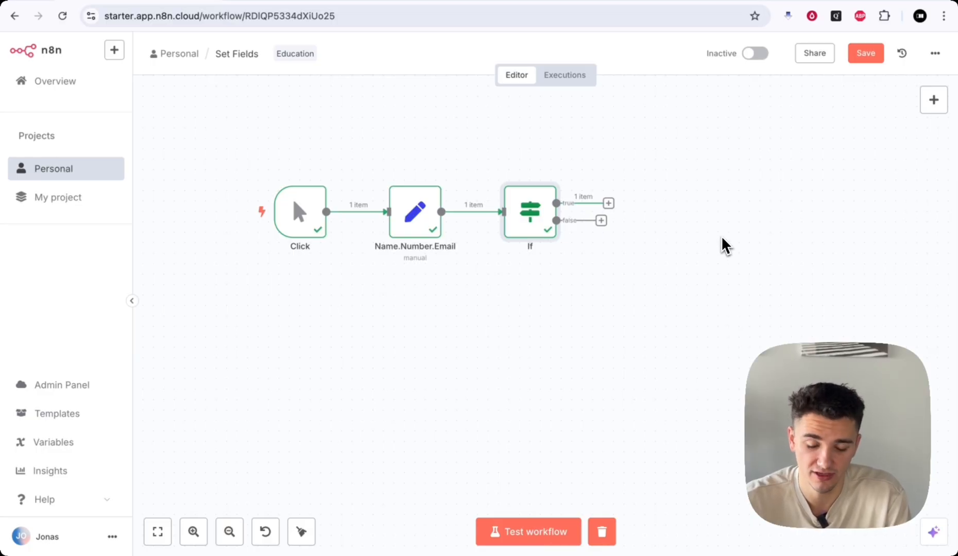
scroll(669, 240, "right", 2)
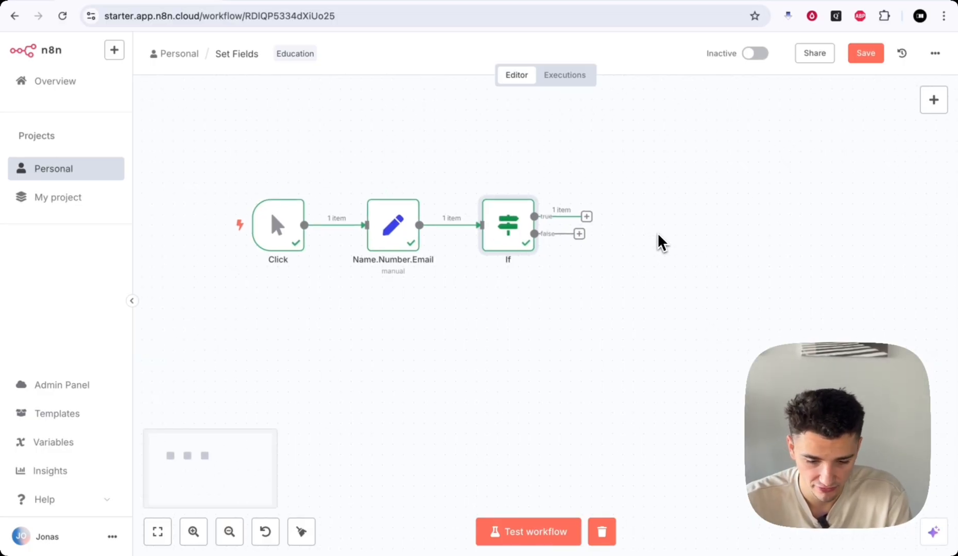
scroll(656, 232, "up", 2)
scroll(643, 234, "up", 2)
scroll(641, 237, "left", 3)
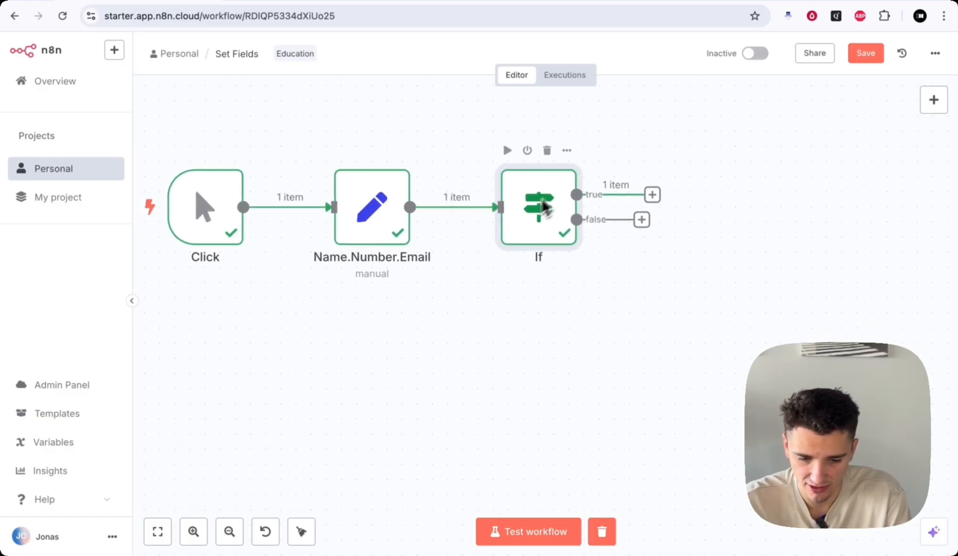
scroll(711, 200, "right", 2)
scroll(710, 196, "right", 3)
scroll(711, 196, "up", 1)
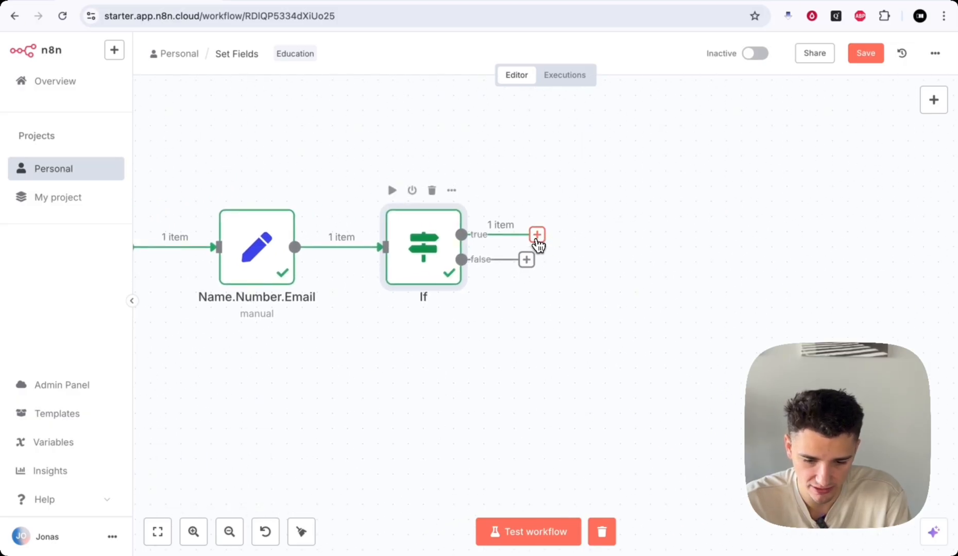
- Add an AI Agent node from the AI category on the If node's true output and nudge it up-right
left_click(537, 235)
scroll(665, 246, "down", 1)
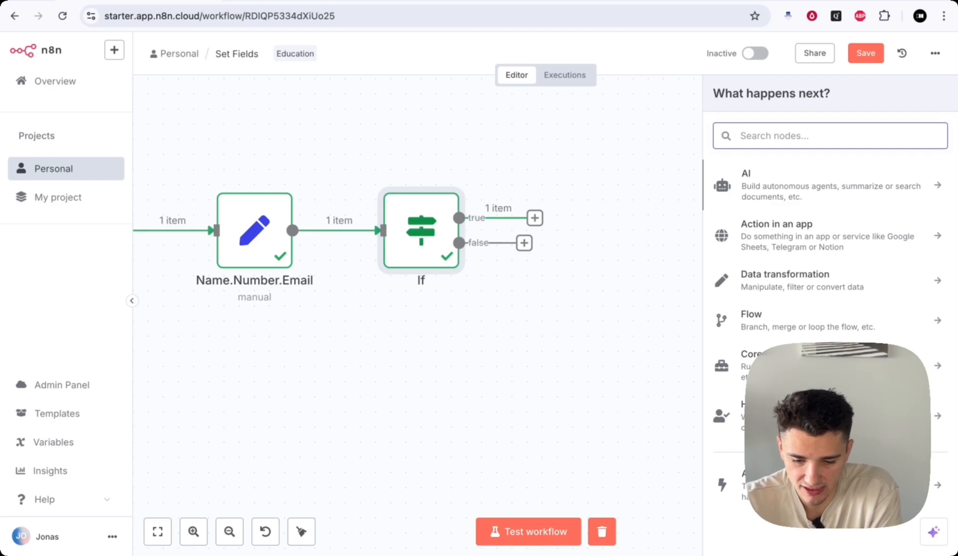
left_click(778, 191)
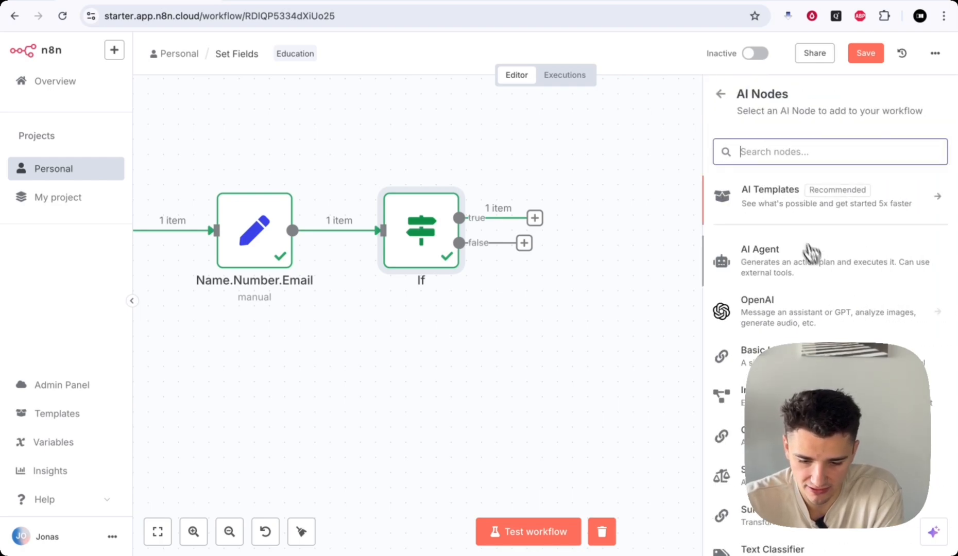
scroll(819, 265, "down", 2)
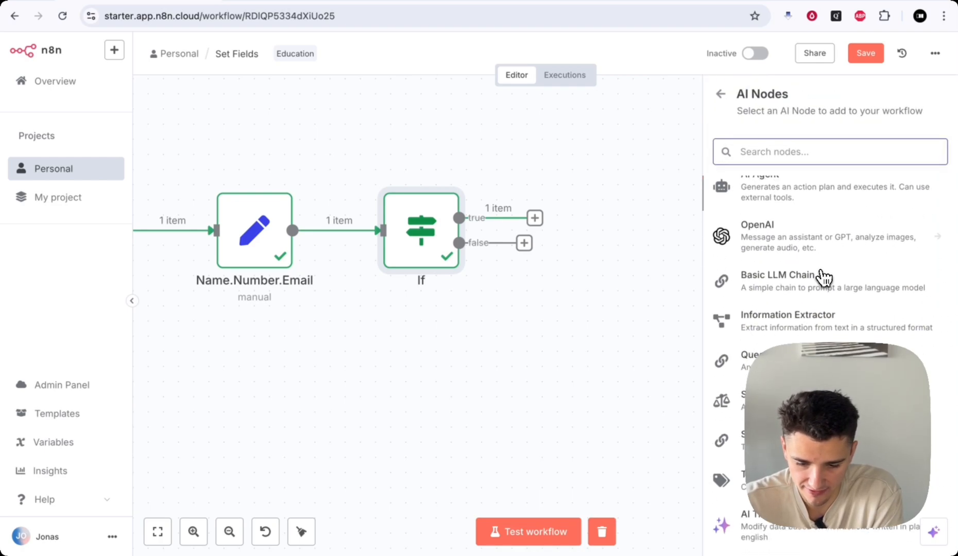
left_click(762, 198)
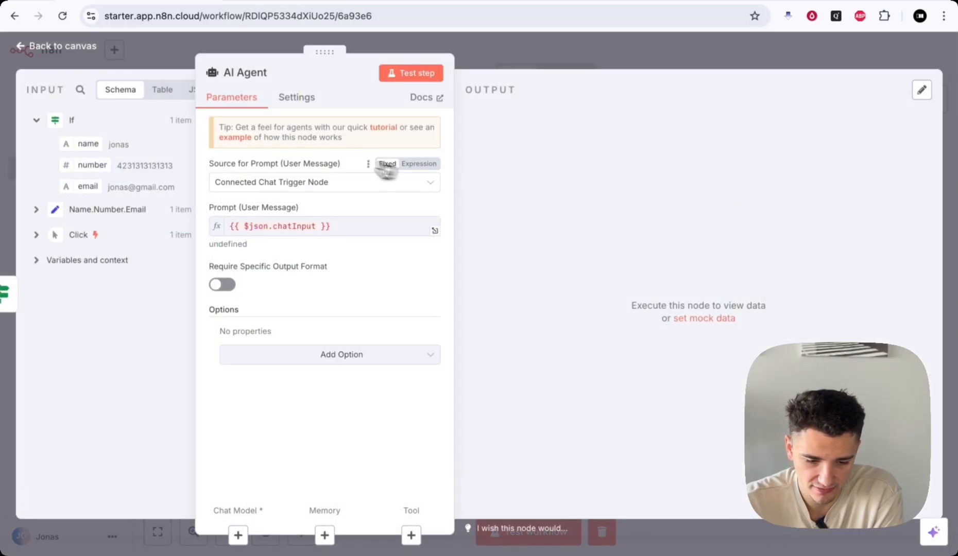
key("Escape")
mouse_move(679, 186)
left_mouse_down()
mouse_move(720, 167)
mouse_move(709, 167)
mouse_move(712, 180)
mouse_move(677, 169)
mouse_move(690, 168)
mouse_move(688, 177)
left_mouse_up()
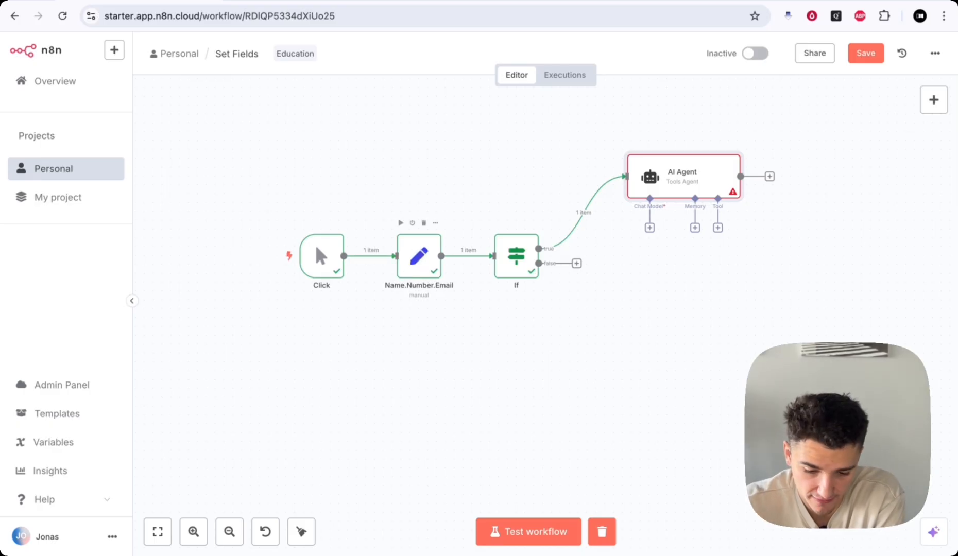
- Drag the AI Agent node higher above the If node, keeping its true-branch link
scroll(625, 331, "right", 3)
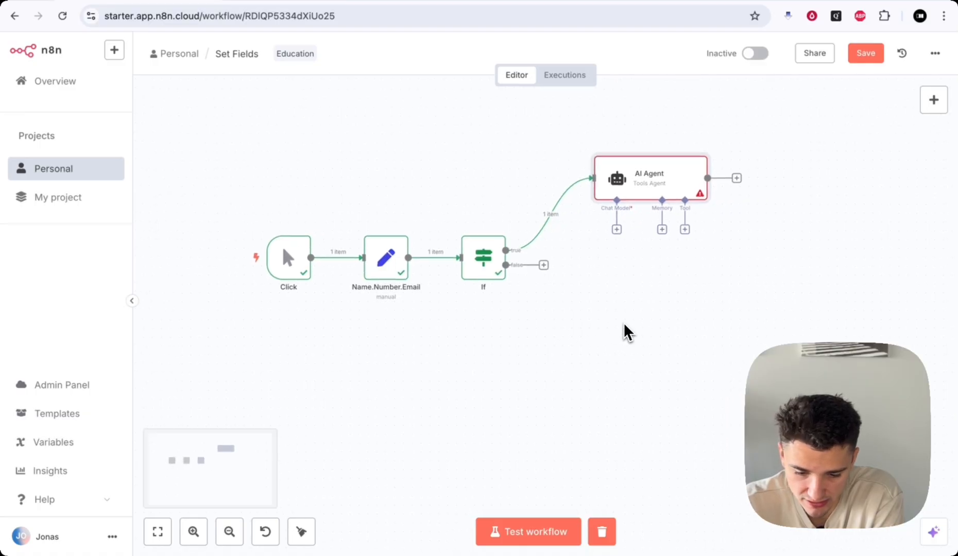
scroll(627, 332, "up", 5)
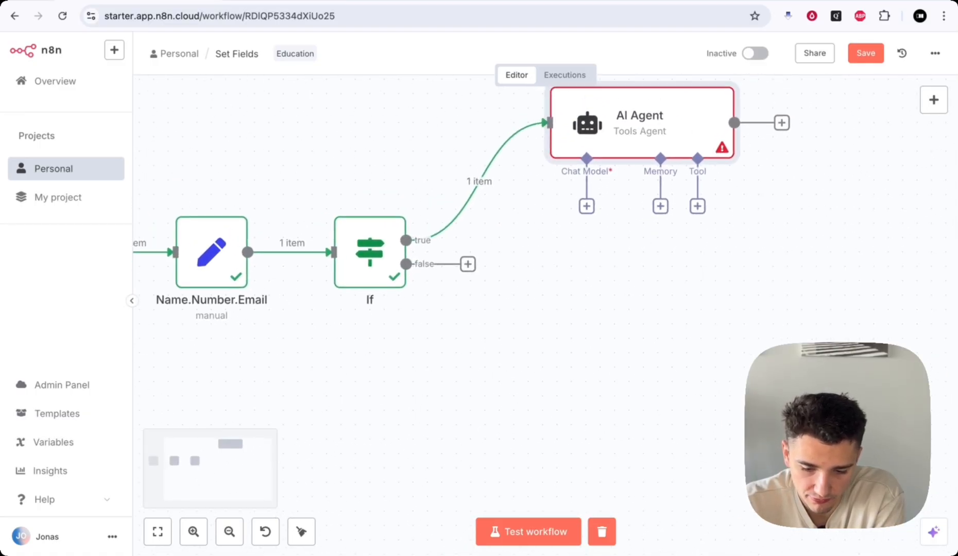
scroll(631, 327, "down", 2)
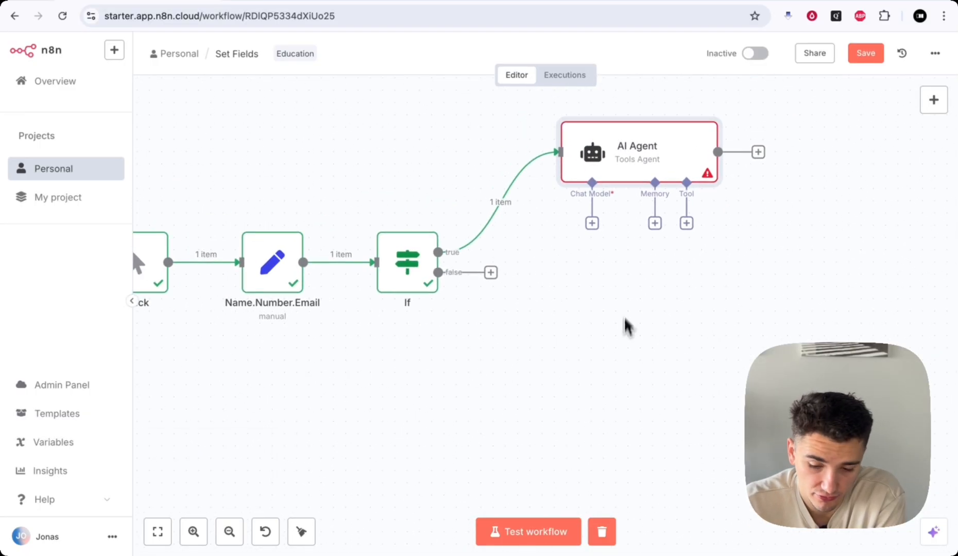
mouse_move(693, 158)
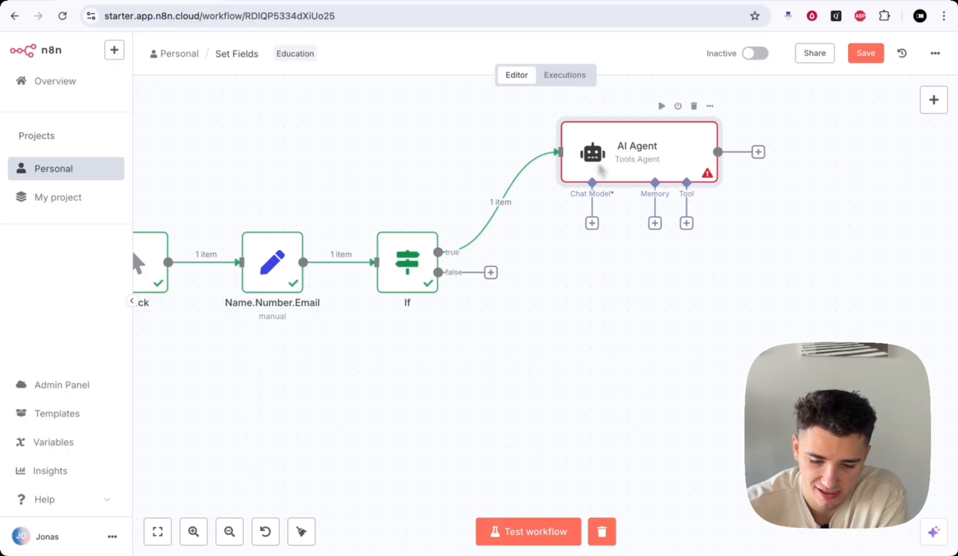
scroll(726, 252, "right", 2)
scroll(725, 246, "right", 1)
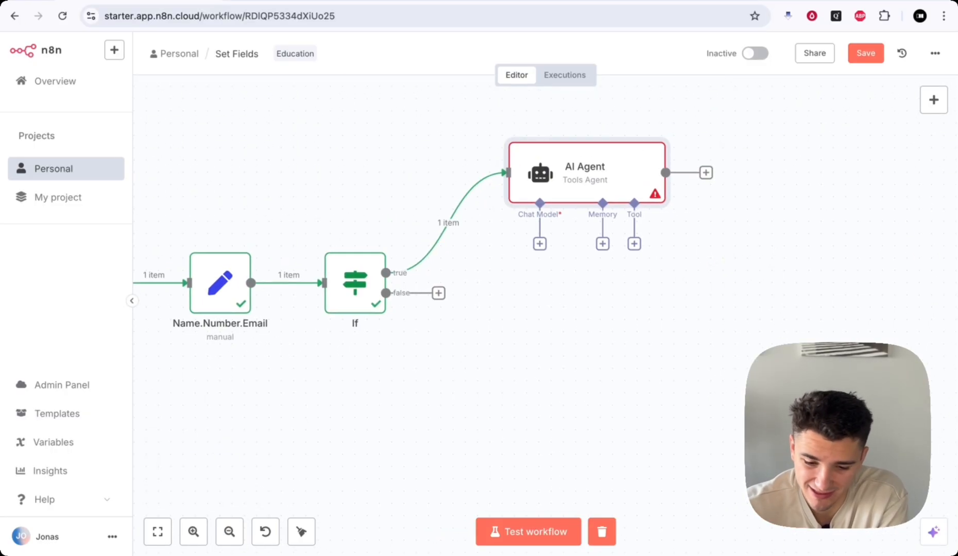
left_click_drag(600, 154, 595, 131)
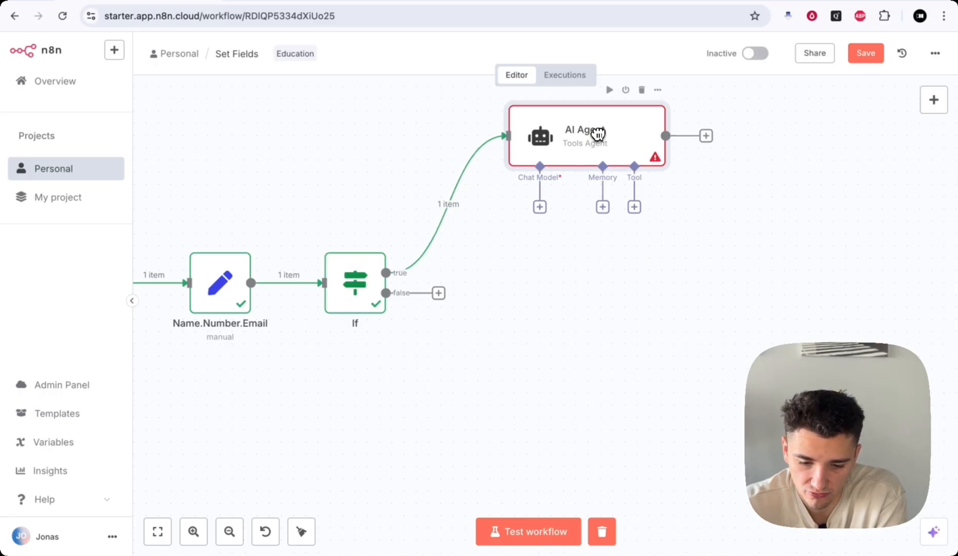
scroll(659, 268, "up", 2)
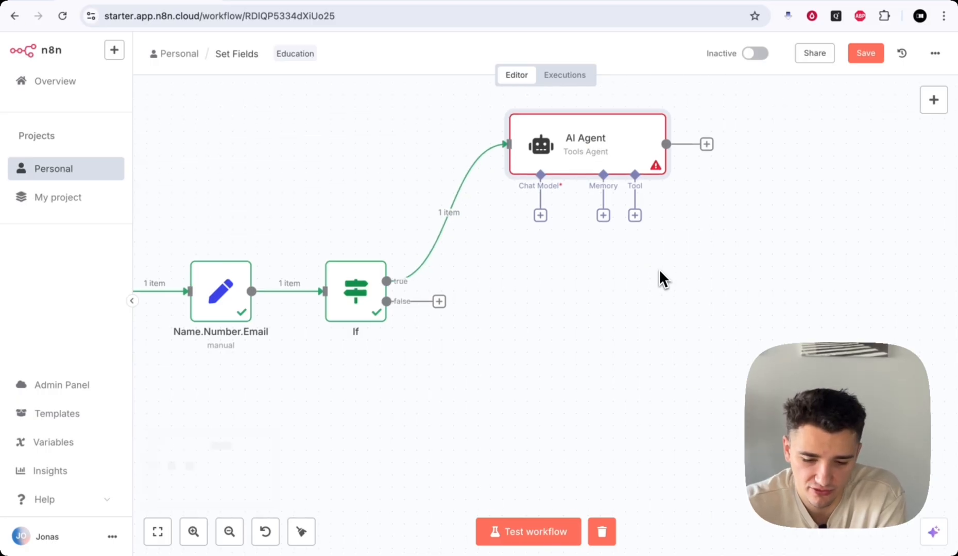
mouse_move(556, 191)
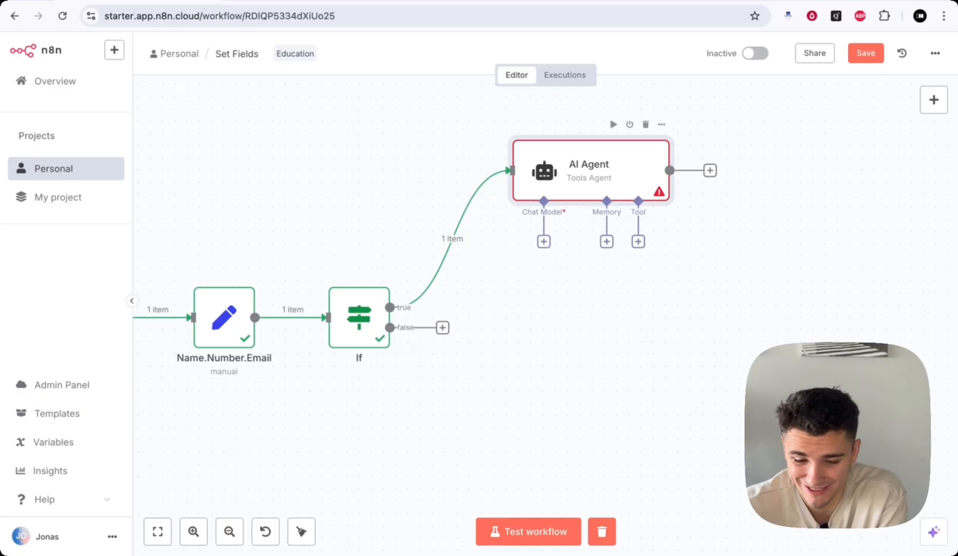
scroll(528, 389, "left", 3)
scroll(528, 388, "down", 3)
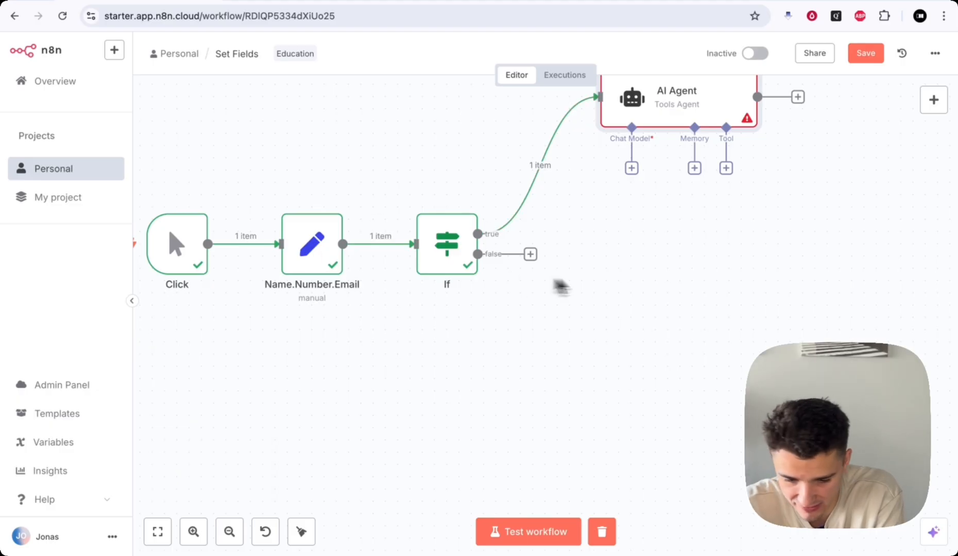
scroll(649, 289, "right", 3)
scroll(649, 288, "up", 2)
scroll(648, 279, "right", 2)
scroll(648, 279, "up", 2)
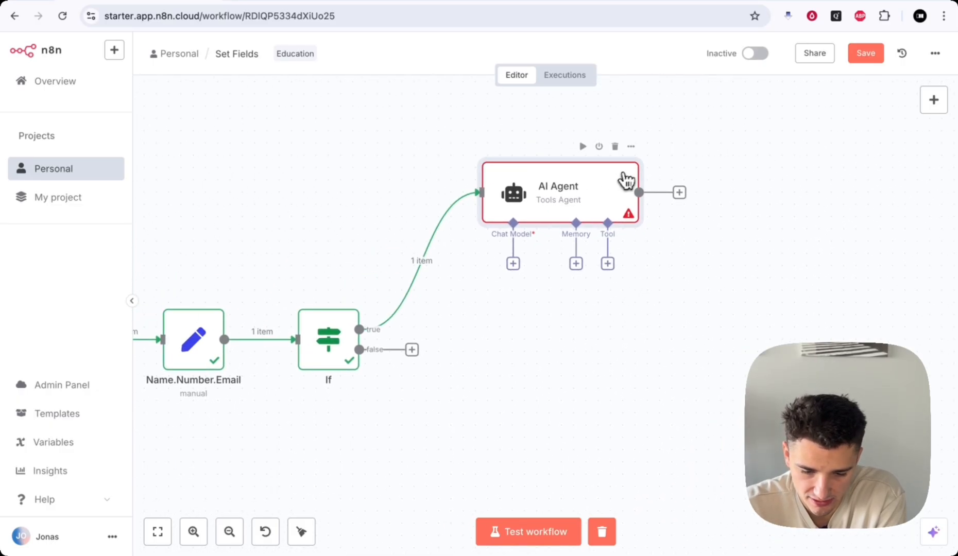
- Delete the old AI Agent, add a fresh one on the If node's true output, and move it up-right
left_click(614, 146)
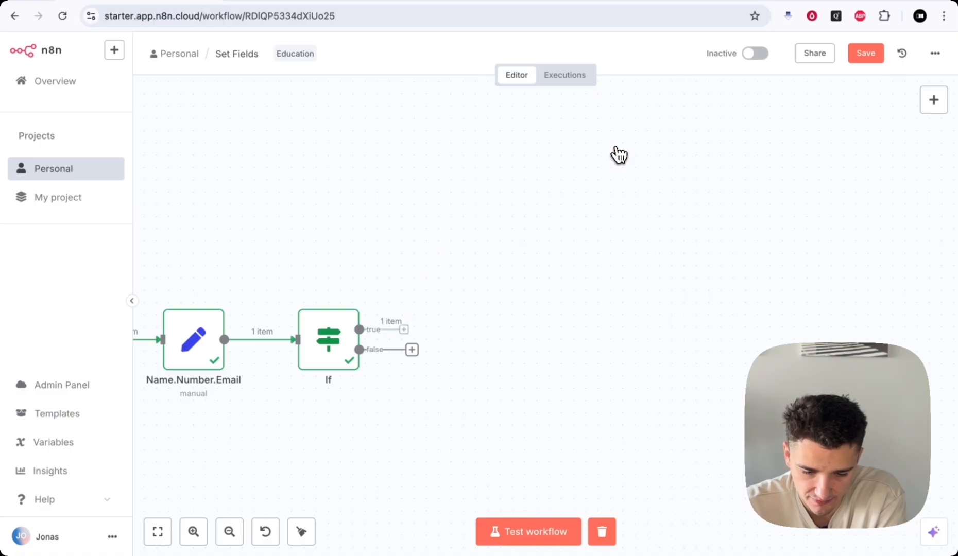
left_click(420, 329)
left_click(785, 195)
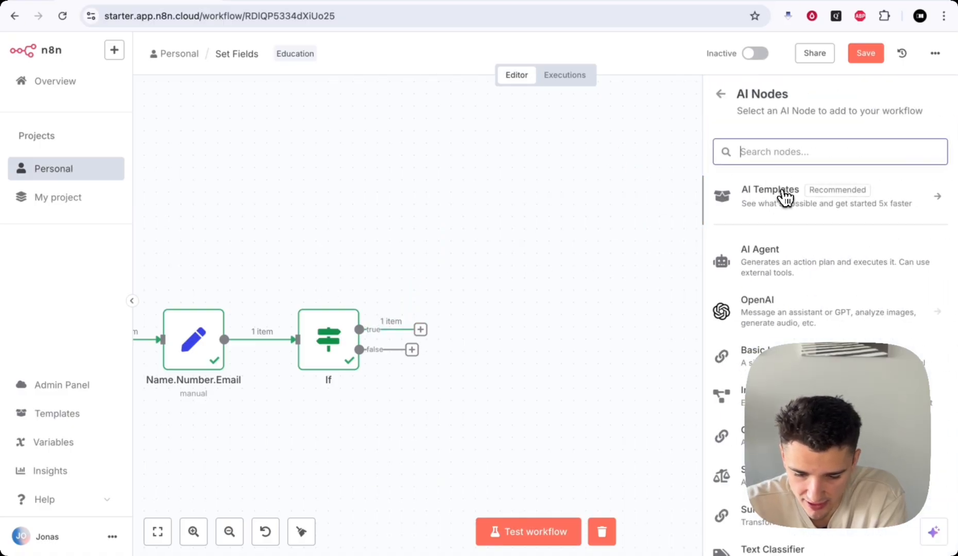
scroll(810, 258, "down", 2)
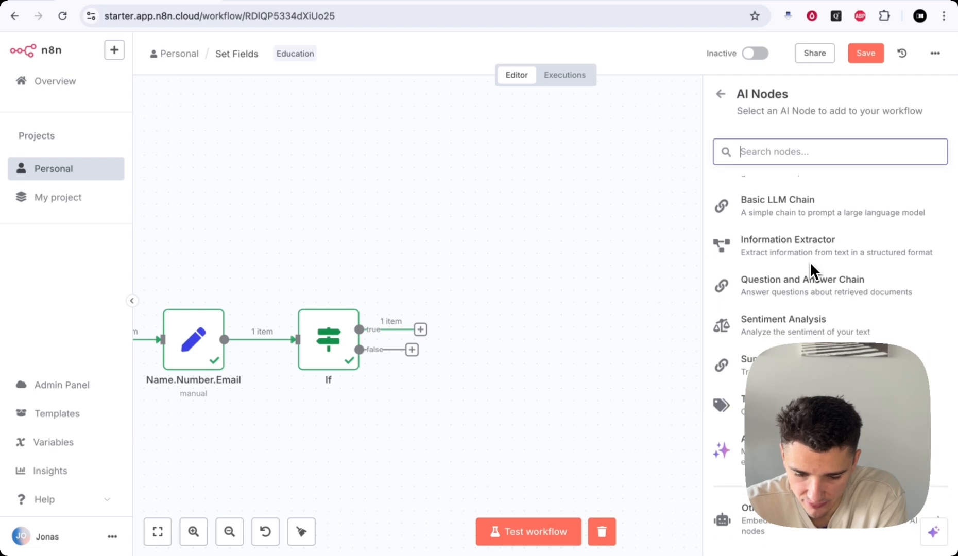
scroll(809, 262, "up", 3)
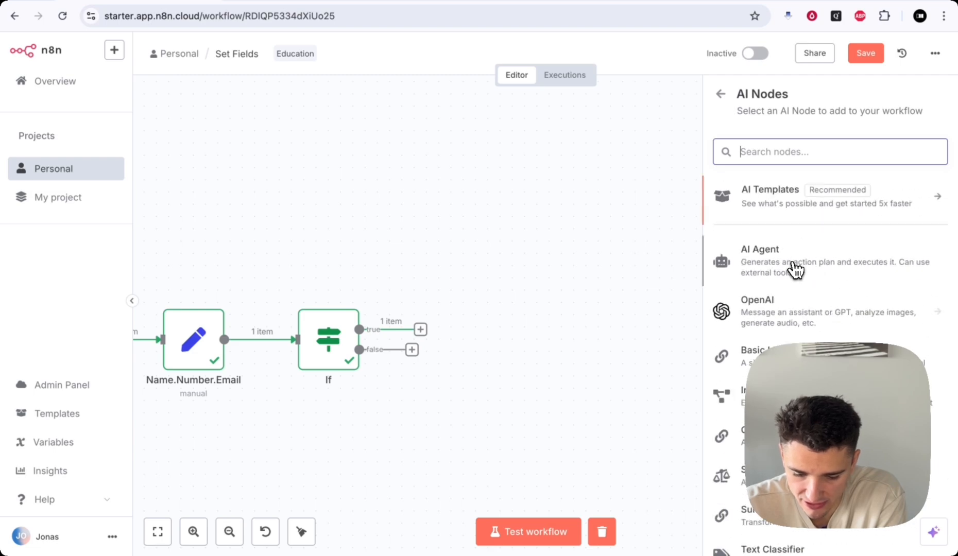
scroll(787, 322, "down", 3)
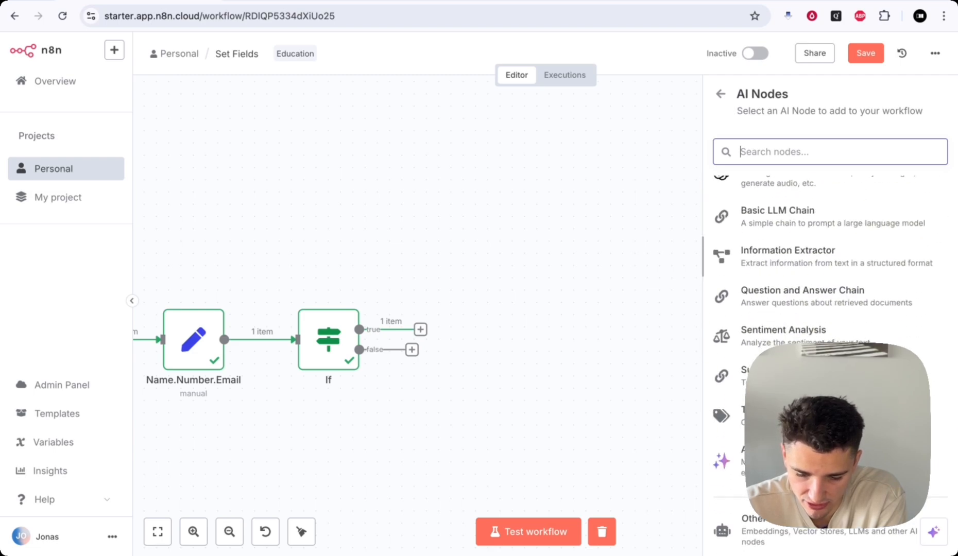
scroll(795, 299, "up", 3)
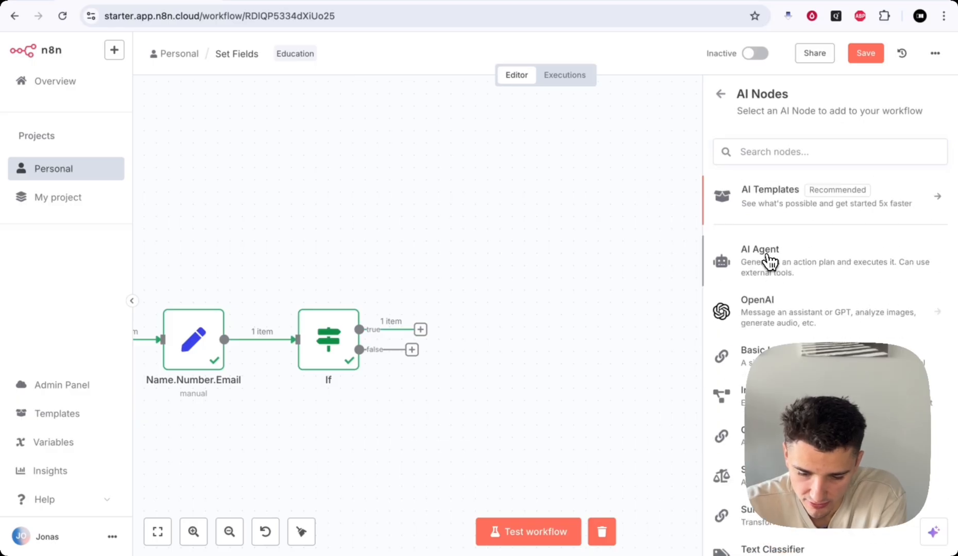
left_click(770, 261)
left_click(499, 57)
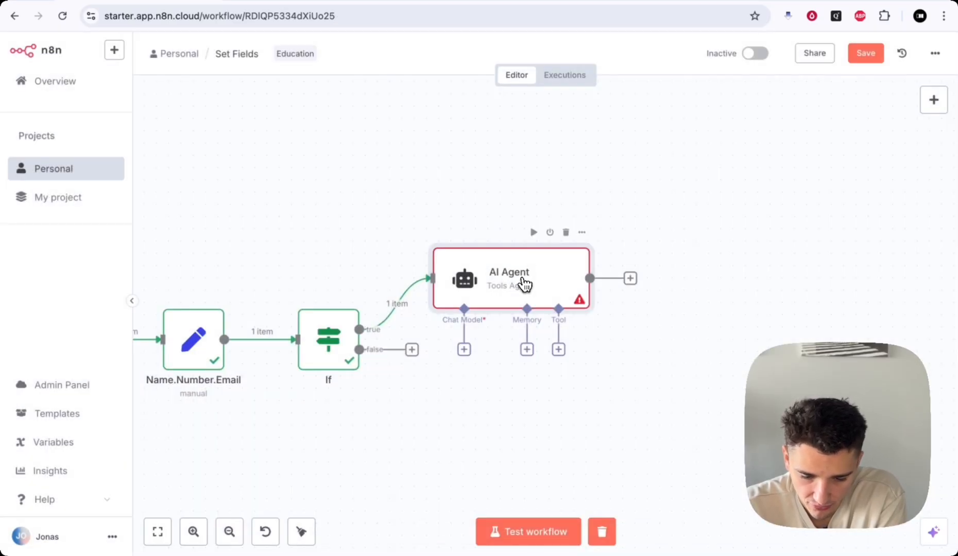
left_click_drag(524, 283, 548, 185)
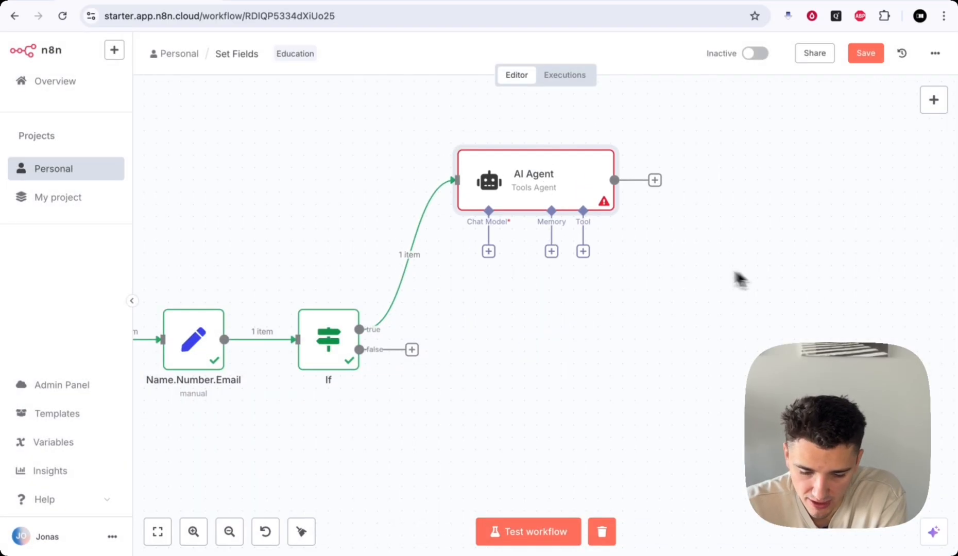
double_click(543, 190)
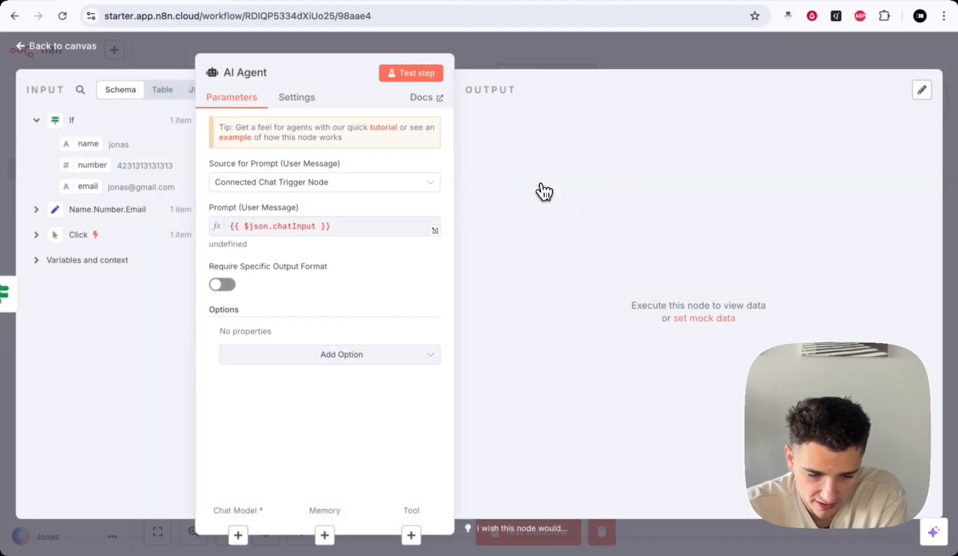
left_click_drag(314, 53, 479, 51)
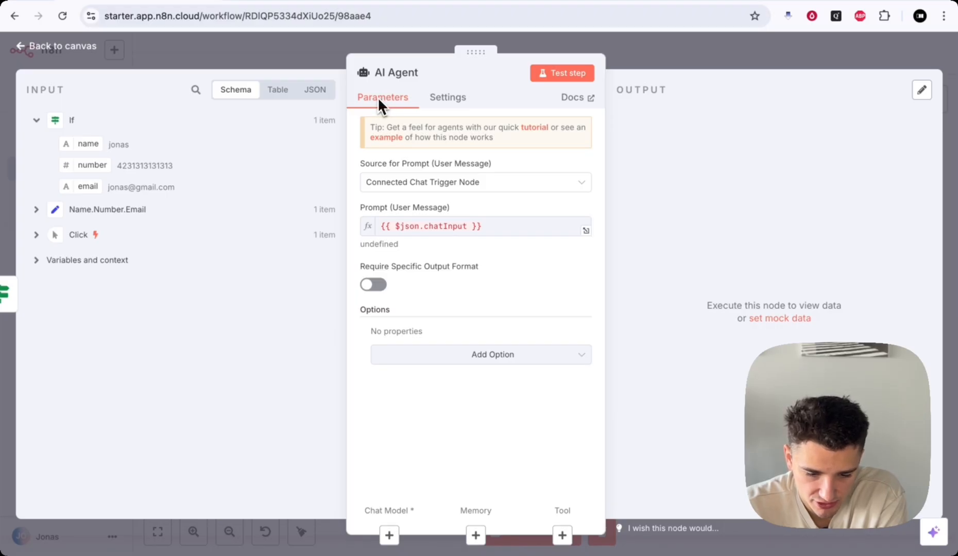
left_click_drag(365, 158, 493, 163)
left_click(493, 161)
left_click(492, 165)
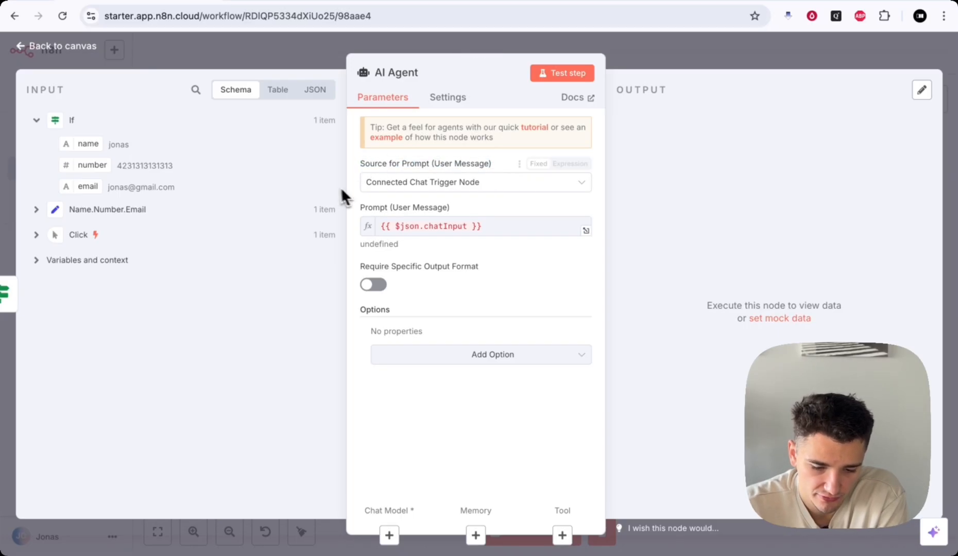
left_click(480, 184)
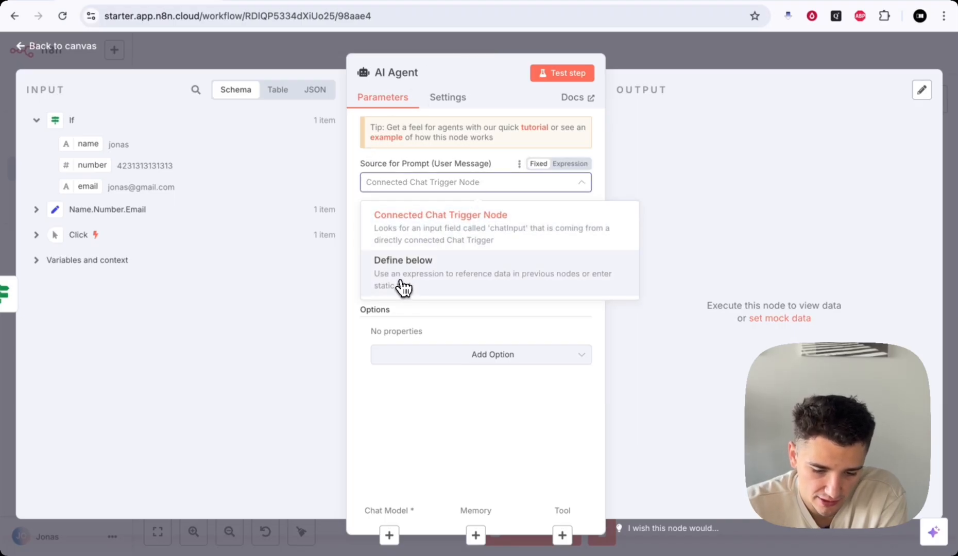
left_click(381, 224)
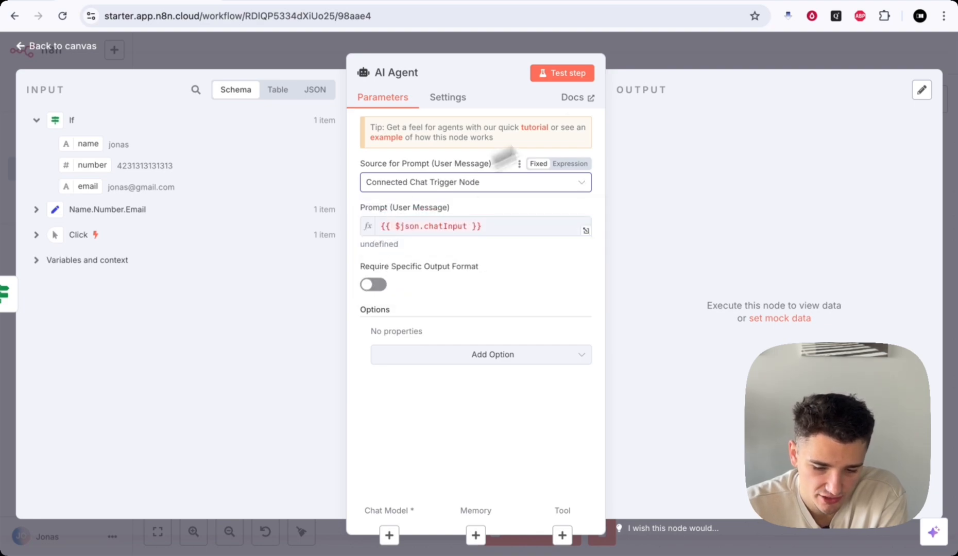
left_click(670, 58)
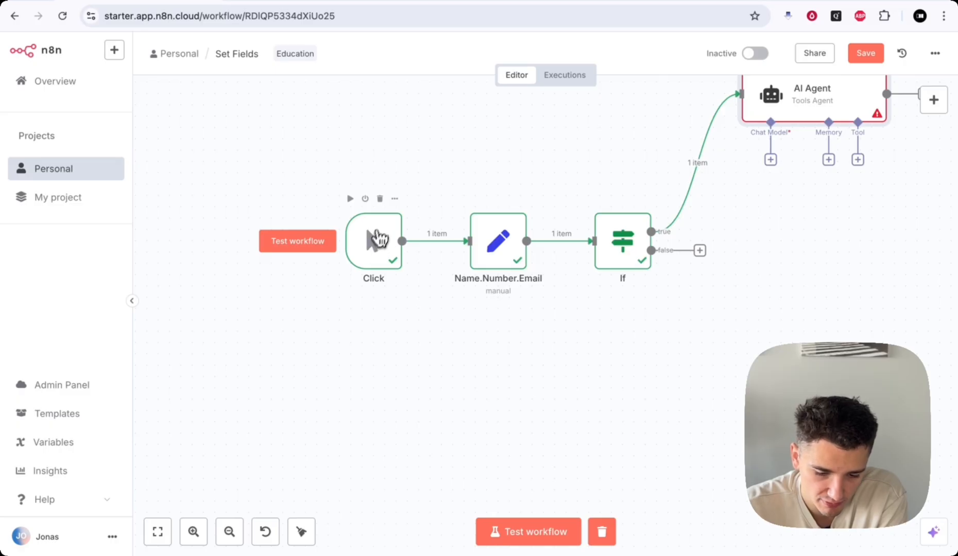
- Delete the Click trigger and add a Chat Trigger in its place
left_click(380, 199)
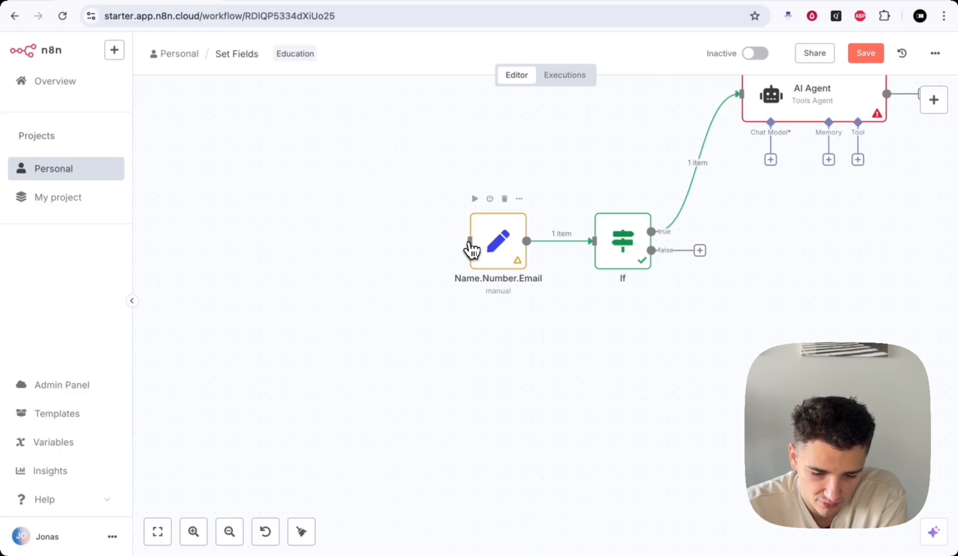
scroll(361, 268, "left", 2)
left_click(933, 100)
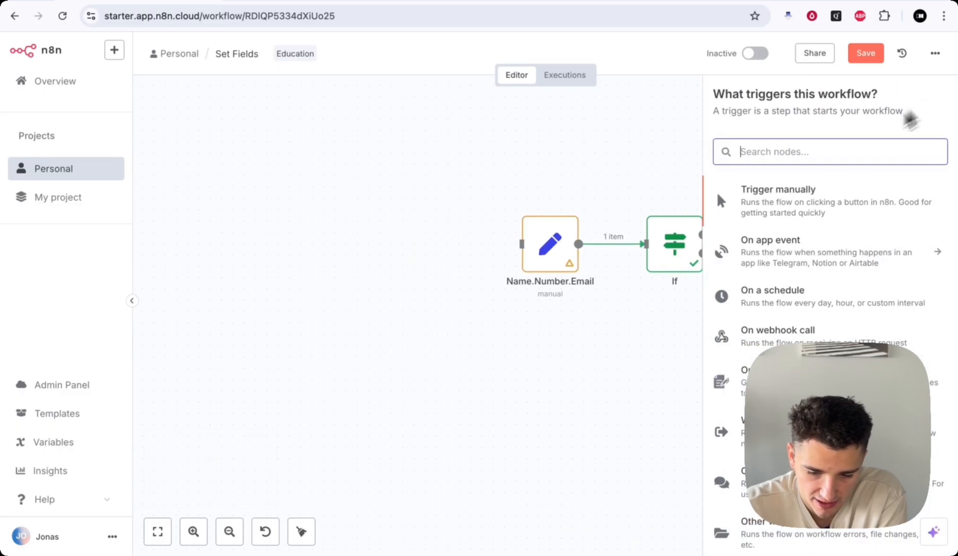
type("chat")
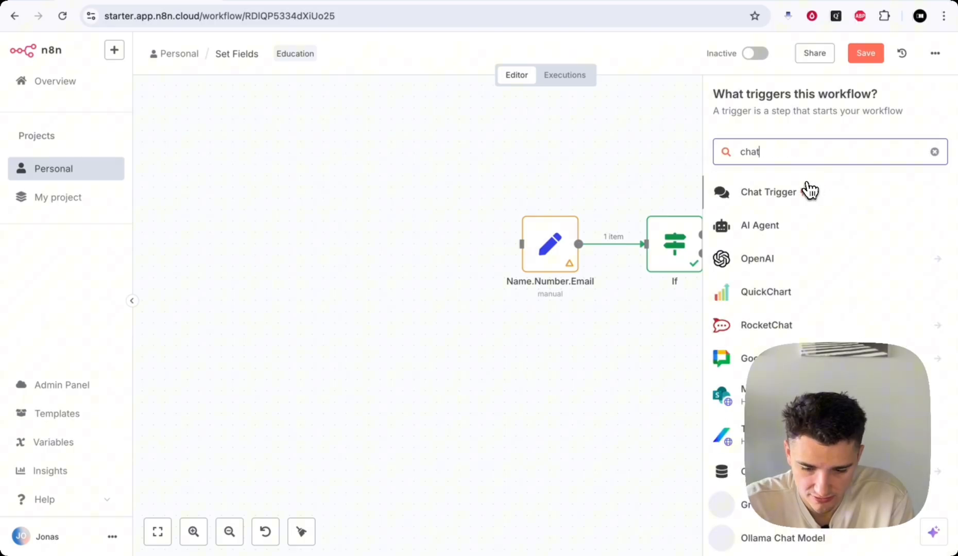
left_click(849, 195)
key("Escape")
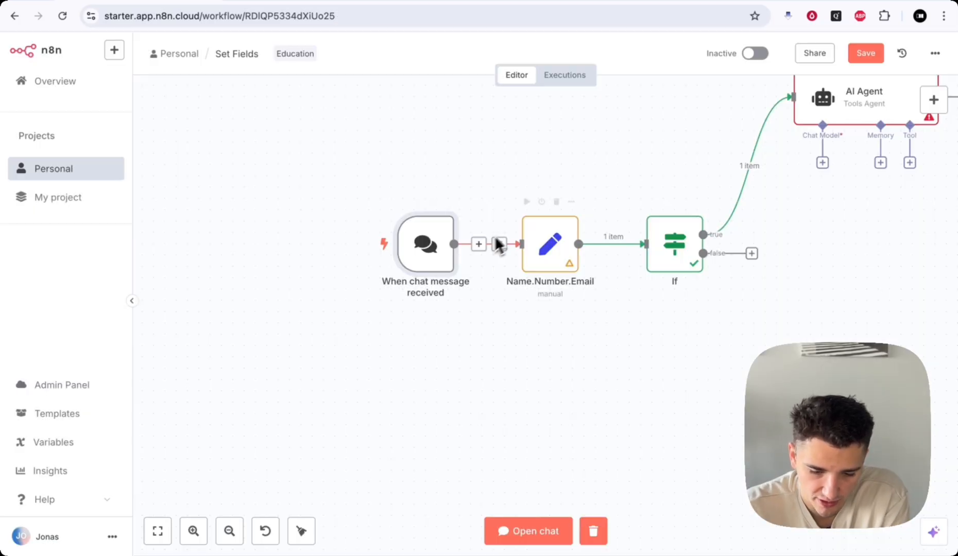
- Send a test chat message 'dsdsdsd' through the chat trigger
double_click(425, 256)
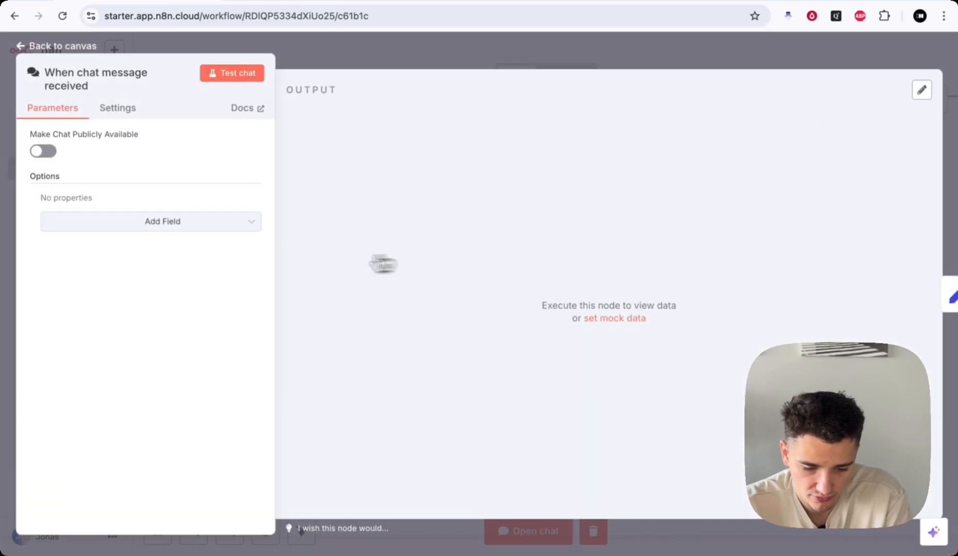
left_click(222, 75)
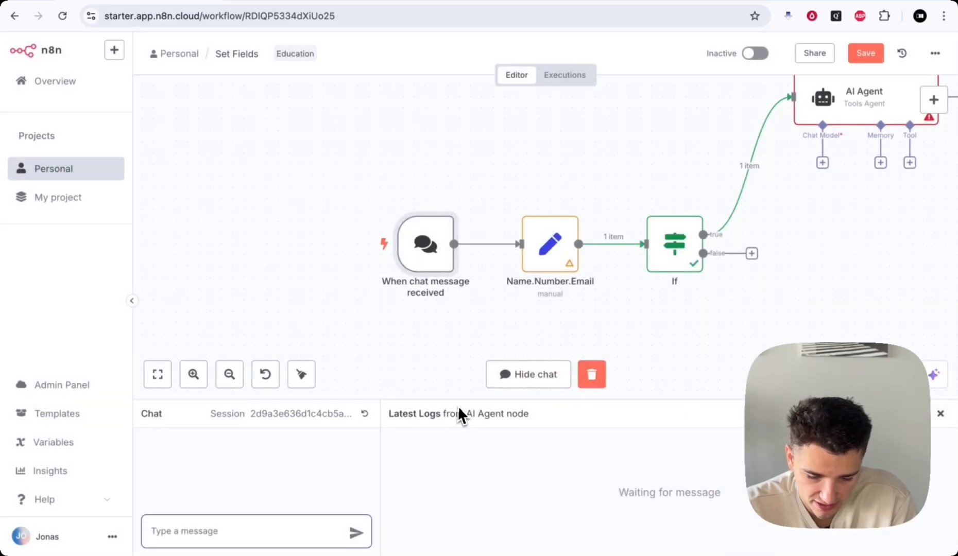
left_click_drag(453, 400, 454, 322)
left_click(175, 523)
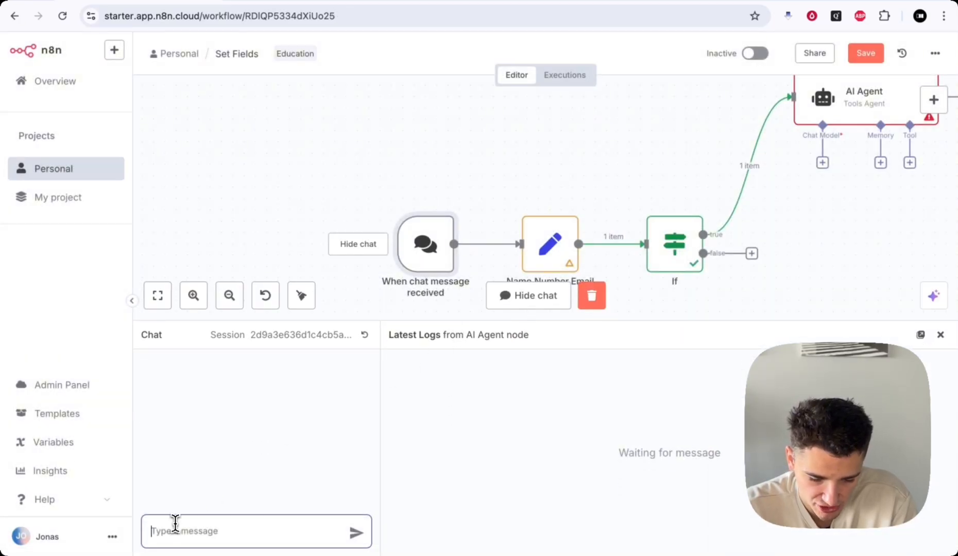
type("dsdsdsd")
key("Return")
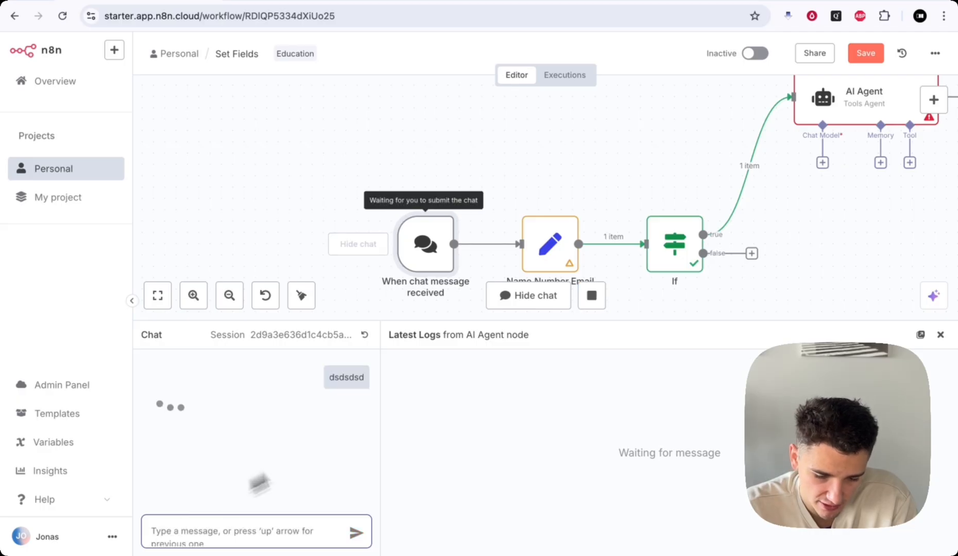
left_click(941, 334)
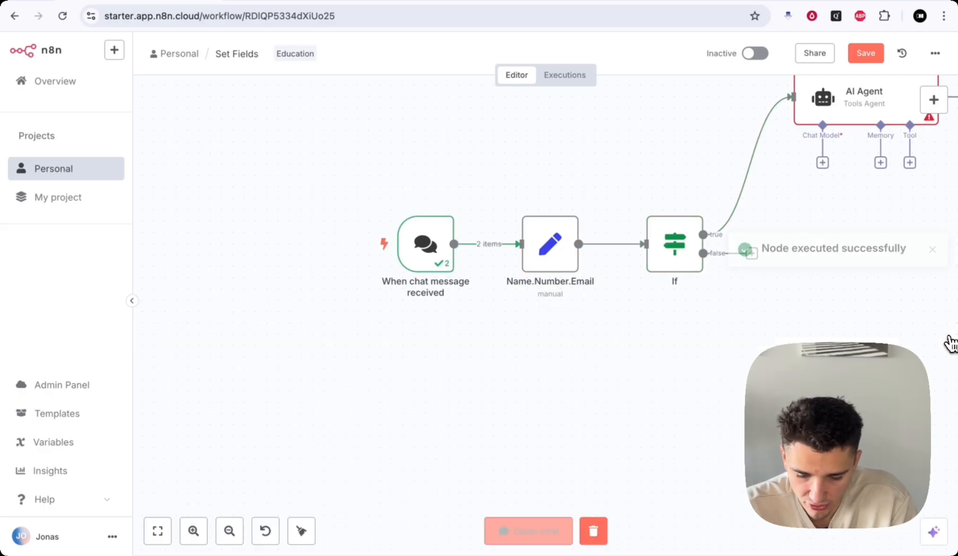
- Remove the chat trigger and connect a new manual trigger to Name.Number.Email
scroll(644, 338, "up", 3)
scroll(644, 337, "right", 4)
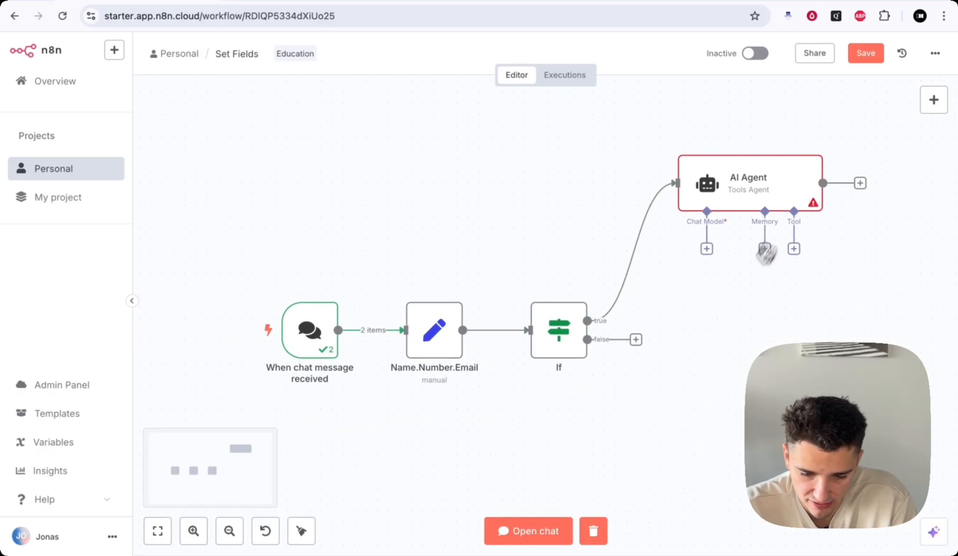
scroll(763, 250, "down", 3)
mouse_move(300, 246)
left_click(320, 212)
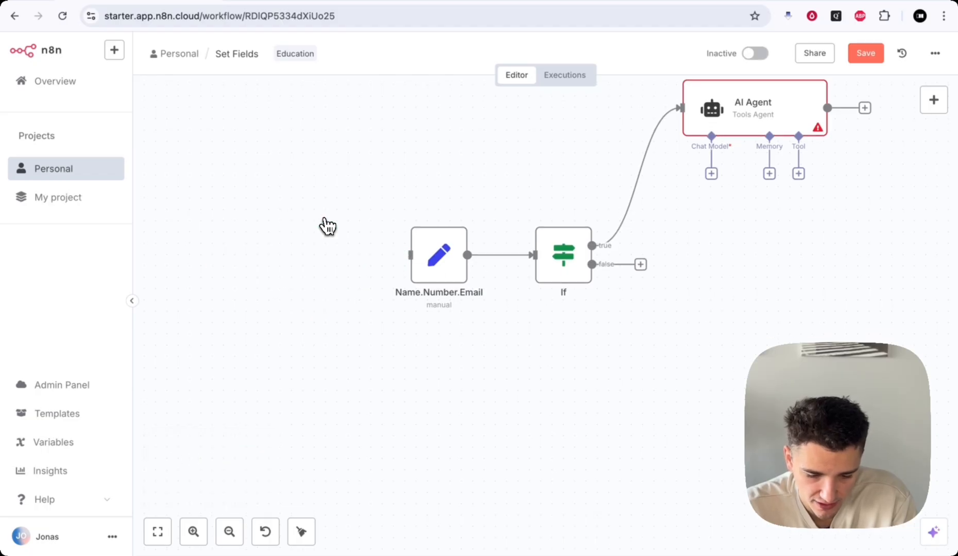
left_click(933, 102)
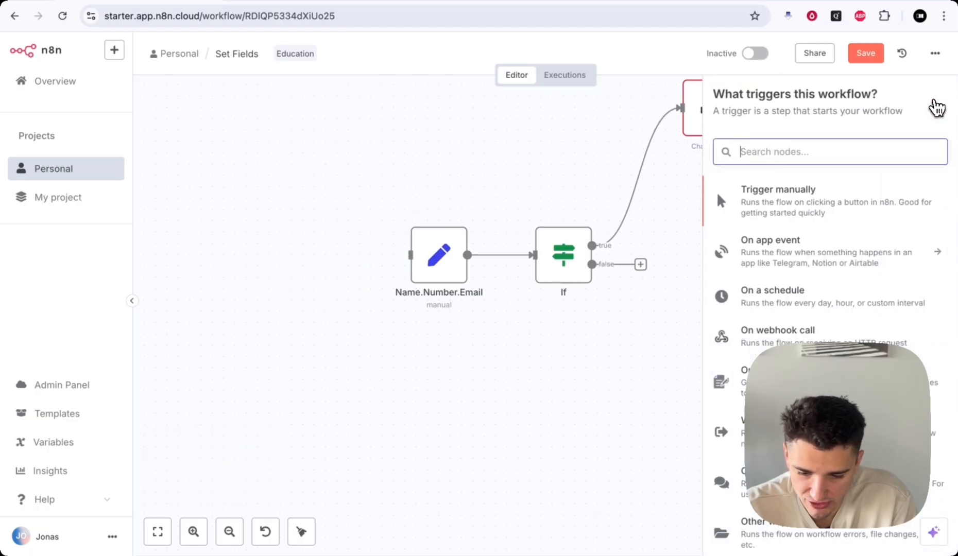
left_click(783, 204)
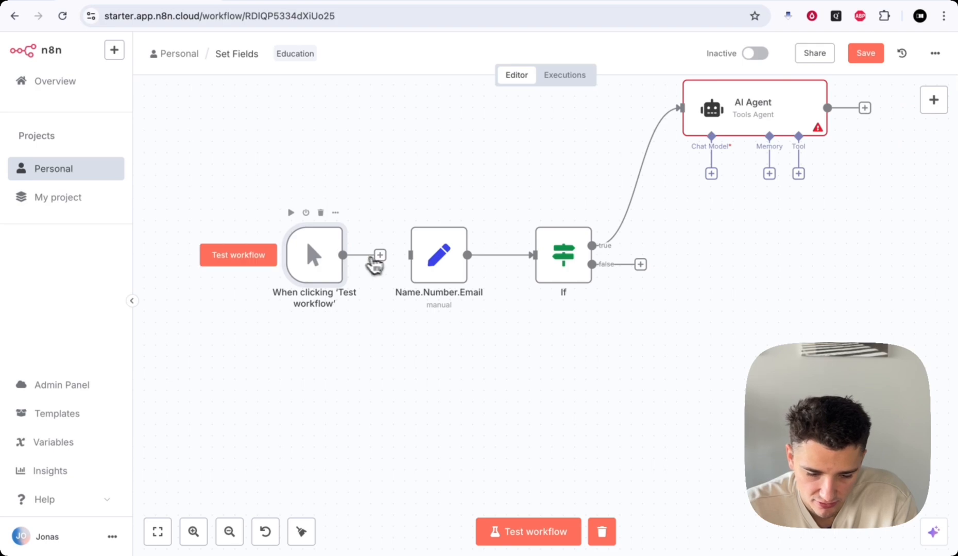
left_click_drag(383, 256, 412, 257)
- Check the AI Agent node, then run the whole workflow as a test
scroll(628, 278, "right", 5)
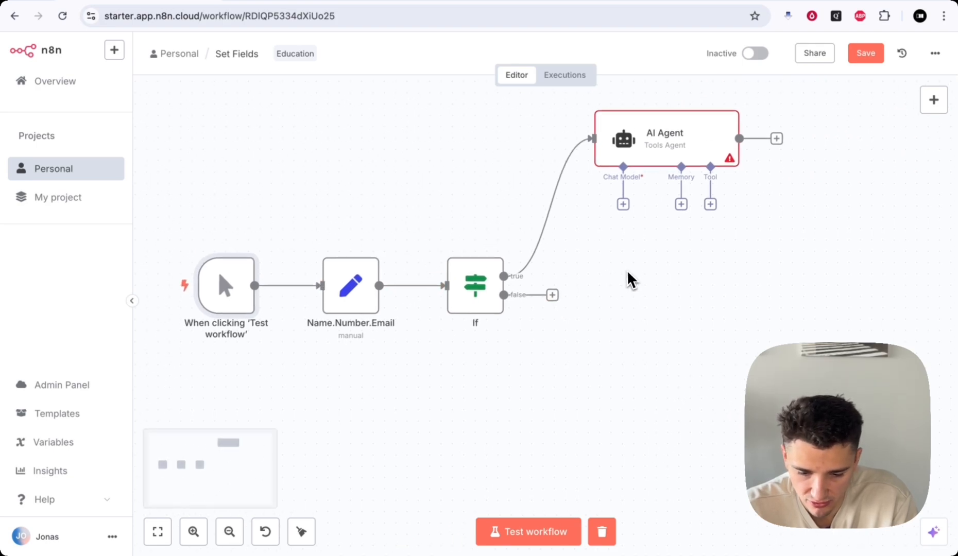
scroll(626, 270, "up", 3)
scroll(628, 275, "up", 2)
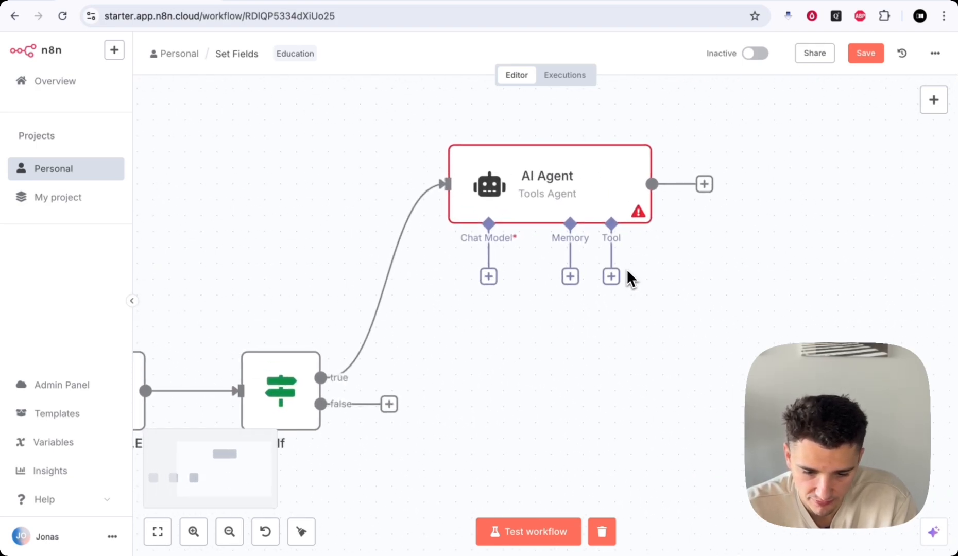
double_click(566, 187)
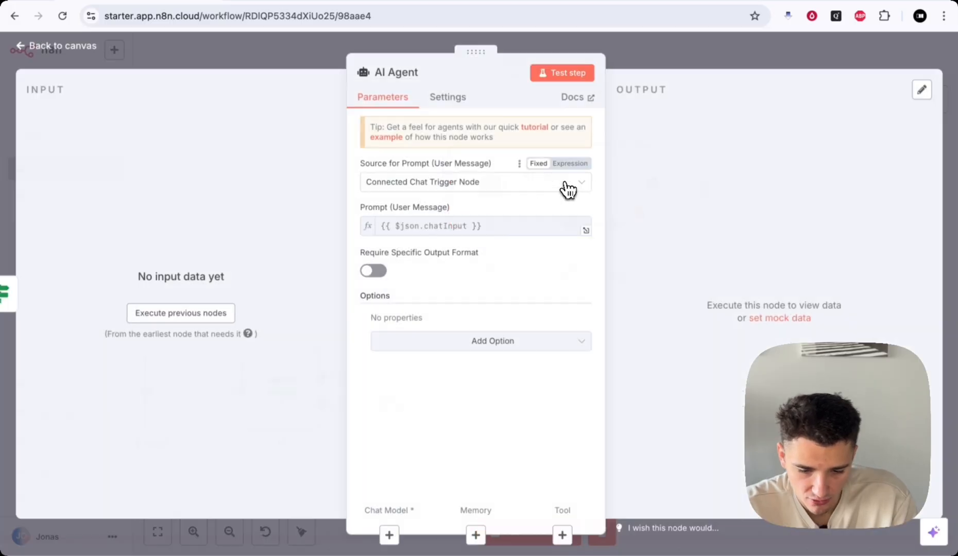
key("Escape")
scroll(446, 450, "up", 2)
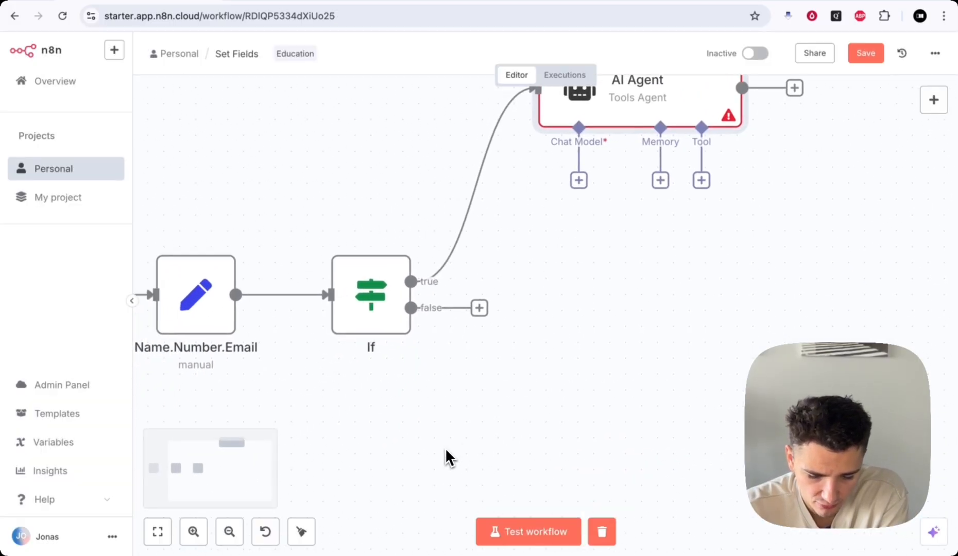
scroll(446, 450, "down", 5)
left_click(521, 531)
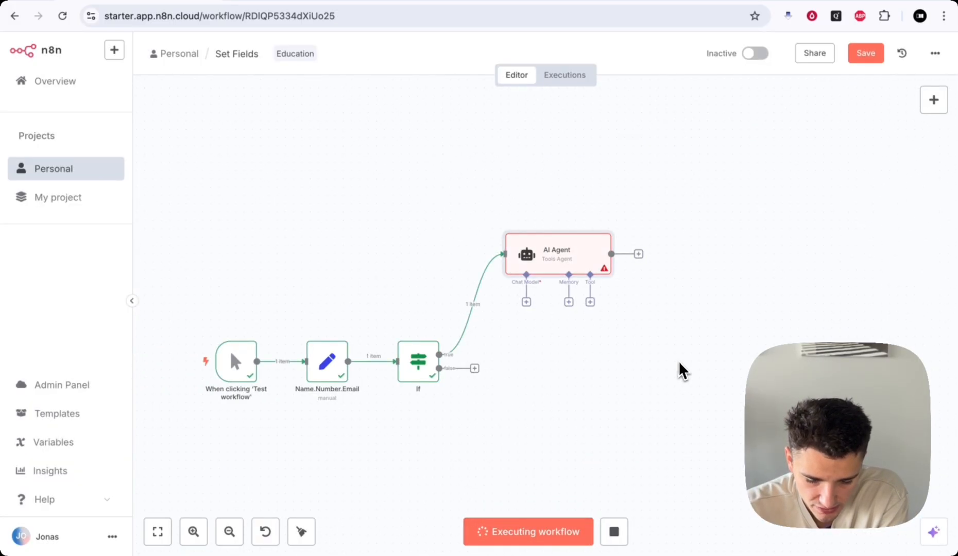
scroll(628, 278, "up", 3)
- Set the AI Agent's prompt source to be defined in the node itself
double_click(535, 246)
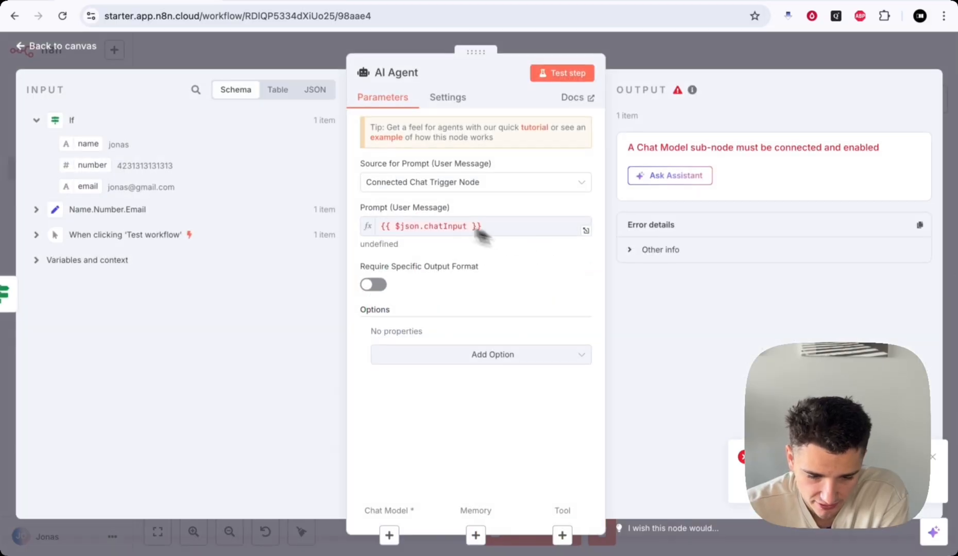
left_click_drag(361, 163, 477, 166)
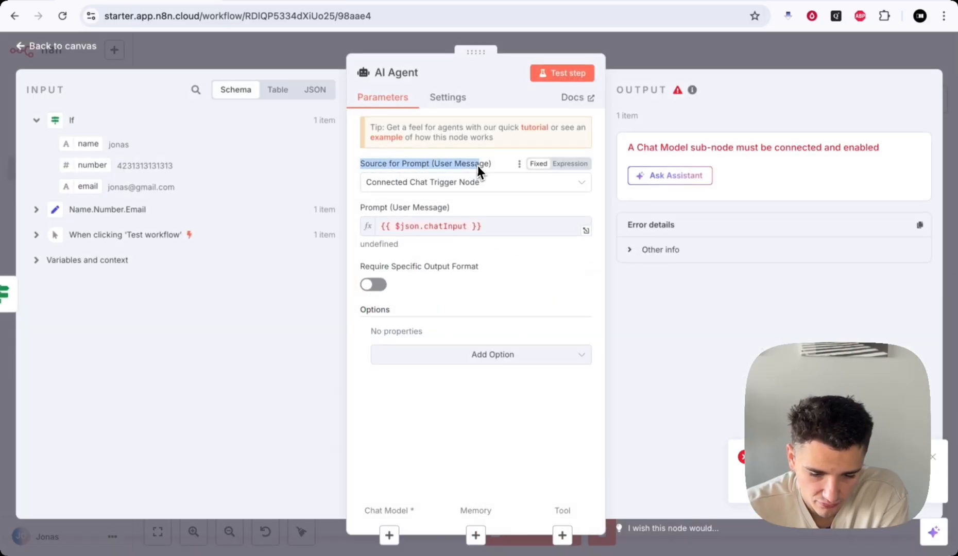
left_click(477, 165)
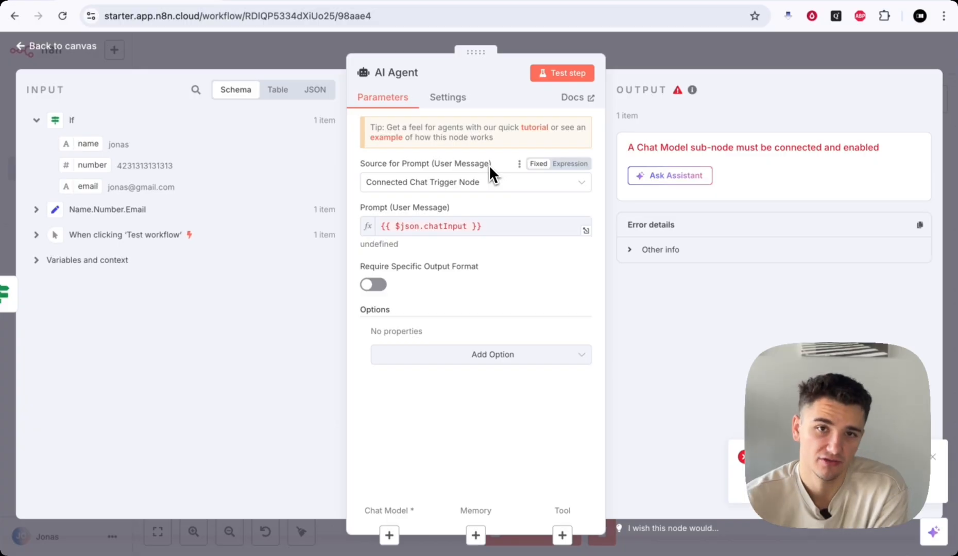
left_click_drag(422, 164, 427, 163)
left_click(428, 162)
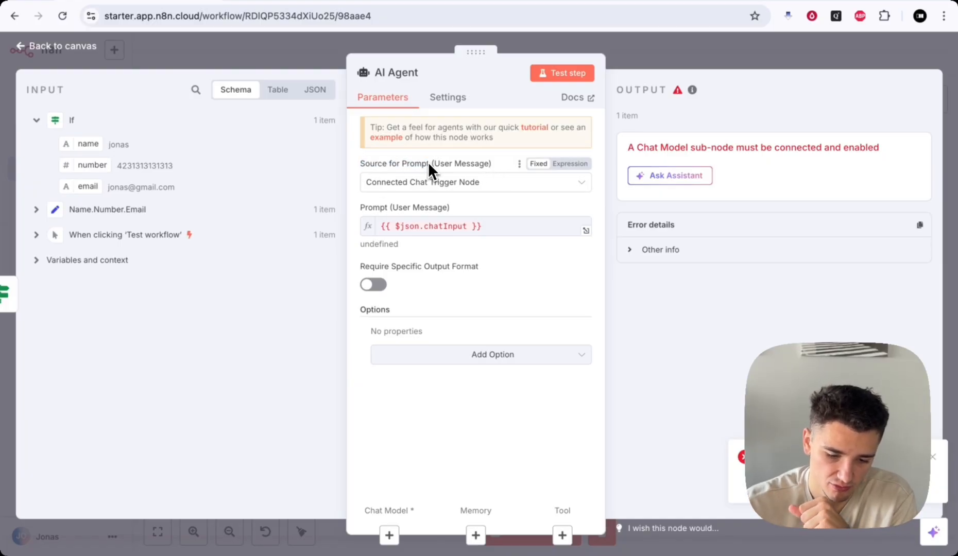
left_click(428, 192)
left_click(417, 260)
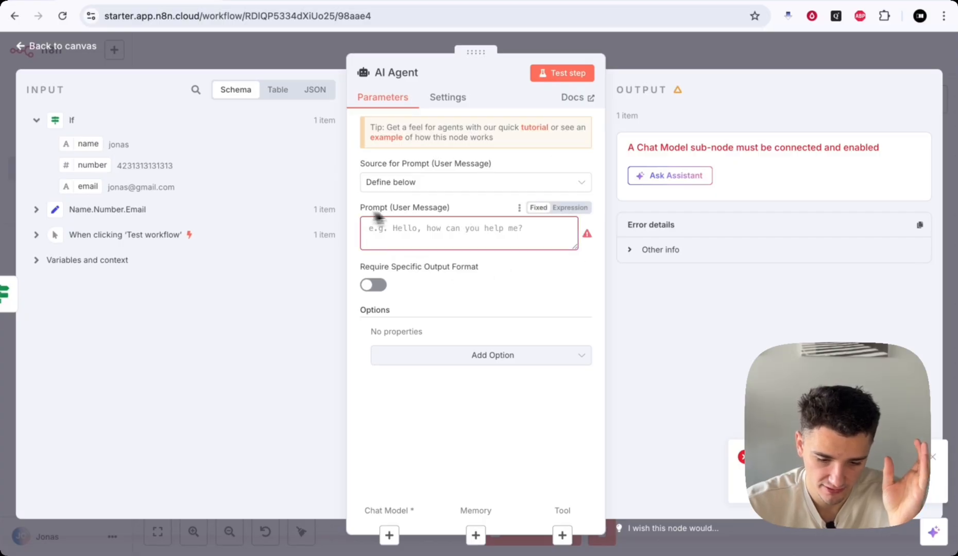
left_click_drag(366, 208, 467, 211)
left_click(466, 209)
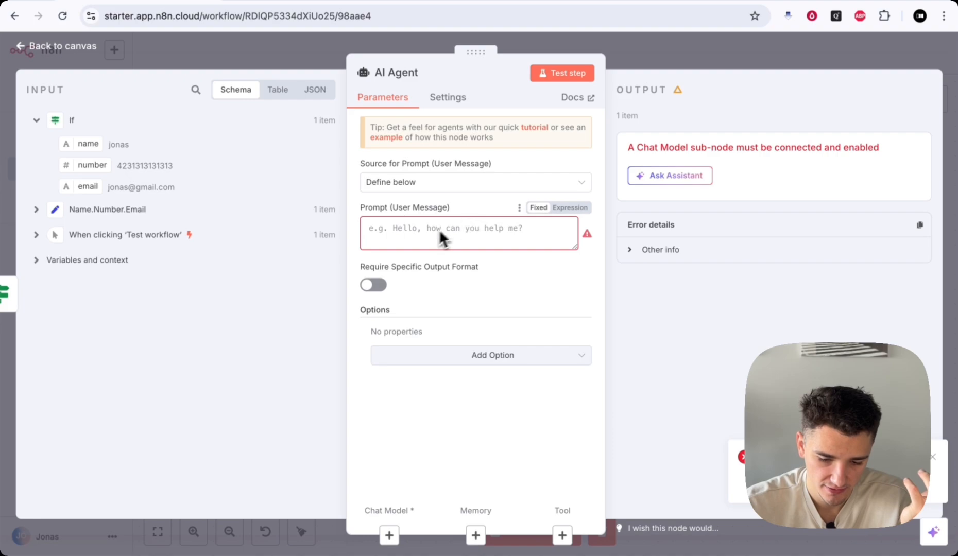
- Write a prompt requesting an email telling the contact you'll call them at a later date
left_click(424, 234)
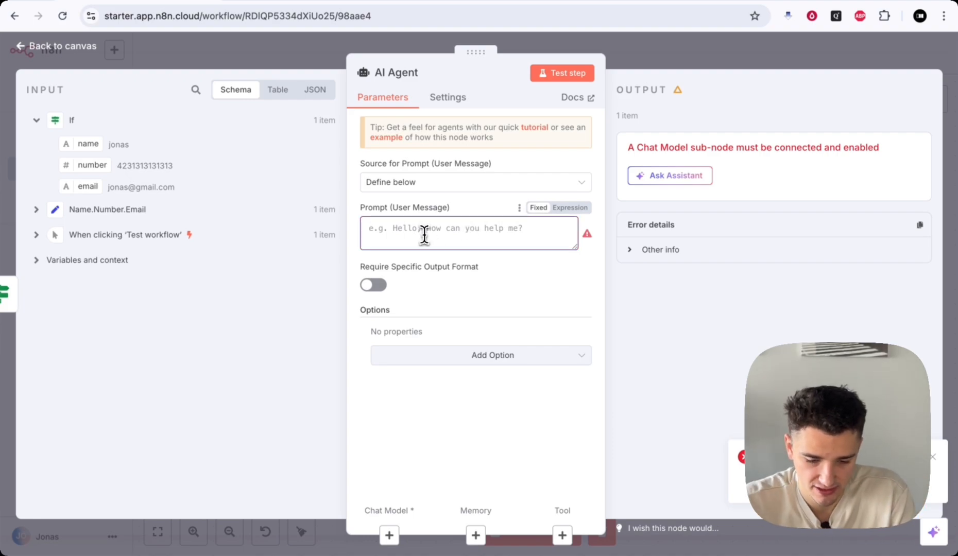
type("You must create an")
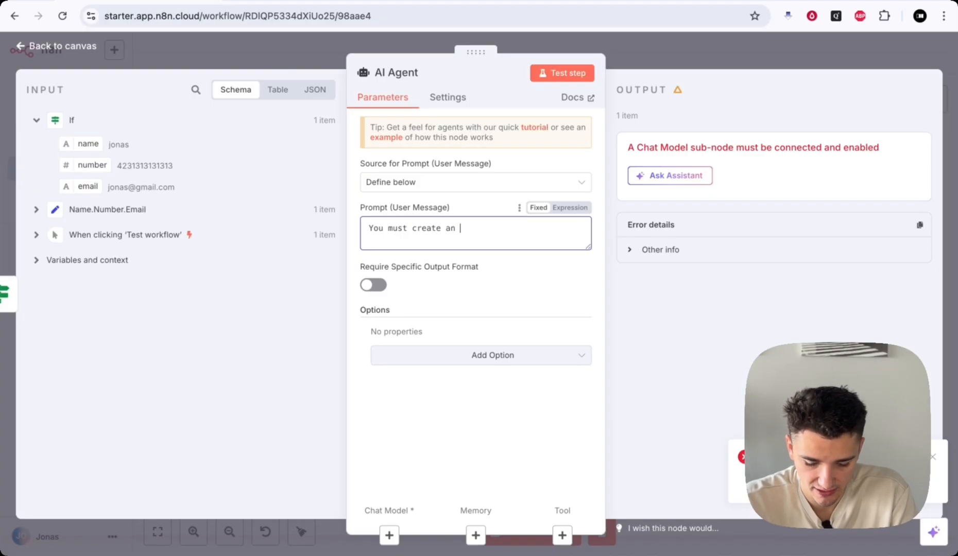
type("email for ")
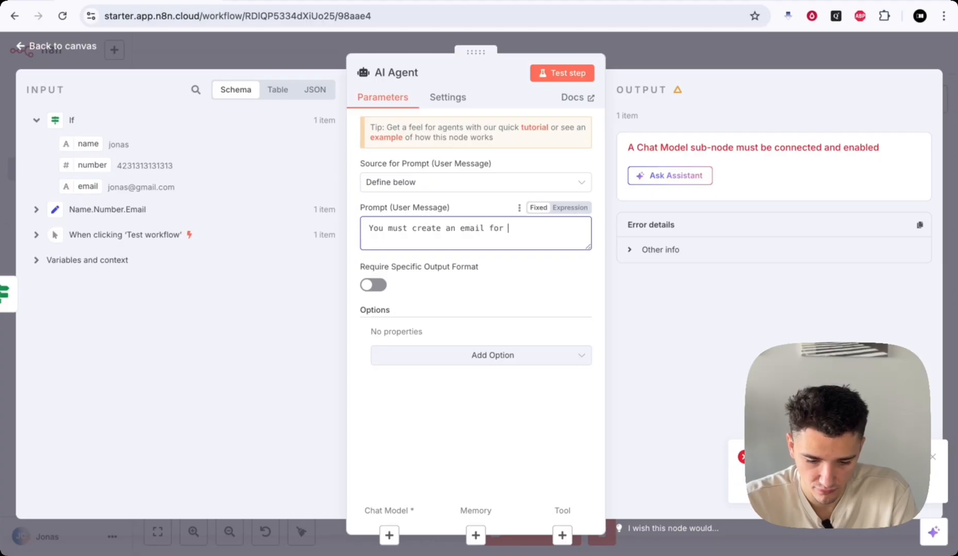
type("jonas")
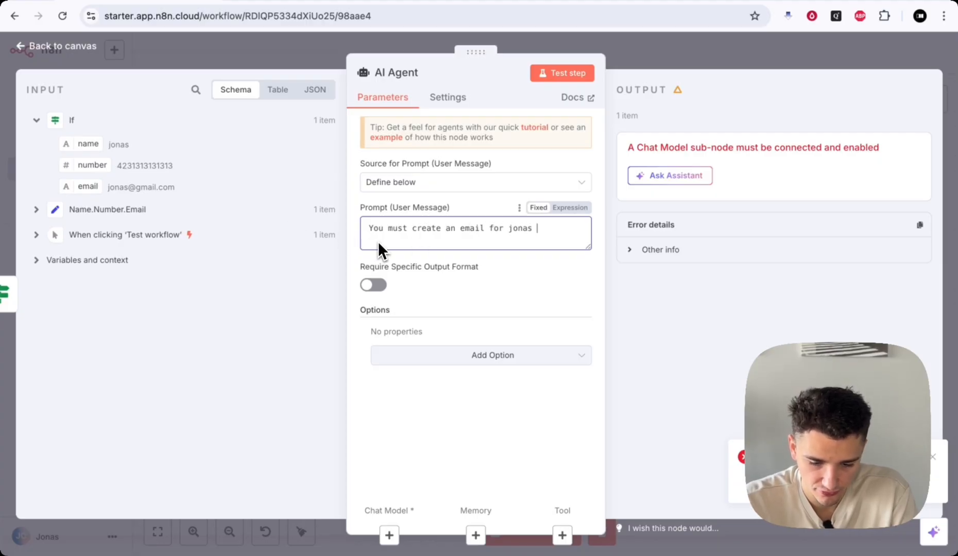
type(" to ")
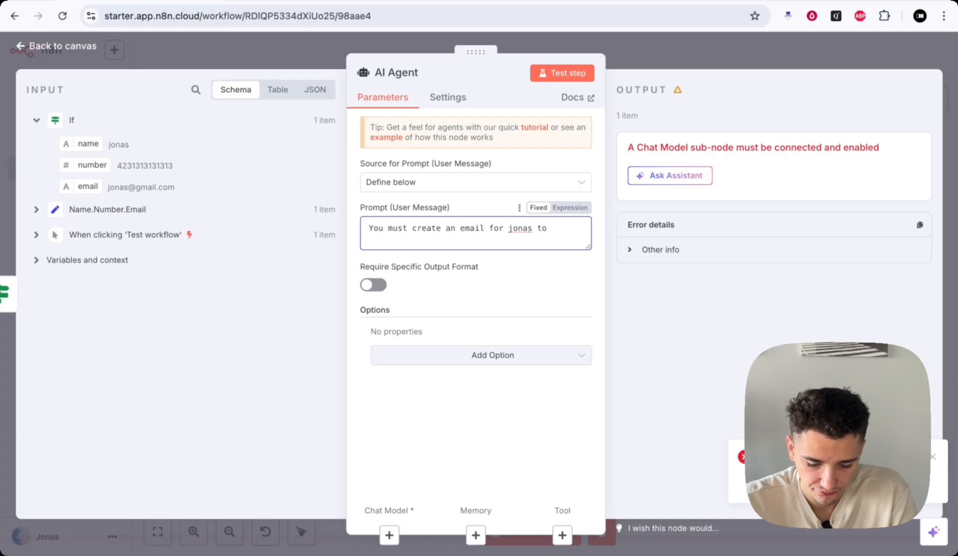
type("tell them ")
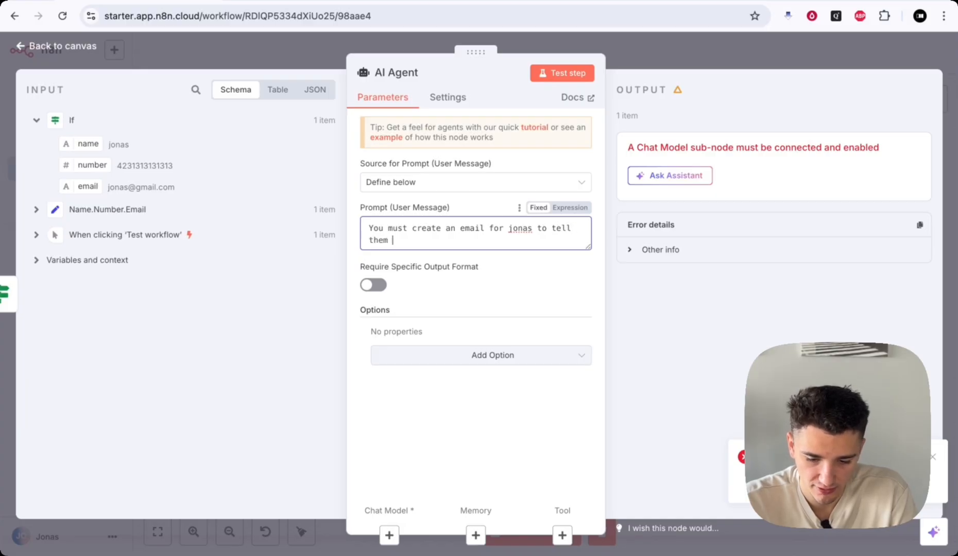
type("you will call them at a")
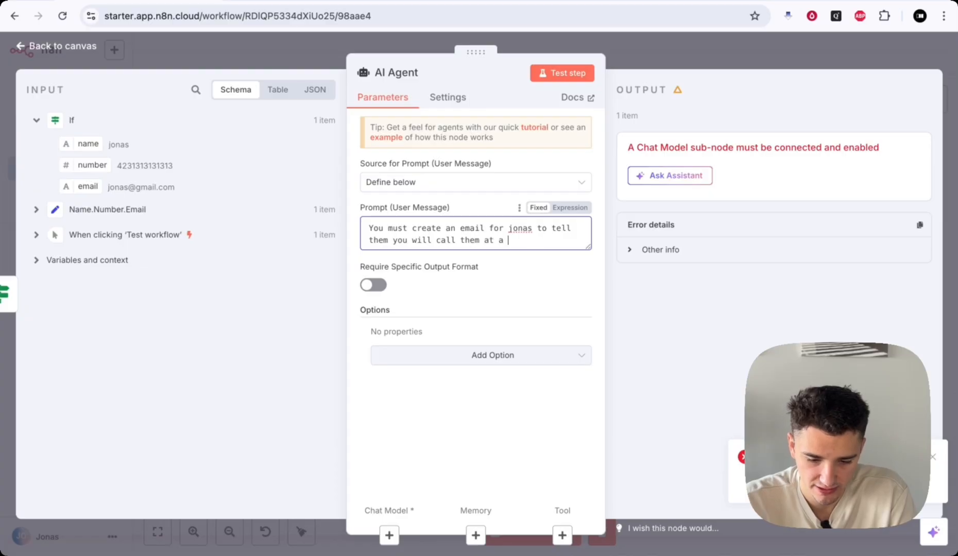
type(" later date.")
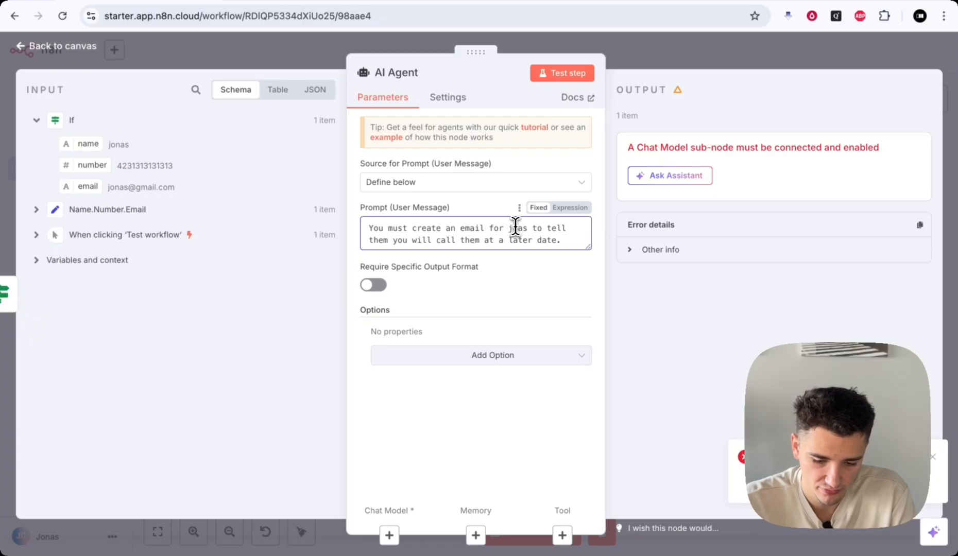
left_click(515, 227)
key("BackSpace")
type("J")
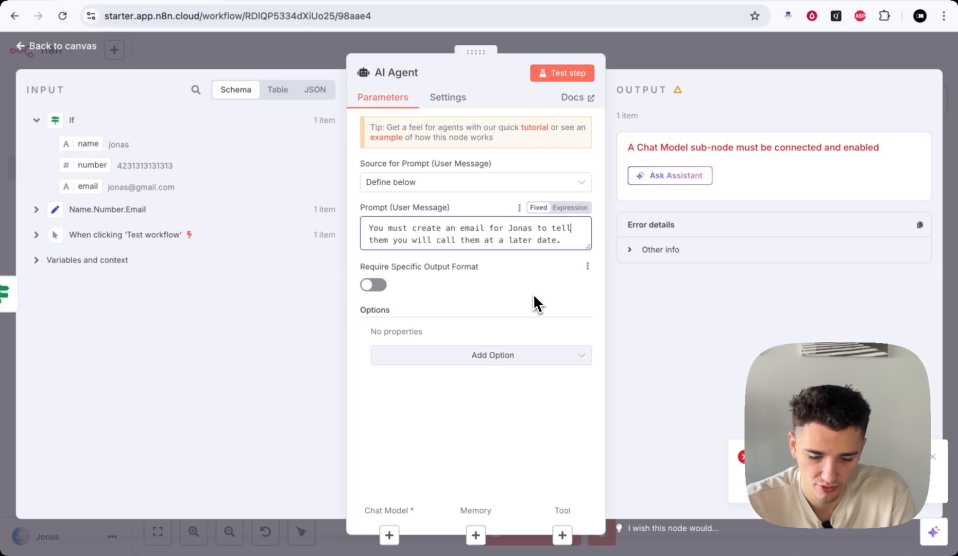
- Try the Require Specific Output Format toggle and agent options, leaving both unchanged
left_click_drag(363, 269, 484, 274)
left_click(439, 266)
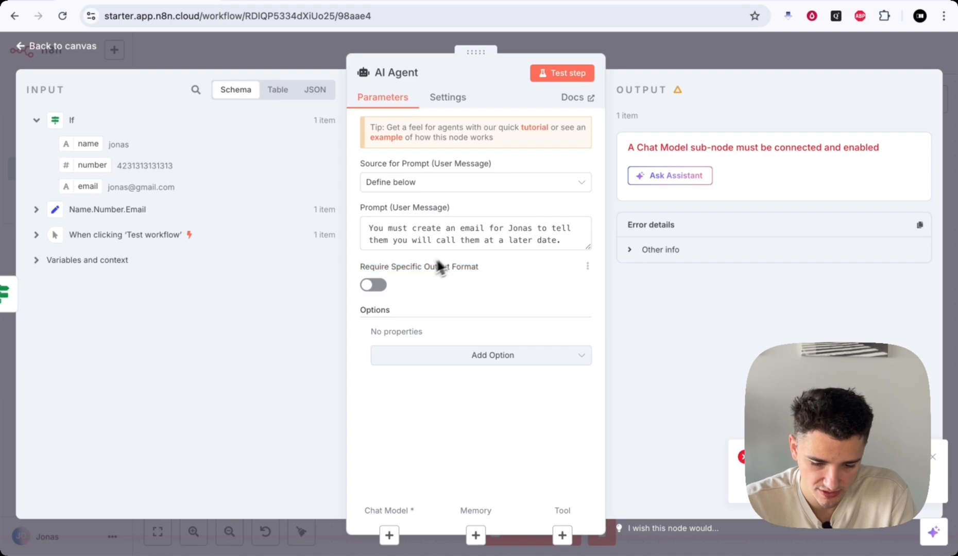
left_click(374, 285)
left_click(373, 285)
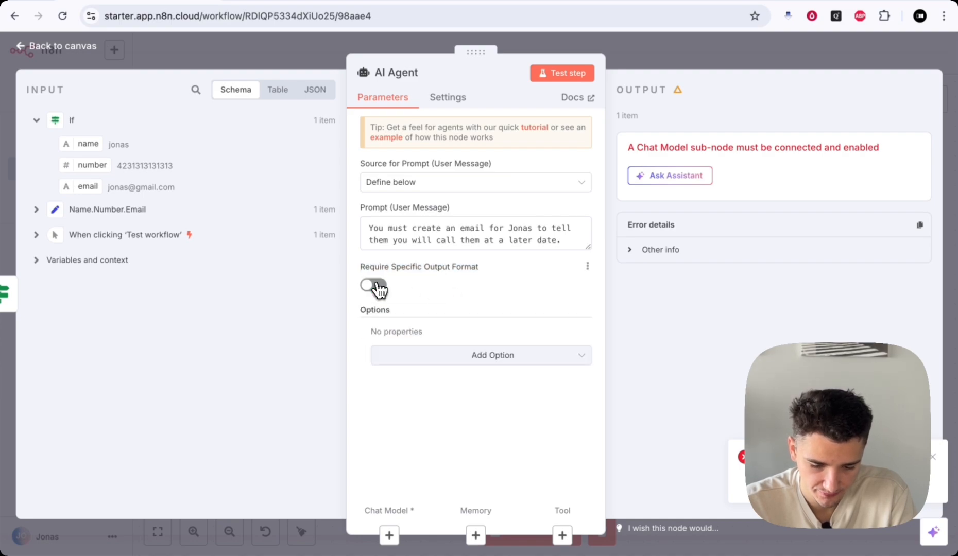
left_click(478, 356)
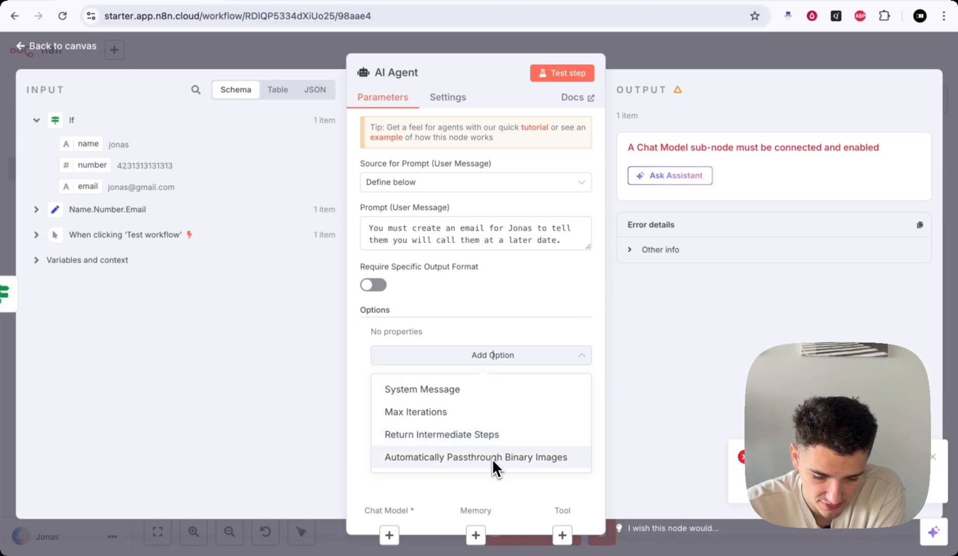
left_click(511, 484)
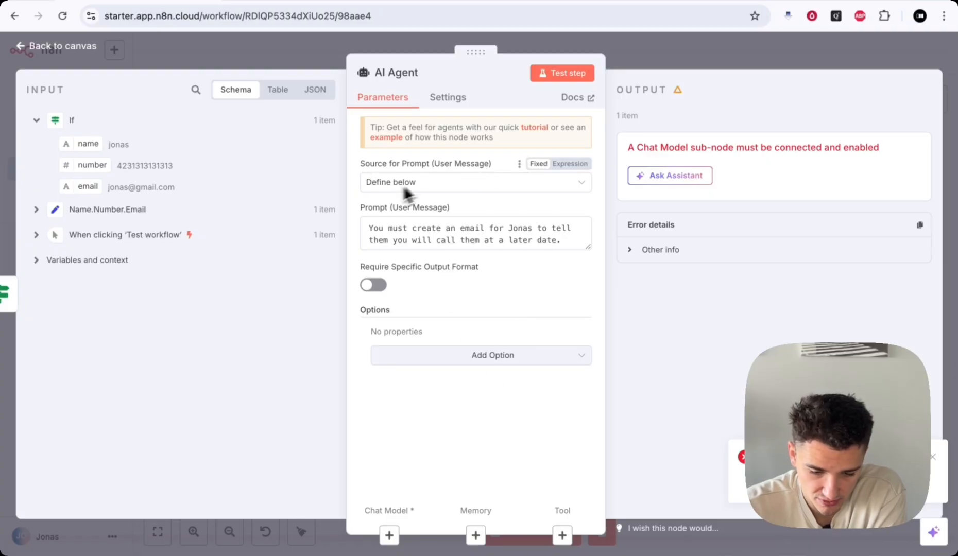
- Add blank lines to the prompt, switch it to Expression, and open the full expression editor
left_click_drag(368, 226, 583, 240)
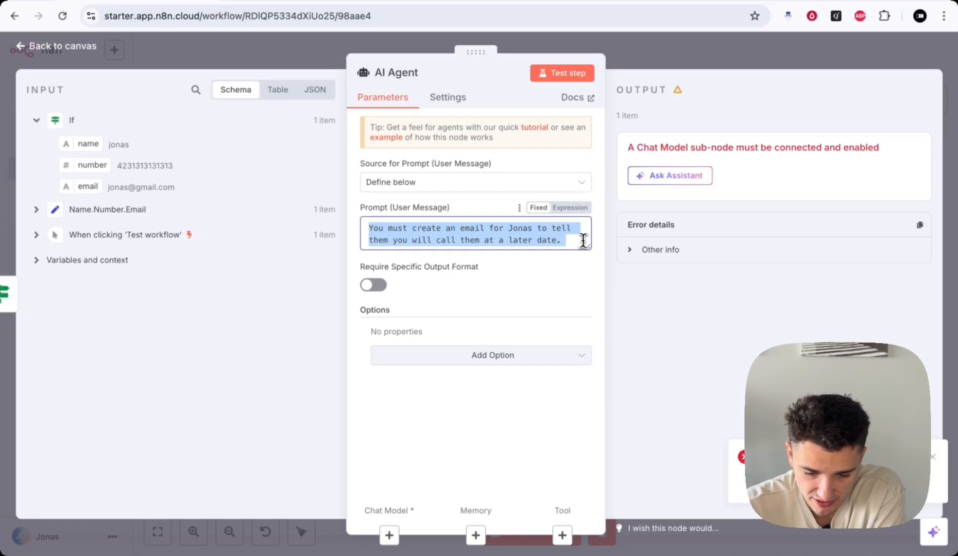
left_click(556, 240)
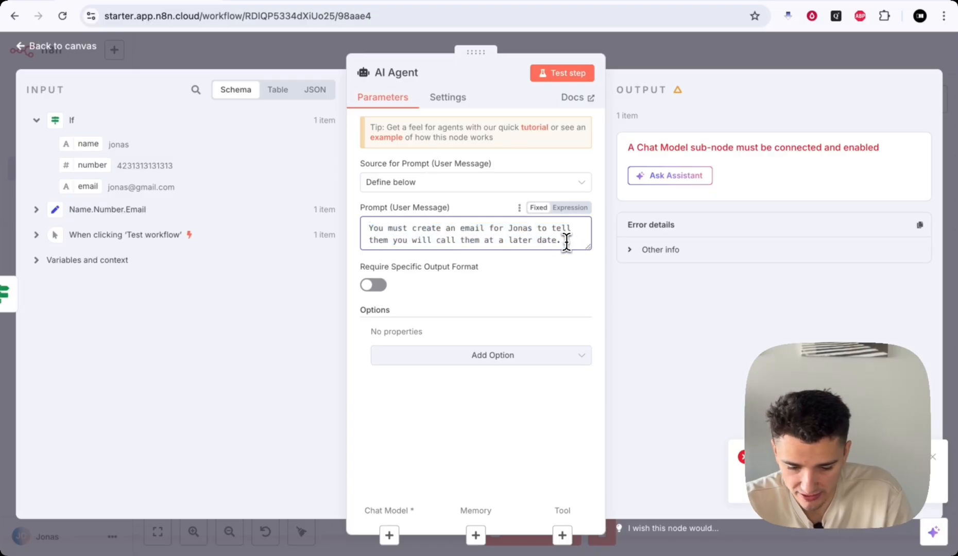
key("Return")
key("Return")
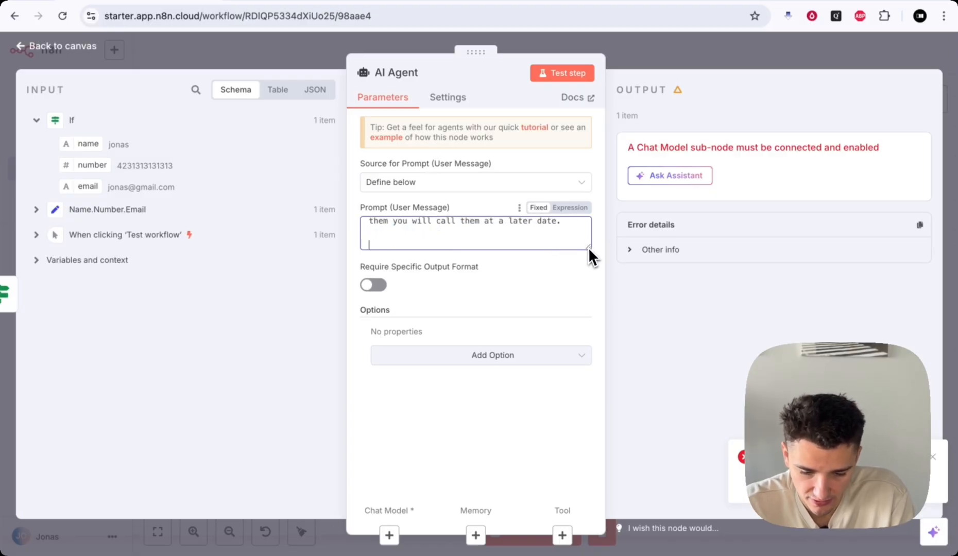
left_click_drag(588, 247, 580, 350)
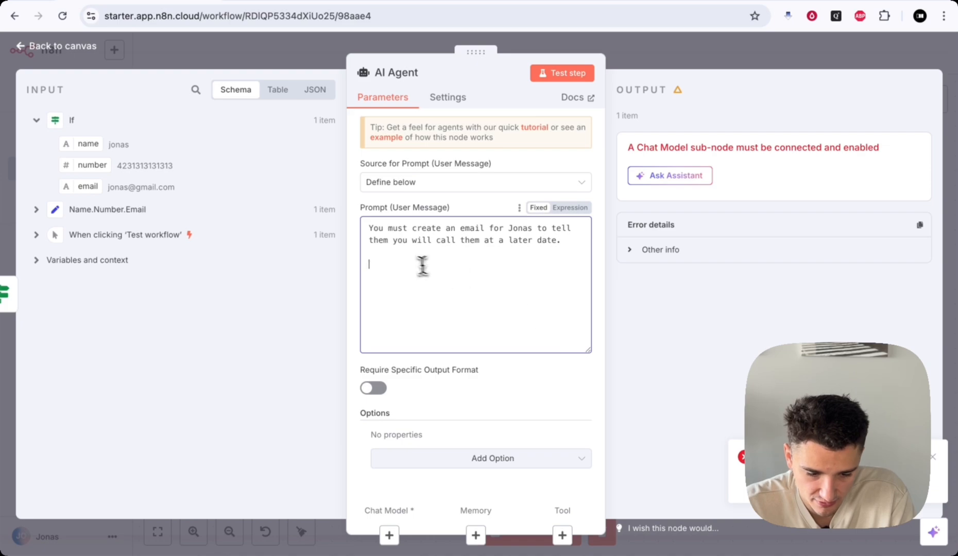
left_click(572, 212)
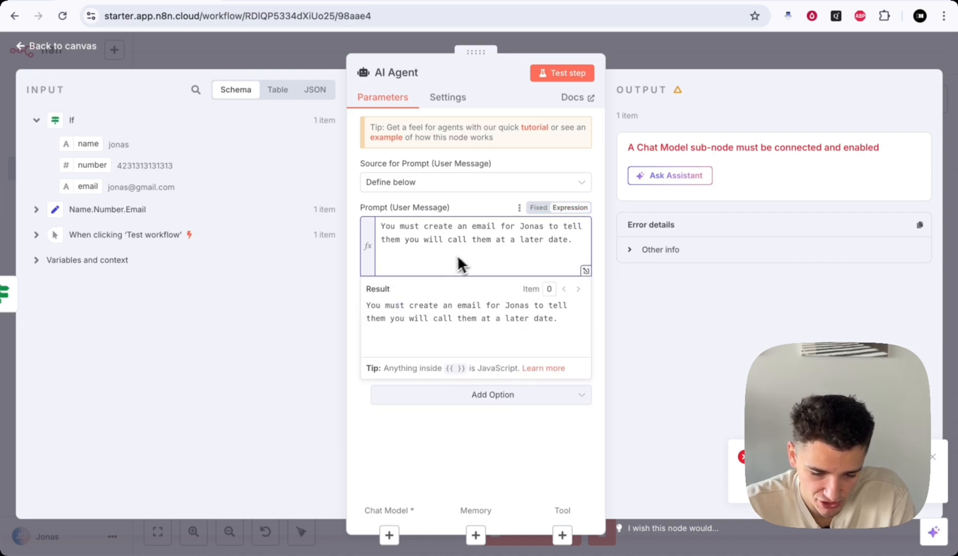
left_click(586, 270)
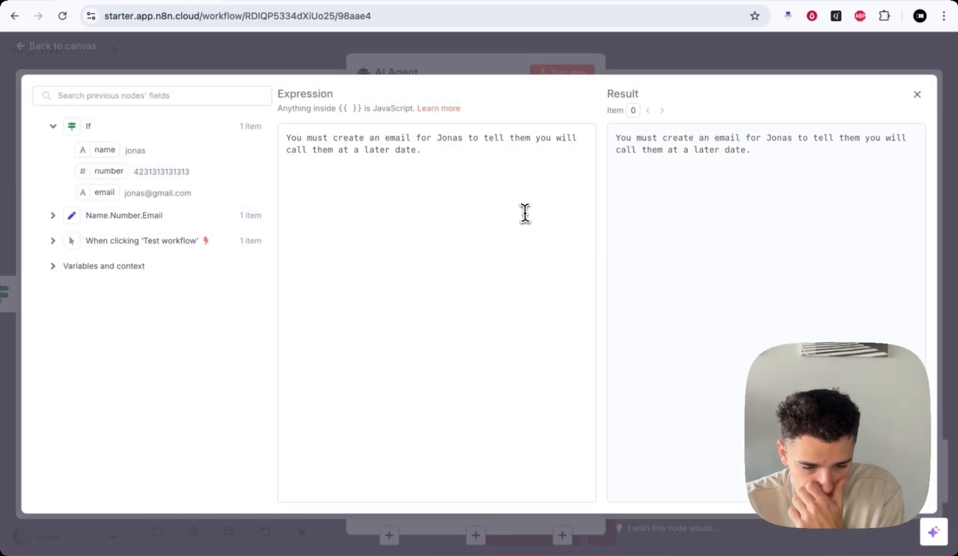
- Insert the name, number and email field expressions on new lines below the prompt text
left_click(454, 155)
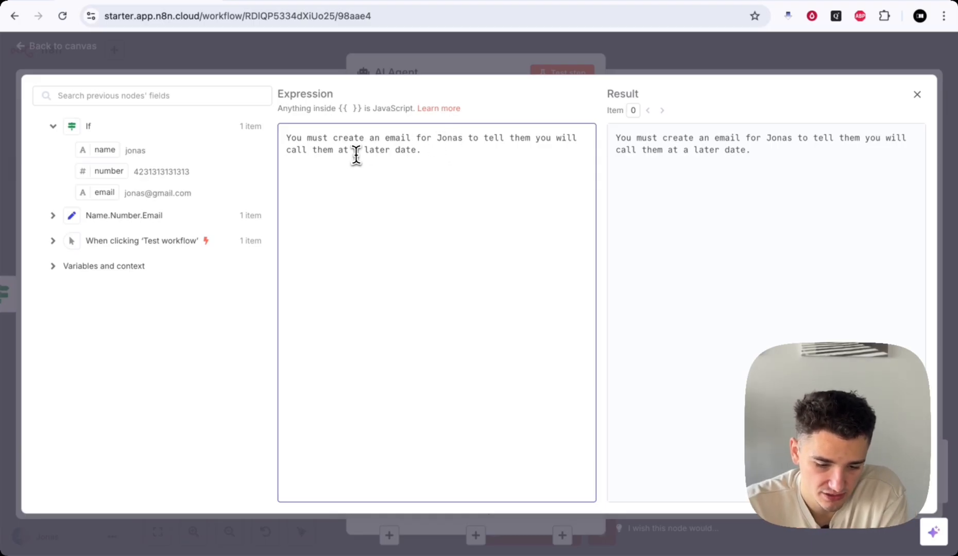
left_click_drag(339, 109, 366, 108)
double_click(349, 108)
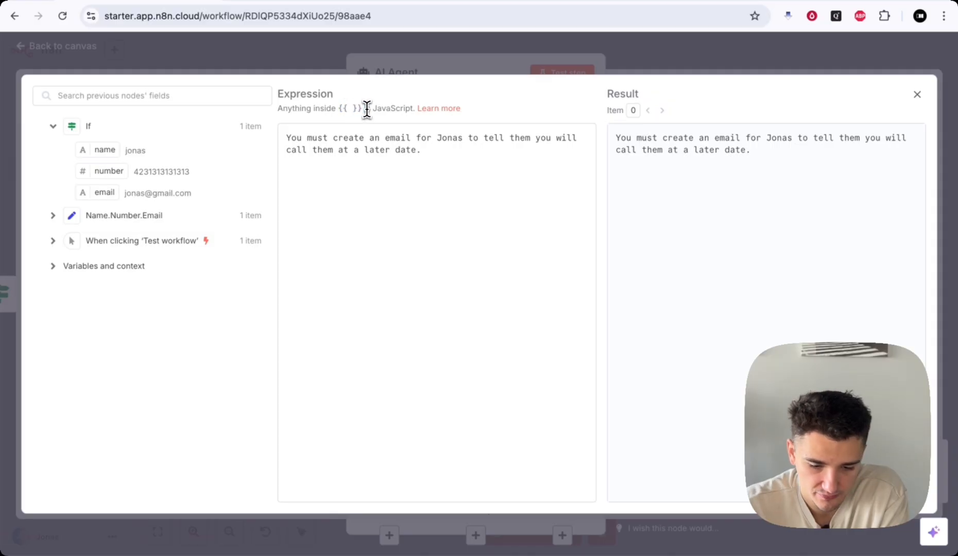
left_click(341, 174)
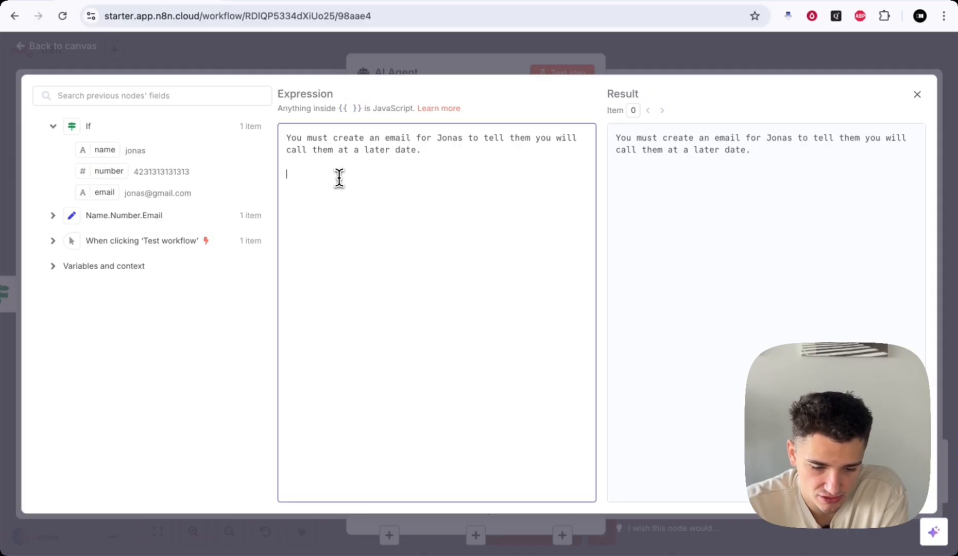
left_click_drag(286, 138, 459, 150)
left_click(412, 156)
left_click(288, 138)
left_click(429, 152)
left_click(426, 153)
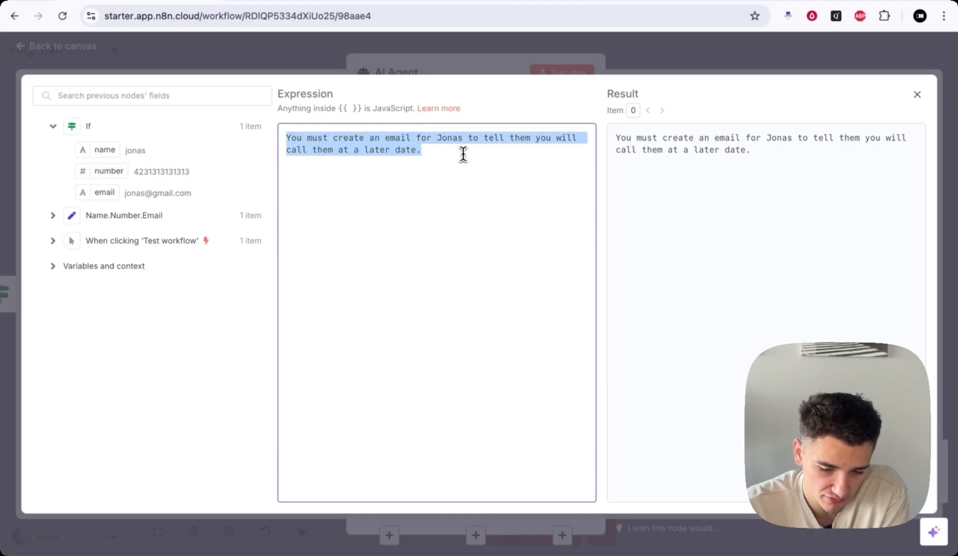
left_click(463, 154)
key("Return")
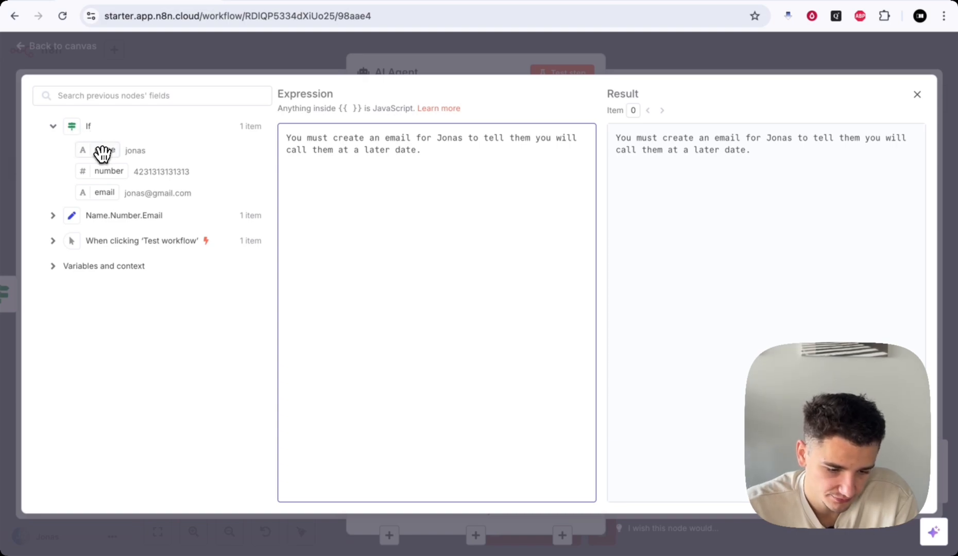
left_click_drag(96, 150, 315, 173)
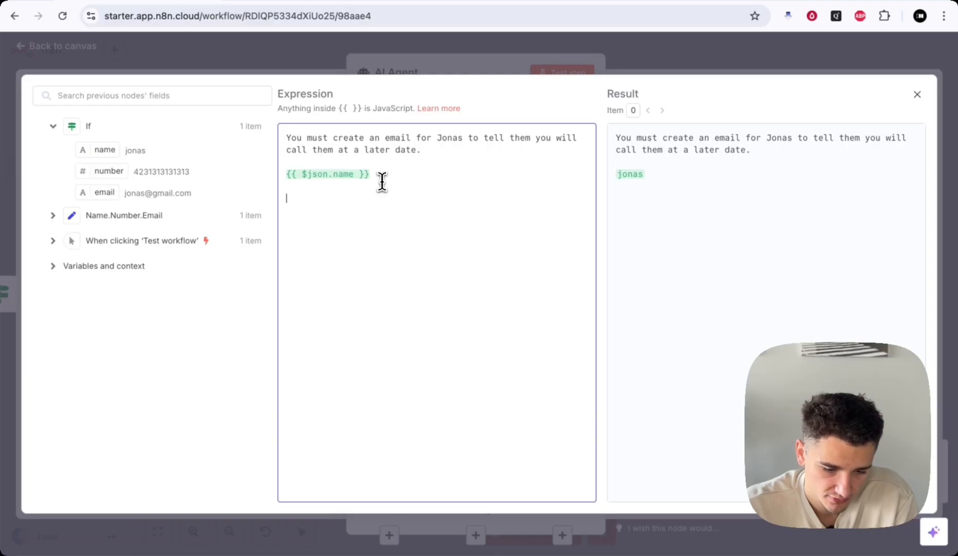
left_click_drag(96, 171, 306, 199)
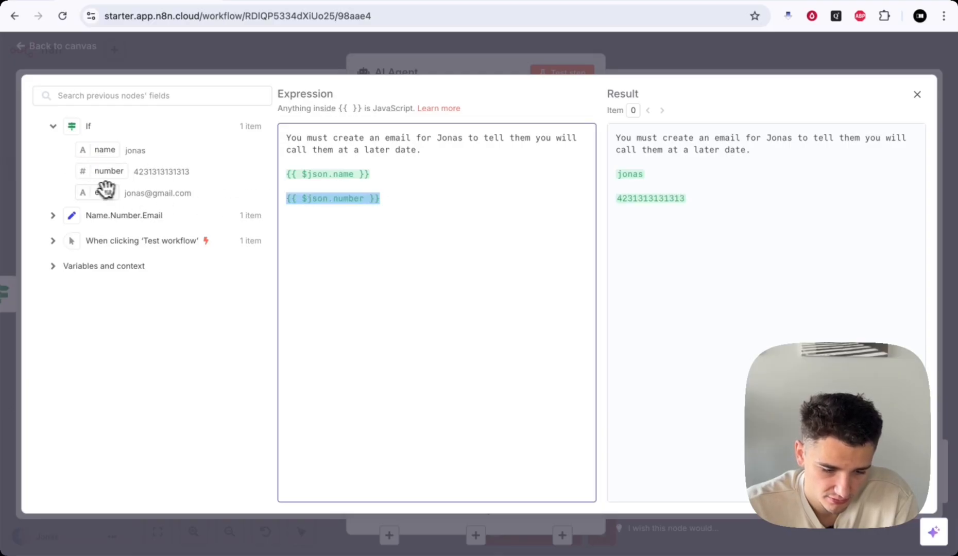
left_click_drag(106, 189, 309, 224)
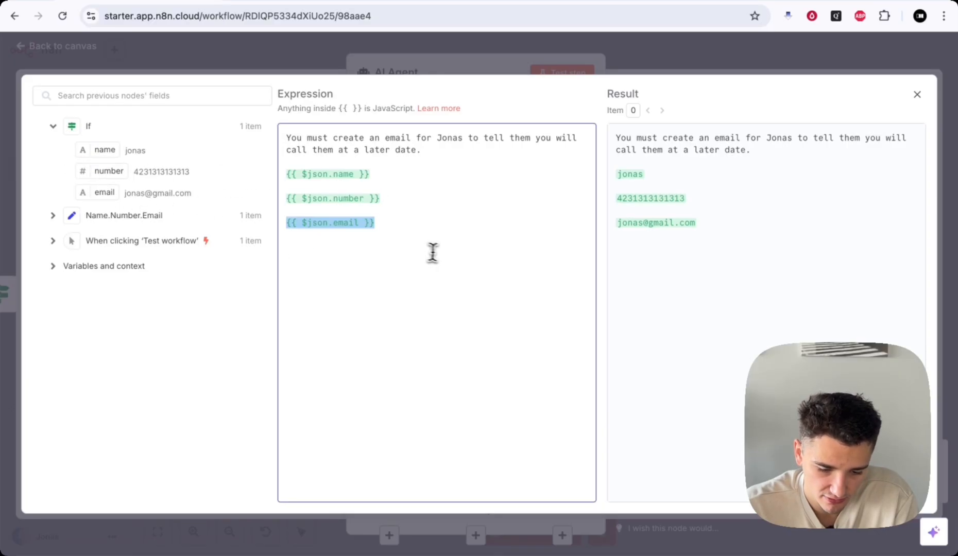
- Check the result preview and add 'These are details pertaining to the user:' above the fields
left_click(633, 149)
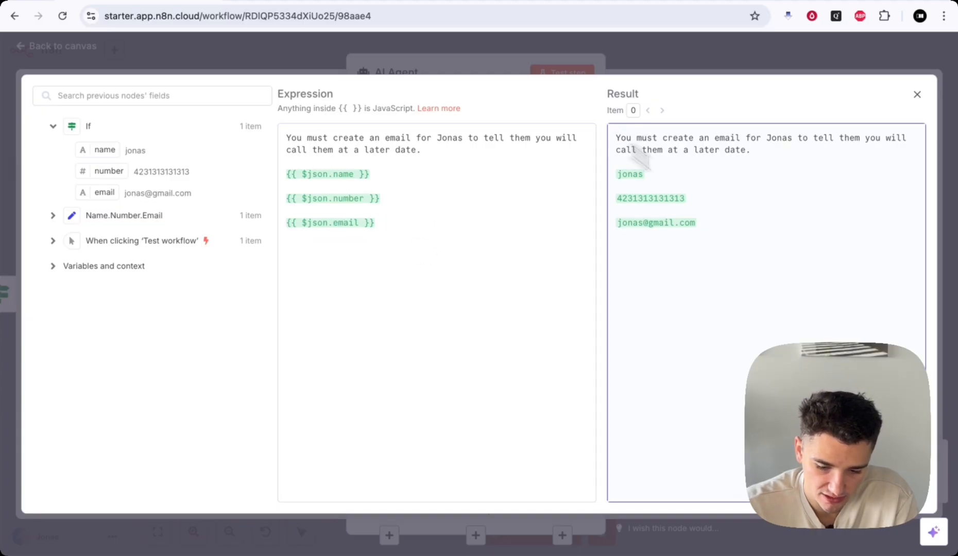
left_click_drag(640, 157, 737, 226)
left_click(735, 225)
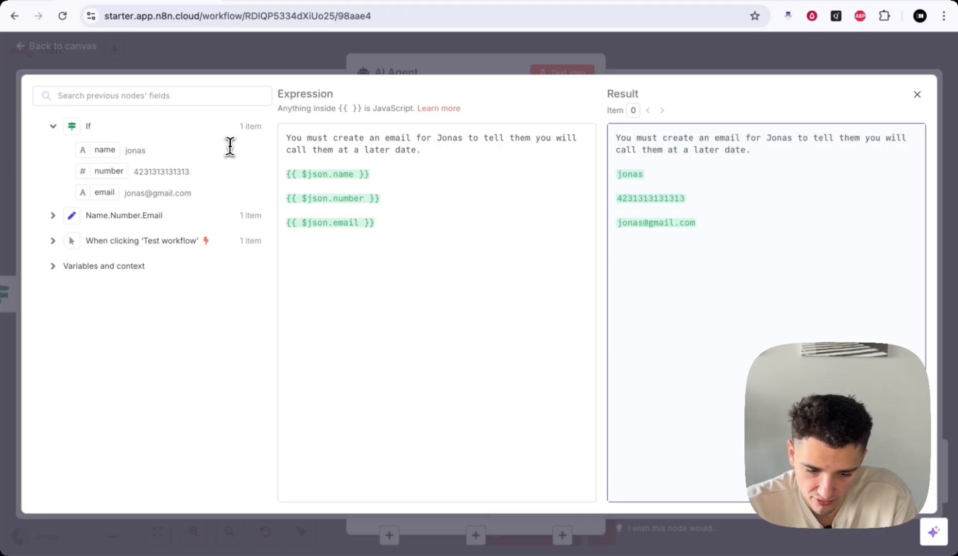
left_click_drag(354, 138, 443, 137)
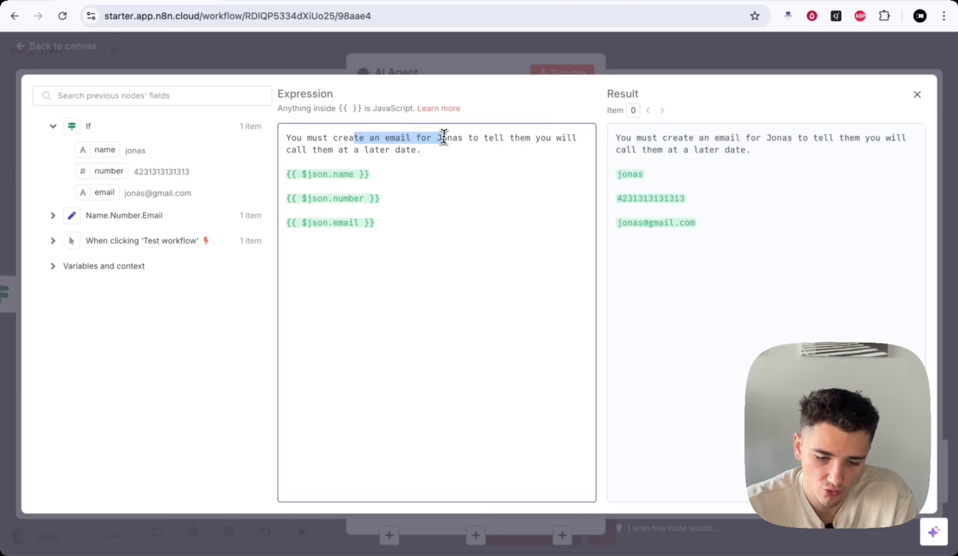
left_click(442, 137)
left_click_drag(381, 137, 519, 138)
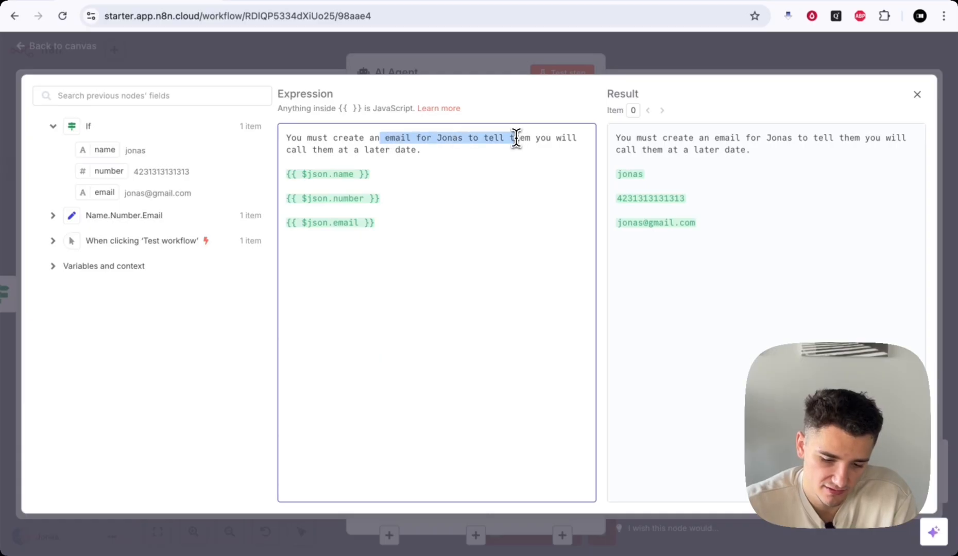
left_click(445, 155)
key("Return")
key("Return")
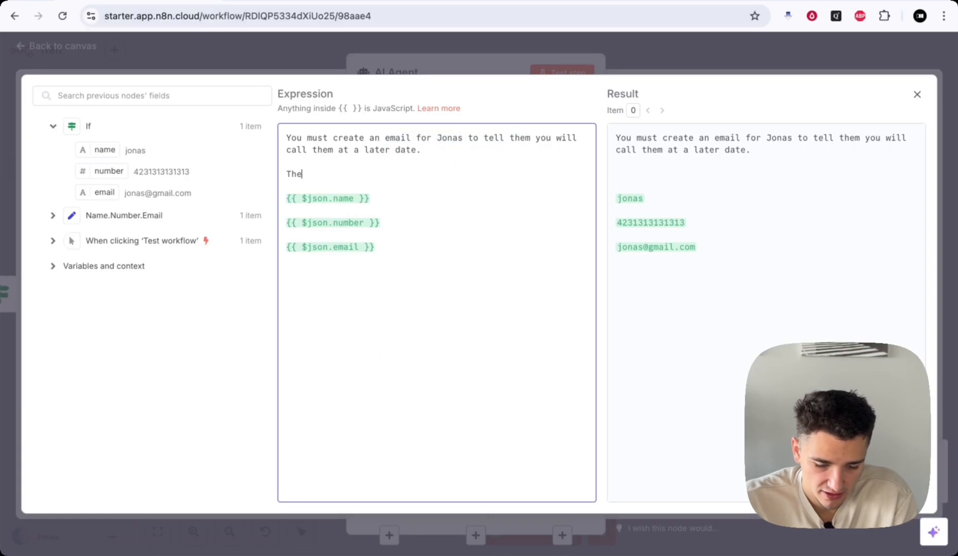
type("These are d")
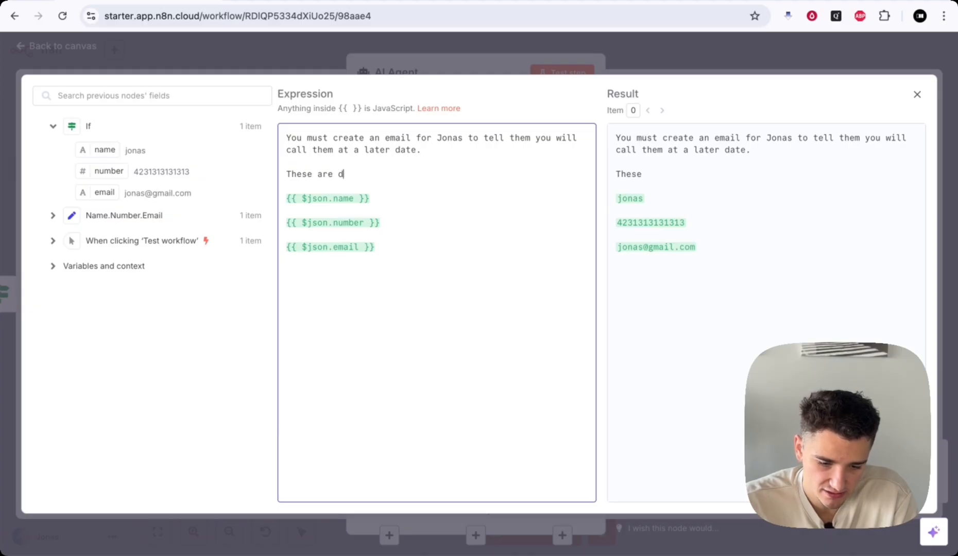
type("etails peert")
key("BackSpace")
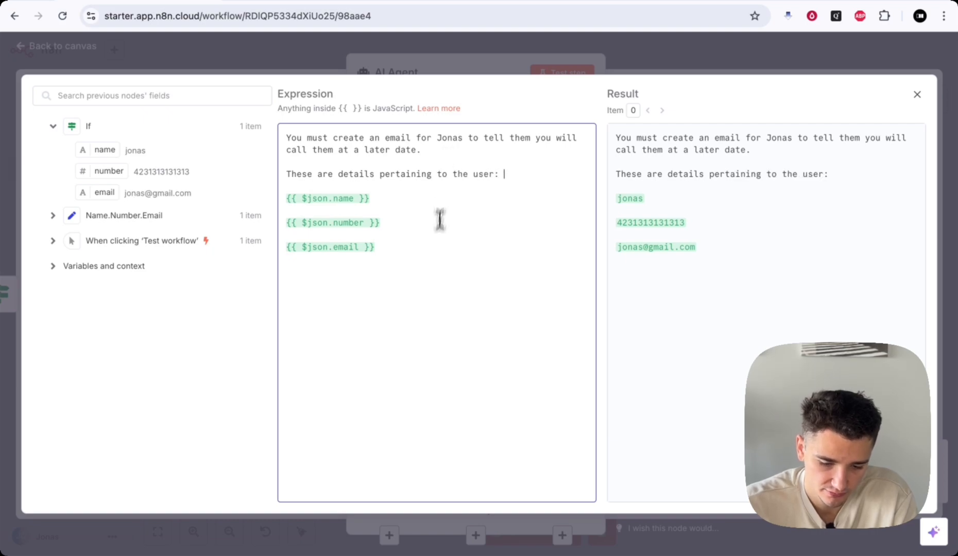
- Finish the prompt with 'Devise an email using some of those.' after the email field
left_click(437, 251)
type("Dev")
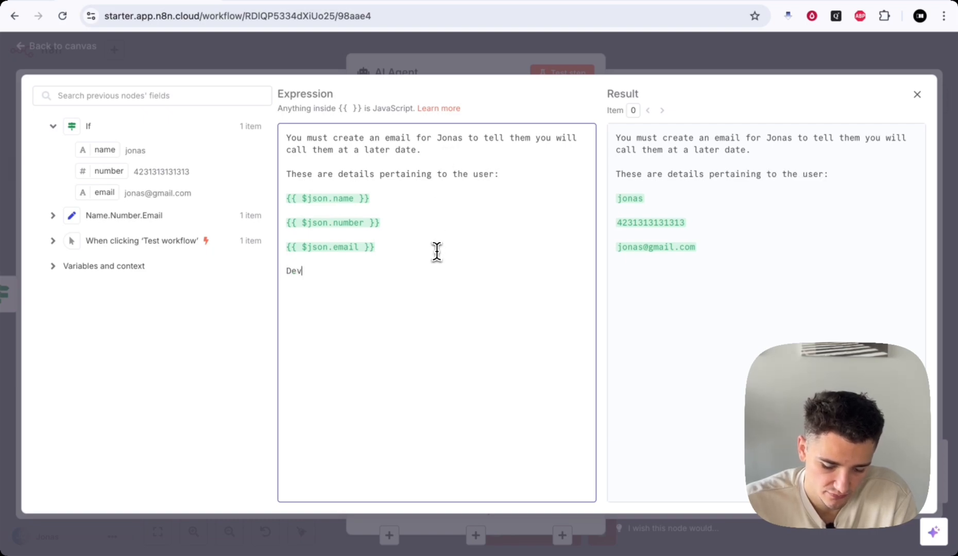
type("ise an email us")
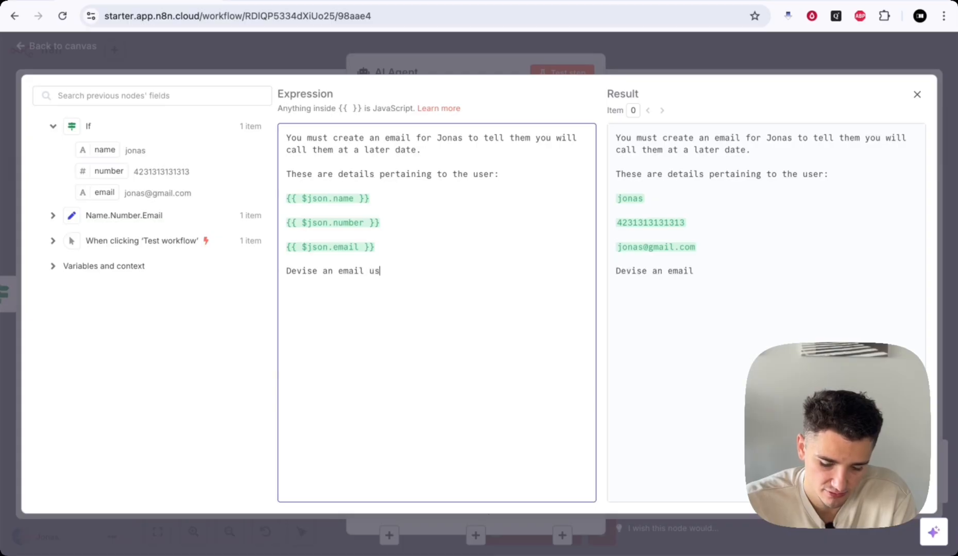
type("ing some of t")
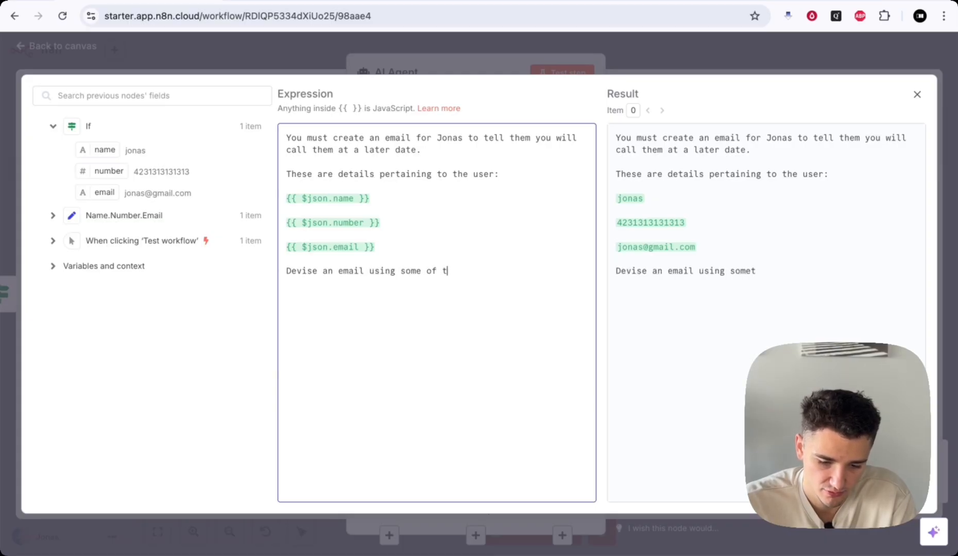
type("hose.")
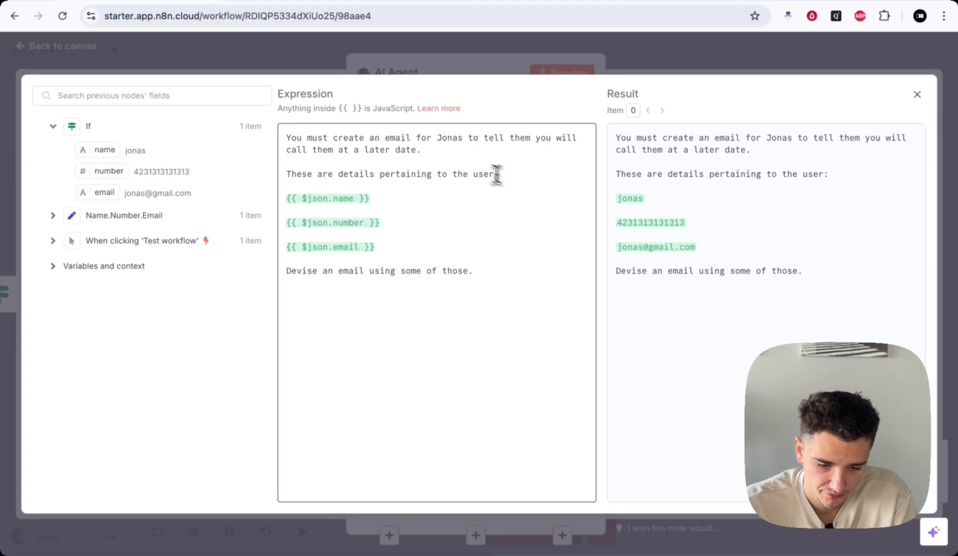
left_click(285, 138)
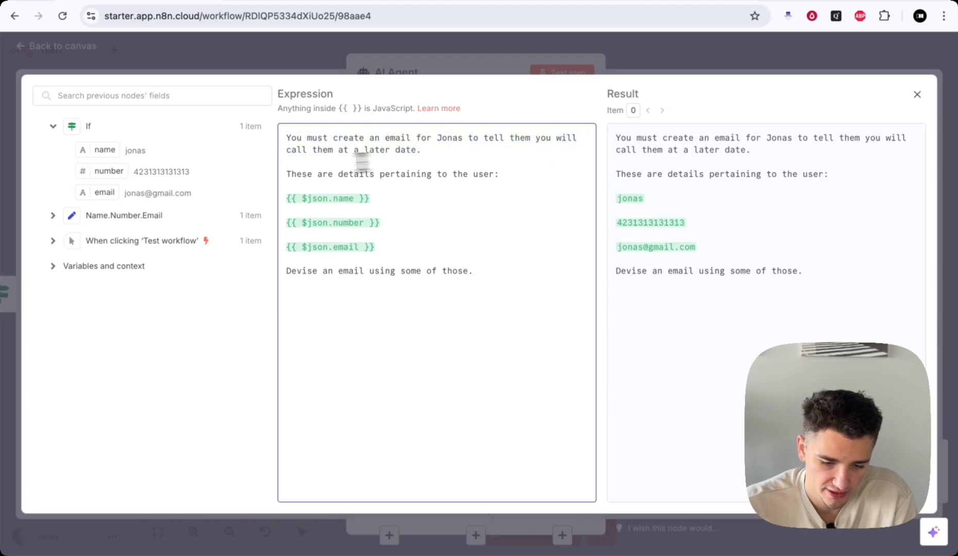
left_click(372, 184)
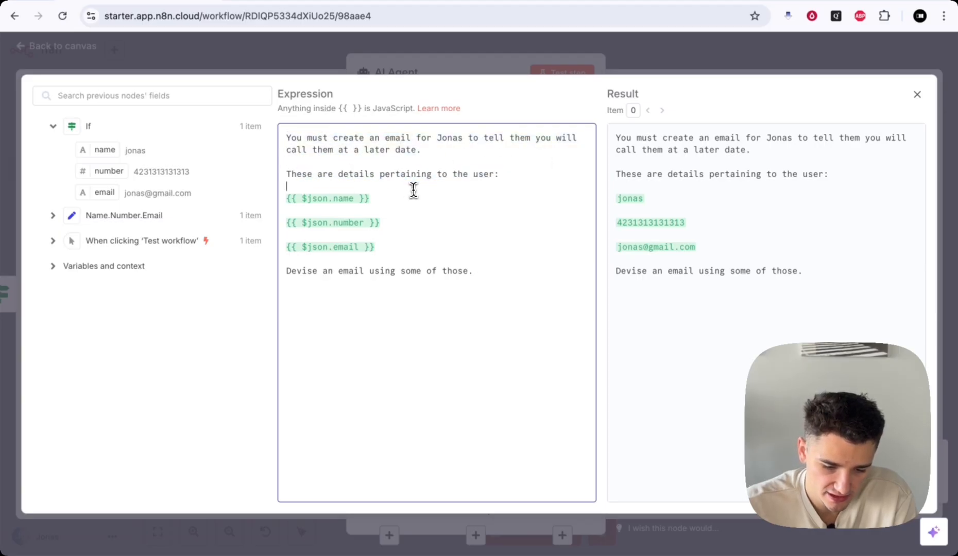
left_click_drag(413, 190, 502, 267)
left_click(430, 261)
left_click(502, 267)
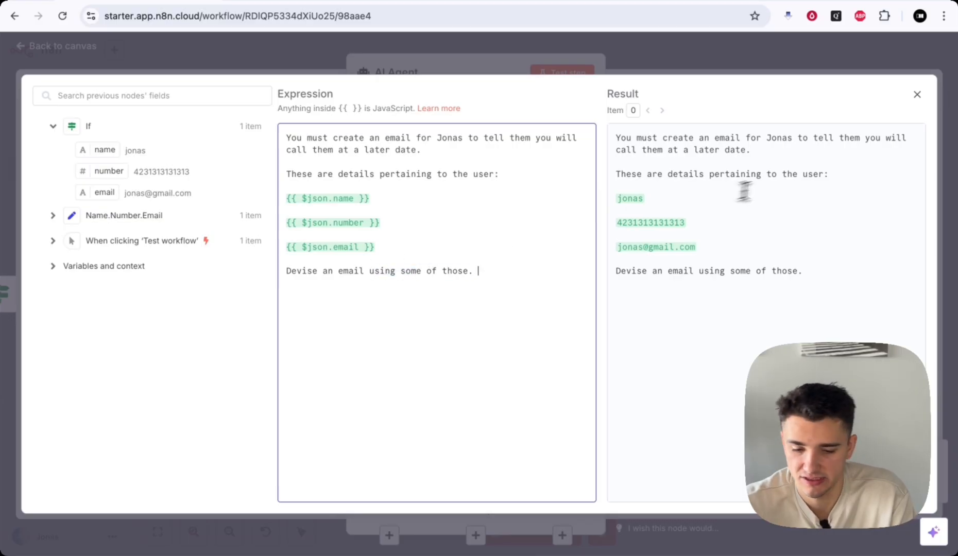
- Close the expression editor and AI Agent panel, dismiss the error, and list Chat Model options
left_click(649, 49)
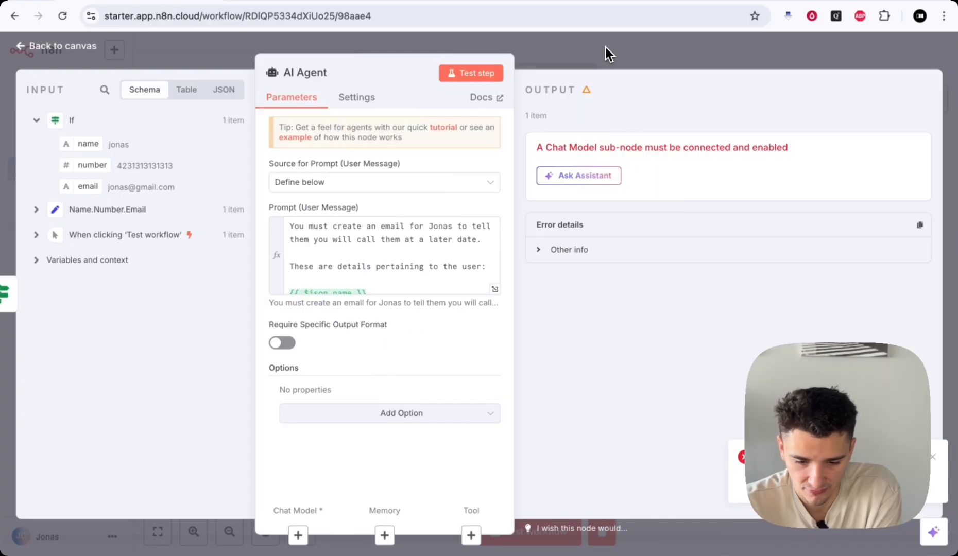
left_click(605, 48)
scroll(689, 302, "down", 3)
scroll(690, 302, "down", 2)
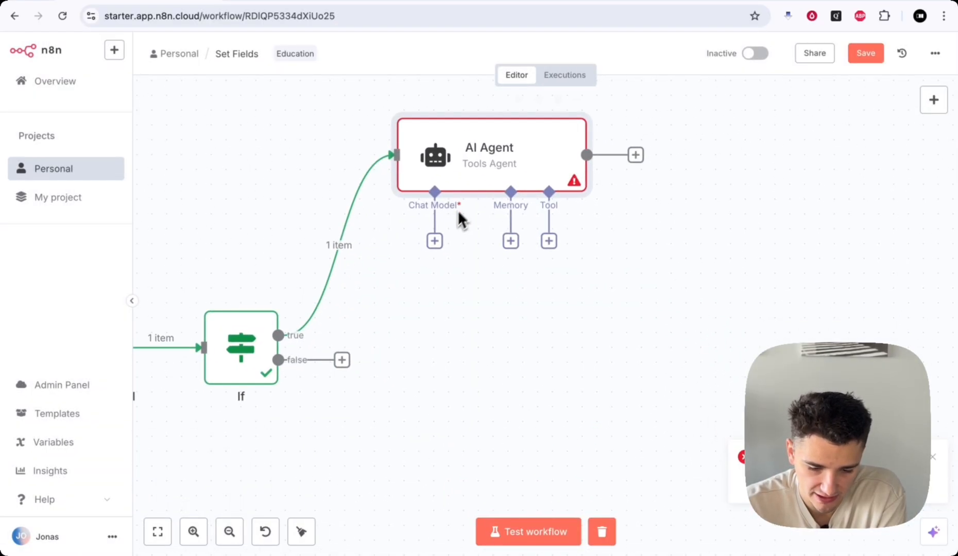
left_click(434, 241)
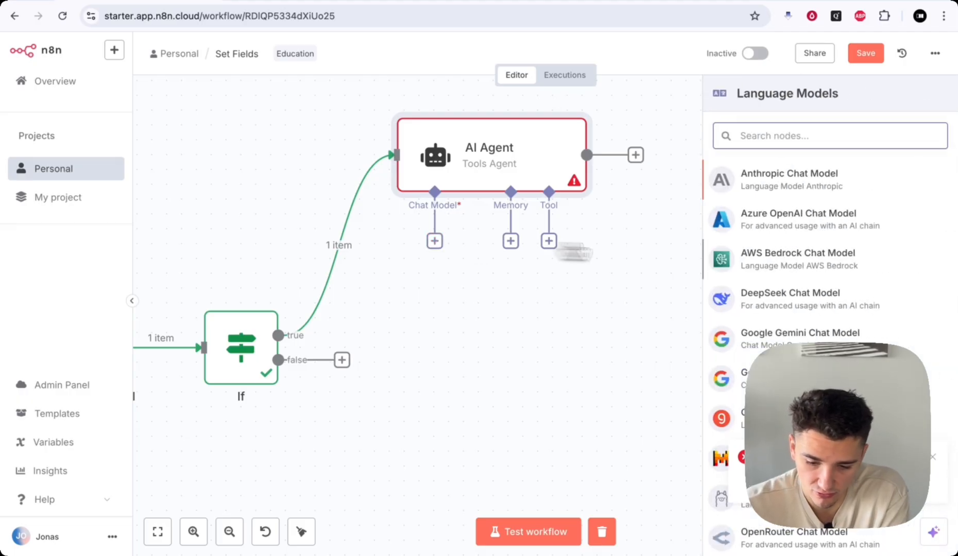
scroll(832, 293, "down", 2)
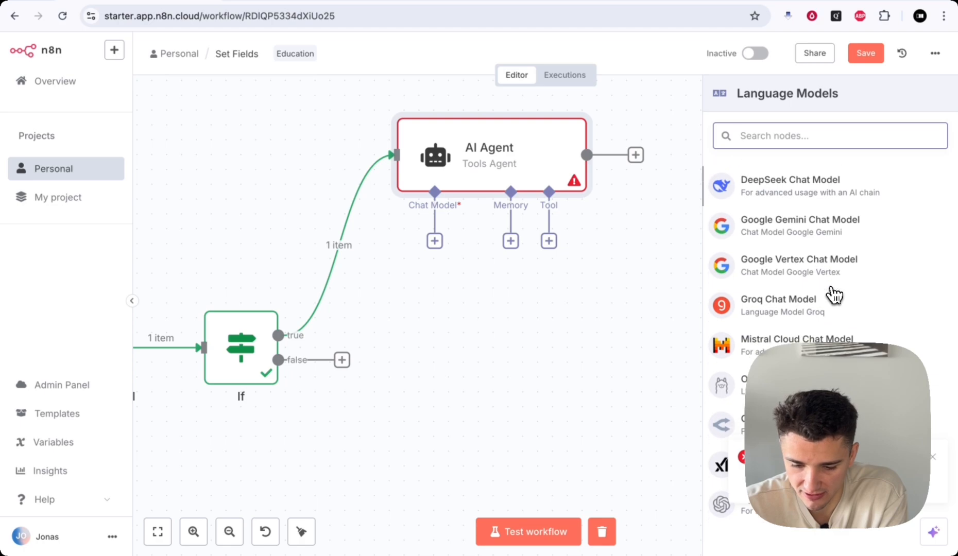
left_click(819, 424)
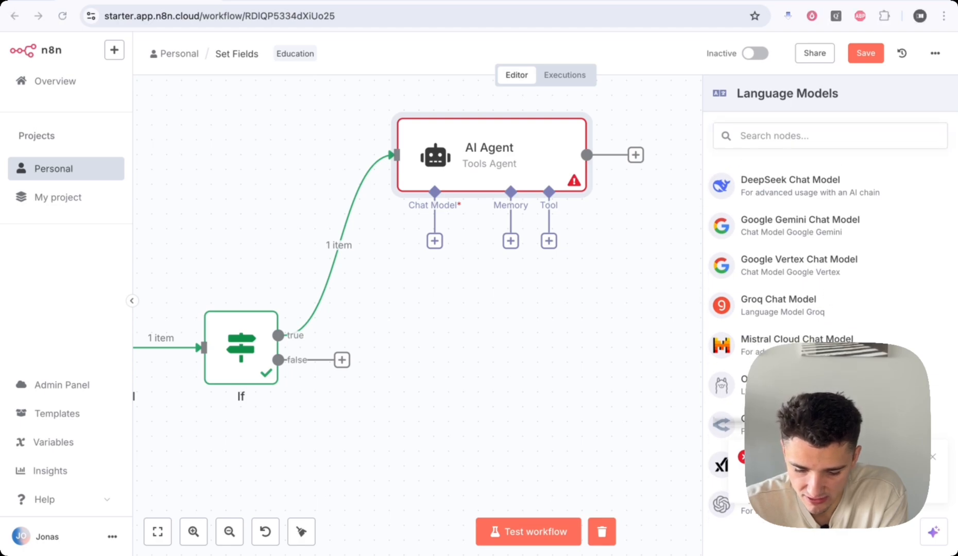
left_click(932, 459)
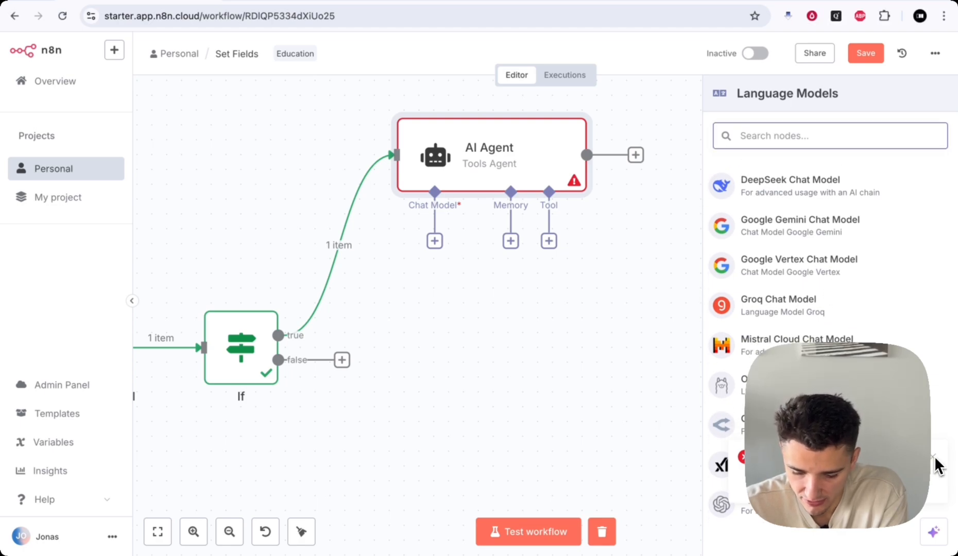
left_click(935, 457)
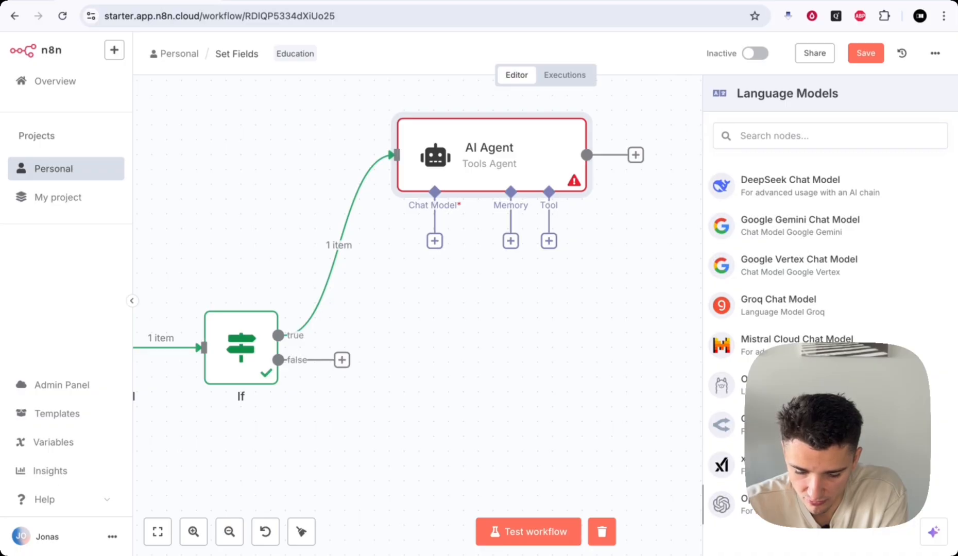
scroll(828, 308, "up", 3)
scroll(829, 309, "down", 3)
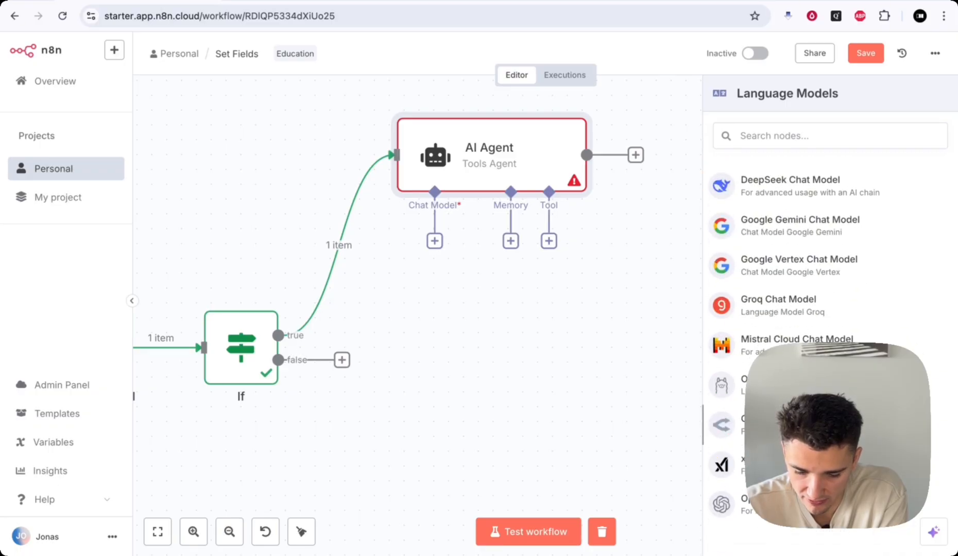
- Attach an OpenAI Chat Model using gpt-4o-mini to the AI Agent and shift its panel right
left_click(782, 504)
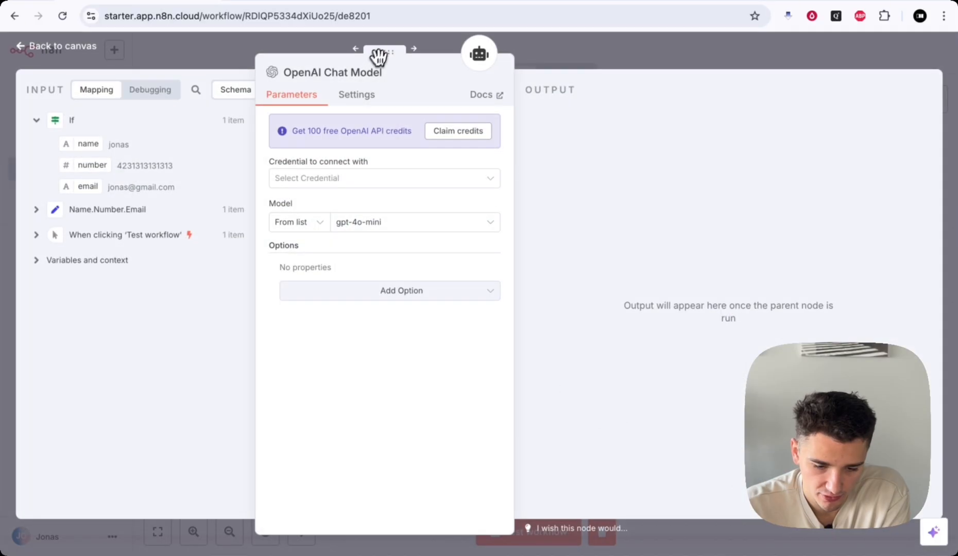
left_click_drag(376, 55, 444, 53)
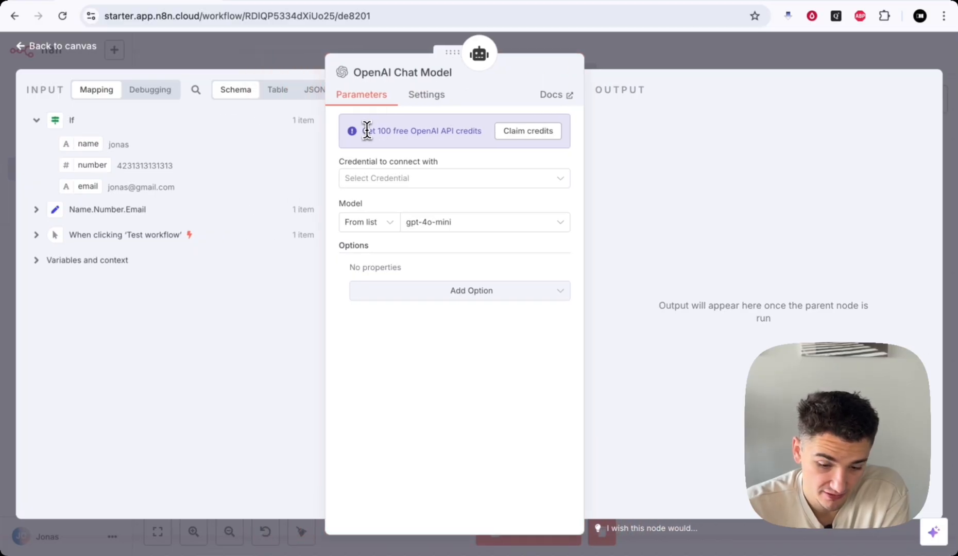
left_click_drag(366, 131, 431, 131)
left_click(432, 131)
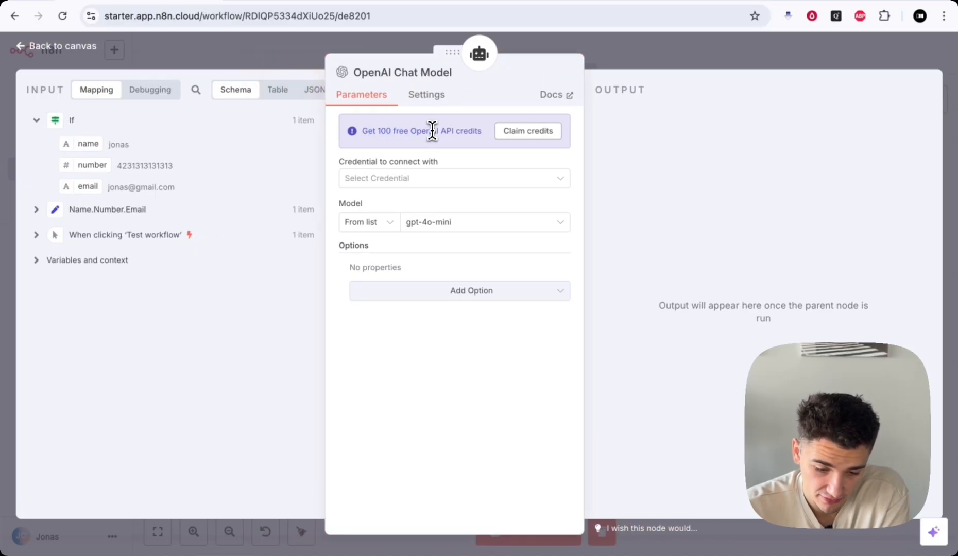
left_click_drag(341, 161, 443, 161)
left_click(444, 161)
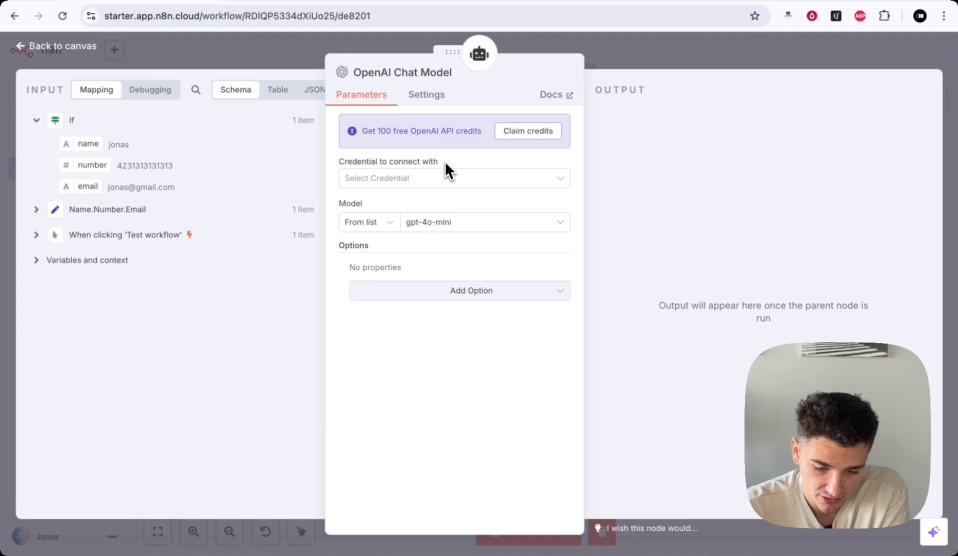
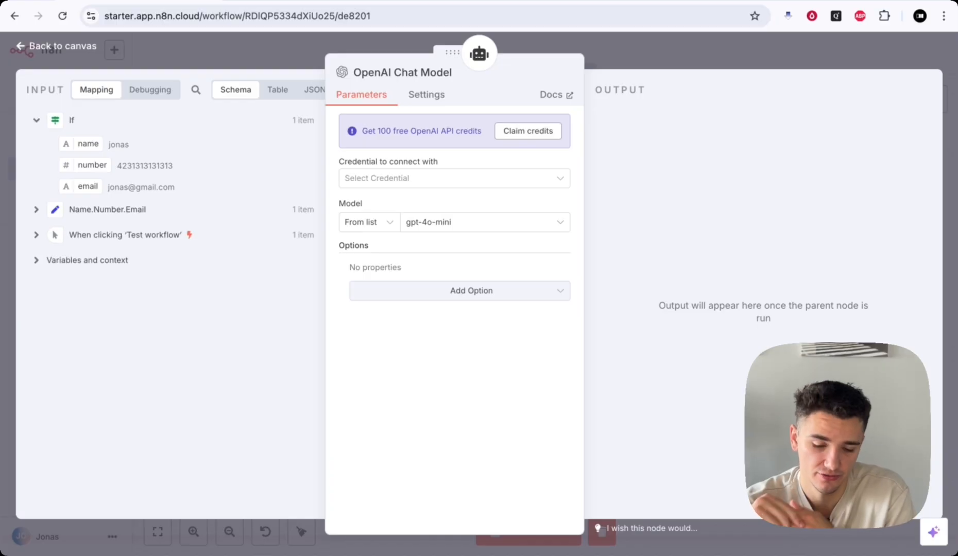
- Choose '+ Create new credential' from the OpenAI Chat Model's 'Credential to connect with' list
left_click_drag(446, 50, 457, 50)
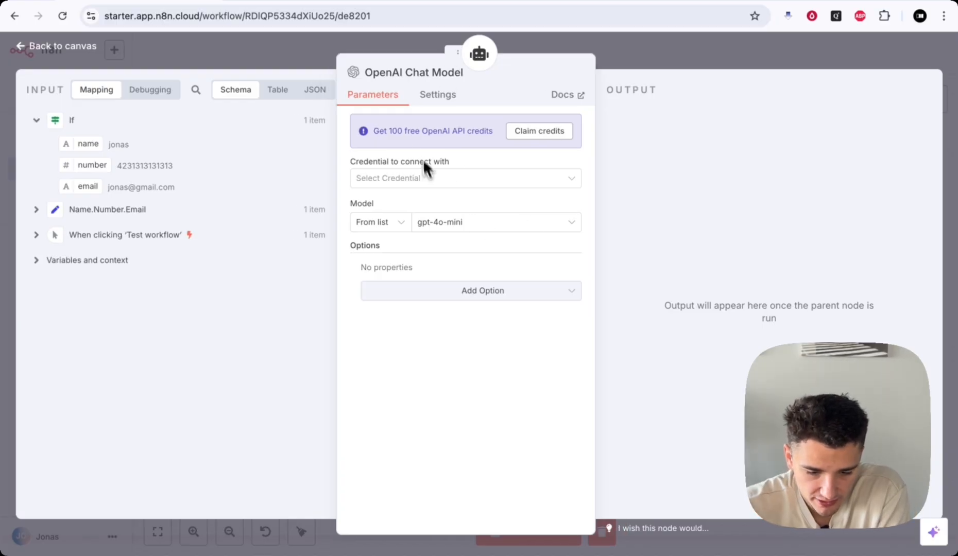
left_click_drag(352, 161, 465, 160)
left_click(464, 161)
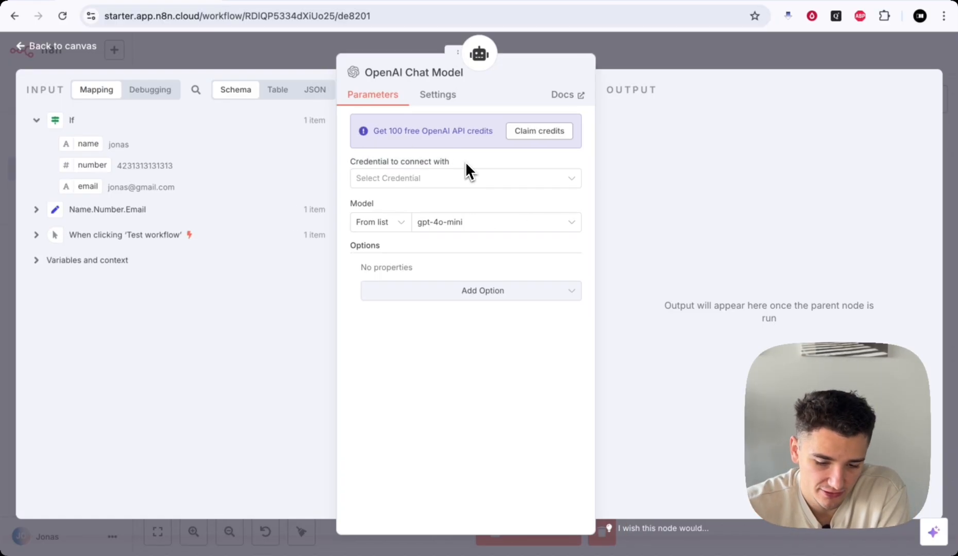
left_click(383, 184)
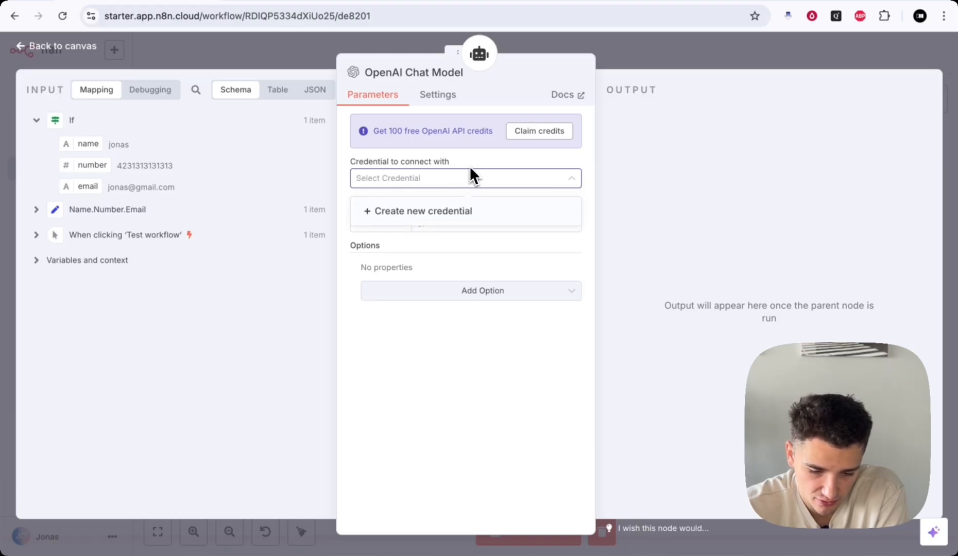
left_click(439, 217)
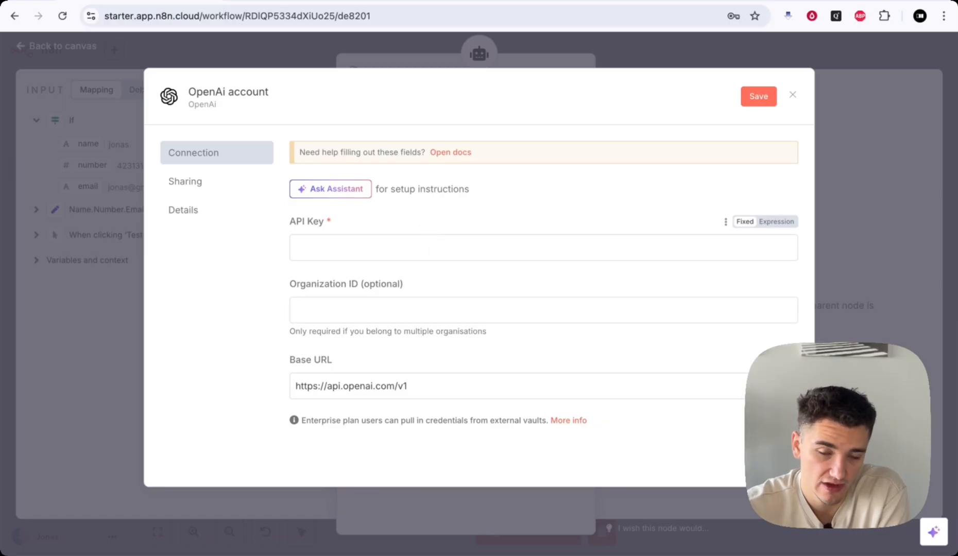
- Focus the empty API Key field, dismiss password suggestions, and switch to the OpenAI Platform Playground
left_click_drag(288, 219, 349, 220)
left_click(345, 221)
left_click(294, 222)
left_click(326, 241)
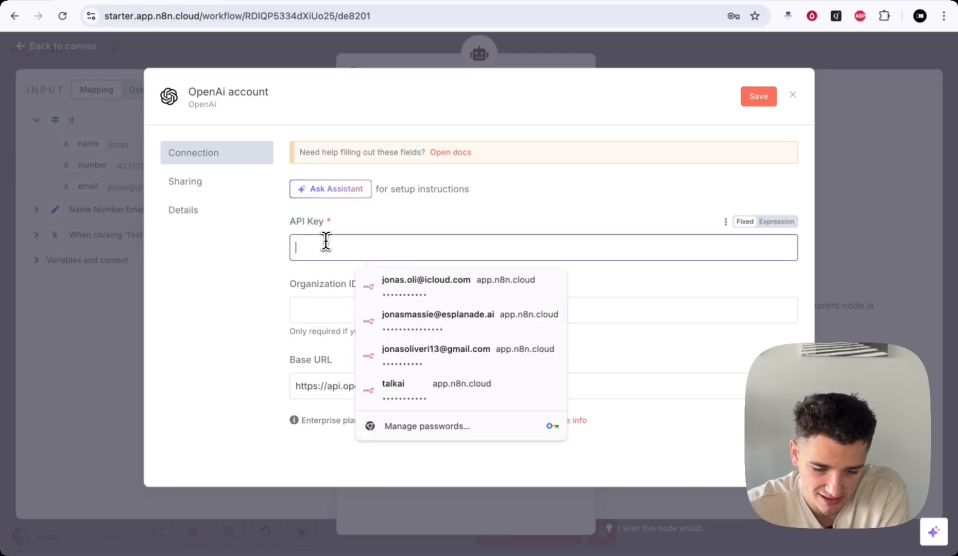
left_click(385, 220)
left_click_drag(292, 220, 342, 225)
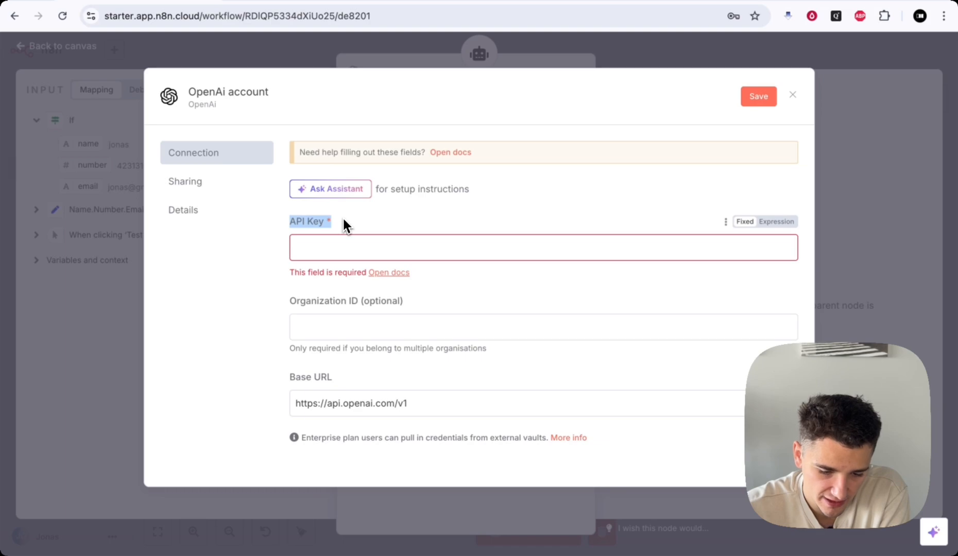
left_click(342, 220)
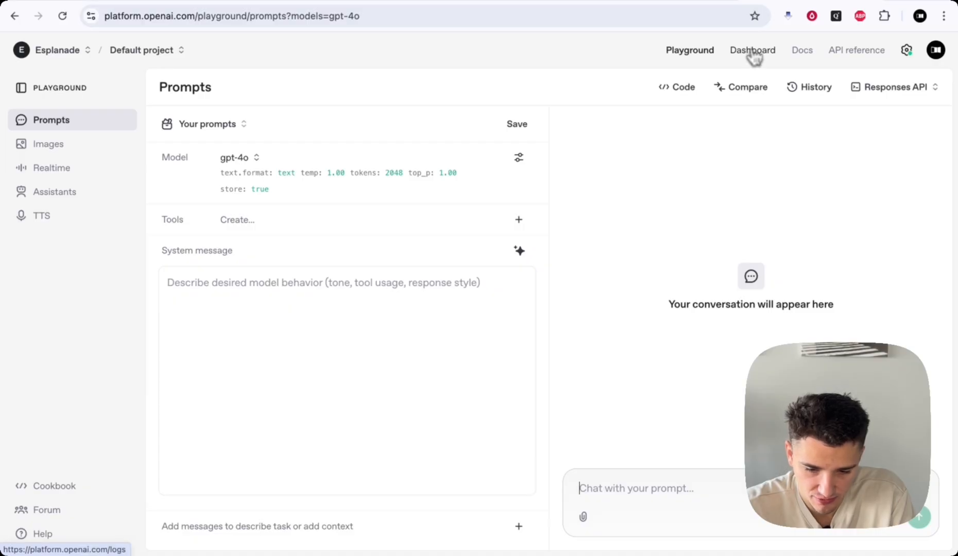
- Create an OpenAI secret key named N8N-Starter under Dashboard > API keys
left_click(752, 53)
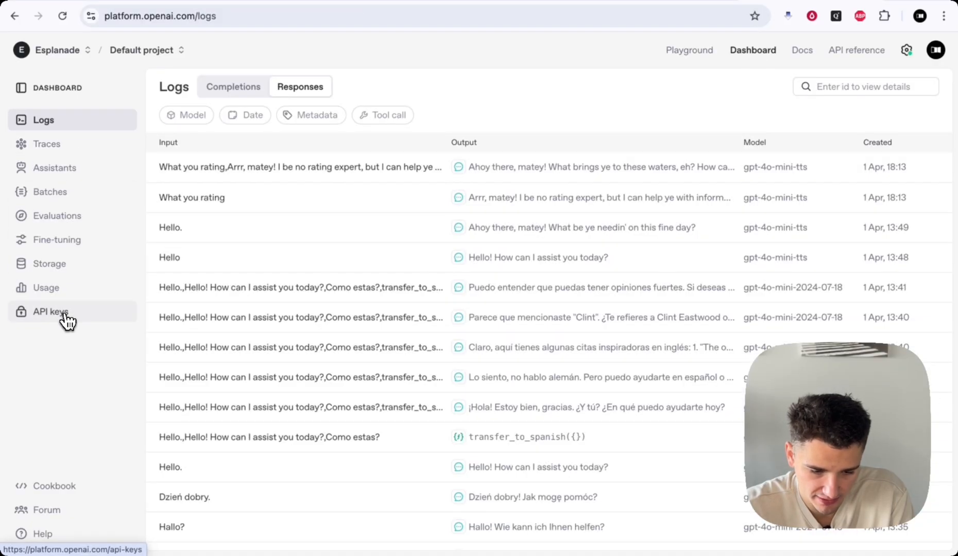
left_click(65, 315)
left_click(835, 95)
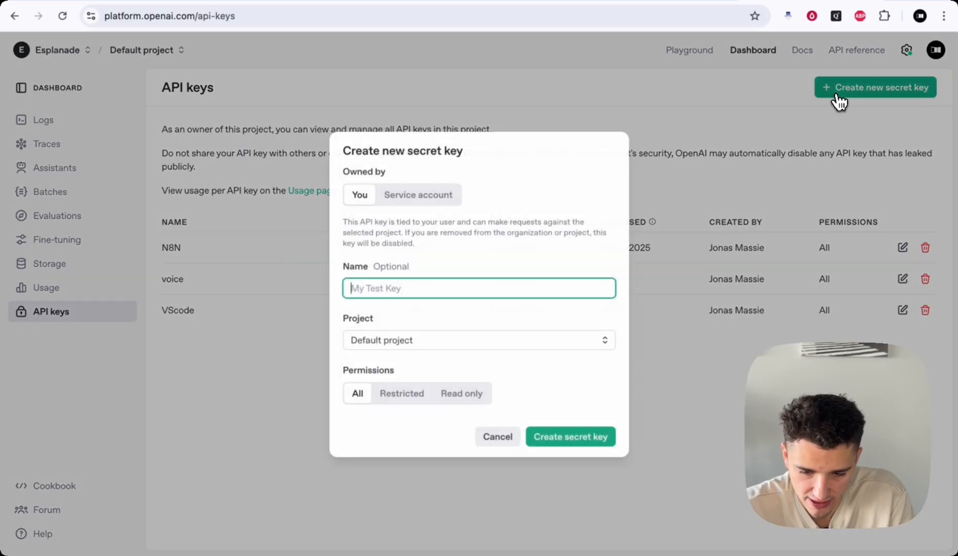
type("N8")
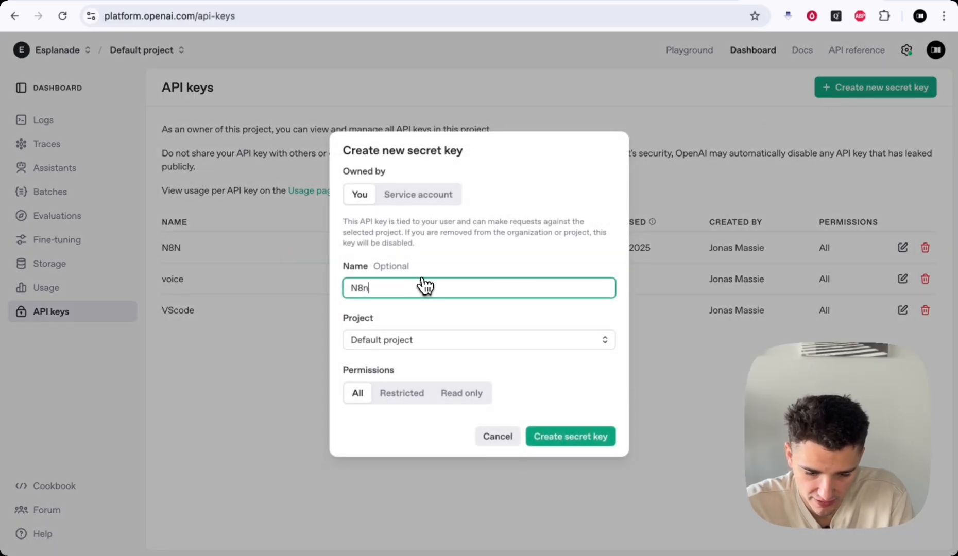
type("n")
key("BackSpace")
type("N-Starter")
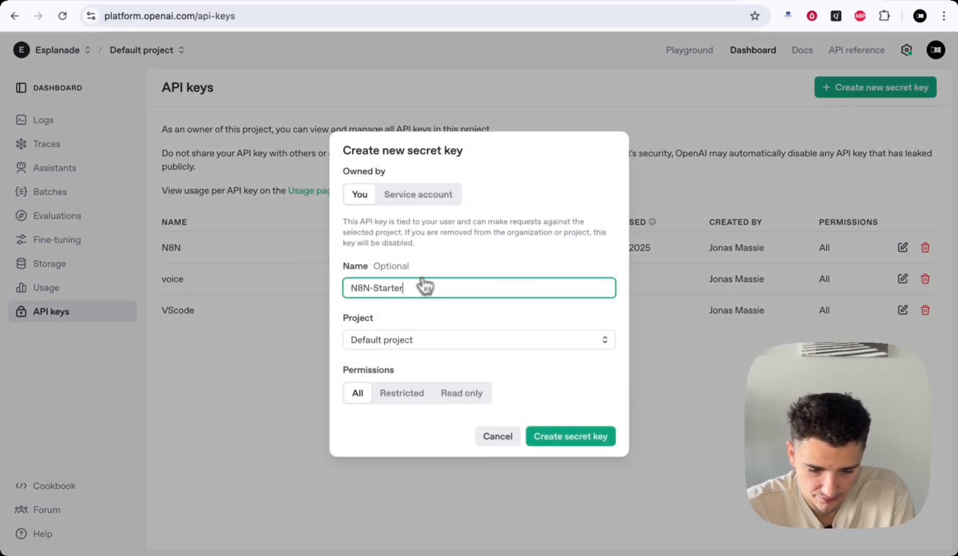
left_click(567, 437)
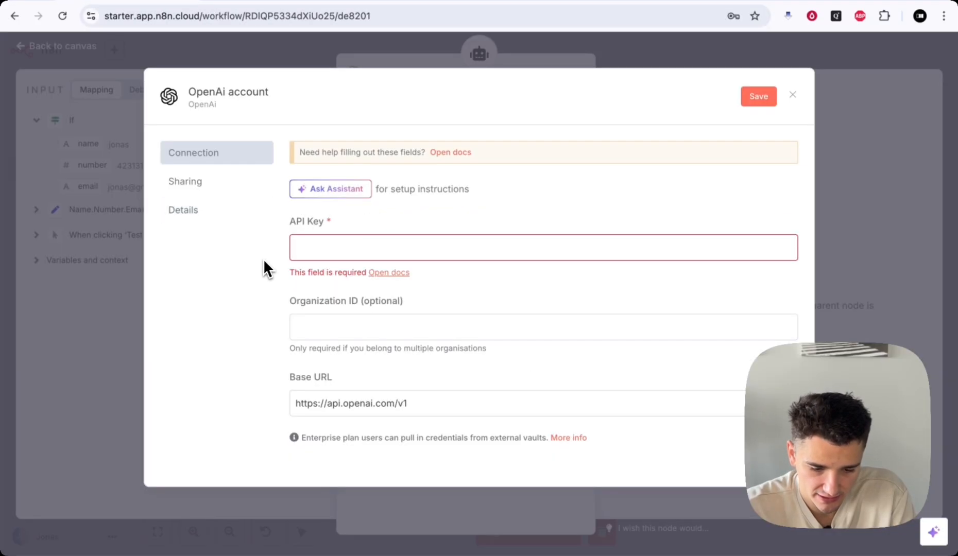
- Paste the new secret key into API Key, save, and confirm the connection tests successfully
left_click(306, 251)
key("super+v")
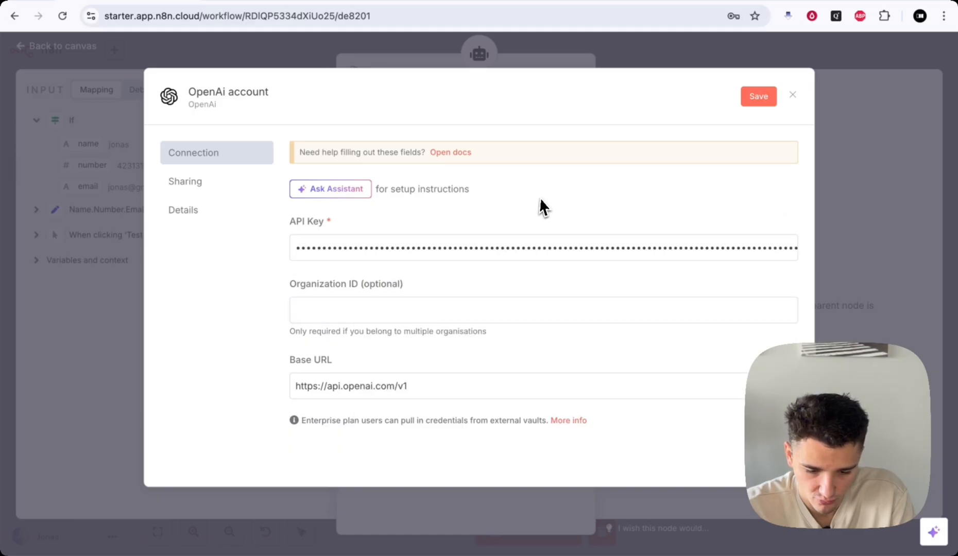
left_click(758, 98)
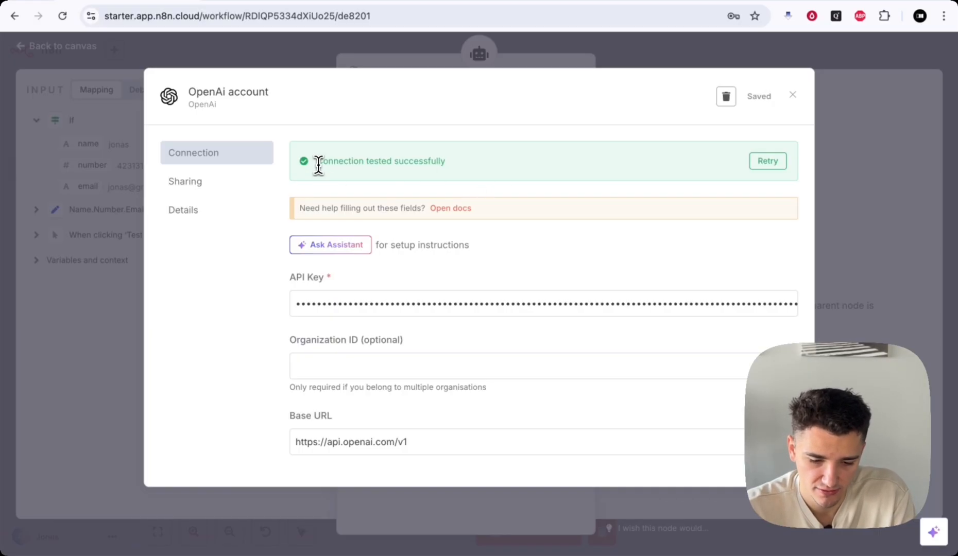
left_click_drag(315, 160, 443, 163)
left_click(435, 162)
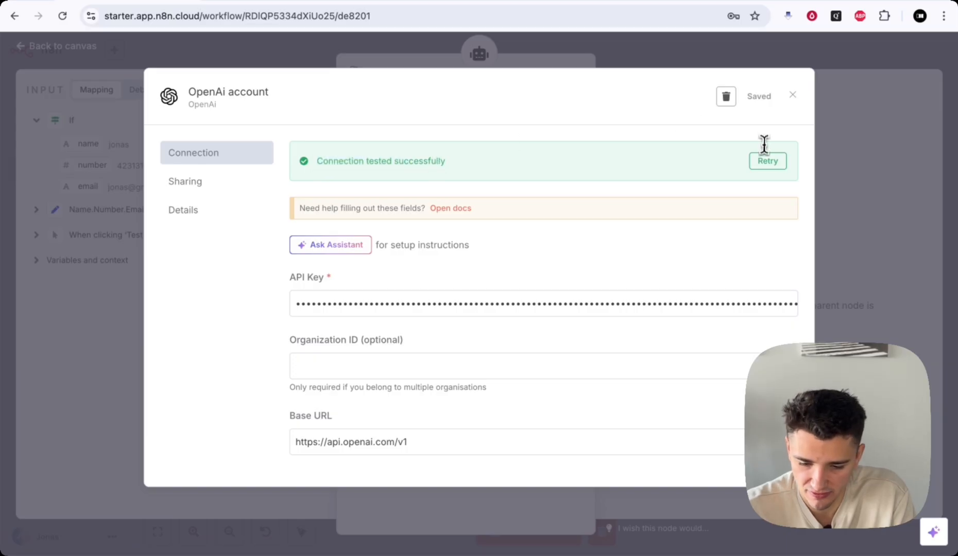
left_click(797, 101)
left_click(369, 124)
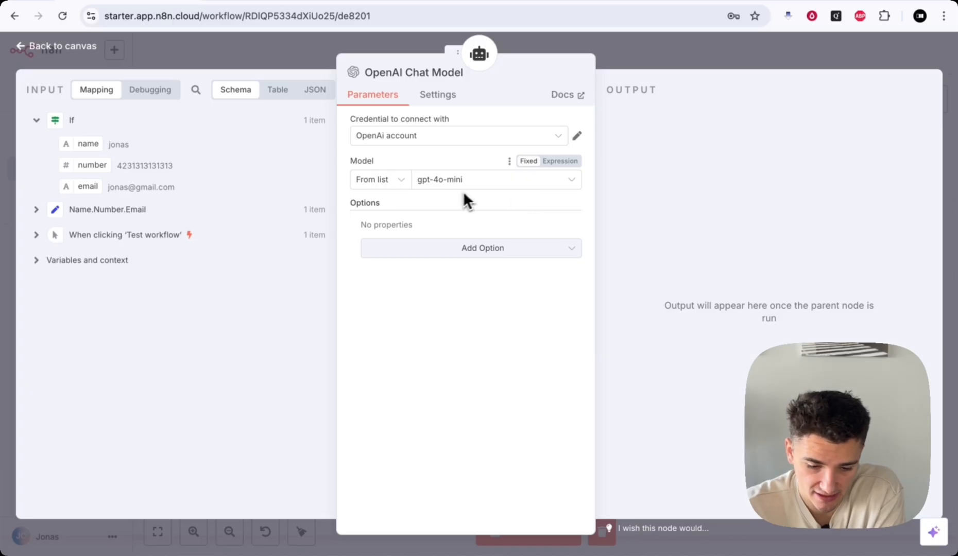
left_click(427, 186)
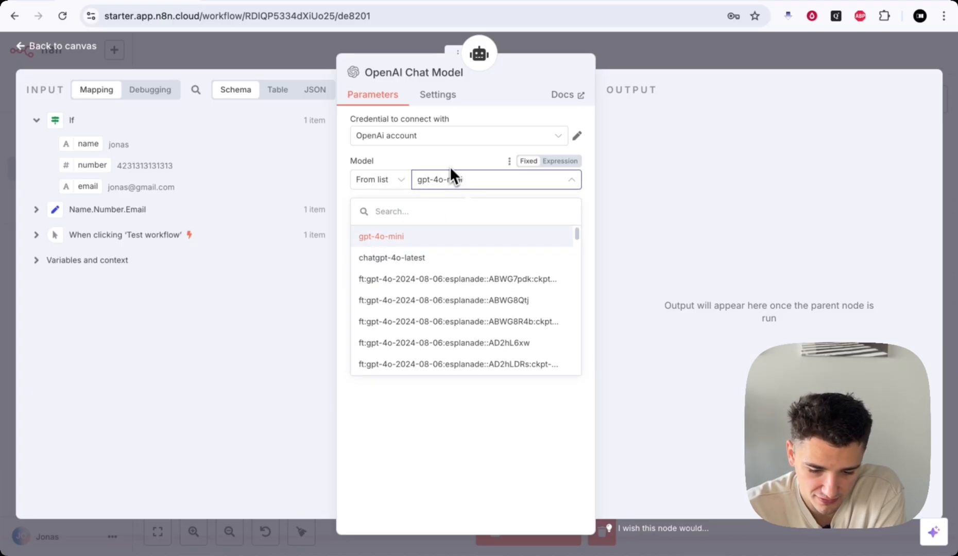
left_click(449, 175)
left_click(484, 250)
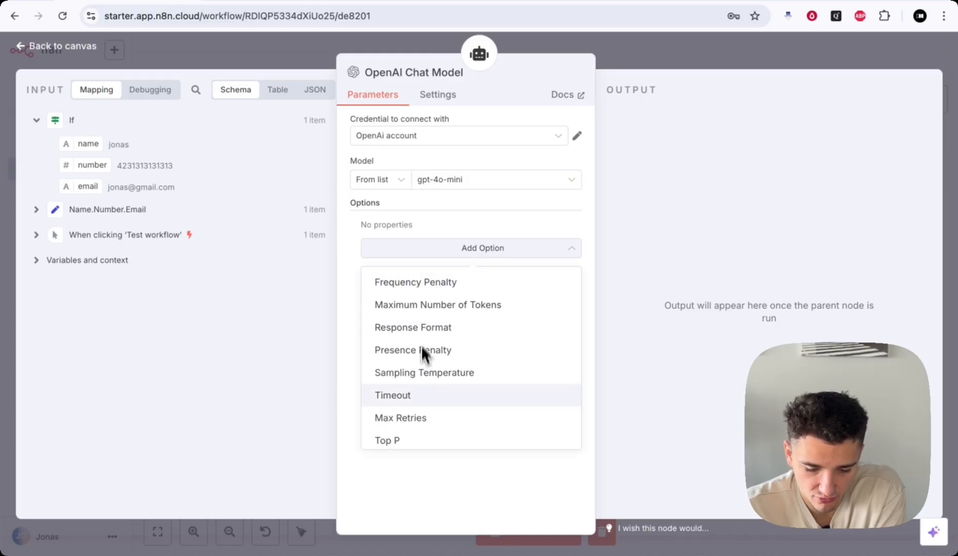
left_click(471, 224)
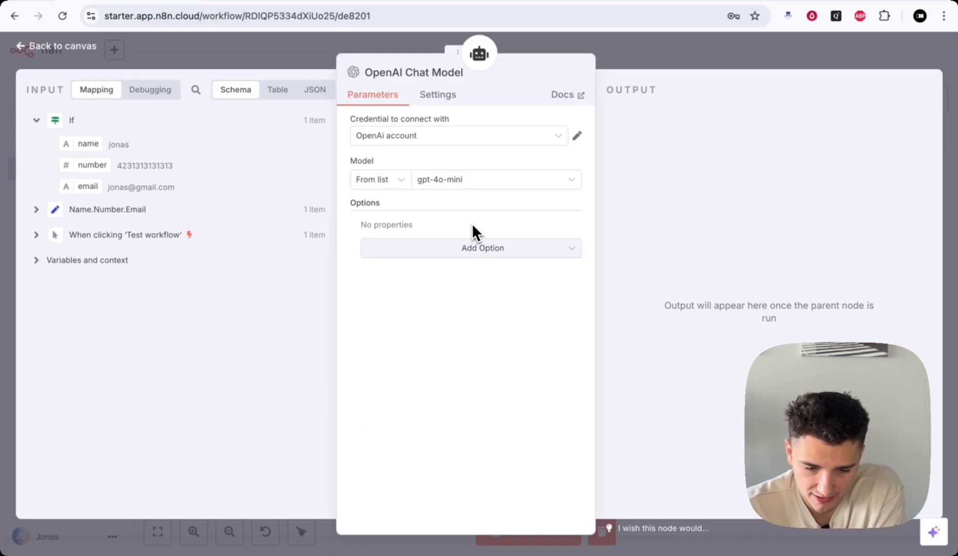
left_click(427, 100)
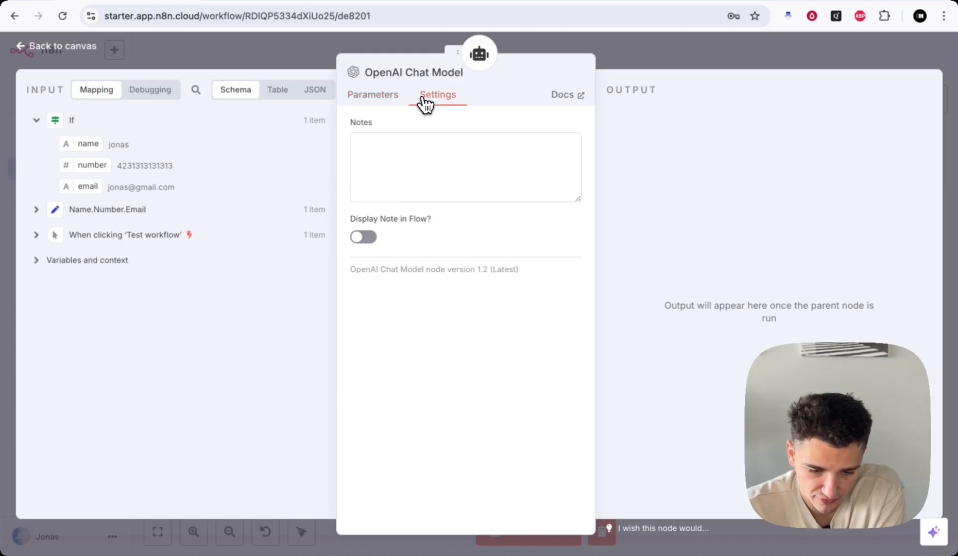
left_click(383, 97)
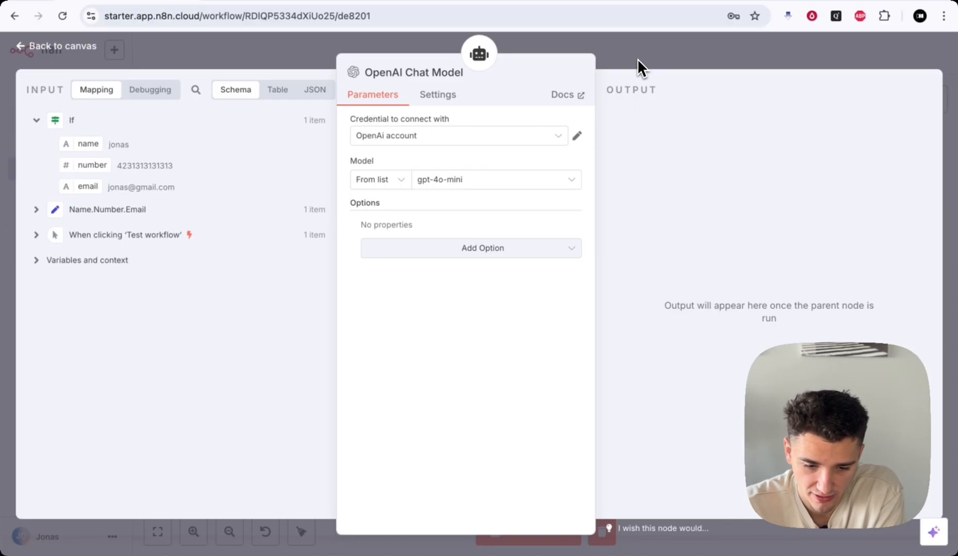
left_click(733, 52)
scroll(454, 263, "down", 1)
left_click_drag(451, 266, 420, 237)
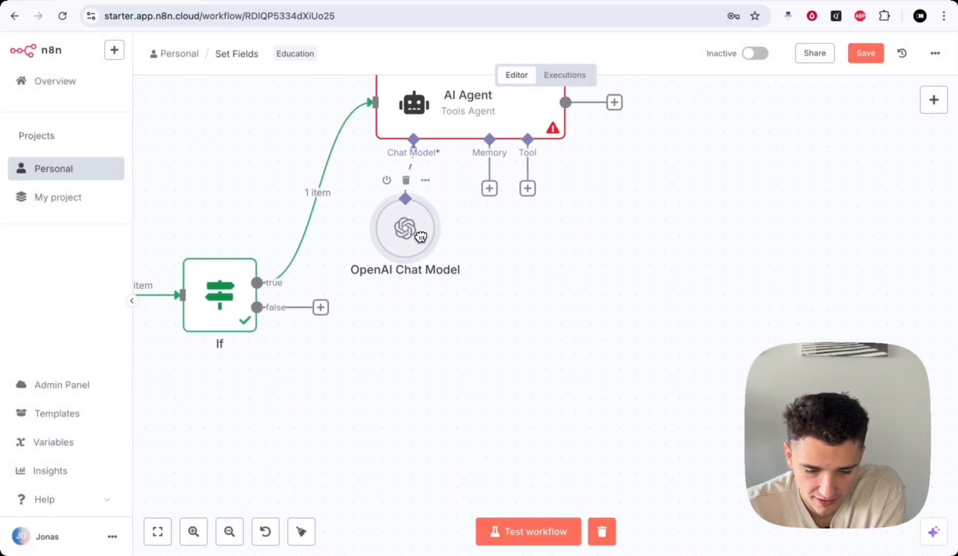
scroll(518, 248, "up", 1)
scroll(520, 249, "down", 2)
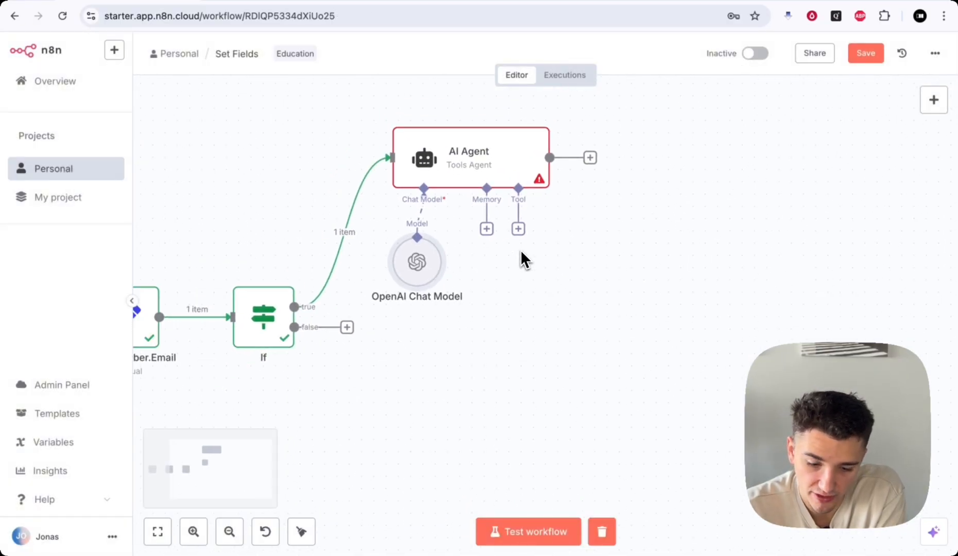
scroll(520, 250, "down", 1)
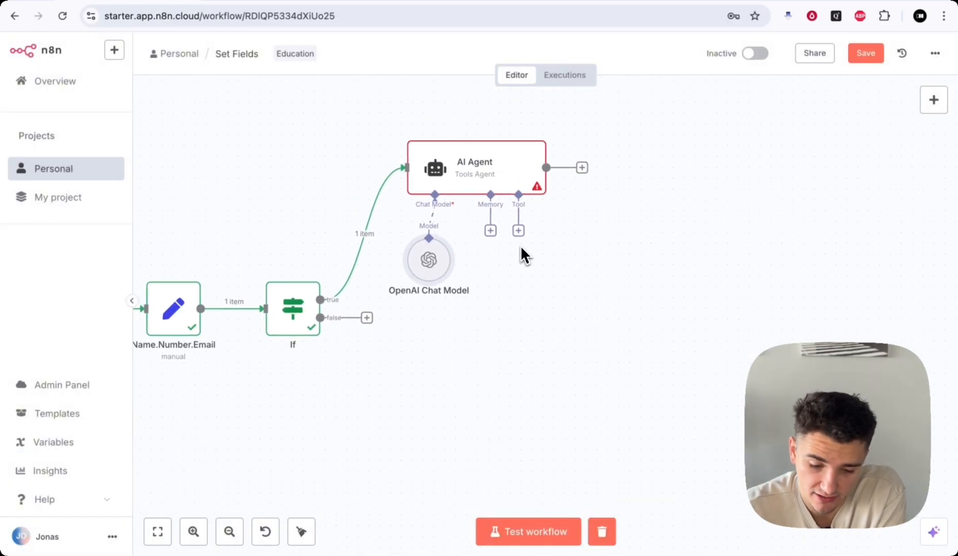
left_click(491, 230)
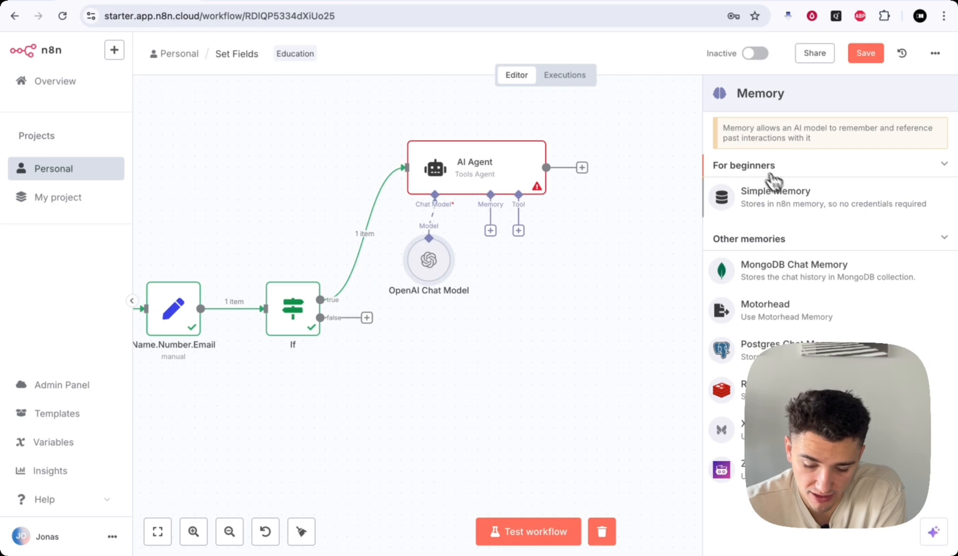
left_click(736, 202)
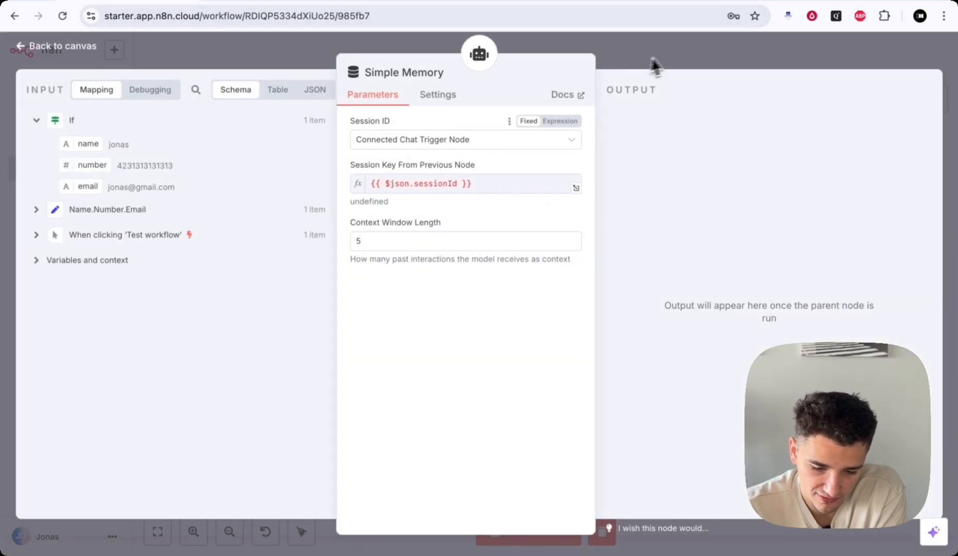
left_click(667, 55)
left_click_drag(551, 280, 502, 320)
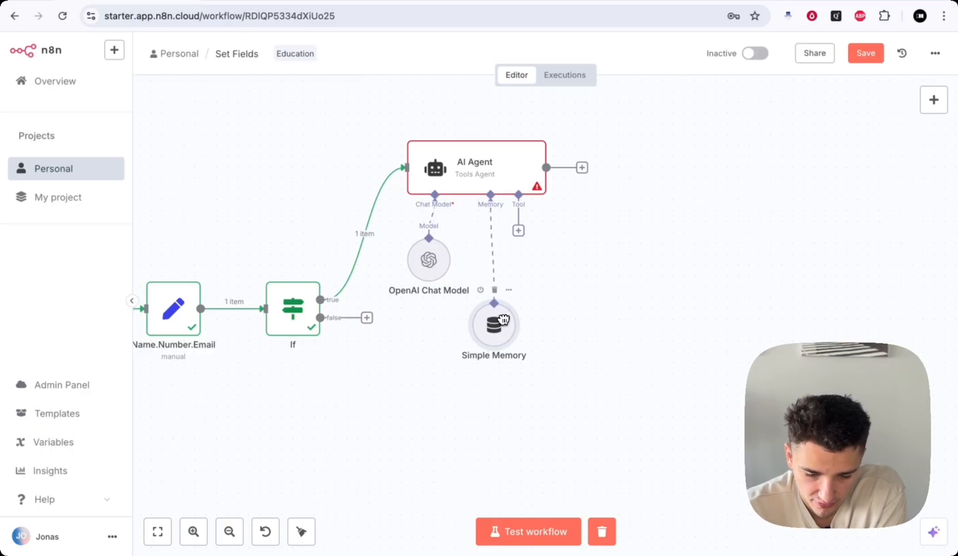
scroll(721, 252, "down", 1)
scroll(720, 252, "left", 1)
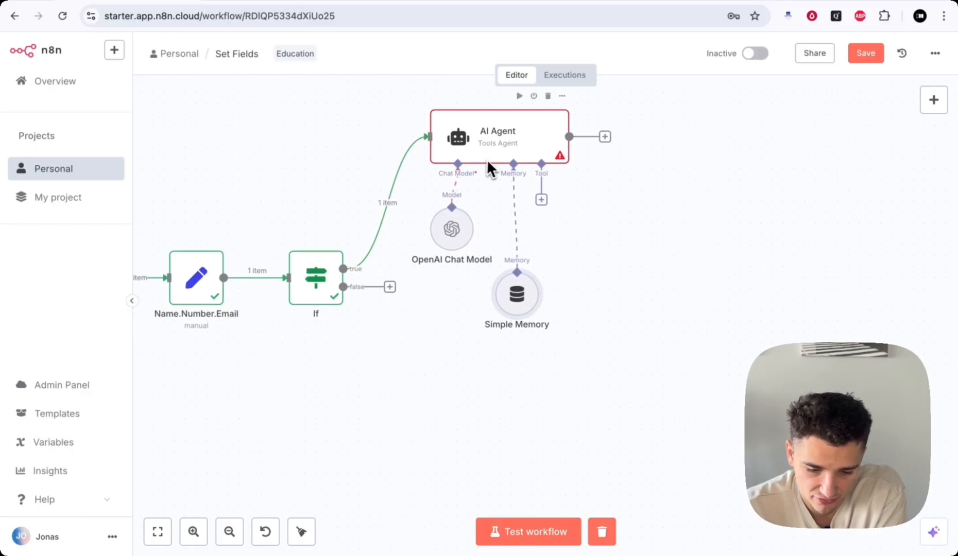
scroll(613, 228, "up", 1)
scroll(613, 228, "right", 1)
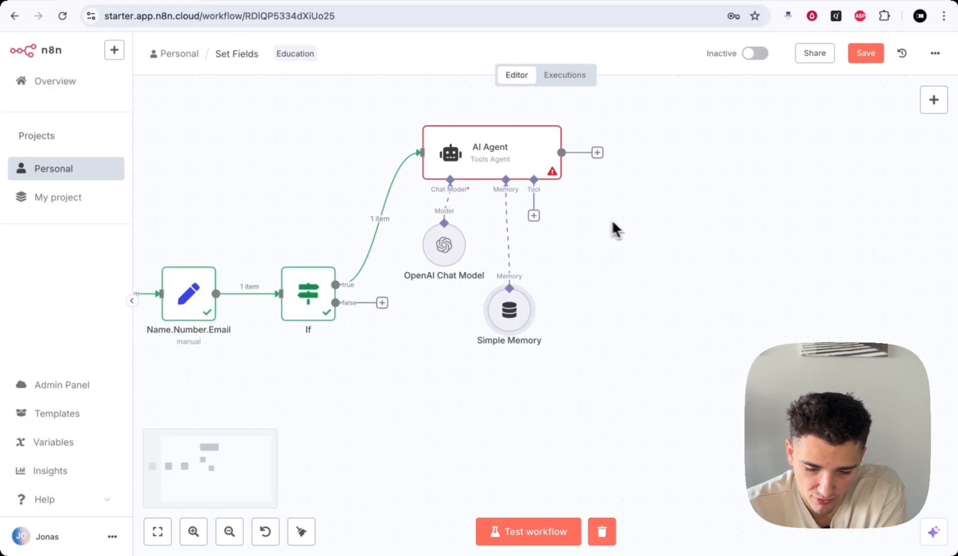
left_click(642, 193)
scroll(641, 192, "down", 2)
scroll(642, 193, "left", 1)
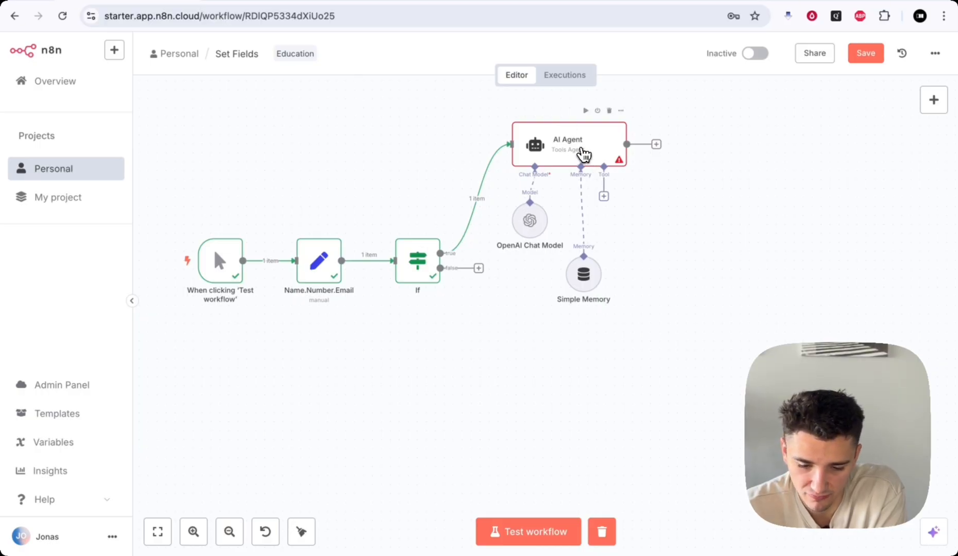
- Open the AI Agent and read the prompt's opening, user-details and 'call them at a later date' lines
double_click(583, 153)
scroll(435, 241, "down", 2)
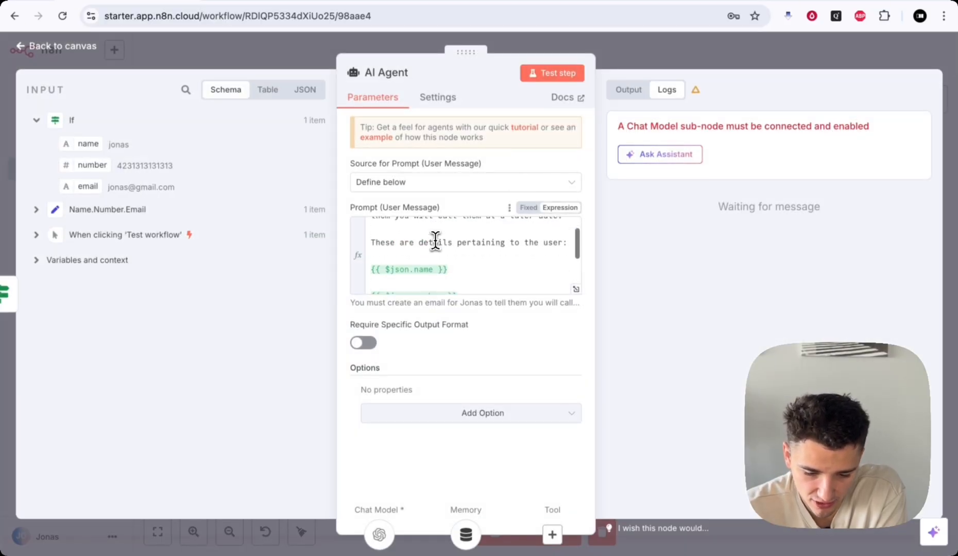
scroll(448, 232, "down", 2)
scroll(456, 229, "up", 5)
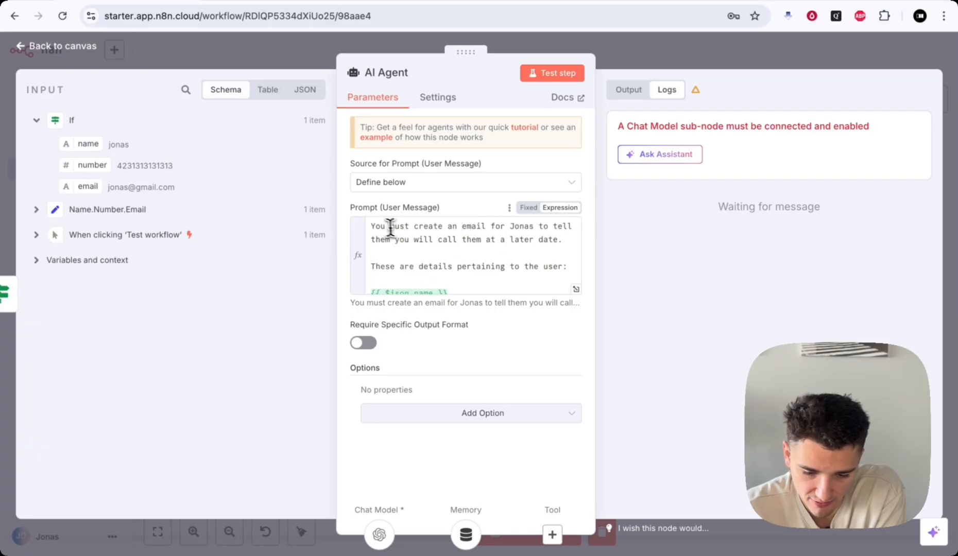
left_click_drag(389, 226, 530, 224)
left_click(531, 225)
left_click_drag(409, 267, 530, 238)
left_click(531, 238)
left_click_drag(434, 241, 592, 247)
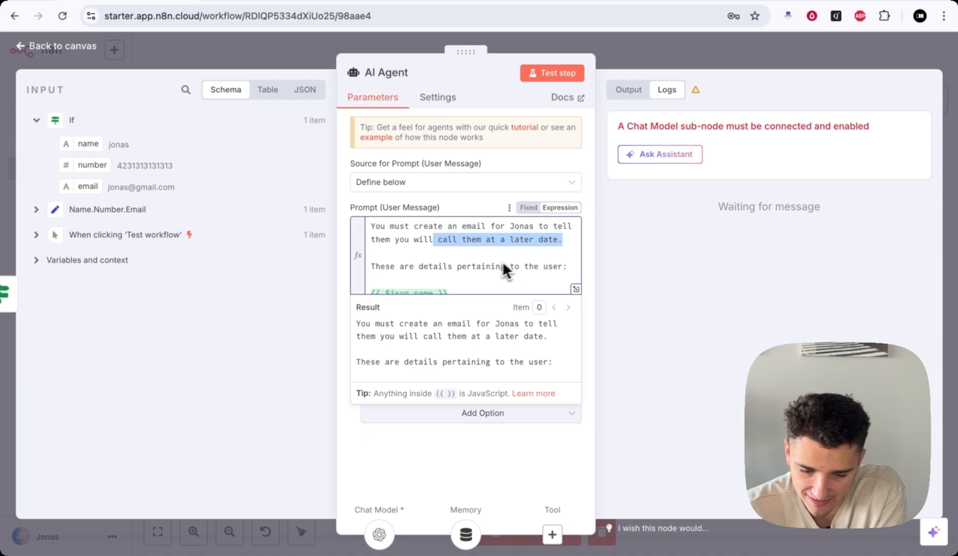
left_click(502, 261)
- Read through to the prompt's last line and return to the canvas
scroll(425, 268, "down", 2)
scroll(391, 242, "down", 1)
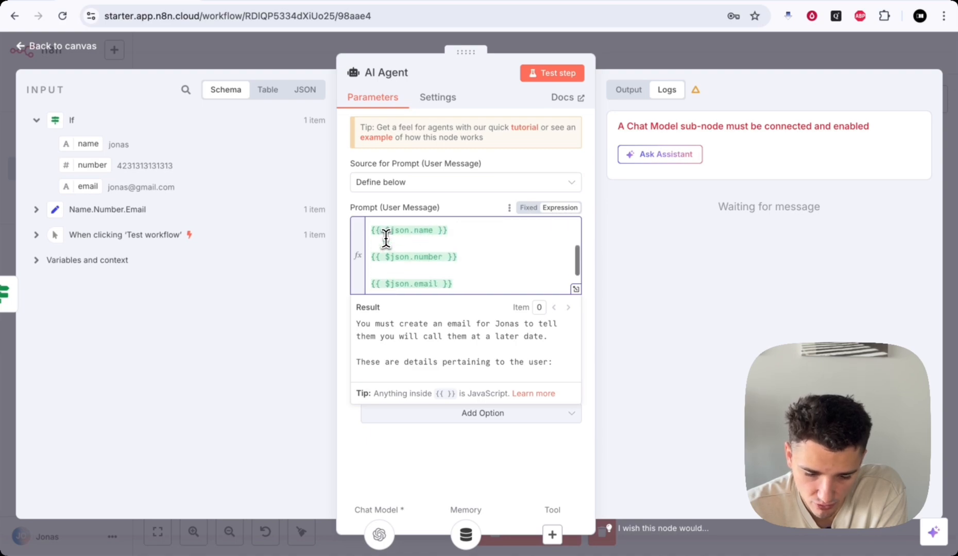
scroll(392, 263, "down", 2)
left_click_drag(389, 271, 532, 277)
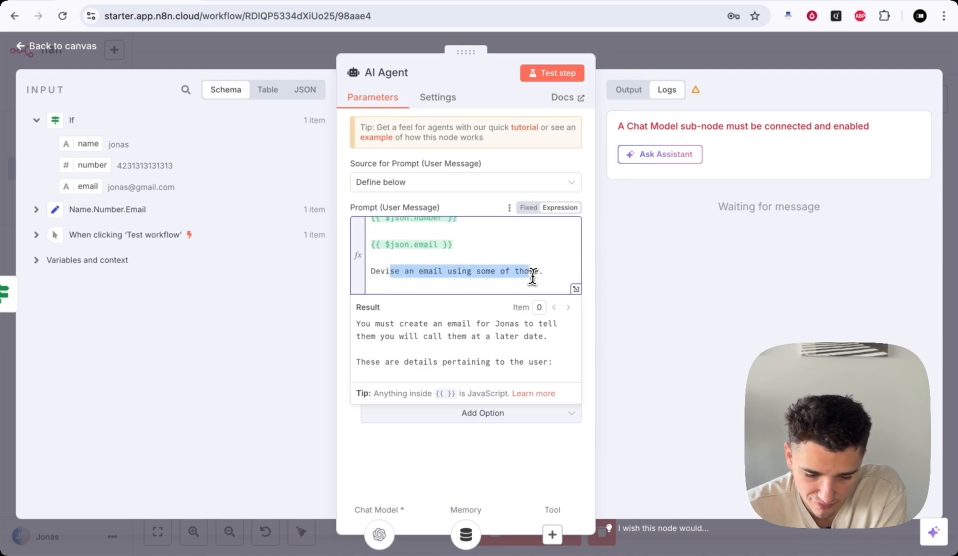
left_click(532, 276)
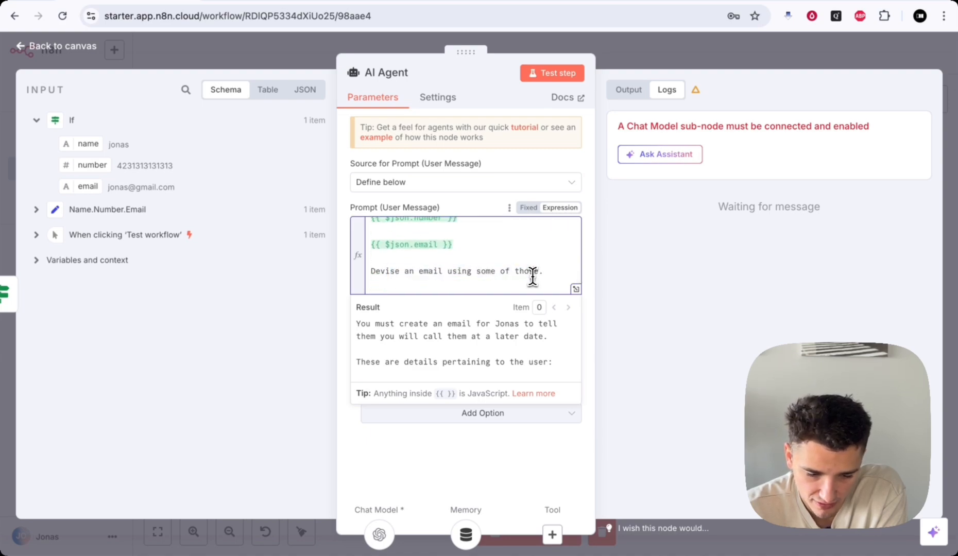
left_click(643, 61)
- Save and test-run the workflow, then read the AI Agent's Simple Memory error
left_click(861, 56)
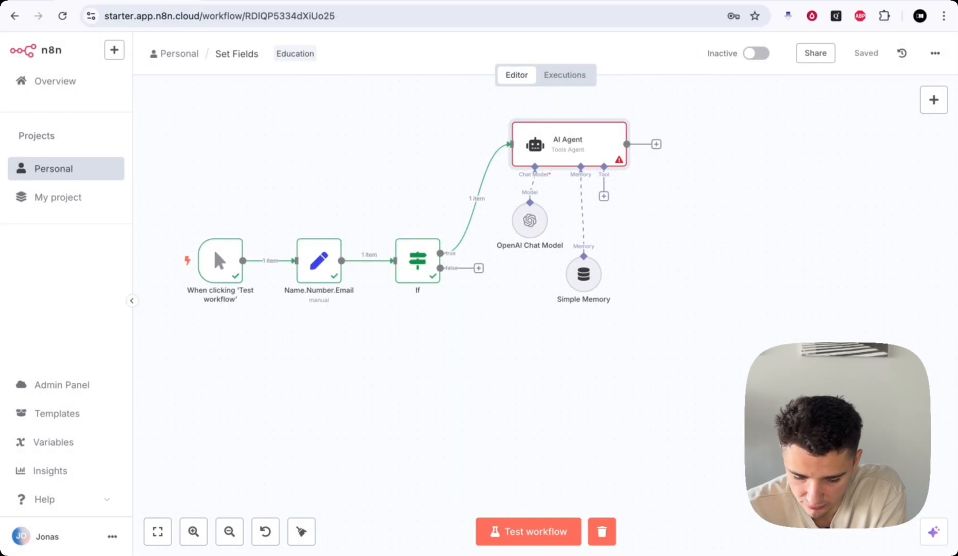
left_click(494, 534)
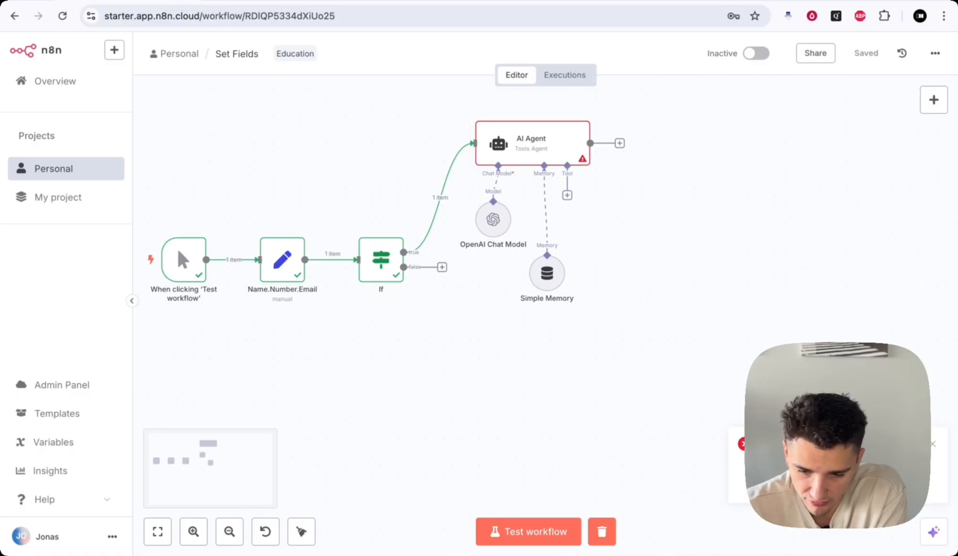
double_click(535, 151)
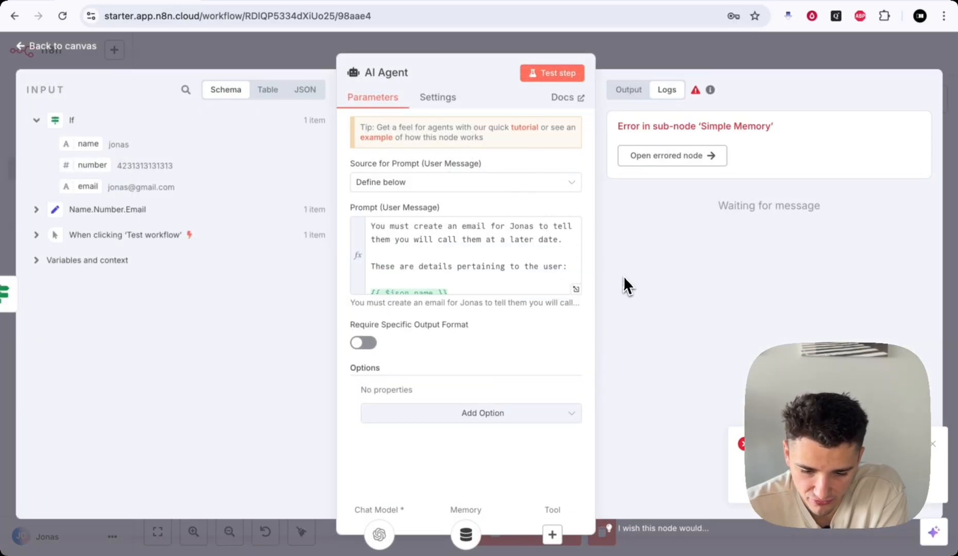
left_click_drag(619, 129, 757, 127)
left_click(725, 126)
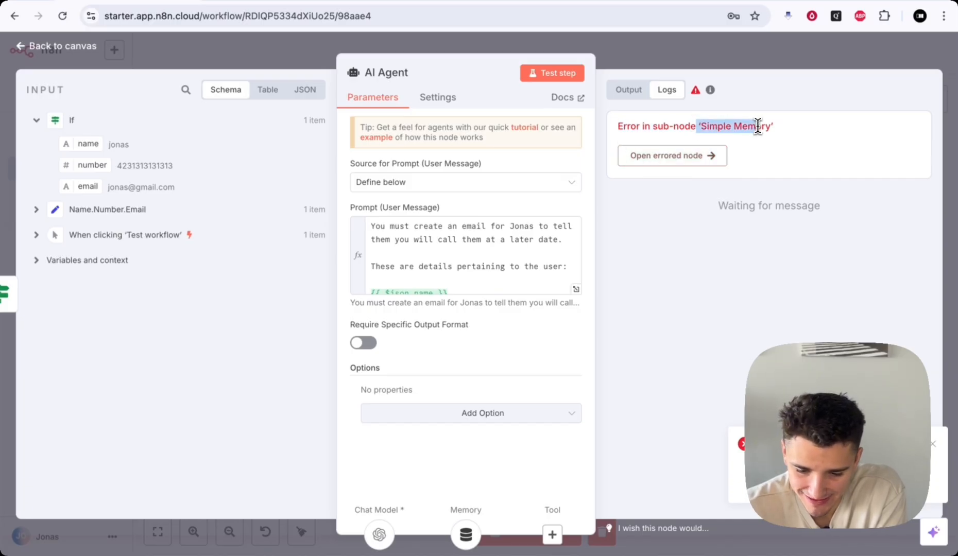
left_click(757, 128)
left_click_drag(617, 128, 709, 132)
left_click(664, 130)
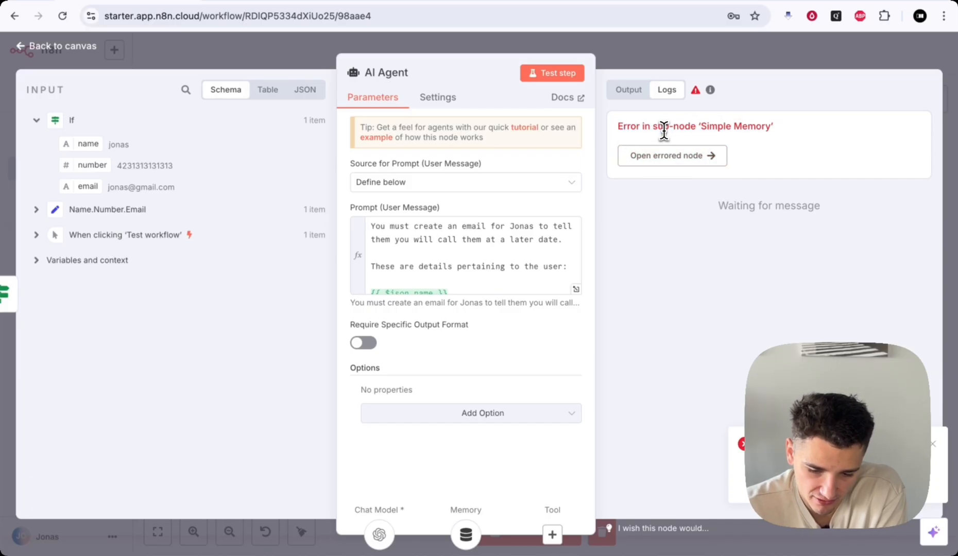
left_click(688, 60)
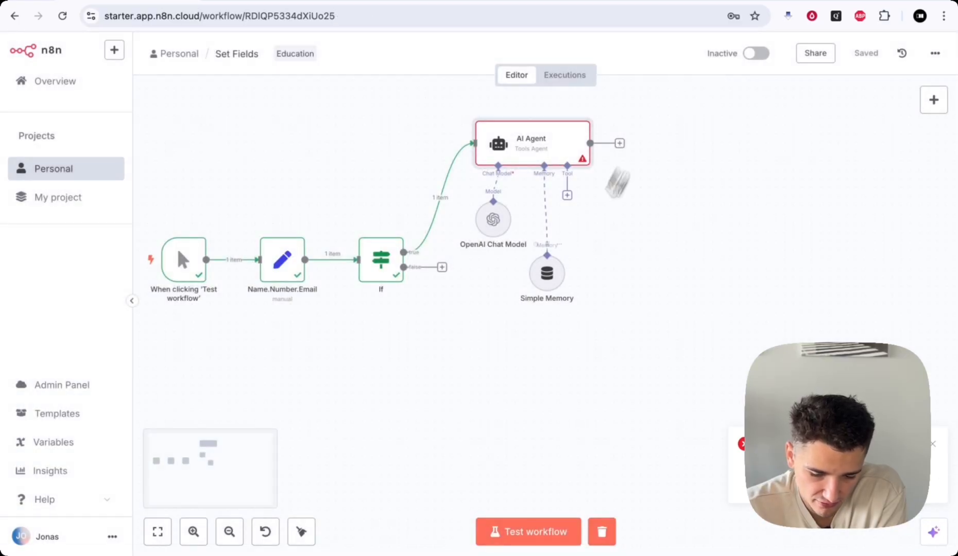
- Change the Simple Memory node's Session ID source to 'Define below'
double_click(556, 286)
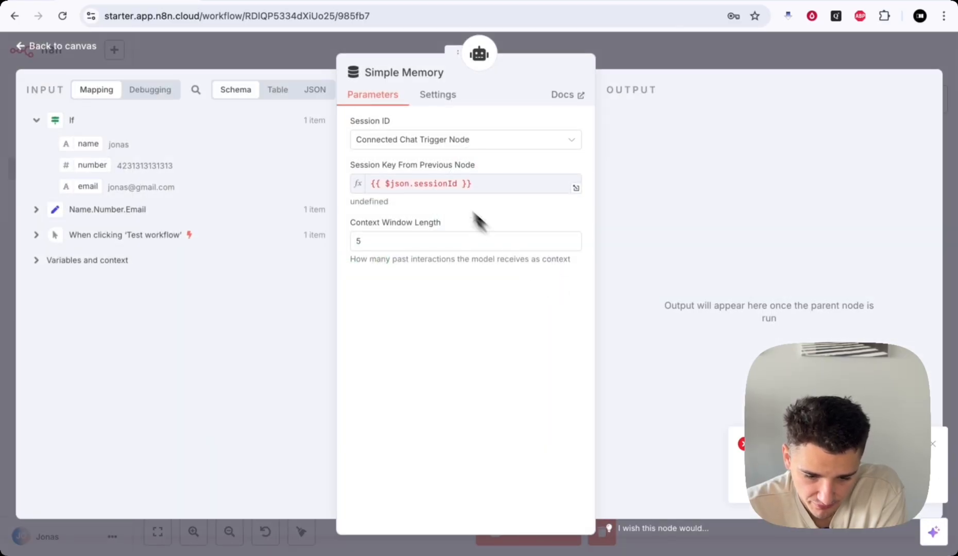
left_click_drag(354, 166, 503, 174)
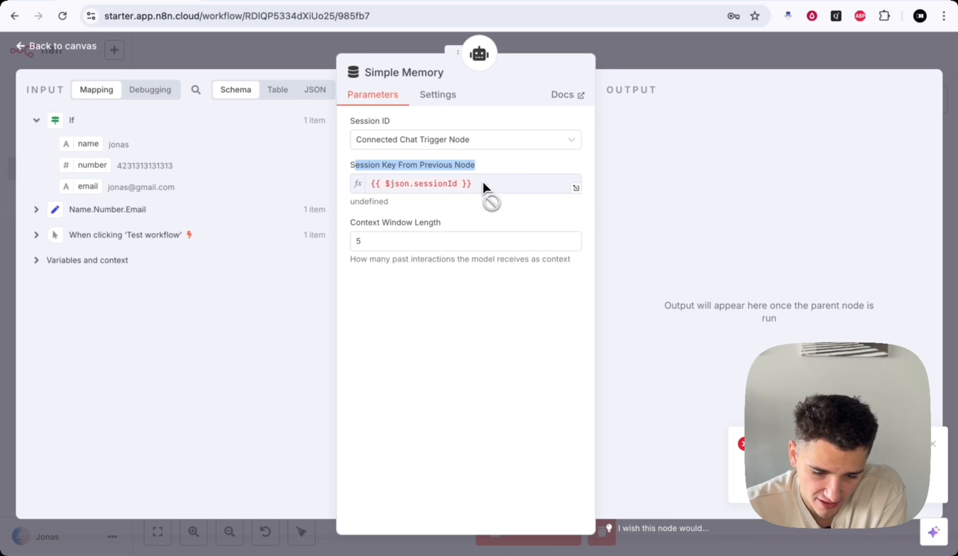
left_click(483, 182)
left_click(394, 169)
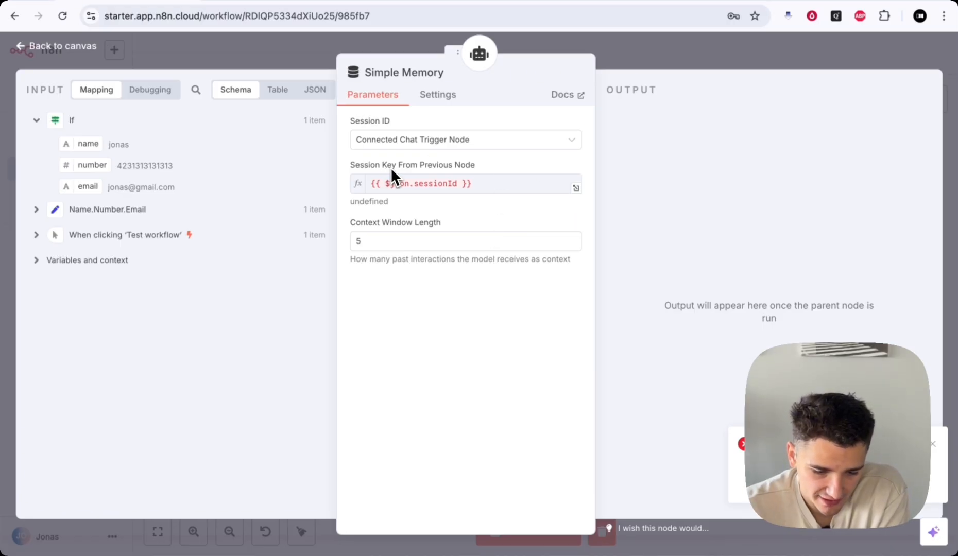
left_click_drag(383, 166, 517, 166)
left_click(517, 167)
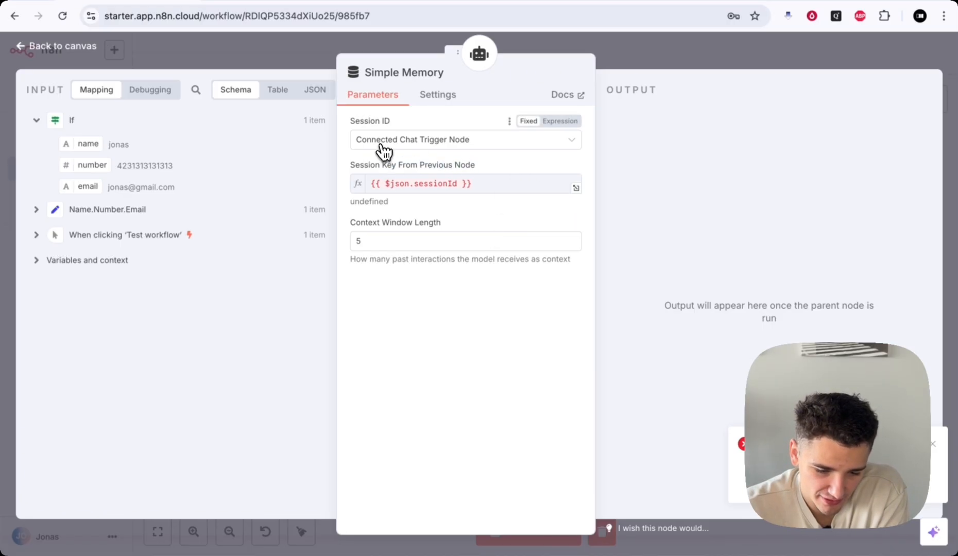
left_click(414, 146)
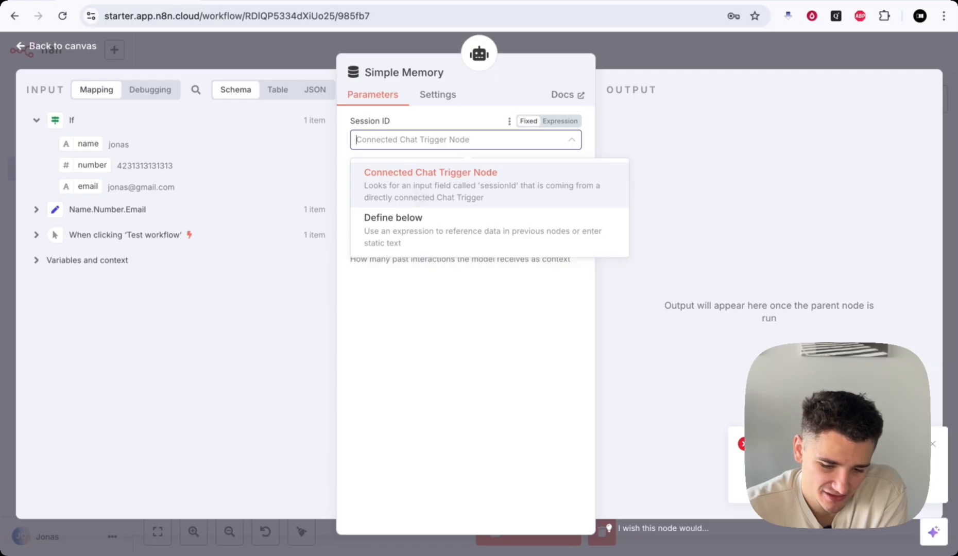
left_click(436, 229)
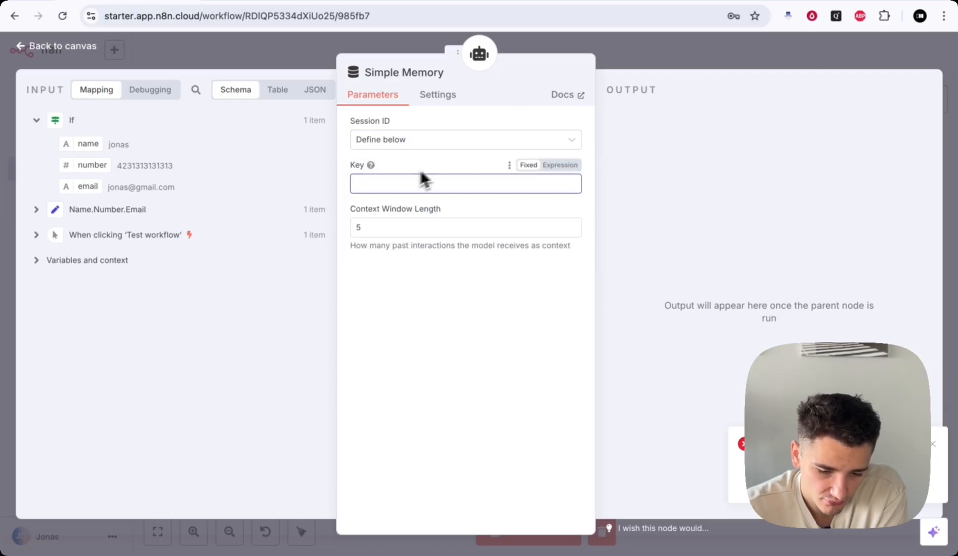
left_click(406, 142)
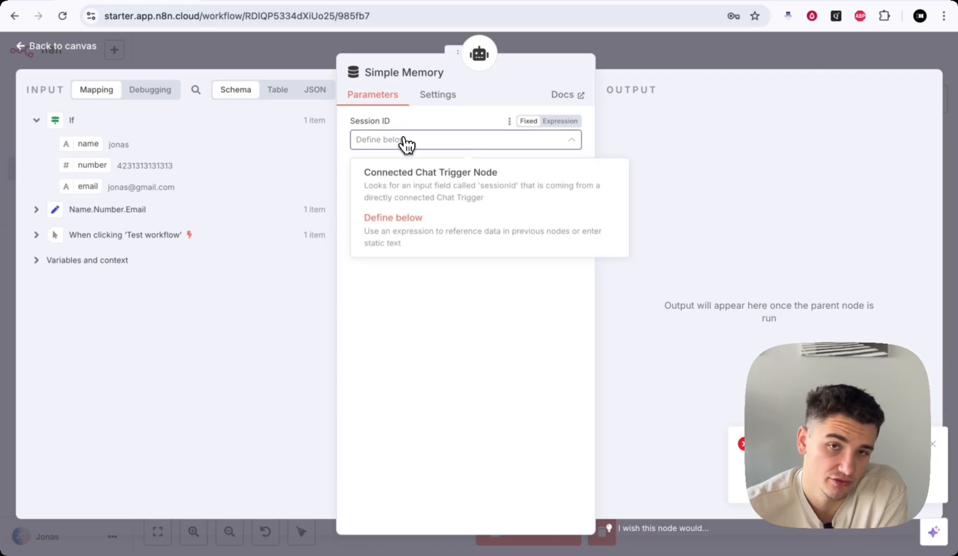
left_click(729, 46)
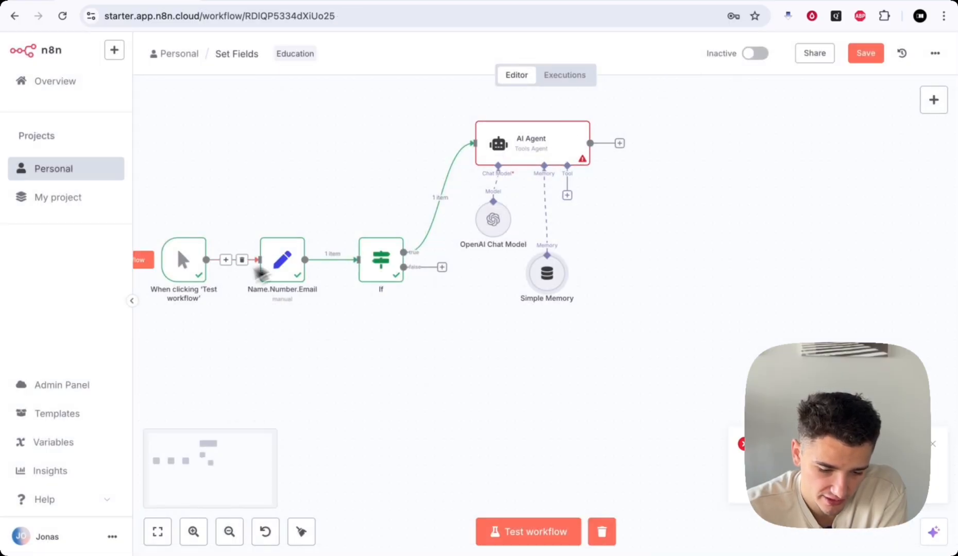
- Enter 'chat' as the Simple Memory session key and save the workflow
double_click(536, 155)
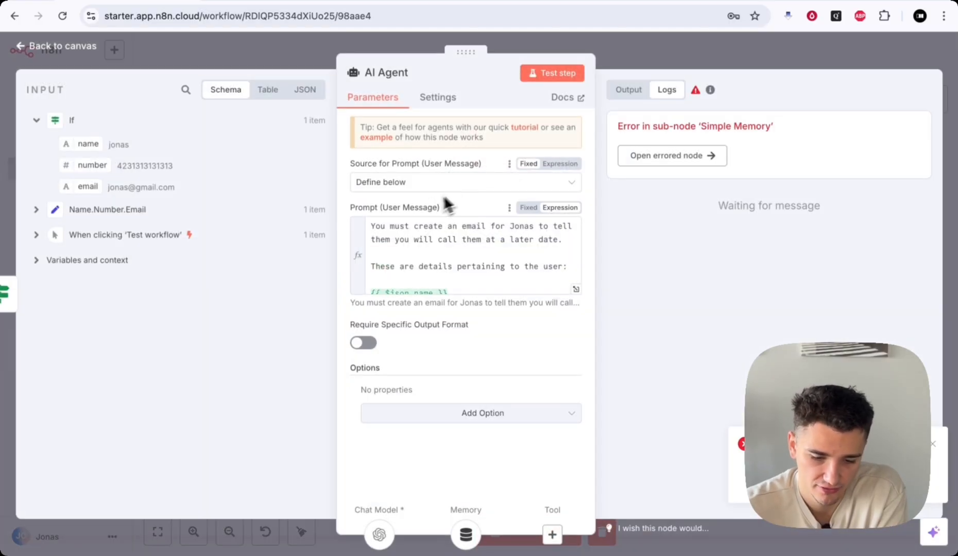
left_click(623, 56)
left_click(382, 186)
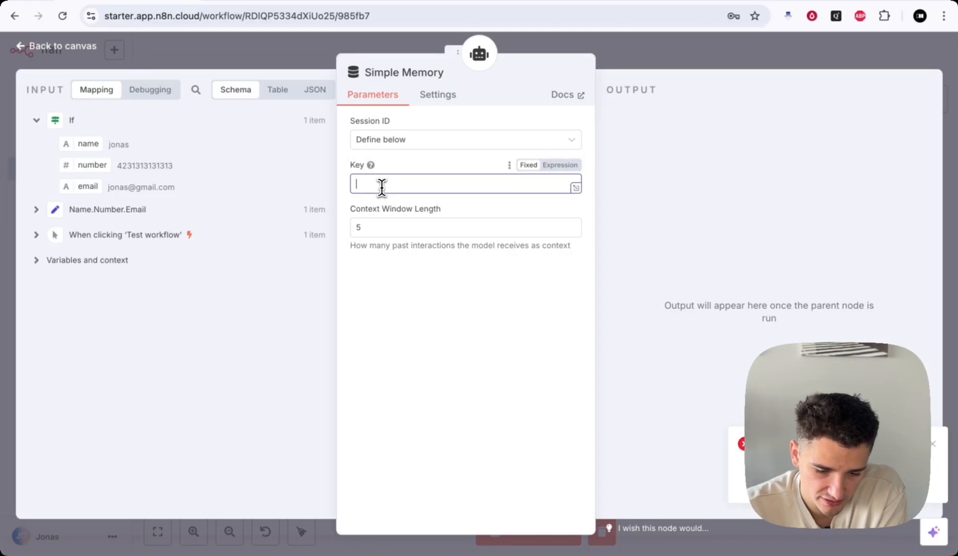
type("lol")
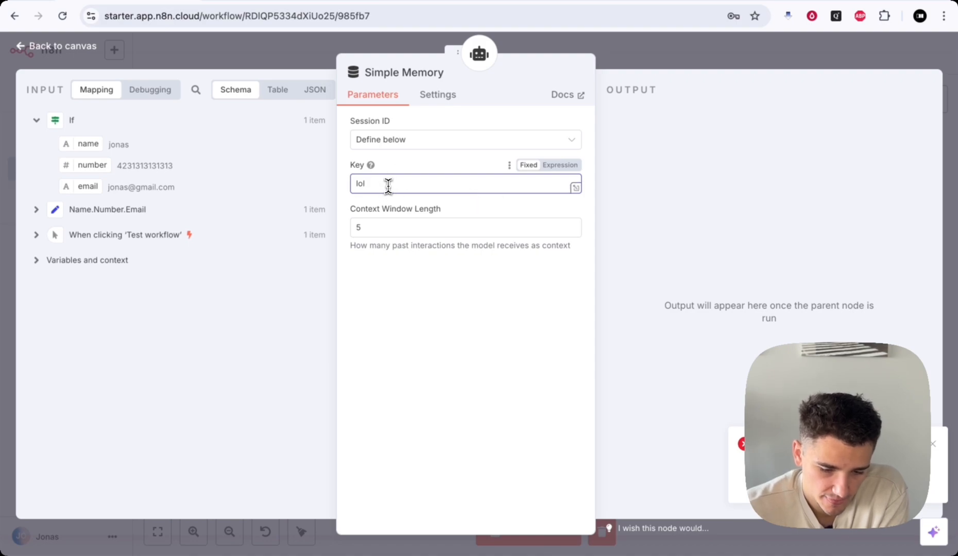
left_click(36, 234)
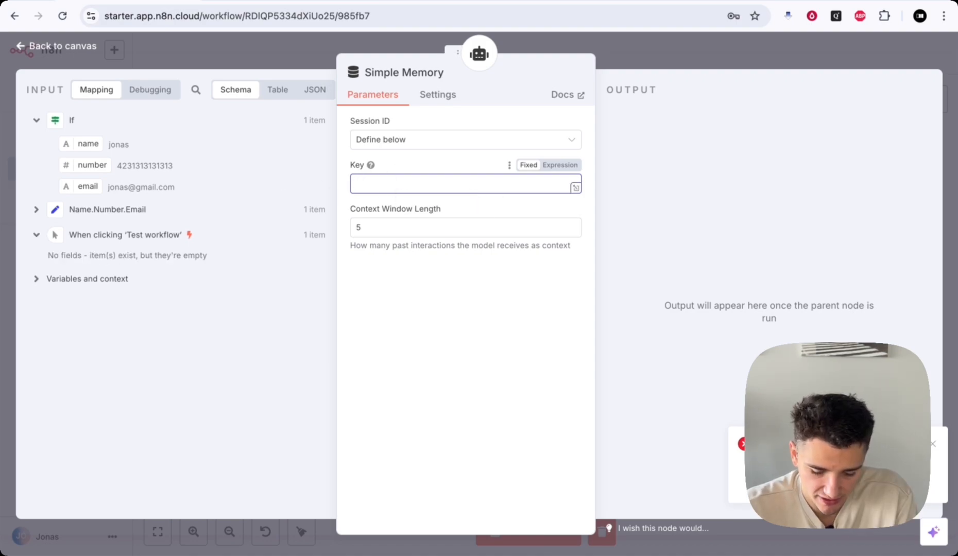
type("chat")
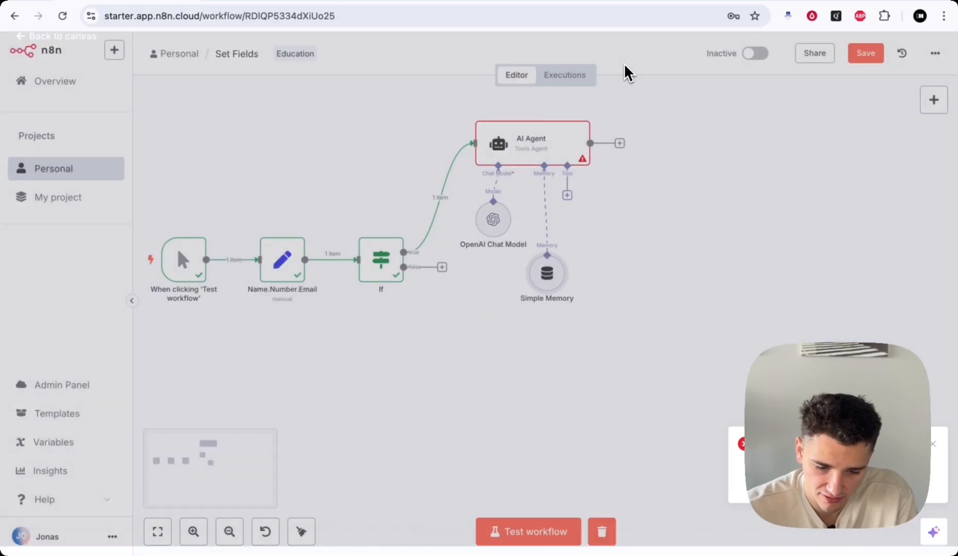
key("Escape")
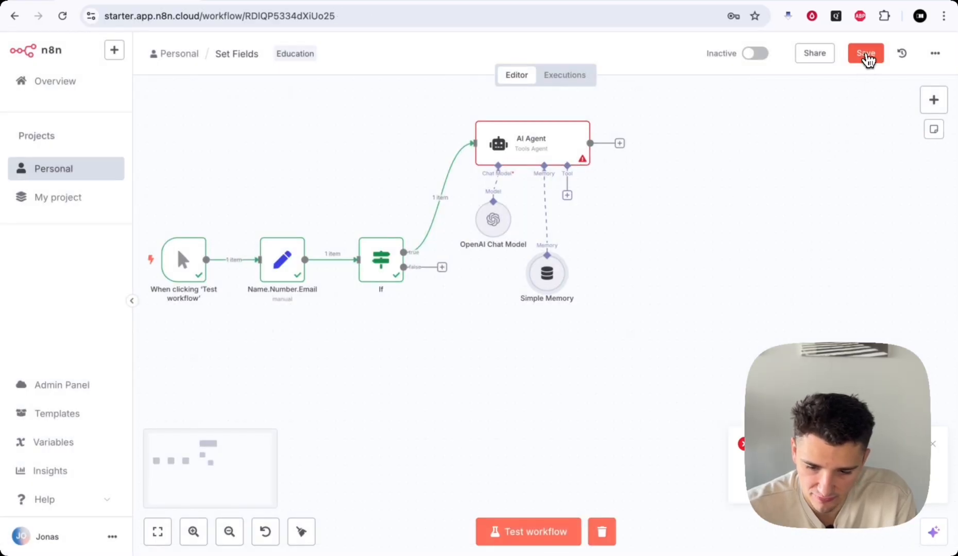
left_click(867, 56)
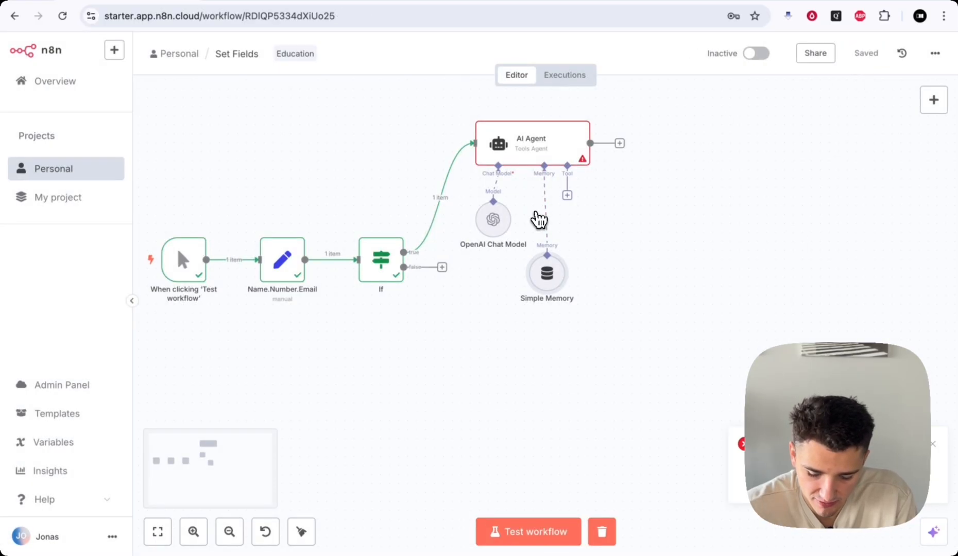
- Rerun the workflow test with Ctrl+Enter
key("ctrl+Return")
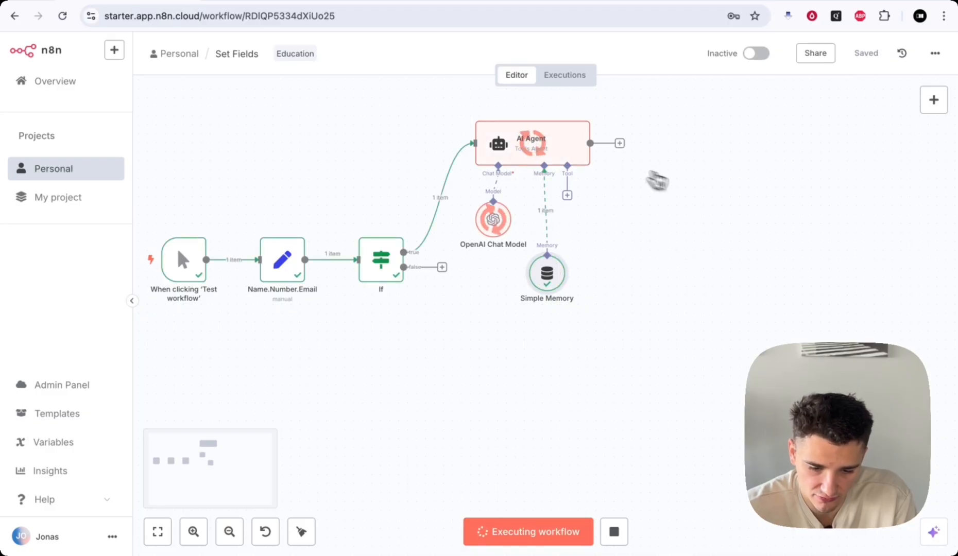
scroll(721, 208, "up", 3)
scroll(721, 208, "right", 1)
scroll(721, 208, "right", 2)
scroll(720, 208, "up", 1)
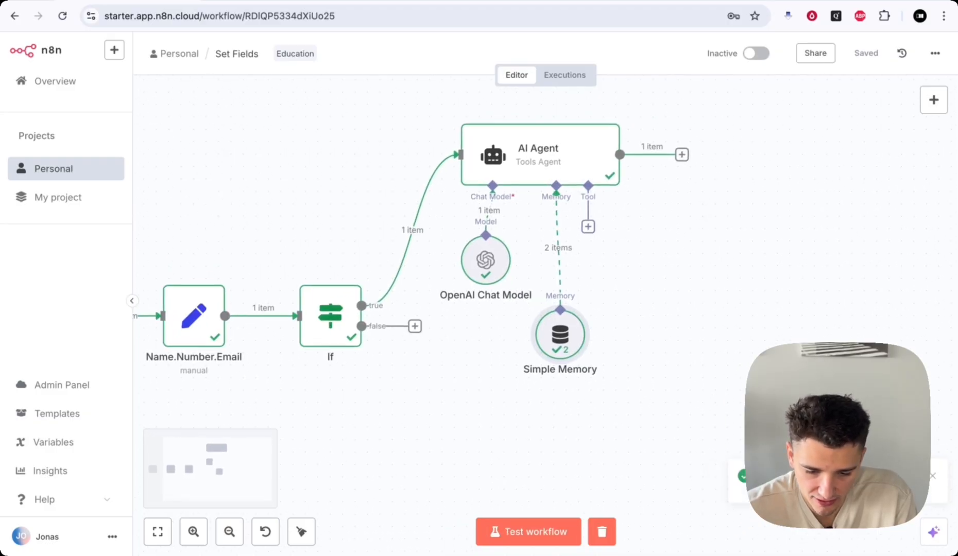
- Review the AI Agent's drafted call-back email in the Table and Schema output views
double_click(566, 162)
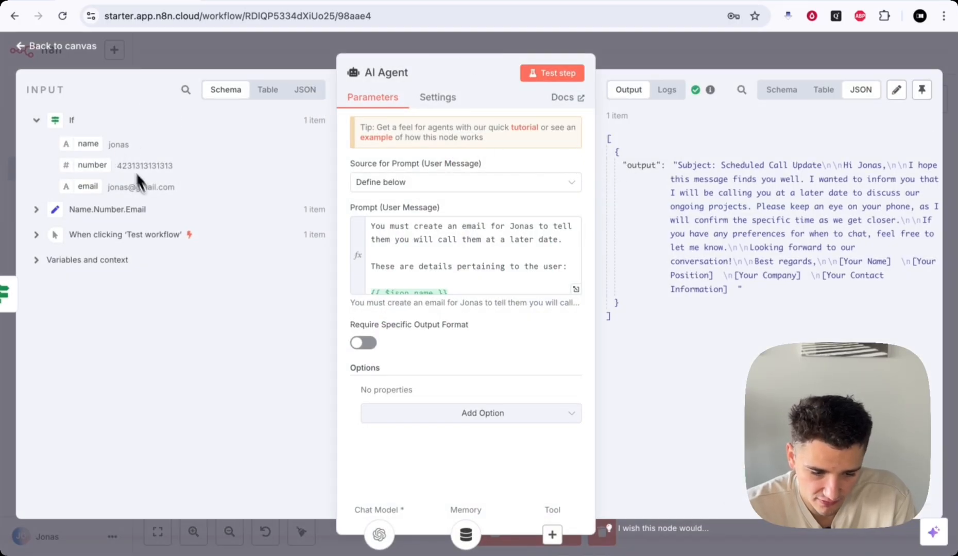
left_click_drag(465, 51, 185, 78)
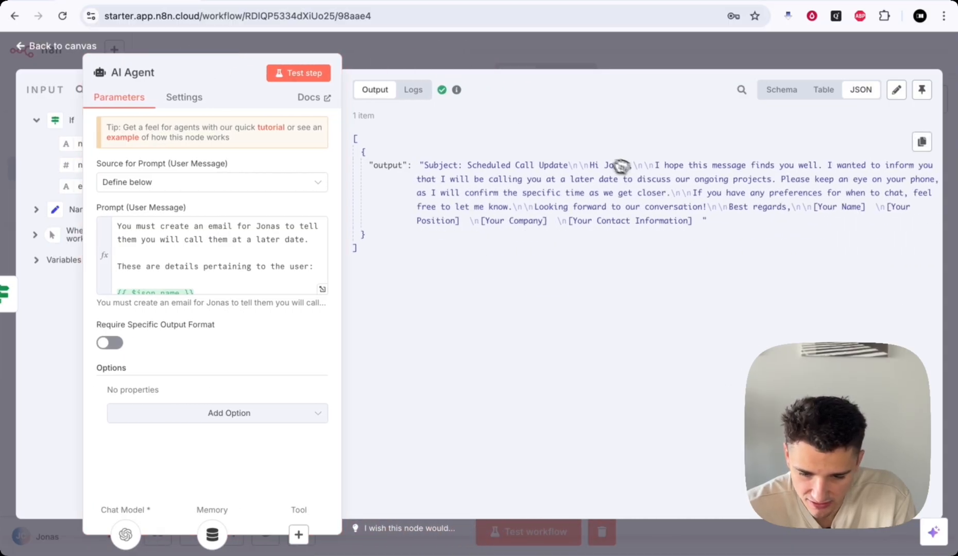
left_click(821, 93)
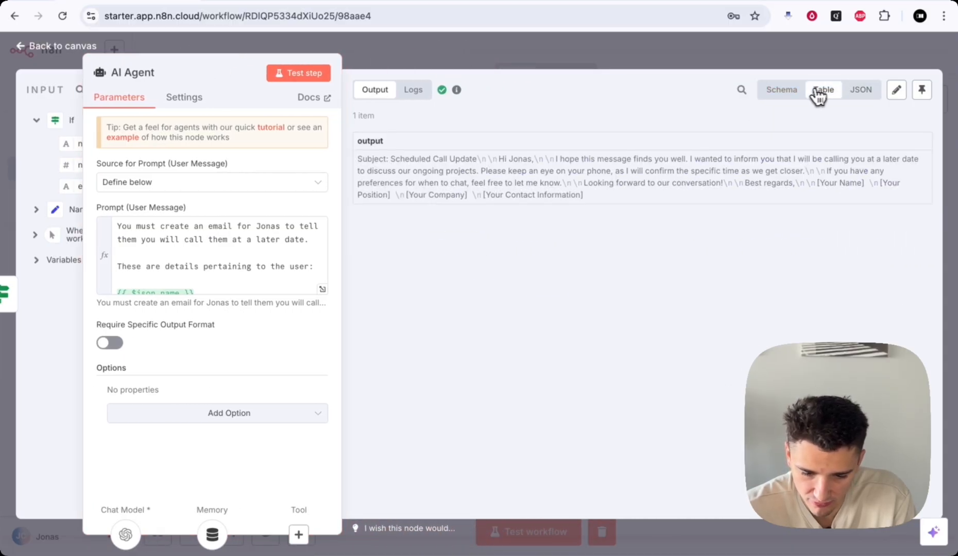
left_click(780, 90)
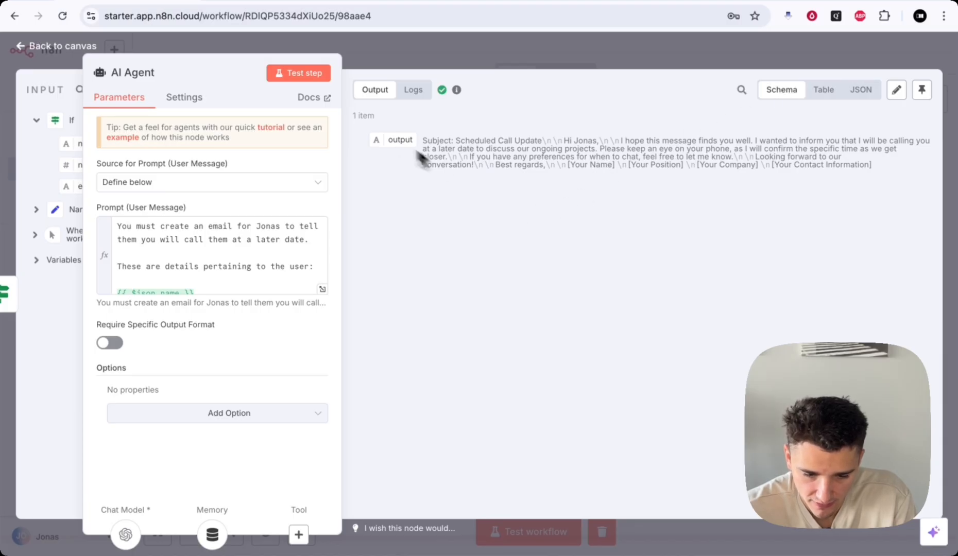
left_click_drag(421, 140, 892, 165)
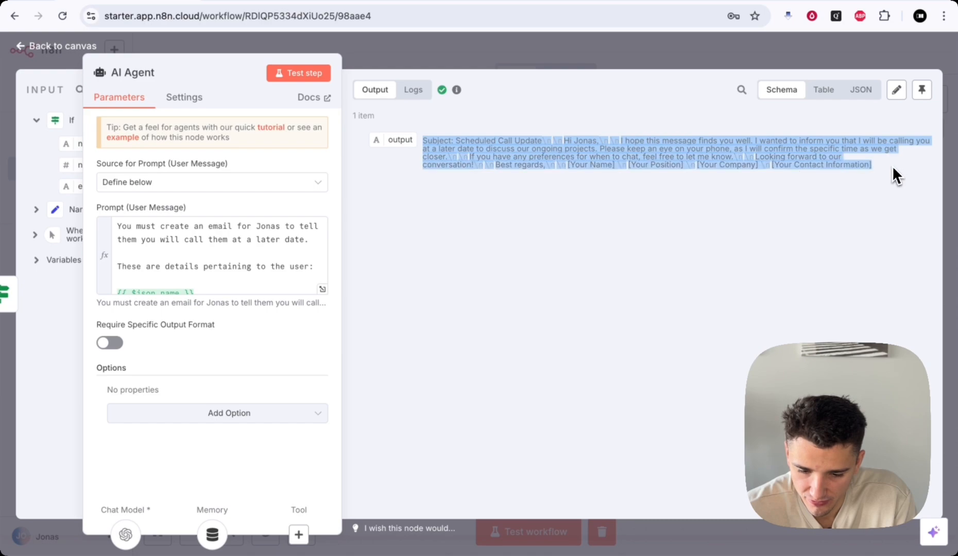
left_click(892, 165)
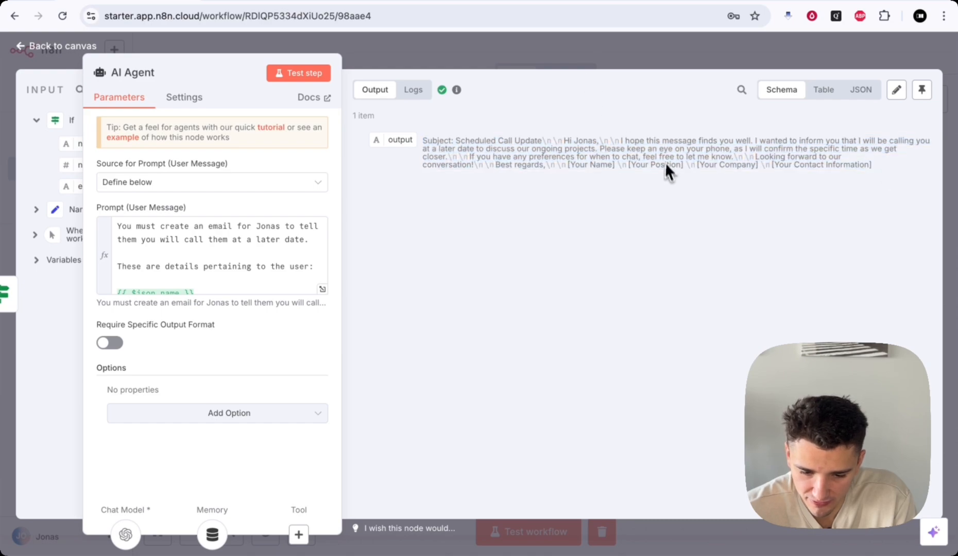
left_click(623, 61)
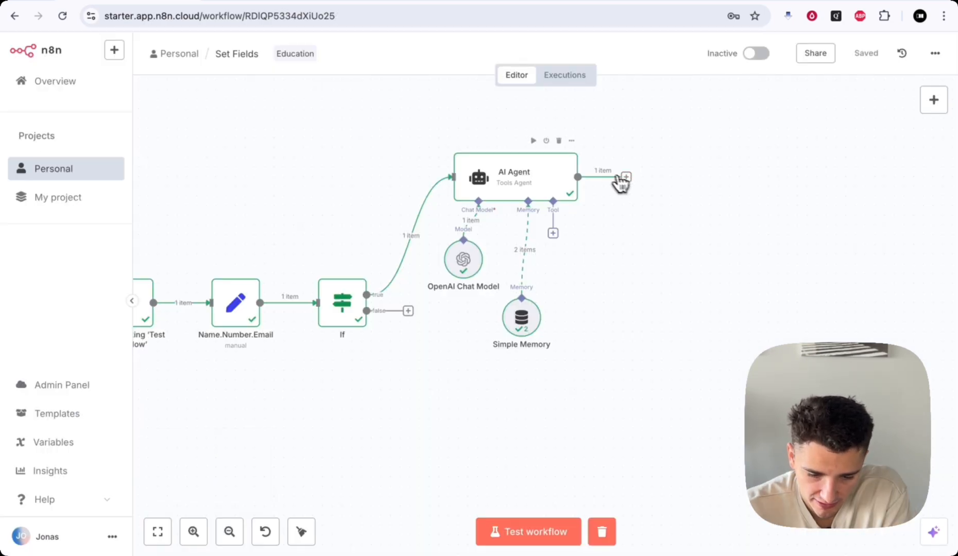
double_click(538, 180)
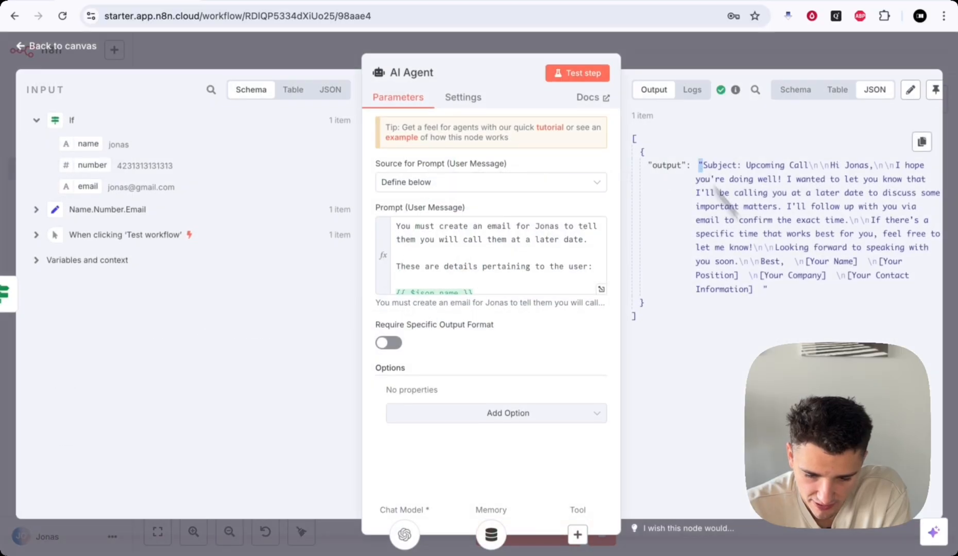
left_click_drag(699, 165, 786, 275)
left_click(787, 273)
key("Escape")
scroll(601, 205, "up", 1)
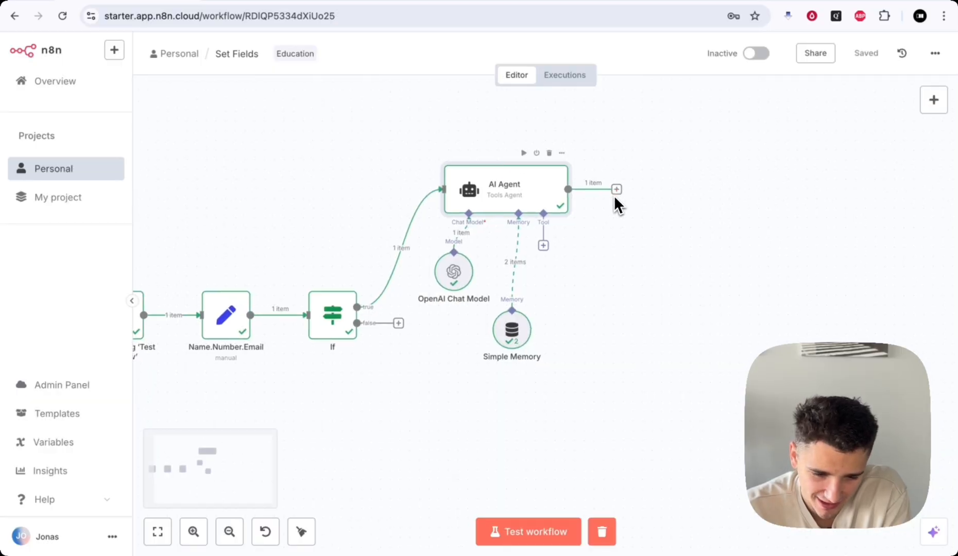
scroll(697, 200, "up", 3)
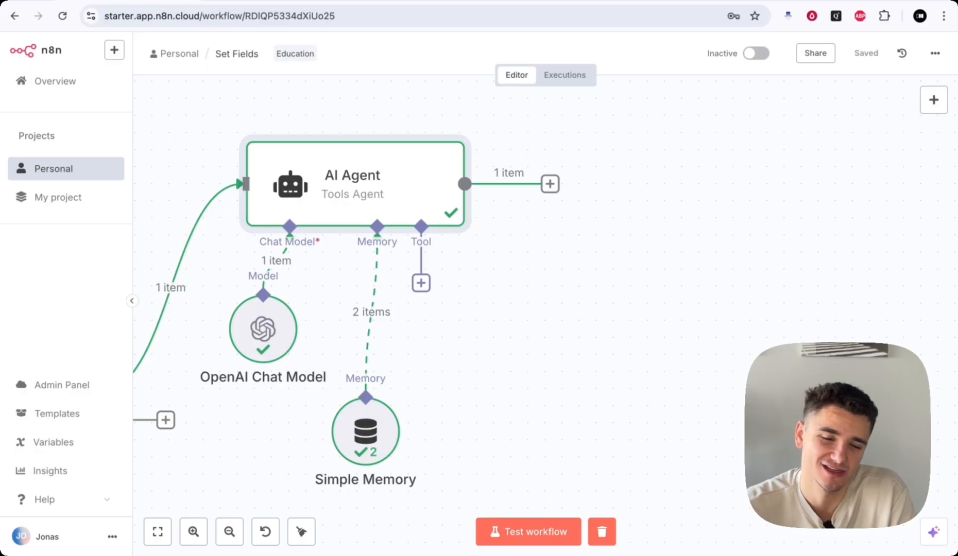
scroll(590, 244, "left", 3)
scroll(589, 246, "down", 2)
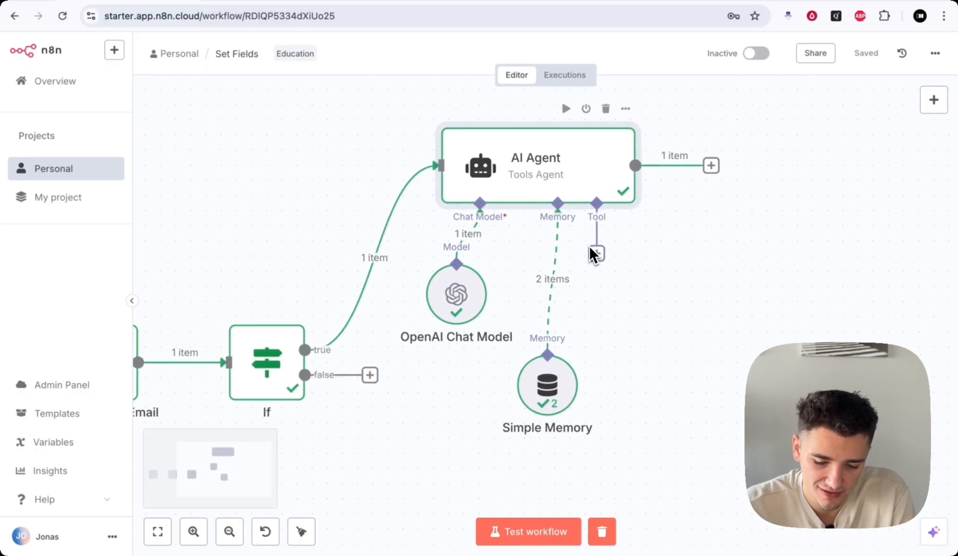
scroll(476, 395, "down", 3)
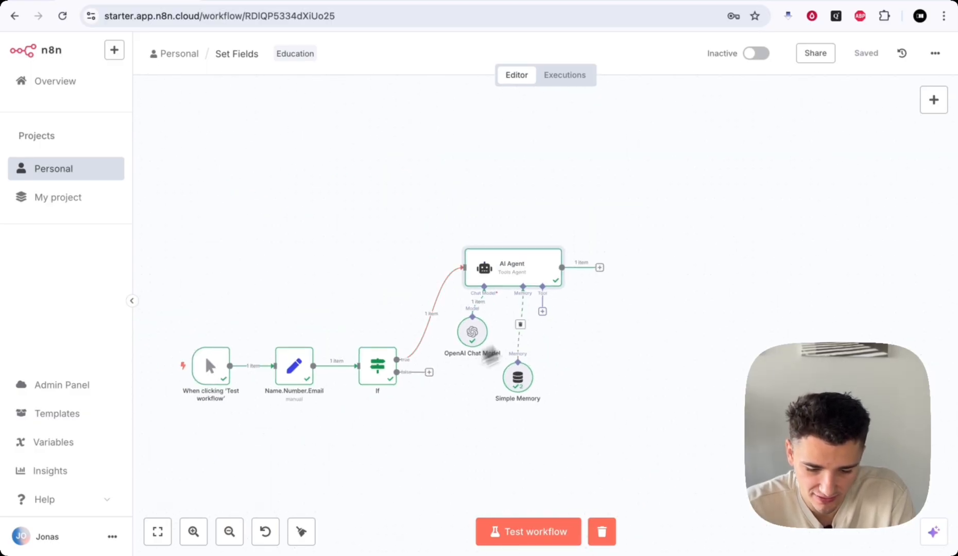
scroll(666, 291, "right", 2)
scroll(674, 284, "up", 4)
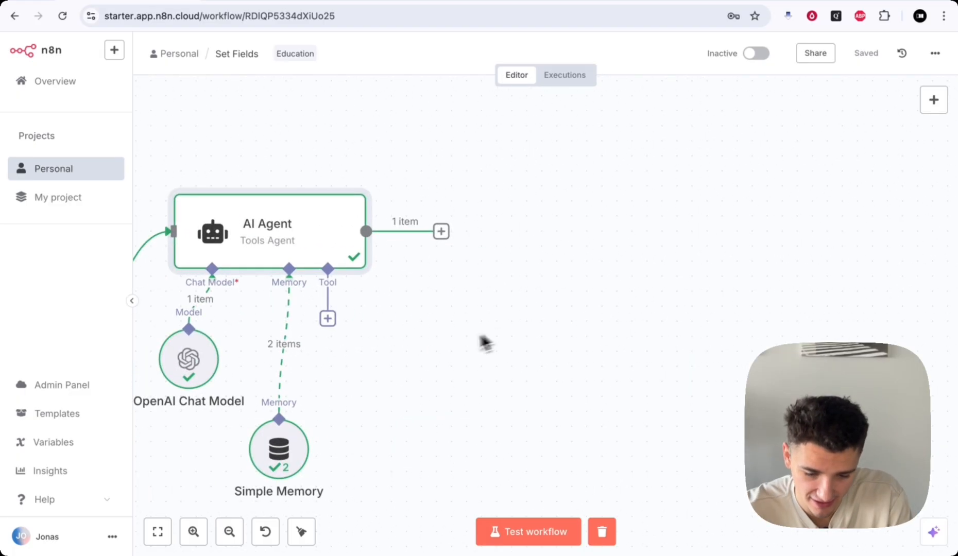
scroll(453, 348, "left", 7)
scroll(451, 335, "down", 5)
scroll(282, 375, "left", 1)
scroll(282, 381, "left", 1)
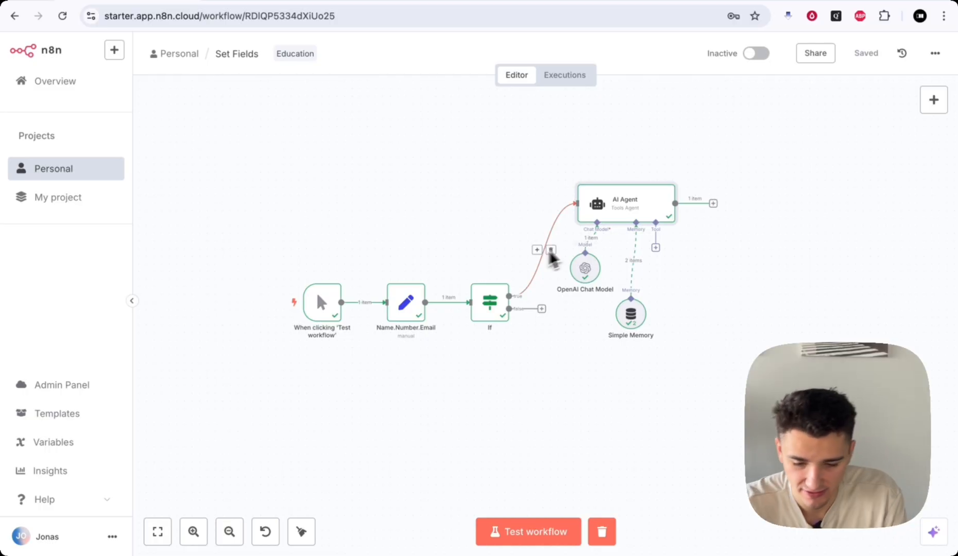
scroll(700, 292, "right", 3)
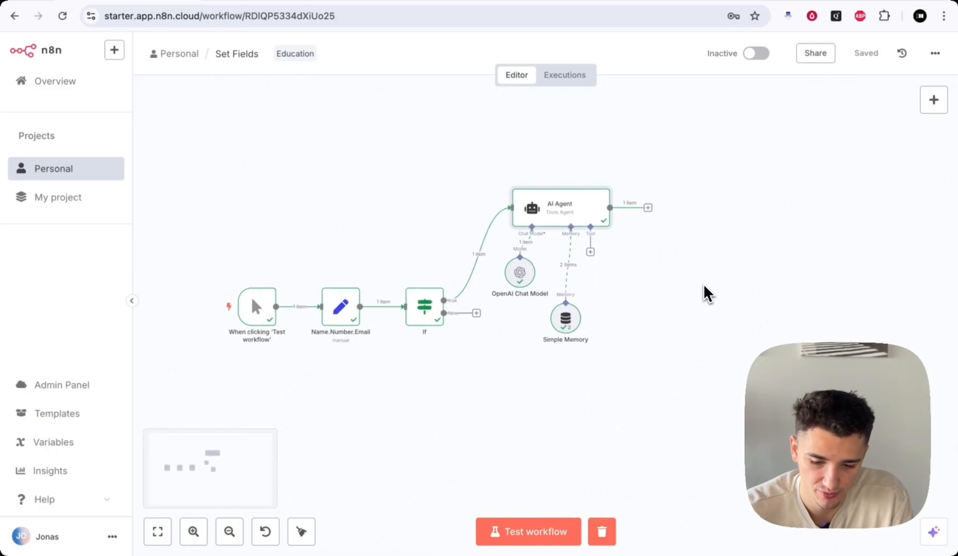
scroll(618, 252, "up", 5)
scroll(663, 224, "right", 1)
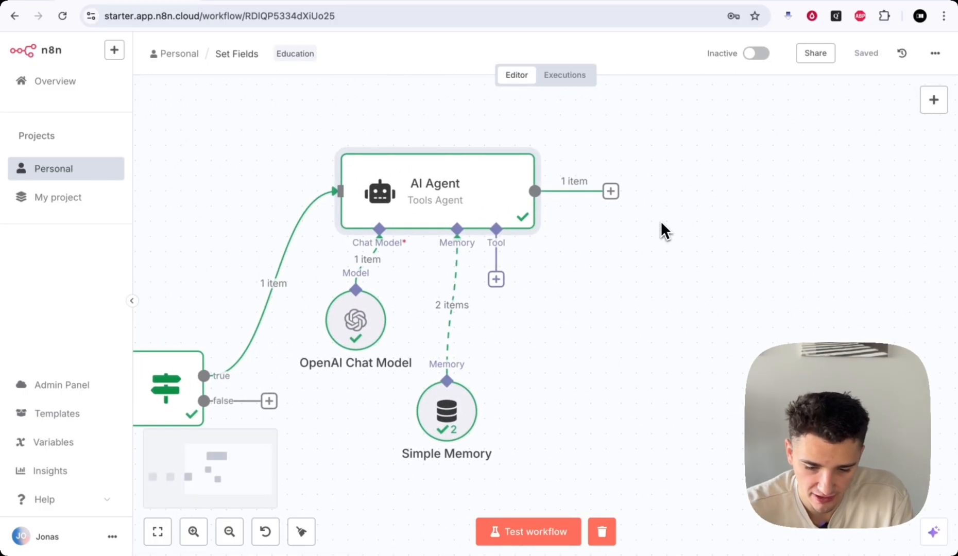
scroll(716, 291, "right", 3)
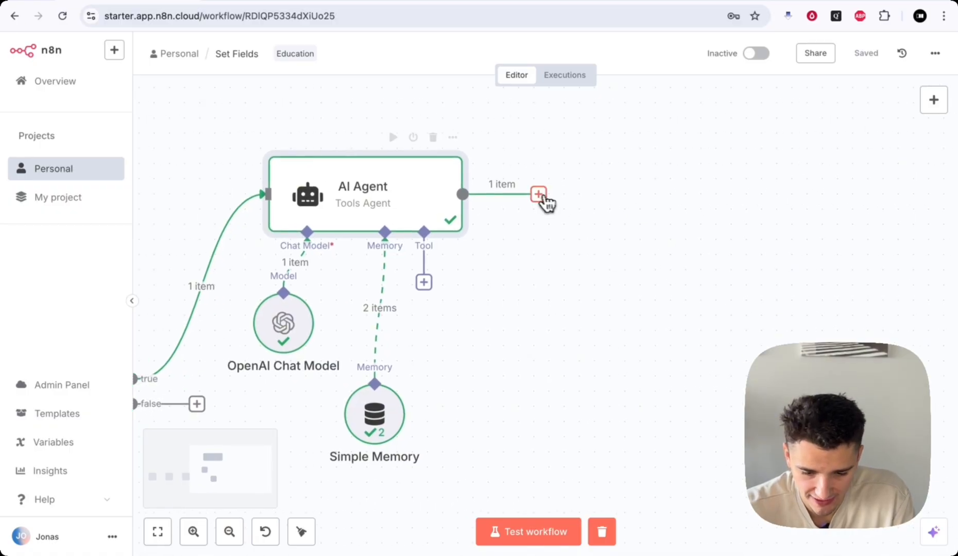
- Add a Gmail 'Create a draft' node after the AI Agent
left_click(538, 194)
type("gmail")
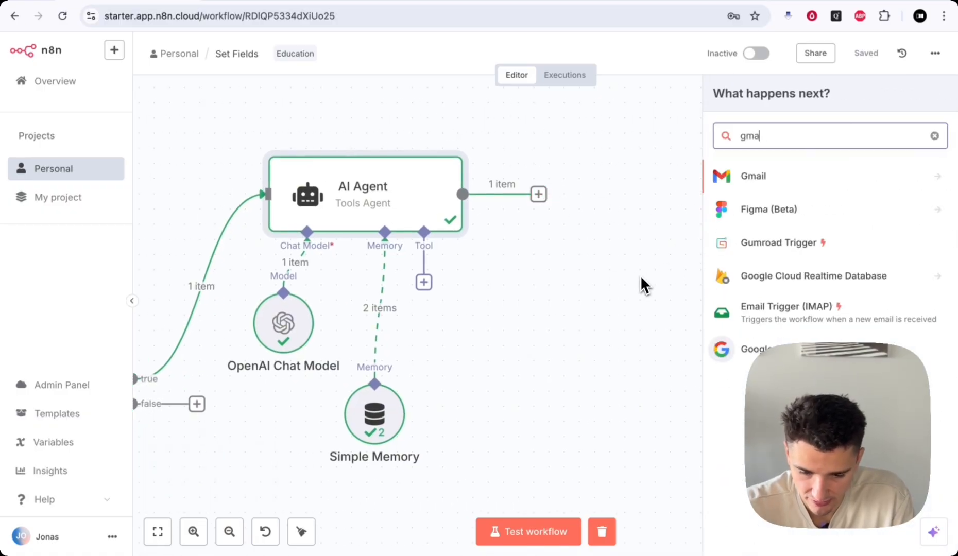
left_click(756, 186)
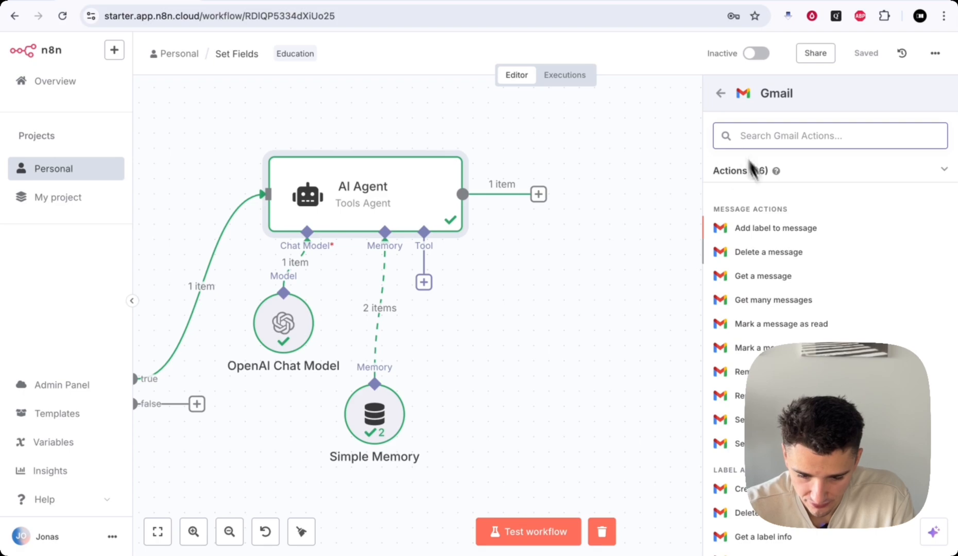
scroll(819, 309, "down", 1)
scroll(762, 246, "down", 2)
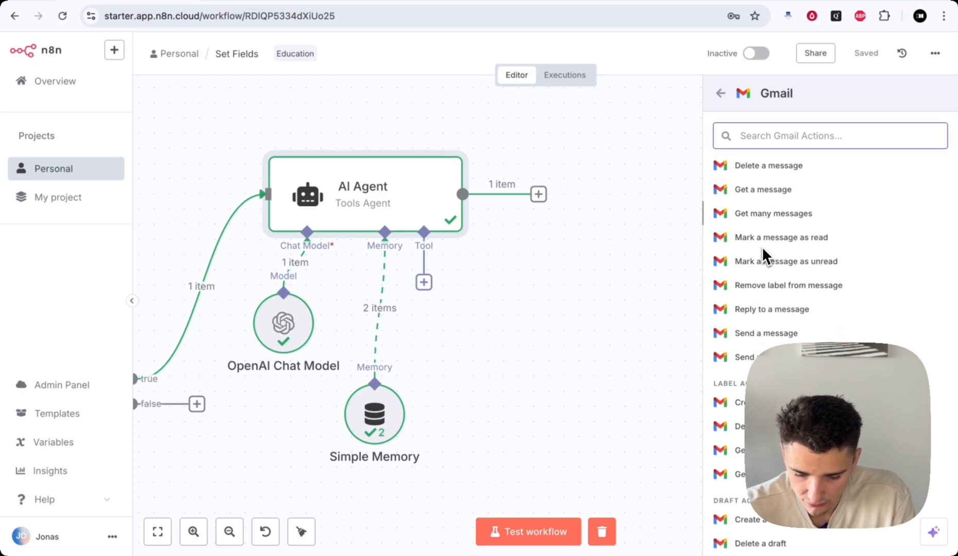
scroll(762, 246, "up", 2)
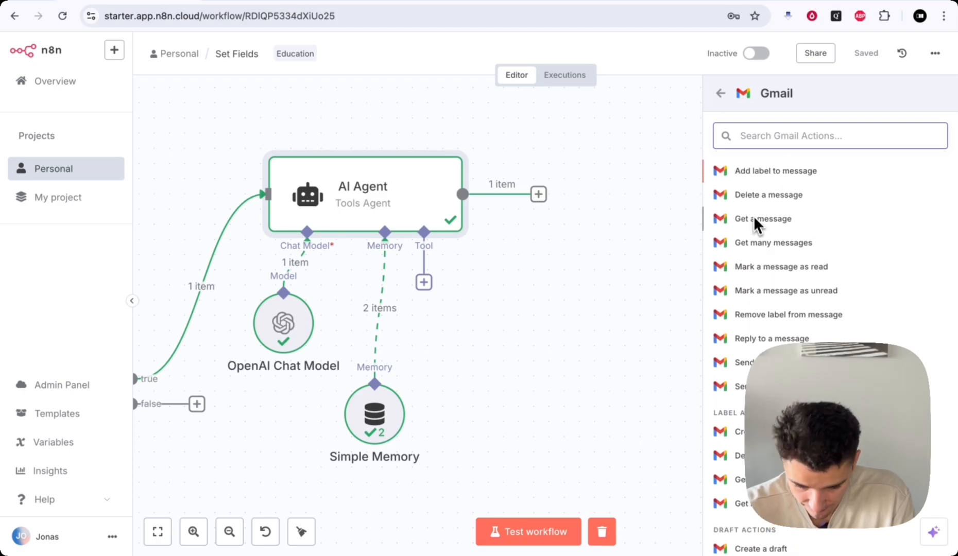
scroll(752, 343, "down", 5)
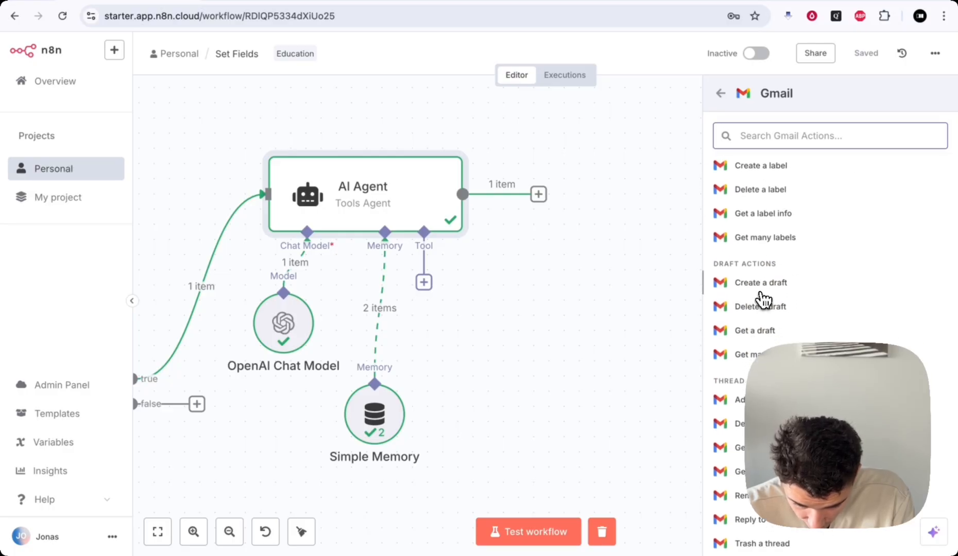
left_click(761, 283)
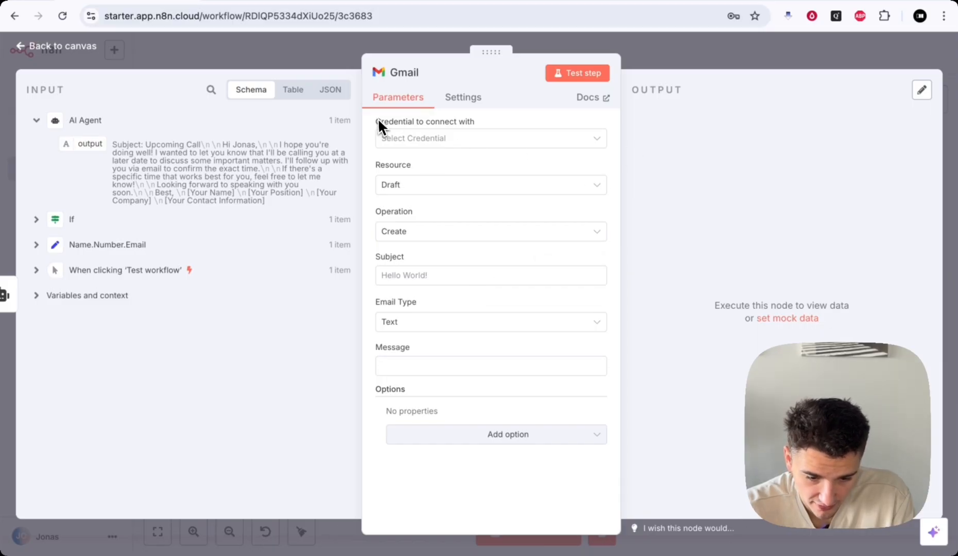
- Choose '+ Create new credential' from the Gmail node's credential list
left_click_drag(377, 121, 540, 122)
left_click(412, 121)
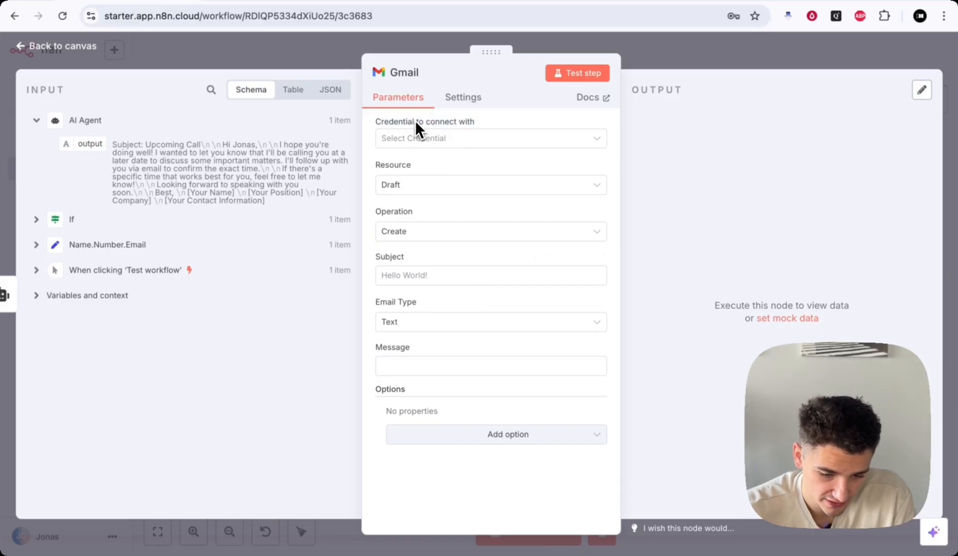
left_click_drag(414, 121, 502, 121)
left_click(473, 121)
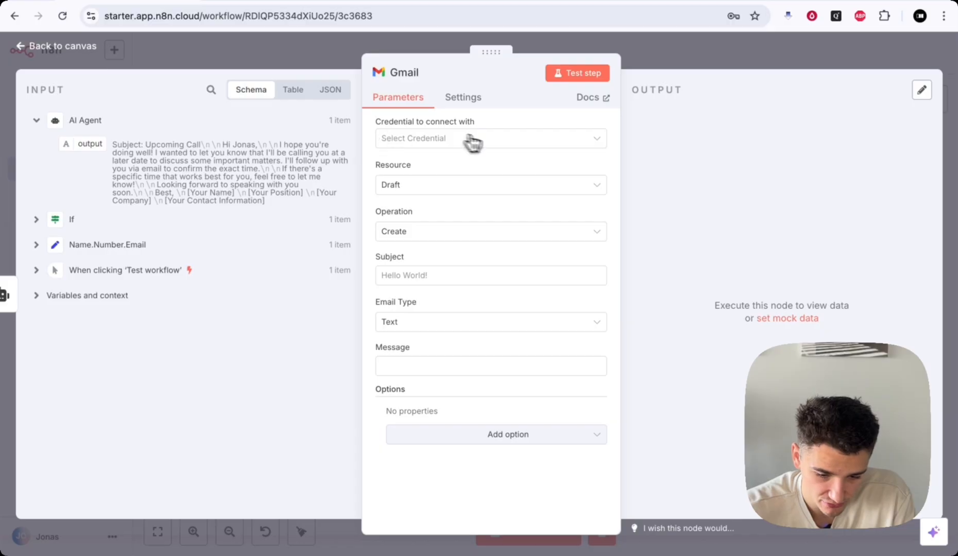
left_click(490, 140)
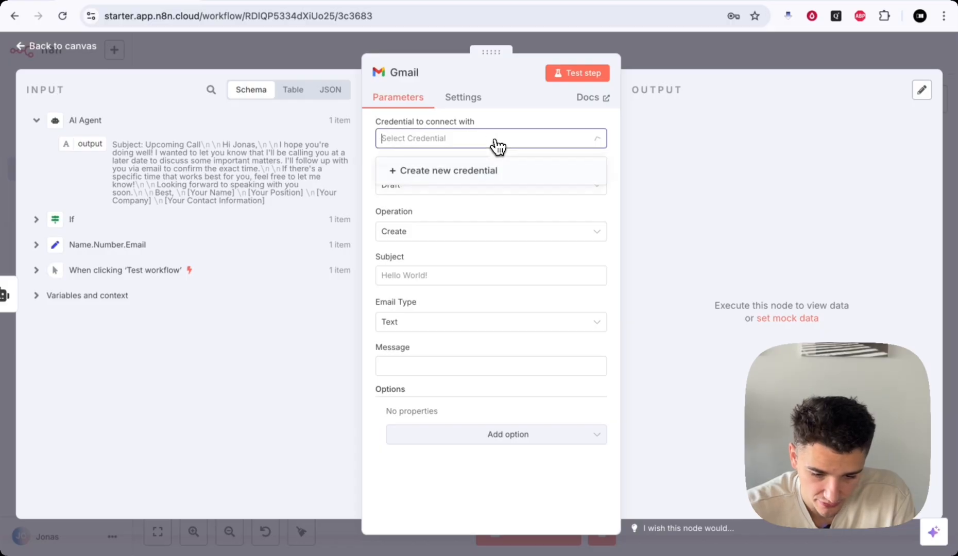
left_click(441, 169)
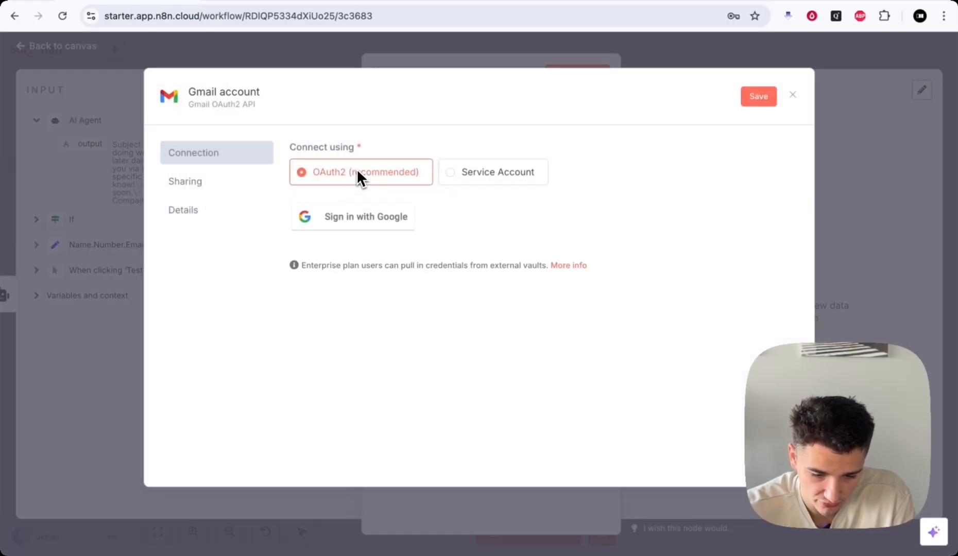
- Sign in with Google, grant every requested Gmail permission, and close the connected credential dialog
left_click(349, 220)
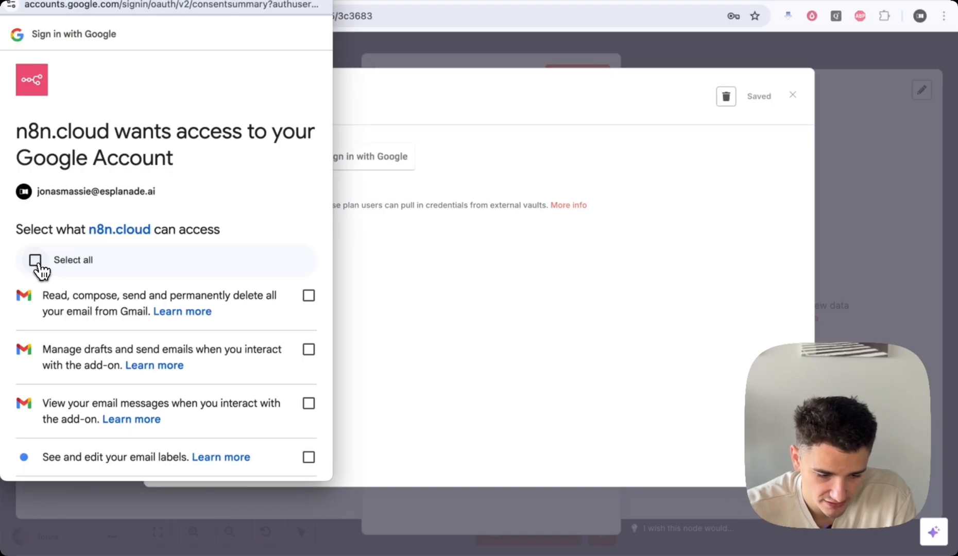
left_click(36, 261)
scroll(167, 280, "down", 6)
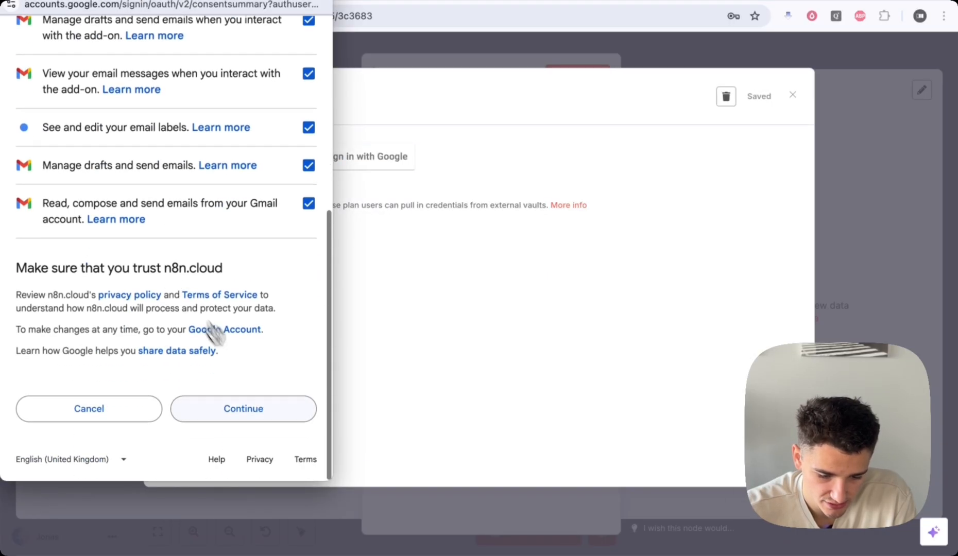
left_click(259, 416)
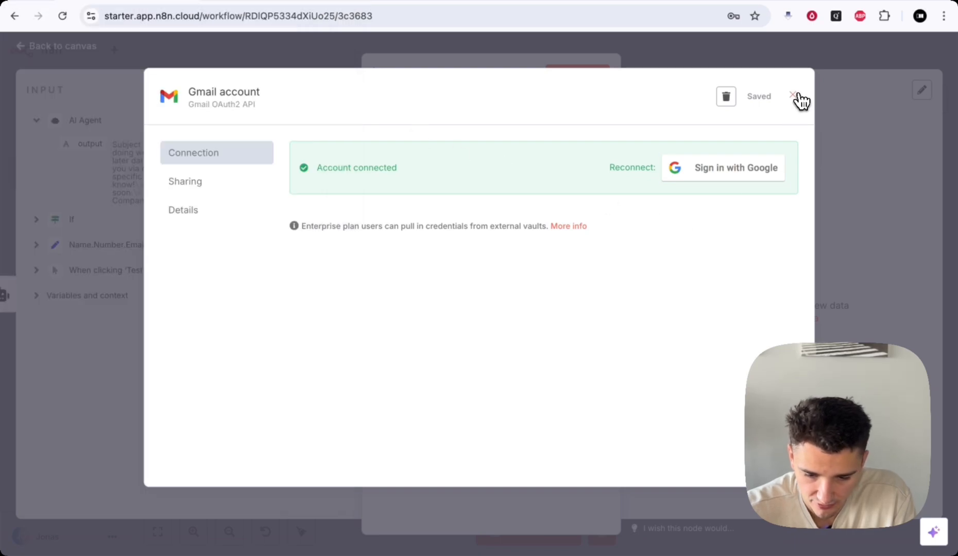
left_click(796, 97)
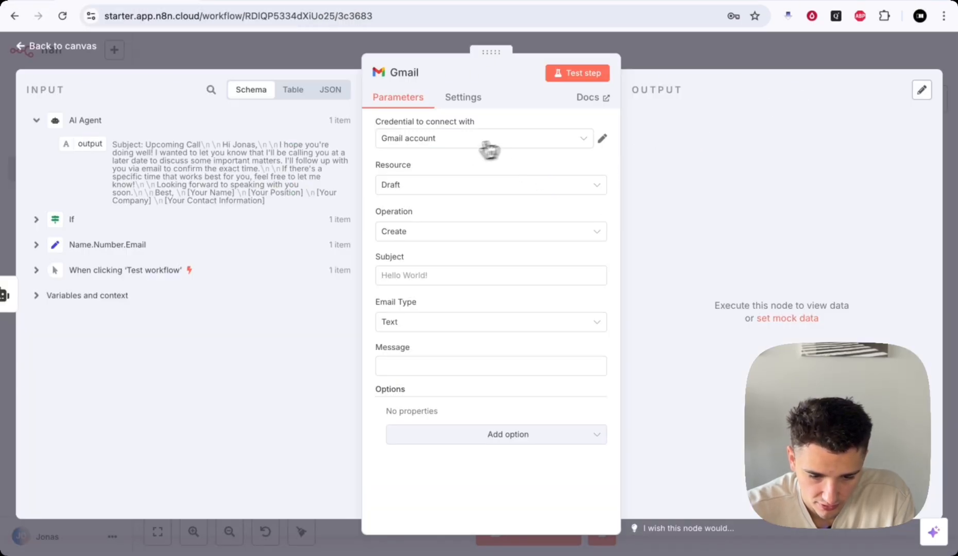
- Keep the Gmail node's Resource as Draft and Operation as Create
left_click(442, 191)
left_click(439, 188)
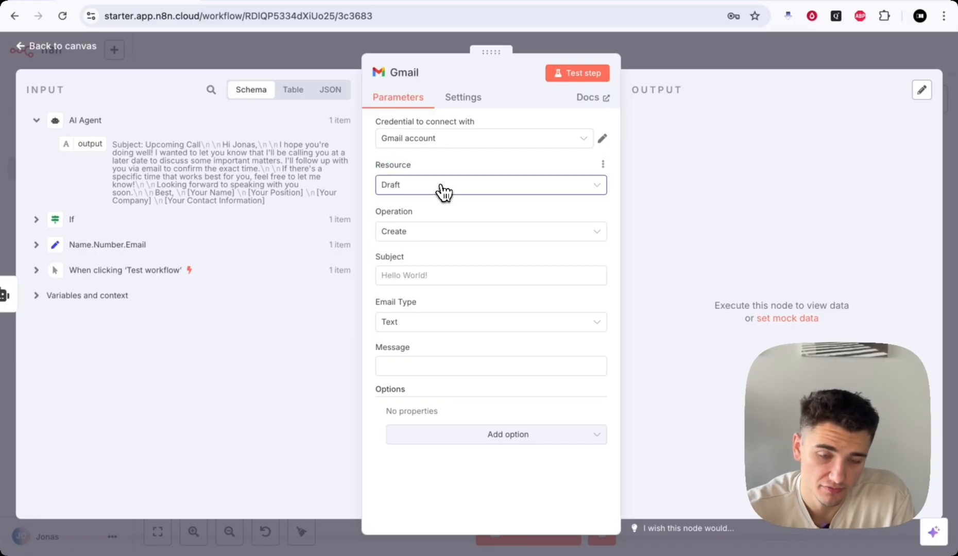
left_click(403, 238)
left_click(402, 239)
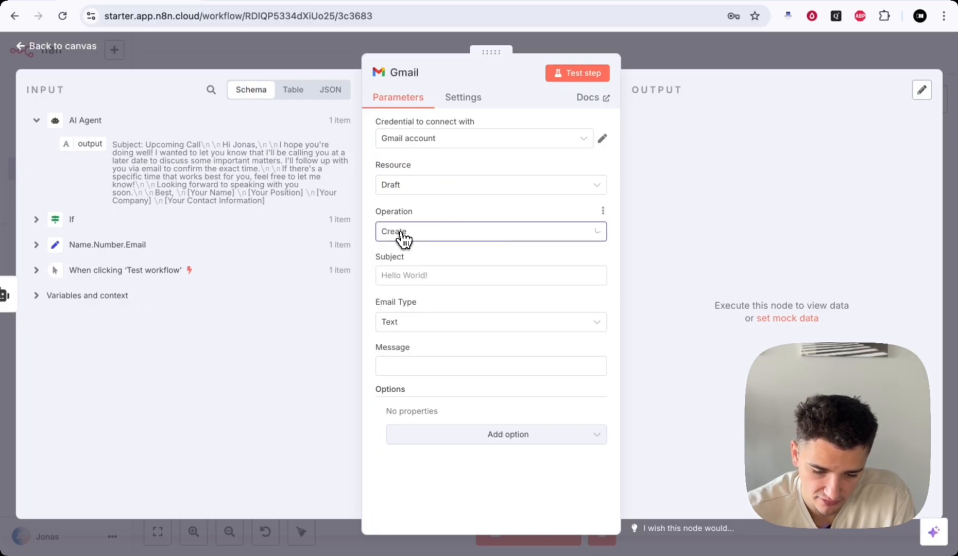
- Enter the draft subject 'Upcoming Call!' and keep Email Type as Text
left_click(423, 276)
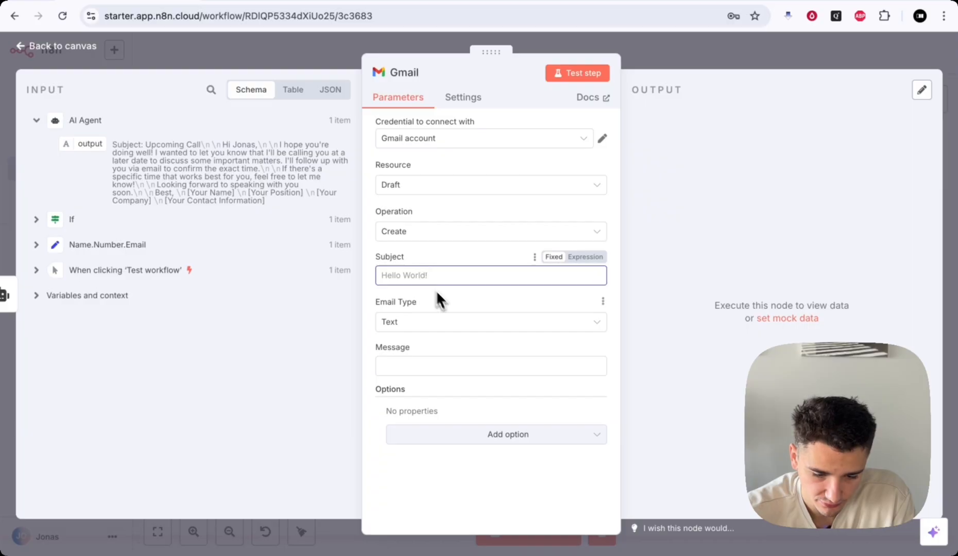
type("Upcomp")
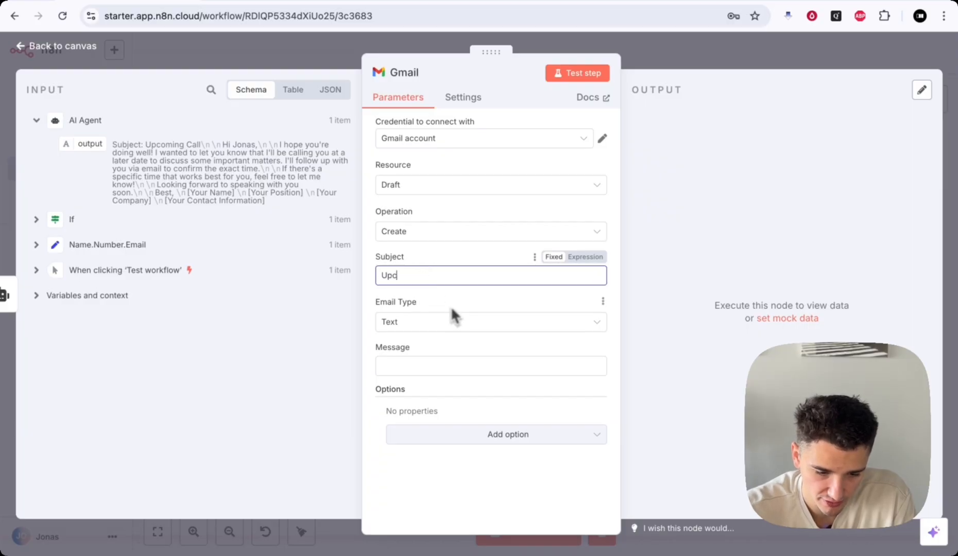
key("BackSpace")
left_click(431, 327)
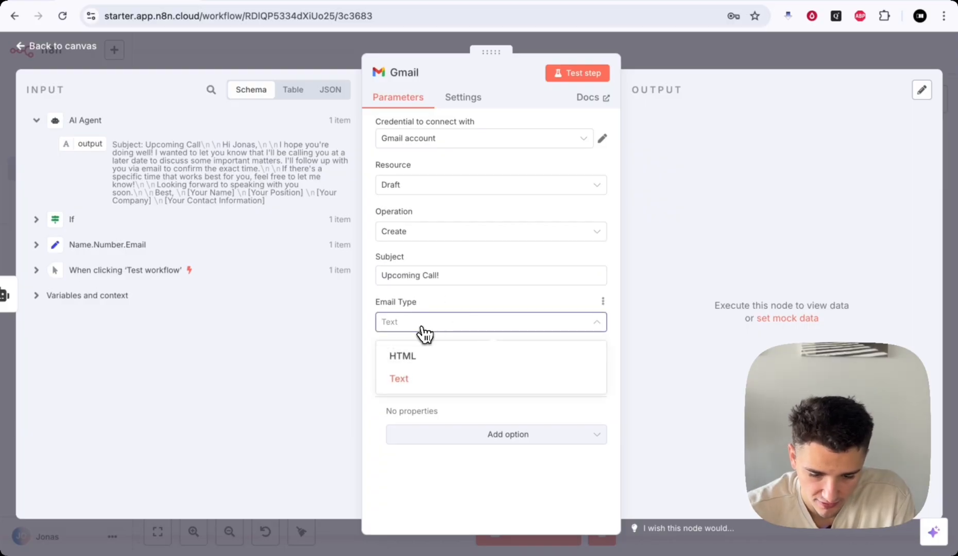
left_click(421, 327)
left_click(421, 328)
left_click(420, 331)
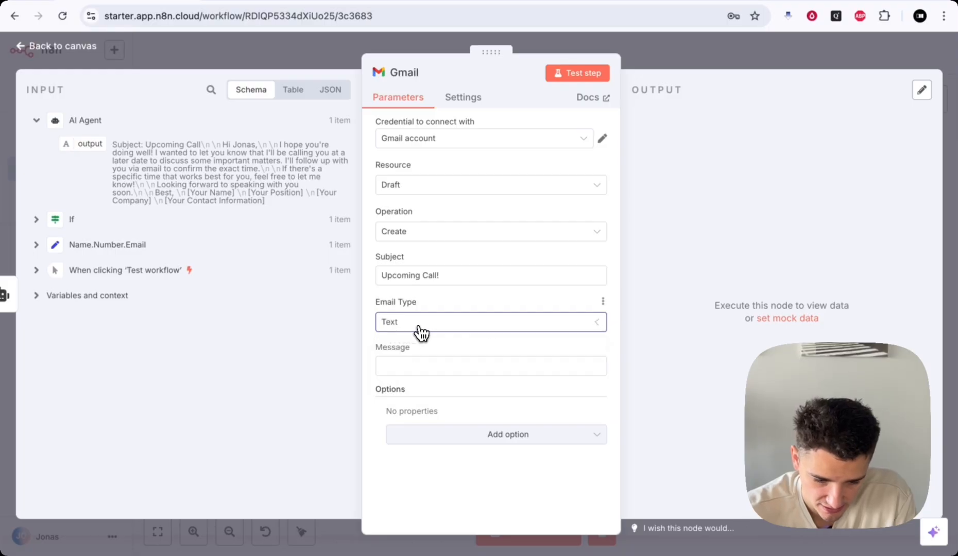
left_click(453, 369)
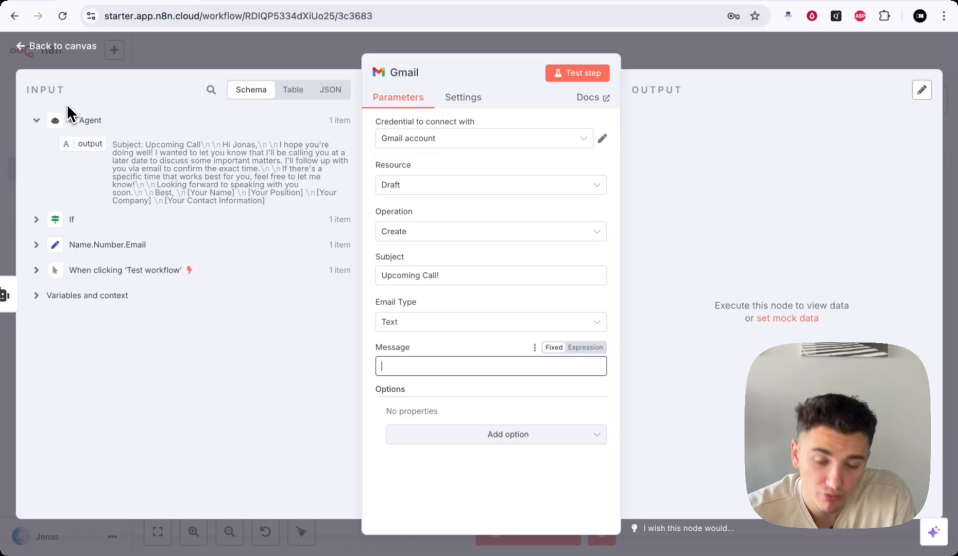
- Set the draft's Message to the AI Agent's output
left_click_drag(69, 150, 396, 363)
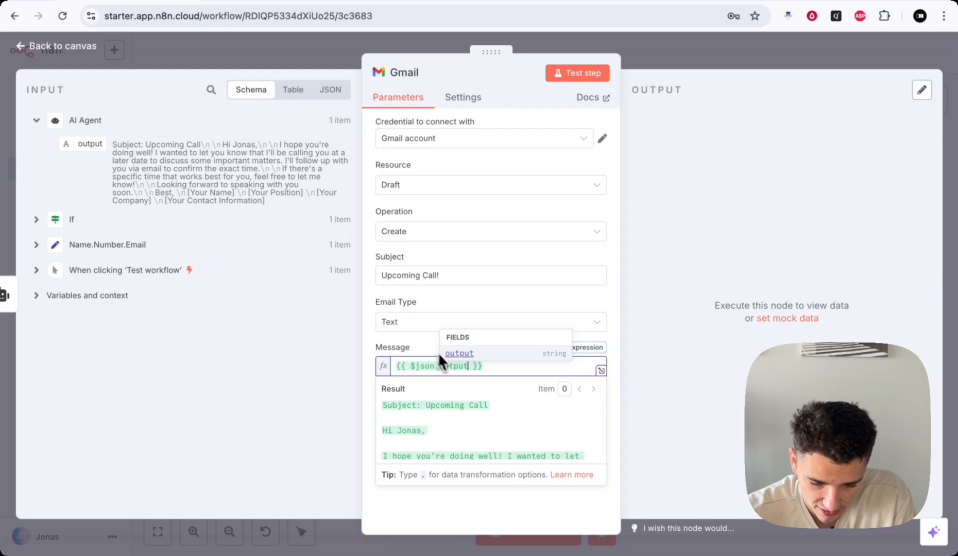
left_click(413, 345)
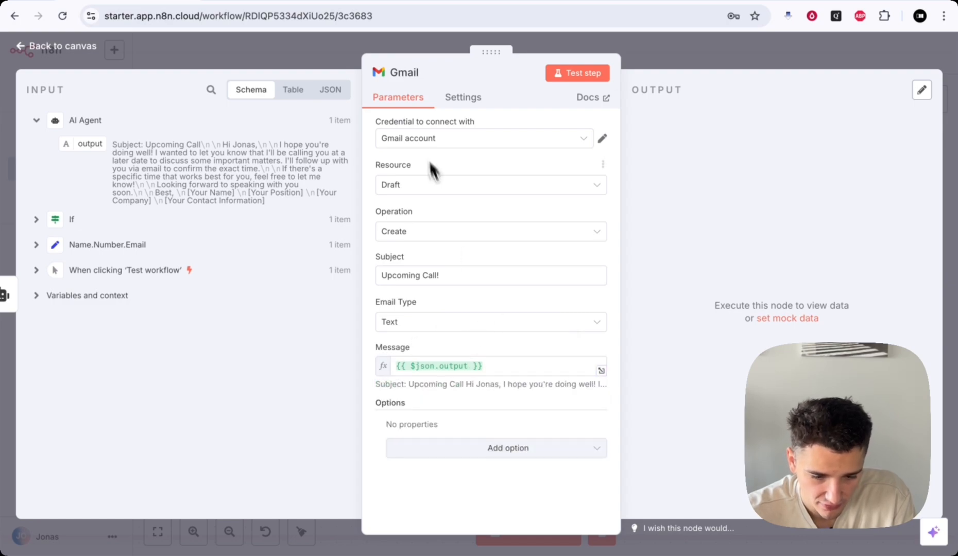
left_click_drag(377, 121, 474, 120)
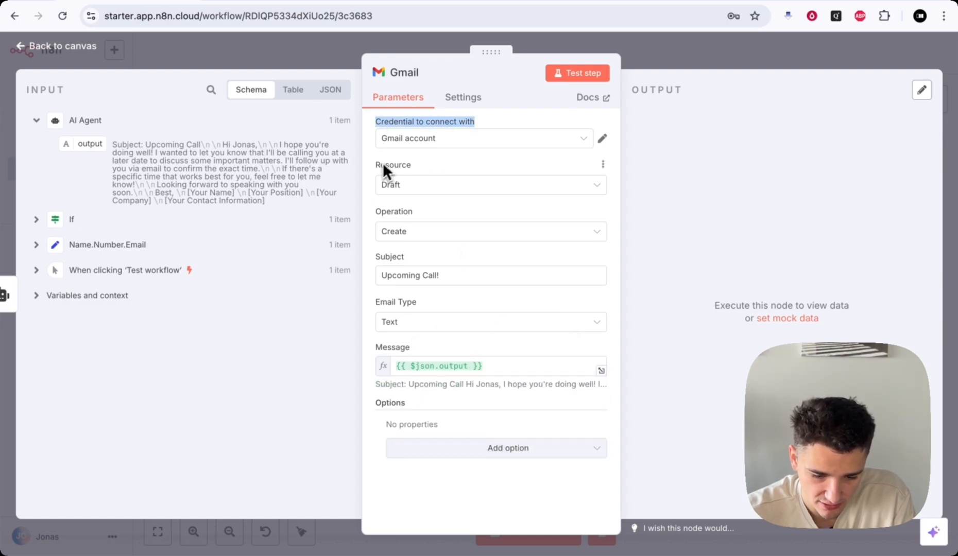
left_click_drag(374, 165, 421, 167)
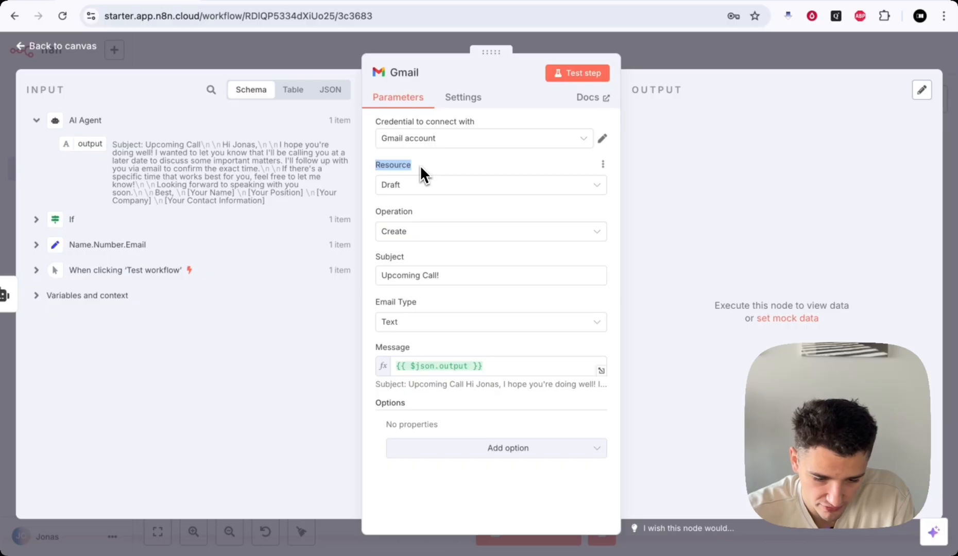
left_click_drag(380, 256, 453, 257)
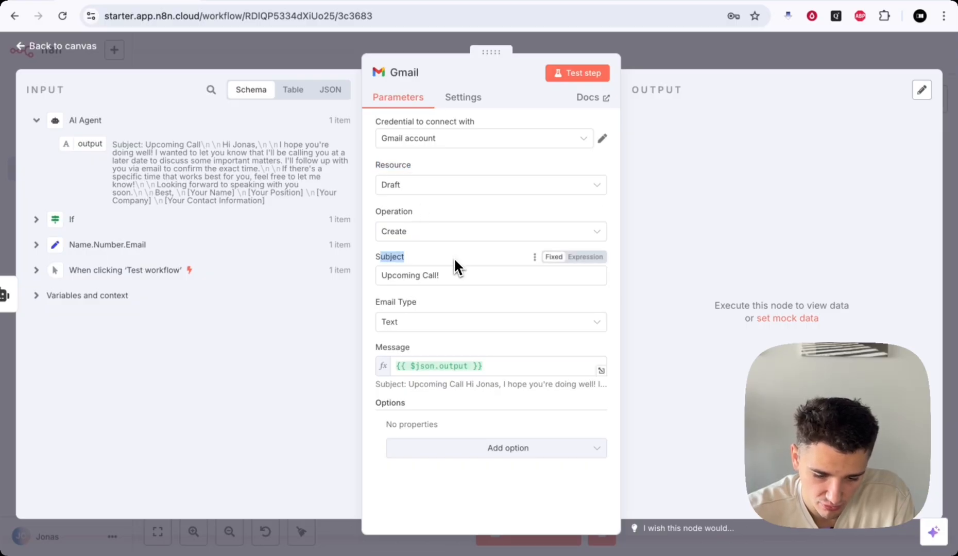
- Append the If node's name to the Subject after 'Upcoming Call | '
left_click(454, 257)
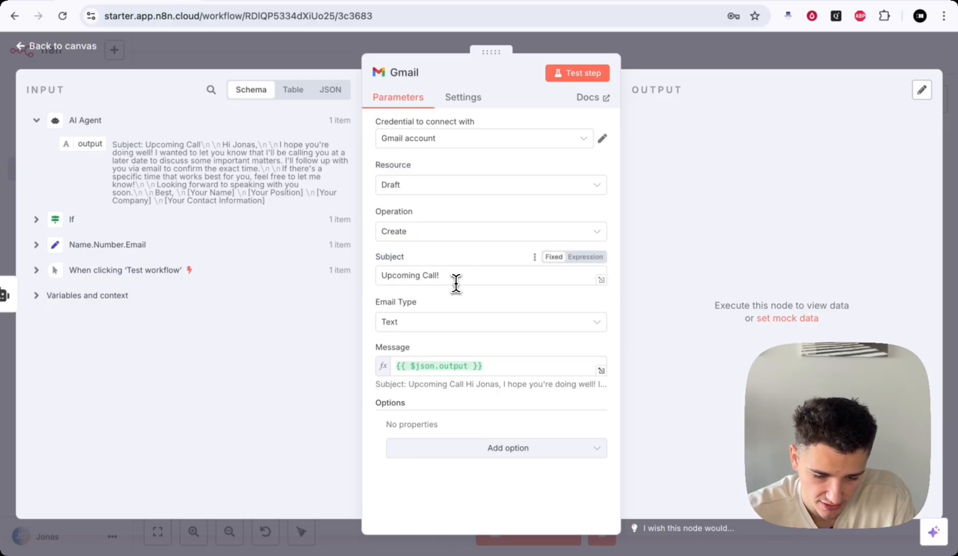
left_click(455, 279)
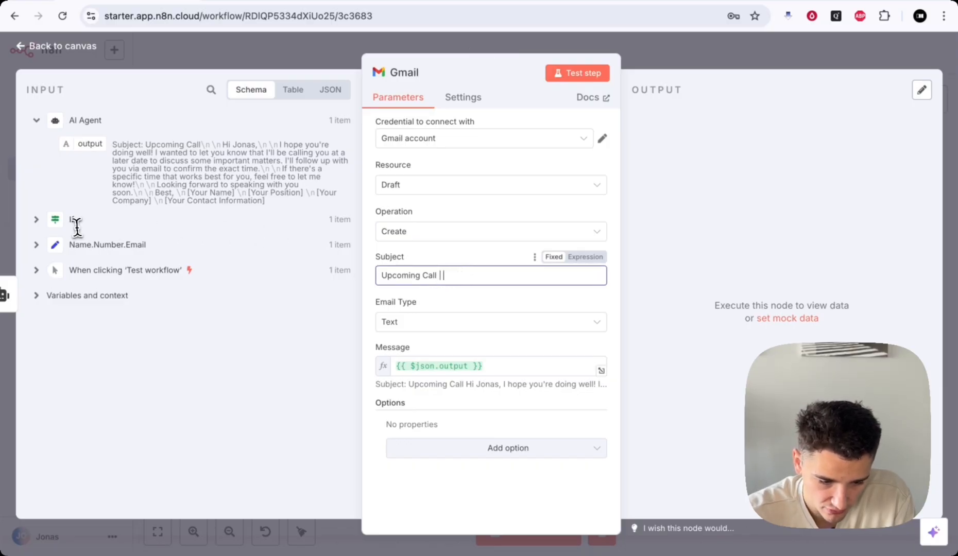
left_click(36, 246)
left_click(37, 221)
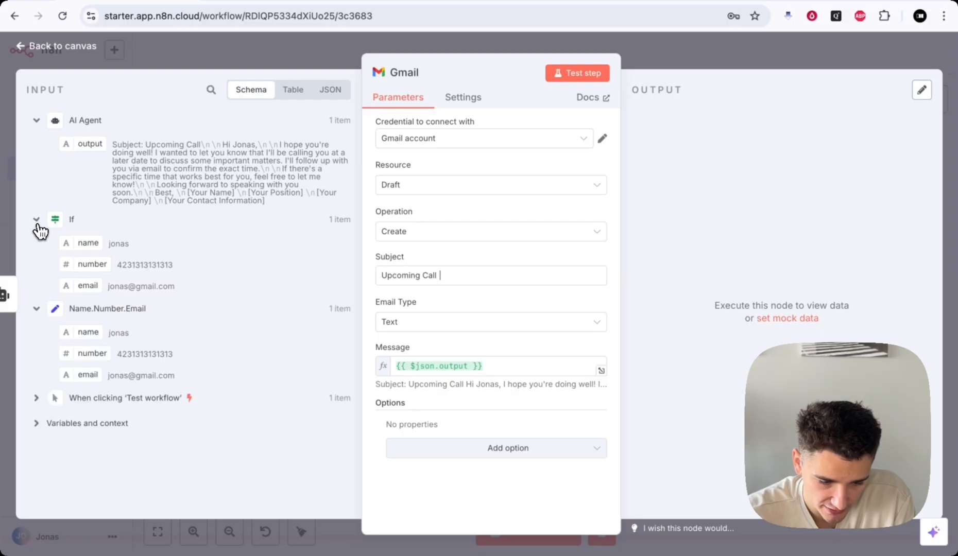
left_click_drag(77, 243, 445, 276)
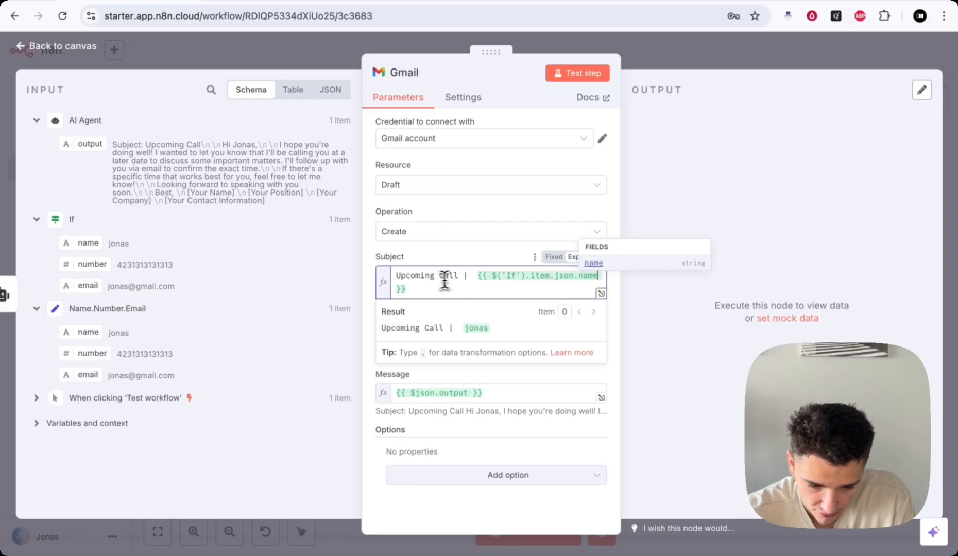
left_click(472, 272)
key("BackSpace")
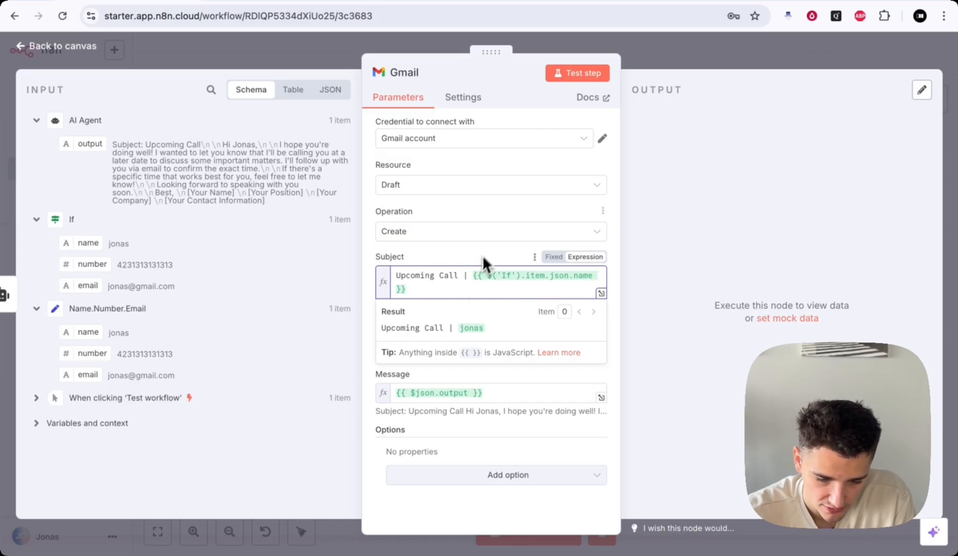
left_click(506, 373)
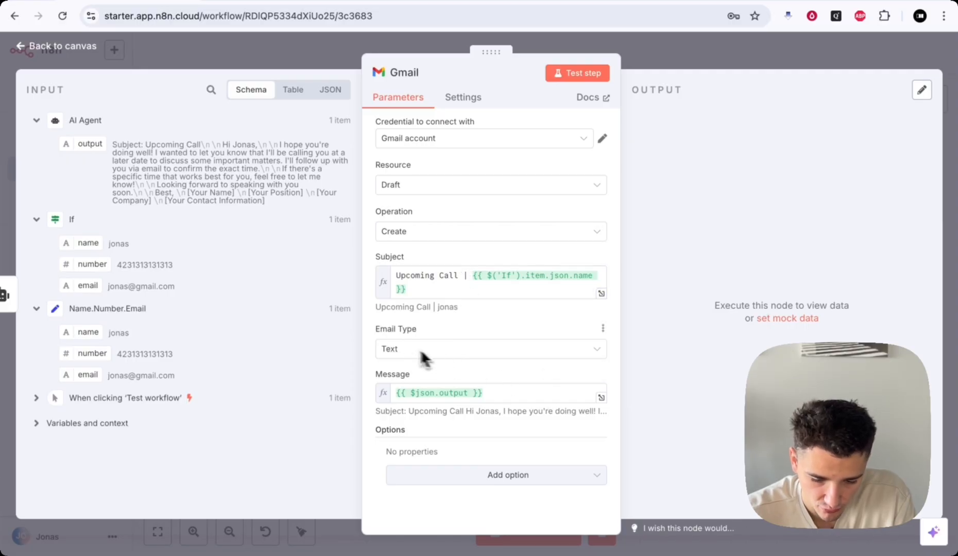
left_click(497, 392)
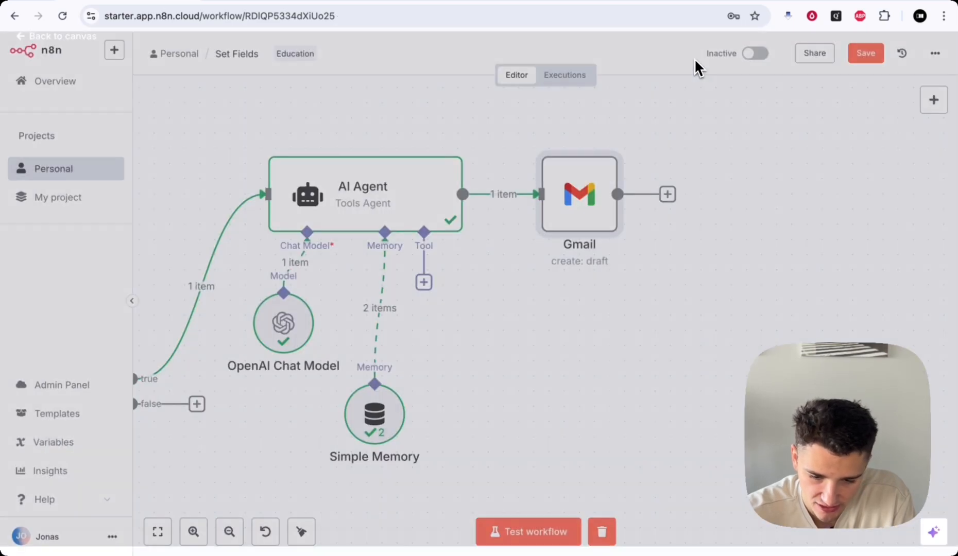
- Save the workflow and run a full test, with Gmail creating one draft
left_click(694, 58)
left_click(847, 61)
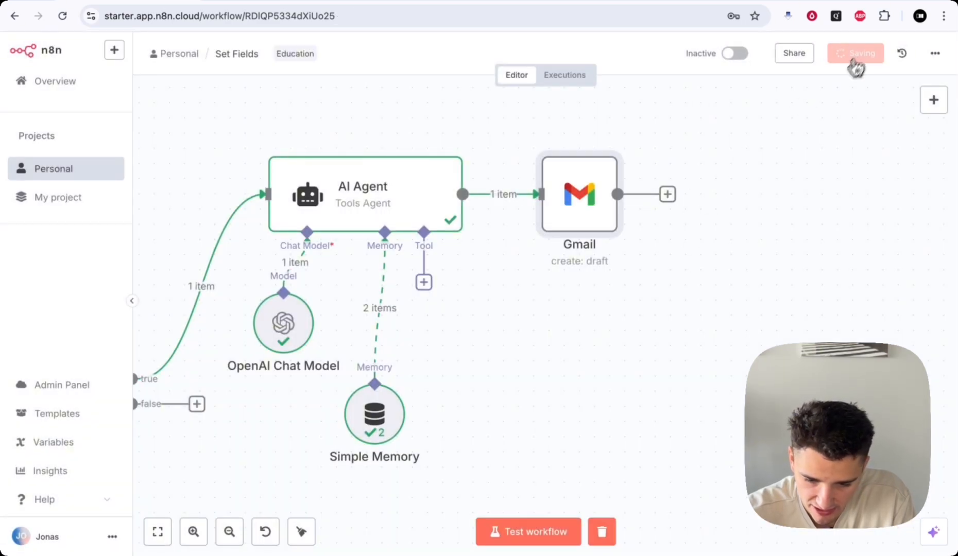
scroll(611, 365, "down", 3)
scroll(612, 366, "down", 1)
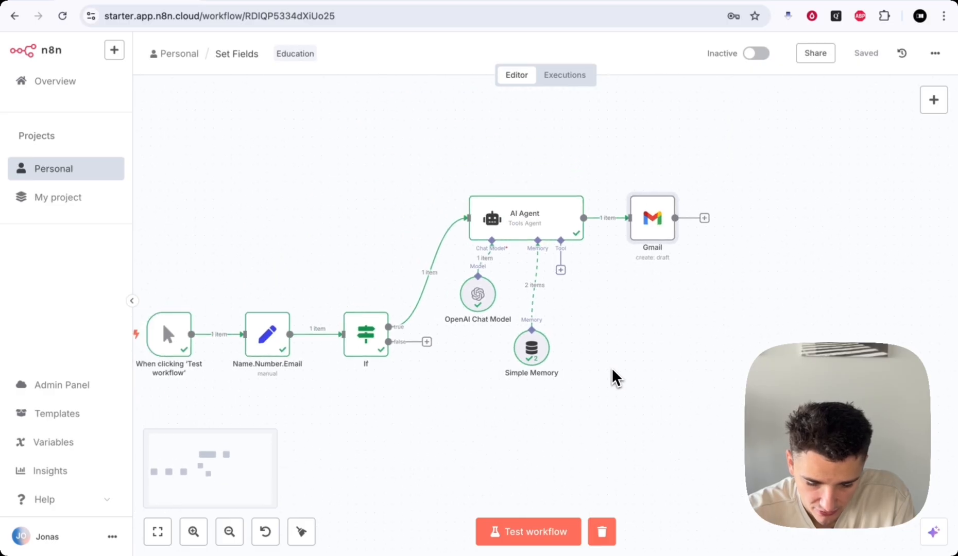
scroll(502, 458, "down", 2)
scroll(502, 458, "down", 1)
scroll(502, 458, "left", 1)
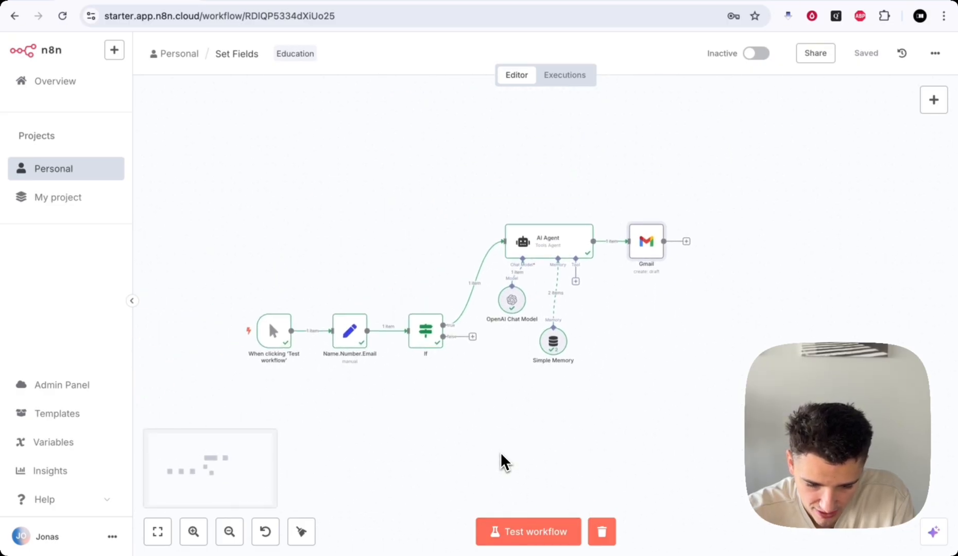
key("super+Return")
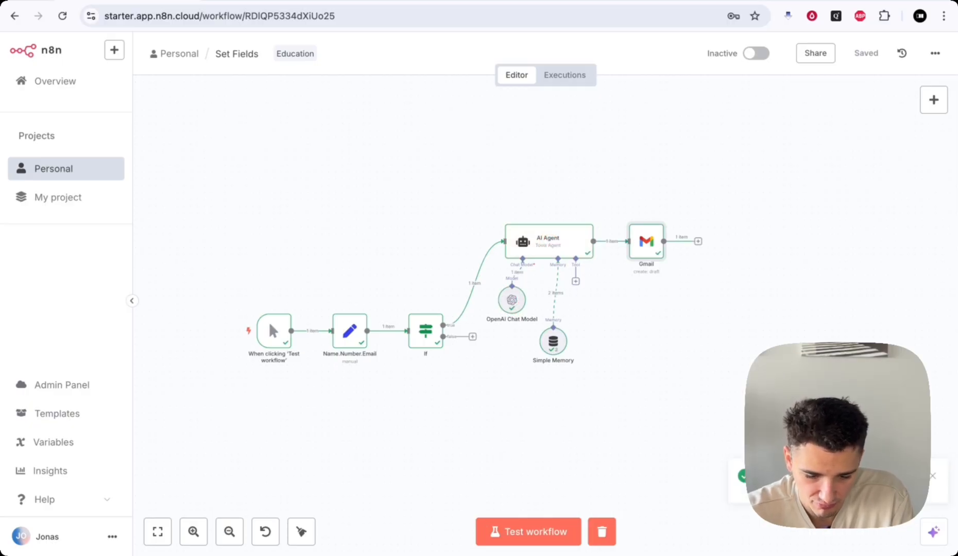
scroll(500, 457, "down", 1)
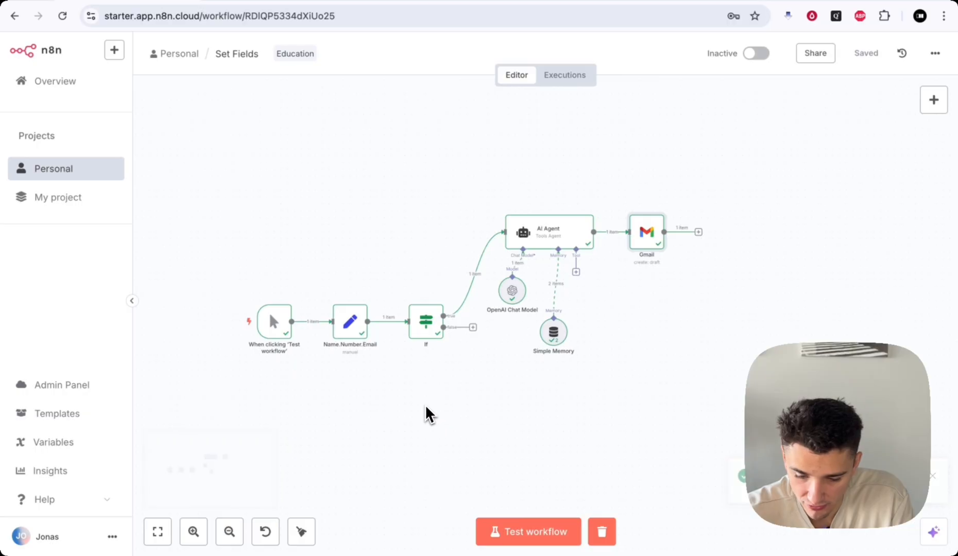
- Review the generated Upcoming Call draft's subject and body in Gmail, then return to n8n
left_click(850, 2)
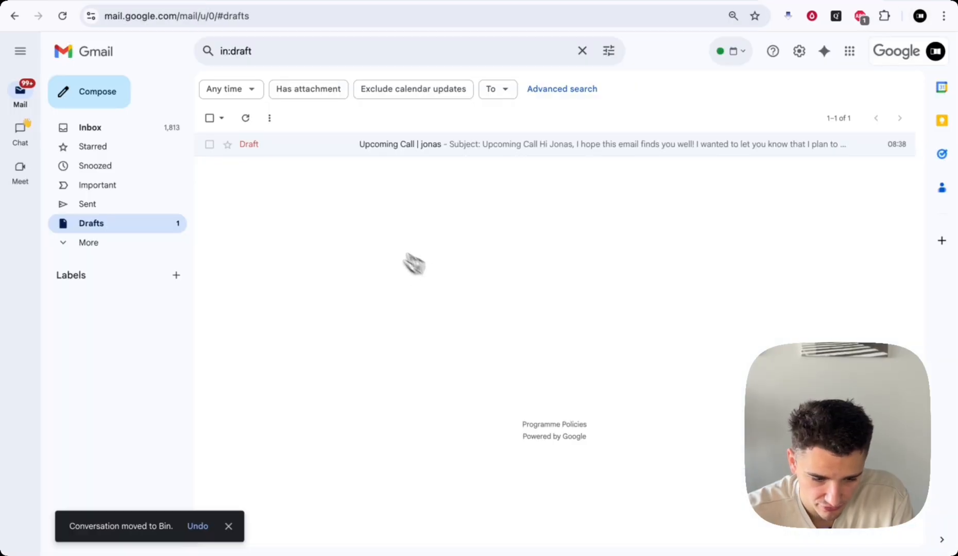
left_click(382, 149)
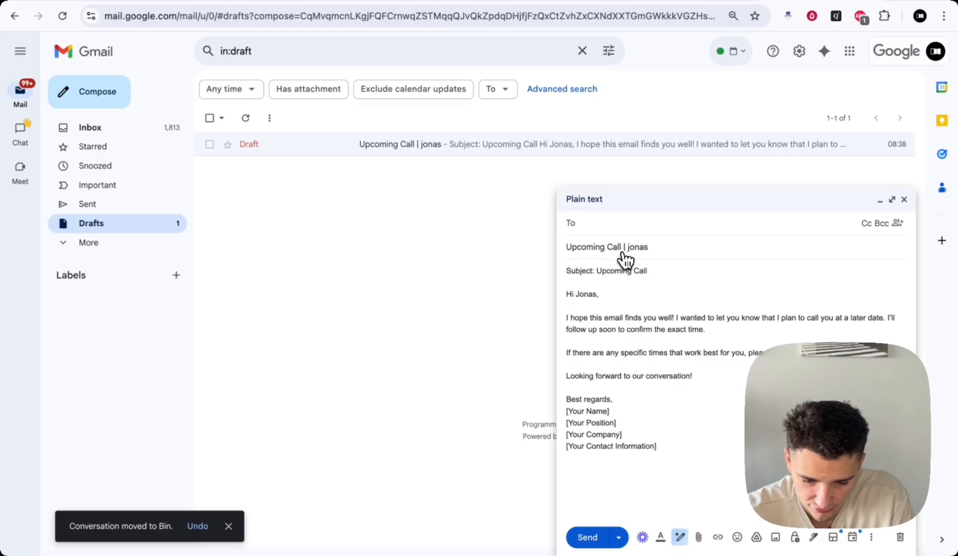
left_click_drag(592, 269, 658, 271)
left_click(656, 274)
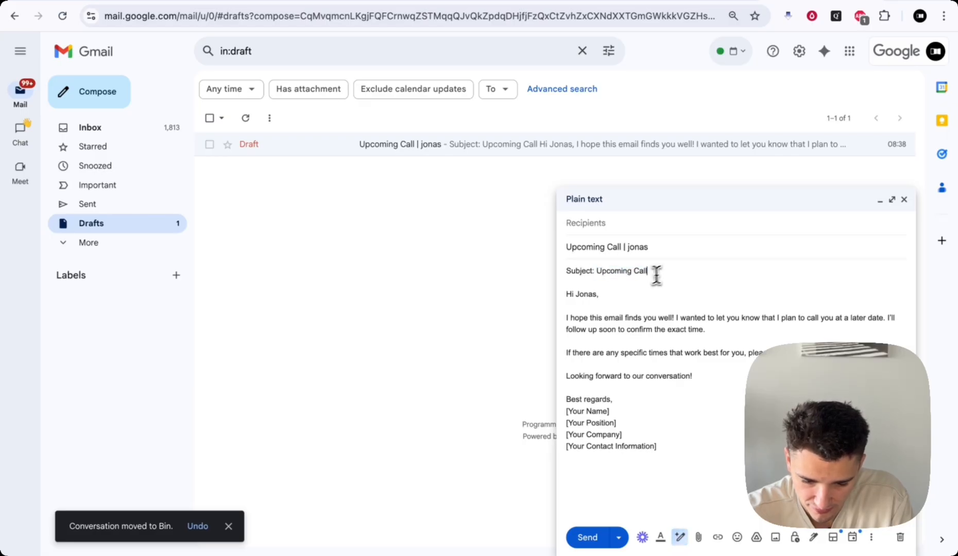
left_click_drag(566, 293, 636, 394)
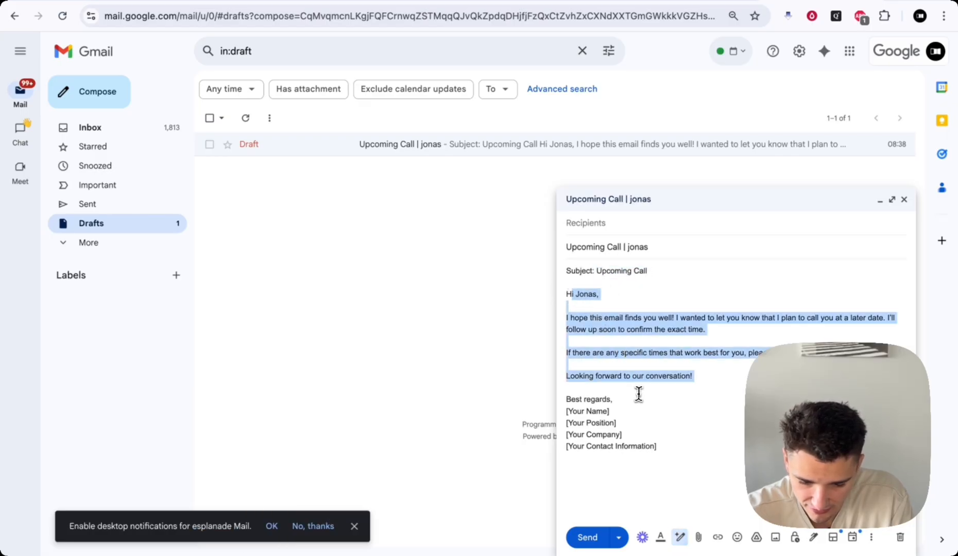
left_click(655, 435)
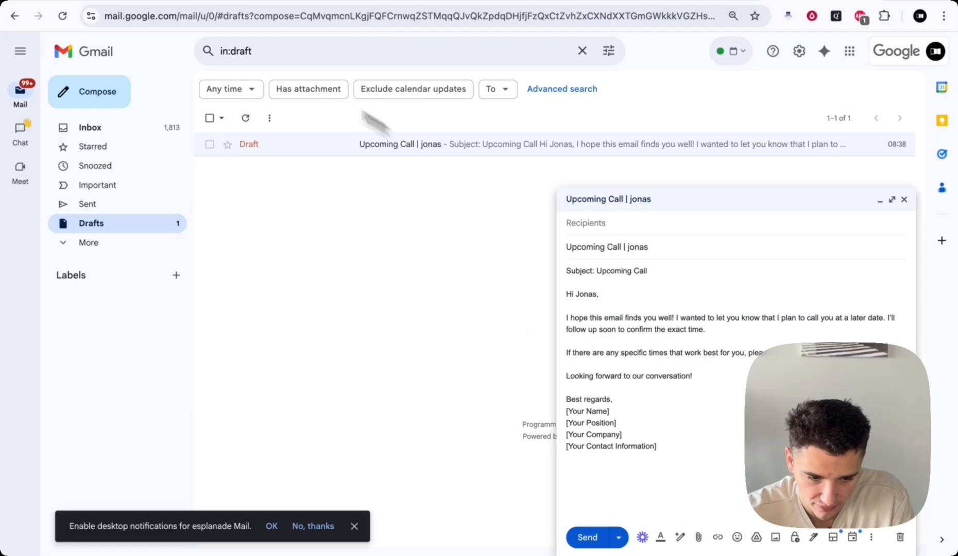
left_click(107, 1)
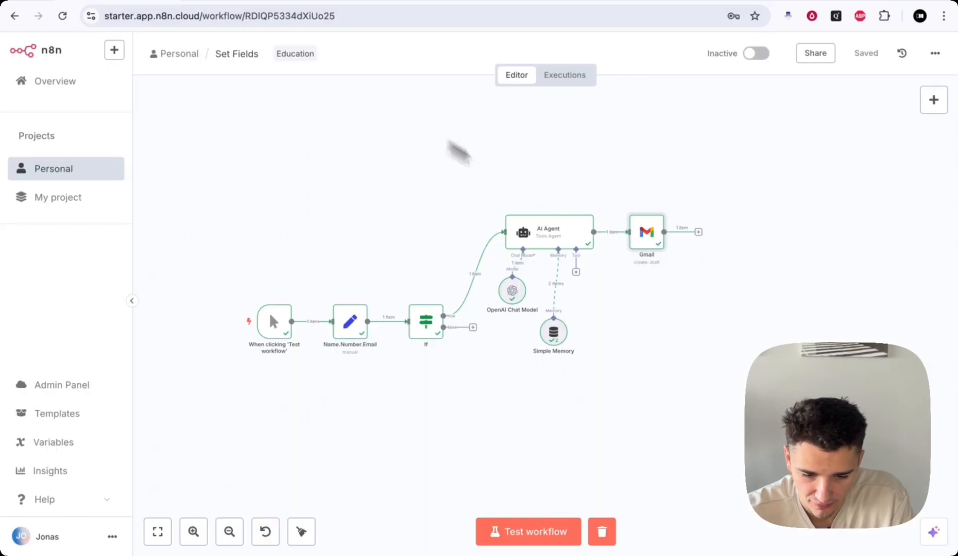
double_click(647, 242)
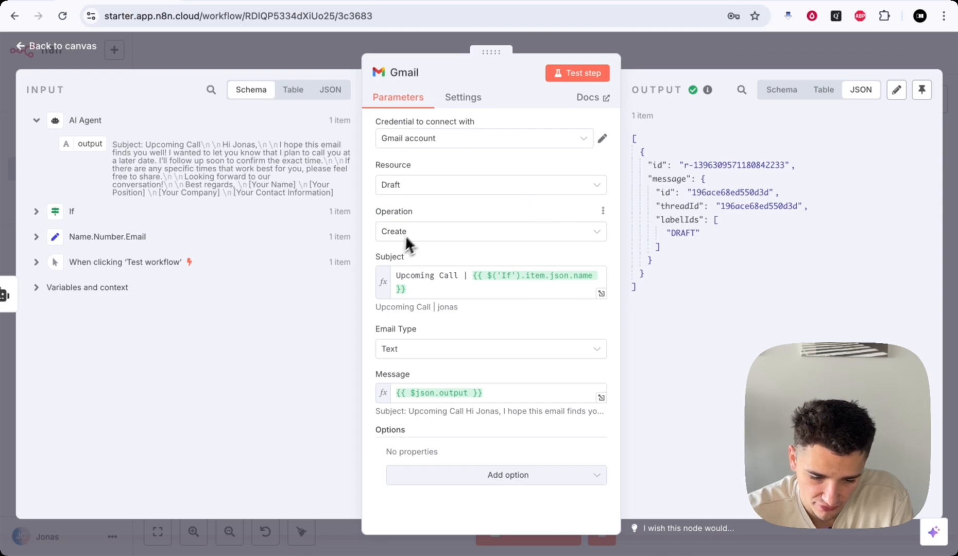
left_click(392, 193)
left_click(391, 190)
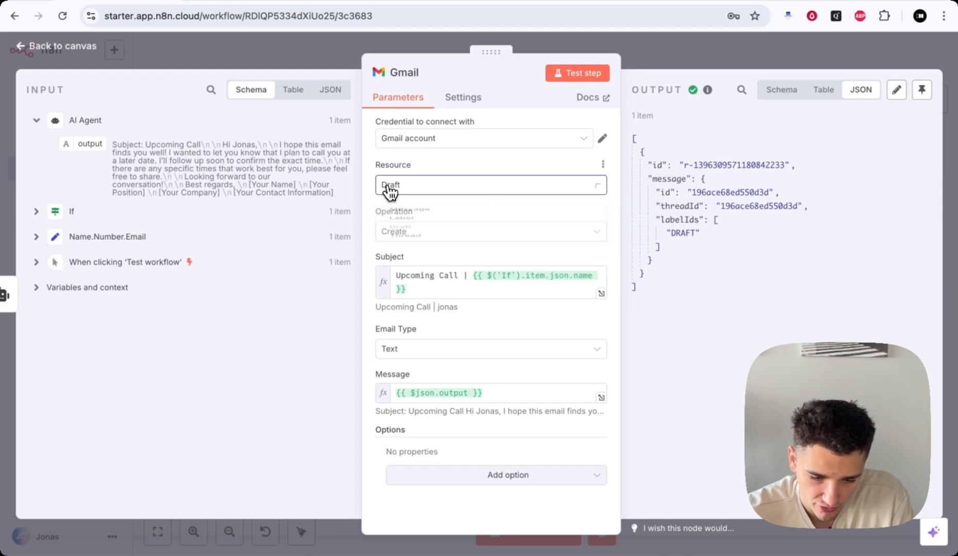
left_click_drag(361, 49, 360, 48)
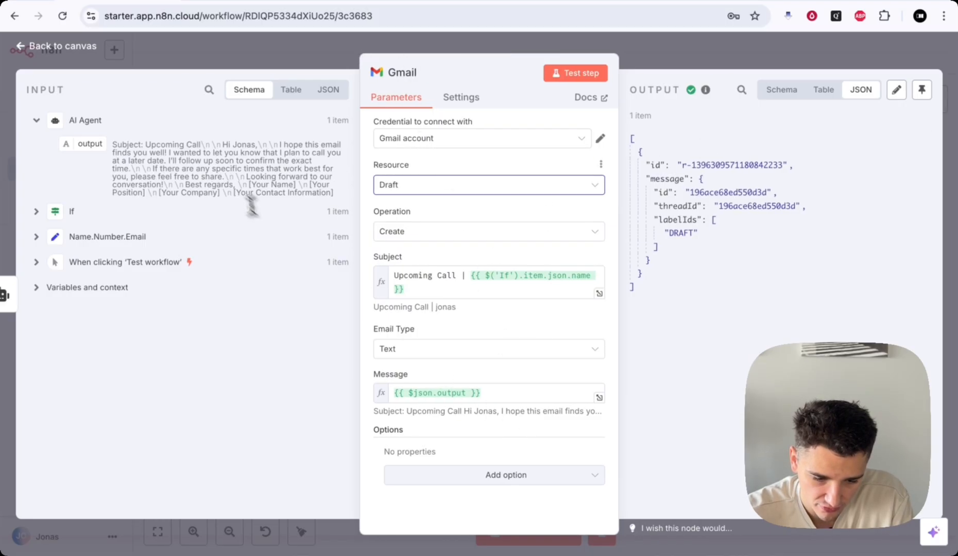
left_click_drag(251, 185, 293, 184)
left_click(293, 184)
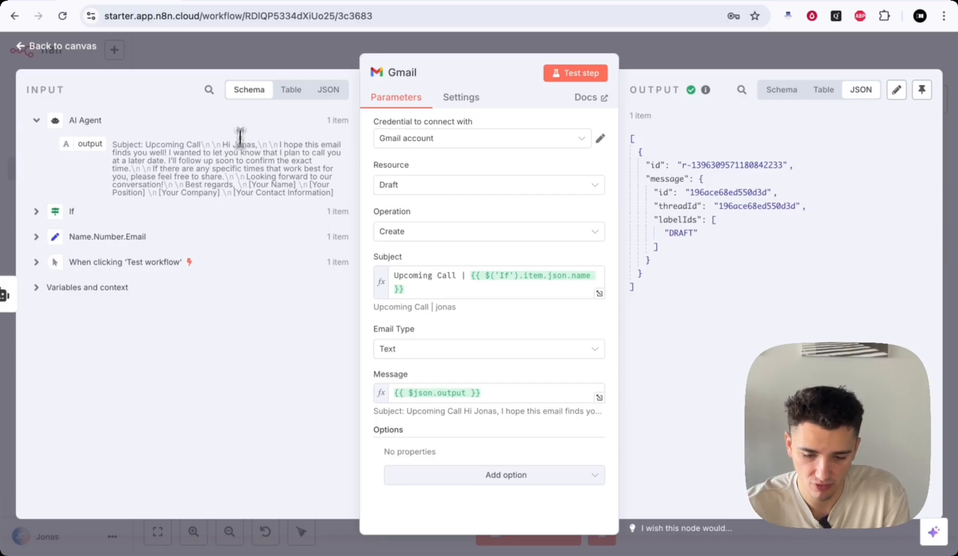
- Inspect the Name.Number.Email node's fields, leaving the name field's type as String
left_click(639, 59)
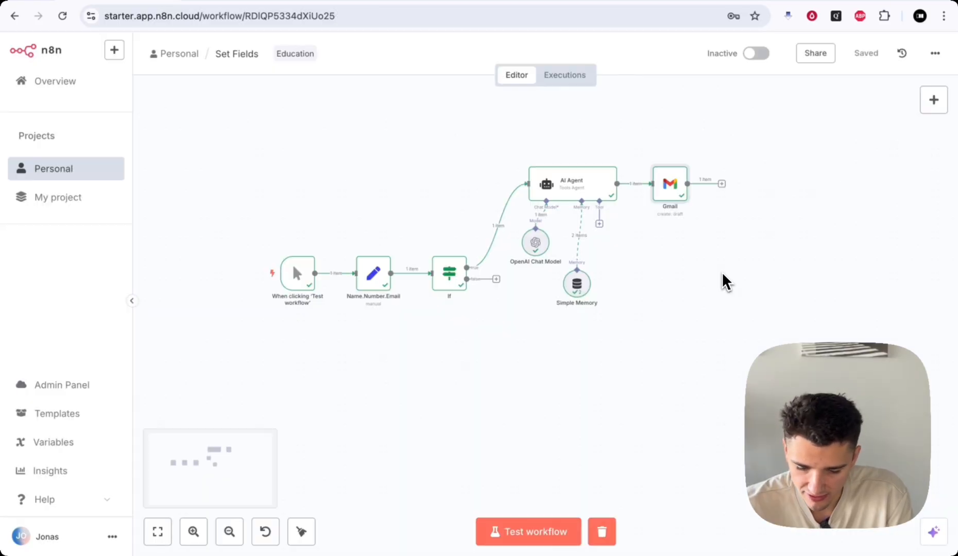
scroll(772, 284, "up", 1)
scroll(760, 243, "up", 2)
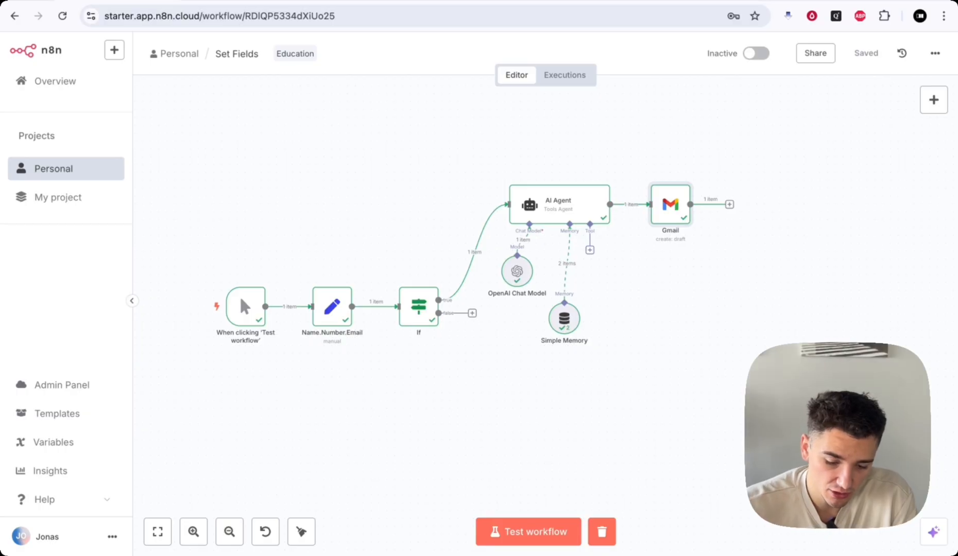
scroll(432, 385, "left", 3)
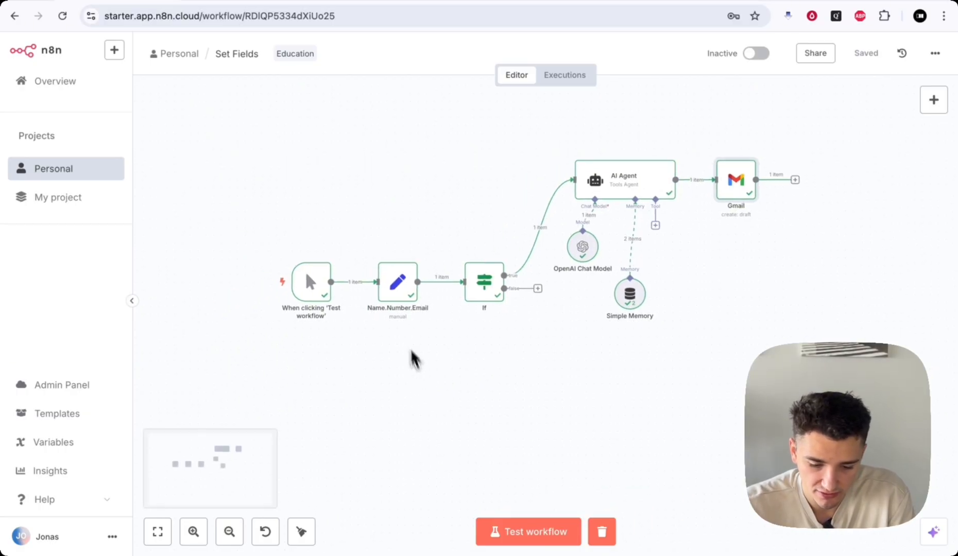
double_click(399, 309)
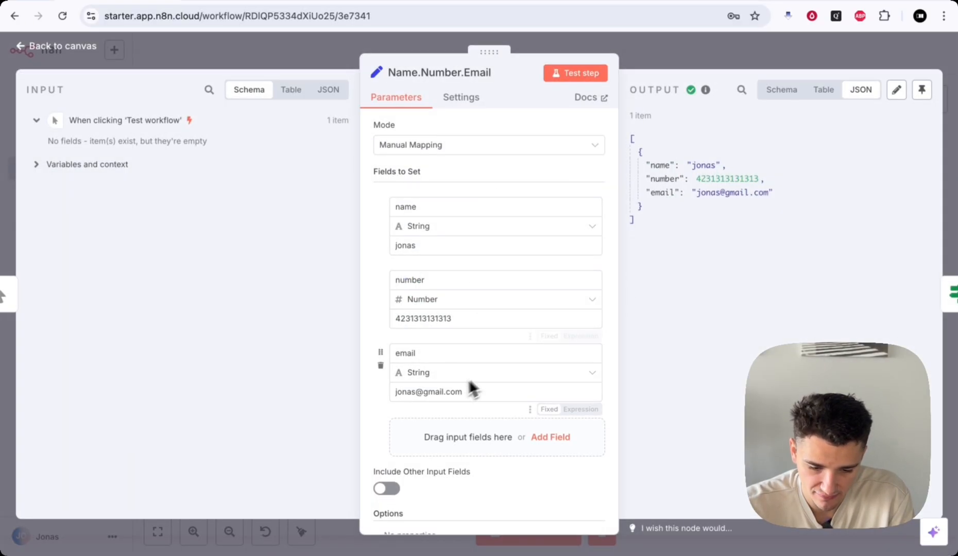
scroll(515, 448, "down", 2)
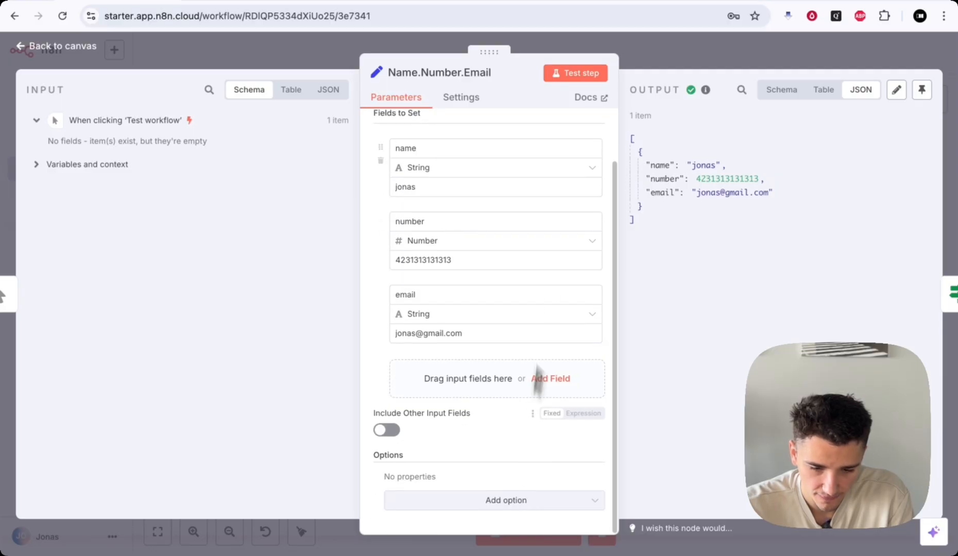
scroll(510, 258, "up", 2)
left_click(469, 231)
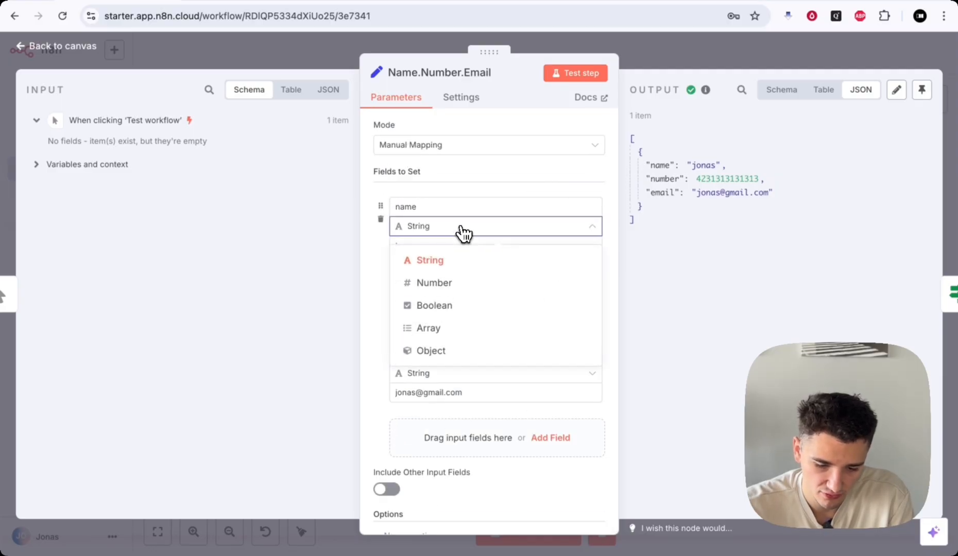
left_click(463, 233)
left_click(464, 233)
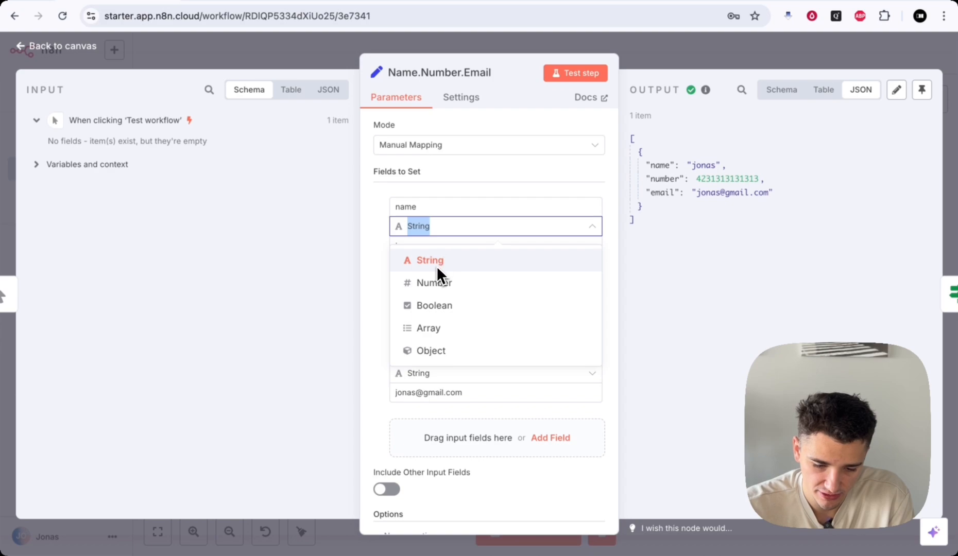
left_click(656, 53)
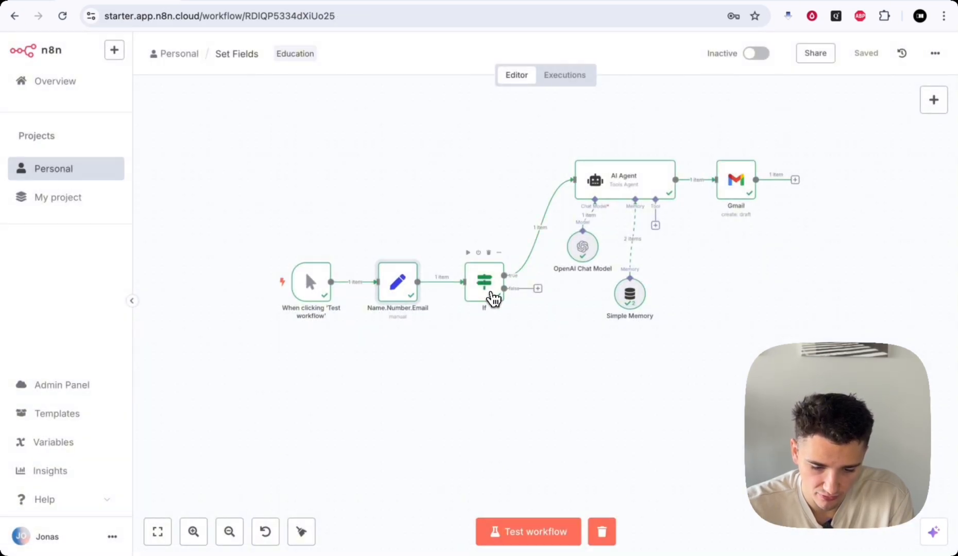
- Look over the If node's conditions and the AI Agent's settings
double_click(489, 296)
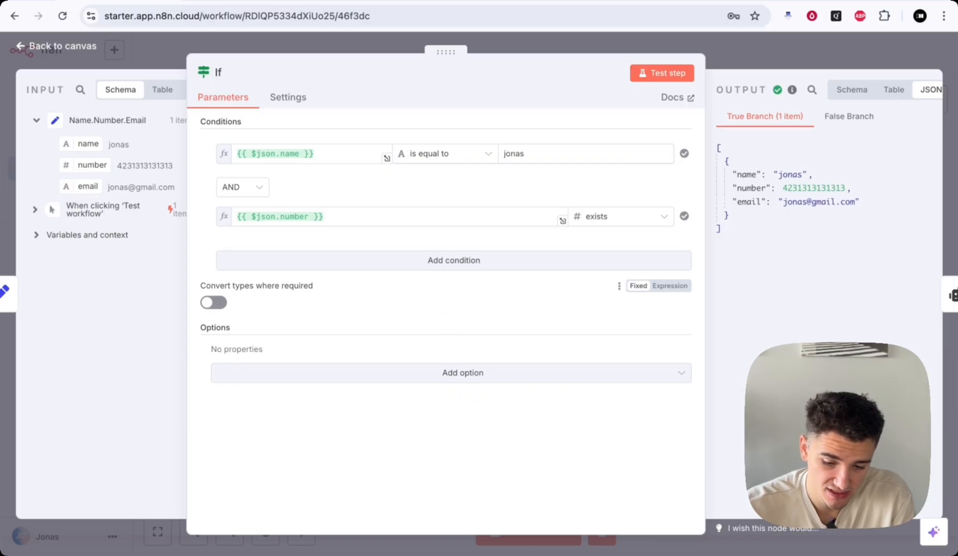
left_click(728, 58)
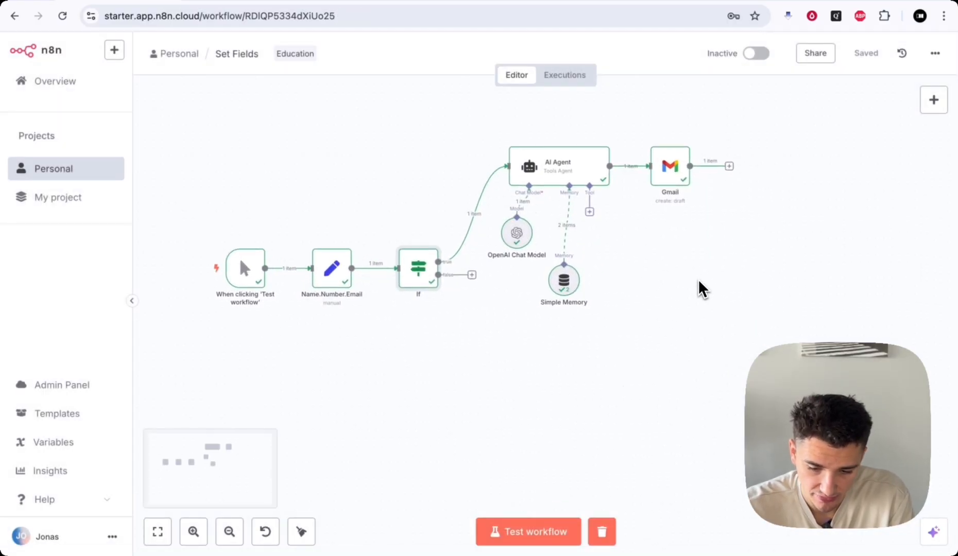
double_click(567, 166)
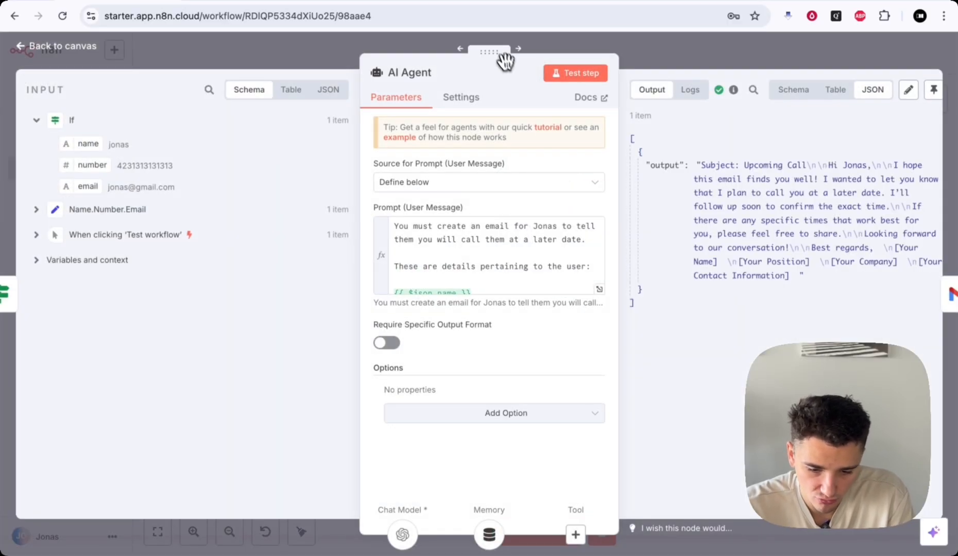
left_click_drag(489, 51, 451, 52)
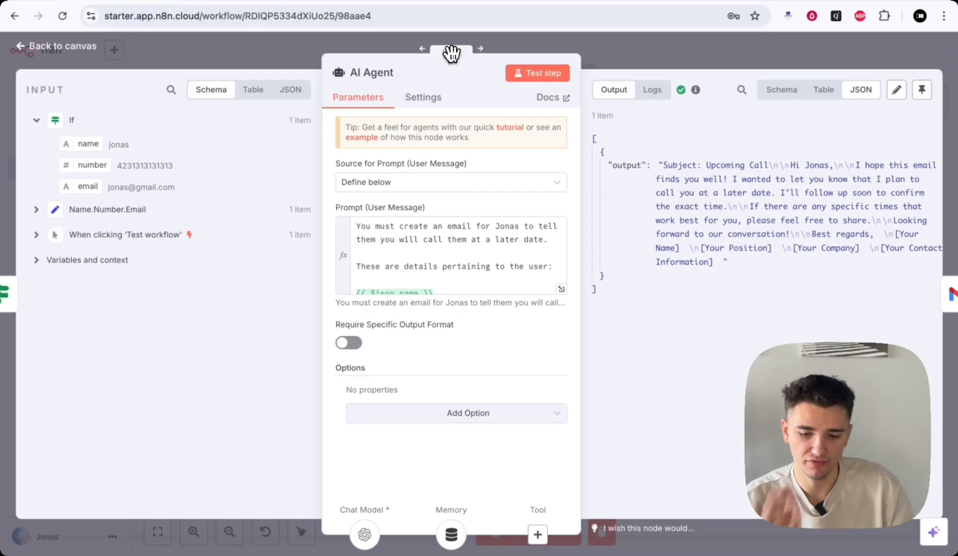
left_click(554, 46)
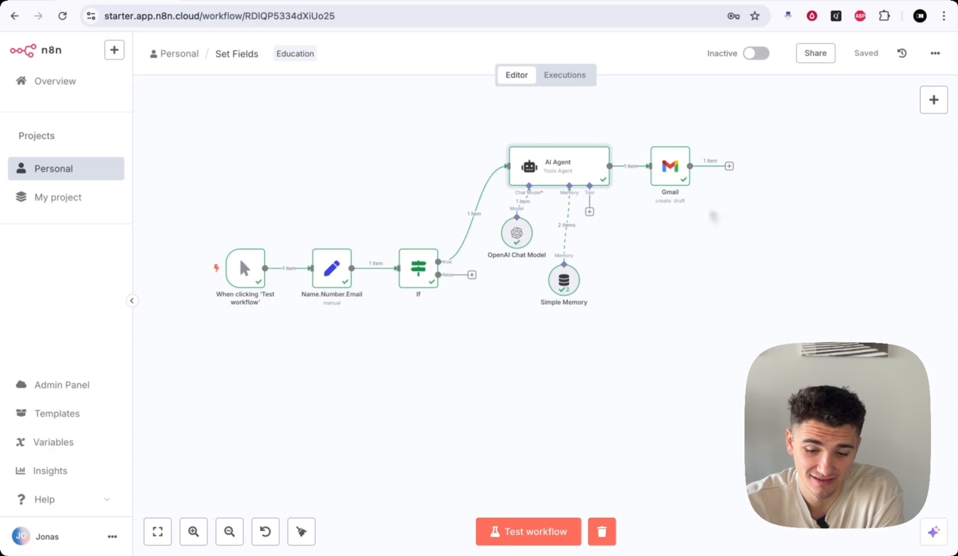
- Delete the Gmail, AI Agent, OpenAI Chat Model, Simple Memory, If, Name.Number.Email and trigger nodes, then save
left_click(676, 139)
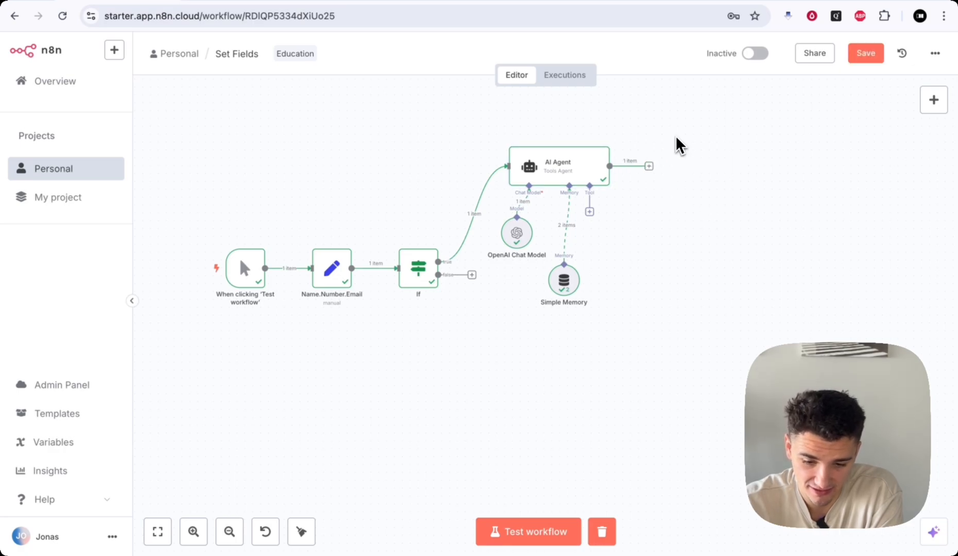
left_click(595, 138)
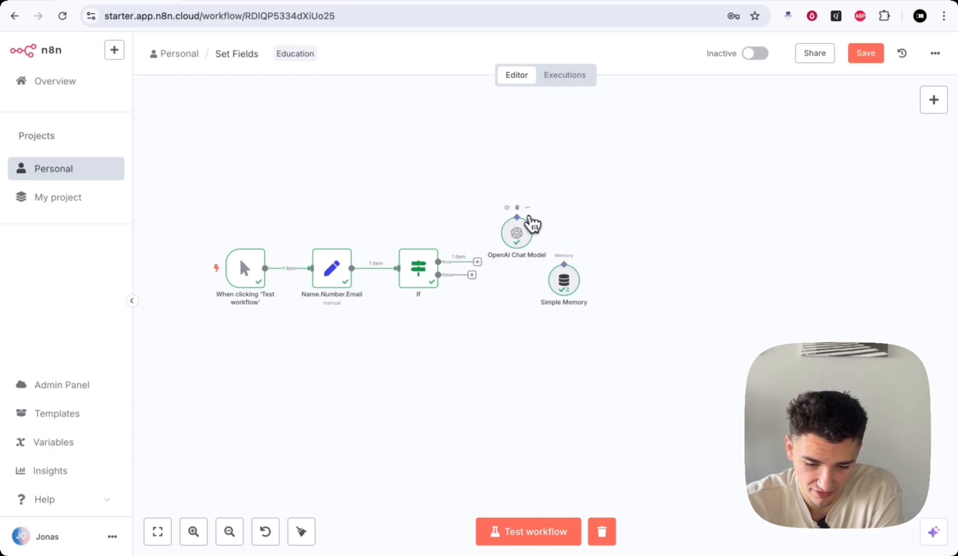
left_click(517, 207)
left_click(563, 255)
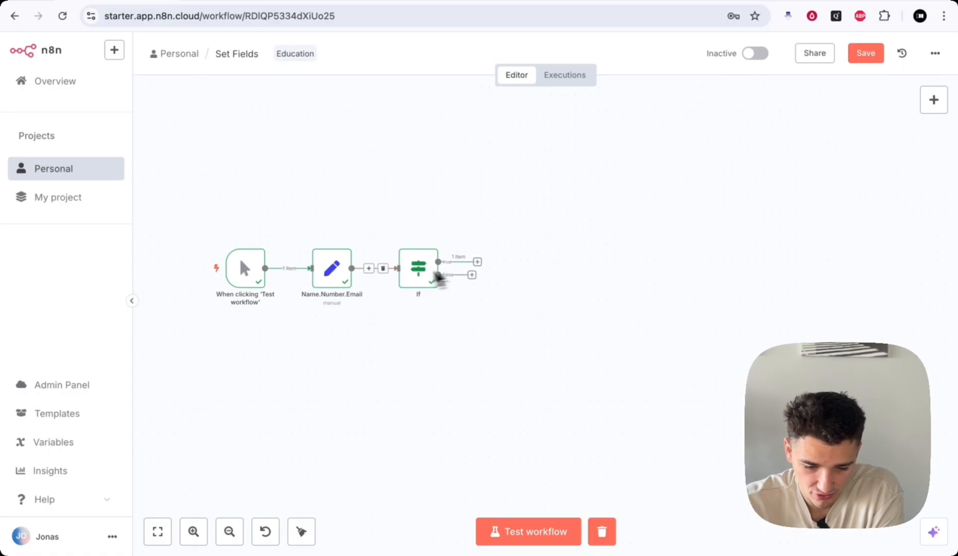
left_click(422, 240)
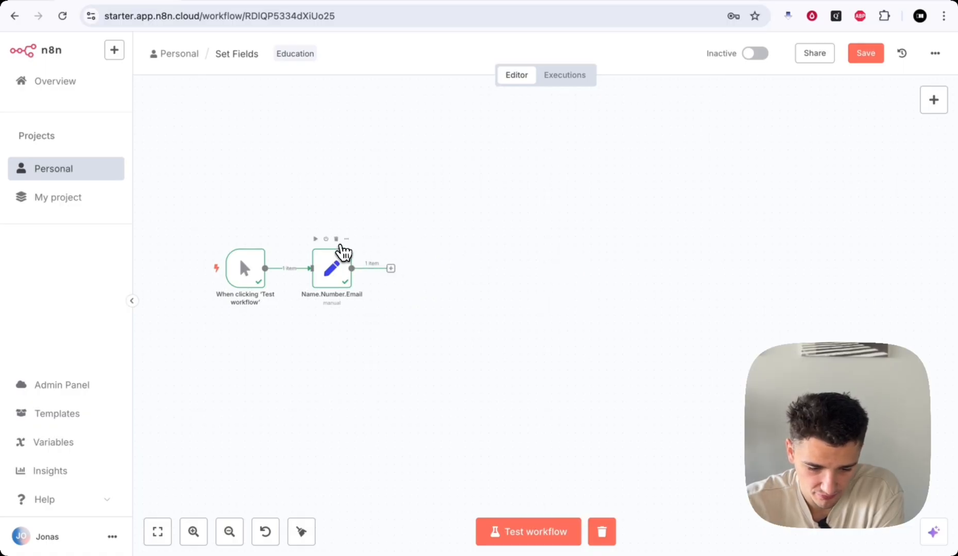
left_click(337, 238)
scroll(423, 285, "left", 5)
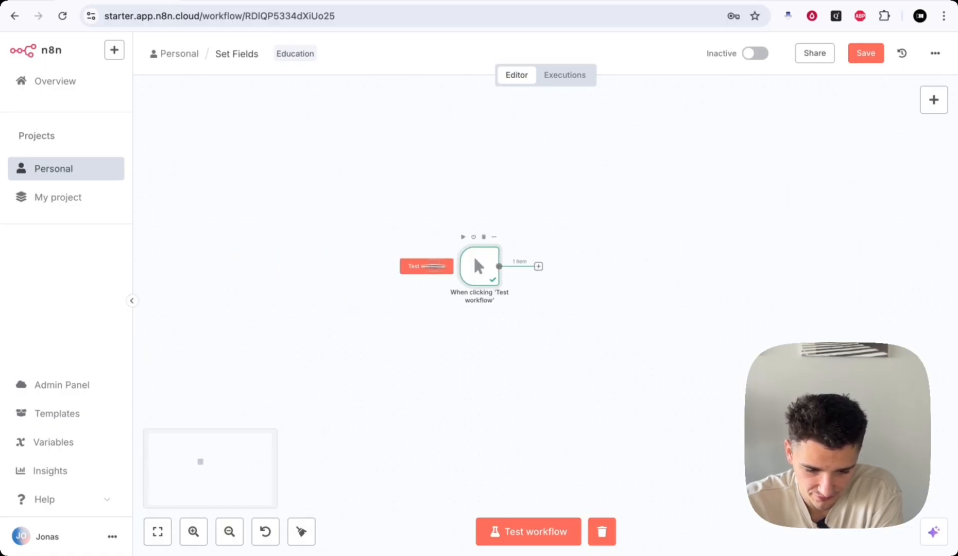
scroll(494, 258, "left", 2)
left_click(531, 236)
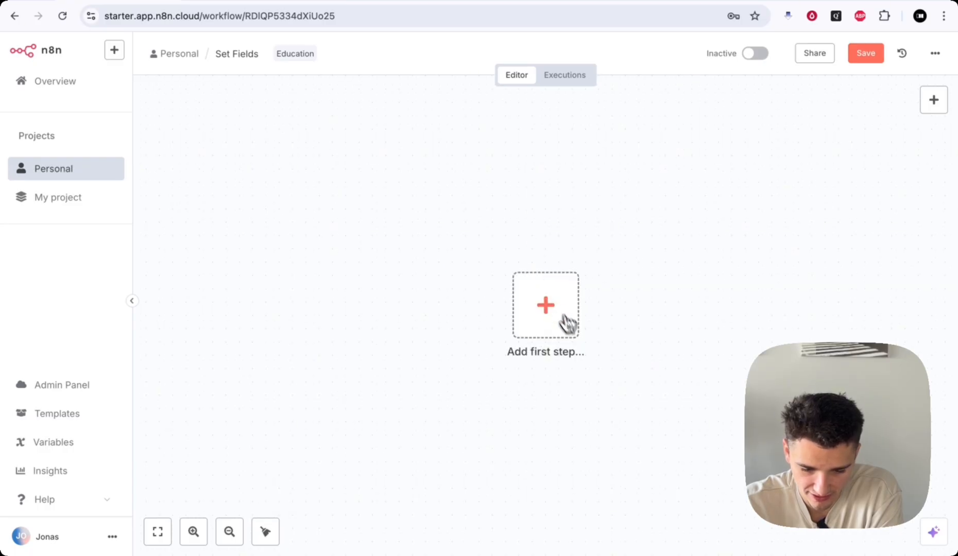
left_click(861, 55)
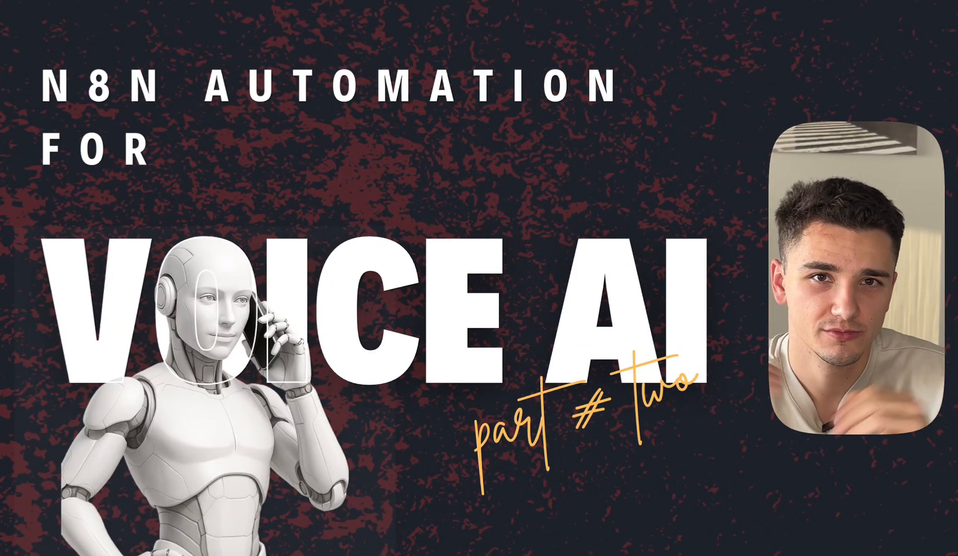
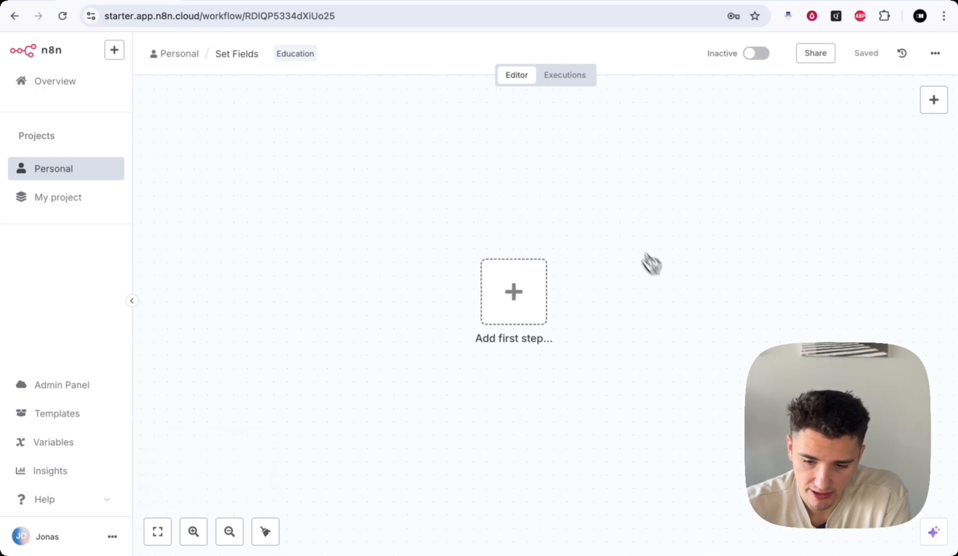
scroll(685, 261, "right", 1)
- Search 'gmail' in the node panel and add Gmail's 'Mark a message as read' action
scroll(685, 261, "down", 1)
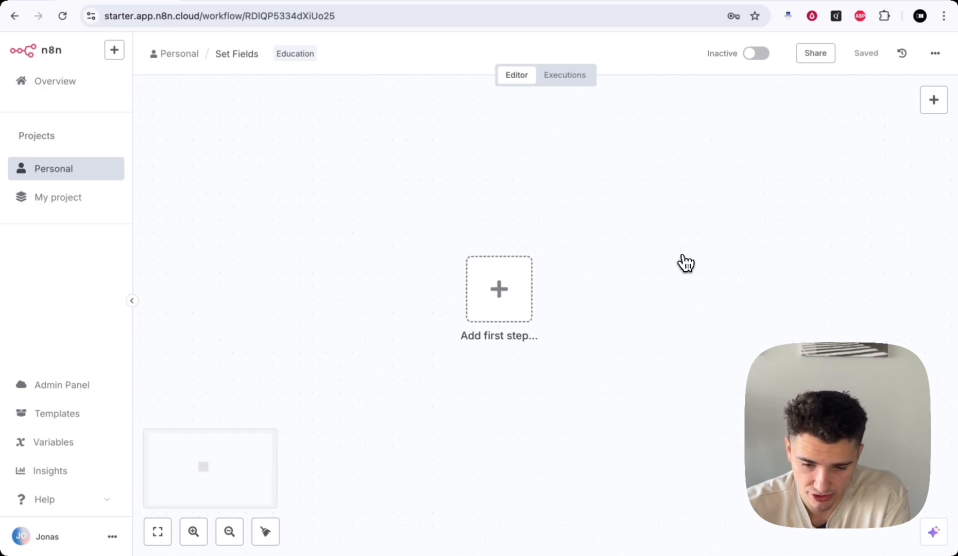
left_click(525, 293)
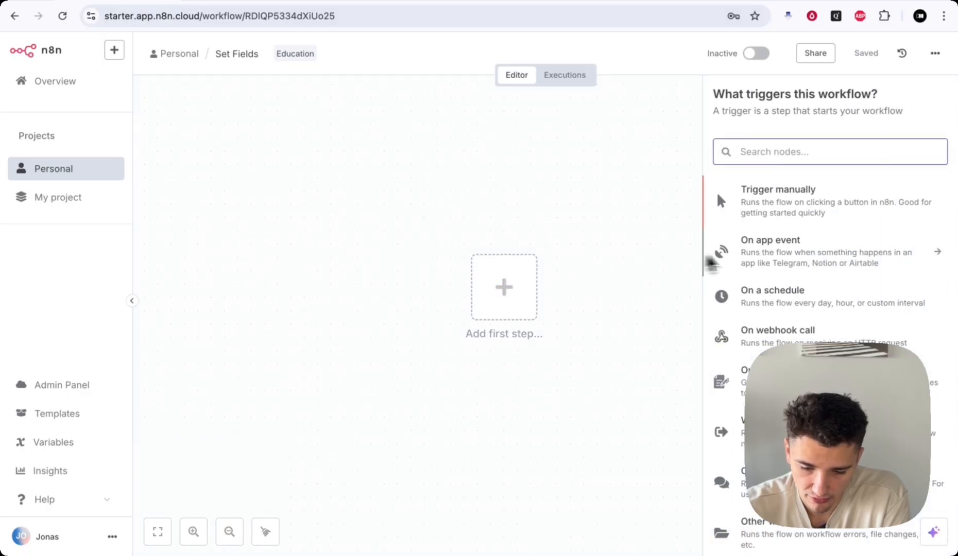
left_click(632, 251)
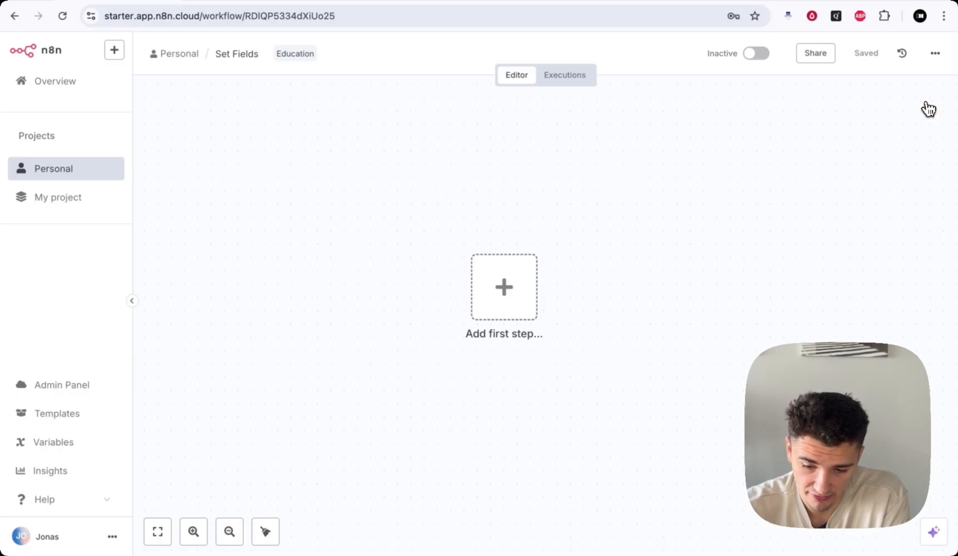
left_click(933, 100)
type("gmail")
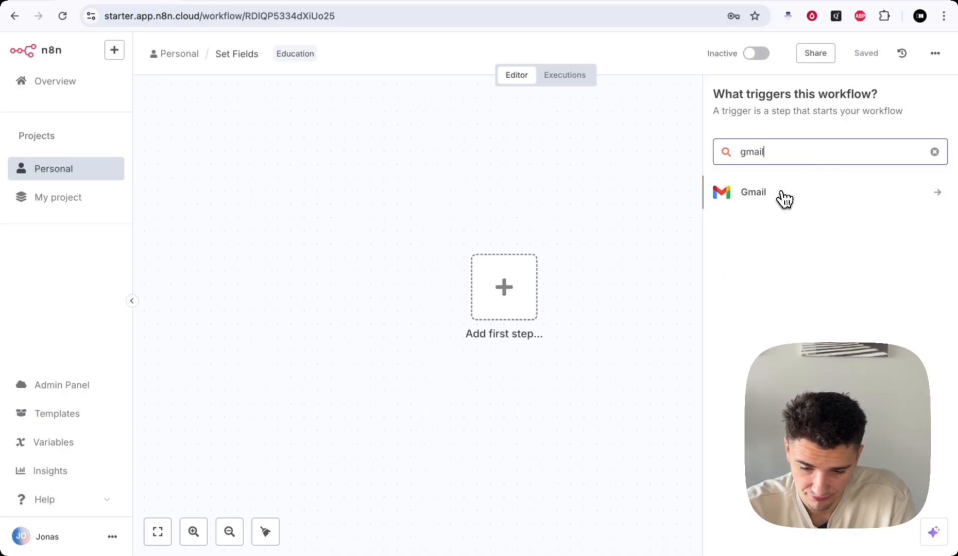
left_click(782, 198)
left_click(757, 231)
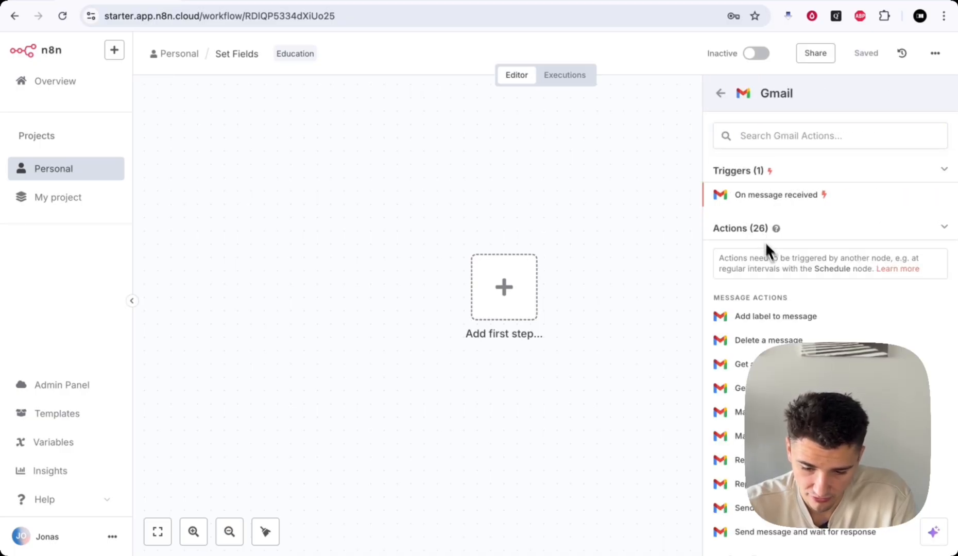
scroll(767, 257, "down", 3)
scroll(772, 272, "up", 3)
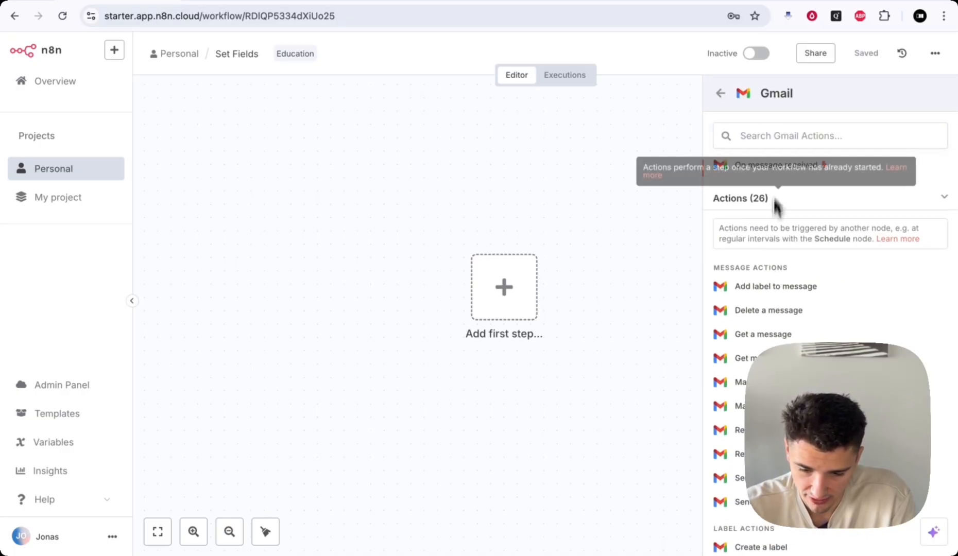
scroll(778, 277, "down", 3)
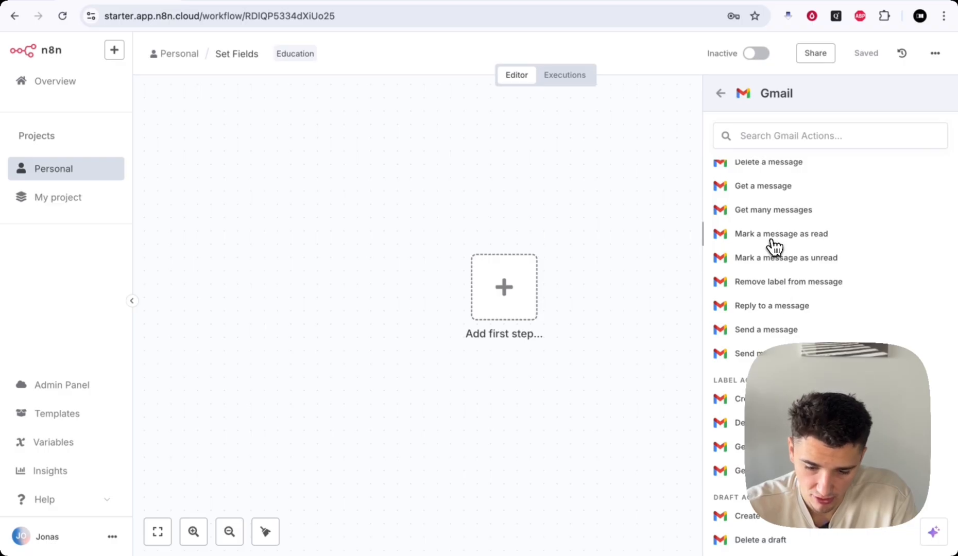
left_click(772, 246)
- Reopen the Gmail node's parameters and show its 'Credential to connect with' options
left_click(672, 53)
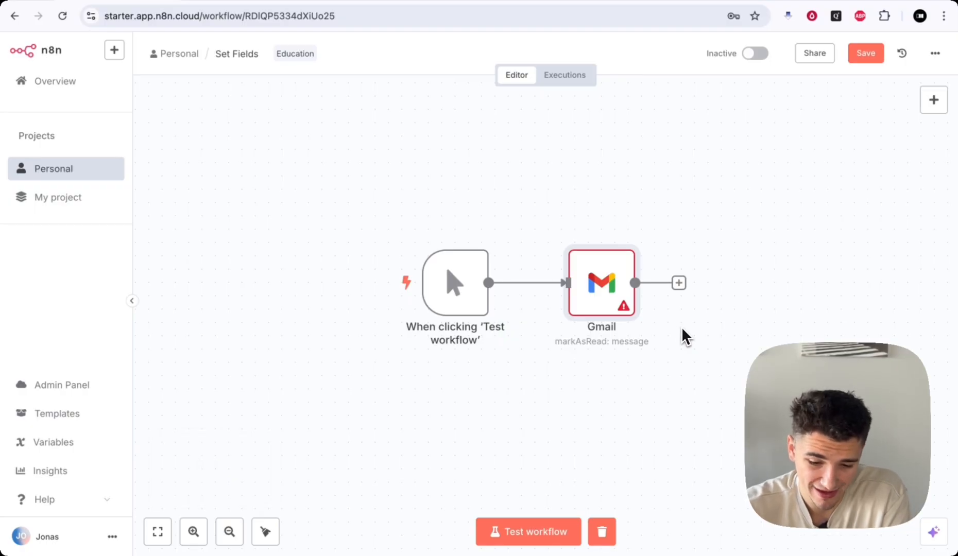
mouse_move(614, 303)
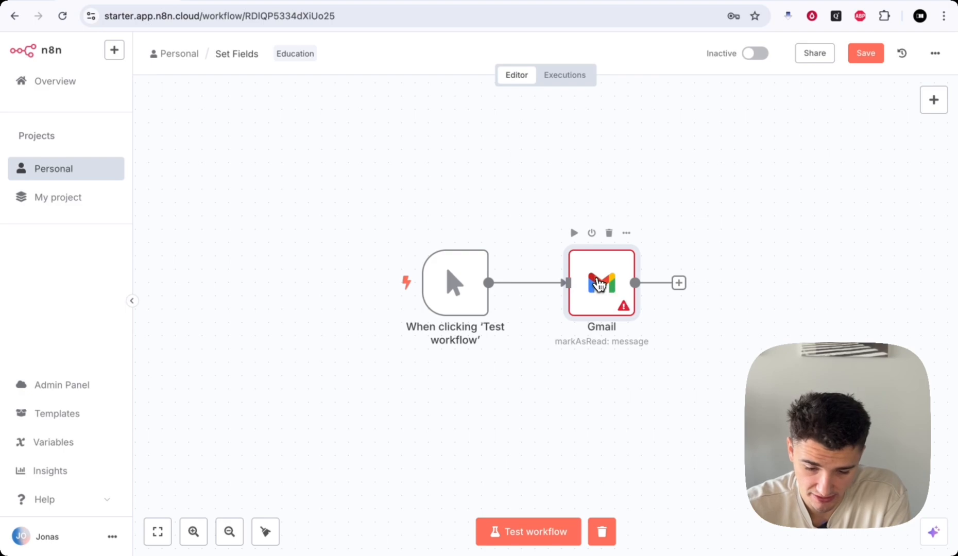
double_click(622, 297)
key("Escape")
mouse_move(648, 277)
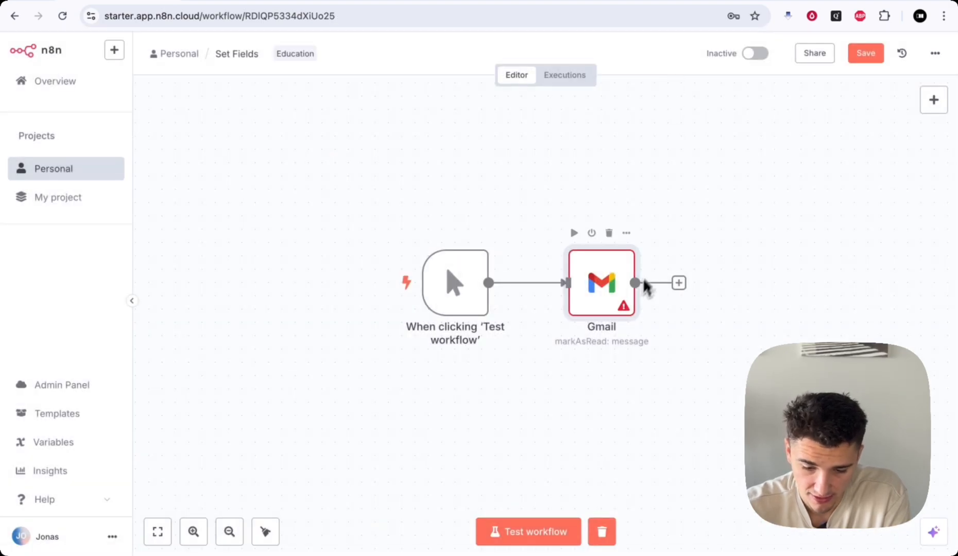
double_click(592, 296)
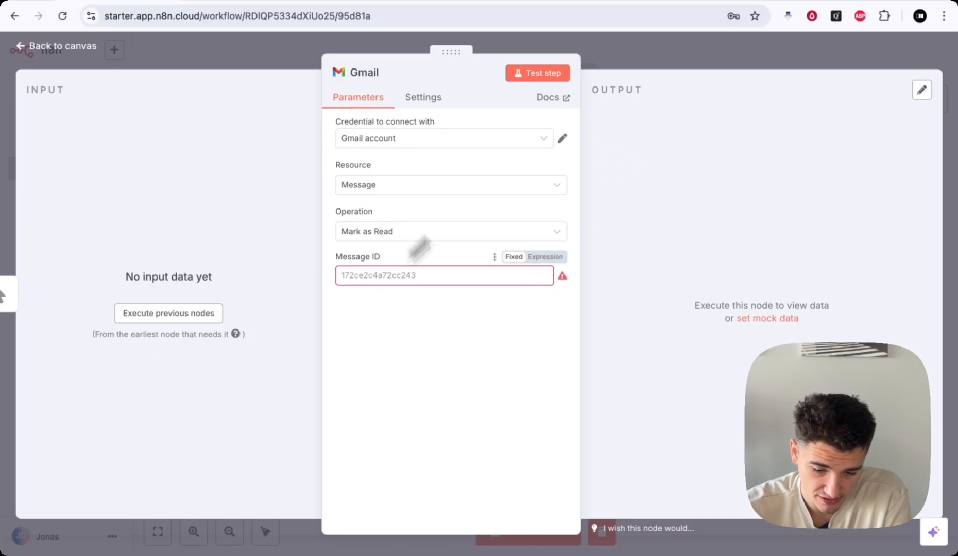
left_click(601, 59)
double_click(605, 278)
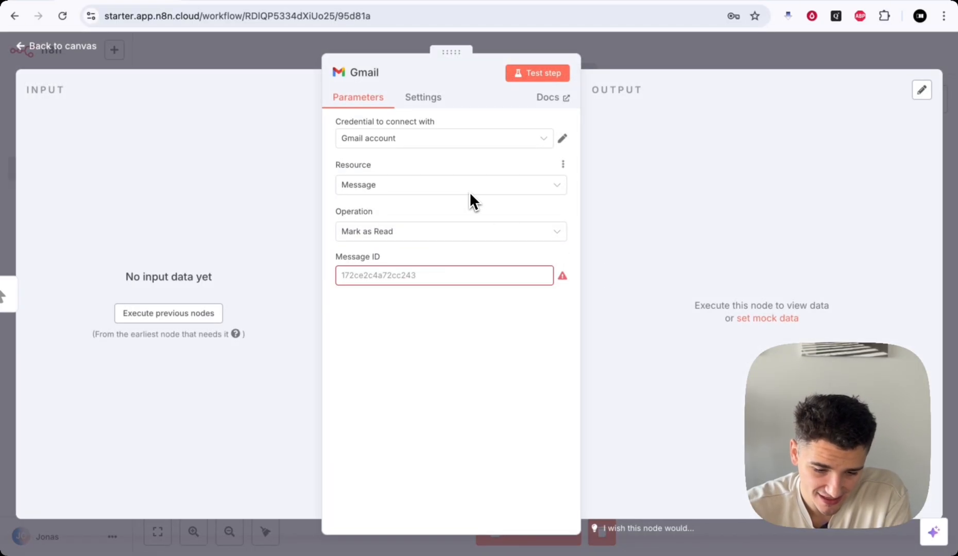
left_click(418, 144)
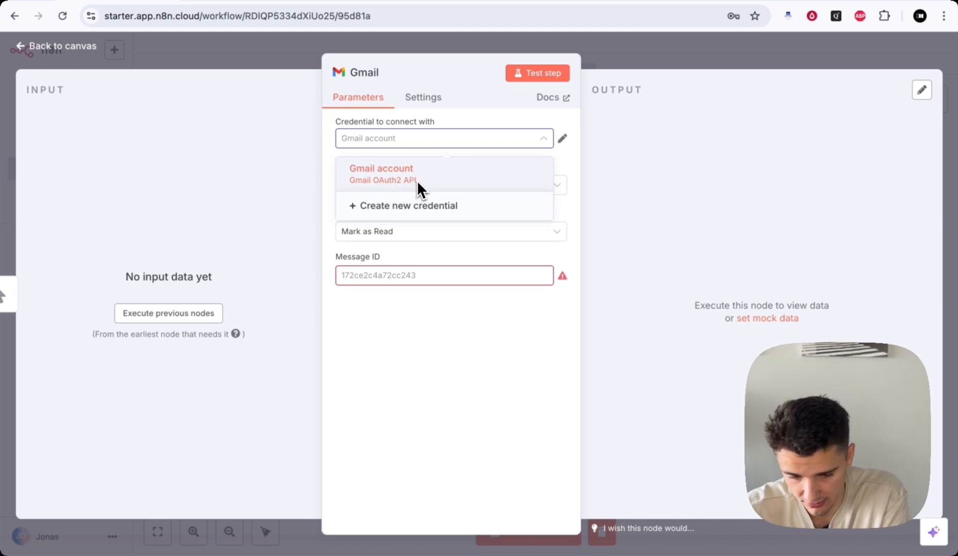
- Start a new Gmail credential, try Service Account authentication, then discard it unsaved
left_click(436, 141)
left_click(435, 145)
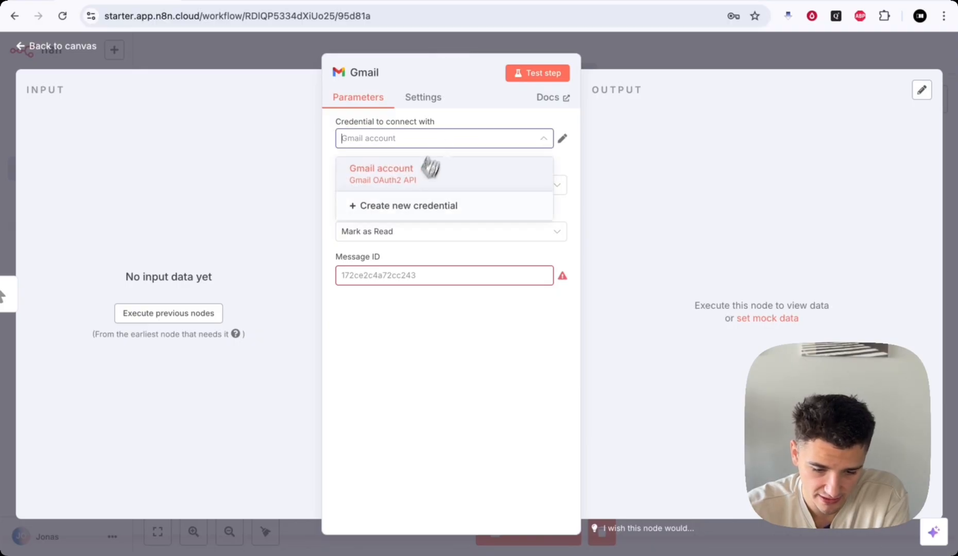
left_click(407, 205)
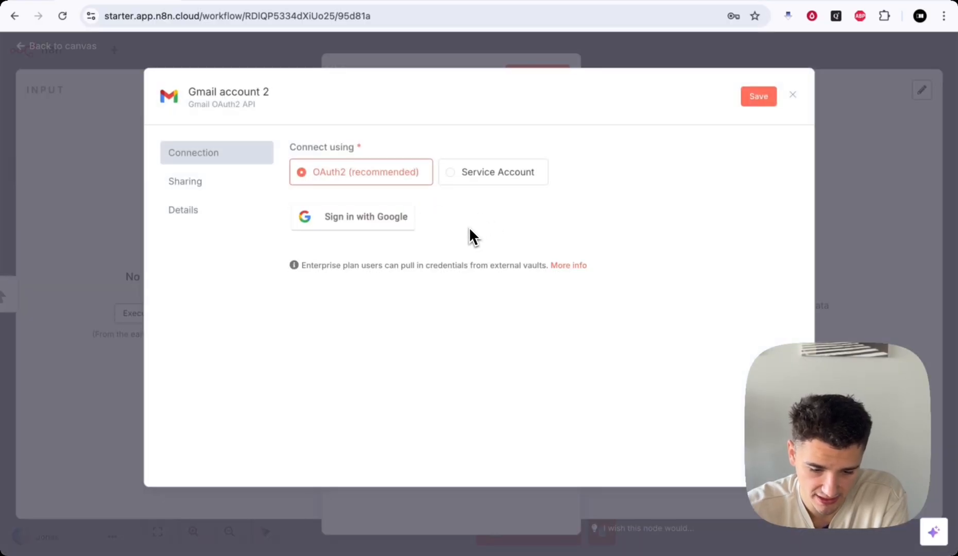
left_click(476, 178)
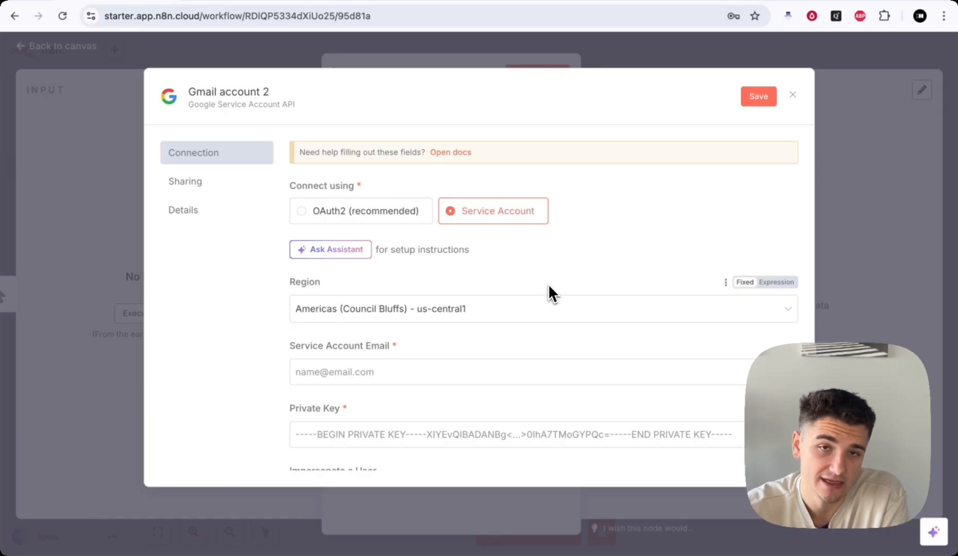
scroll(547, 284, "down", 2)
scroll(446, 309, "up", 2)
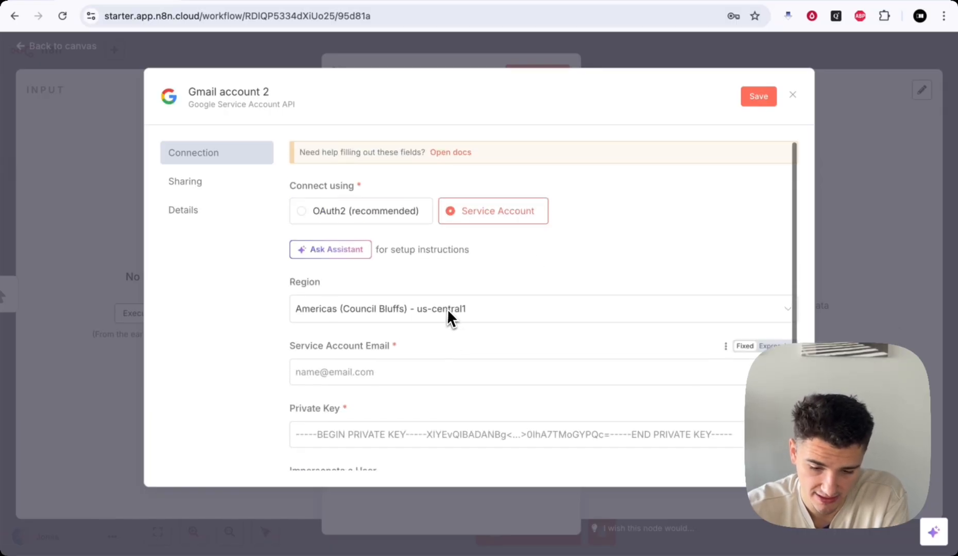
left_click(612, 52)
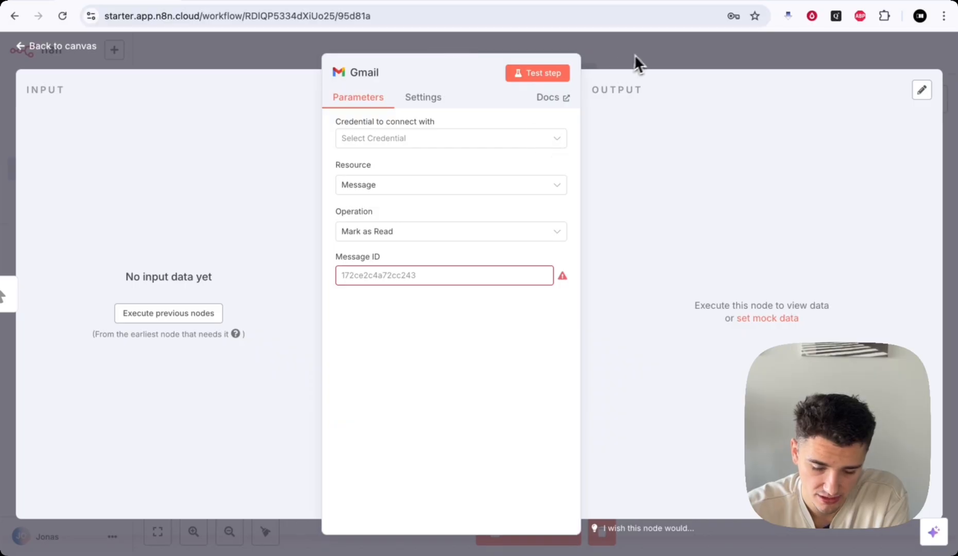
- Delete the Gmail node and shift the manual trigger further right
left_click(630, 56)
left_click(608, 232)
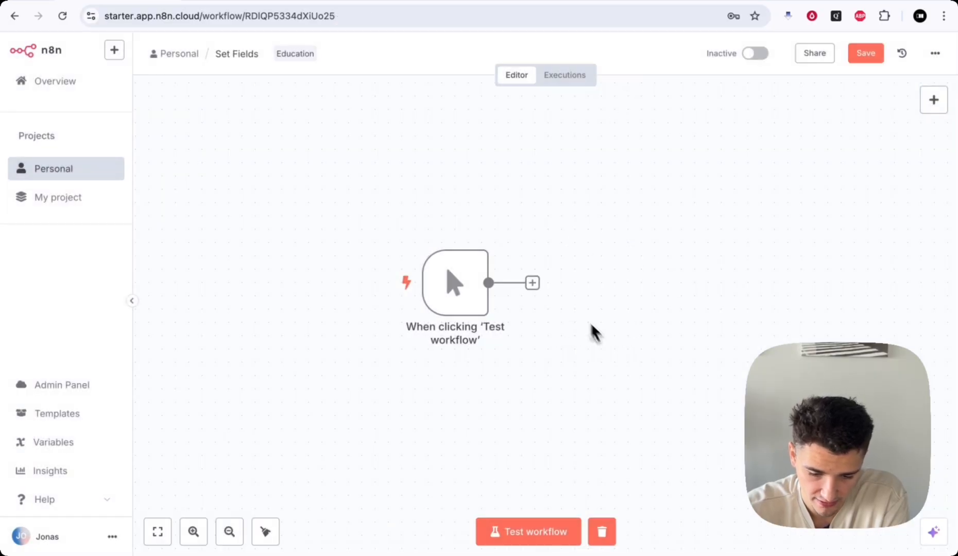
scroll(585, 320, "down", 1)
scroll(584, 320, "left", 1)
left_click_drag(464, 276, 519, 277)
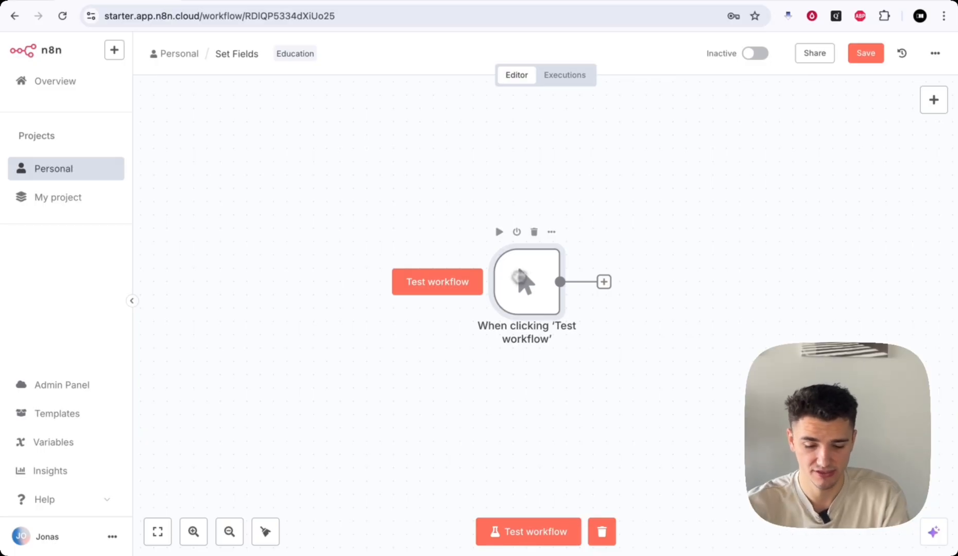
- Delete the 'When clicking Test workflow' trigger node
left_click(534, 231)
- Add an 'On webhook call' trigger as the workflow's first step
scroll(637, 316, "down", 1)
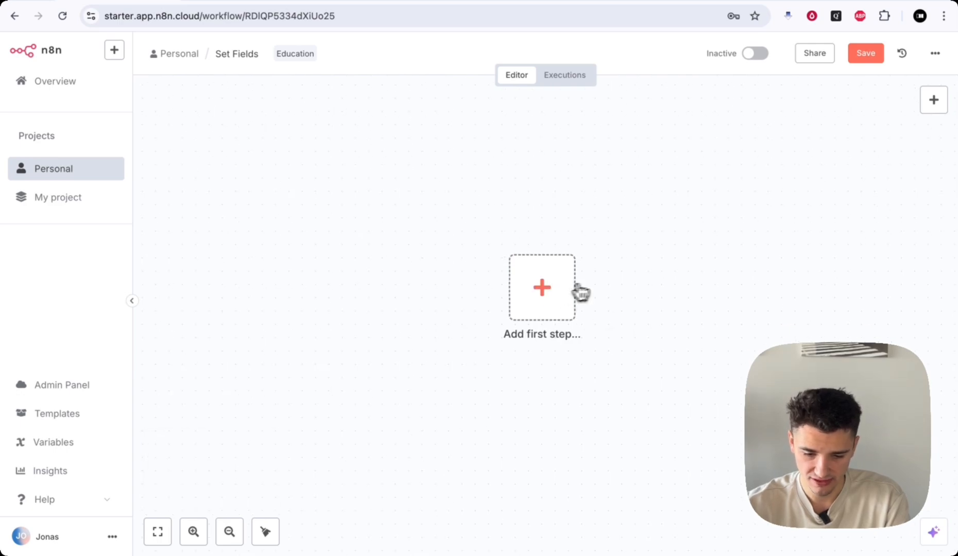
left_click(542, 288)
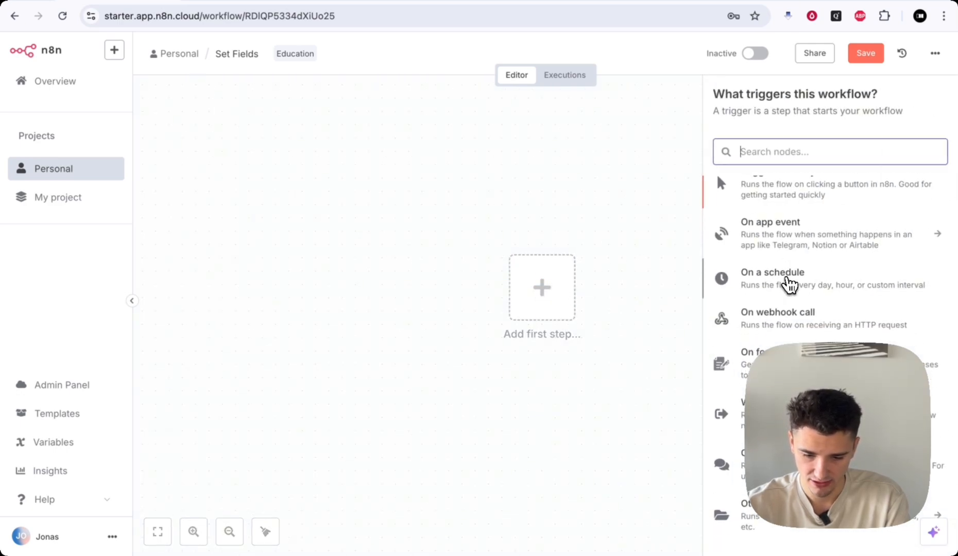
scroll(788, 283, "down", 1)
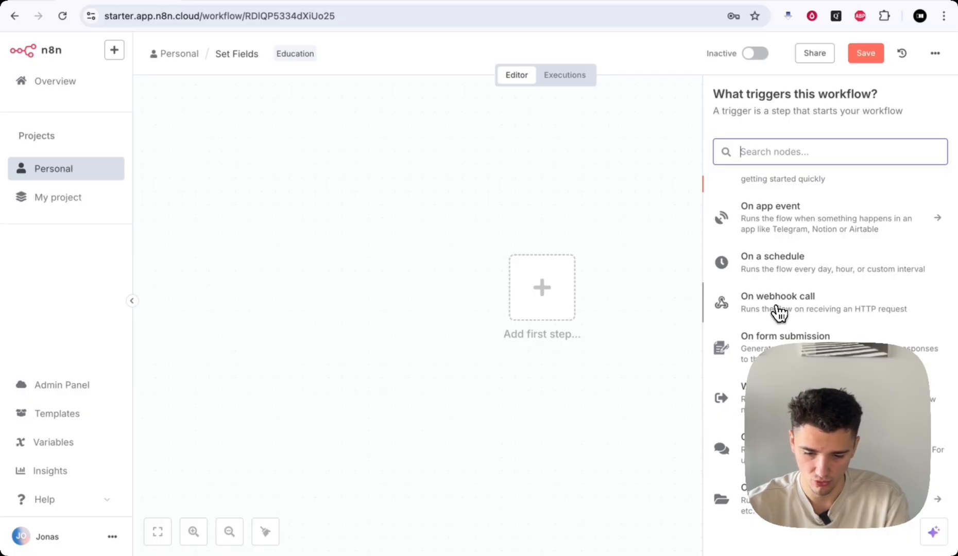
left_click(777, 307)
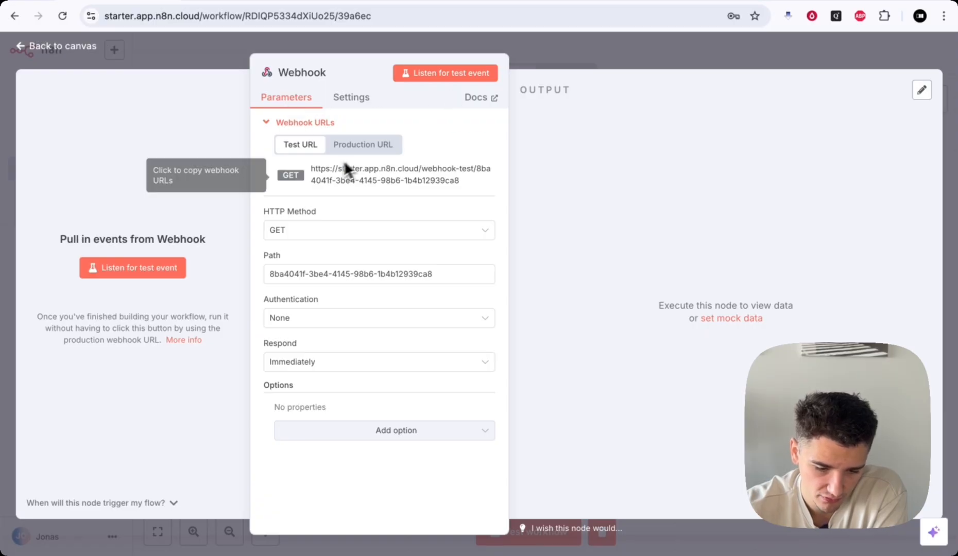
- Copy the Webhook's test URL, compare it with the Production URL, then close the settings
left_click_drag(310, 165, 467, 189)
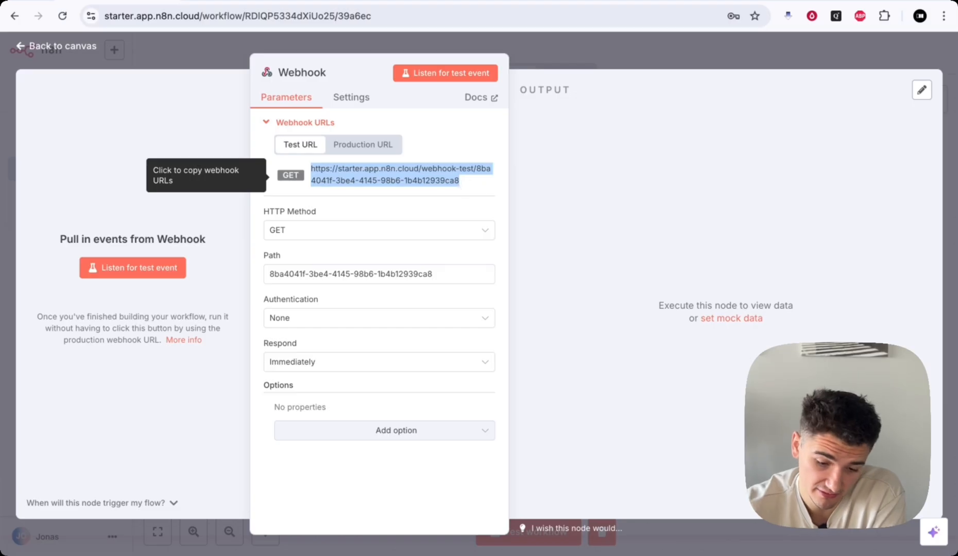
left_click(467, 188)
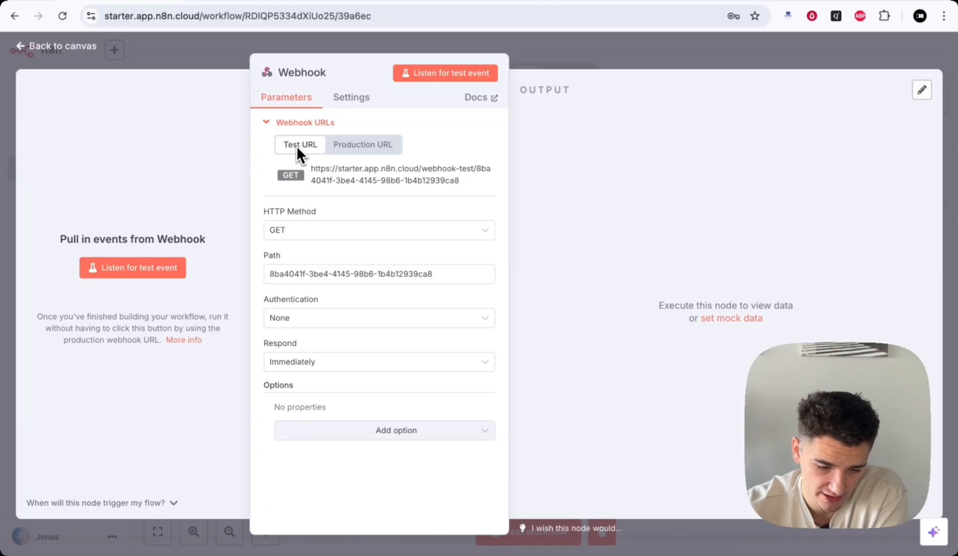
left_click(363, 142)
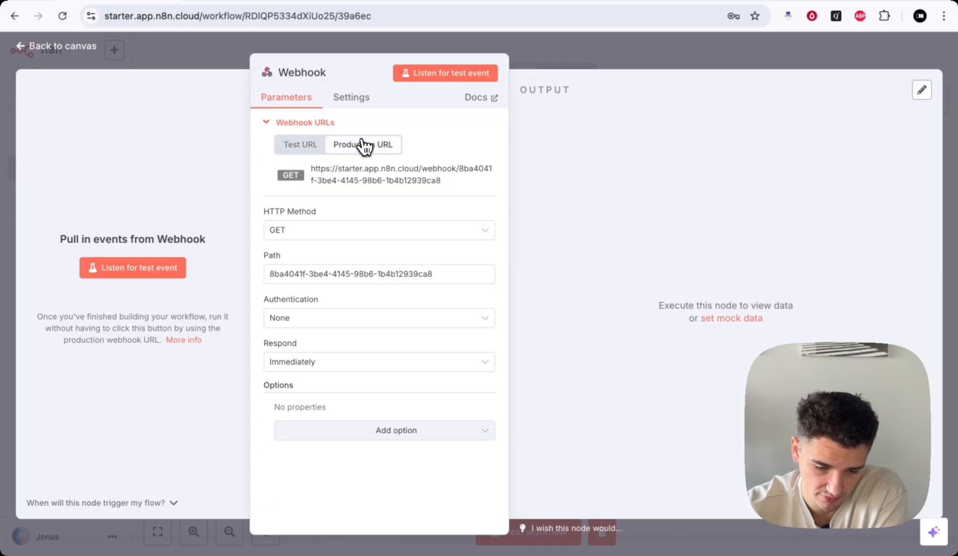
left_click(295, 145)
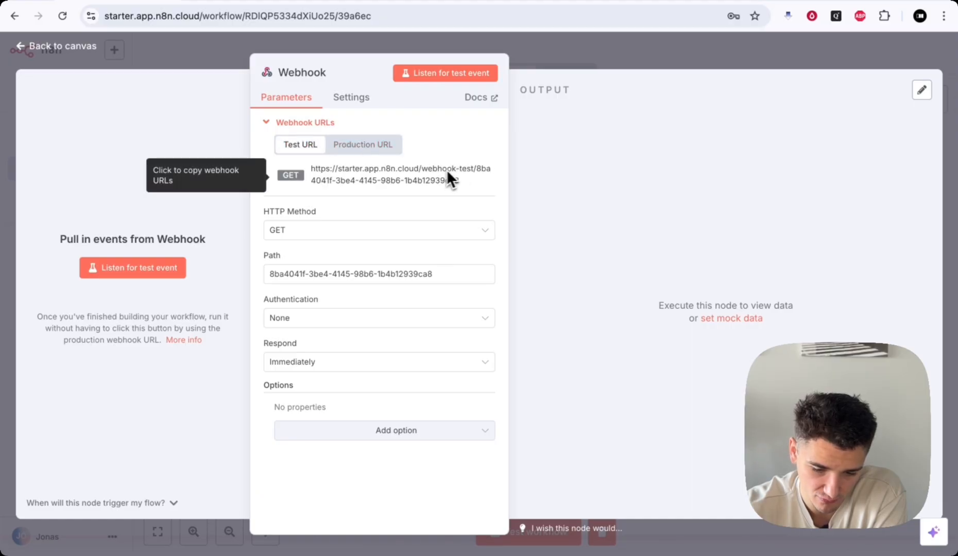
left_click(366, 148)
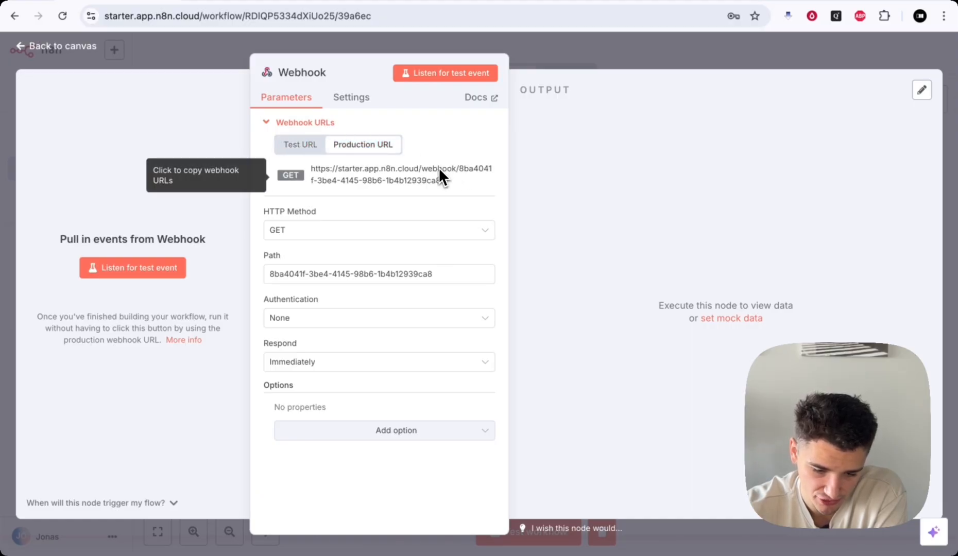
left_click(300, 146)
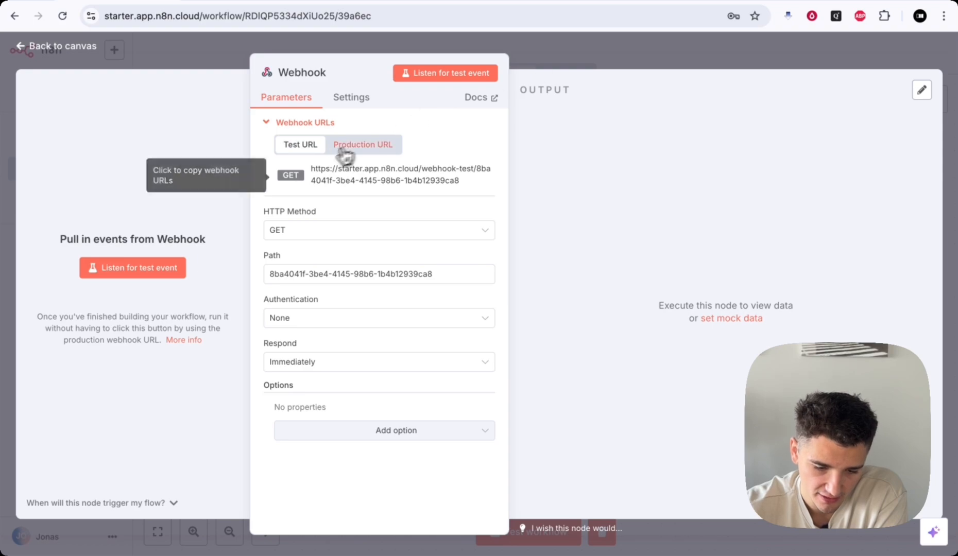
left_click(597, 62)
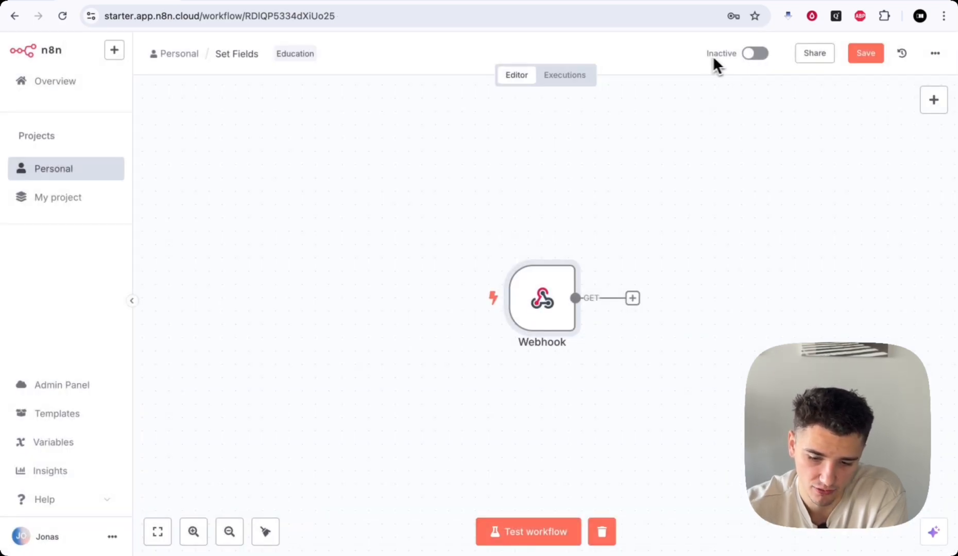
- Check the Webhook node's Production URL and return to the canvas
left_click_drag(703, 55, 743, 57)
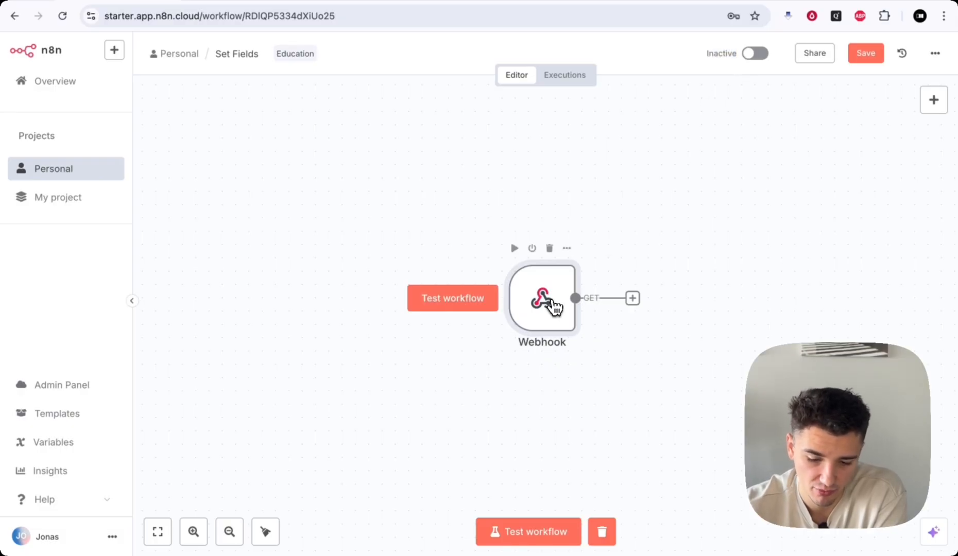
double_click(552, 305)
left_click(366, 145)
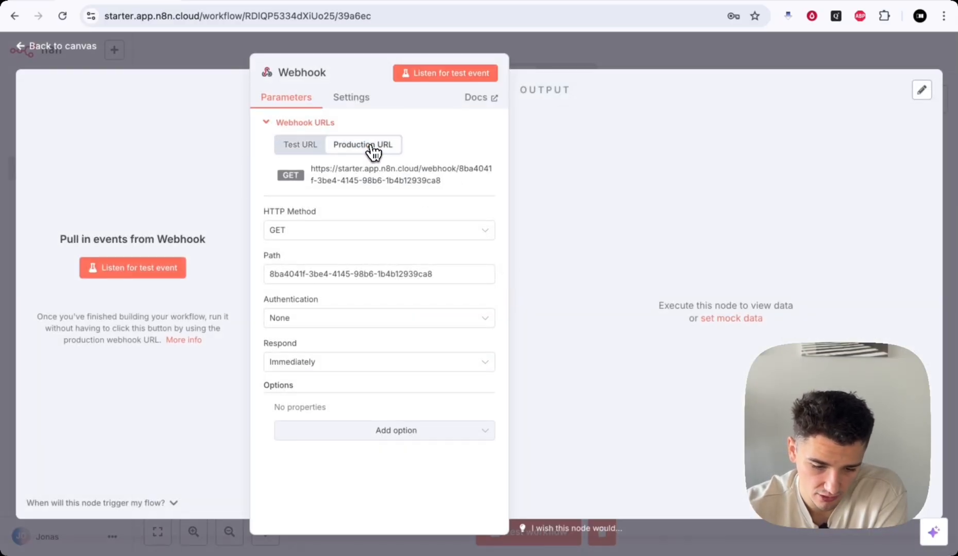
left_click(577, 44)
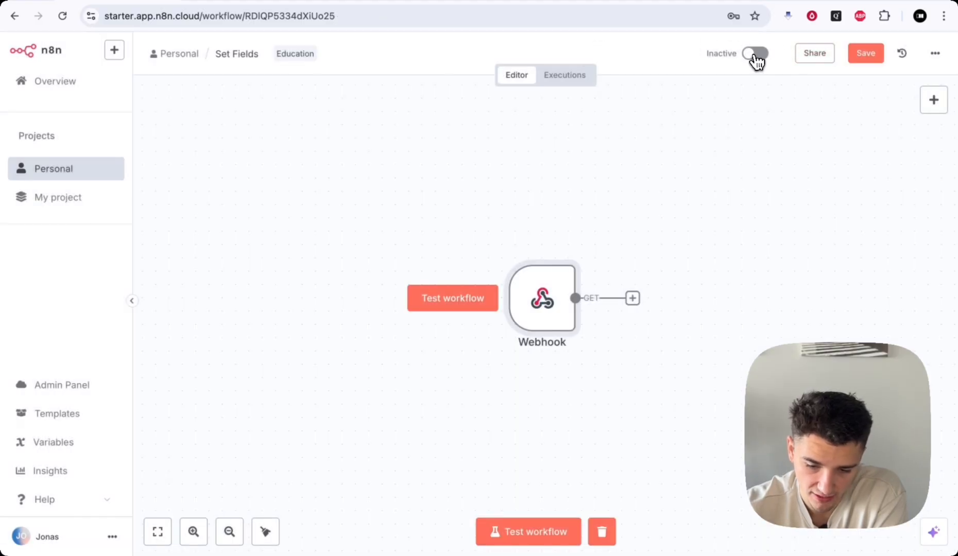
- Activate the workflow, read the production-webhook notice, then set it back to Inactive
left_click(754, 53)
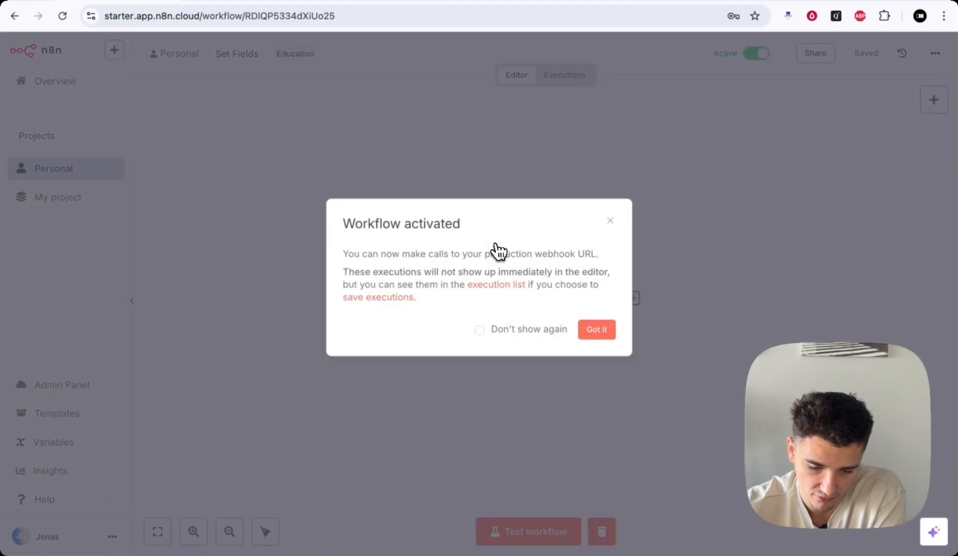
left_click_drag(339, 253, 526, 255)
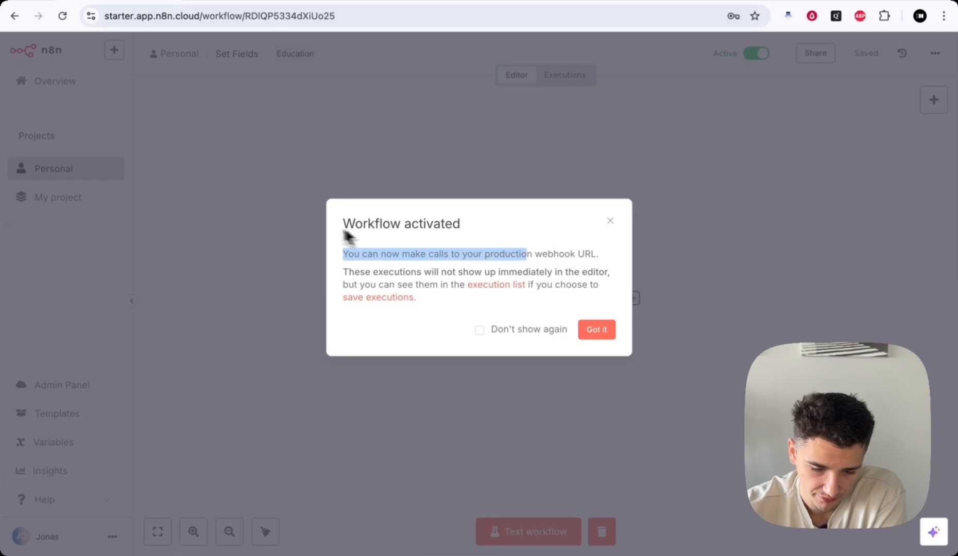
left_click_drag(355, 254, 591, 255)
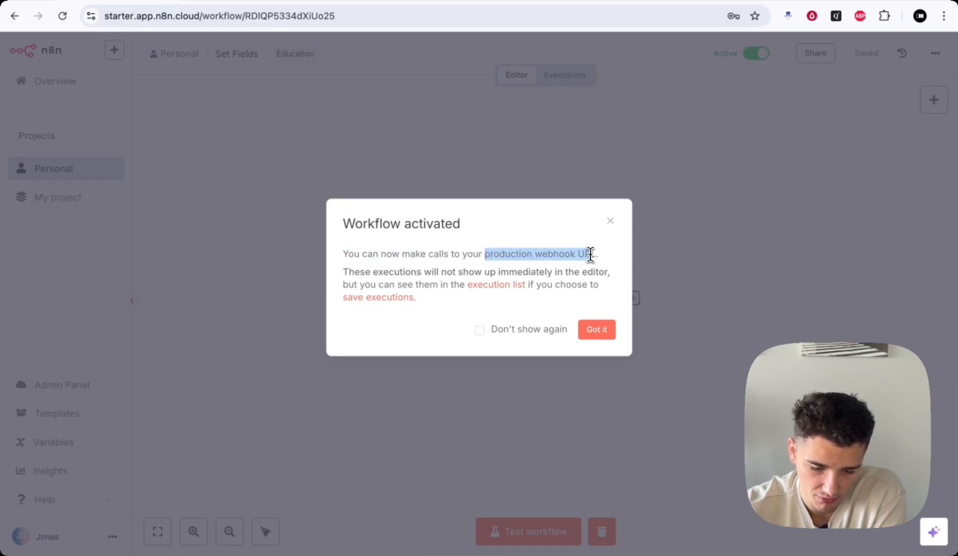
left_click(591, 254)
left_click(610, 220)
left_click(755, 54)
mouse_move(579, 244)
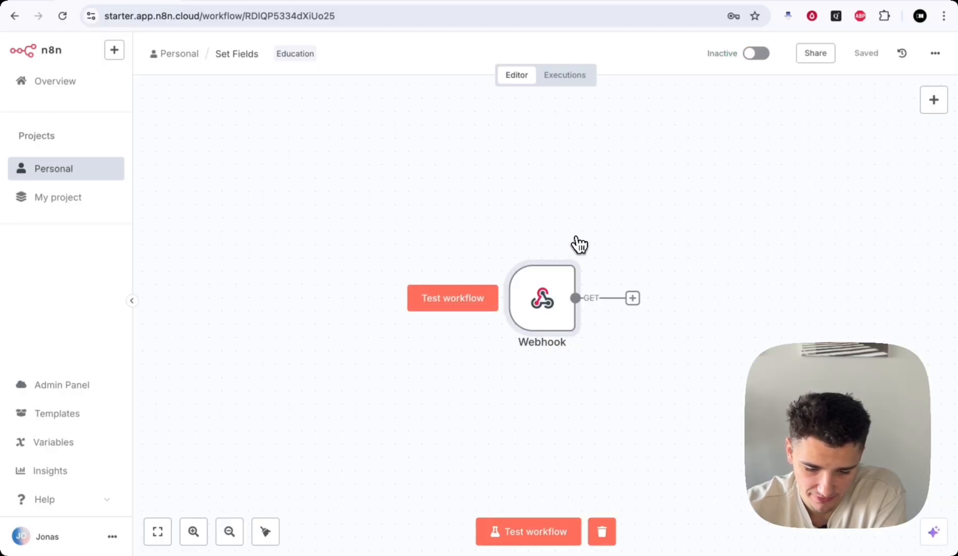
scroll(579, 245, "down", 2)
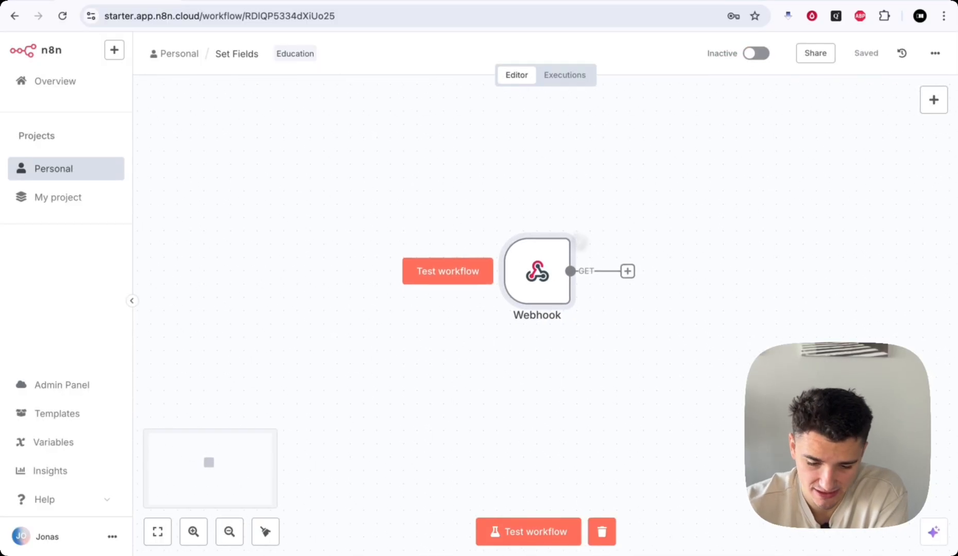
- Look over the Webhook's HTTP method options and copy its test URL
double_click(548, 282)
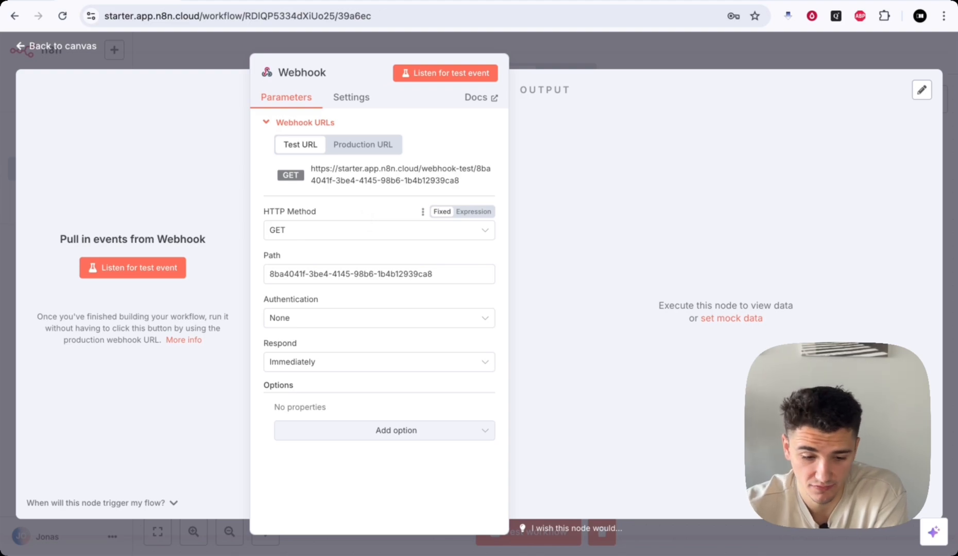
left_click(284, 237)
left_click(283, 238)
left_click(283, 237)
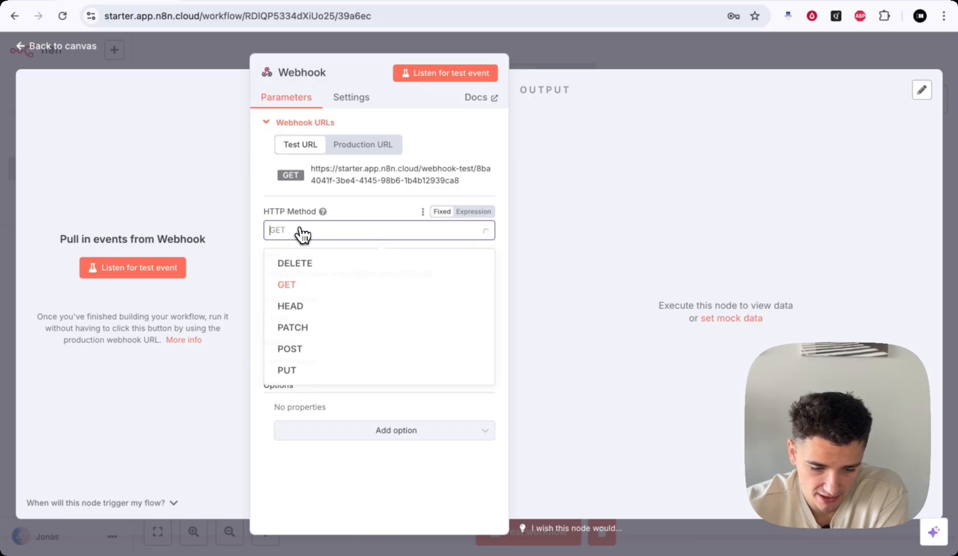
left_click(350, 216)
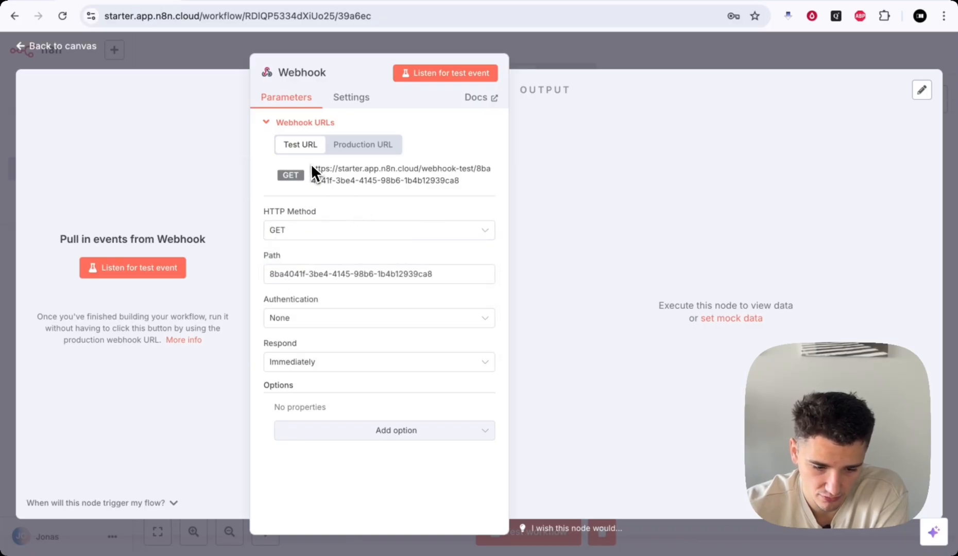
left_click_drag(312, 167, 468, 190)
left_click(469, 191)
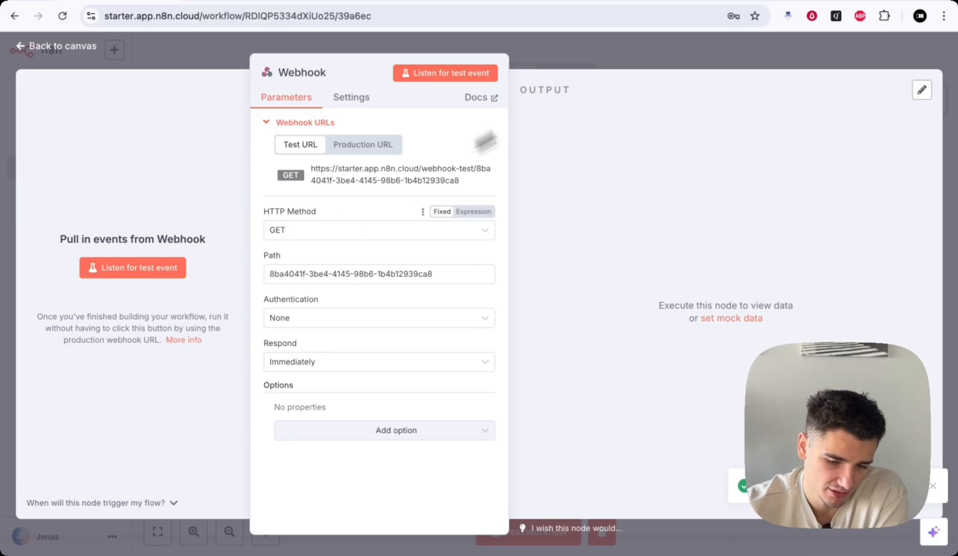
left_click(602, 63)
- Reopen the Webhook node with its HTTP Method dropdown showing
scroll(688, 226, "right", 2)
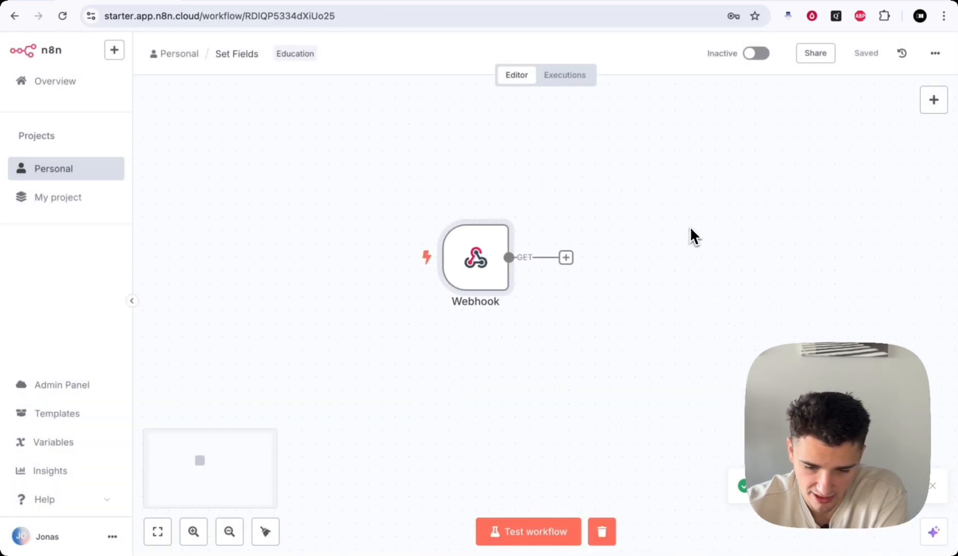
scroll(689, 223, "down", 5)
scroll(716, 182, "right", 2)
scroll(716, 181, "down", 1)
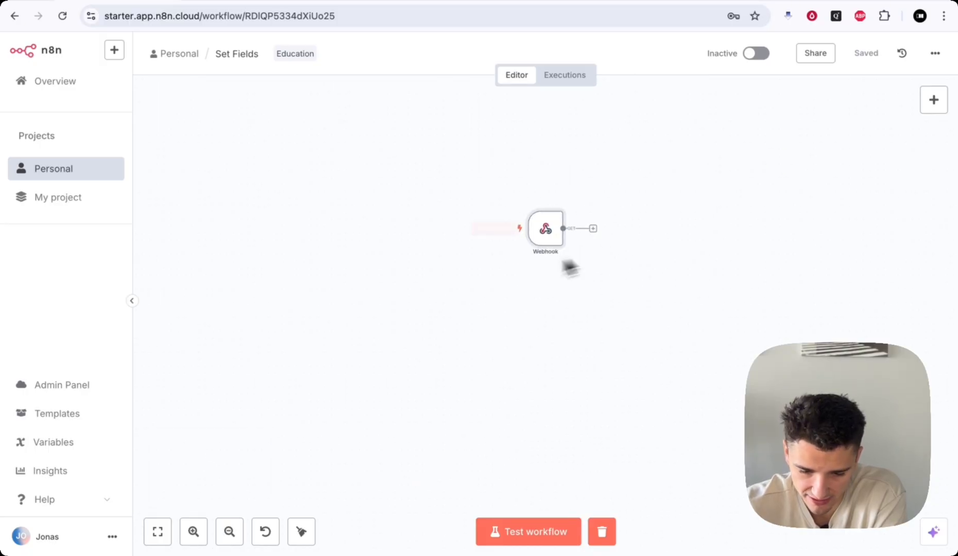
scroll(558, 242, "up", 4)
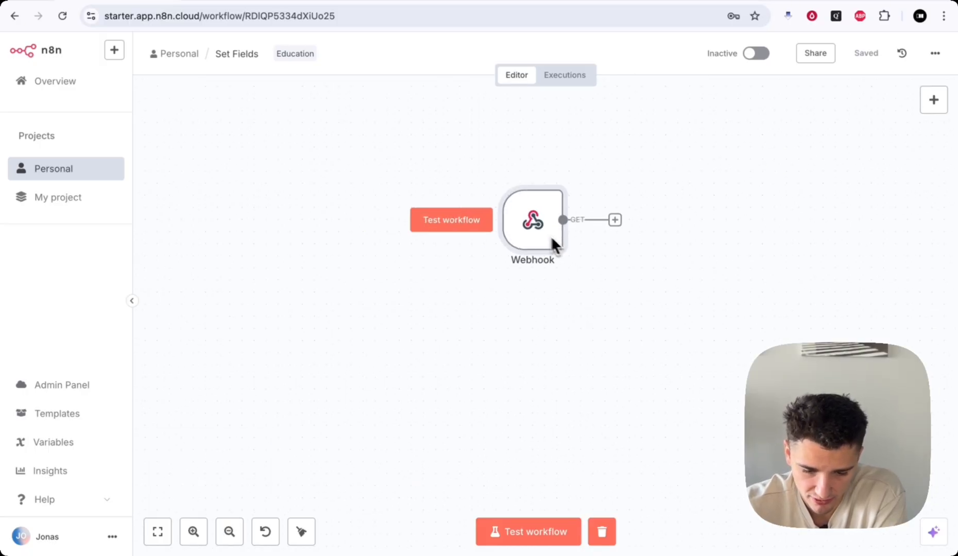
double_click(535, 234)
left_click(378, 233)
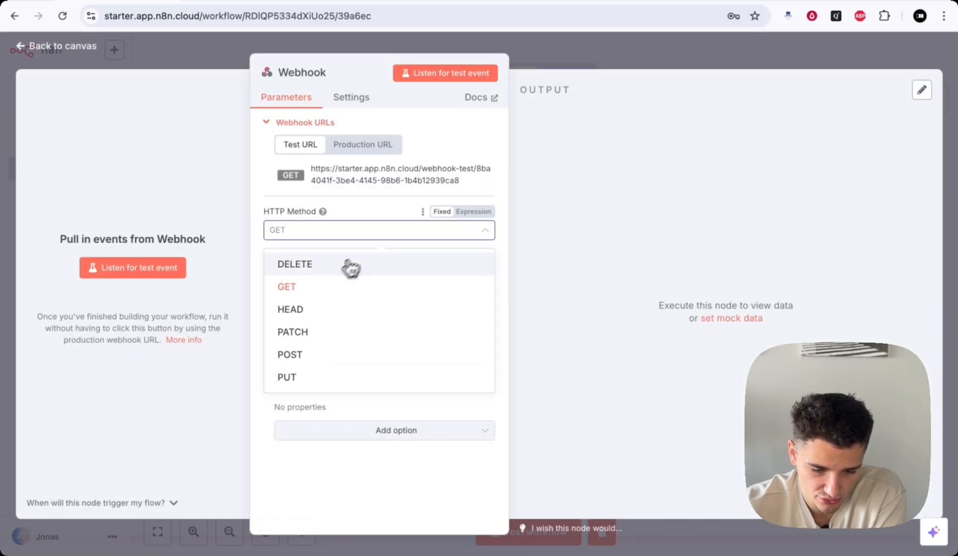
- Set the Webhook's HTTP method to POST
left_click(299, 355)
left_click(320, 232)
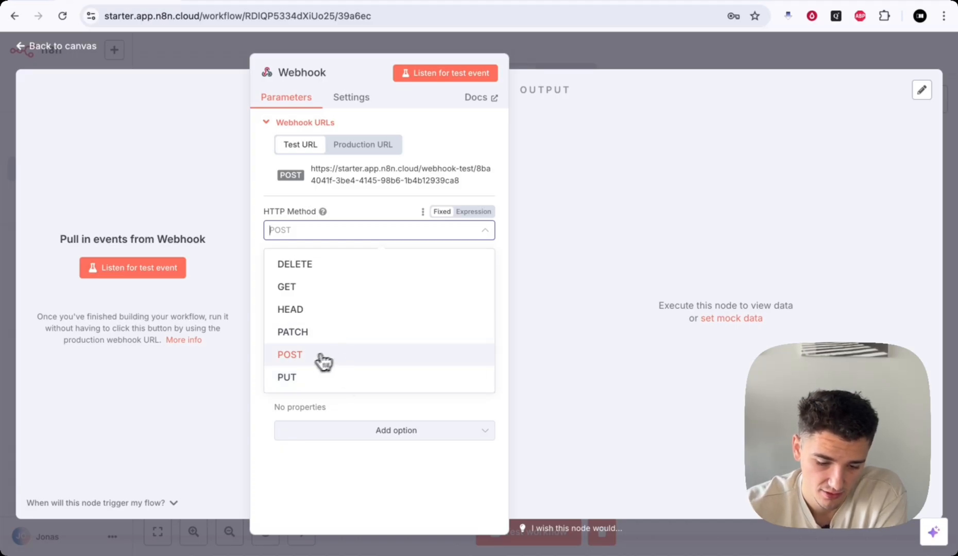
left_click(298, 357)
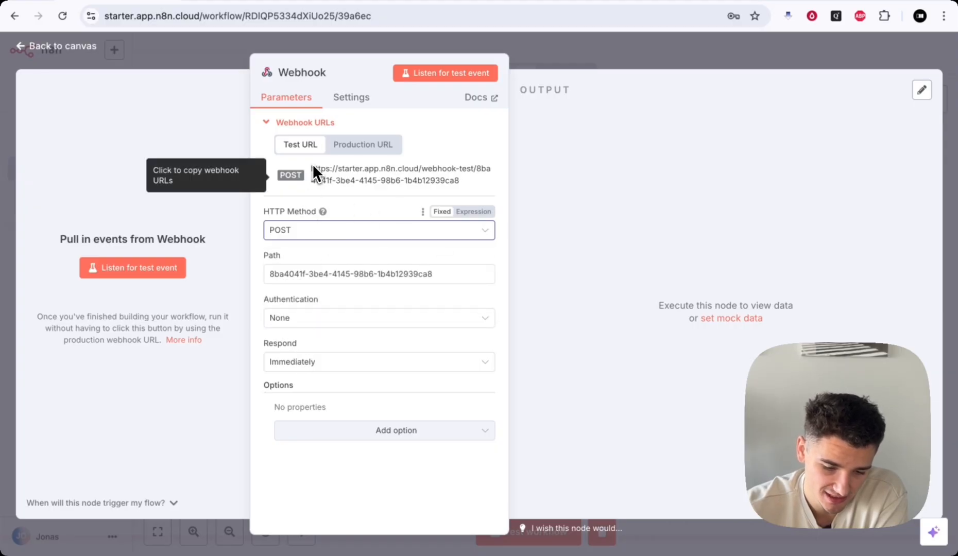
- Copy the webhook's updated POST test URL
left_click_drag(309, 163, 489, 174)
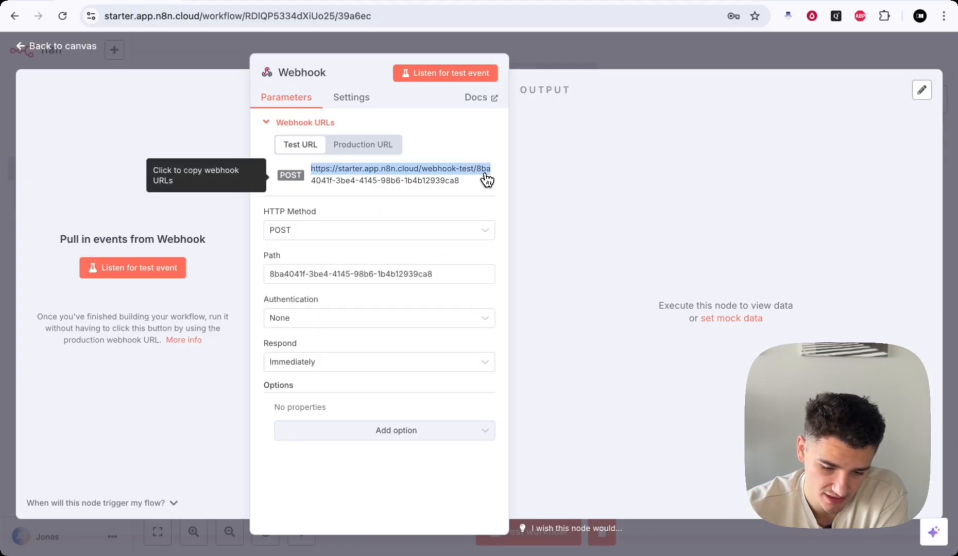
left_click(277, 202)
left_click_drag(310, 169, 465, 186)
left_click(391, 213)
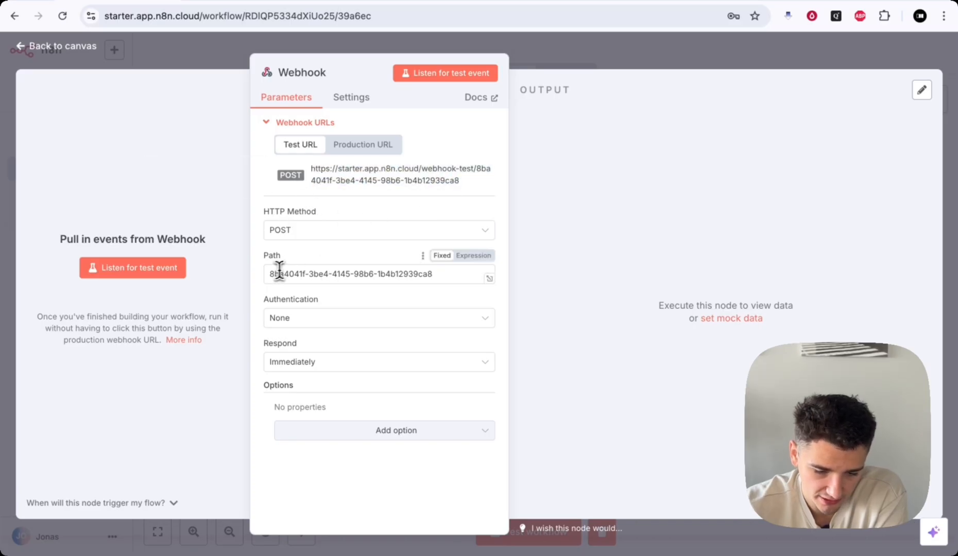
left_click_drag(270, 271, 447, 273)
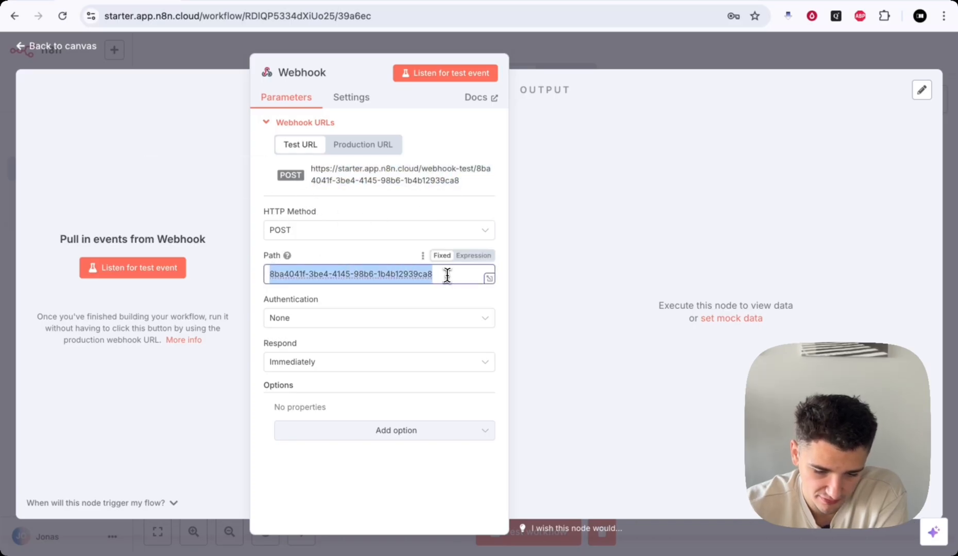
left_click(470, 185)
left_click_drag(470, 184, 479, 171)
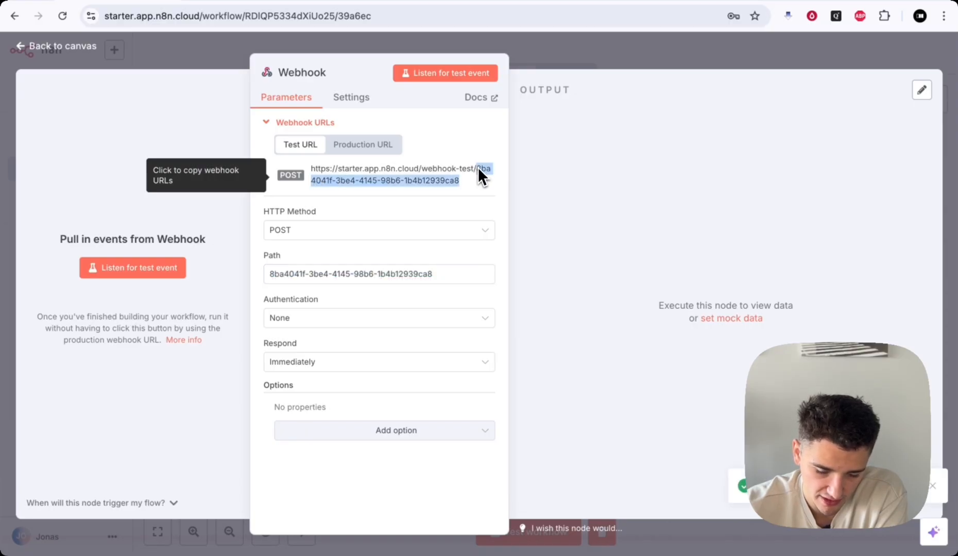
left_click(325, 245)
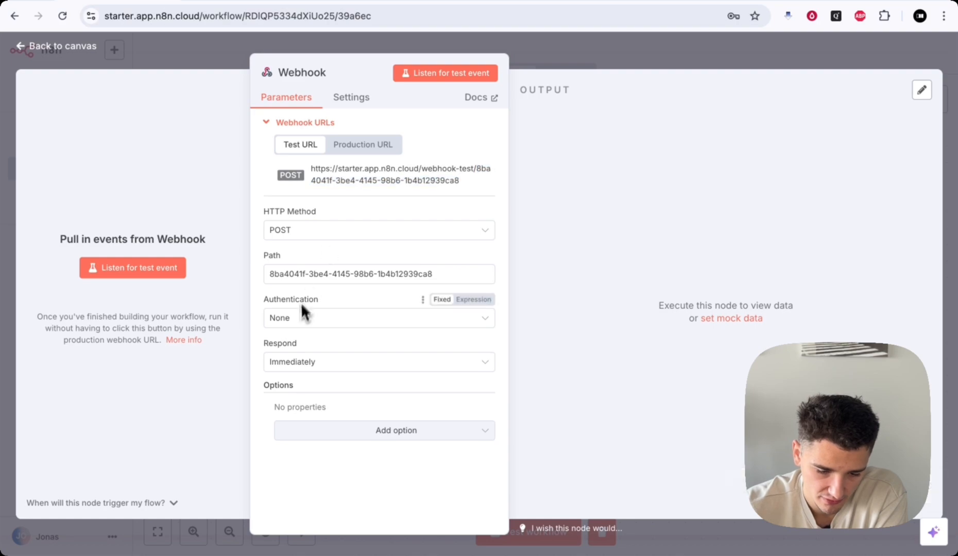
left_click_drag(265, 300, 319, 299)
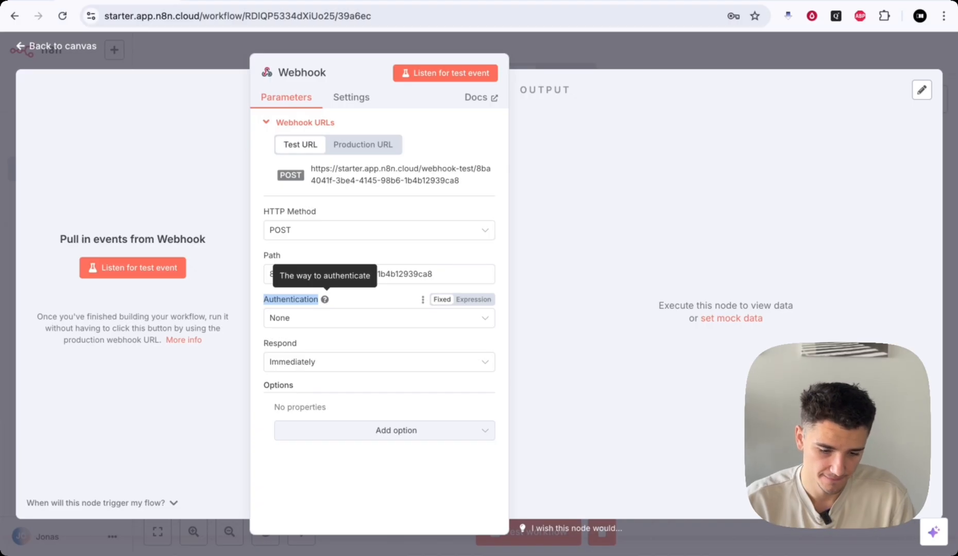
- Try Basic Auth and Header Auth on the webhook, browsing their credential lists
left_click(359, 298)
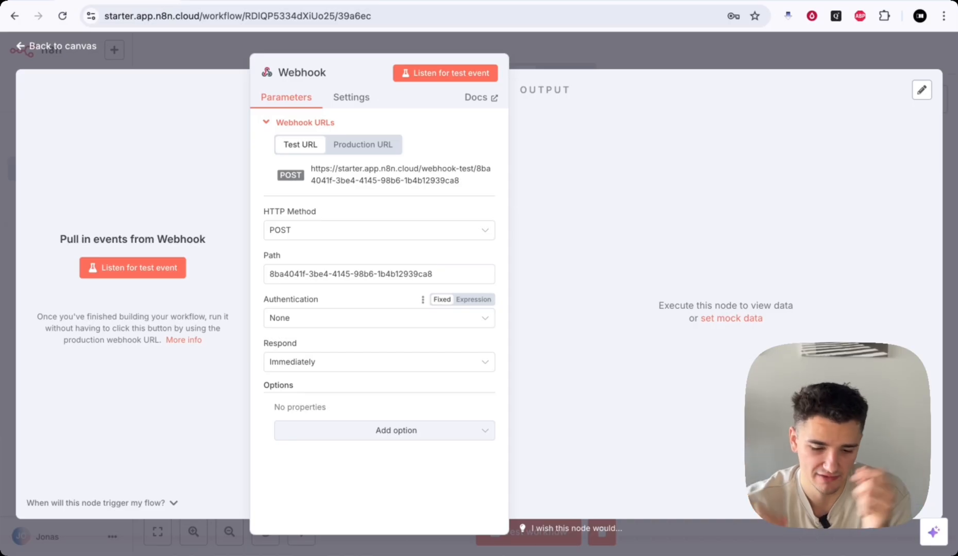
left_click(326, 329)
mouse_move(323, 301)
left_click(298, 354)
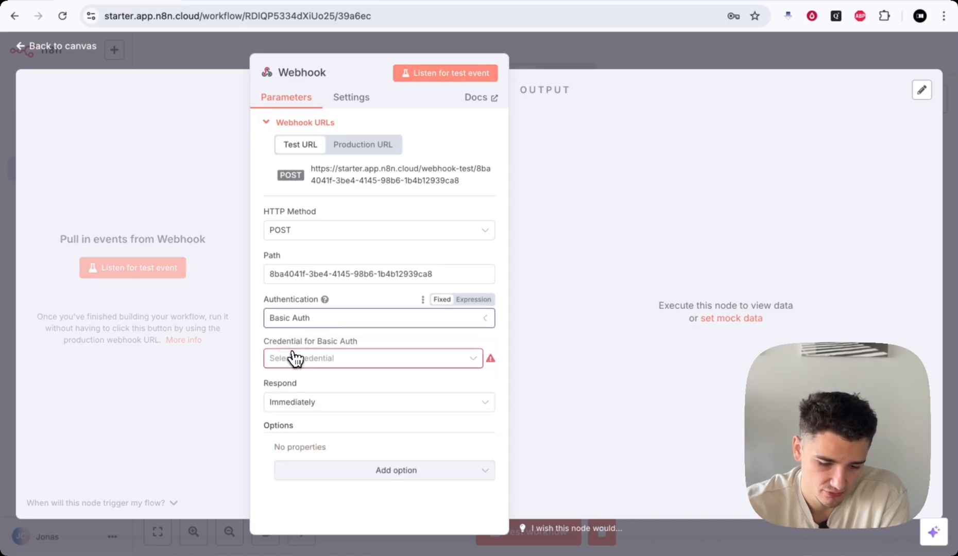
left_click(336, 364)
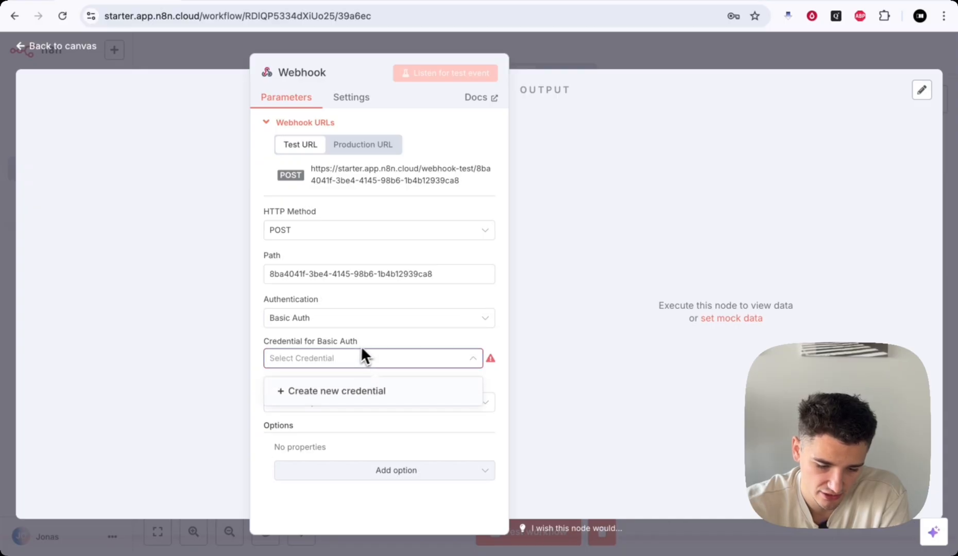
key("Escape")
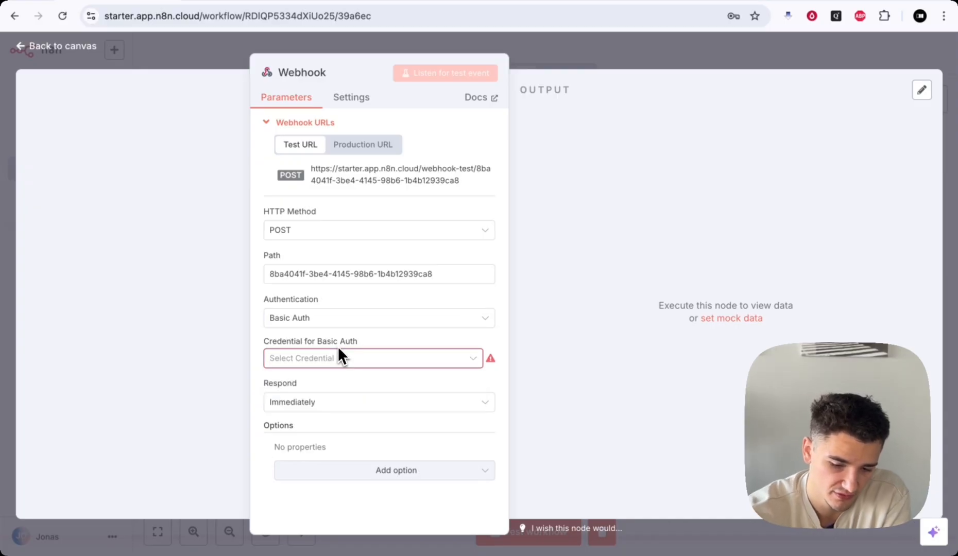
left_click(298, 324)
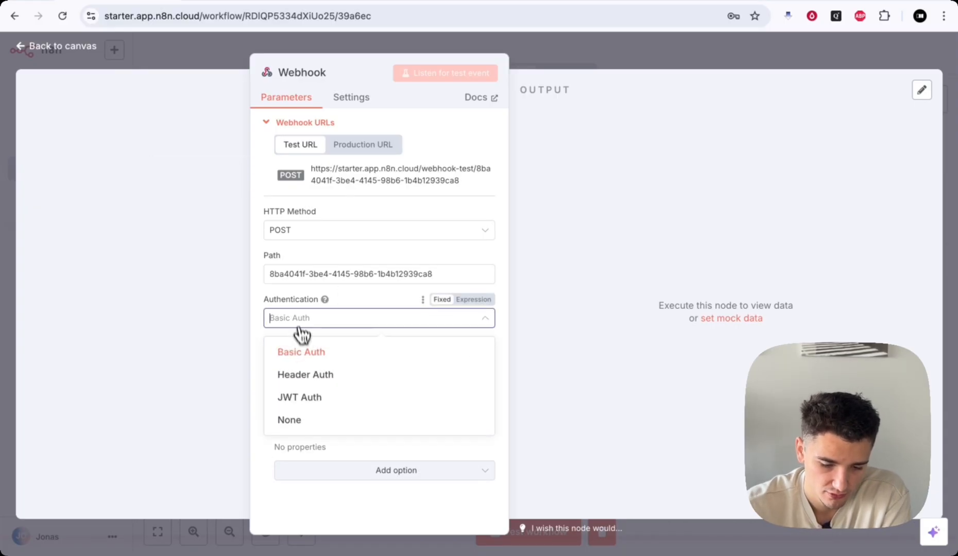
left_click(306, 376)
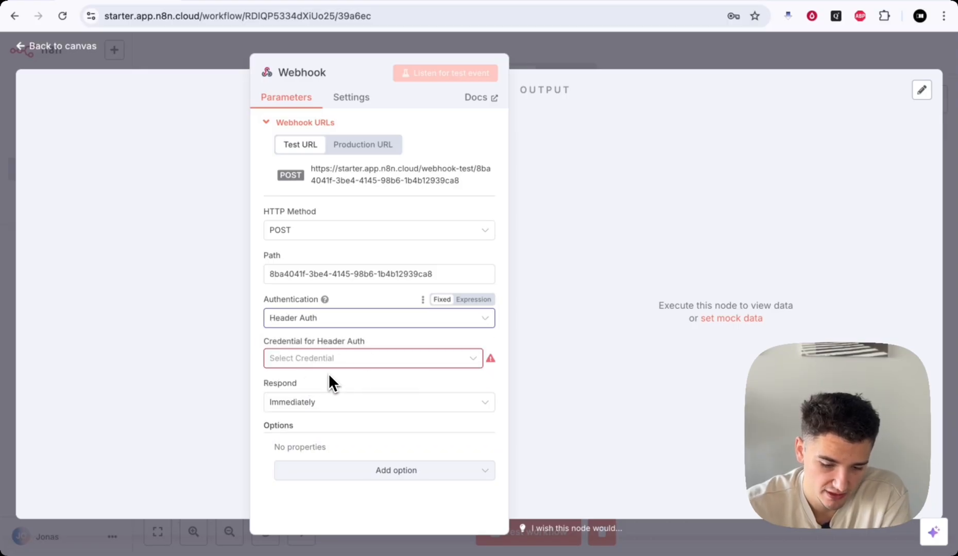
left_click(335, 363)
left_click(337, 364)
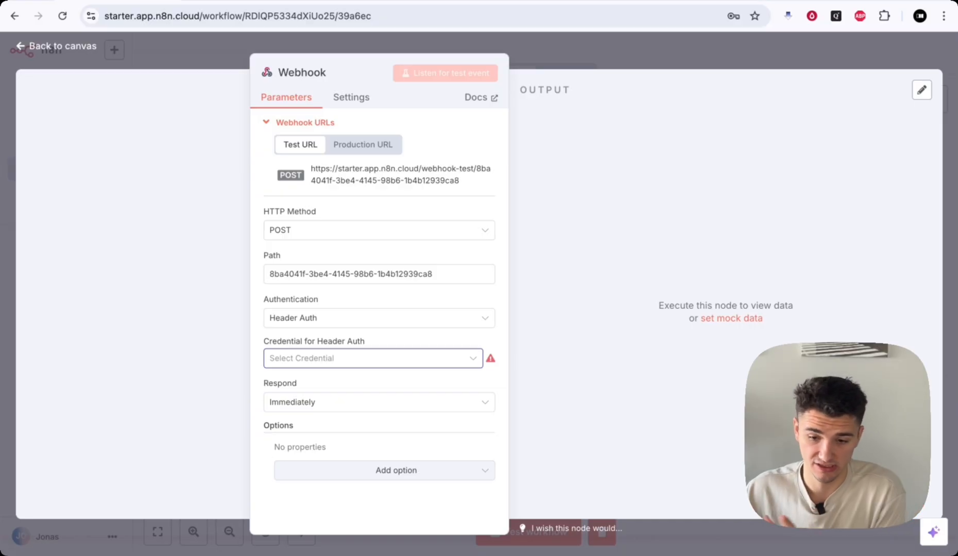
- After trying JWT Auth, set the webhook's authentication to None
left_click(335, 361)
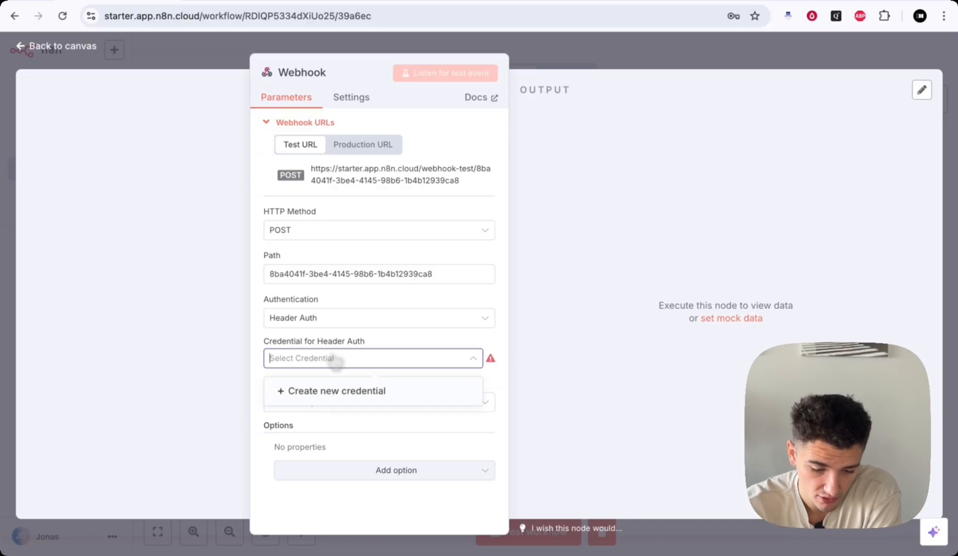
left_click(312, 318)
left_click(310, 394)
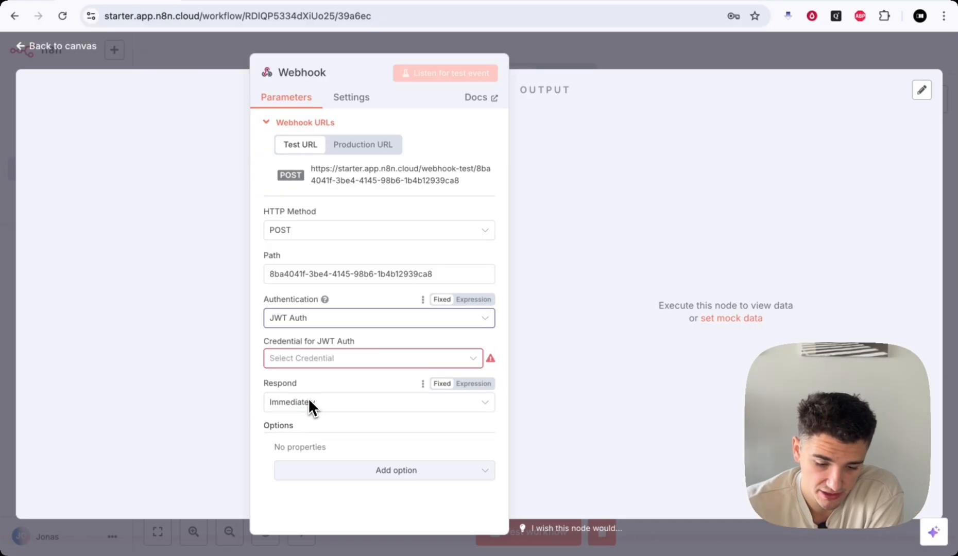
left_click(294, 324)
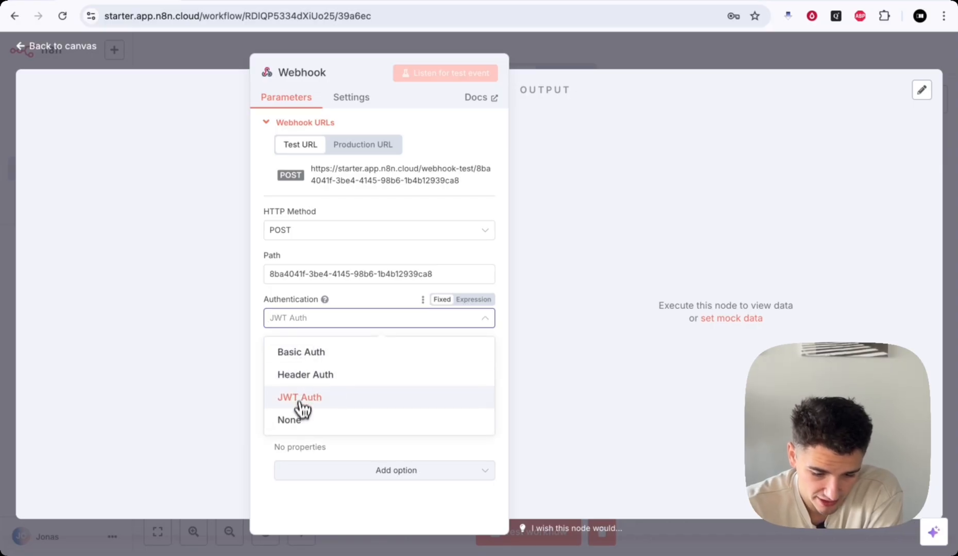
left_click(296, 419)
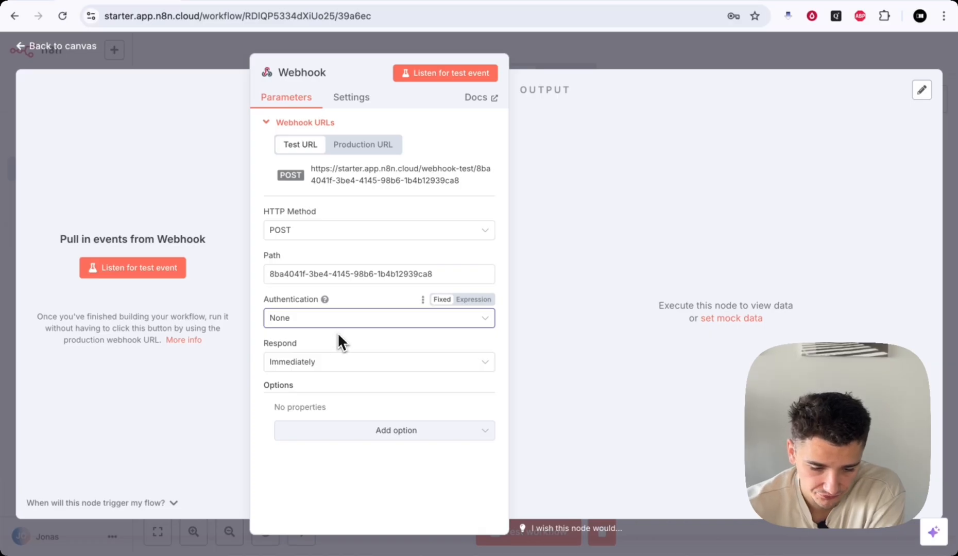
left_click_drag(264, 344, 334, 346)
- Set the Webhook's Respond option to Using 'Respond to Webhook' Node, adding no extra options
left_click(332, 345)
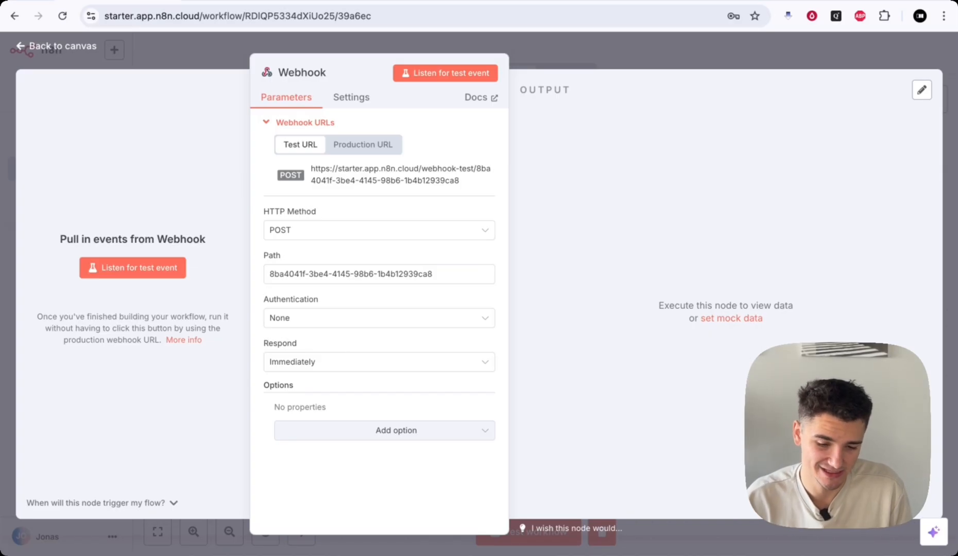
left_click(312, 362)
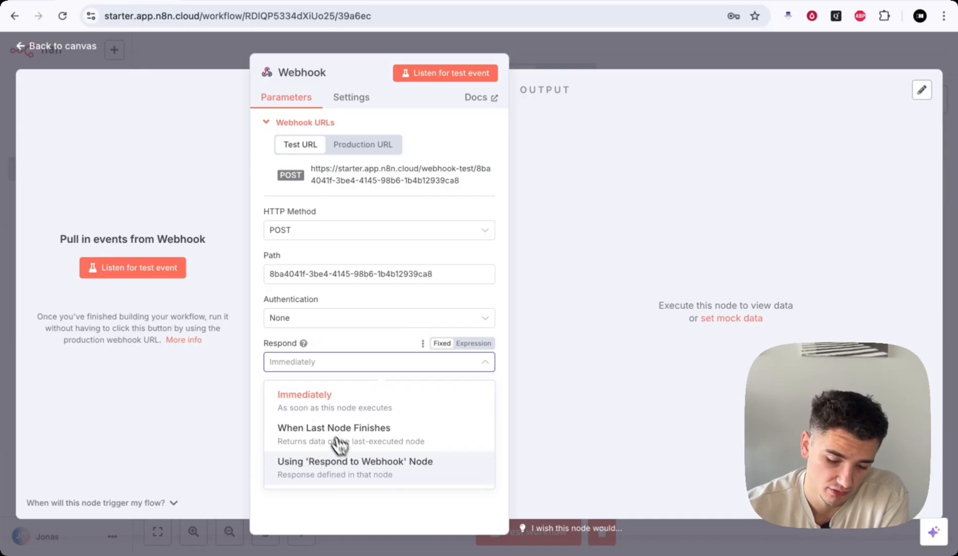
left_click(328, 465)
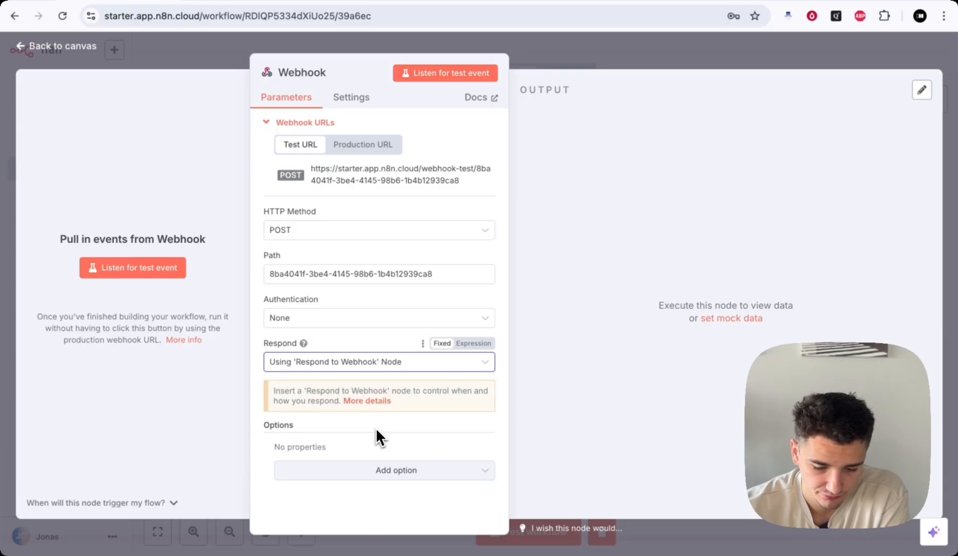
left_click(375, 471)
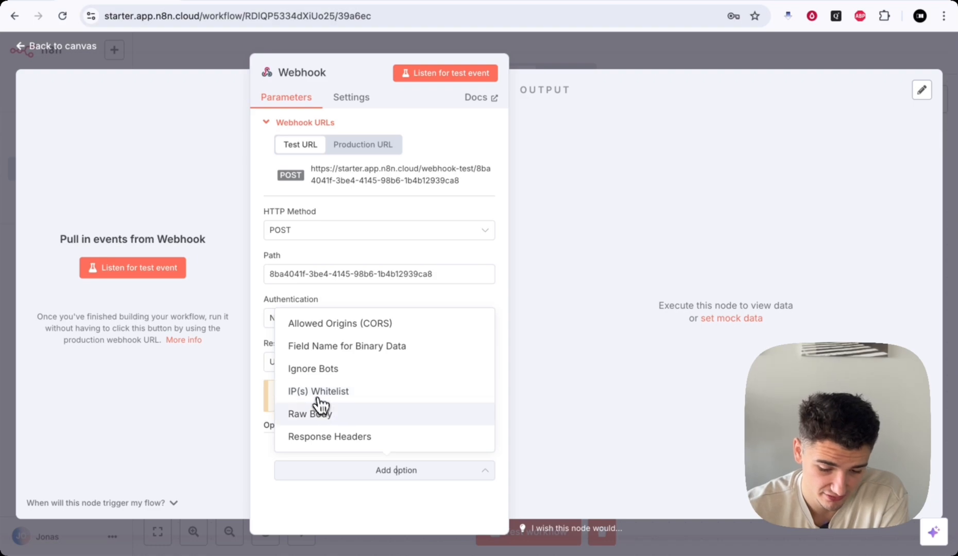
left_click(366, 494)
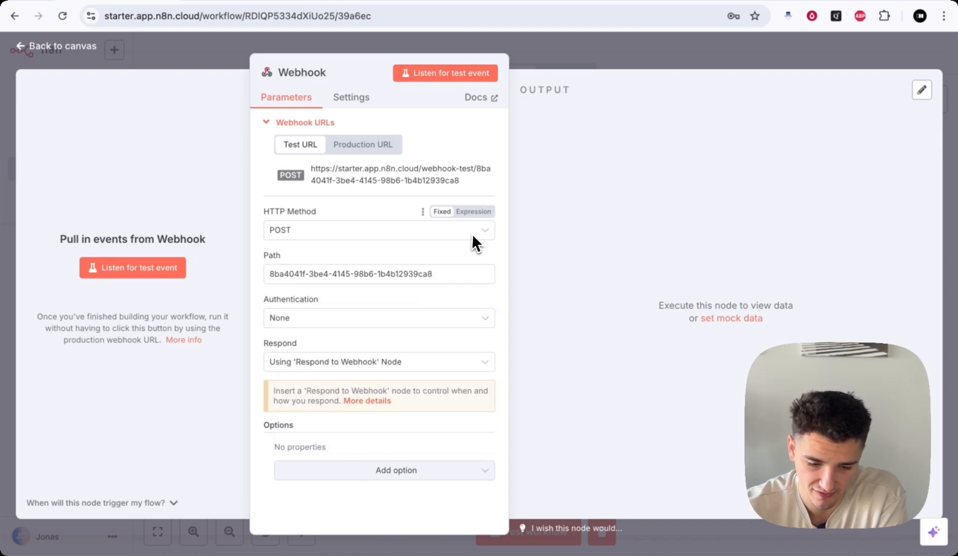
- Review the Webhook settings, keeping multiple methods off and the HTTP Method at POST
left_click(352, 101)
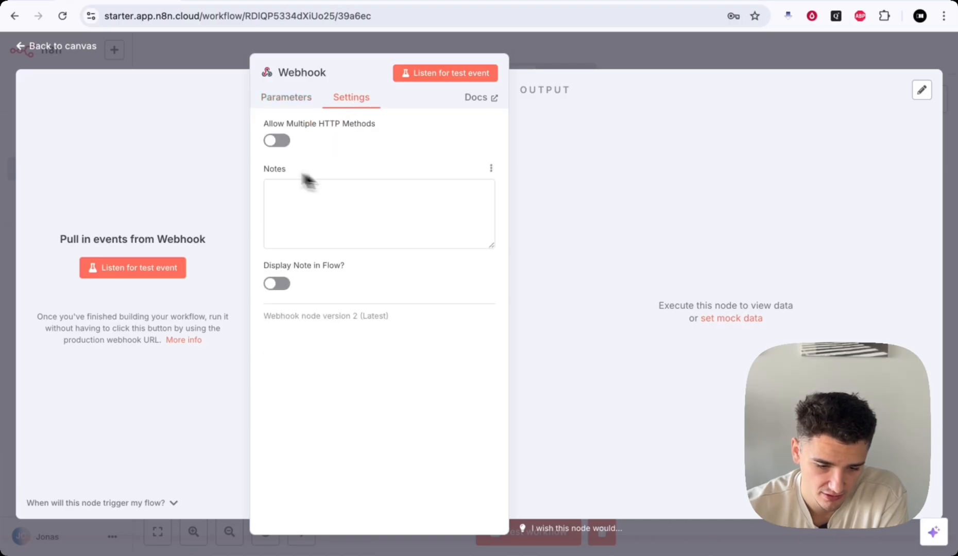
mouse_move(263, 124)
left_mouse_down()
mouse_move(366, 123)
mouse_move(268, 127)
left_mouse_up()
left_click(366, 124)
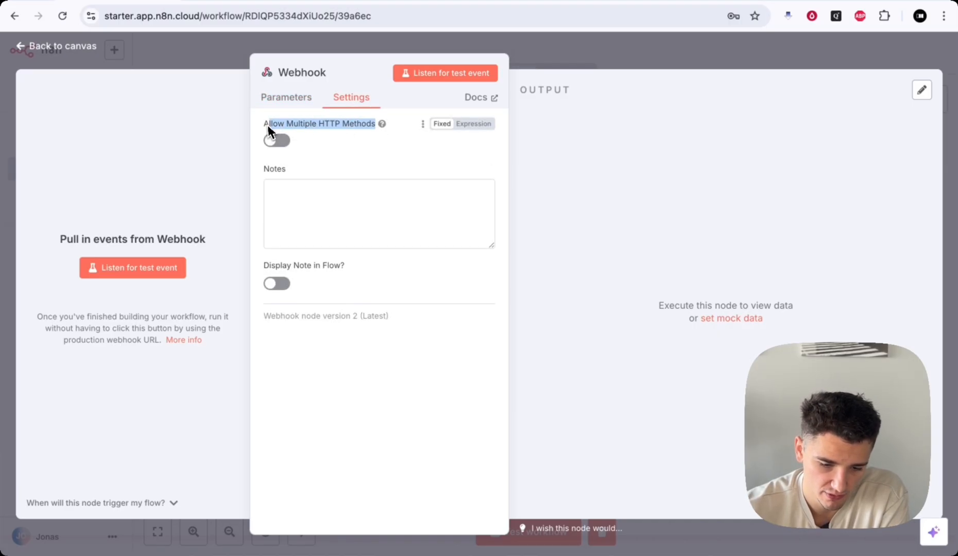
left_click(271, 103)
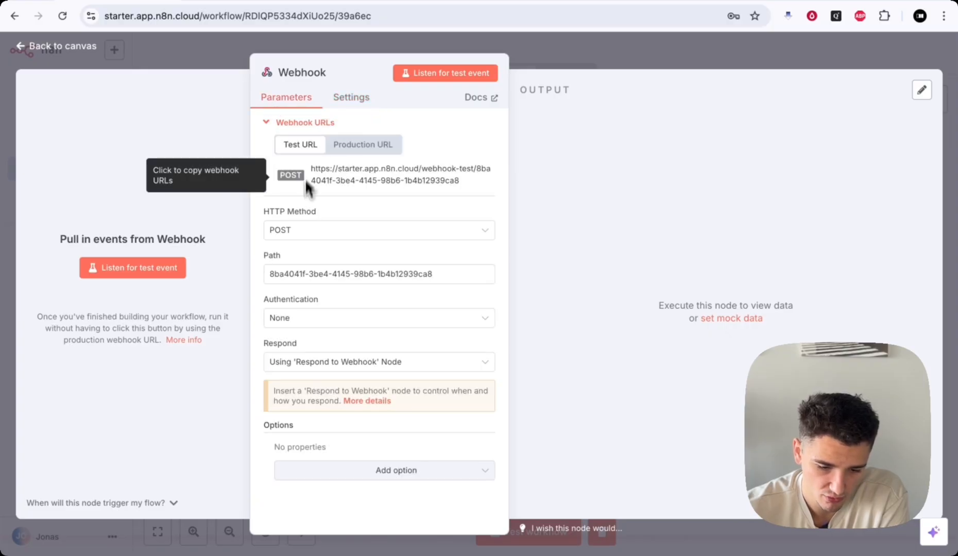
left_click(300, 235)
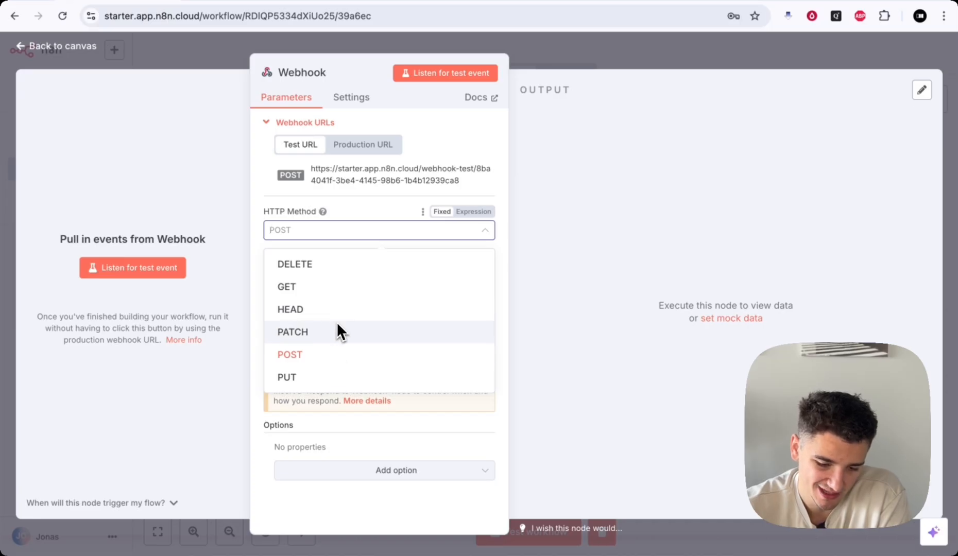
left_click(353, 103)
left_click(277, 141)
left_click(277, 141)
left_click(287, 99)
left_click(301, 238)
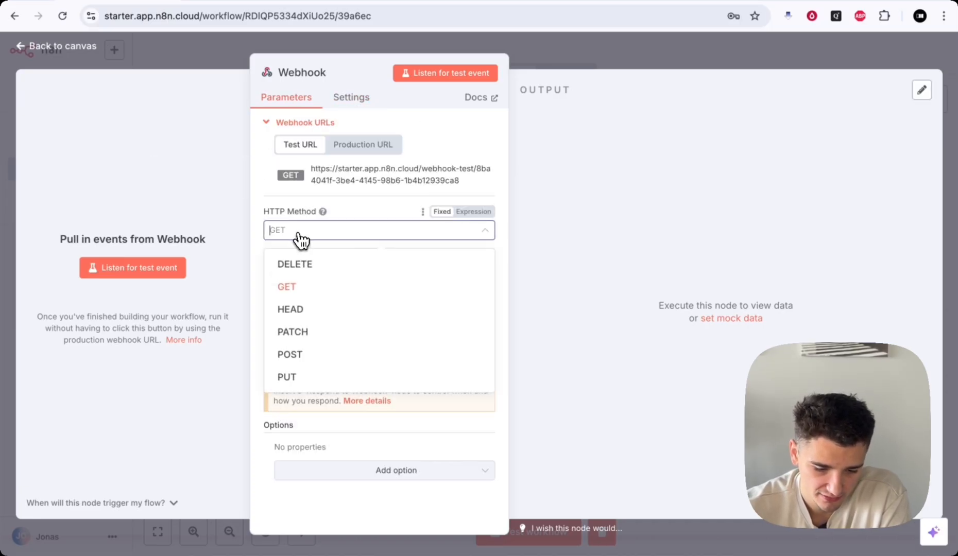
left_click(296, 356)
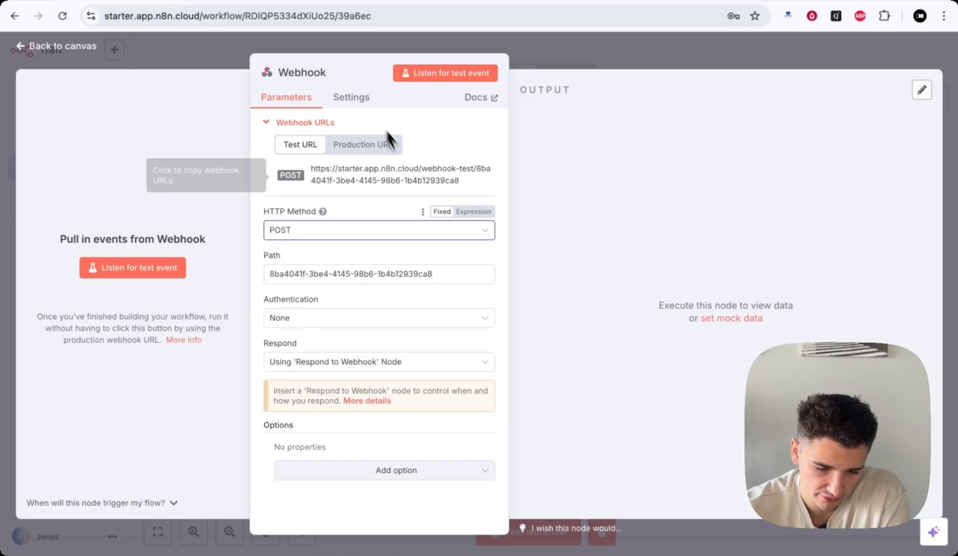
- Copy the Webhook's test URL and close the node back to the canvas
left_click(363, 99)
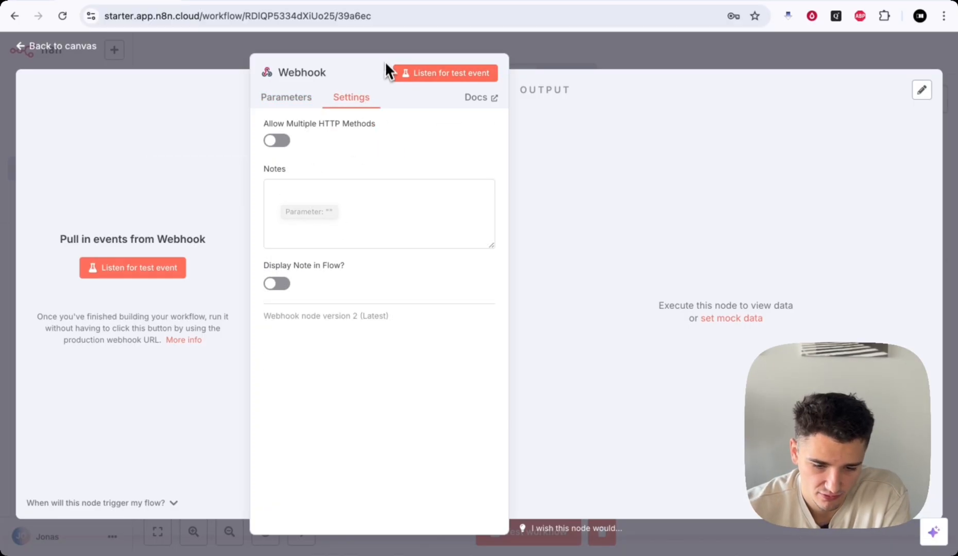
left_click(309, 103)
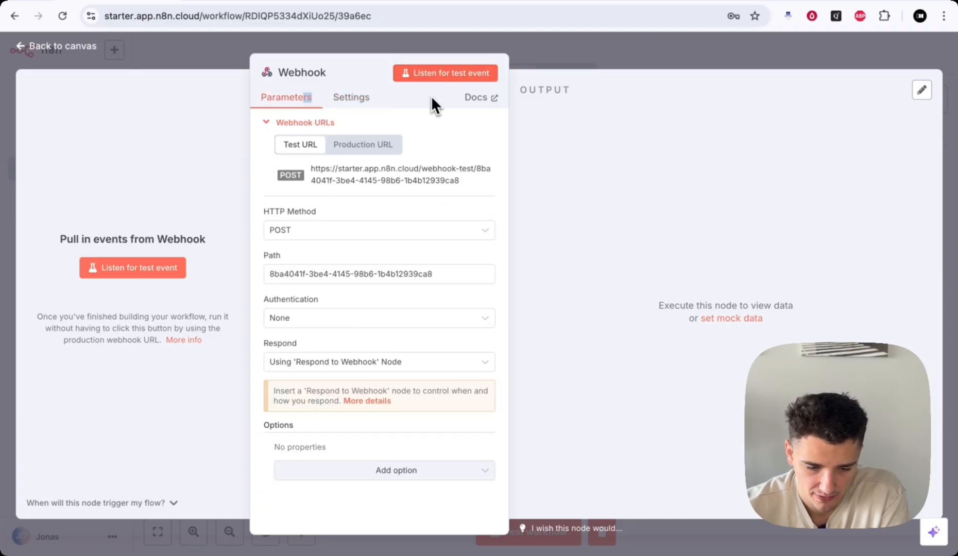
left_click_drag(311, 170, 467, 187)
key("super+c")
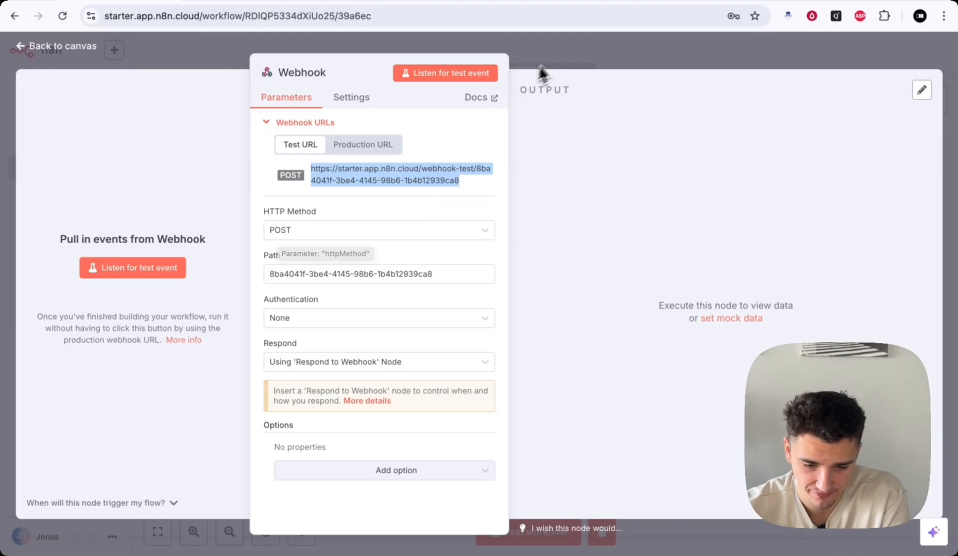
left_click(564, 51)
- Save the Set Fields workflow and switch over to Postman
scroll(650, 280, "down", 3)
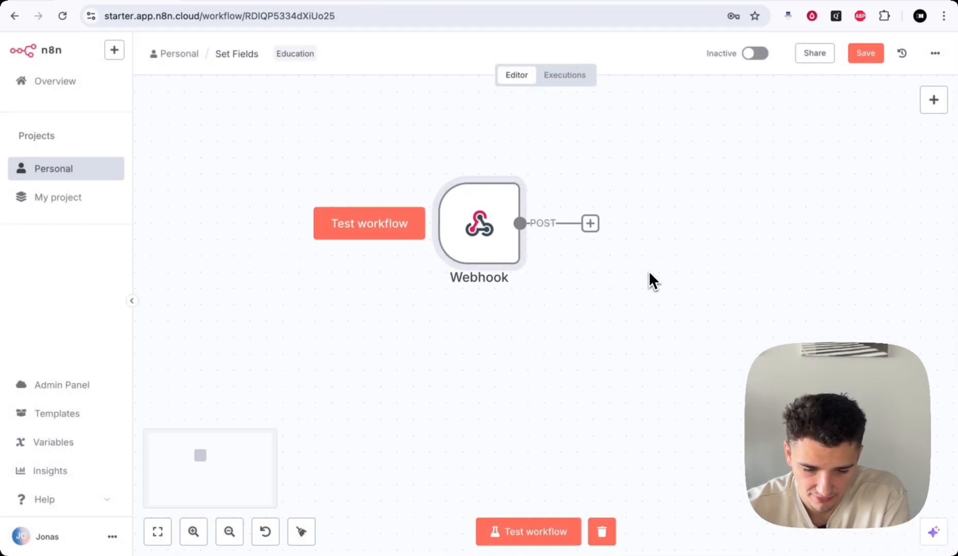
scroll(606, 374, "up", 1)
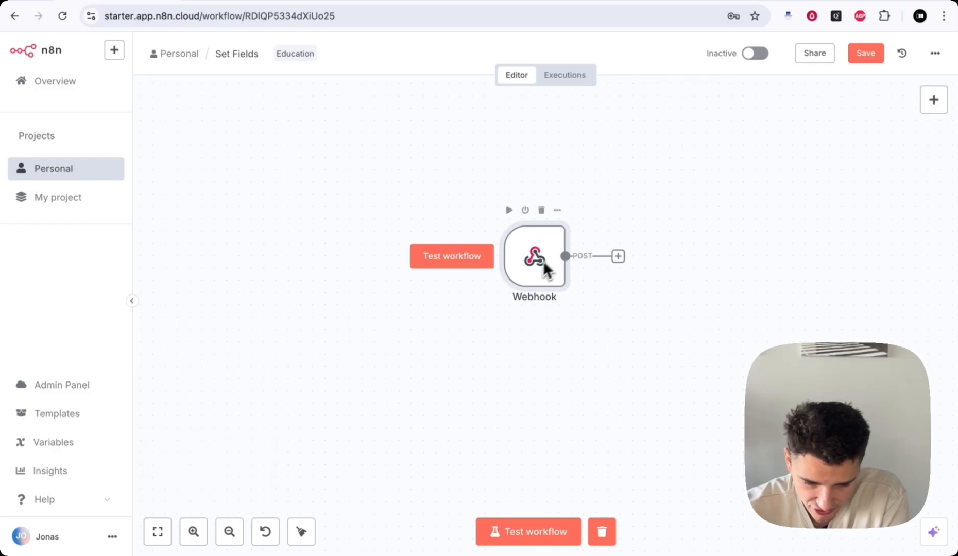
scroll(551, 325, "up", 1)
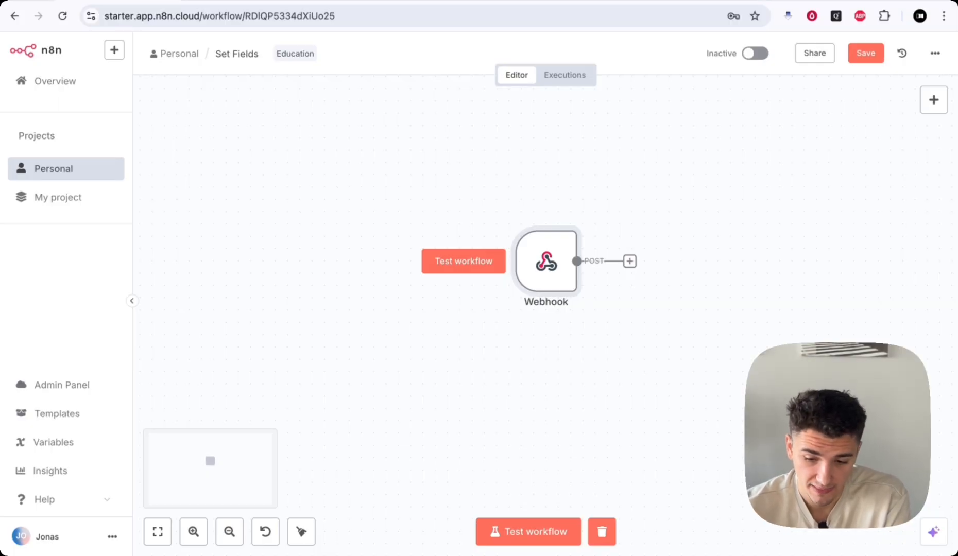
scroll(546, 319, "up", 1)
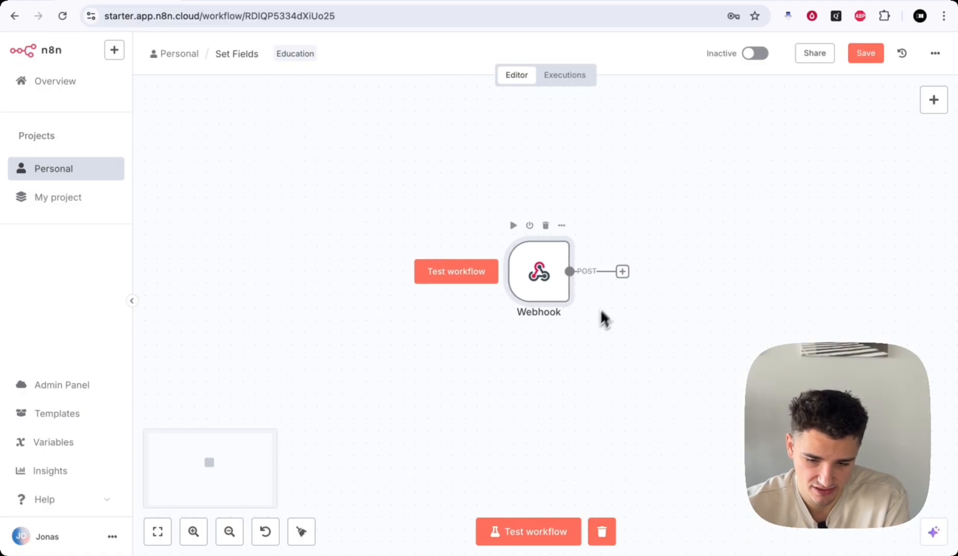
left_click(865, 54)
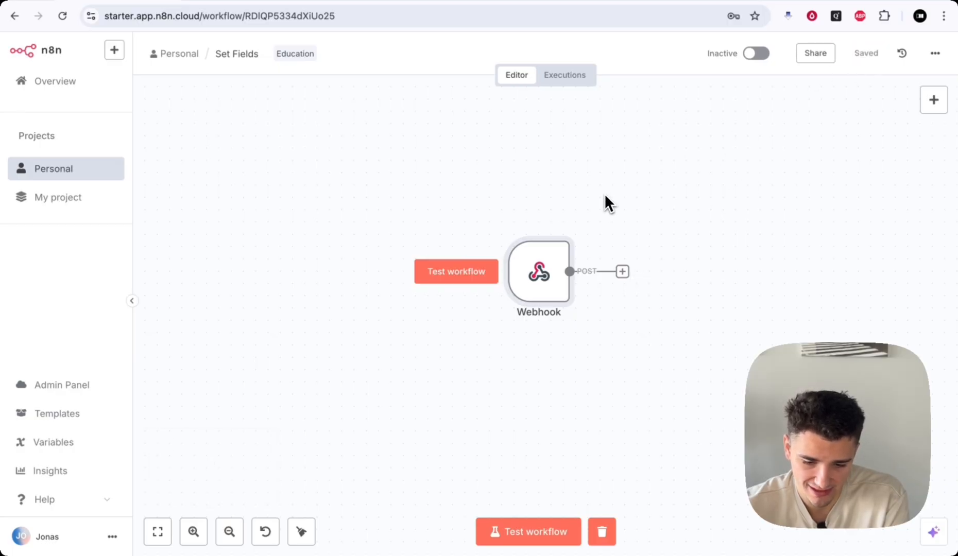
scroll(525, 190, "right", 1)
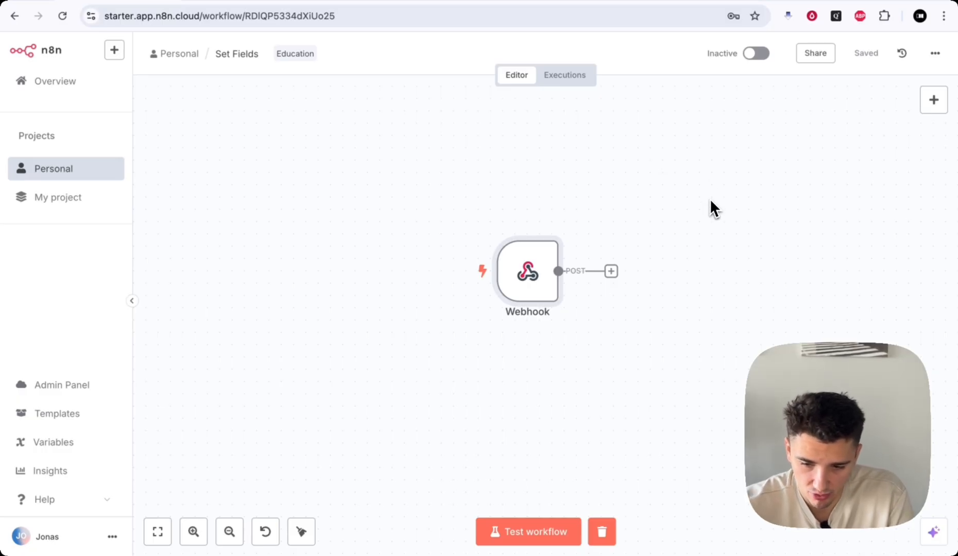
left_click(876, 2)
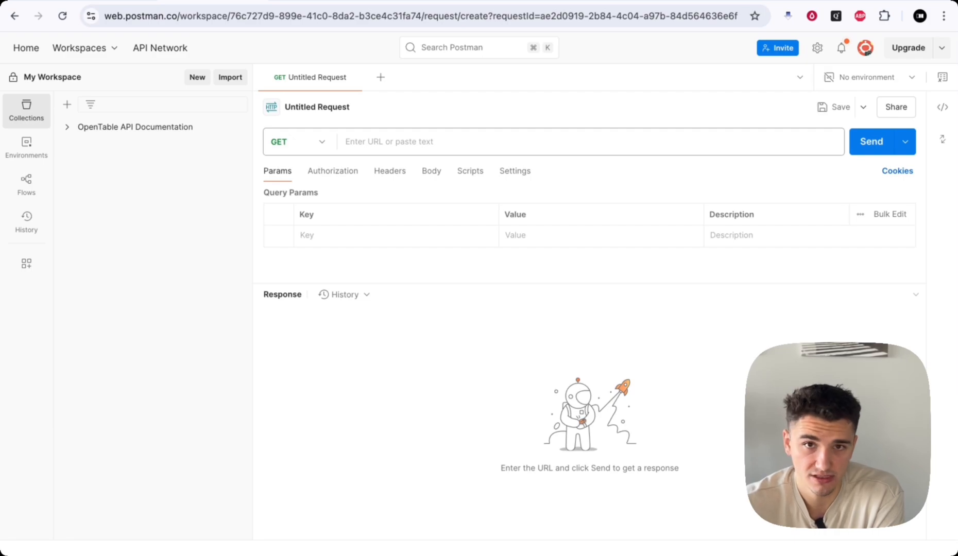
- Reopen the n8n Webhook node's configuration alongside the empty Postman request
left_click(135, 3)
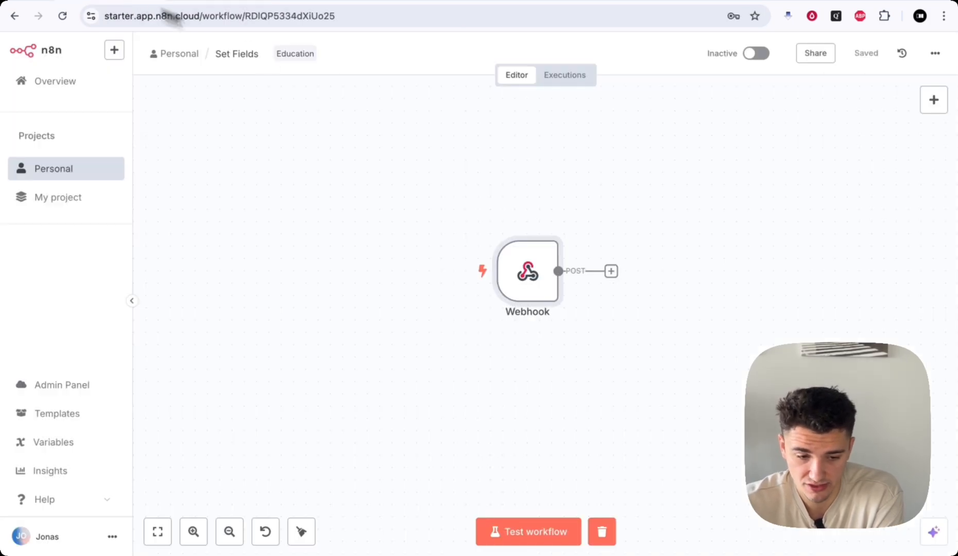
scroll(556, 297, "up", 2)
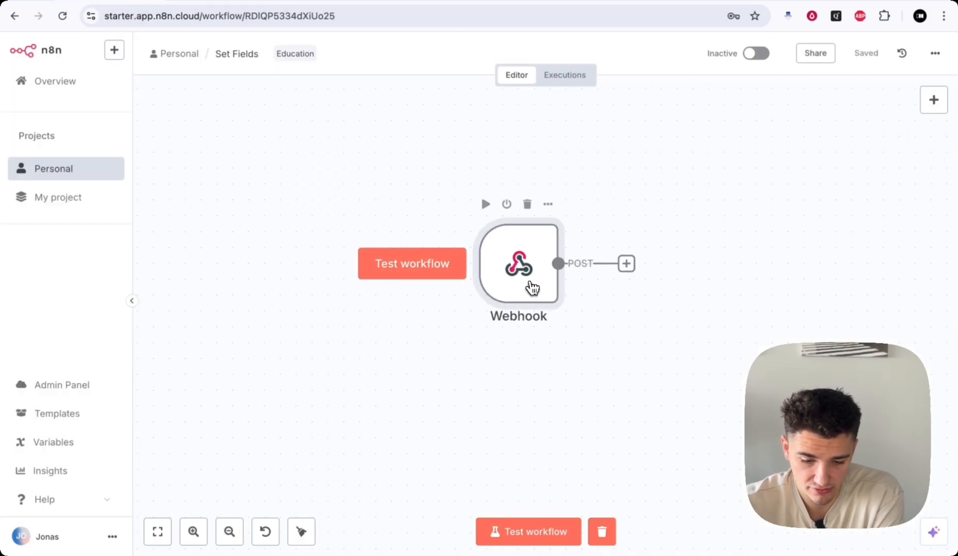
double_click(532, 289)
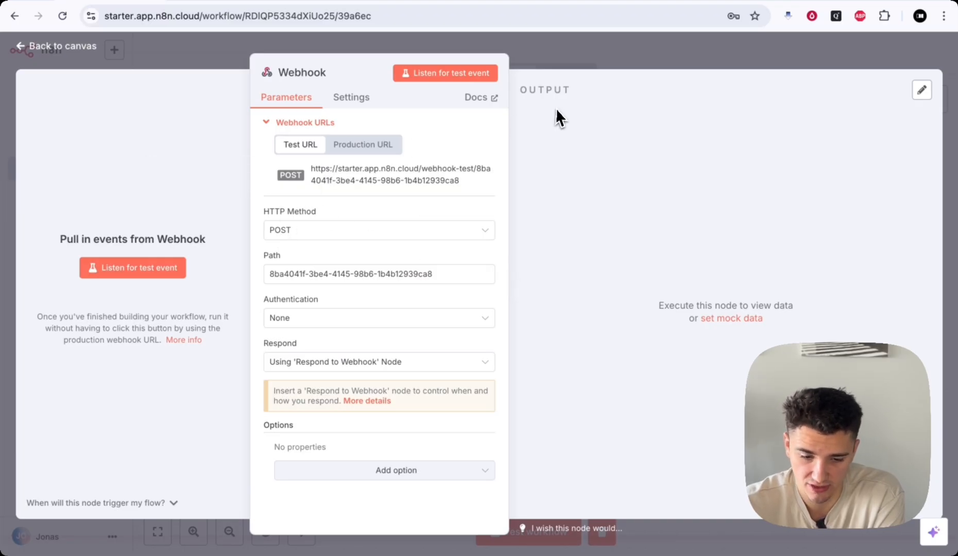
left_click(624, 48)
key("ctrl+Tab")
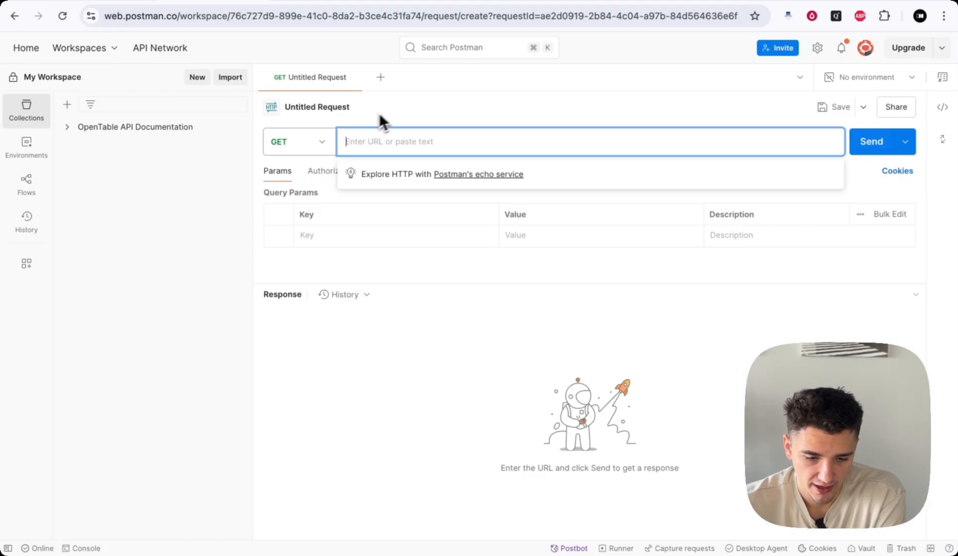
left_click(394, 108)
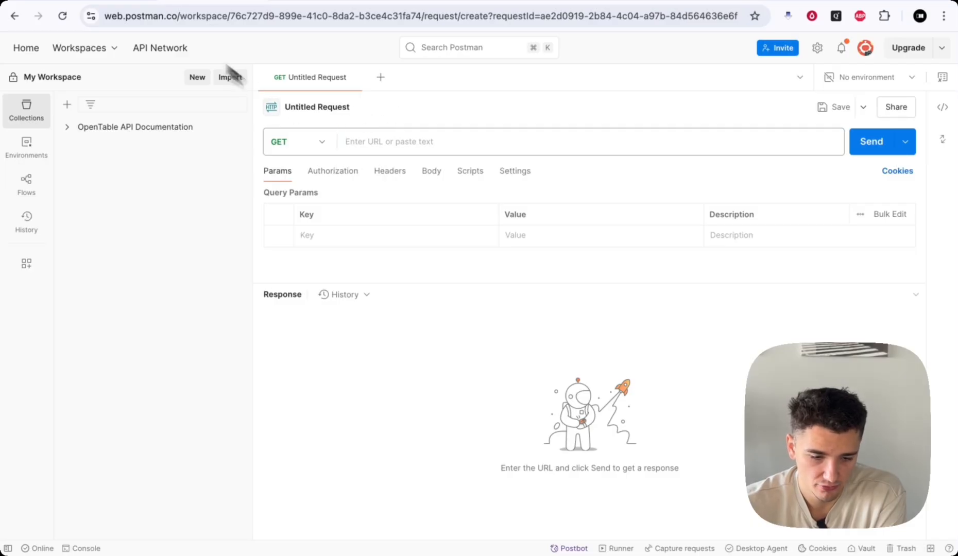
left_click(129, 2)
double_click(527, 283)
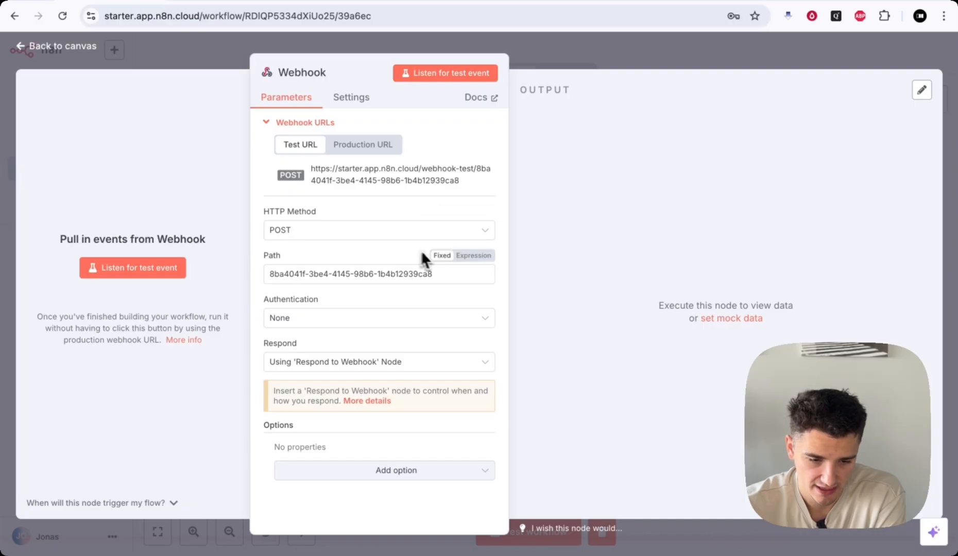
left_click(200, 1)
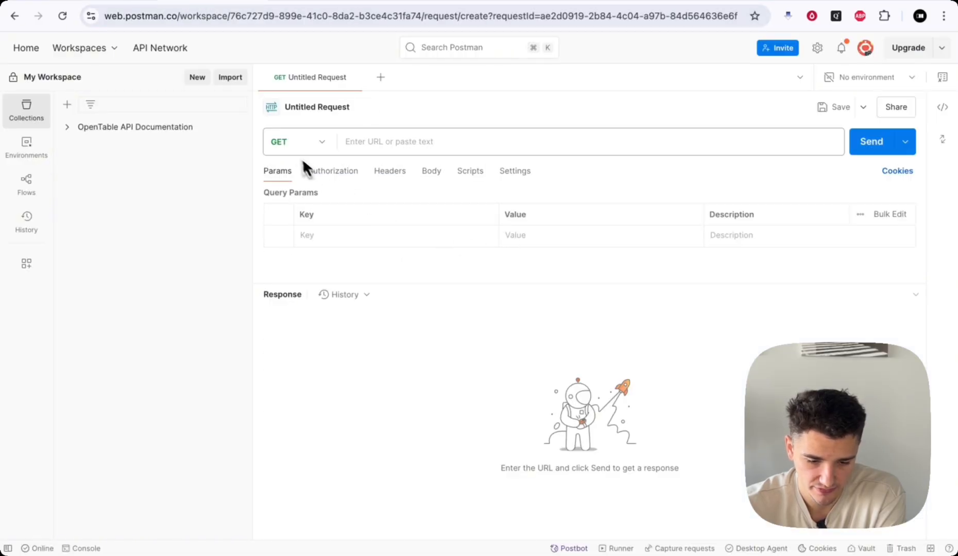
- Make the new Postman request a POST and collapse the sidebar to widen the editor
left_click(316, 149)
left_click(293, 200)
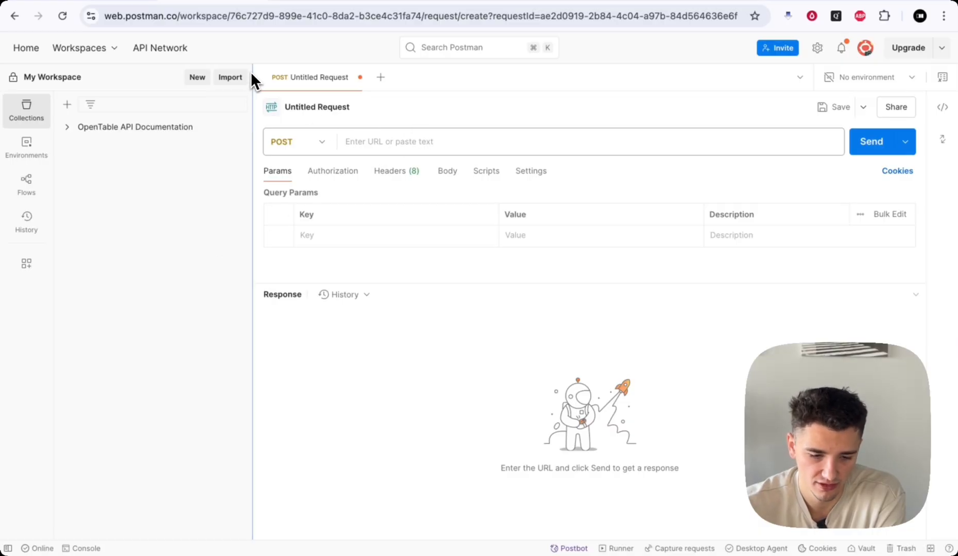
left_click_drag(252, 79, 116, 81)
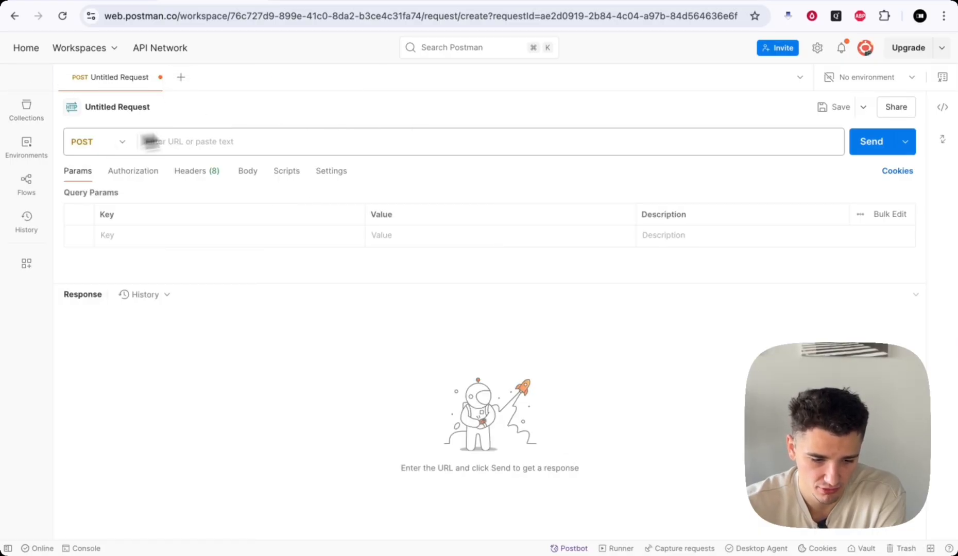
left_click(180, 141)
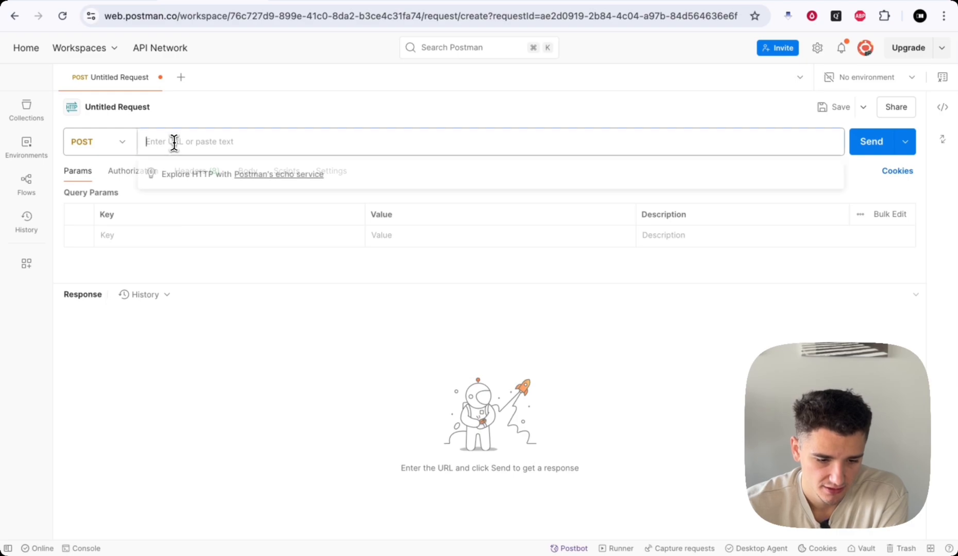
left_click(268, 117)
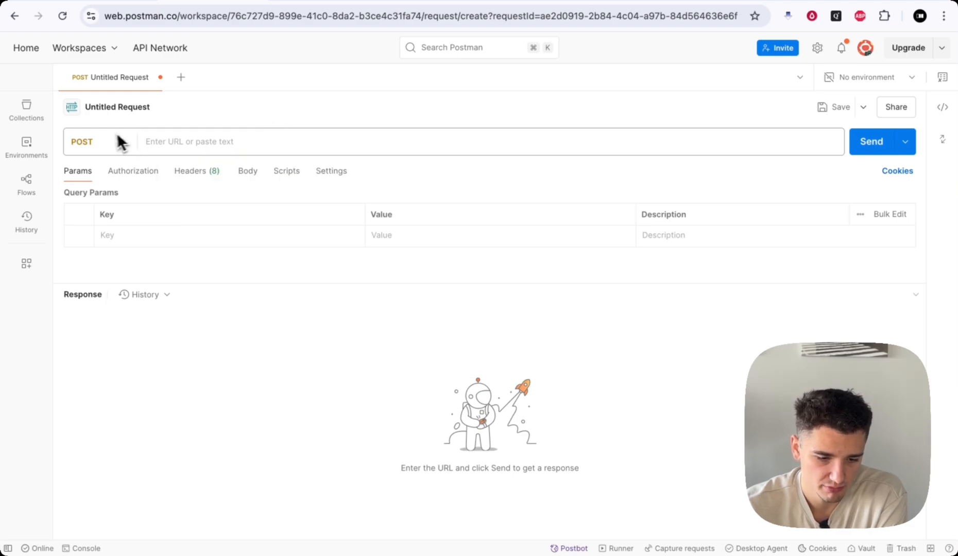
left_click(119, 15)
left_click(109, 1)
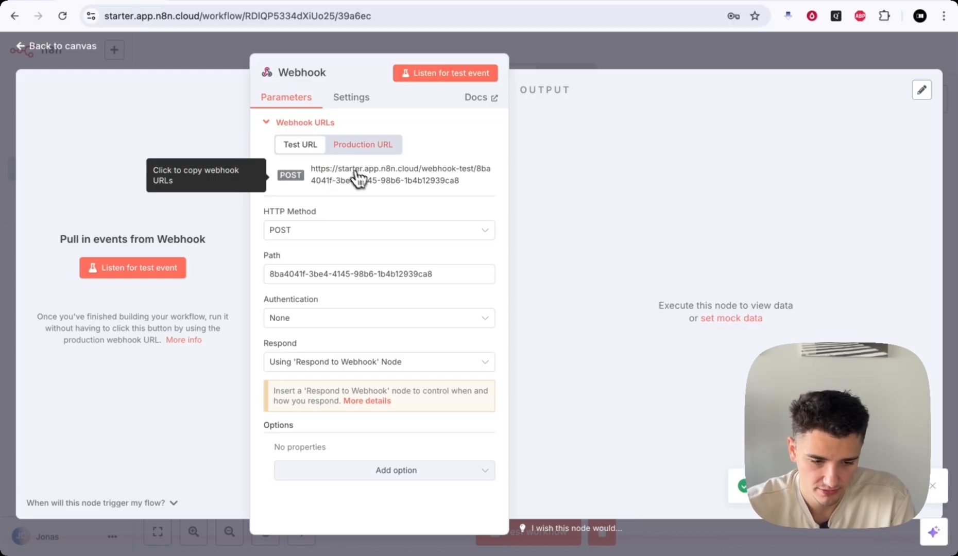
- Paste the copied n8n webhook test URL into the POST request's address field
left_click(204, 3)
left_click(235, 139)
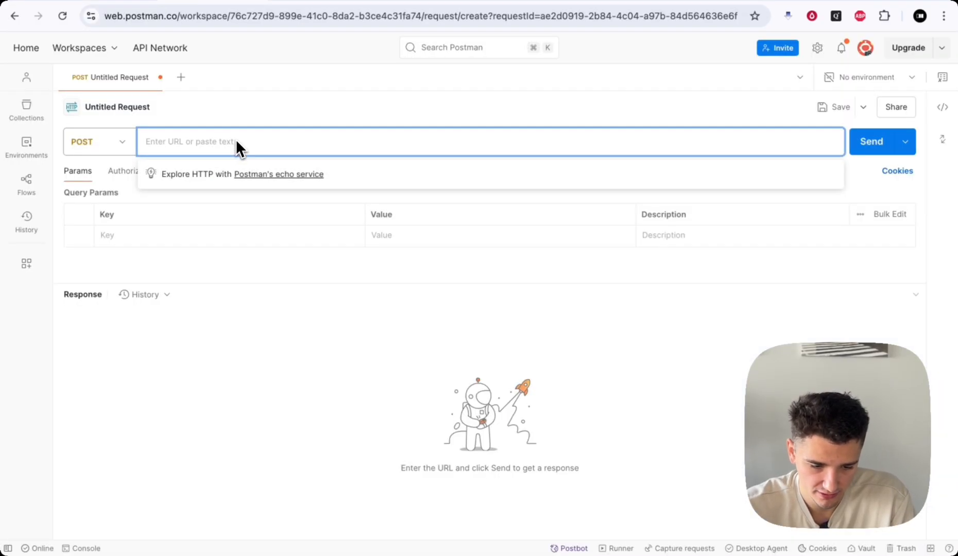
key("super+v")
left_click(472, 114)
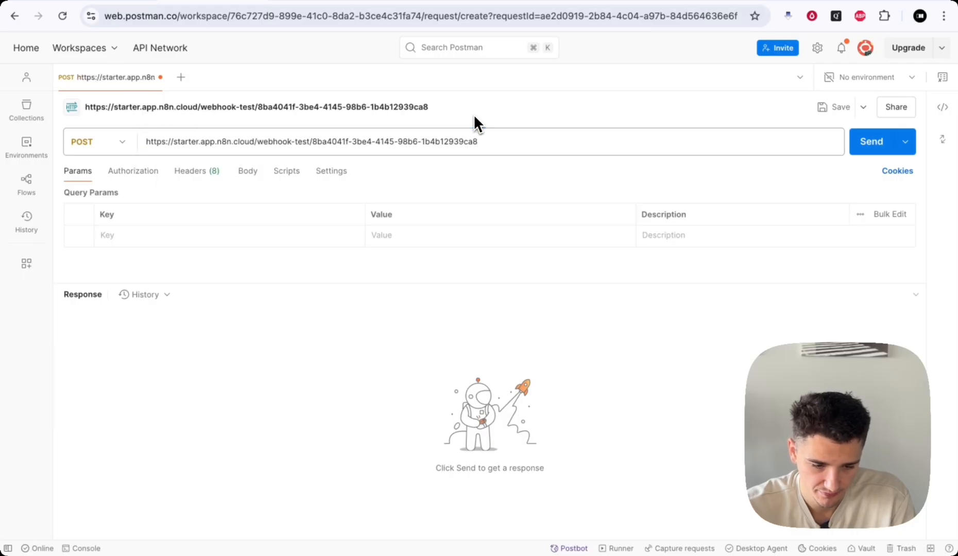
left_click(255, 178)
left_click(95, 178)
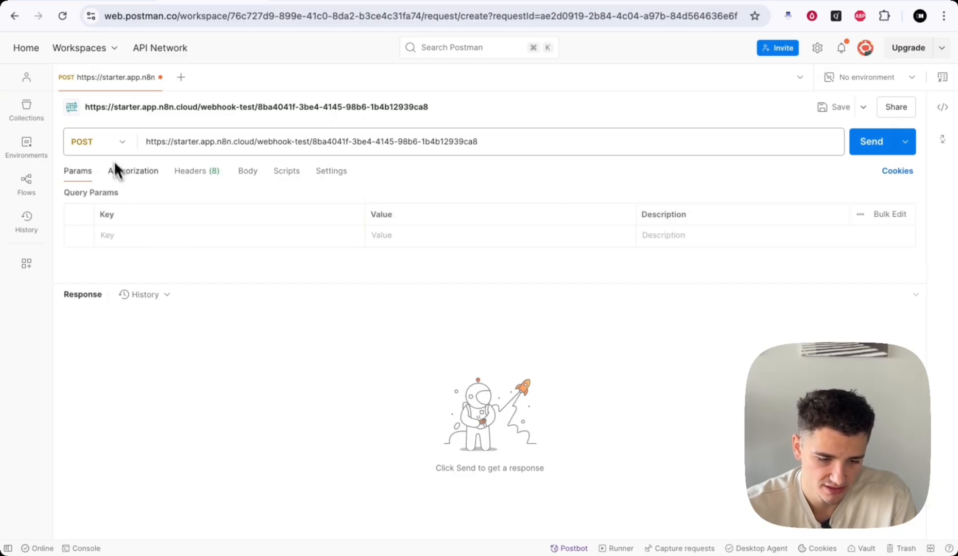
left_click(106, 143)
left_click(212, 187)
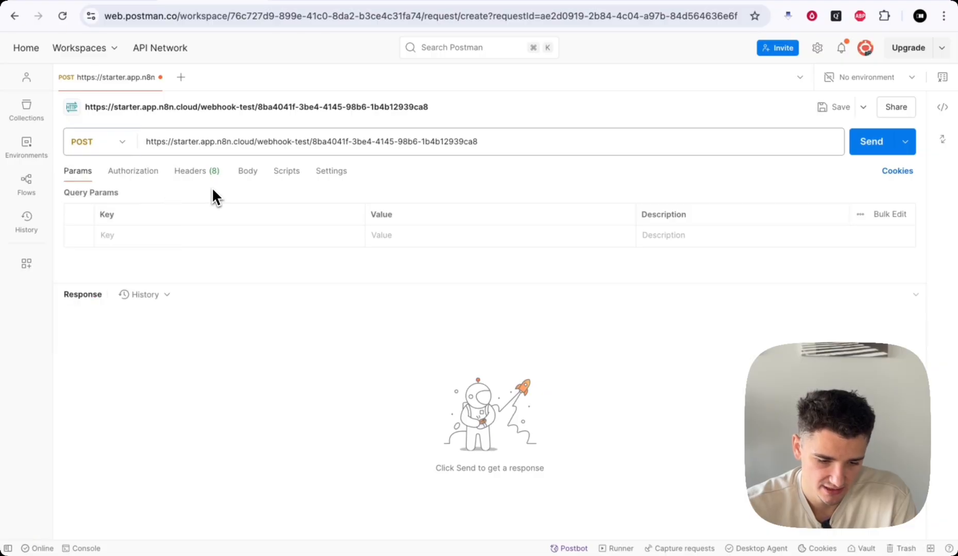
- Keep authorization at No Auth and check the headers against the n8n webhook settings
left_click(146, 177)
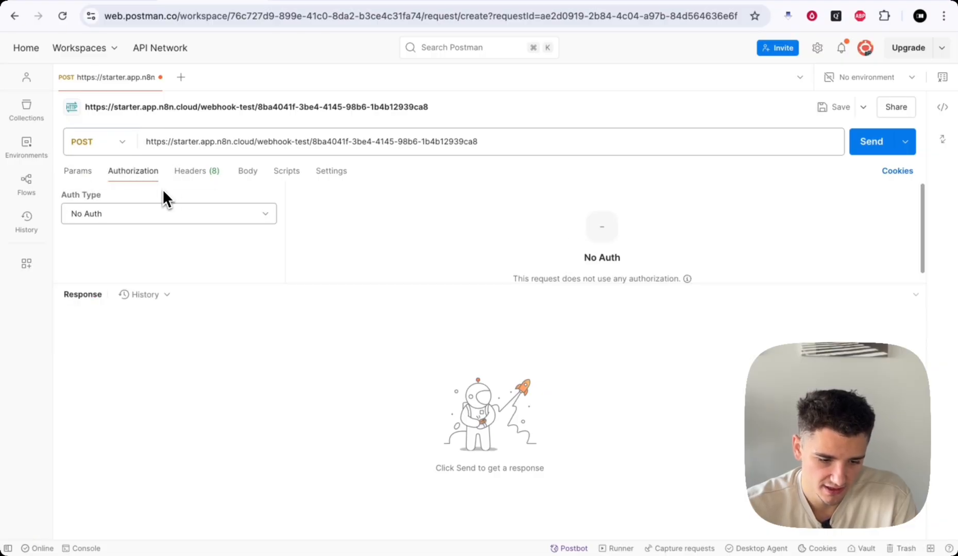
left_click(120, 209)
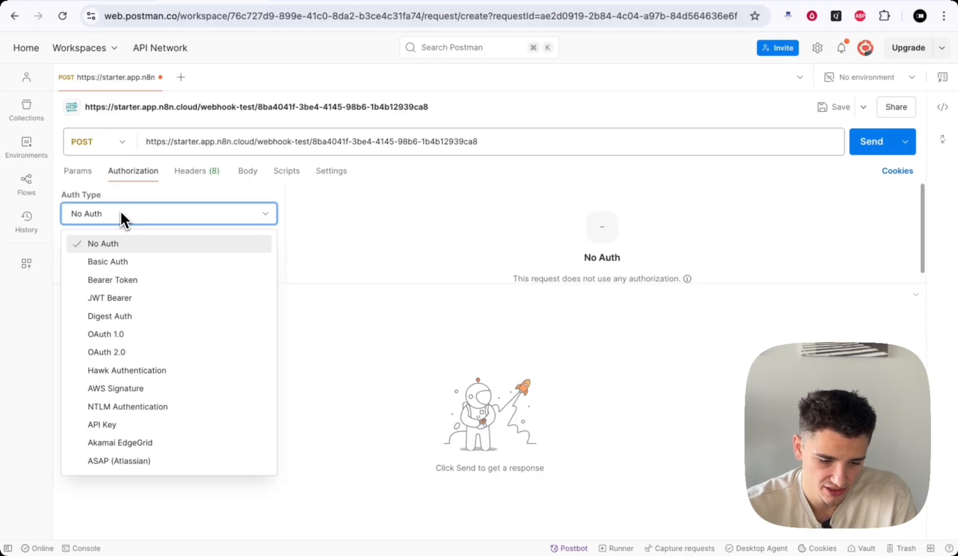
left_click(121, 211)
left_click(101, 1)
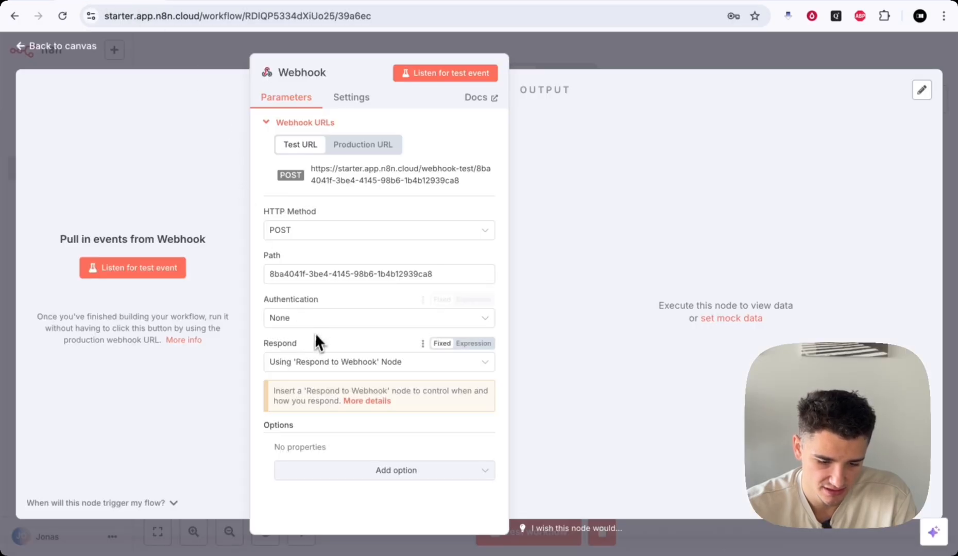
left_click(194, 4)
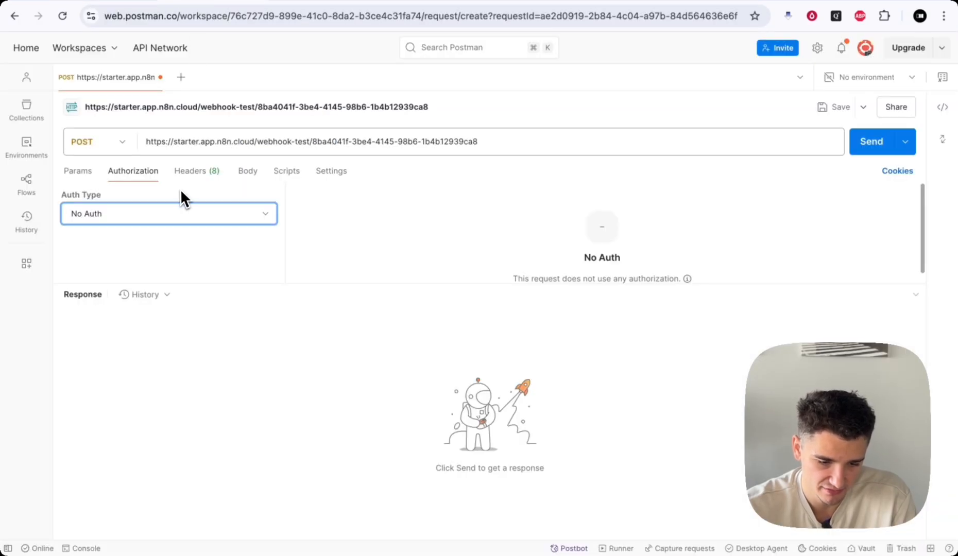
left_click(188, 172)
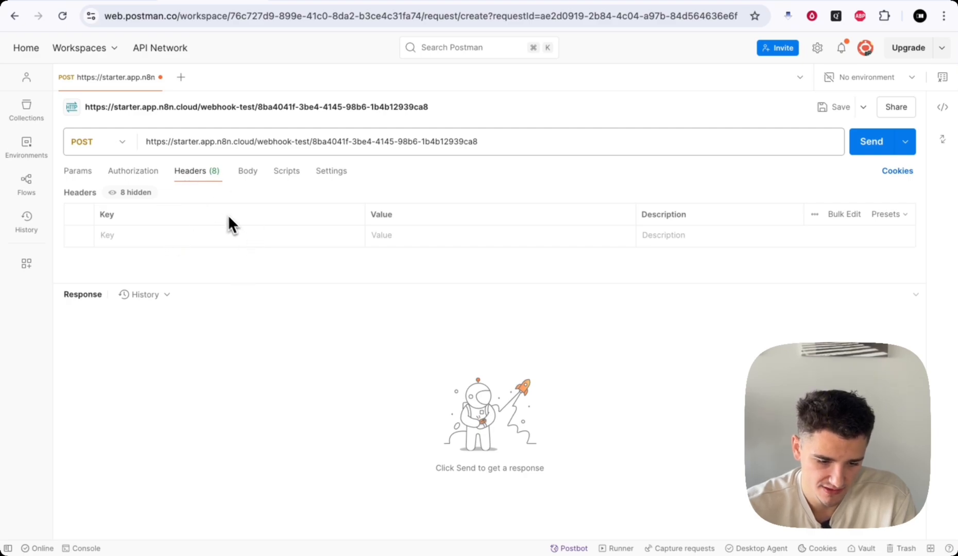
left_click(126, 3)
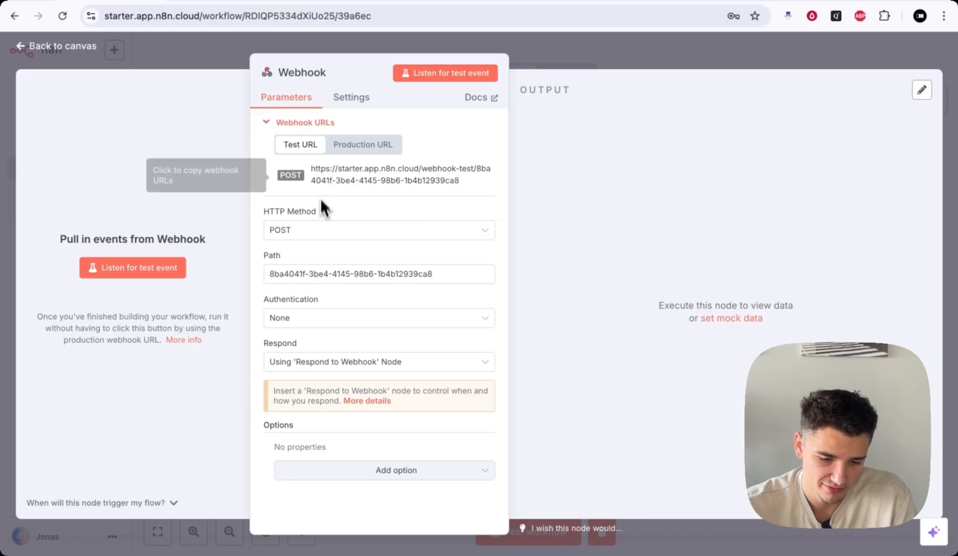
left_click(205, 4)
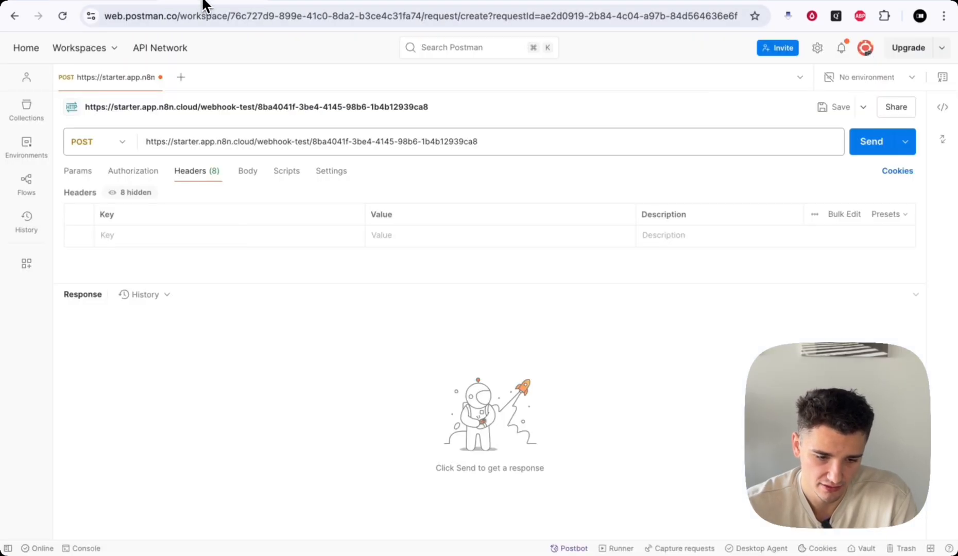
- Set the Postman body to raw JSON and enlarge the empty body editor
left_click(249, 173)
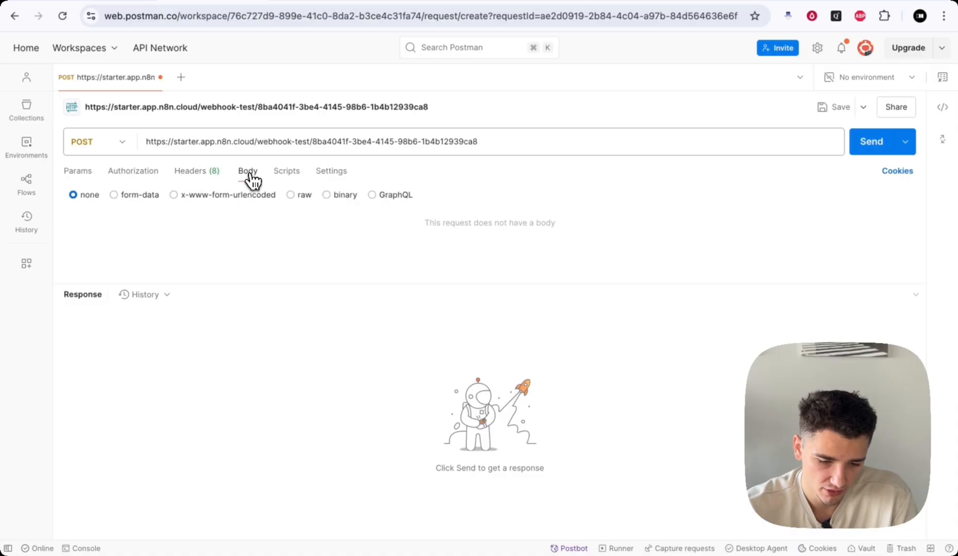
left_click(291, 196)
left_click_drag(389, 283, 375, 448)
left_click(281, 233)
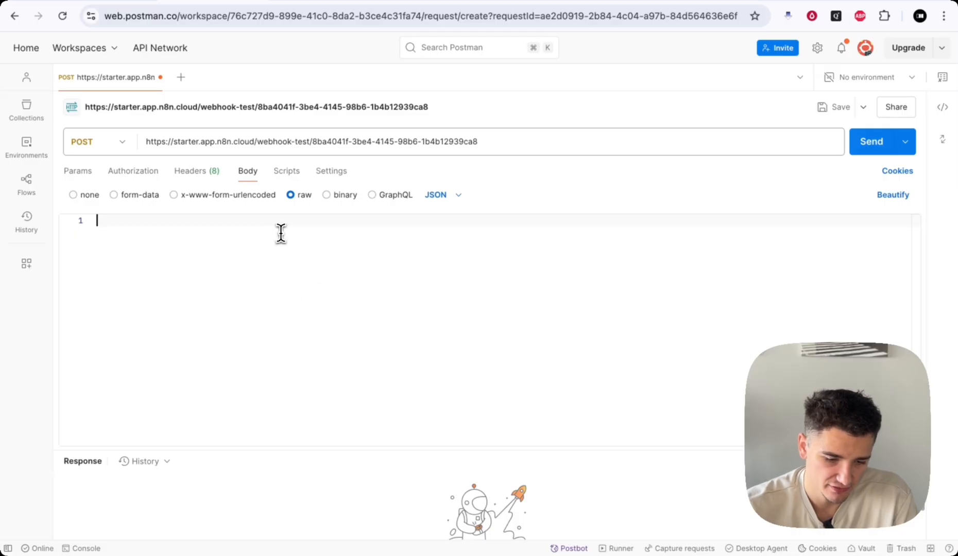
left_click(118, 2)
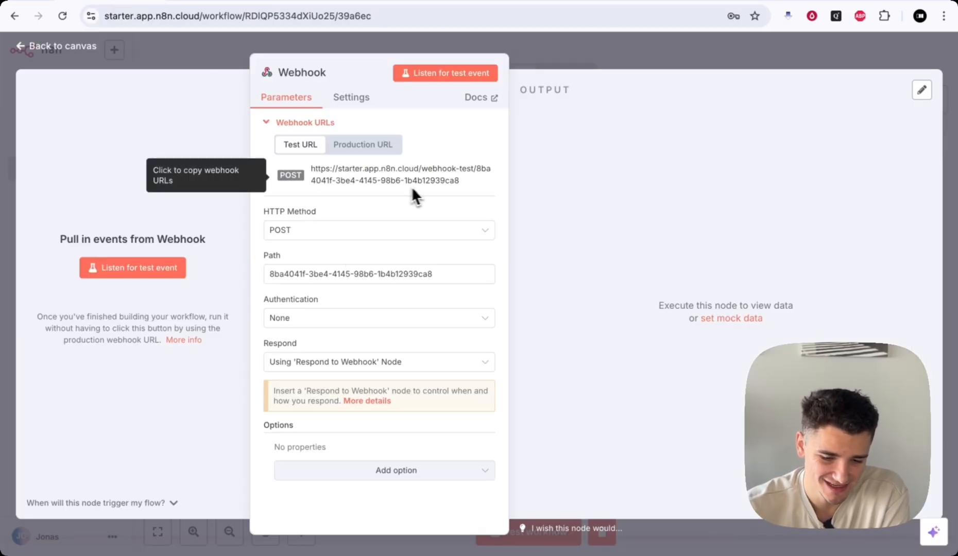
left_click(204, 4)
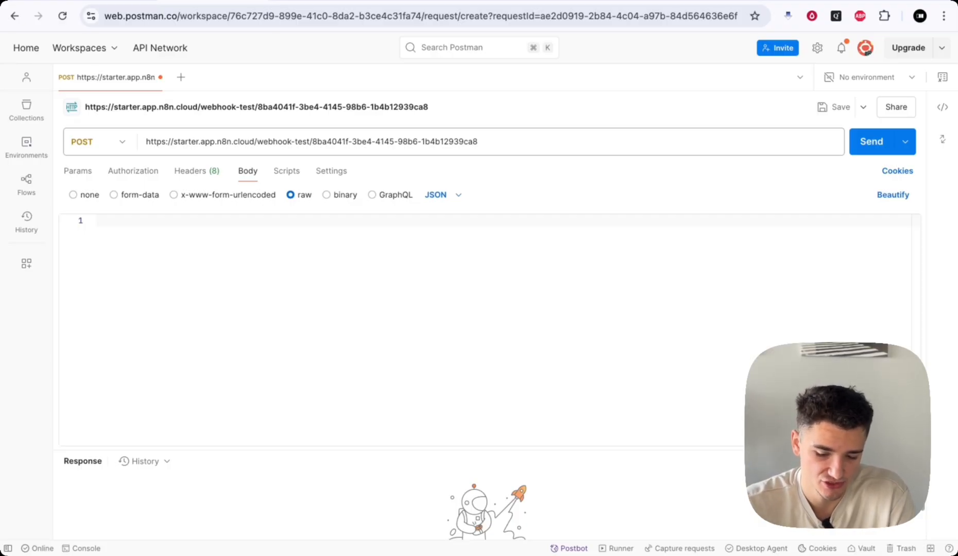
- Open a JSON object and add a transcript field holding a greeting
type("{")
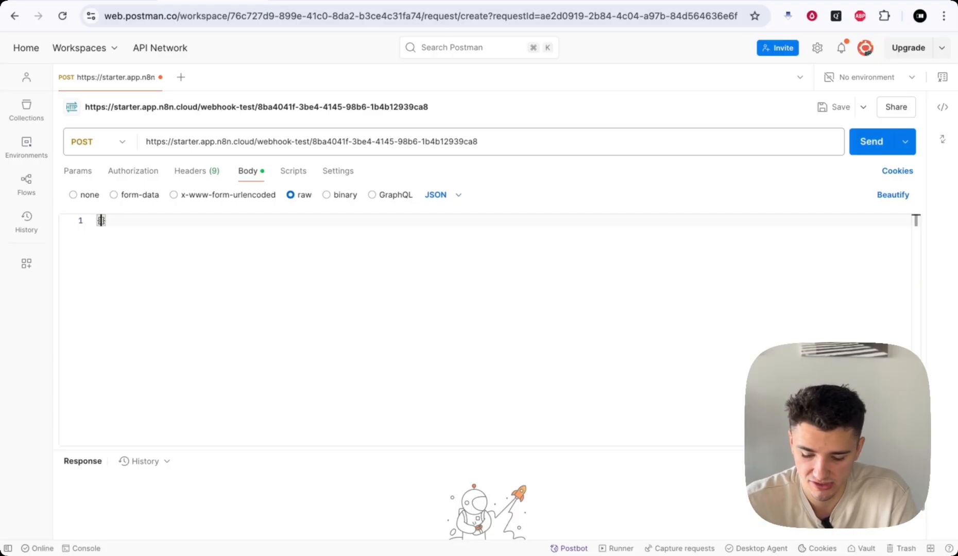
key("Return")
key("Return")
key("Return")
key("Return")
key("Return")
key("Up")
key("Up")
key("Up")
key("Up")
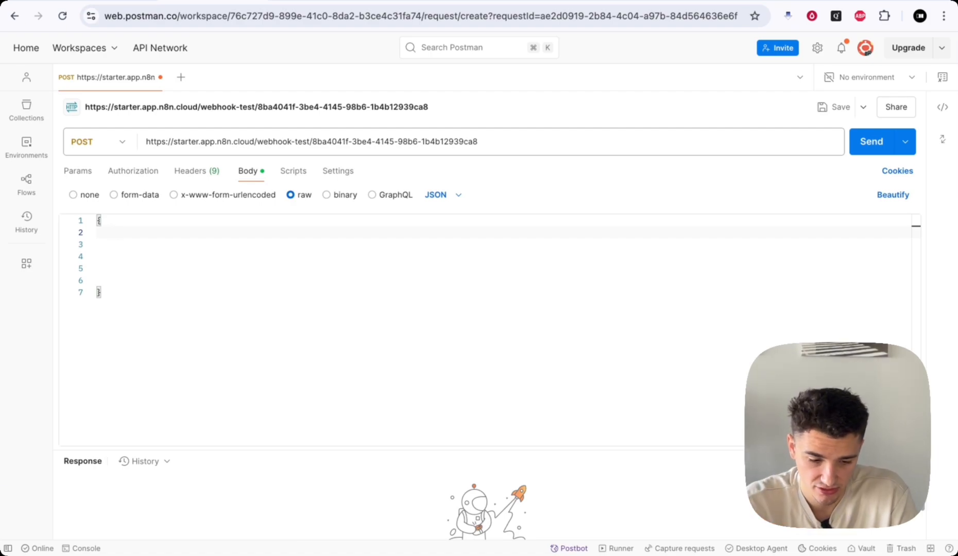
type("\"")
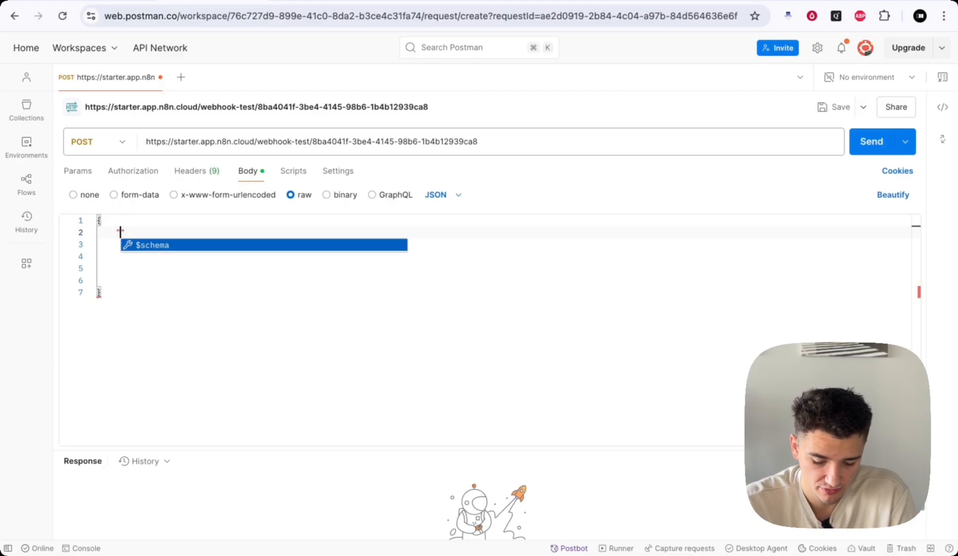
type("transcript")
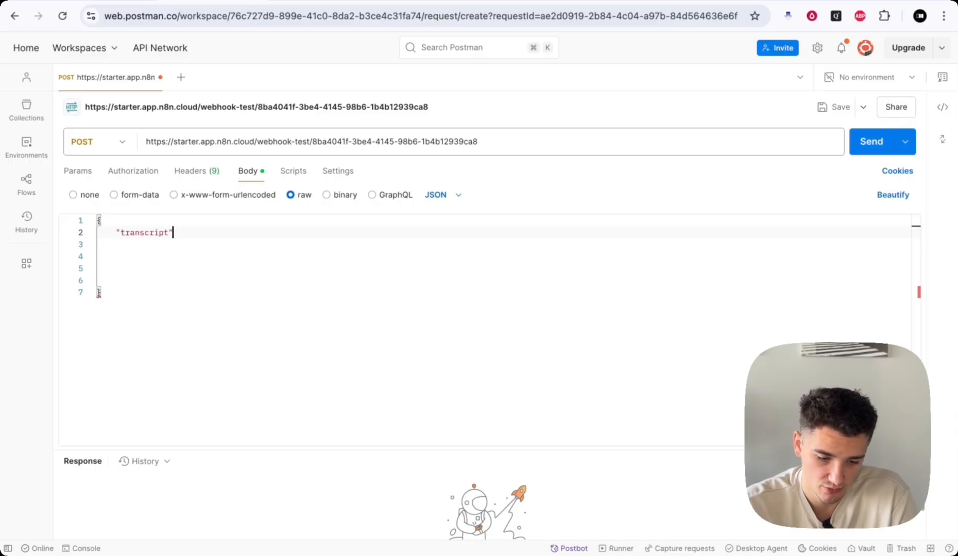
type("\"")
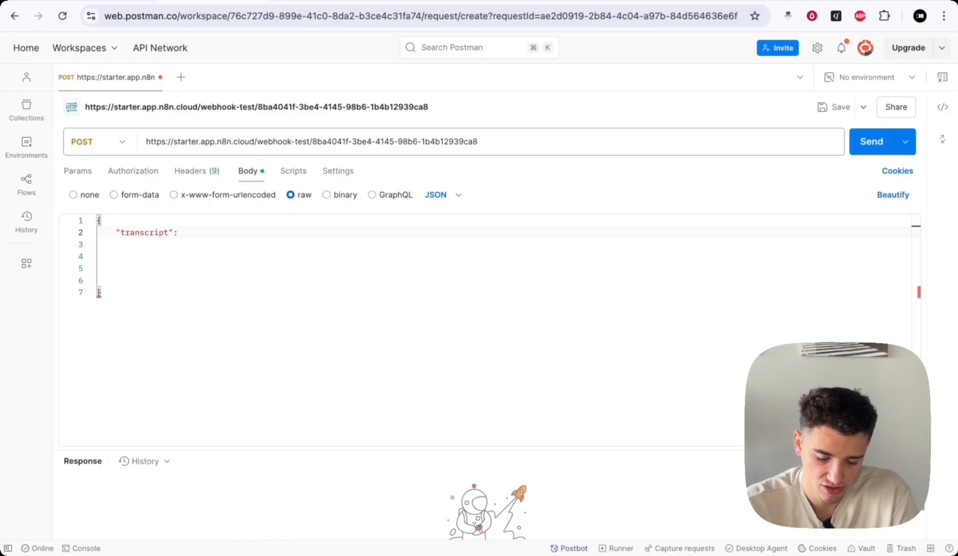
type(": \"\"")
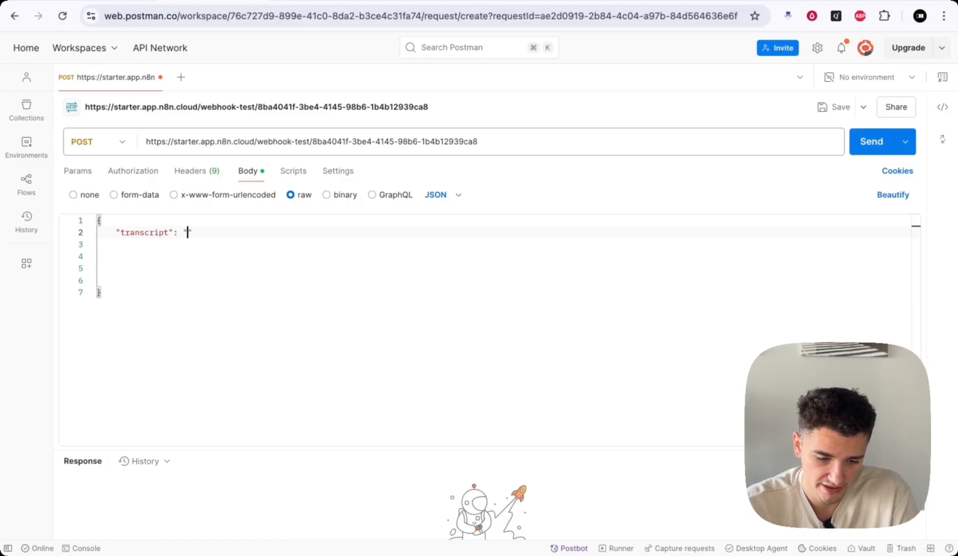
type("hello, ")
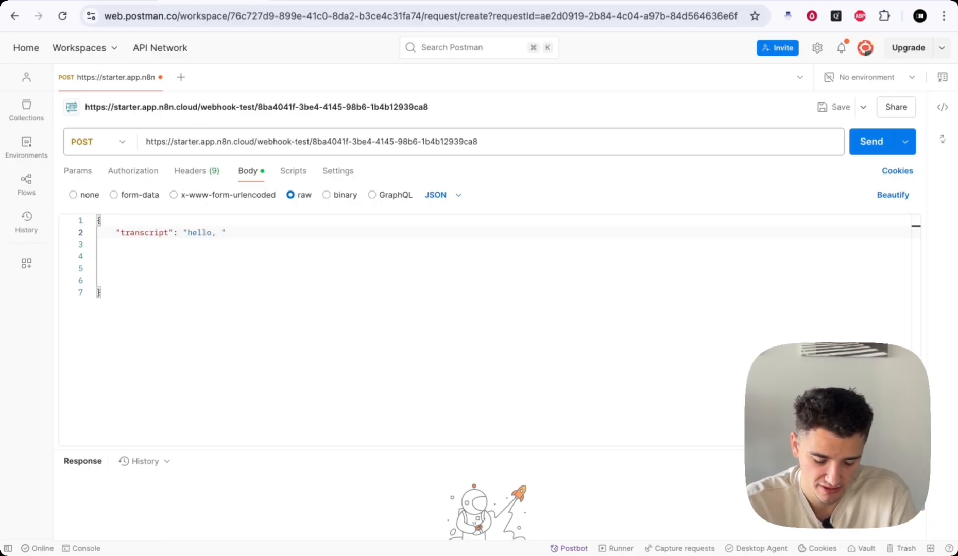
type("this is johnny ")
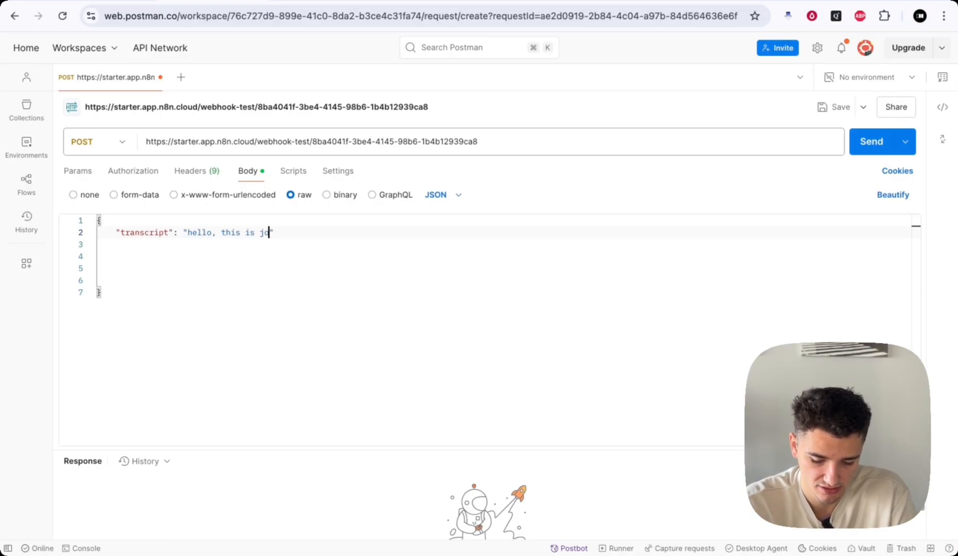
type("calling")
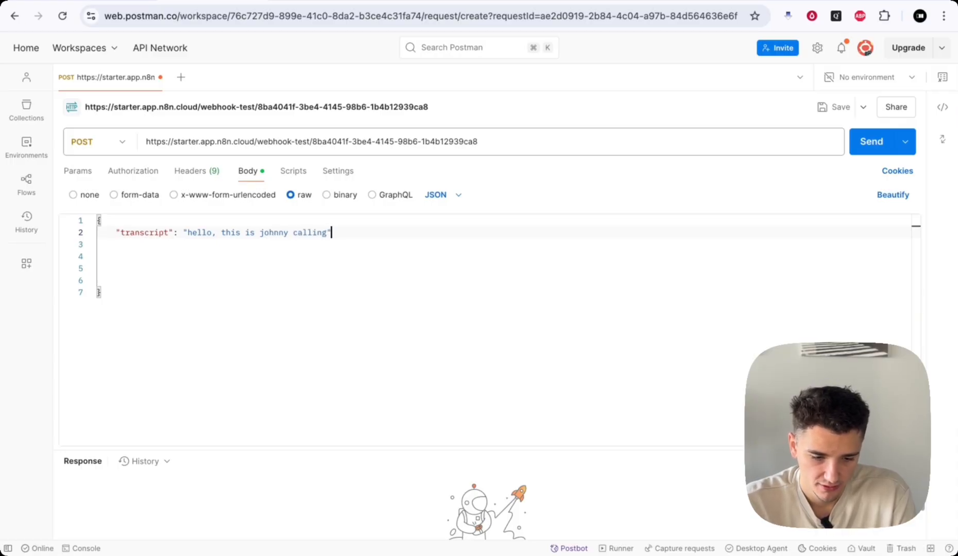
key("Down")
key("Down")
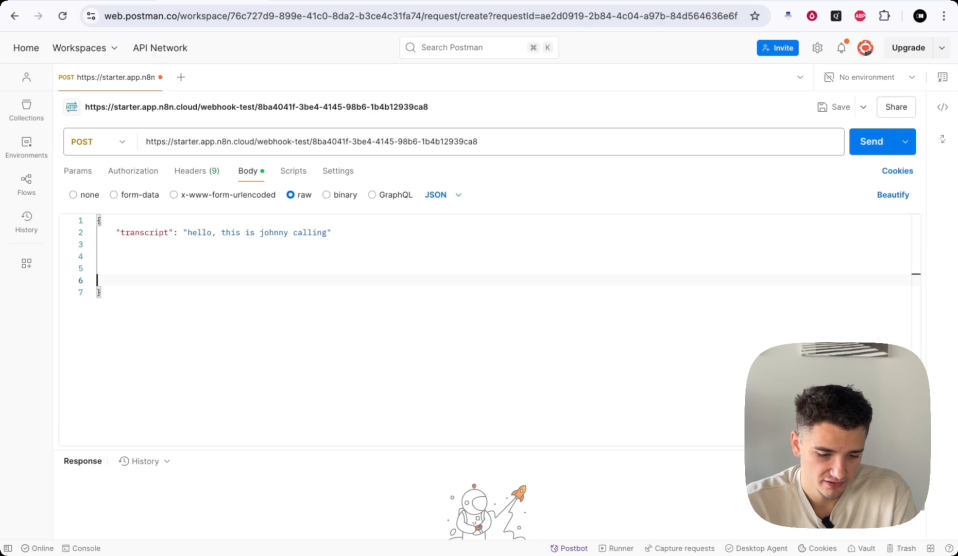
key("BackSpace")
key("BackSpace")
key("BackSpace")
key("BackSpace")
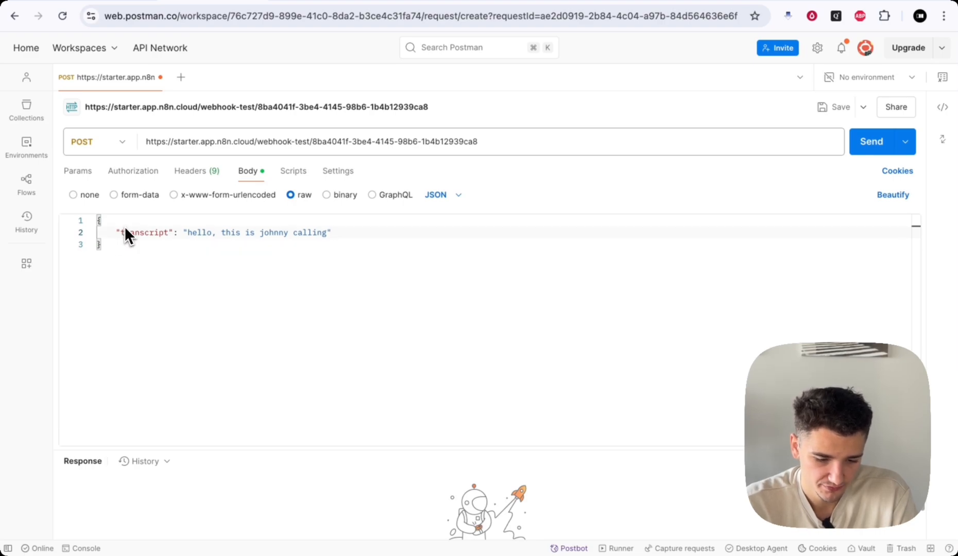
- Replace the transcript value with a capitalised greeting from the caller
left_click_drag(116, 232, 181, 234)
left_click(341, 235)
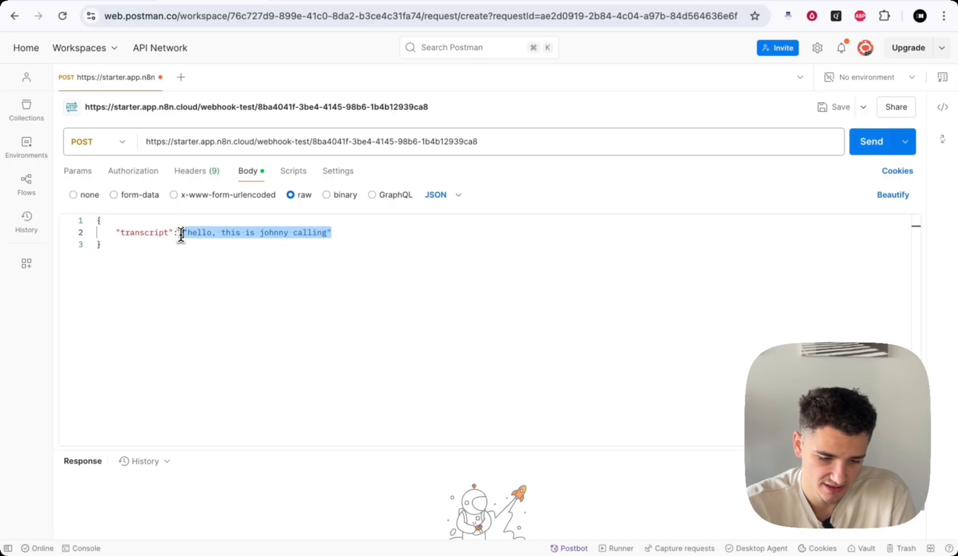
left_click(337, 232)
left_click_drag(356, 230, 184, 232)
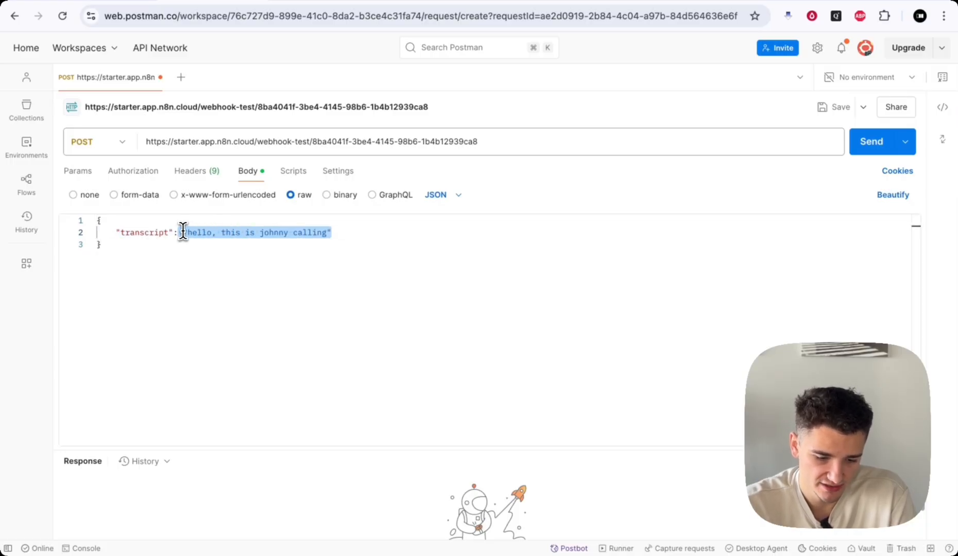
left_click(359, 236)
left_click_drag(359, 235, 182, 235)
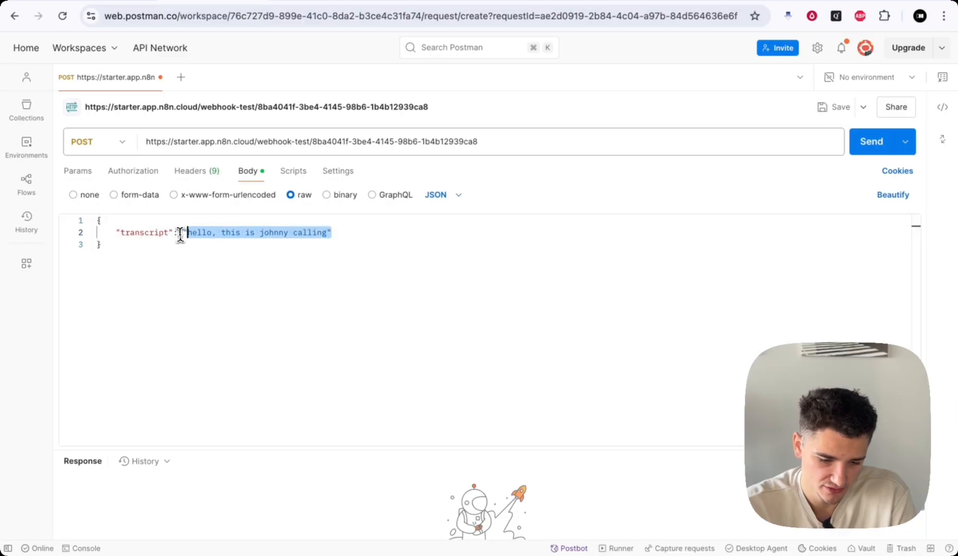
type("sds")
type("1")
type("31331433")
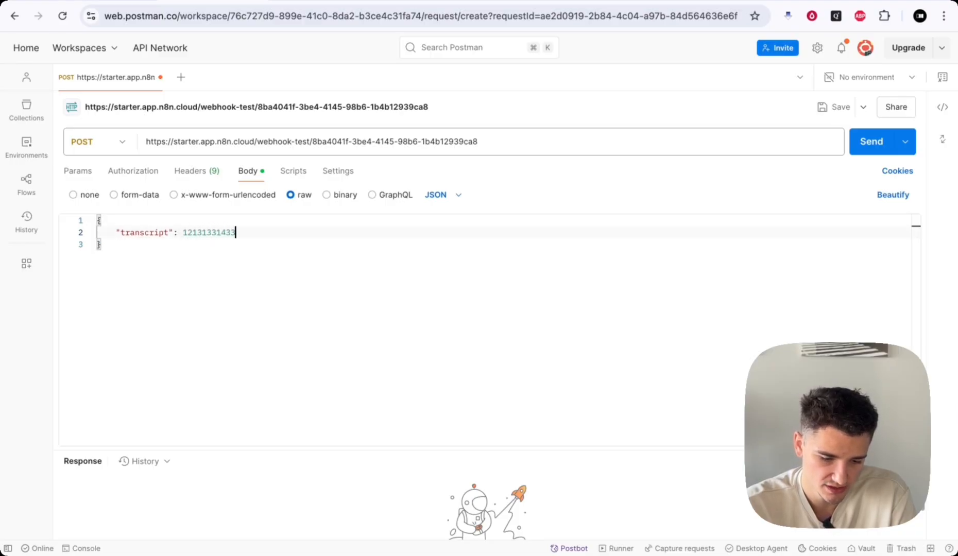
key("BackSpace")
key("BackSpace")
key("BackSpace")
key("BackSpace")
key("BackSpace")
key("BackSpace")
key("BackSpace")
key("BackSpace")
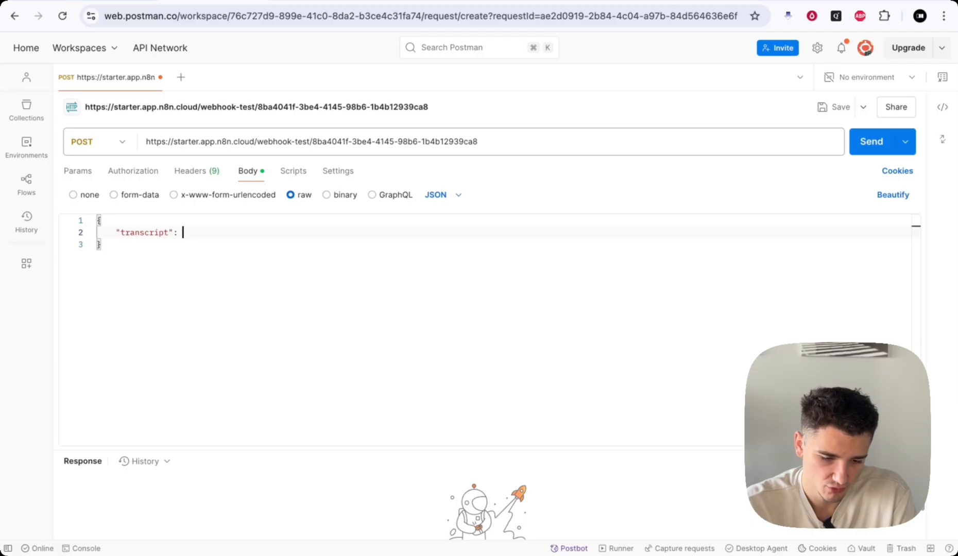
type("Tu")
type("ue")
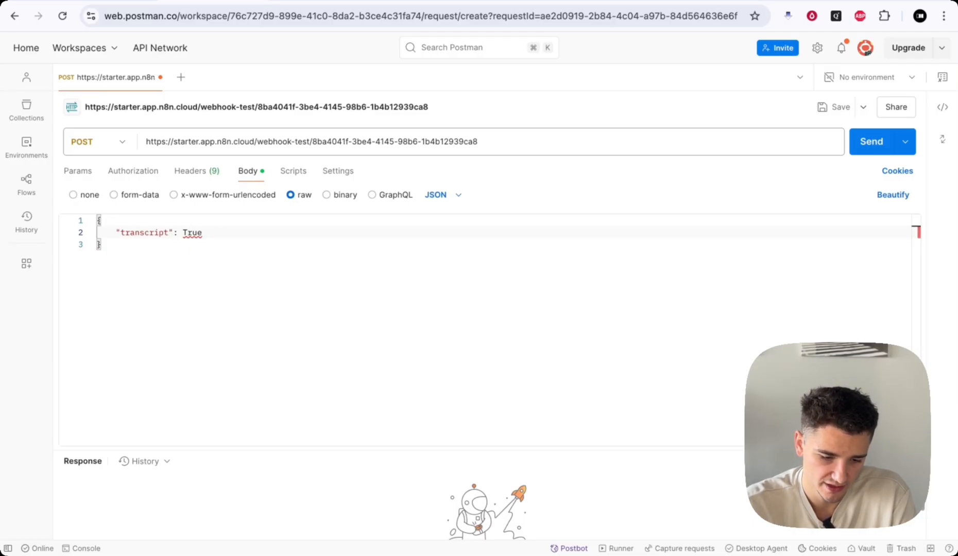
key("BackSpace")
key("BackSpace")
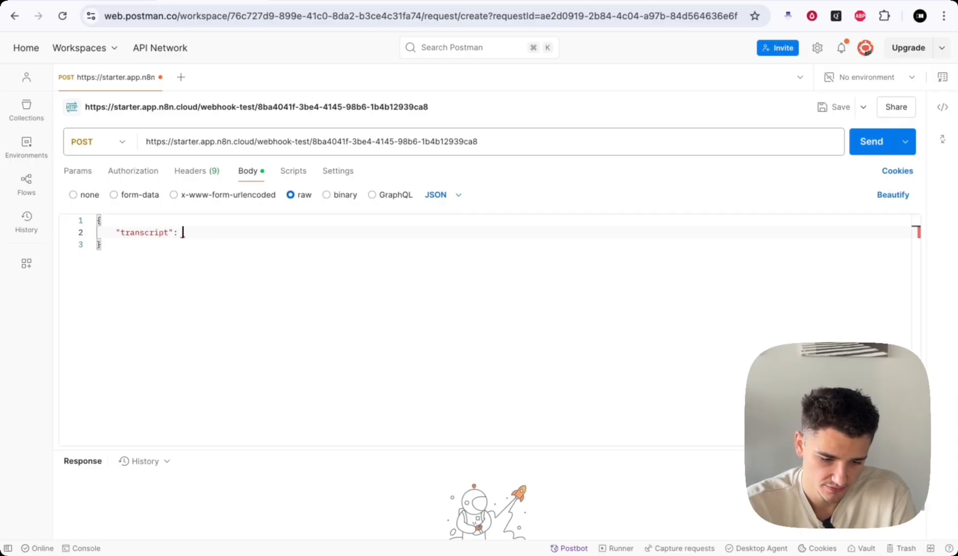
type("False")
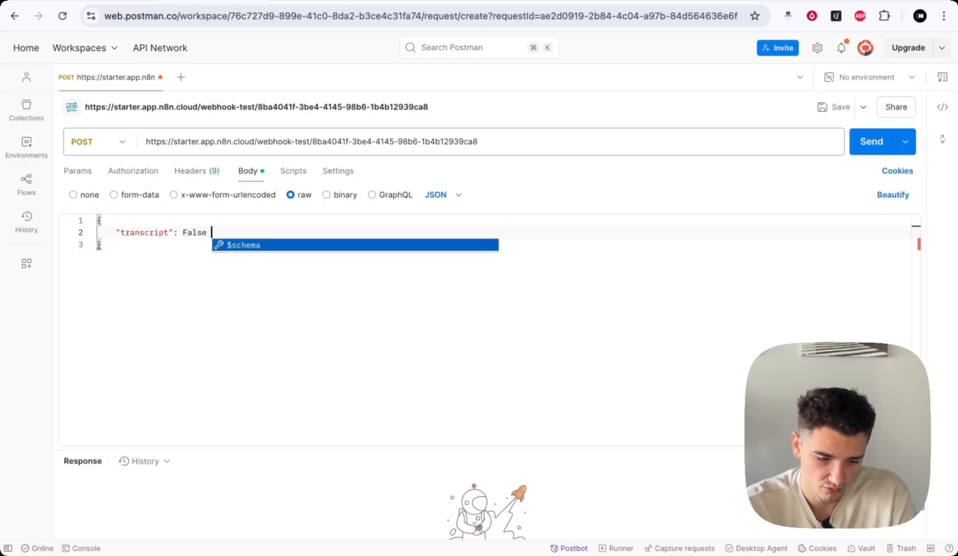
key("BackSpace")
key("BackSpace")
key("BackSpace")
key("BackSpace")
key("BackSpace")
key("BackSpace")
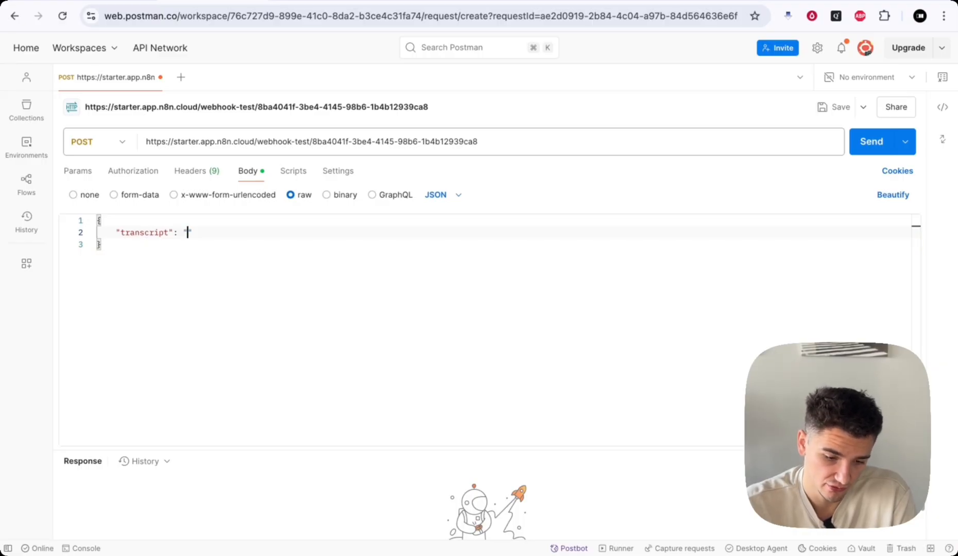
type("Hello, ")
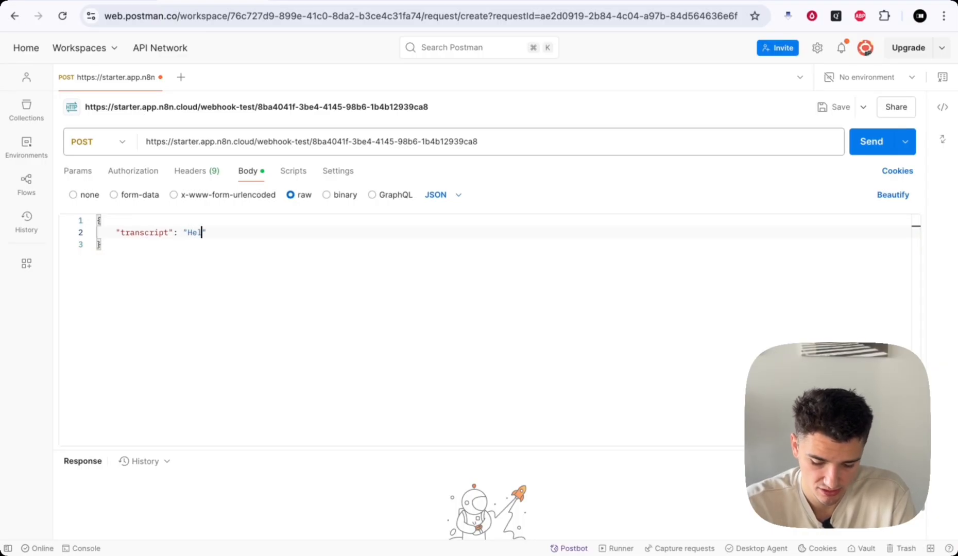
type("this is johnny c")
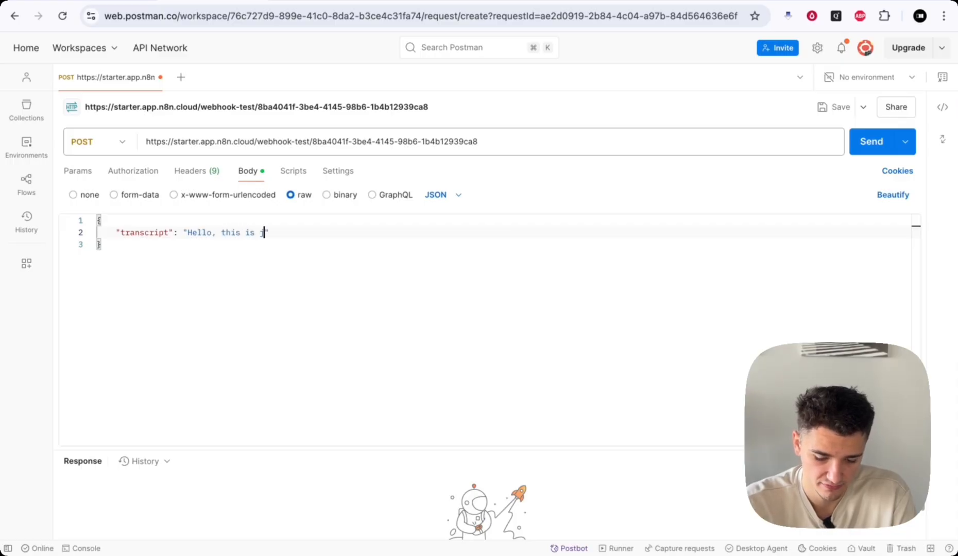
type("alling")
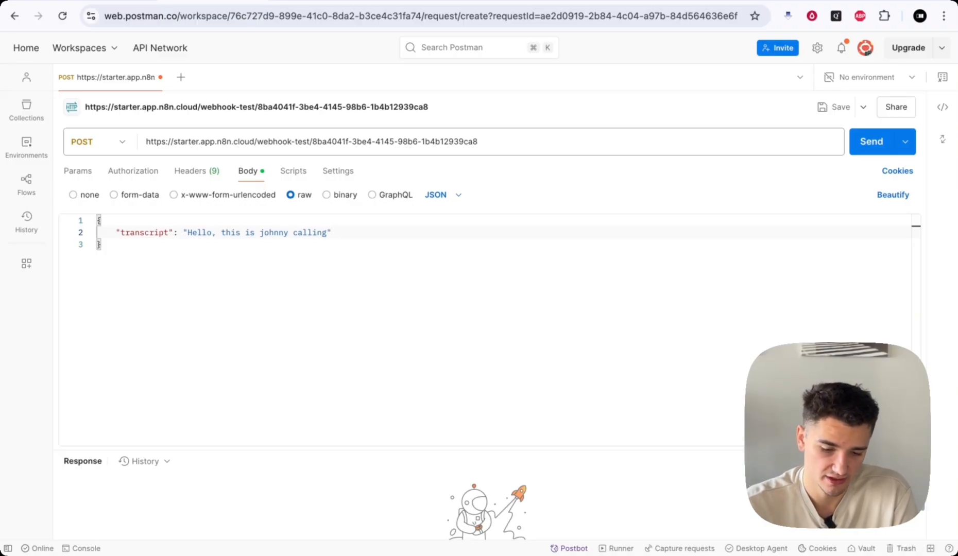
- Add name and number fields with the caller's name and phone number
type(",")
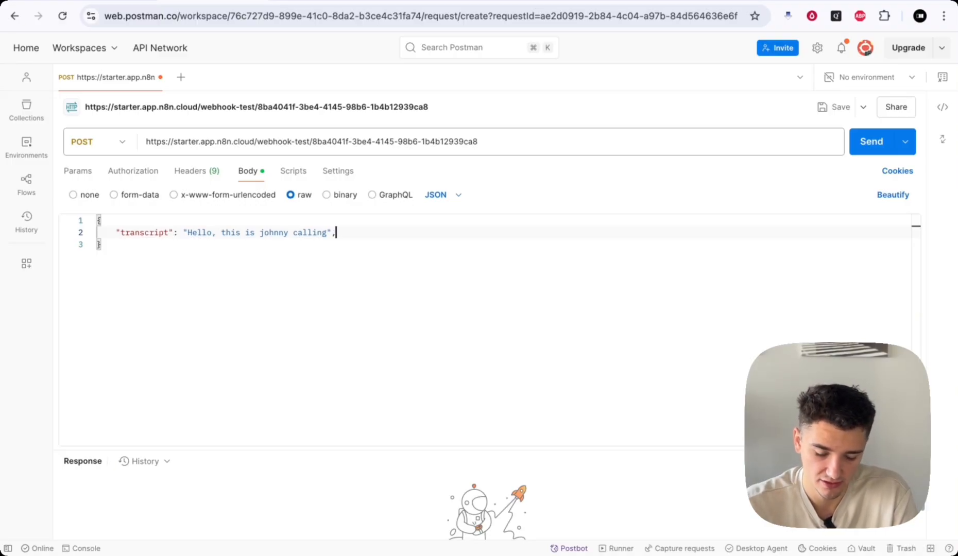
key("Return")
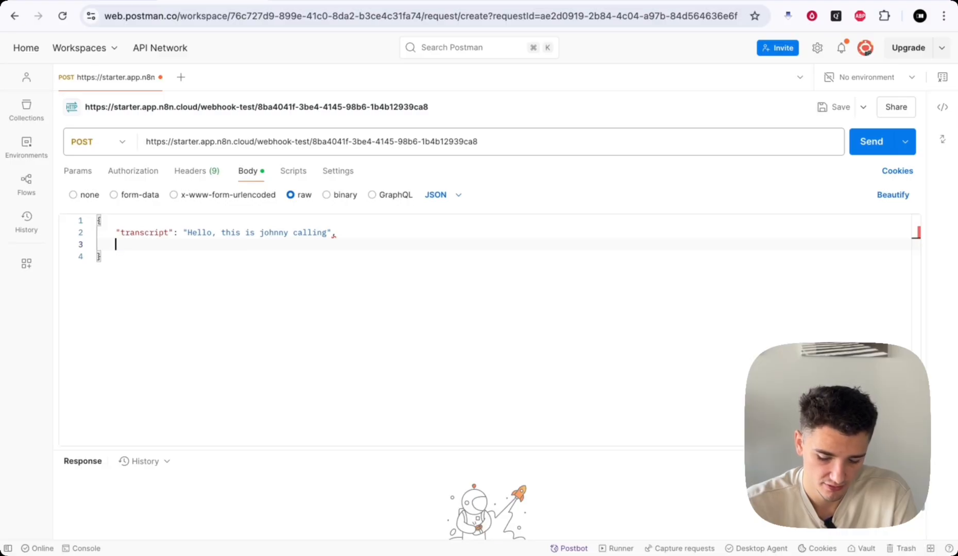
type("\"")
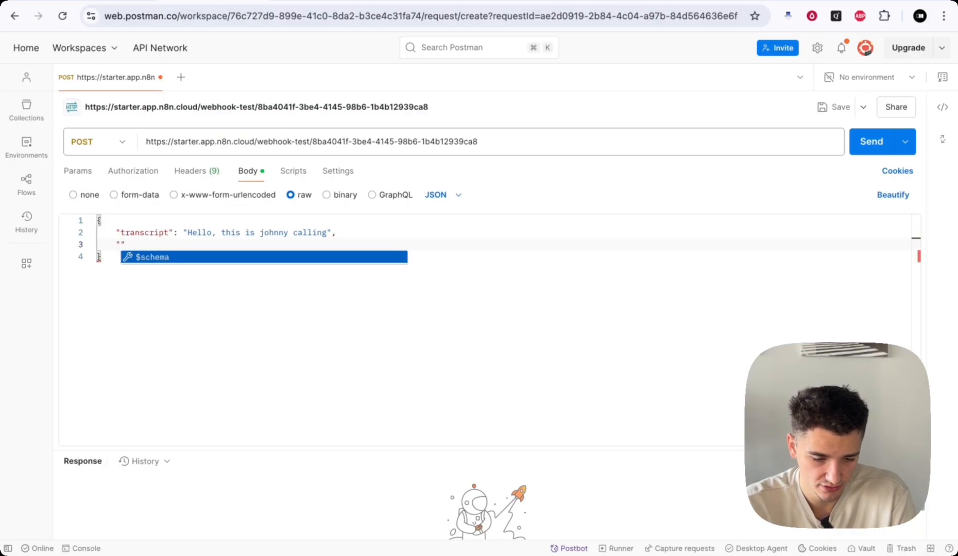
type("name\": \"")
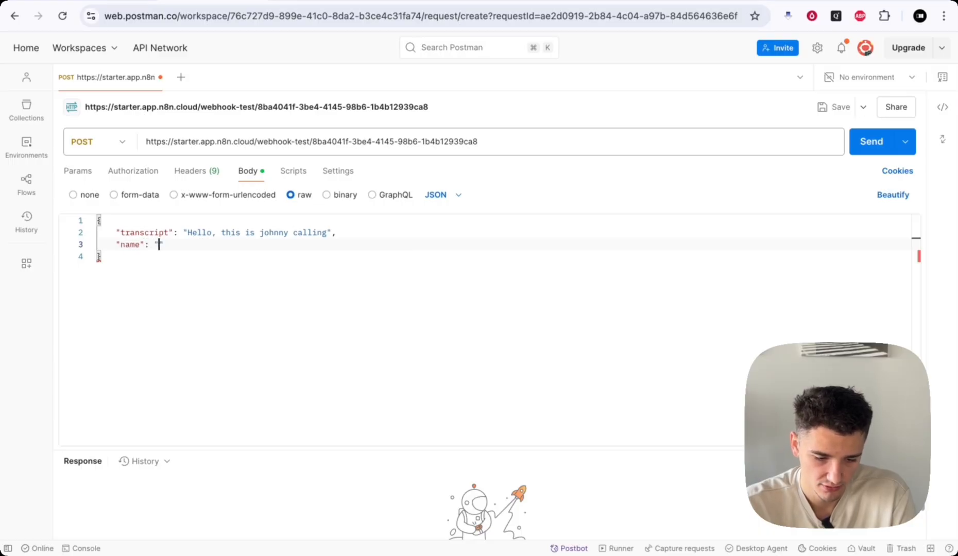
type("Jonas\",")
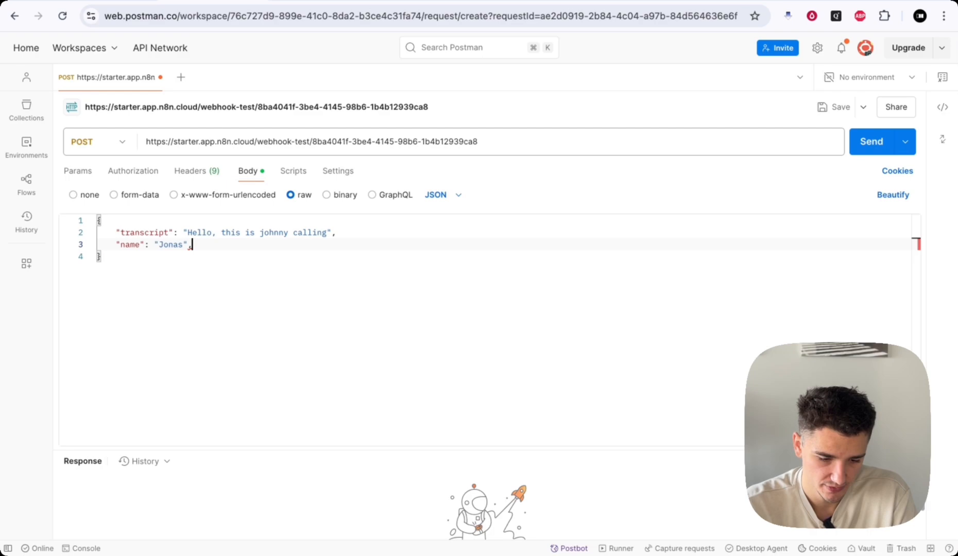
key("Return")
type("\"number\": ")
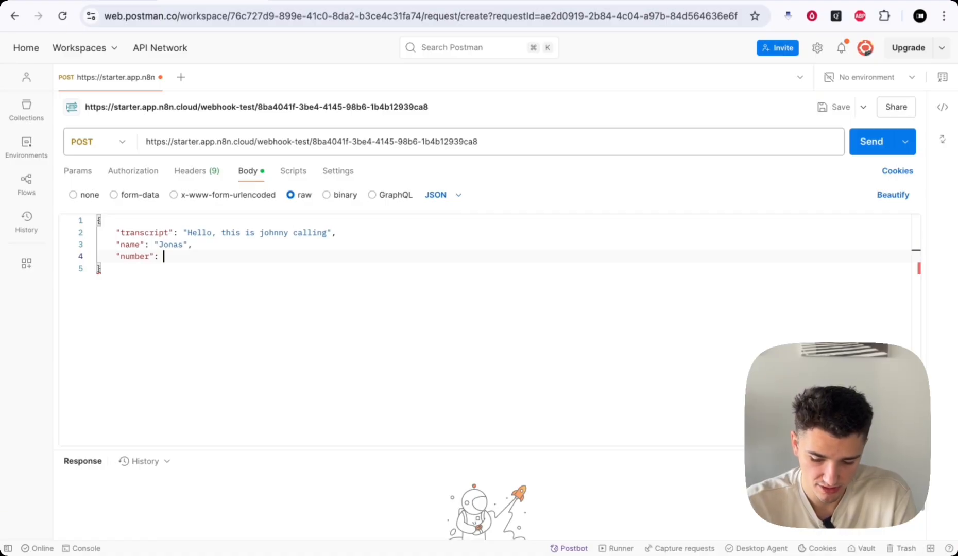
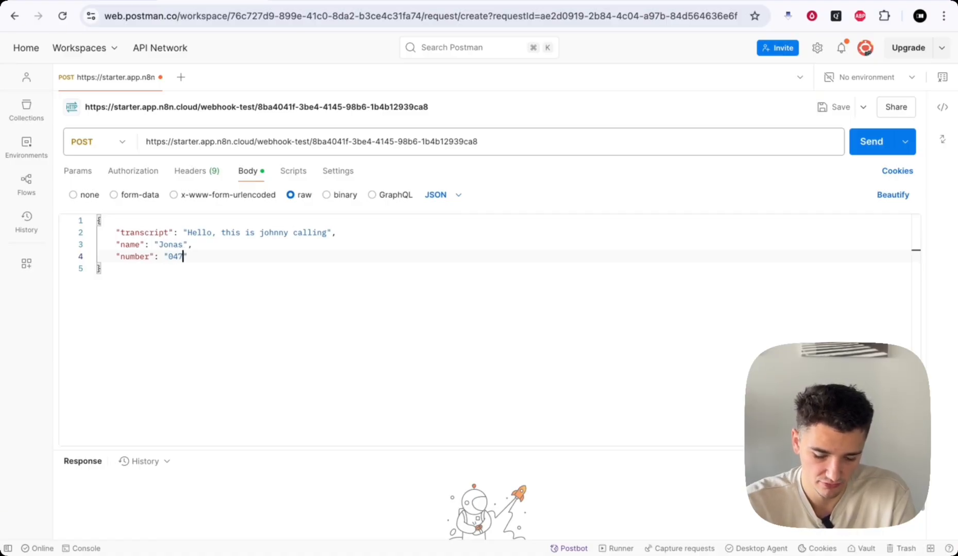
- Review the transcript, name and number lines of the JSON body
key("Down")
key("Left")
key("Up")
key("Up")
key("Up")
key("Up")
key("Down")
key("Down")
key("Right")
key("Up")
key("shift+alt+Right")
key("Left")
key("shift+Right")
key("shift+Right")
key("shift+Right")
key("shift+Right")
key("shift+Right")
key("shift+Right")
key("shift+Right")
key("shift+Right")
key("shift+Right")
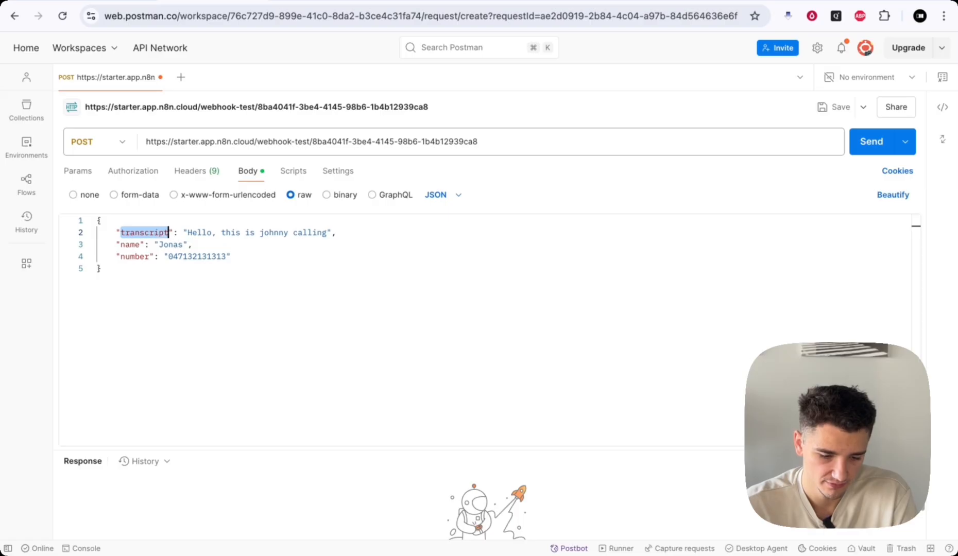
key("Down")
key("Up")
key("Down")
key("Down")
key("Right")
key("Right")
key("Up")
key("Up")
key("Down")
key("Down")
key("Down")
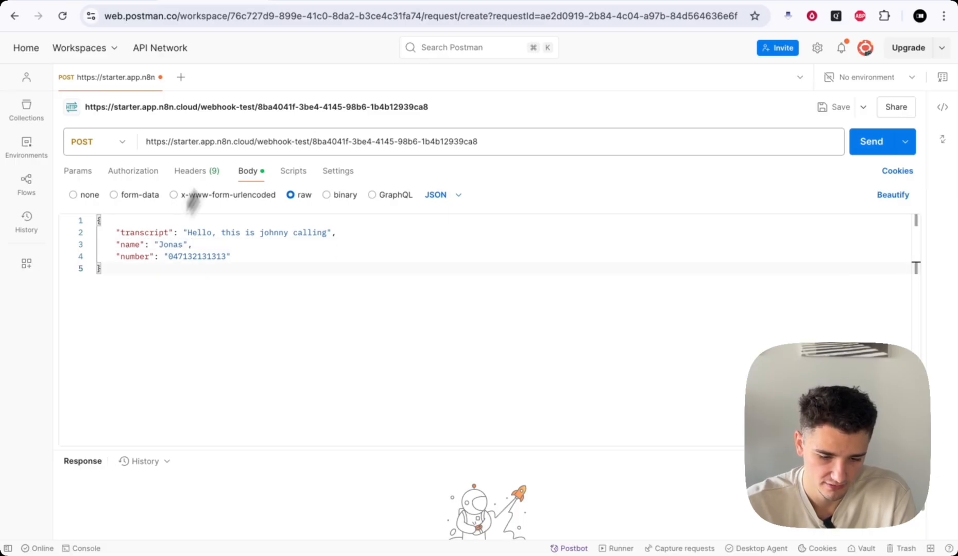
- Start listening for a test event in n8n and send the Postman JSON request
left_click(108, 5)
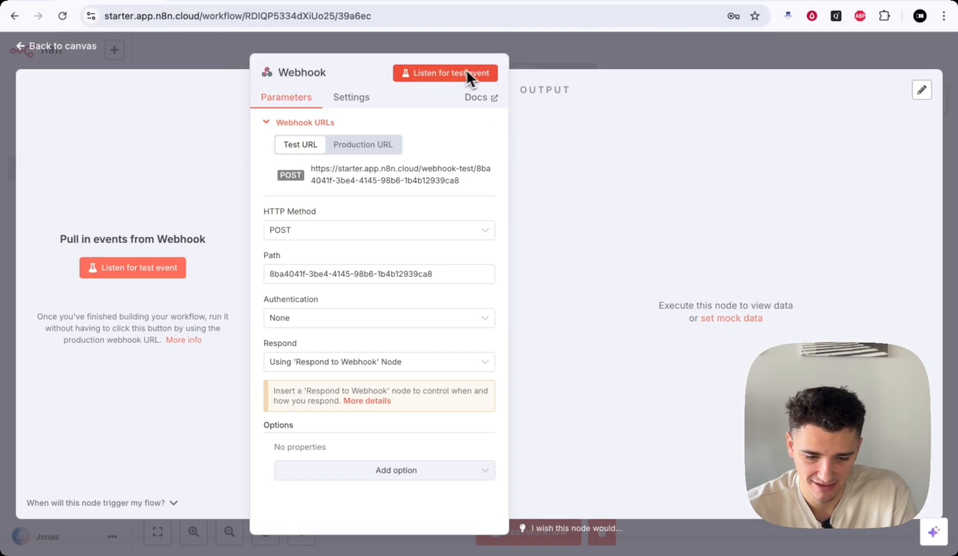
left_click(449, 75)
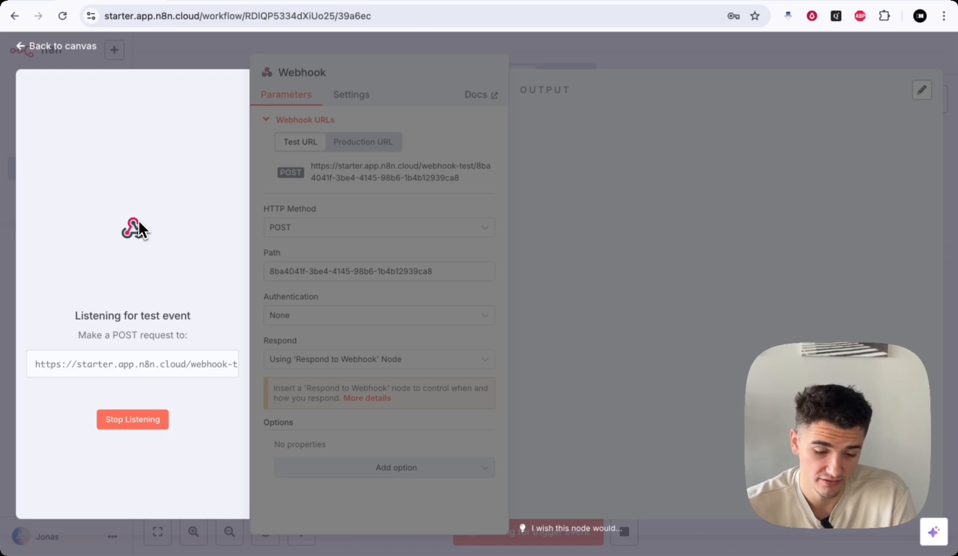
left_click(209, 1)
left_click(875, 141)
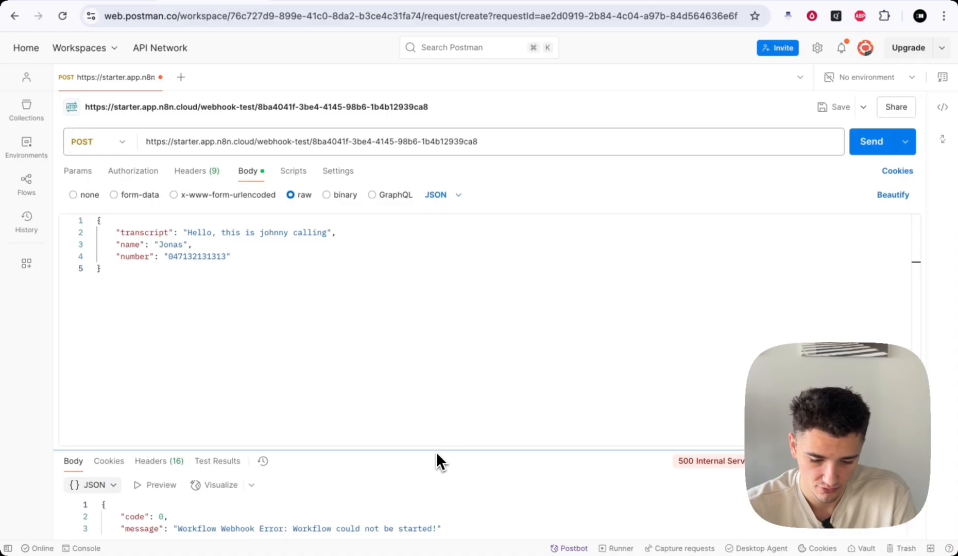
- Enlarge the Postman response to read the 500 'No Respond to Webhook node found' error
left_click_drag(439, 452, 473, 331)
left_click(177, 399)
left_click_drag(178, 399, 397, 400)
double_click(397, 400)
left_click(129, 5)
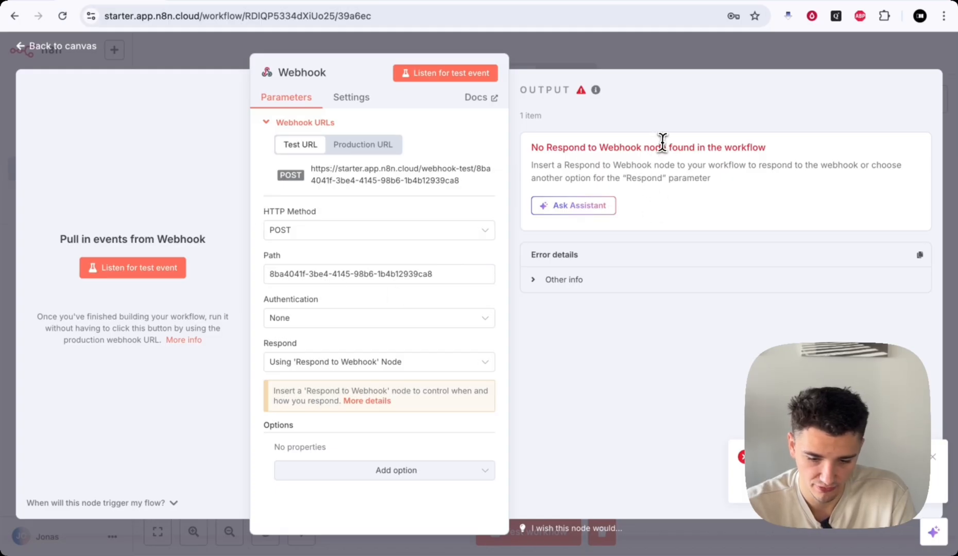
- Switch the Webhook's Respond setting to Immediately
left_click_drag(669, 150, 731, 149)
left_click(733, 149)
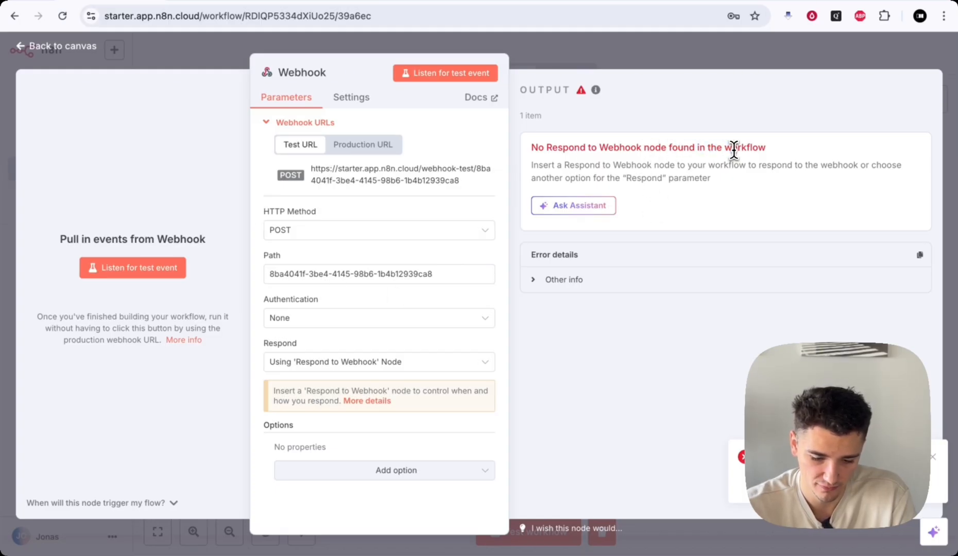
double_click(269, 344)
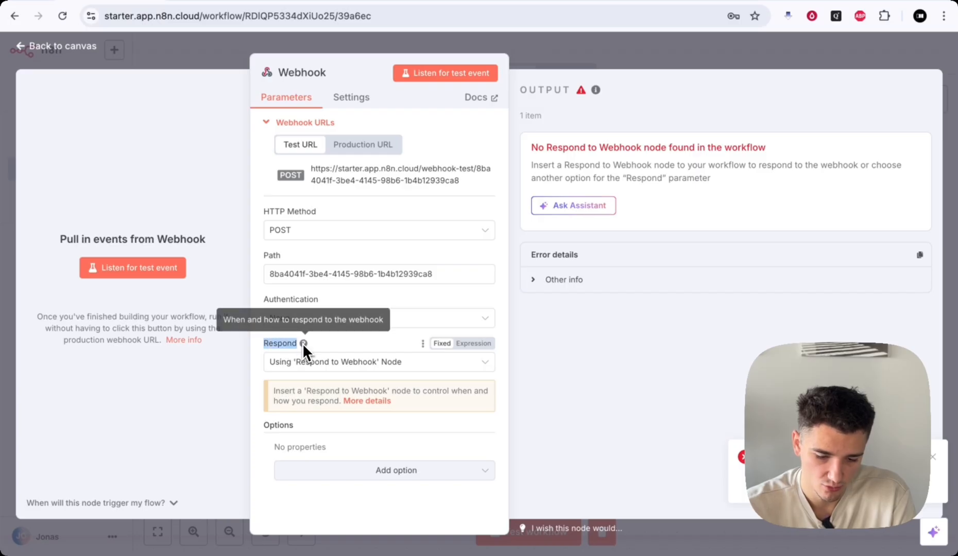
left_click(329, 343)
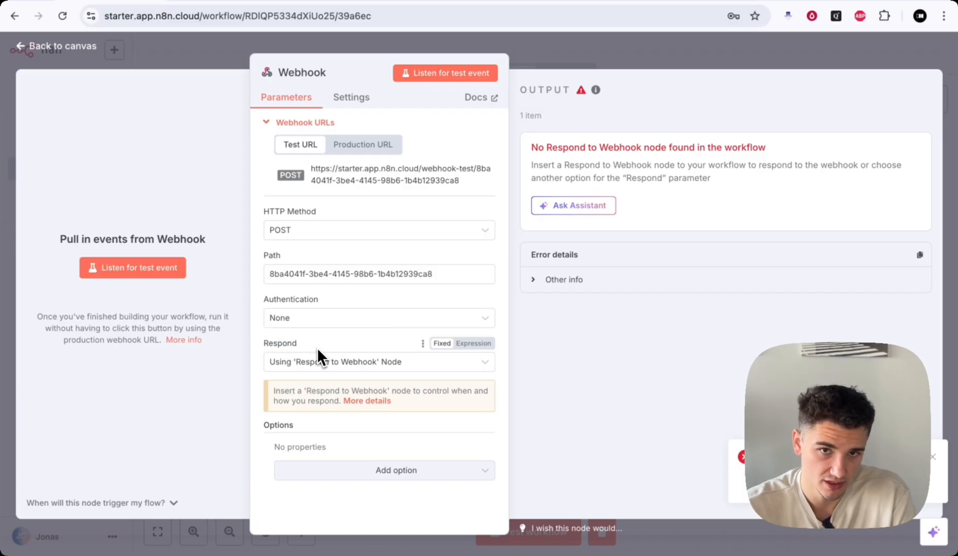
left_click(291, 364)
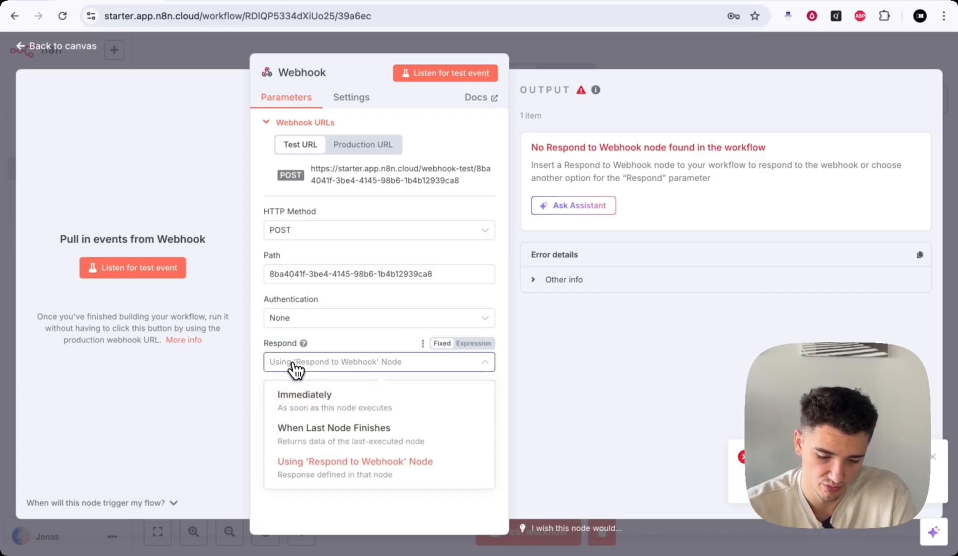
left_click(353, 342)
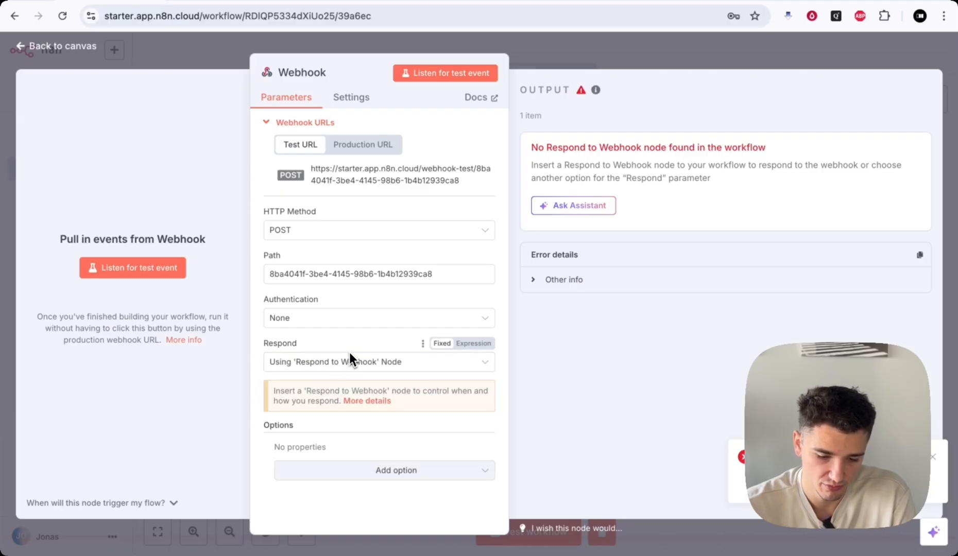
left_click(349, 365)
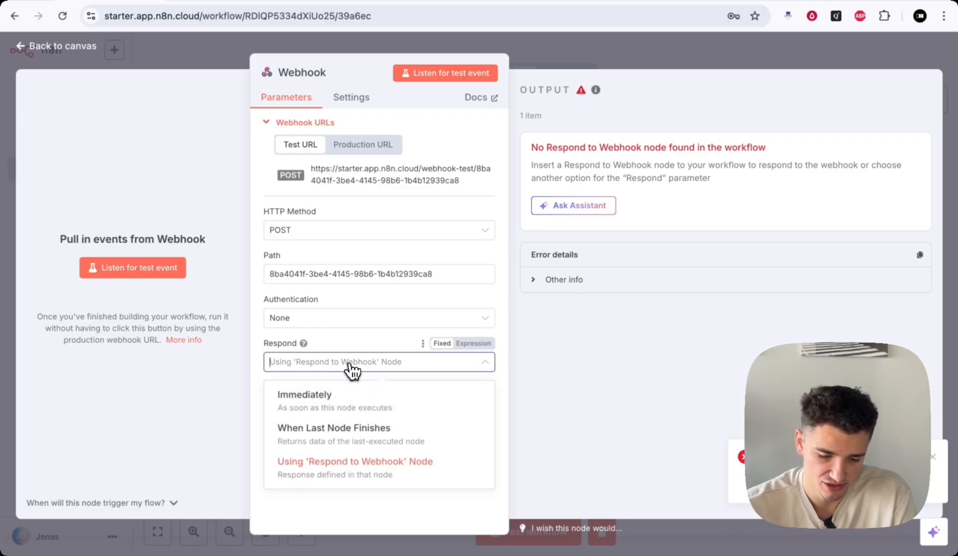
left_click(324, 397)
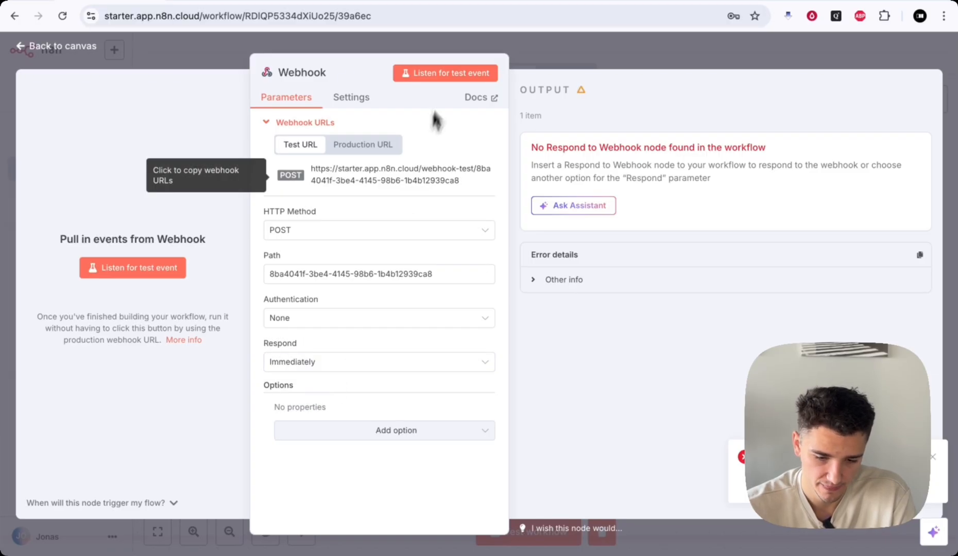
- Listen again and resend the Postman request, confirming 200 OK 'Workflow was started'
left_click(447, 73)
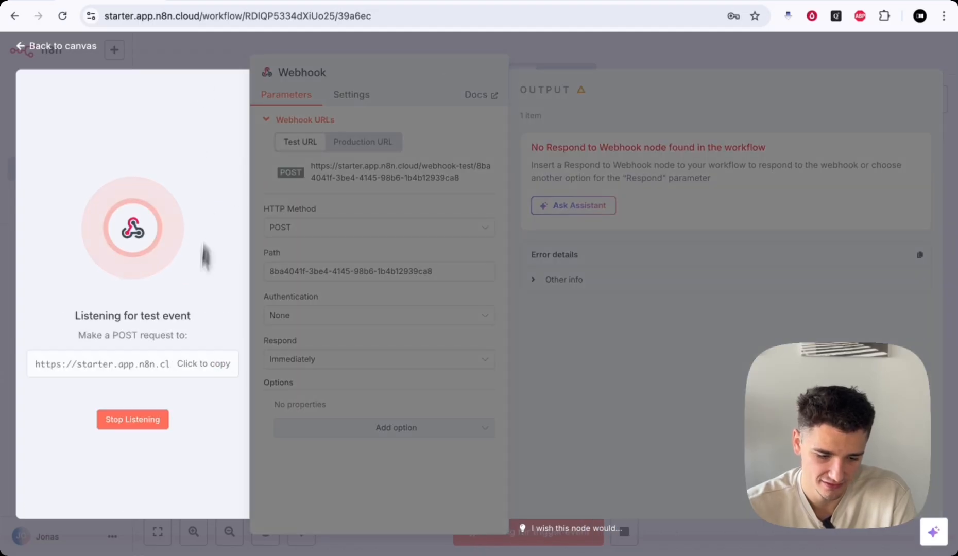
mouse_move(95, 530)
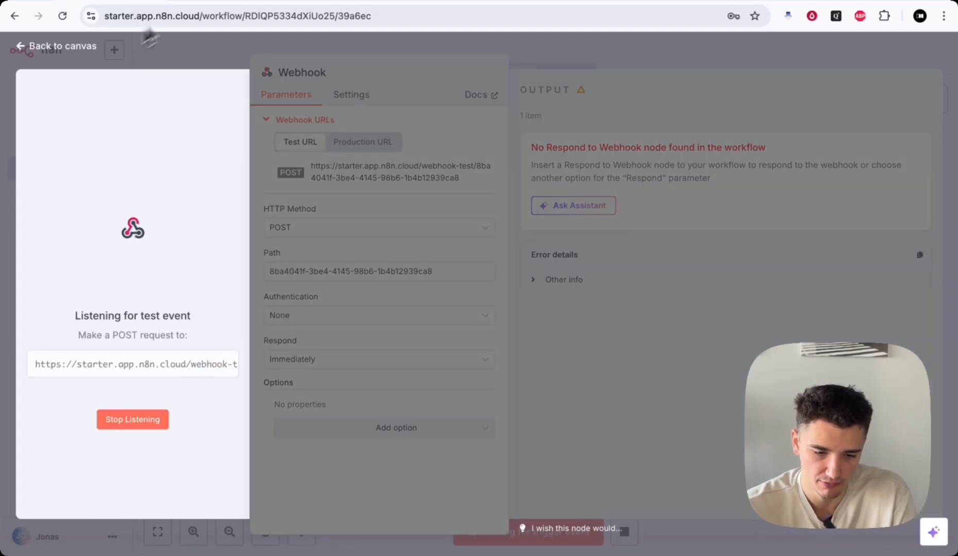
left_click(199, 1)
left_click(868, 142)
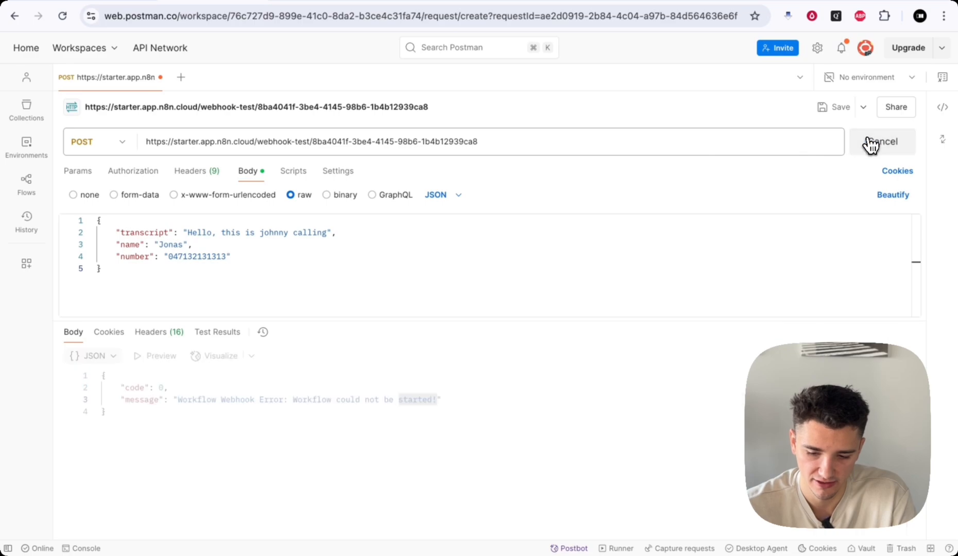
left_click_drag(119, 387, 348, 386)
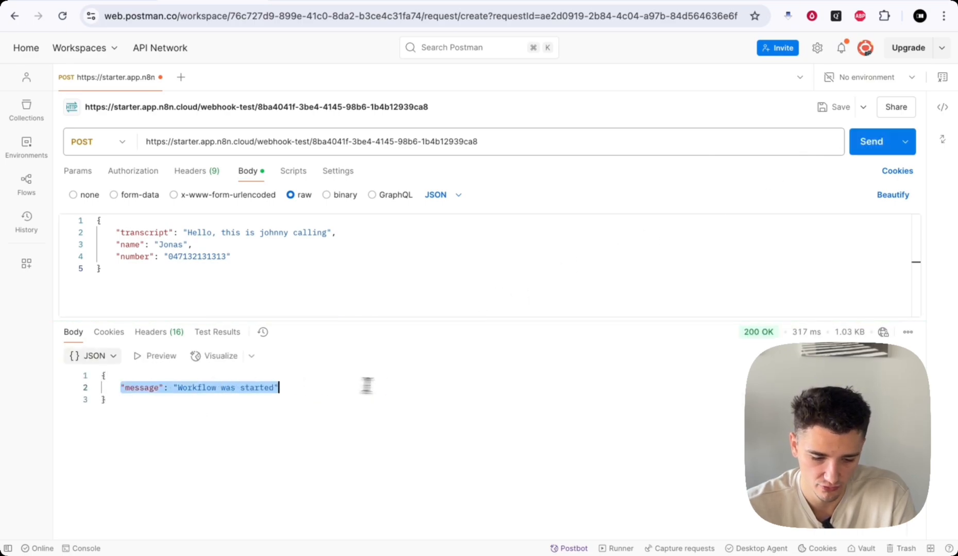
left_click(536, 385)
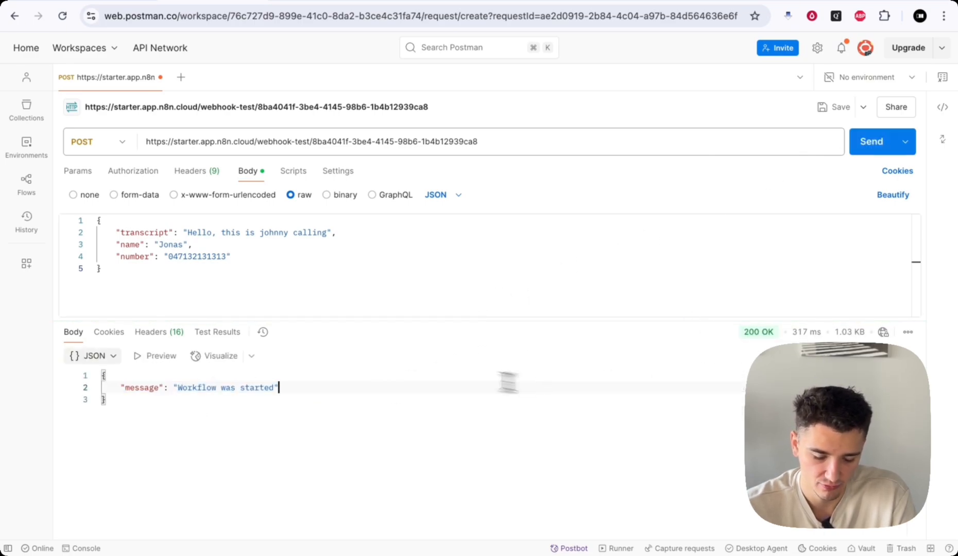
- In the Webhook JSON output, pick out the body's transcript, name and number lines
left_click(123, 2)
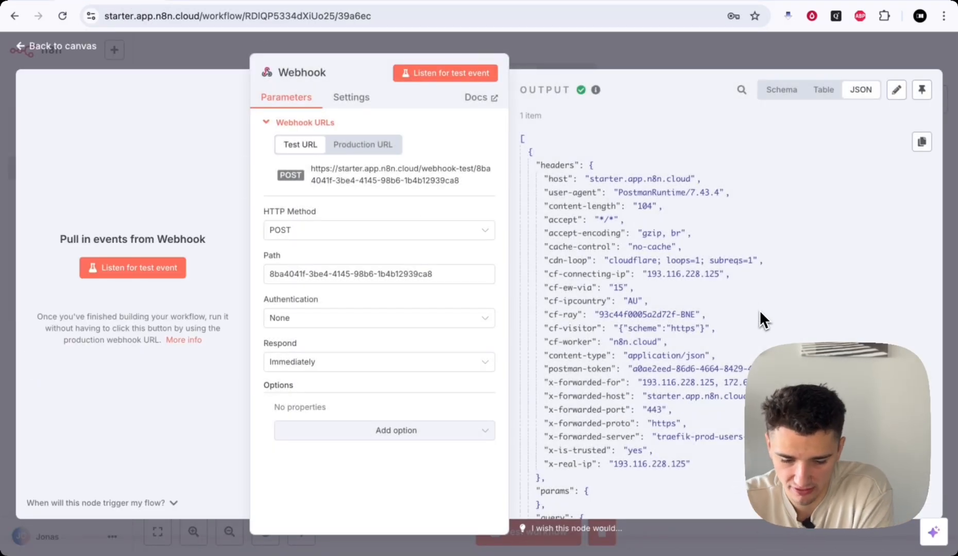
left_click_drag(535, 164, 628, 435)
scroll(628, 433, "down", 5)
left_click(589, 226)
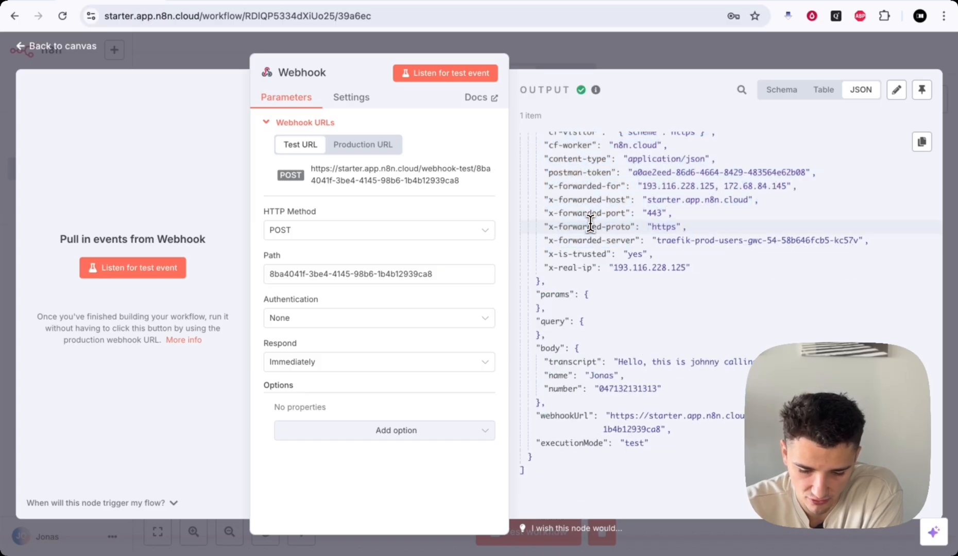
left_click(577, 348)
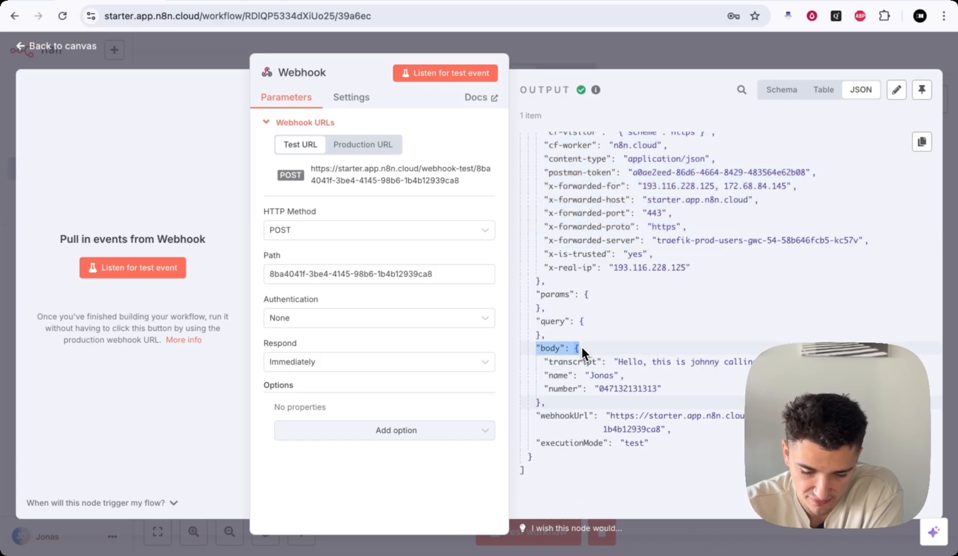
left_click_drag(548, 362, 738, 394)
left_click(738, 394)
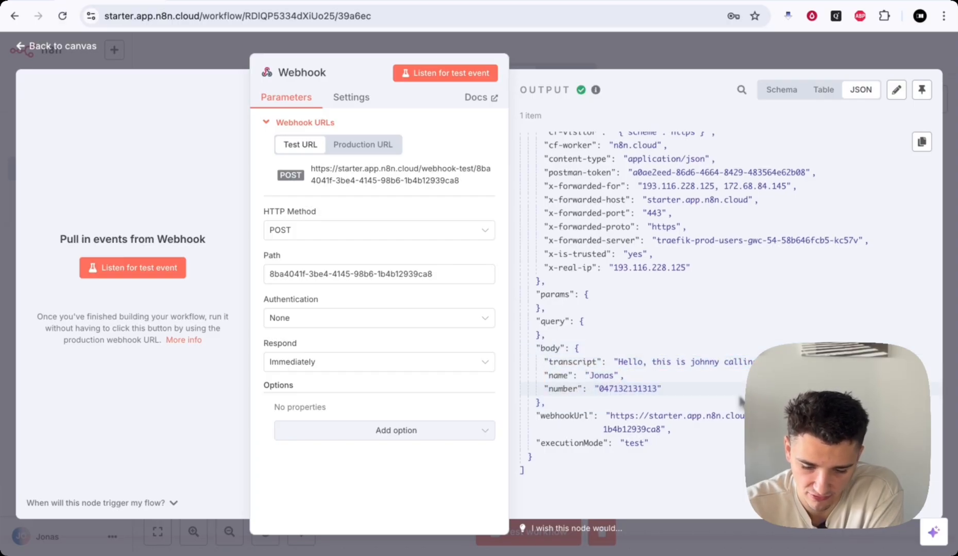
left_click(780, 91)
left_click(822, 90)
left_click(793, 92)
scroll(641, 386, "down", 8)
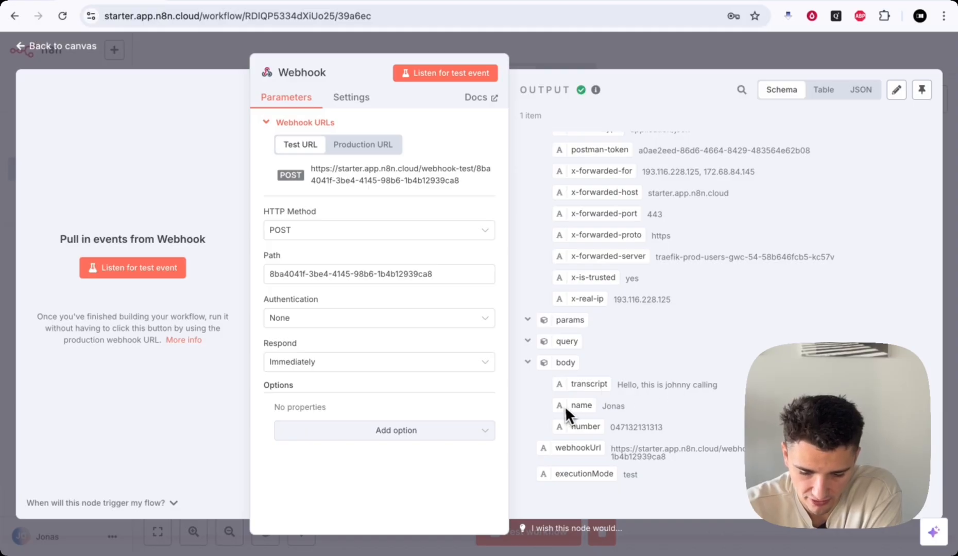
left_click_drag(608, 425, 681, 424)
left_click(687, 426)
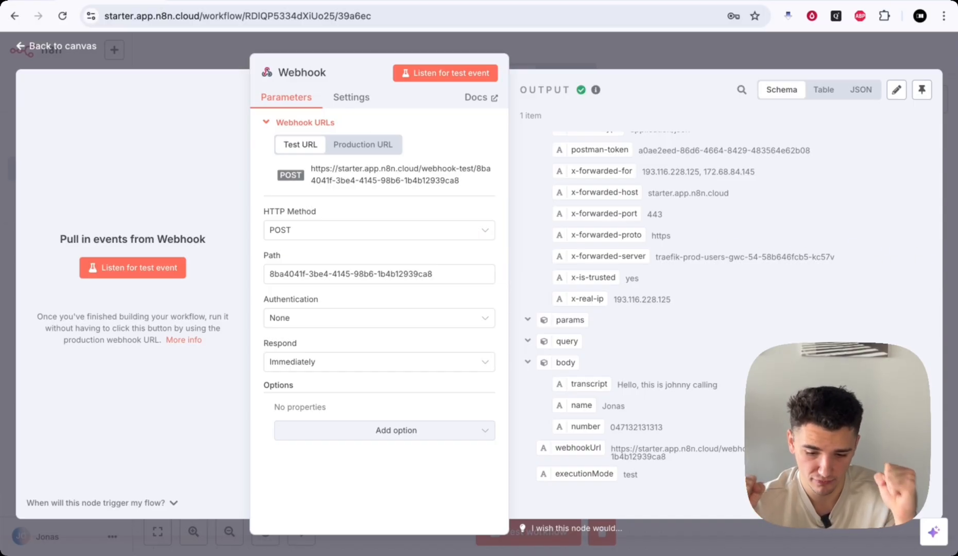
- Return to the canvas and add a Gmail 'On message received' trigger
left_click(636, 54)
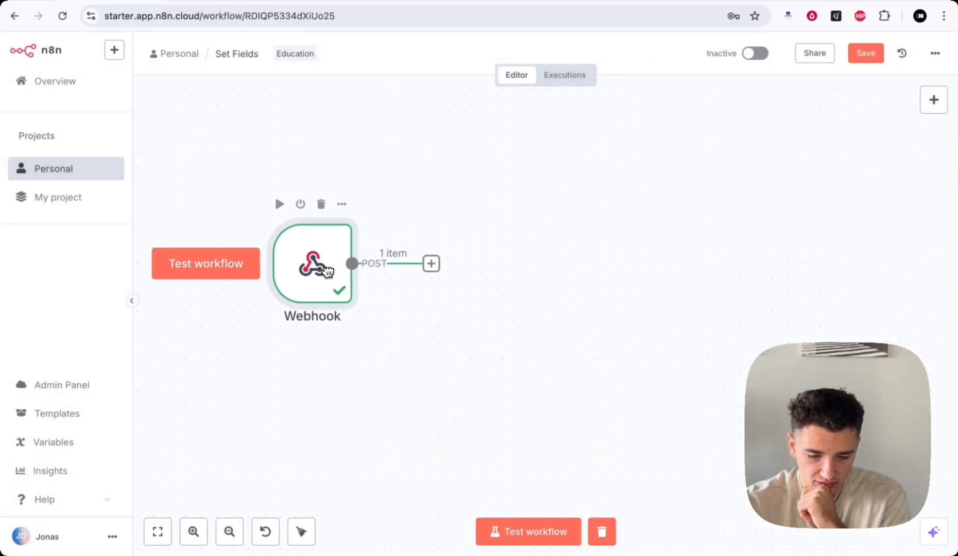
left_click(431, 263)
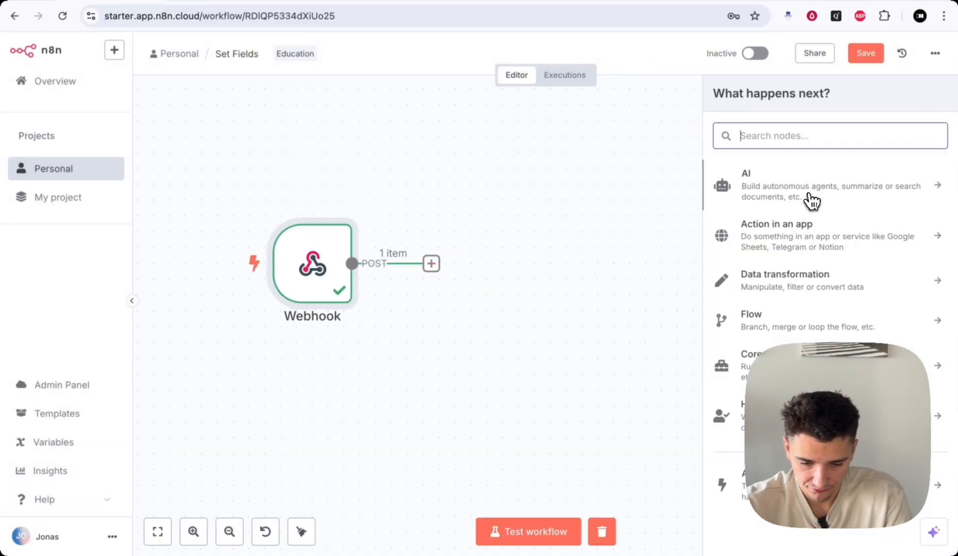
type("gmail")
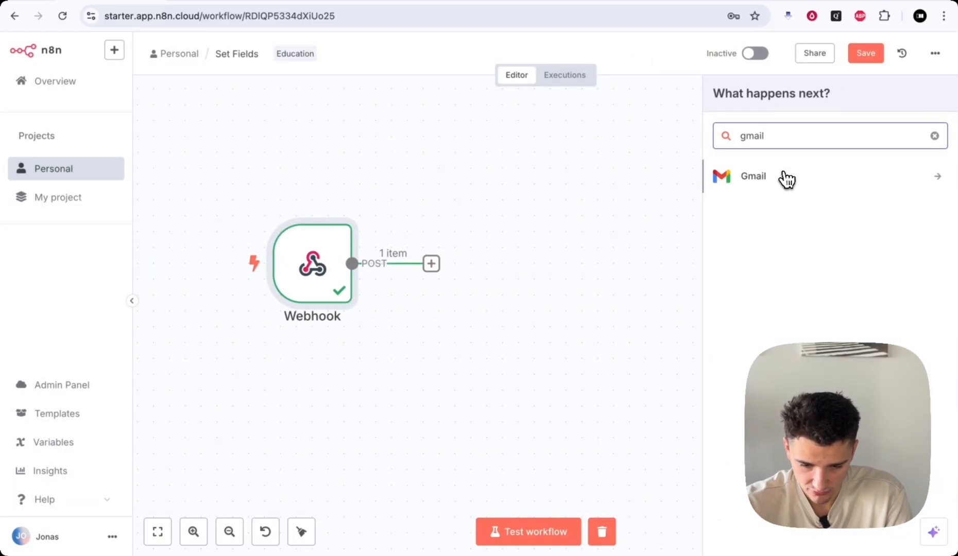
left_click(786, 176)
scroll(723, 277, "down", 10)
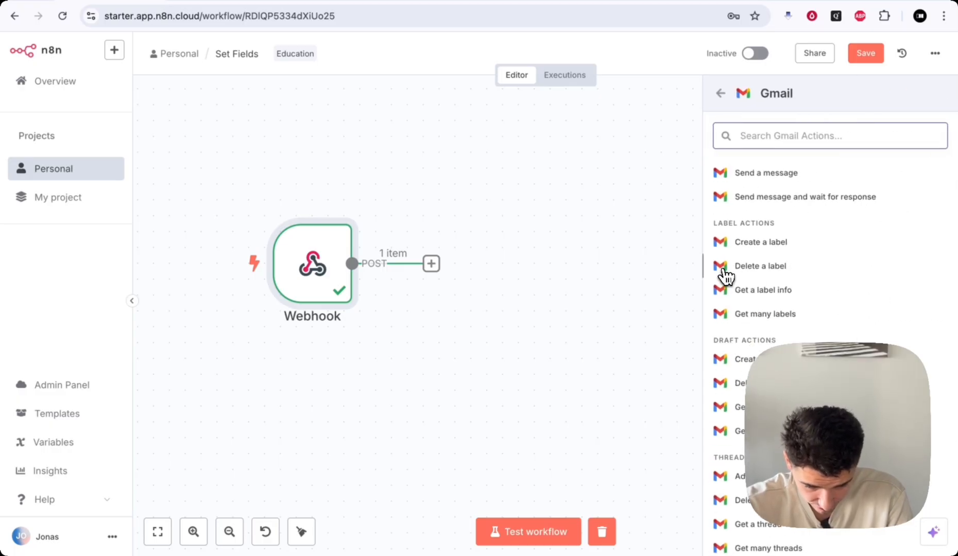
left_click(740, 471)
left_click(733, 493)
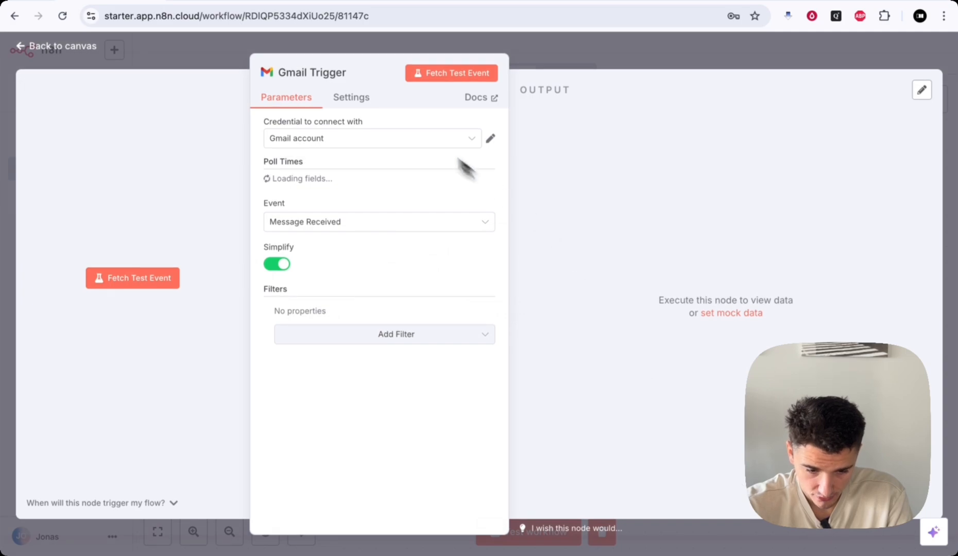
- Move the Gmail Trigger above the Webhook, review its settings, then delete it
left_click(548, 62)
left_click_drag(477, 270, 332, 154)
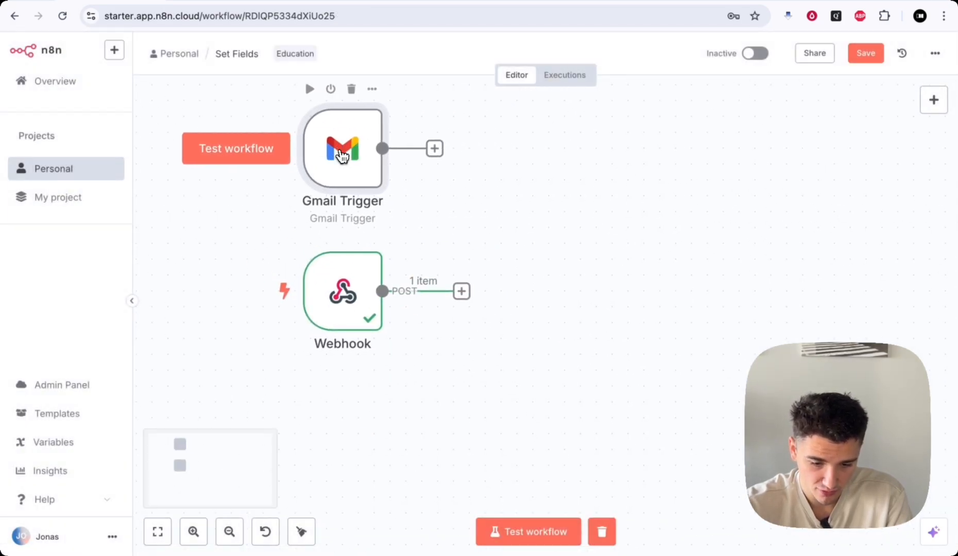
double_click(333, 153)
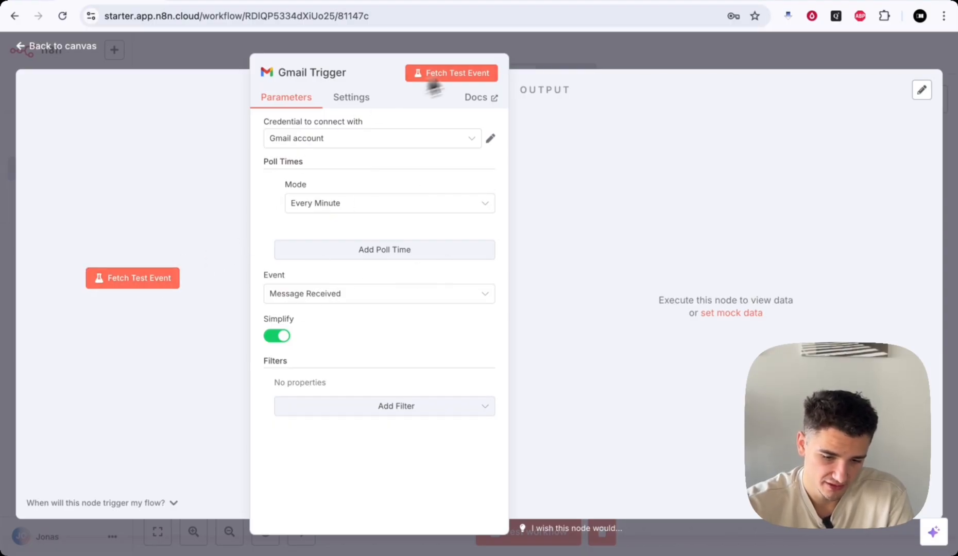
left_click(621, 55)
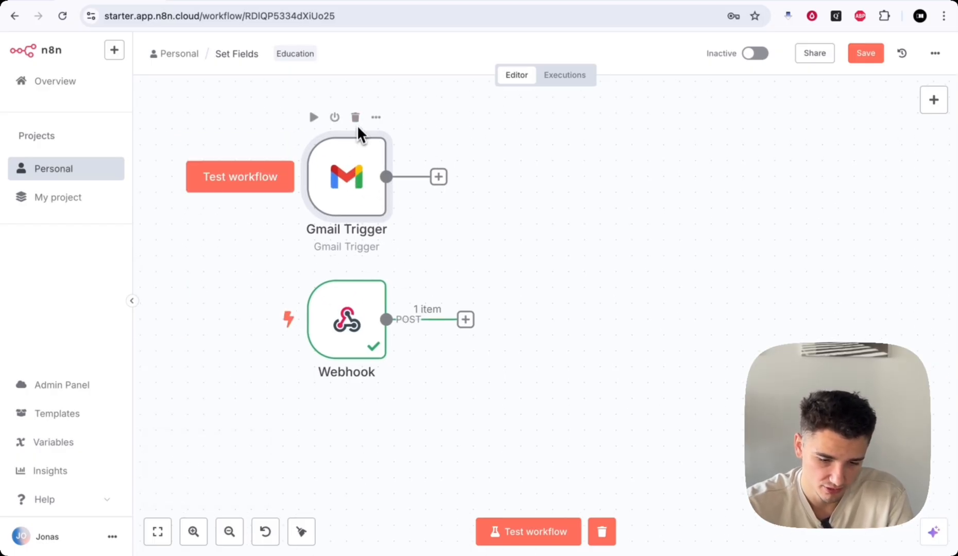
double_click(320, 198)
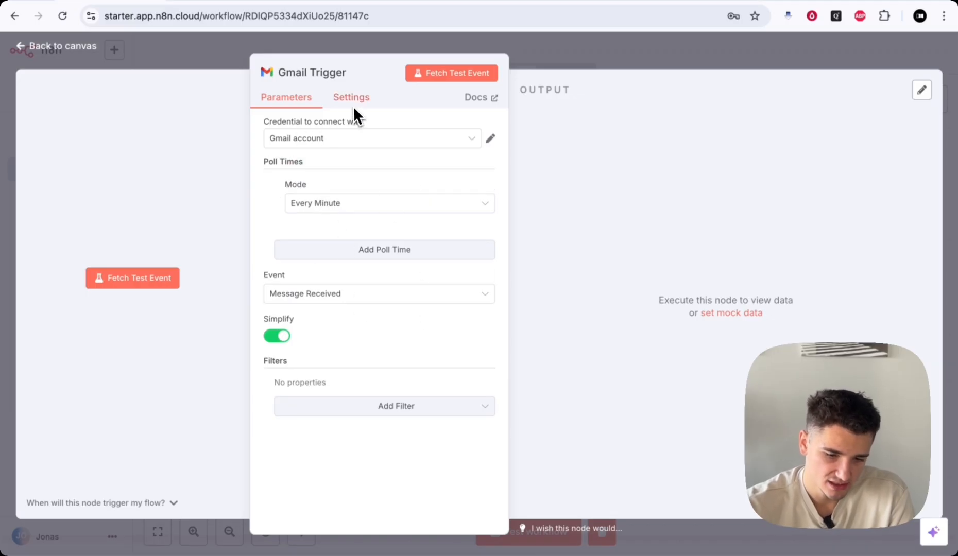
left_click(603, 61)
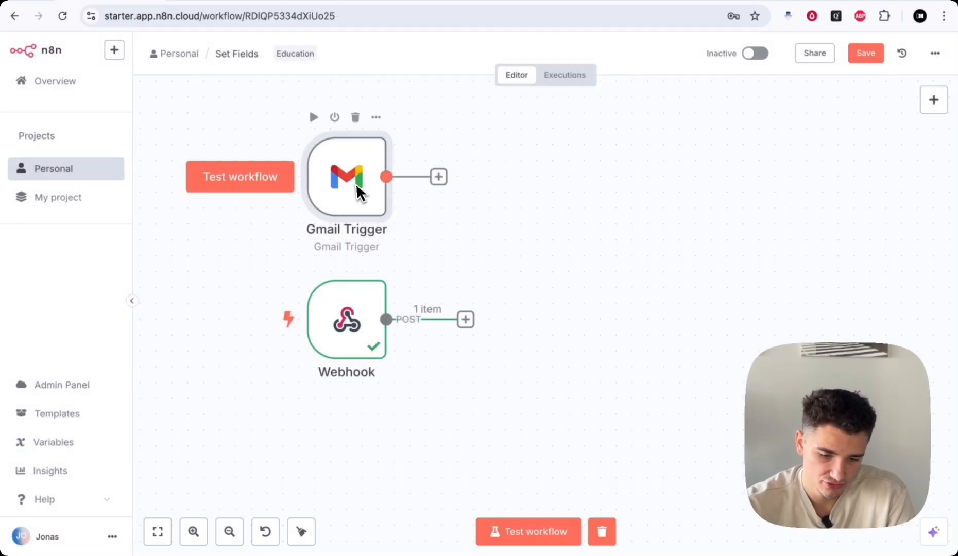
left_click(358, 124)
- Move the Webhook node and check its Schema output body fields
scroll(571, 219, "down", 2)
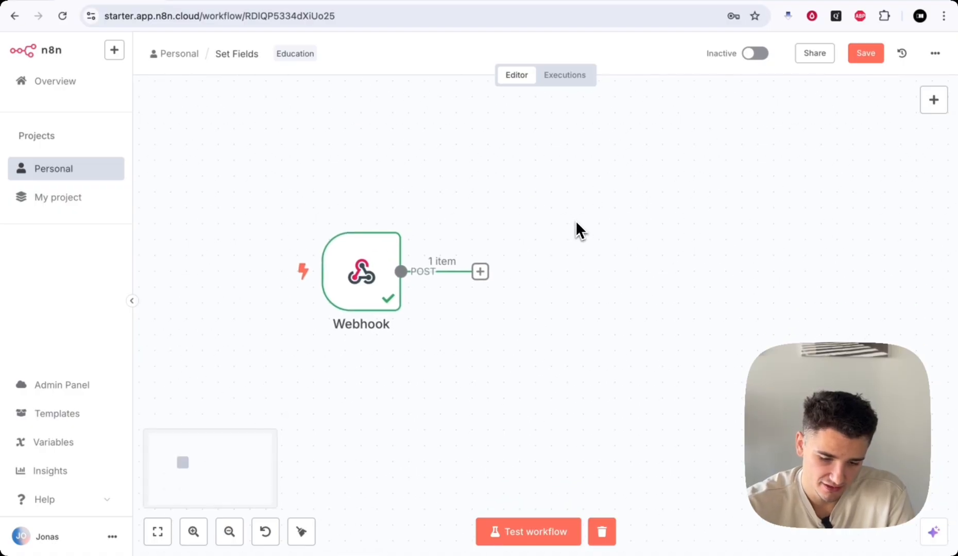
left_click_drag(342, 269, 267, 189)
scroll(308, 221, "left", 1)
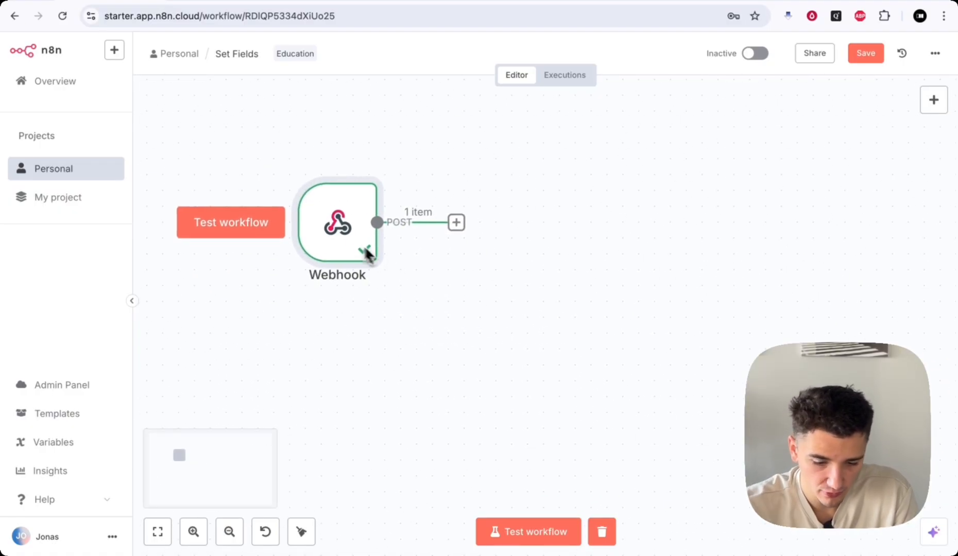
double_click(337, 237)
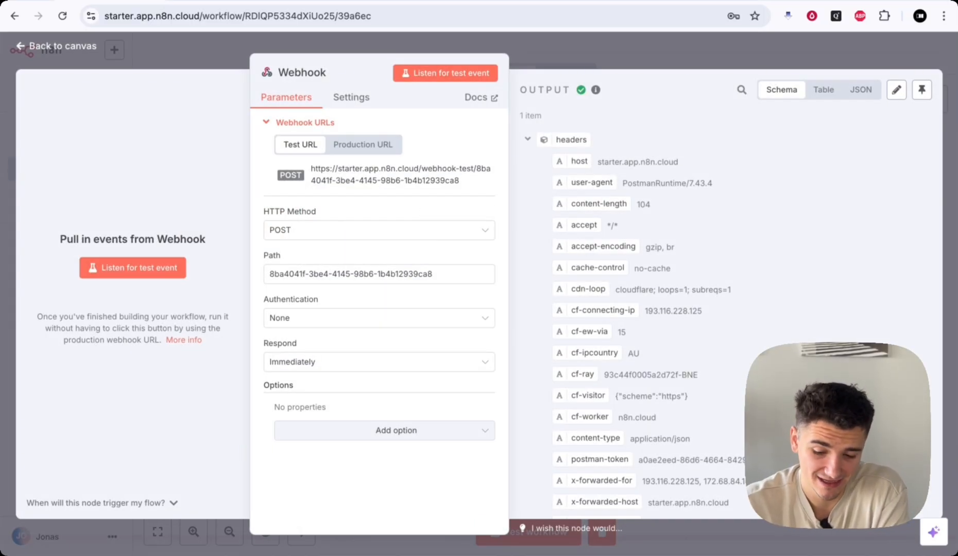
scroll(653, 362, "down", 3)
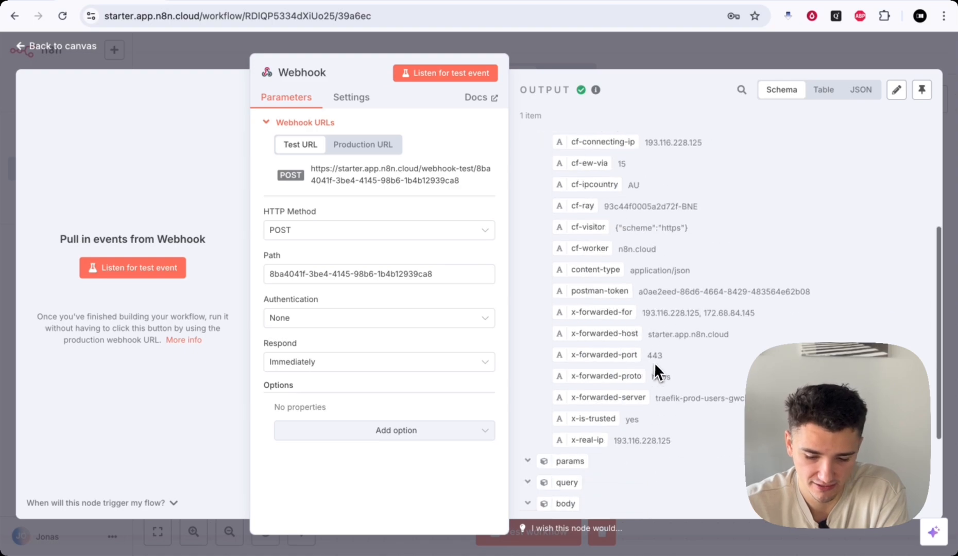
scroll(654, 363, "down", 3)
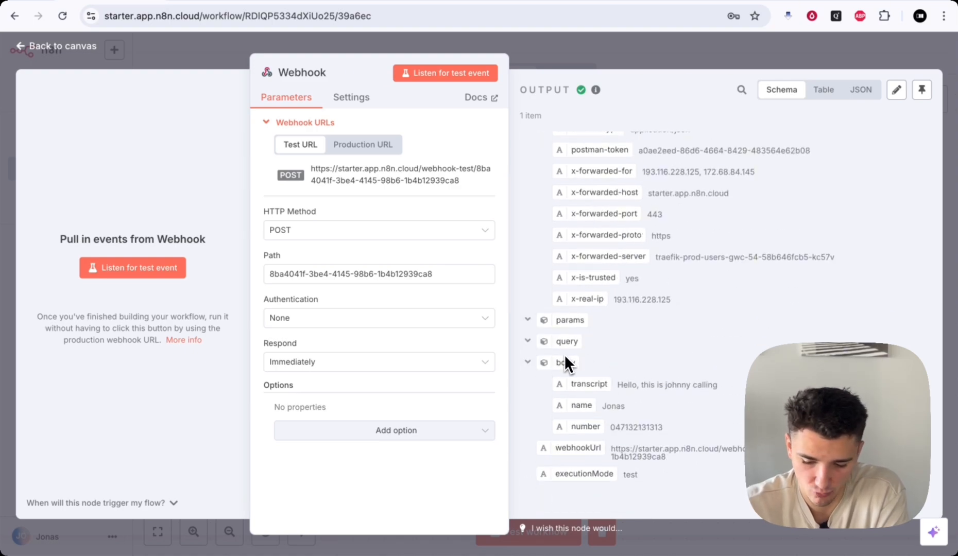
left_click(528, 363)
left_click(528, 424)
scroll(592, 427, "down", 2)
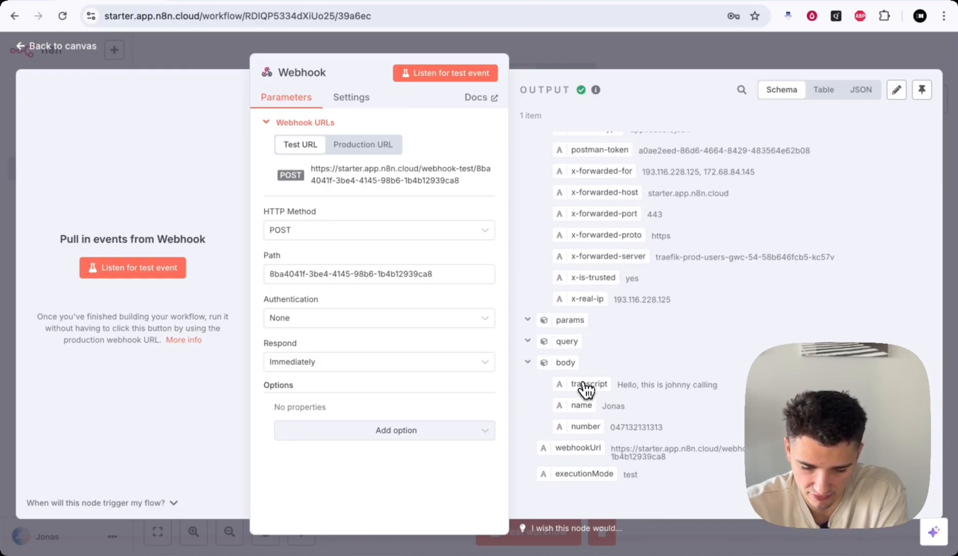
mouse_move(596, 90)
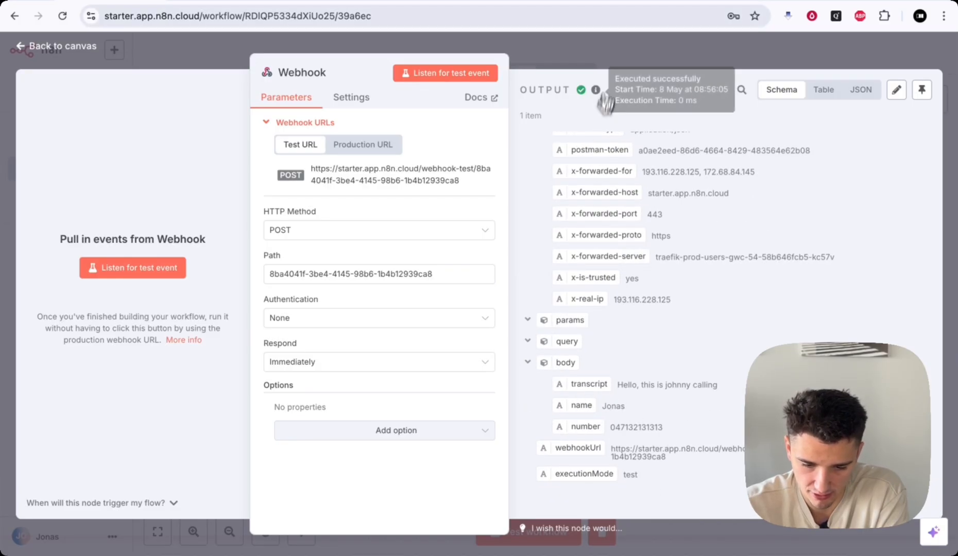
left_click(617, 48)
- Reopen the Webhook node and highlight the transcript, name and number fields
scroll(444, 212, "right", 5)
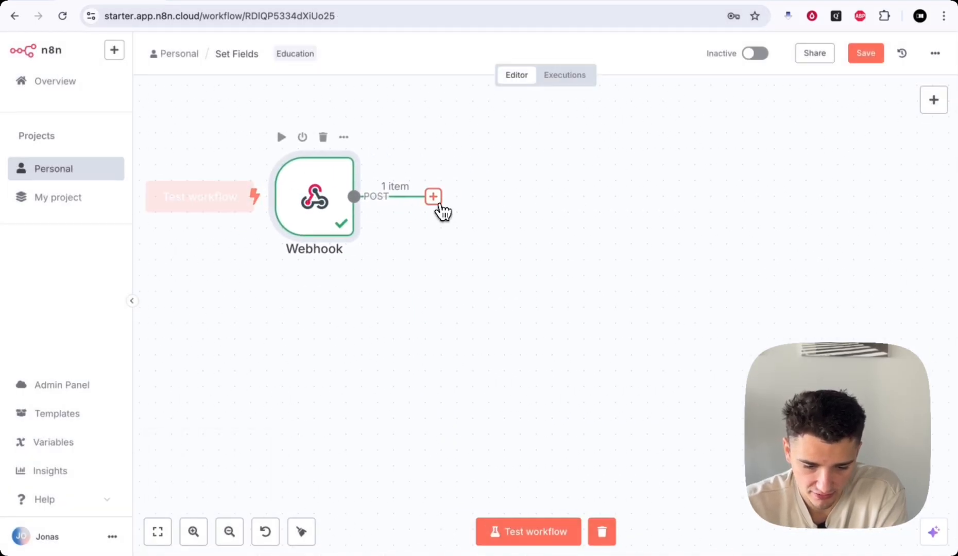
left_click(436, 201)
left_click(506, 225)
double_click(326, 205)
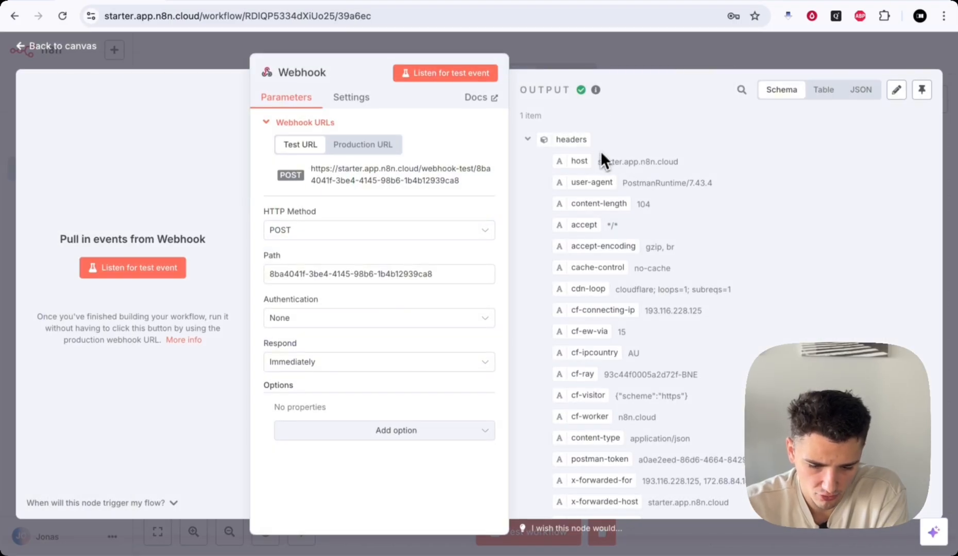
scroll(639, 305, "down", 3)
scroll(637, 218, "up", 2)
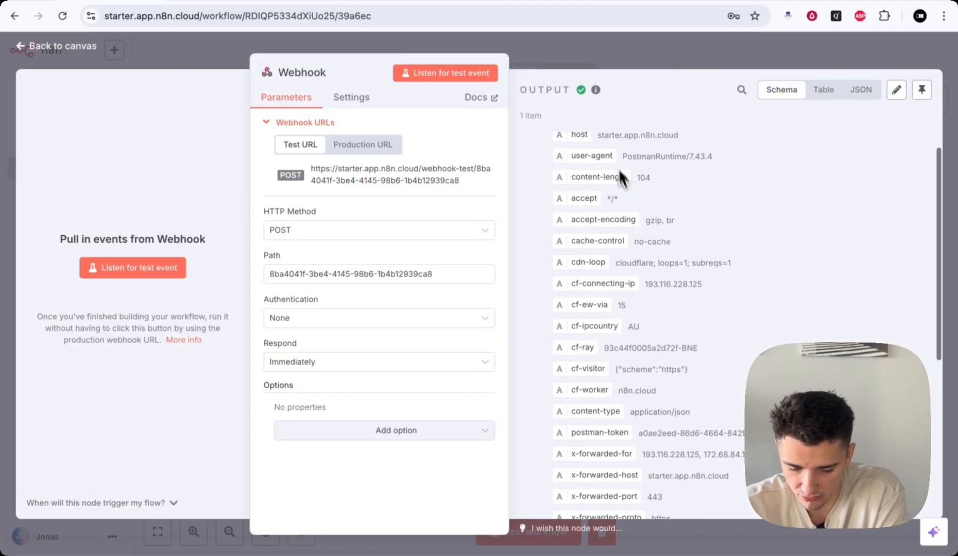
scroll(605, 248, "down", 5)
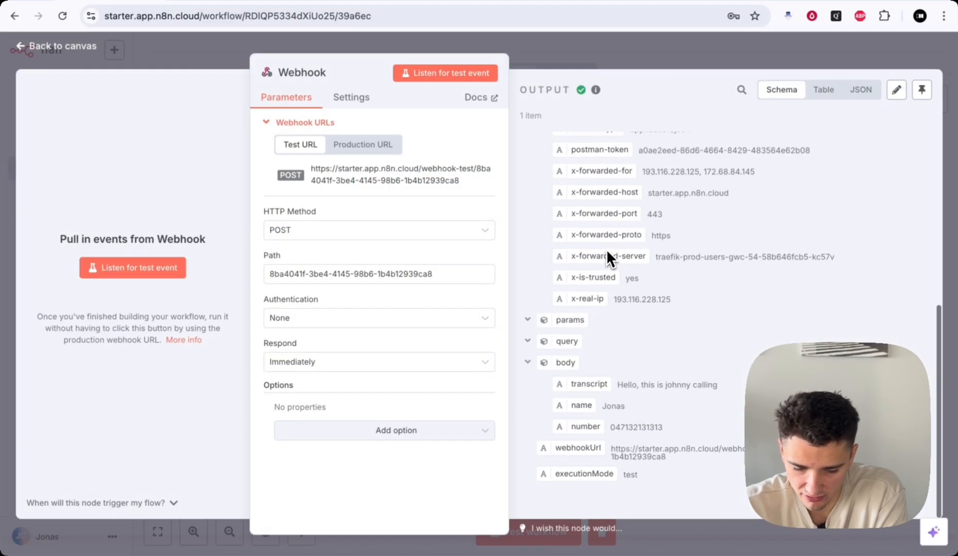
left_click_drag(572, 382, 601, 390)
double_click(580, 406)
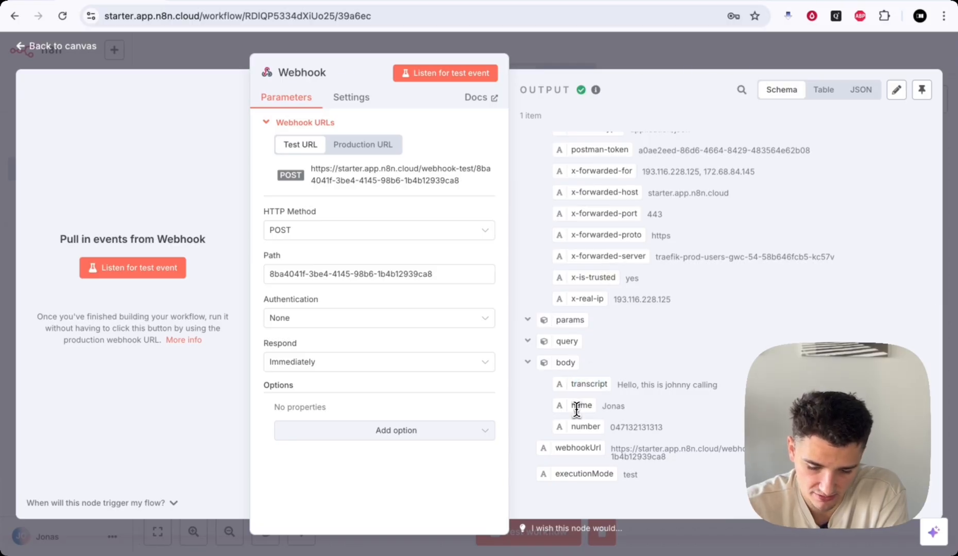
double_click(584, 427)
left_click(607, 53)
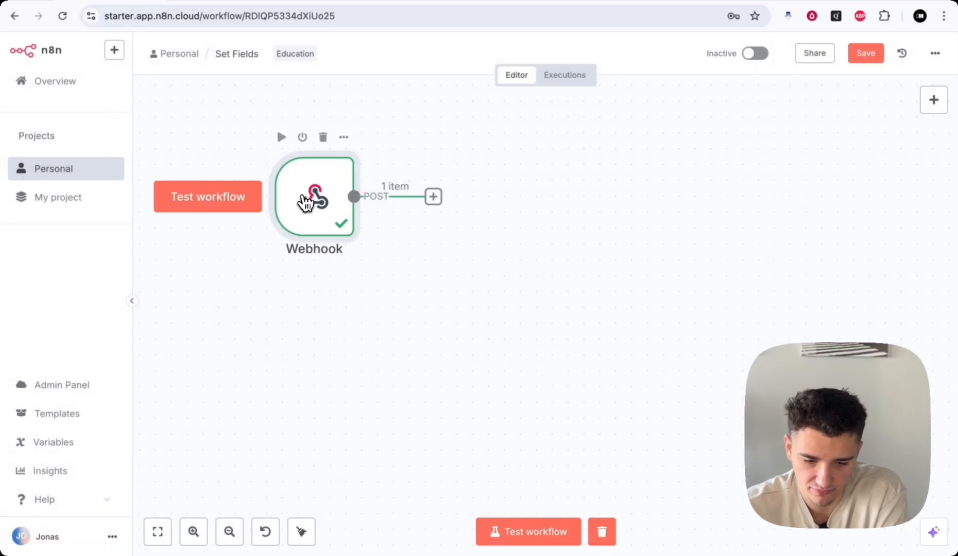
- Shift the Webhook node right and down, then open the 'What happens next?' node panel
left_click_drag(304, 201, 355, 225)
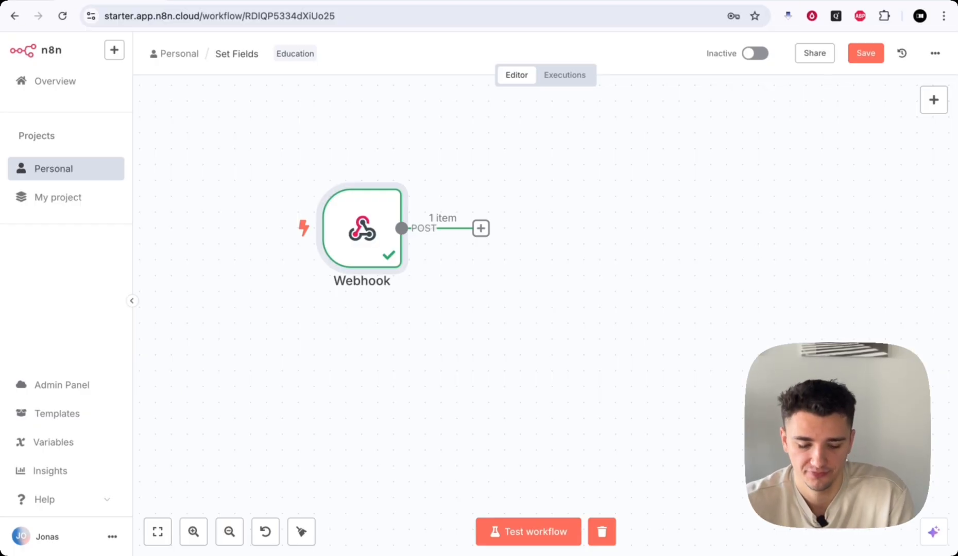
key("Tab")
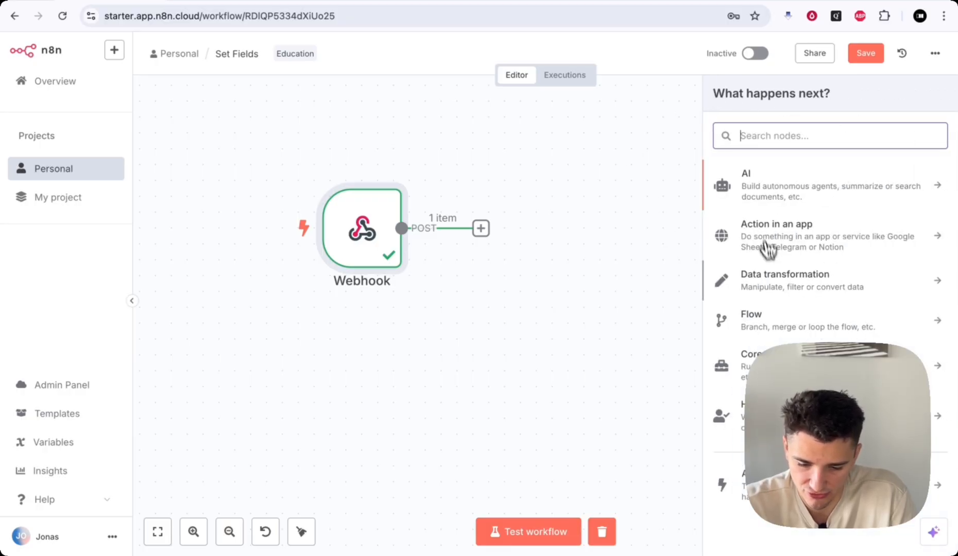
- Add an Edit Fields (Set) node after the Webhook in manual mapping mode
left_click(788, 281)
scroll(789, 284, "down", 2)
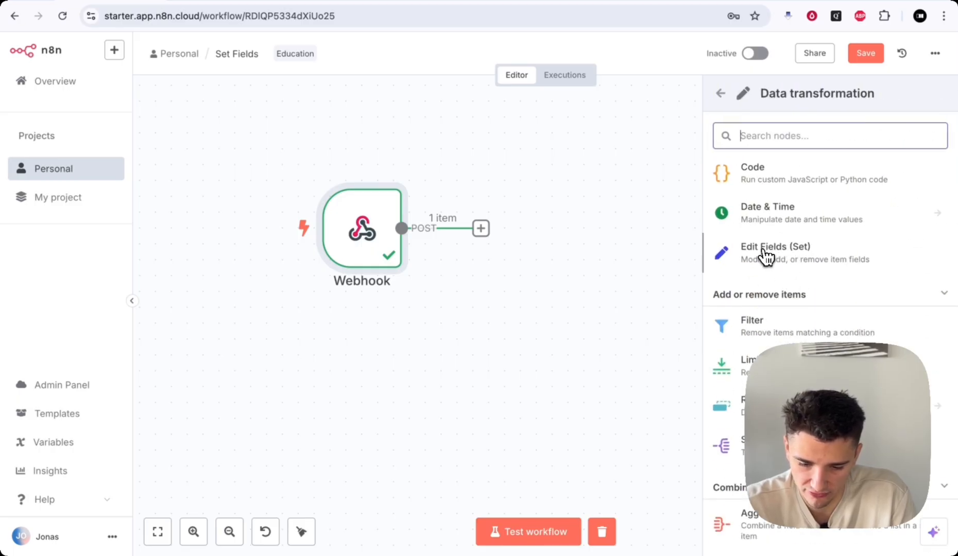
left_click(796, 253)
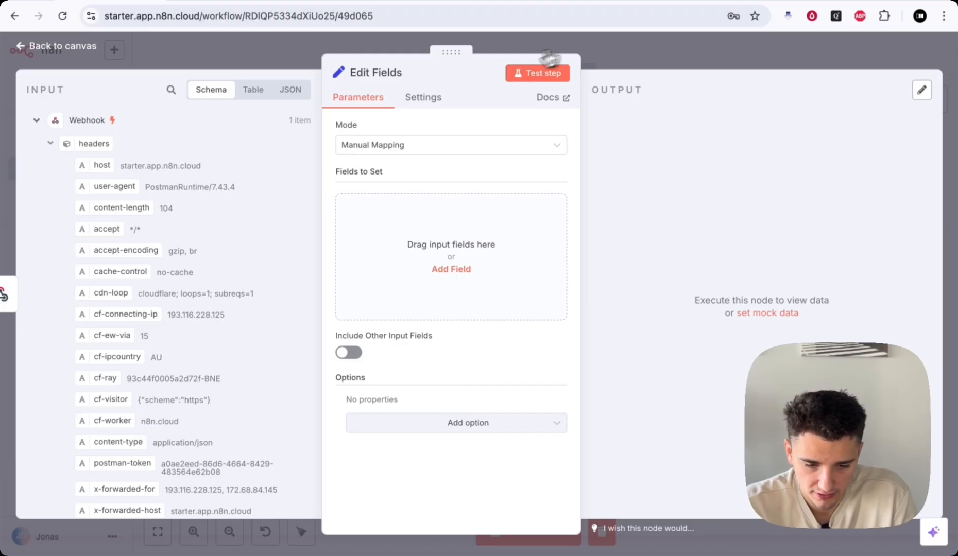
left_click(382, 154)
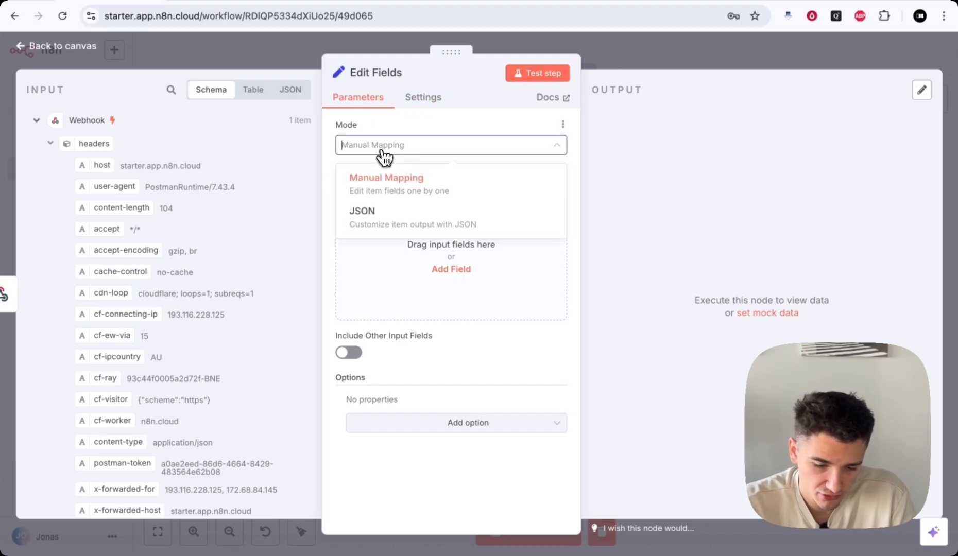
left_click(394, 128)
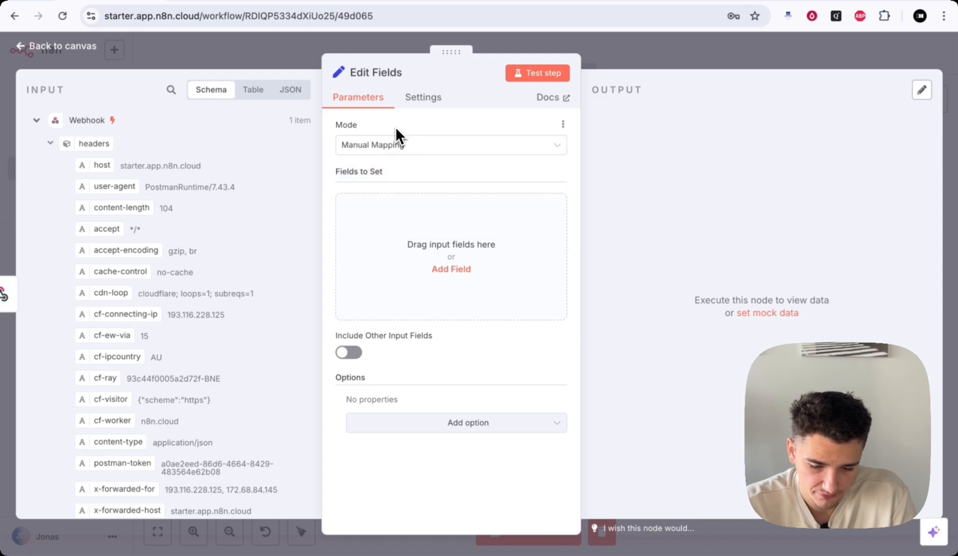
- Add a name field whose expression value maps body.name
left_click(449, 268)
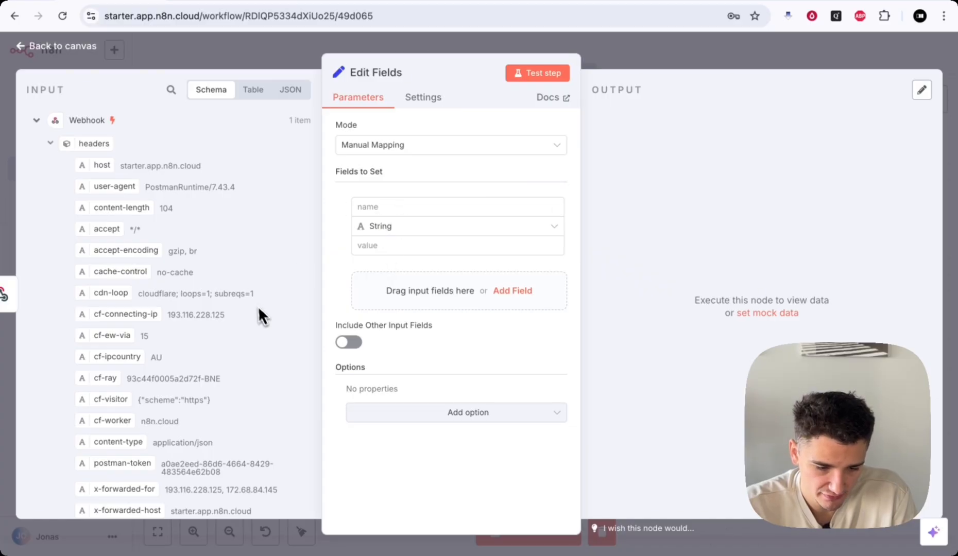
scroll(265, 313, "down", 6)
scroll(220, 337, "down", 2)
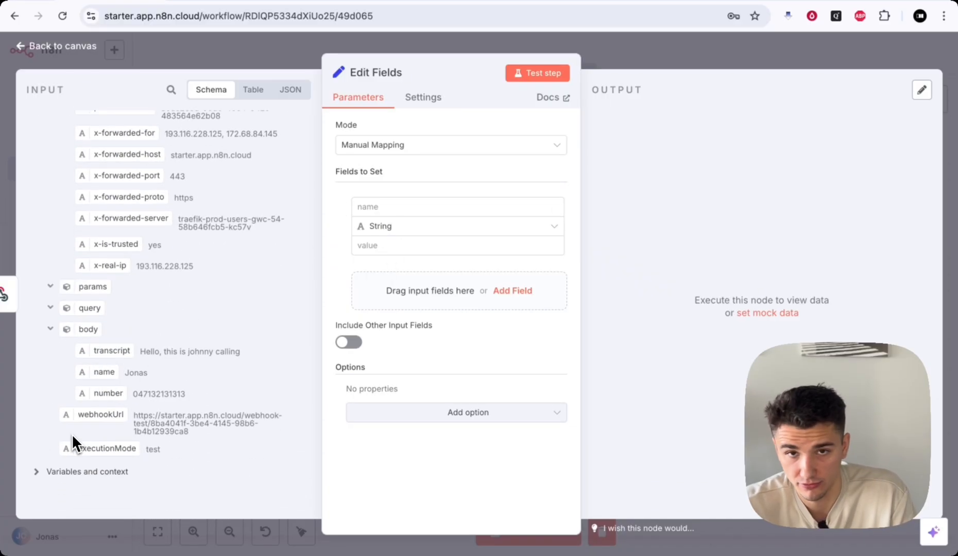
scroll(189, 340, "up", 6)
scroll(98, 435, "down", 6)
left_click(390, 205)
left_click(382, 246)
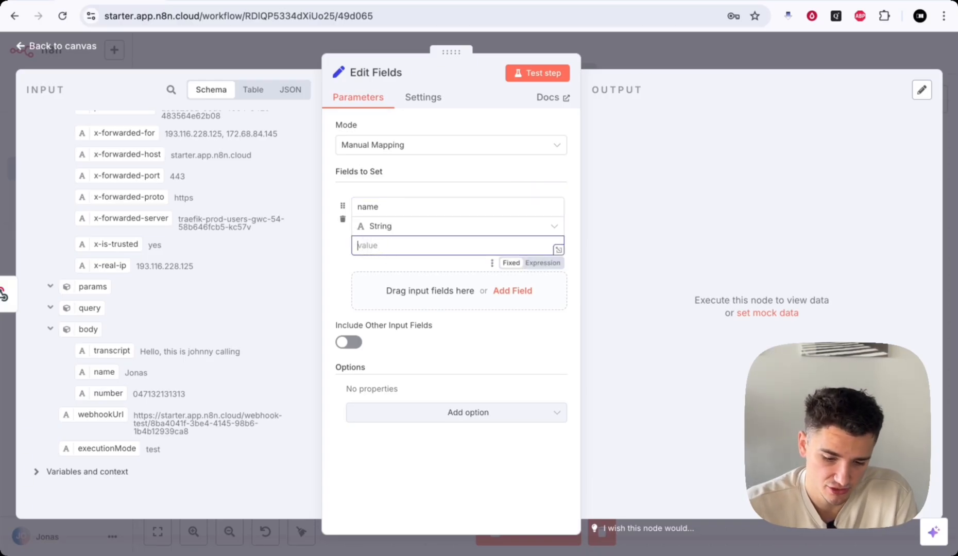
left_click(542, 263)
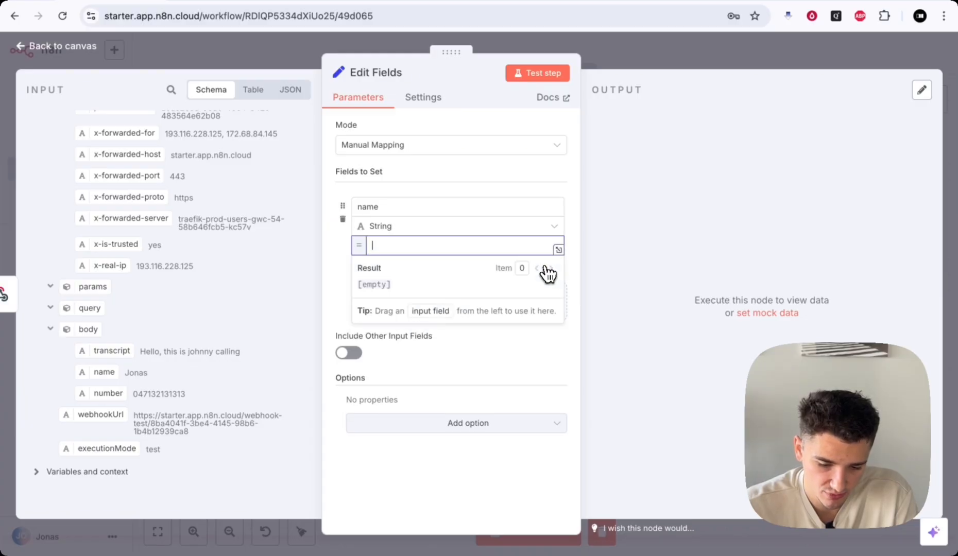
left_click_drag(104, 372, 392, 248)
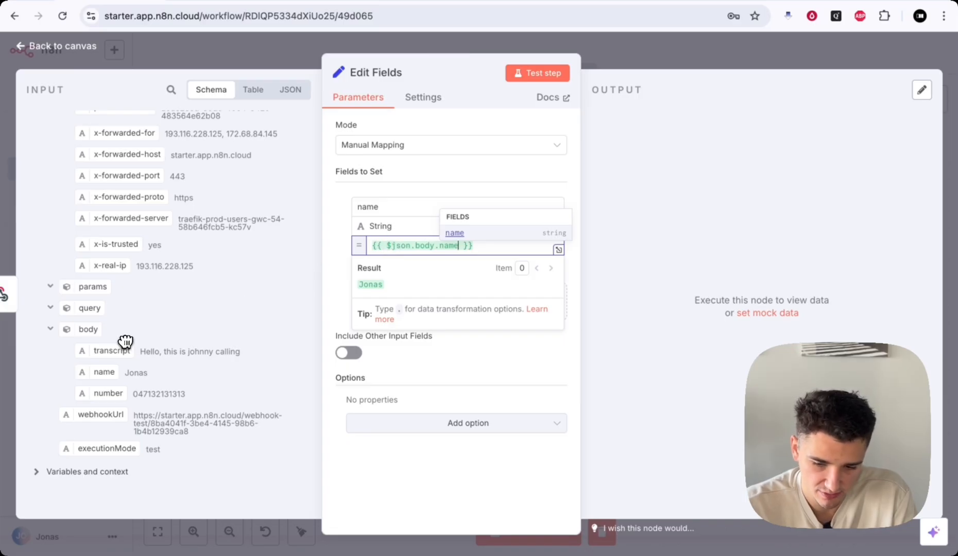
left_click(350, 187)
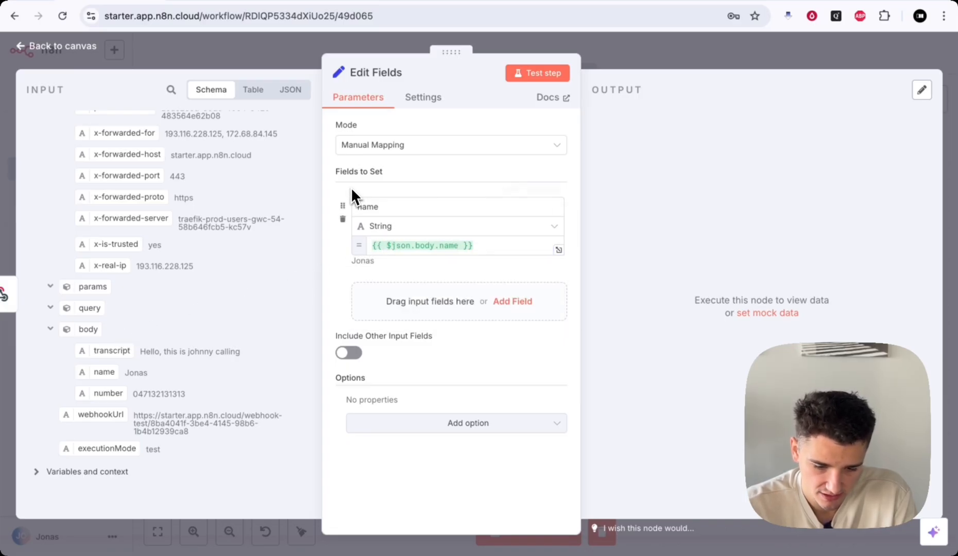
- Add a 'transcript' field whose expression value maps body.transcript
left_click(432, 299)
left_click(385, 292)
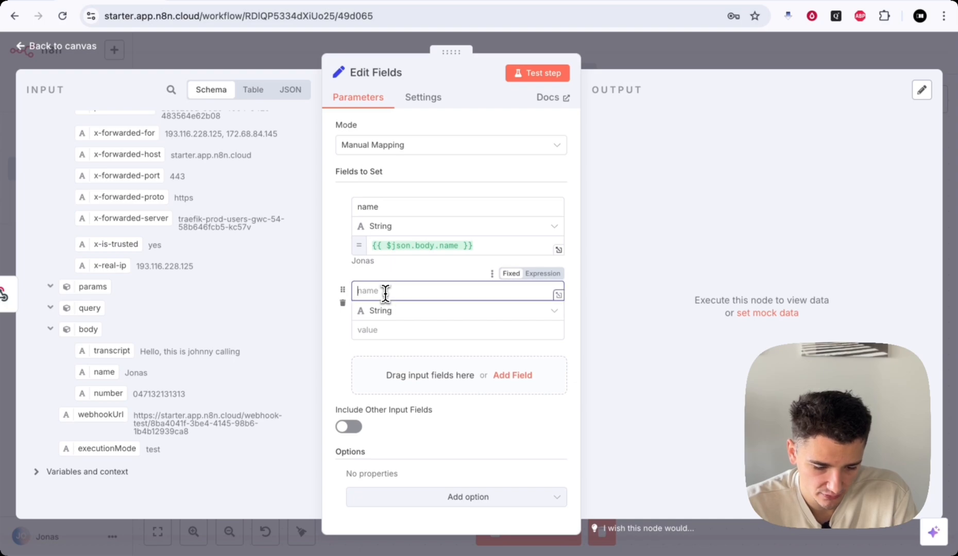
type("transcrip")
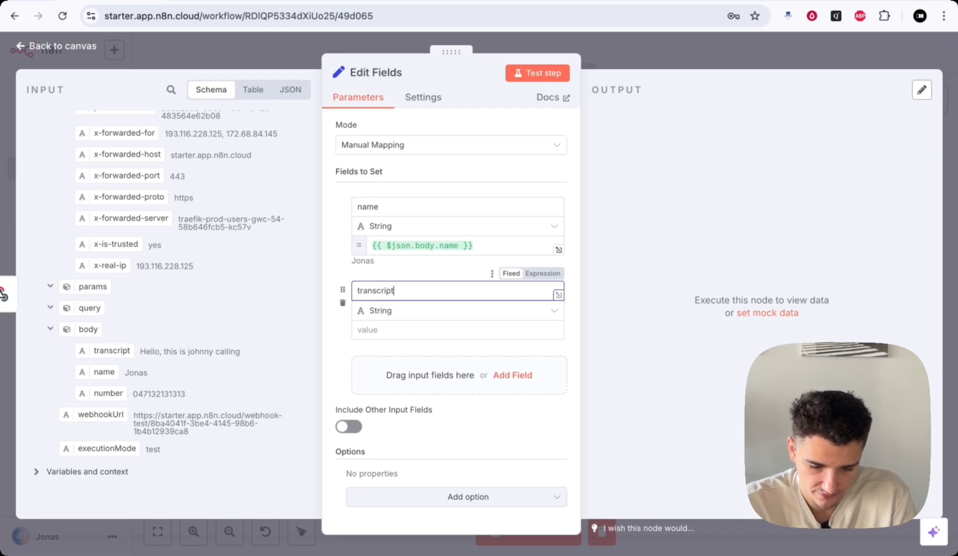
type("t")
left_click(390, 327)
left_click(535, 345)
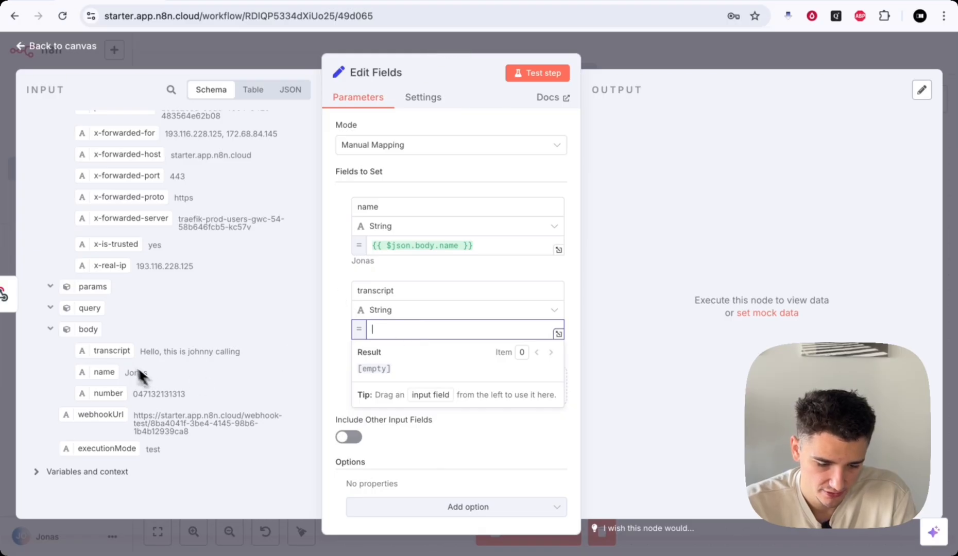
left_click_drag(112, 351, 430, 330)
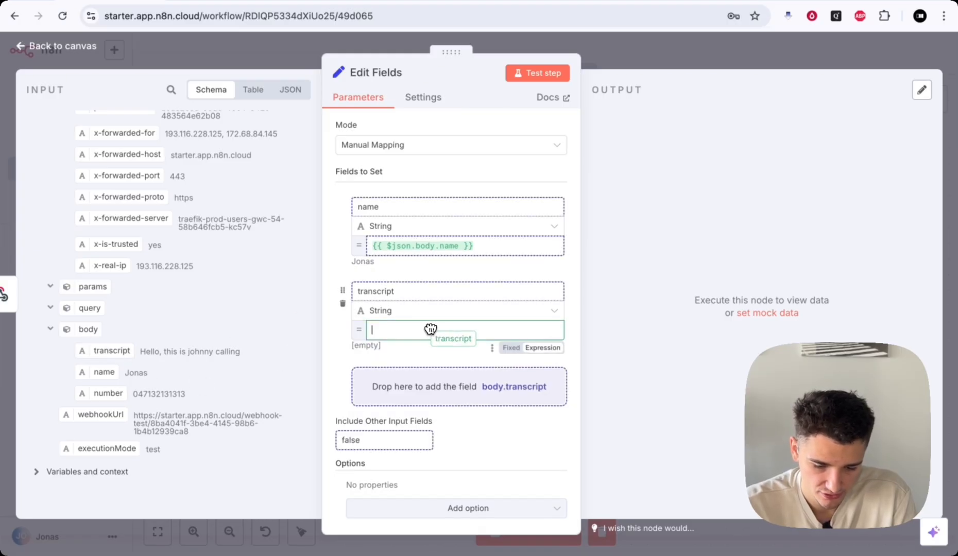
left_click(338, 355)
- Add a number field mapped to body.number, then return to the canvas
left_click(407, 386)
left_click(381, 323)
type("number")
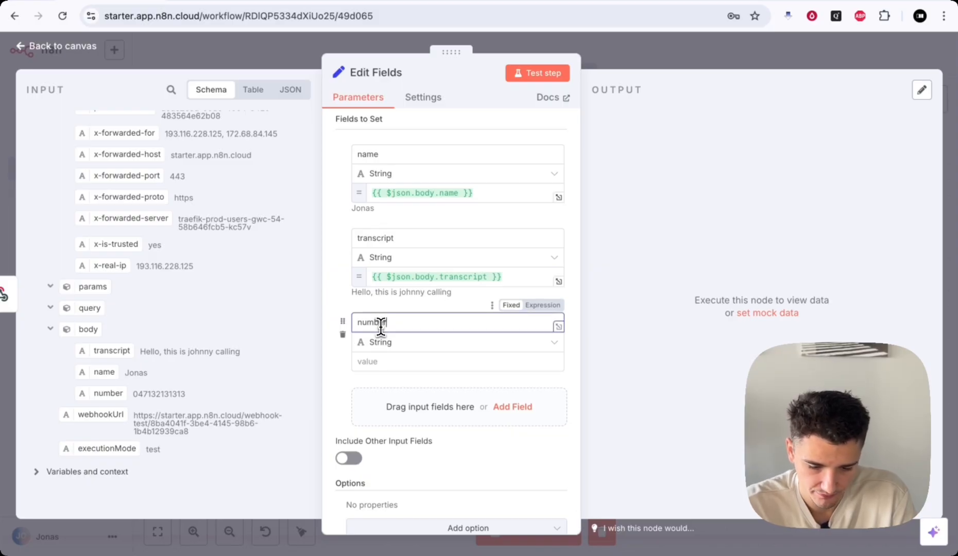
left_click(384, 360)
left_click(535, 377)
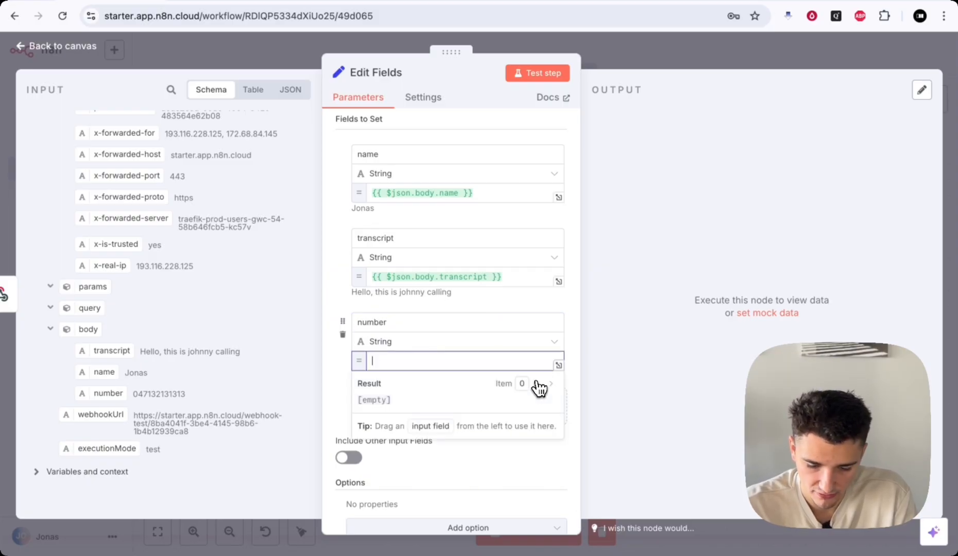
left_click_drag(106, 393, 375, 358)
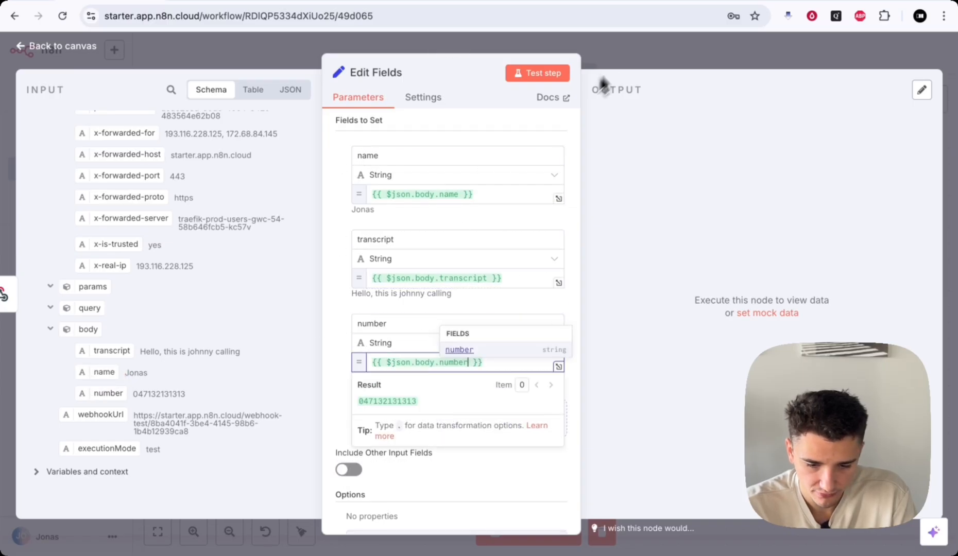
left_click(630, 46)
scroll(556, 315, "left", 3)
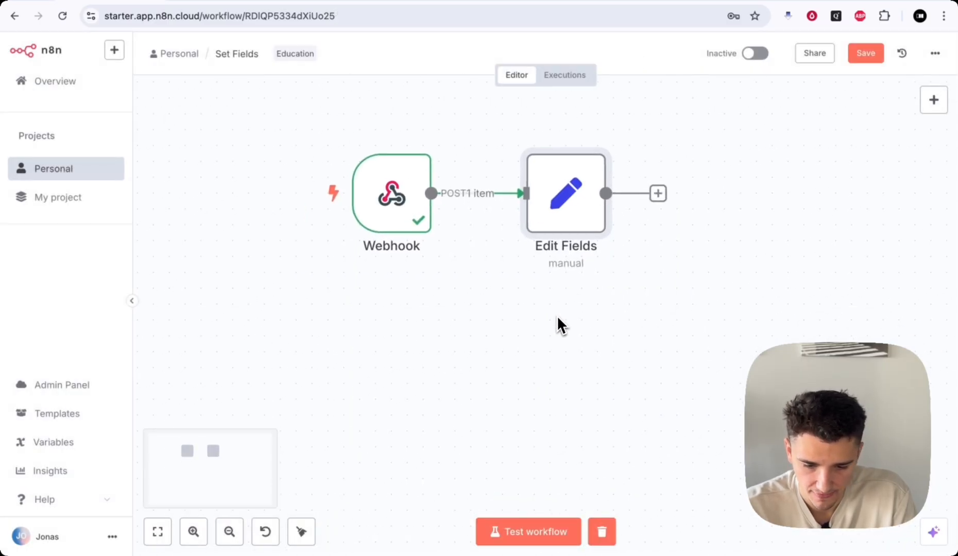
scroll(557, 317, "down", 2)
scroll(541, 311, "right", 2)
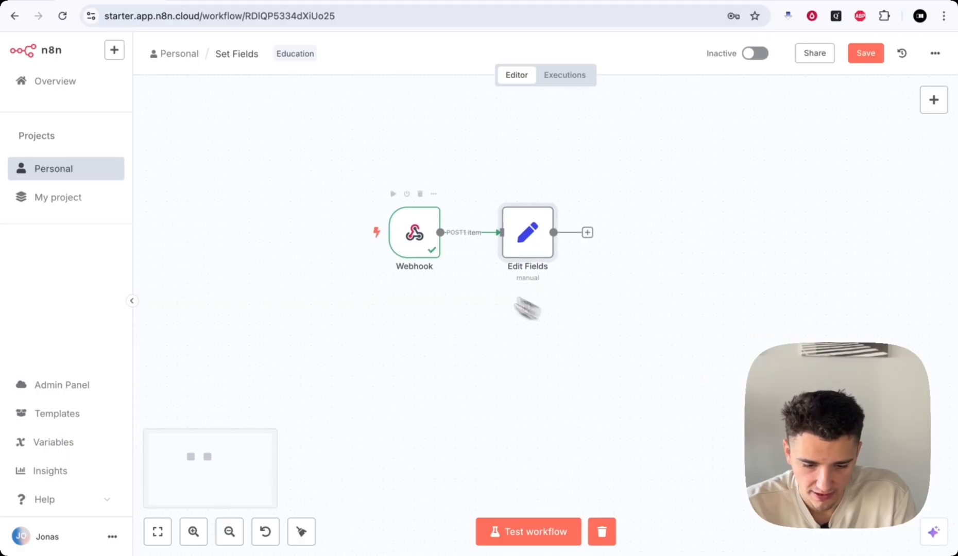
double_click(414, 234)
scroll(623, 359, "down", 5)
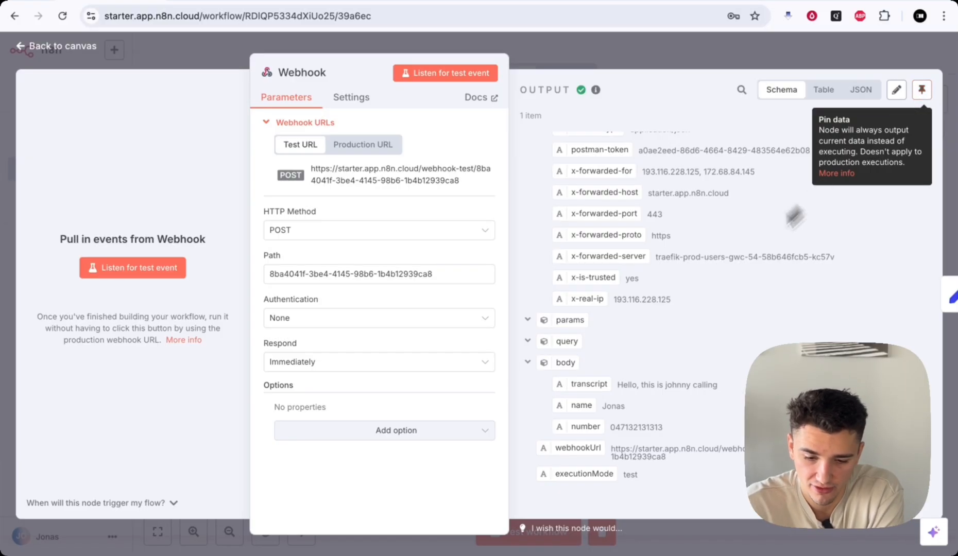
scroll(711, 286, "up", 6)
scroll(589, 240, "down", 6)
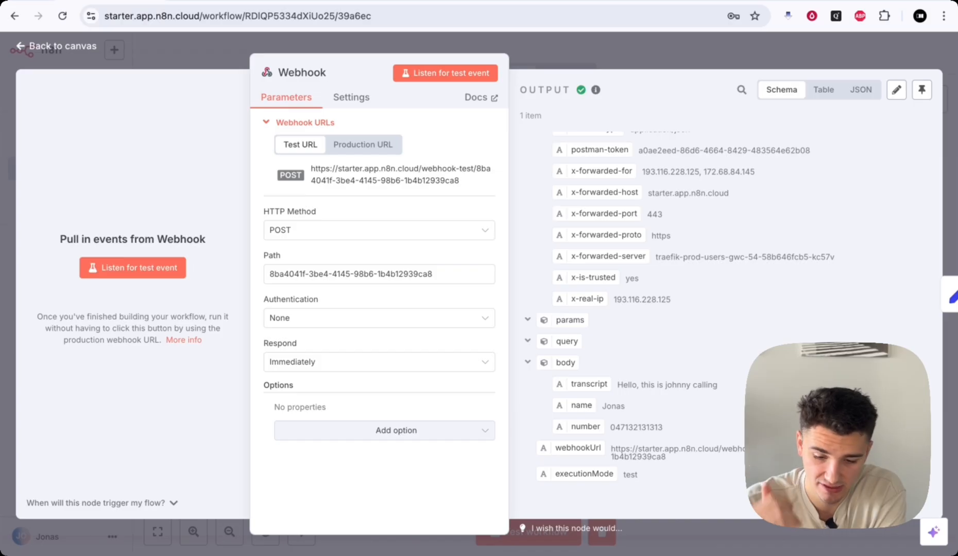
scroll(621, 219, "up", 6)
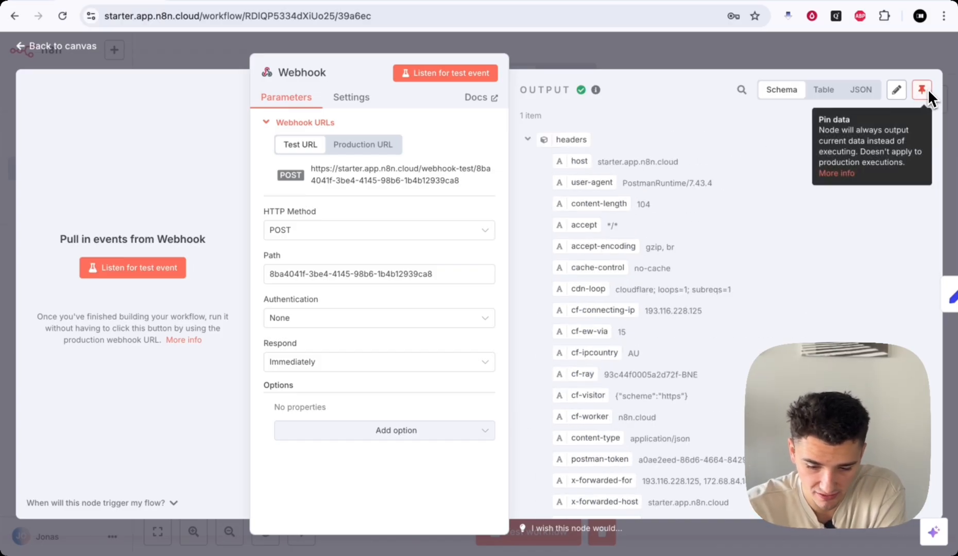
scroll(617, 206, "down", 6)
scroll(648, 454, "up", 4)
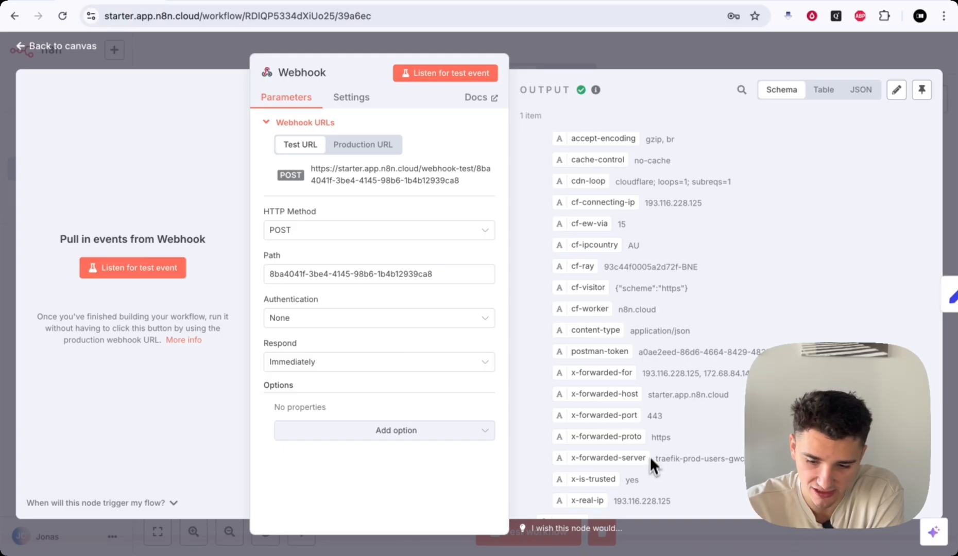
scroll(663, 377, "up", 2)
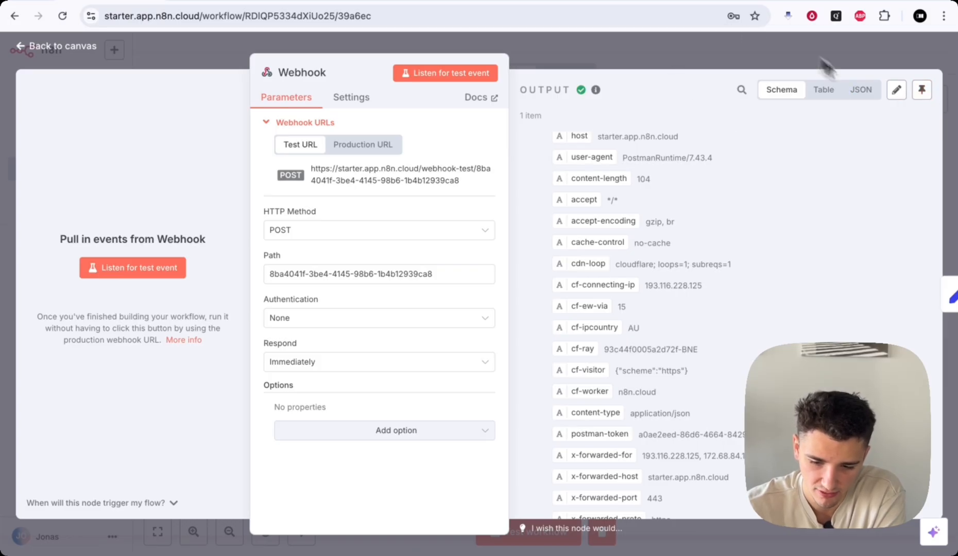
left_click(778, 55)
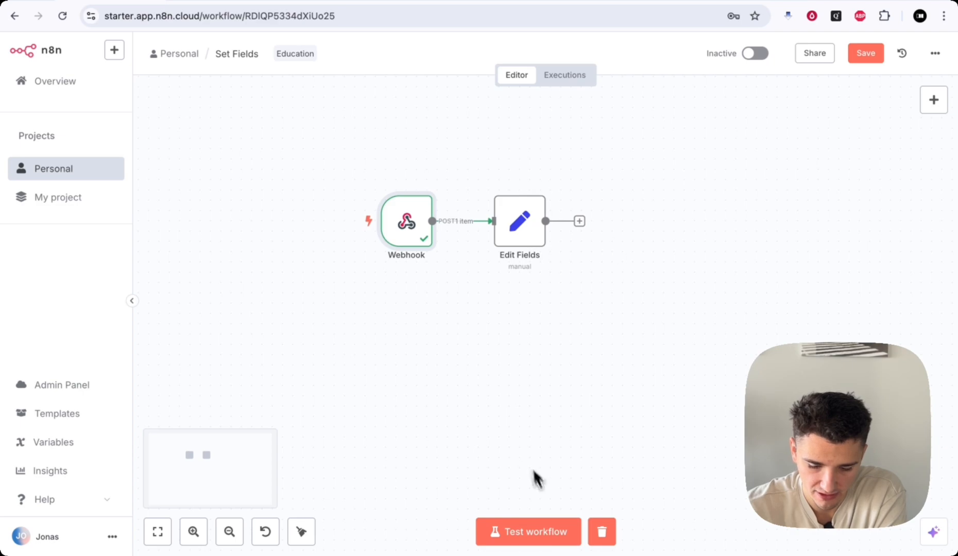
- Start a Test workflow run so the Webhook waits for its test URL call
left_click(524, 531)
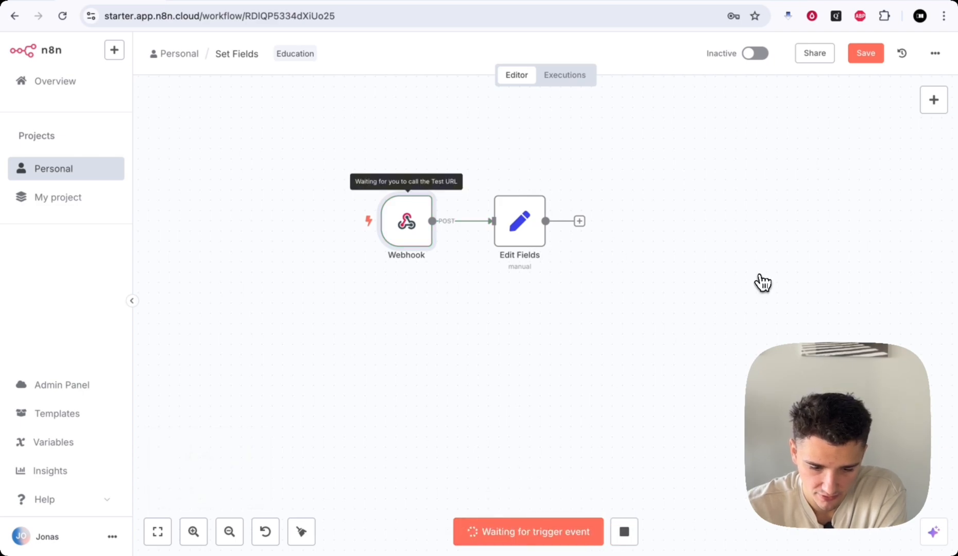
scroll(463, 348, "left", 1)
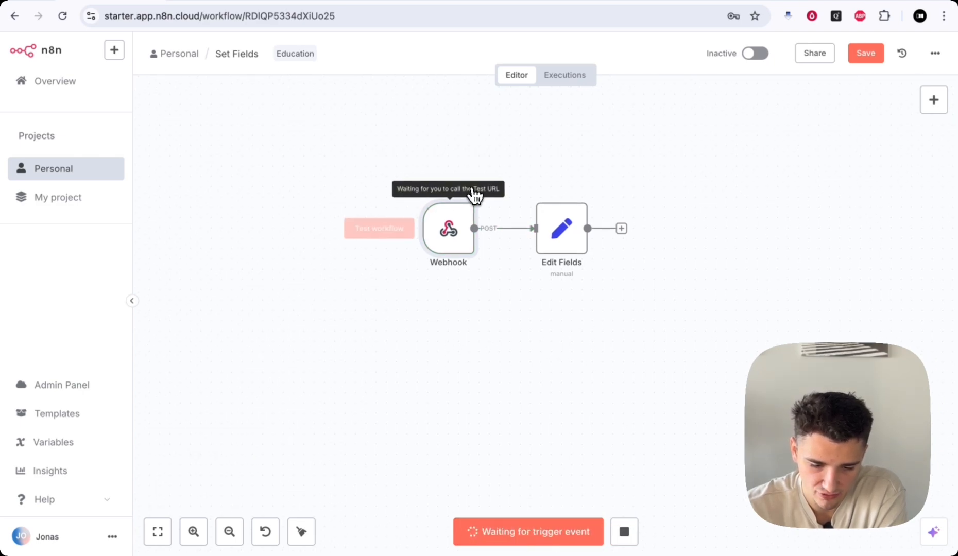
scroll(631, 318, "up", 1)
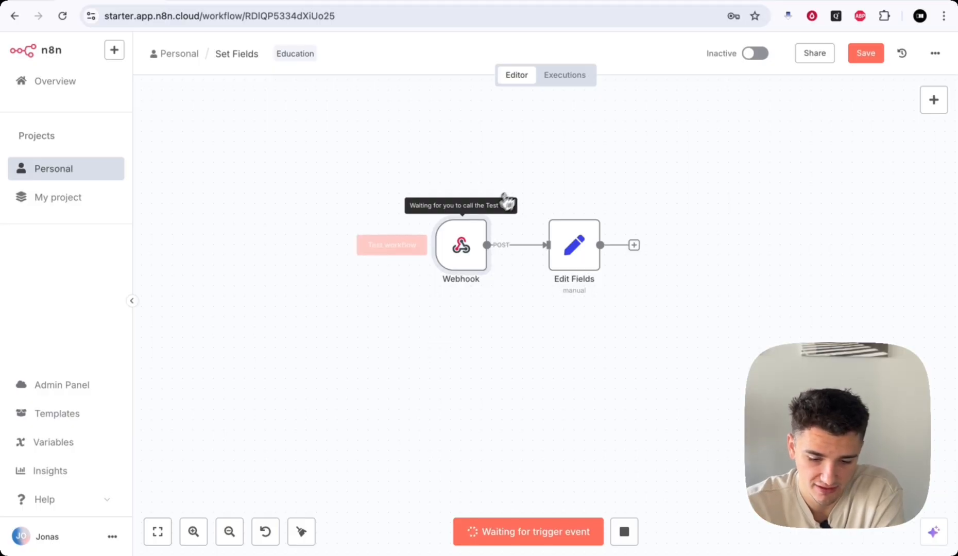
- Send Postman's POST with the transcript, name and number JSON body to the test webhook
left_click(202, 6)
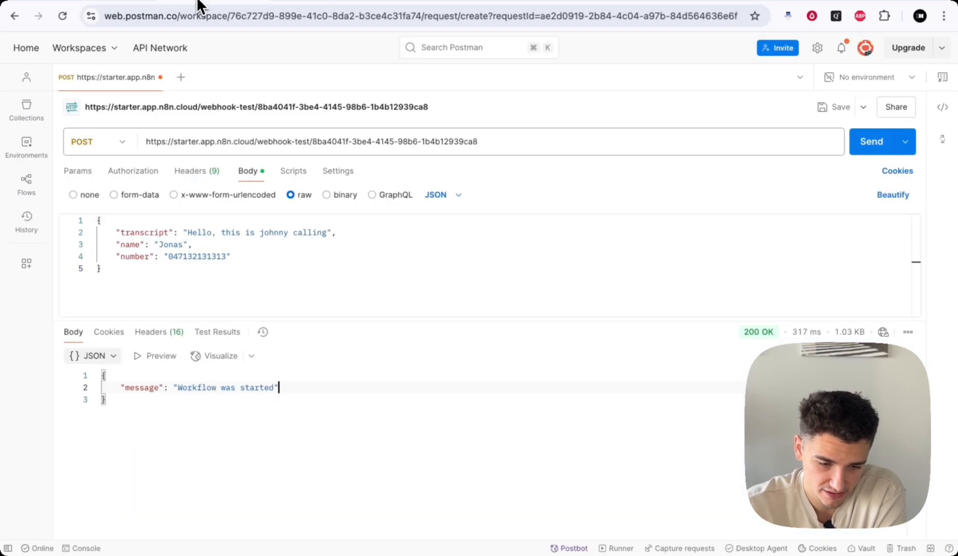
left_click_drag(301, 323, 312, 434)
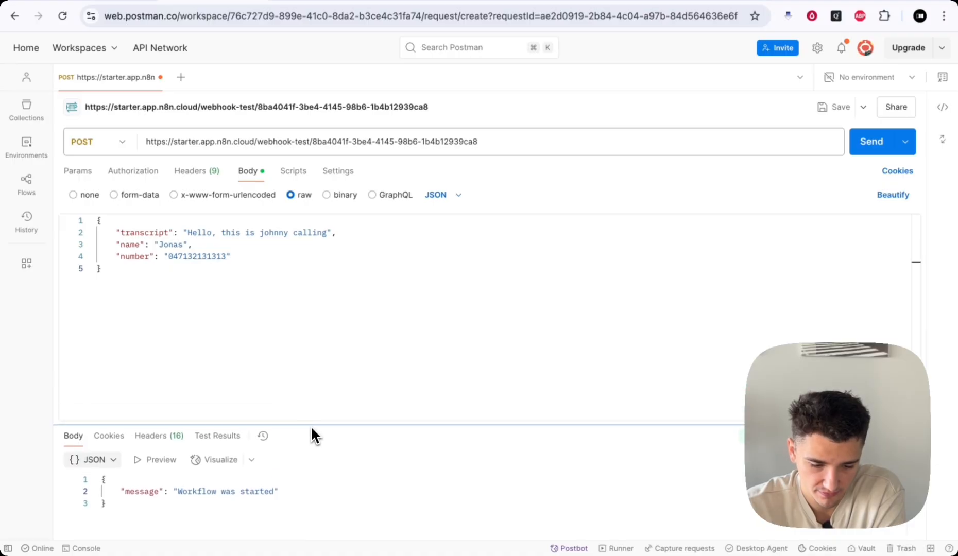
left_click_drag(115, 231, 229, 269)
left_click(228, 269)
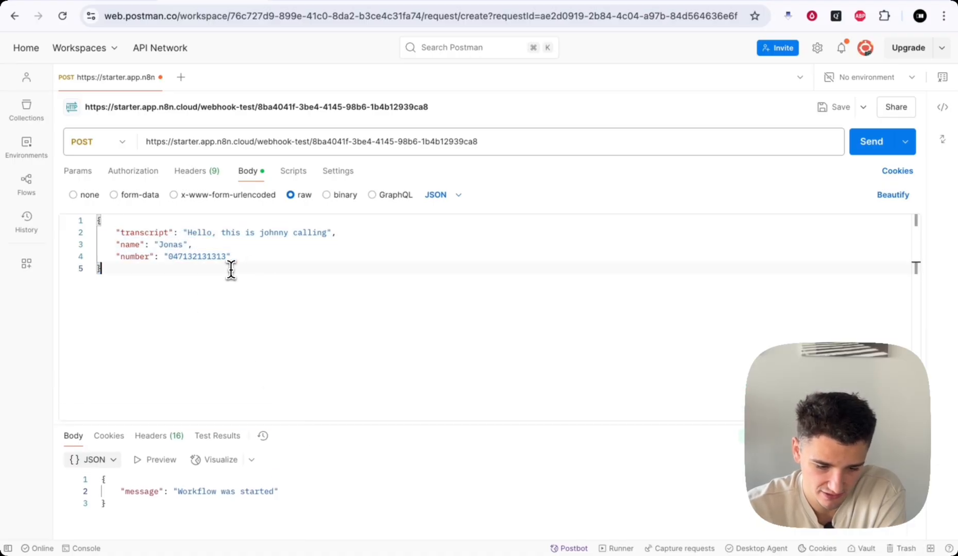
left_click(871, 149)
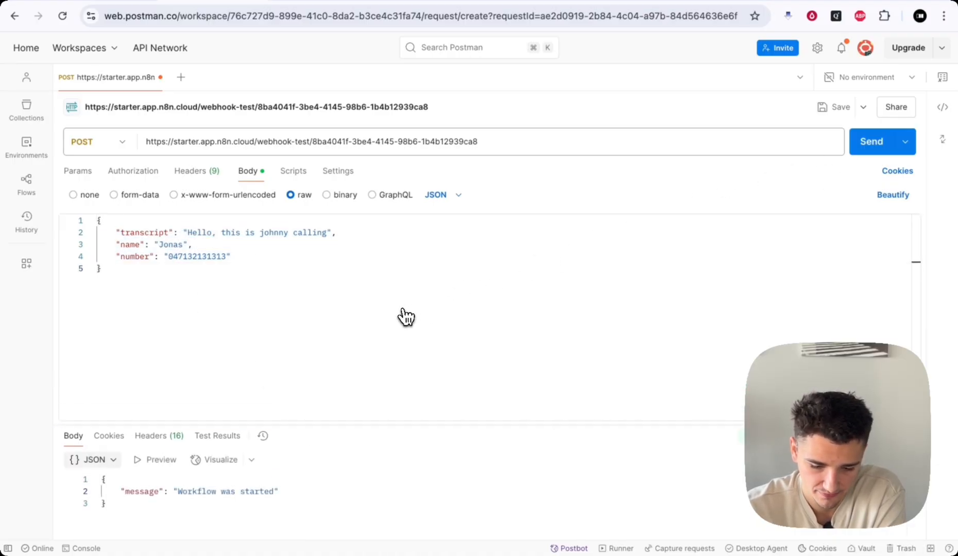
- Inspect the Edit Fields output, checking the name value
left_click(114, 2)
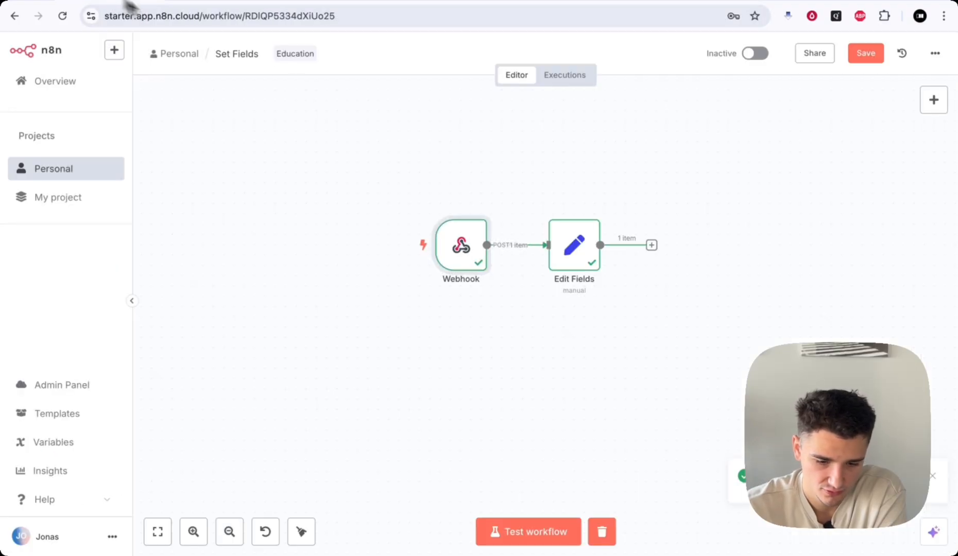
scroll(566, 330, "right", 2)
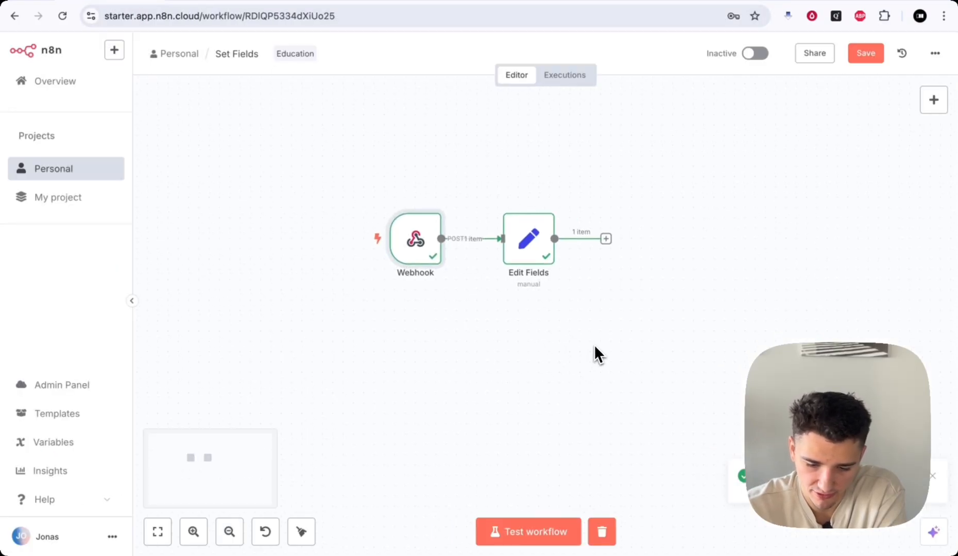
double_click(516, 256)
left_click_drag(593, 89, 688, 248)
left_click(688, 242)
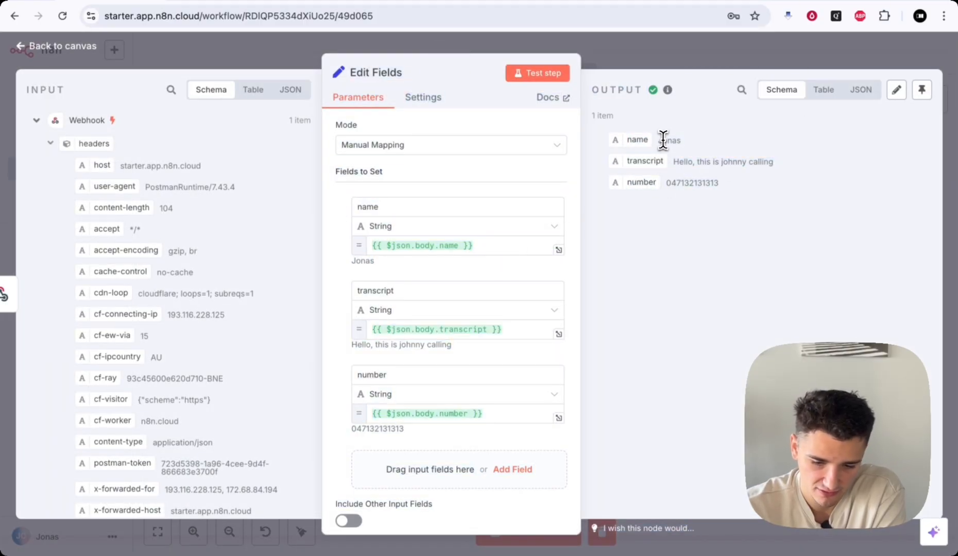
left_click_drag(658, 142, 680, 142)
left_click(678, 158)
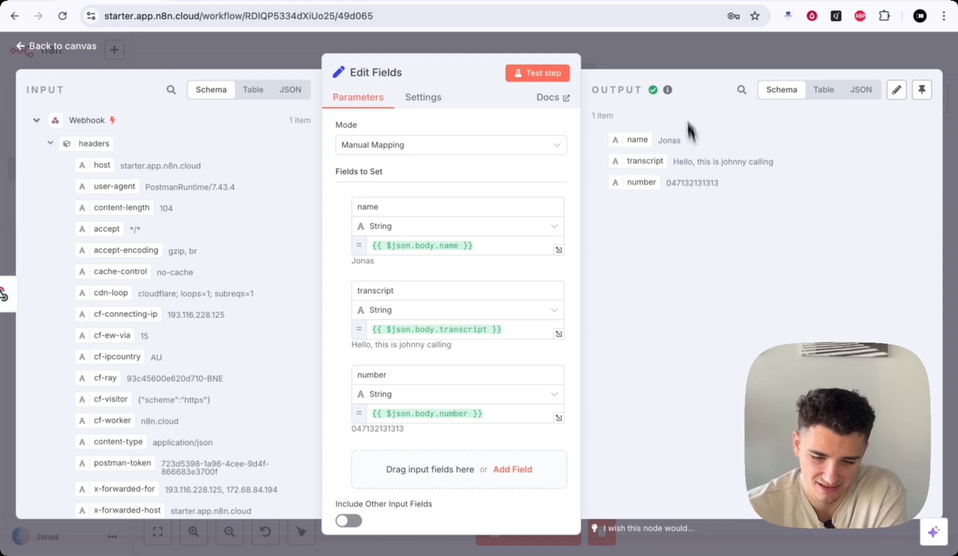
left_click(674, 49)
- Save the workflow and open the Webhook node's settings
left_click(873, 55)
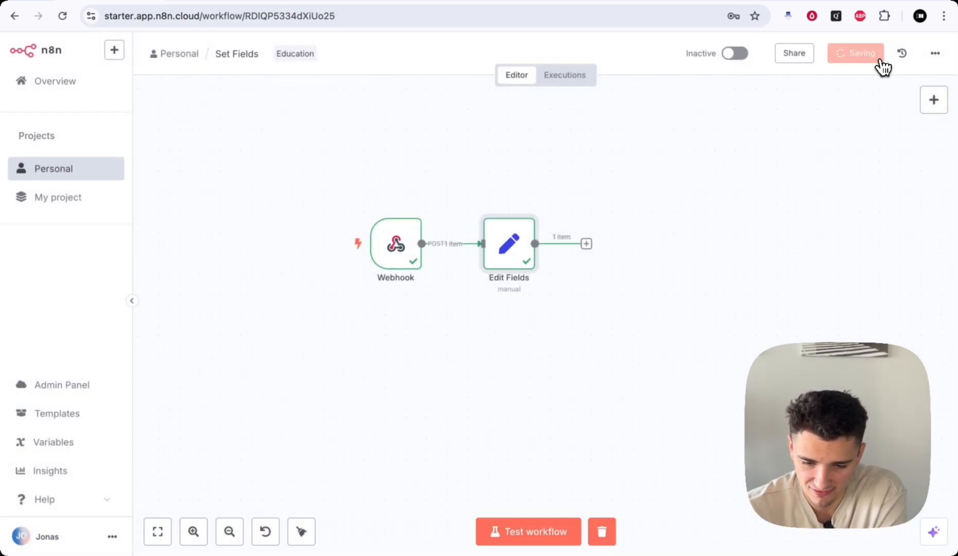
scroll(536, 184, "left", 2)
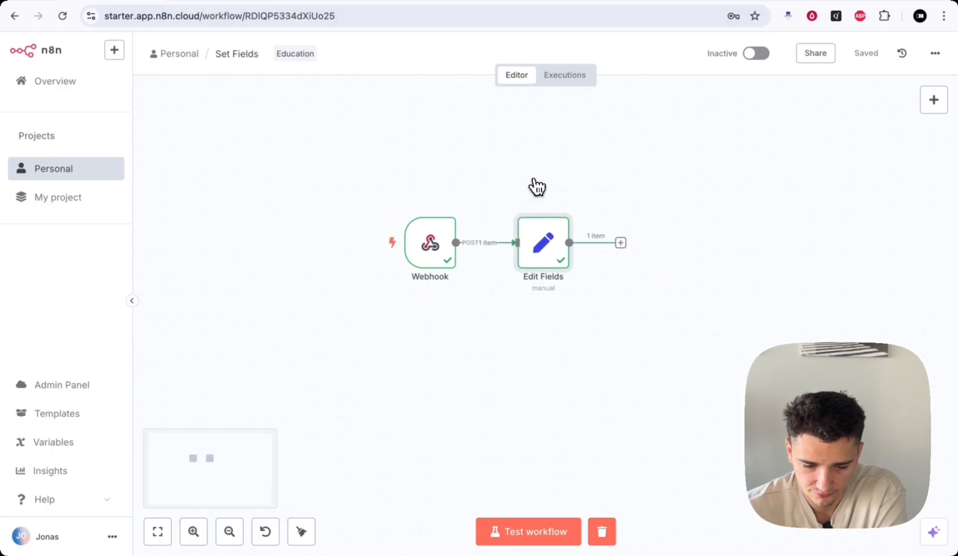
double_click(433, 246)
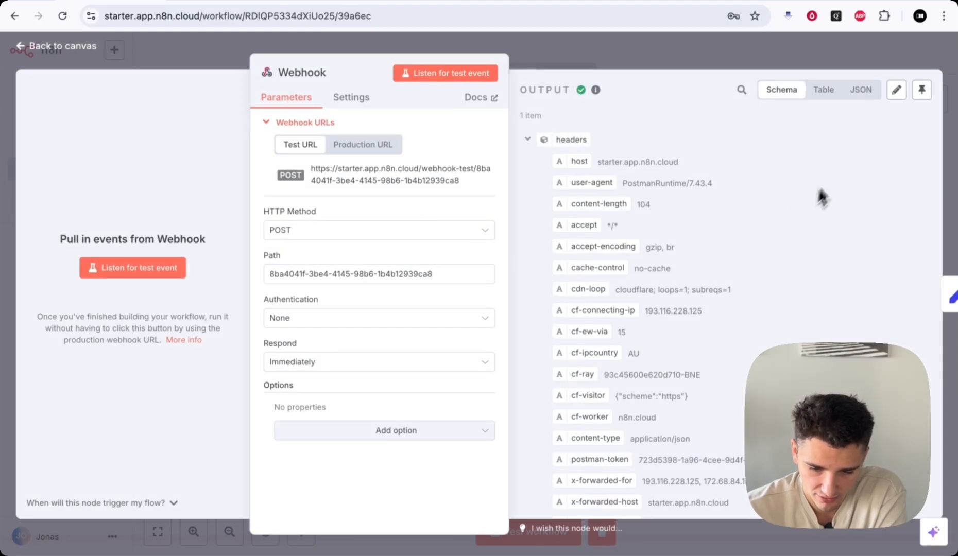
- Pin the Webhook's received output and run a workflow test with Super+Enter
left_click(921, 90)
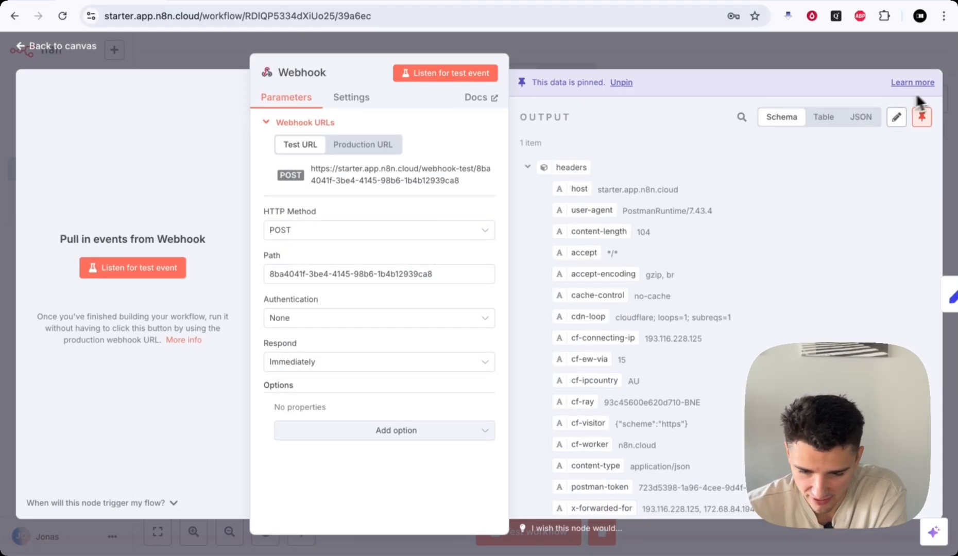
left_click(631, 58)
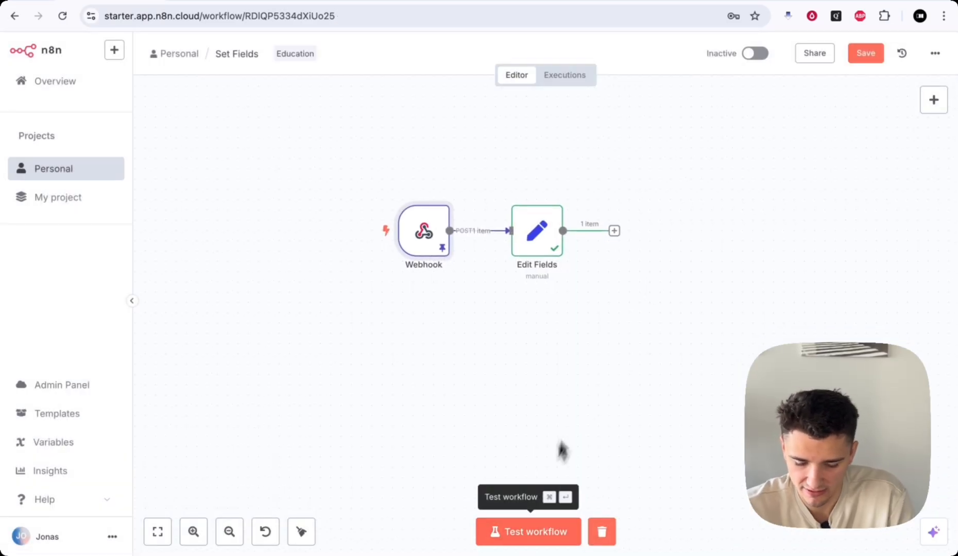
key("super+Return")
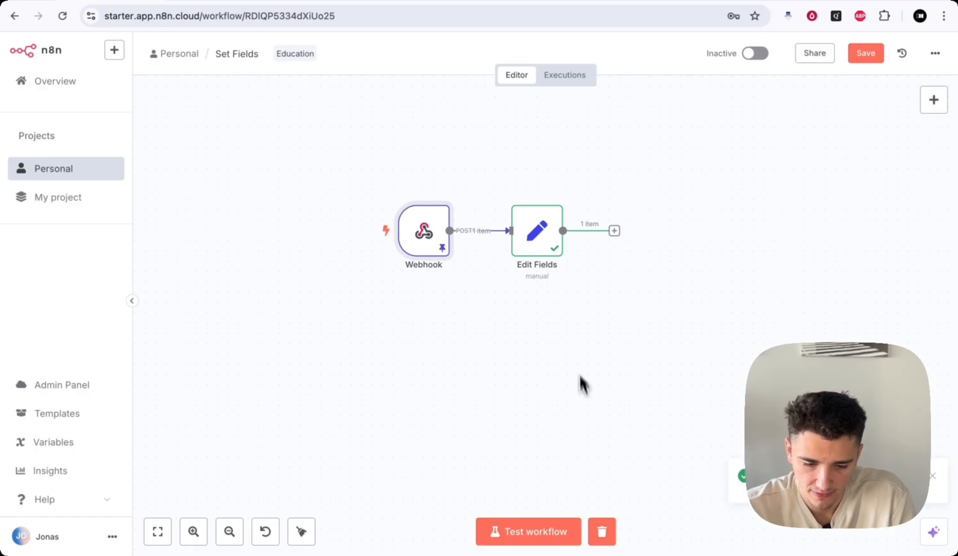
- Check the Edit Fields output produced from the pinned data
double_click(517, 221)
left_click_drag(691, 138, 657, 139)
scroll(202, 226, "down", 1)
scroll(195, 218, "down", 5)
scroll(142, 471, "up", 5)
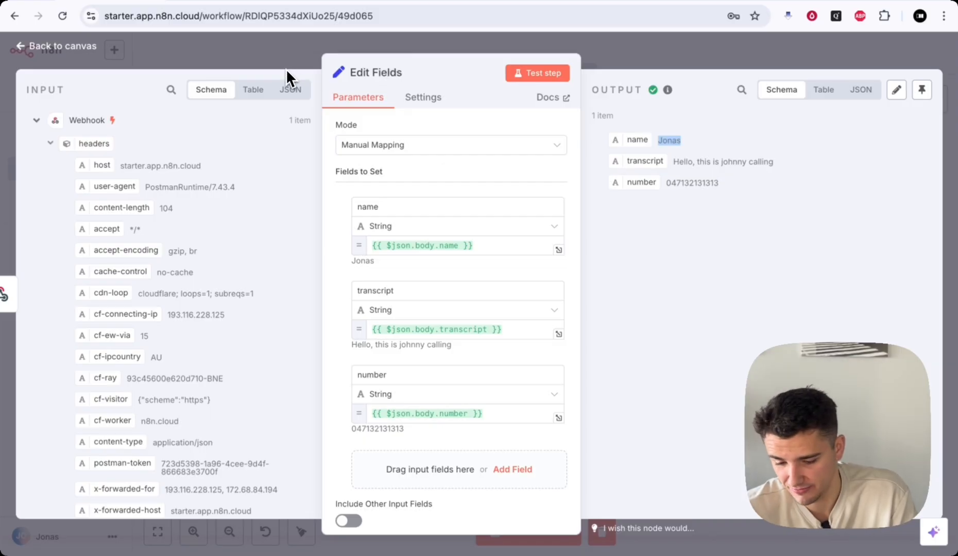
left_click(629, 48)
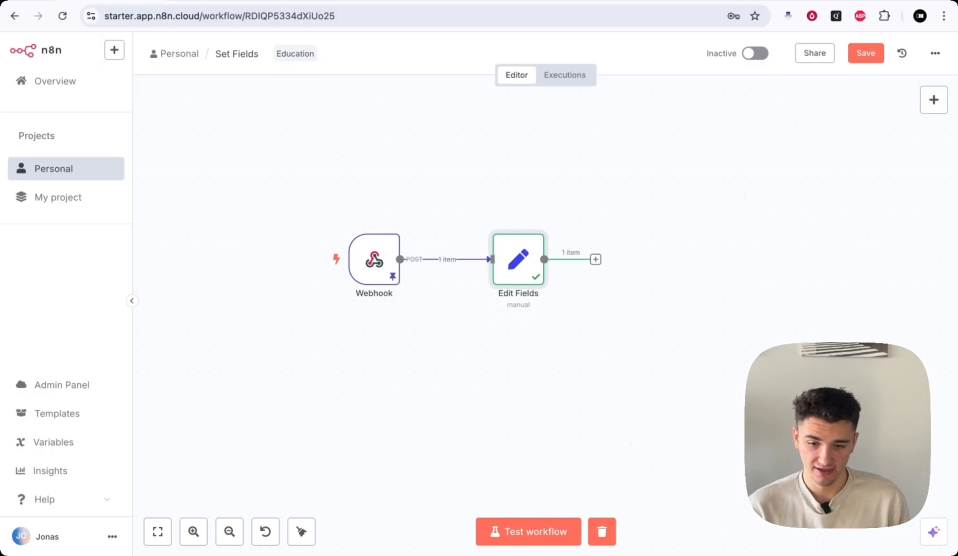
key("Tab")
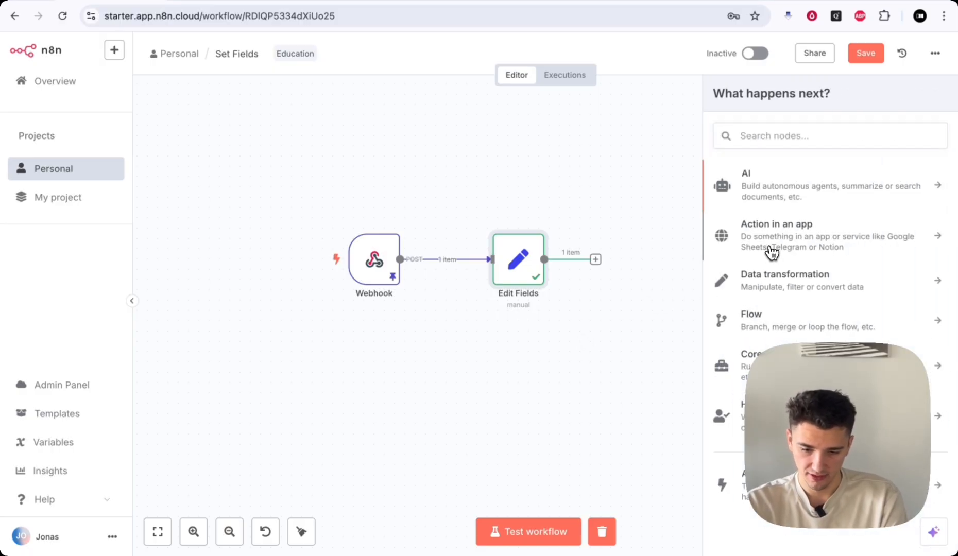
left_click(772, 250)
scroll(772, 252, "down", 3)
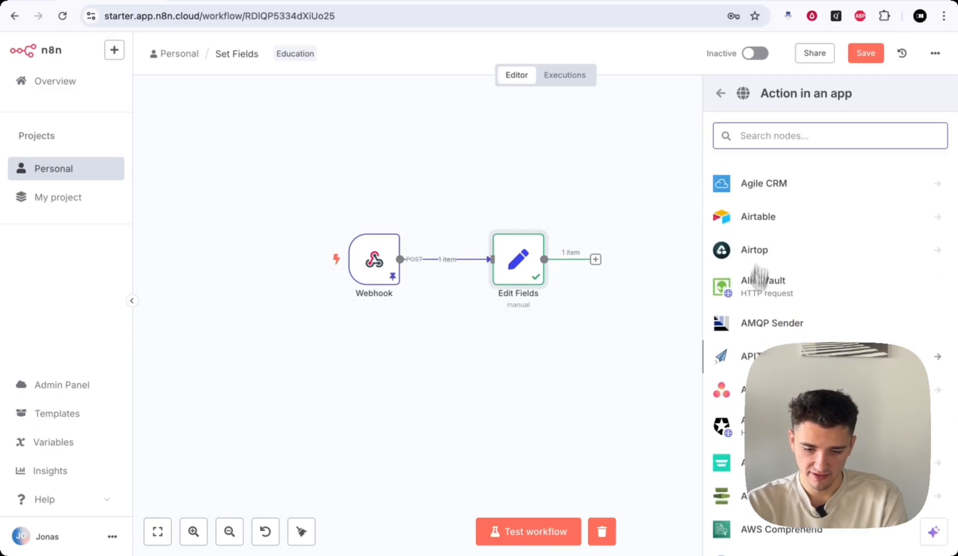
scroll(762, 252, "down", 2)
scroll(748, 366, "down", 2)
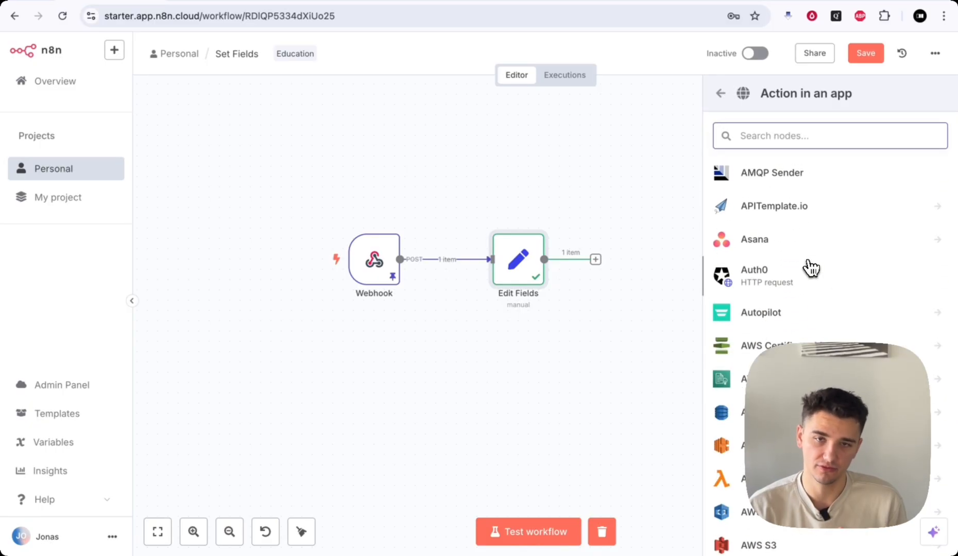
scroll(794, 224, "up", 2)
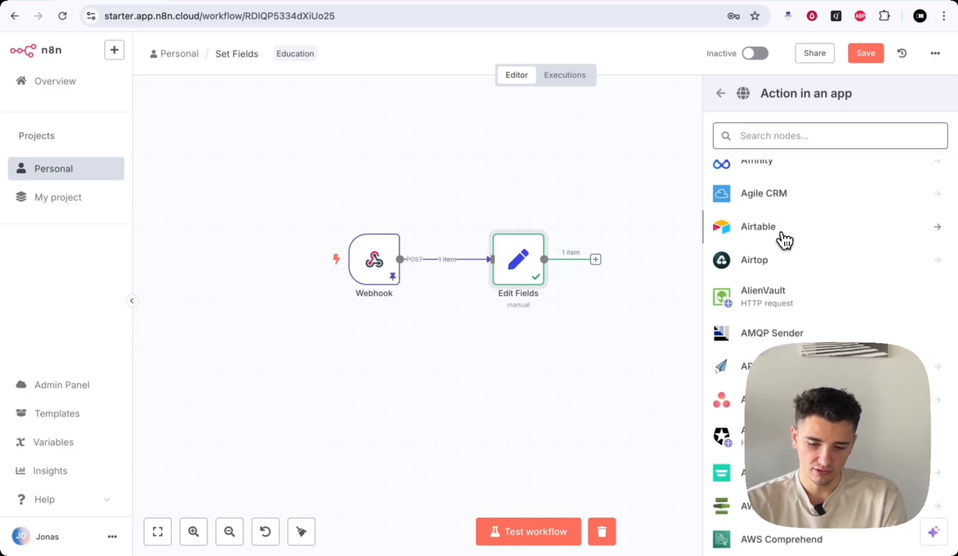
left_click(782, 238)
left_click(803, 450)
scroll(803, 459, "down", 1)
left_click(793, 470)
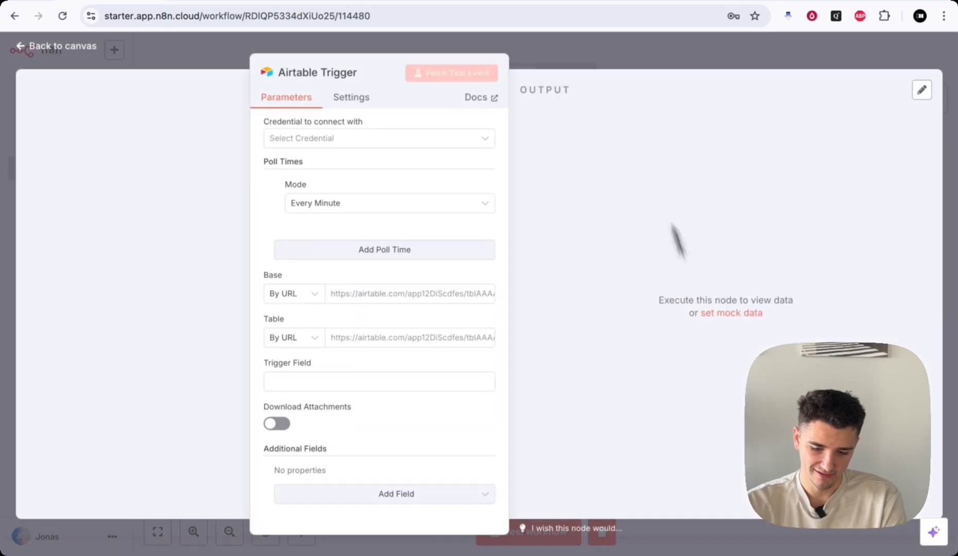
left_click(620, 58)
left_click_drag(646, 253, 380, 199)
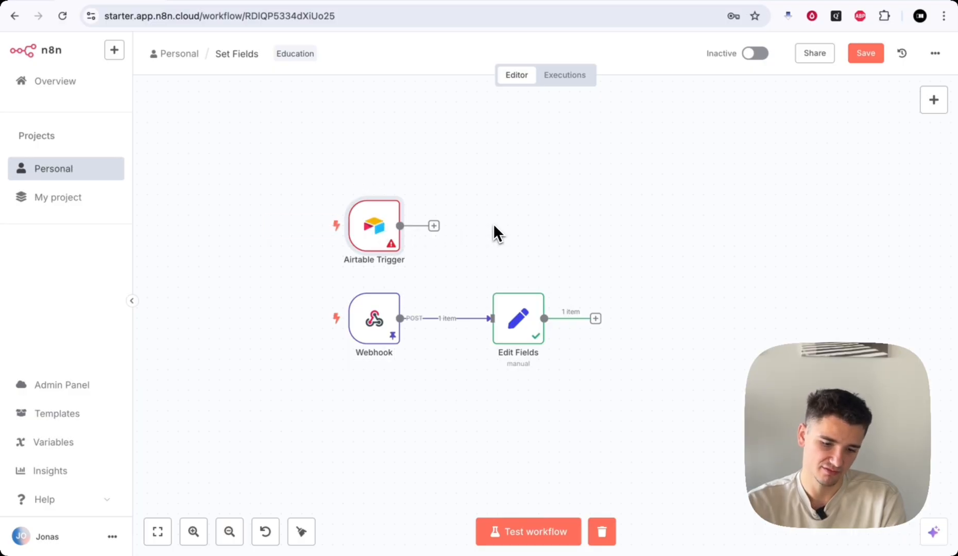
- Delete the Airtable Trigger node and briefly look at Edit Fields
left_click(380, 187)
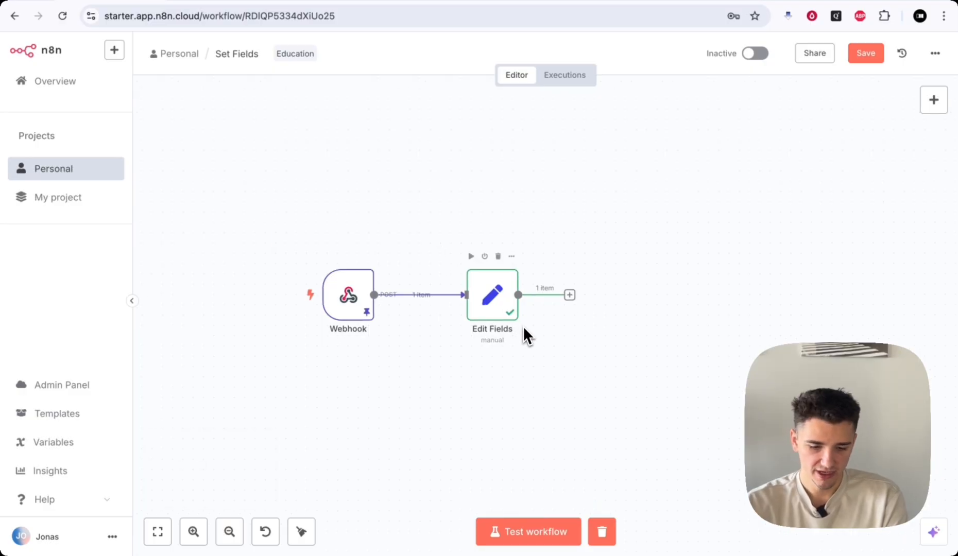
double_click(504, 308)
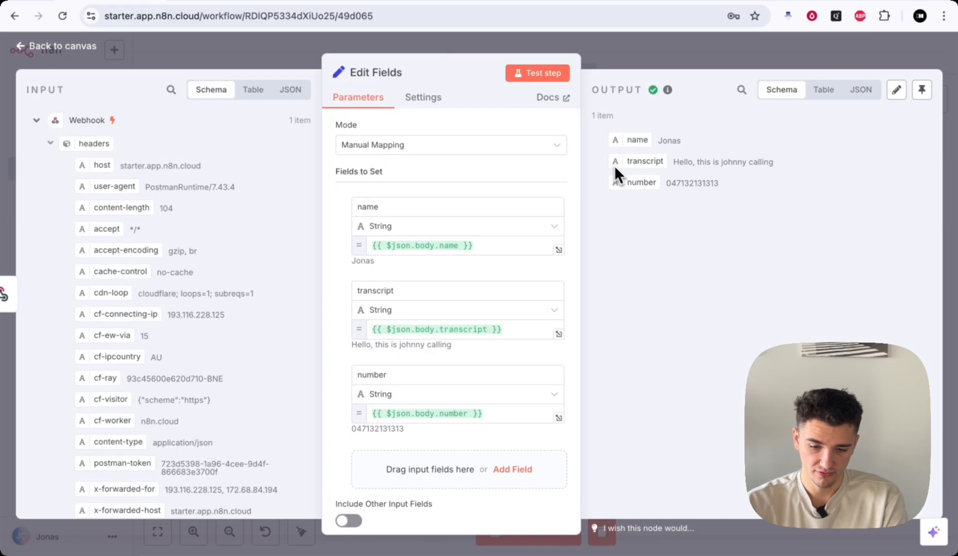
key("Escape")
- Add a Flow > If node after Edit Fields, then reopen Edit Fields
left_click(520, 241)
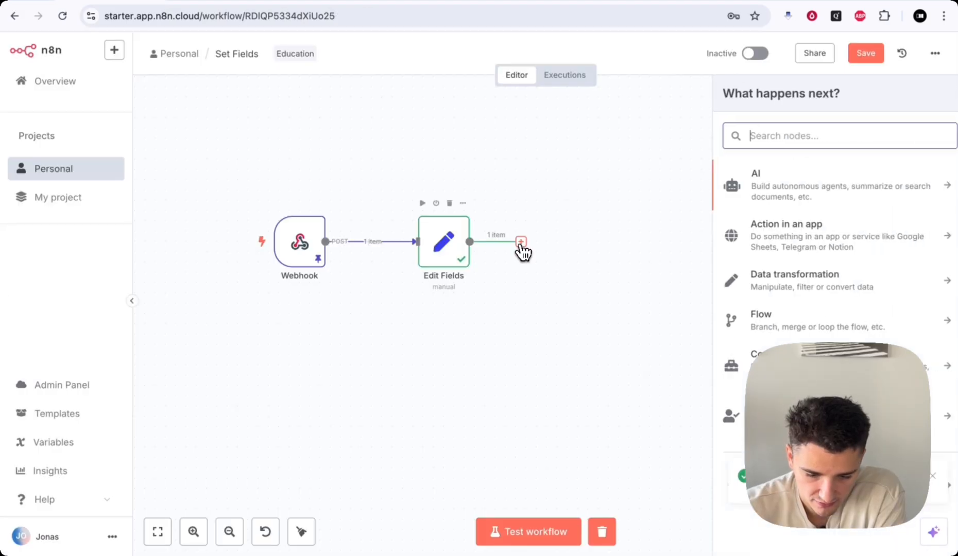
left_click(769, 320)
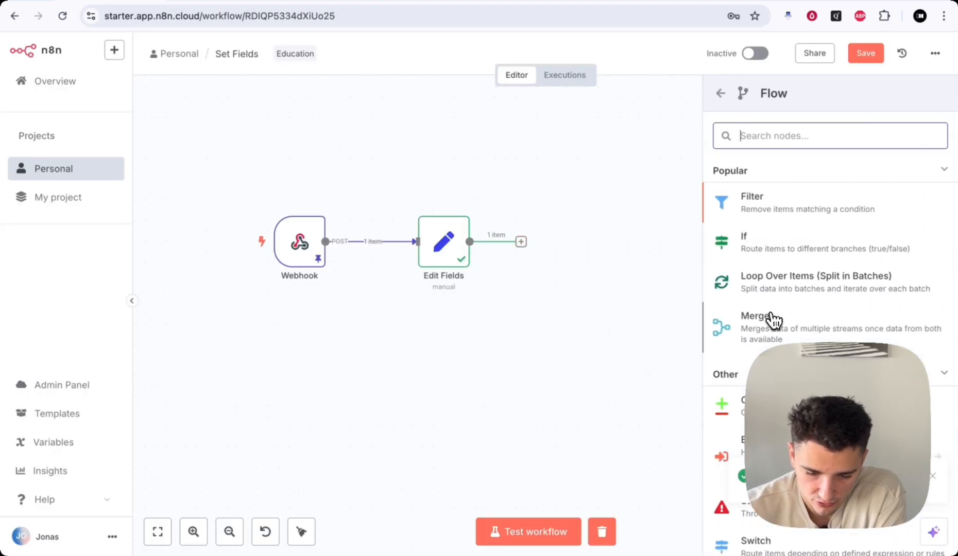
scroll(865, 270, "down", 1)
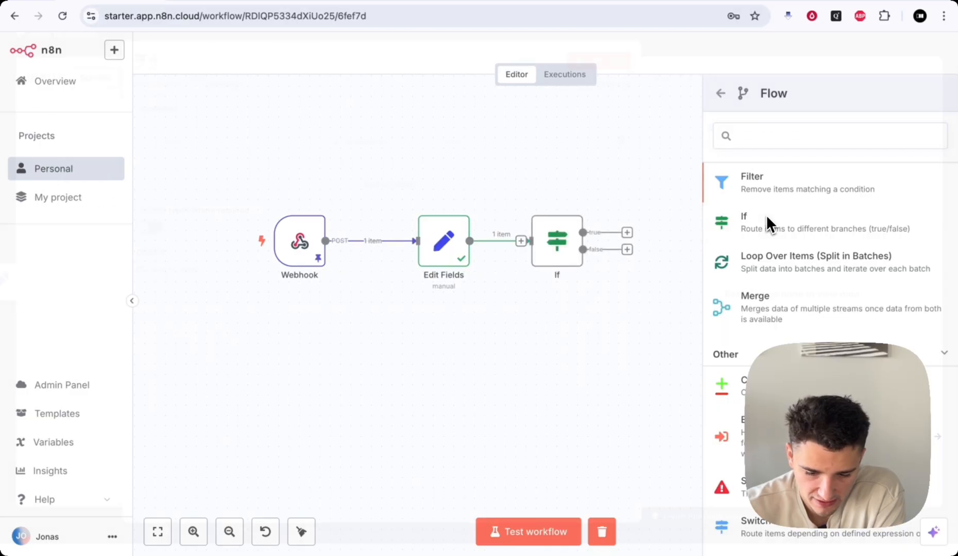
left_click(766, 215)
left_click(704, 49)
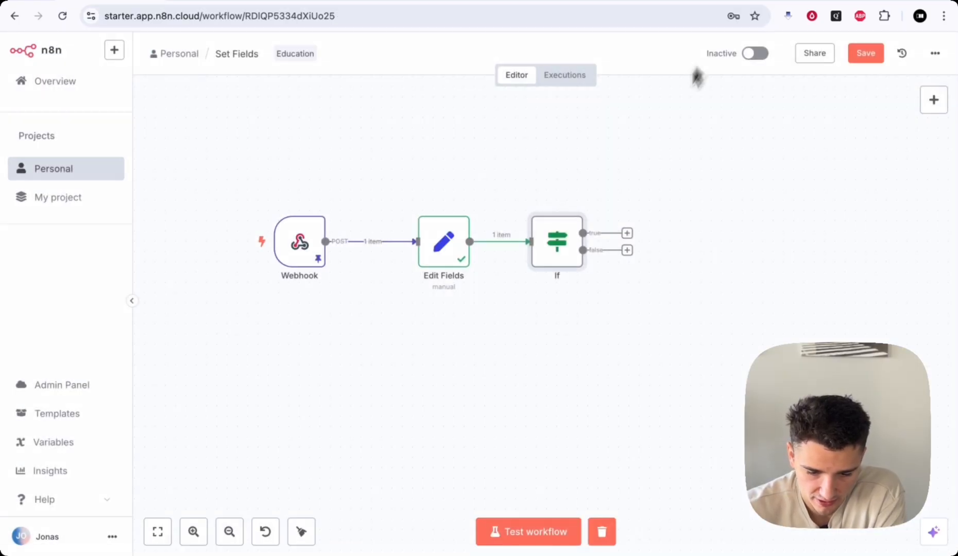
scroll(589, 283, "right", 1)
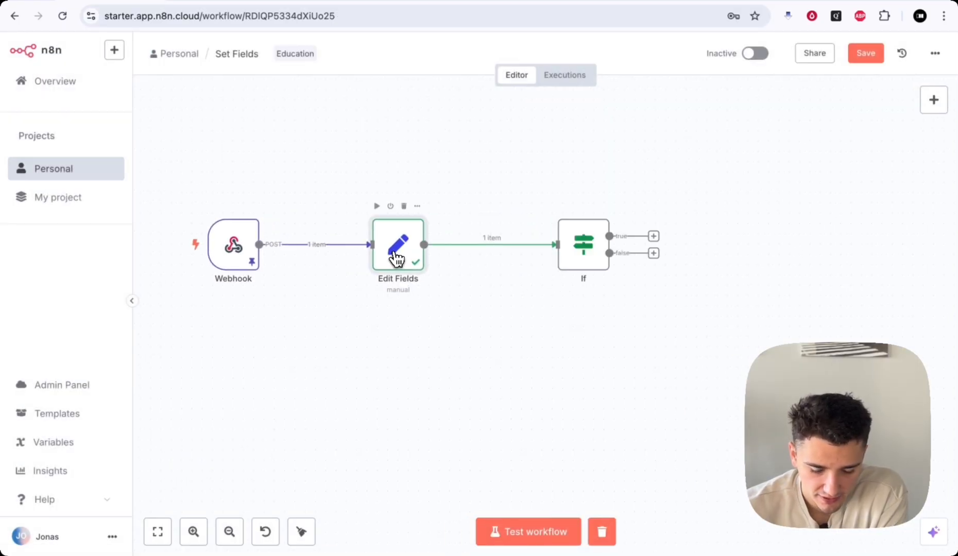
double_click(394, 254)
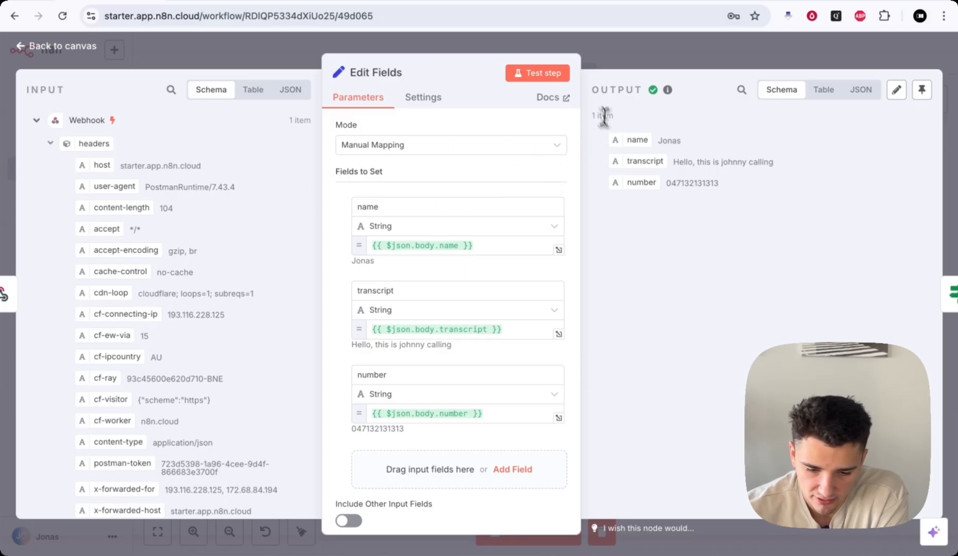
left_click_drag(589, 89, 653, 99)
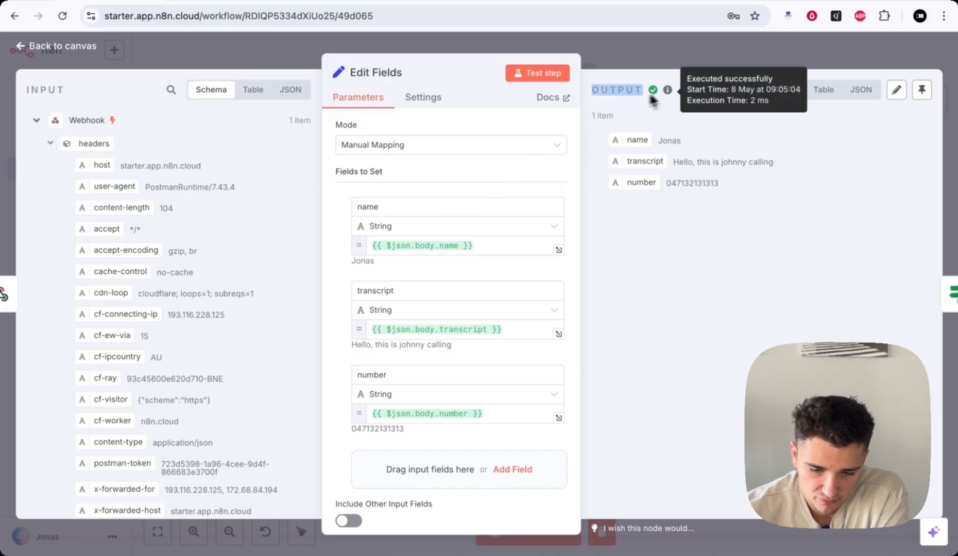
left_click(618, 94)
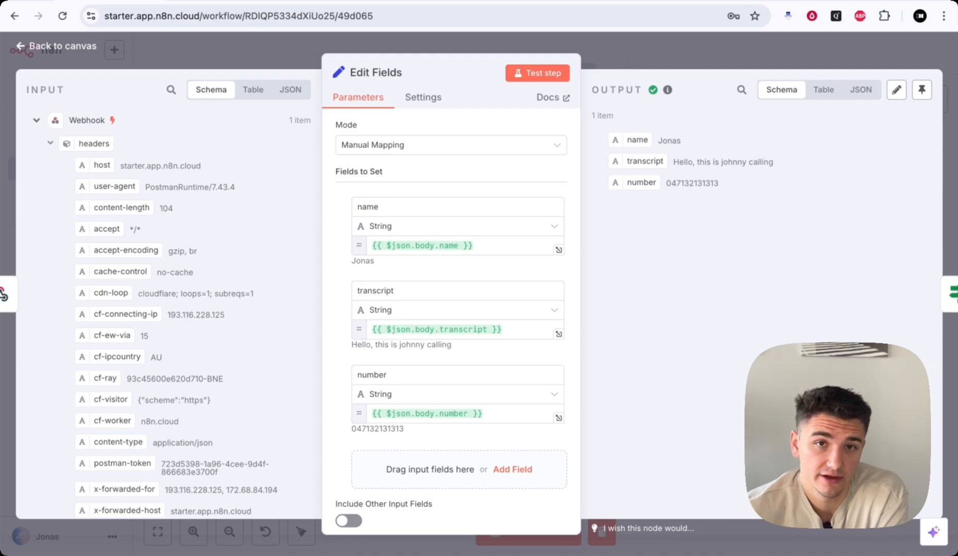
left_click_drag(659, 140, 680, 140)
left_click_drag(667, 183, 671, 145)
left_click(715, 183)
left_click(670, 140)
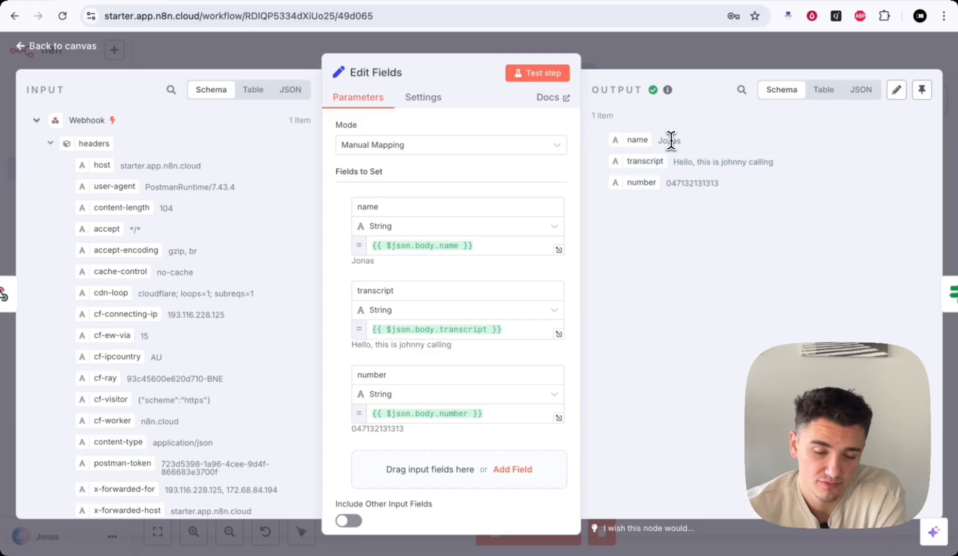
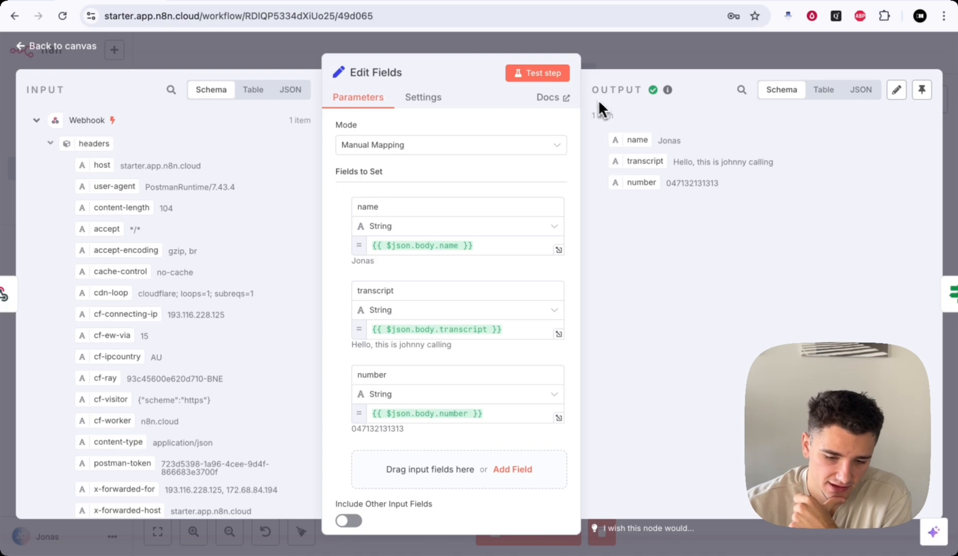
- Scroll the Edit Fields input panel to review the webhook body fields
scroll(186, 391, "down", 7)
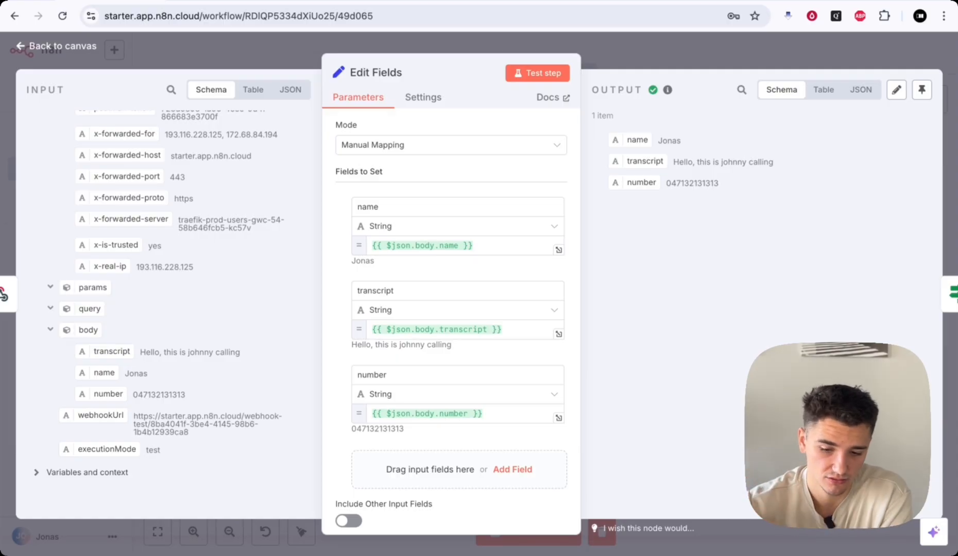
- Set the If node's condition to String > exists on {{ $json.transcript }}
left_click(705, 54)
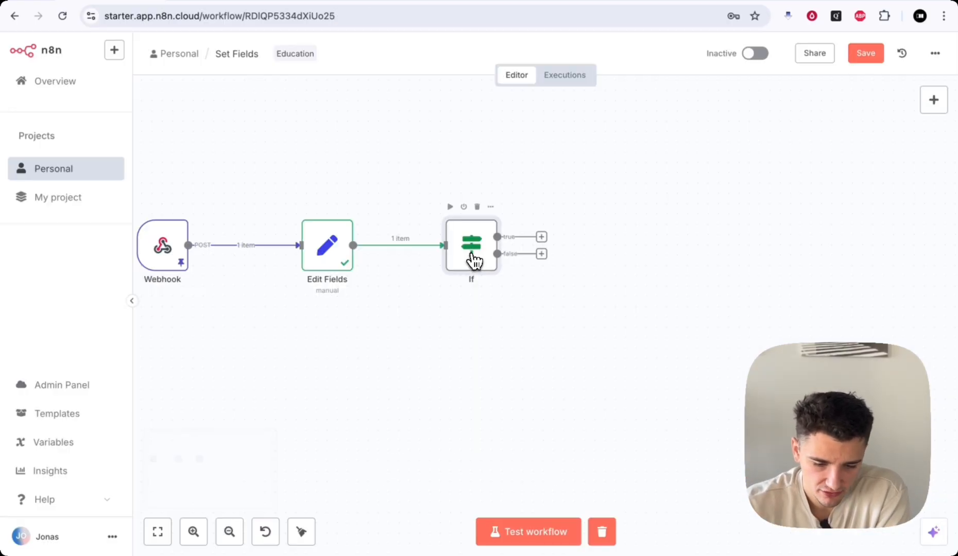
double_click(472, 260)
left_click_drag(382, 52, 496, 53)
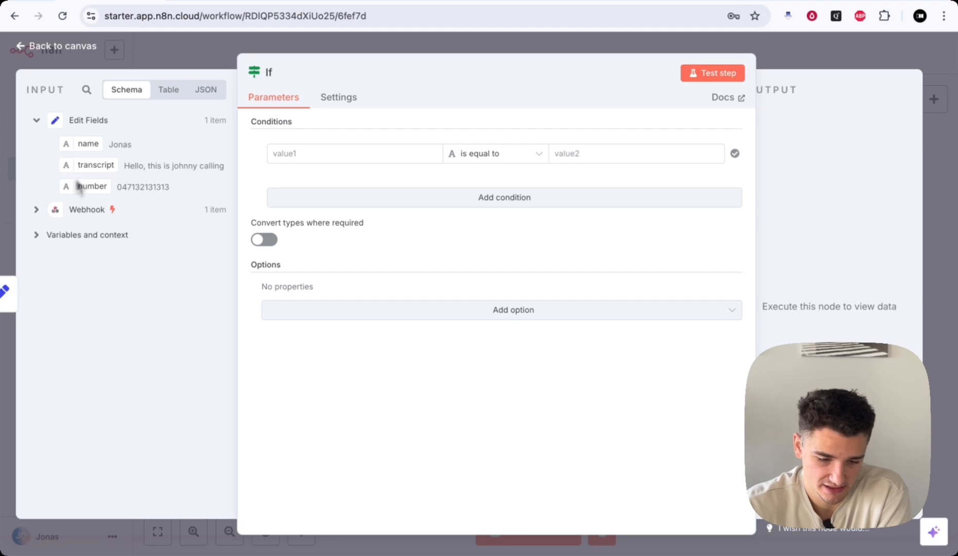
left_click_drag(75, 166, 342, 148)
left_click(272, 138)
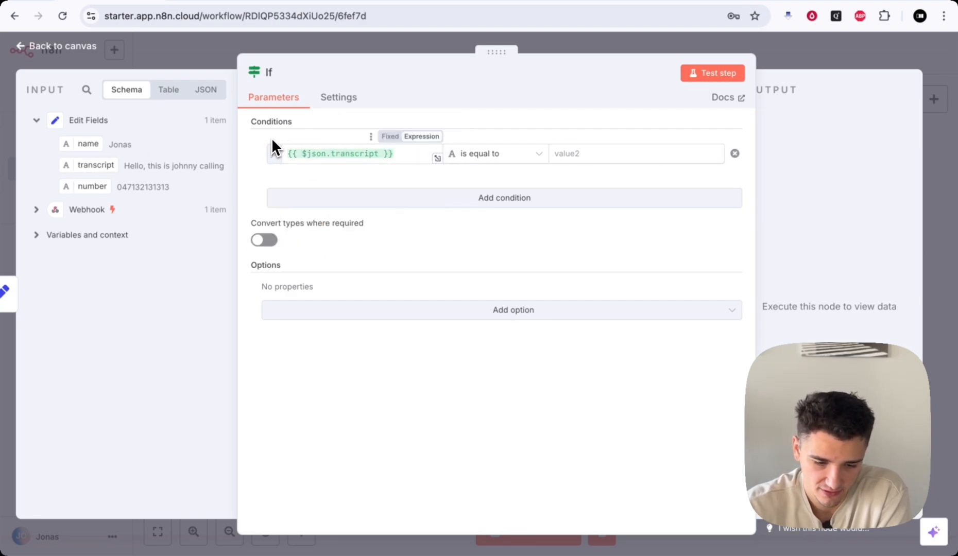
left_click(502, 154)
mouse_move(513, 210)
mouse_move(507, 189)
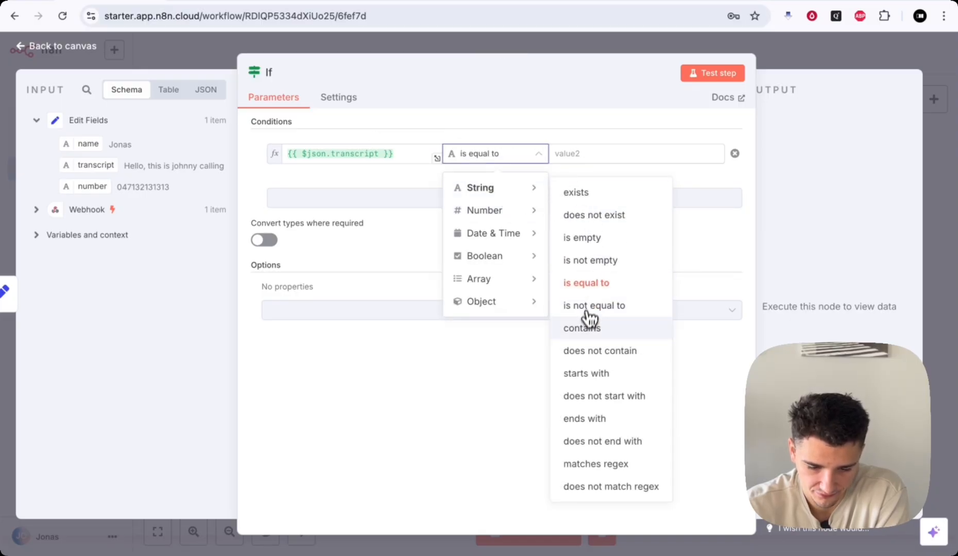
left_click(584, 198)
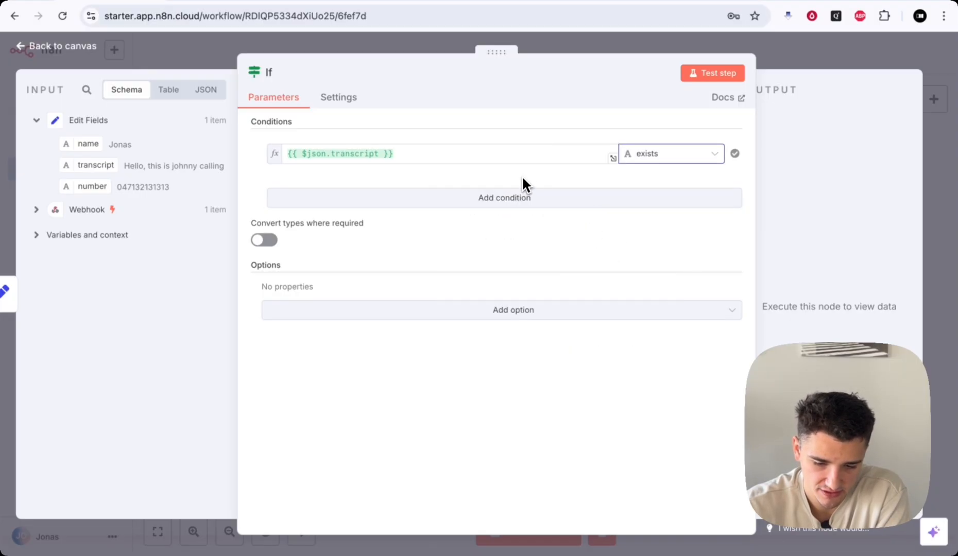
left_click(781, 46)
scroll(536, 415, "down", 1)
scroll(535, 415, "left", 1)
- Test the workflow so one item passes the If true branch, then move Edit Fields and If closer together
left_click(530, 533)
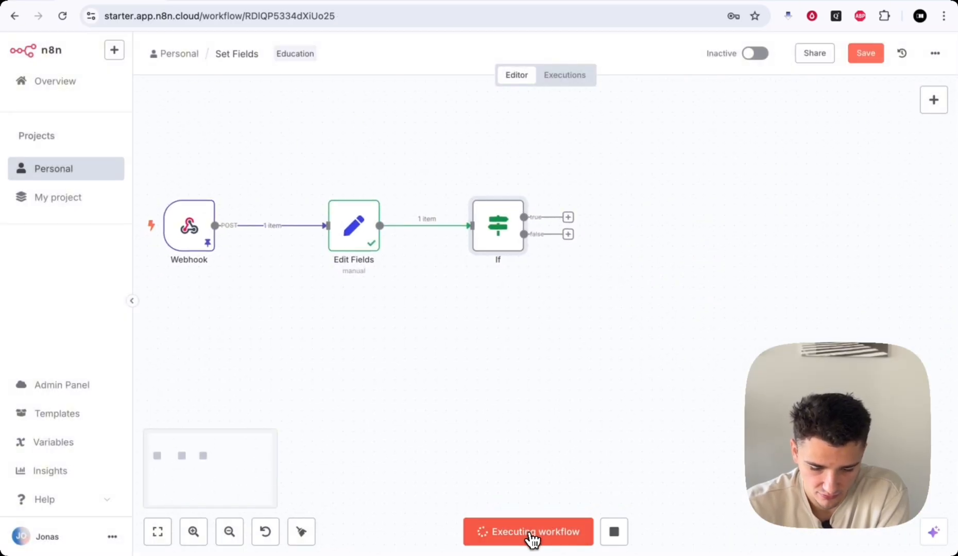
scroll(522, 411, "left", 1)
scroll(571, 257, "left", 1)
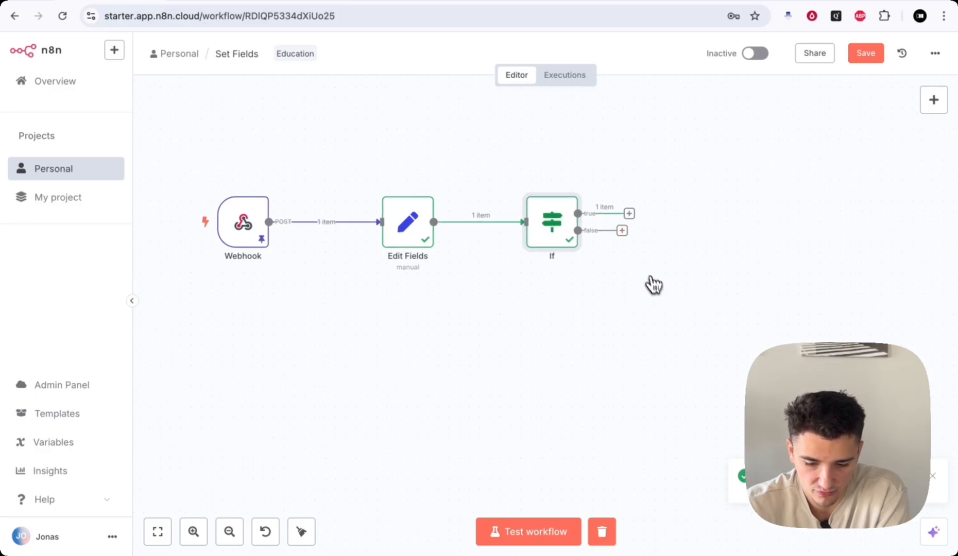
scroll(659, 295, "right", 2)
scroll(659, 295, "left", 1)
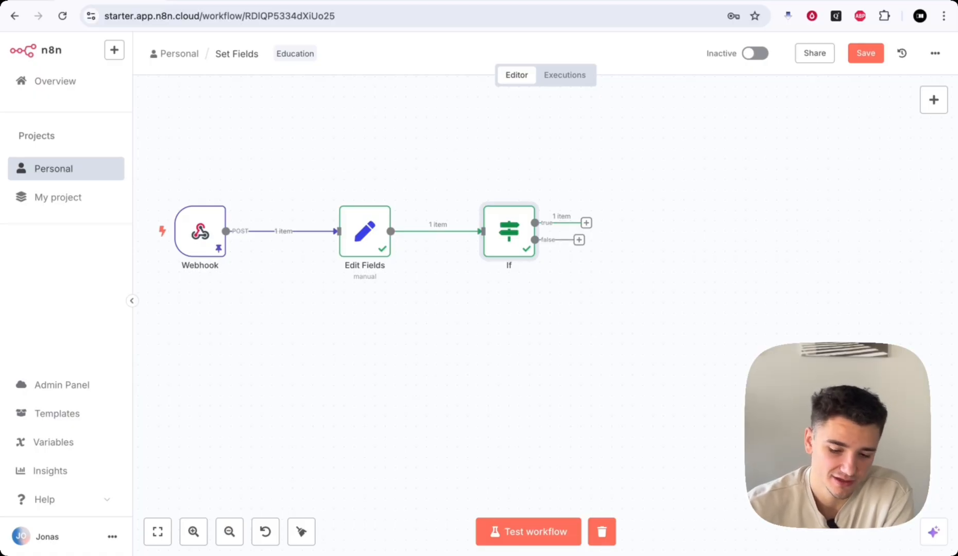
left_click_drag(359, 248, 318, 242)
left_click_drag(519, 236, 447, 236)
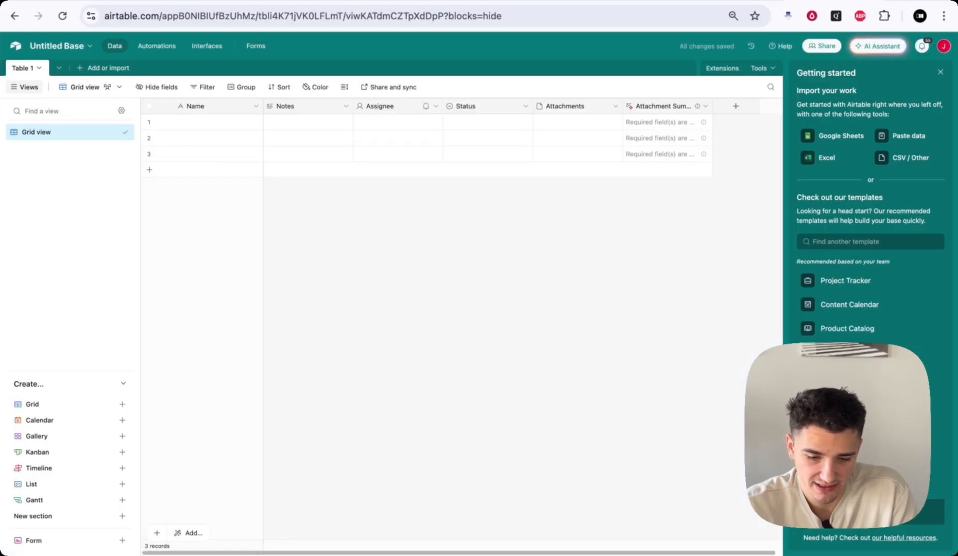
- Rename the Notes field to Transcript and move the Assignee column to the end
left_click(940, 72)
double_click(303, 106)
type("Transcript")
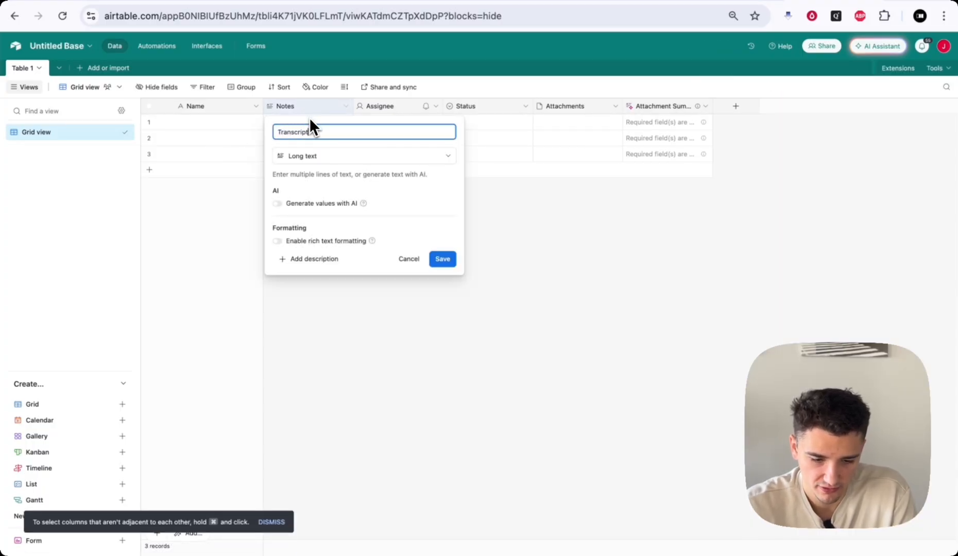
left_click(442, 259)
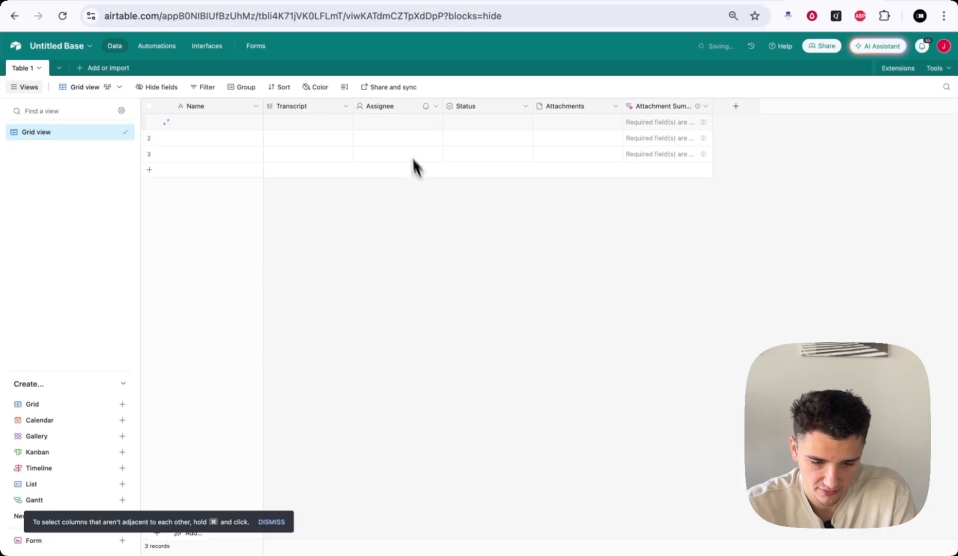
left_click_drag(393, 108, 690, 108)
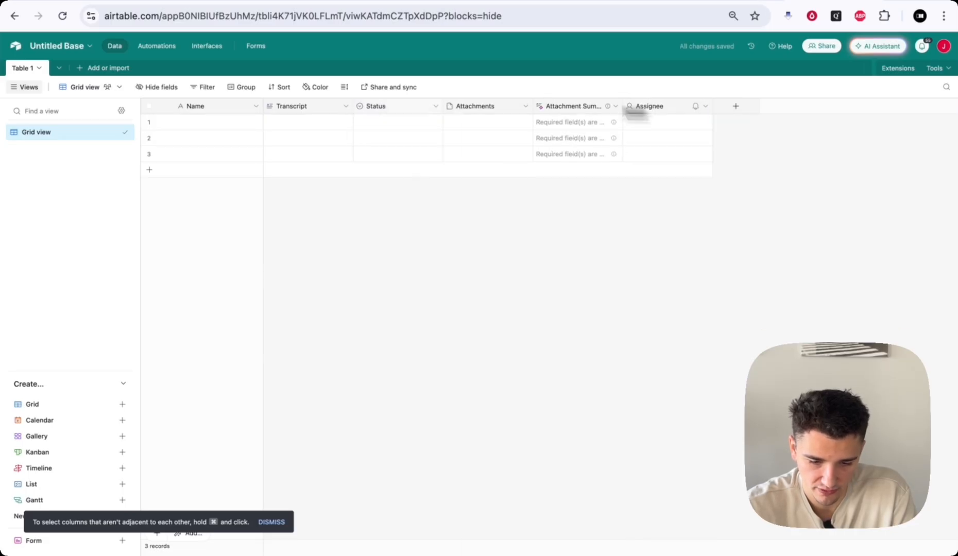
- Delete the Attachments and Attachment Summary fields
right_click(489, 112)
left_click(475, 395)
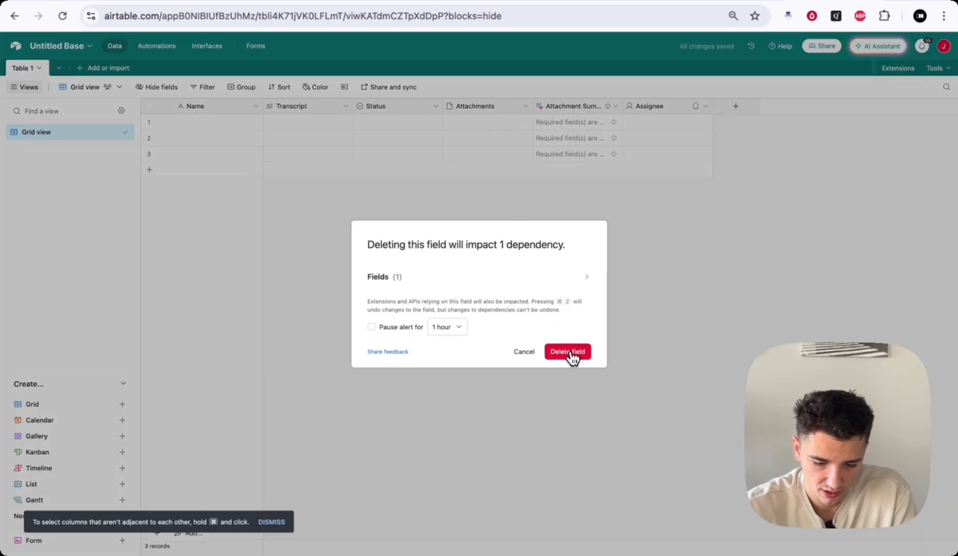
left_click(569, 351)
right_click(489, 106)
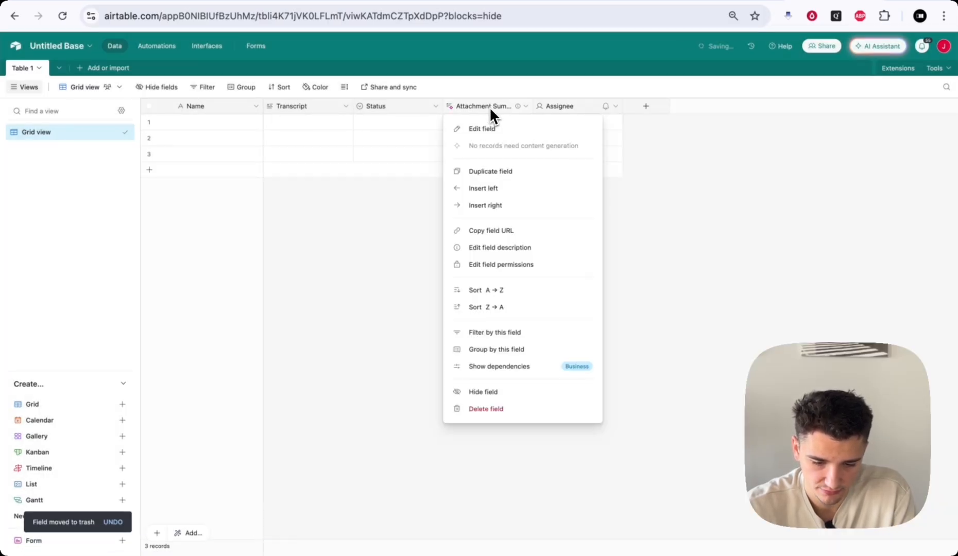
left_click(504, 411)
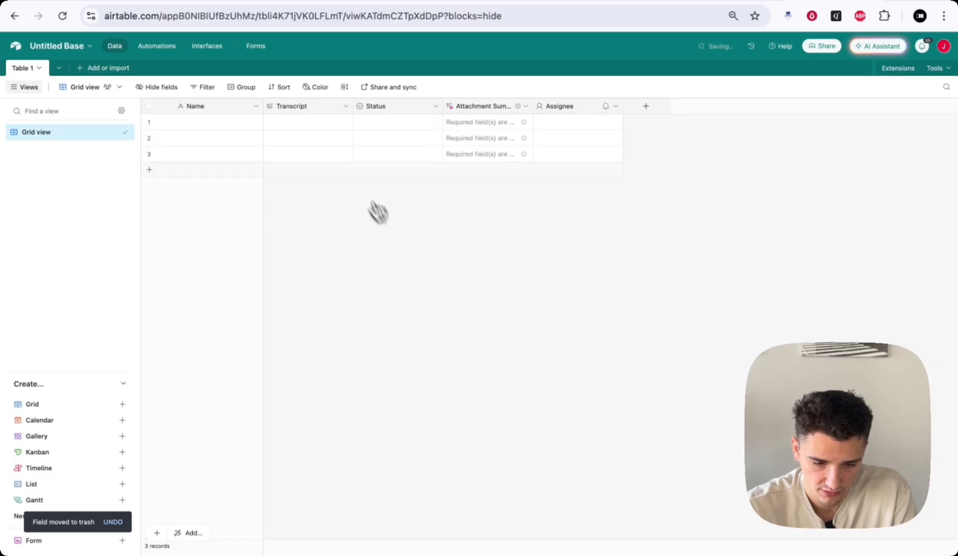
- Add a single-line text field named Number and place it before Transcript
right_click(300, 105)
left_click(321, 189)
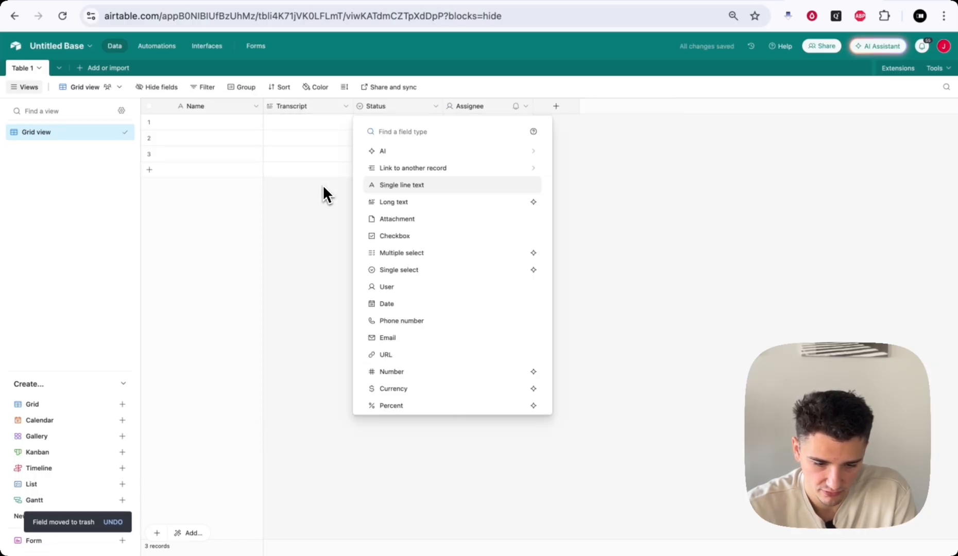
type("Number")
key("super+a")
key("BackSpace")
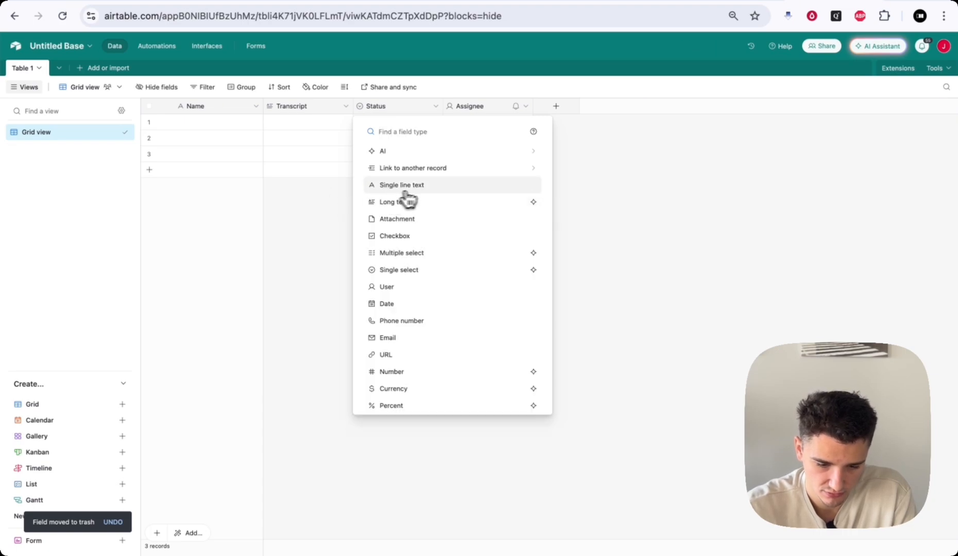
left_click(432, 188)
type("Numbe")
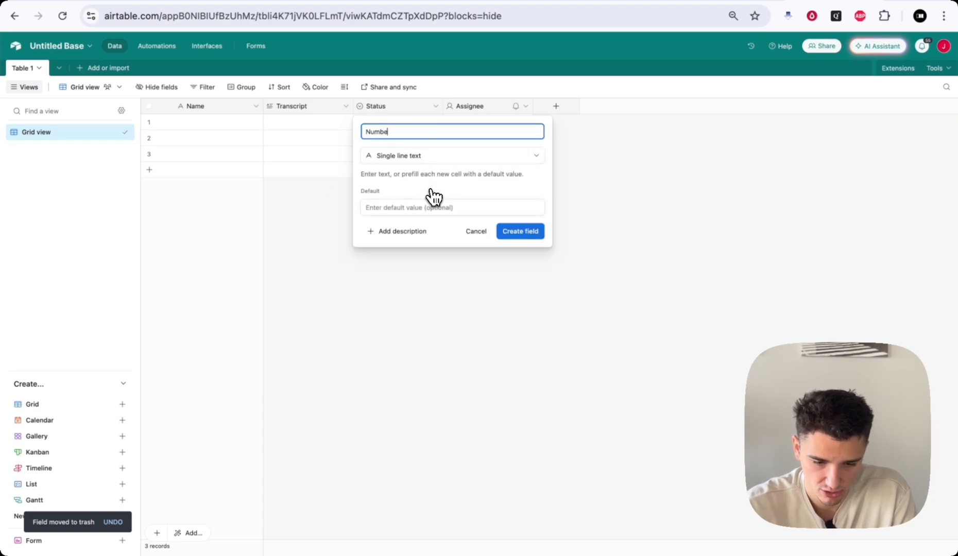
type("r")
left_click(516, 231)
left_click_drag(397, 116, 260, 105)
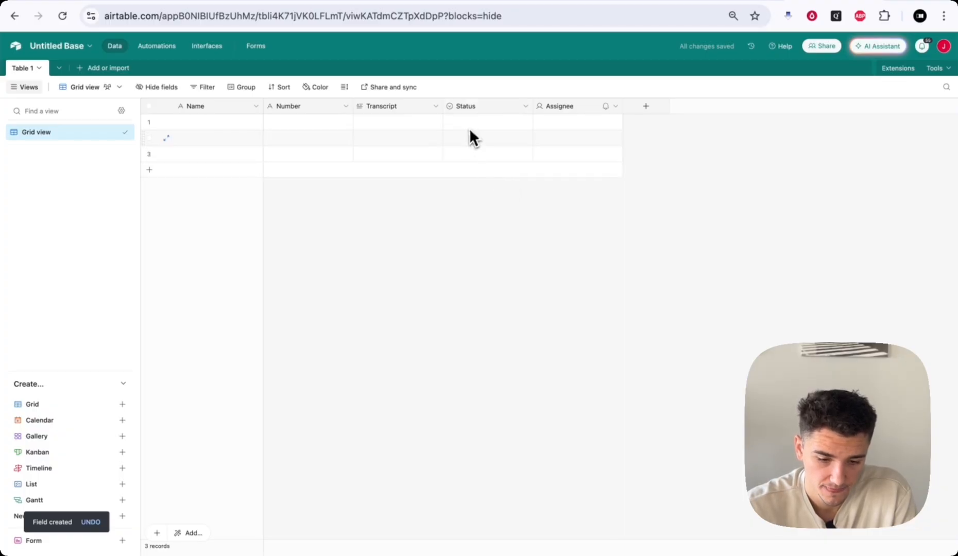
- Limit the Status field's options to Called and Failed, removing Done
double_click(487, 105)
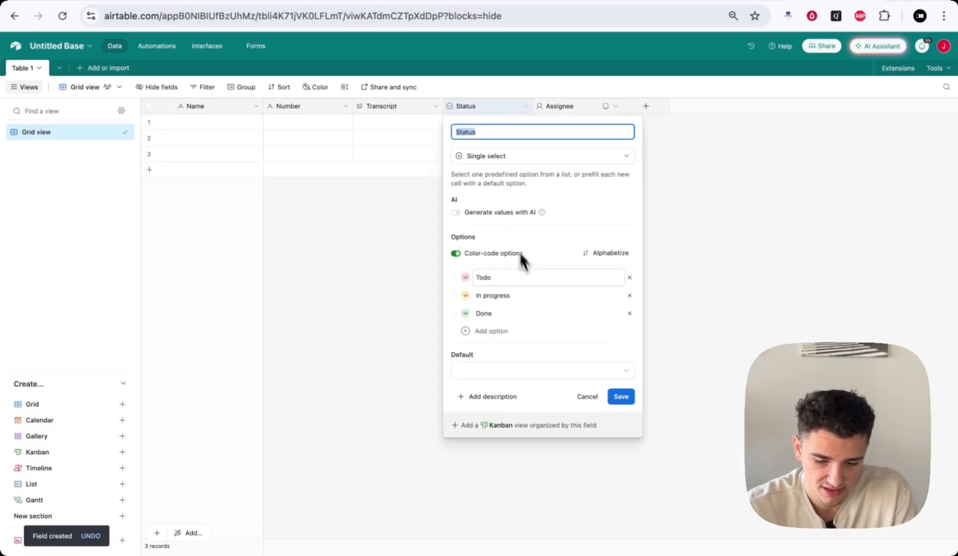
left_click(588, 278)
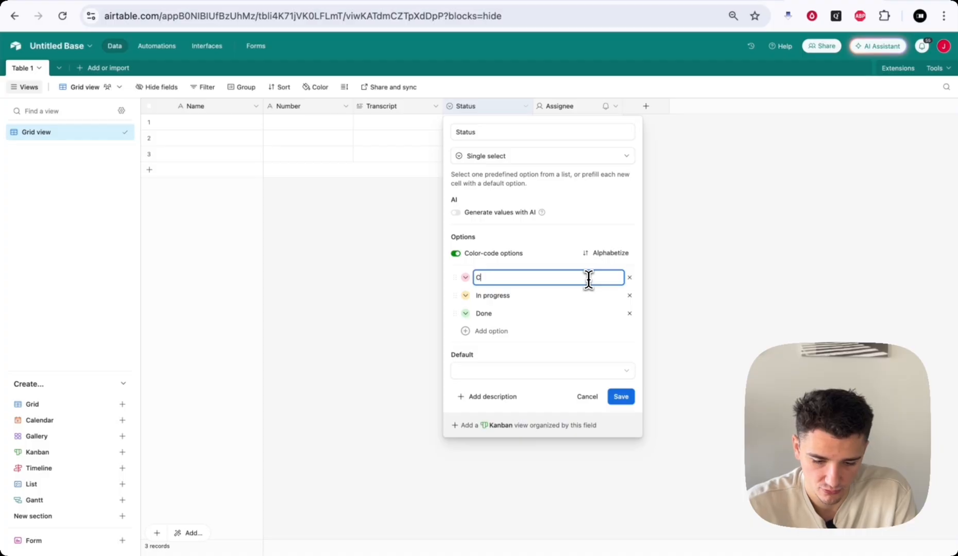
left_click(570, 294)
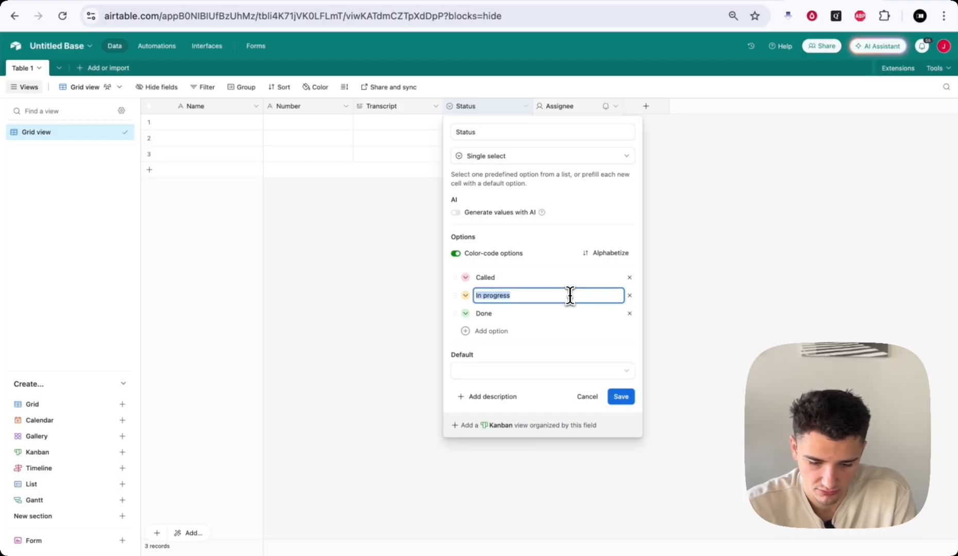
type("Failed")
left_click(629, 313)
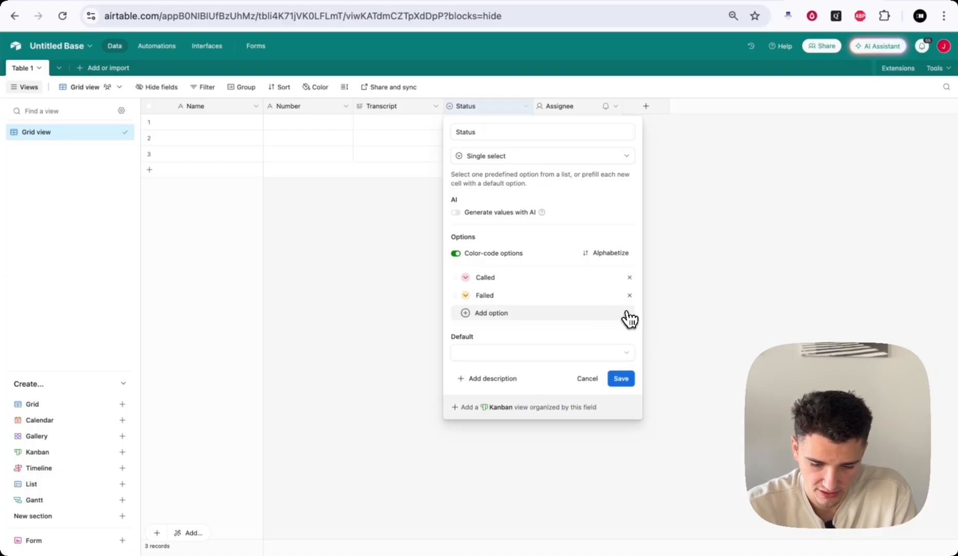
left_click(624, 379)
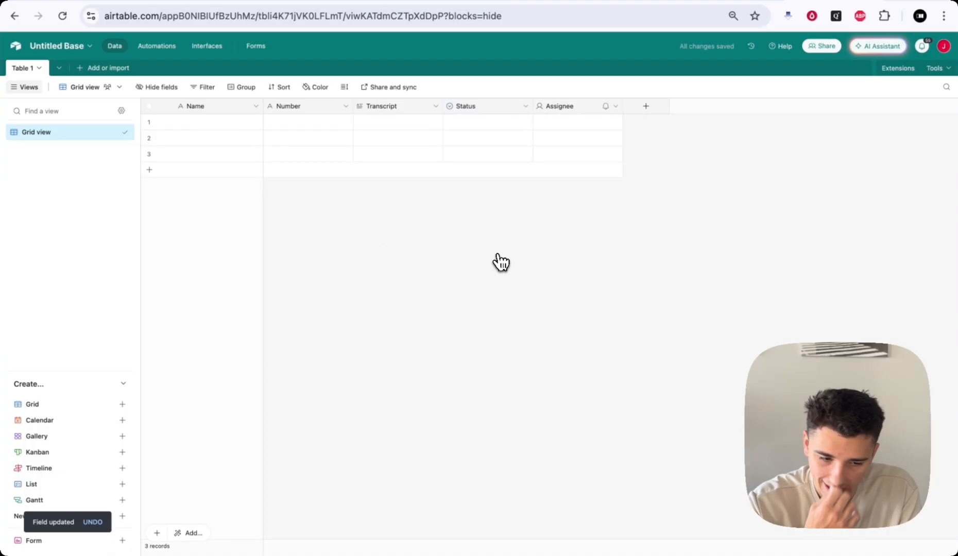
- Rename the base to Example CRM and Table 1 to Contacts
left_click(56, 48)
key("BackSpace")
type("Example CRM")
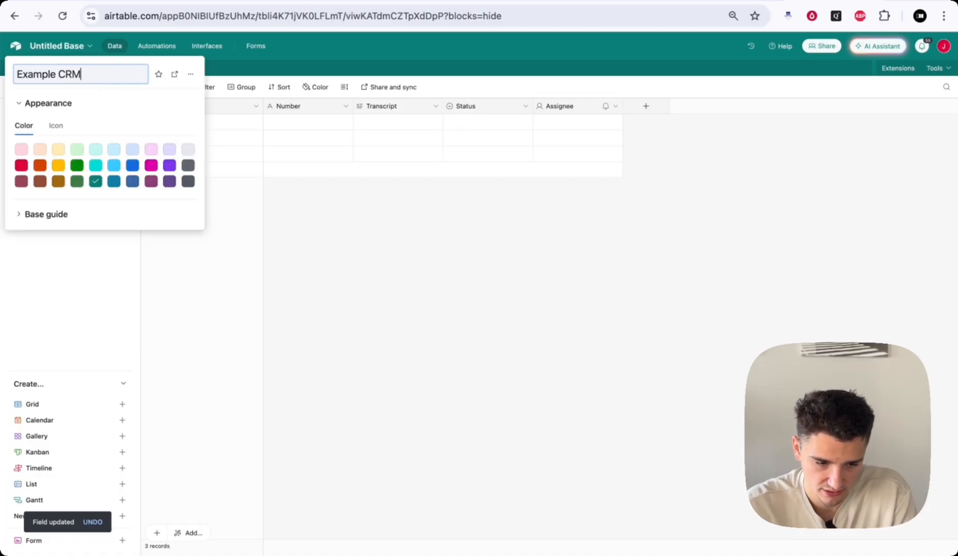
key("Return")
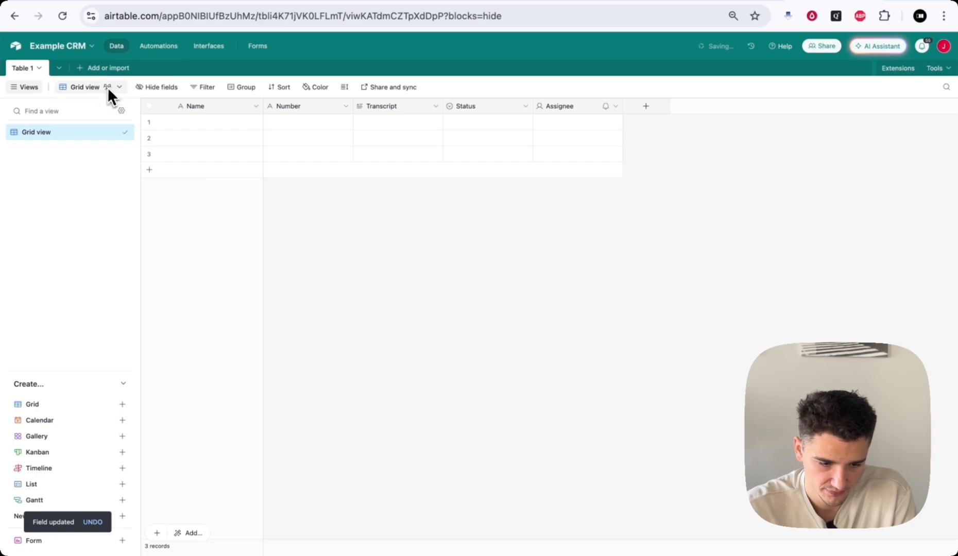
left_click(24, 70)
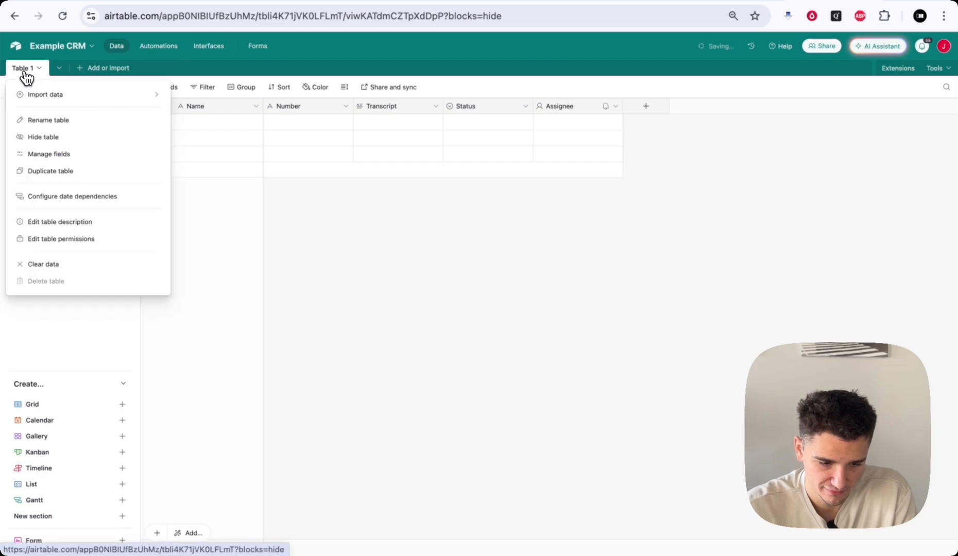
left_click(58, 120)
type("Contacts")
key("Return")
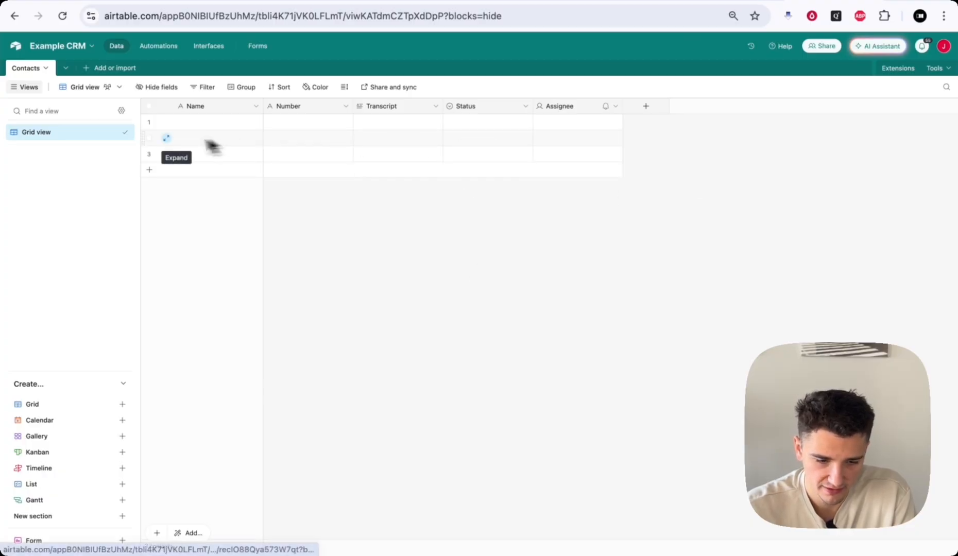
- Add an Airtable 'Create a record' node on the If node's true output
left_click(110, 2)
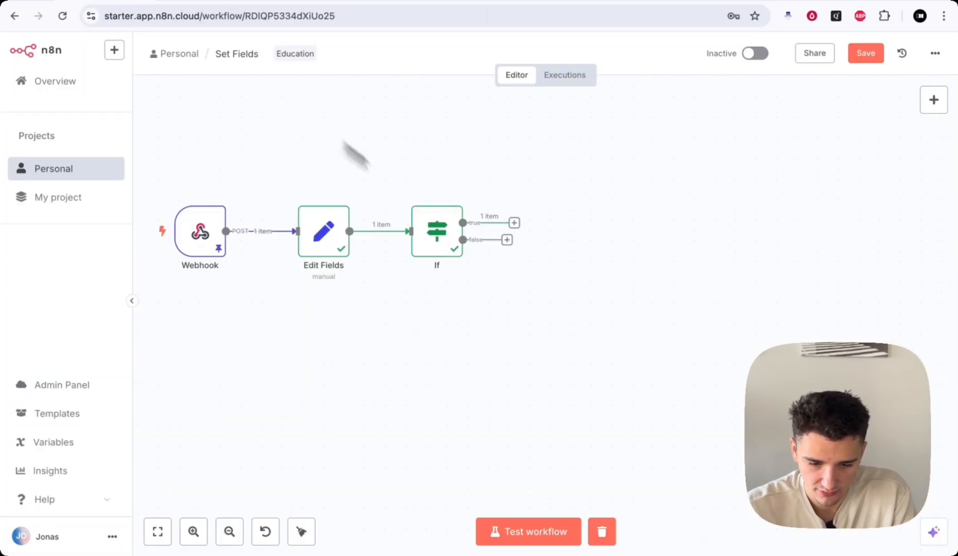
left_click(514, 224)
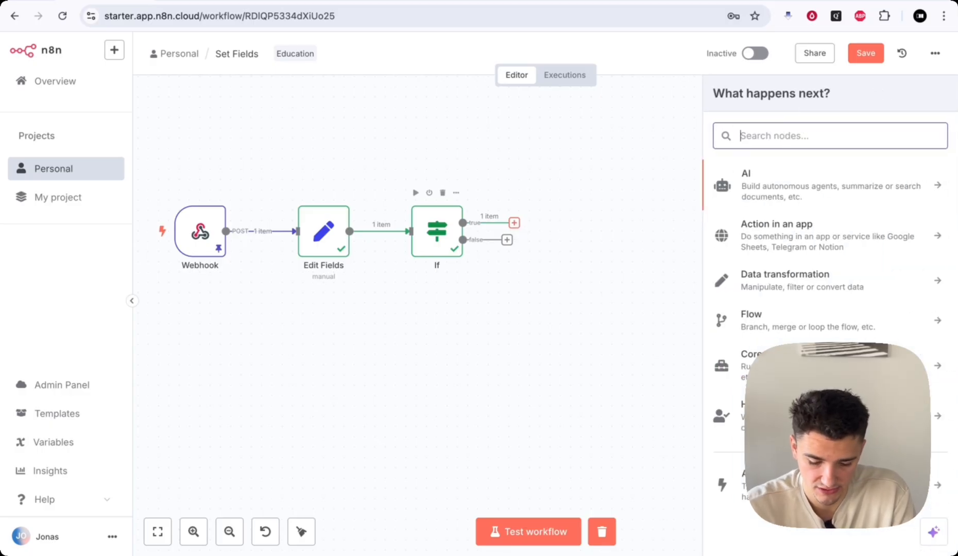
type("airt")
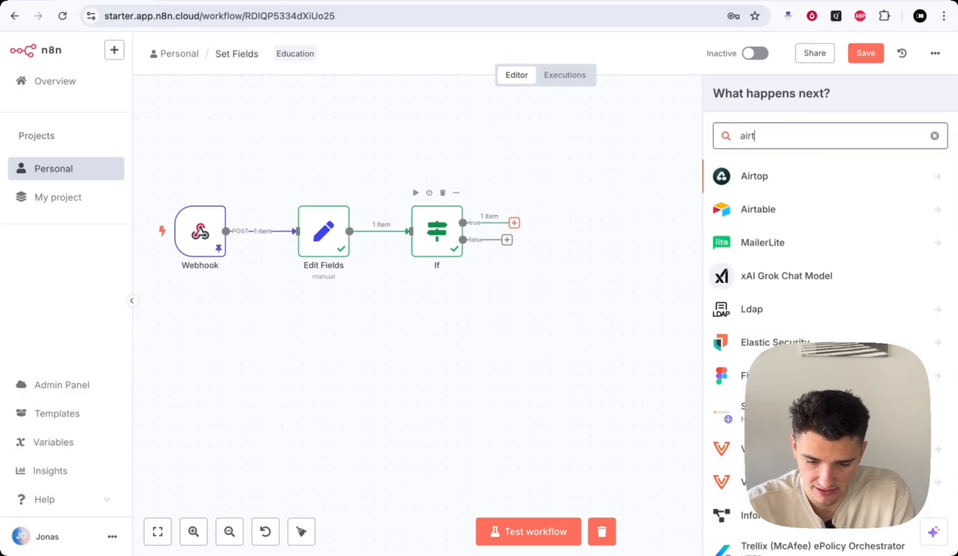
left_click(752, 216)
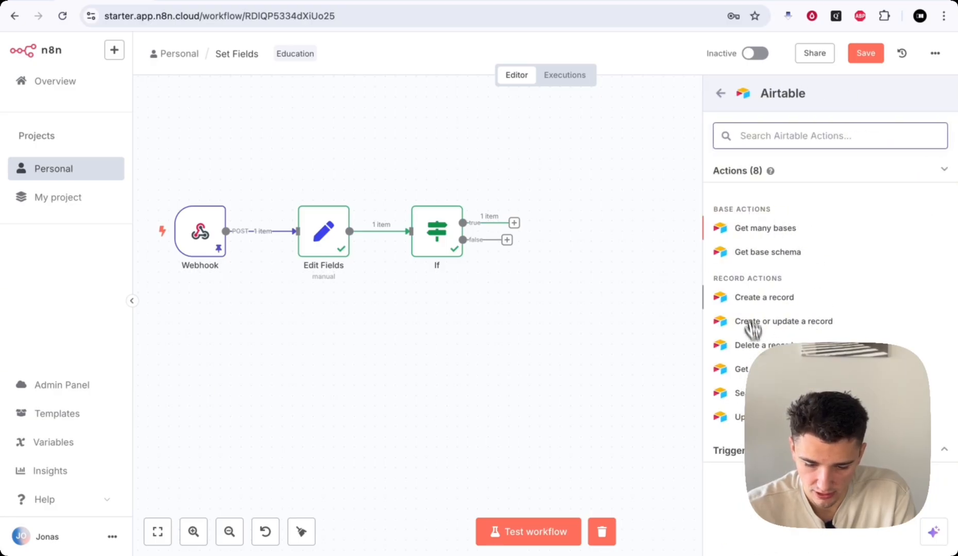
left_click(746, 299)
left_click(662, 49)
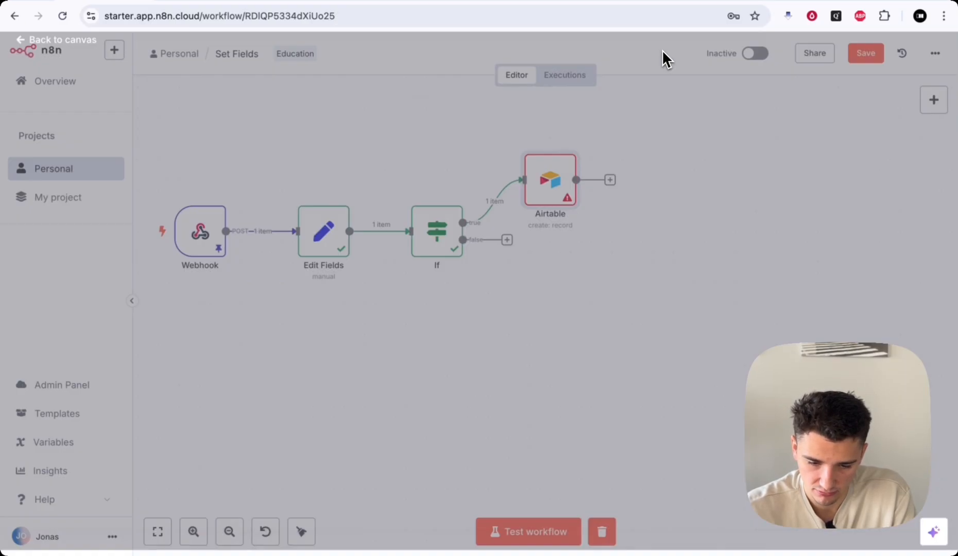
- Duplicate the Airtable node as Airtable1 and connect it to the If node's false output
right_click(555, 168)
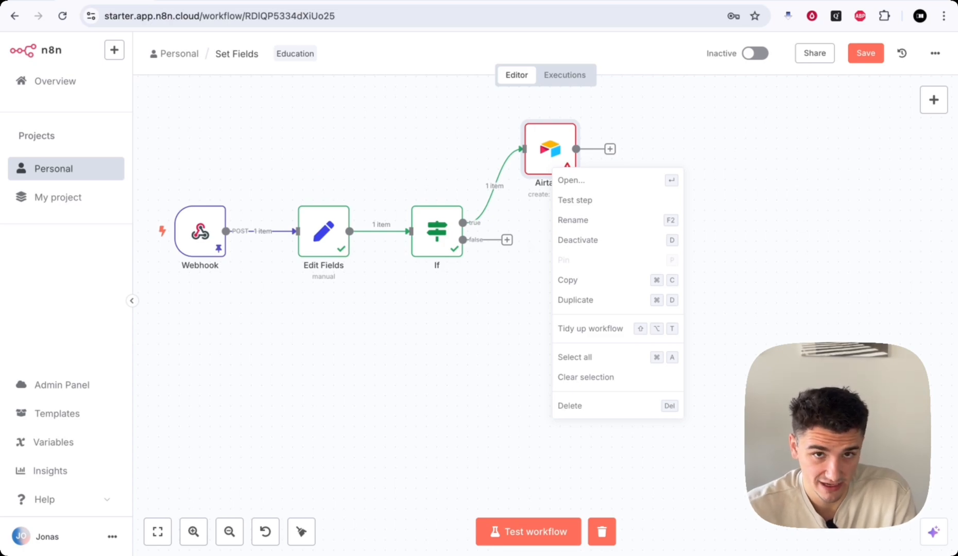
key("Escape")
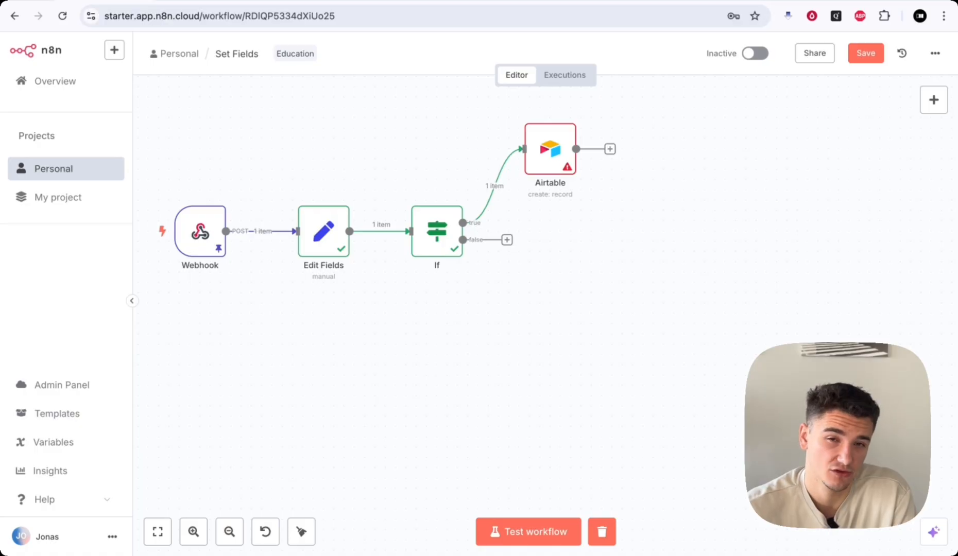
right_click(557, 159)
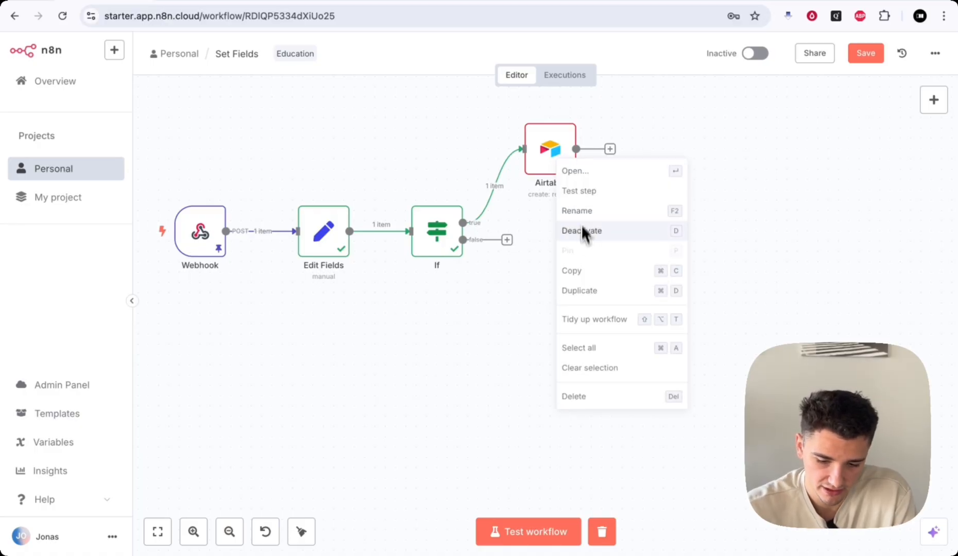
left_click(578, 290)
left_click_drag(557, 297, 557, 328)
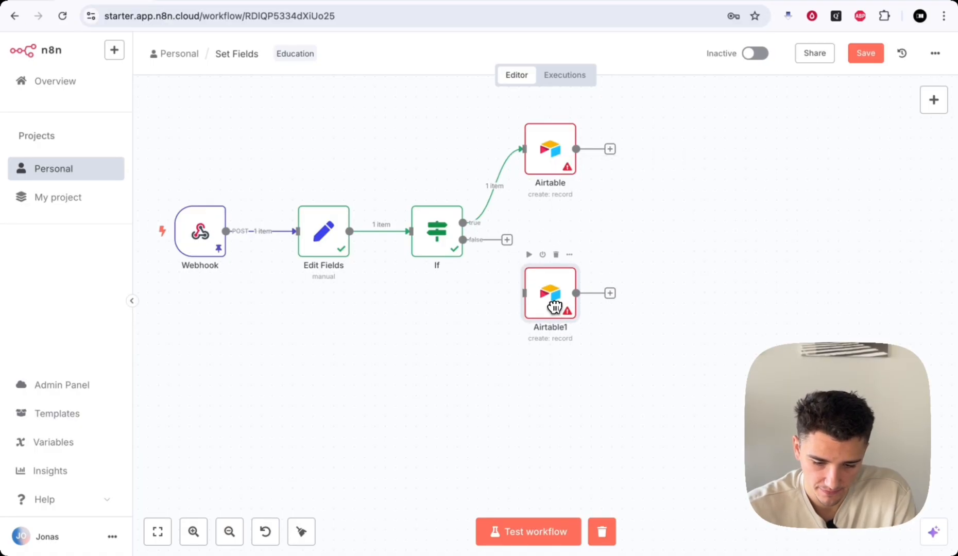
left_click_drag(507, 240, 536, 316)
left_click_drag(563, 168, 564, 179)
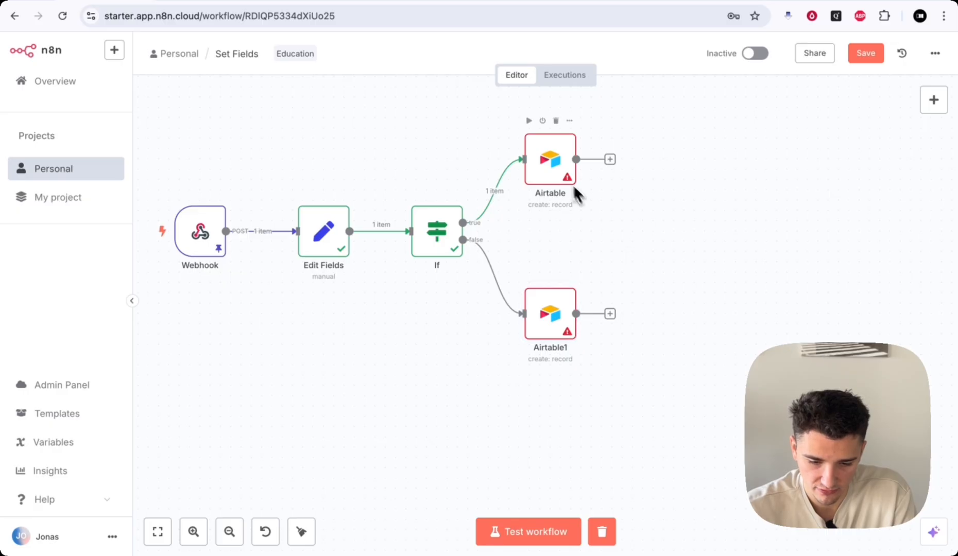
- Open the Airtable node's credential list to create a new Airtable credential
double_click(561, 175)
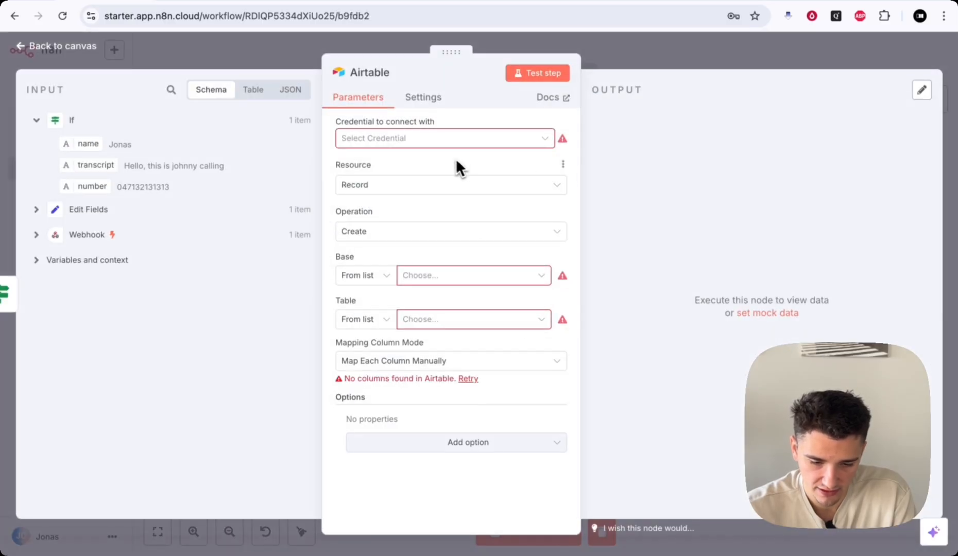
left_click_drag(338, 119, 498, 120)
left_click(500, 119)
left_click(415, 146)
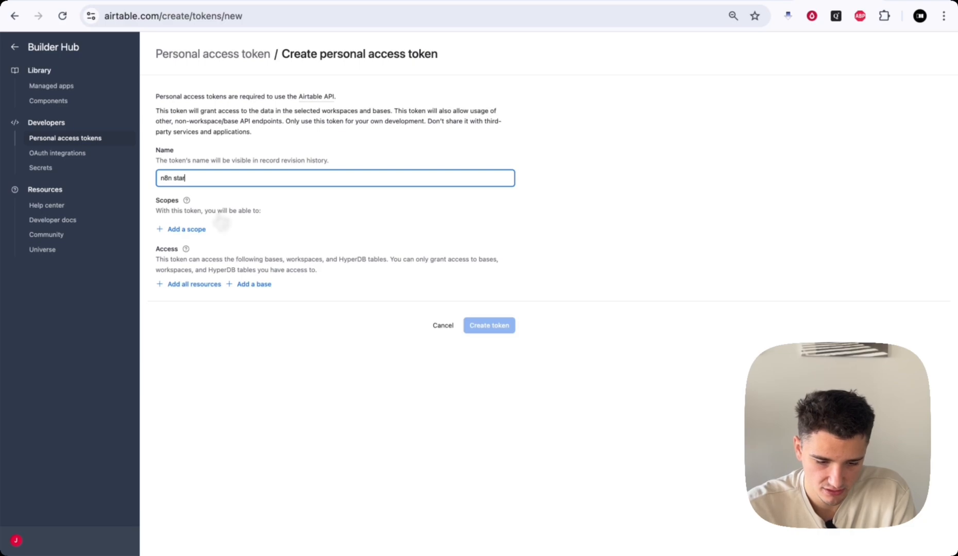
- Give the token data.records:read, data.records:write and schema.bases:read scopes with access to Example CRM
left_click(185, 230)
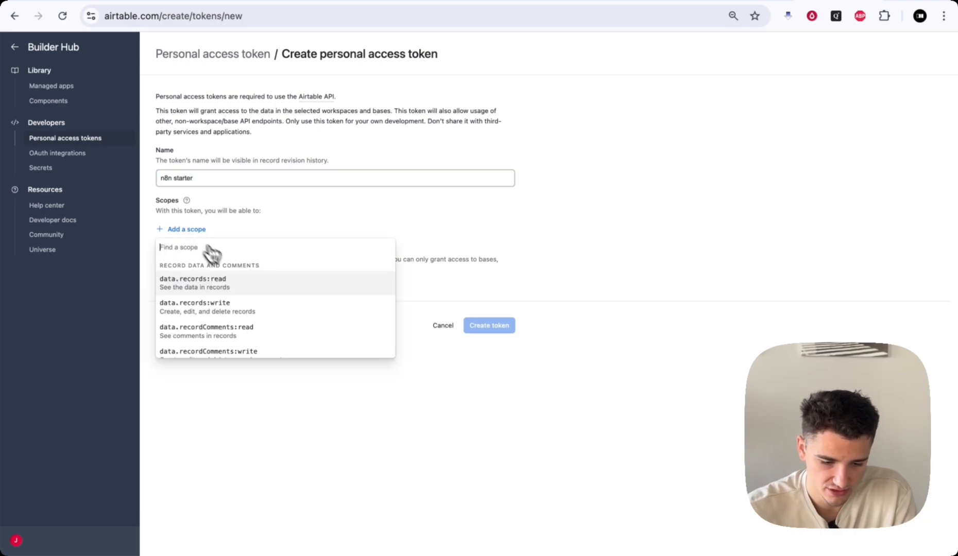
left_click(245, 292)
left_click(200, 256)
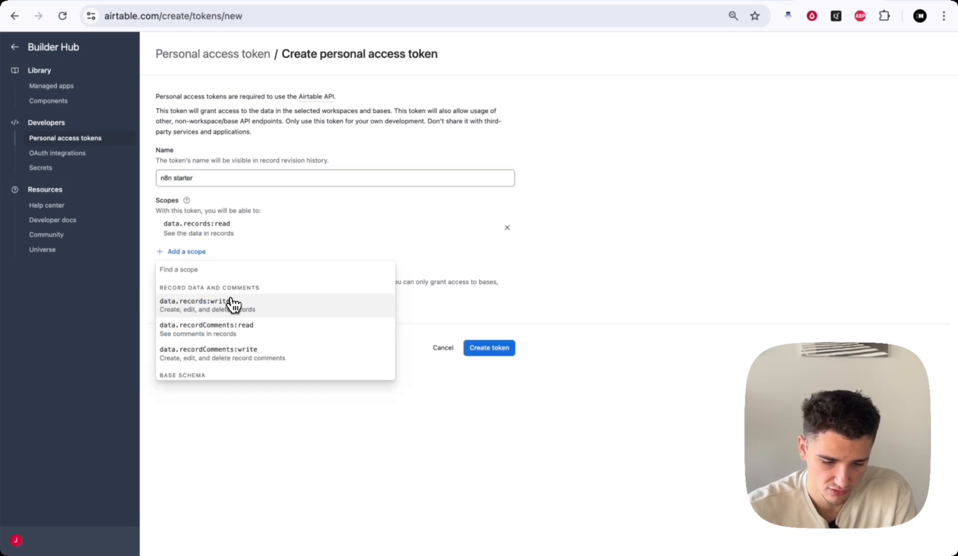
left_click(230, 303)
left_click(199, 274)
left_click(241, 391)
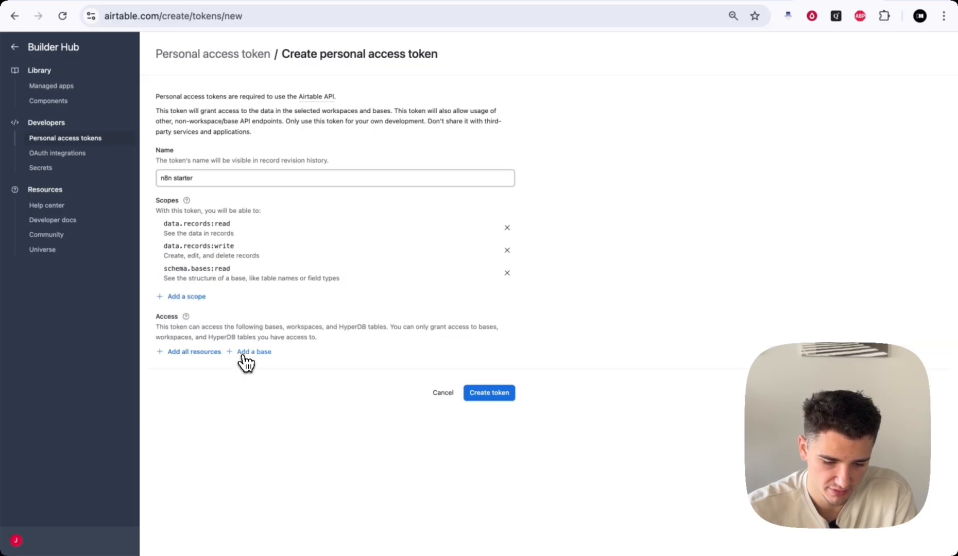
left_click(246, 360)
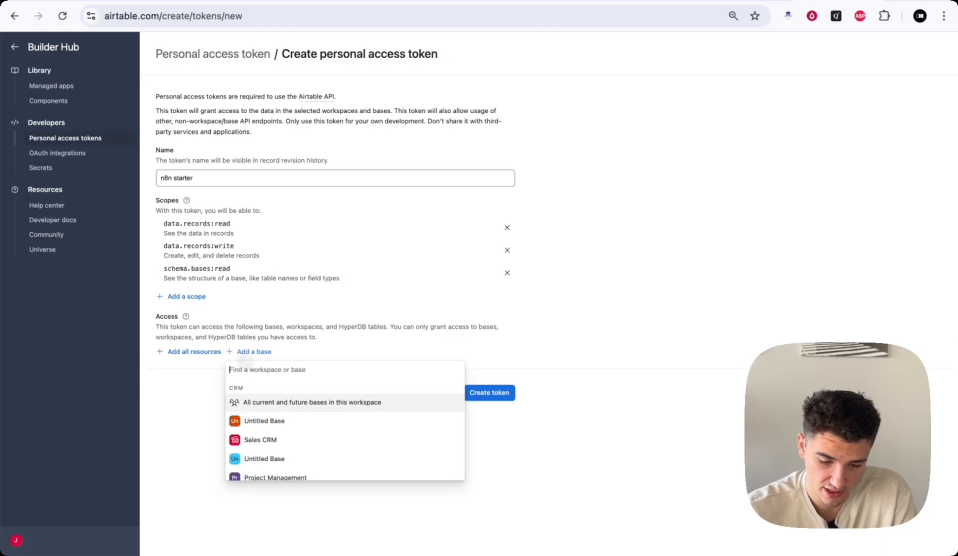
left_click(288, 422)
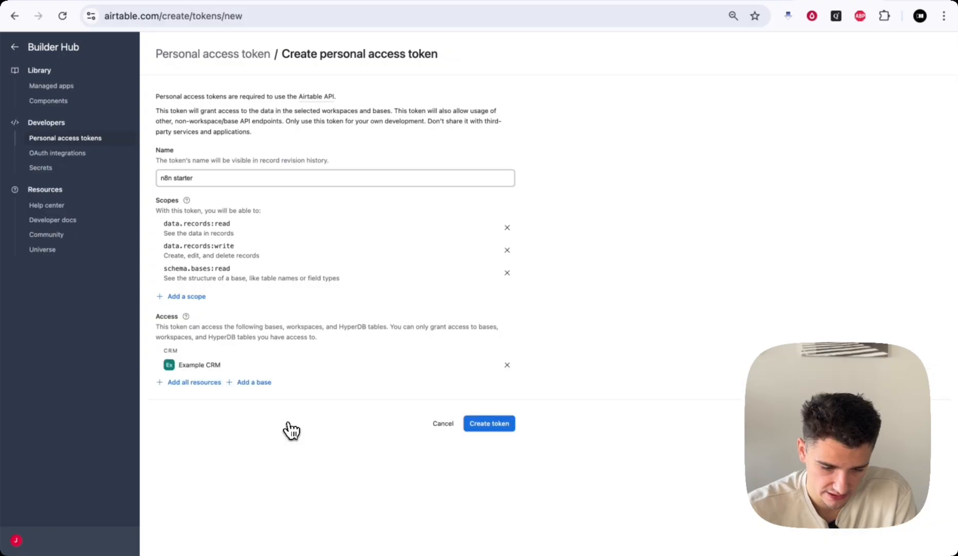
- Create the token, copy it, and save it as n8n's Airtable credential
left_click(492, 424)
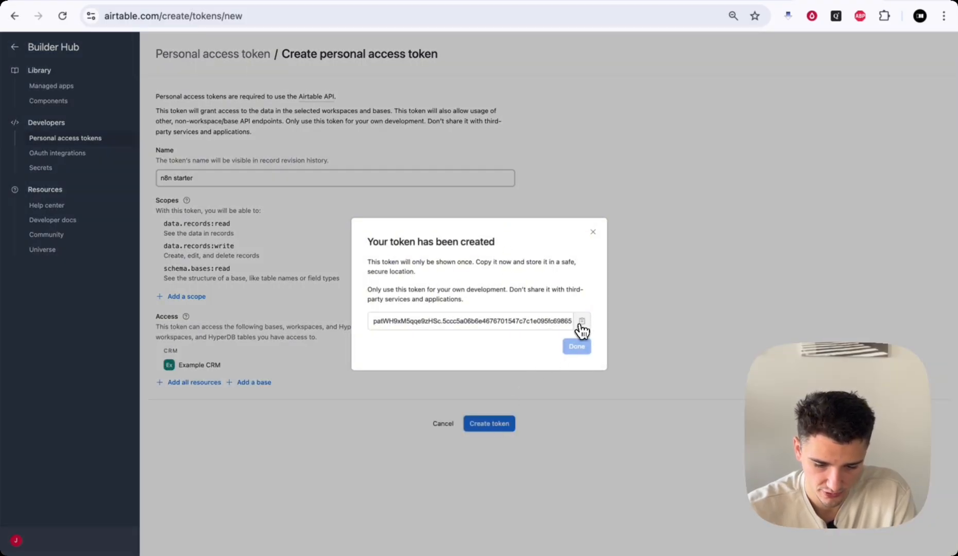
left_click(581, 321)
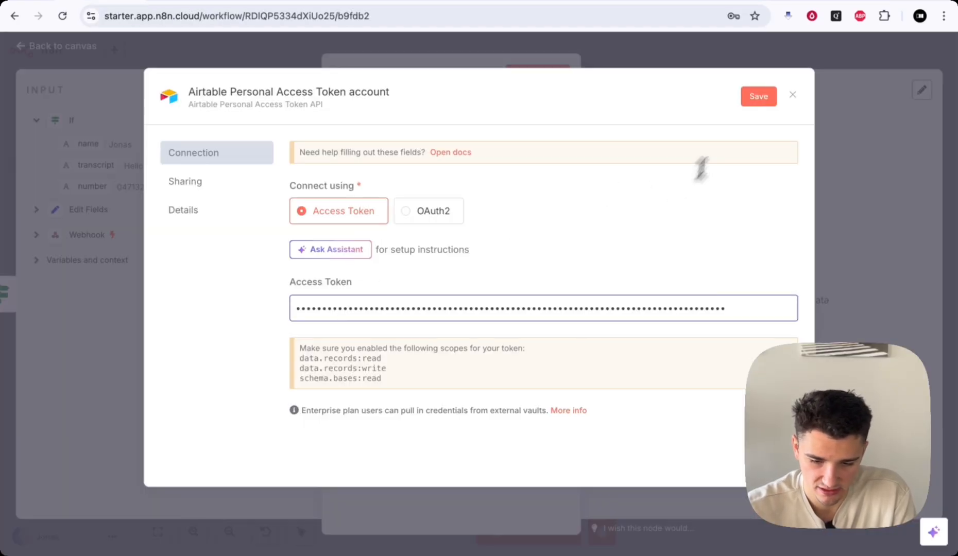
left_click(756, 95)
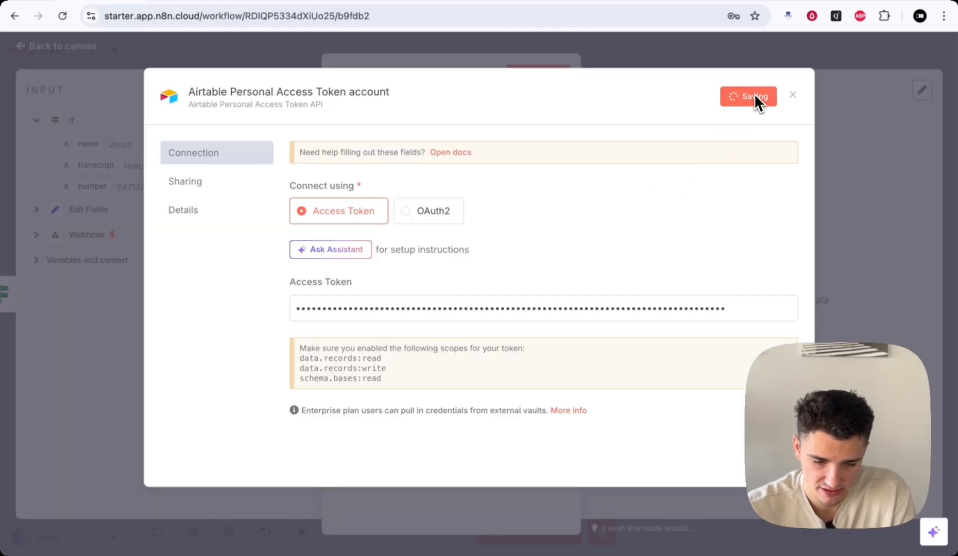
left_click(846, 54)
- Select Example CRM as the base and Contacts as the table in the Airtable node
left_click(748, 46)
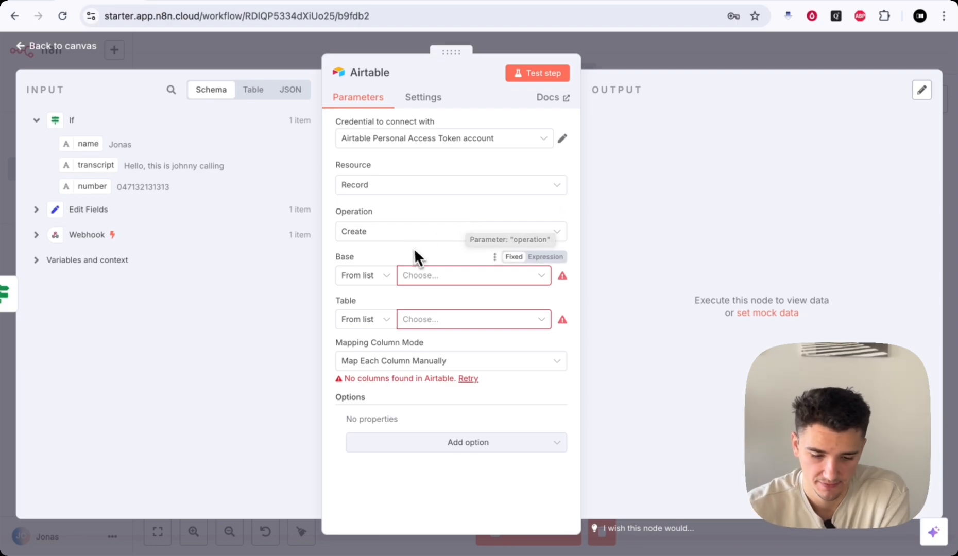
left_click(413, 278)
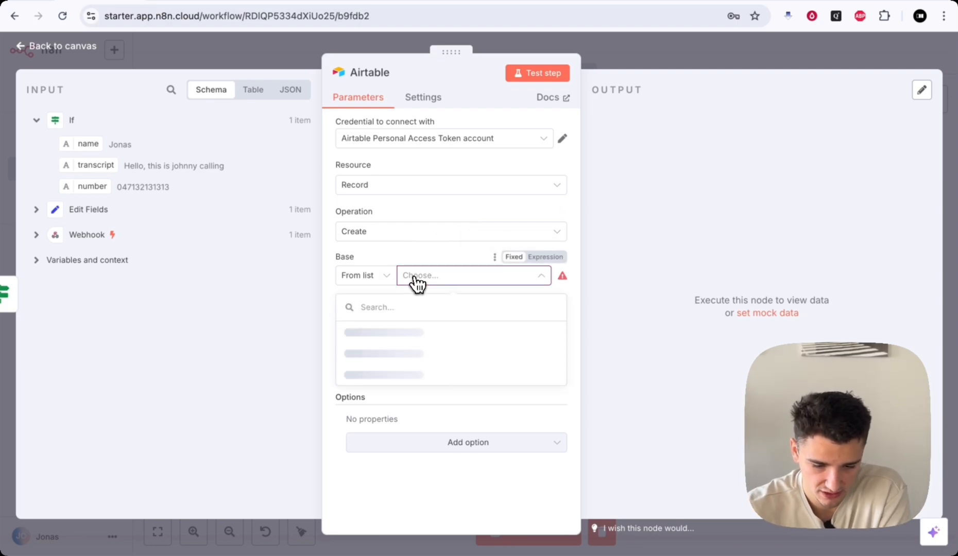
left_click(397, 329)
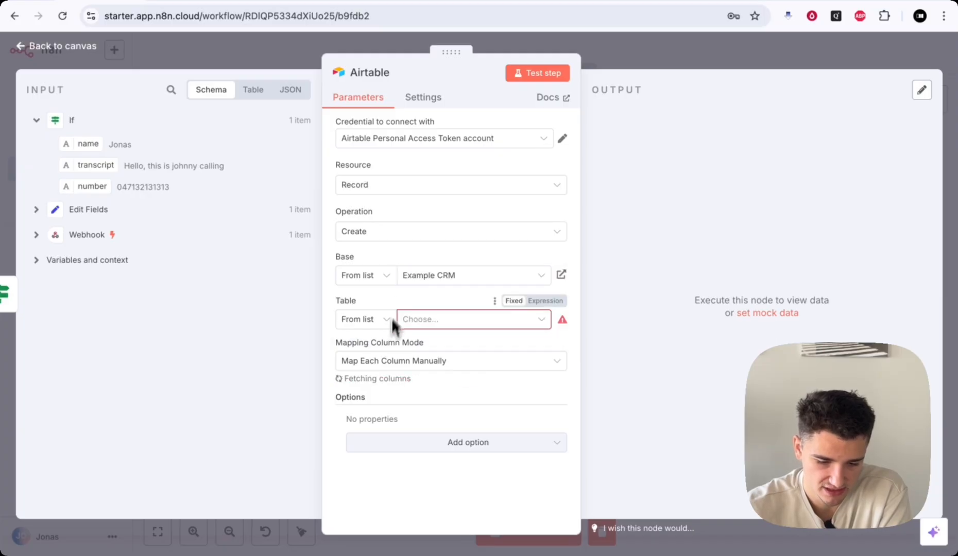
left_click(435, 319)
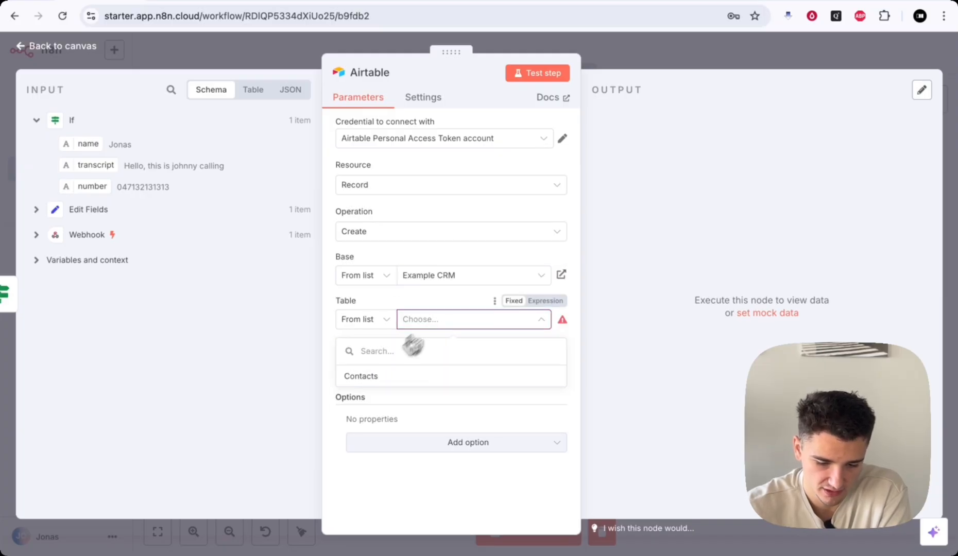
left_click(412, 377)
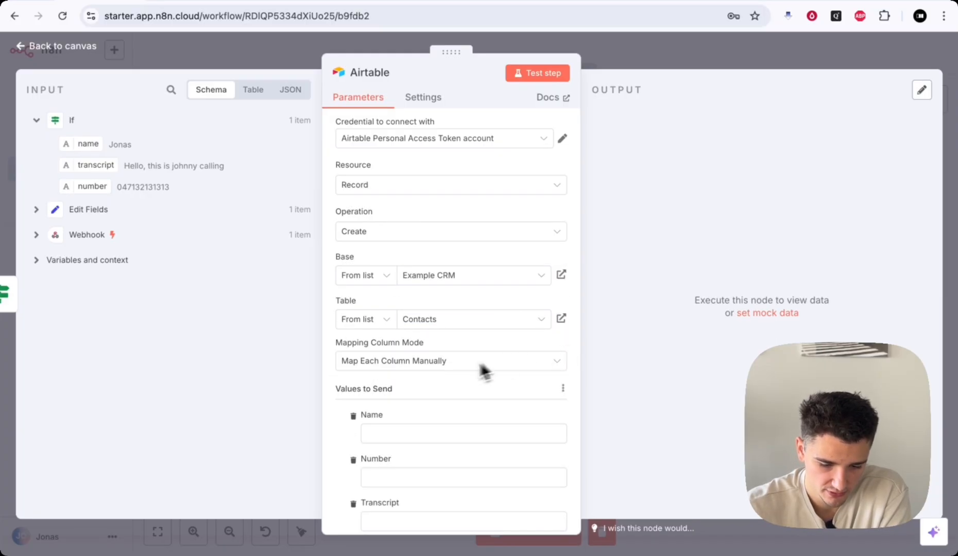
- Map name, transcript and number into their columns and set Status to Called
scroll(479, 371, "down", 3)
left_click(391, 297)
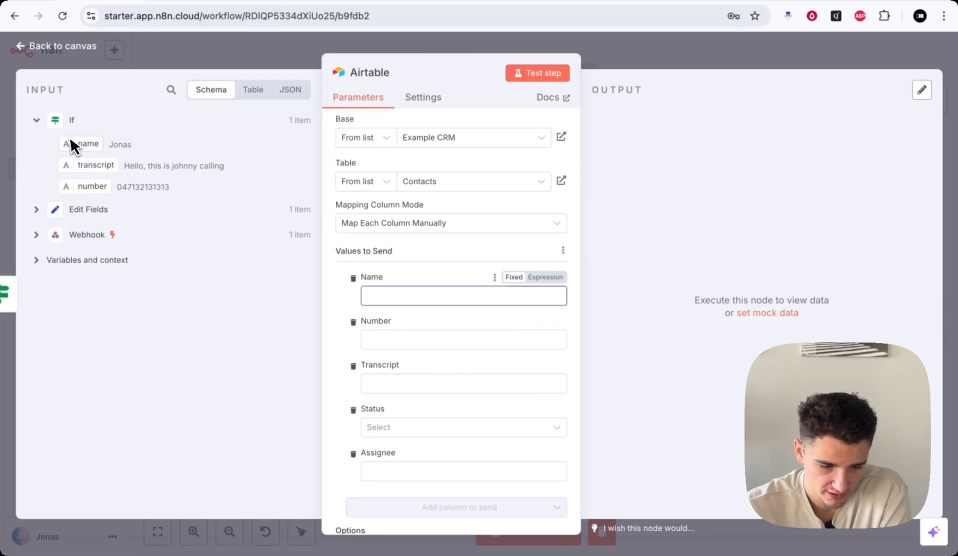
left_click_drag(94, 152, 376, 299)
left_click(345, 294)
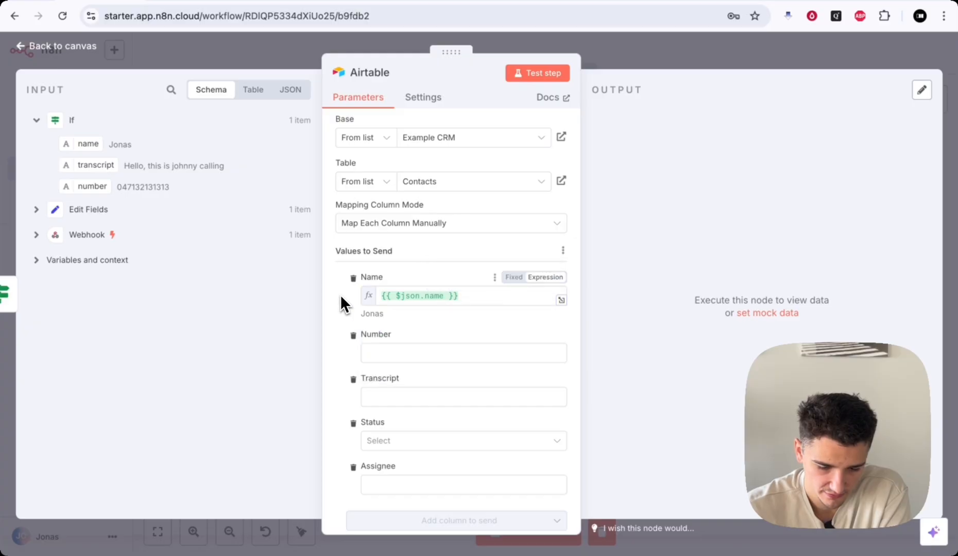
left_click_drag(105, 165, 407, 401)
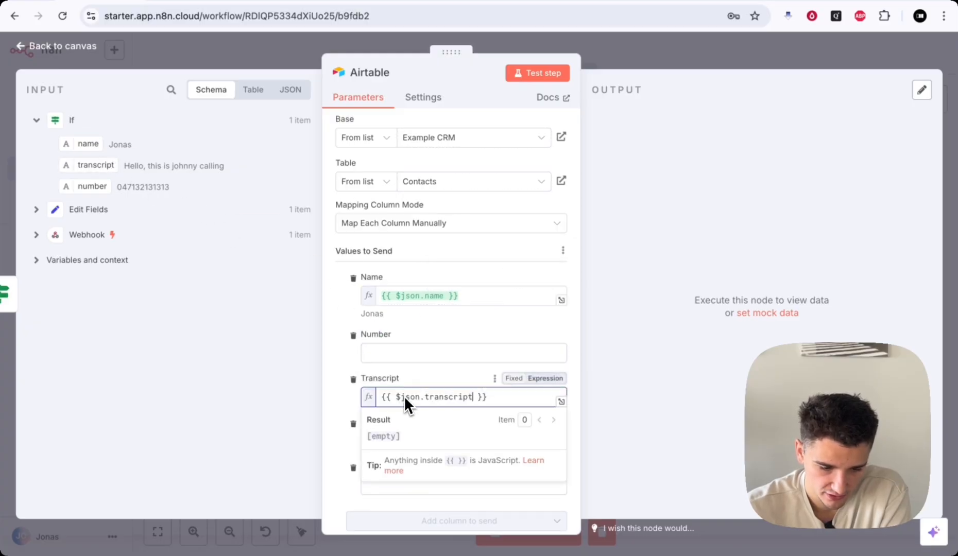
left_click_drag(106, 188, 196, 223)
left_click_drag(304, 245, 391, 352)
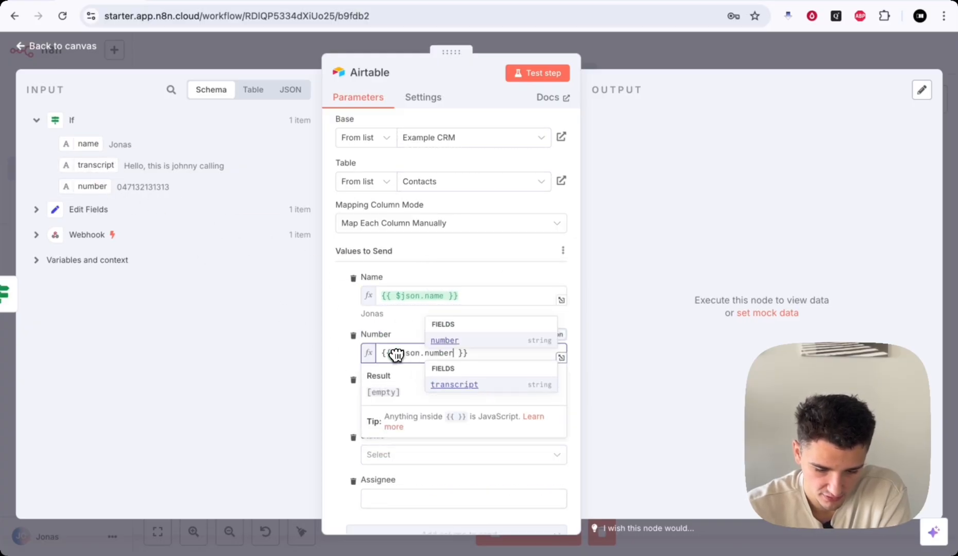
left_click(346, 328)
scroll(347, 332, "down", 2)
left_click(395, 387)
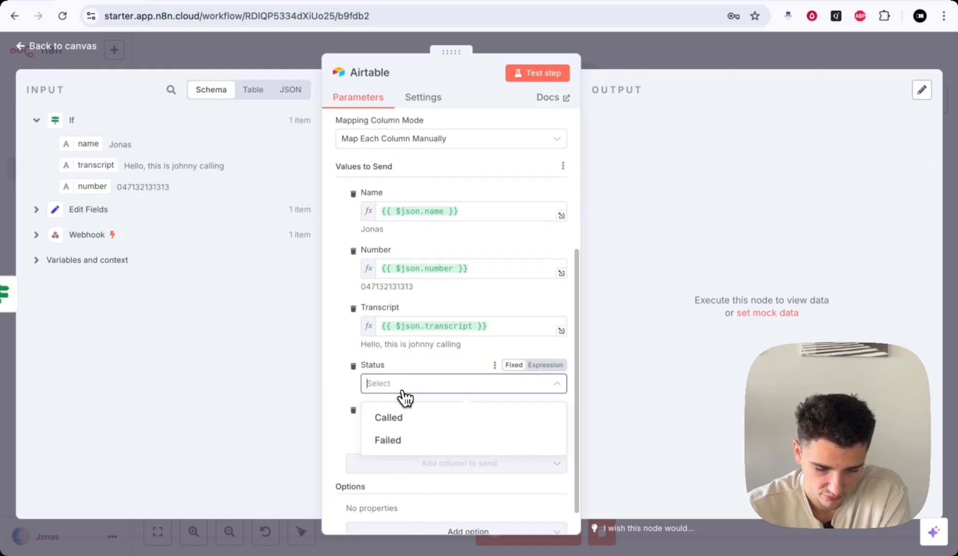
left_click(406, 417)
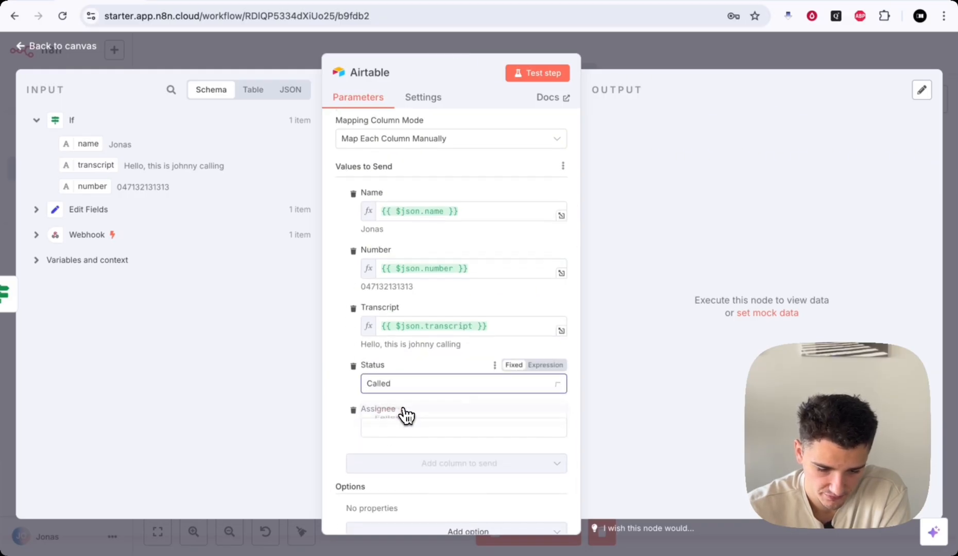
- After rechecking the true-branch node, set Airtable1's base to Example CRM and table to Contacts
left_click(720, 67)
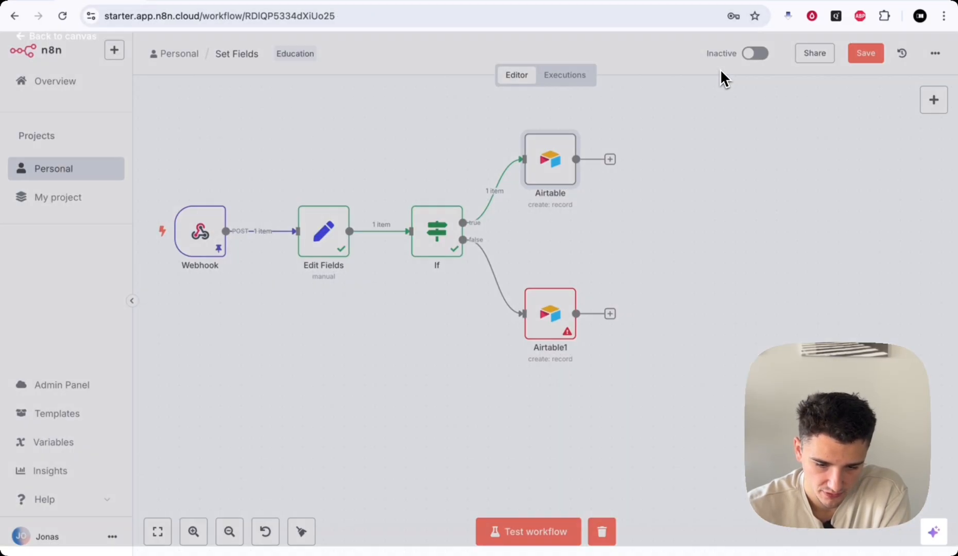
double_click(555, 154)
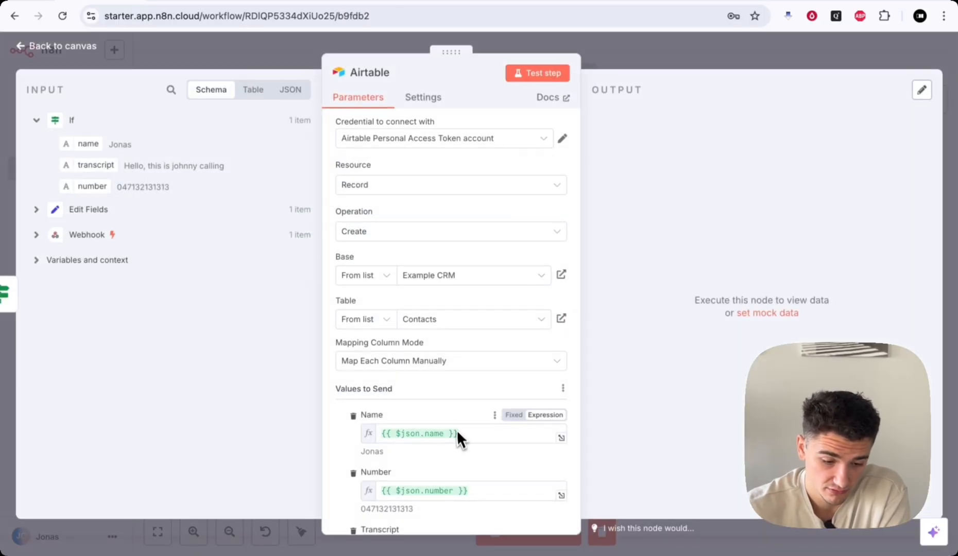
scroll(456, 433, "down", 3)
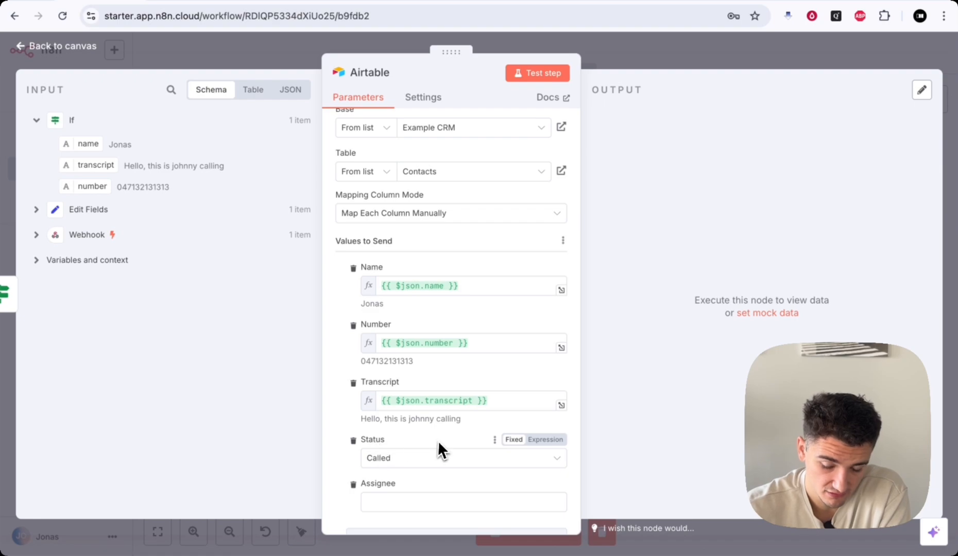
left_click(660, 52)
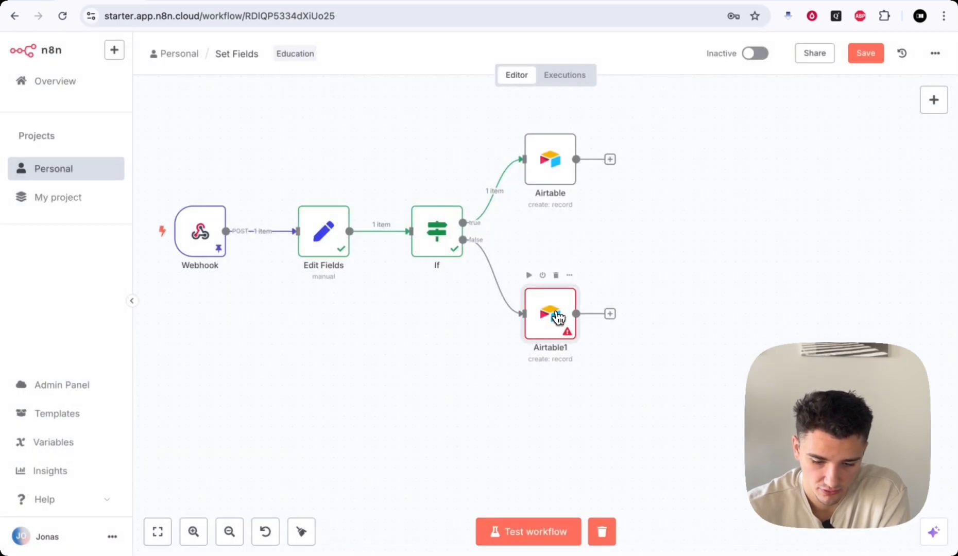
double_click(557, 317)
left_click(420, 278)
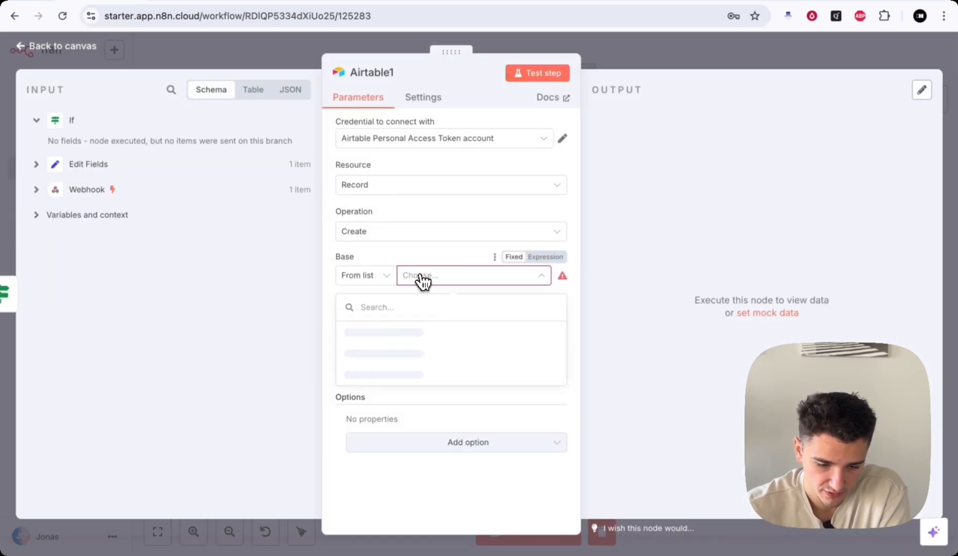
left_click(401, 330)
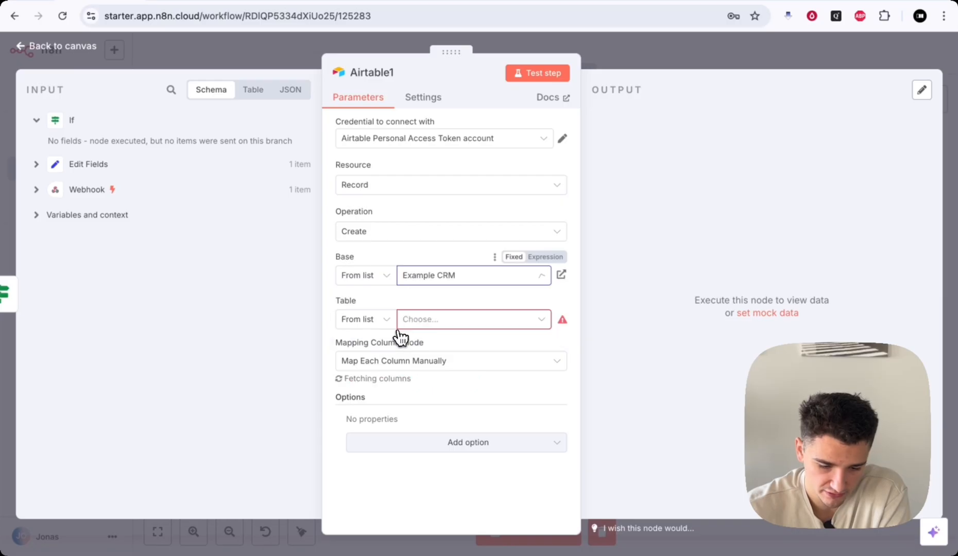
left_click(435, 324)
left_click(384, 394)
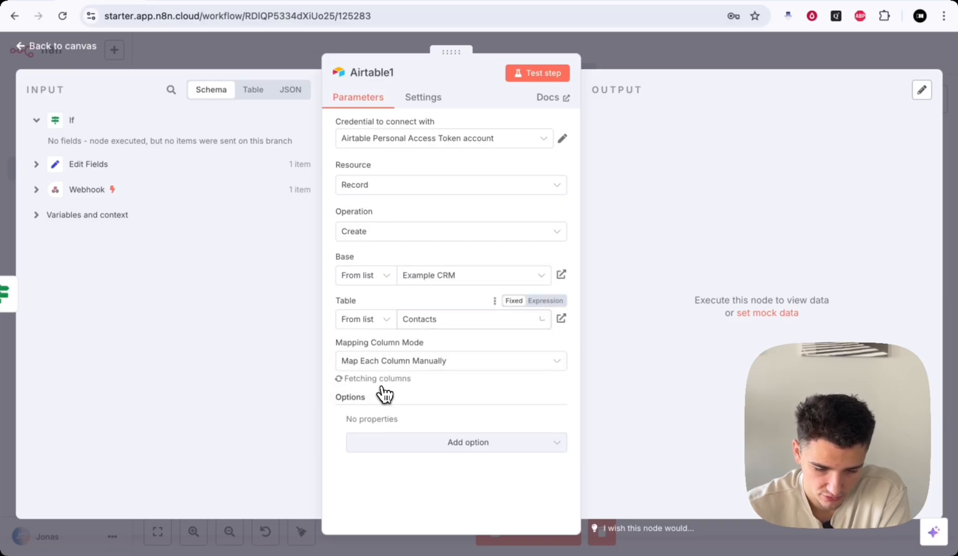
scroll(386, 394, "down", 4)
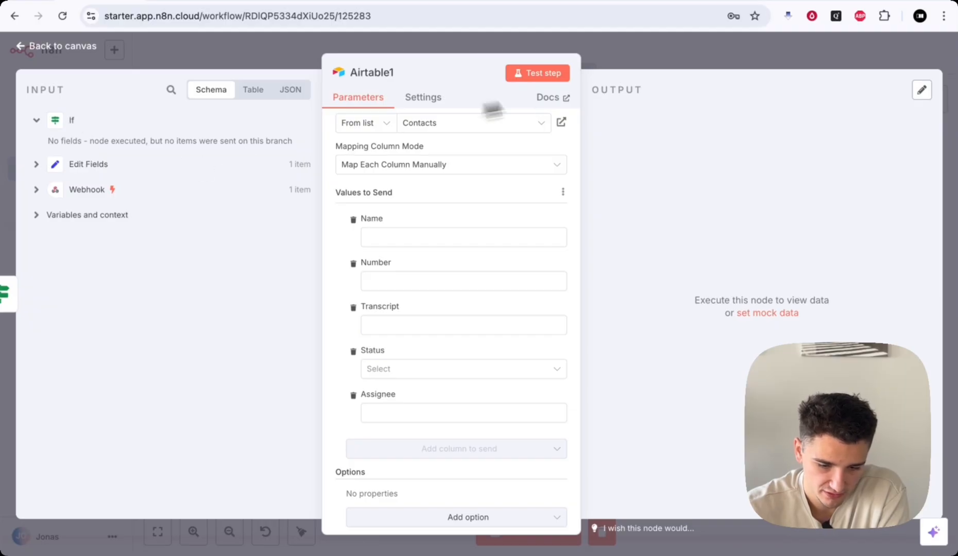
left_click(639, 51)
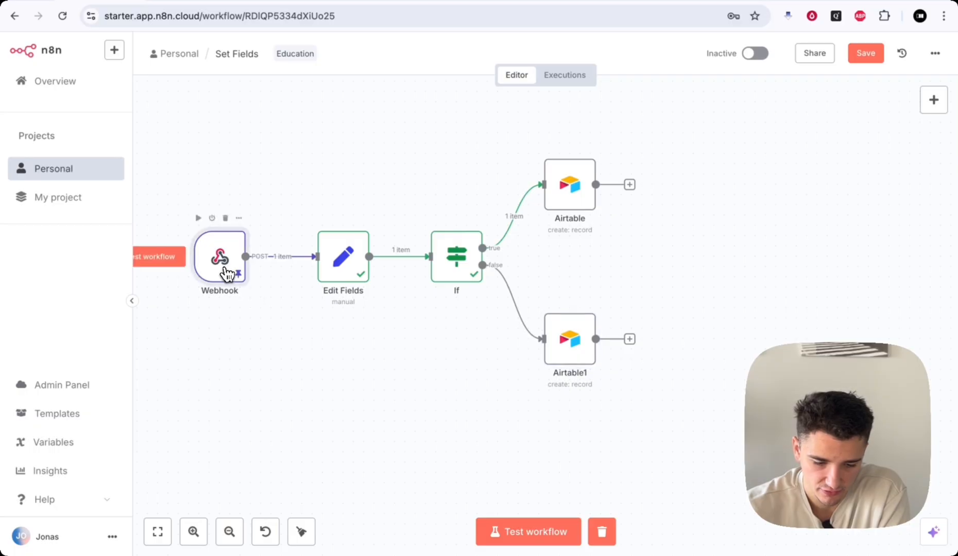
- Unpin the Webhook's saved data and start it listening for a test event
double_click(223, 270)
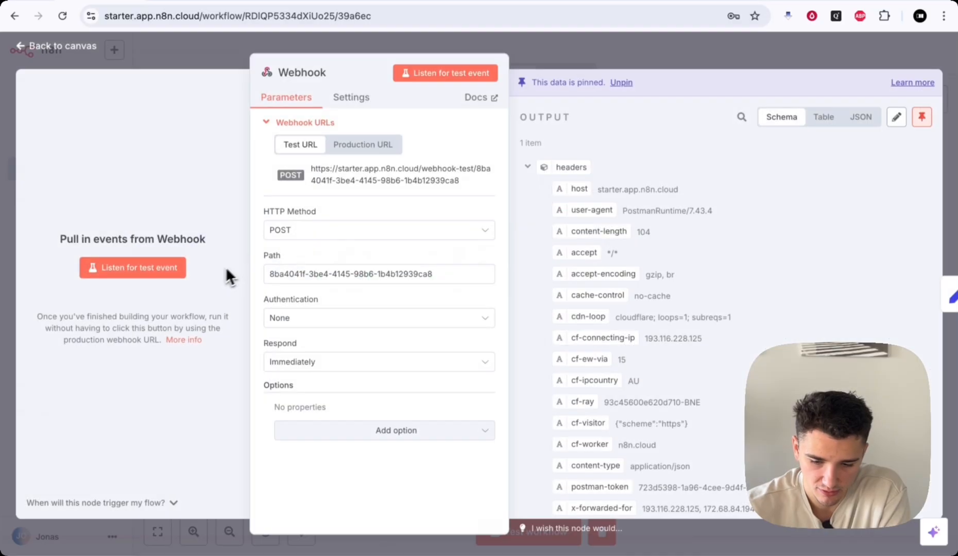
left_click(922, 117)
left_click(813, 53)
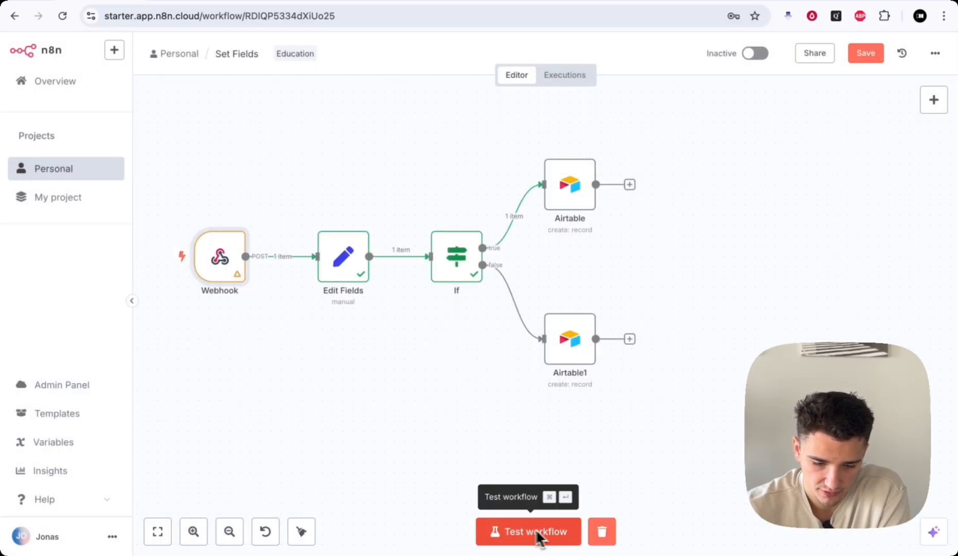
right_click(222, 269)
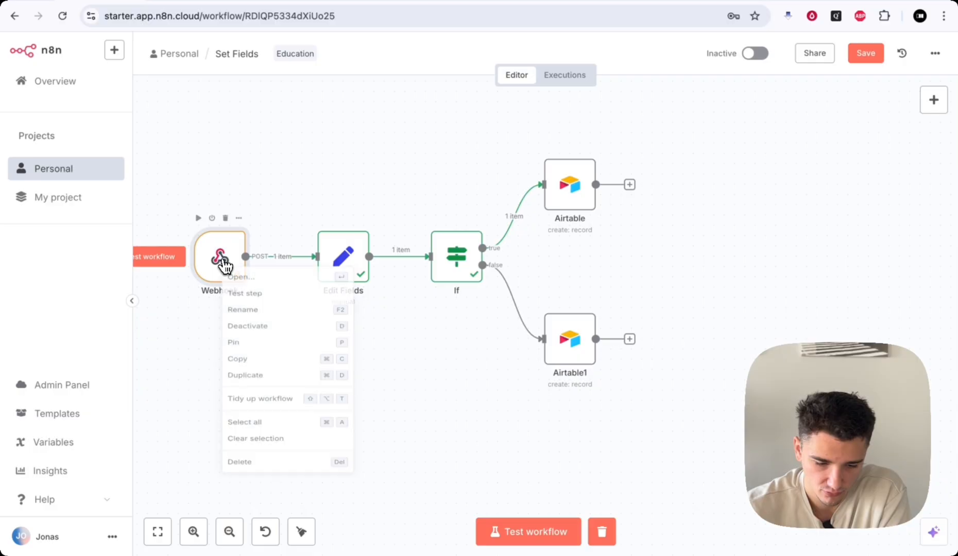
left_click(252, 304)
scroll(248, 359, "left", 2)
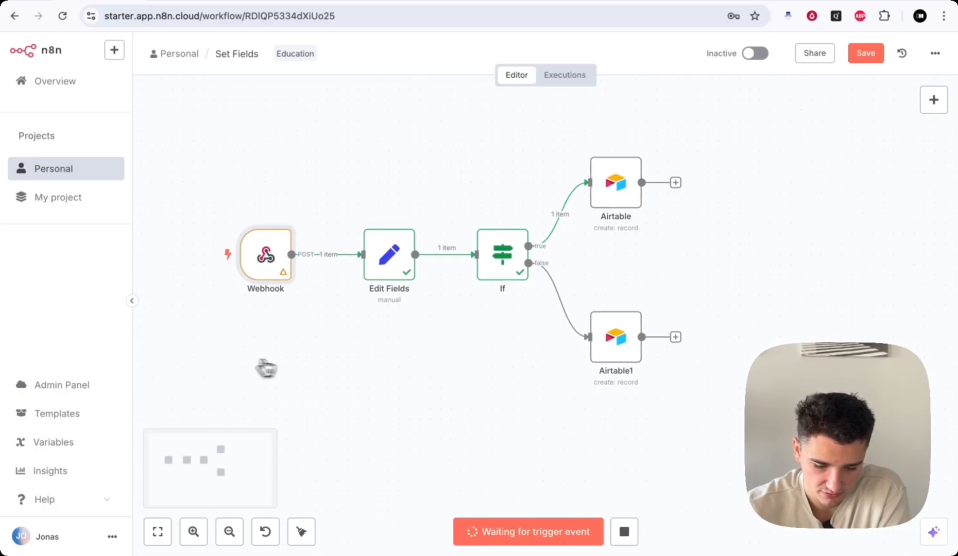
- In Postman, empty the transcript value in the body and send the request
left_click(181, 2)
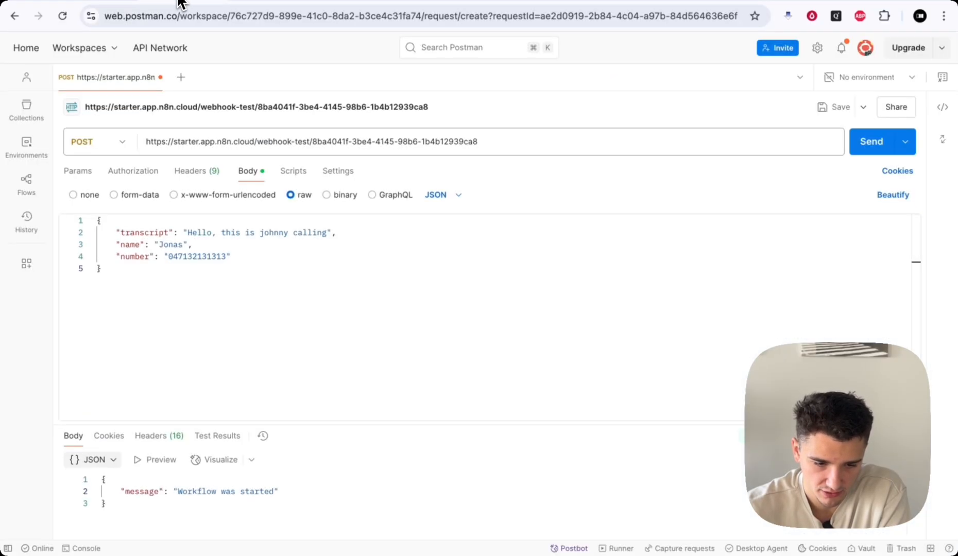
left_click_drag(187, 233, 347, 233)
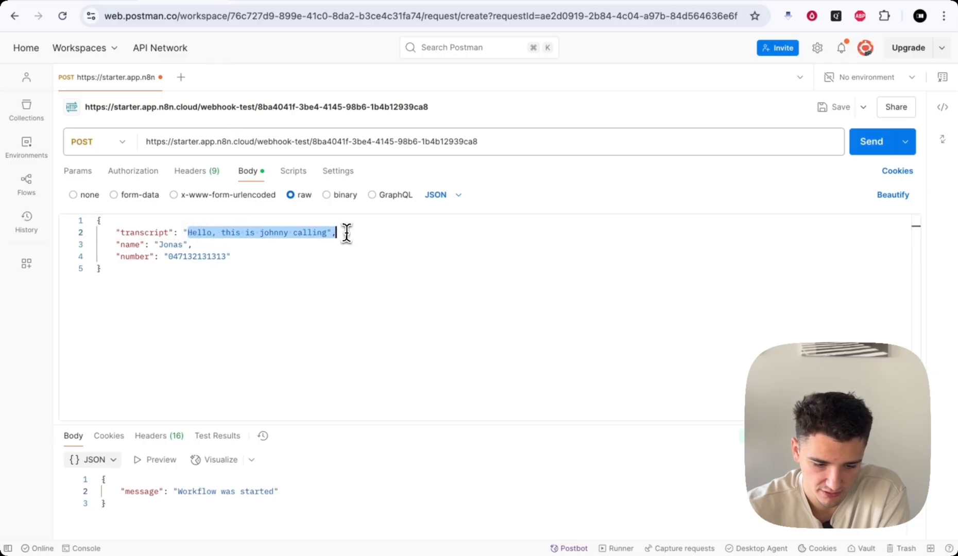
key("BackSpace")
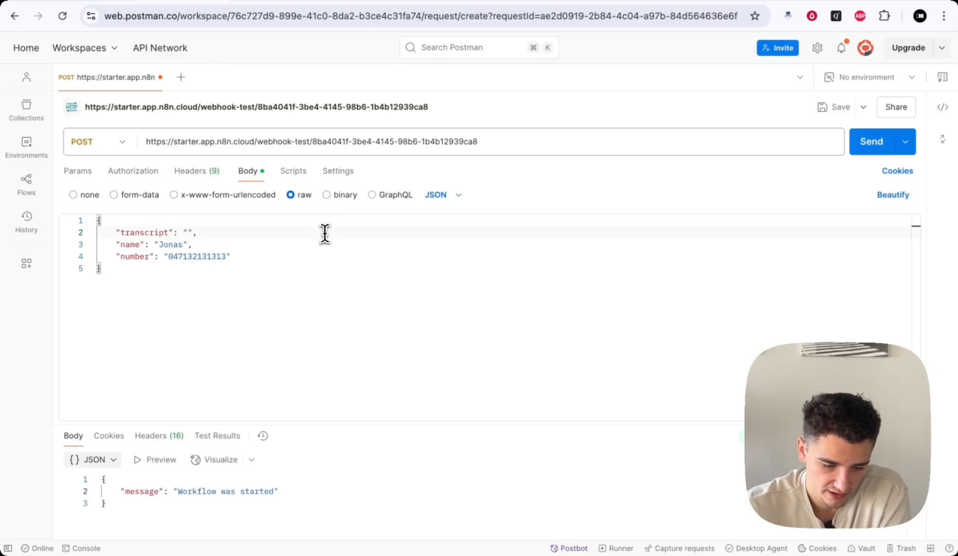
left_click(862, 149)
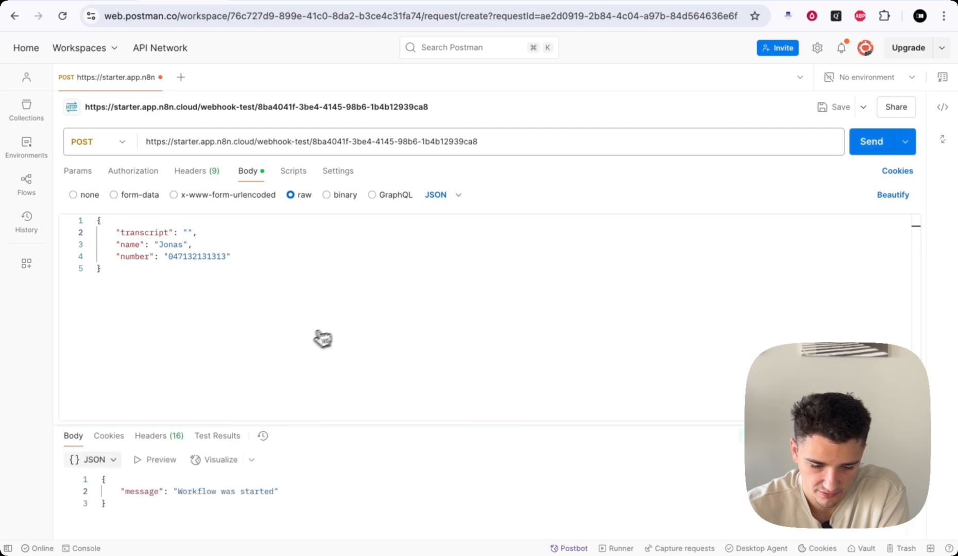
- Pin the newly received data on the n8n Webhook node
left_click(96, 2)
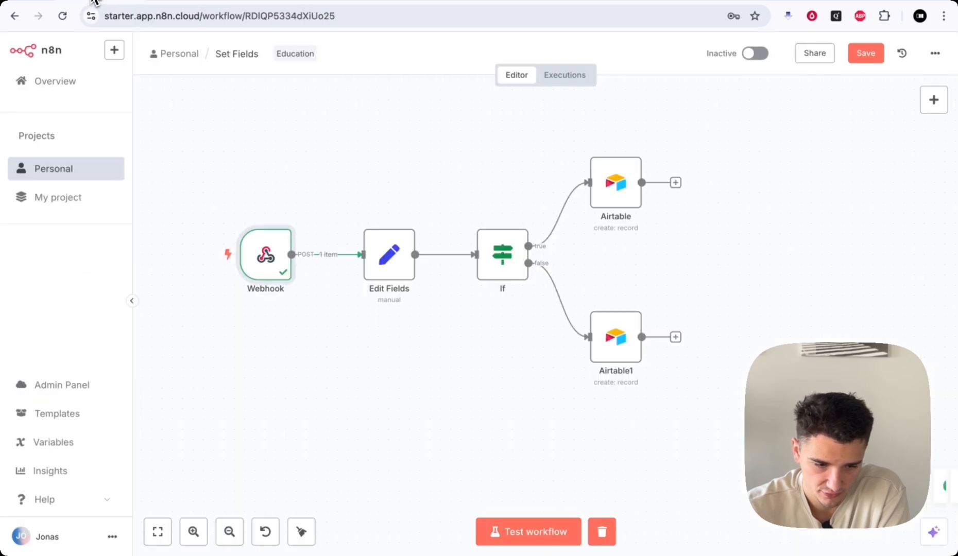
double_click(267, 280)
left_click(921, 117)
left_click(718, 46)
scroll(656, 336, "down", 2)
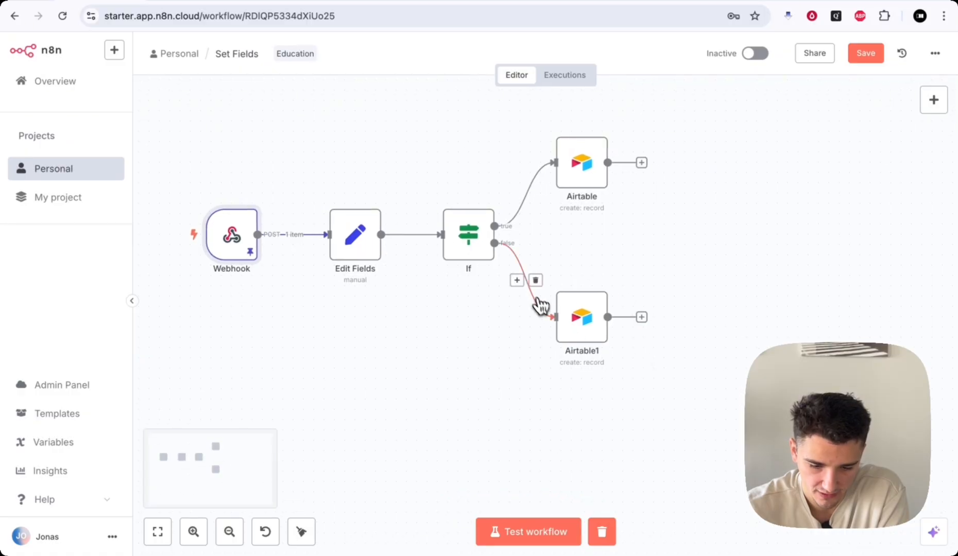
- Disconnect Airtable1 from the If false branch, run the workflow and inspect the If node's branches
left_click(534, 281)
left_click(550, 532)
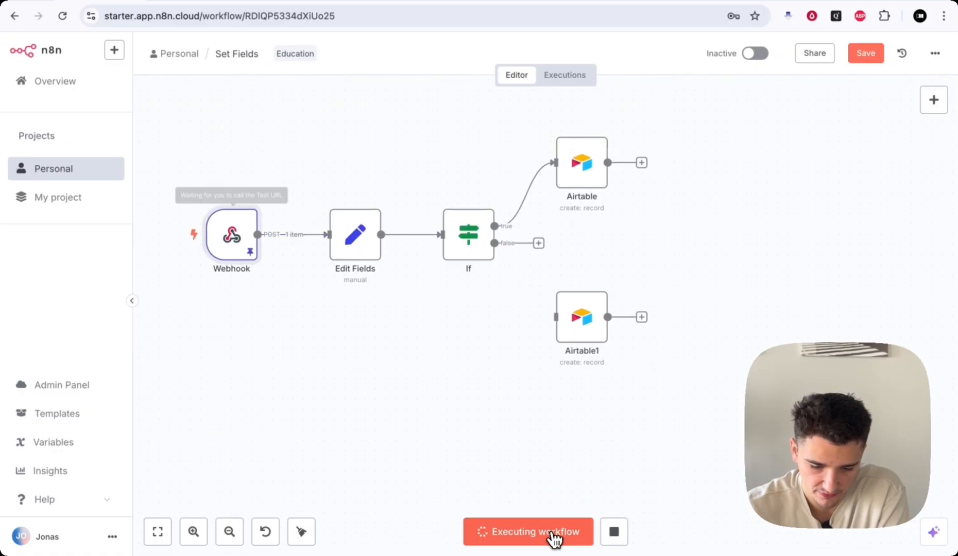
double_click(474, 234)
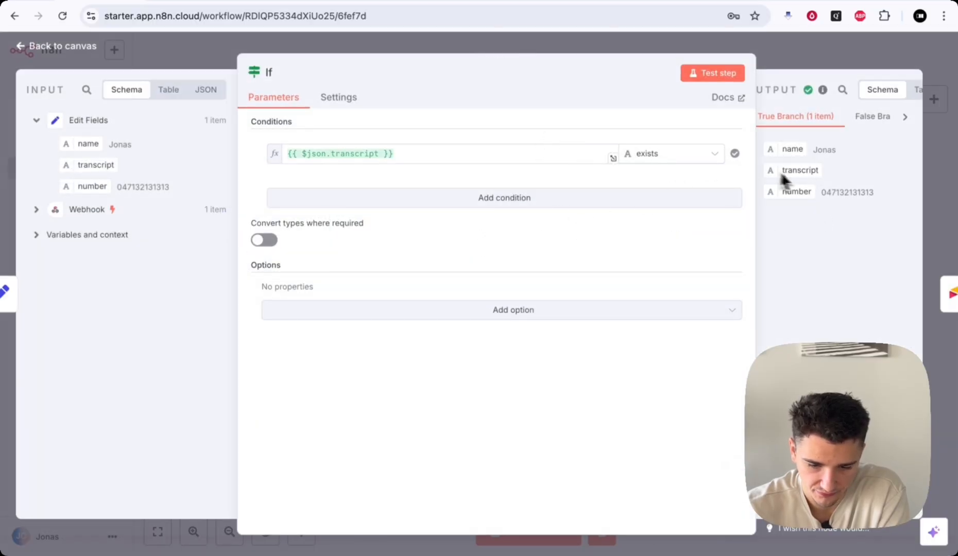
left_click(720, 16)
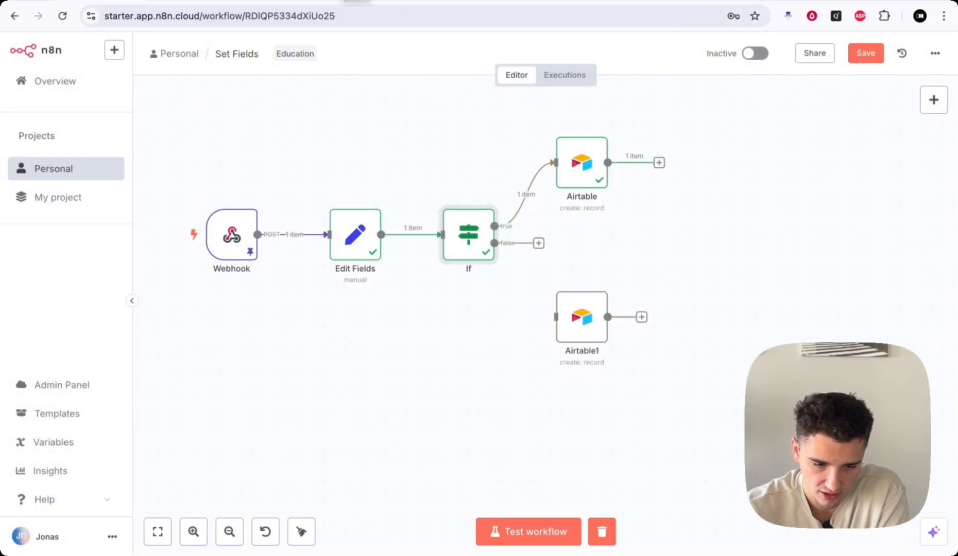
- In Postman, delete the transcript line from the JSON body and resend the request
left_click(164, 1)
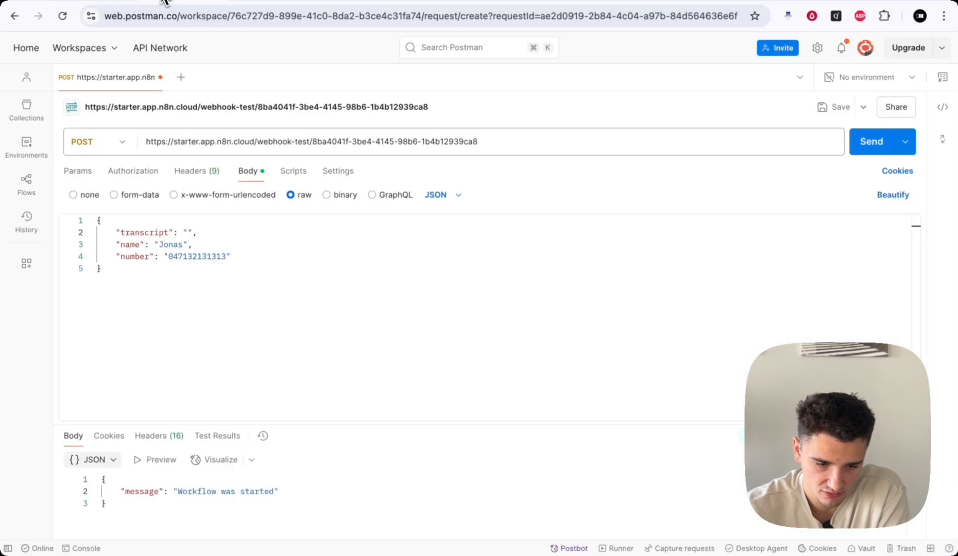
left_click_drag(225, 232, 91, 232)
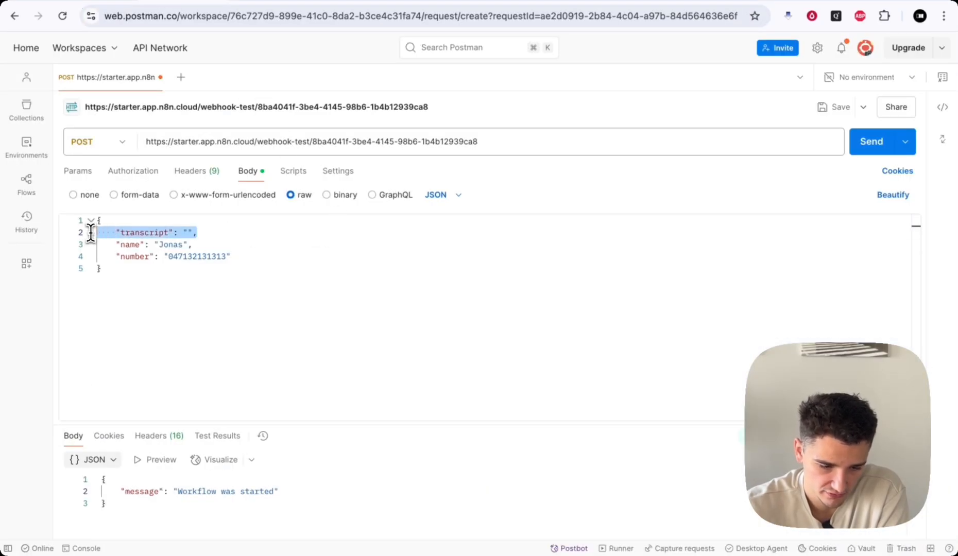
key("BackSpace")
key("BackSpace")
left_click(248, 284)
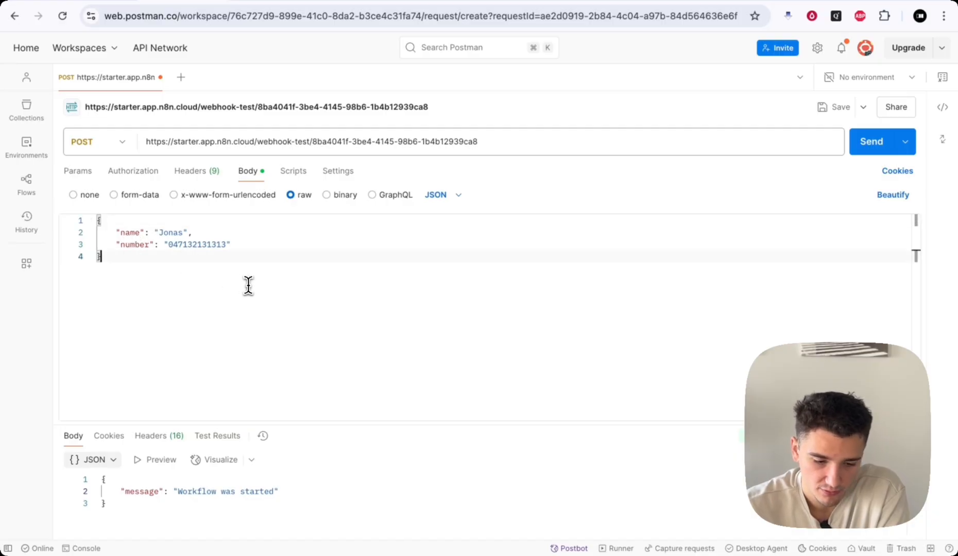
left_click(871, 142)
- Unpin the Webhook's saved data and set the Webhook listening for a new test event
left_click(93, 2)
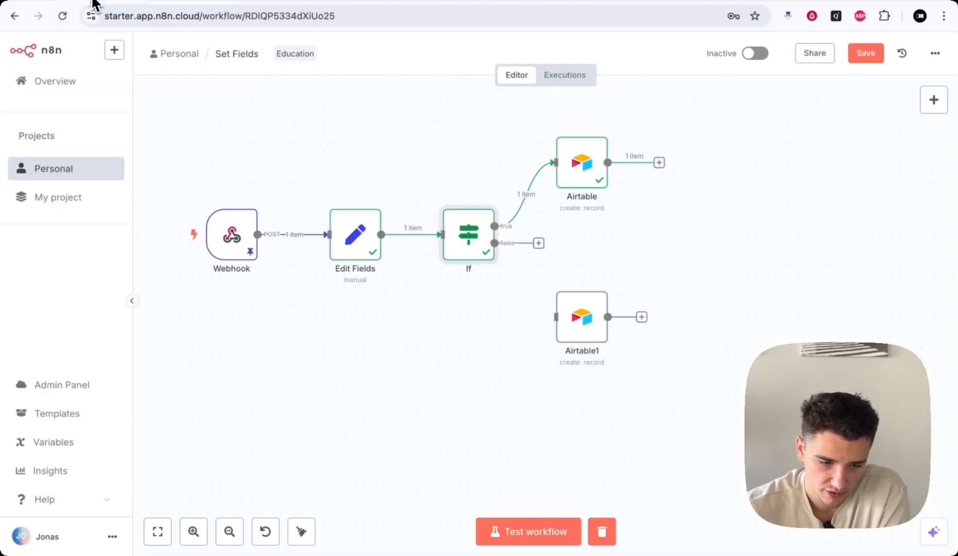
right_click(223, 226)
left_click(213, 243)
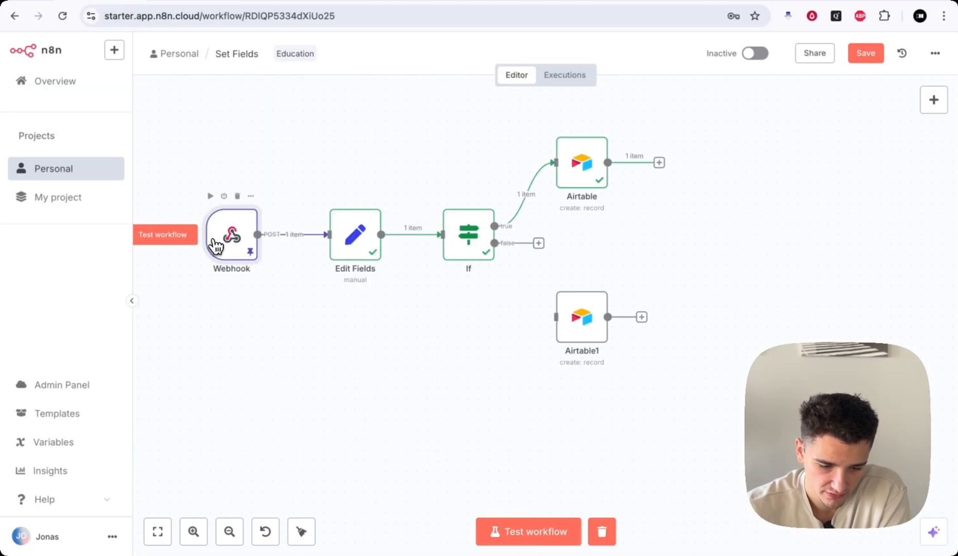
double_click(215, 247)
left_click(919, 114)
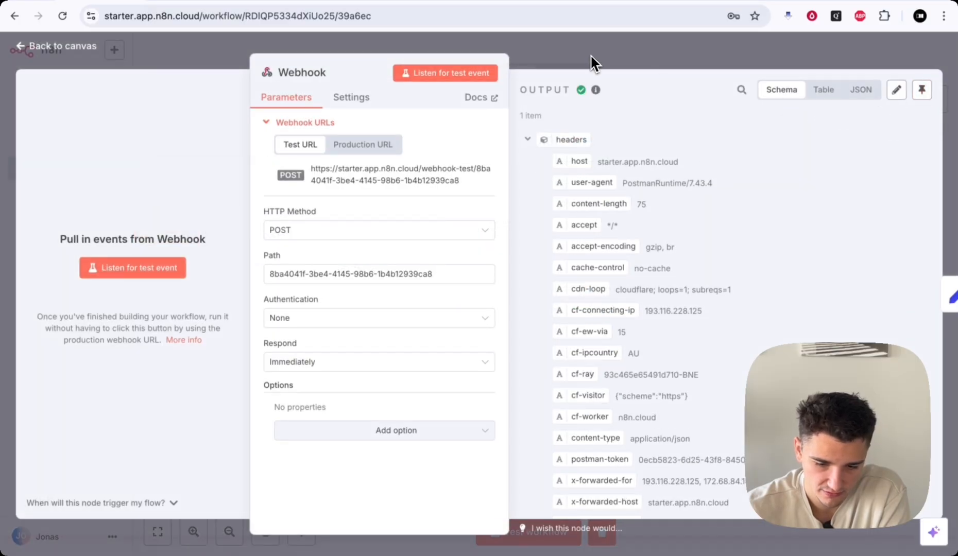
left_click(590, 54)
right_click(249, 237)
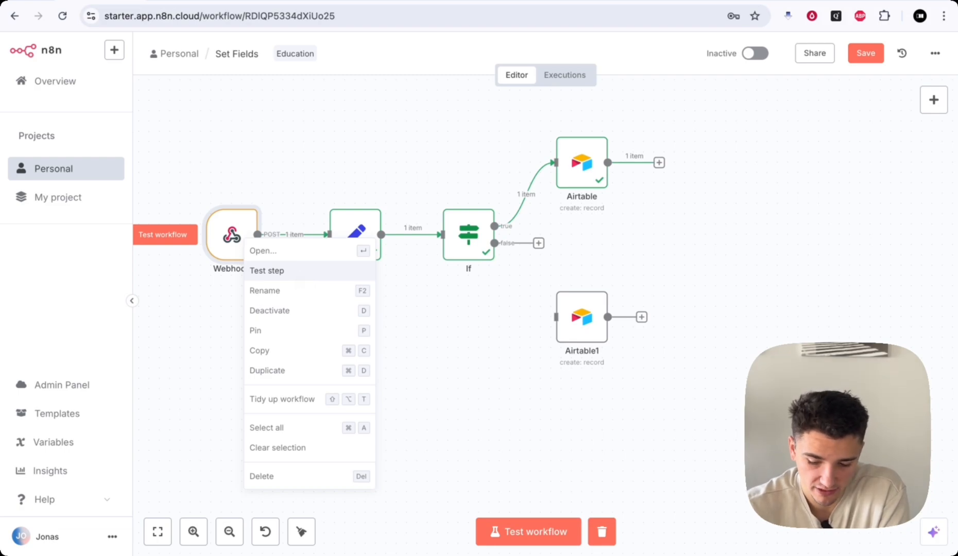
left_click(303, 277)
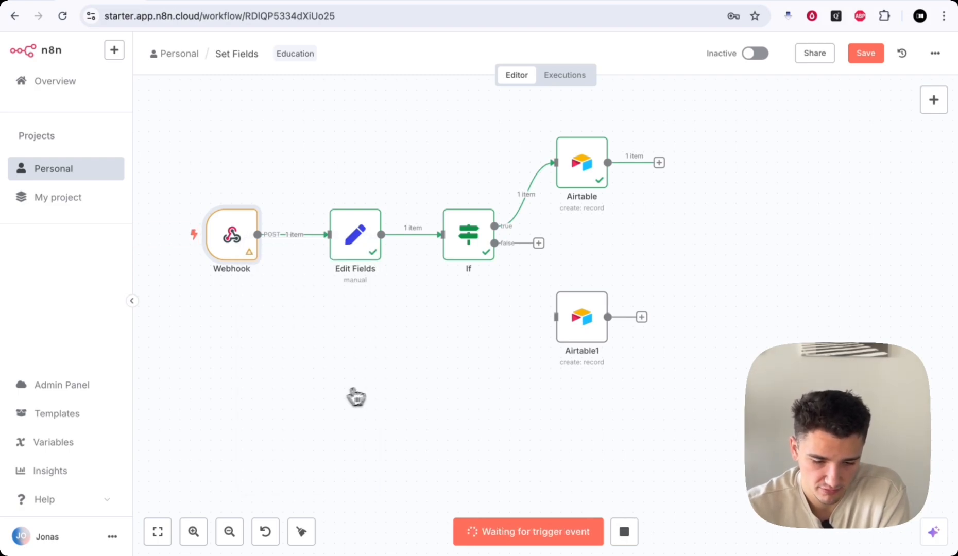
- Send the transcript-free Postman request, pin the new Webhook data, and rerun the workflow
left_click(181, 3)
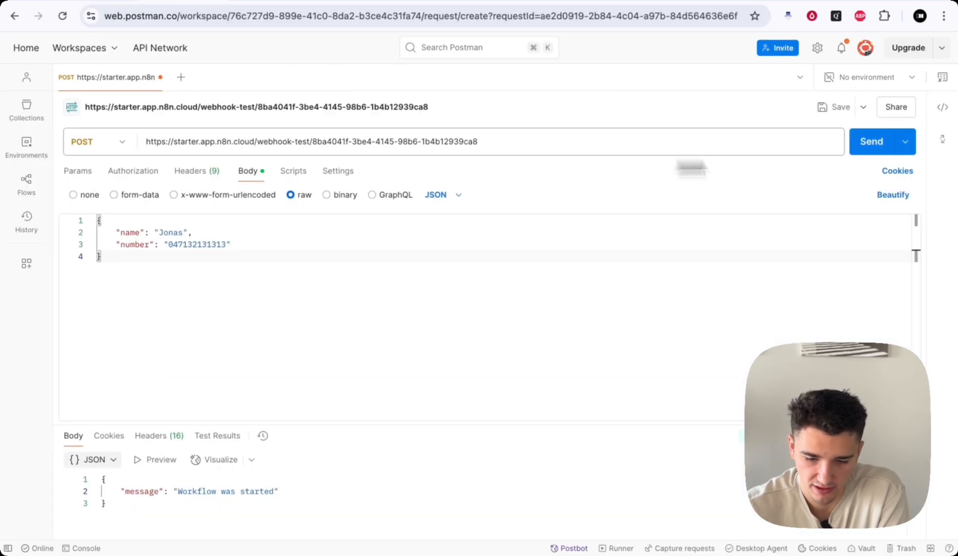
left_click(865, 151)
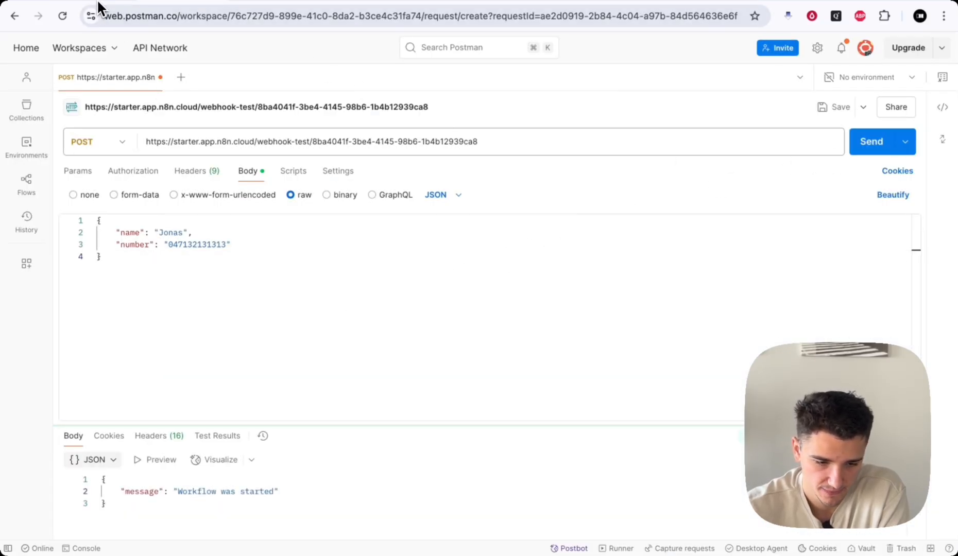
left_click(94, 5)
double_click(232, 234)
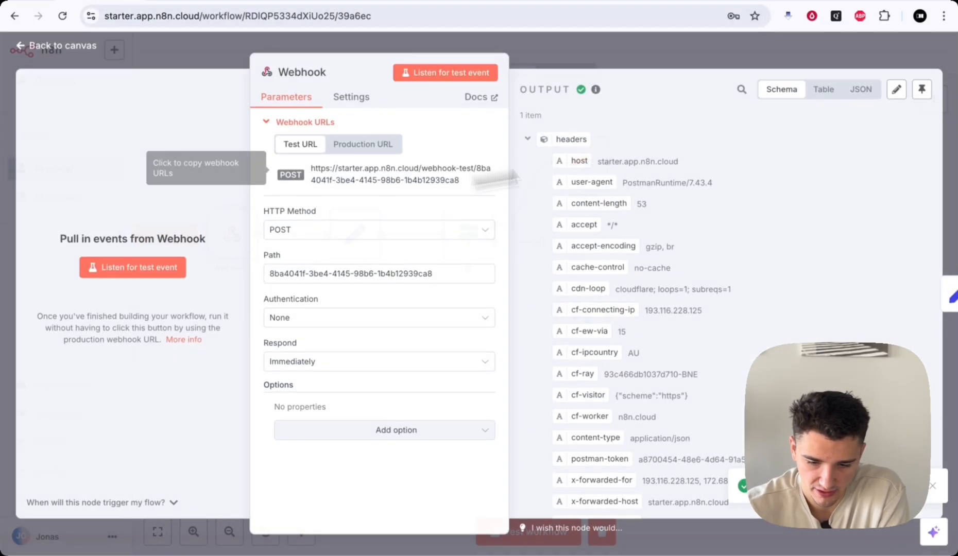
left_click(922, 90)
left_click(718, 59)
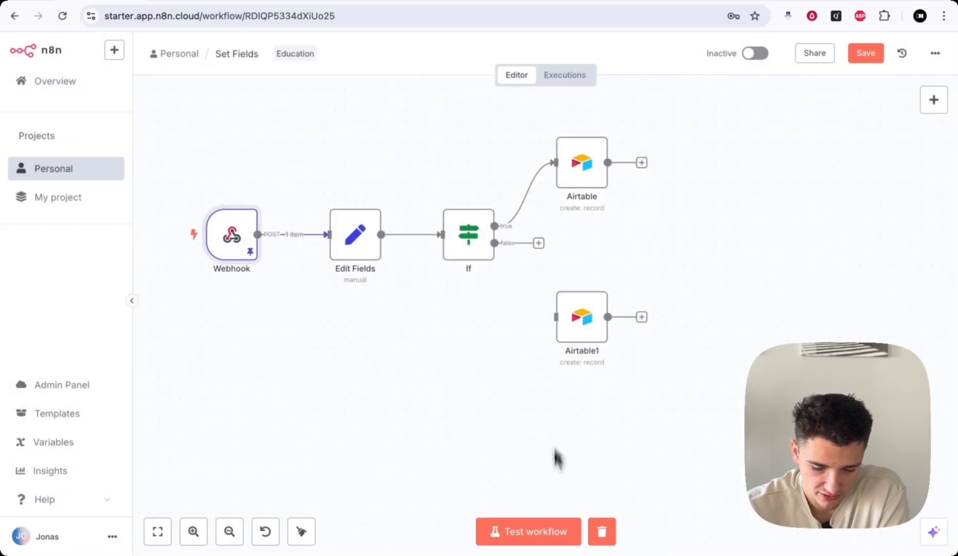
left_click(533, 539)
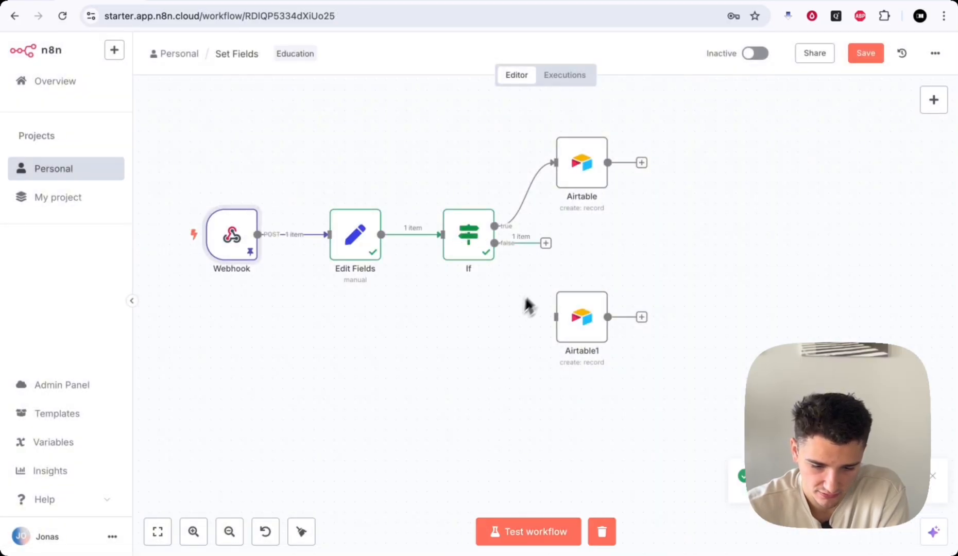
left_click_drag(576, 307, 589, 294)
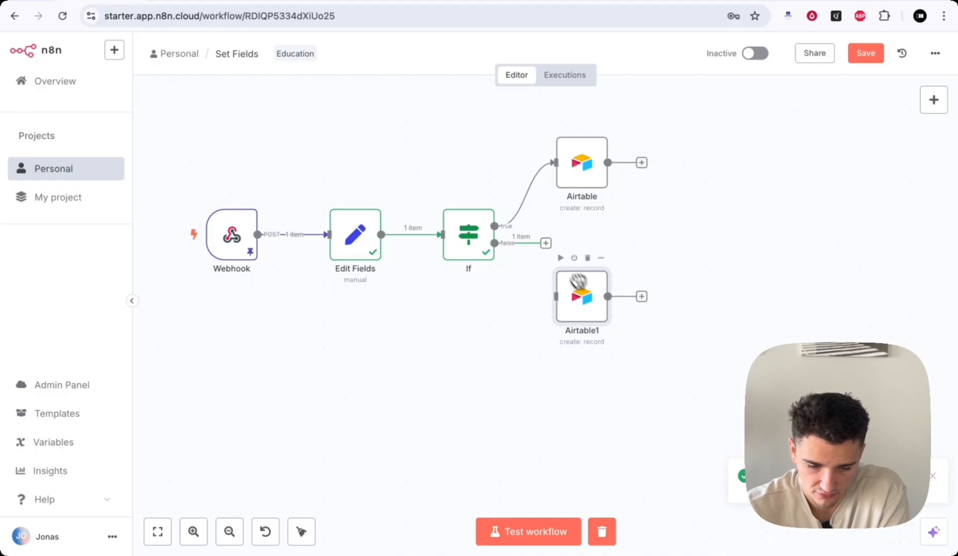
- Set Airtable1's Status to Failed and map incoming name and number onto the Name and Number columns
mouse_move(514, 277)
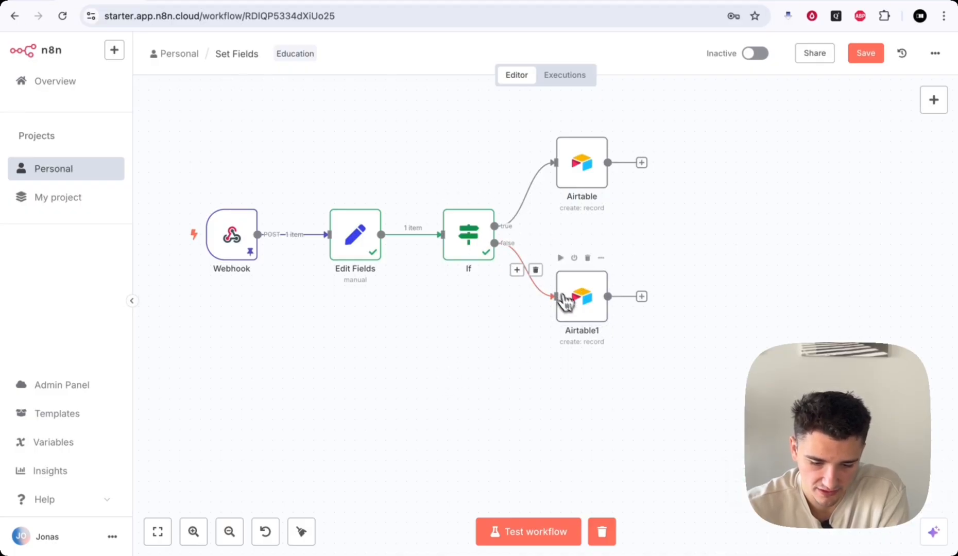
double_click(582, 306)
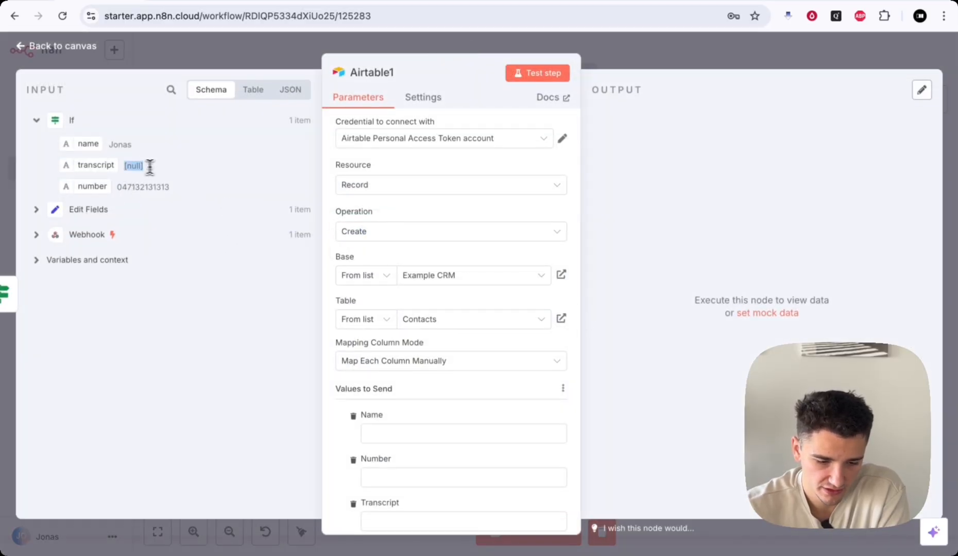
scroll(450, 290, "down", 4)
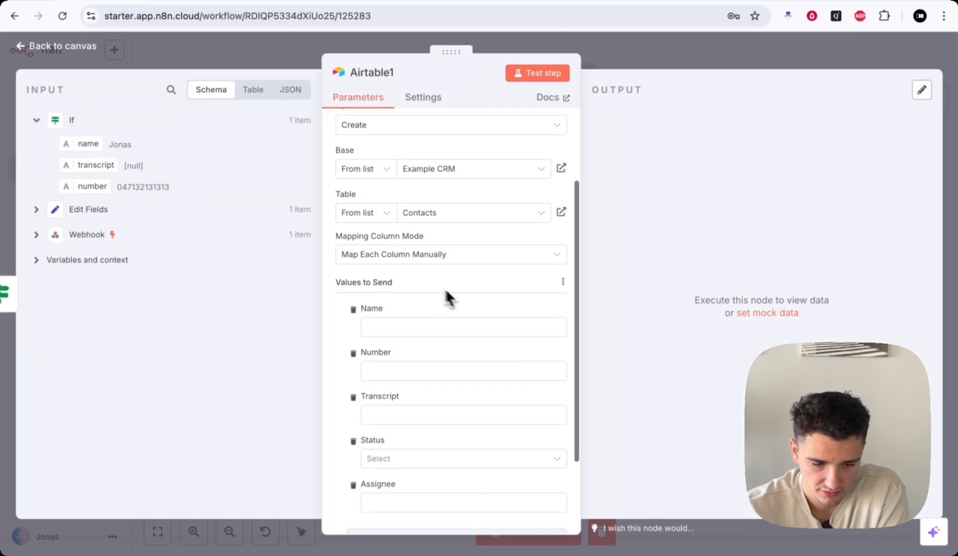
scroll(437, 366, "down", 3)
left_click(414, 389)
left_click(415, 443)
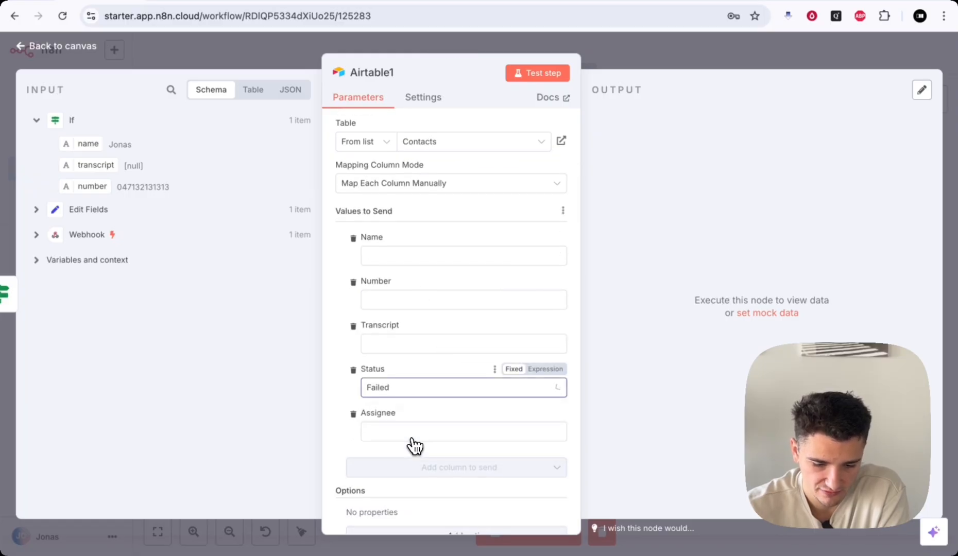
scroll(421, 309, "up", 1)
left_click_drag(88, 144, 368, 287)
left_click_drag(92, 187, 404, 352)
left_click(336, 365)
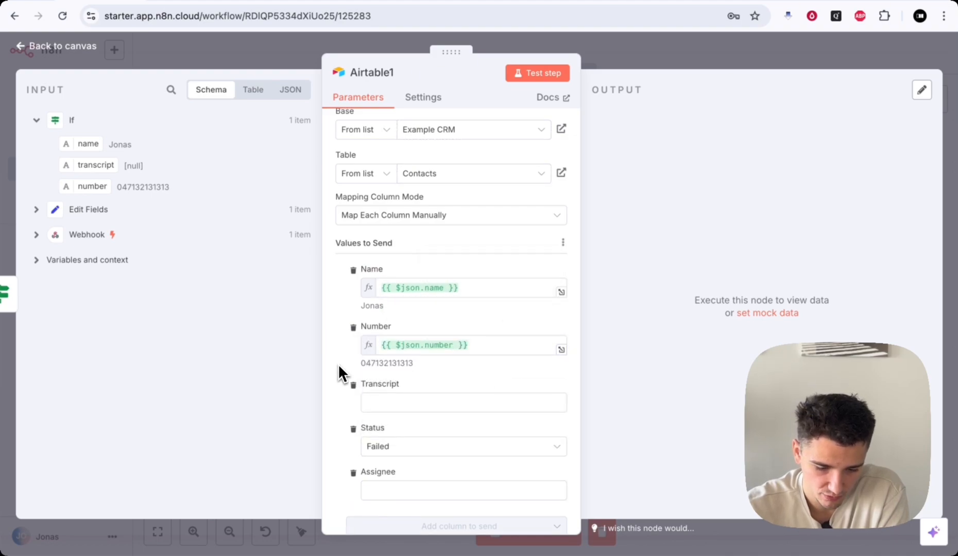
scroll(404, 444, "down", 3)
left_click(658, 54)
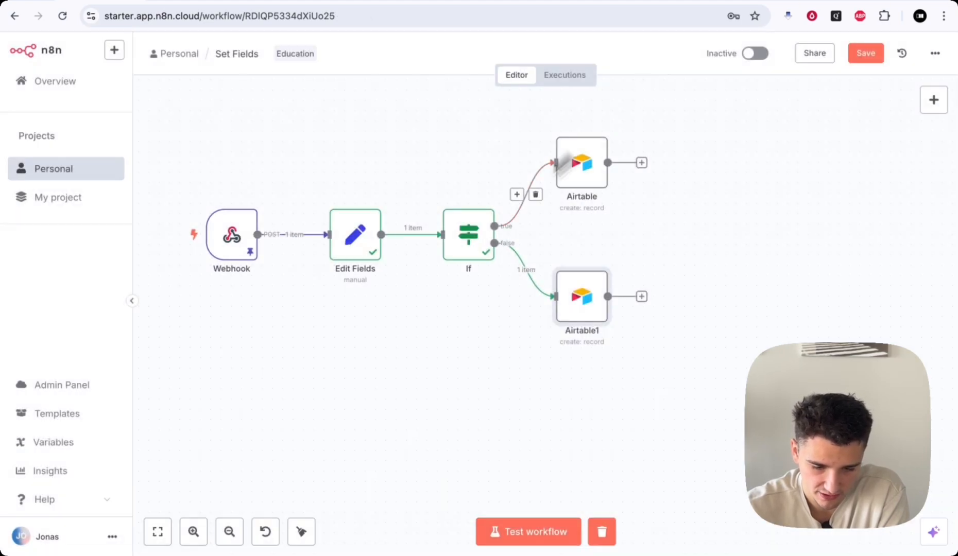
- Save the workflow, remove the Webhook's pinned sample data and start a test run awaiting the webhook
left_click(872, 57)
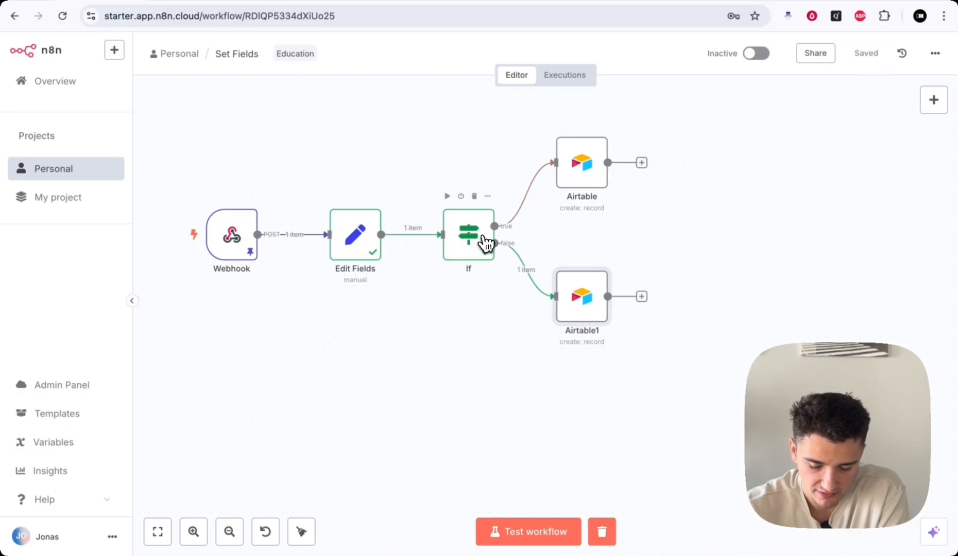
double_click(232, 234)
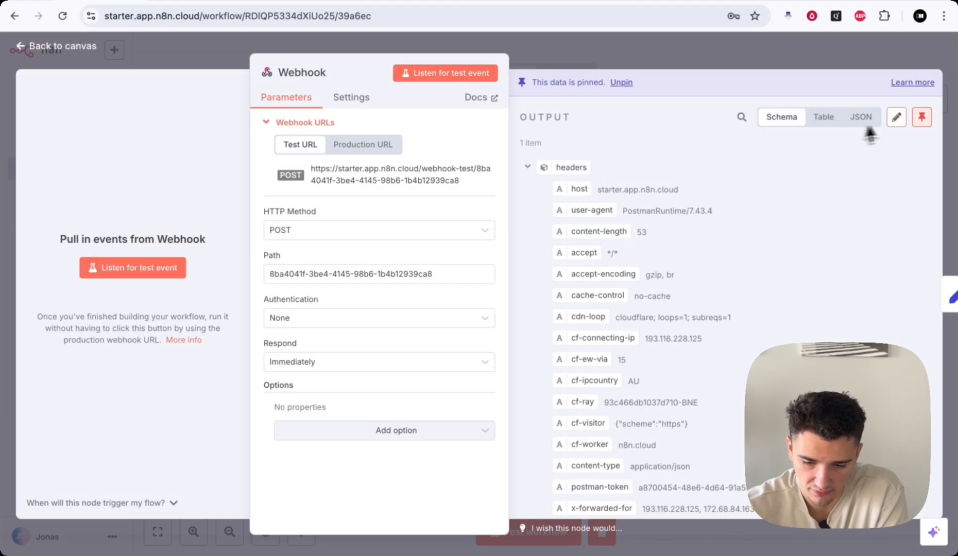
left_click(923, 124)
left_click(750, 48)
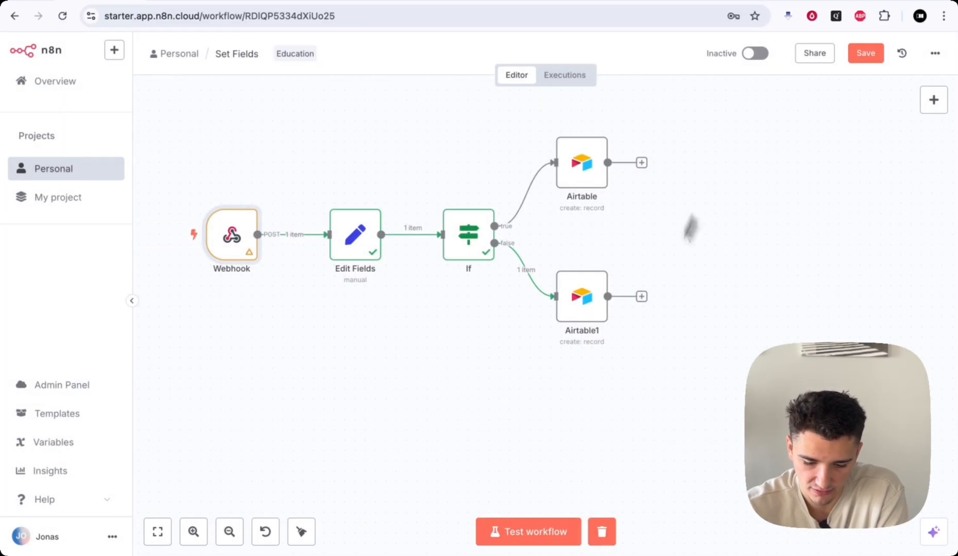
scroll(589, 386, "down", 1)
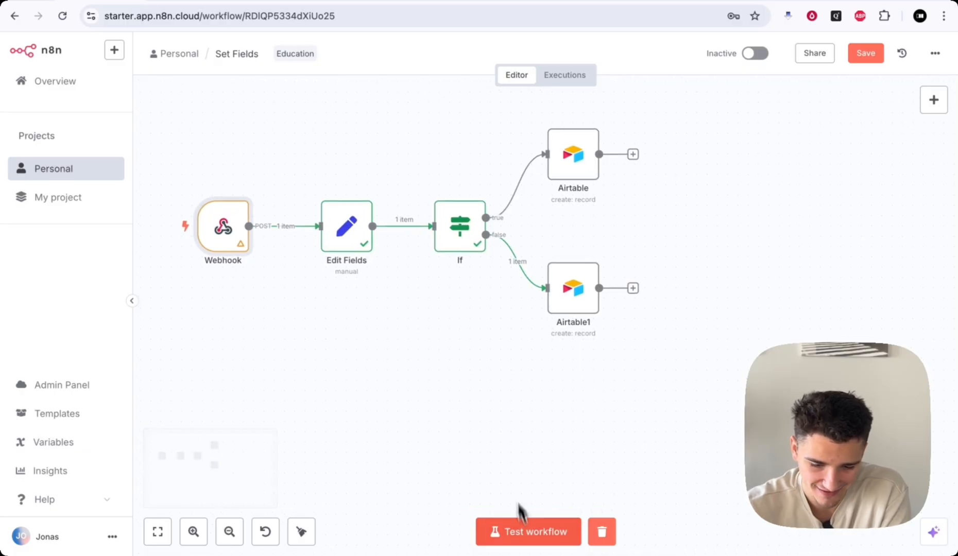
scroll(500, 391, "up", 1)
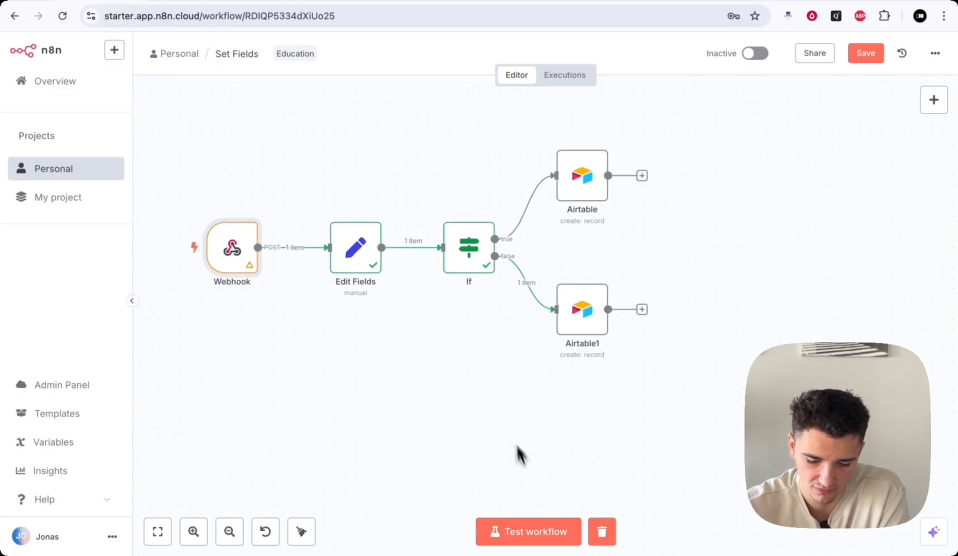
left_click(527, 531)
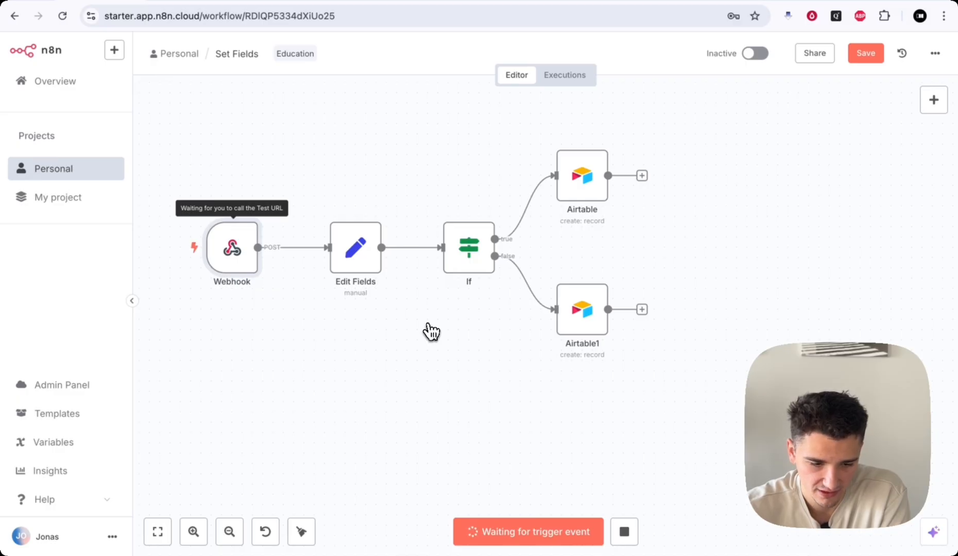
- Add "transcript": "hello" to the Postman JSON body and send the request to the test webhook
left_click(164, 3)
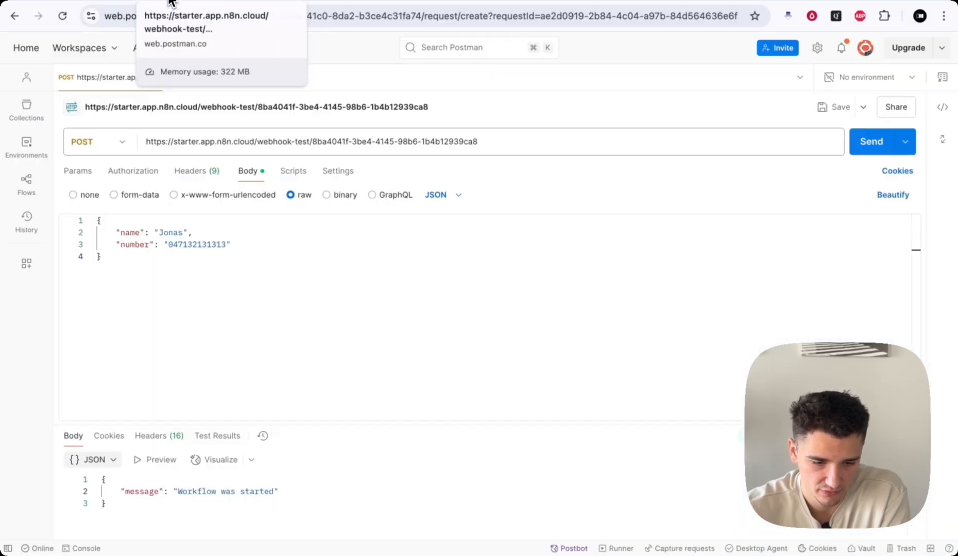
key("Return")
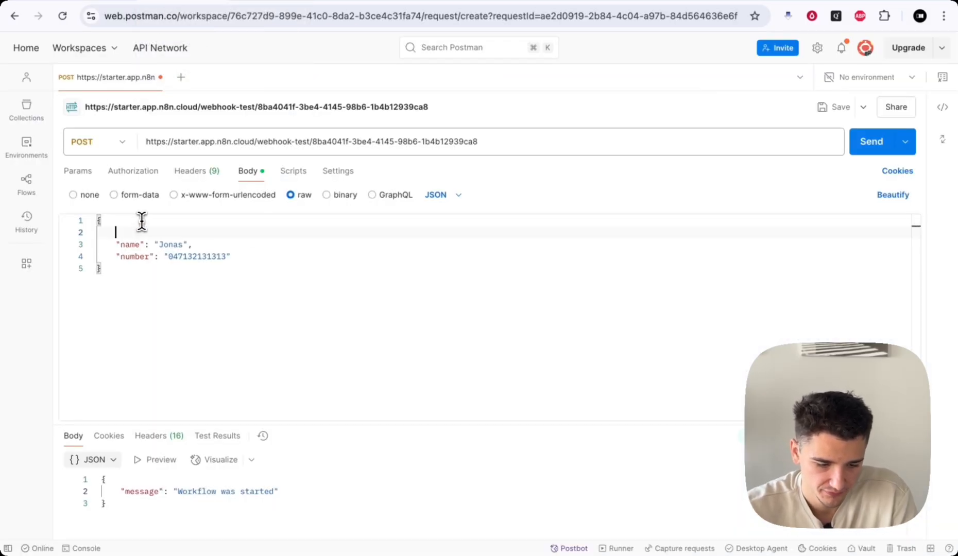
type("\"transcript\": \"hello\",")
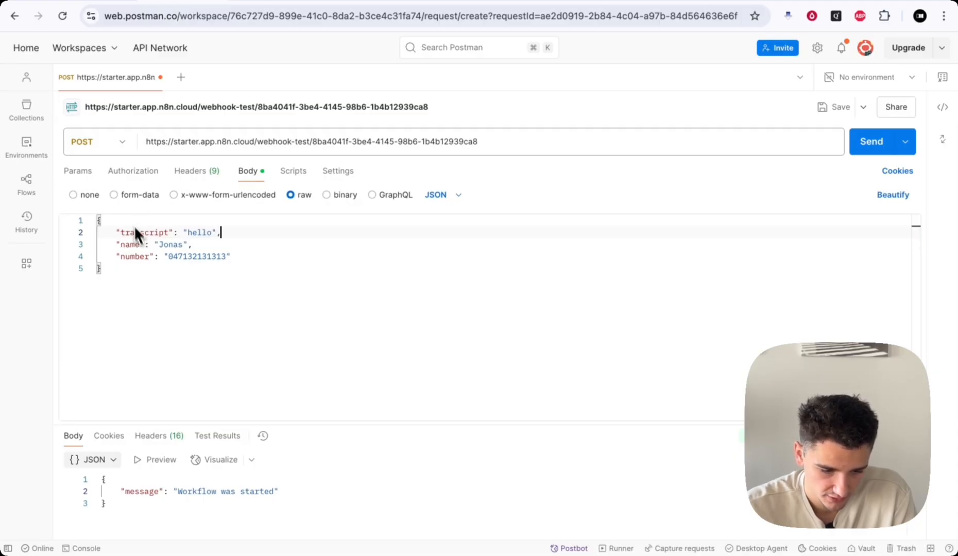
left_click(189, 276)
left_click(867, 148)
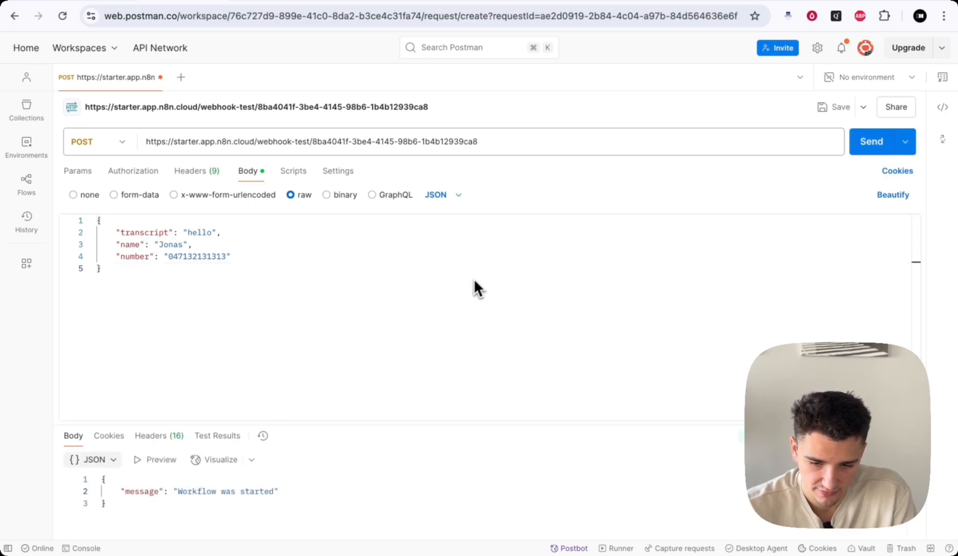
left_click(748, 2)
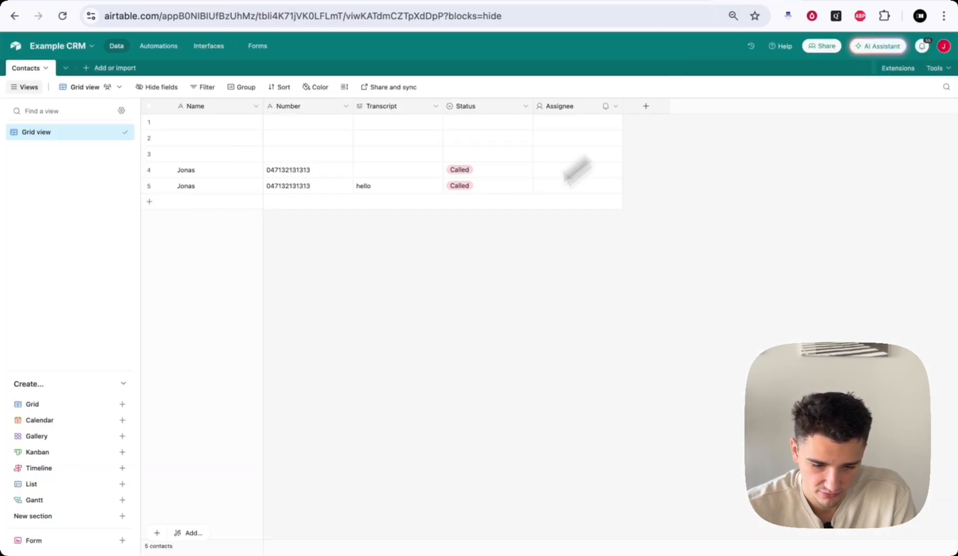
- Delete the three blank contact rows and the older contact record lacking a transcript
left_click(149, 153)
left_click(149, 138)
left_click(149, 122)
right_click(214, 135)
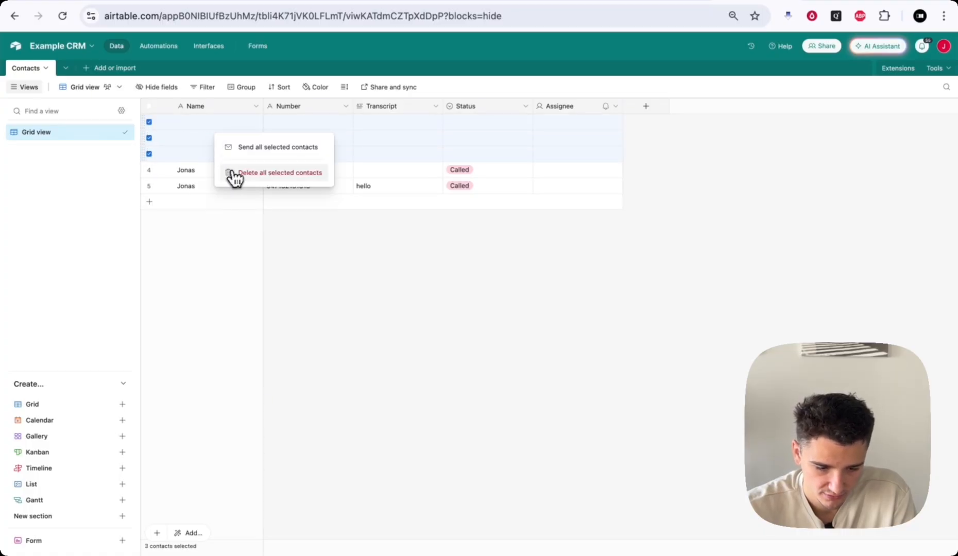
left_click(231, 175)
right_click(200, 123)
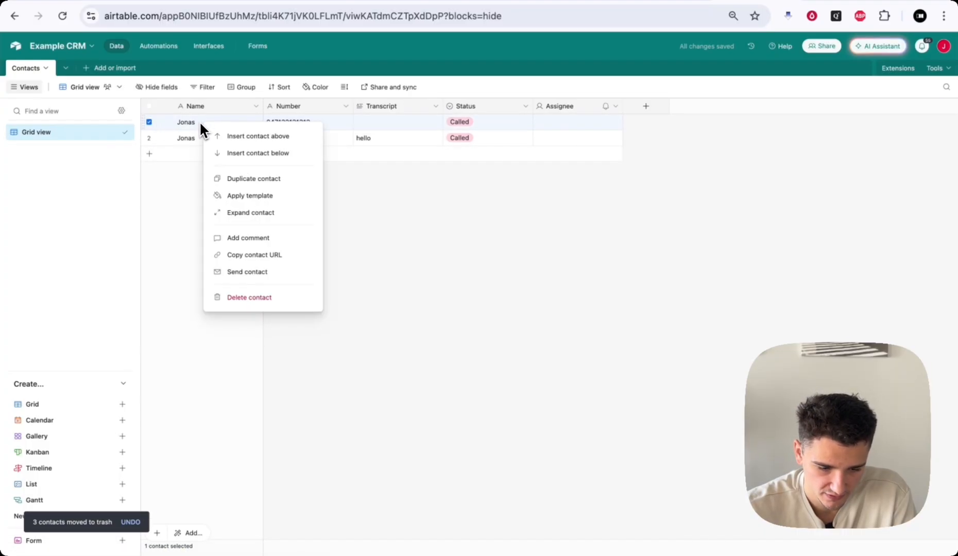
left_click(265, 300)
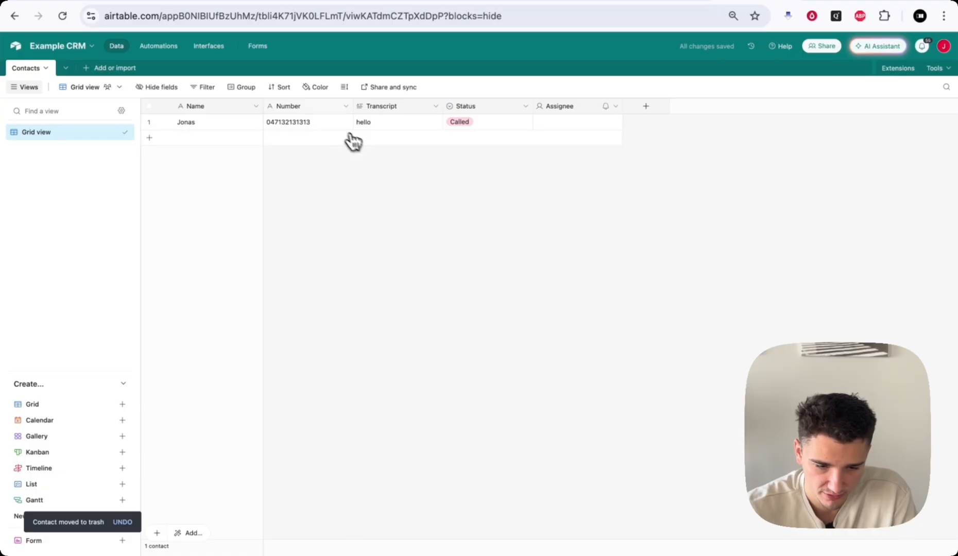
left_click(107, 1)
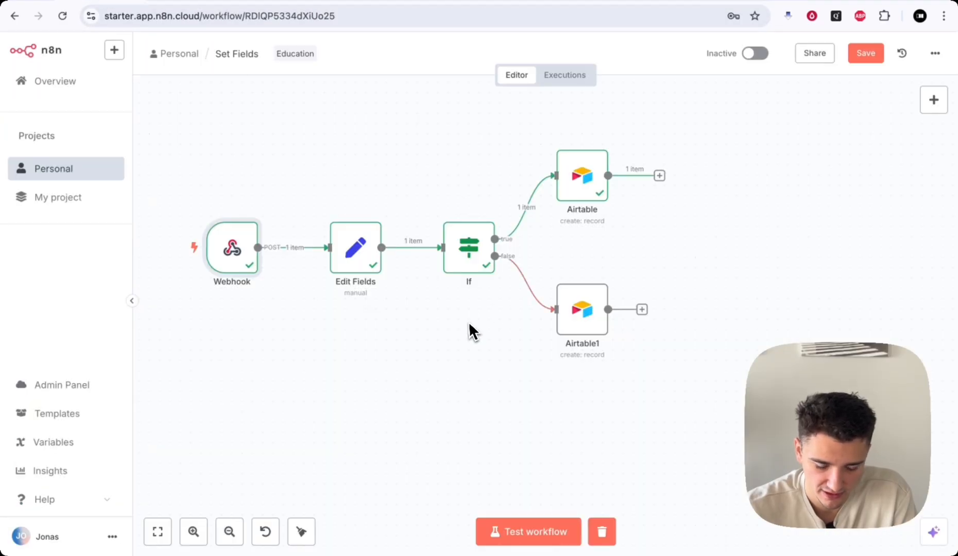
- Start a test run, then resend the Postman request with the transcript line removed
scroll(465, 323, "left", 2)
mouse_move(231, 260)
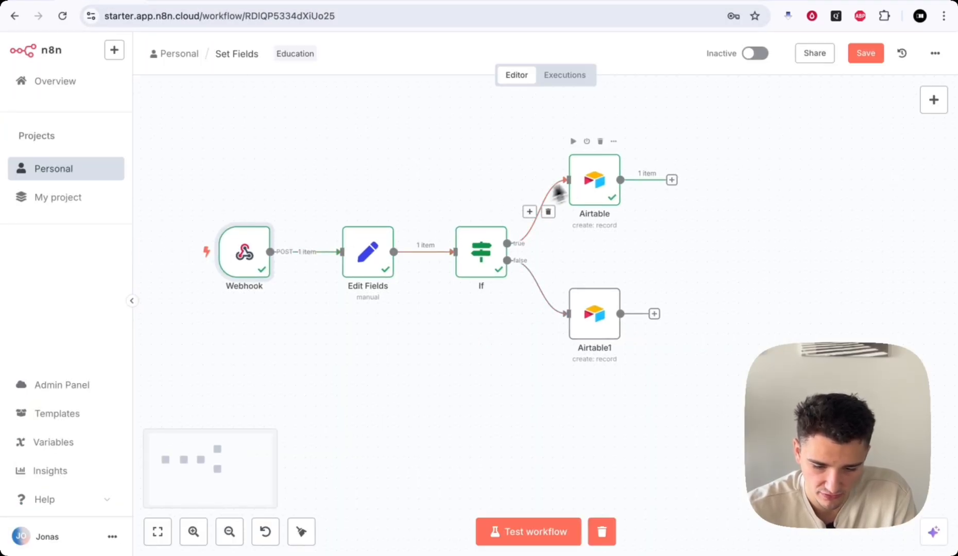
left_click(500, 531)
left_click(157, 2)
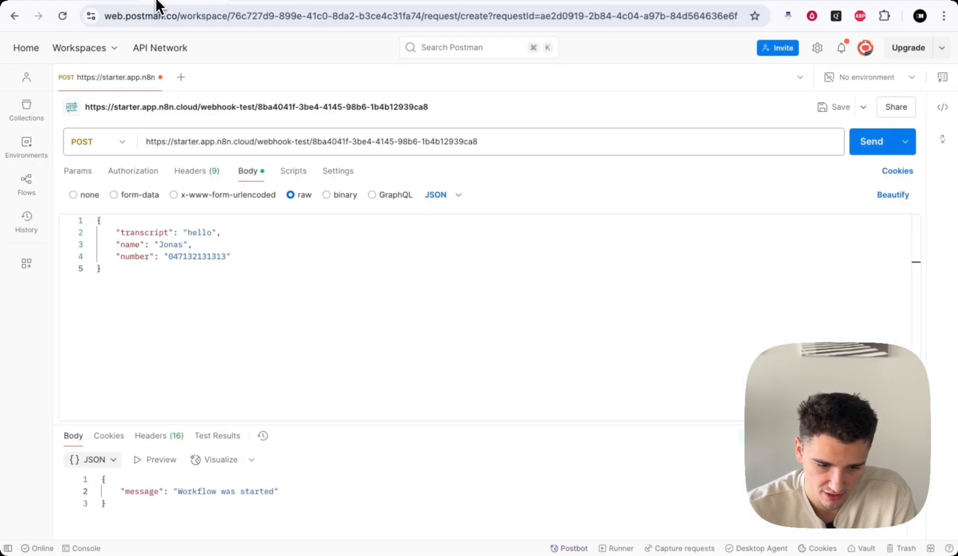
left_click_drag(262, 231, 42, 230)
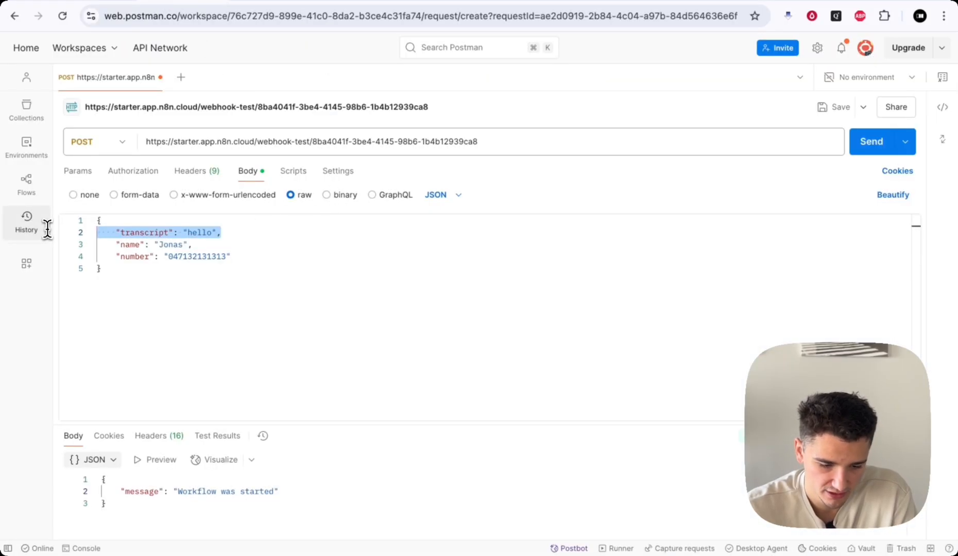
key("BackSpace")
key("BackSpace")
left_click(870, 142)
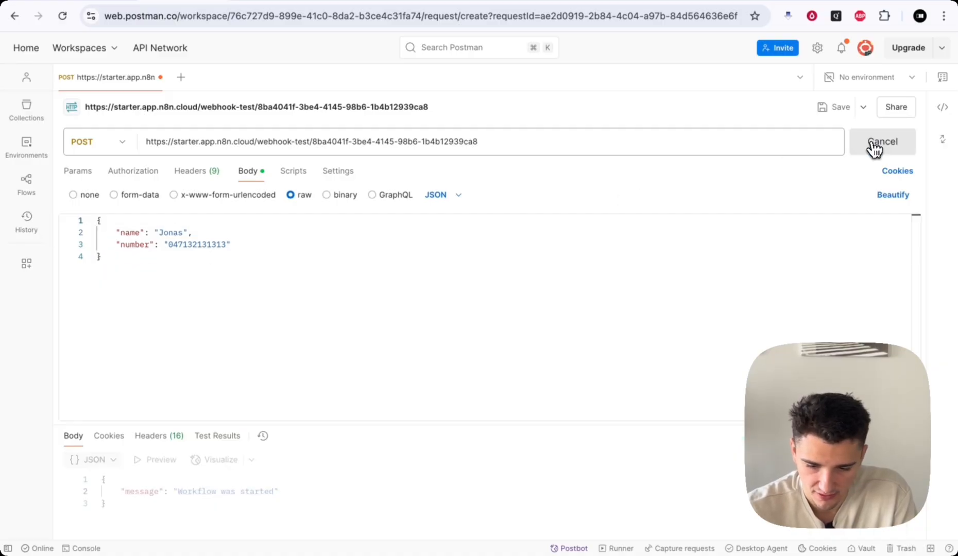
left_click(94, 3)
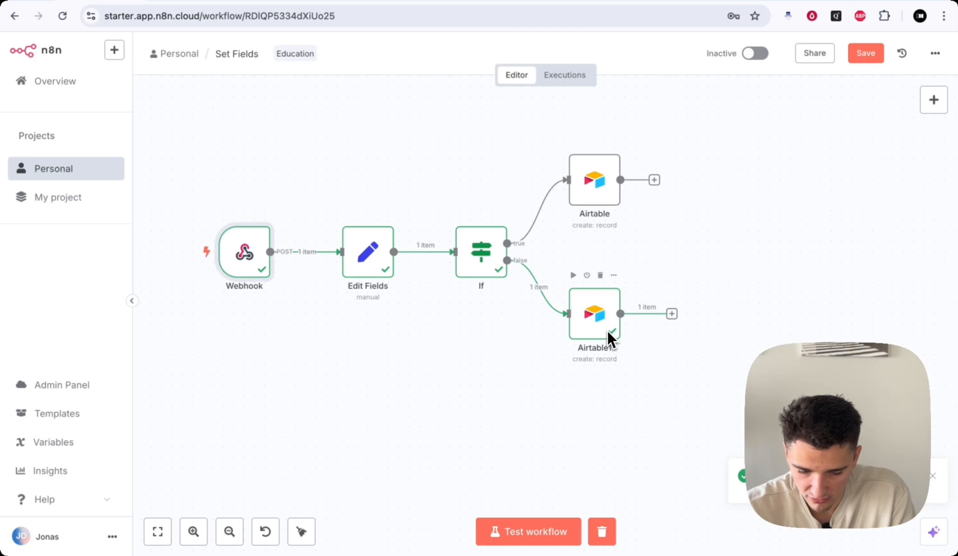
left_click(757, 2)
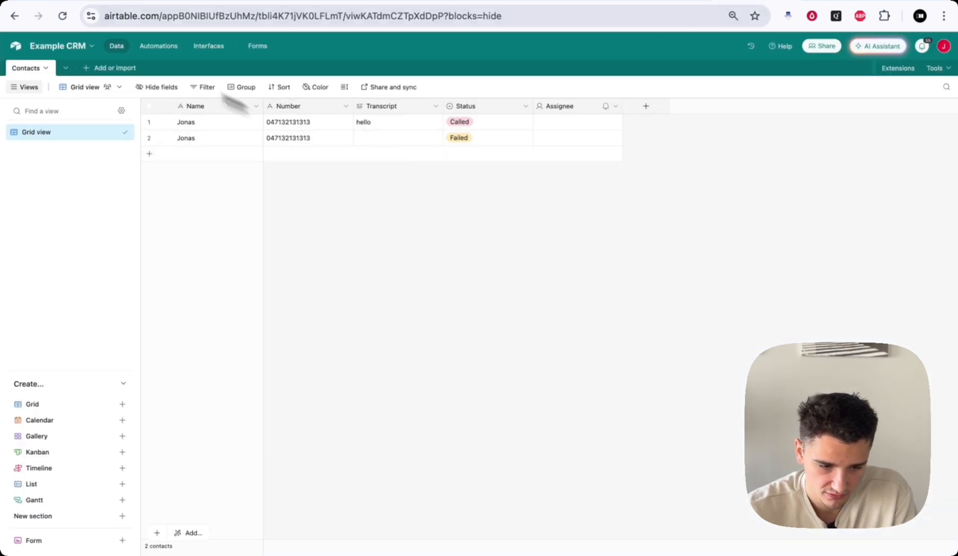
left_click(98, 3)
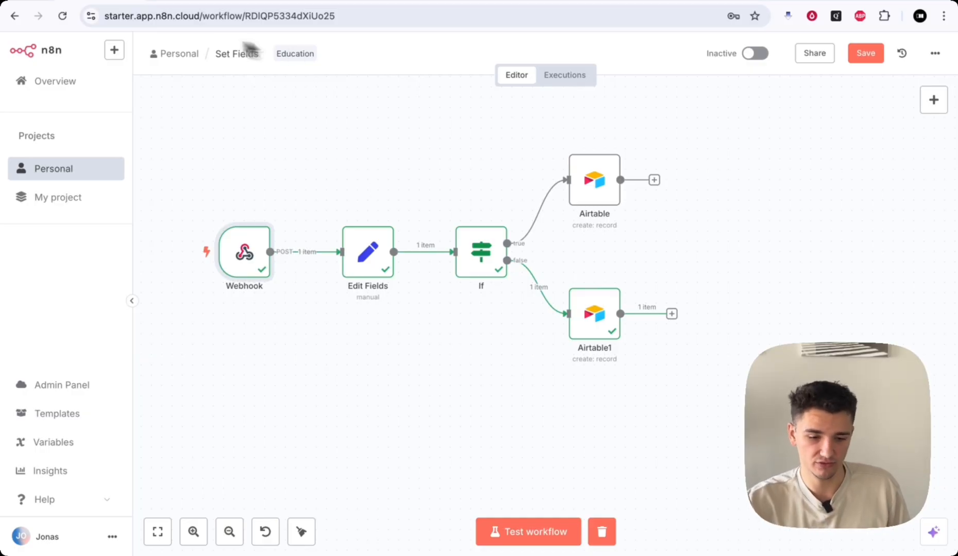
left_click(181, 1)
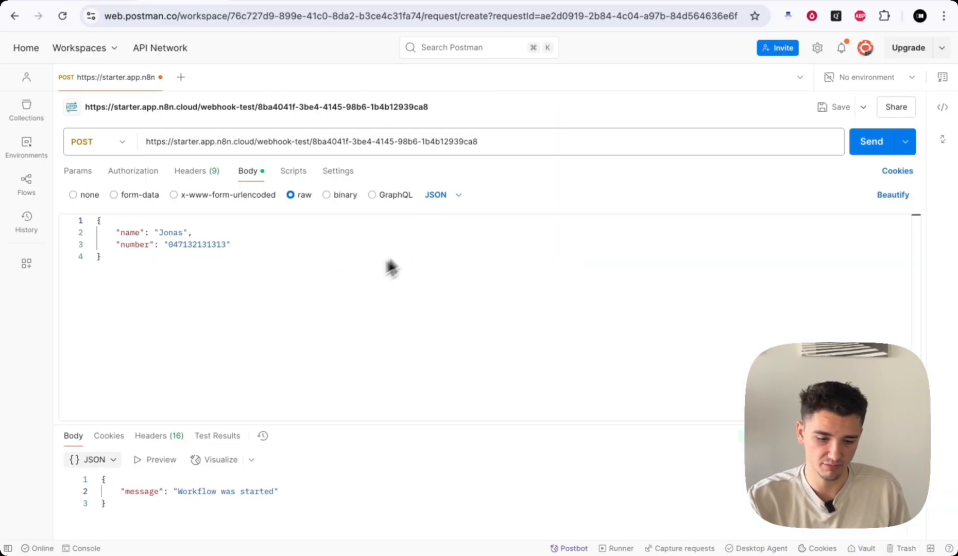
left_click(102, 2)
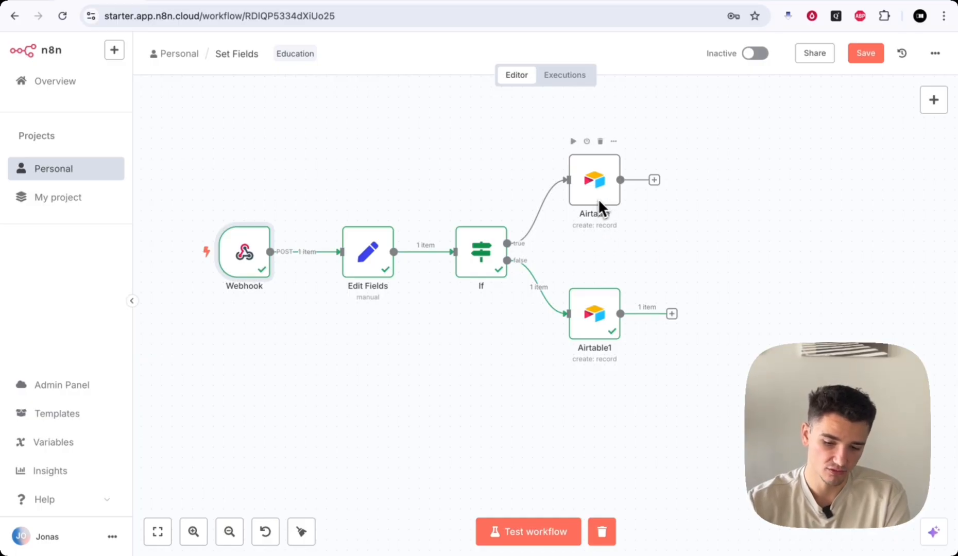
- Delete both Airtable nodes and add an HTTP Request node to the If true output
mouse_move(607, 202)
left_mouse_down()
mouse_move(607, 154)
mouse_move(608, 208)
left_mouse_up()
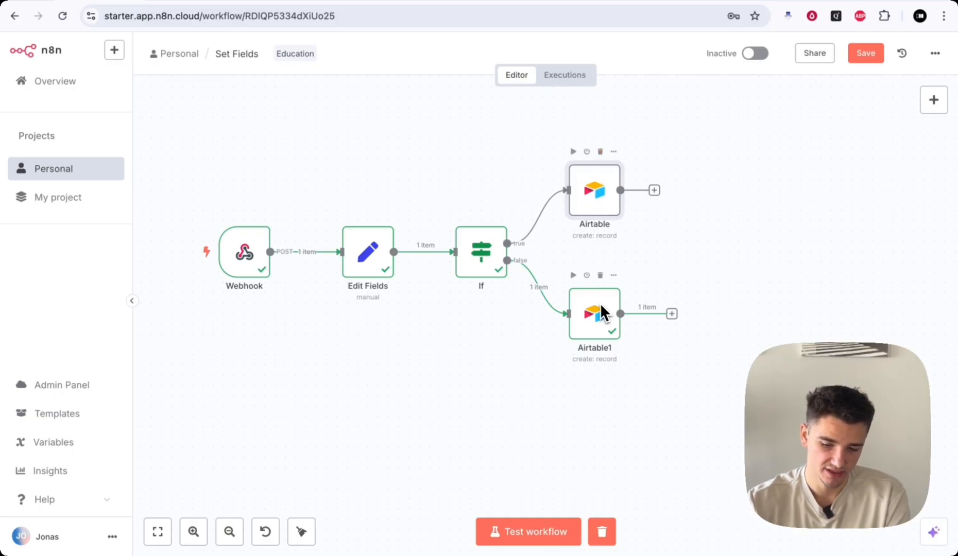
left_click(601, 152)
left_click(599, 275)
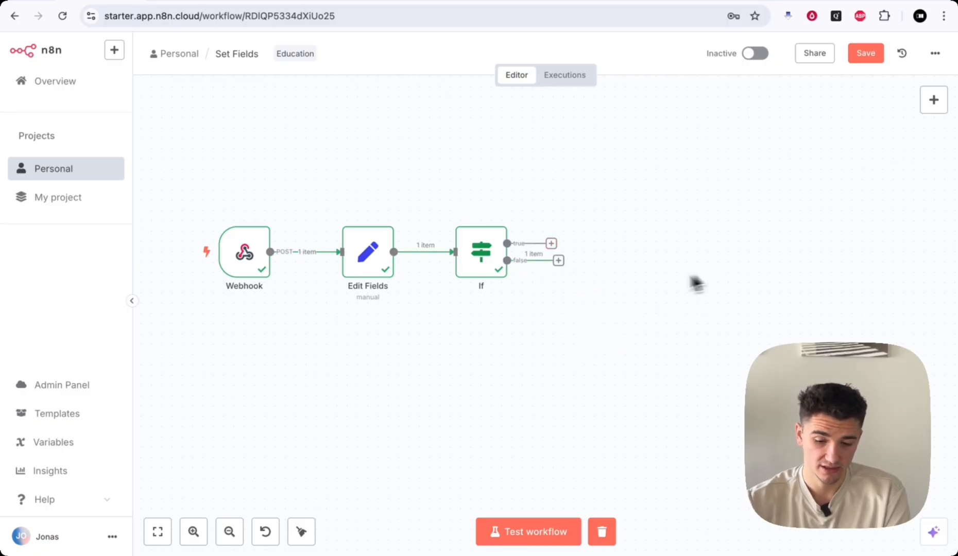
left_click(551, 244)
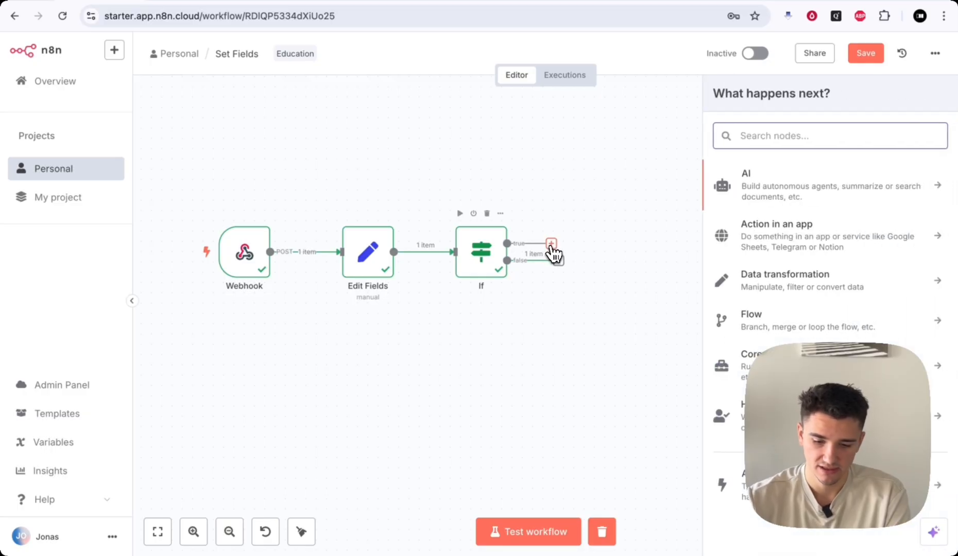
type("ht")
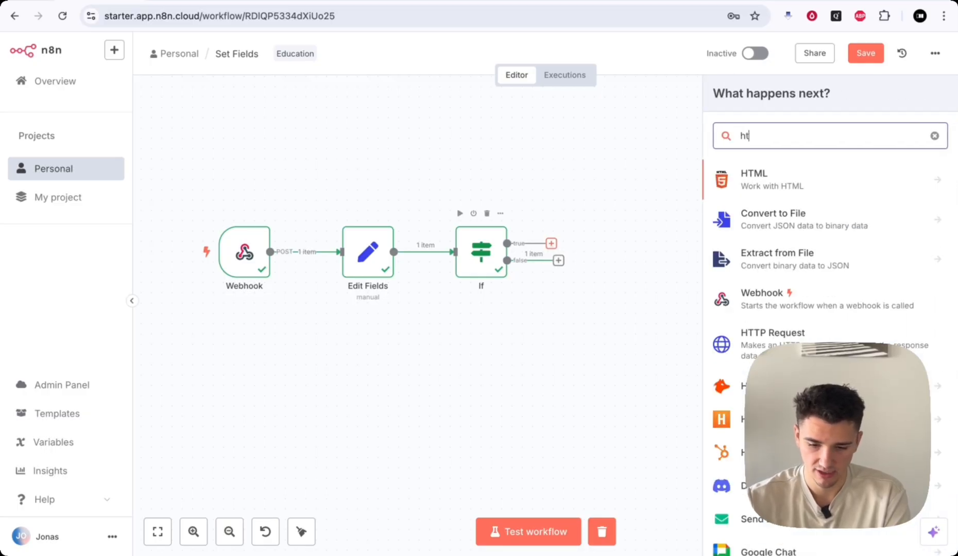
type("tp")
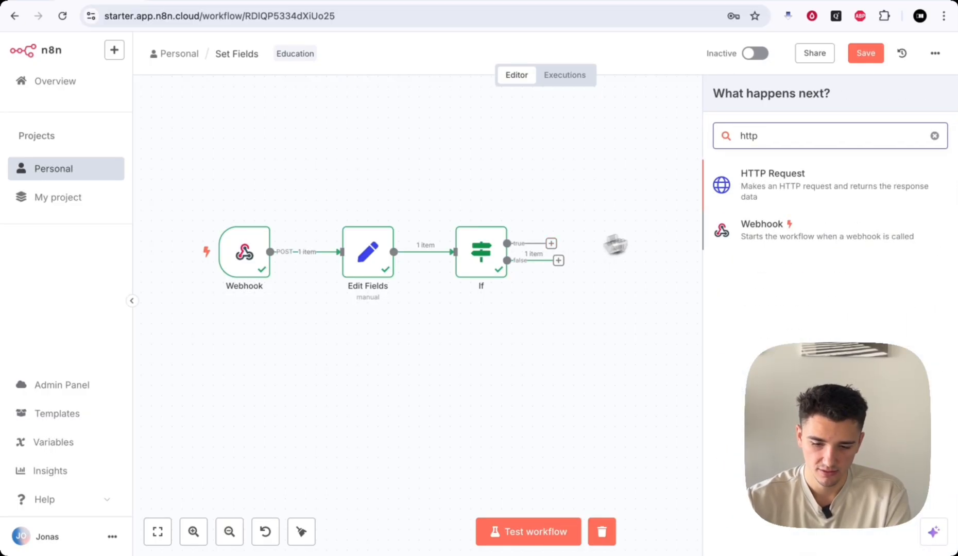
left_click(788, 199)
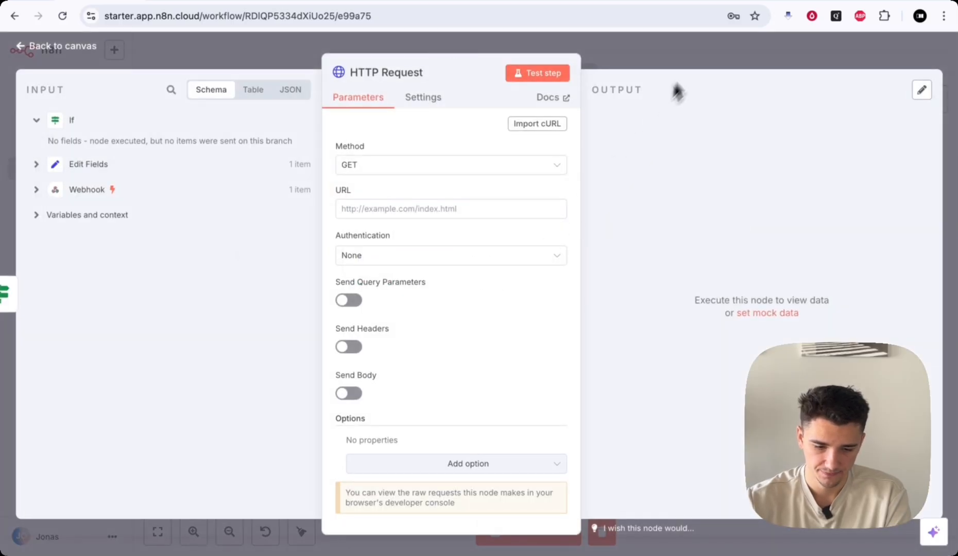
left_click(697, 55)
left_click_drag(597, 222, 587, 179)
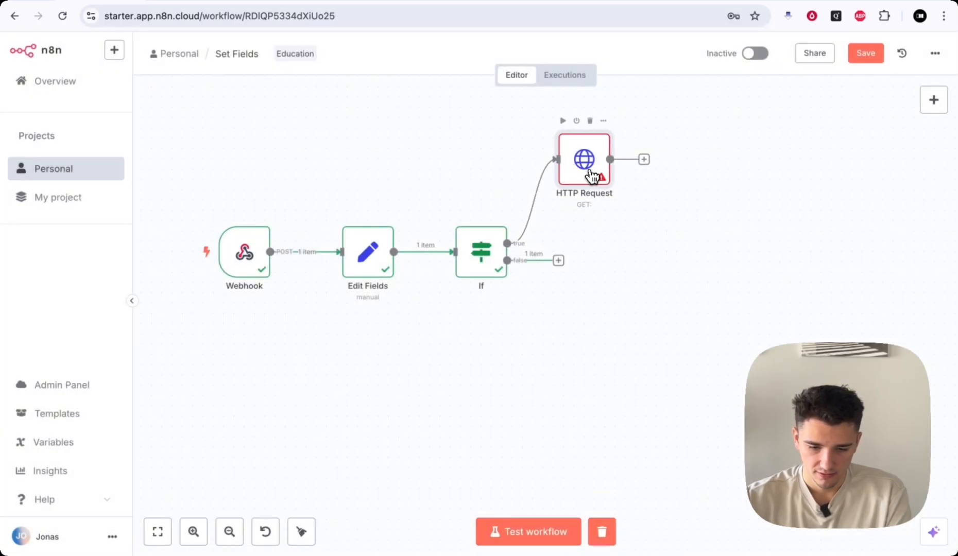
- Duplicate it as HTTP Request1, connect it to the If false output, and align both nodes
right_click(590, 179)
left_click(612, 310)
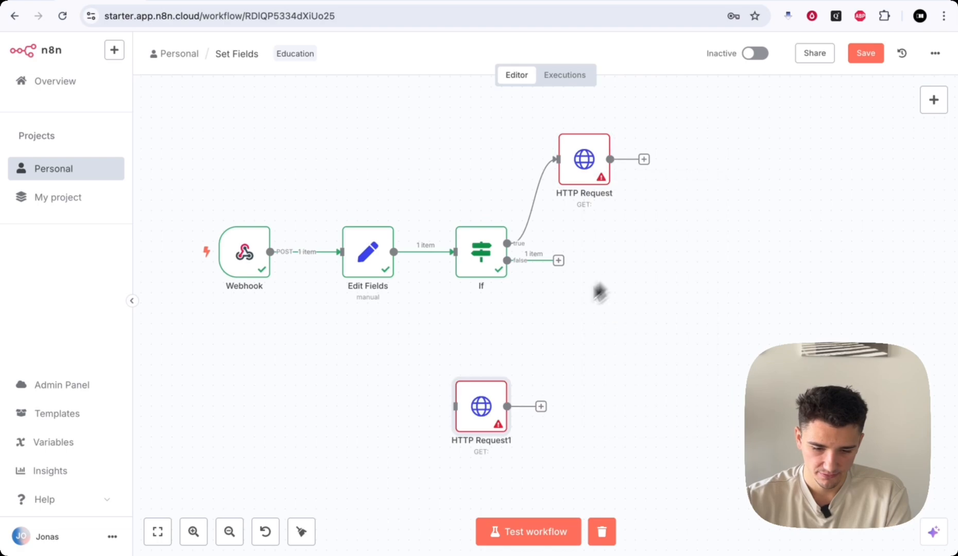
mouse_move(500, 400)
left_mouse_down()
mouse_move(621, 333)
mouse_move(601, 313)
left_mouse_up()
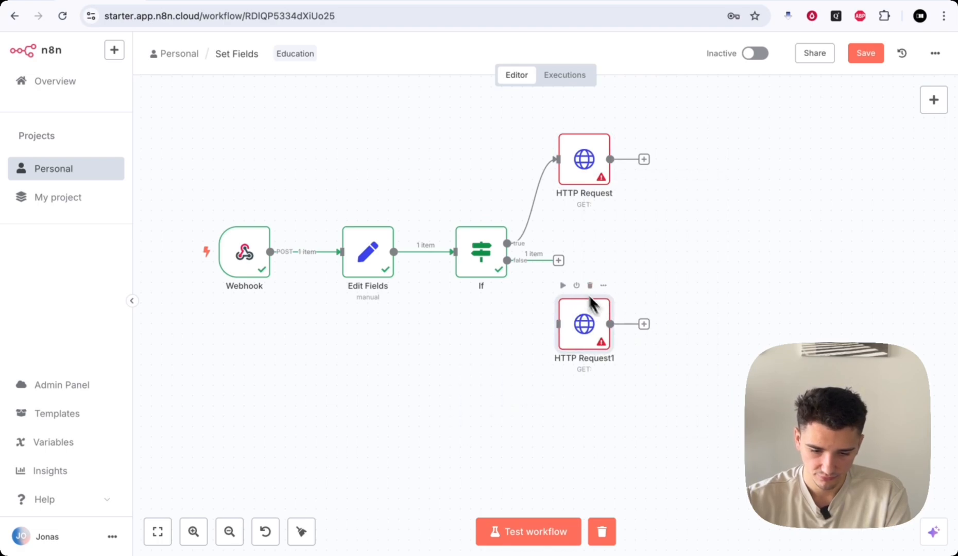
mouse_move(558, 260)
left_mouse_down()
mouse_move(579, 332)
mouse_move(579, 321)
left_mouse_up()
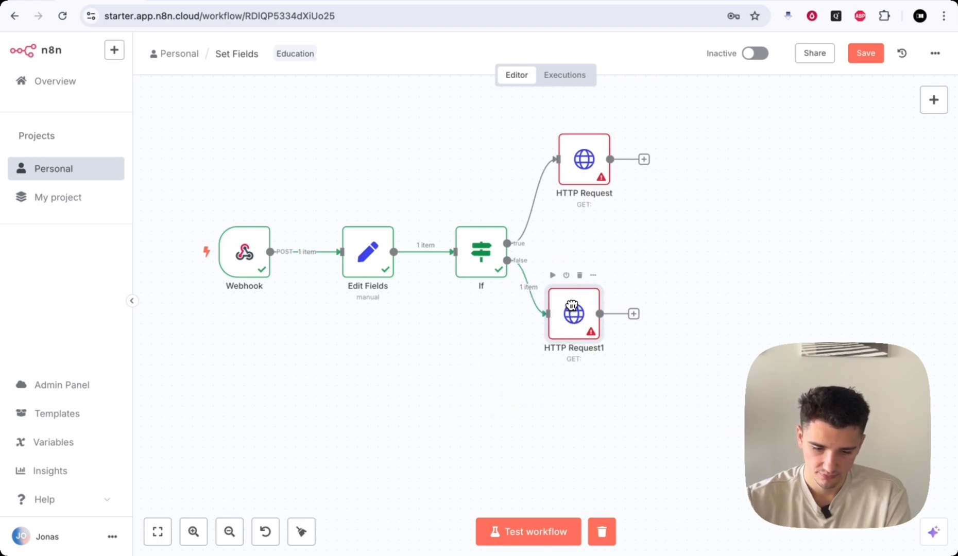
left_click_drag(587, 182, 586, 205)
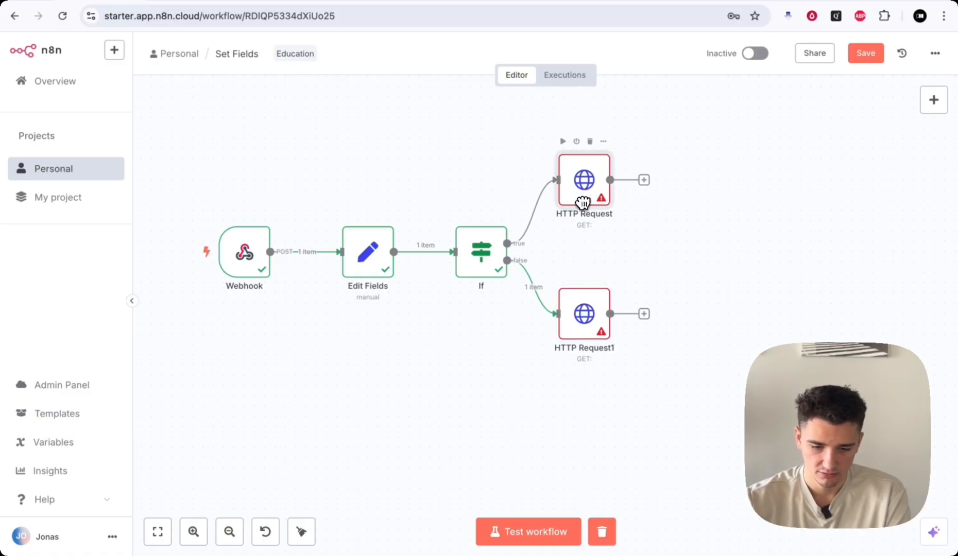
mouse_move(600, 313)
left_mouse_down()
mouse_move(596, 333)
mouse_move(598, 323)
mouse_move(618, 323)
mouse_move(606, 330)
left_mouse_up()
- Add an Airtable 'Create a record' node and place it beside the upper HTTP Request
key("Tab")
type("airta")
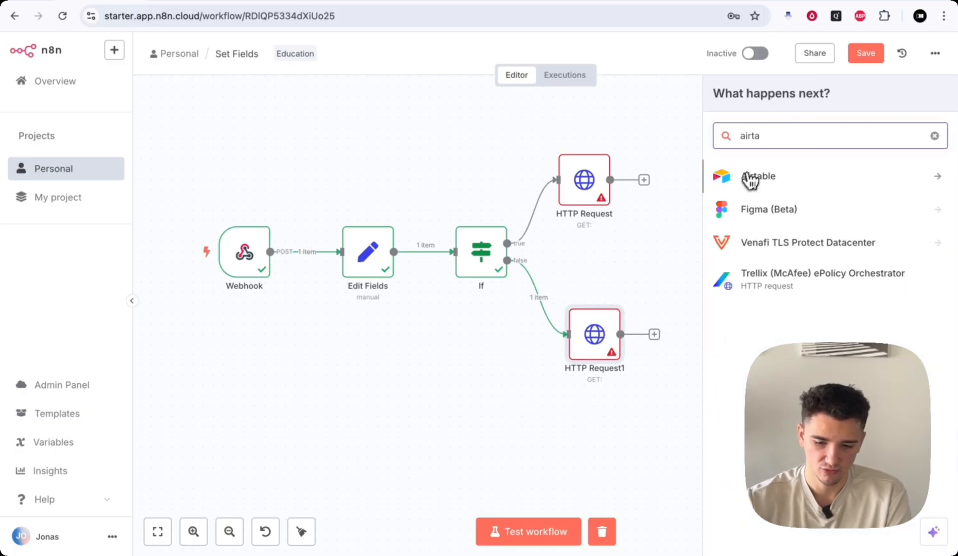
left_click(749, 179)
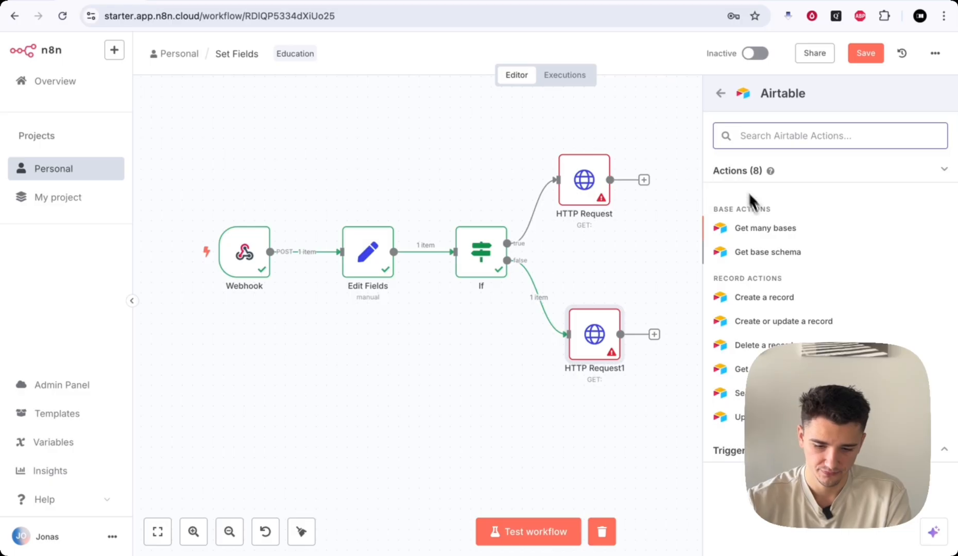
left_click(764, 299)
left_click(644, 60)
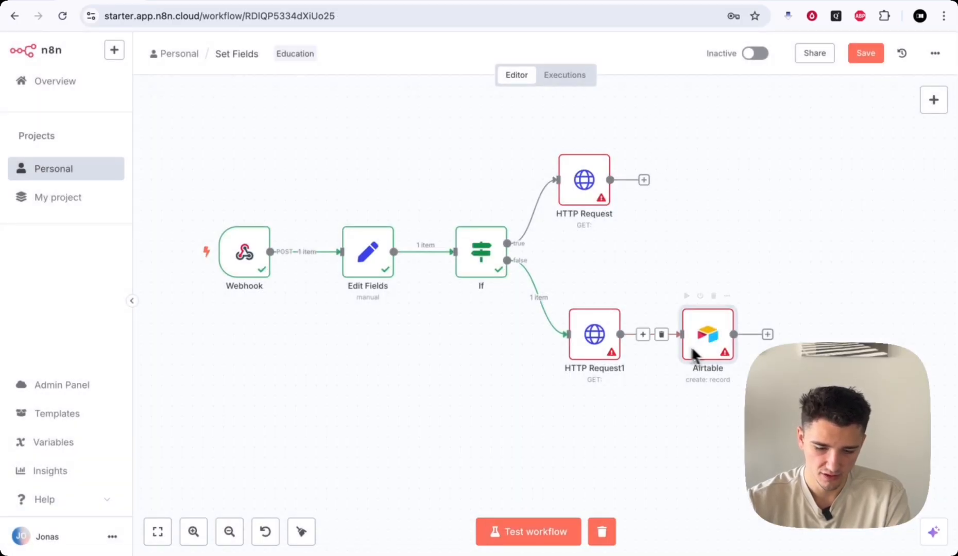
left_click_drag(712, 338, 702, 184)
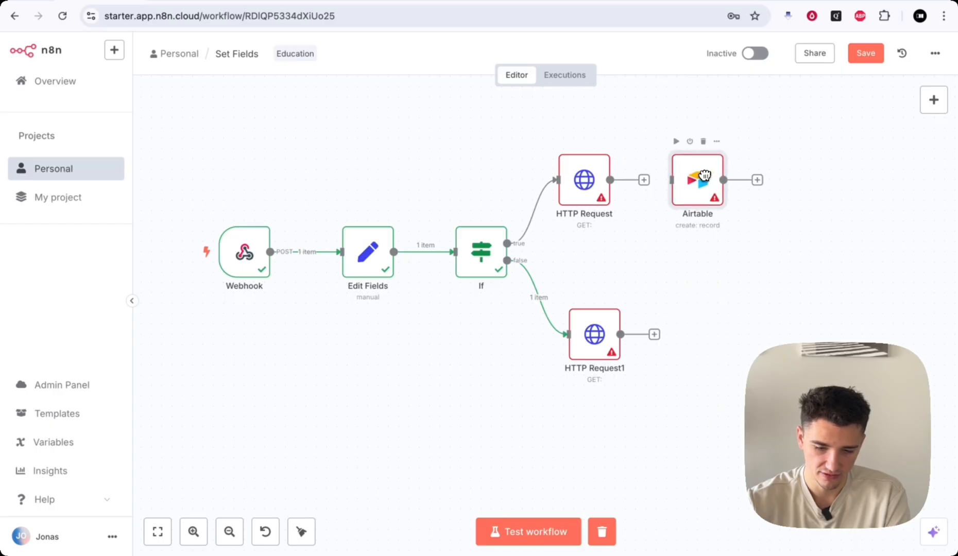
left_click_drag(587, 194, 592, 184)
mouse_move(599, 348)
left_mouse_down()
mouse_move(601, 355)
mouse_move(595, 345)
left_mouse_up()
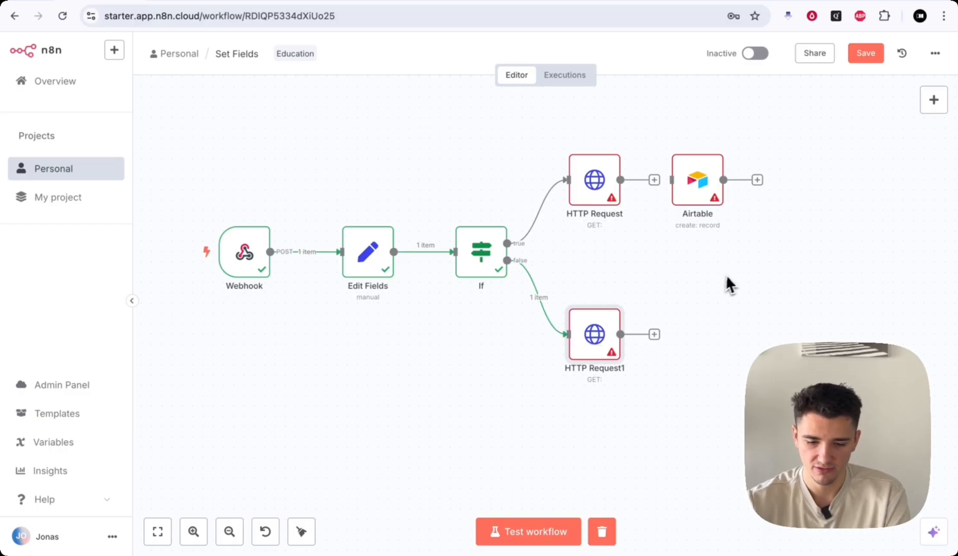
mouse_move(696, 180)
left_mouse_down()
mouse_move(732, 155)
mouse_move(705, 168)
left_mouse_up()
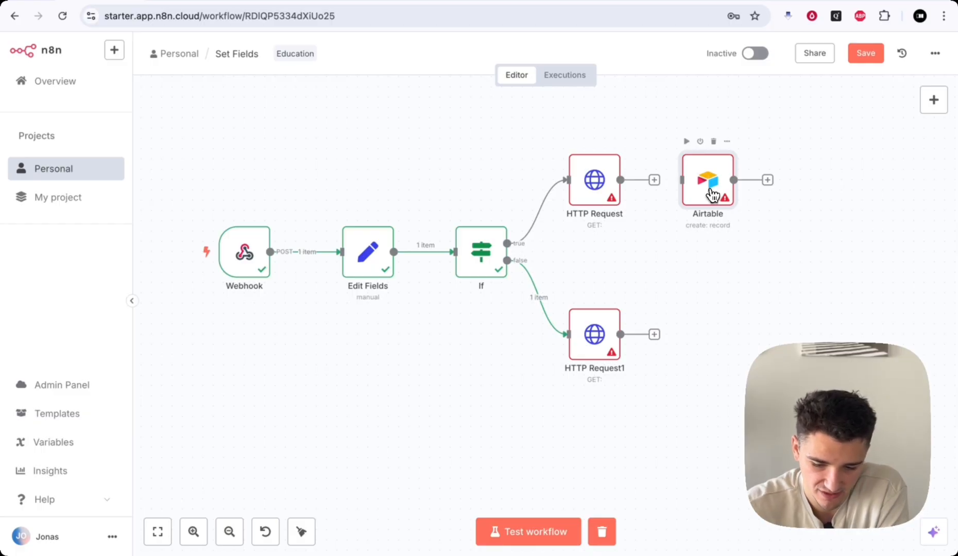
- Review the Airtable node's credential, Resource, Operation, Base and Mapping Column Mode settings
double_click(709, 188)
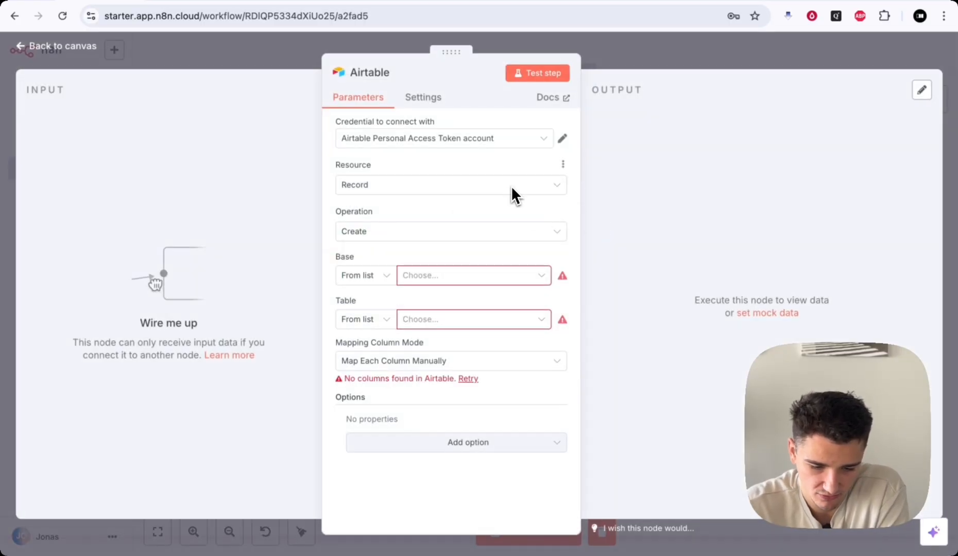
left_click_drag(330, 119, 454, 121)
left_click(454, 122)
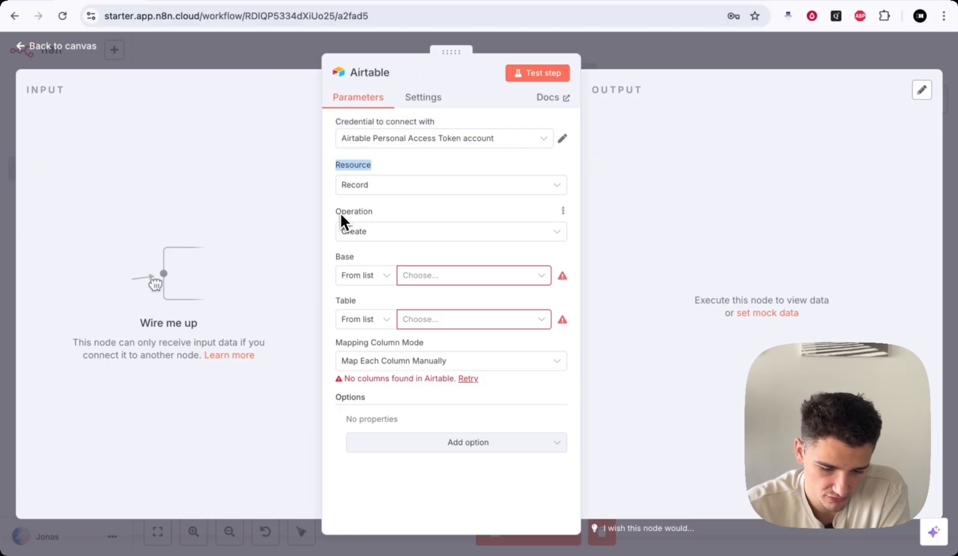
left_click_drag(342, 214, 371, 215)
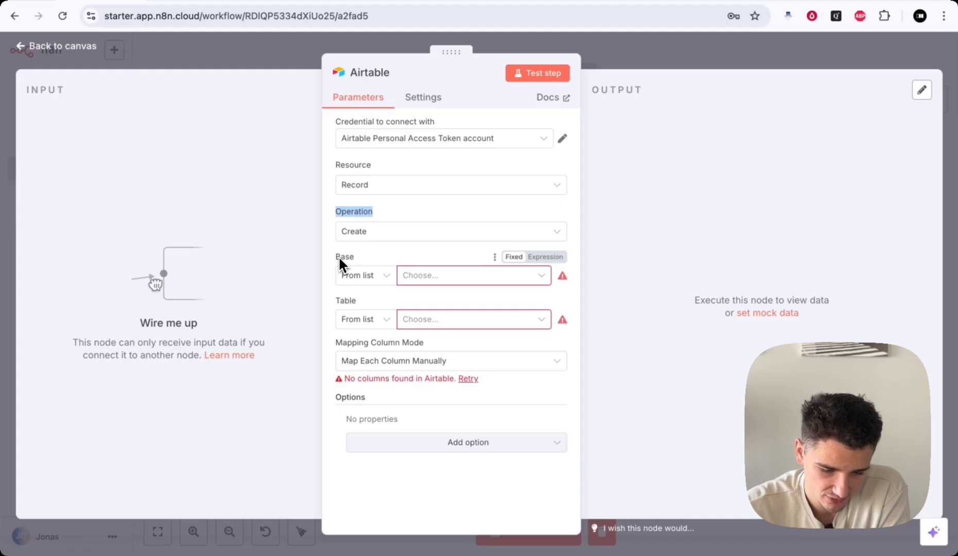
left_click_drag(340, 256, 376, 255)
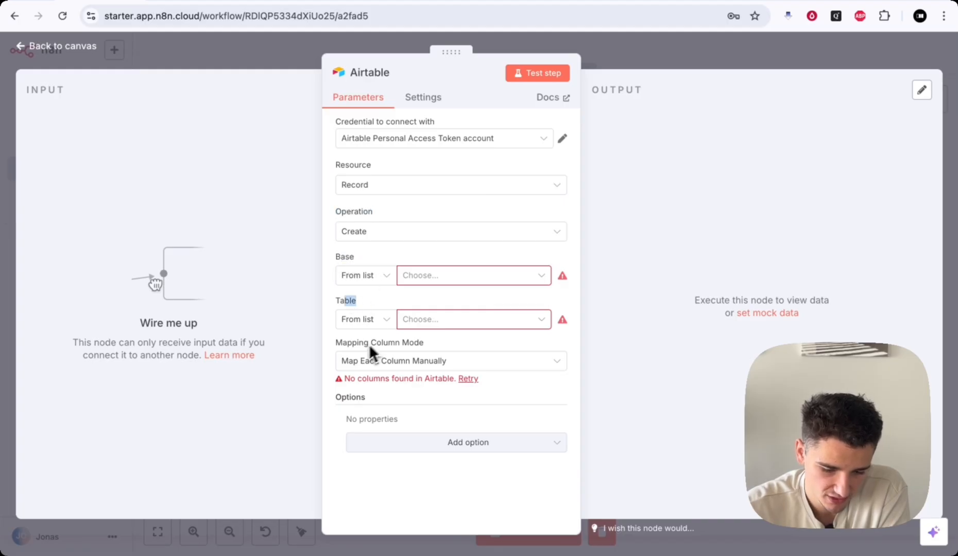
left_click_drag(348, 343, 468, 345)
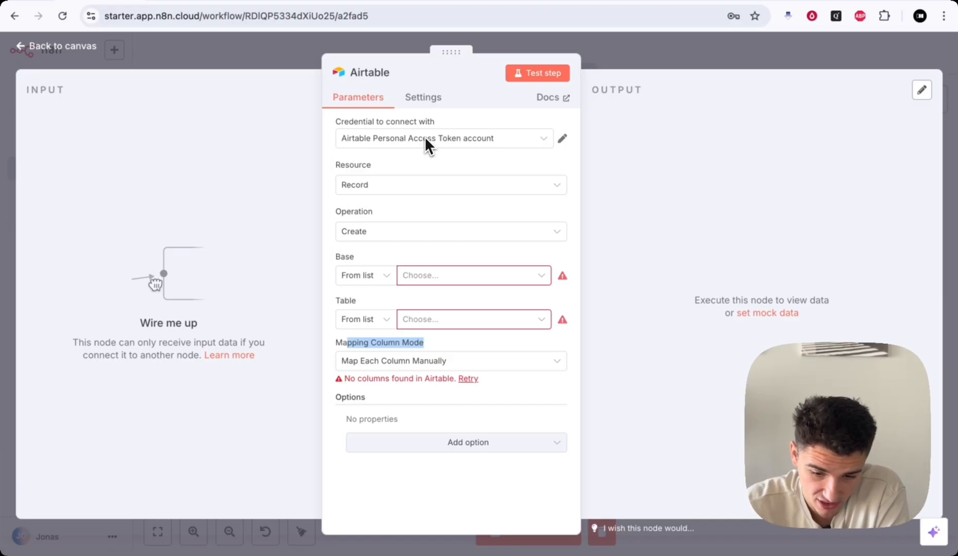
left_click(690, 47)
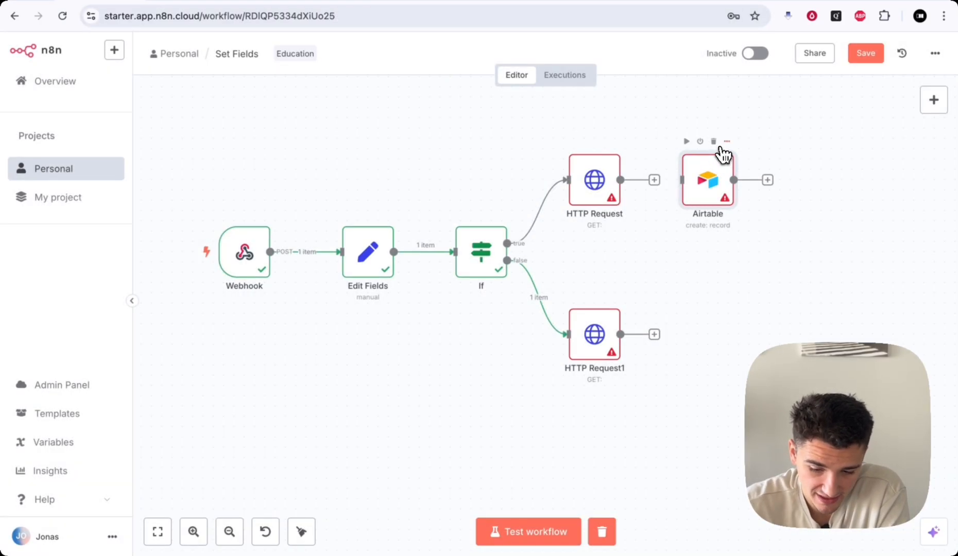
left_click(713, 141)
double_click(612, 181)
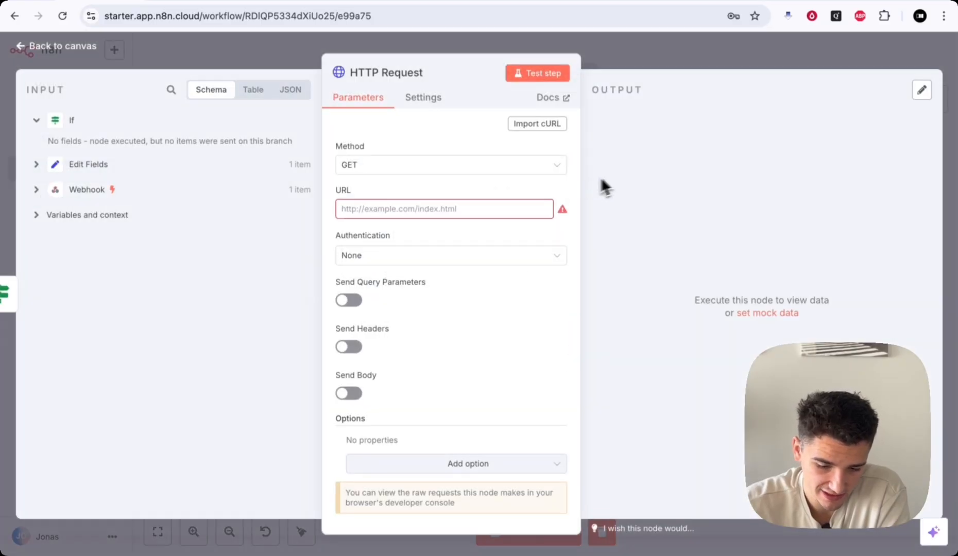
left_click(375, 167)
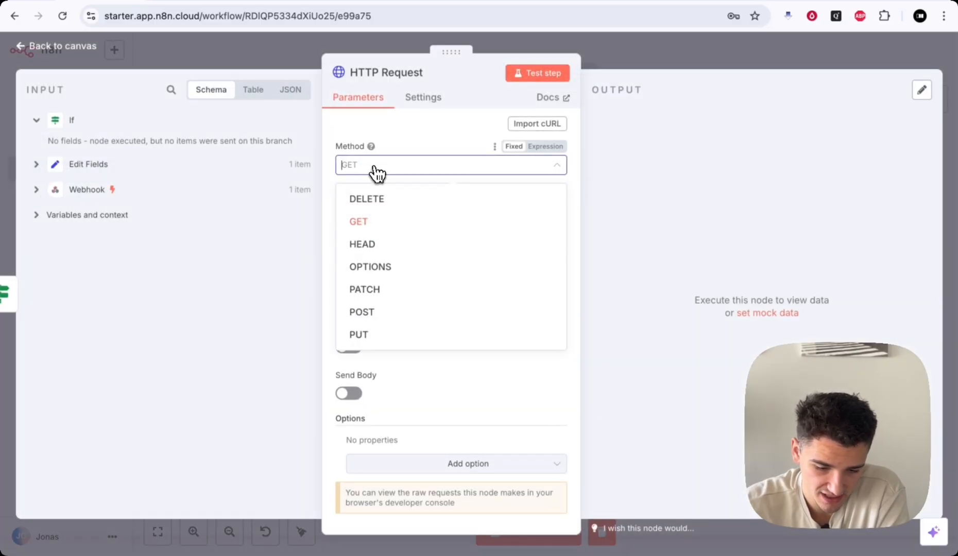
left_click(378, 312)
left_click(371, 210)
type("http://api.airtable.ai/")
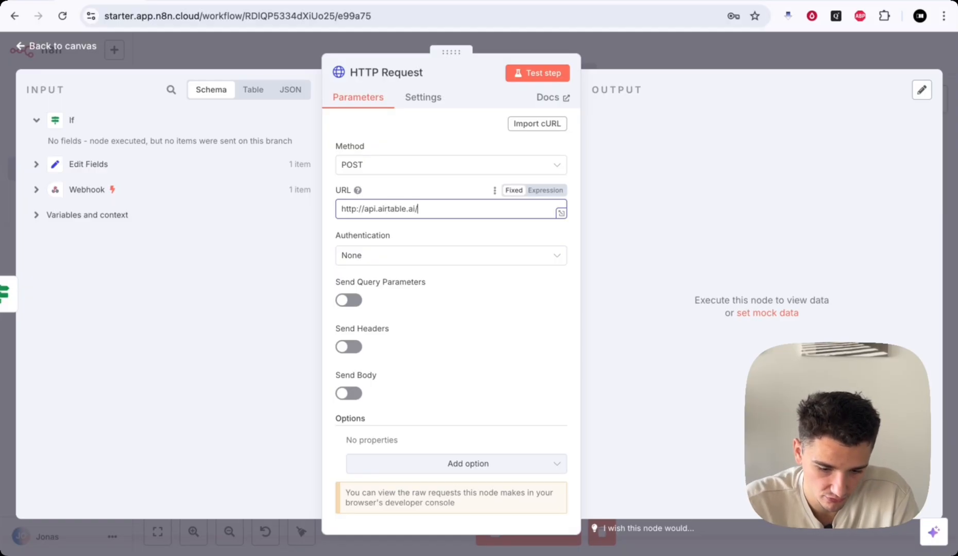
type("create")
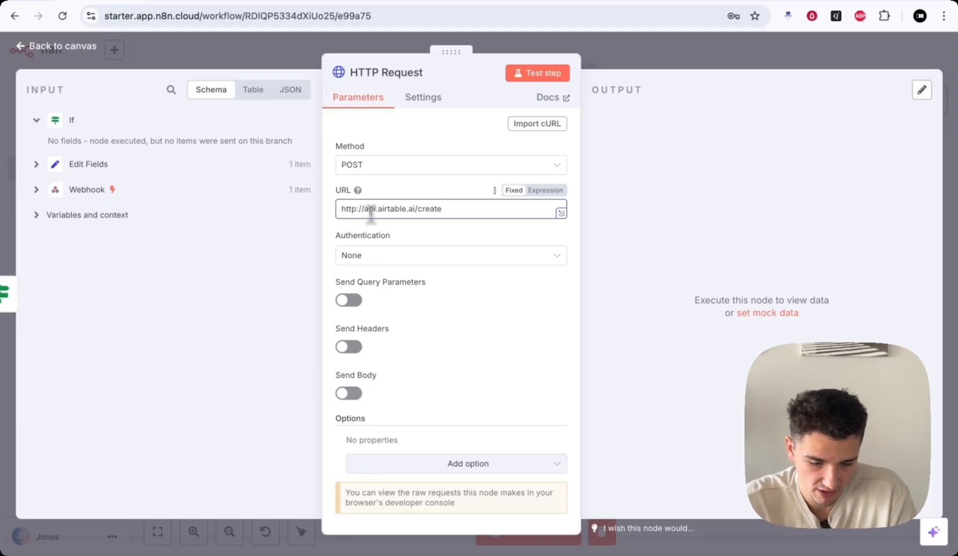
- Try Generic Credential Type authentication, then set authentication back to None
left_click(359, 257)
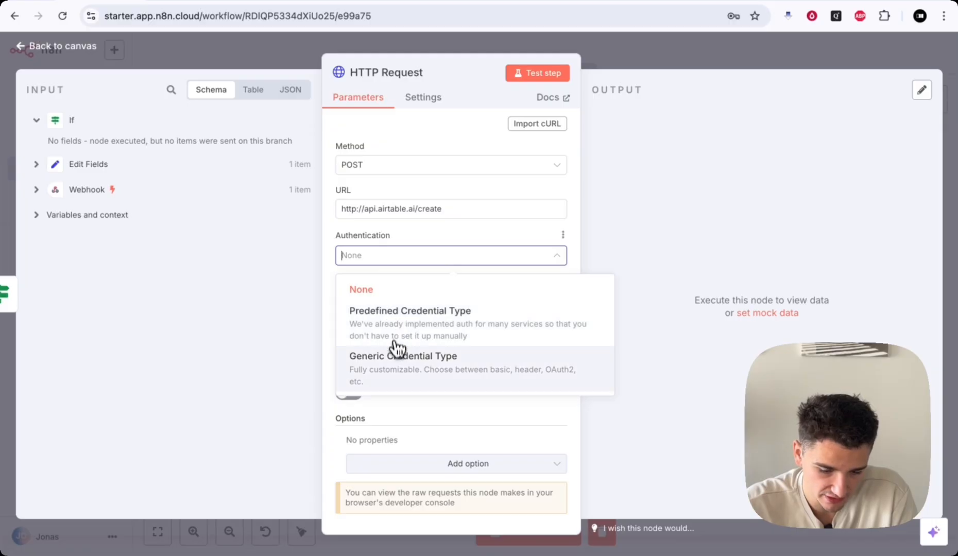
left_click(395, 368)
left_click(386, 299)
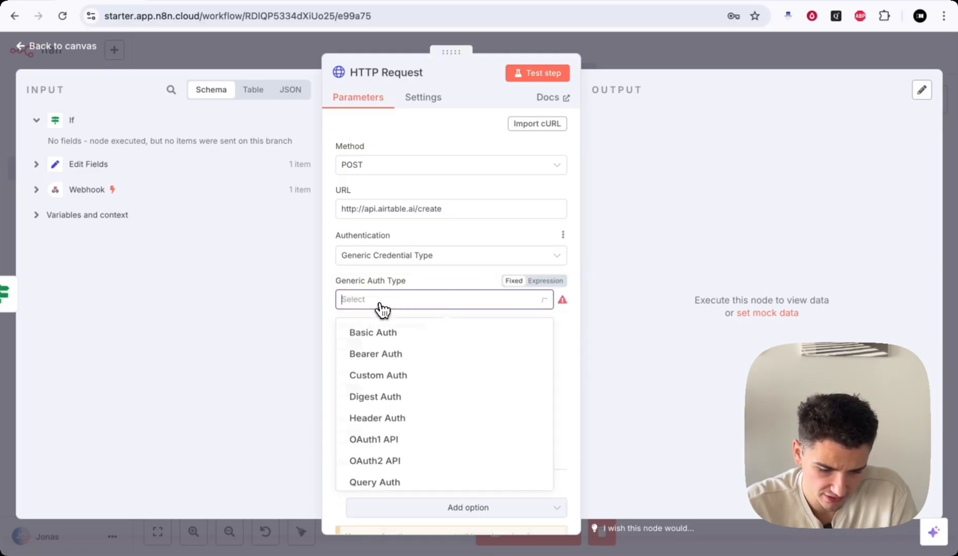
left_click(381, 301)
left_click(376, 257)
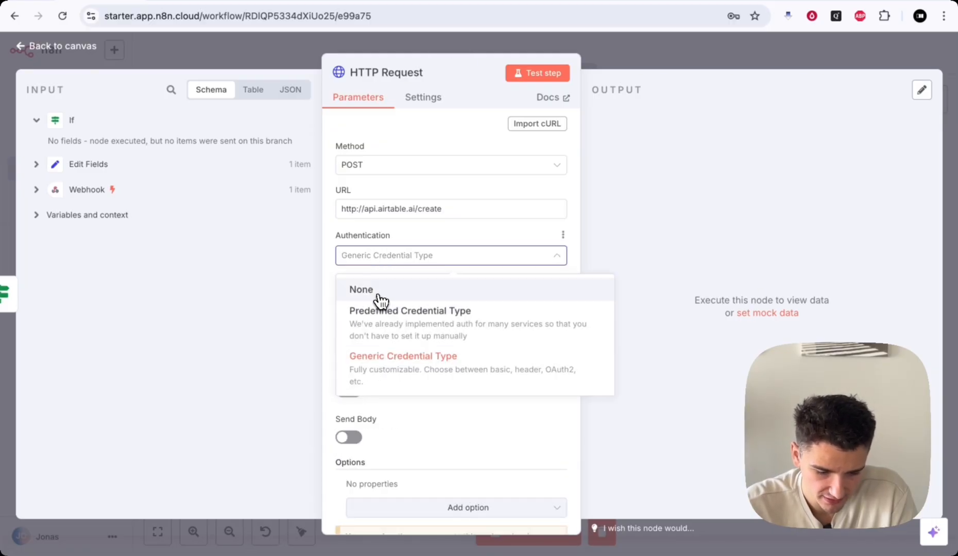
left_click(380, 286)
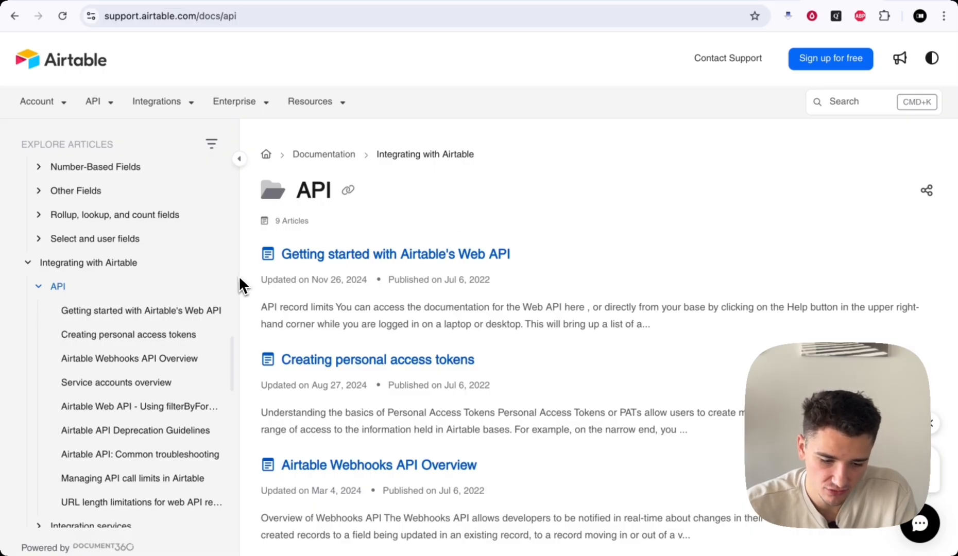
- Open the API Overview page in Airtable Support and scroll through it
left_click(110, 103)
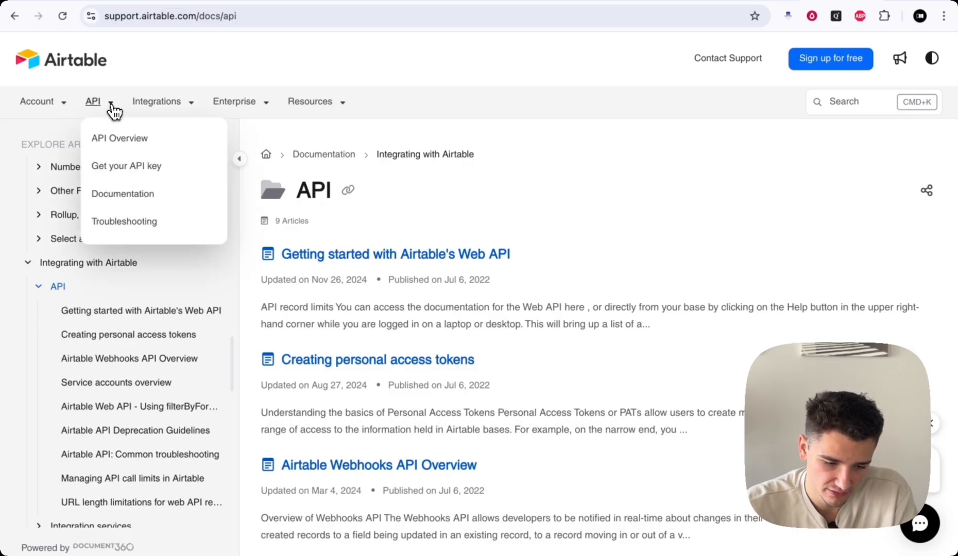
left_click(119, 139)
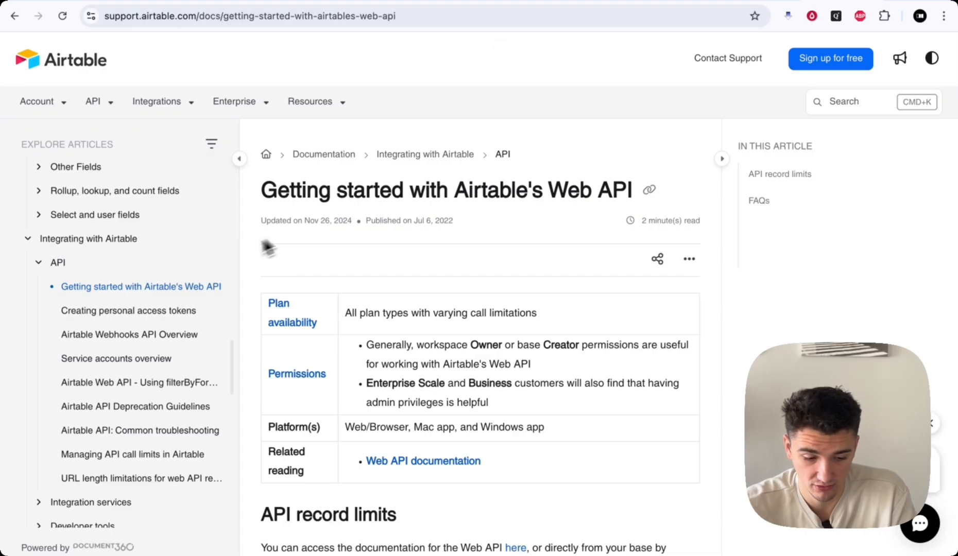
scroll(156, 211, "up", 4)
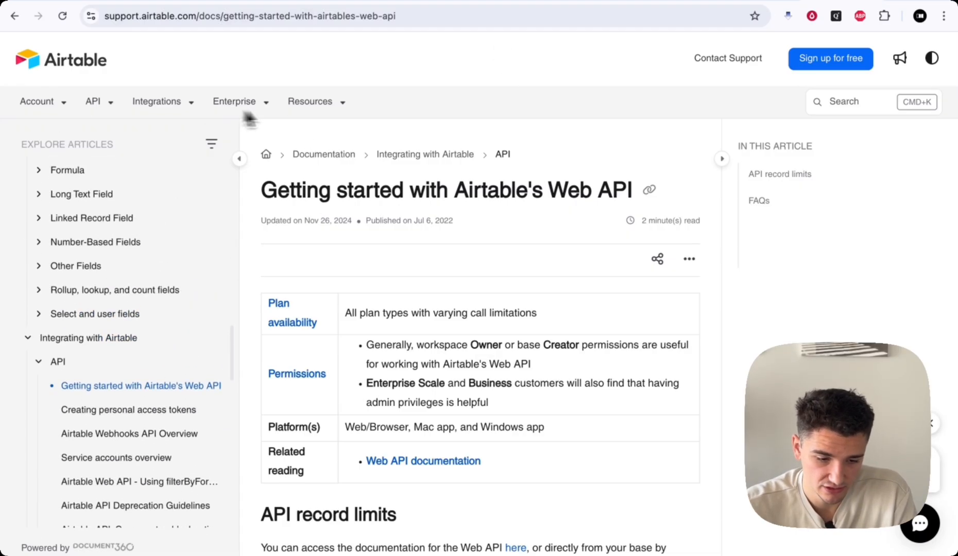
scroll(293, 241, "down", 2)
scroll(290, 238, "up", 2)
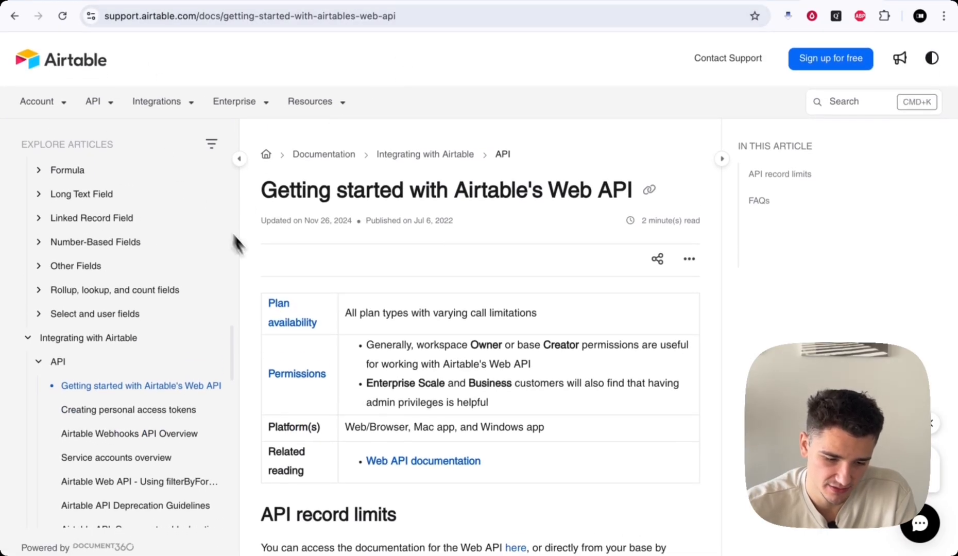
scroll(165, 290, "down", 5)
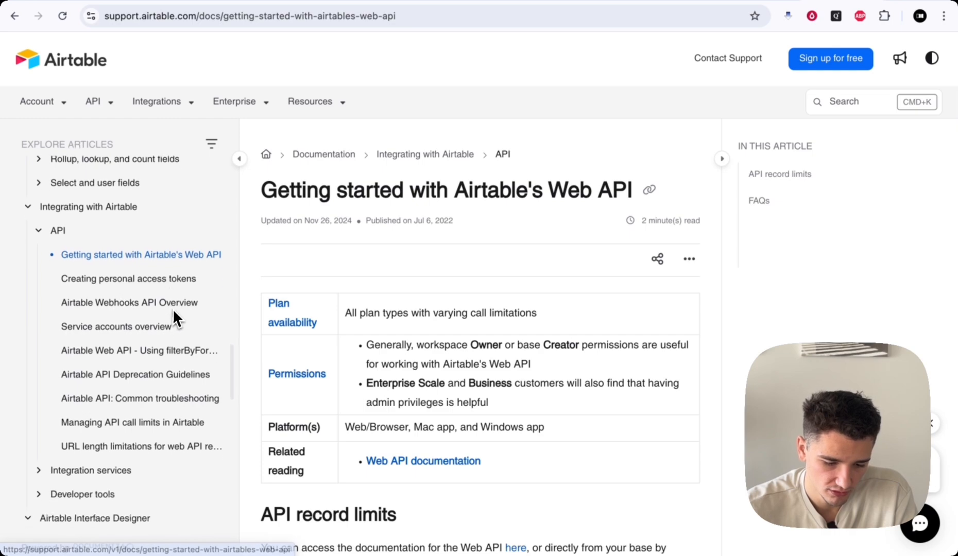
scroll(173, 254, "down", 2)
scroll(173, 253, "up", 2)
scroll(175, 260, "down", 2)
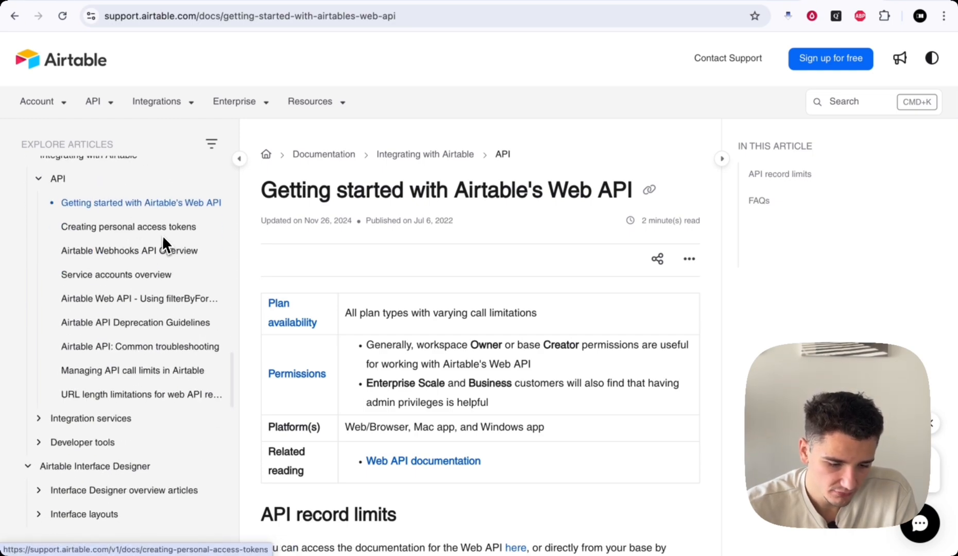
scroll(111, 229, "up", 2)
scroll(122, 236, "down", 2)
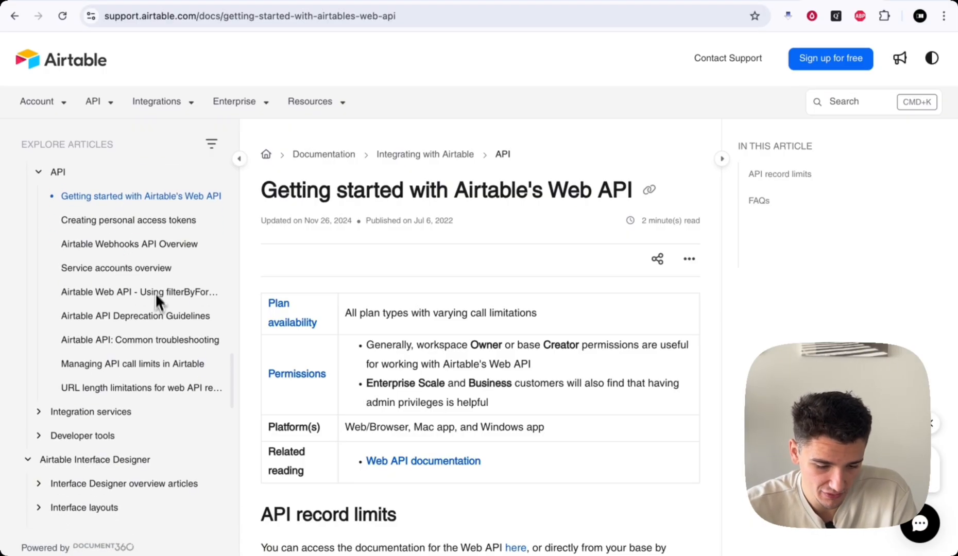
scroll(185, 381, "down", 3)
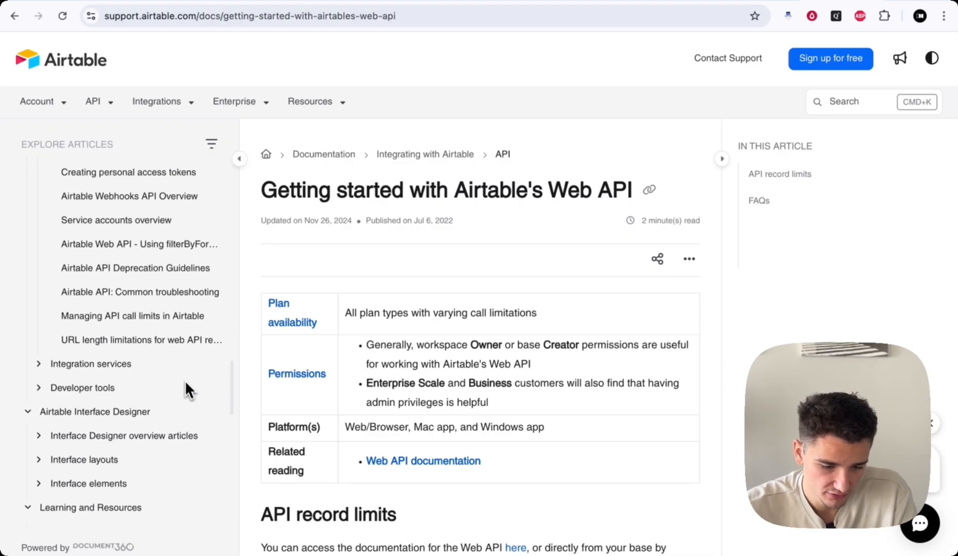
scroll(149, 331, "down", 1)
scroll(147, 344, "down", 10)
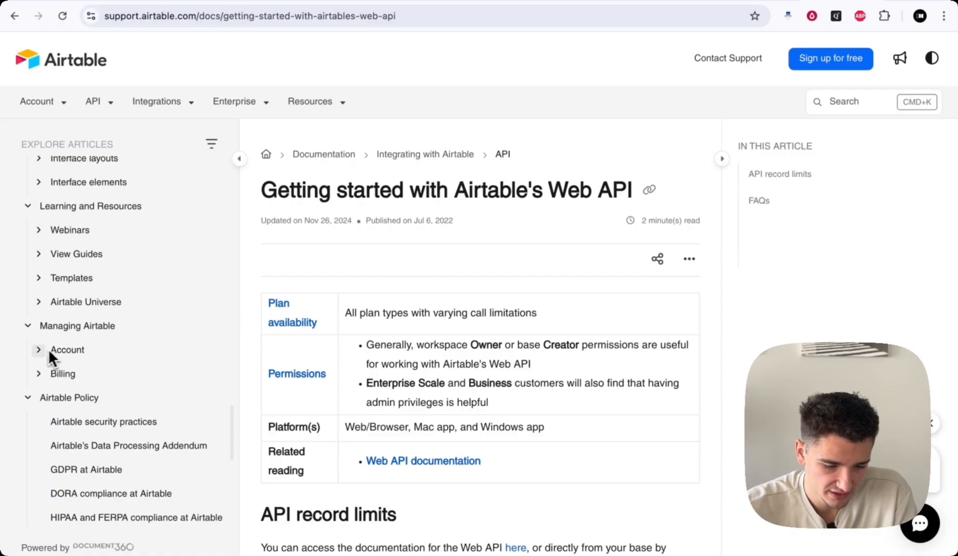
- Expand Account and Record actions and open the article on adding, duplicating and deleting records
left_click(39, 351)
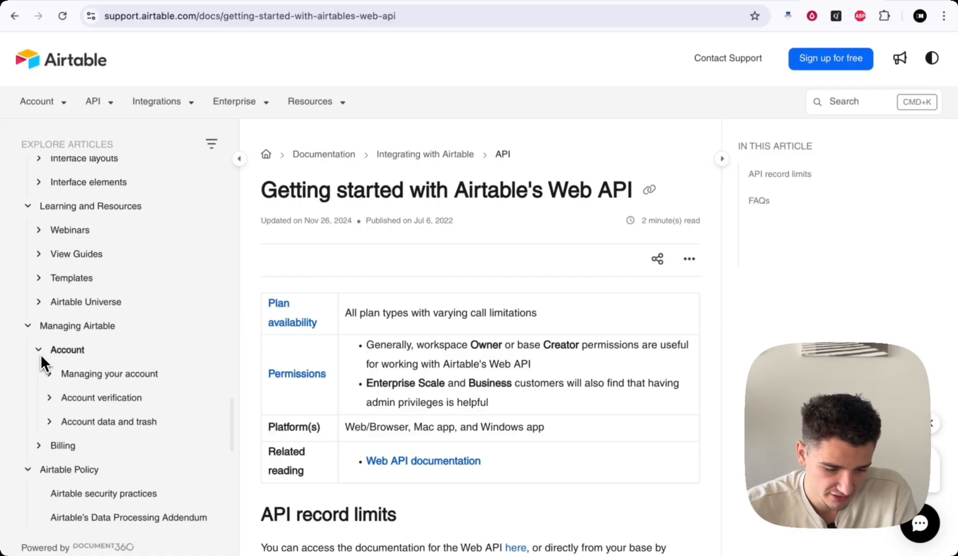
scroll(133, 367, "down", 2)
scroll(47, 351, "down", 1)
scroll(46, 349, "down", 10)
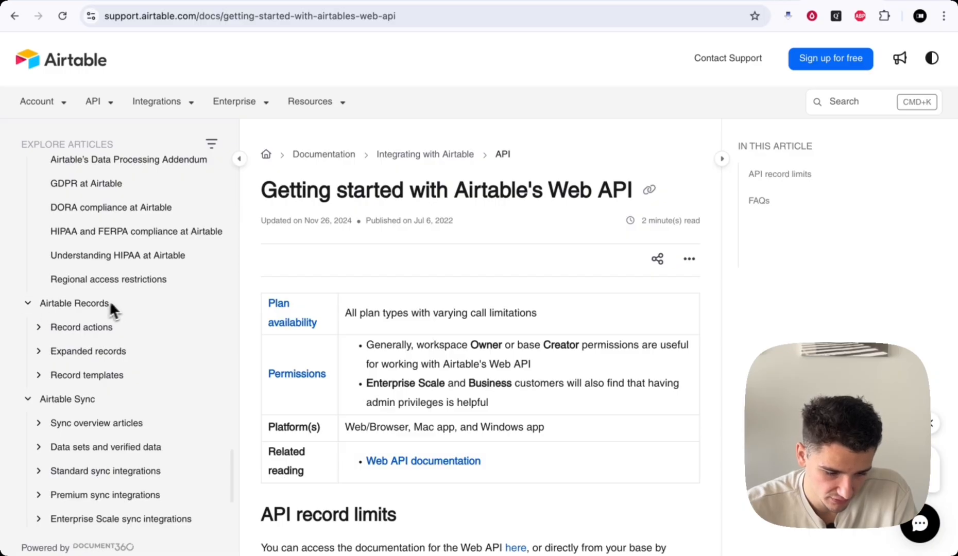
scroll(148, 304, "down", 2)
scroll(136, 250, "down", 1)
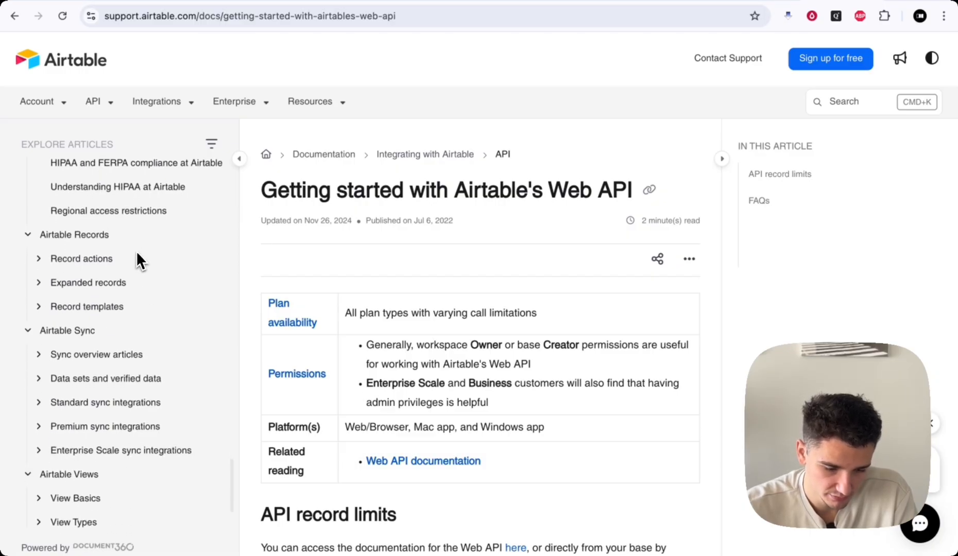
left_click(41, 259)
scroll(99, 283, "down", 2)
left_click(110, 232)
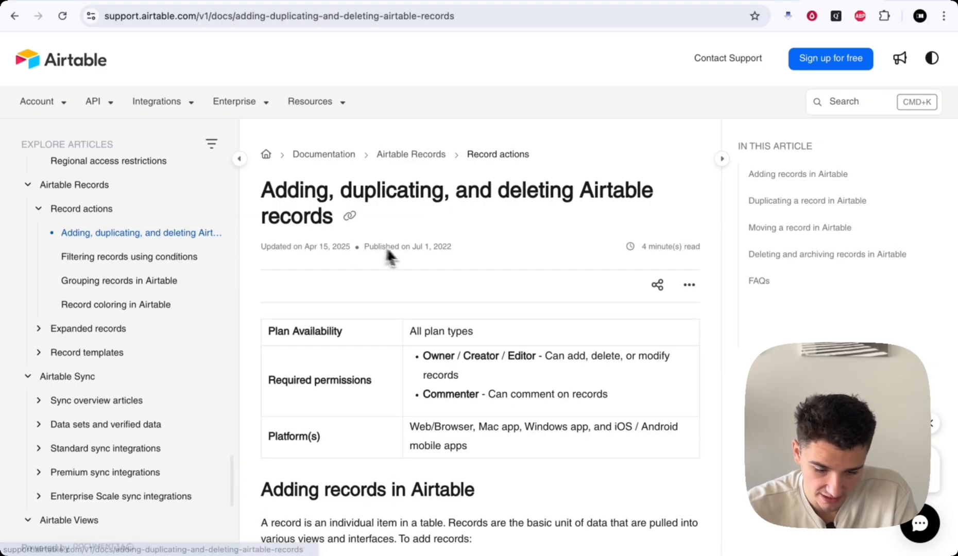
left_click_drag(261, 185, 496, 199)
left_click(485, 205)
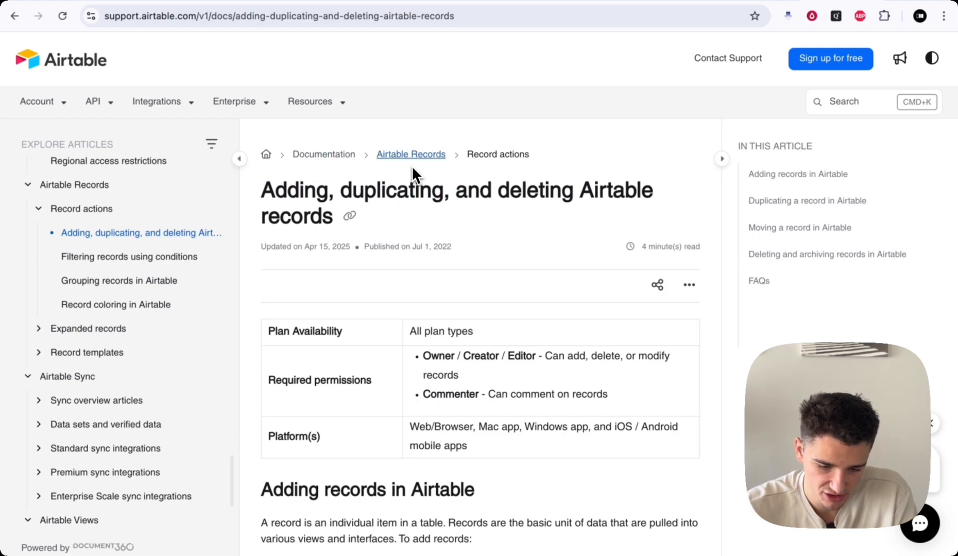
- Skim the records article, then go to the Airtable API Reference introduction
scroll(499, 289, "down", 10)
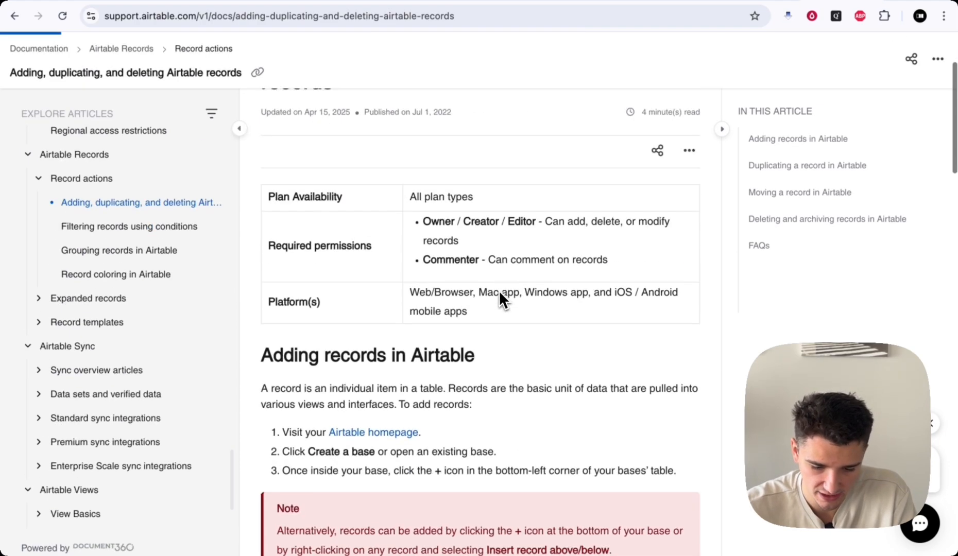
scroll(499, 291, "up", 3)
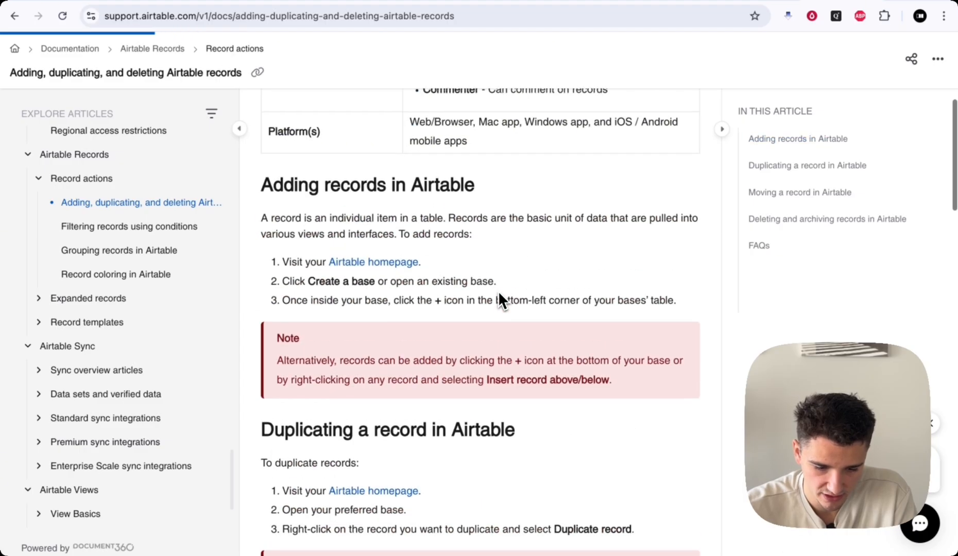
left_click_drag(262, 184, 460, 186)
left_click(407, 188)
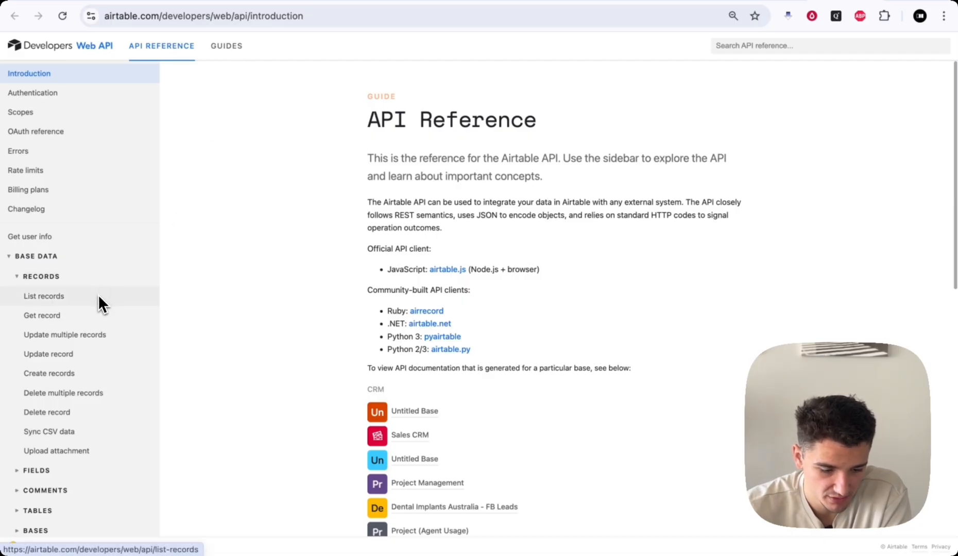
- Open the Records > Create records reference in the Airtable Web API docs
scroll(77, 247, "down", 3)
scroll(102, 324, "up", 1)
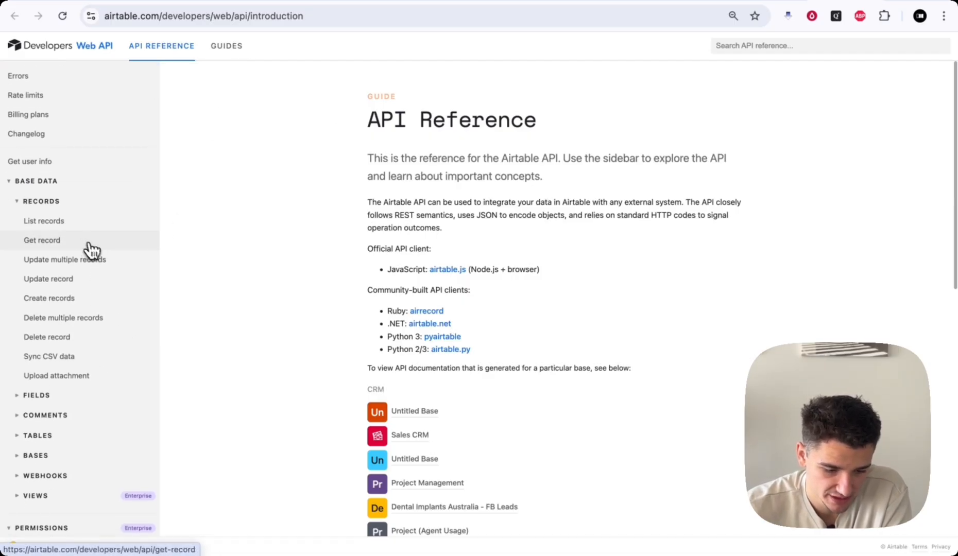
left_click(72, 300)
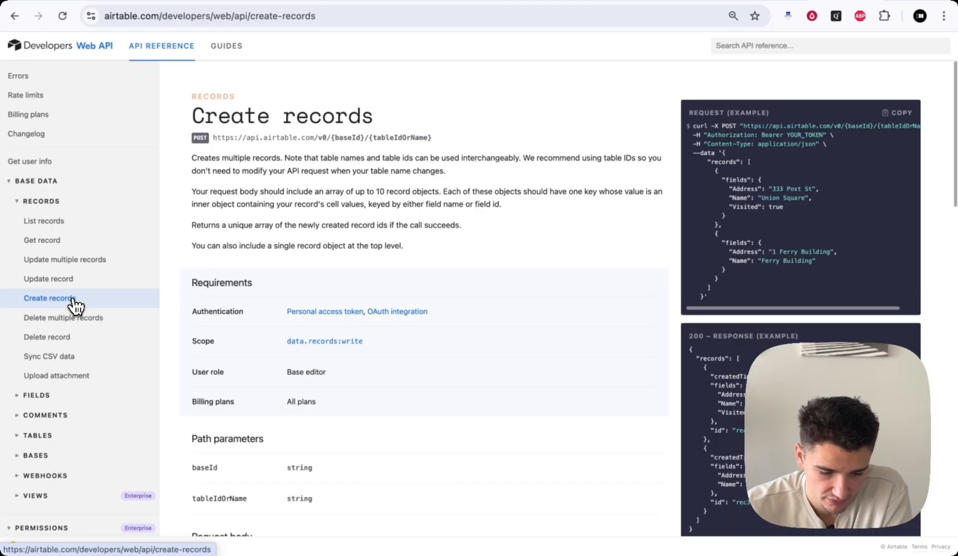
left_click(102, 2)
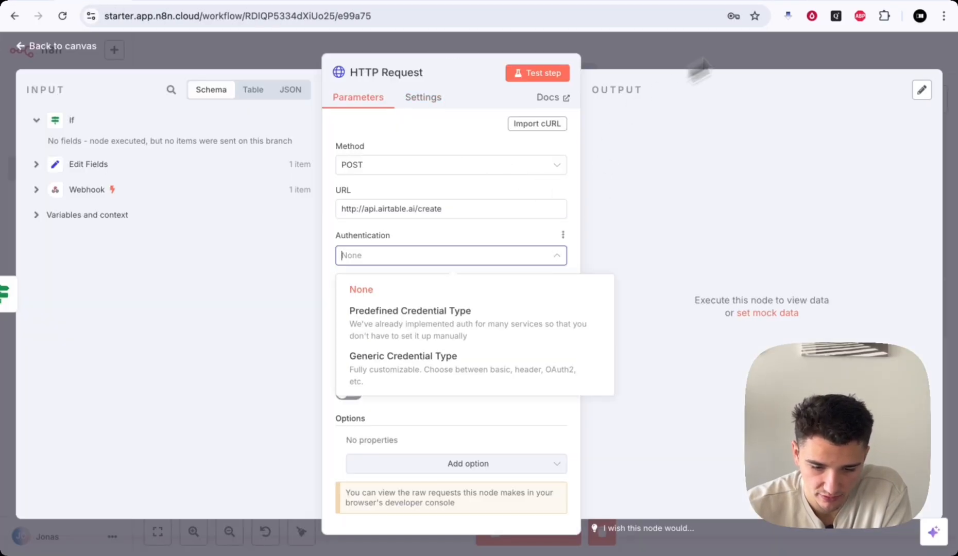
left_click(835, 3)
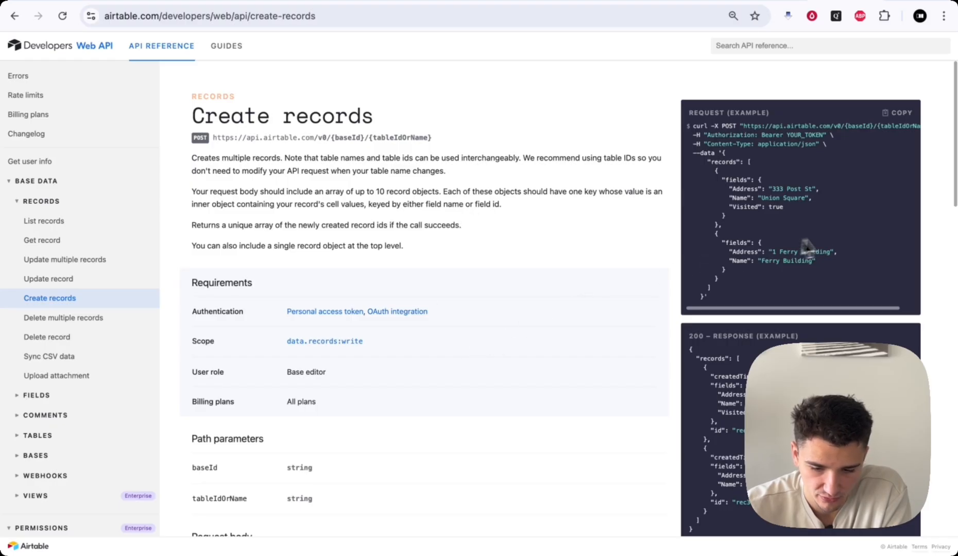
- Examine the example request URL and its {baseId} and {tableIdOrName} placeholders
left_click_drag(691, 111, 803, 113)
left_click(804, 112)
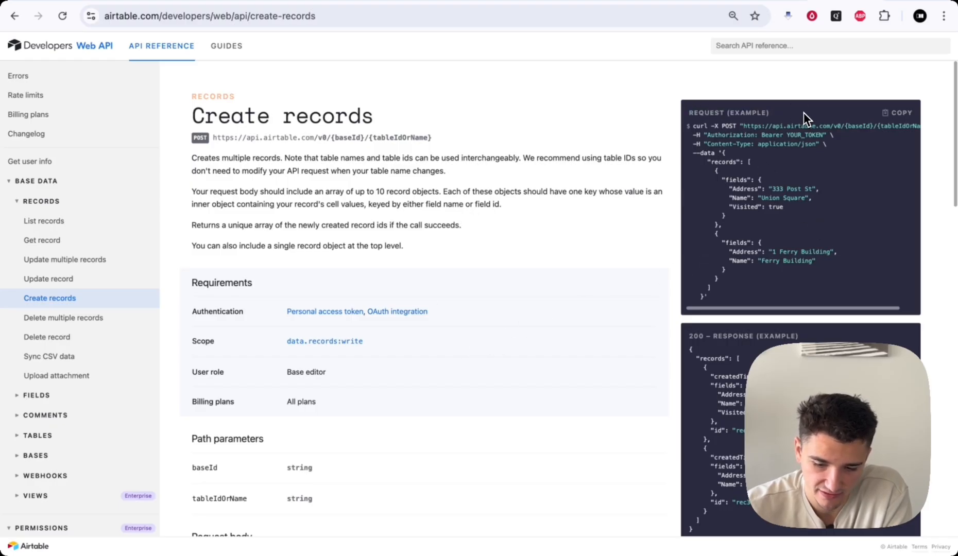
scroll(818, 135, "right", 2)
left_click_drag(722, 125, 905, 127)
left_click(857, 126)
left_click(904, 127)
scroll(822, 143, "left", 2)
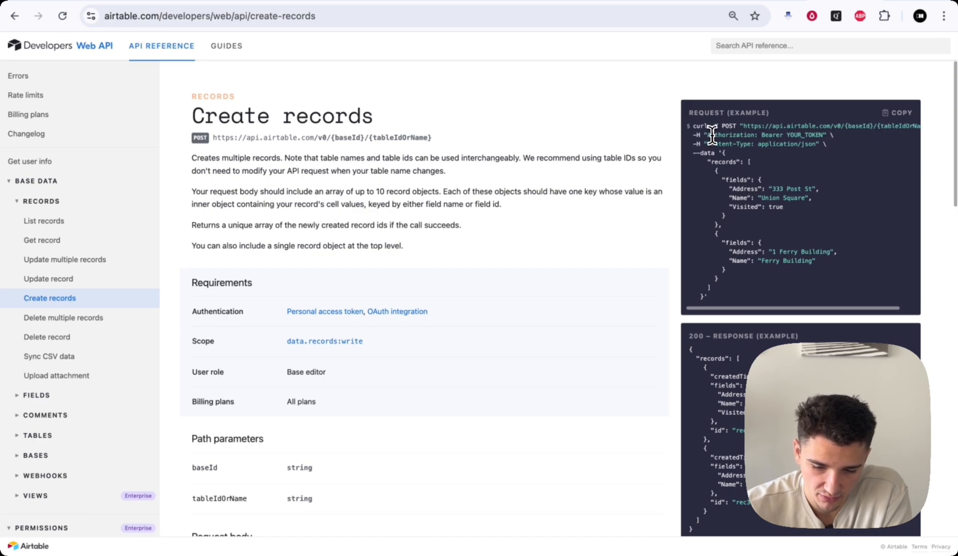
- Examine the example's Authorization and Content-Type headers and its records data body
left_click_drag(707, 134, 824, 136)
left_click(799, 138)
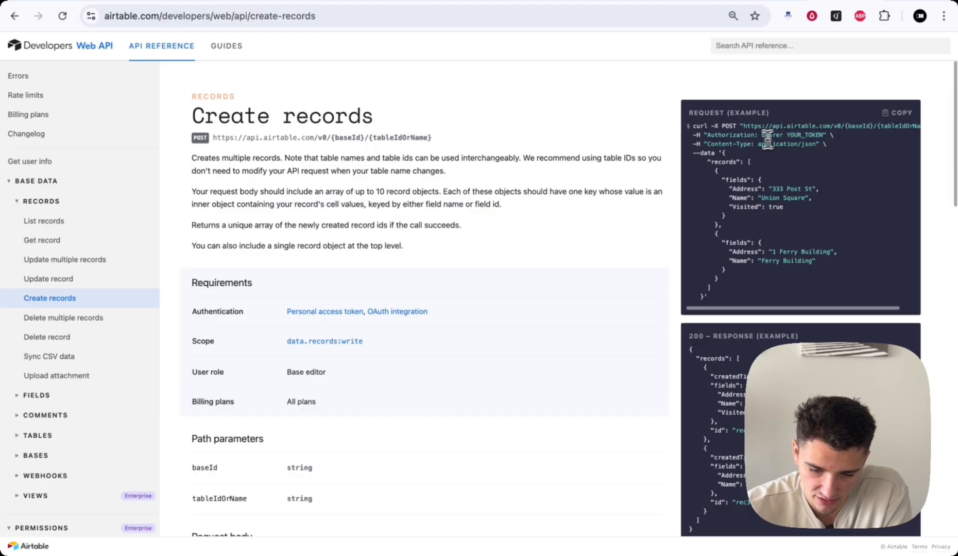
left_click_drag(695, 145, 830, 147)
left_click(830, 147)
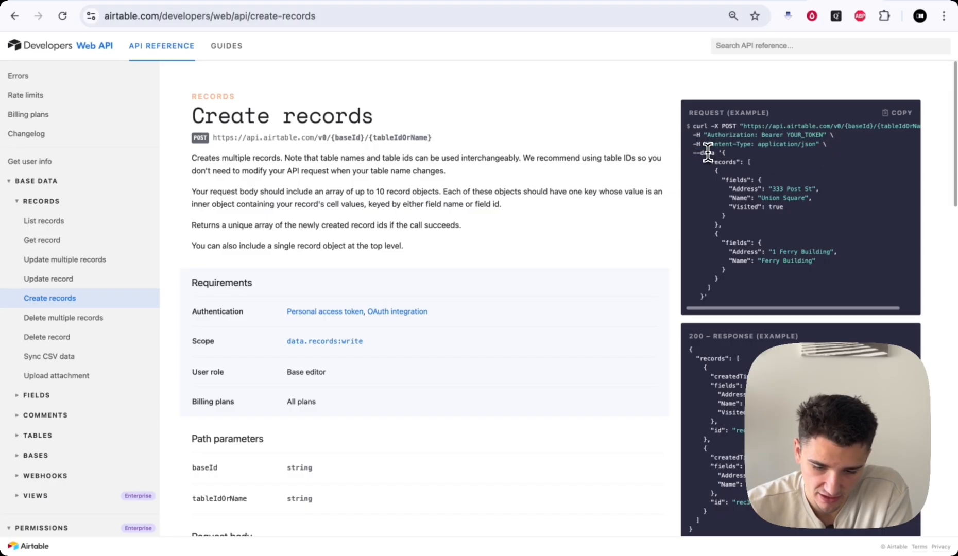
left_click_drag(723, 153, 745, 227)
left_click(744, 224)
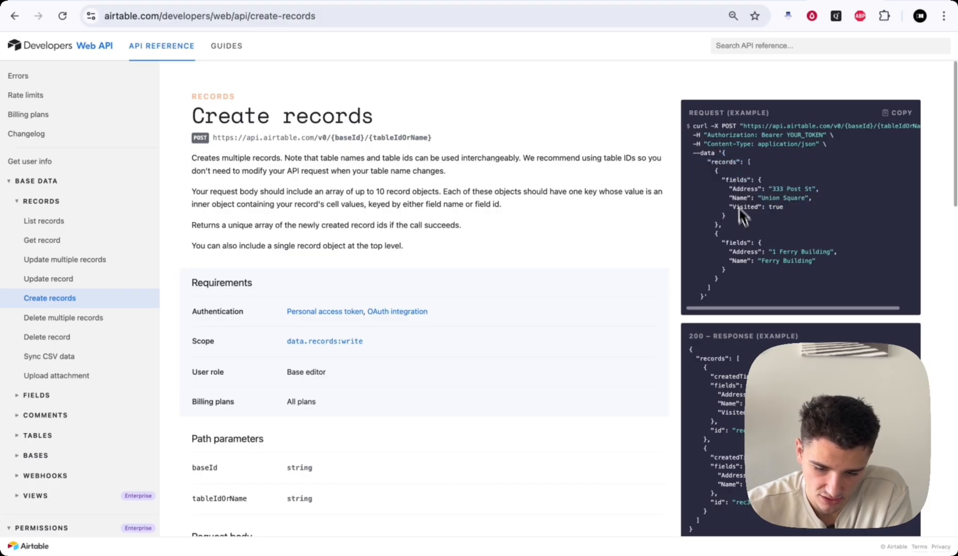
left_click_drag(722, 154, 733, 225)
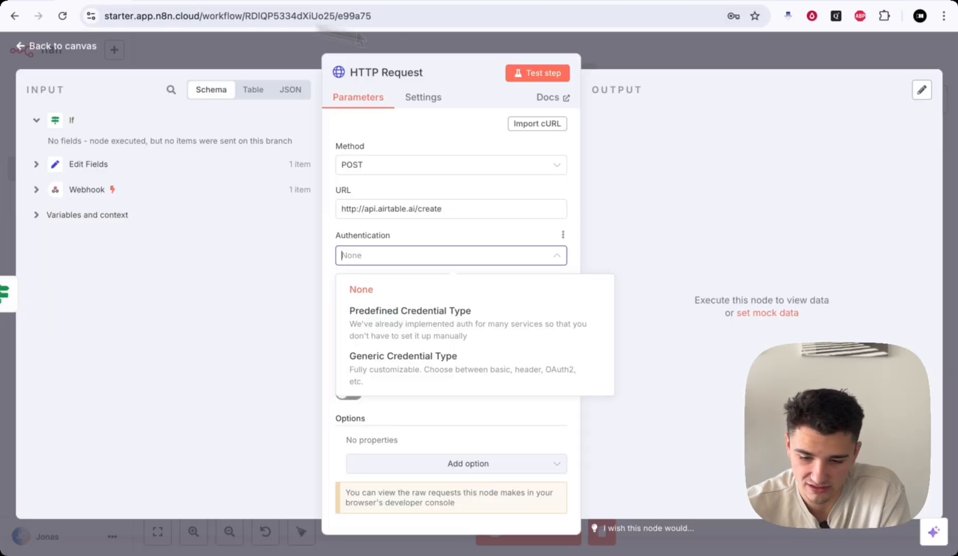
- Close the HTTP Request node settings and browse the app action nodes list, then close it
left_click(671, 61)
left_click(935, 103)
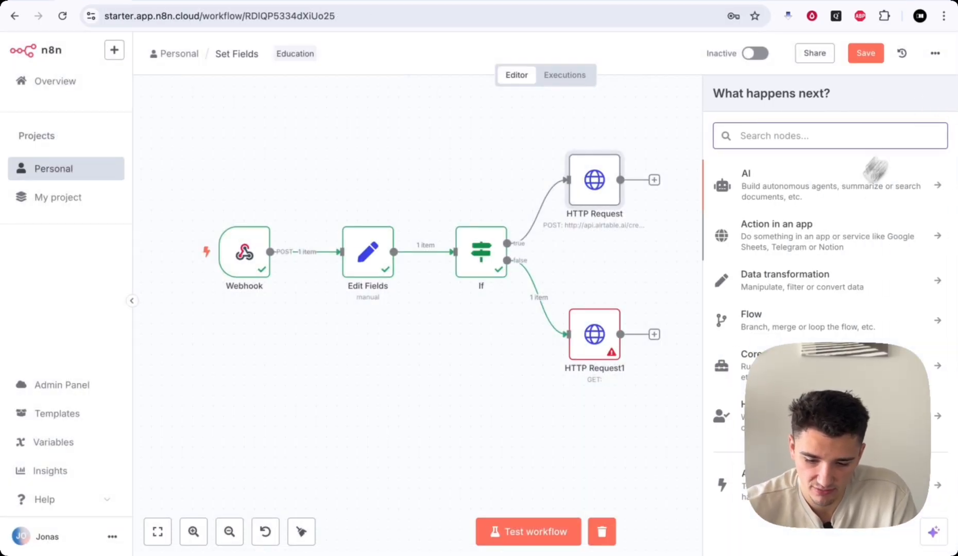
left_click(803, 246)
scroll(792, 304, "down", 5)
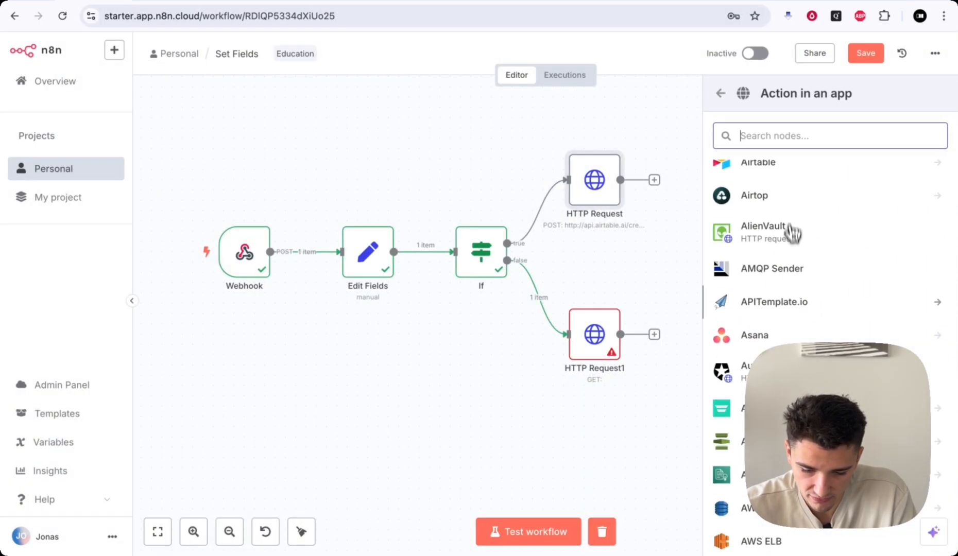
scroll(791, 229, "down", 10)
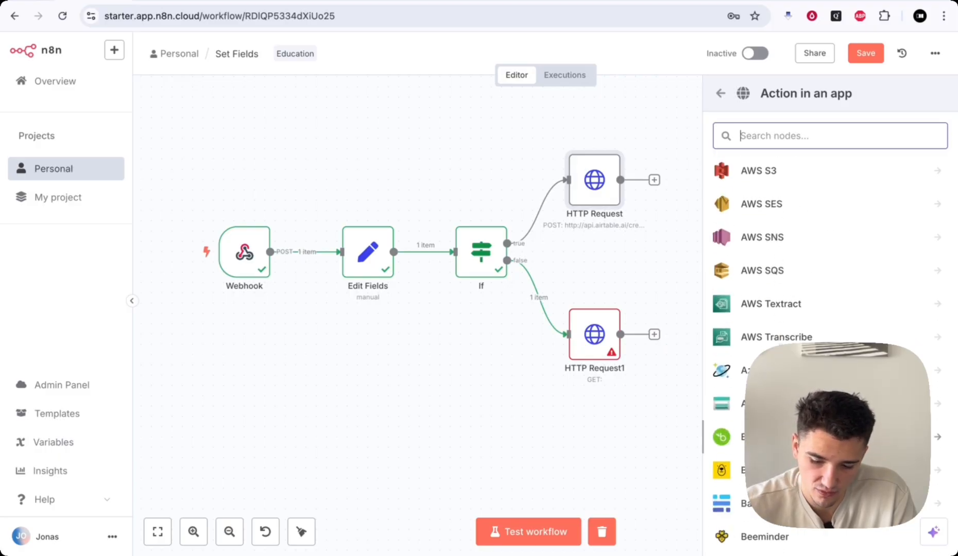
scroll(786, 329, "down", 5)
scroll(786, 296, "down", 3)
scroll(785, 291, "down", 1)
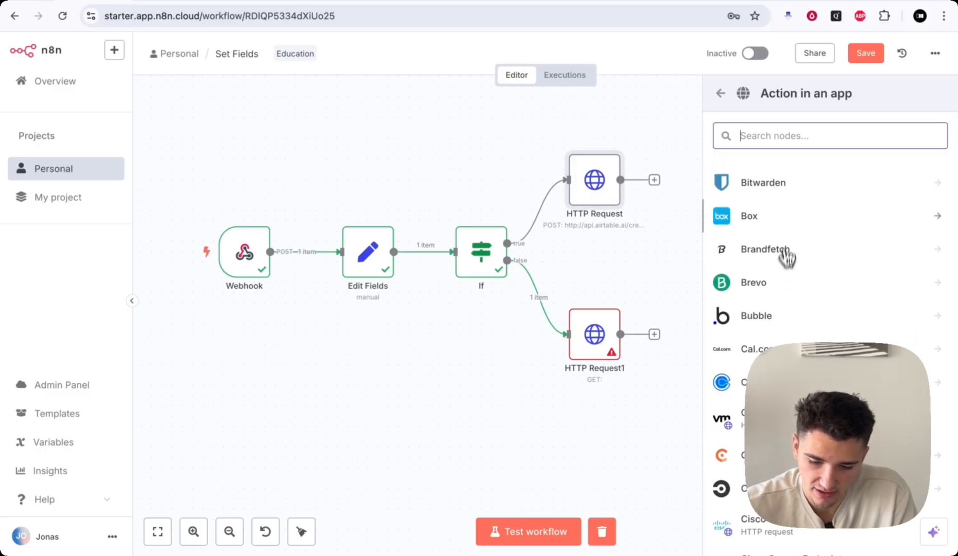
left_click(630, 116)
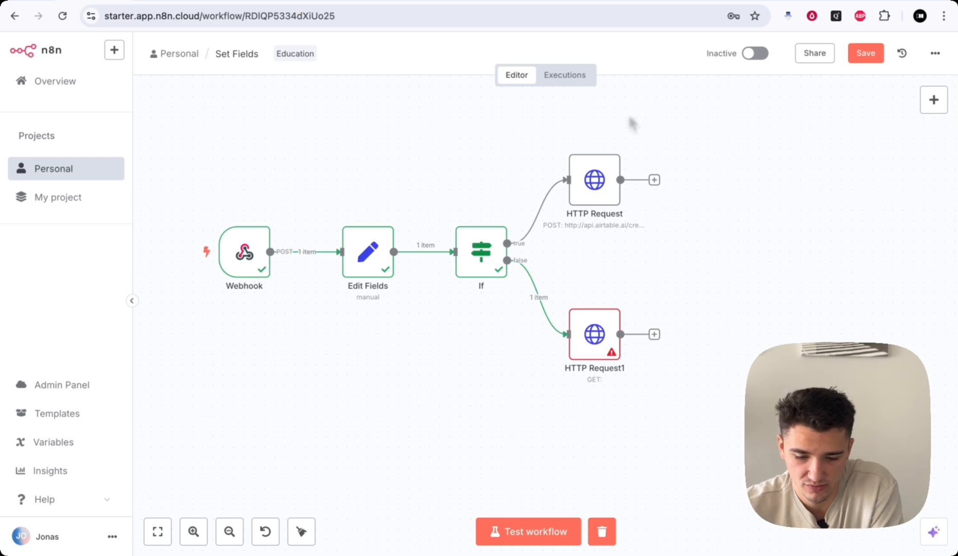
- Pan the n8n canvas, then return to the Airtable Create records API reference
scroll(613, 203, "right", 2)
scroll(611, 197, "right", 1)
scroll(607, 194, "up", 3)
scroll(608, 194, "down", 2)
scroll(622, 272, "down", 2)
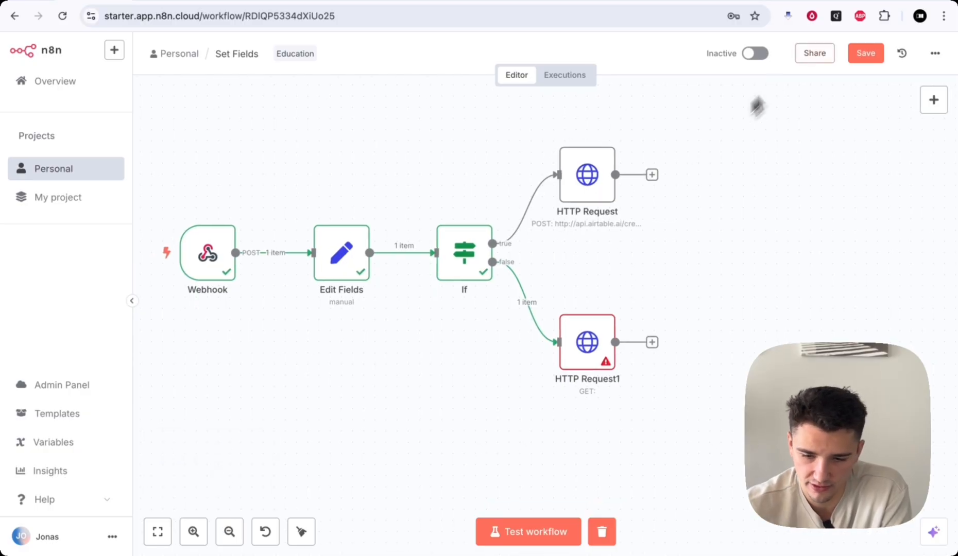
left_click(834, 1)
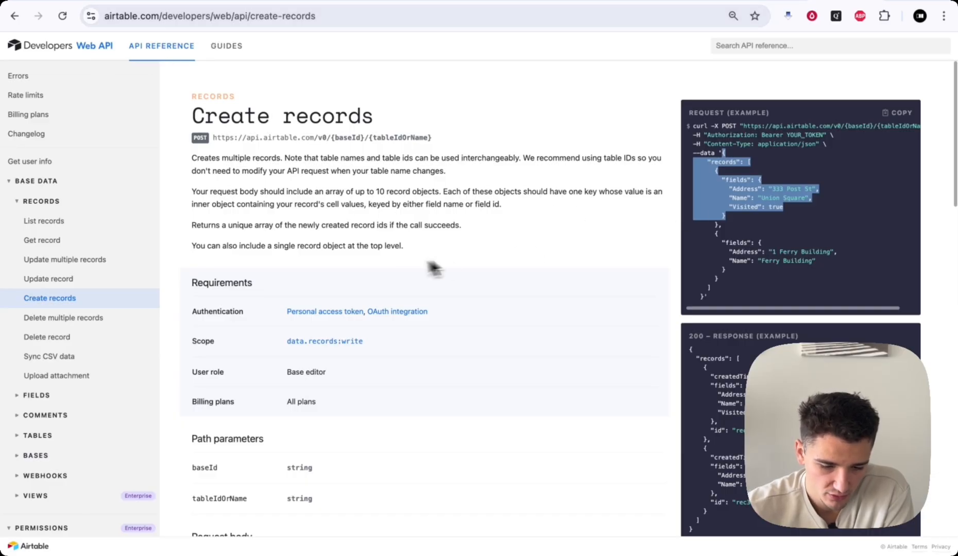
scroll(818, 148, "right", 2)
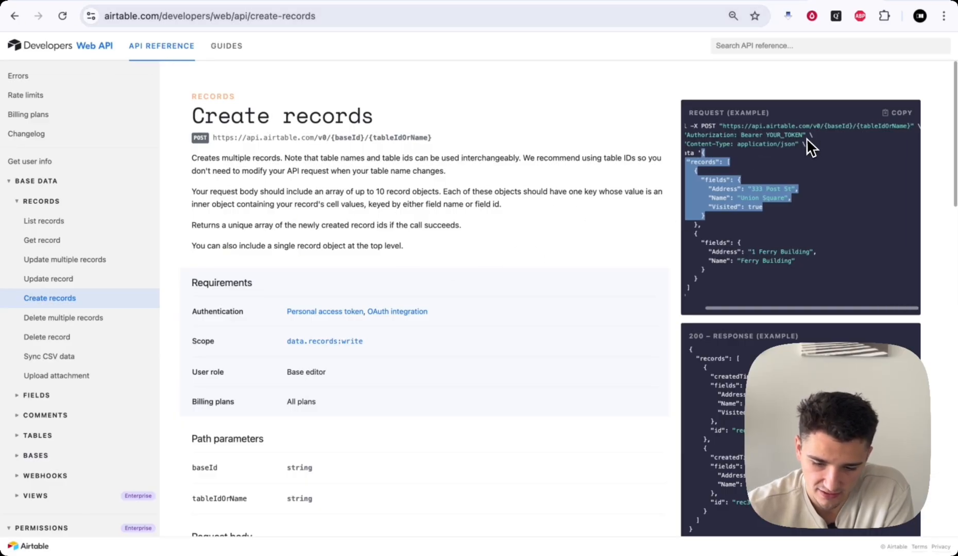
left_click(721, 124)
left_click_drag(721, 125, 954, 133)
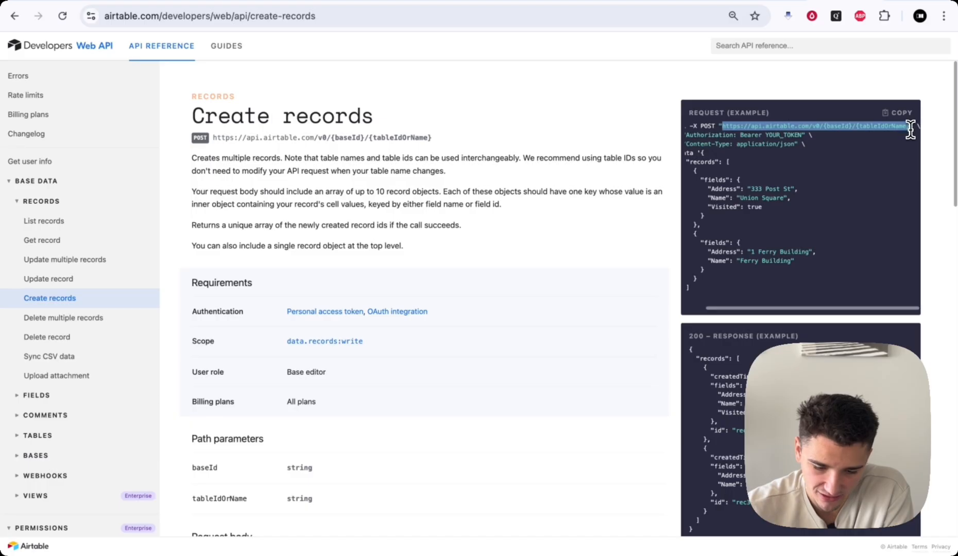
scroll(530, 270, "down", 3)
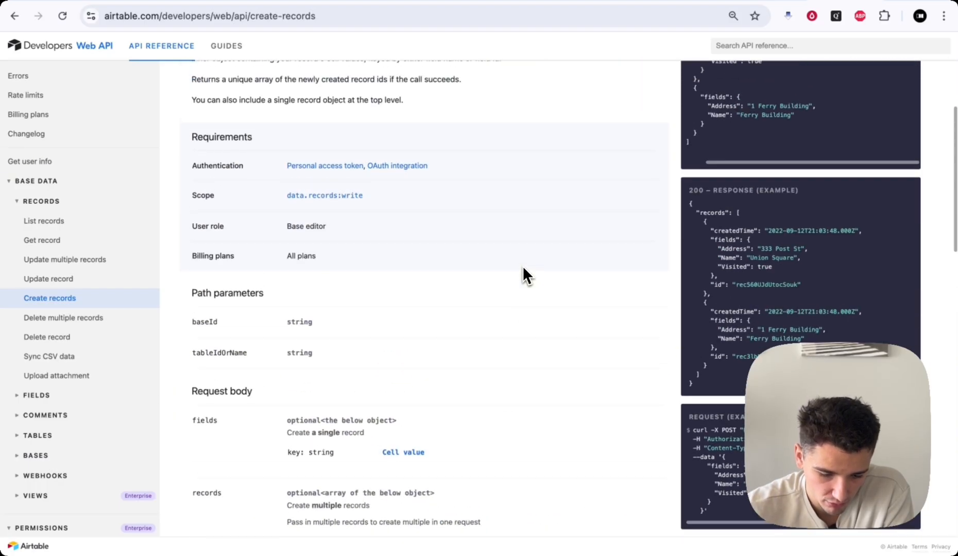
scroll(522, 266, "up", 3)
left_click(736, 130)
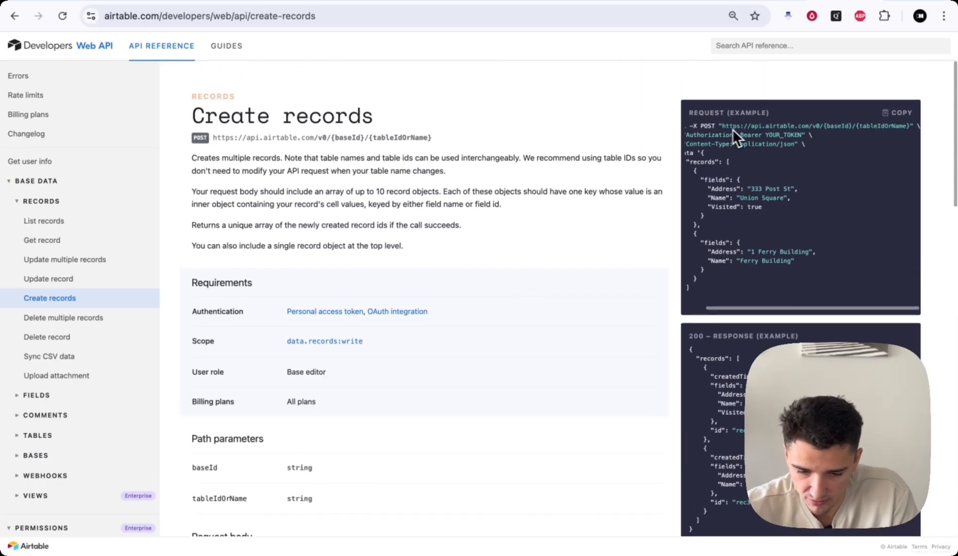
left_click_drag(721, 126, 908, 127)
key("ctrl+c")
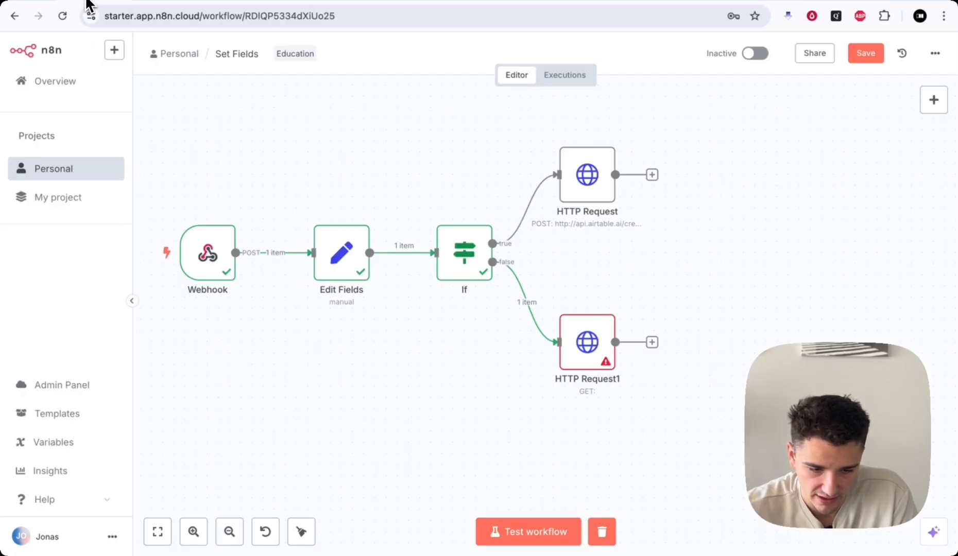
- Paste the Airtable endpoint into the HTTP Request URL, deleting {tableIdOrName} and {baseId}
left_click(91, 7)
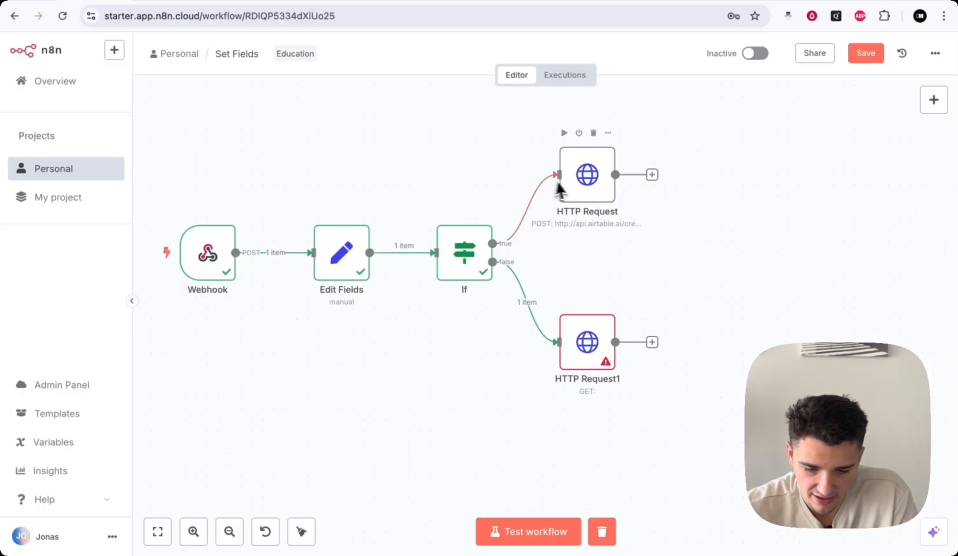
double_click(577, 177)
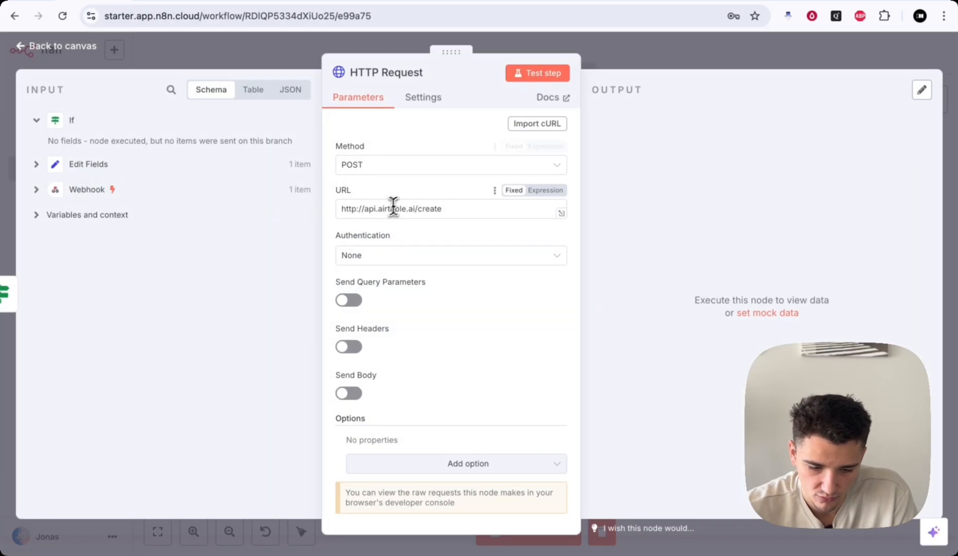
triple_click(423, 208)
key("ctrl+v")
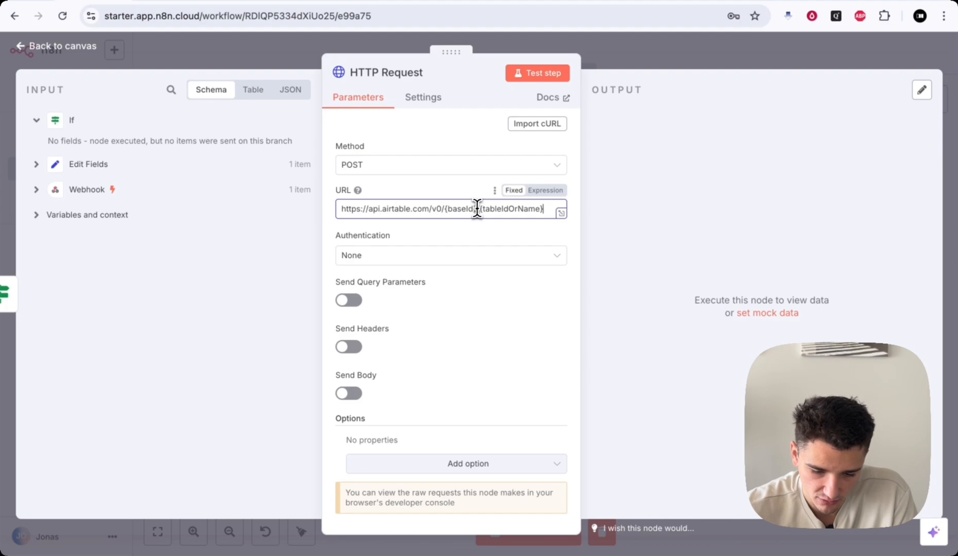
left_click_drag(476, 209, 444, 208)
left_click_drag(544, 209, 486, 218)
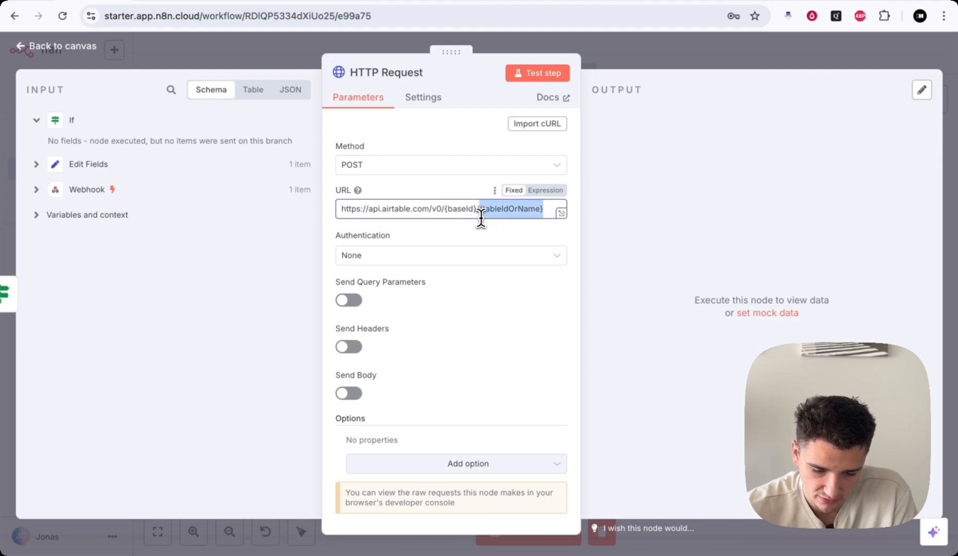
key("BackSpace")
left_click_drag(475, 208, 450, 209)
key("BackSpace")
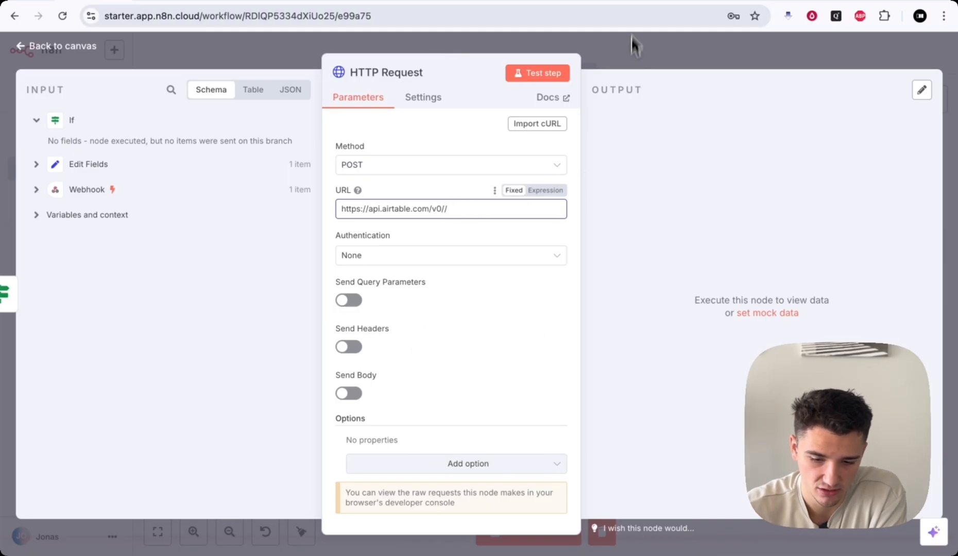
left_click(631, 3)
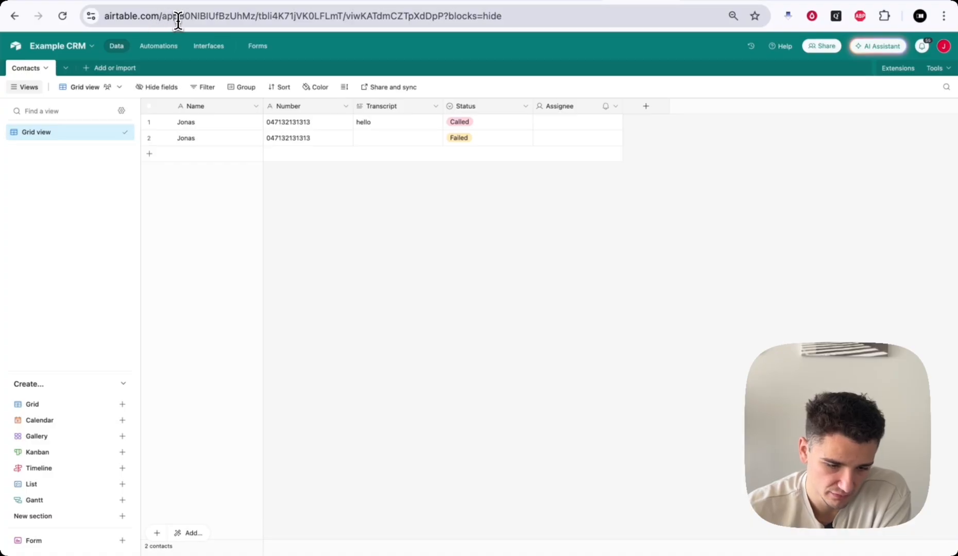
- Paste the Example CRM base ID from the Airtable address bar after /v0/, followed by '/'
left_click_drag(162, 16, 287, 16)
key("super+c")
left_click(221, 16)
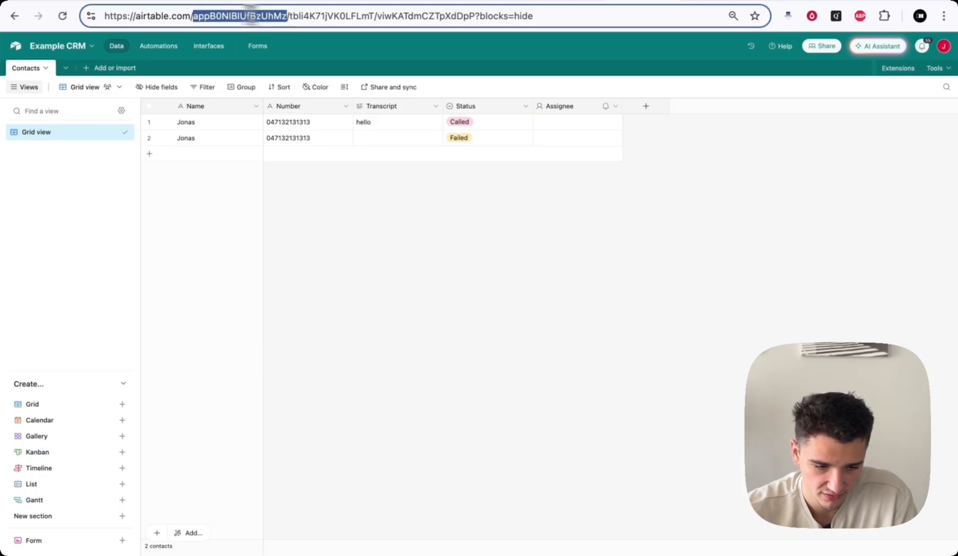
left_click(90, 1)
key("super+v")
type("/")
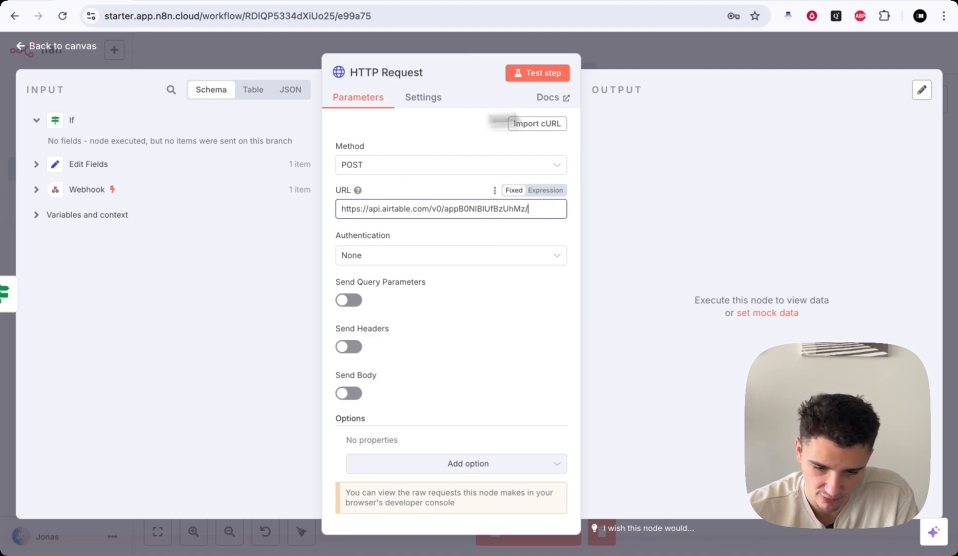
- Copy the Contacts table ID from the address bar and paste it at the URL's end
left_click(629, 3)
left_click(291, 16)
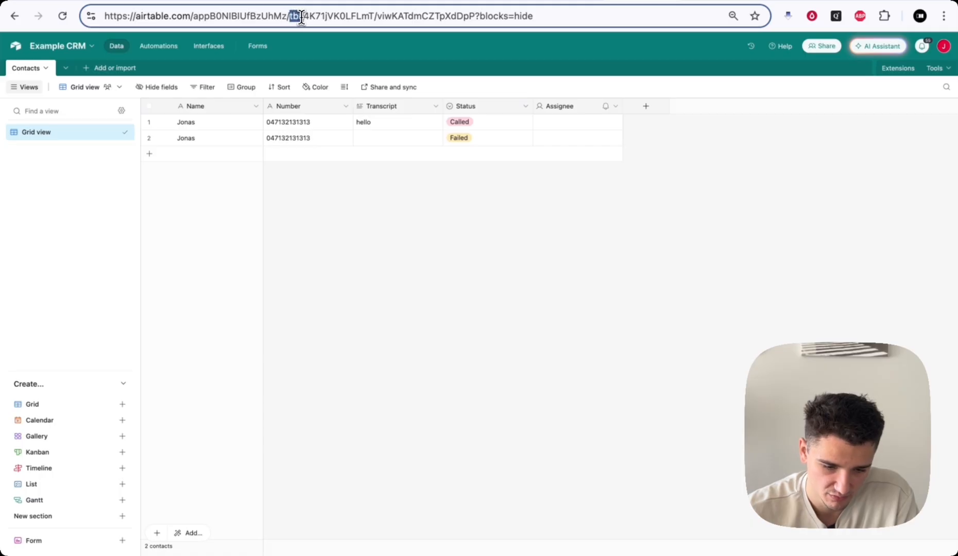
left_click_drag(301, 20, 373, 16)
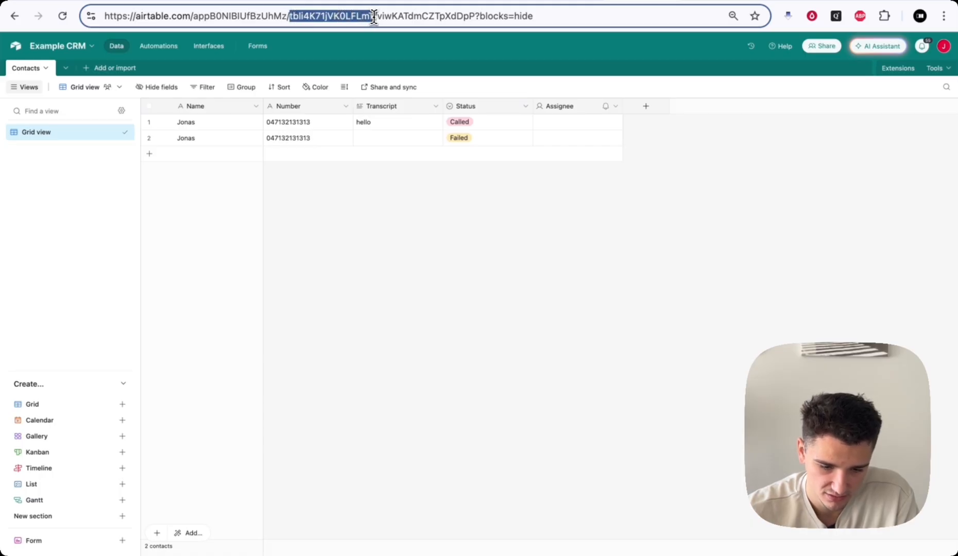
key("super+c")
left_click(93, 3)
key("super+v")
left_click(439, 234)
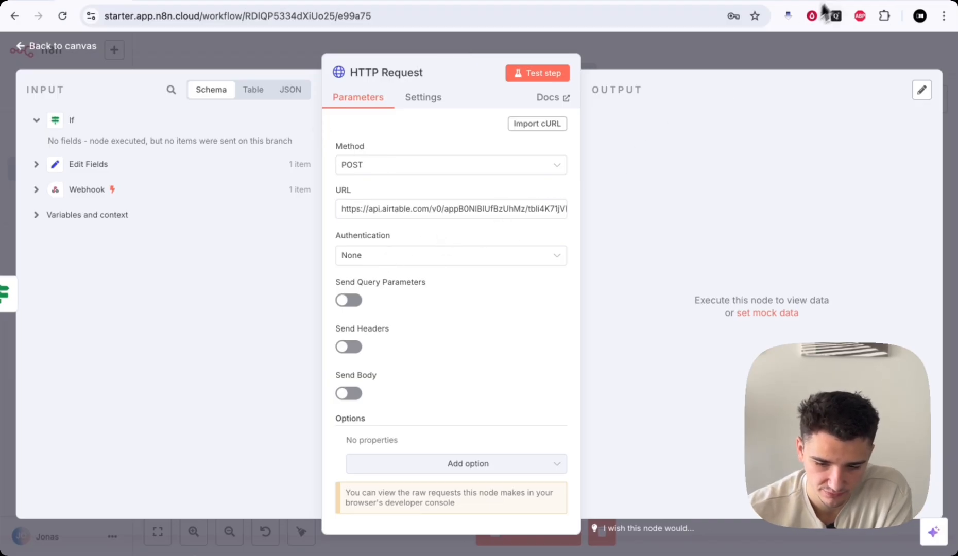
- Check the Authorization and Content-Type headers in the docs' example request
left_click(841, 3)
scroll(741, 155, "left", 2)
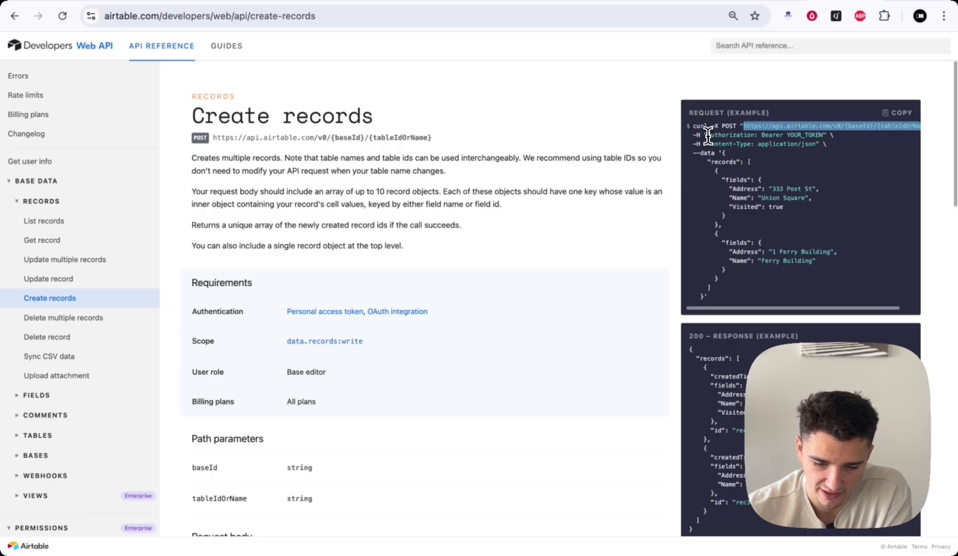
left_click_drag(707, 135, 822, 135)
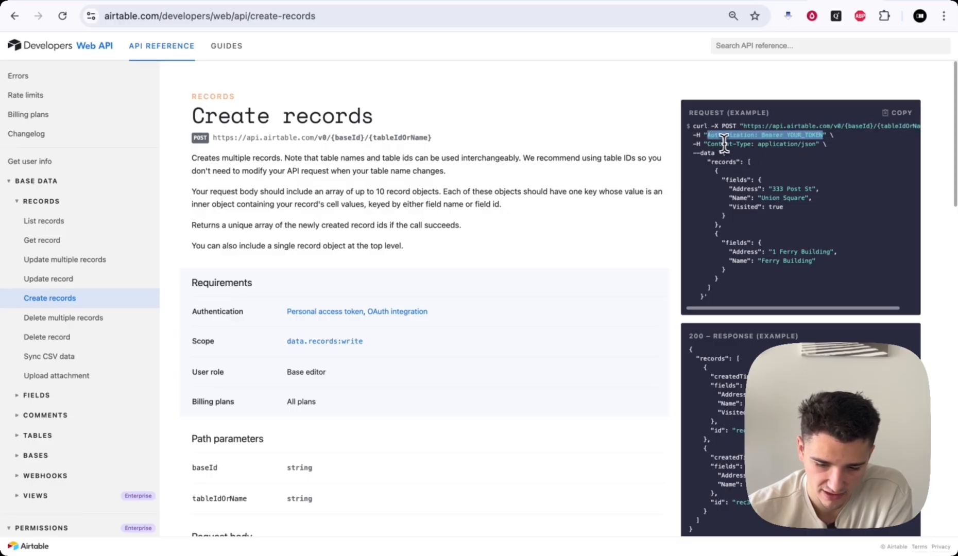
left_click_drag(706, 144, 815, 144)
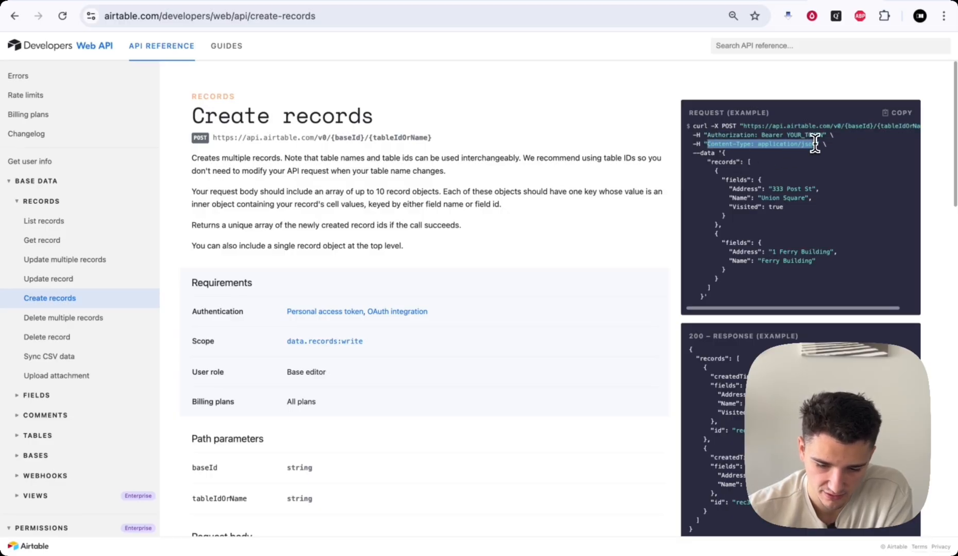
left_click_drag(707, 135, 766, 135)
left_click(789, 134)
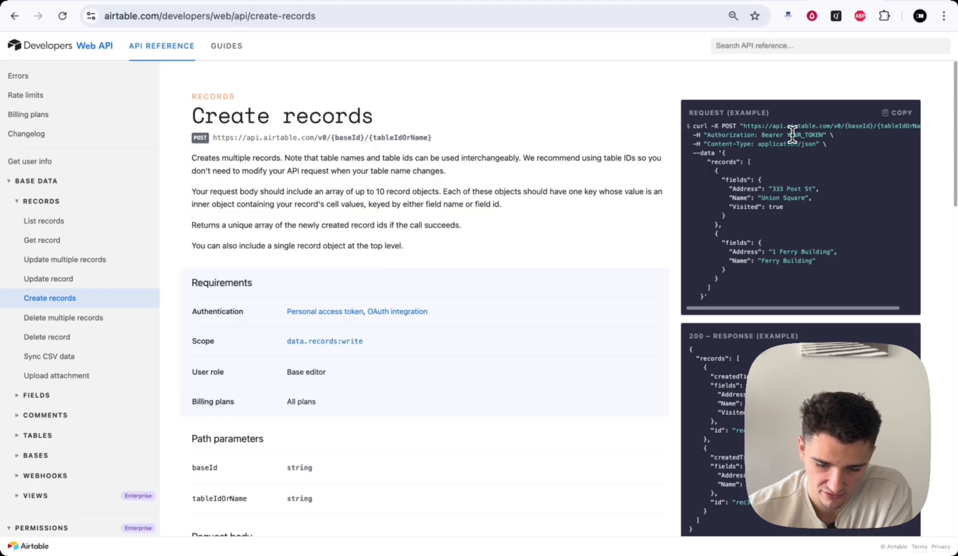
left_click_drag(706, 144, 803, 146)
left_click(751, 143)
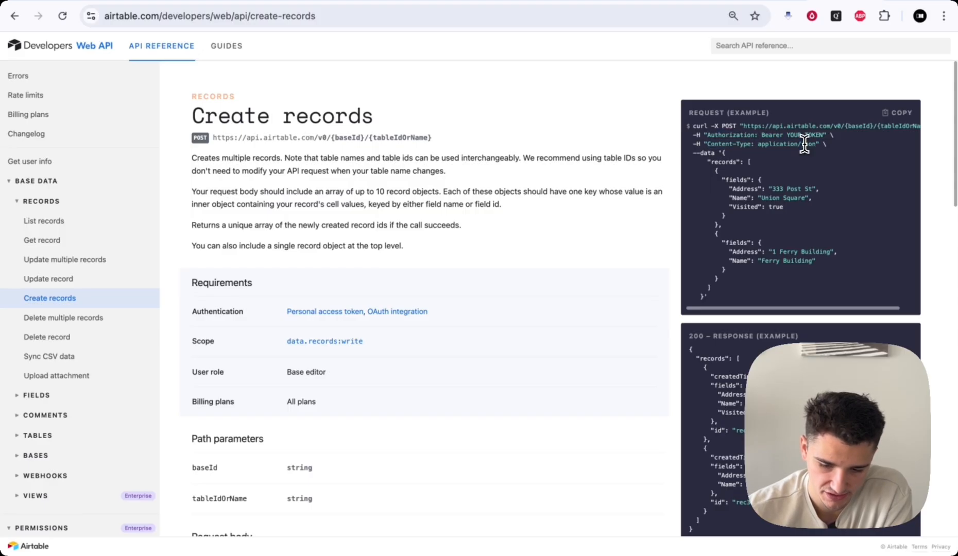
left_click(95, 3)
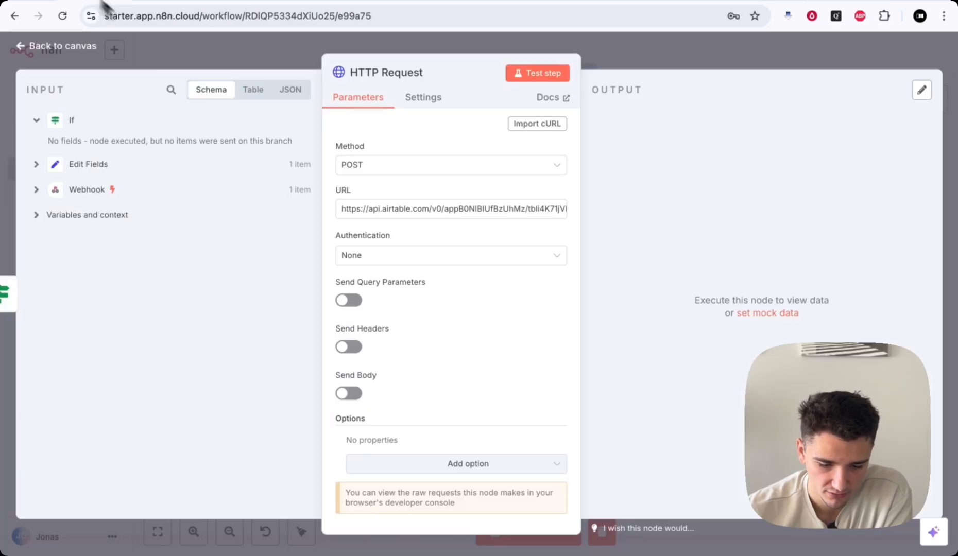
scroll(419, 340, "down", 1)
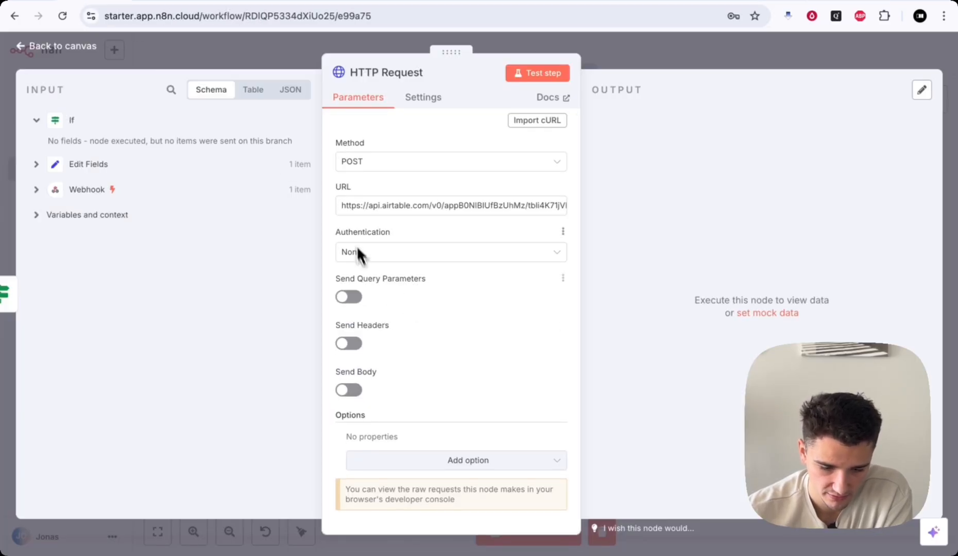
- Enable Send Headers and add an Authorization header holding the new Airtable access token
left_click(348, 343)
scroll(434, 361, "down", 4)
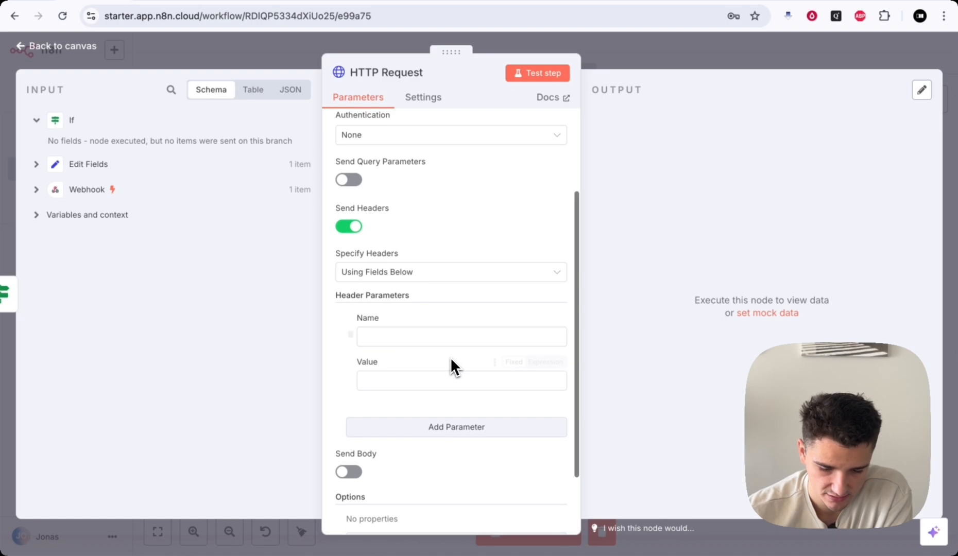
left_click(396, 340)
type("Au")
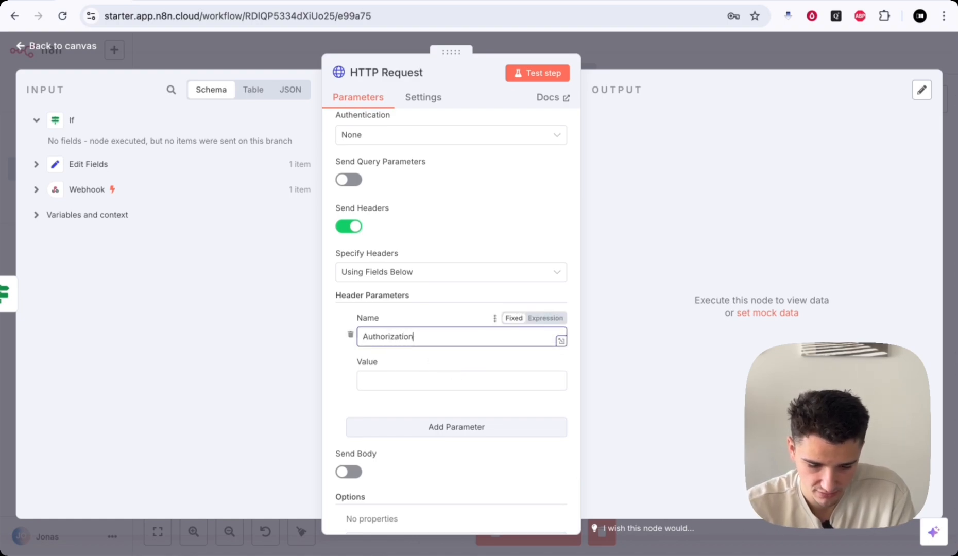
type("thorization")
left_click(414, 406)
left_click(385, 383)
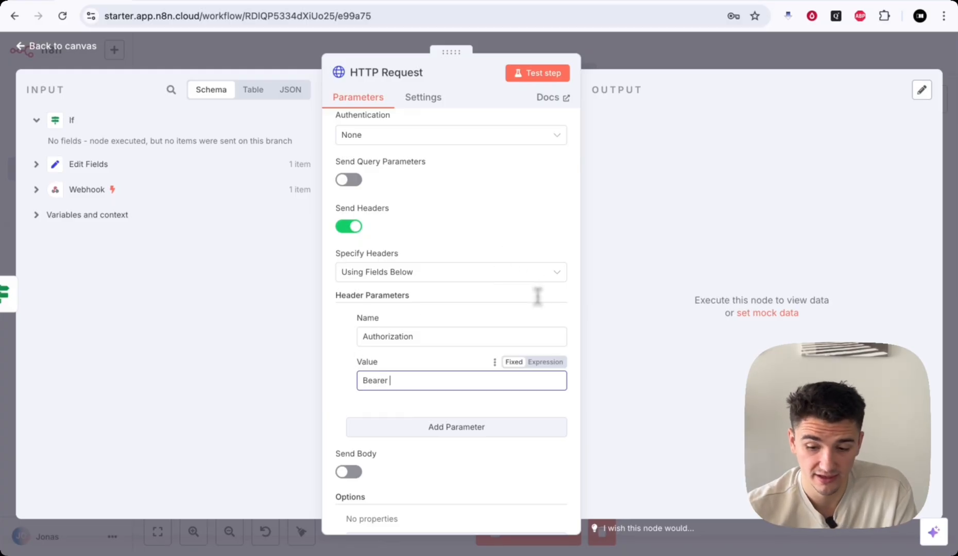
left_click(702, 2)
left_click(582, 321)
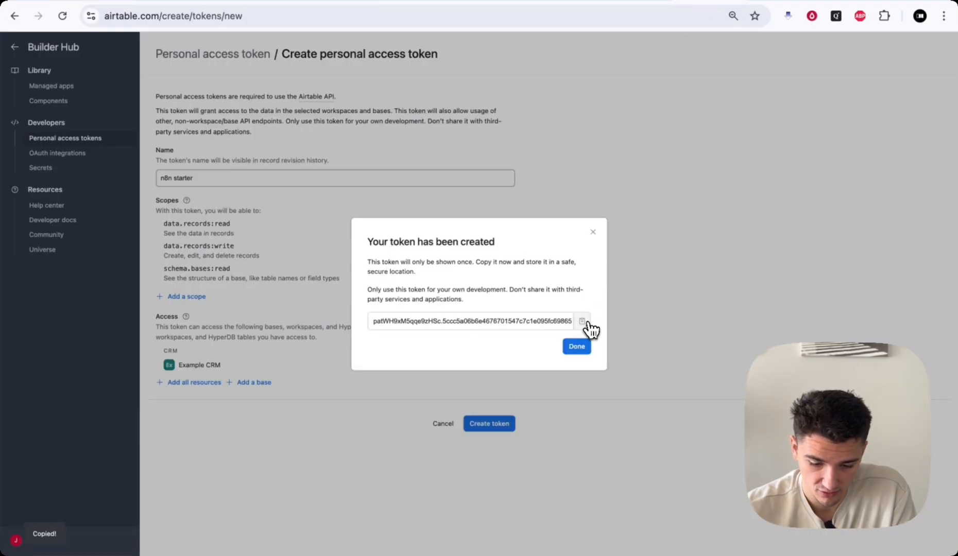
left_click(94, 1)
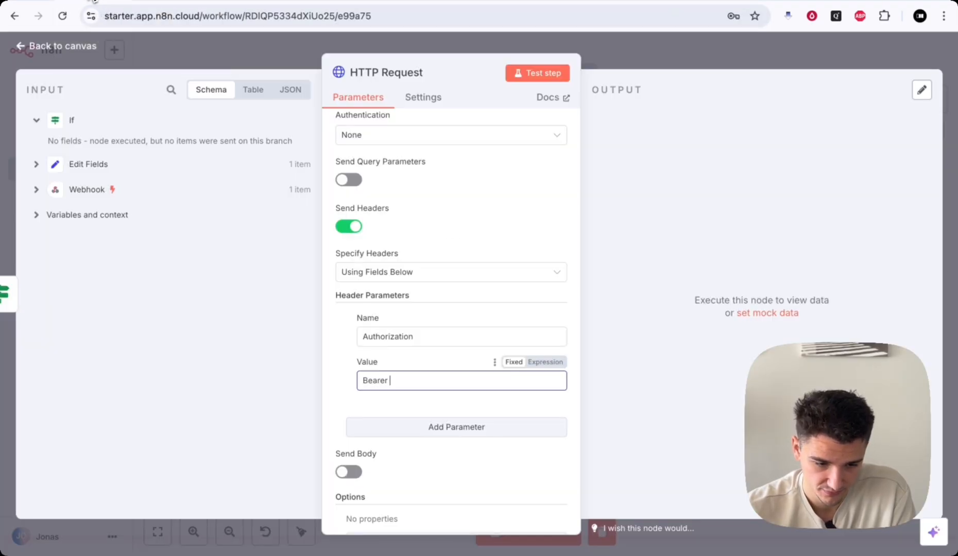
key("ctrl+v")
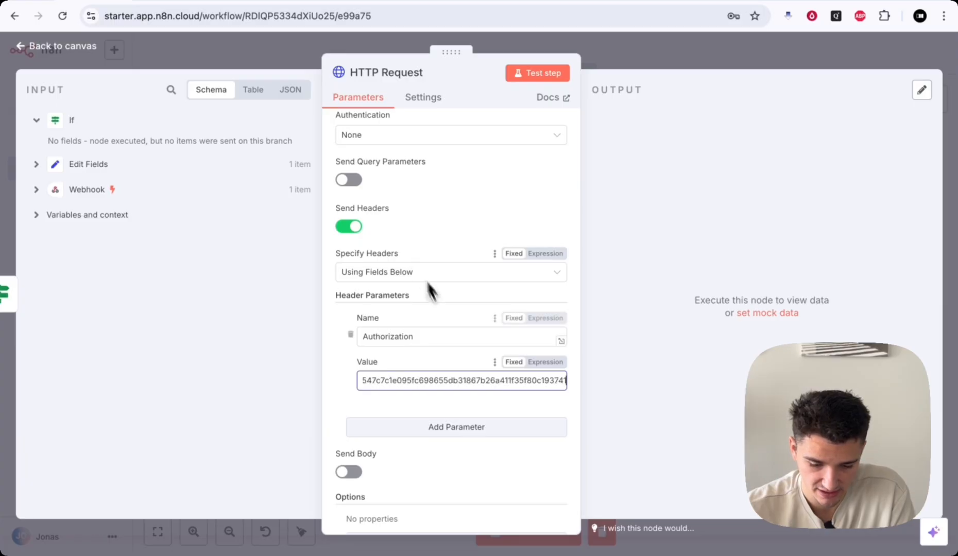
- Add a second header, Content-Type: application/json, copied from the docs example
left_click(462, 426)
scroll(461, 438, "down", 1)
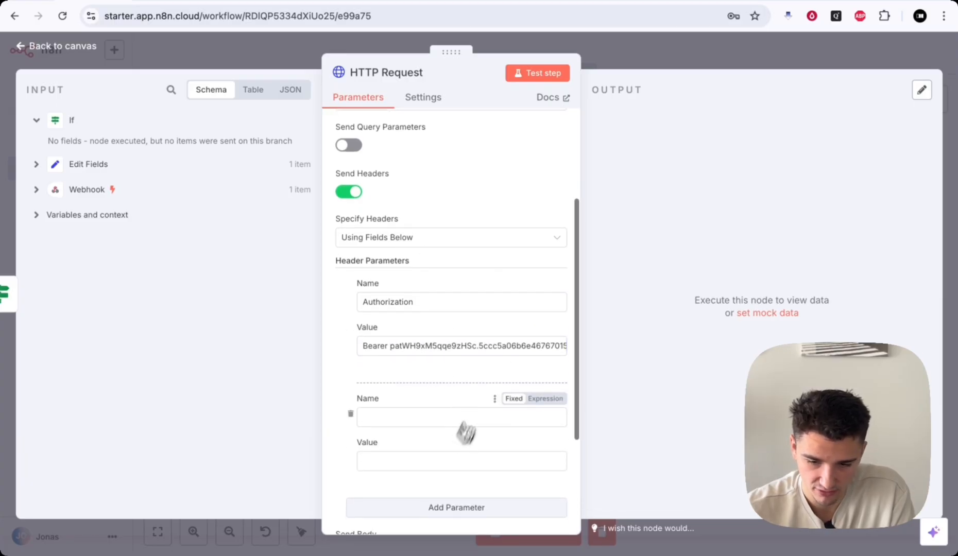
left_click(830, 2)
left_click_drag(708, 144, 750, 145)
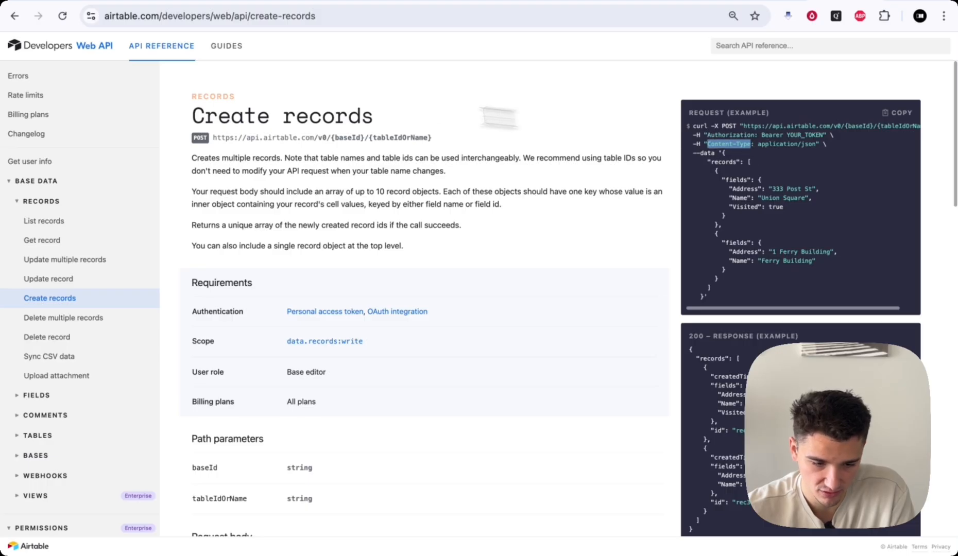
left_click(100, 4)
left_click(385, 415)
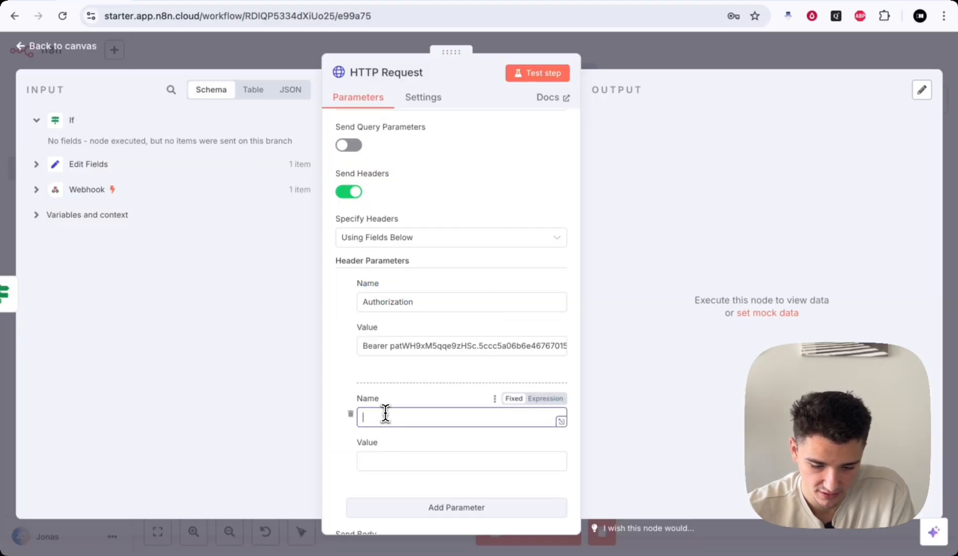
key("ctrl+v")
left_click(383, 461)
left_click(843, 2)
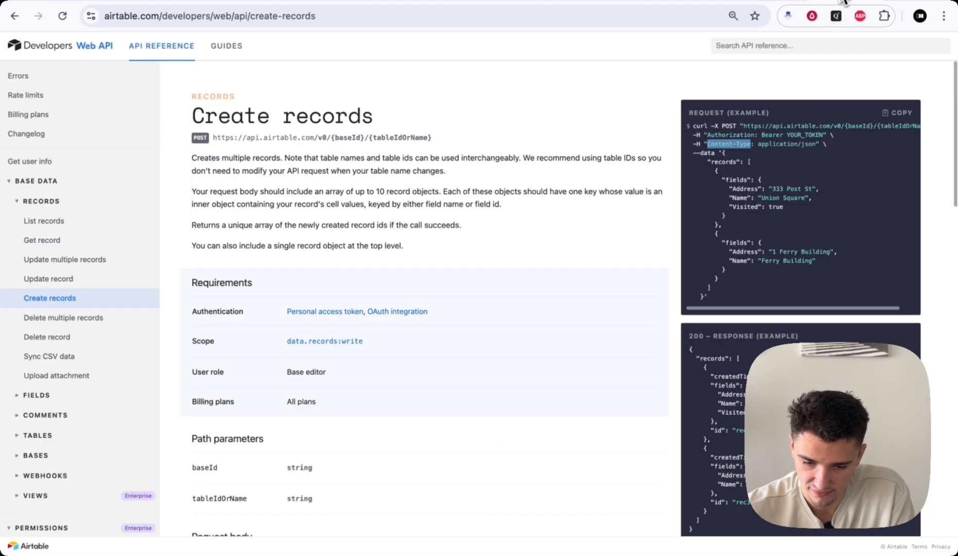
left_click_drag(756, 144, 824, 146)
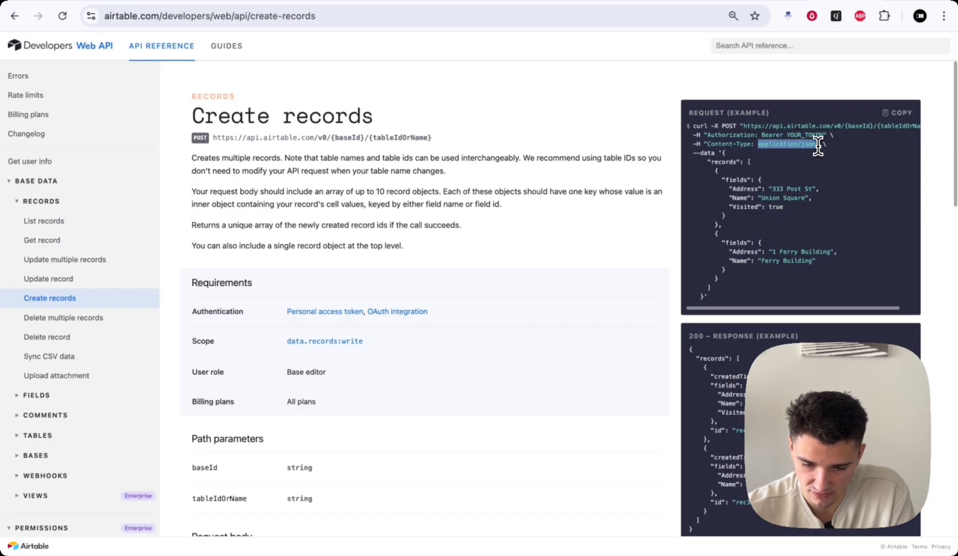
key("ctrl+c")
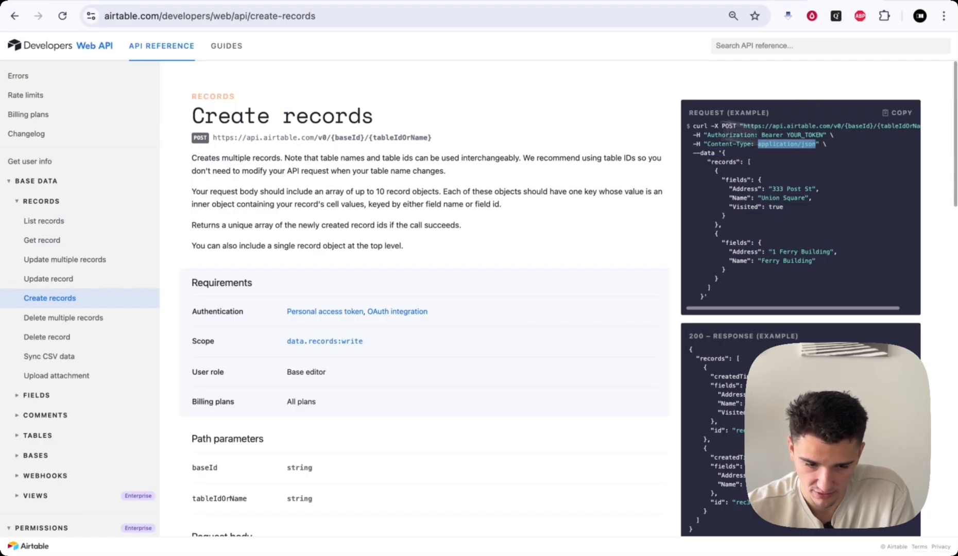
left_click(89, 4)
key("ctrl+v")
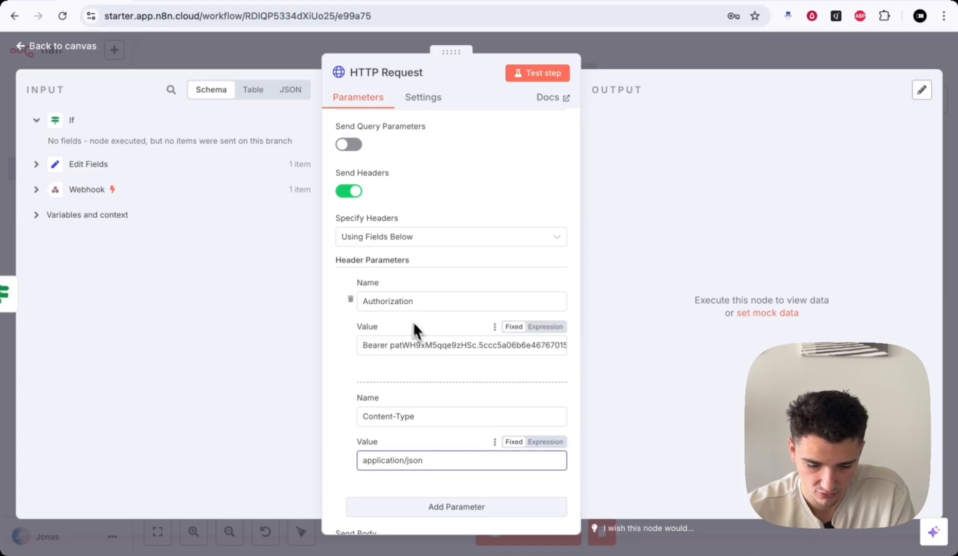
- Study the docs' example records body with Address, Name and Visited fields
scroll(417, 335, "down", 2)
scroll(377, 324, "up", 4)
scroll(376, 316, "up", 3)
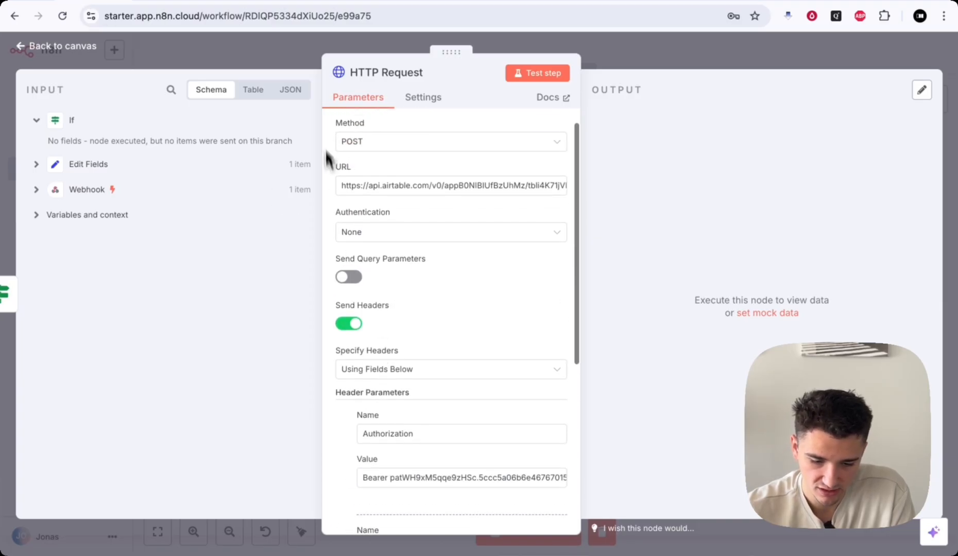
scroll(406, 286, "down", 6)
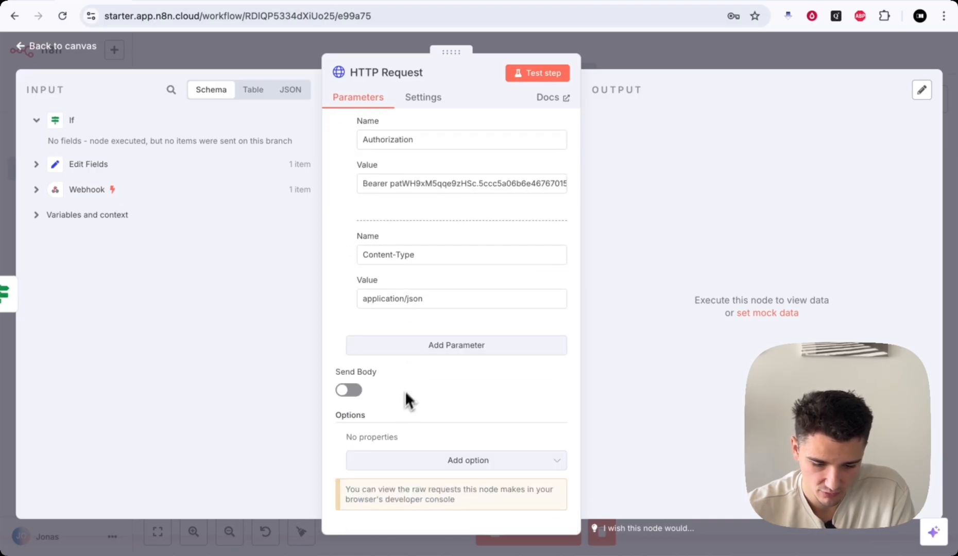
left_click(830, 1)
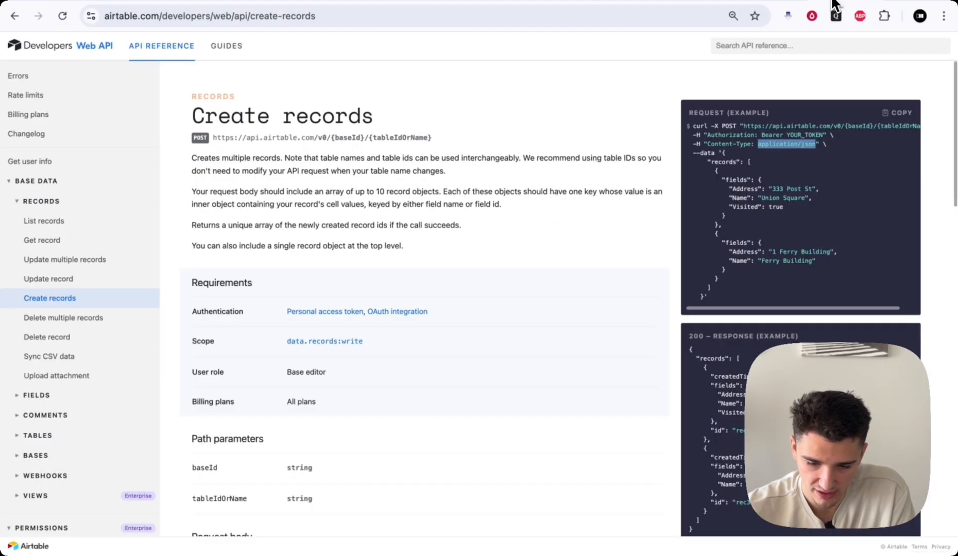
left_click(723, 178)
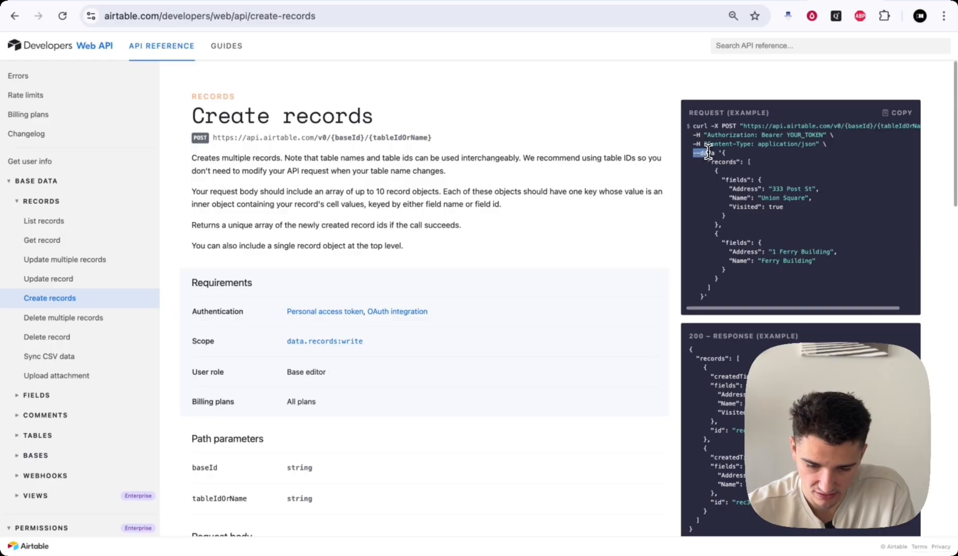
left_click_drag(722, 154, 730, 214)
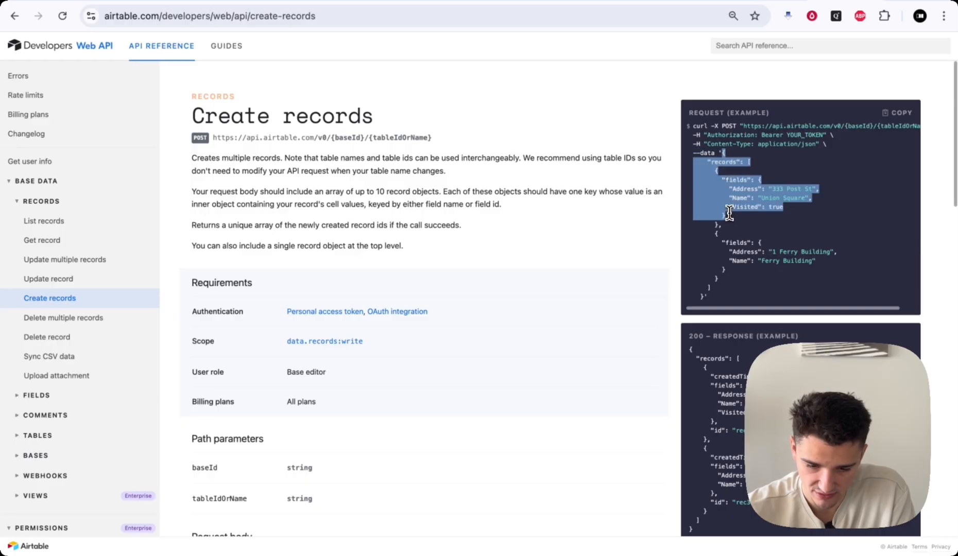
left_click(730, 214)
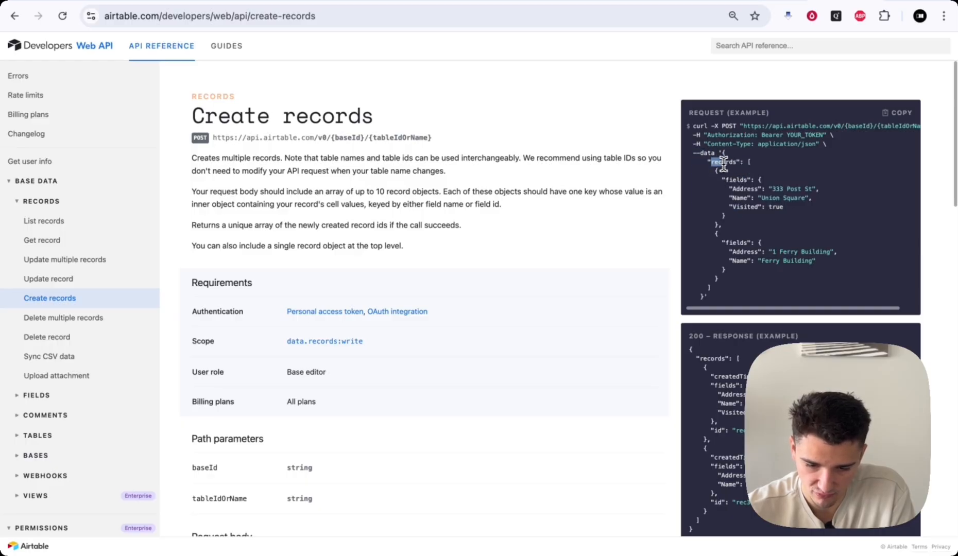
left_click_drag(744, 162, 770, 162)
left_click(728, 194)
left_click_drag(721, 180, 767, 182)
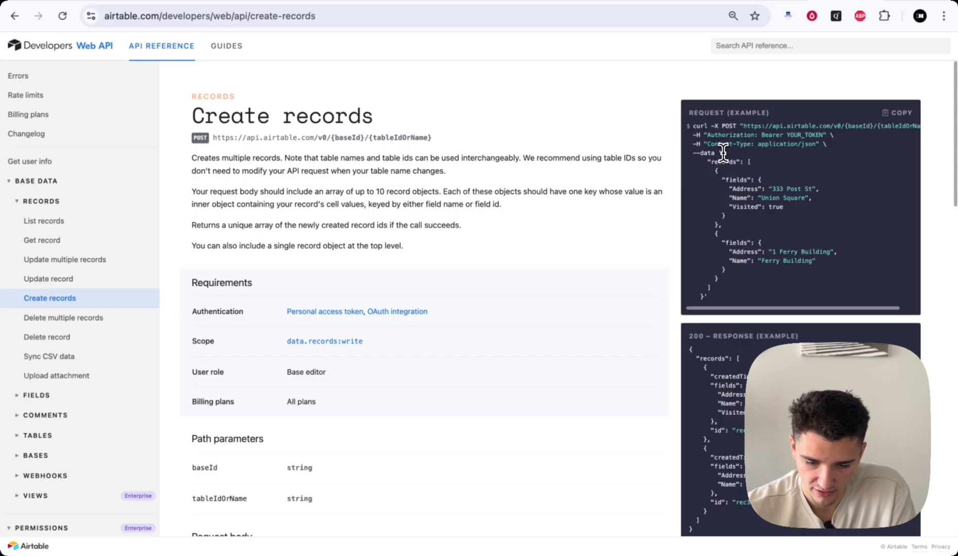
mouse_move(725, 175)
left_mouse_down()
mouse_move(719, 208)
mouse_move(730, 221)
mouse_move(719, 169)
left_mouse_up()
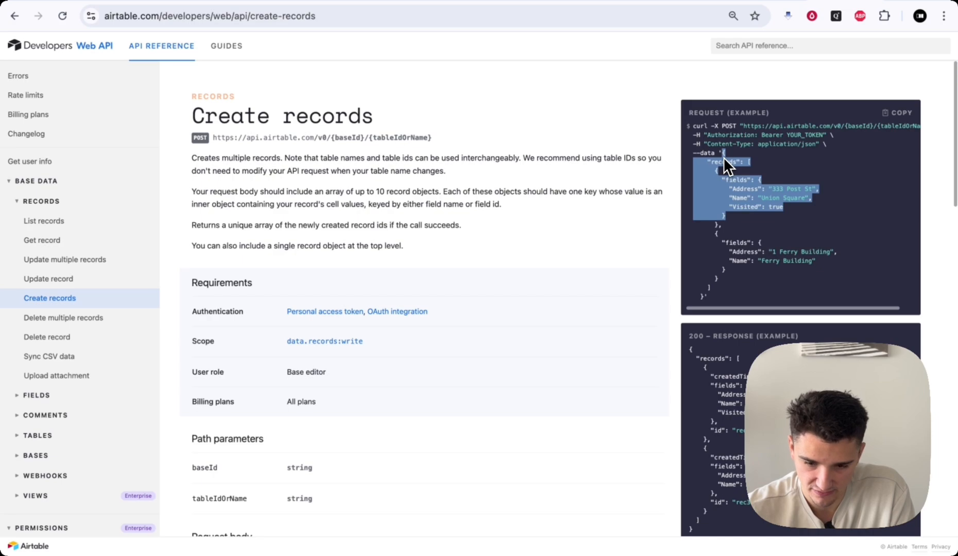
- Turn on Send Body with JSON content type, specify it Using JSON, and expand the JSON field
left_click(92, 6)
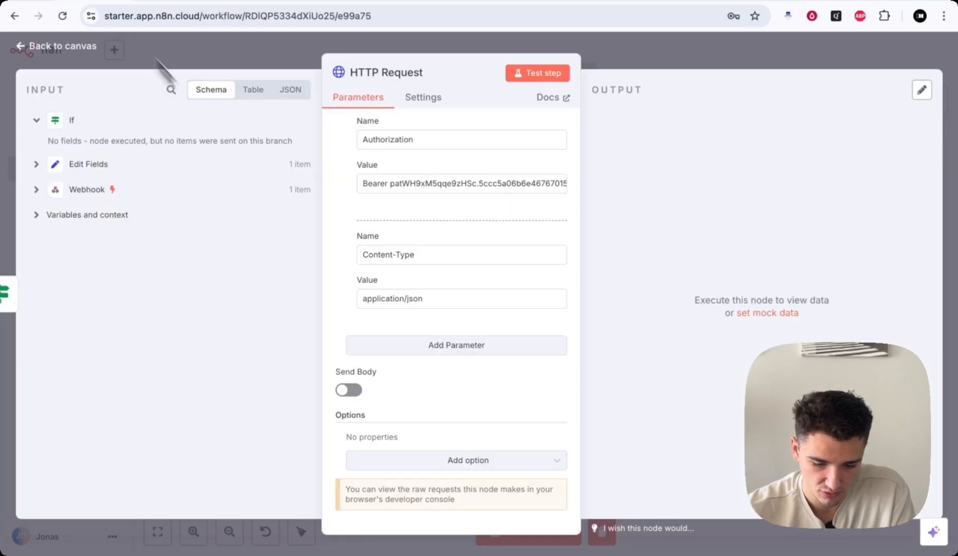
left_click(347, 387)
scroll(348, 391, "down", 3)
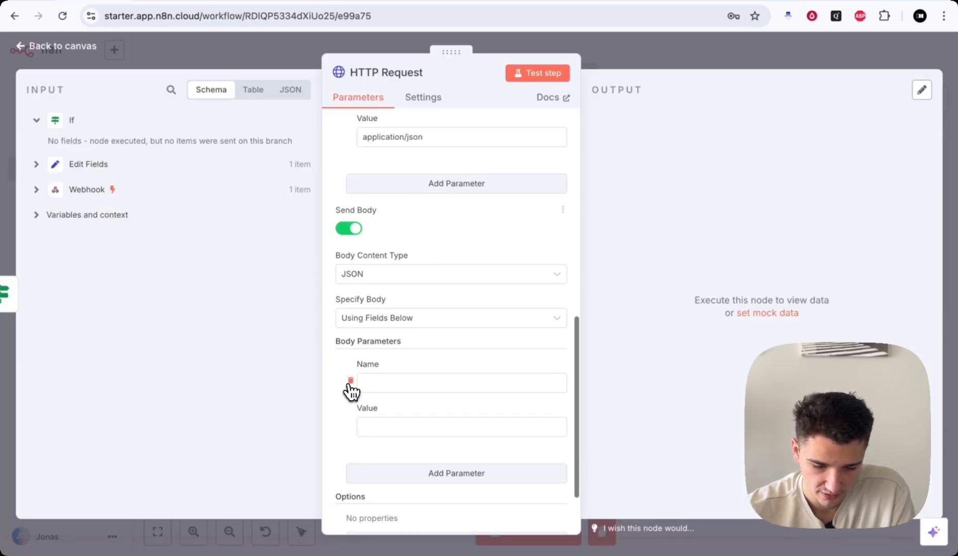
left_click(378, 275)
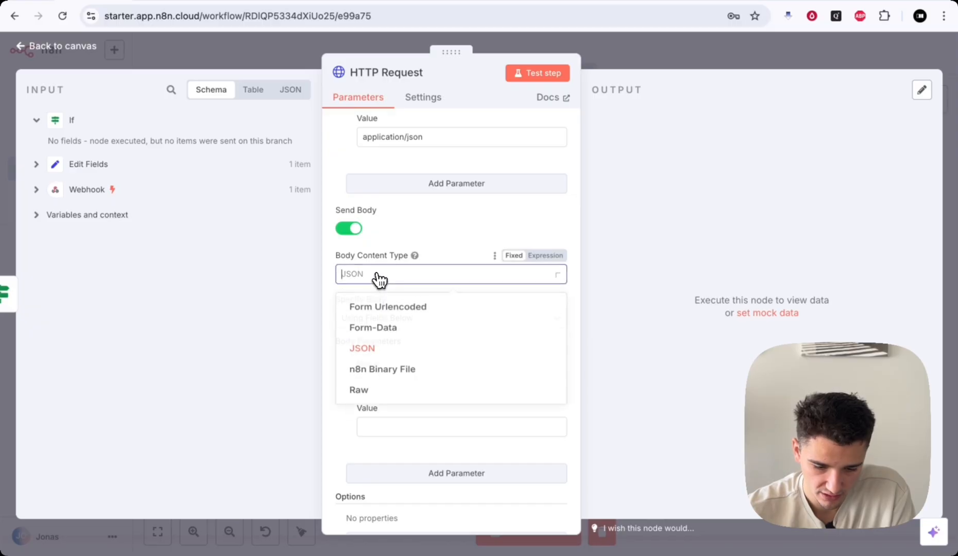
left_click(377, 277)
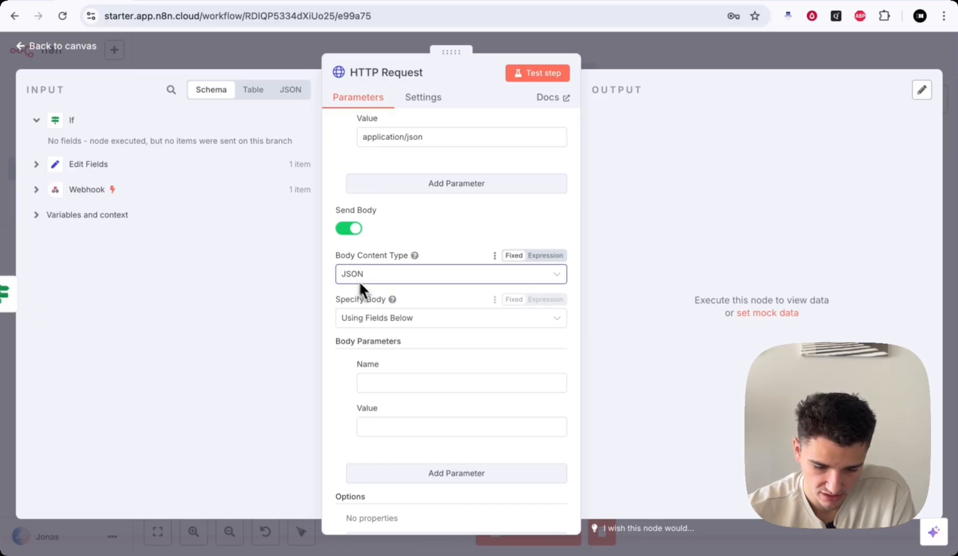
scroll(360, 281, "down", 1)
scroll(391, 298, "down", 1)
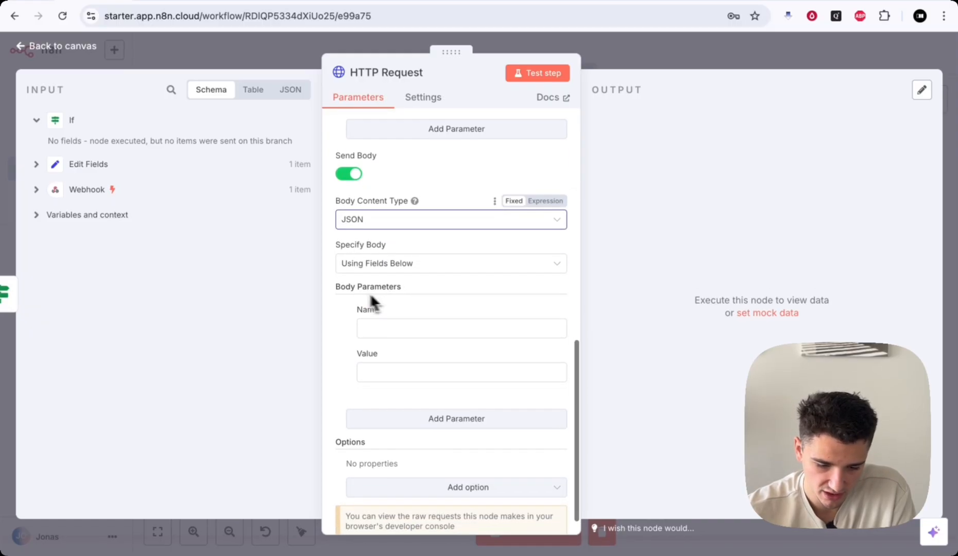
left_click(395, 267)
left_click(383, 319)
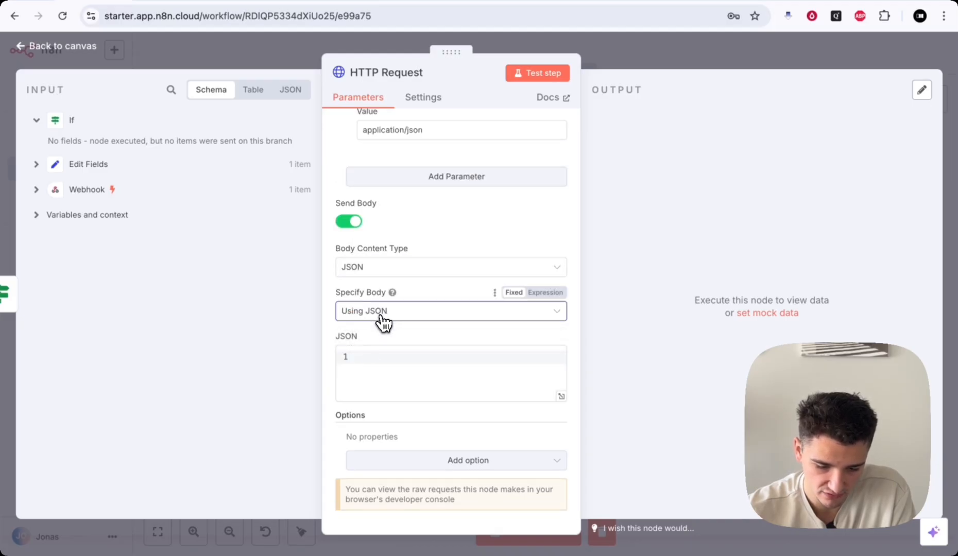
left_click(560, 397)
left_click(199, 129)
- Paste Airtable's example records body into the JSON editor and tidy its closing brace
key("super+v")
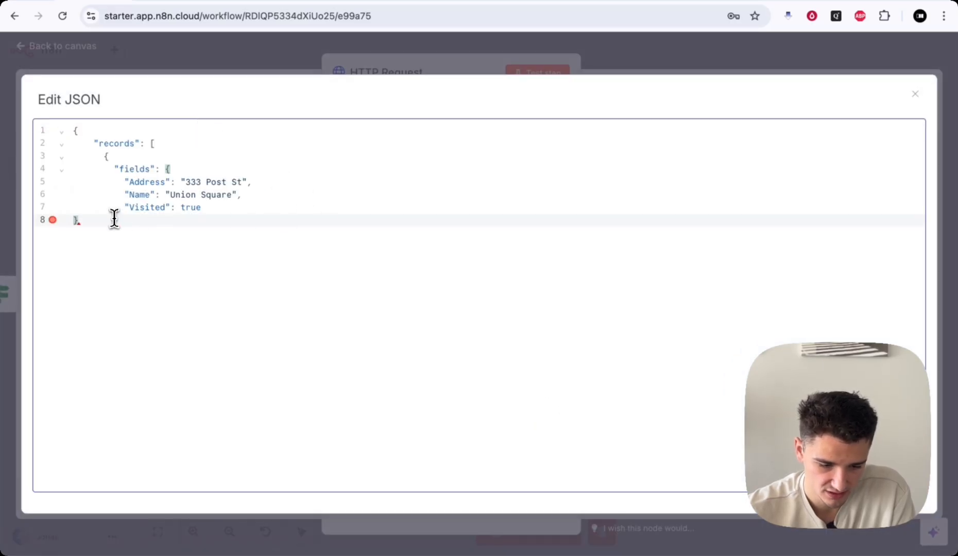
key("BackSpace")
key("Return")
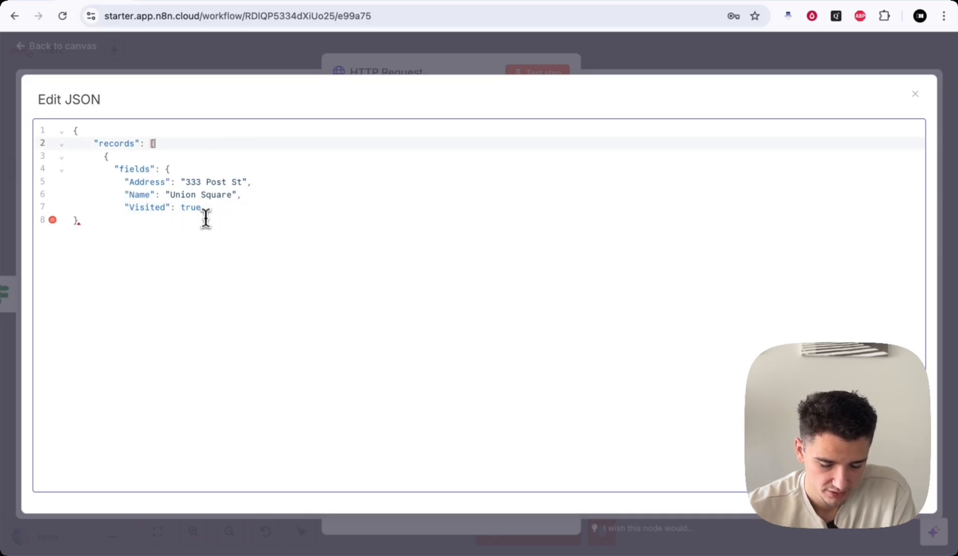
left_click_drag(120, 145, 184, 146)
left_click(192, 146)
left_click(100, 153)
double_click(135, 169)
left_click(186, 170)
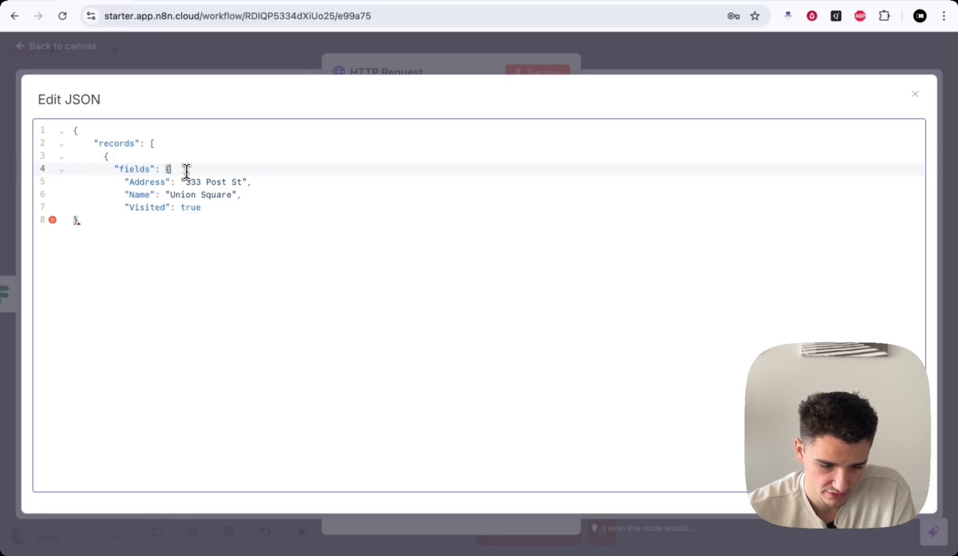
double_click(112, 143)
left_click(145, 182)
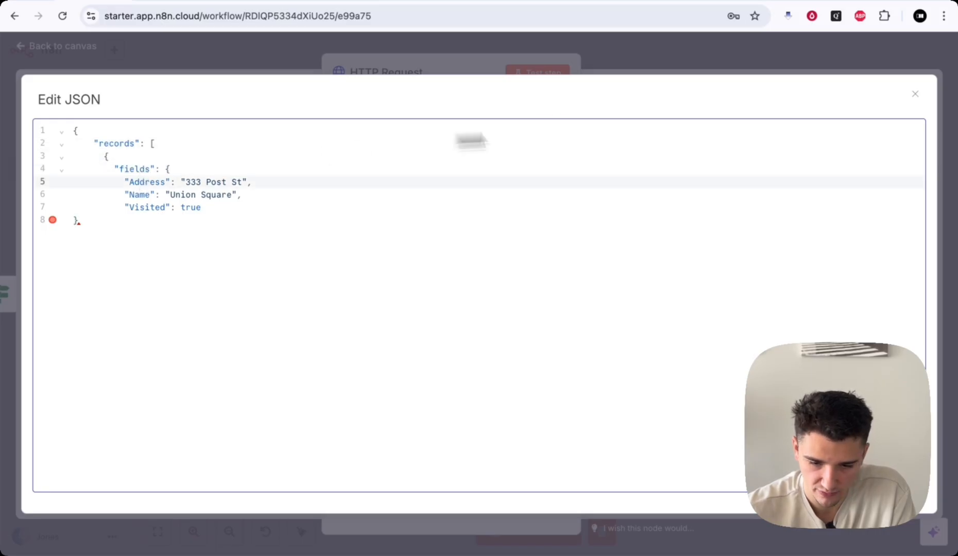
- Rename the record's field keys to Name, Number and Transcript to match Airtable's columns
left_click(637, 0)
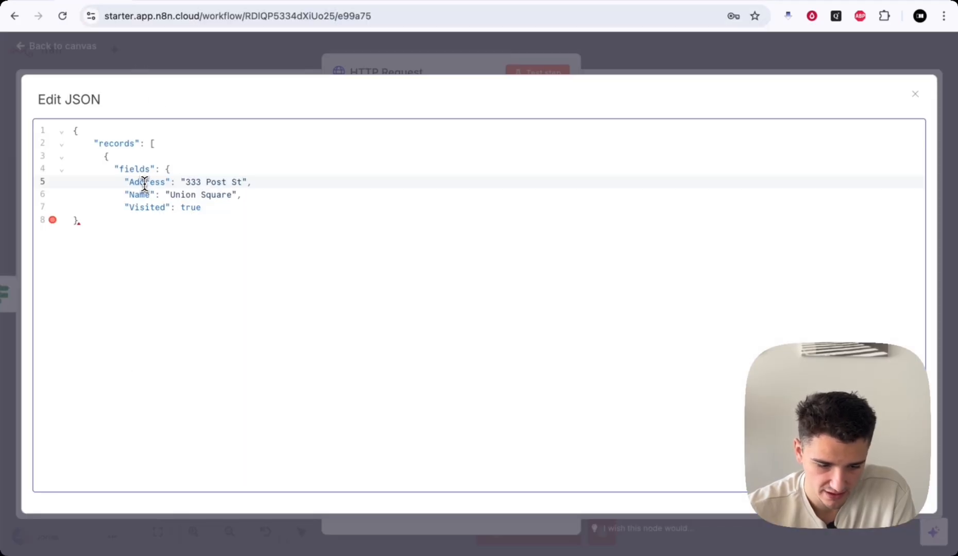
double_click(144, 183)
type("N")
double_click(138, 195)
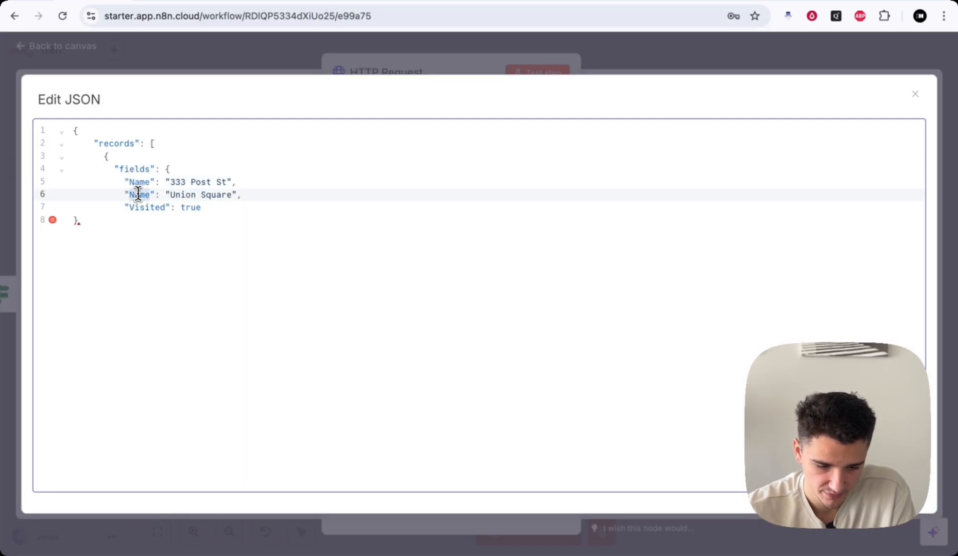
type("Number")
double_click(136, 208)
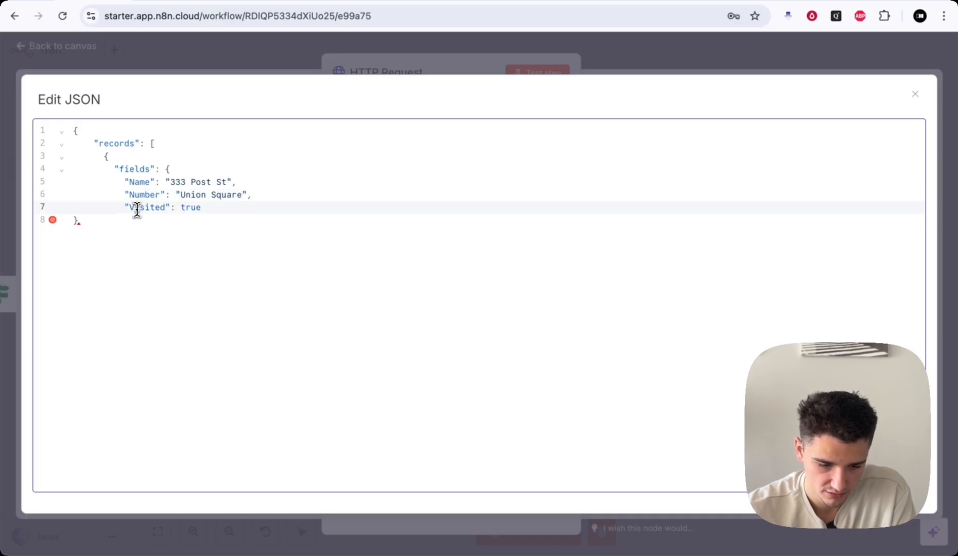
type("Tyanscript")
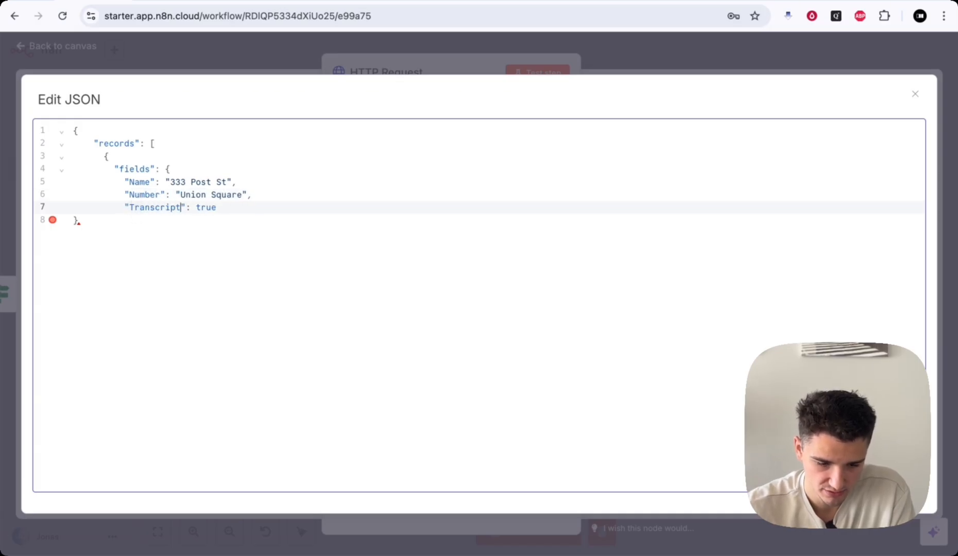
- Add empty Status and Assignee fields after Transcript, without a trailing comma
left_click(620, 1)
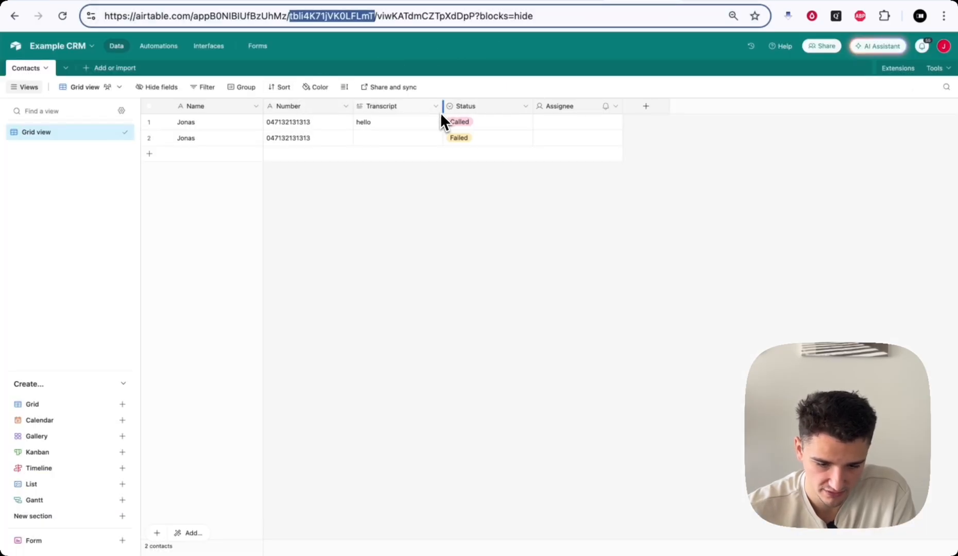
left_click(101, 2)
left_click(227, 208)
type(",")
key("Return")
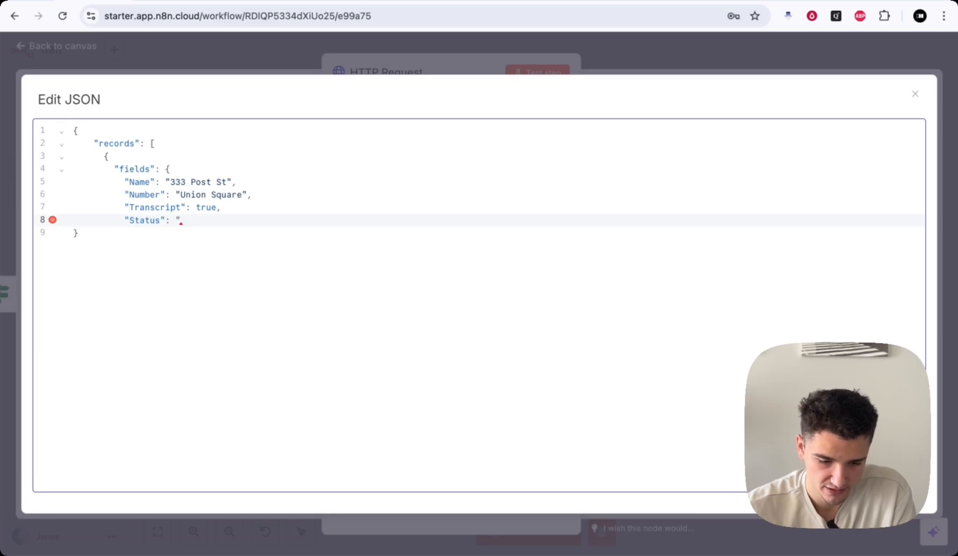
key("Return")
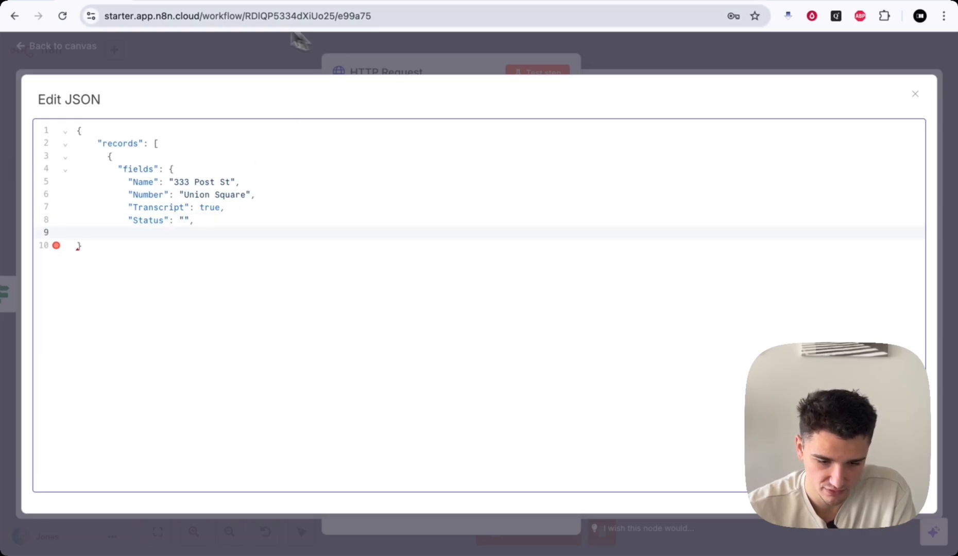
left_click(639, 1)
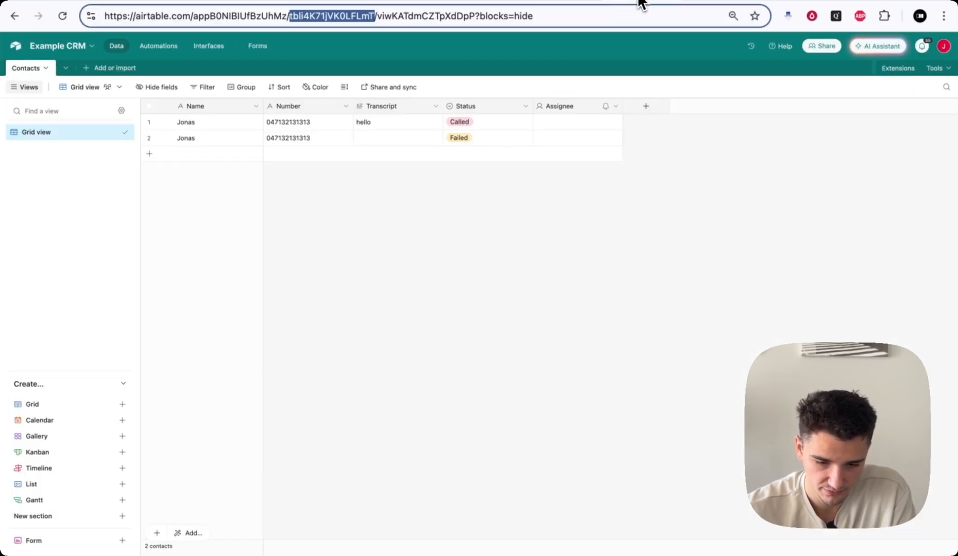
left_click(85, 1)
type("\"Assignee\": \"")
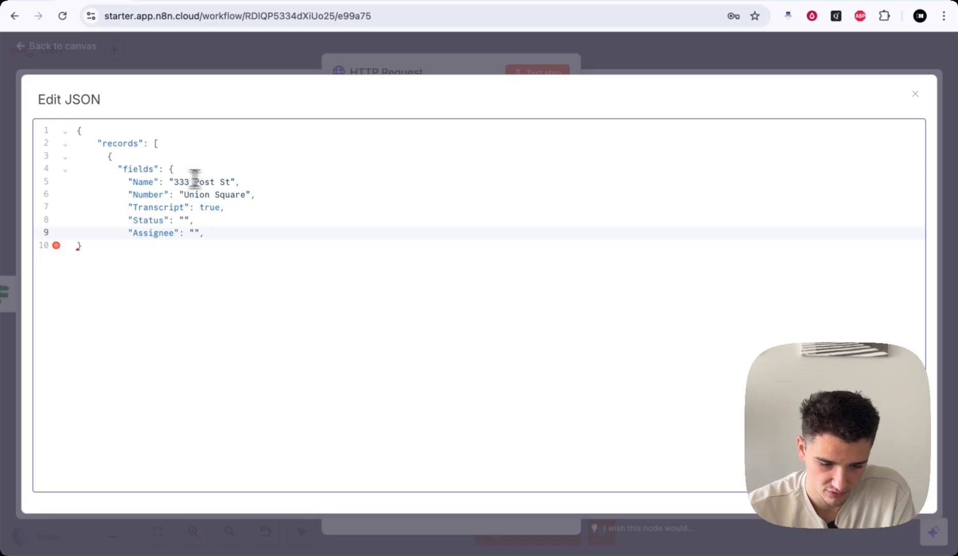
key("BackSpace")
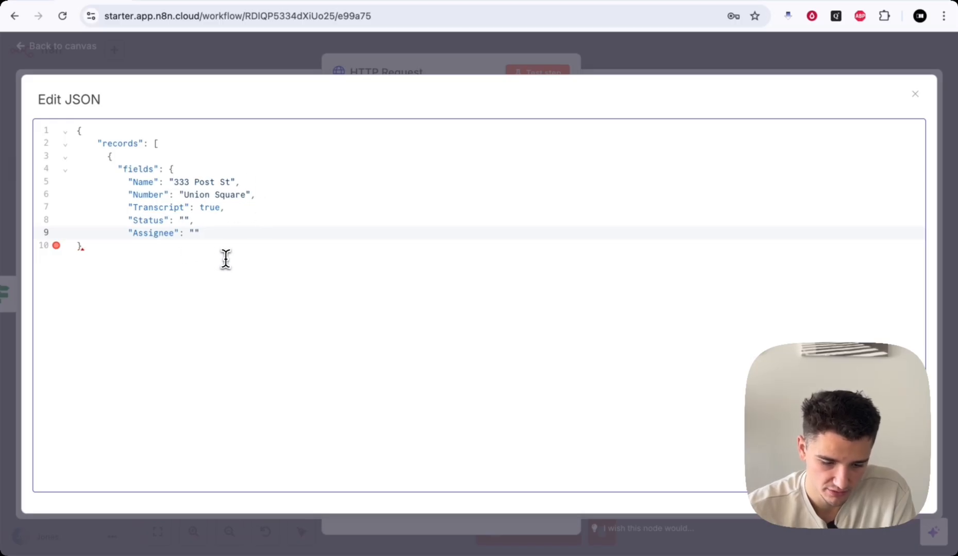
- Add the missing closing brace on the last line so the records JSON validates
left_click_drag(225, 208, 199, 208)
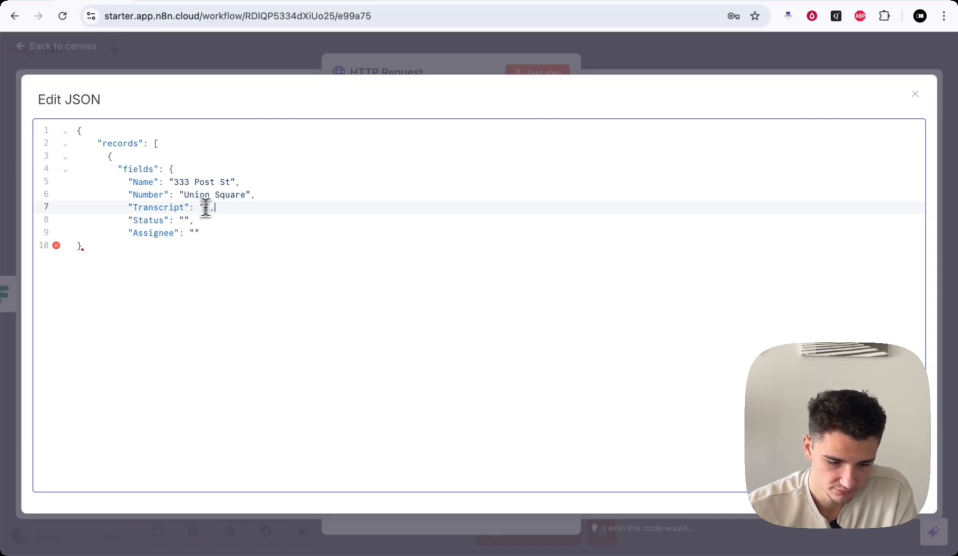
left_click(95, 244)
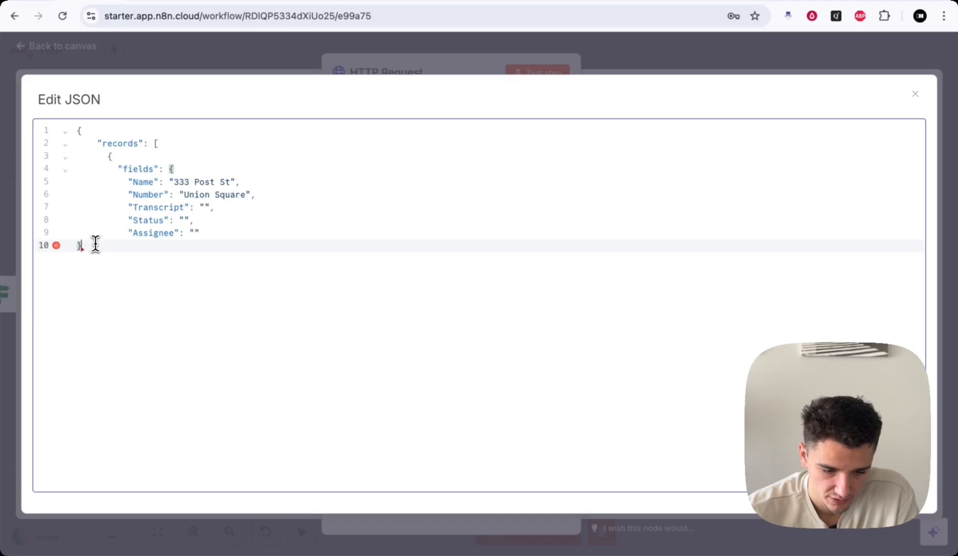
left_click(164, 142)
left_click(129, 154)
left_click(160, 140)
left_click(88, 245)
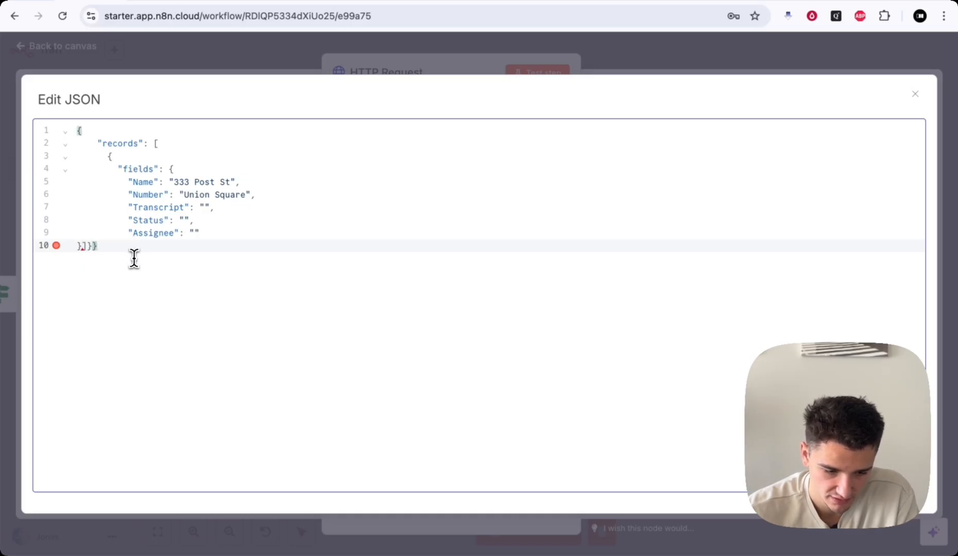
left_click(82, 245)
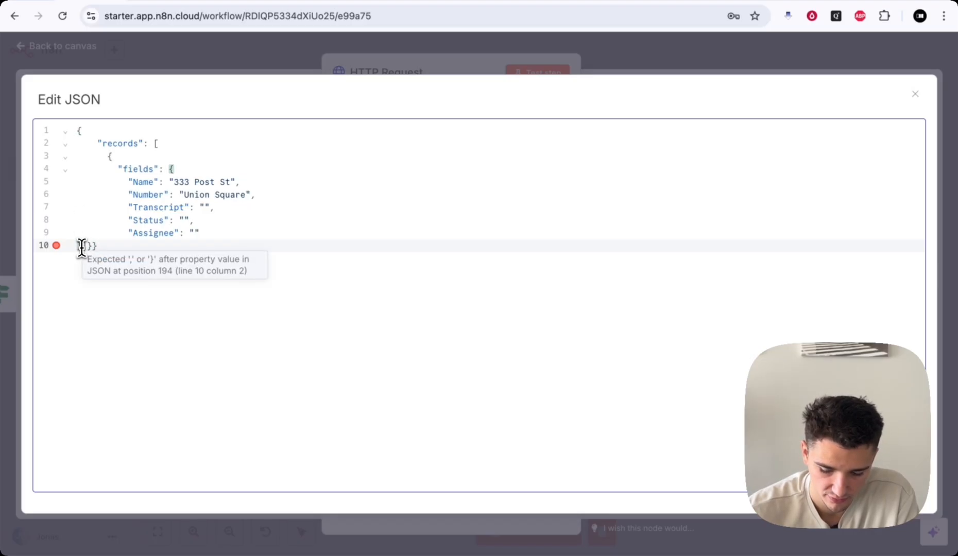
type("}")
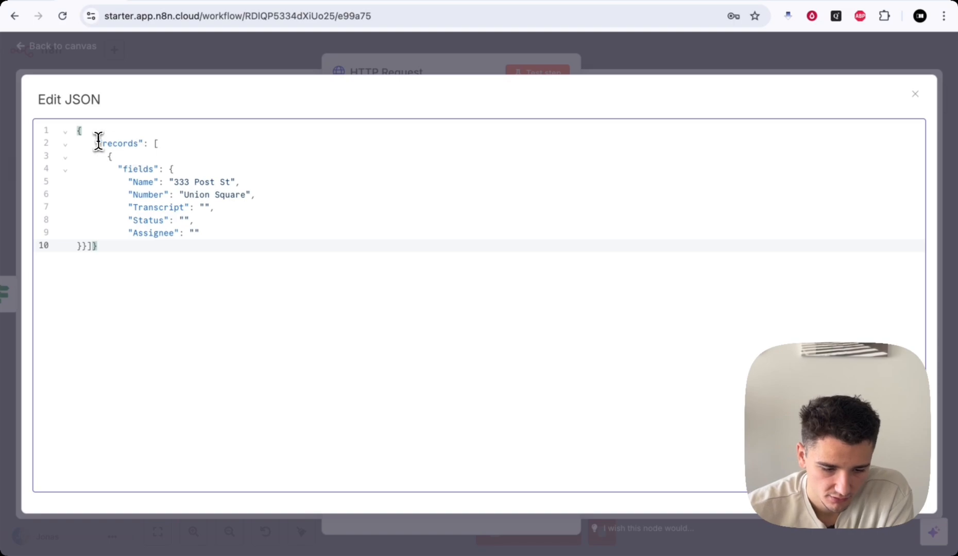
- Delete the sample Name and Number values so all five fields are empty
left_click_drag(98, 143, 137, 142)
left_click(139, 142)
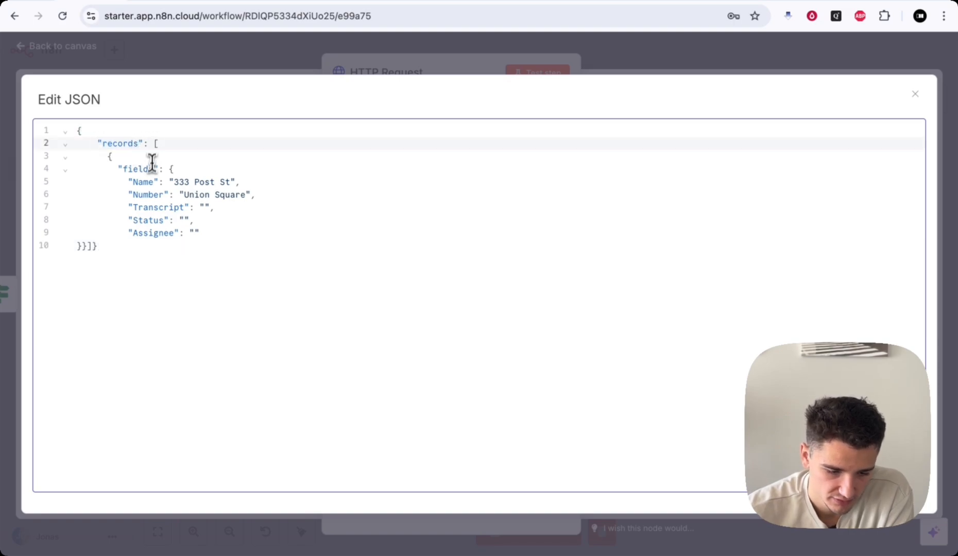
left_click(130, 169)
left_click(141, 181)
left_click(149, 195)
left_click(150, 206)
left_click(149, 221)
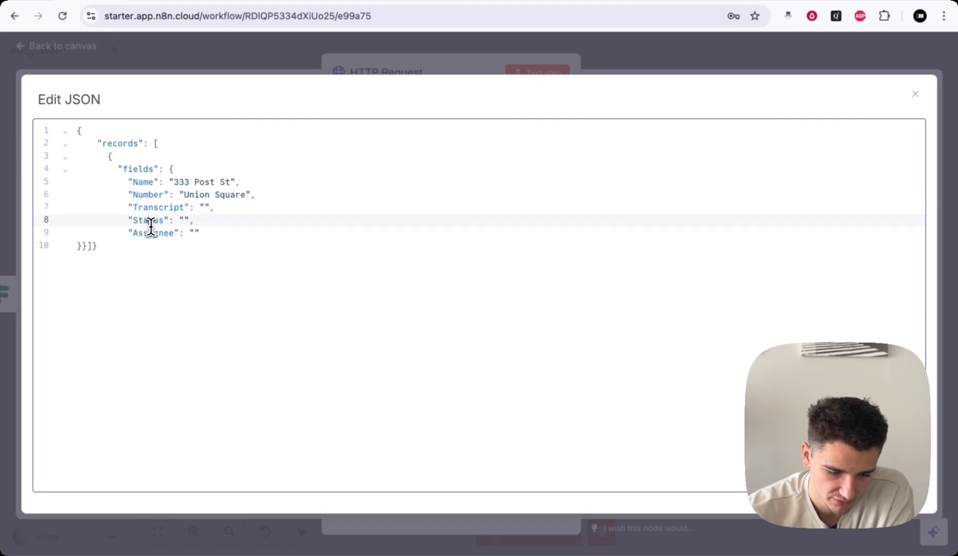
left_click(155, 232)
mouse_move(177, 181)
left_mouse_down()
mouse_move(229, 182)
mouse_move(245, 193)
mouse_move(183, 195)
left_mouse_up()
key("BackSpace")
key("BackSpace")
left_click(229, 232)
- Close the enlarged JSON editor with the edits kept and review the HTTP Request parameters
left_click(254, 50)
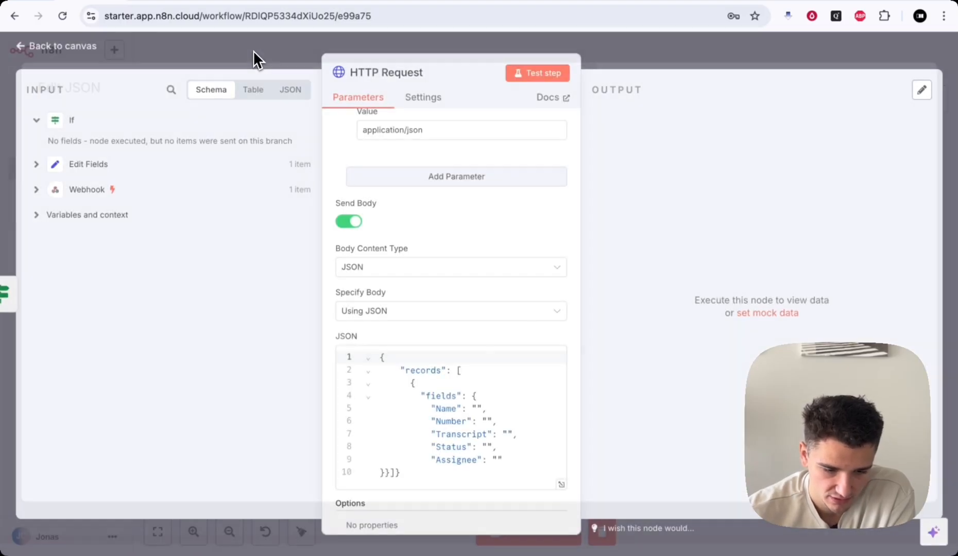
scroll(471, 385, "down", 3)
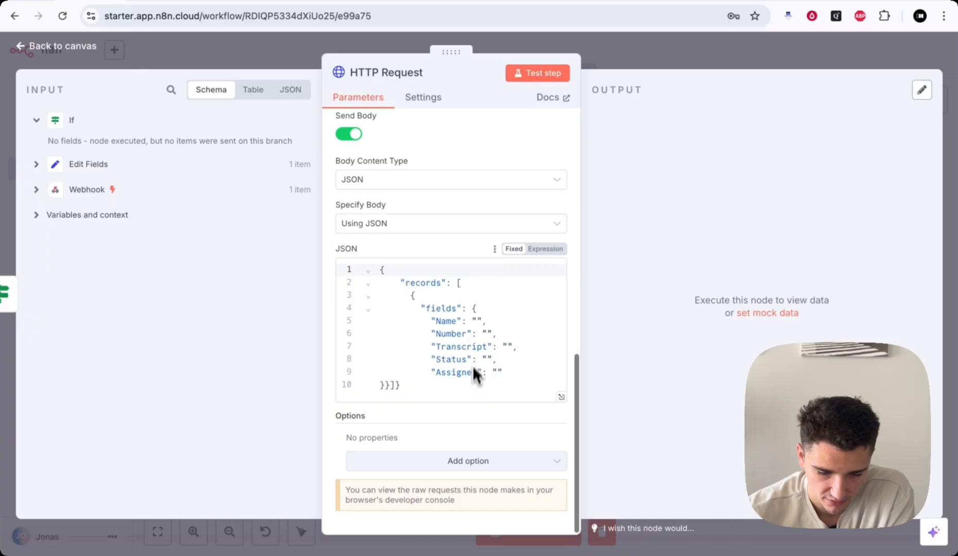
scroll(479, 355, "up", 2)
scroll(485, 374, "down", 2)
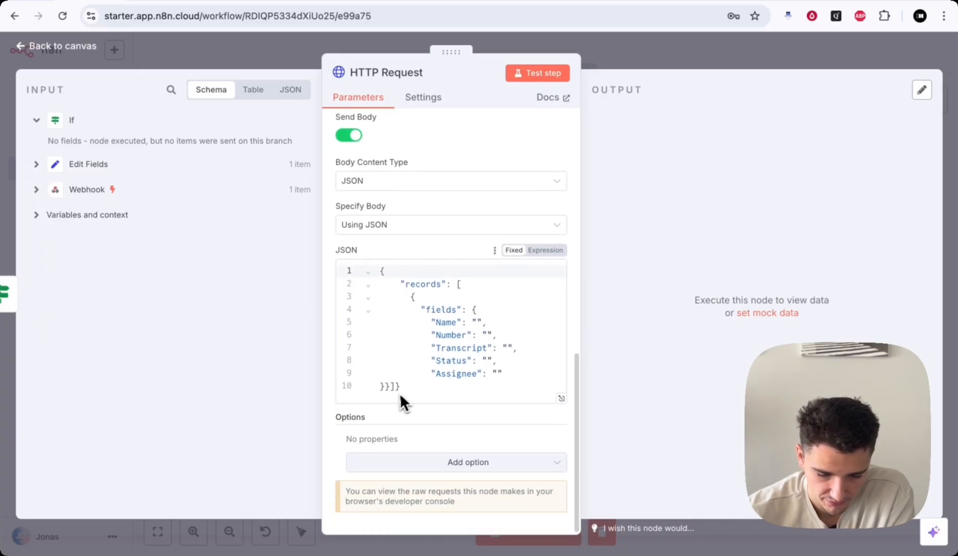
scroll(472, 342, "down", 1)
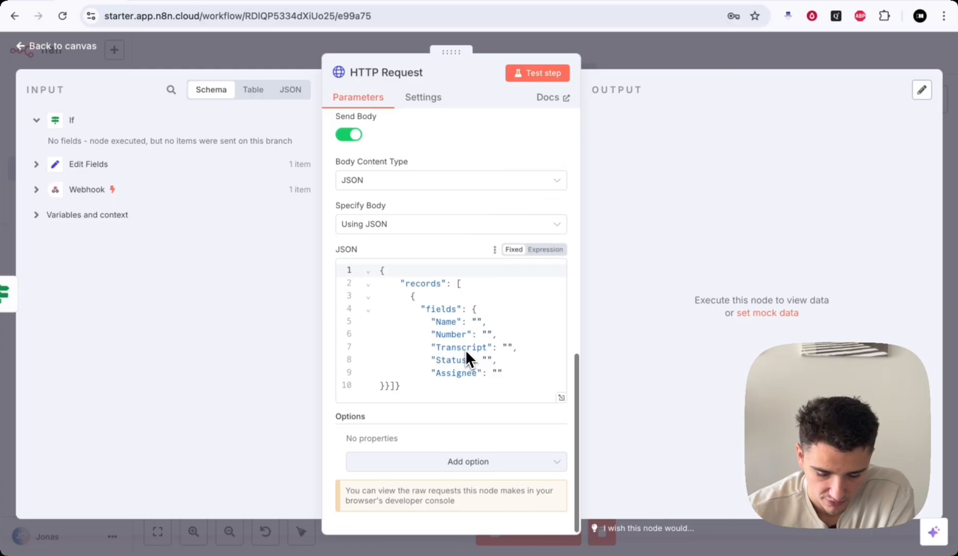
scroll(480, 316, "up", 3)
scroll(476, 319, "down", 3)
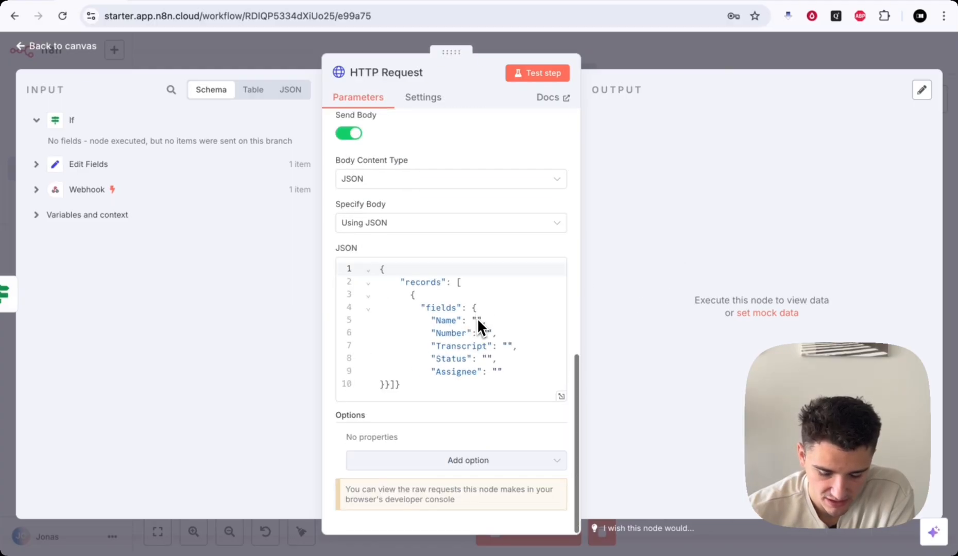
scroll(463, 375, "up", 4)
scroll(457, 384, "up", 3)
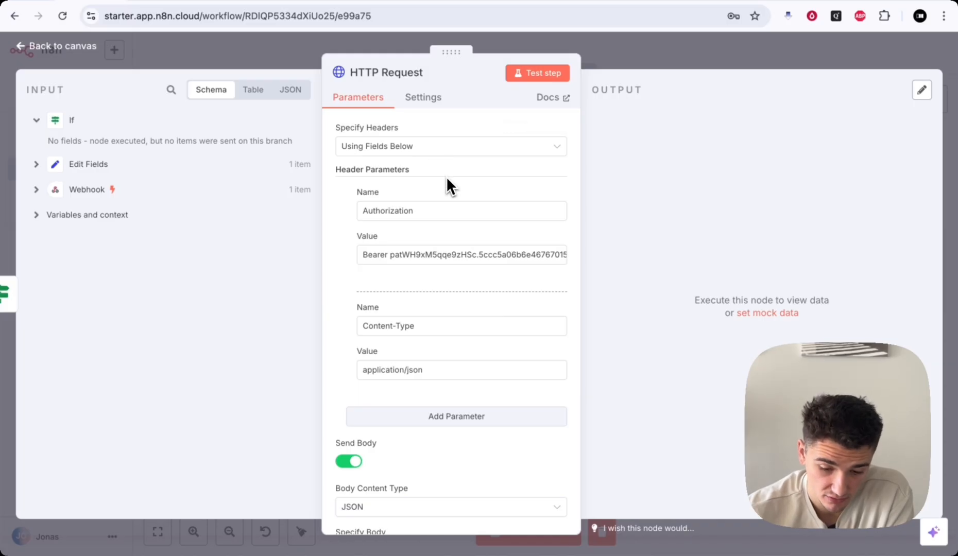
scroll(445, 175, "down", 1)
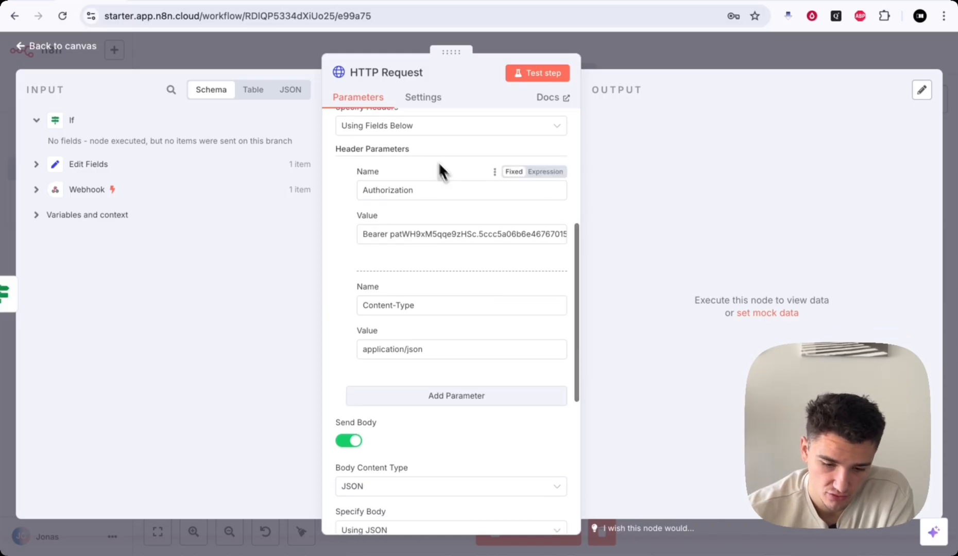
- Cancel renaming the node, return to the canvas and bring up HTTP Request's context menu
left_click(427, 75)
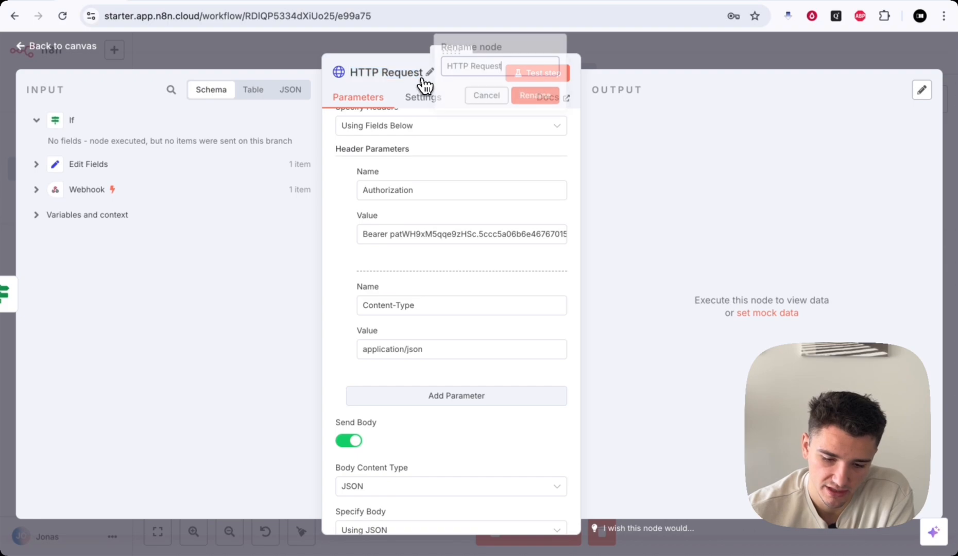
scroll(426, 214, "up", 5)
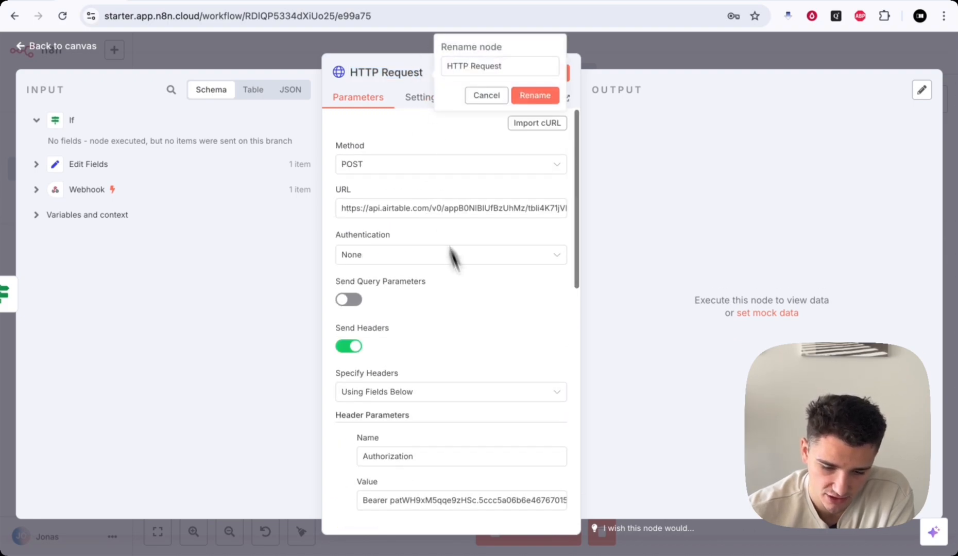
key("Escape")
scroll(607, 257, "down", 2)
right_click(571, 165)
- Duplicate HTTP Request, delete HTTP Request1, and connect If's false output to HTTP Request2
left_click(605, 299)
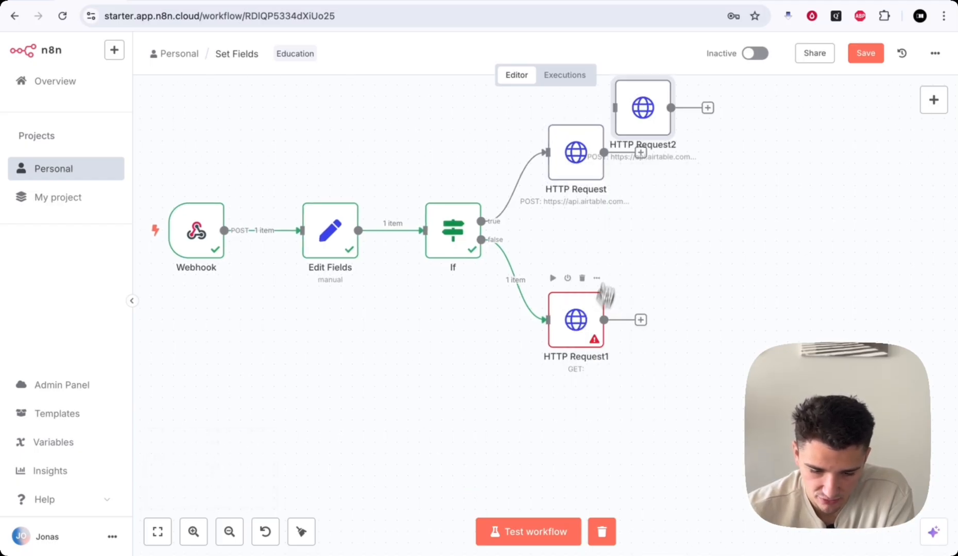
left_click_drag(641, 106, 576, 312)
left_click(583, 282)
left_click_drag(537, 243, 587, 313)
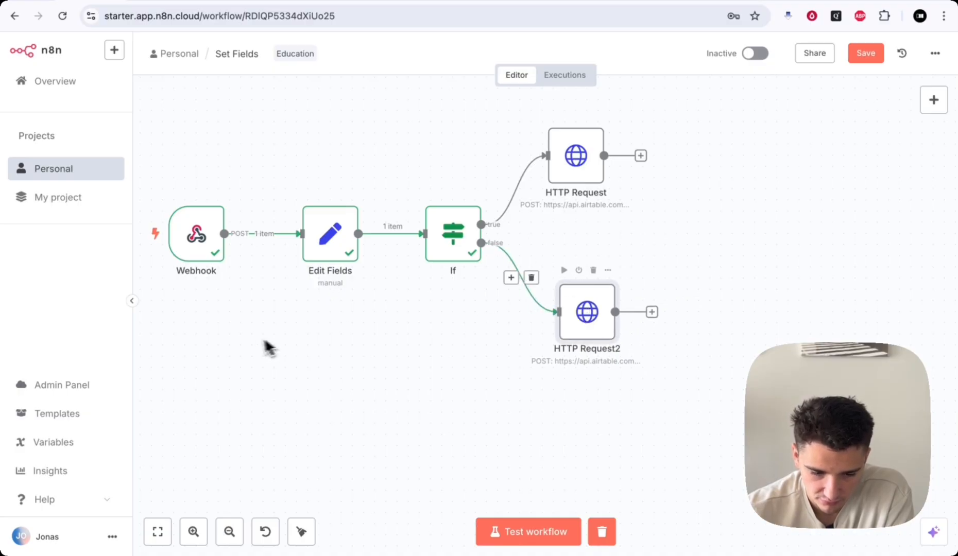
- Pin the Webhook node's received test data and return to the canvas
scroll(255, 337, "left", 3)
double_click(238, 251)
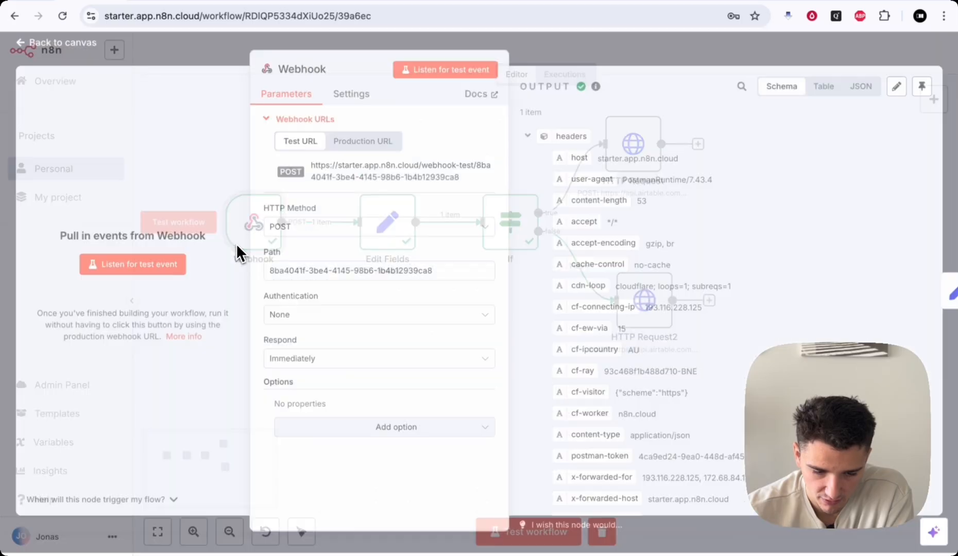
scroll(743, 284, "down", 5)
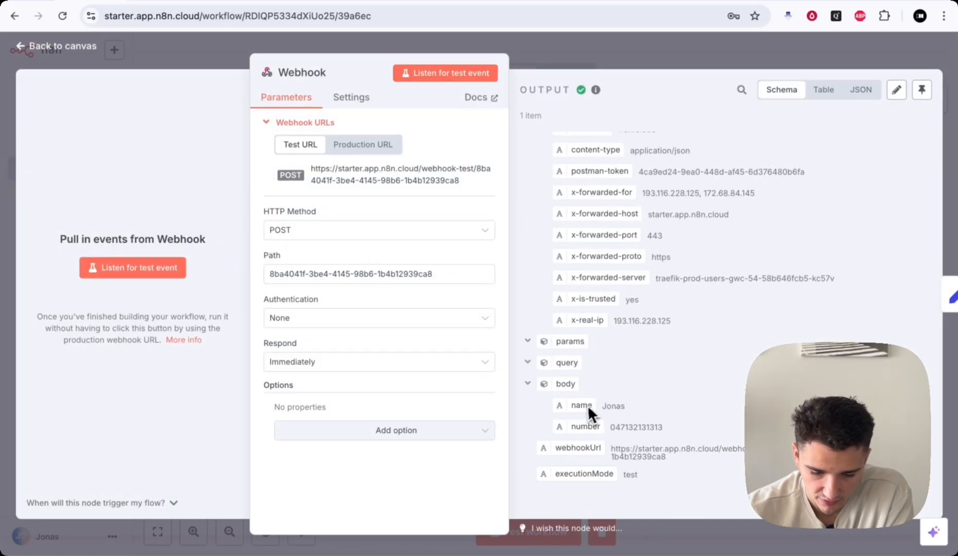
left_click(921, 91)
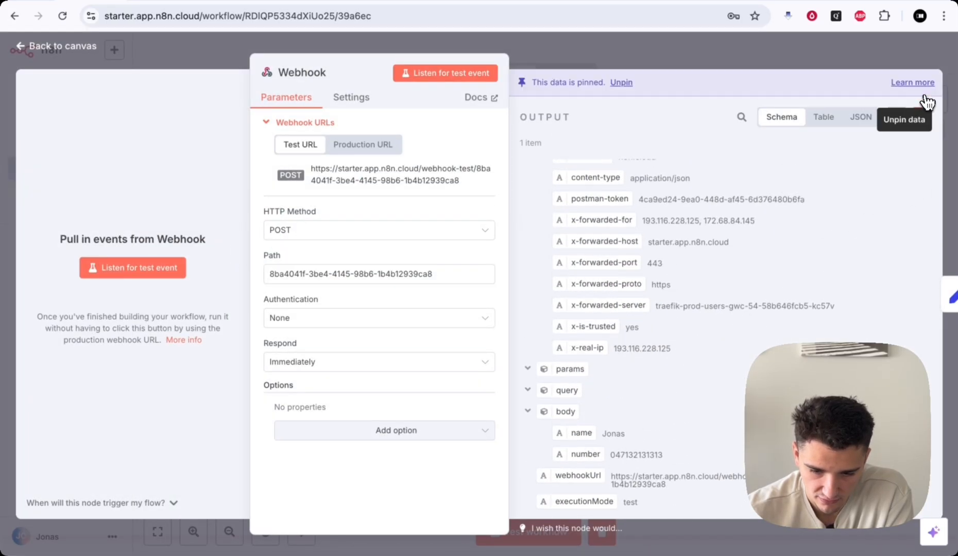
left_click(670, 63)
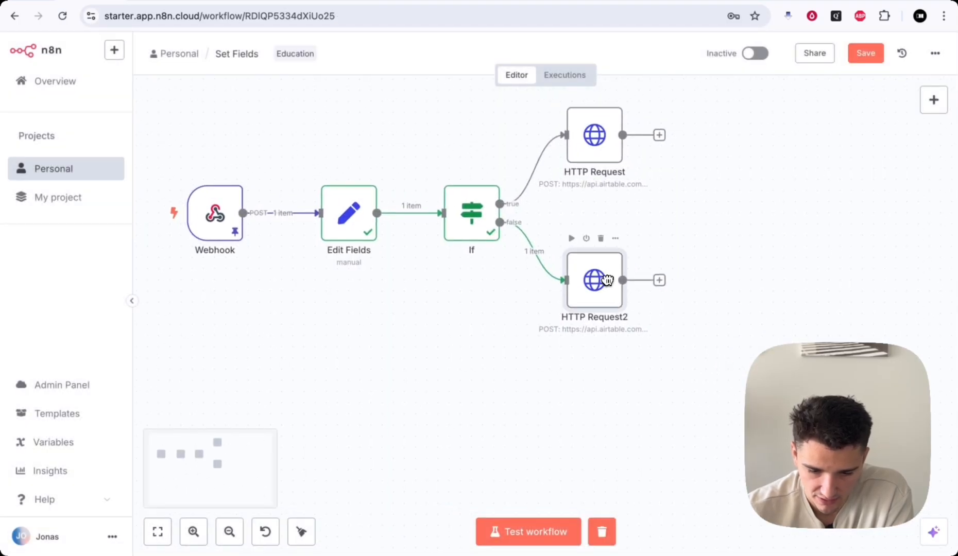
- Map Name to {{ $json.name }} and Number to {{ $json.number }} in HTTP Request2's JSON body
double_click(613, 291)
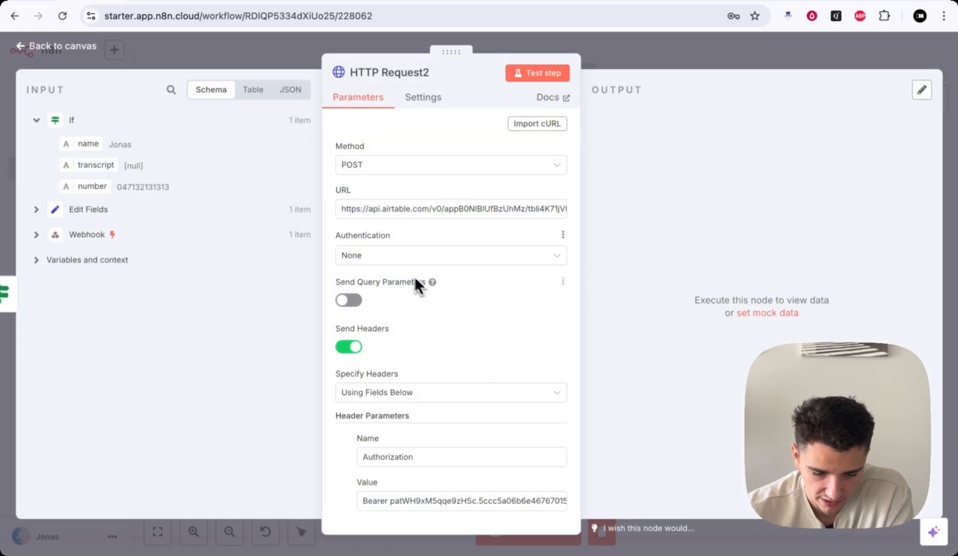
scroll(402, 283, "down", 10)
left_click(475, 319)
left_click_drag(90, 144, 434, 342)
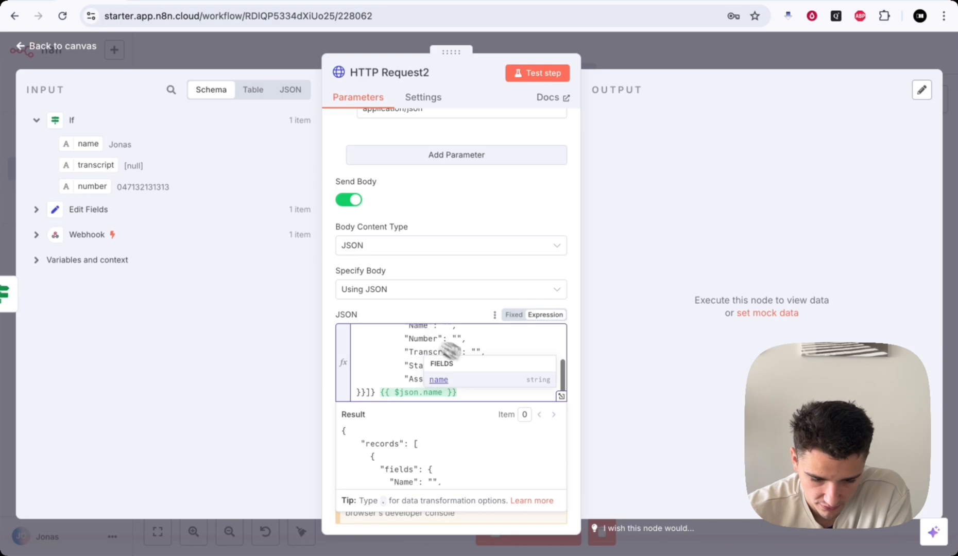
left_click(561, 396)
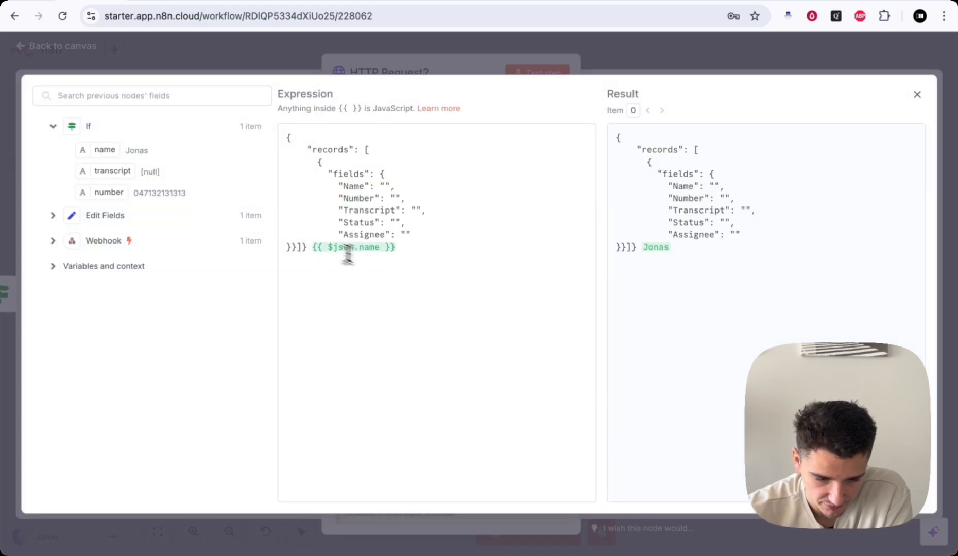
left_click_drag(398, 247, 310, 247)
key("BackSpace")
left_click_drag(101, 149, 381, 186)
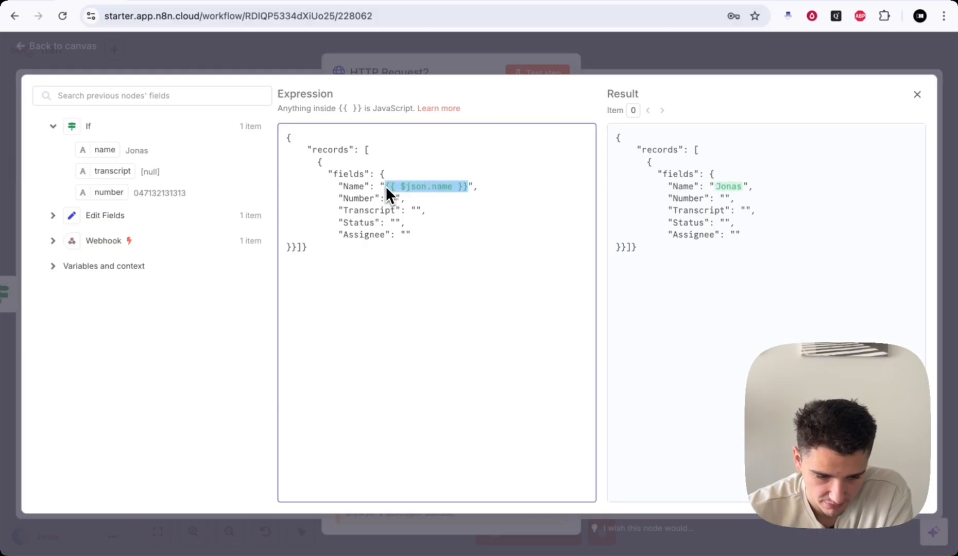
left_click_drag(116, 191, 394, 201)
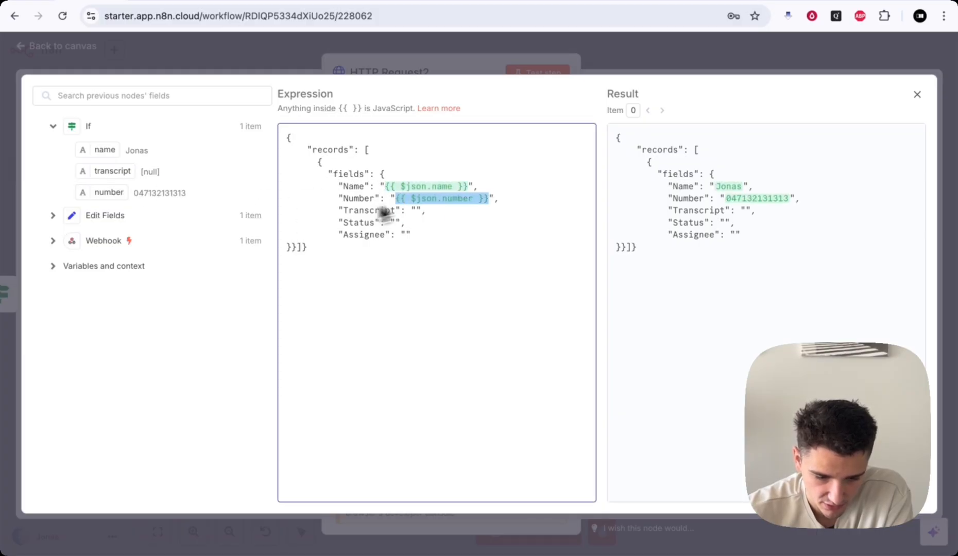
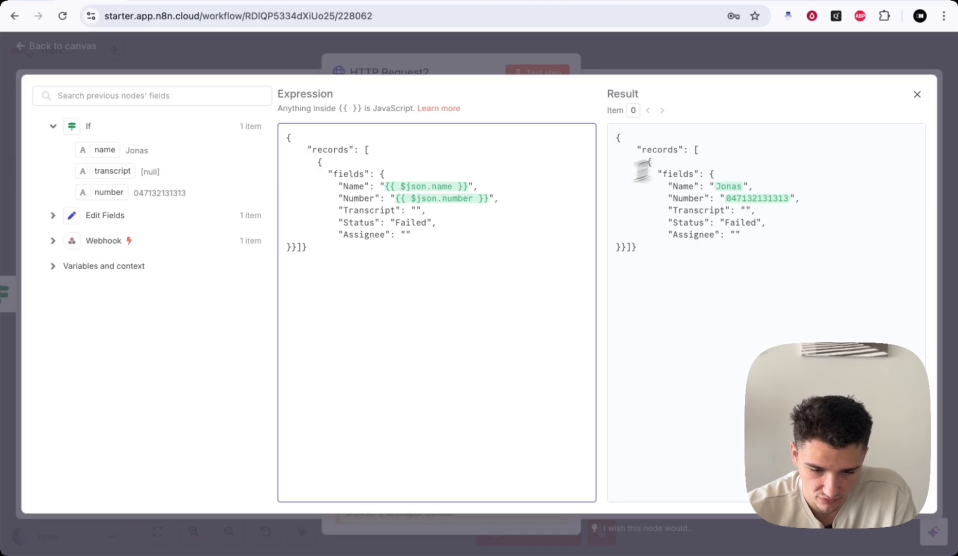
- Close HTTP Request2's expression editor and save the workflow
left_click(595, 2)
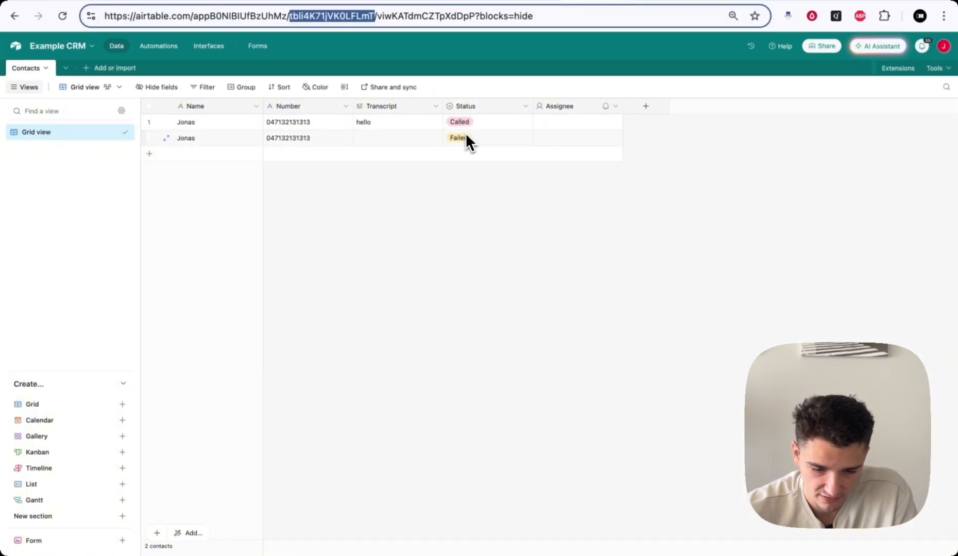
left_click(79, 2)
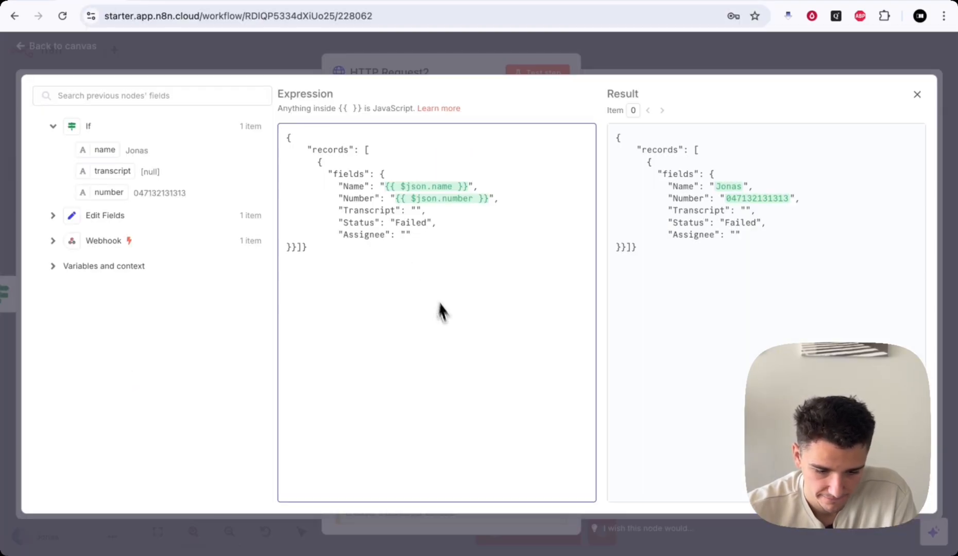
left_click(637, 50)
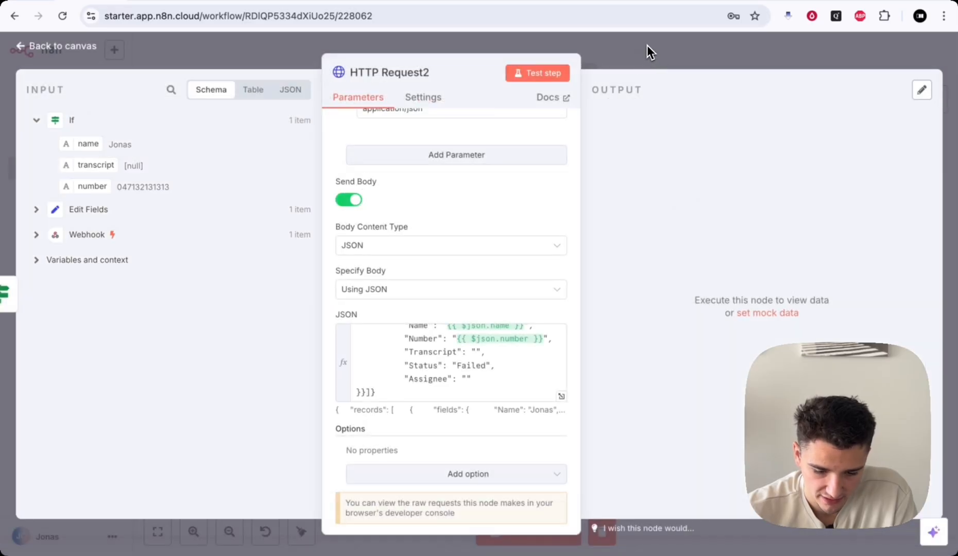
left_click(647, 46)
scroll(746, 170, "down", 2)
left_click(868, 55)
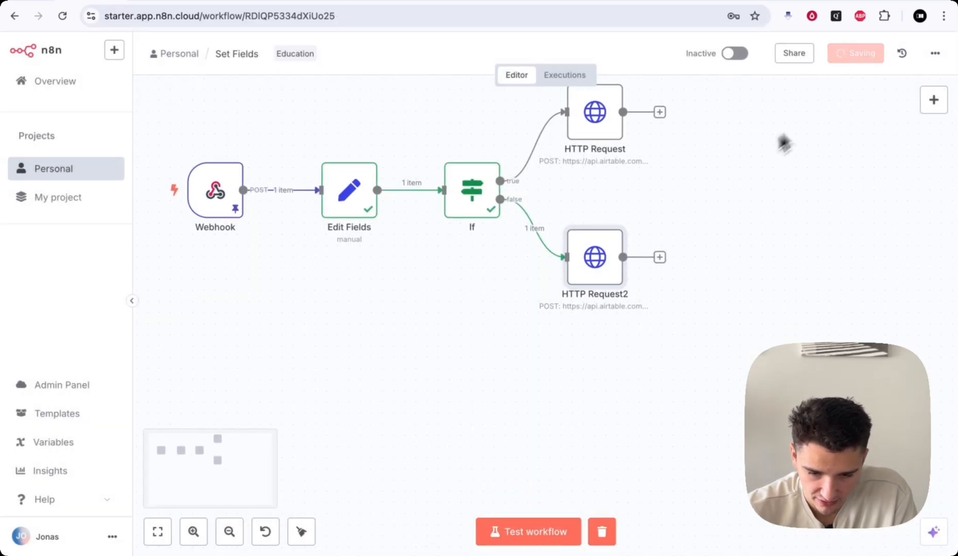
- Delete both test contacts from the Airtable CRM table
left_click(600, 3)
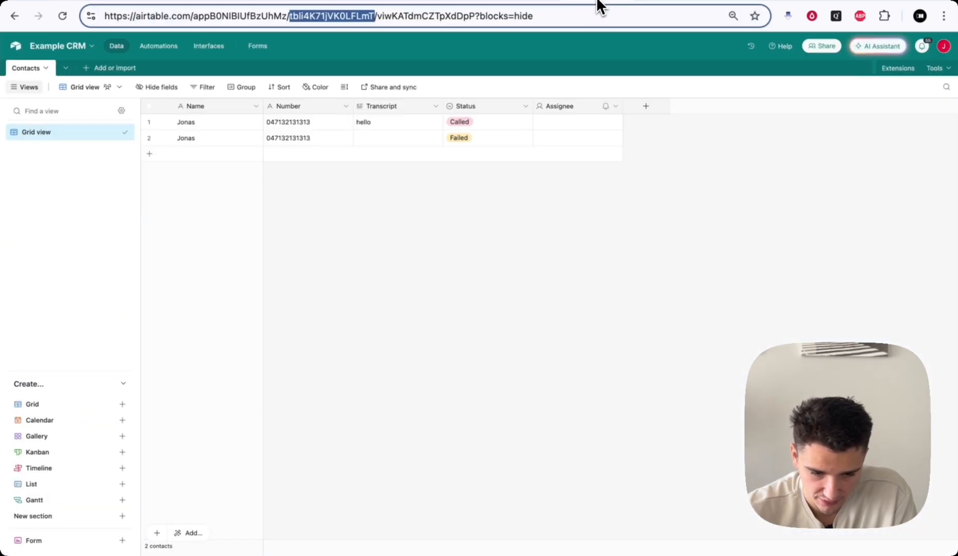
left_click(149, 138)
left_click(148, 122)
right_click(199, 125)
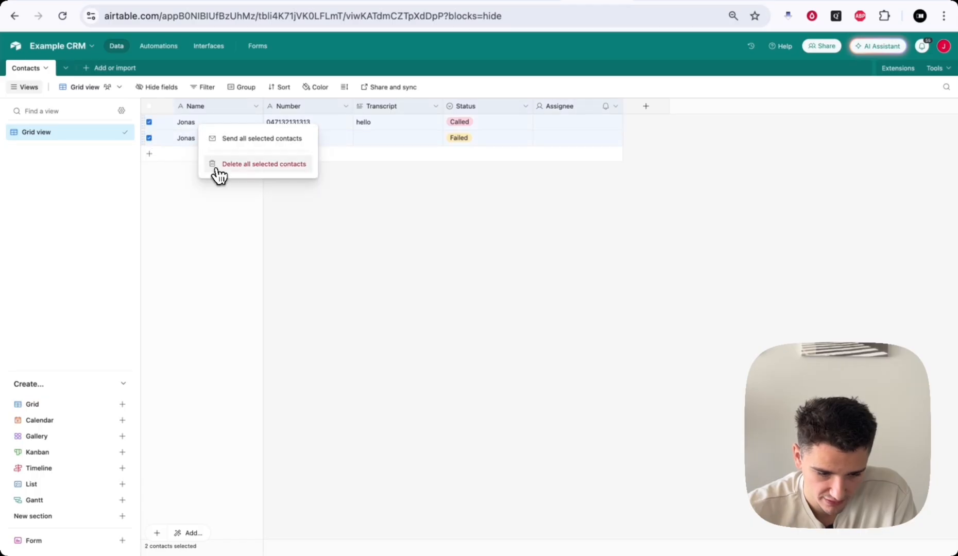
left_click(219, 165)
- Run a test of the whole workflow
left_click(101, 4)
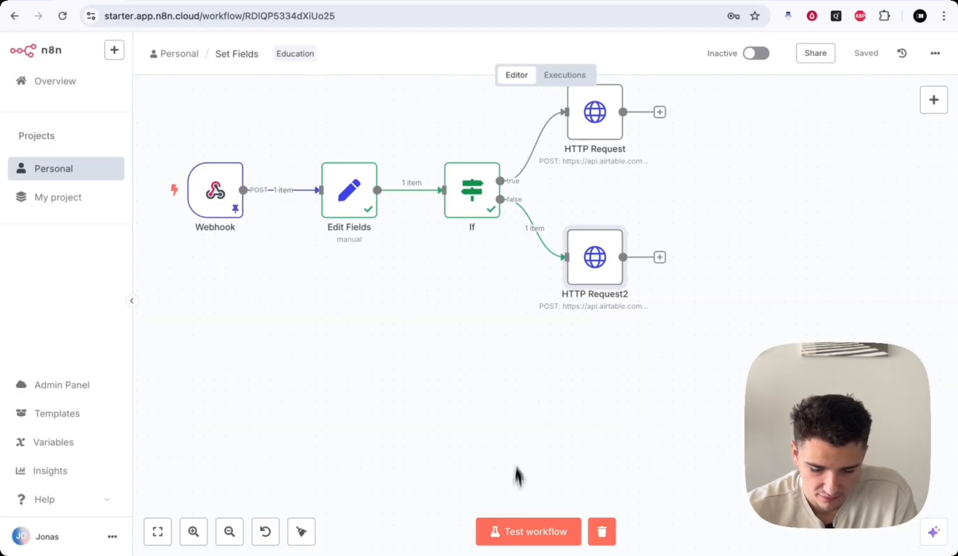
left_click(513, 530)
scroll(598, 426, "down", 1)
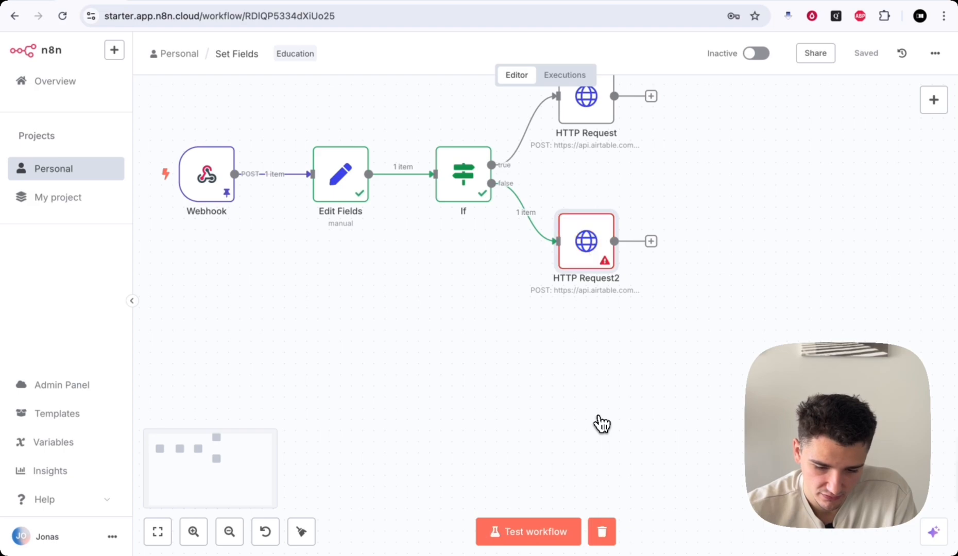
- Open HTTP Request2 and read its error message
double_click(597, 268)
left_click_drag(608, 150, 870, 153)
left_click(870, 151)
left_click_drag(636, 146, 882, 148)
left_click(881, 147)
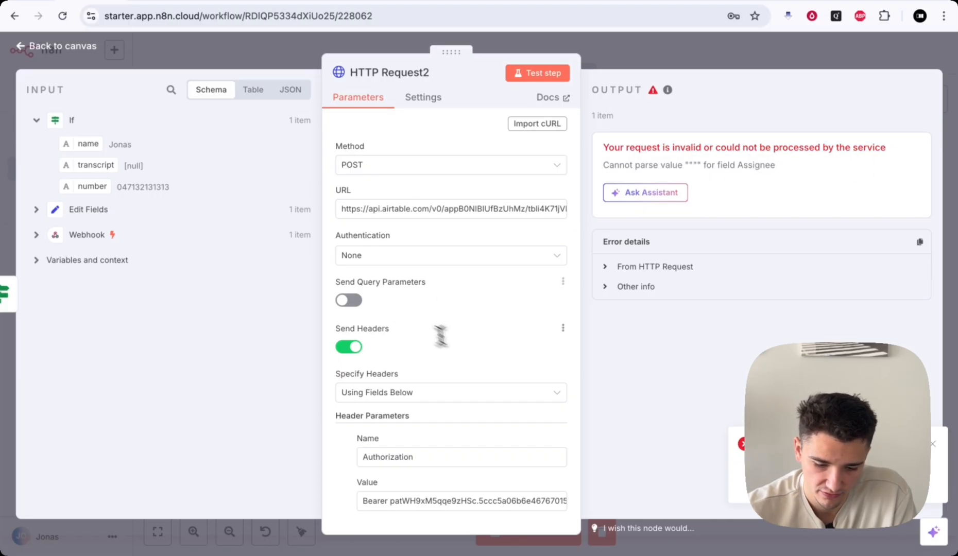
scroll(481, 356, "down", 10)
- Remove the empty Assignee and Transcript lines from HTTP Request2's JSON body
left_click(481, 354)
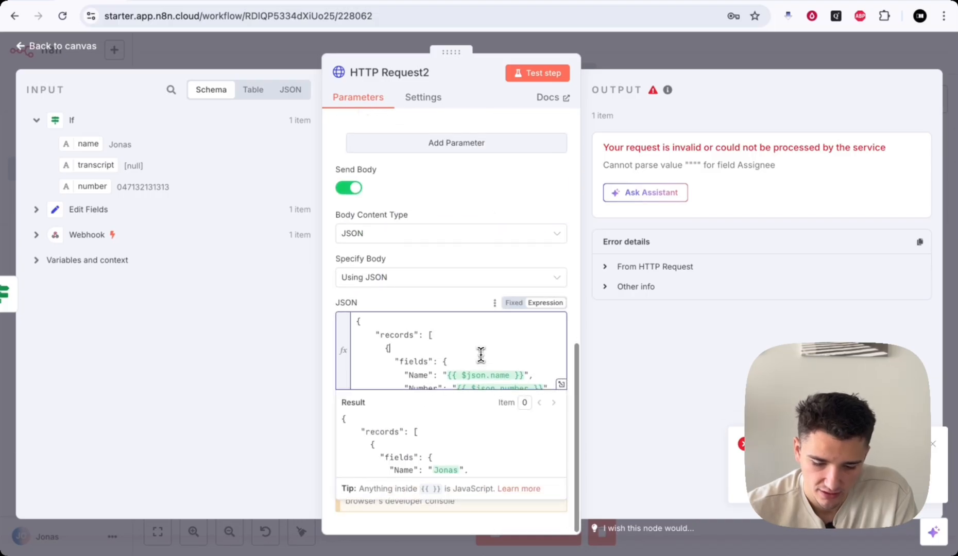
scroll(481, 354, "down", 3)
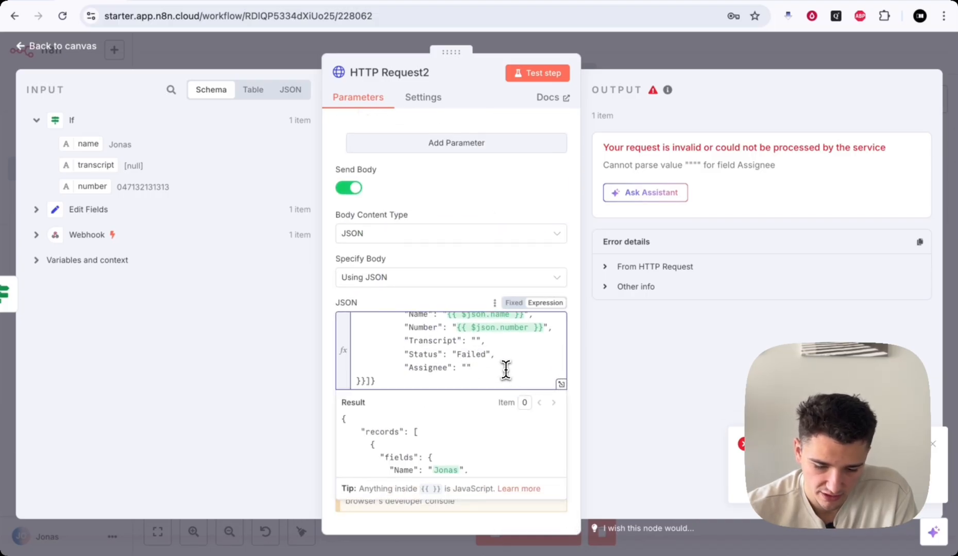
scroll(504, 367, "up", 2)
scroll(505, 367, "down", 2)
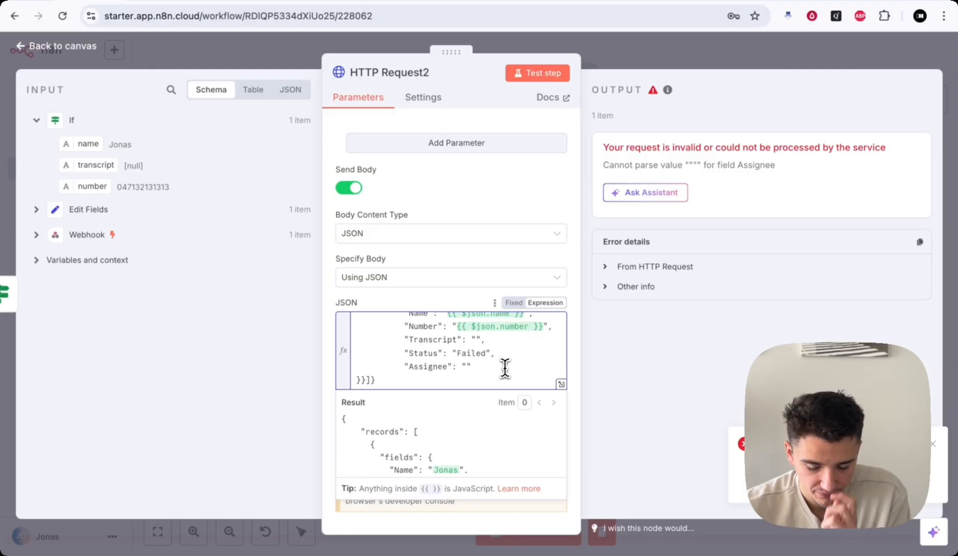
left_click_drag(505, 367, 346, 367)
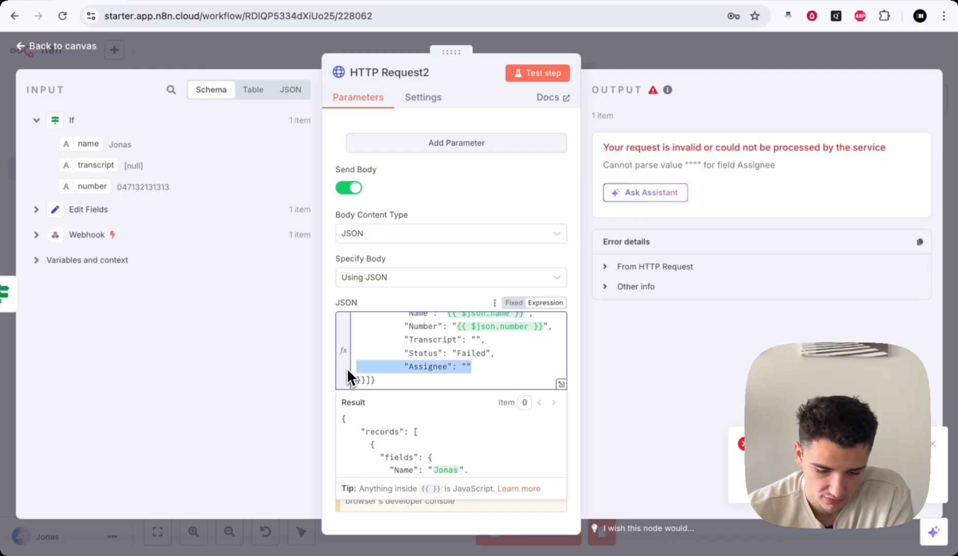
key("BackSpace")
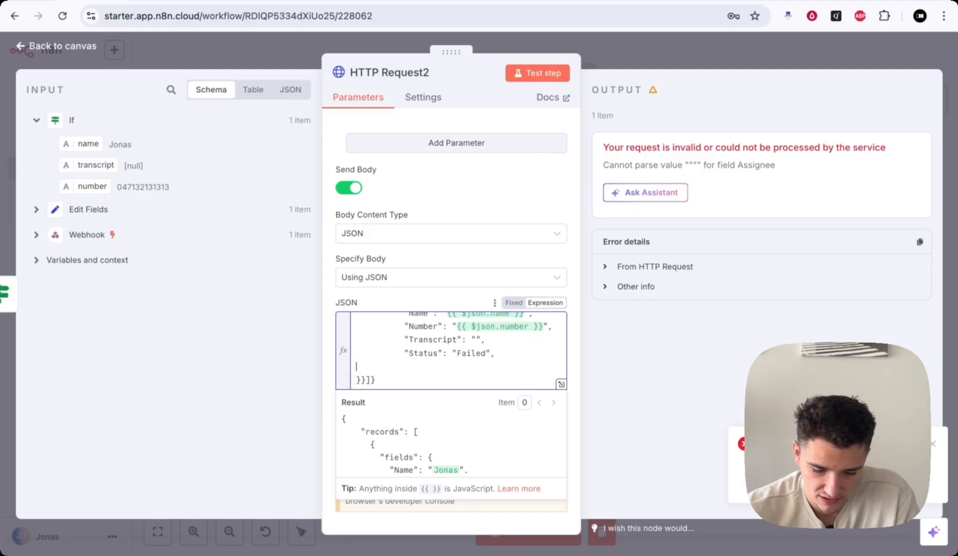
key("BackSpace")
left_click_drag(487, 351, 337, 350)
key("BackSpace")
key("BackSpace")
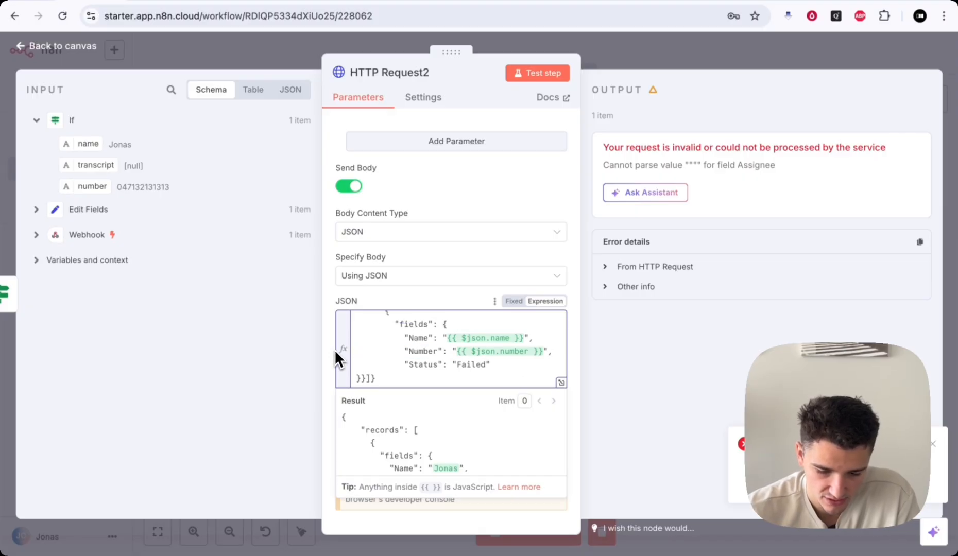
scroll(381, 355, "up", 2)
scroll(398, 359, "down", 1)
left_click_drag(497, 366, 336, 307)
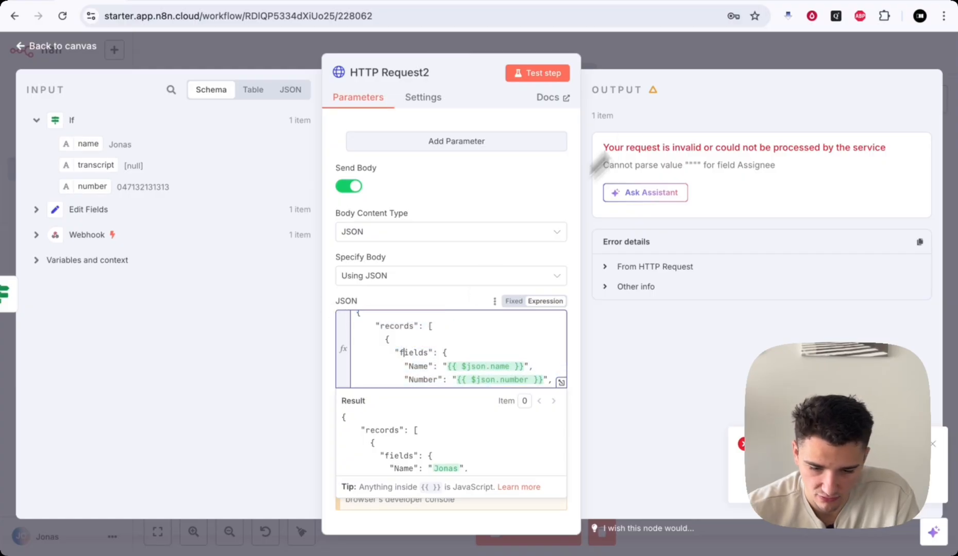
- Save the workflow, rerun the test and check the CRM for a new contact
left_click(695, 55)
left_click(864, 54)
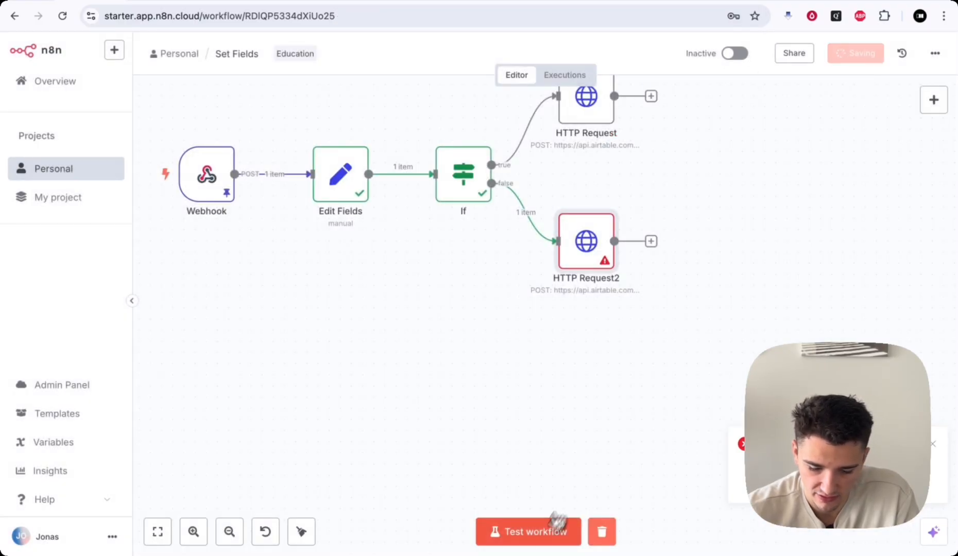
left_click(541, 535)
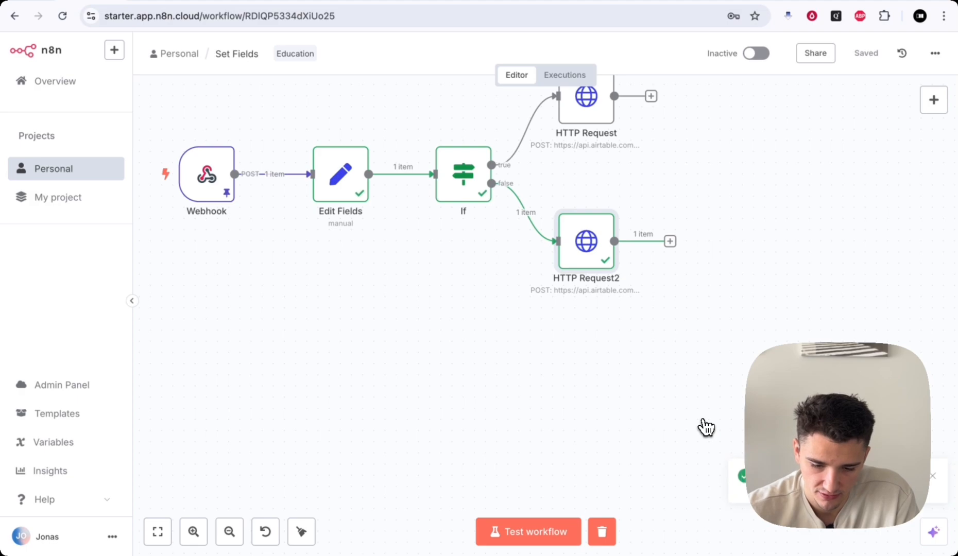
left_click(579, 1)
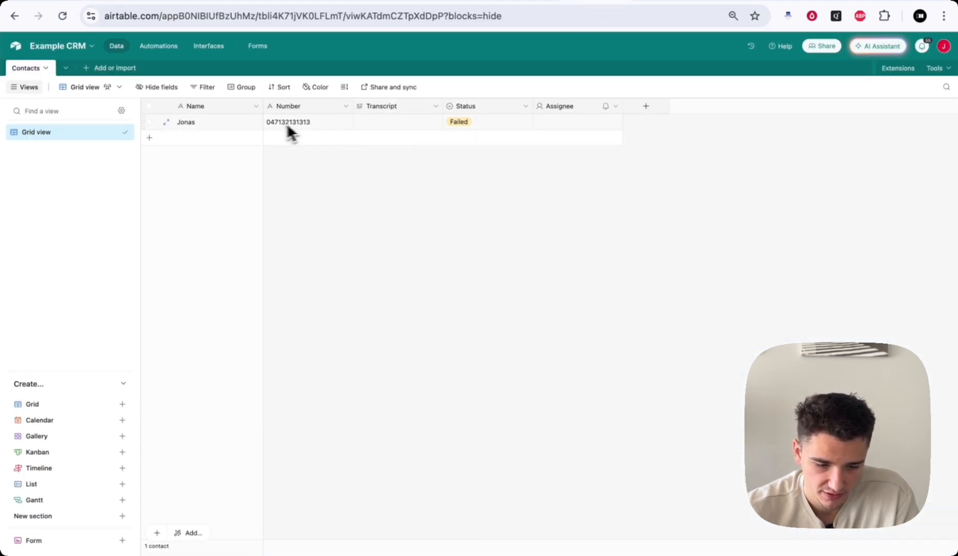
left_click(77, 1)
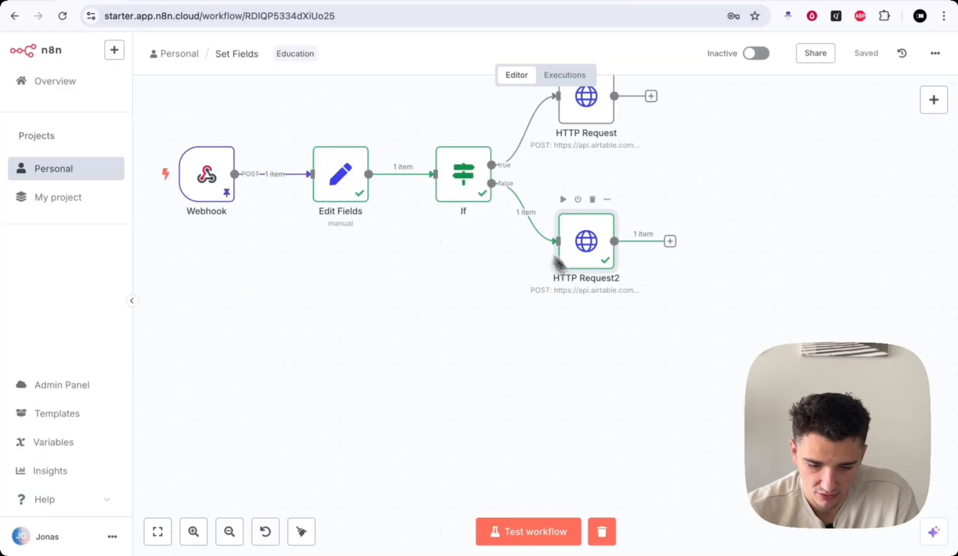
scroll(581, 188, "up", 3)
- Unpin the Webhook node's saved test data
double_click(576, 175)
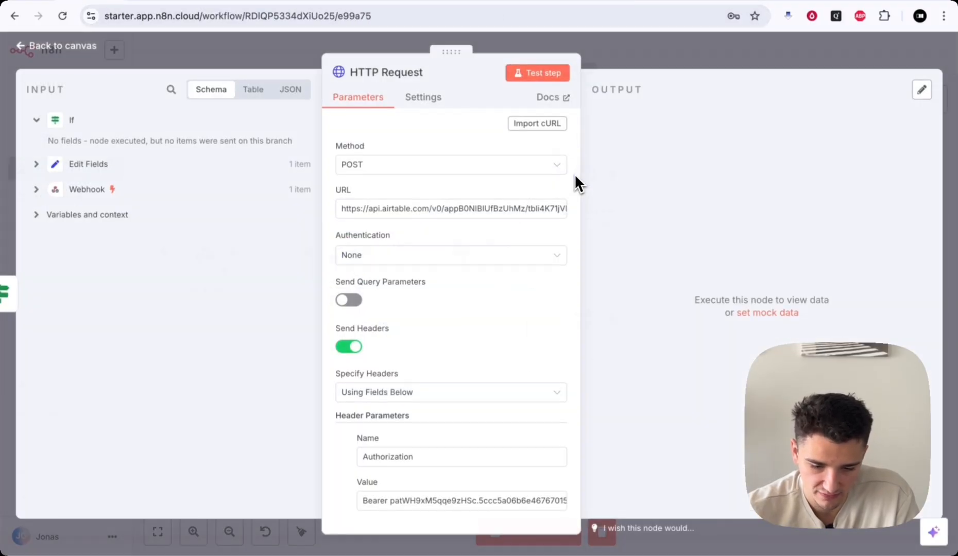
left_click(626, 66)
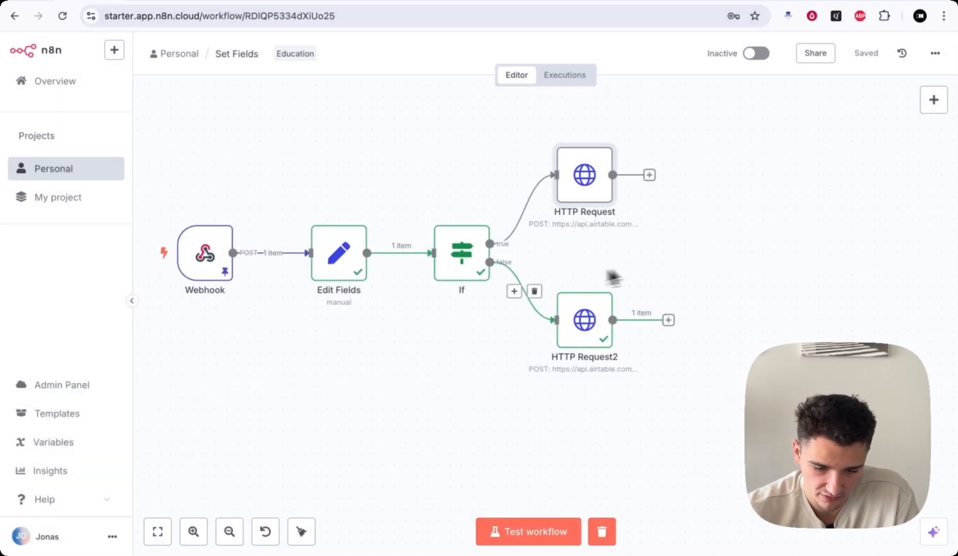
double_click(209, 257)
left_click(922, 117)
left_click(777, 60)
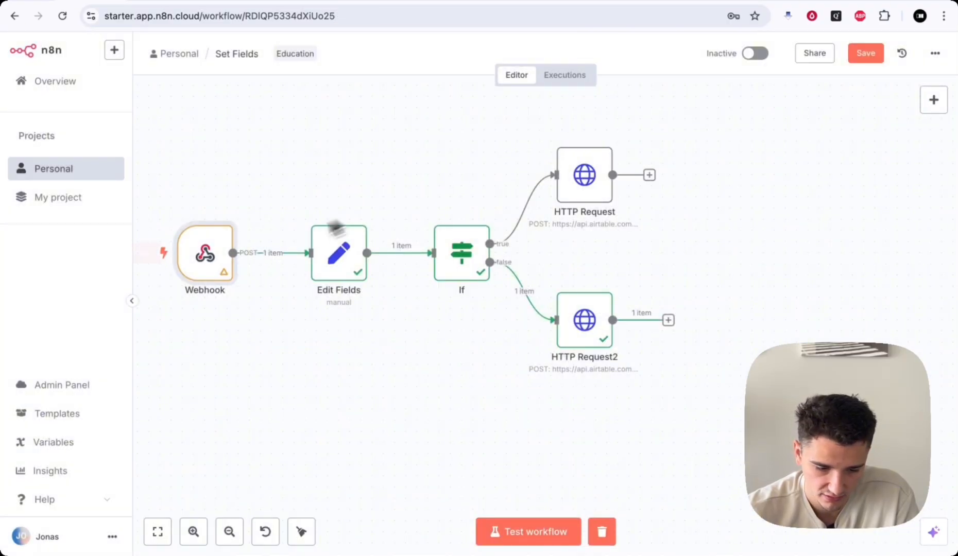
- Set the Webhook listening for a live test event via Test step
right_click(210, 266)
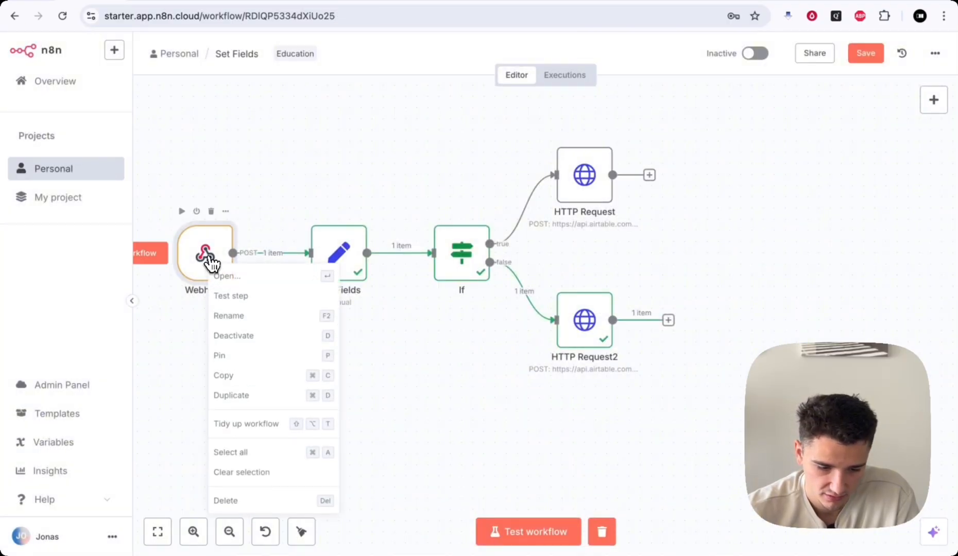
left_click(234, 298)
scroll(238, 309, "left", 5)
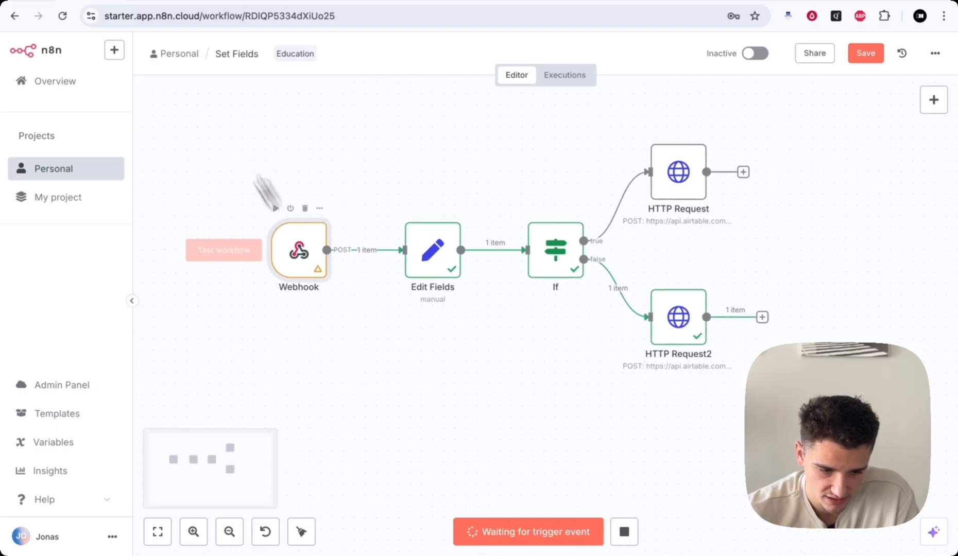
left_click(154, 1)
left_click(123, 221)
- Add "transcript": "gwfiwiwdhniwdiwdjiwd" to the Postman JSON body and send the request
key("Return")
type("\"tr")
key("BackSpace")
key("BackSpace")
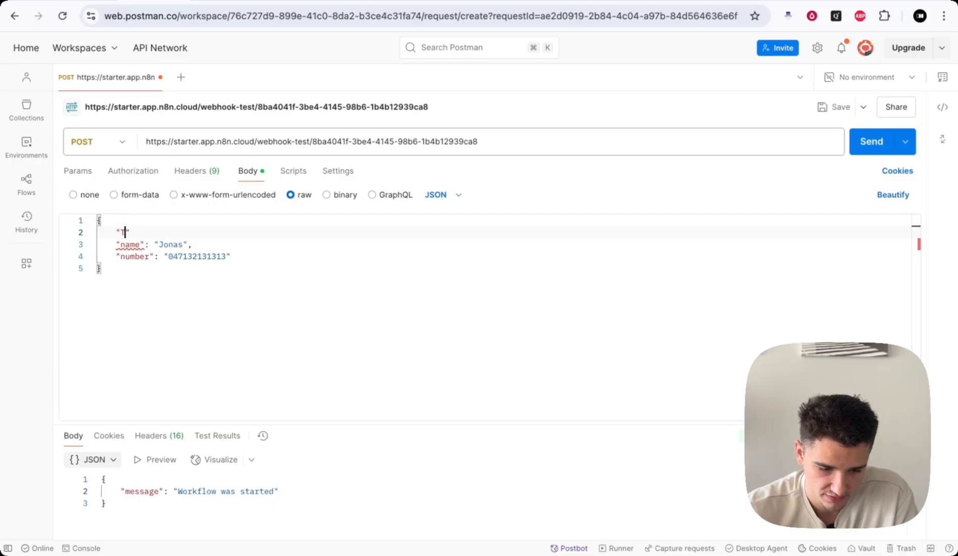
type("transcript\"")
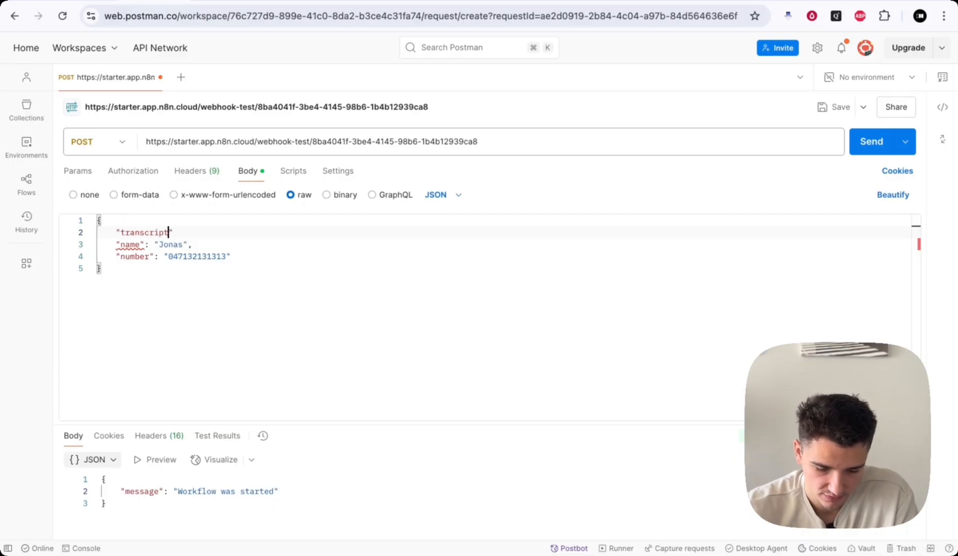
key("BackSpace")
type("\"gwfiwiwdhniwdiwdjiwd\"")
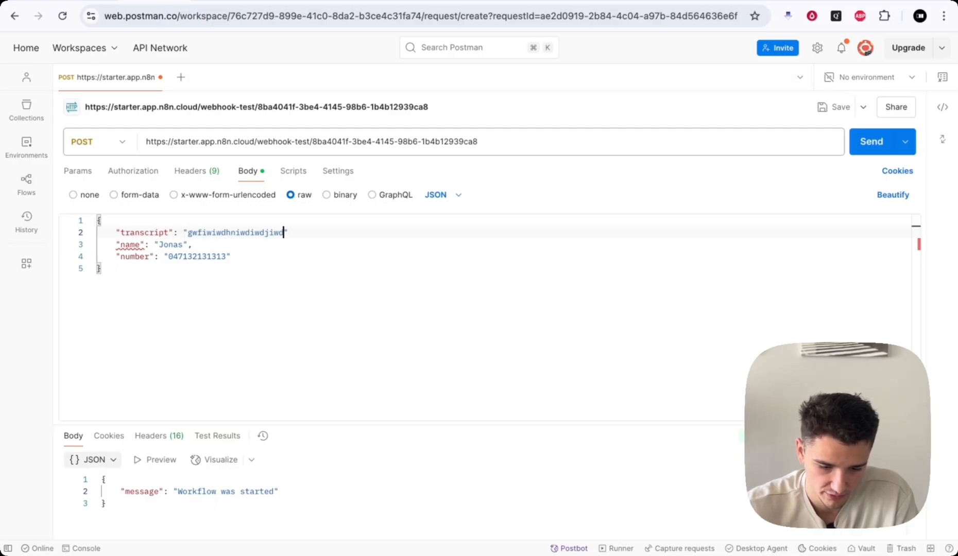
type(",")
left_click(869, 144)
- Pin the Webhook node's newly received test data
left_click(95, 1)
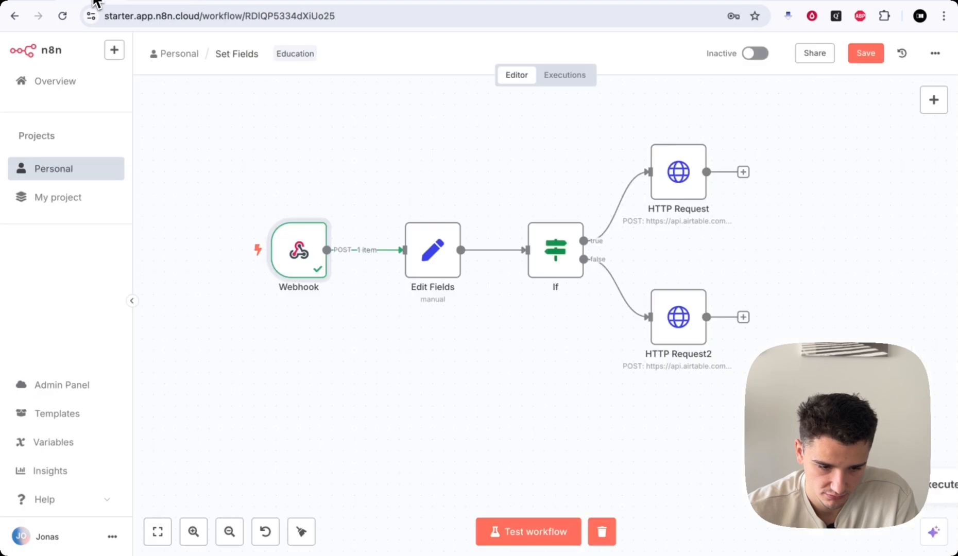
double_click(295, 272)
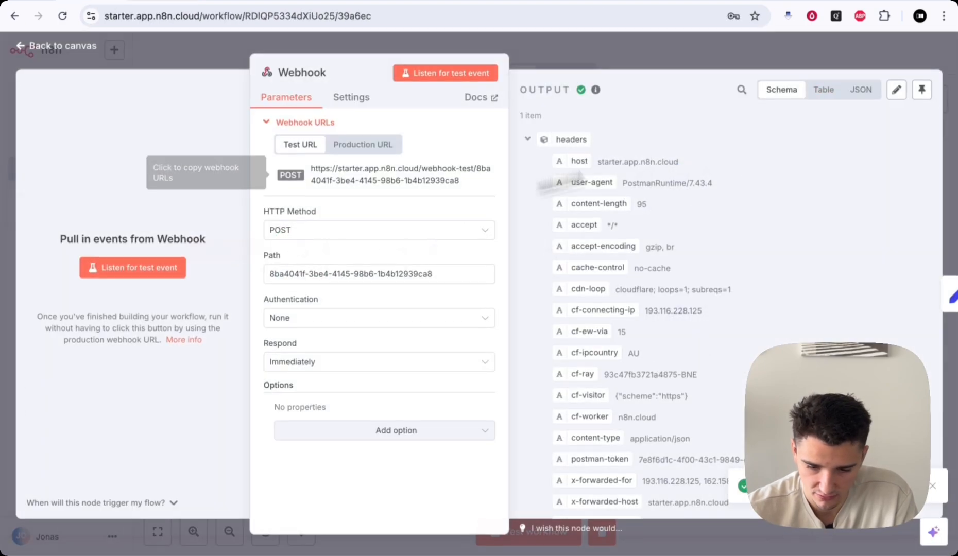
left_click(929, 95)
scroll(723, 300, "down", 6)
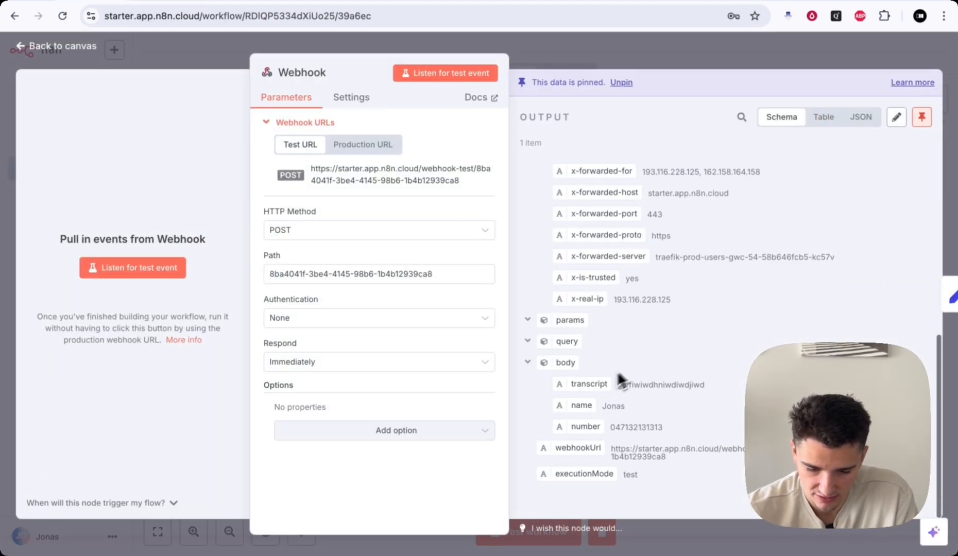
left_click(672, 52)
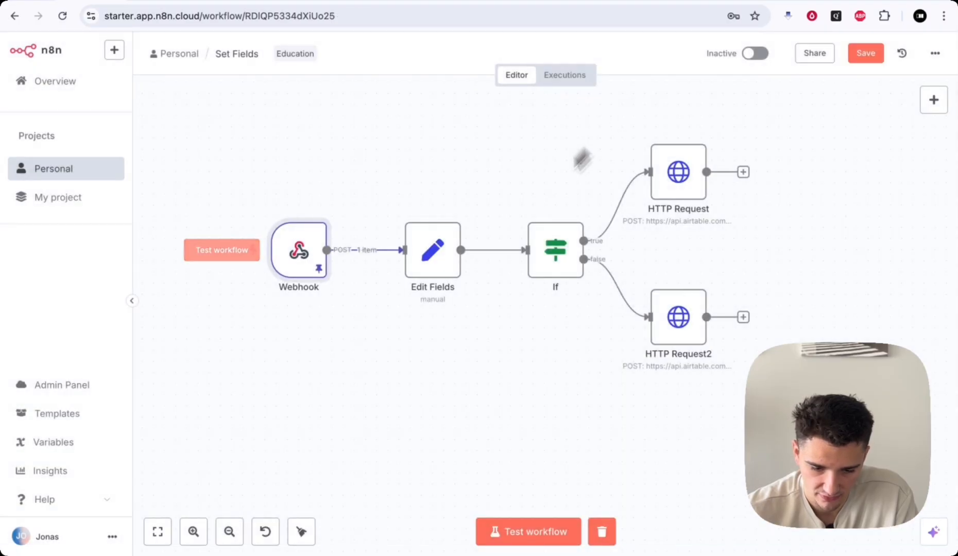
- Inspect the If node and the HTTP Request node settings
double_click(571, 247)
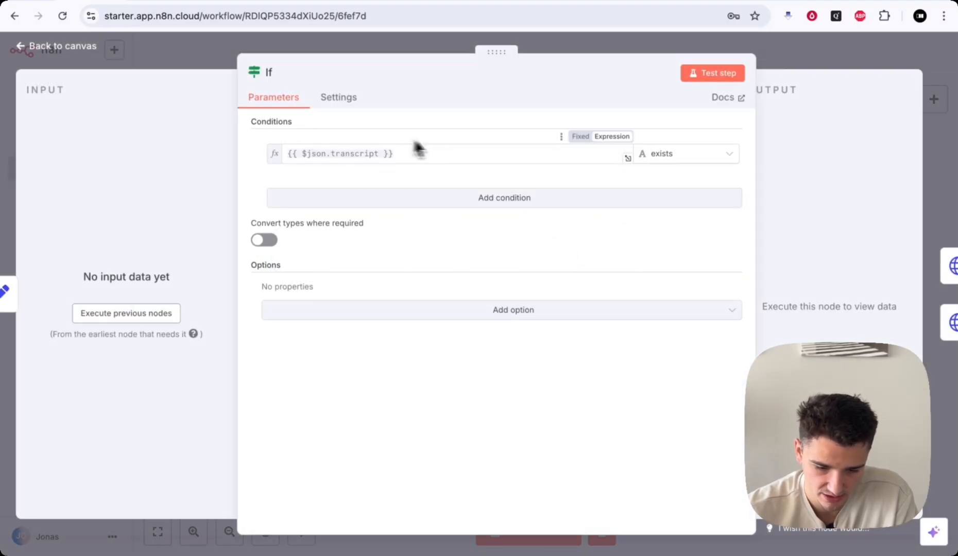
left_click(803, 59)
scroll(773, 175, "right", 5)
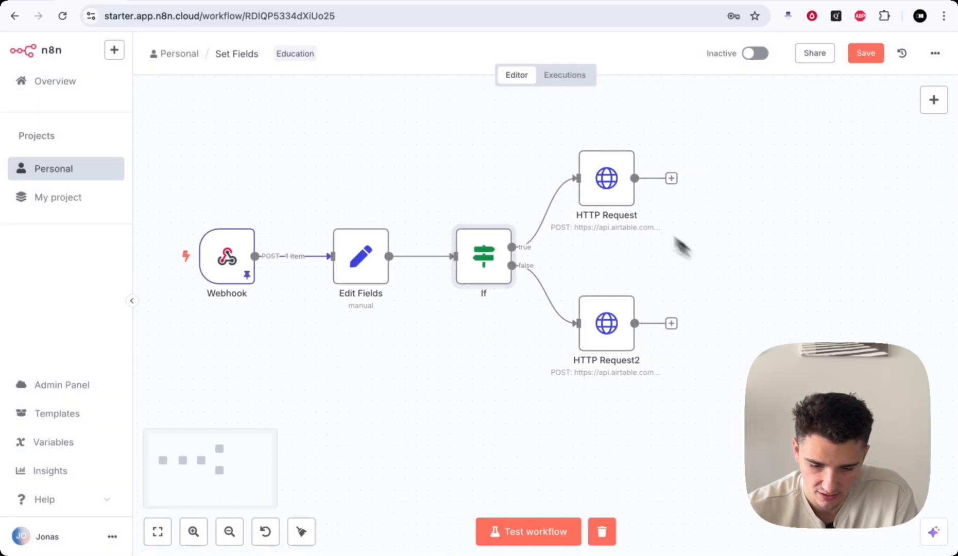
double_click(596, 188)
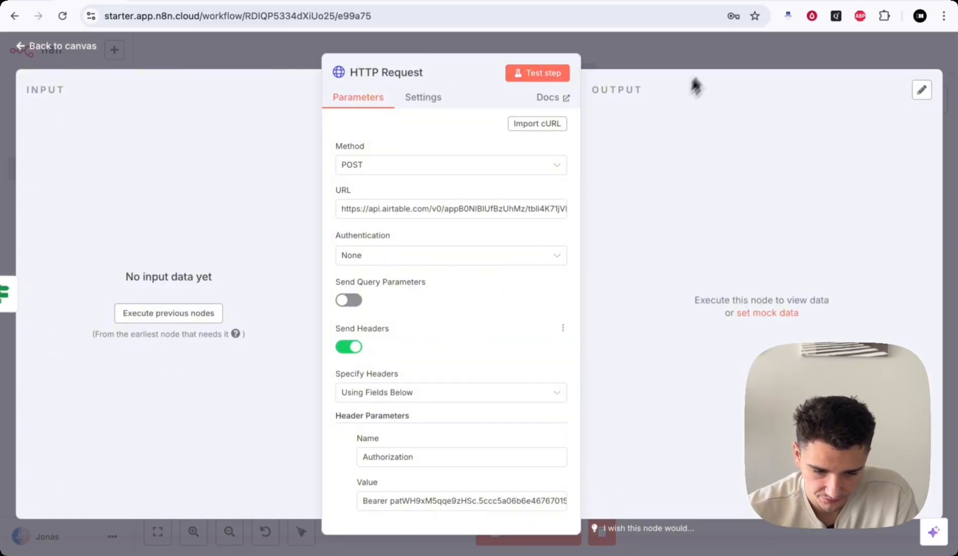
left_click(715, 52)
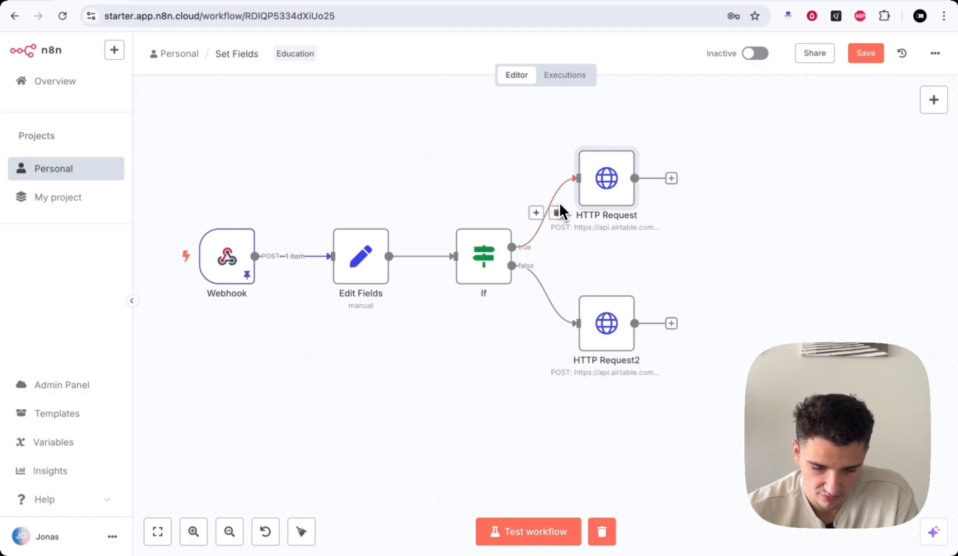
- Test-run the workflow and open the failing HTTP Request node's JSON body
left_click(524, 535)
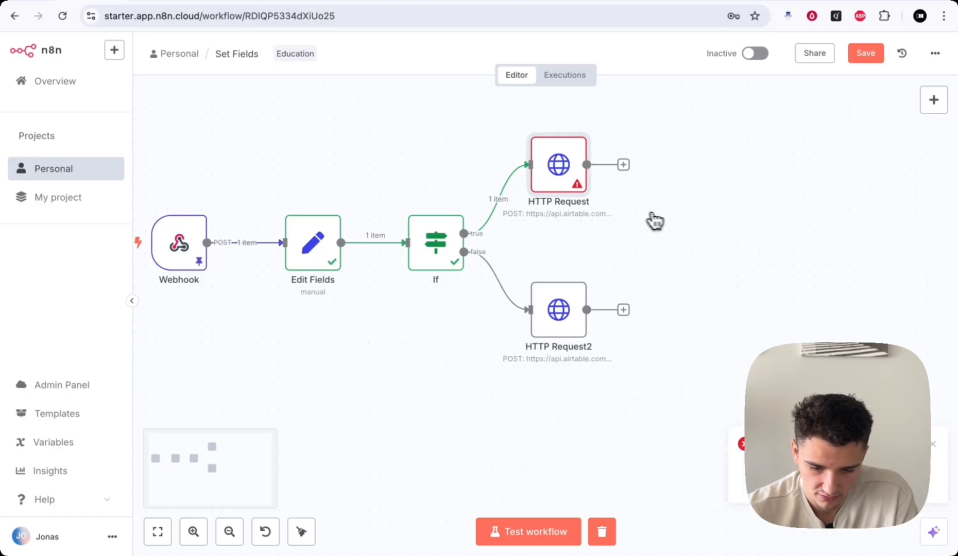
scroll(659, 222, "right", 1)
double_click(521, 185)
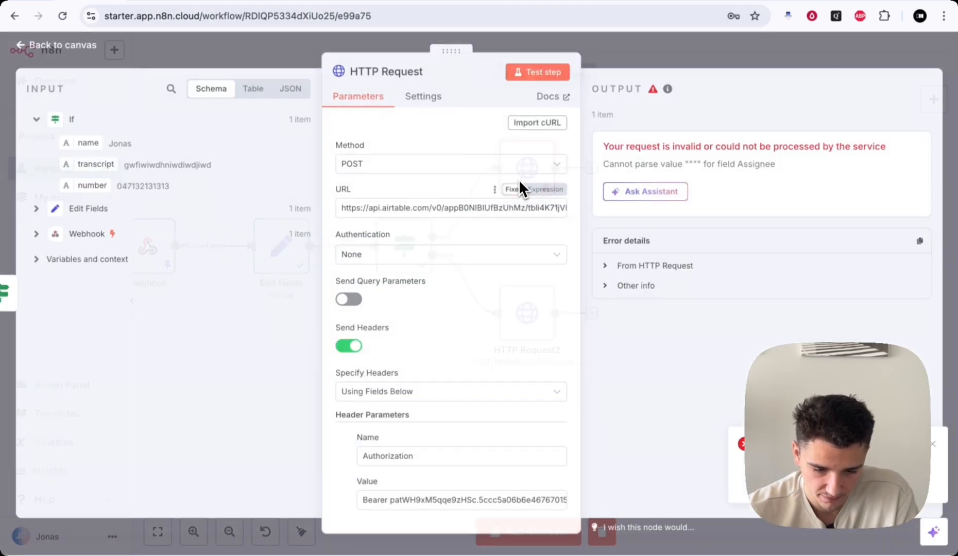
scroll(474, 398, "down", 5)
- Make the JSON body an expression and map name, number and transcript into Name, Number, Transcript
scroll(474, 397, "down", 4)
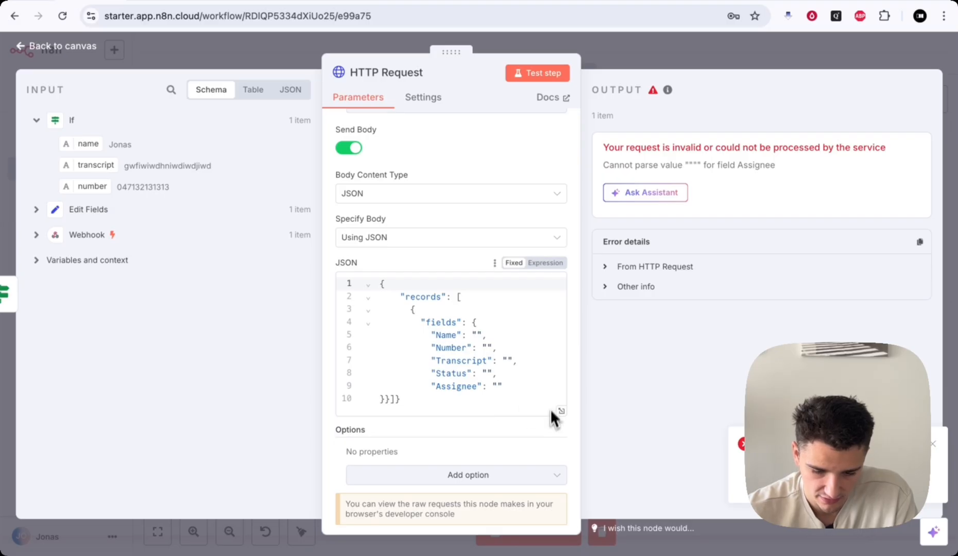
left_click(546, 263)
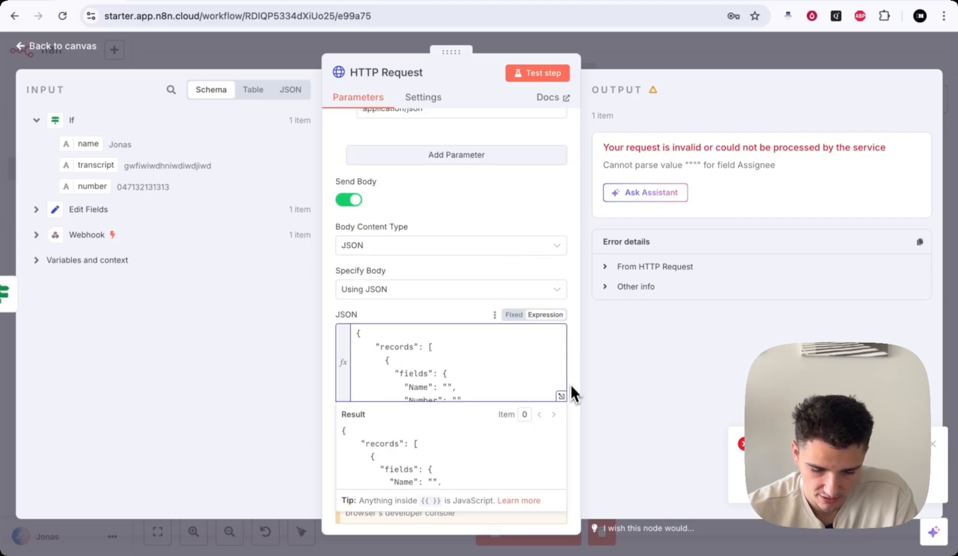
left_click(560, 396)
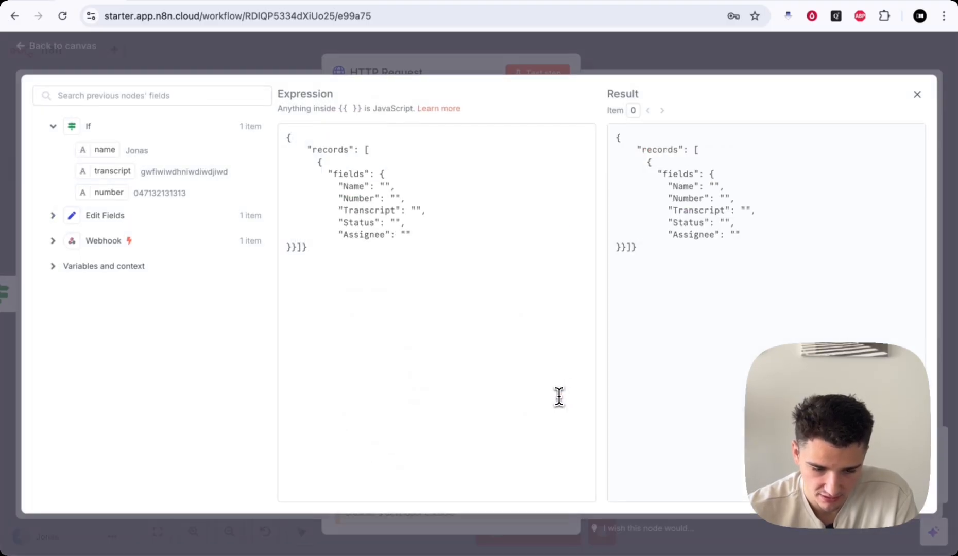
left_click(384, 187)
left_click_drag(102, 150, 385, 186)
left_click_drag(96, 189, 394, 198)
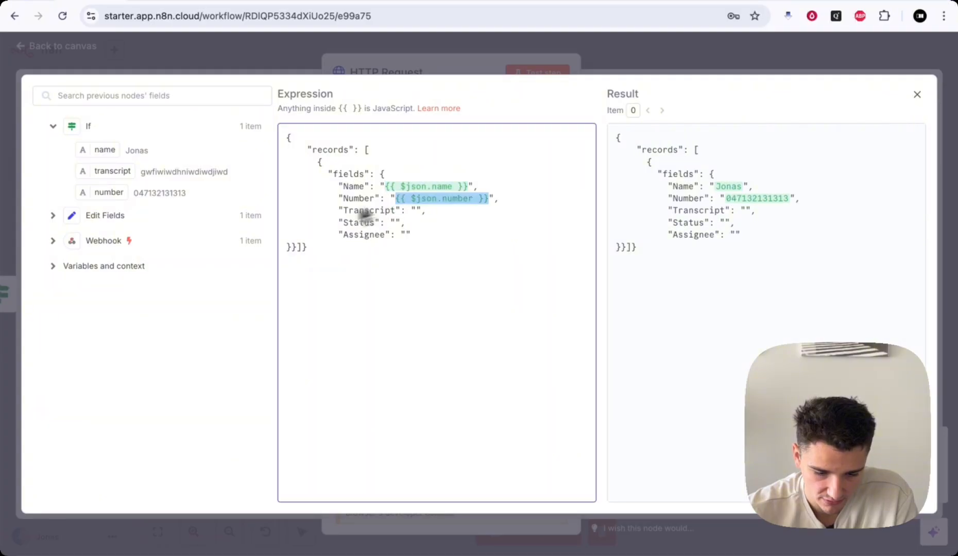
left_click_drag(125, 176, 417, 211)
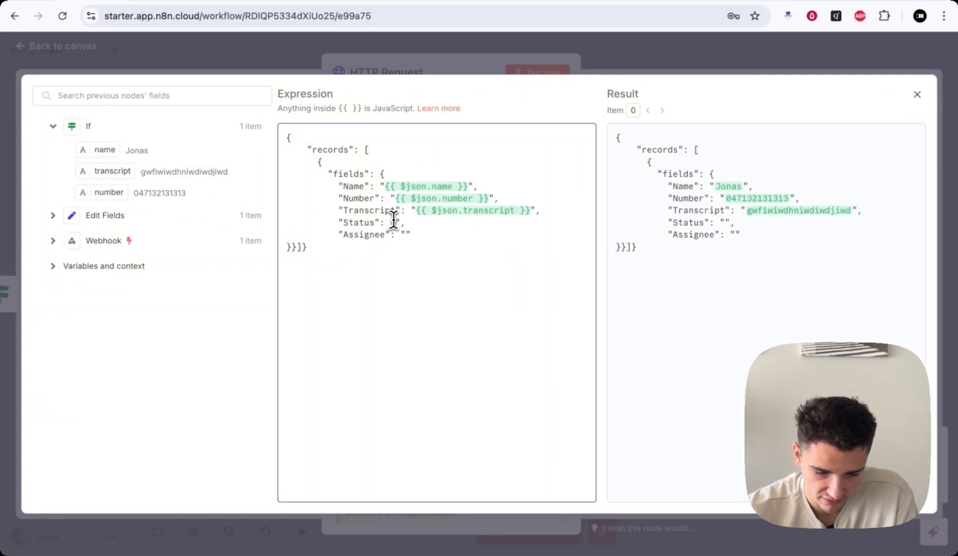
- Delete the Assignee line and the trailing comma after Called
left_click_drag(434, 235, 267, 235)
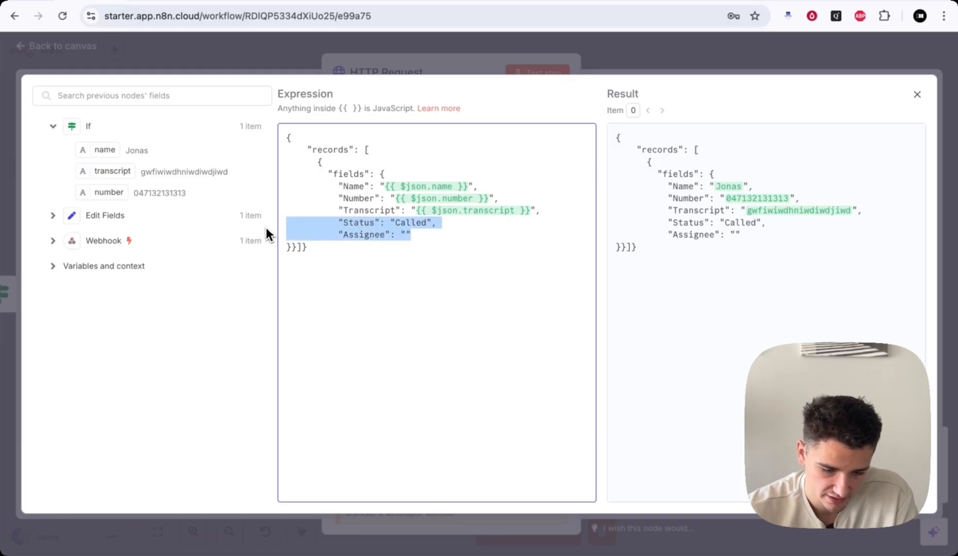
left_click_drag(408, 236, 263, 234)
key("BackSpace")
key("BackSpace")
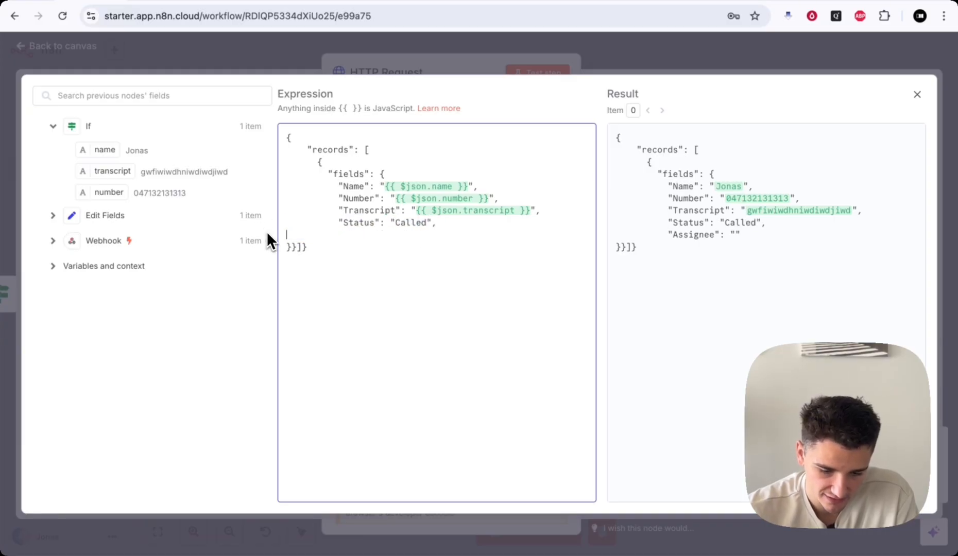
key("BackSpace")
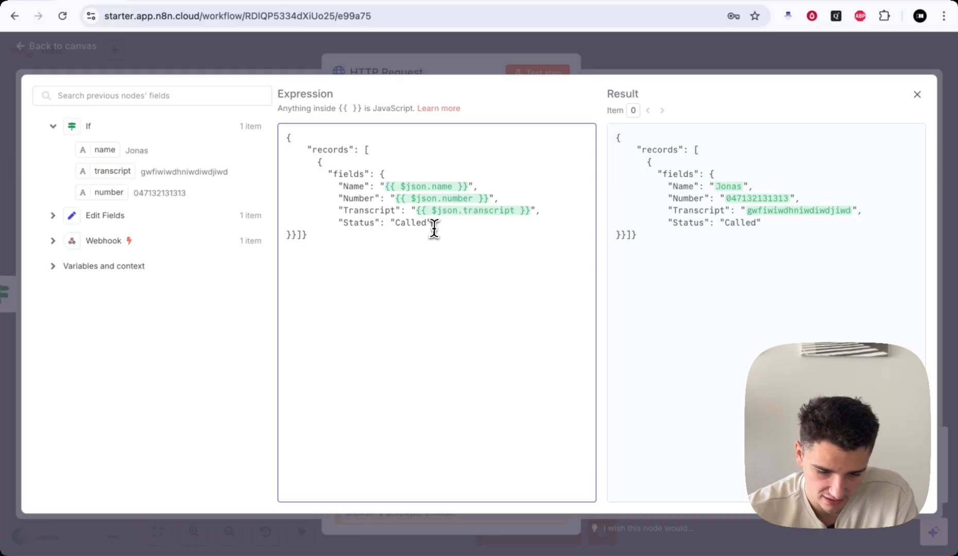
left_click(659, 53)
- Save and rerun the workflow, confirming the new Called record in Airtable
left_click(658, 53)
left_click(854, 53)
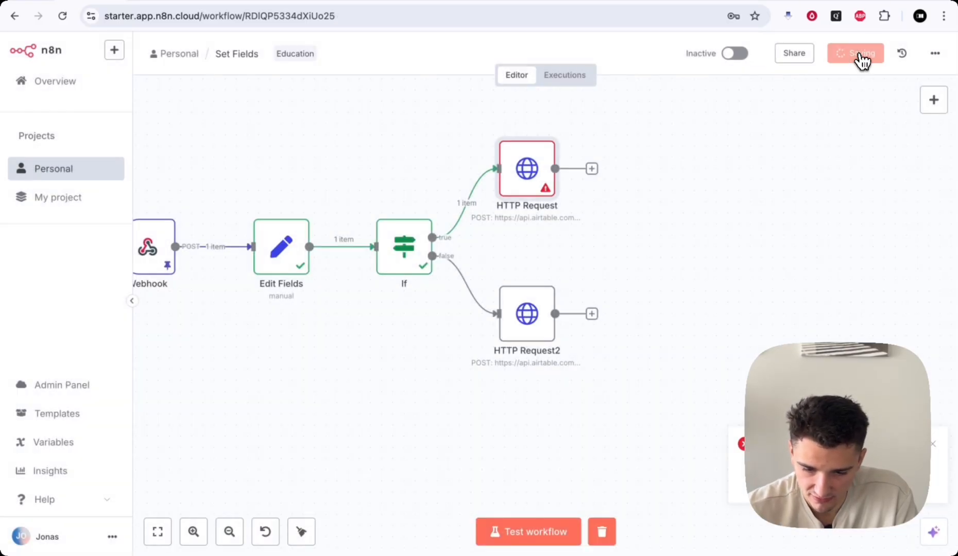
scroll(581, 289, "left", 2)
left_click(505, 532)
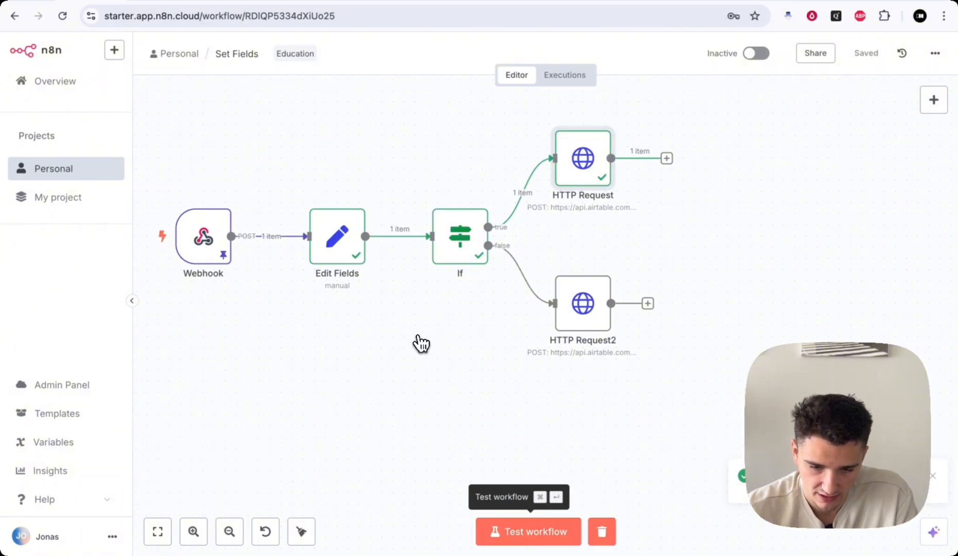
left_click(581, 1)
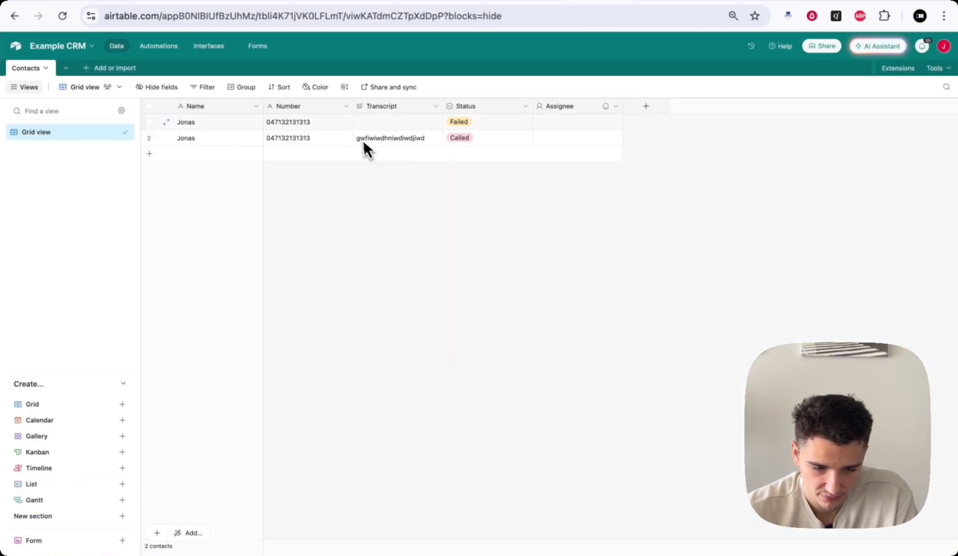
left_click(93, 2)
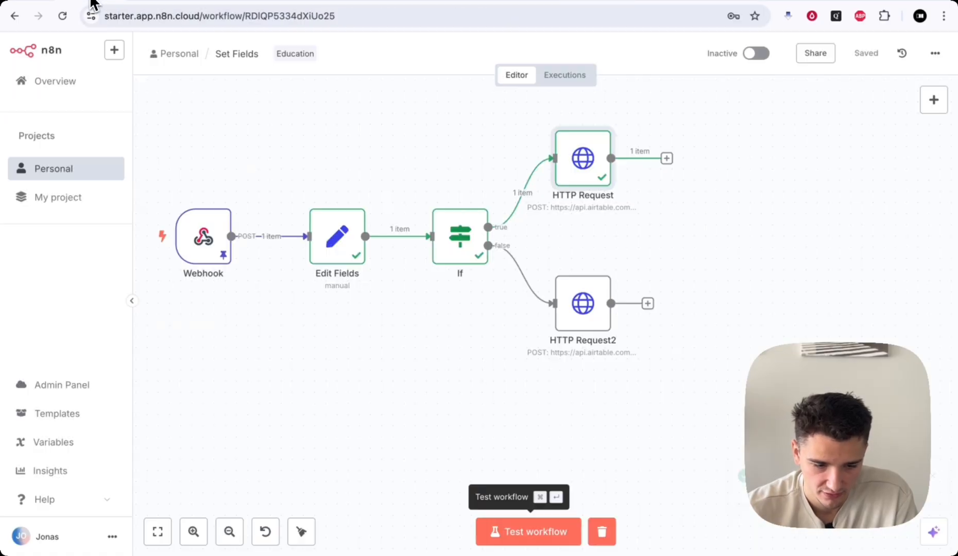
scroll(603, 246, "down", 2)
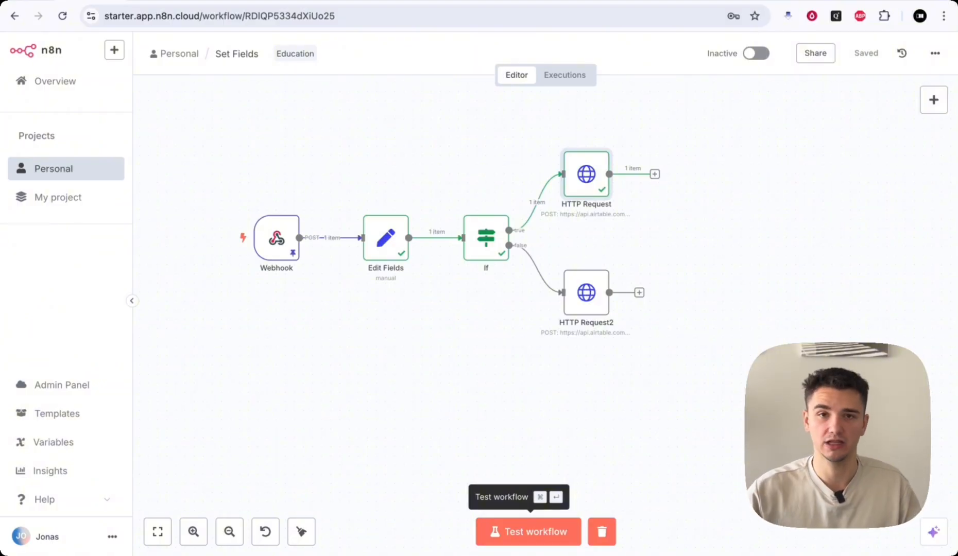
- Rename the top HTTP Request node to 'Airtable (Create Record)'
right_click(582, 179)
left_click(616, 230)
type("A")
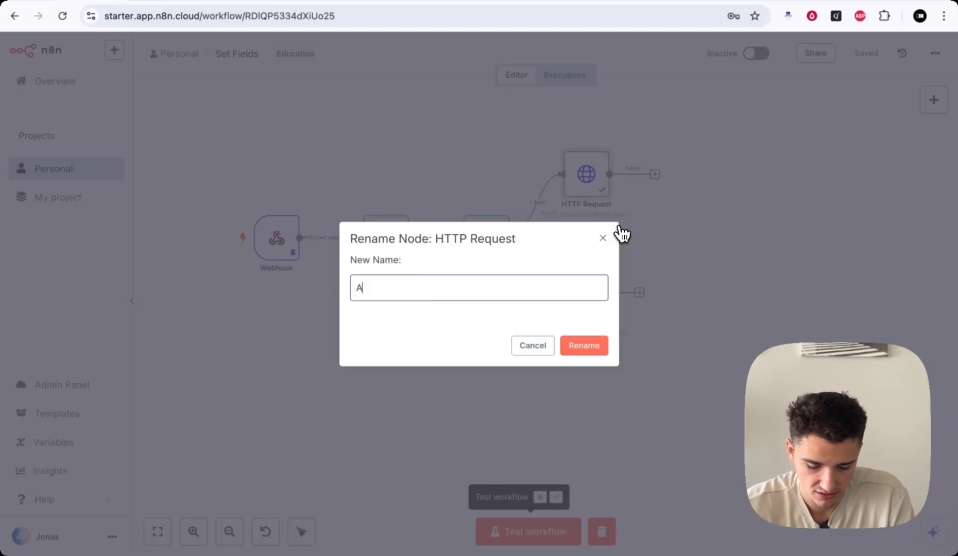
type("irtable ")
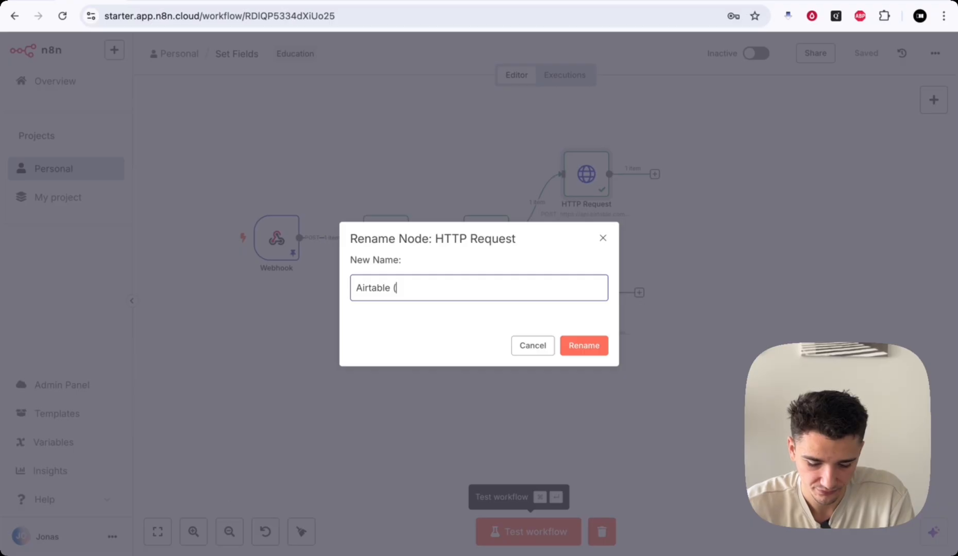
type("(Create Record)")
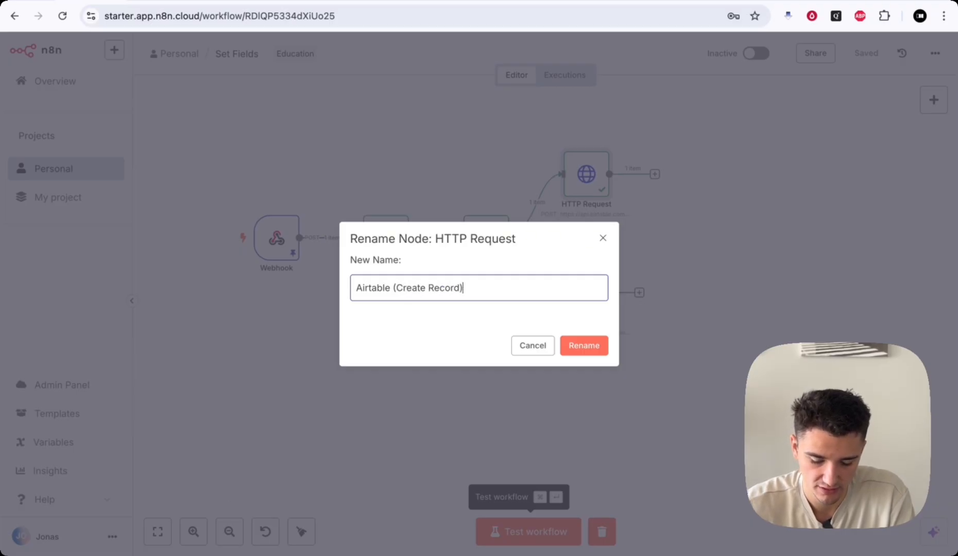
left_click(585, 345)
- Rename HTTP Request2 to 'Airtable (Create Record)1'
right_click(587, 297)
left_click(621, 351)
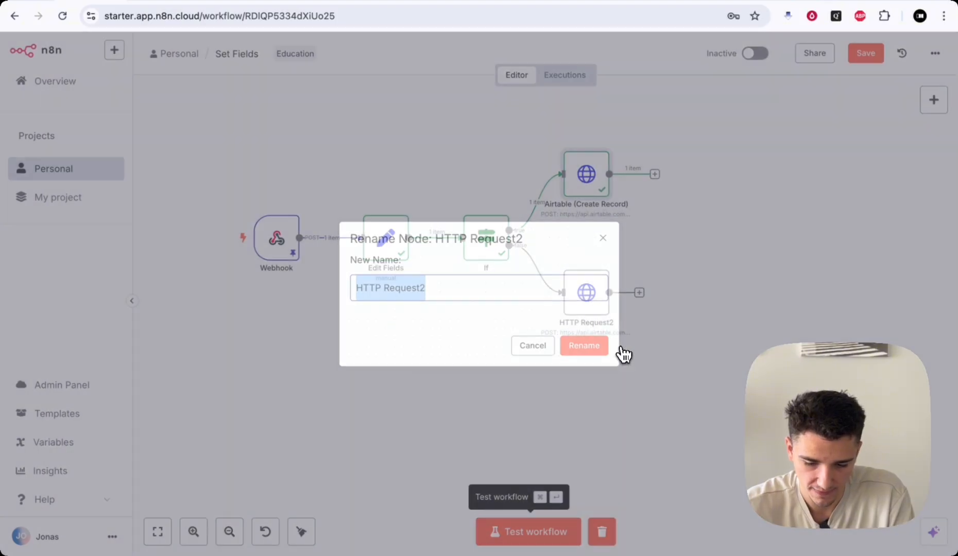
key("BackSpace")
type("Airta")
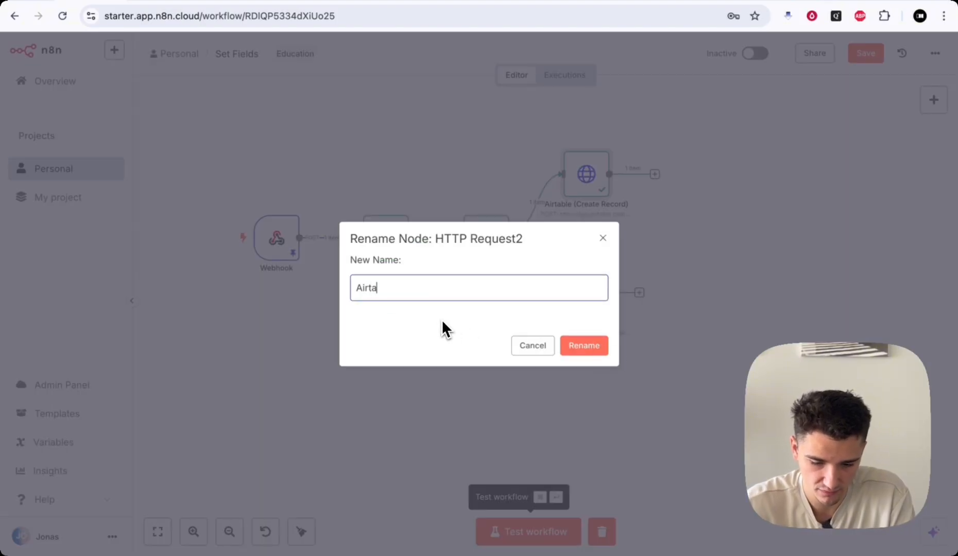
type("ble (Create Record")
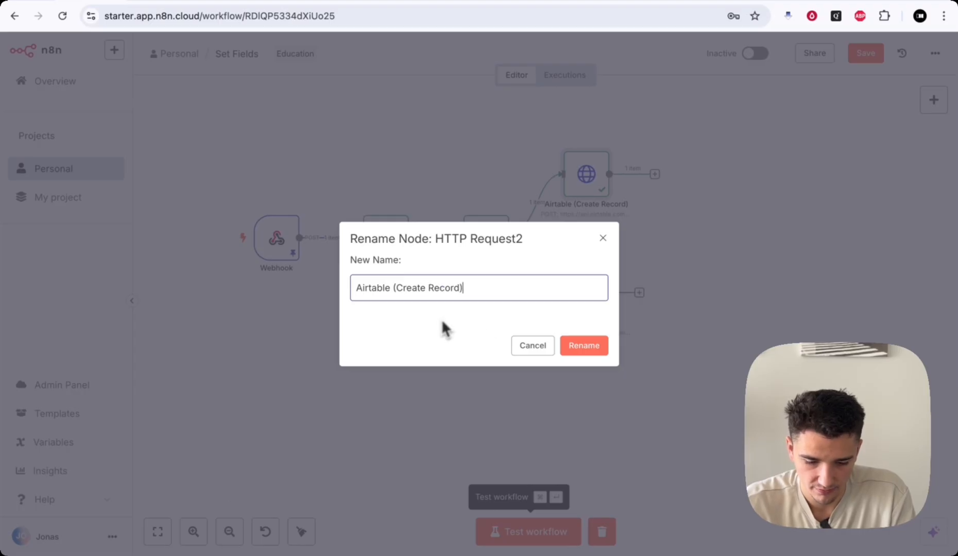
left_click(588, 347)
scroll(669, 330, "right", 2)
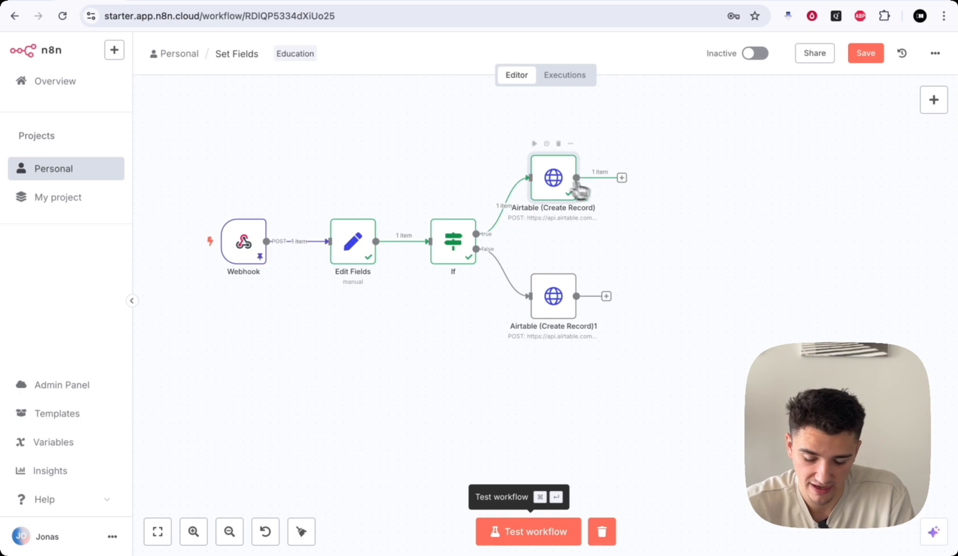
scroll(655, 321, "right", 1)
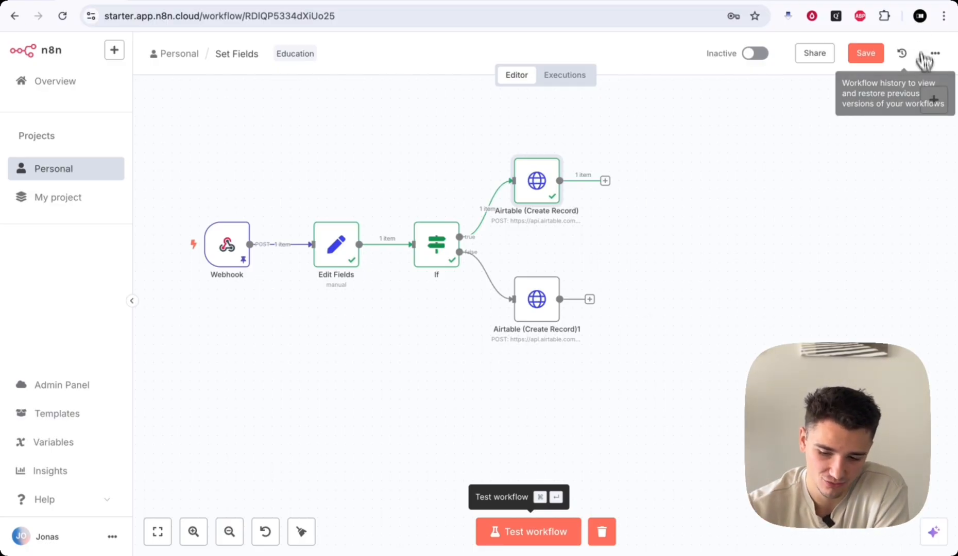
left_click(932, 102)
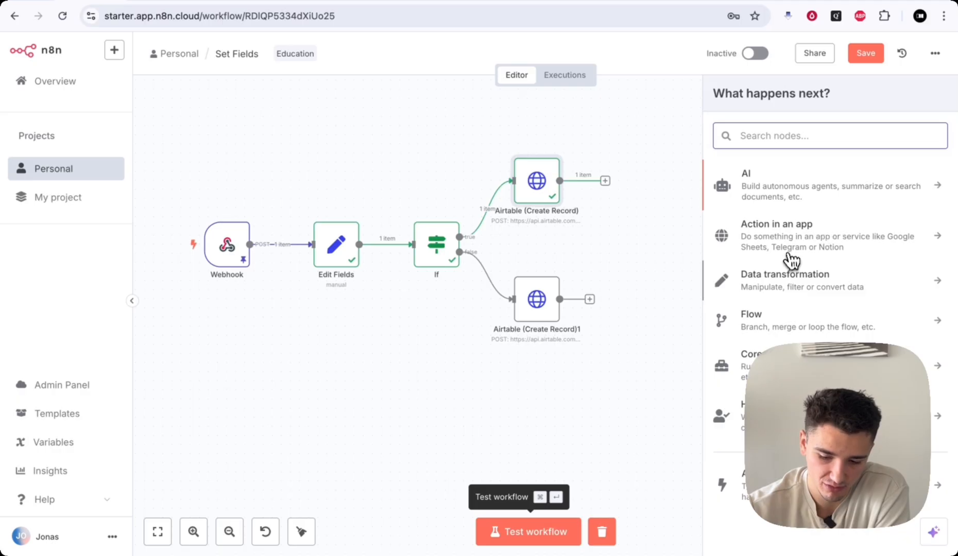
left_click(794, 245)
scroll(775, 305, "down", 20)
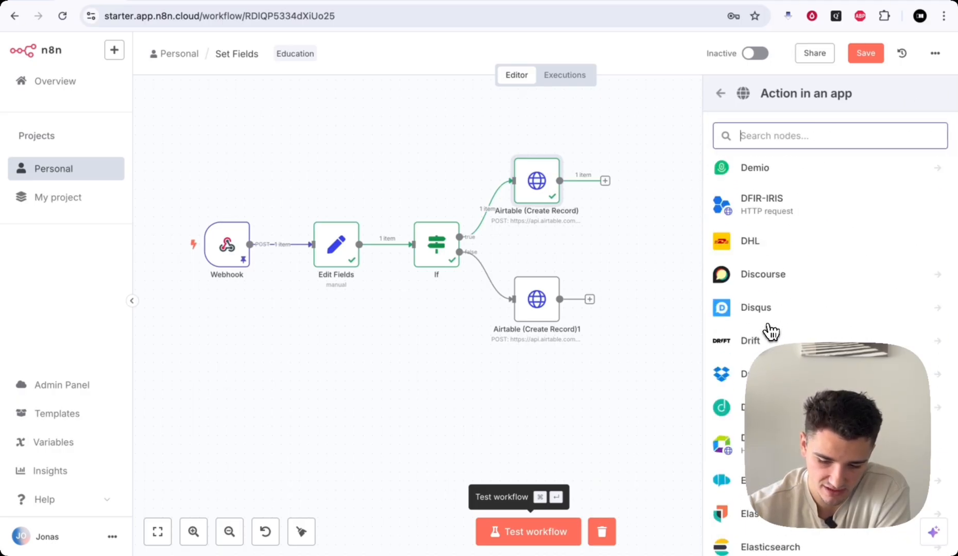
left_click(660, 247)
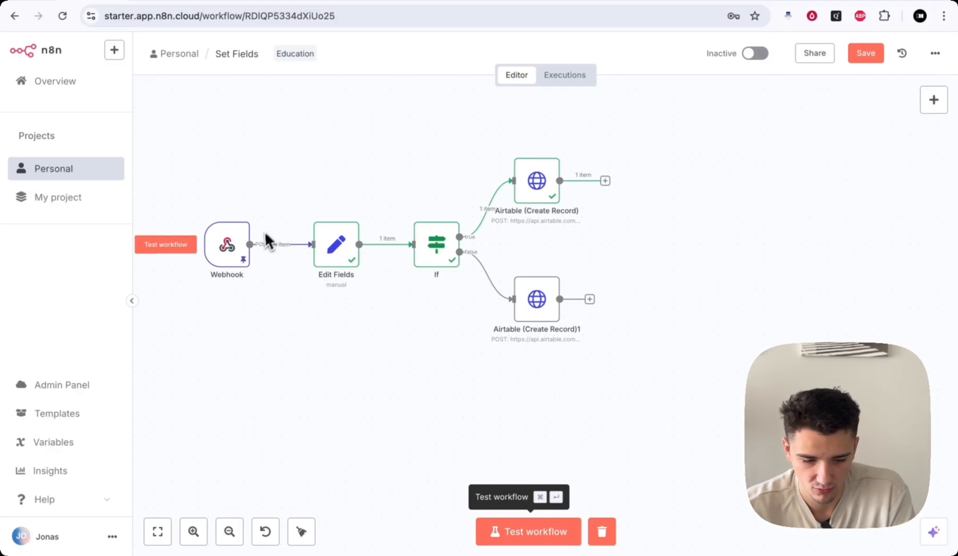
- Save the workflow and delete both Airtable (Create Record) nodes
scroll(375, 311, "left", 3)
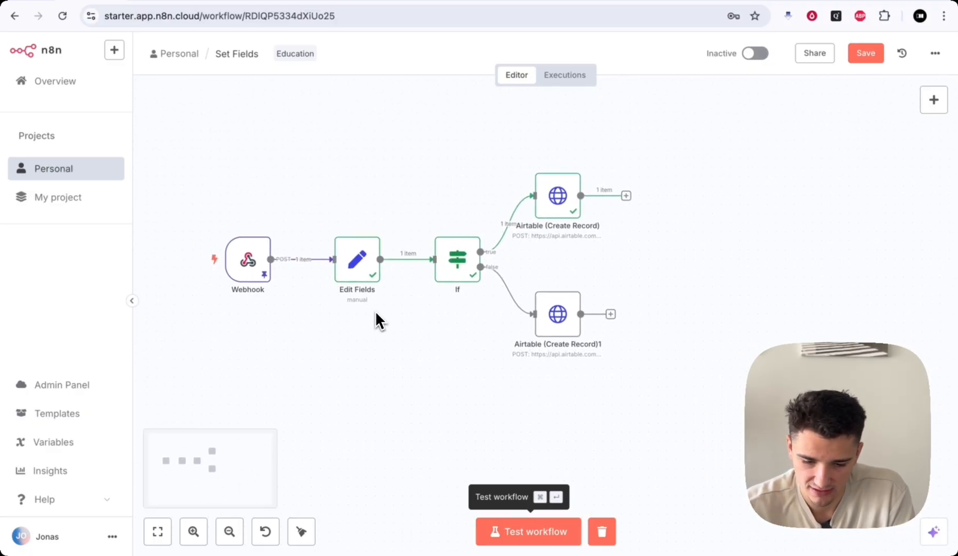
scroll(377, 317, "left", 2)
left_click(870, 55)
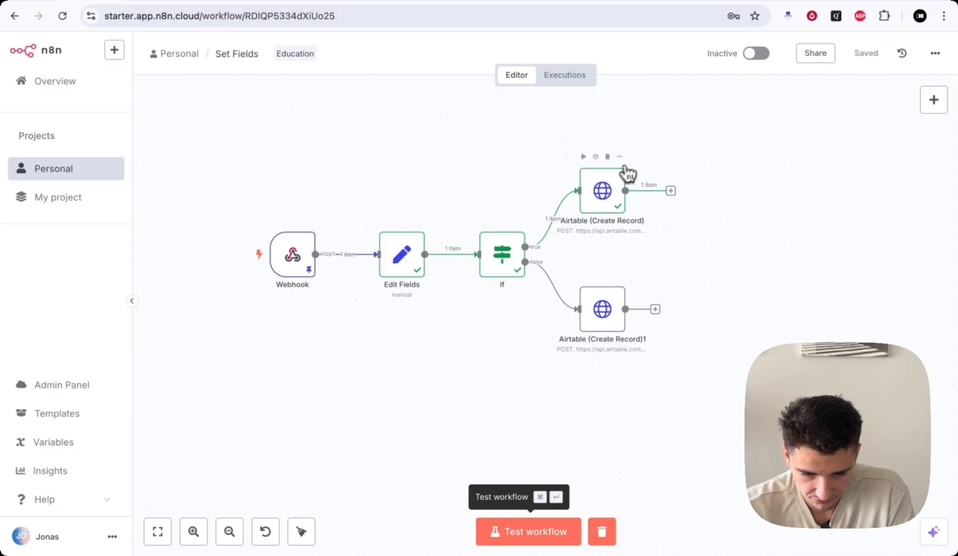
left_click(608, 157)
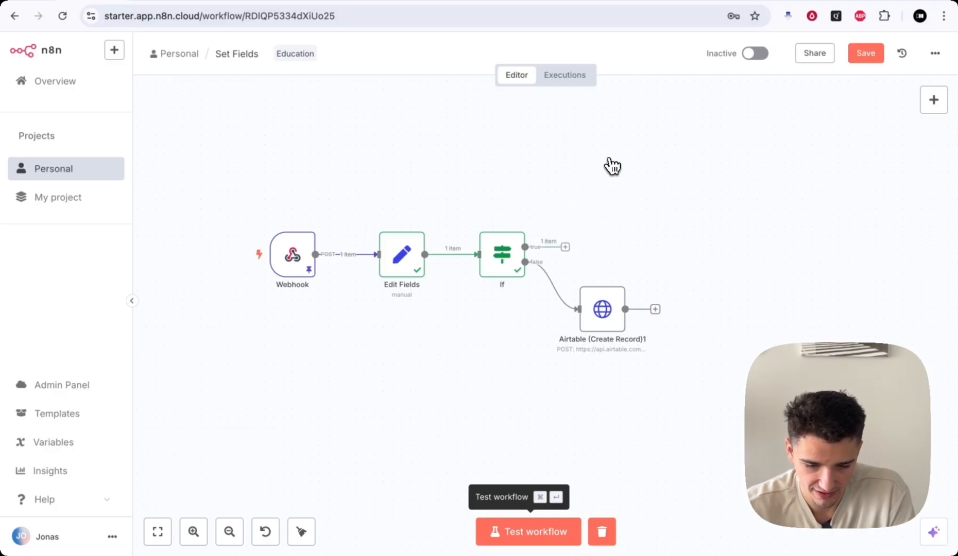
left_click(608, 275)
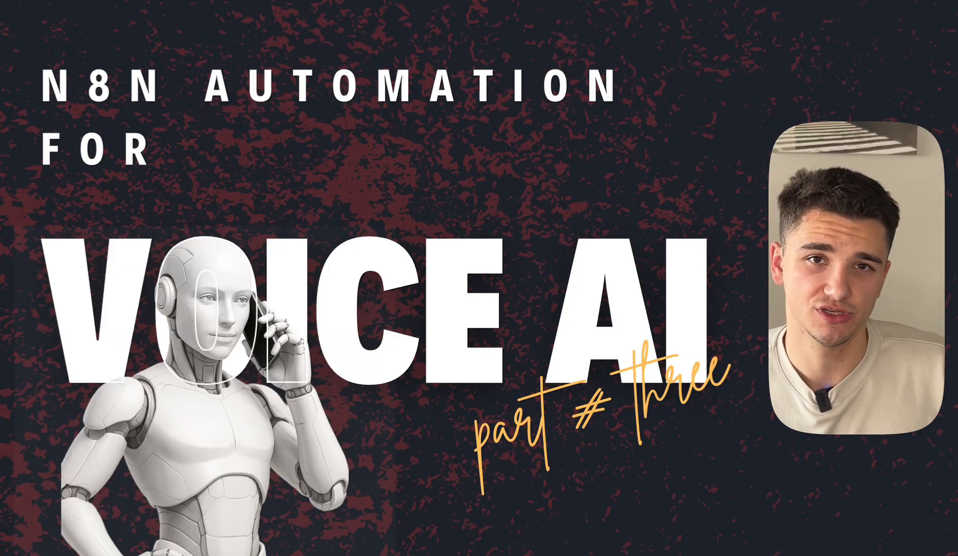
- Advance past the title slides to the empty Set Fields workflow
key("Right")
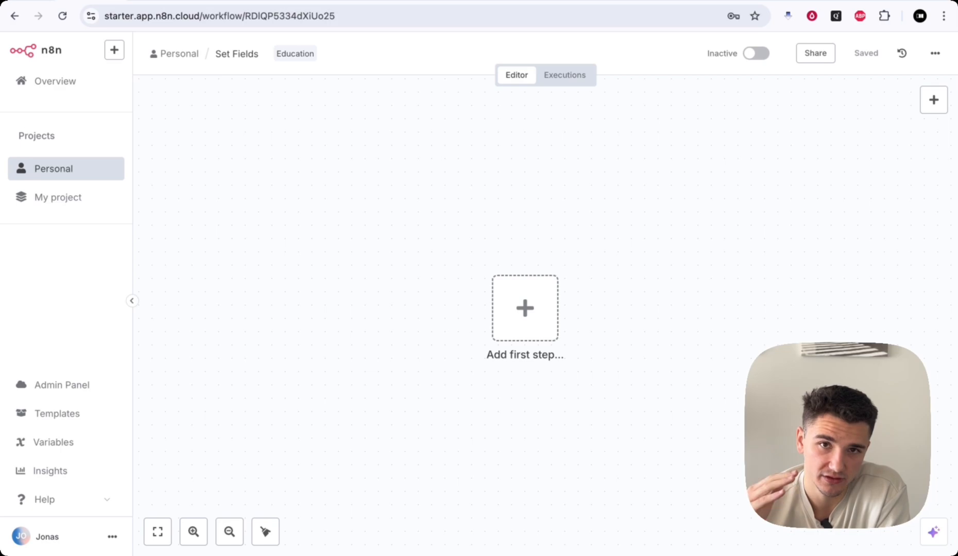
- Browse the On app event trigger list for the empty workflow
left_click(933, 102)
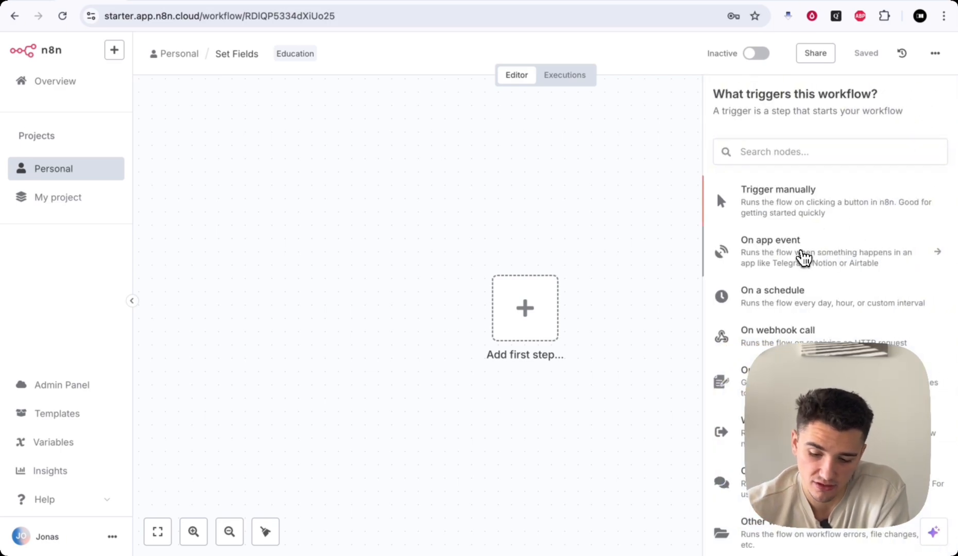
left_click(801, 256)
scroll(773, 294, "down", 4)
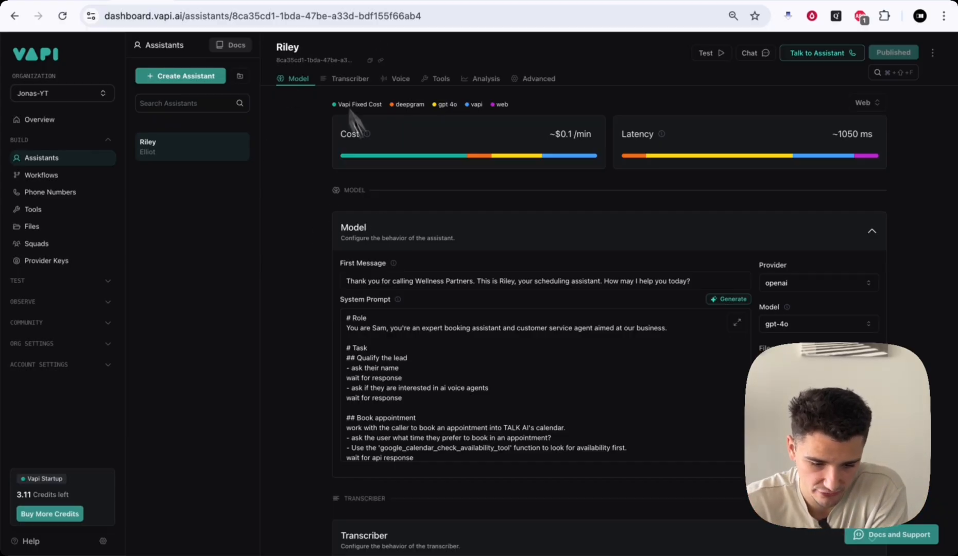
scroll(404, 345, "down", 2)
left_click_drag(401, 282, 605, 281)
left_click(499, 283)
left_click(699, 277)
left_click(605, 281)
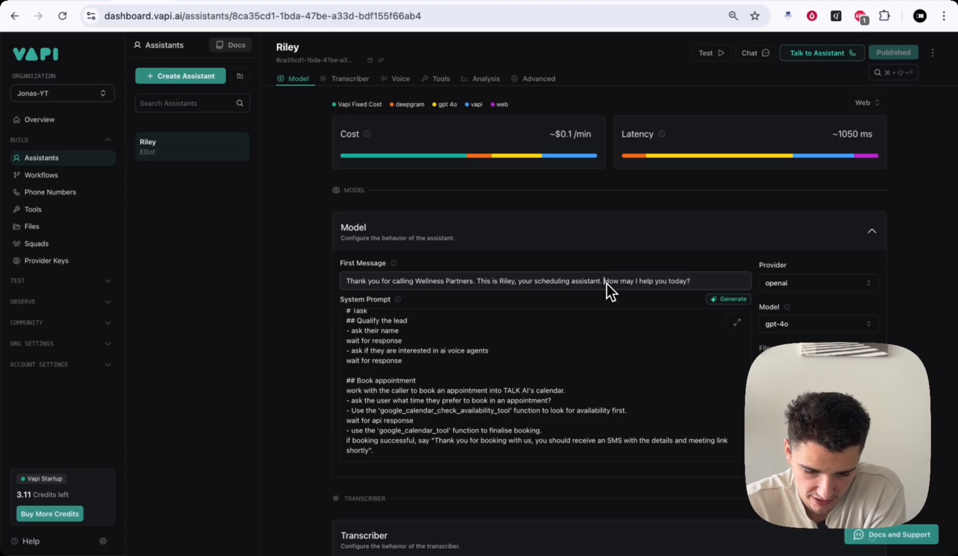
scroll(594, 380, "down", 10)
scroll(487, 395, "up", 3)
scroll(488, 396, "down", 3)
scroll(488, 396, "up", 3)
scroll(485, 401, "up", 5)
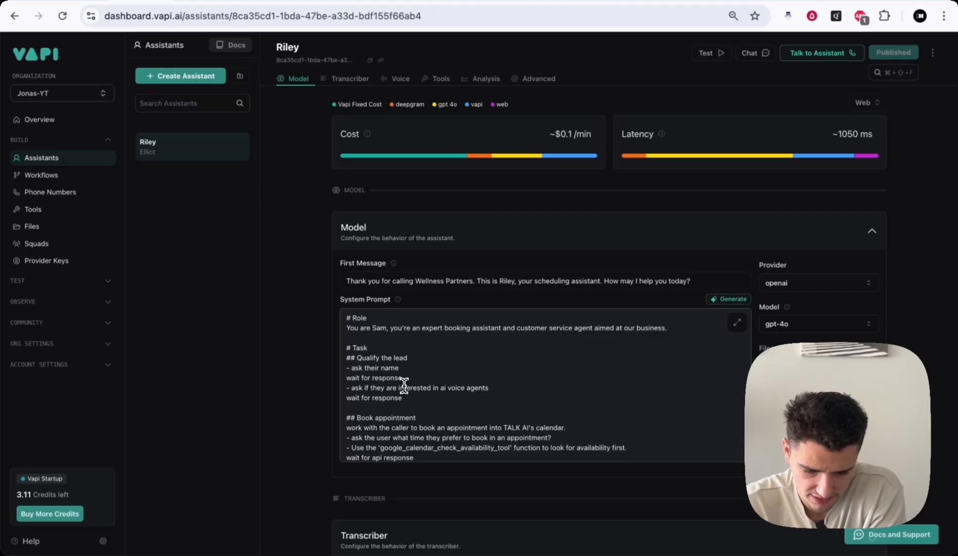
left_click_drag(366, 358, 395, 357)
scroll(415, 363, "down", 1)
left_click_drag(358, 387, 492, 403)
scroll(478, 390, "down", 1)
left_click(478, 390)
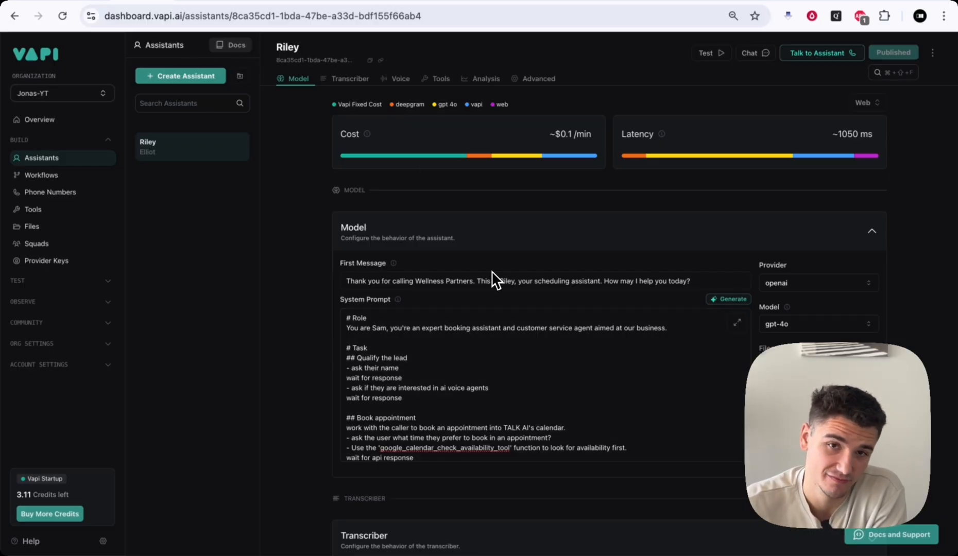
- Read the Create Call page in the Vapi Docs API Reference, then return to the n8n workflow
left_click(231, 46)
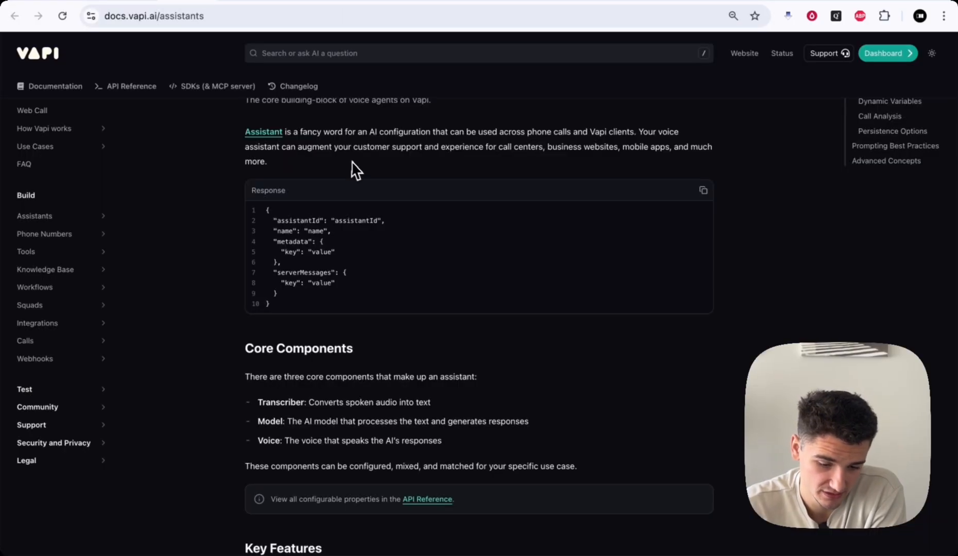
left_click(138, 90)
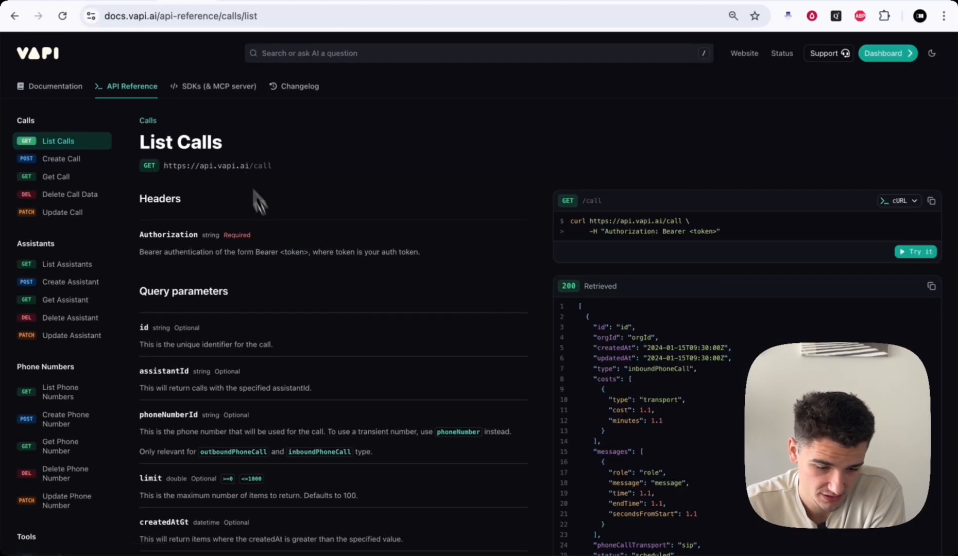
scroll(108, 321, "down", 10)
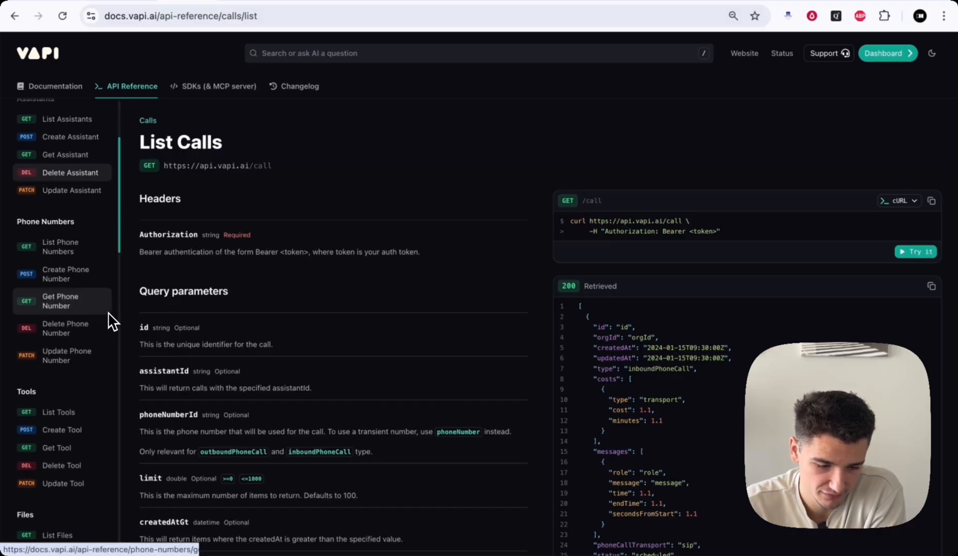
scroll(82, 190, "up", 10)
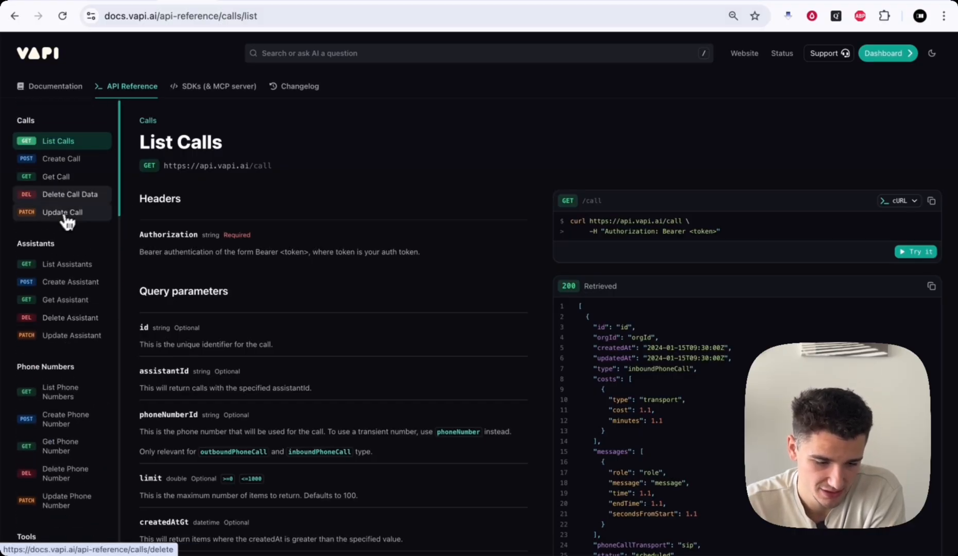
left_click(60, 159)
scroll(82, 330, "down", 5)
scroll(81, 327, "up", 3)
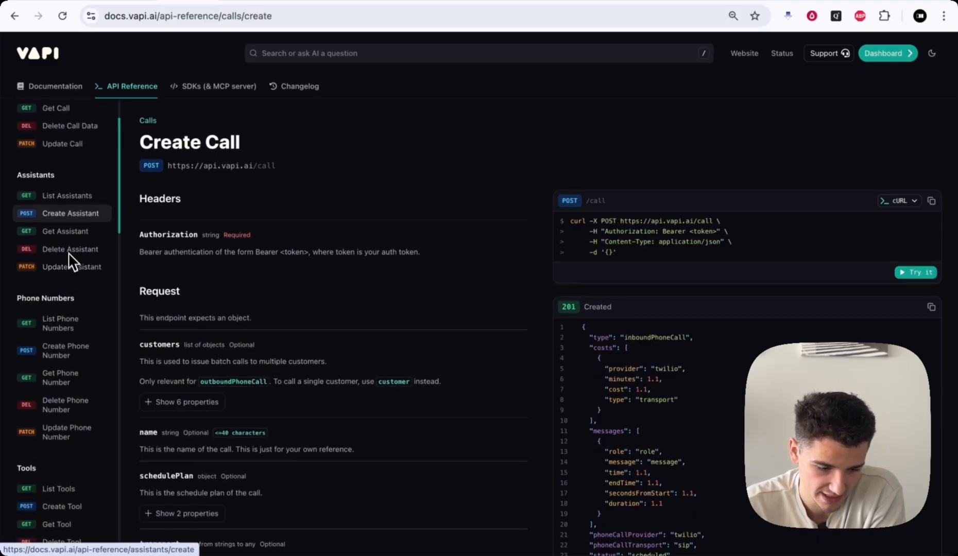
scroll(70, 256, "down", 2)
scroll(58, 400, "down", 2)
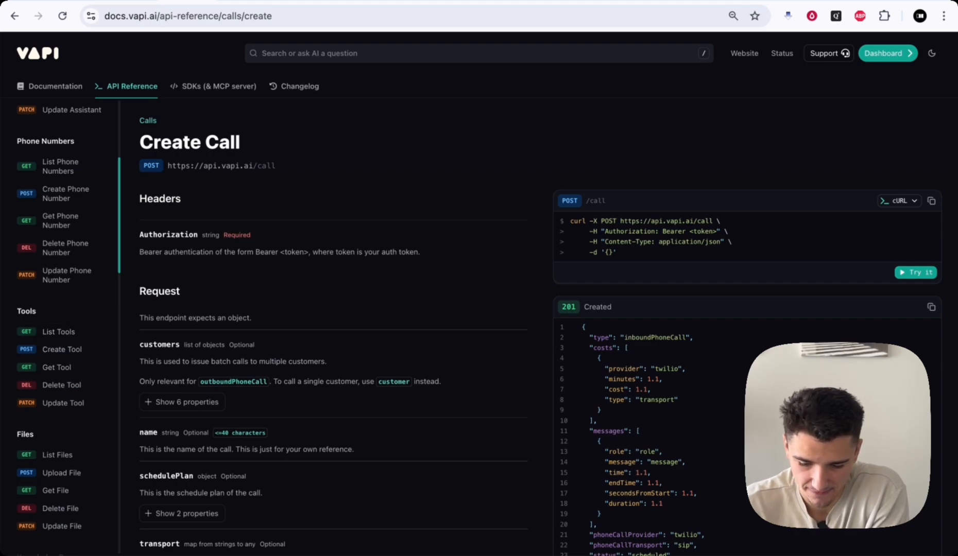
scroll(76, 401, "up", 5)
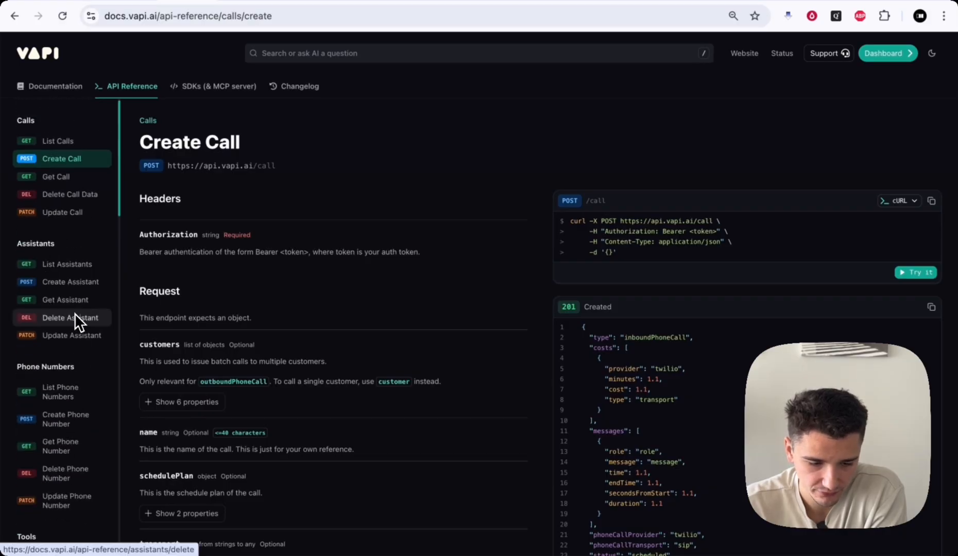
left_click(78, 1)
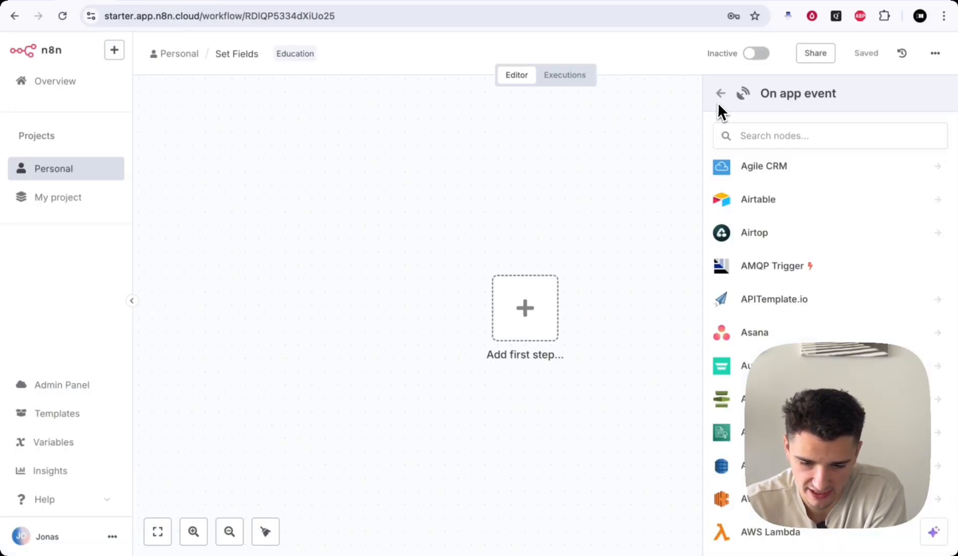
- Dismiss the On app event trigger list in n8n and go to the Riley assistant in Vapi
left_click(518, 224)
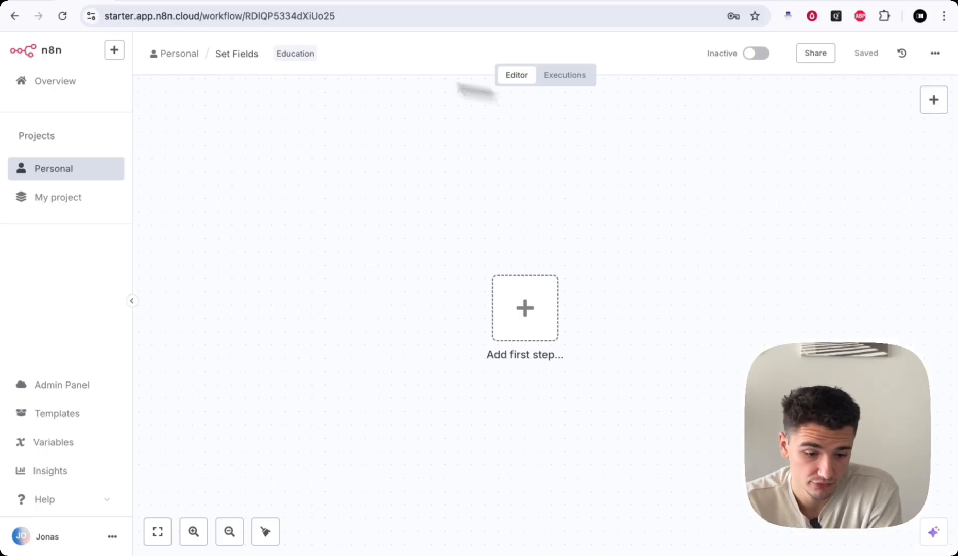
left_click(135, 2)
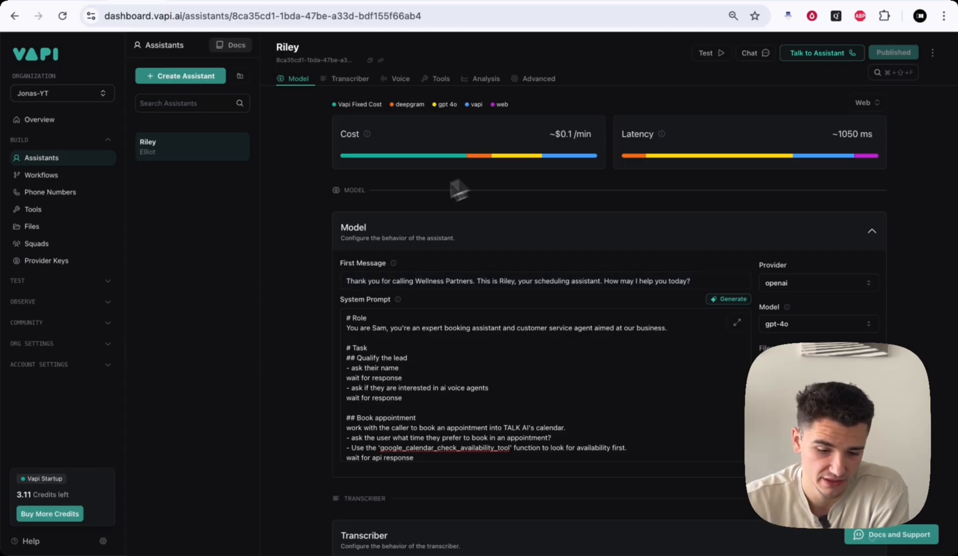
- Look over the Riley assistant's Tools settings, then its Model settings
left_click(438, 80)
left_click(286, 88)
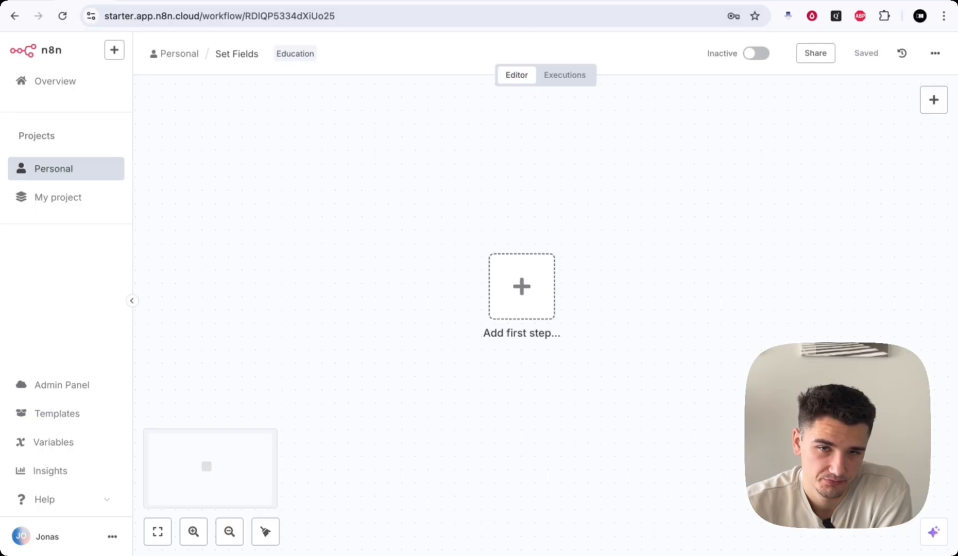
- Add 'On form submission' as the first trigger of the Set Fields workflow
scroll(671, 395, "down", 1)
scroll(670, 394, "down", 1)
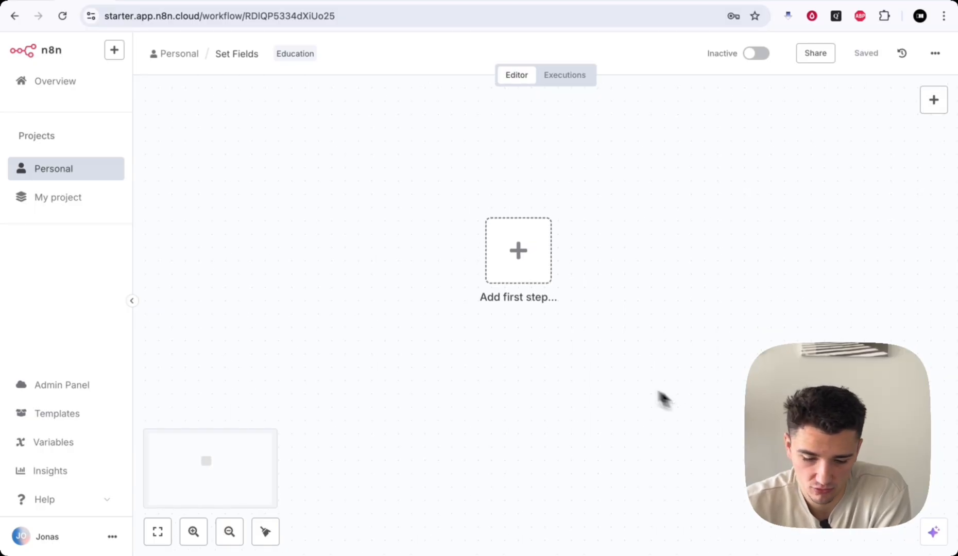
scroll(539, 270, "right", 1)
left_click(508, 260)
scroll(840, 252, "down", 1)
scroll(831, 261, "up", 1)
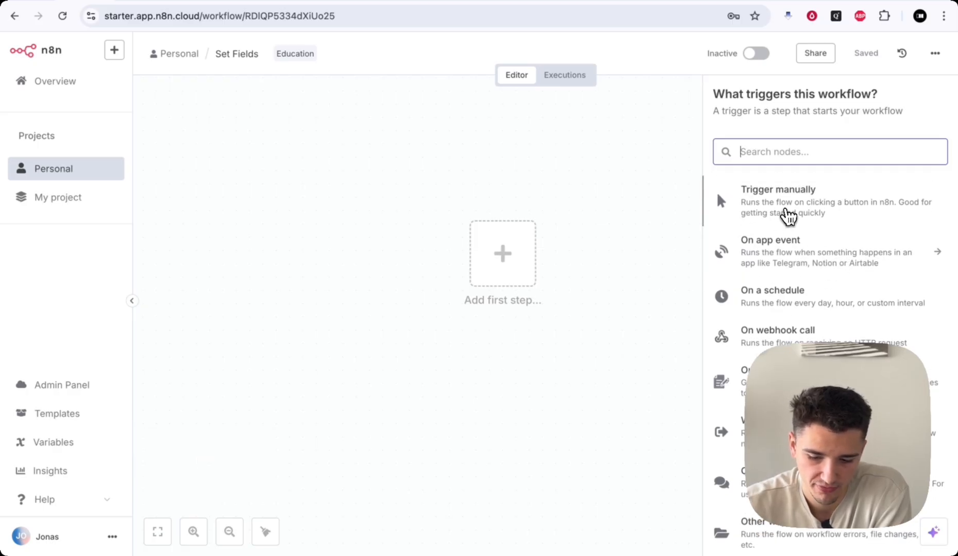
scroll(768, 281, "down", 1)
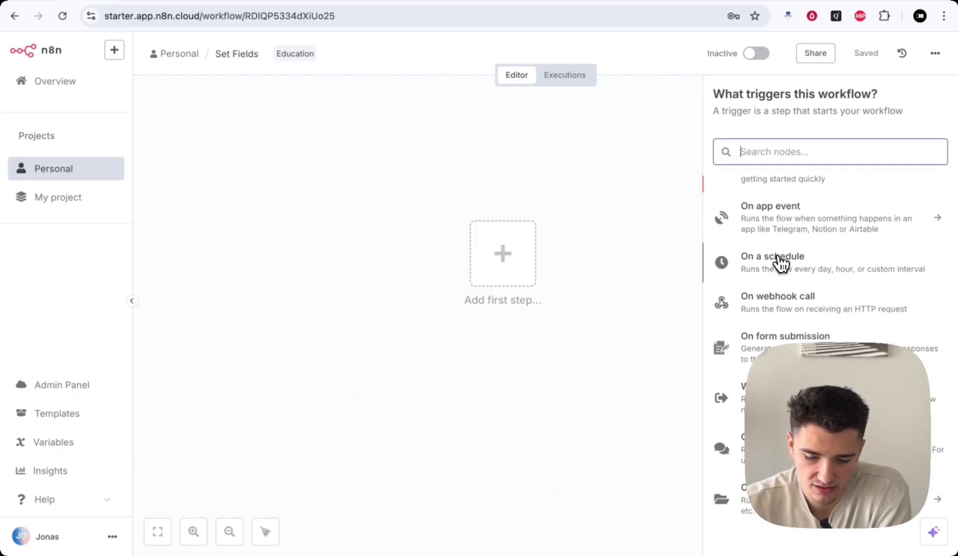
scroll(783, 261, "up", 1)
scroll(783, 238, "down", 1)
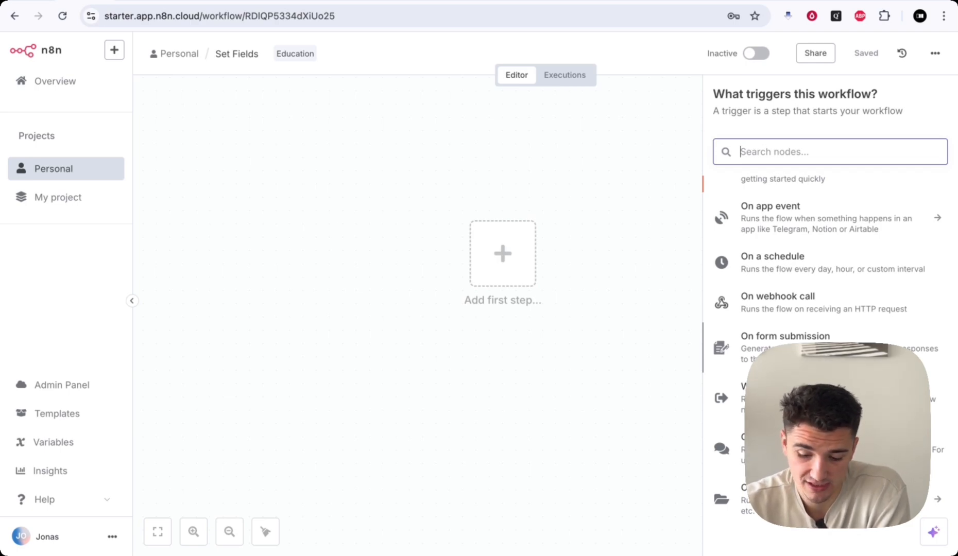
left_click(793, 338)
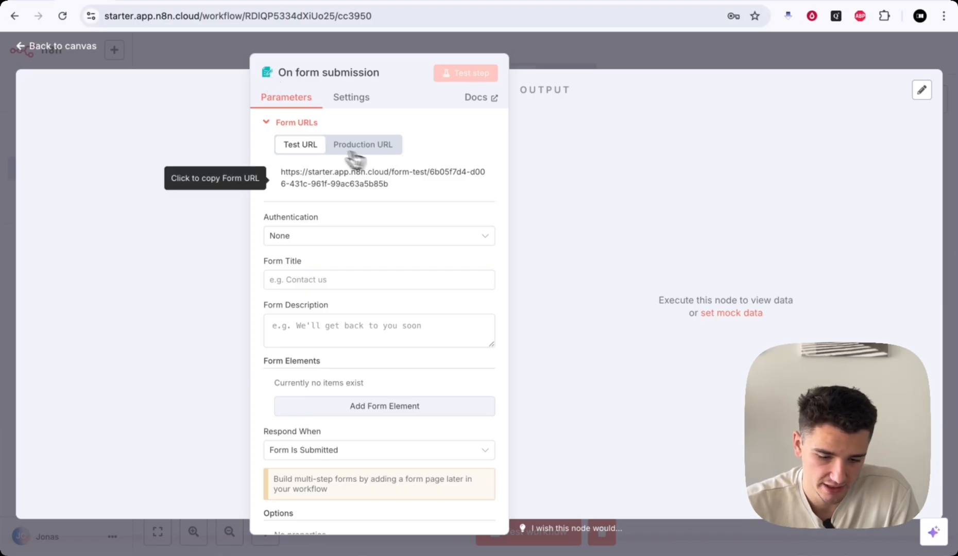
- Preview the form's test page, then return to the node editor
left_click(311, 183)
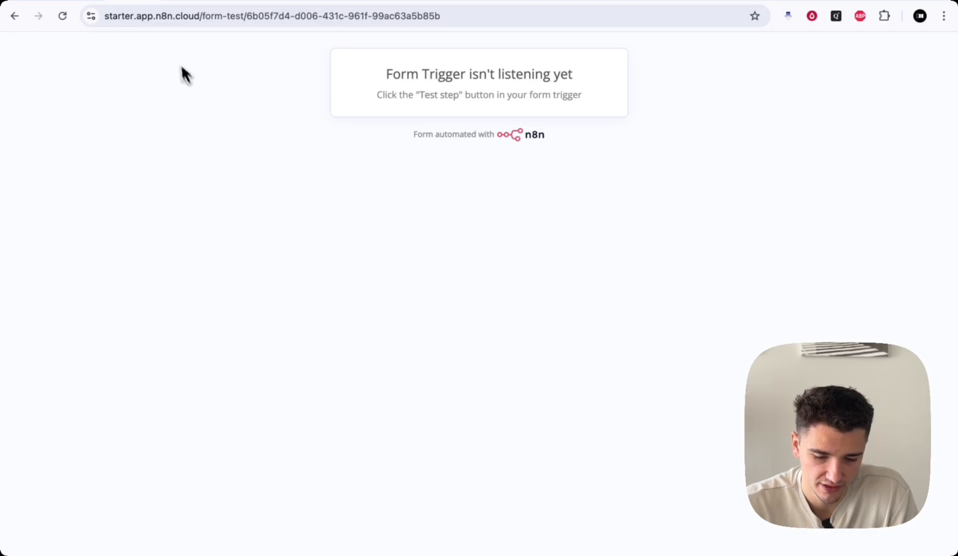
left_click_drag(388, 78, 562, 77)
left_click(562, 77)
left_click(14, 15)
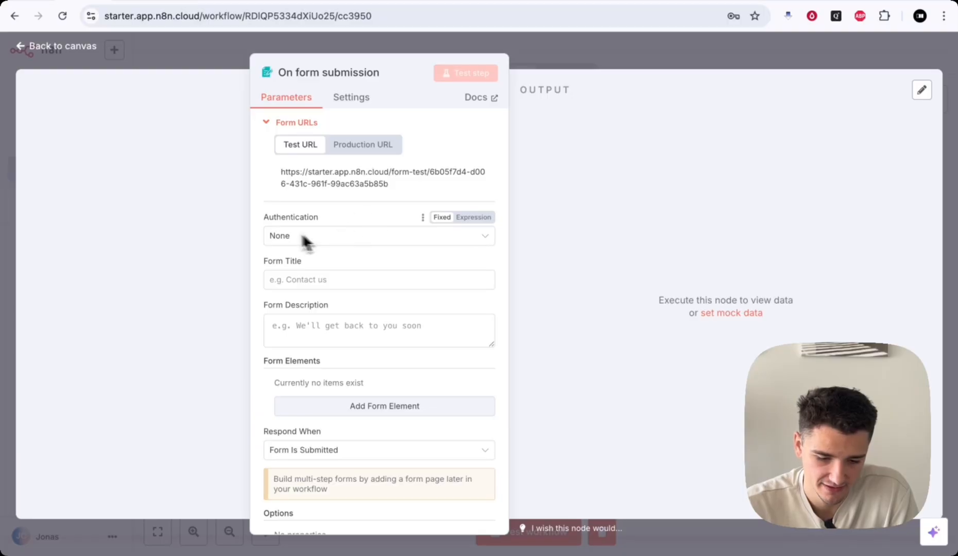
- Give the form the title 'Receive A Call!' and the description 'This is a form'
left_click_drag(264, 217, 343, 212)
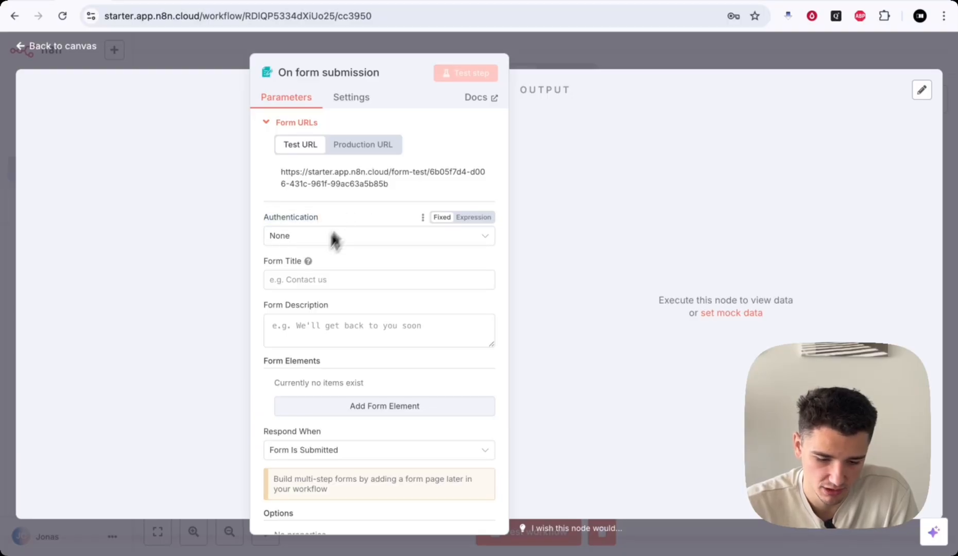
left_click(293, 280)
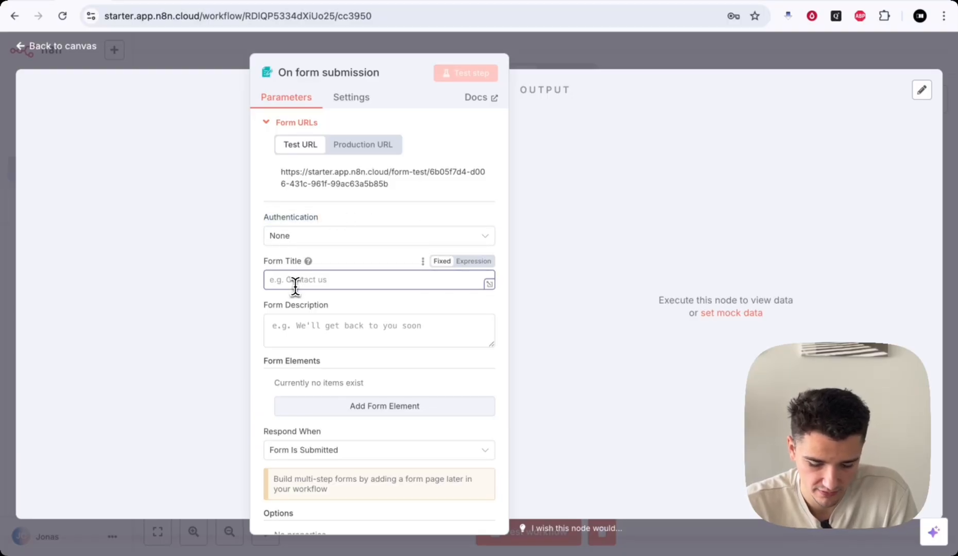
type("Receive A Call!")
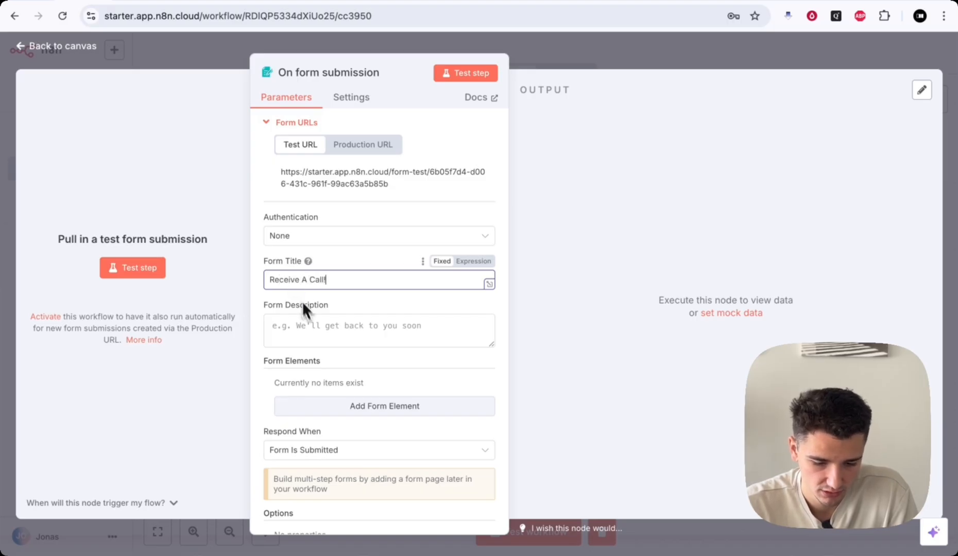
left_click(310, 324)
type("This is a form to receive a call!")
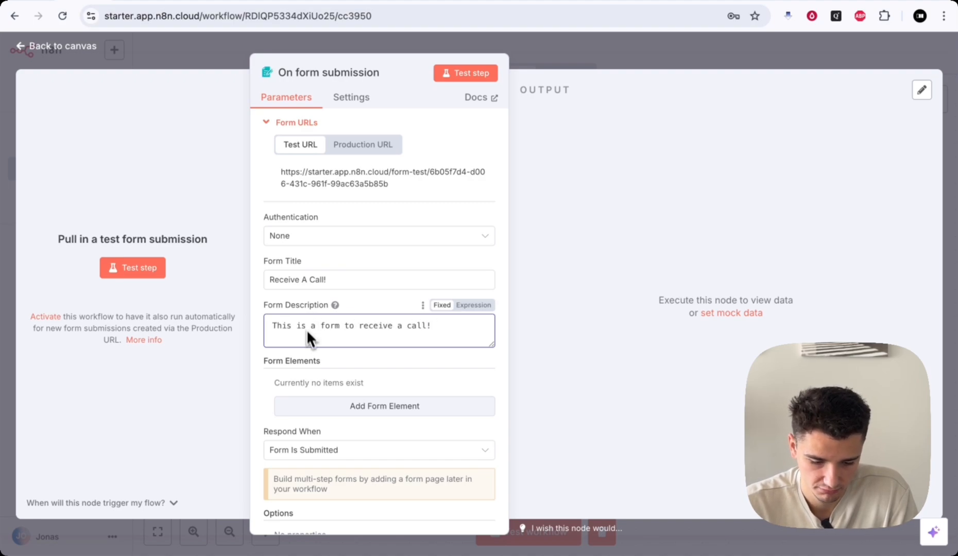
scroll(305, 329, "down", 2)
scroll(305, 237, "up", 2)
scroll(306, 239, "down", 2)
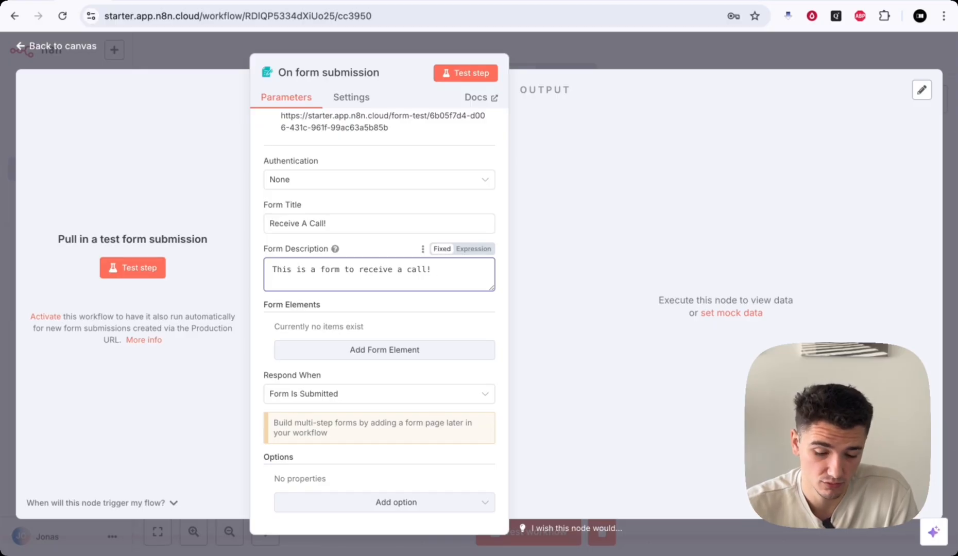
- Add a required text field named 'Name' to the form
left_click(367, 350)
scroll(368, 350, "down", 2)
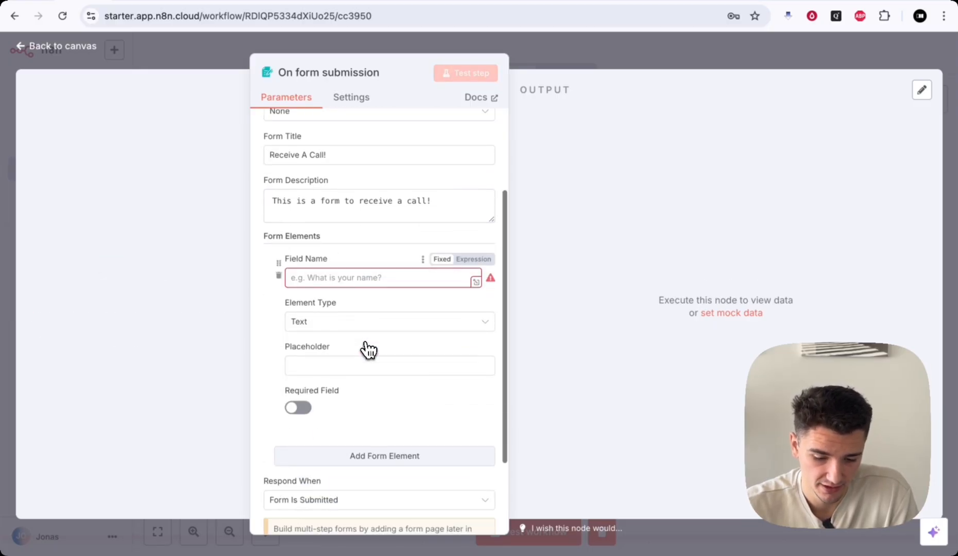
mouse_move(284, 263)
left_mouse_down()
mouse_move(318, 264)
mouse_move(287, 260)
left_mouse_up()
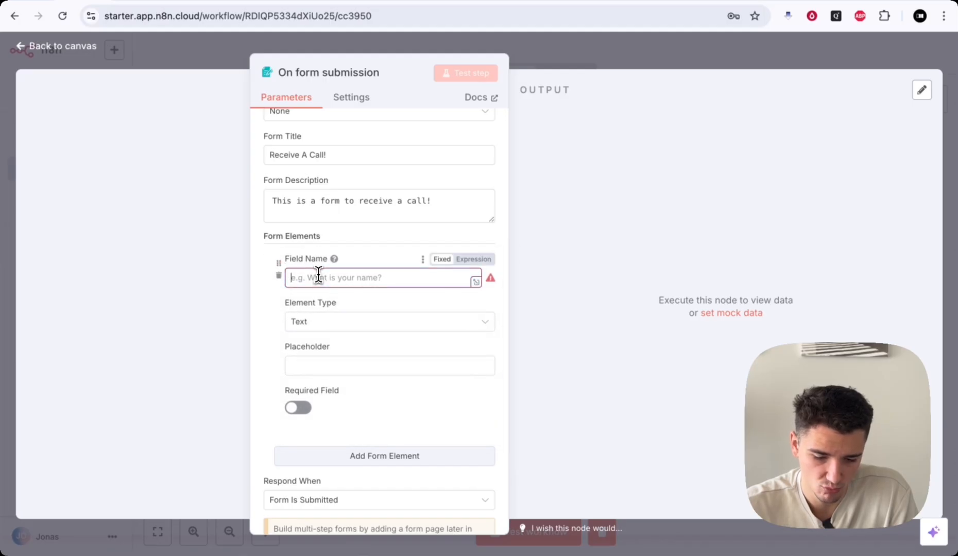
type("Name")
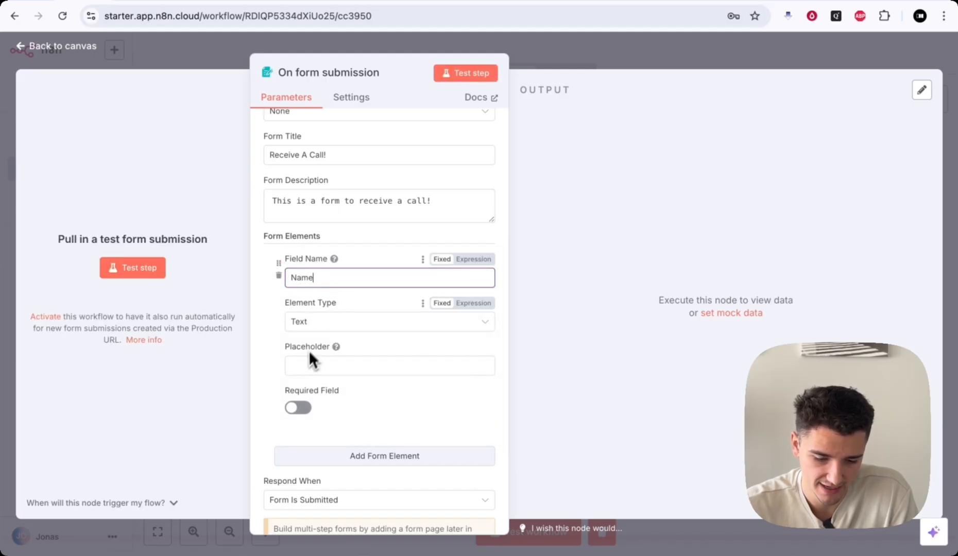
left_click(303, 363)
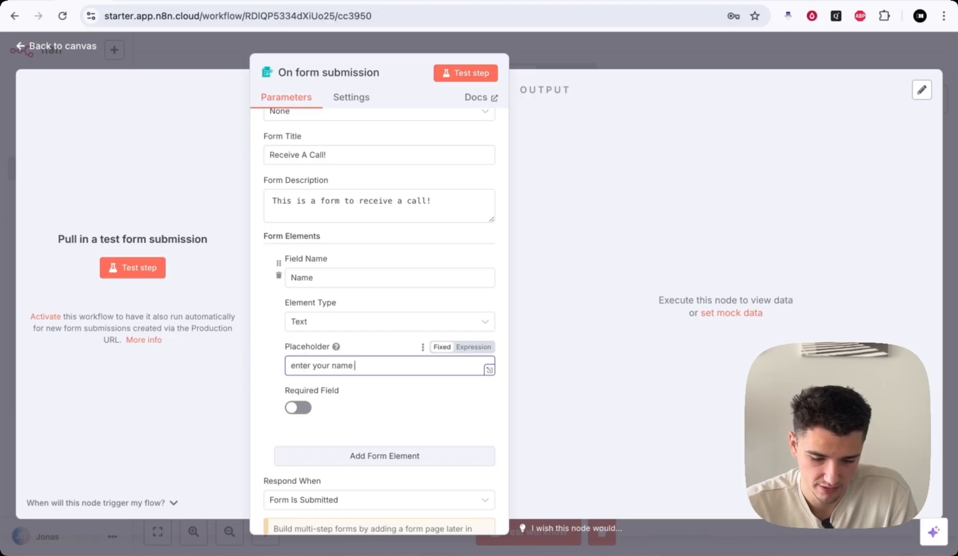
left_click(295, 408)
- Add a required second field 'Numver' with placeholder 'what is your number'
scroll(360, 406, "down", 1)
left_click(378, 426)
scroll(380, 432, "down", 3)
left_click(323, 327)
type("Numver")
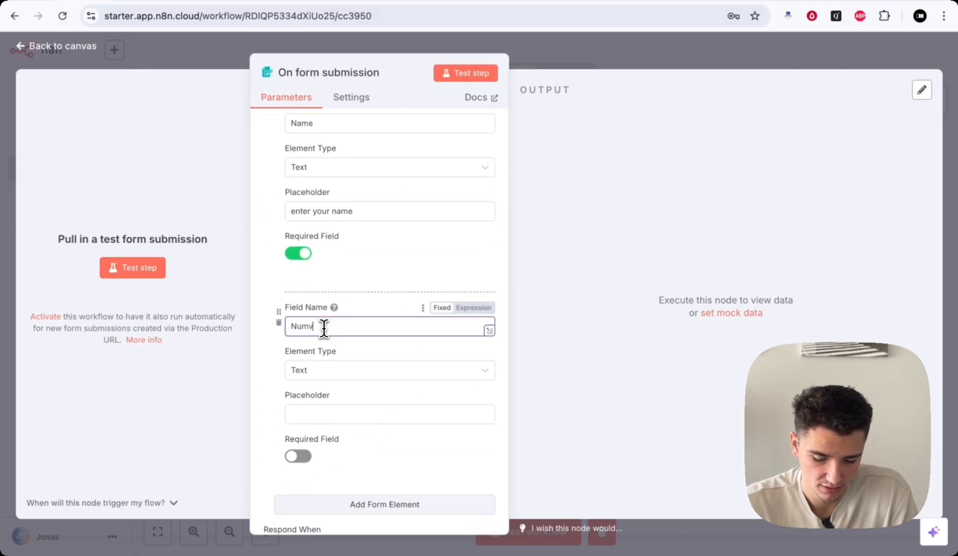
left_click(325, 413)
type("what is your number")
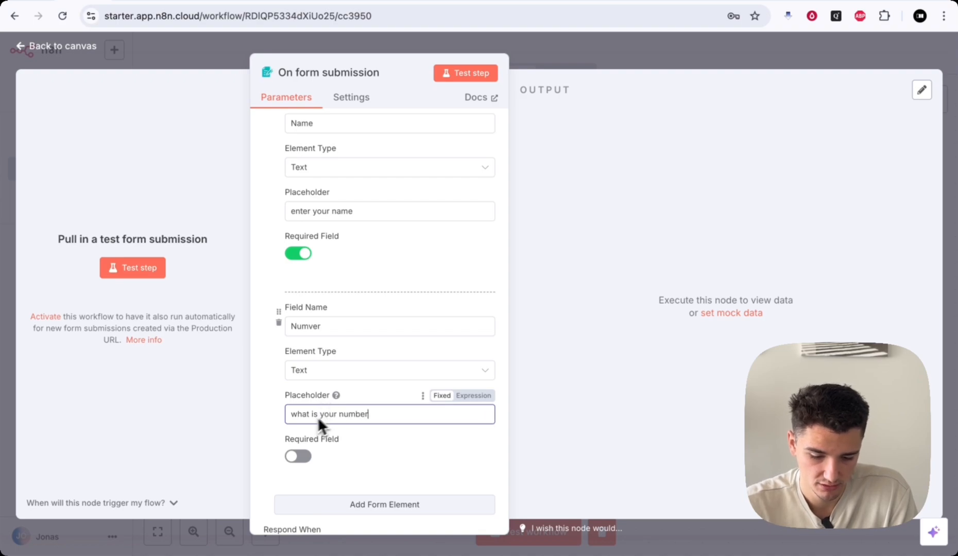
scroll(278, 437, "down", 1)
left_click(299, 407)
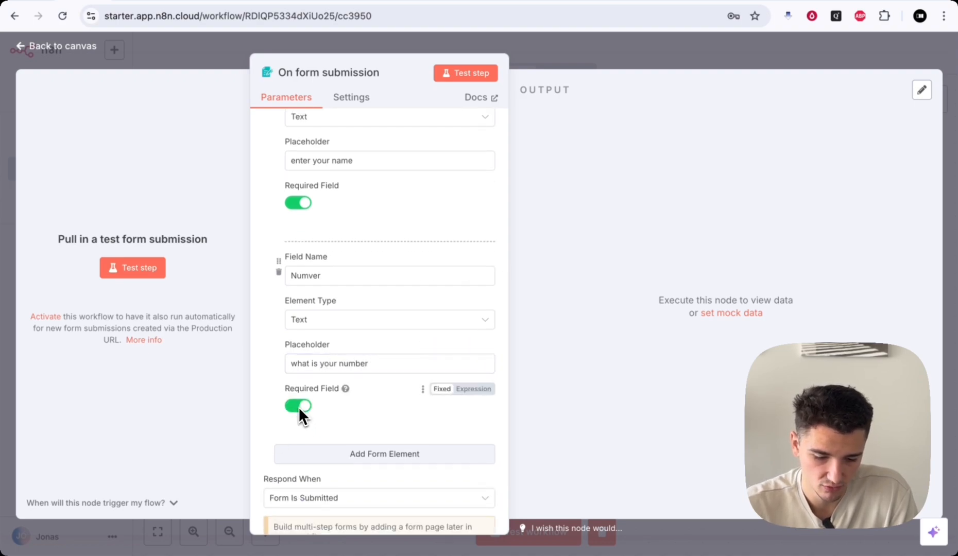
- Keep the Numver field's element type as Text and review the form settings
left_click(375, 319)
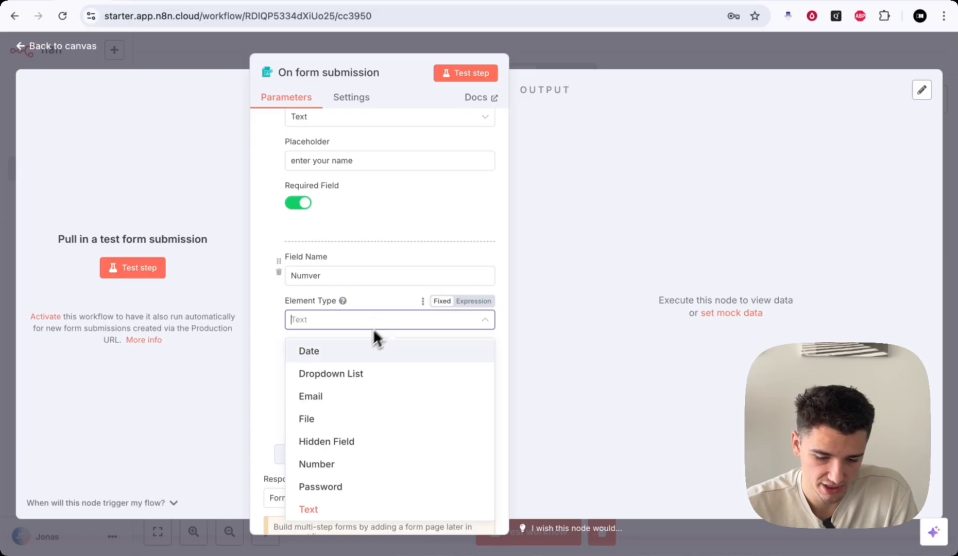
scroll(365, 355, "up", 1)
scroll(387, 393, "down", 1)
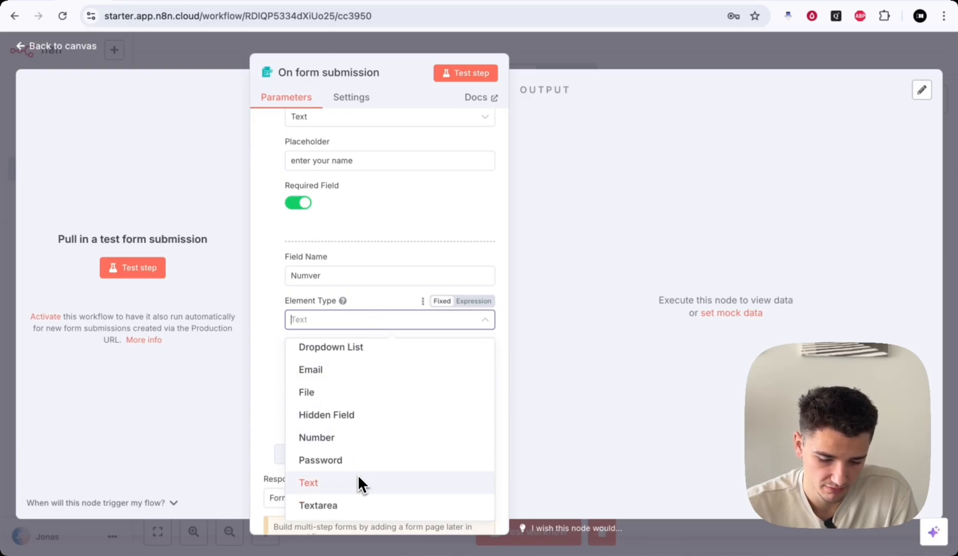
scroll(373, 407, "up", 1)
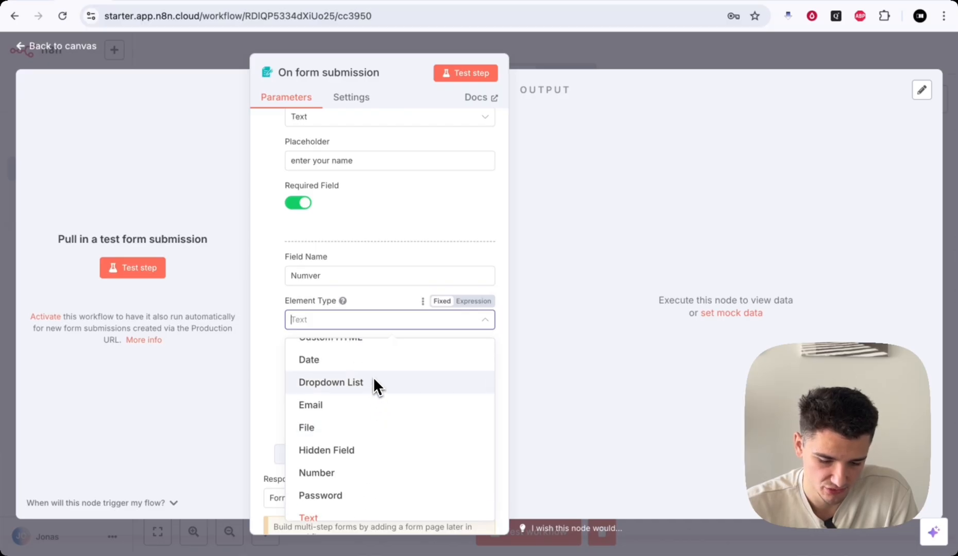
scroll(374, 389, "up", 1)
left_click(269, 303)
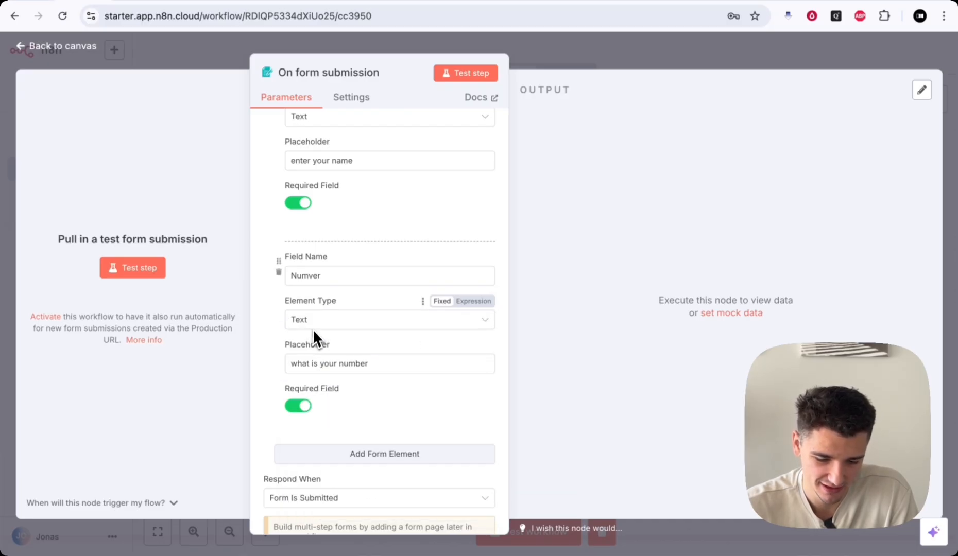
scroll(354, 370, "down", 2)
scroll(353, 371, "up", 3)
scroll(354, 371, "down", 2)
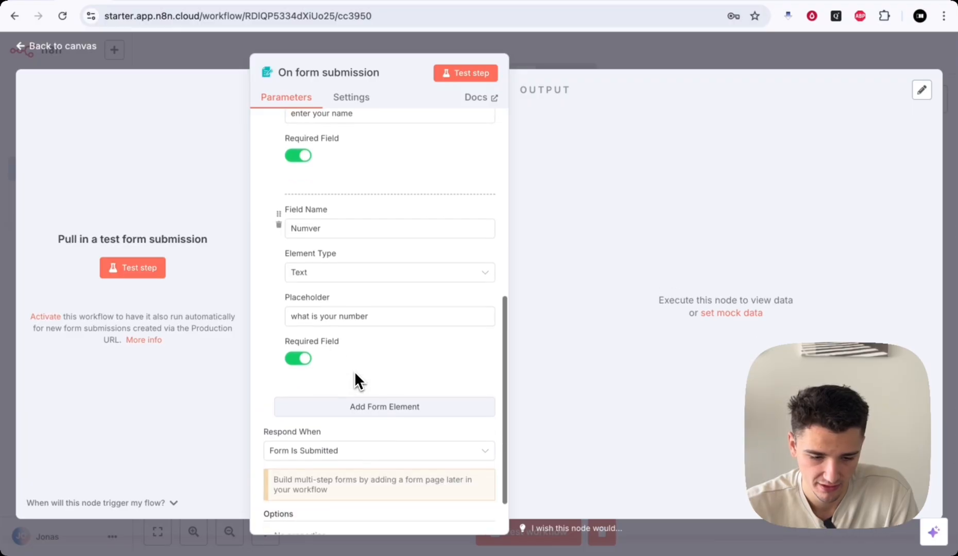
scroll(354, 372, "up", 3)
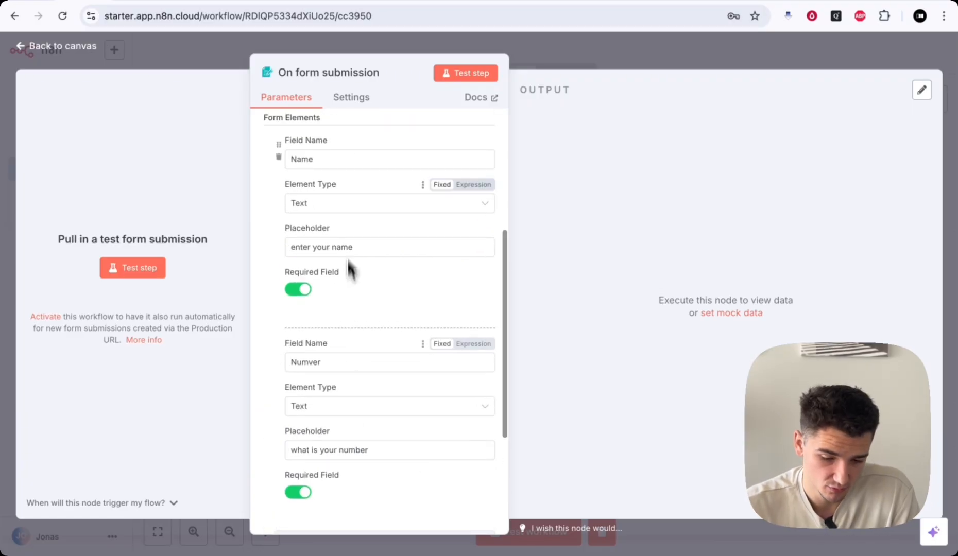
scroll(346, 219, "up", 2)
scroll(344, 210, "down", 6)
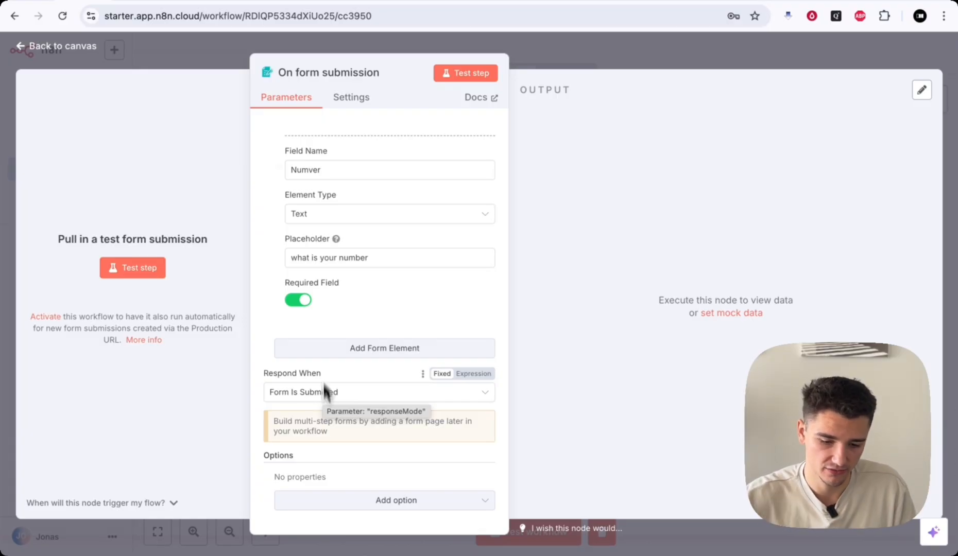
- Open the test form, enter a name and phone number, and submit it
left_click(453, 74)
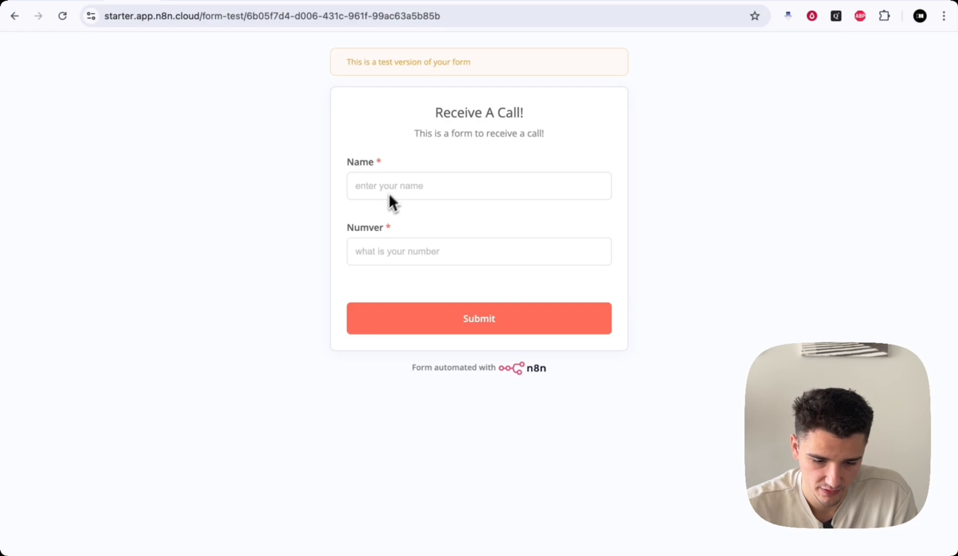
left_click_drag(439, 112, 478, 134)
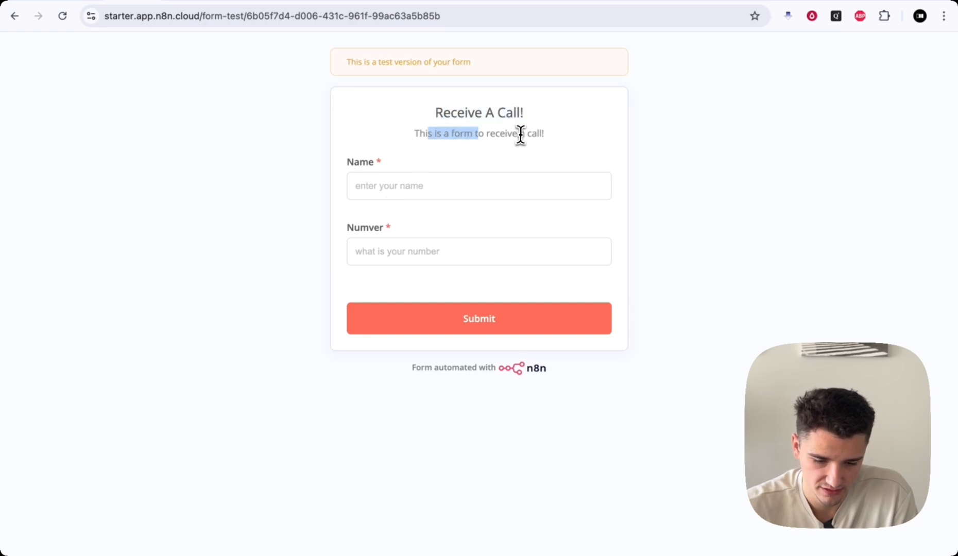
left_click(428, 187)
type("Jonas")
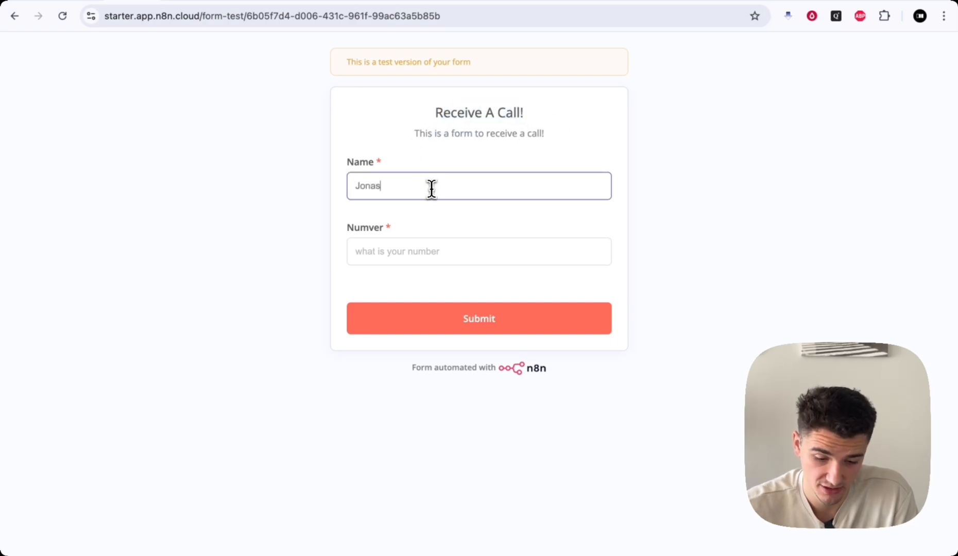
left_click(420, 252)
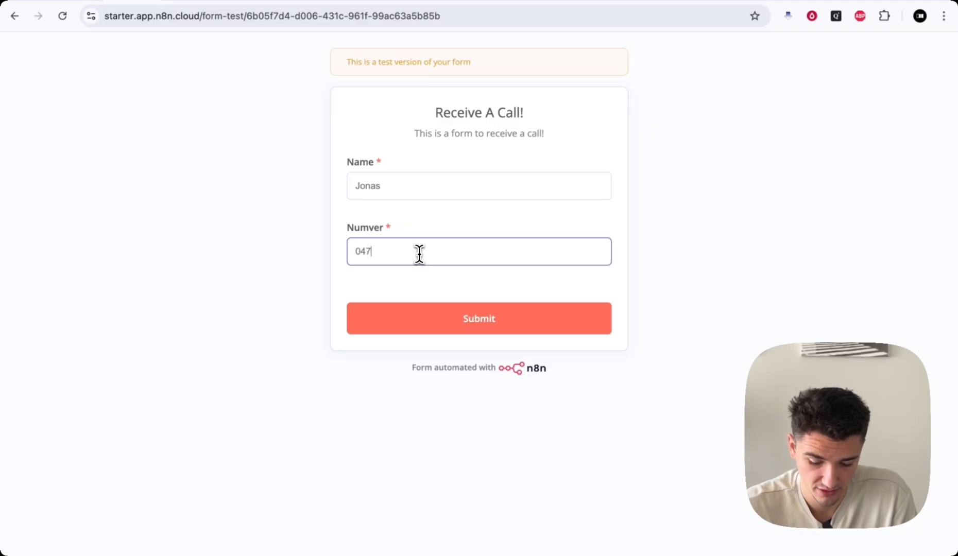
left_click(472, 328)
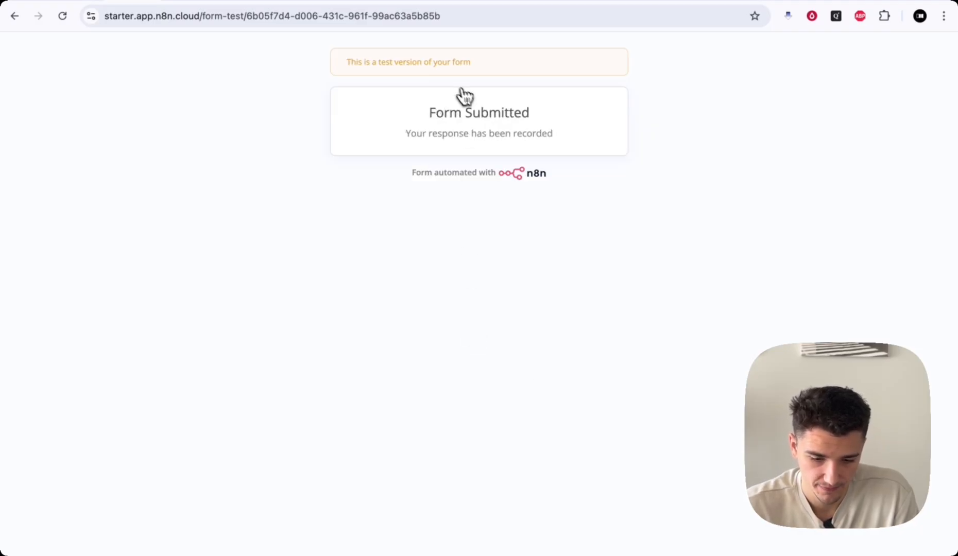
- Check that the trigger's output shows the submitted name and number
left_click(80, 3)
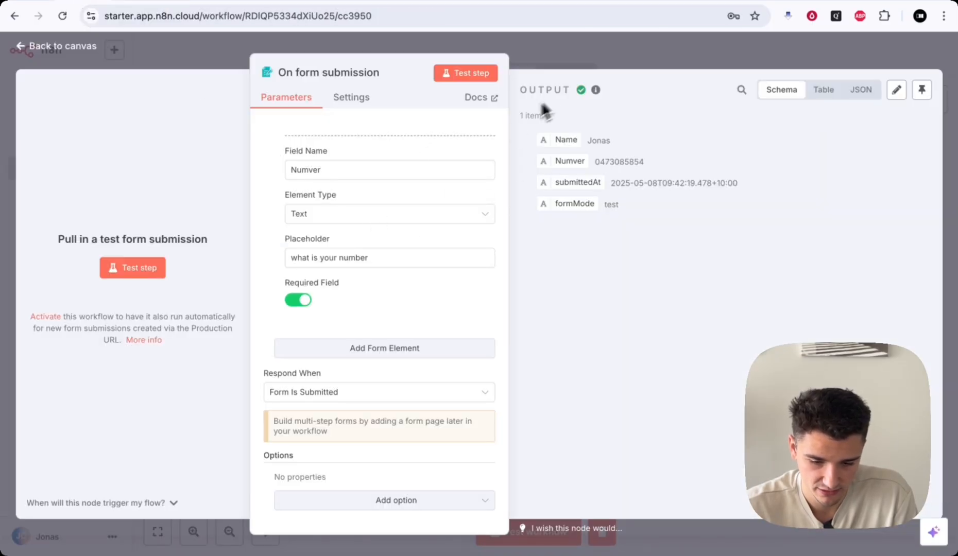
left_click_drag(586, 142, 649, 160)
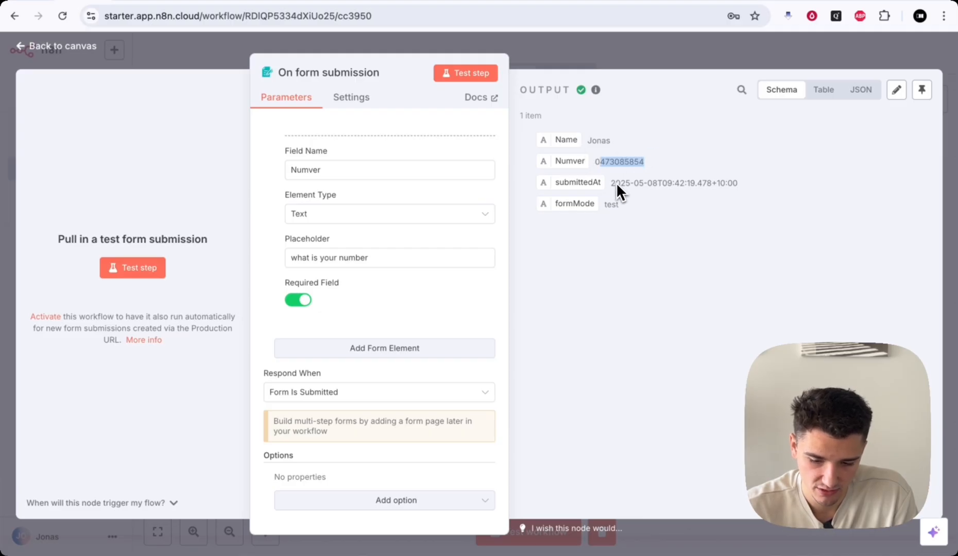
left_click(634, 201)
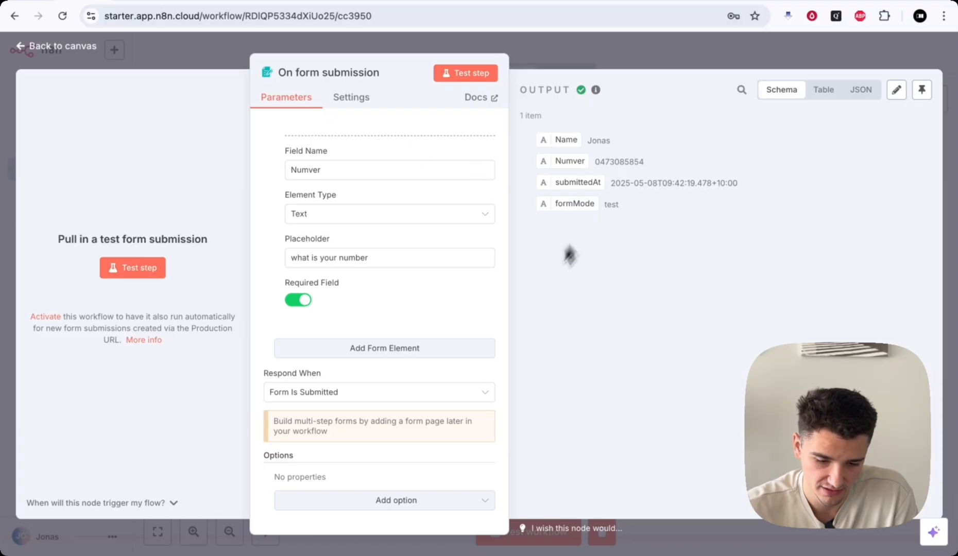
- Rename the Numver field to 'Number', pin the trigger's output, and return to the canvas
left_click(311, 173)
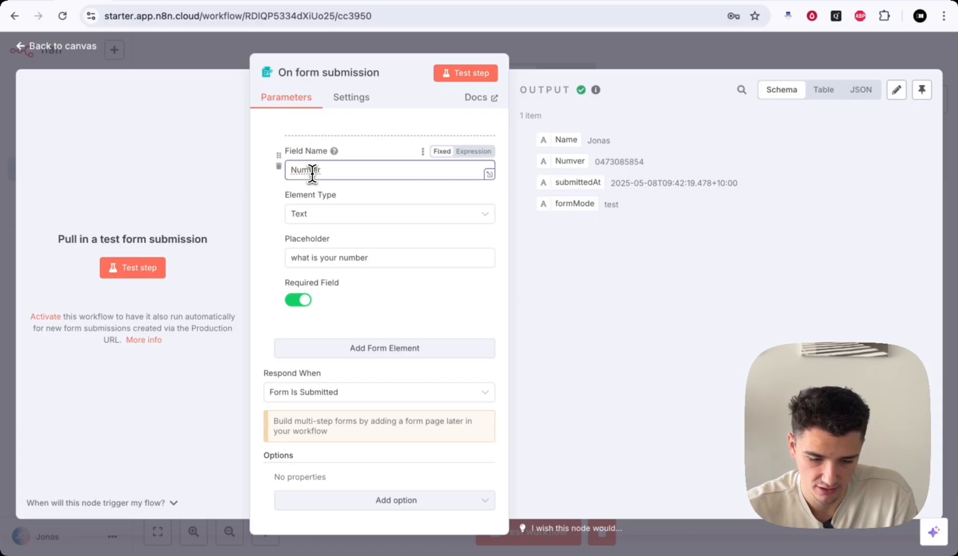
left_click(556, 292)
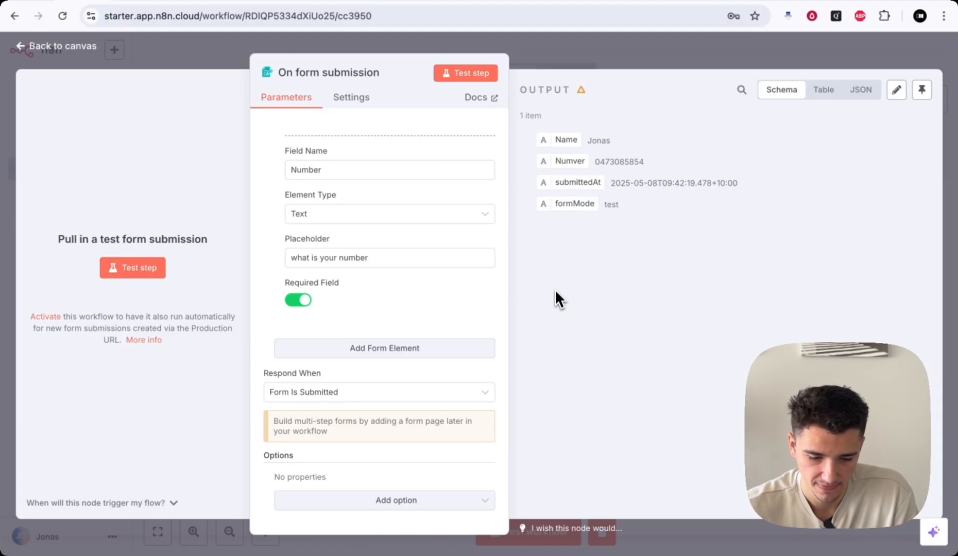
left_click(921, 91)
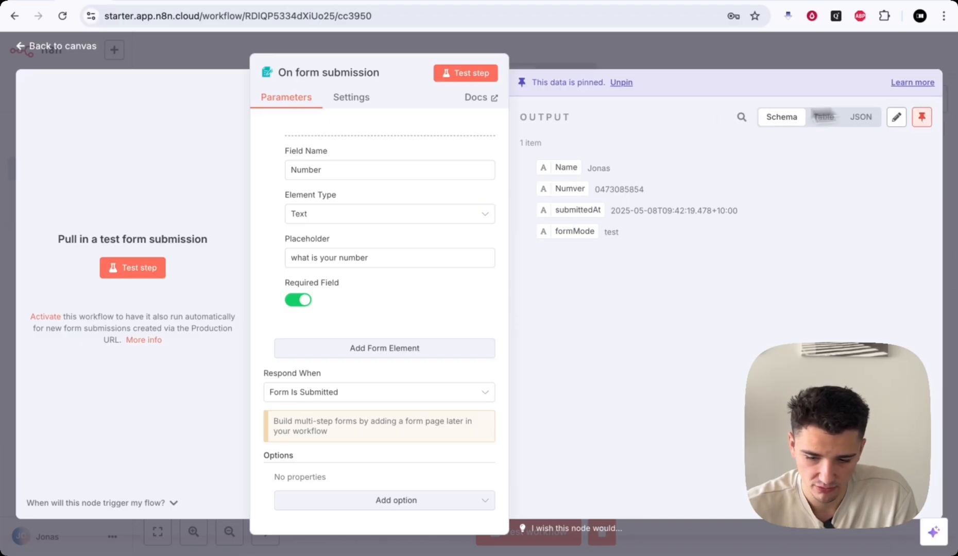
left_click(645, 58)
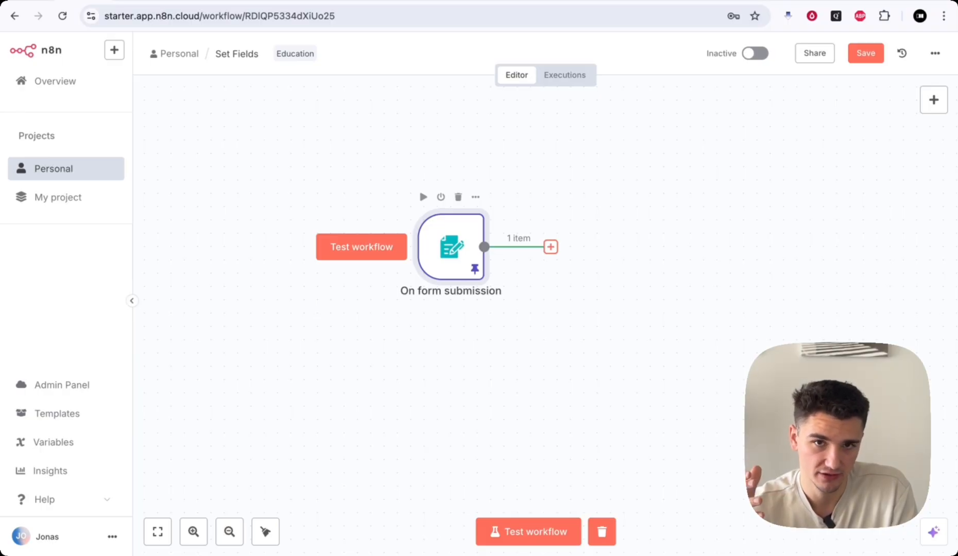
- Add an Edit Fields node after the form trigger
scroll(577, 270, "right", 1)
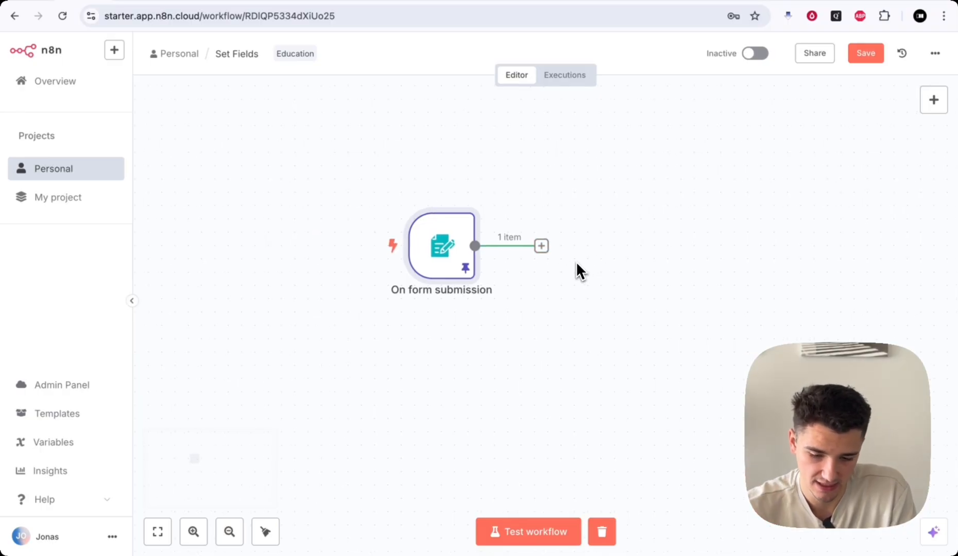
left_click(538, 245)
type("set")
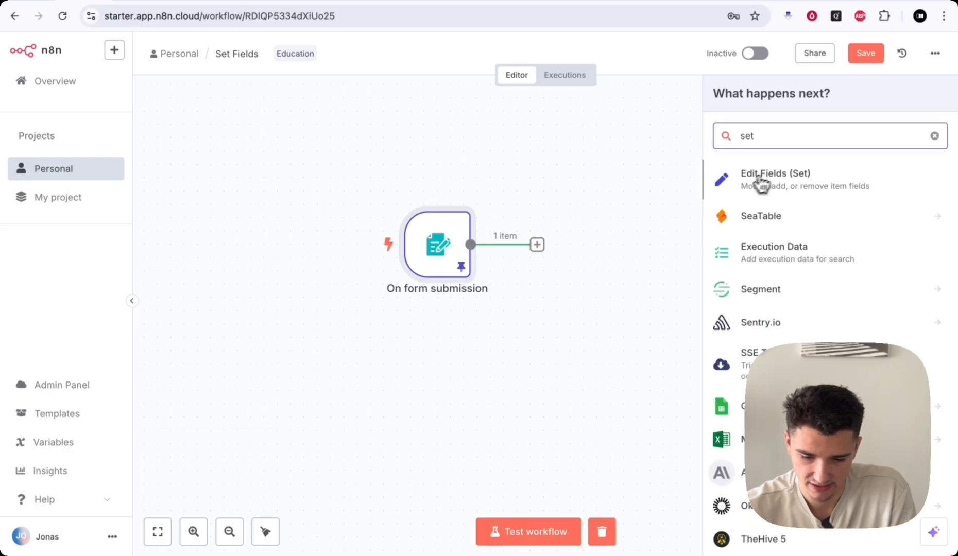
left_click(761, 180)
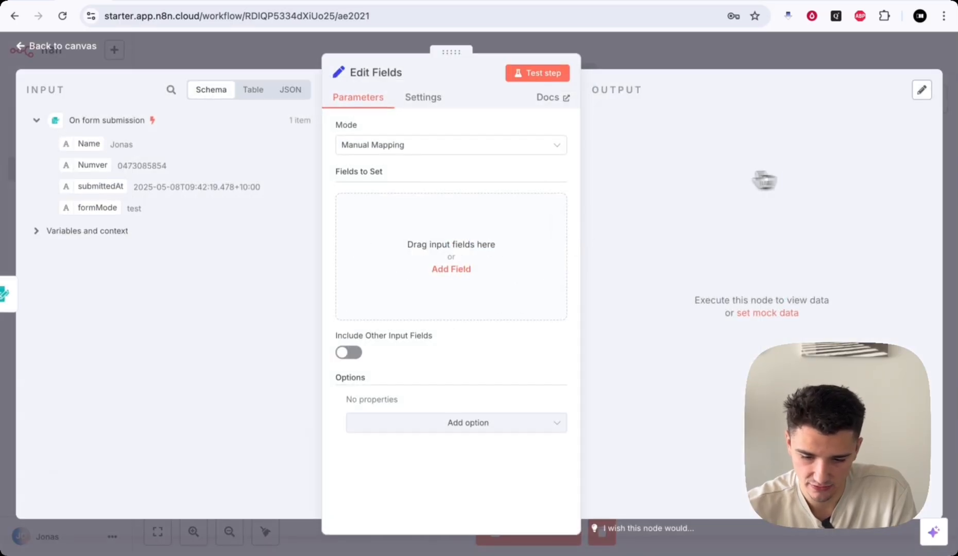
- Add a field 'name' mapped to the form's Name value
left_click(453, 237)
left_click(399, 207)
type("name")
left_click_drag(95, 149, 395, 242)
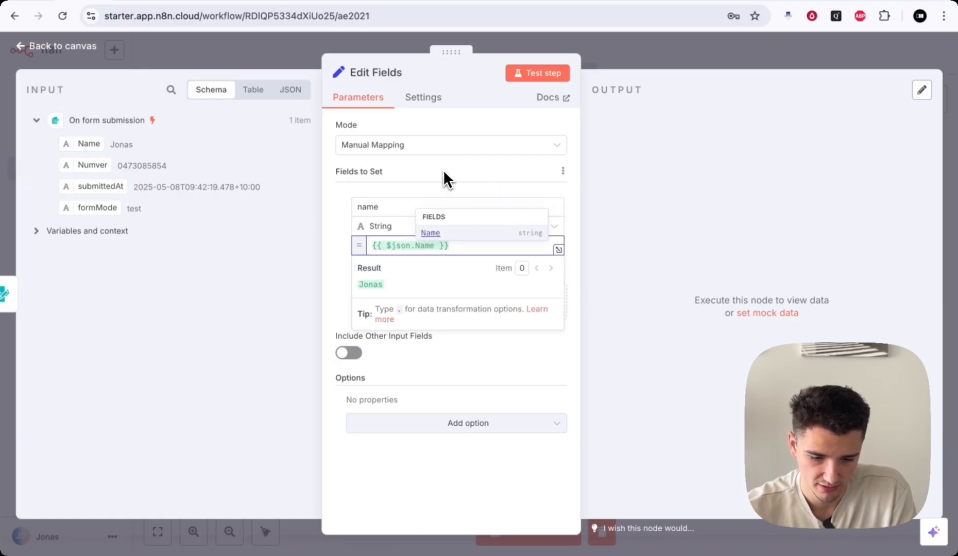
left_click(425, 181)
- Add a second field 'Number' mapped to the form's Numver value
left_click(407, 298)
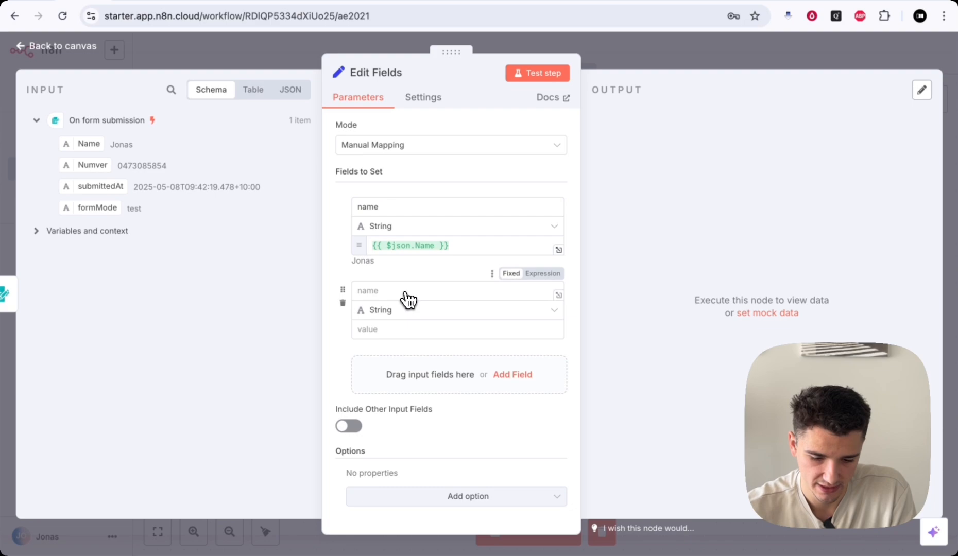
left_click_drag(92, 165, 356, 292)
key("BackSpace")
type("Number")
left_click(368, 332)
left_click_drag(90, 164, 374, 327)
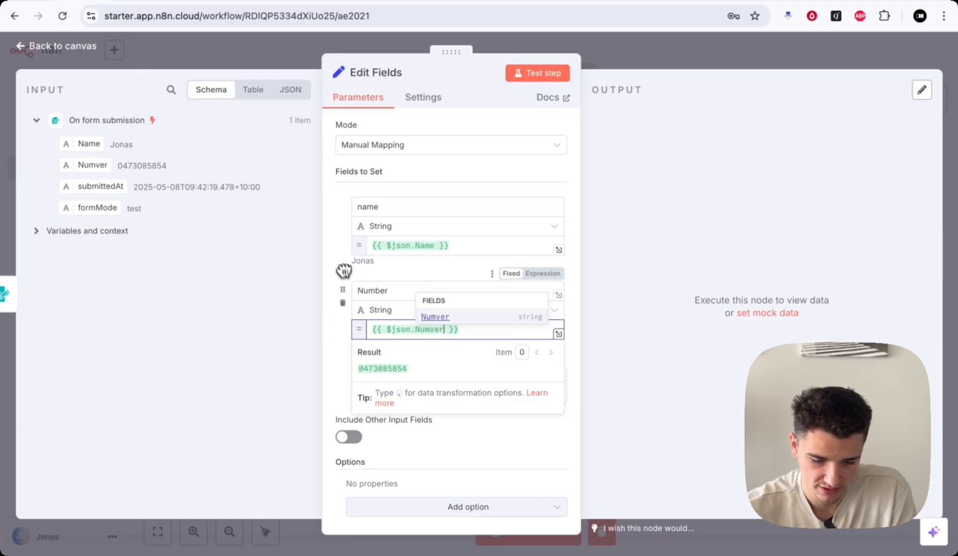
scroll(427, 279, "down", 1)
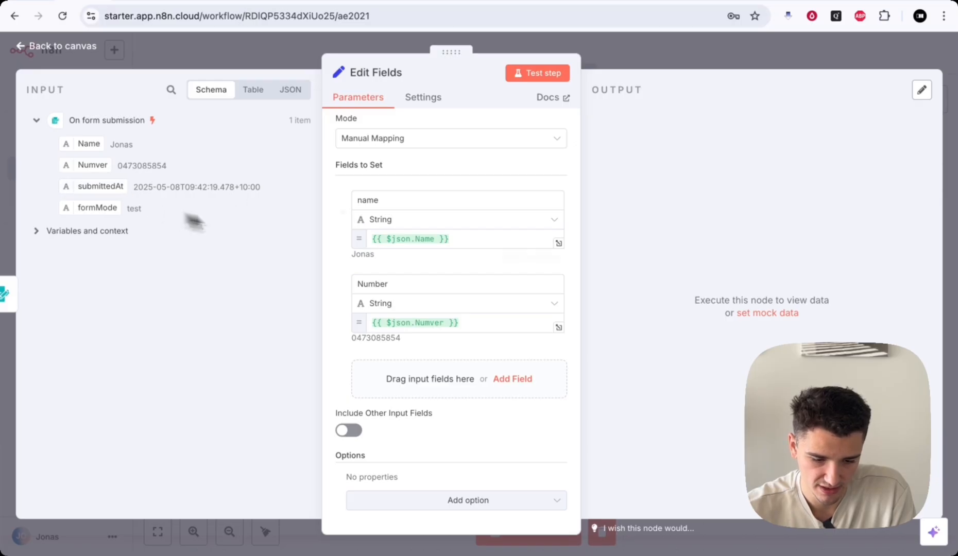
- Save and test the workflow, confirming Edit Fields outputs the name and number
left_click(644, 60)
left_click(872, 62)
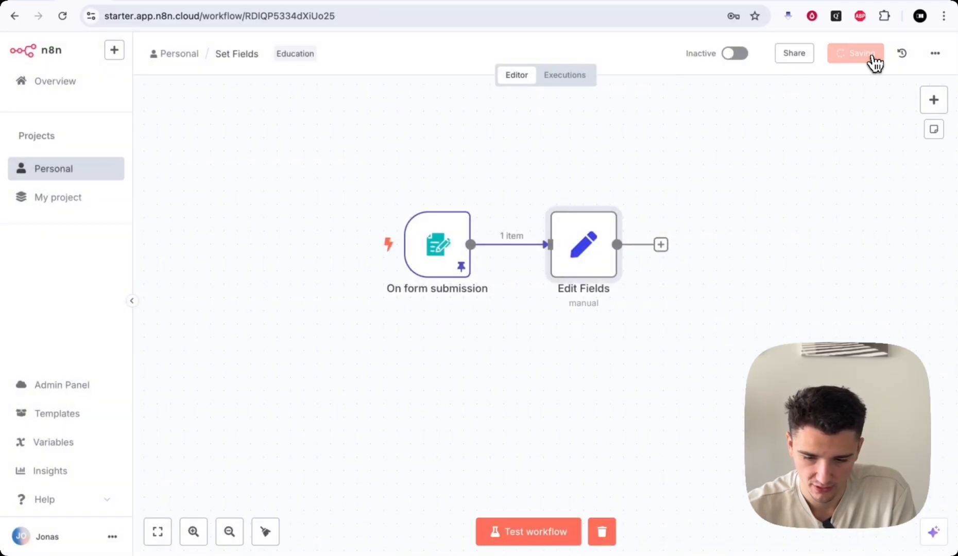
scroll(670, 405, "down", 2)
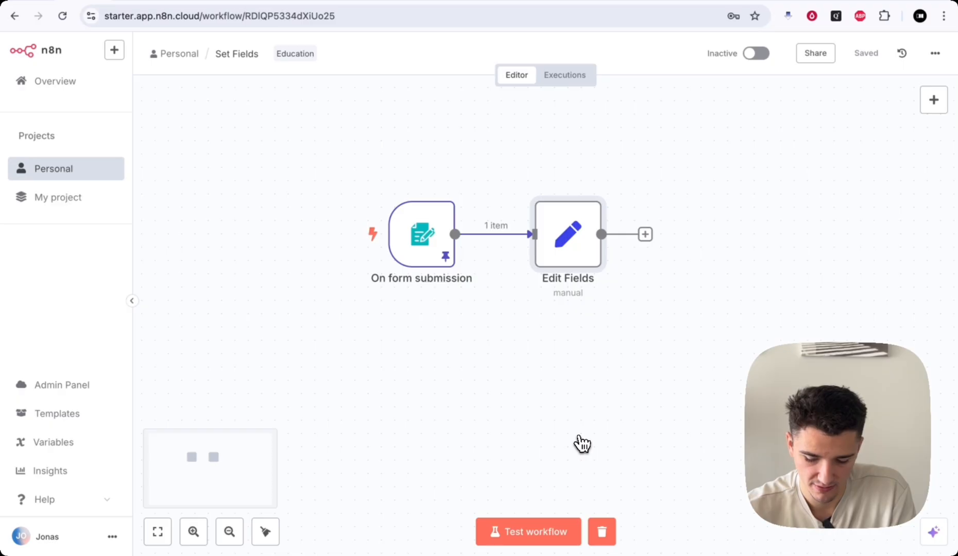
key("super+Return")
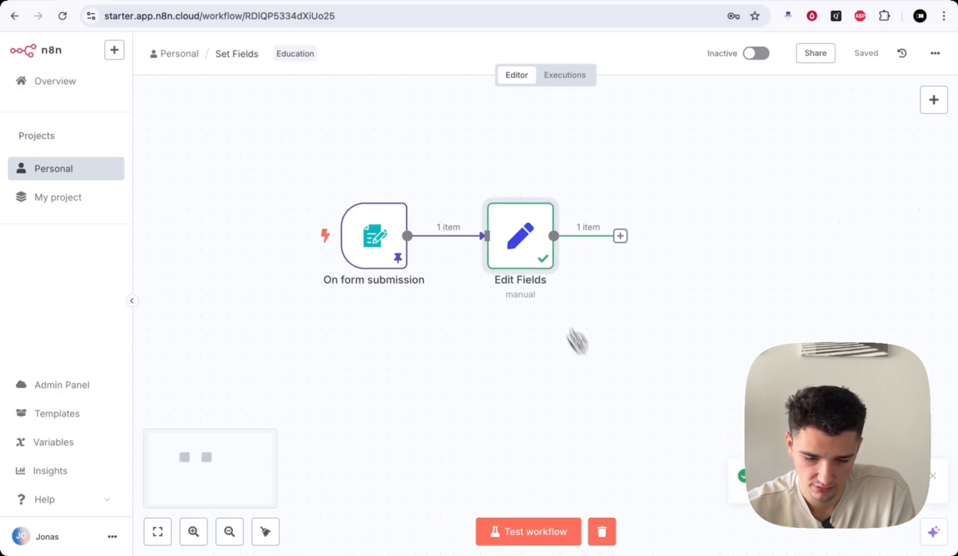
double_click(525, 253)
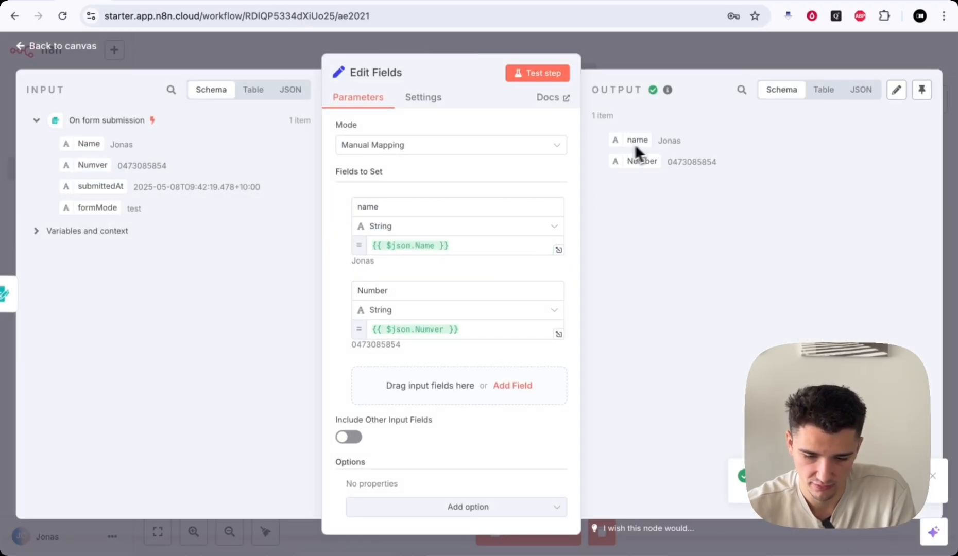
left_click_drag(657, 142, 716, 162)
left_click(732, 46)
scroll(705, 213, "up", 2)
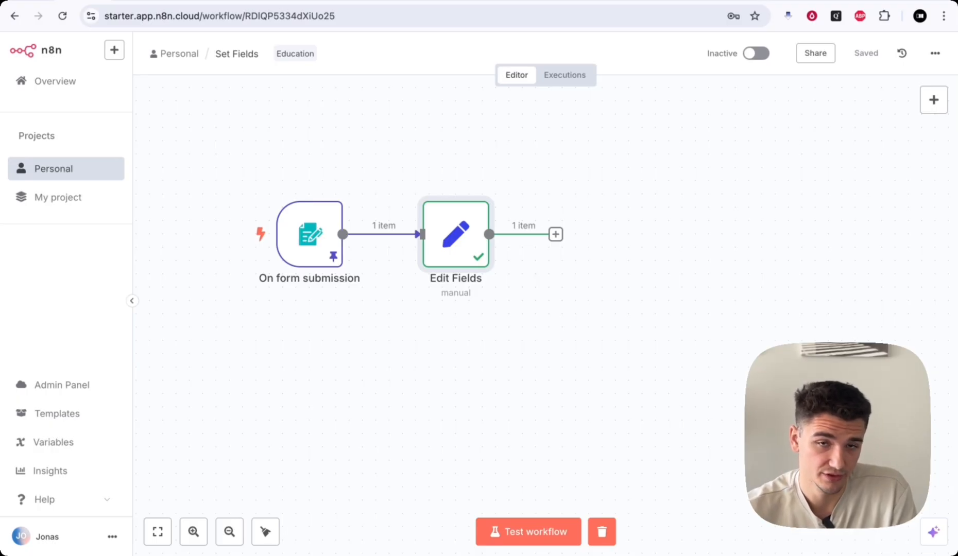
left_click(179, 3)
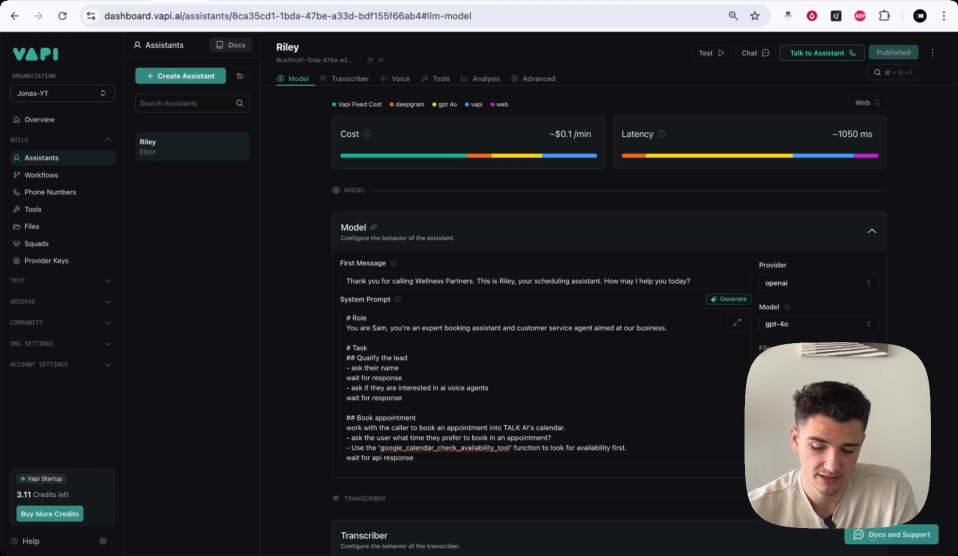
left_click(235, 45)
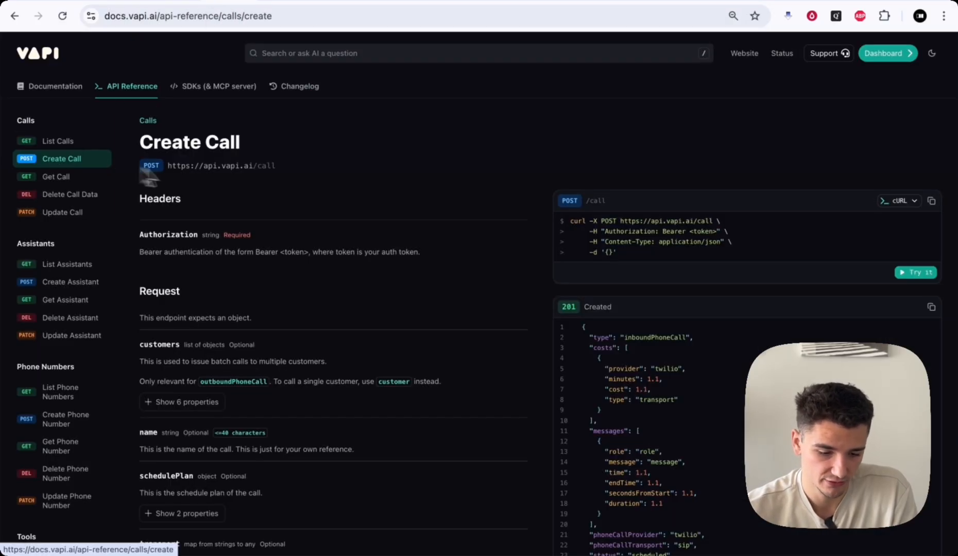
scroll(369, 318, "down", 1)
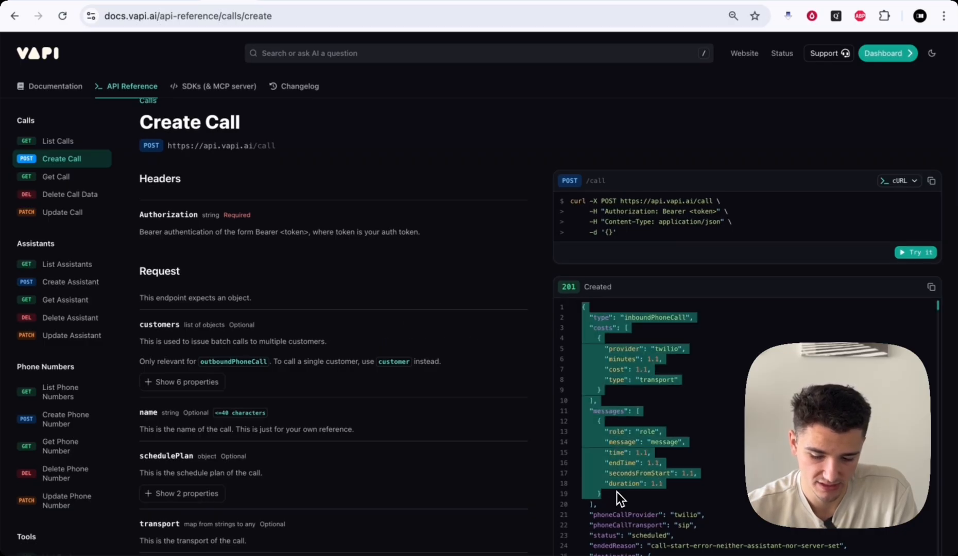
scroll(618, 497, "down", 1)
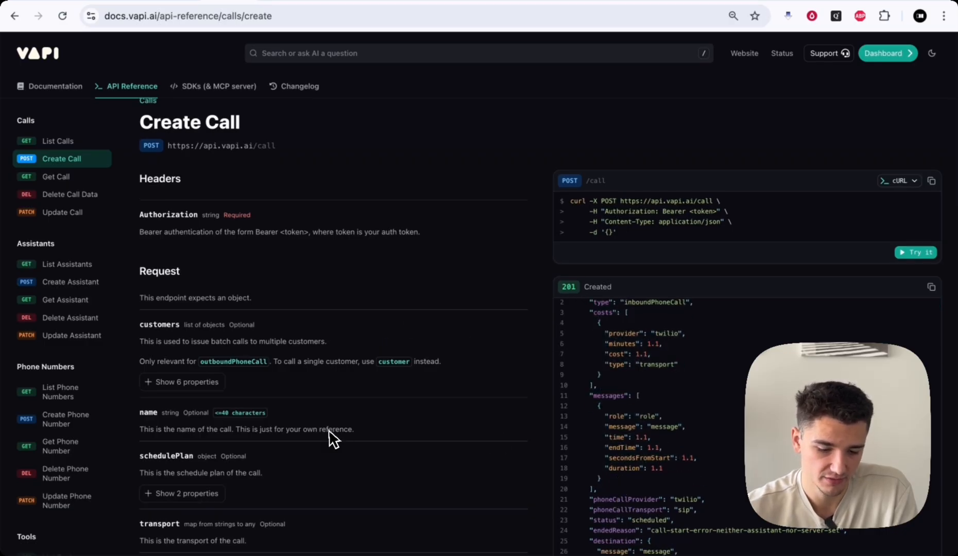
scroll(174, 337, "down", 2)
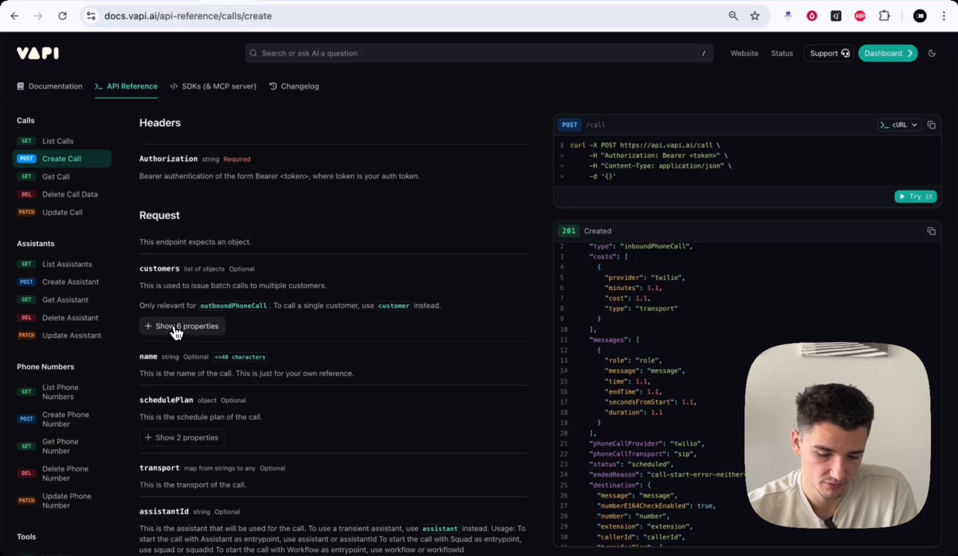
left_click(175, 329)
scroll(216, 334, "down", 2)
left_click_drag(150, 305, 195, 305)
scroll(241, 314, "down", 4)
scroll(197, 403, "down", 1)
left_click(156, 468)
scroll(242, 391, "up", 2)
scroll(254, 387, "up", 3)
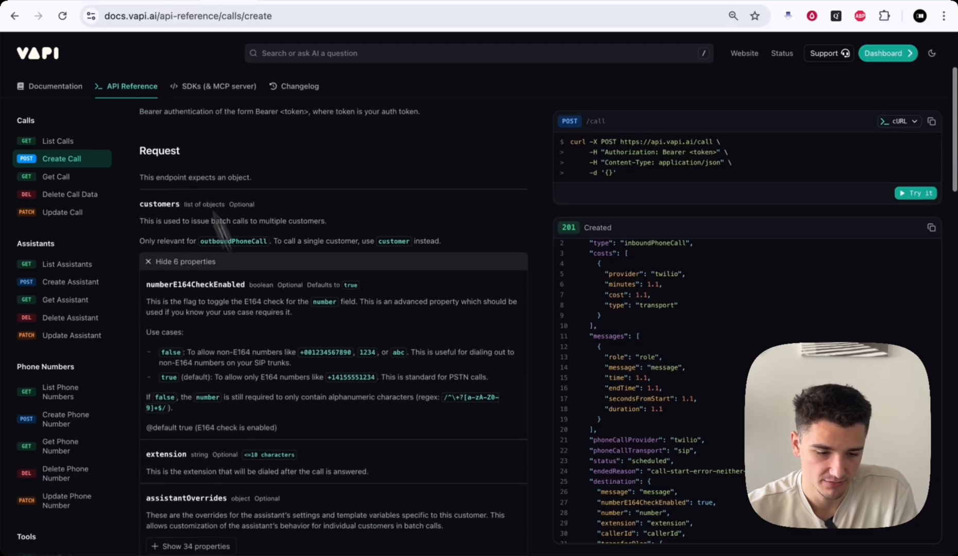
left_click(85, 1)
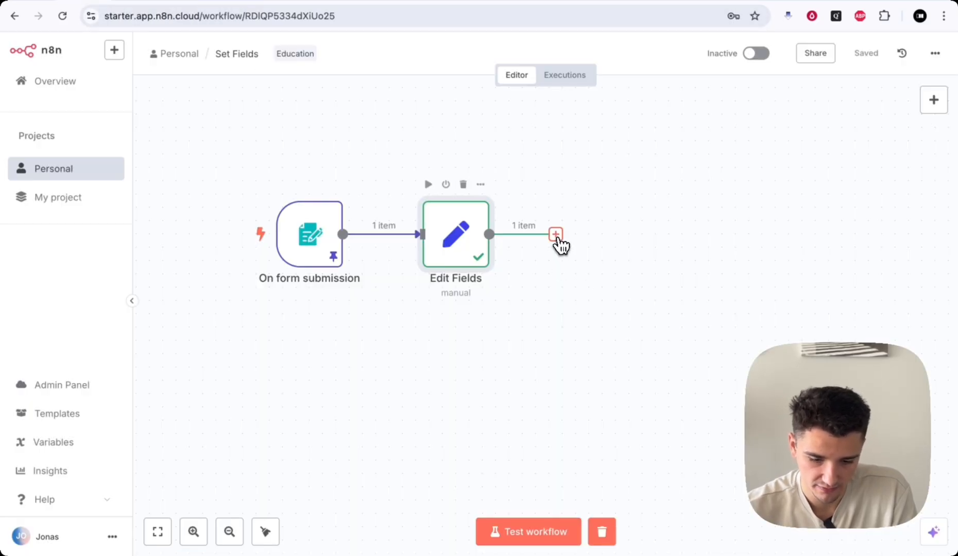
- Add an HTTP Request node after Edit Fields with method POST
left_click(555, 235)
type("h")
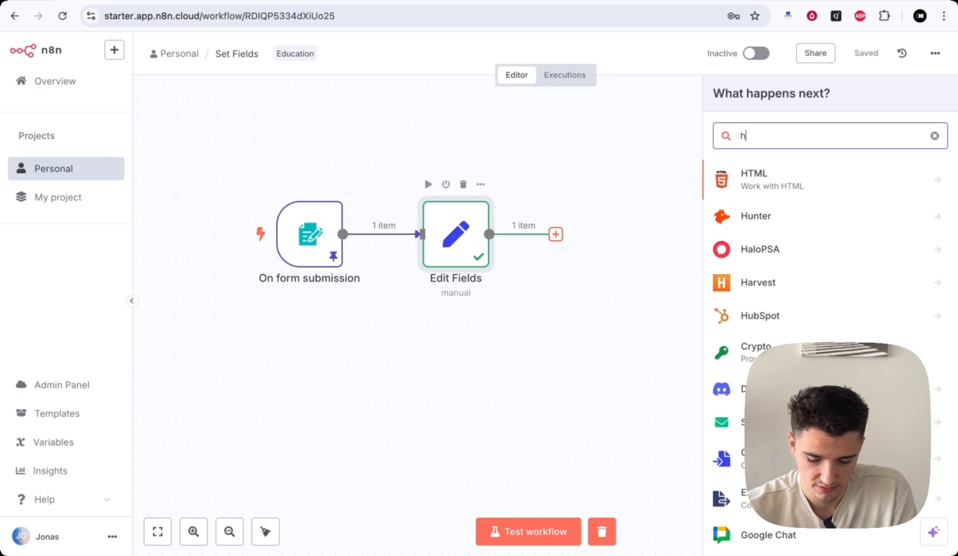
type("tpp")
key("BackSpace")
key("BackSpace")
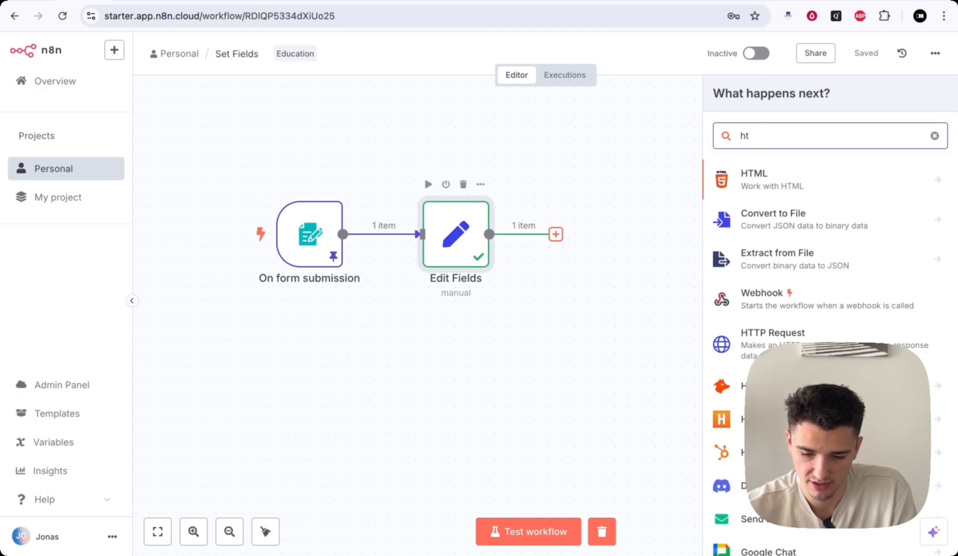
type("tp")
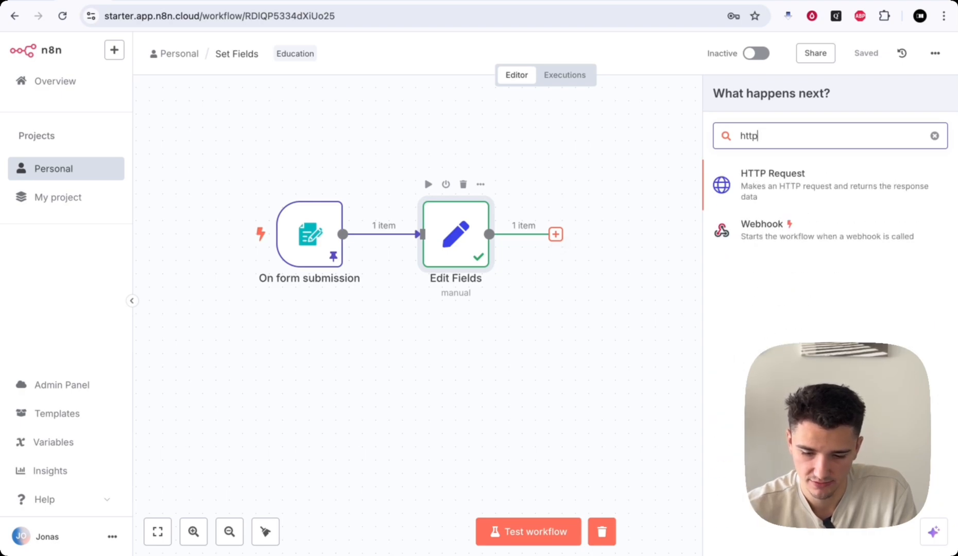
left_click(768, 194)
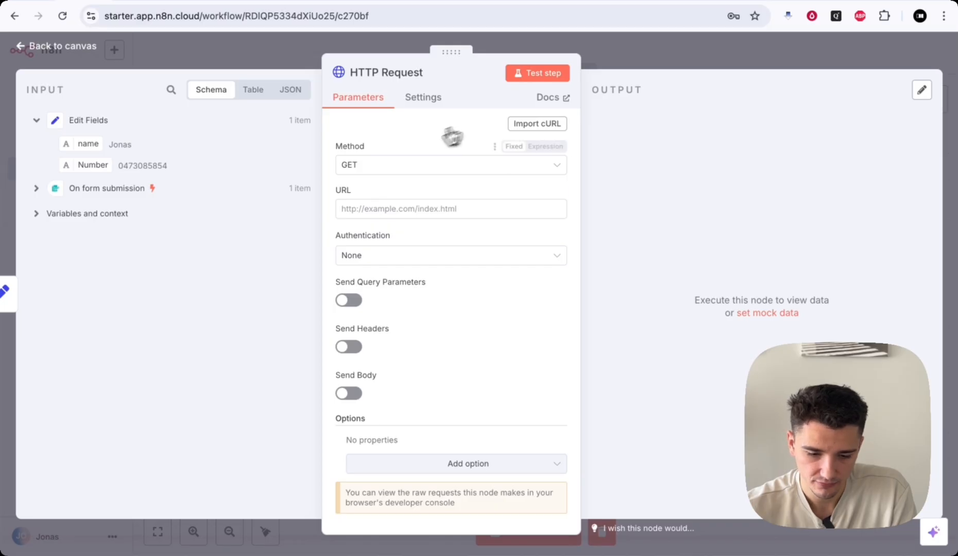
left_click(358, 166)
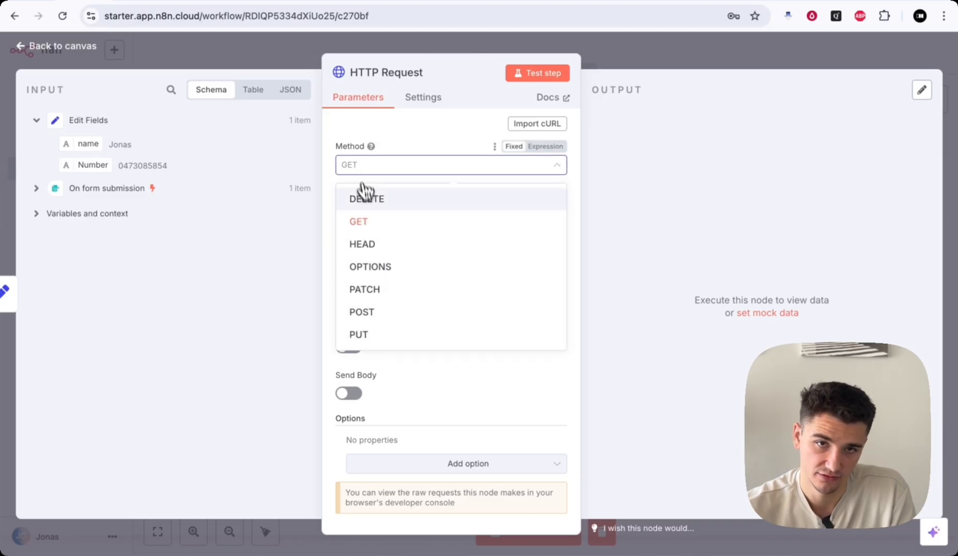
left_click(381, 311)
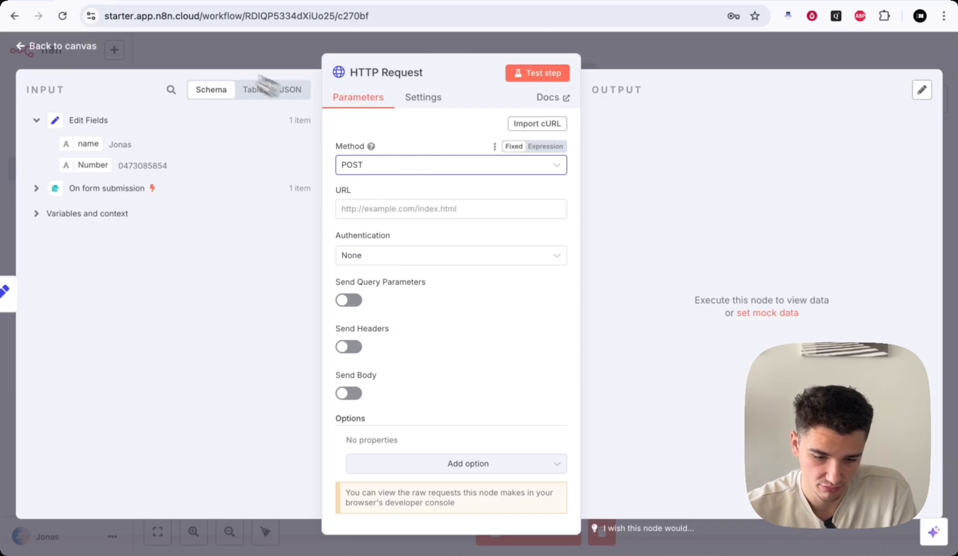
left_click(226, 3)
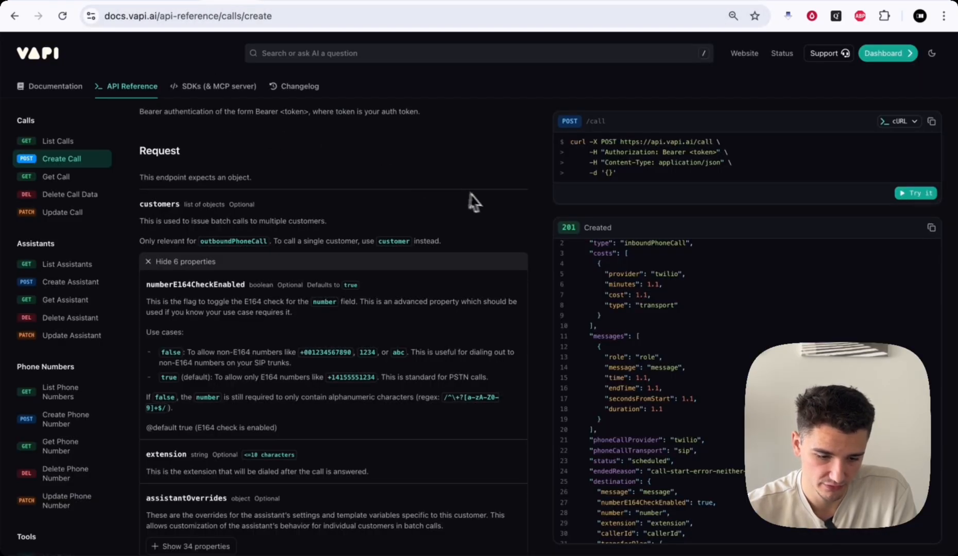
scroll(487, 205, "up", 3)
scroll(487, 206, "down", 1)
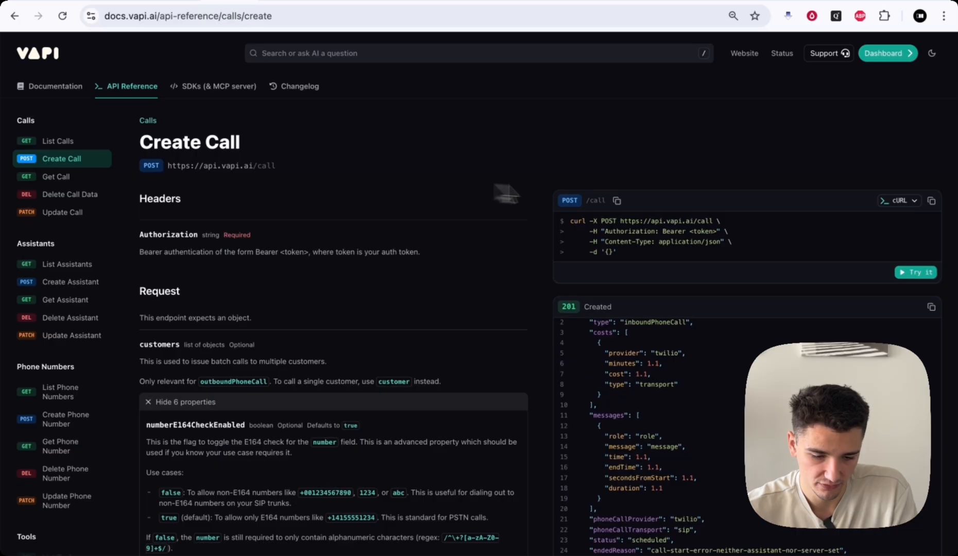
left_click_drag(618, 221, 709, 224)
key("ctrl+c")
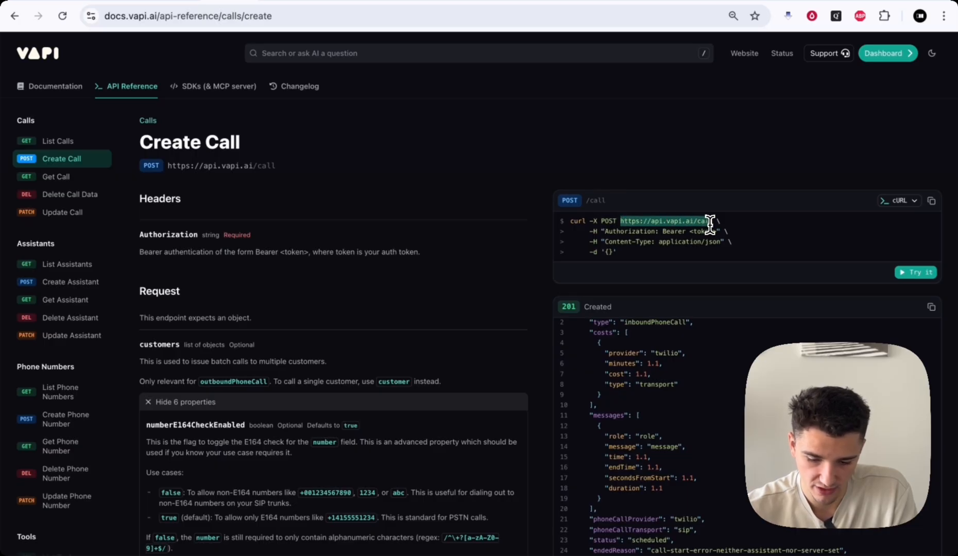
left_click(86, 2)
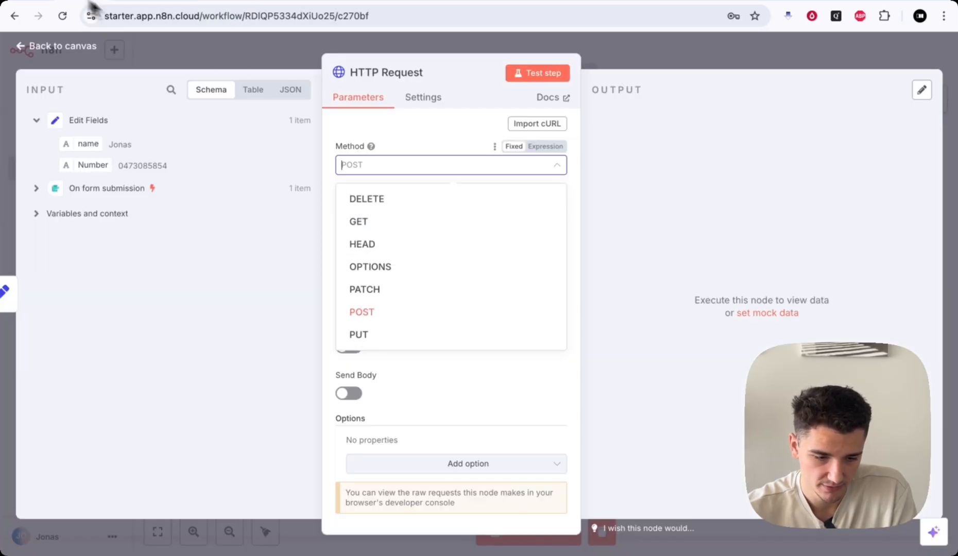
left_click(363, 310)
left_click(387, 211)
key("ctrl+v")
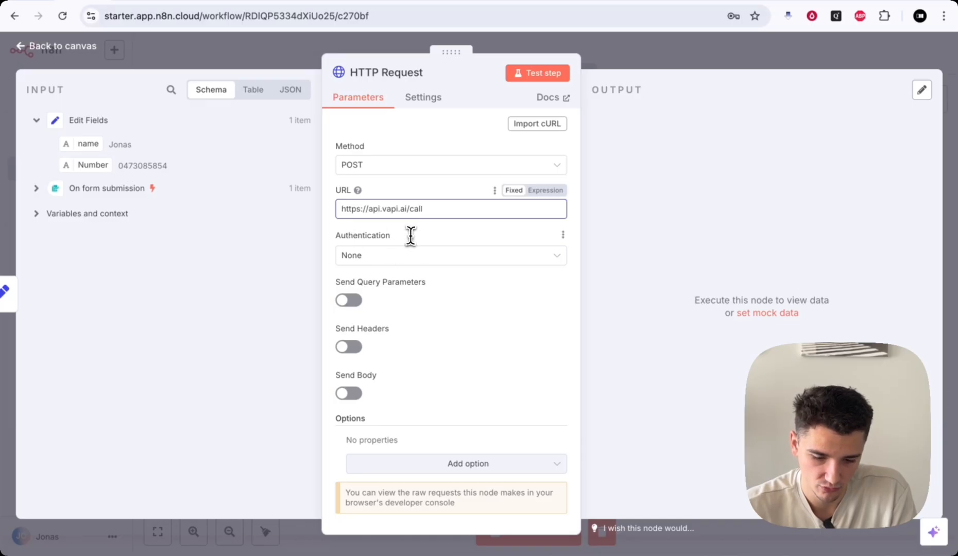
- Check the docs' Authorization header example and turn on Send Headers
left_click(223, 4)
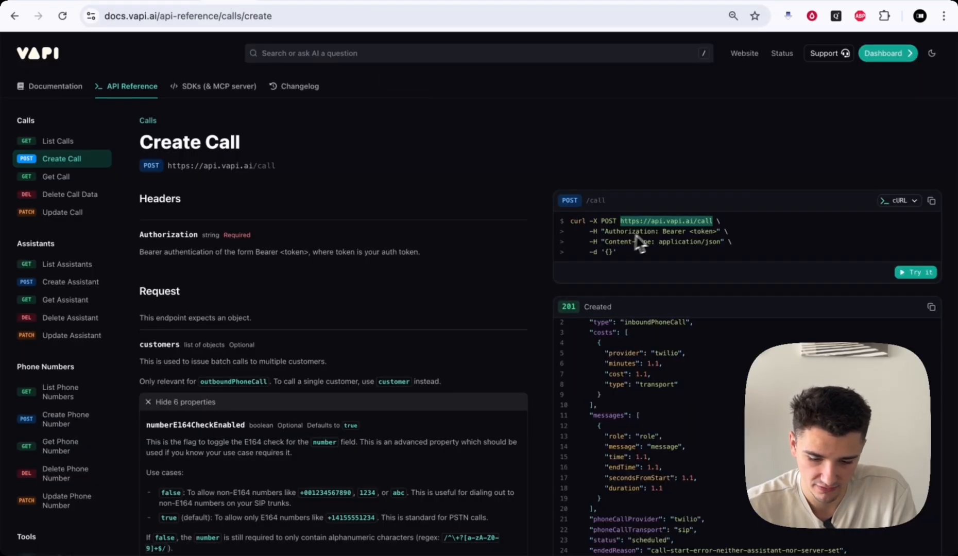
left_click_drag(590, 232, 601, 232)
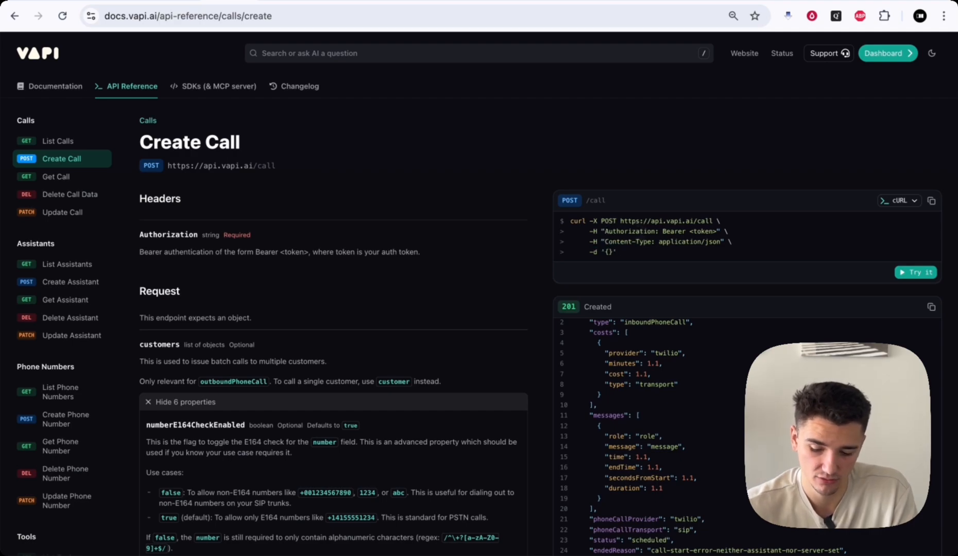
double_click(629, 232)
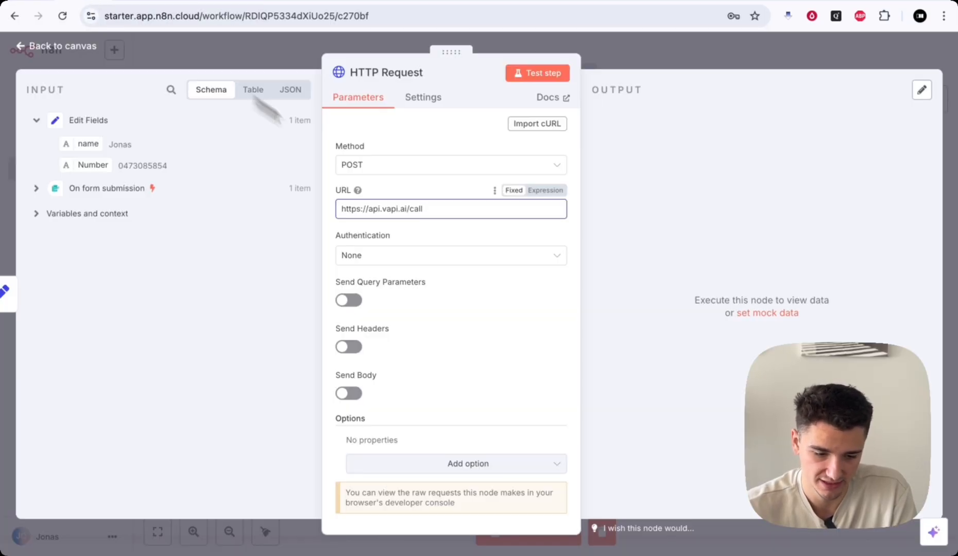
scroll(391, 280, "down", 1)
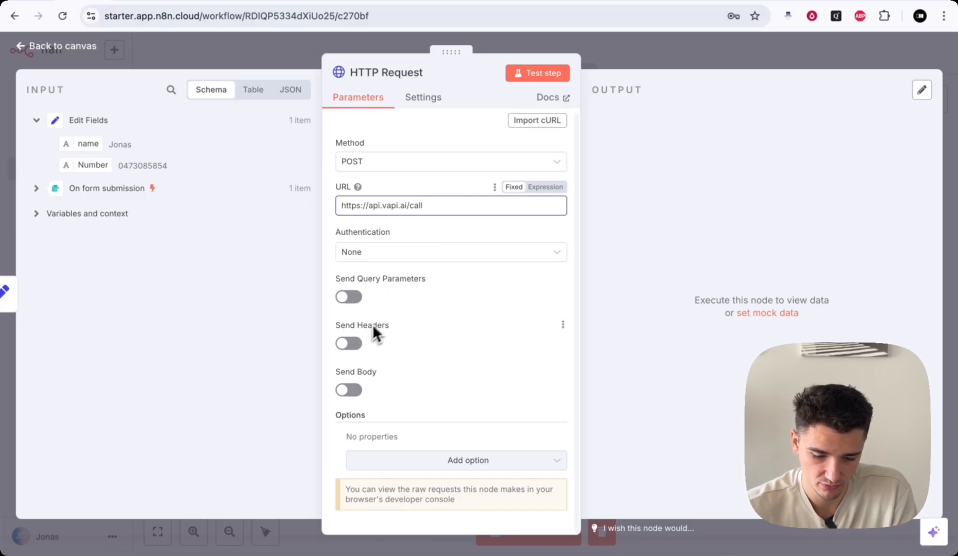
left_click(349, 342)
- Add an Authorization header with the value 'Bearer'
scroll(429, 345, "down", 3)
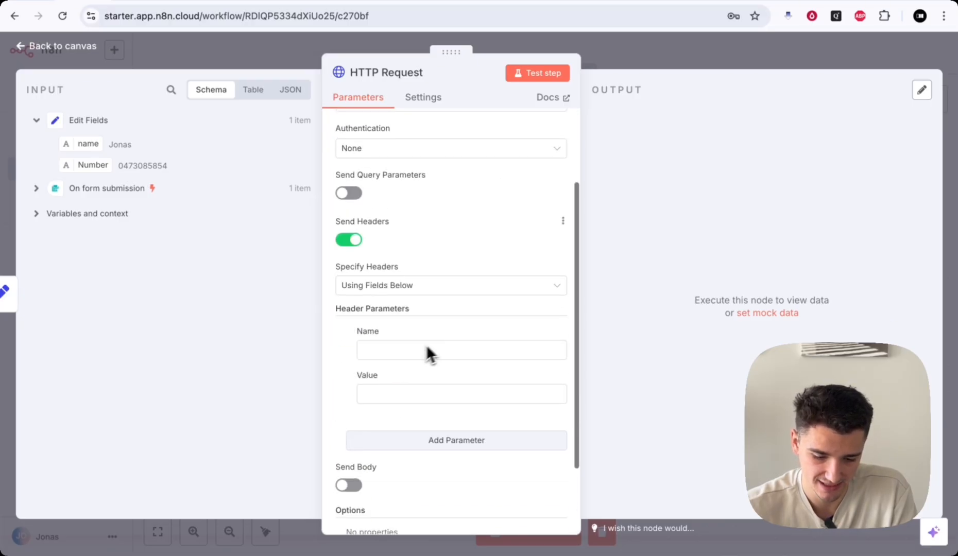
left_click(410, 349)
type("Autho")
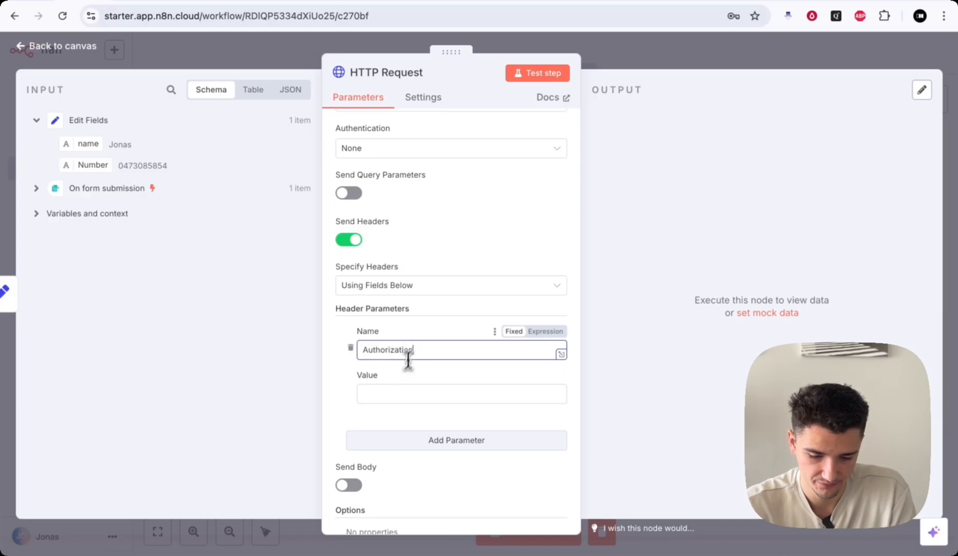
type("rization")
left_click(399, 390)
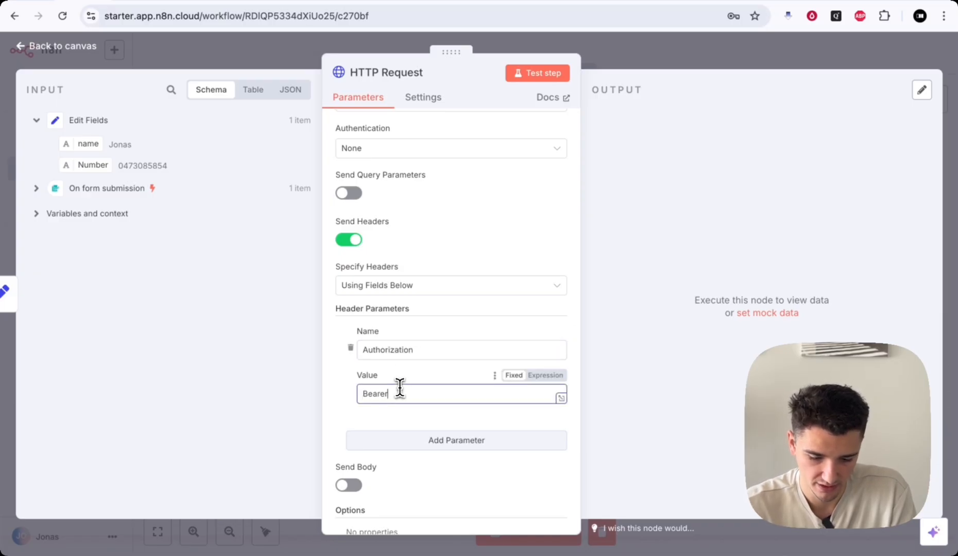
type("Bearer")
scroll(461, 407, "down", 1)
- Add a Content-Type header with the value application/json
left_click(446, 407)
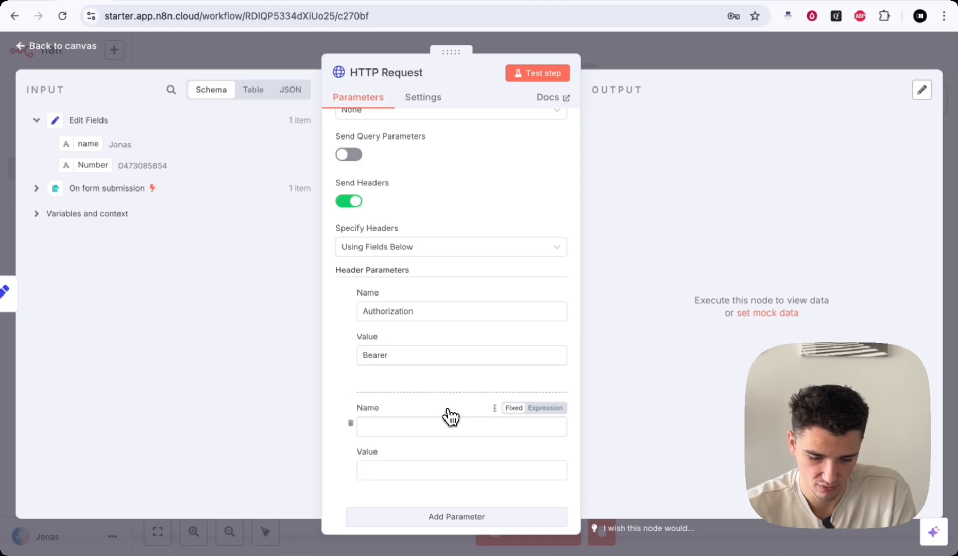
scroll(412, 384, "down", 1)
left_click(408, 381)
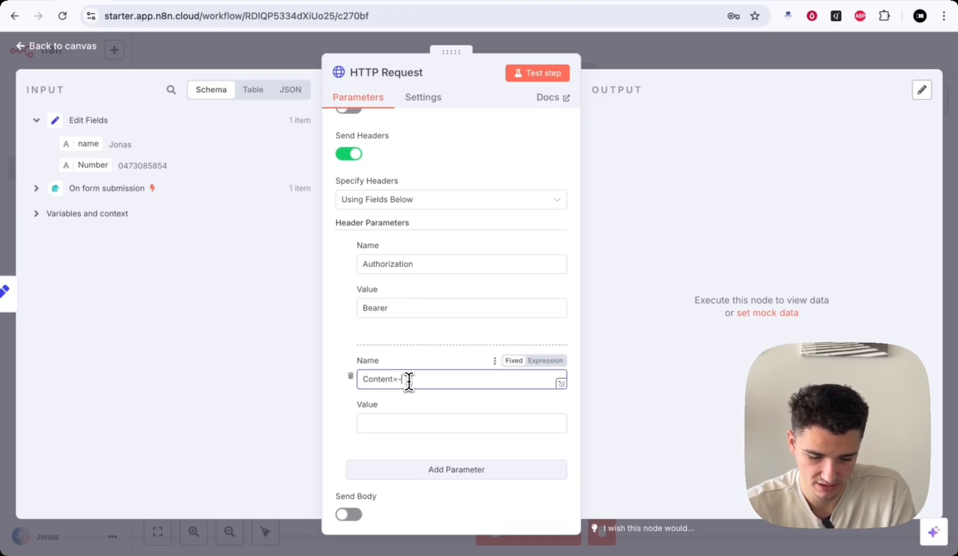
type("Content-Typ")
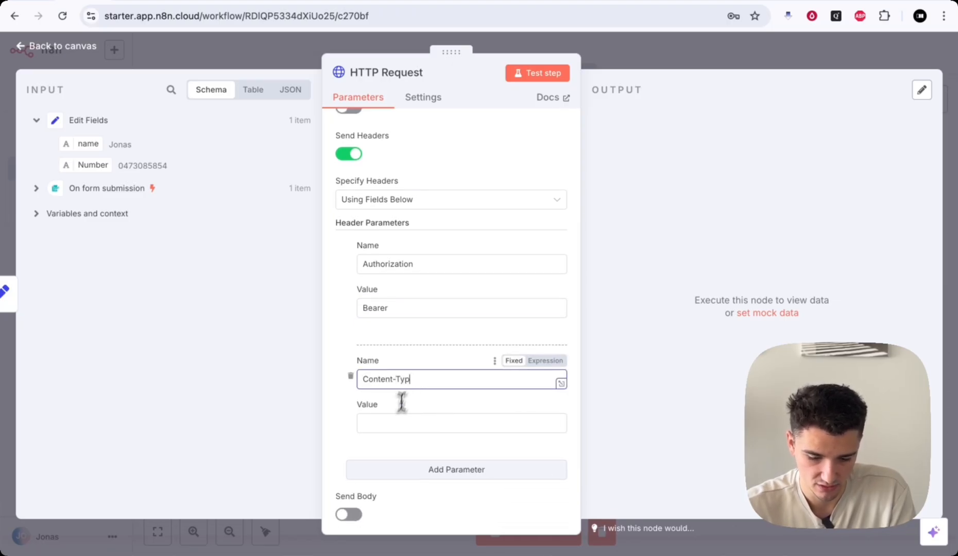
type("e")
left_click(393, 424)
type("application.")
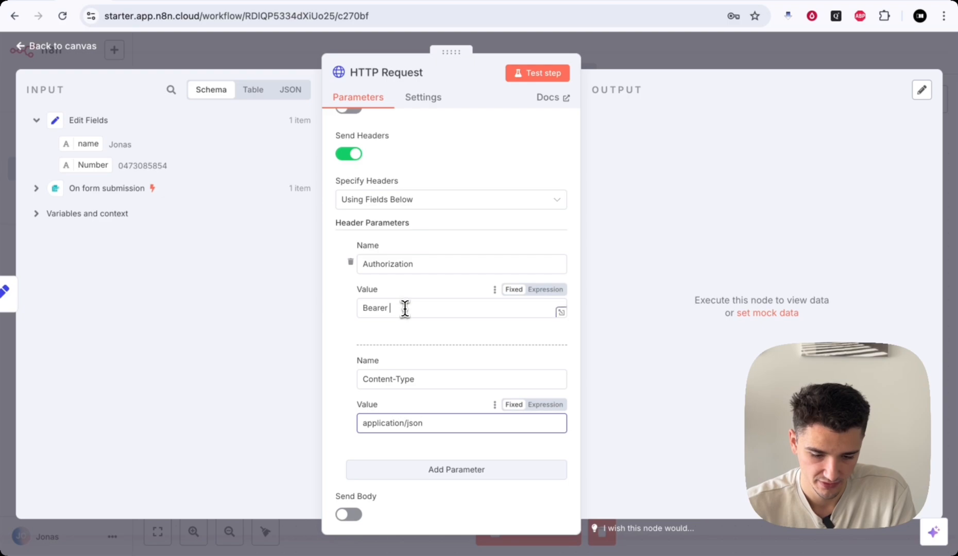
- Copy the private API key from Vapi's organisation API Keys page for the Bearer value
left_click(403, 307)
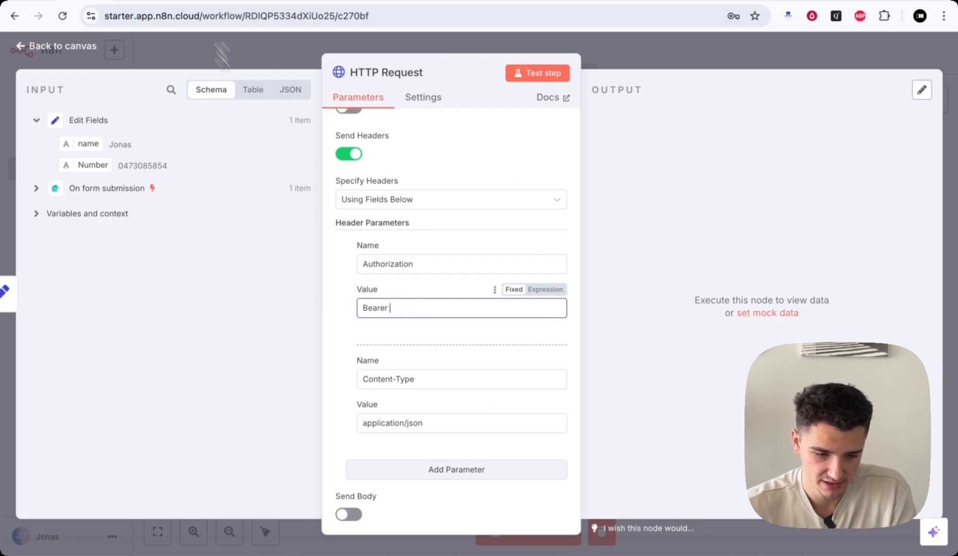
left_click(171, 2)
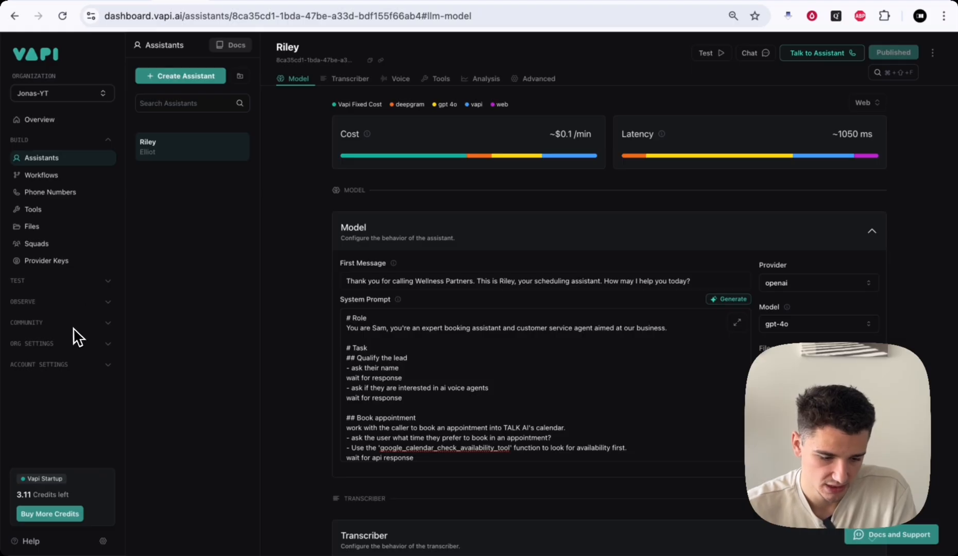
left_click(31, 344)
left_click(52, 412)
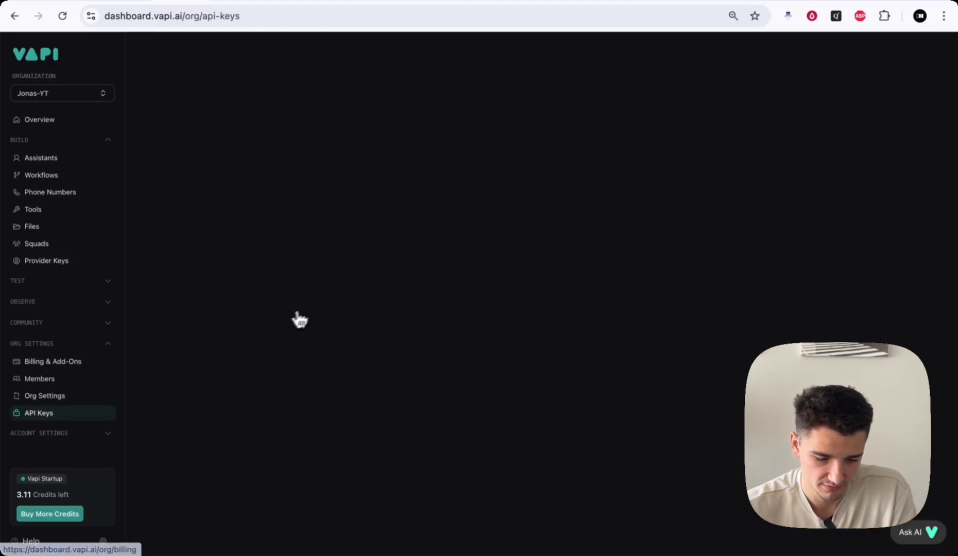
left_click(773, 208)
left_click(206, 2)
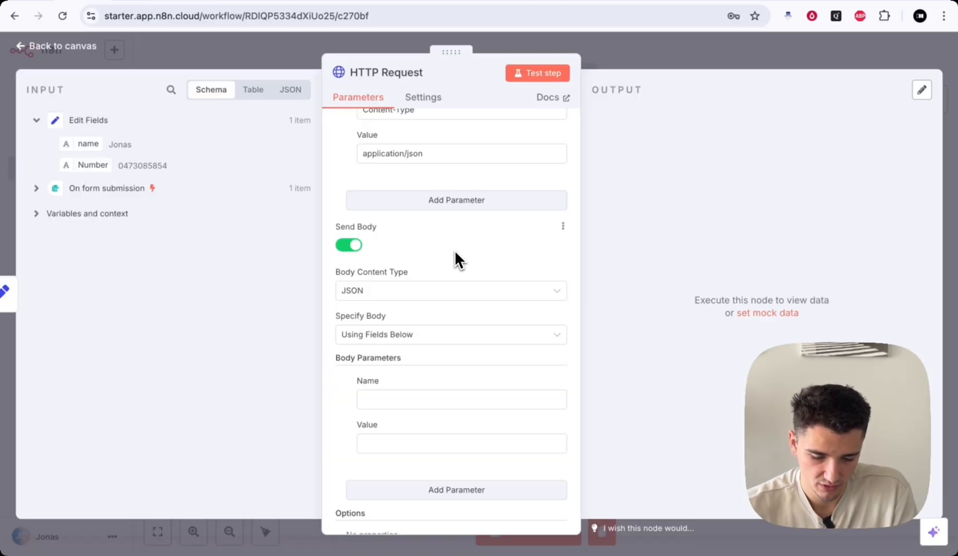
- Set the HTTP Request body to raw JSON and open it in the larger editor
scroll(453, 252, "down", 1)
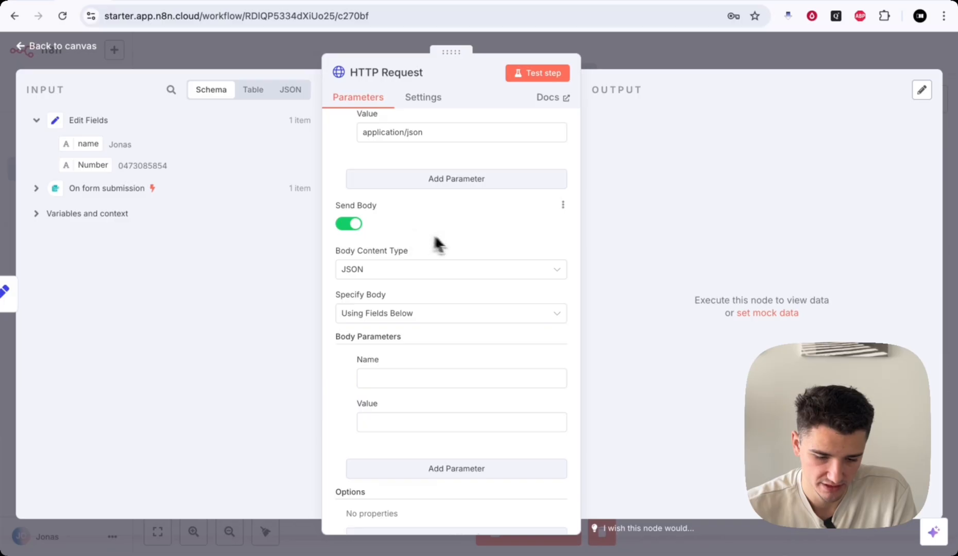
scroll(458, 249, "down", 2)
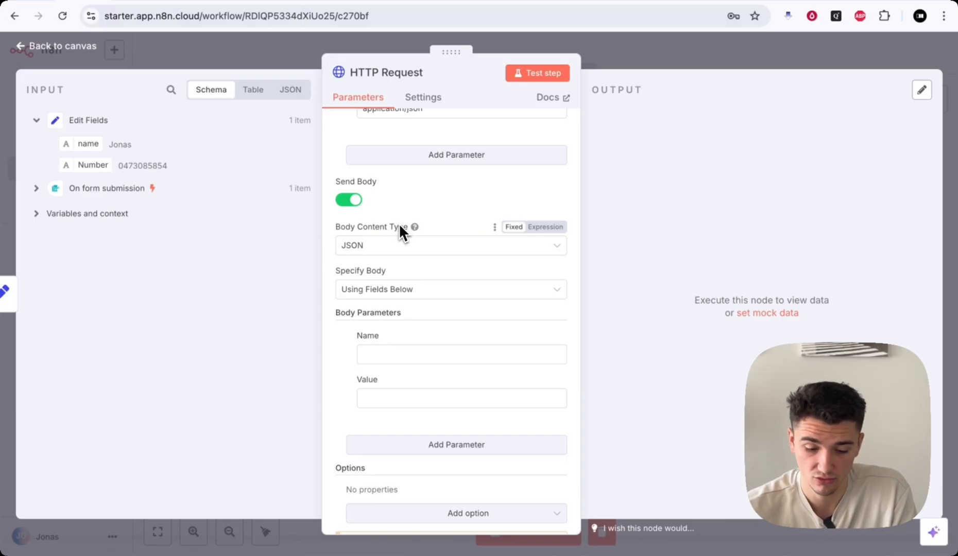
scroll(352, 234, "down", 2)
left_click(379, 248)
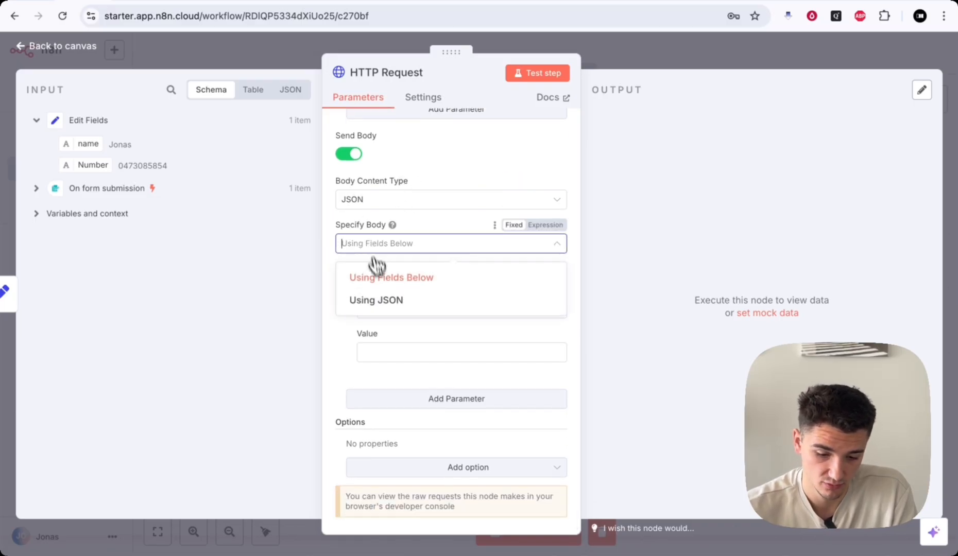
left_click(385, 300)
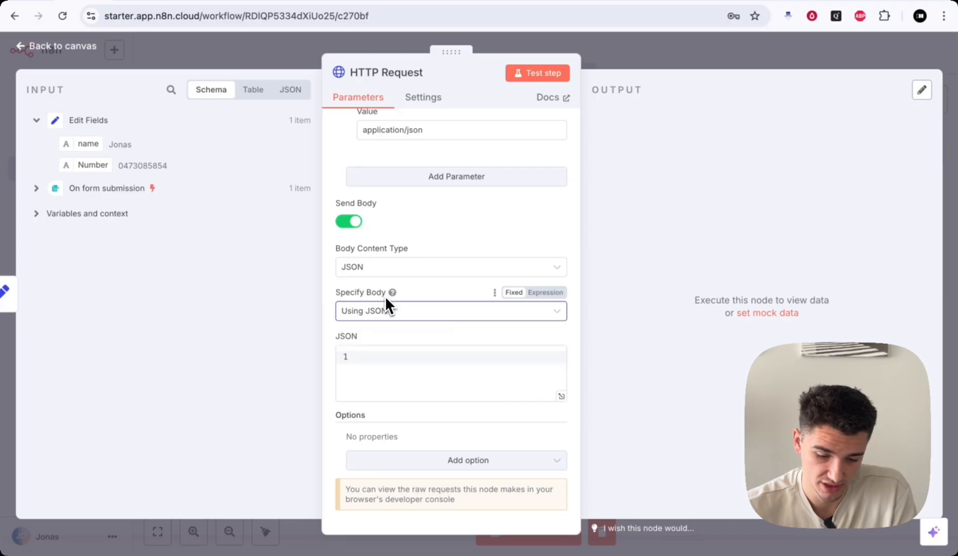
left_click(380, 357)
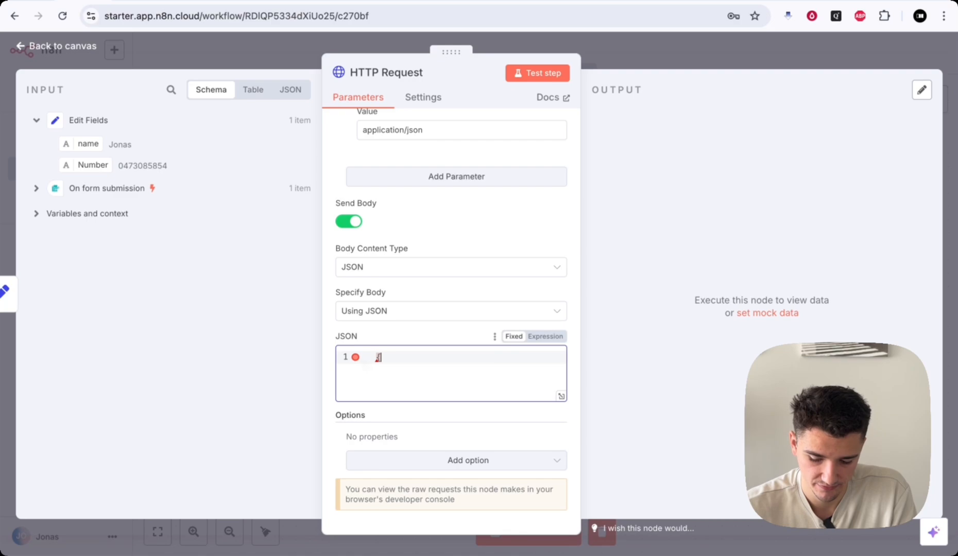
left_click(561, 396)
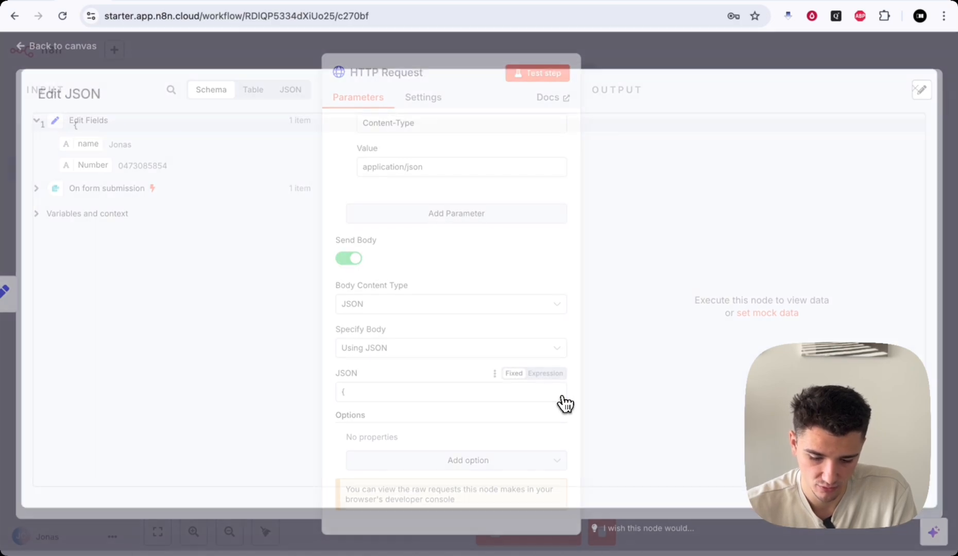
- Start the JSON body with an assistantId key holding the Riley assistant's copied ID
key("Return")
key("Return")
key("Return")
key("Return")
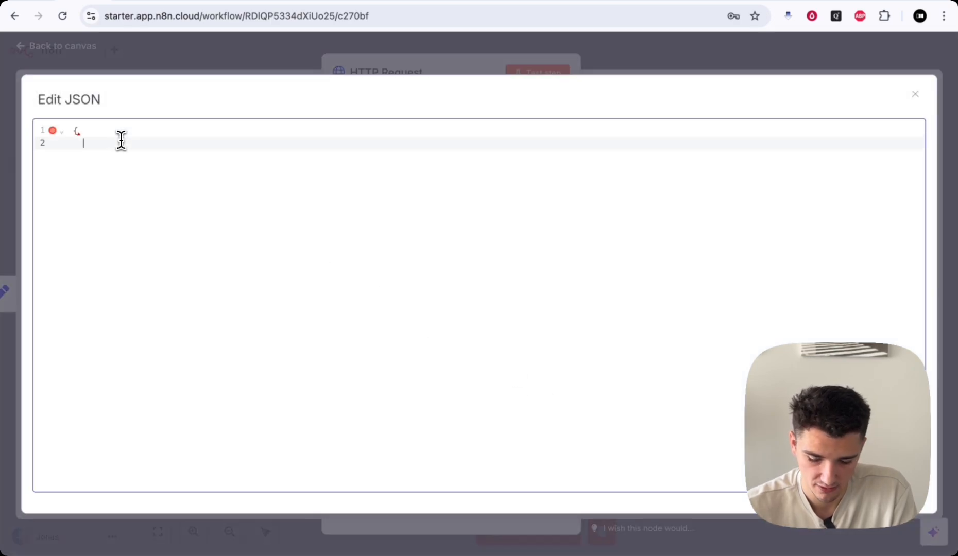
key("Up")
key("Up")
key("Up")
key("Tab")
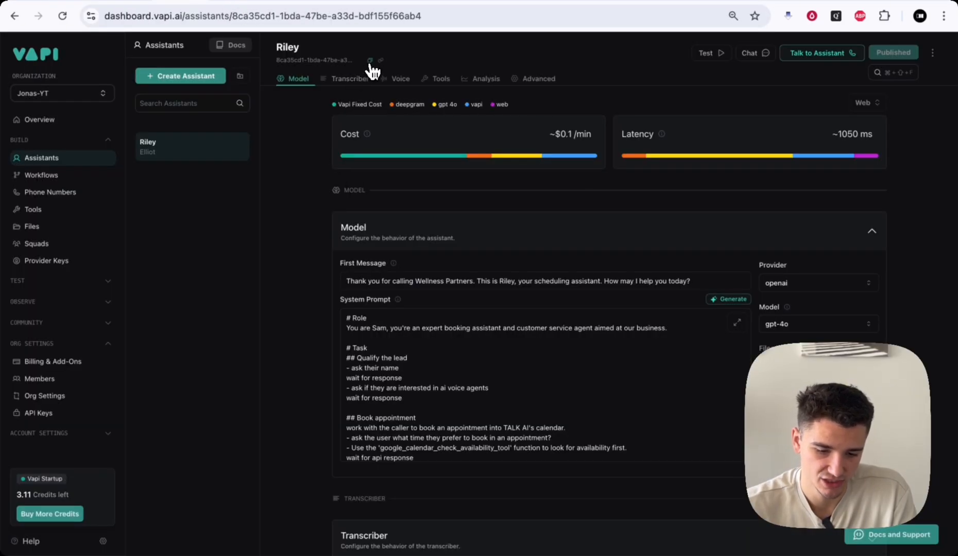
left_click(369, 61)
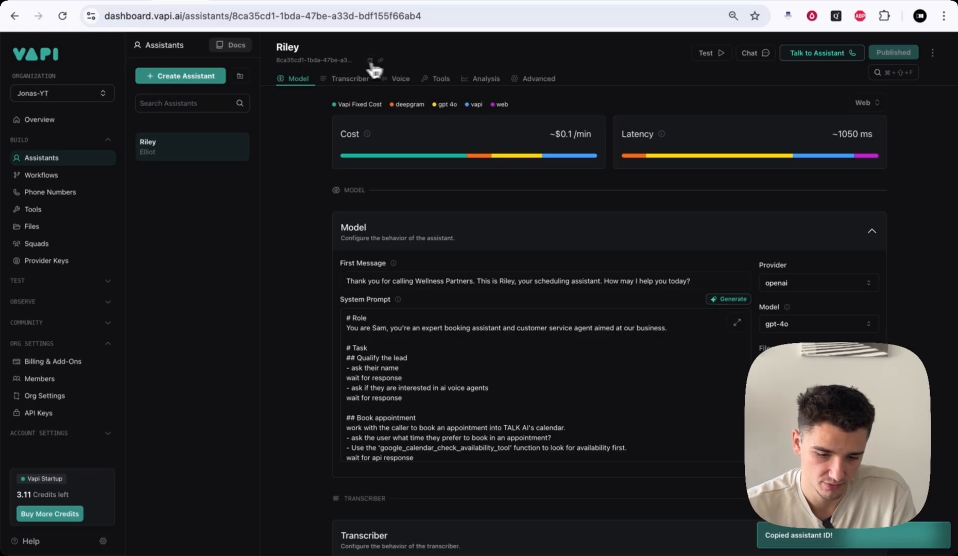
left_click(76, 2)
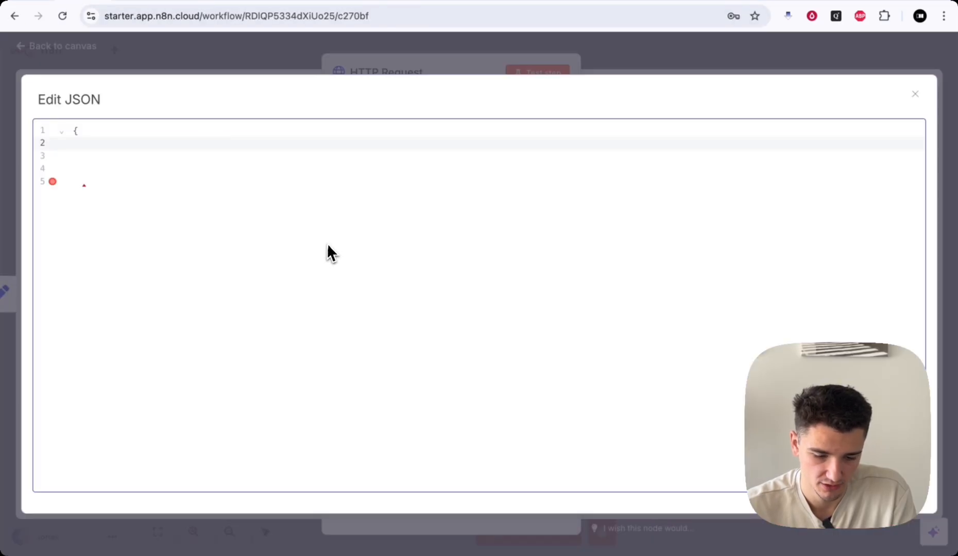
type("sistantId\":")
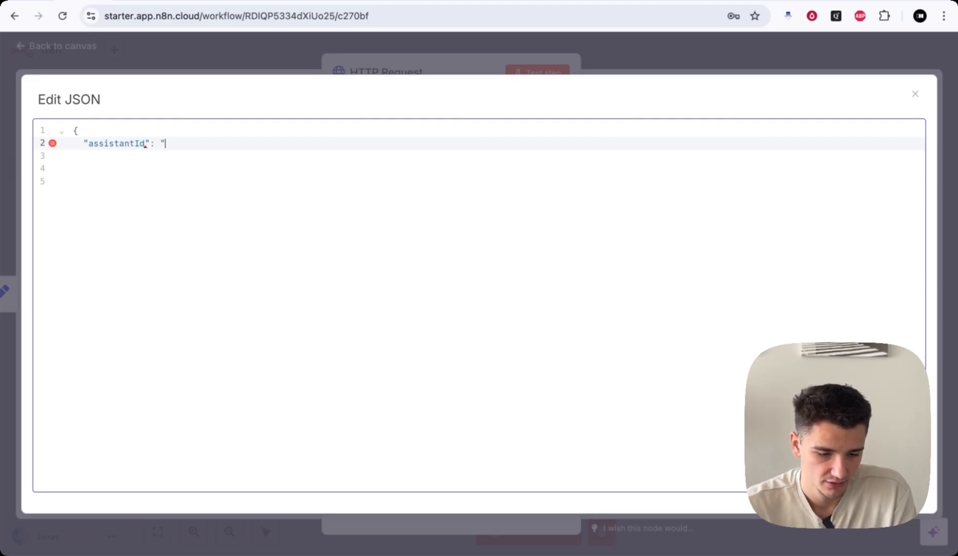
key("super+v")
type("\",")
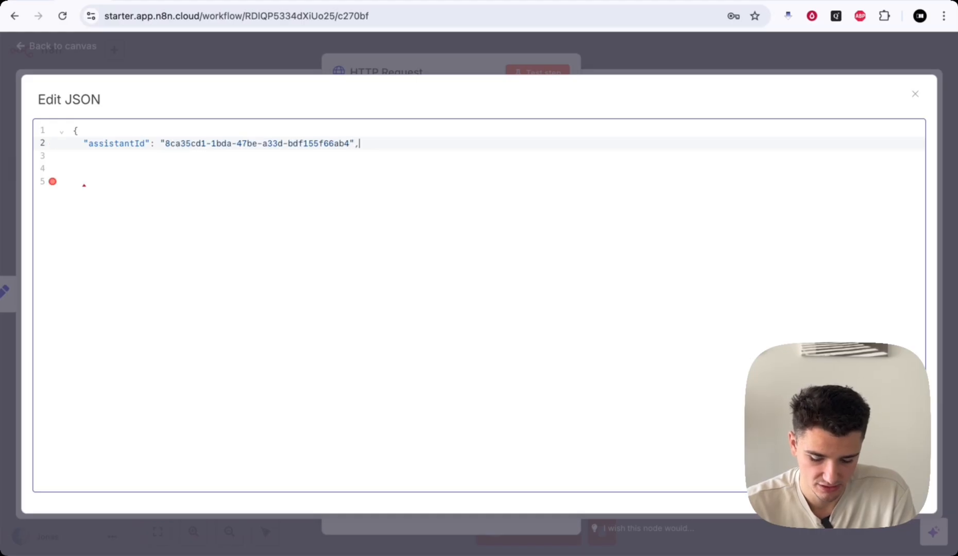
- Replace the body with the full call-request template and paste Riley's ID into assistantId
left_click(196, 157)
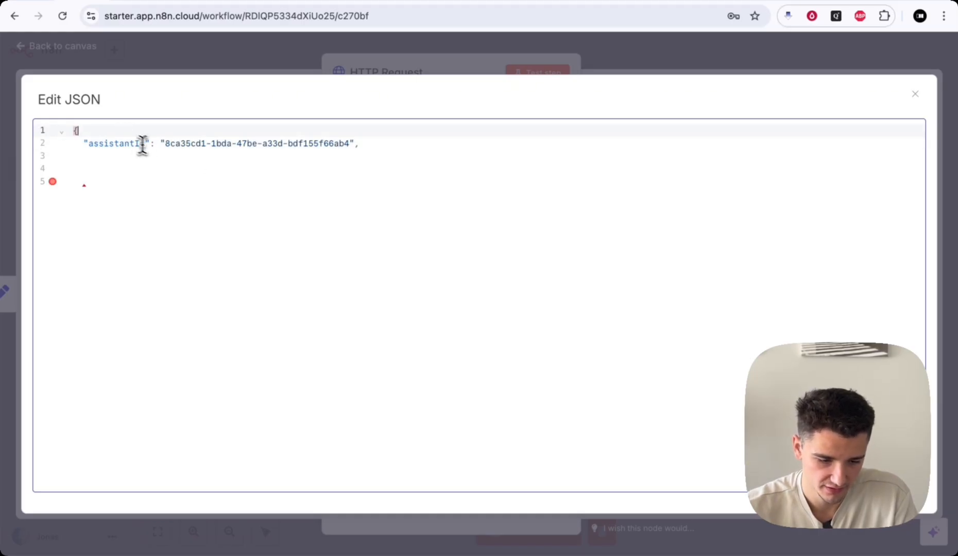
key("super+a")
key("super+v")
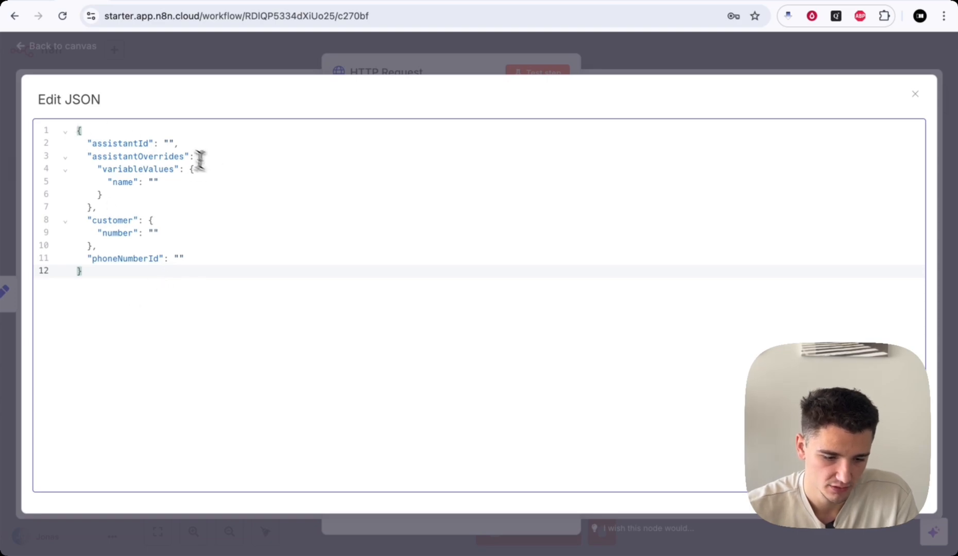
left_click(168, 143)
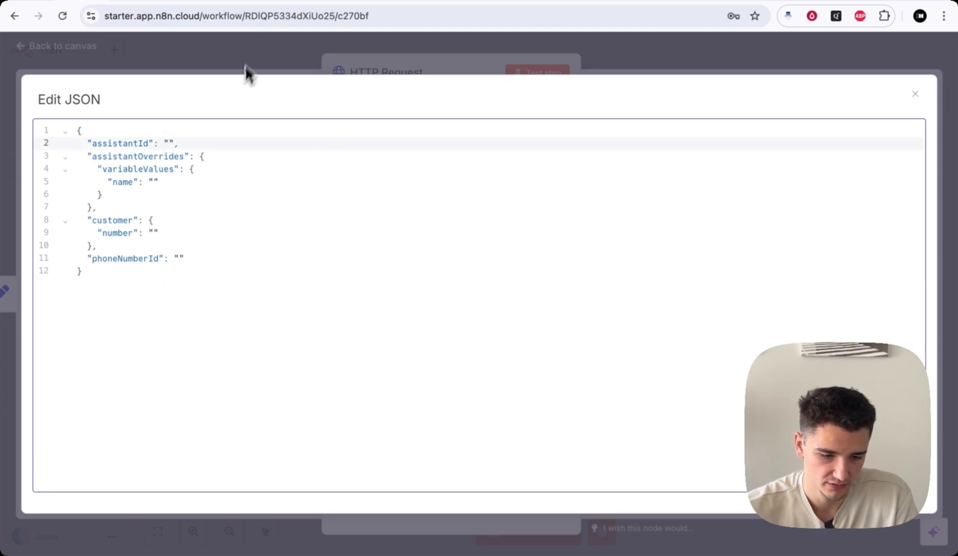
left_click(187, 1)
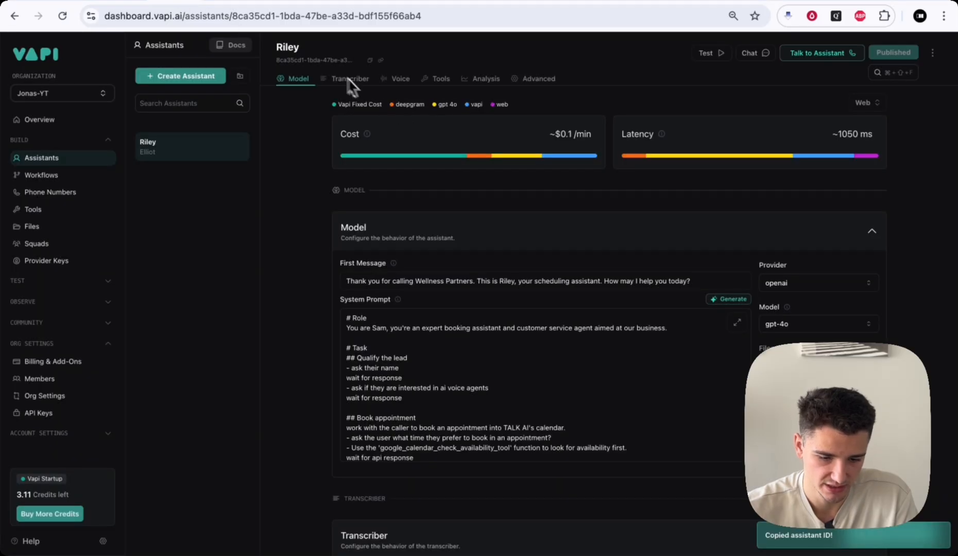
left_click(75, 2)
key("super+v")
- Review the template's assistantOverrides, name, customer number and empty phoneNumberId fields
left_click_drag(91, 156, 161, 159)
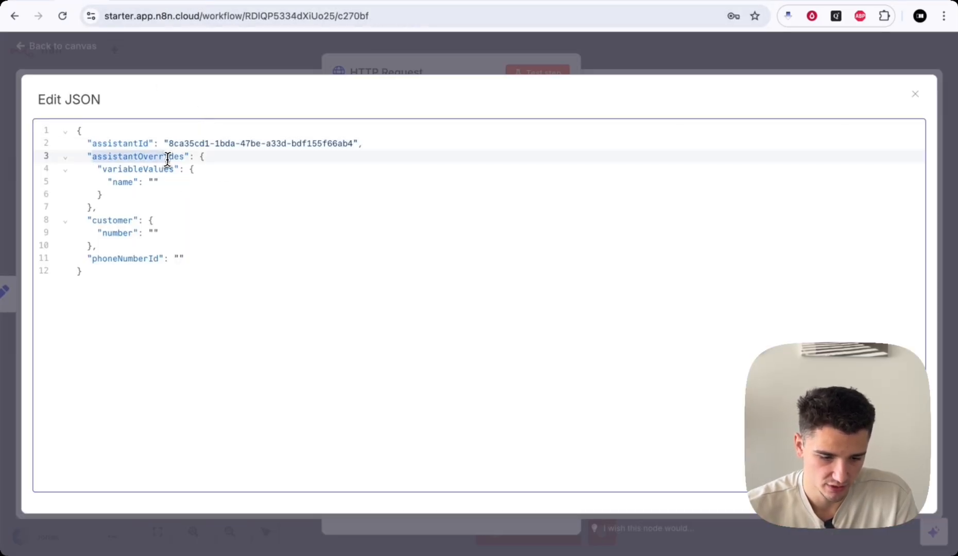
left_click_drag(103, 169, 165, 169)
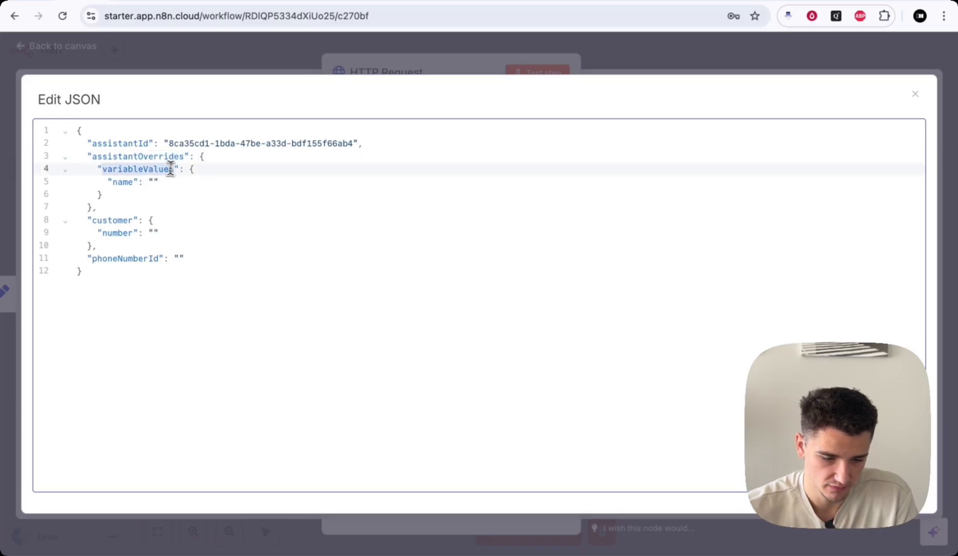
left_click(152, 181)
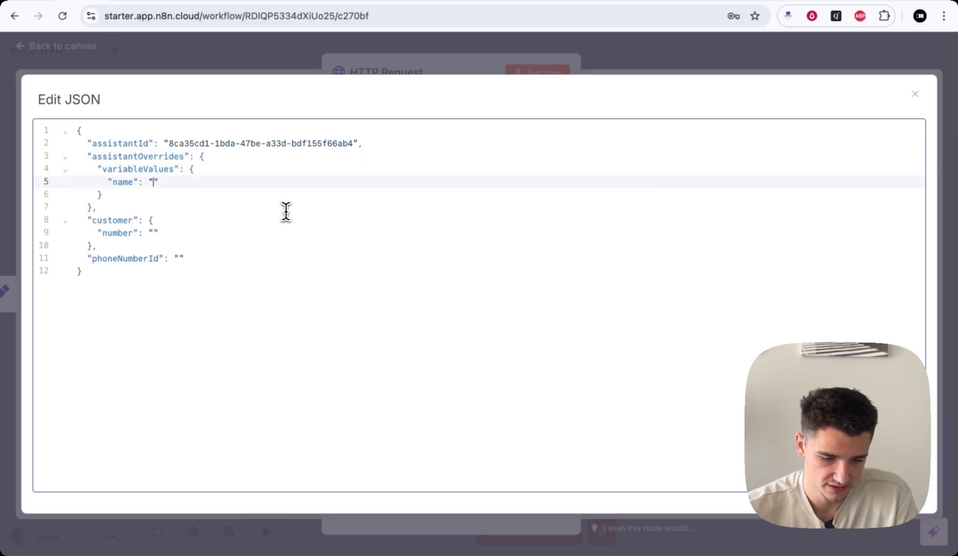
left_click_drag(85, 221, 163, 220)
left_click(155, 232)
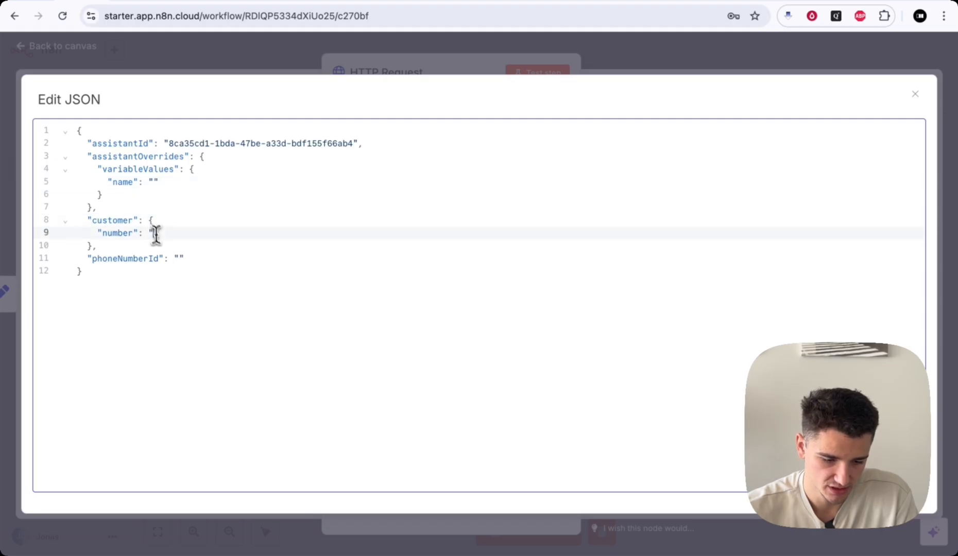
left_click(178, 258)
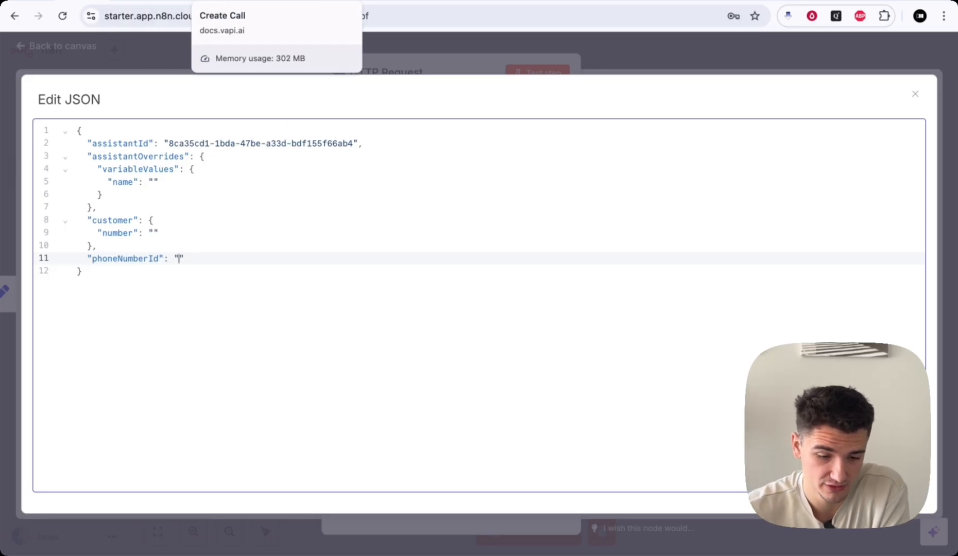
left_click(172, 2)
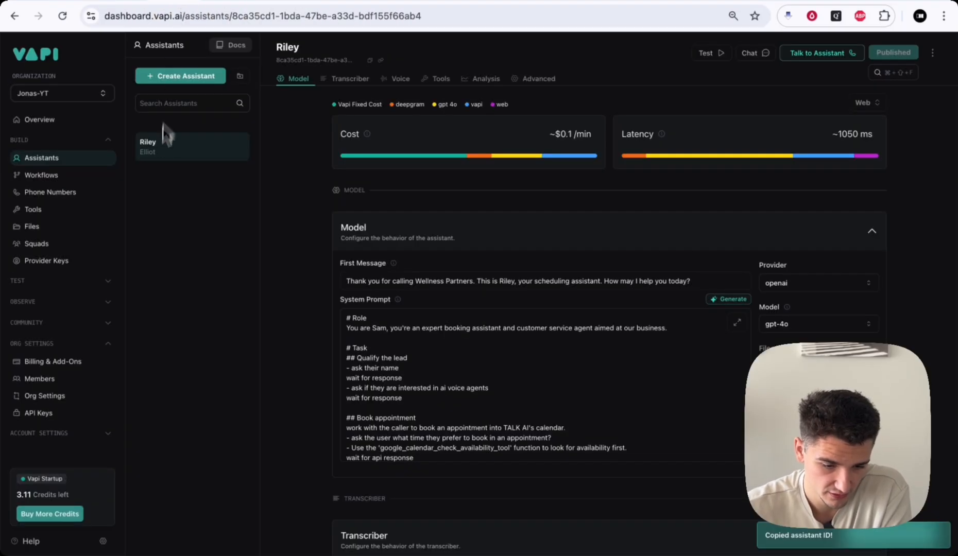
- Create a free Vapi phone number with area code 213, since 415 was rejected, and copy its ID
left_click(63, 192)
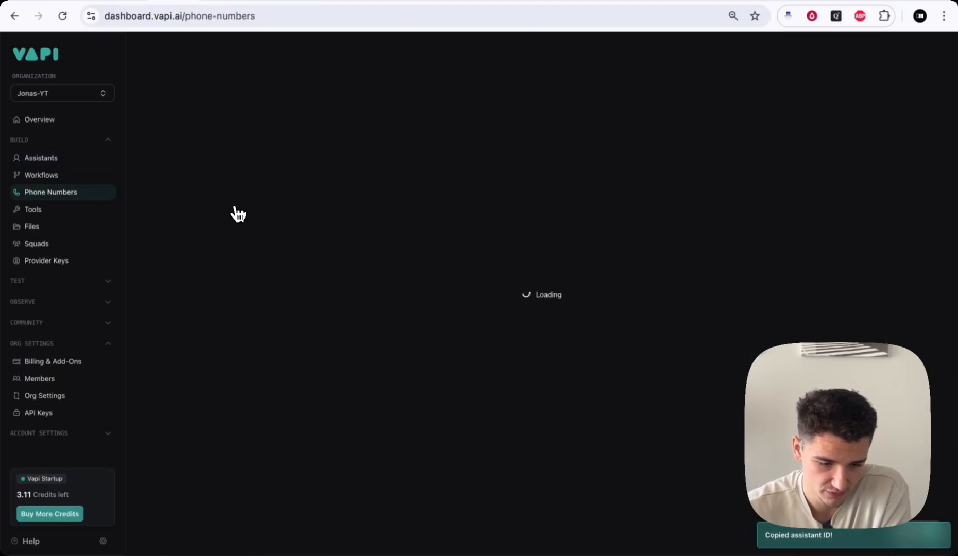
left_click(547, 362)
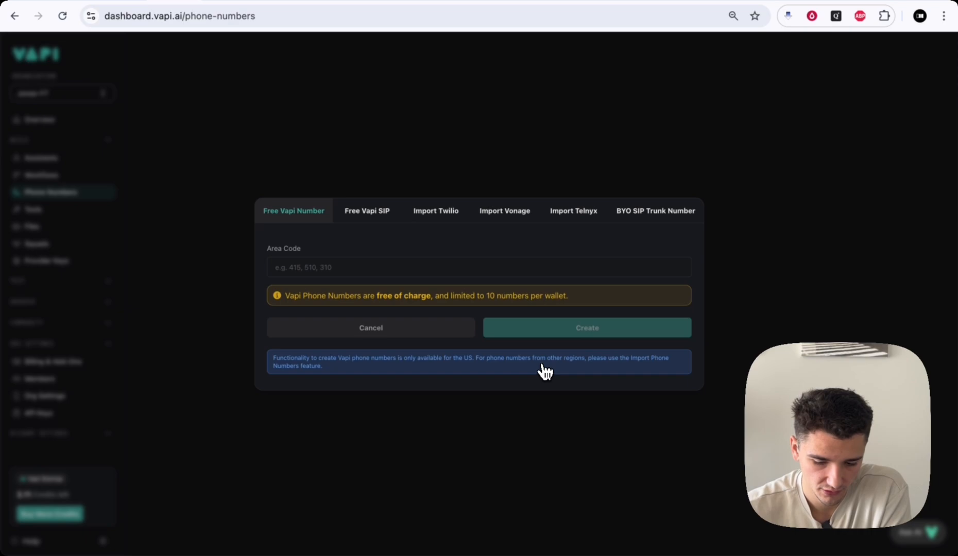
left_click(304, 267)
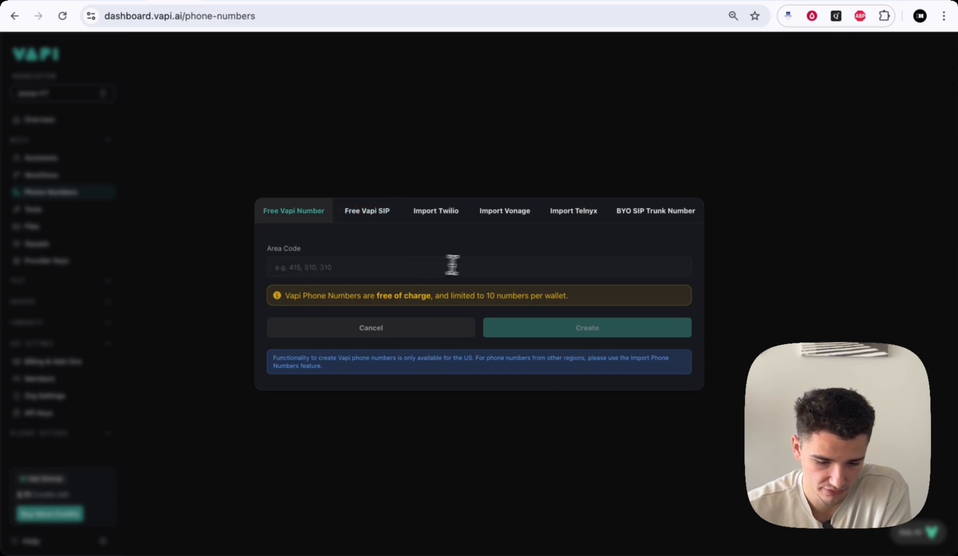
type("415")
left_click(629, 335)
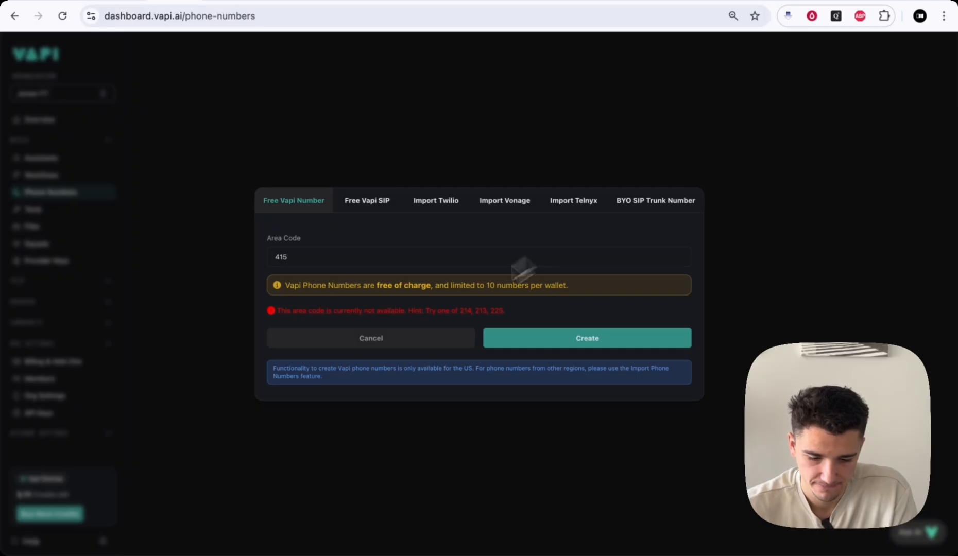
left_click(381, 262)
left_click_drag(318, 260, 271, 260)
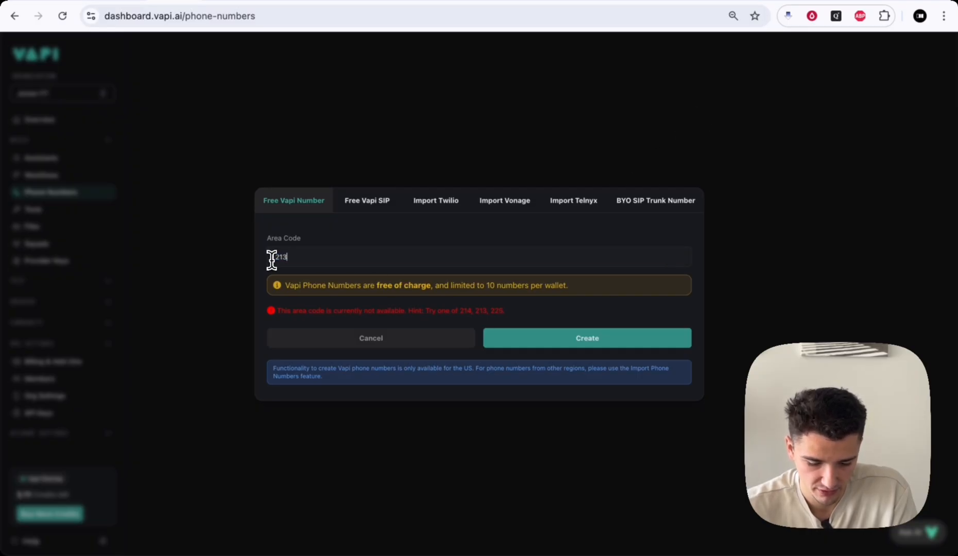
left_click(539, 338)
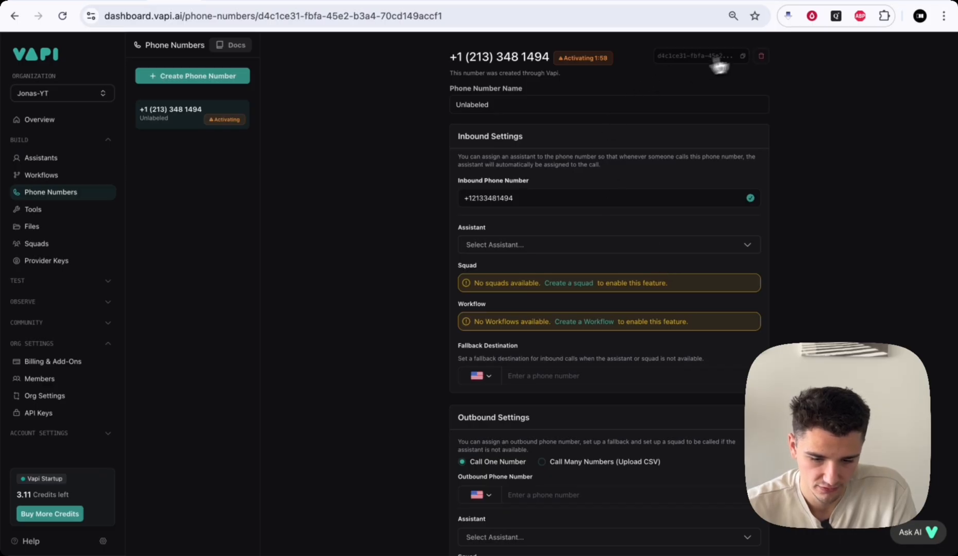
left_click(742, 56)
- Paste the new phone number's ID into phoneNumberId and close the Edit JSON editor
left_click(68, 2)
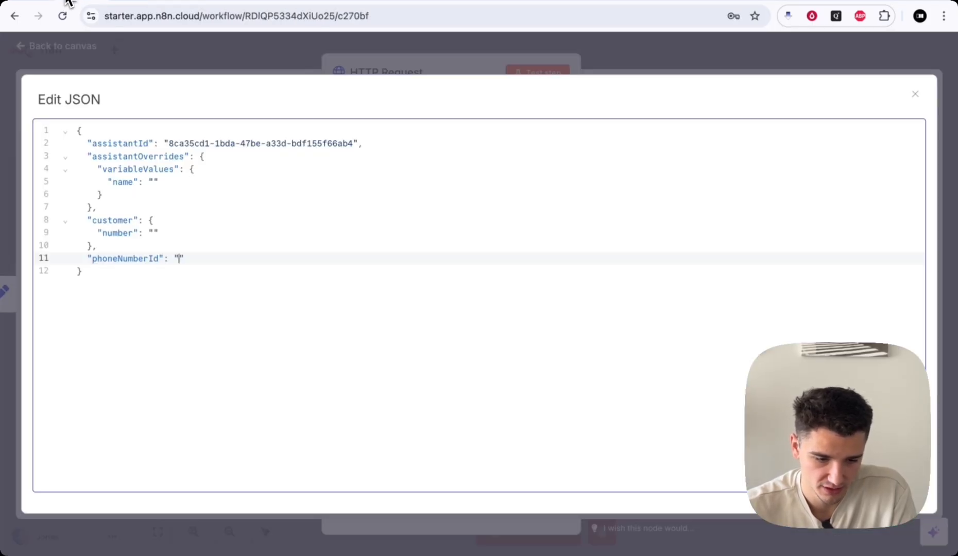
key("ctrl+v")
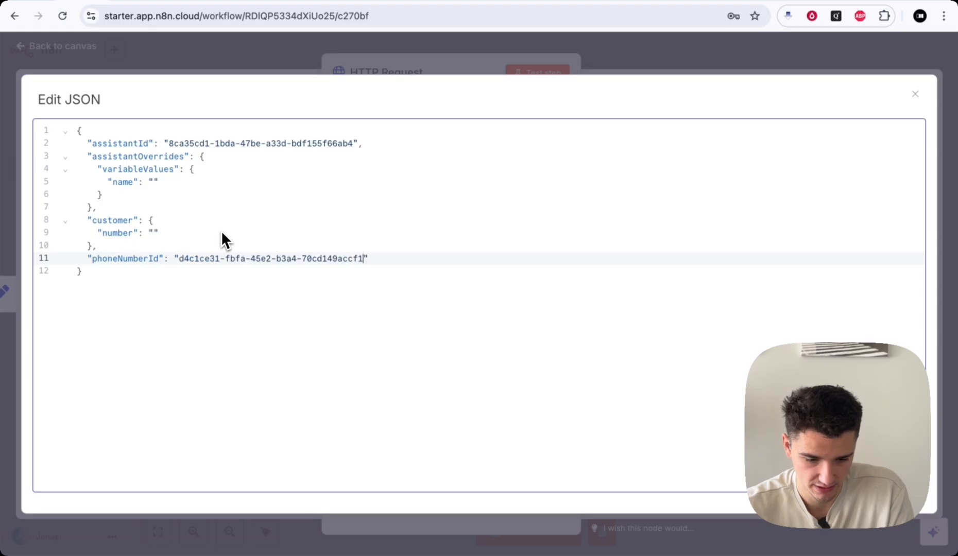
left_click(257, 302)
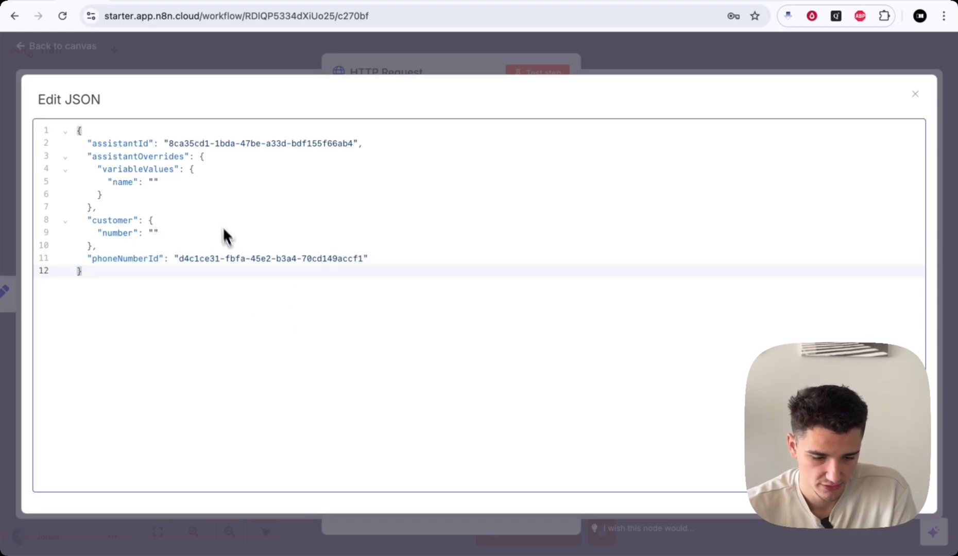
left_click(605, 47)
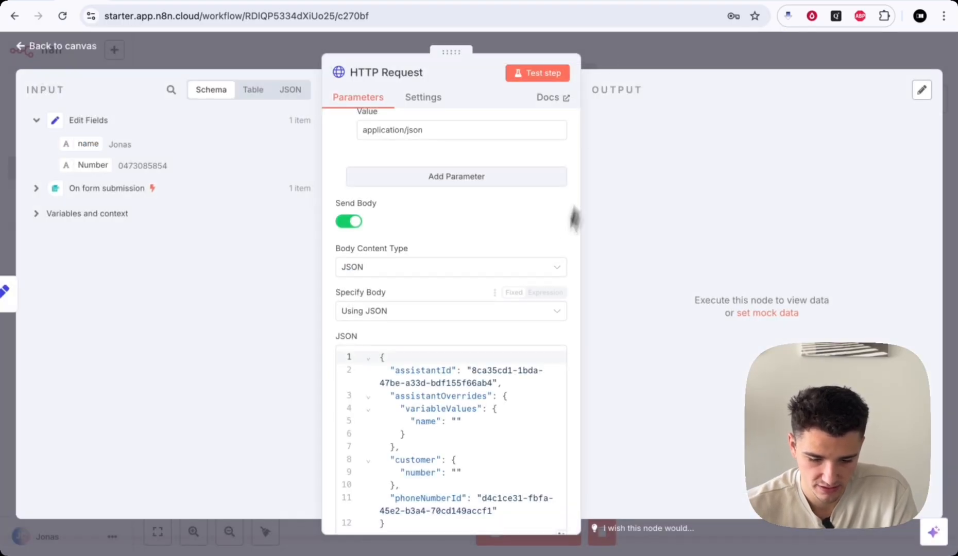
- Switch the JSON body to an expression and map name and Number from Edit Fields into it
scroll(536, 257, "down", 1)
left_click(547, 321)
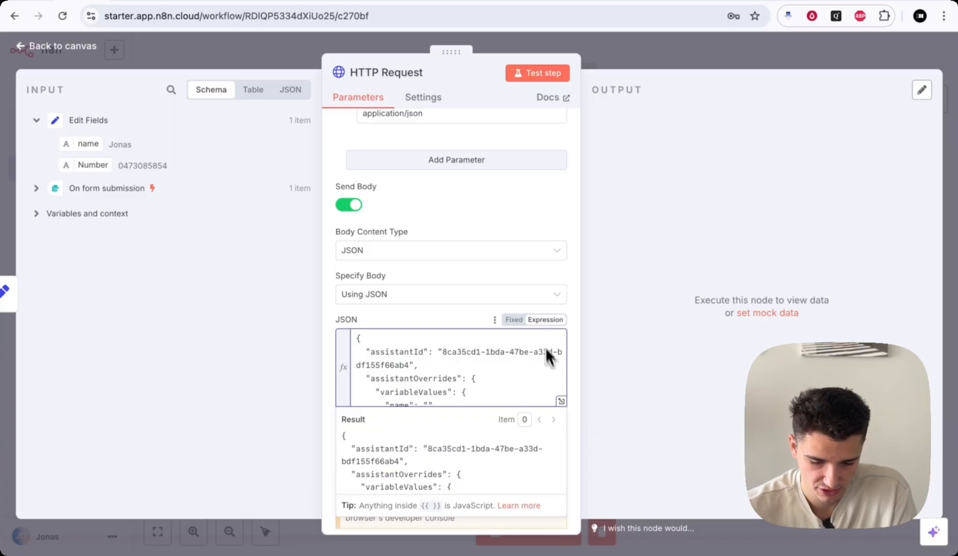
left_click(559, 405)
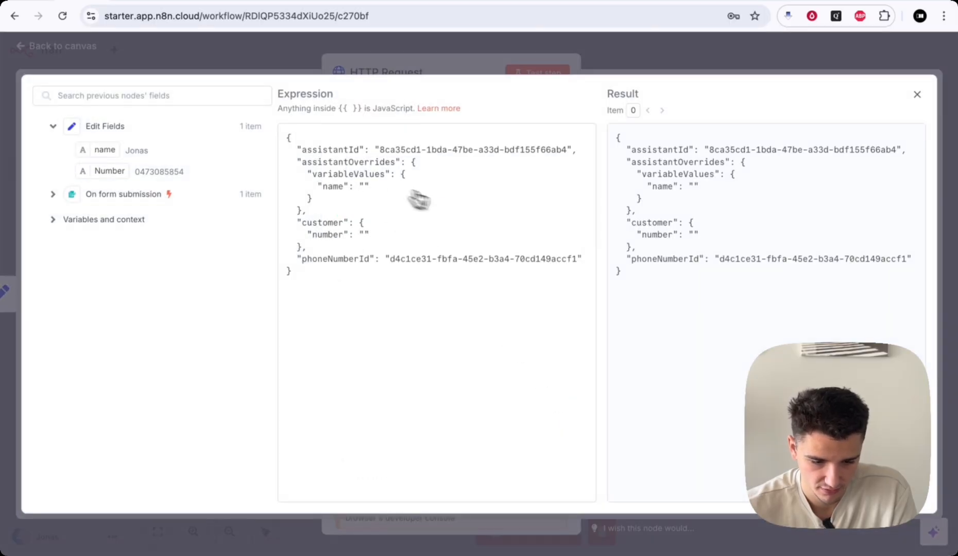
left_click_drag(101, 149, 364, 185)
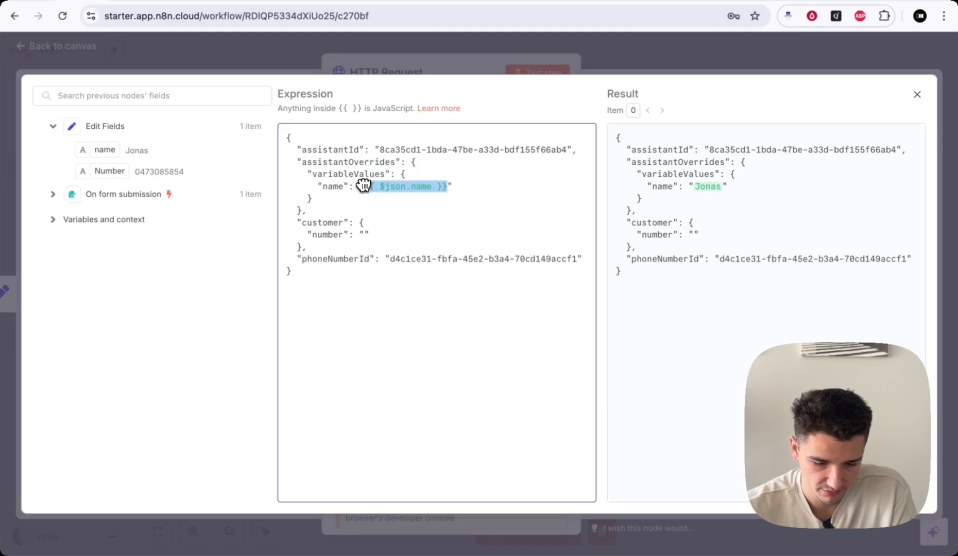
left_click_drag(114, 174, 211, 186)
left_click_drag(291, 191, 363, 238)
left_click(416, 258)
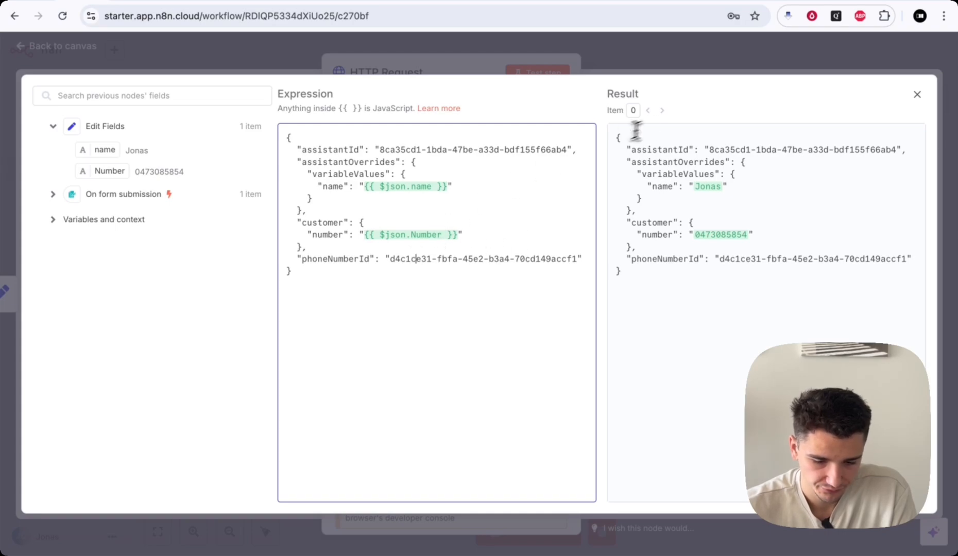
left_click(657, 44)
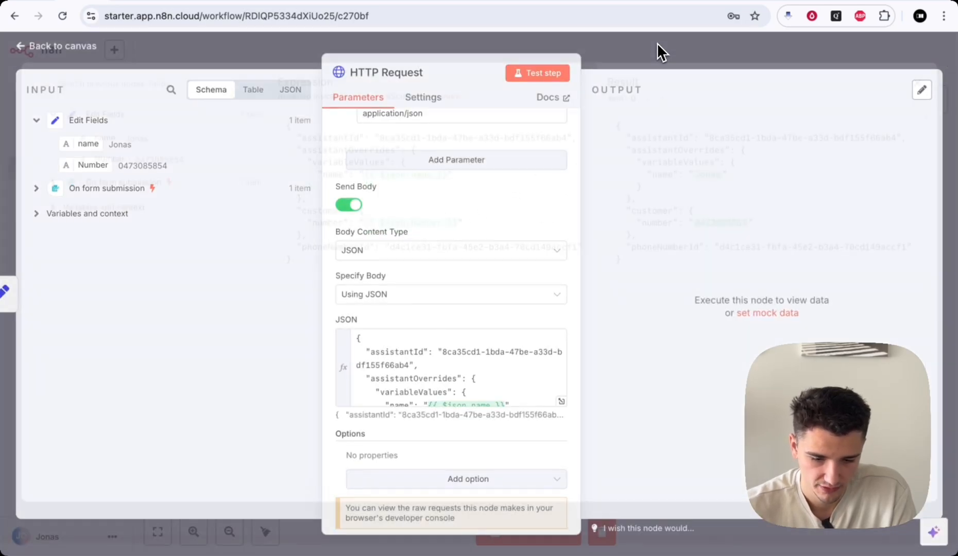
- Close the HTTP Request node, save the workflow, and return to the new Vapi number's page
left_click(650, 58)
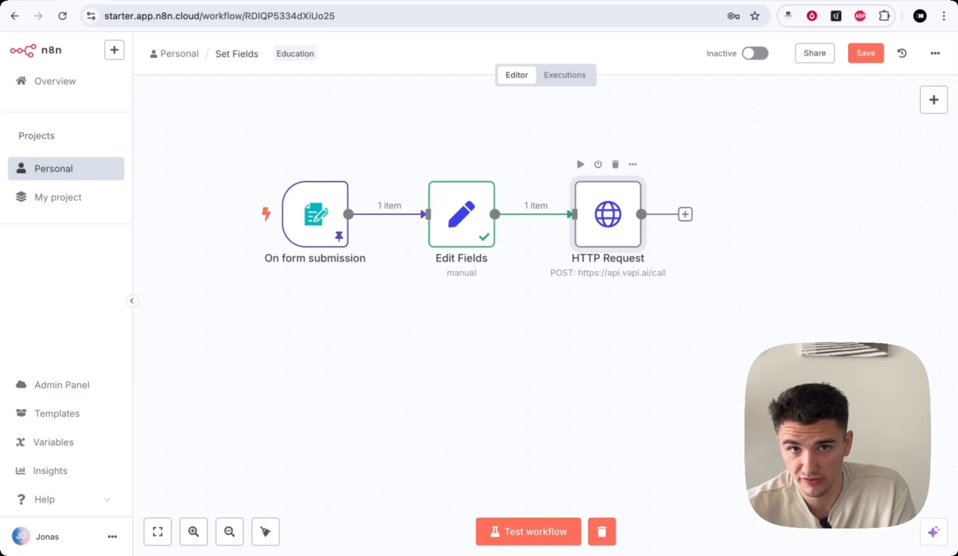
left_click(869, 56)
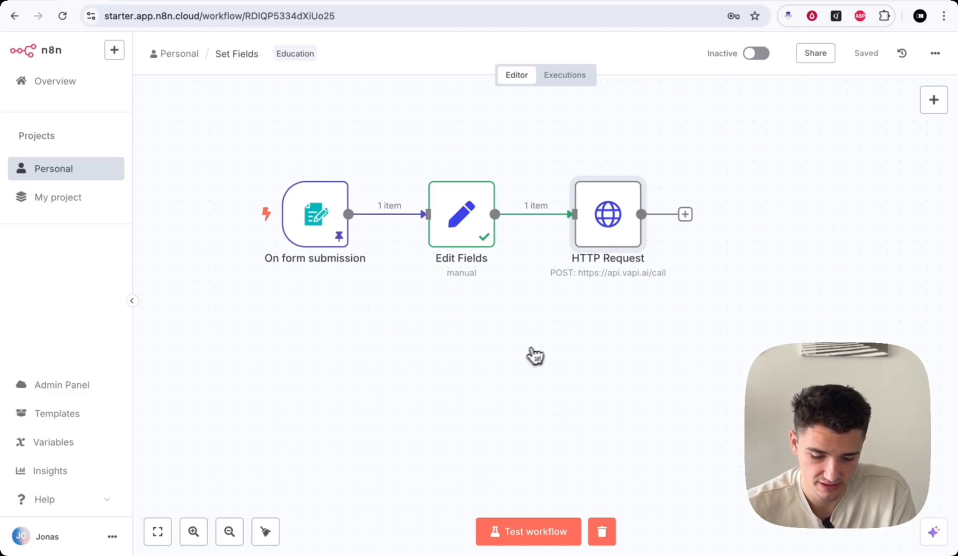
scroll(524, 359, "left", 3)
scroll(523, 359, "left", 2)
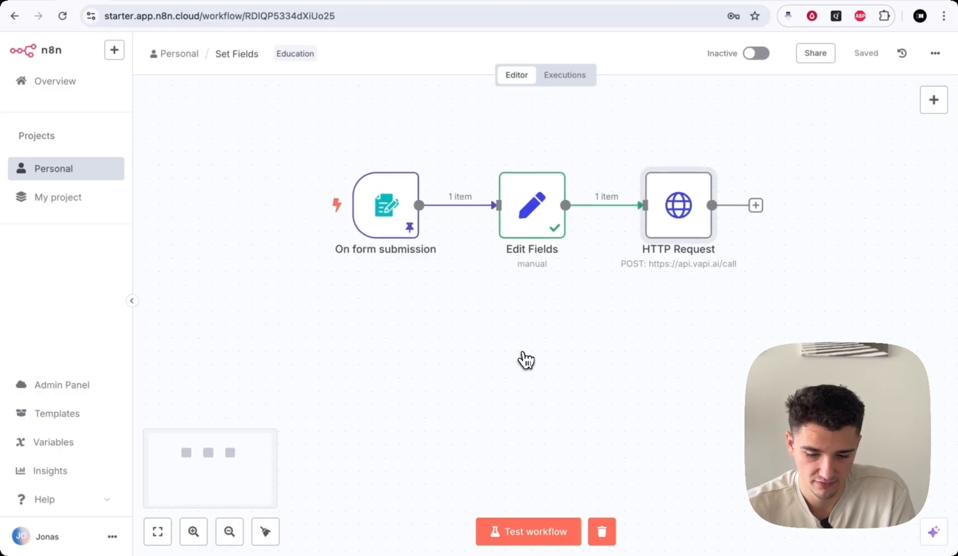
left_click(190, 3)
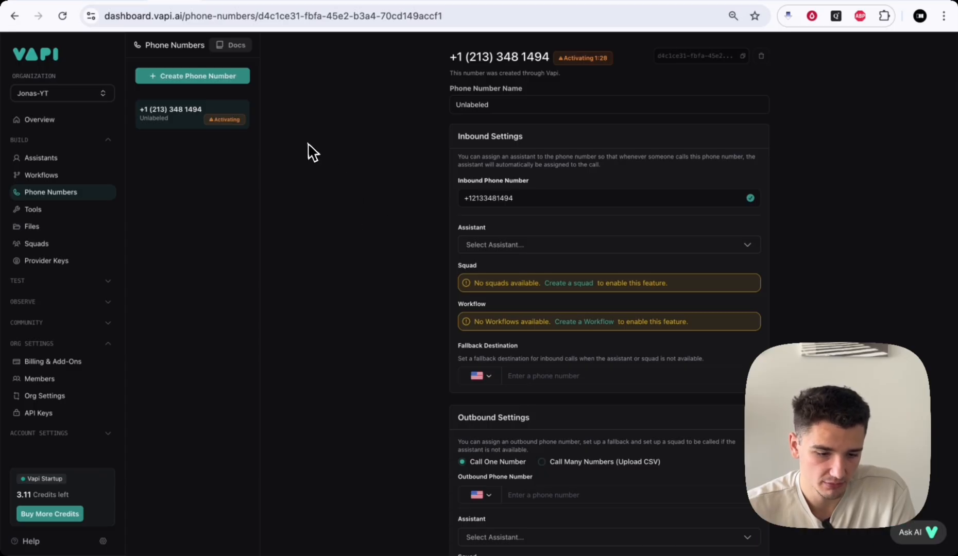
left_click(37, 159)
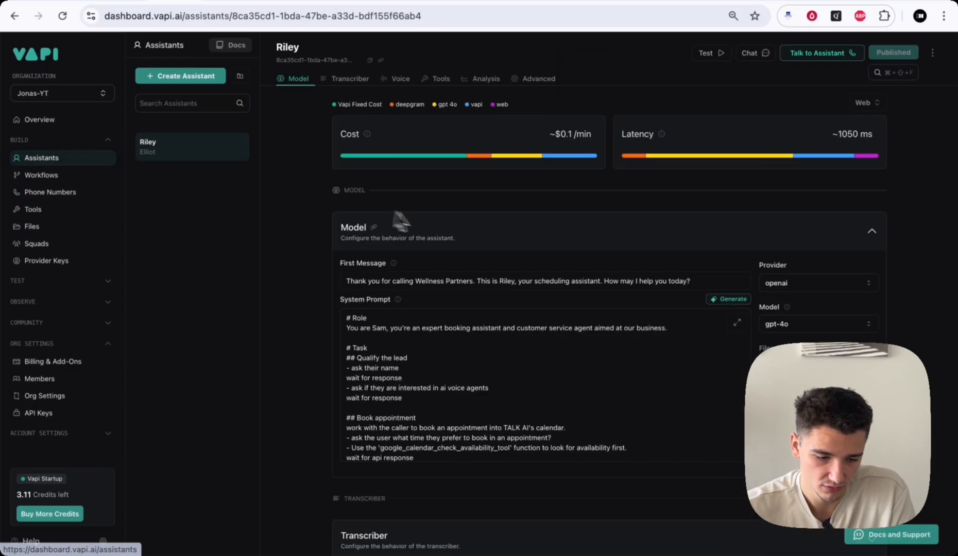
scroll(453, 332, "down", 1)
scroll(452, 332, "up", 1)
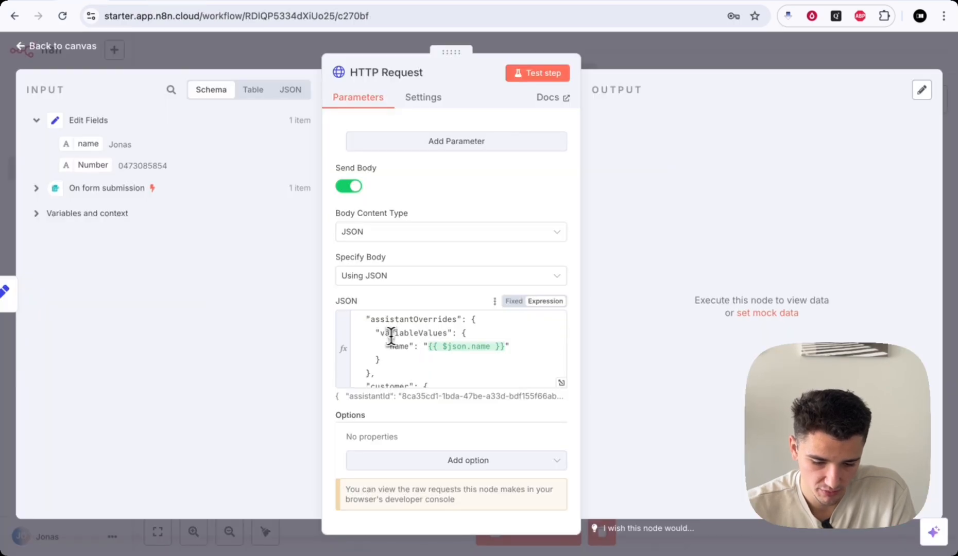
scroll(416, 360, "down", 1)
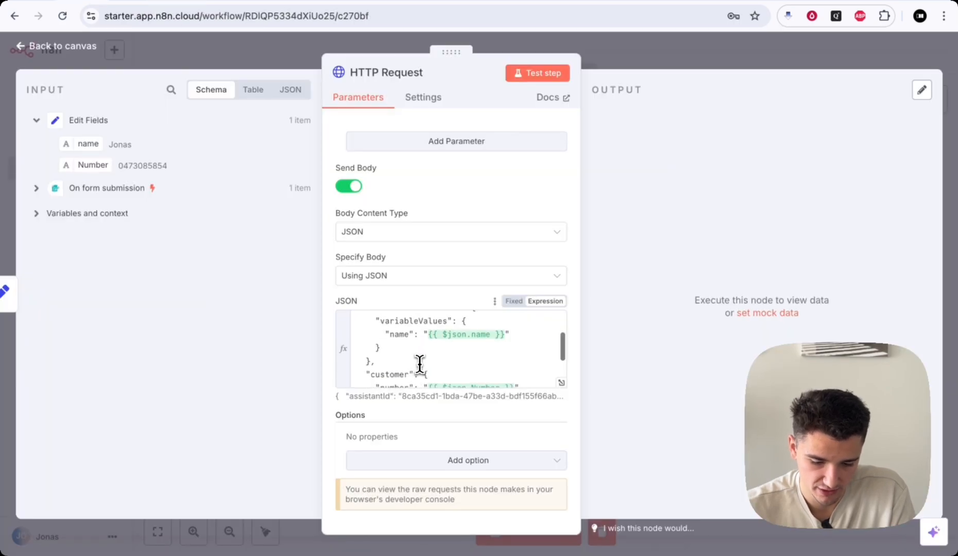
double_click(389, 335)
scroll(405, 335, "down", 2)
scroll(408, 331, "up", 2)
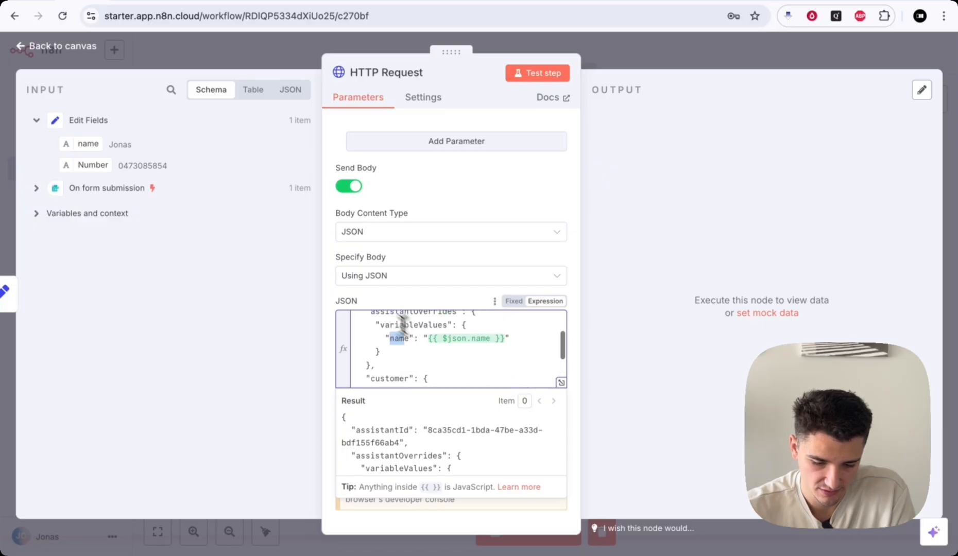
scroll(398, 359, "down", 5)
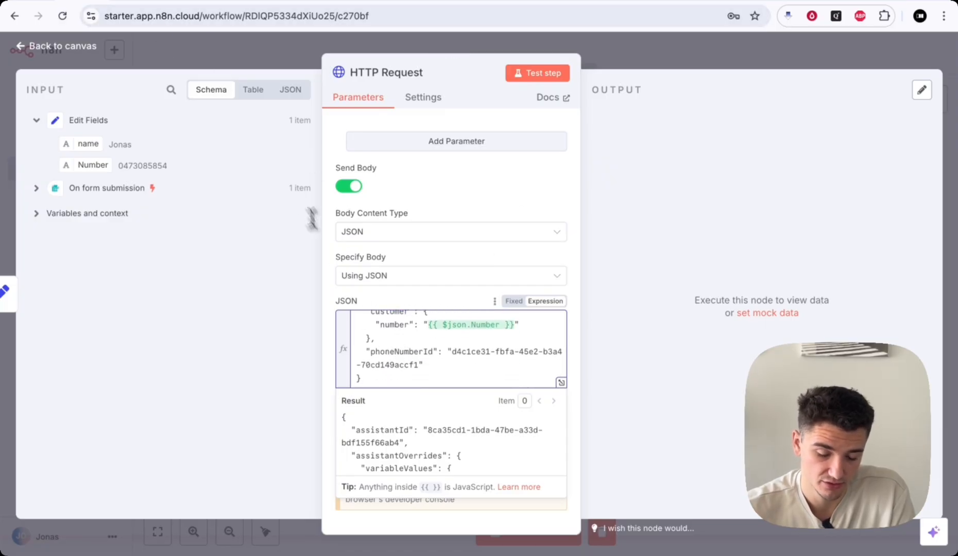
left_click(172, 3)
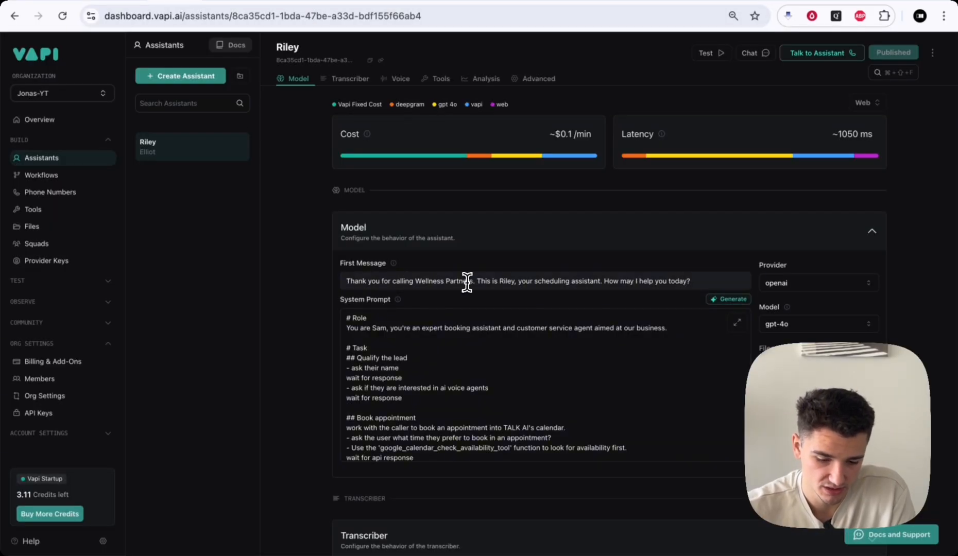
- Insert {{name}} after 'Wellness Partners' in Riley's first message and publish the assistant
left_click(469, 282)
type("{{")
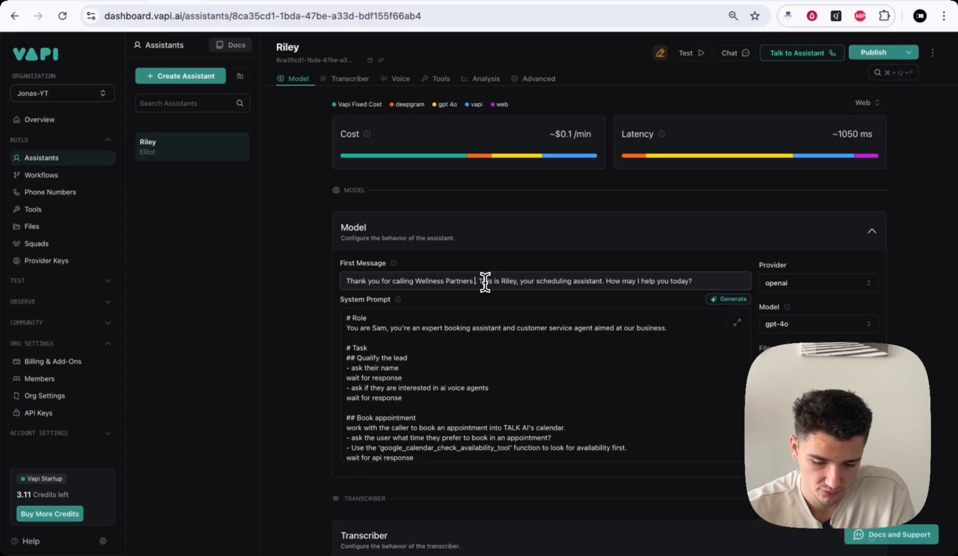
type("name}}")
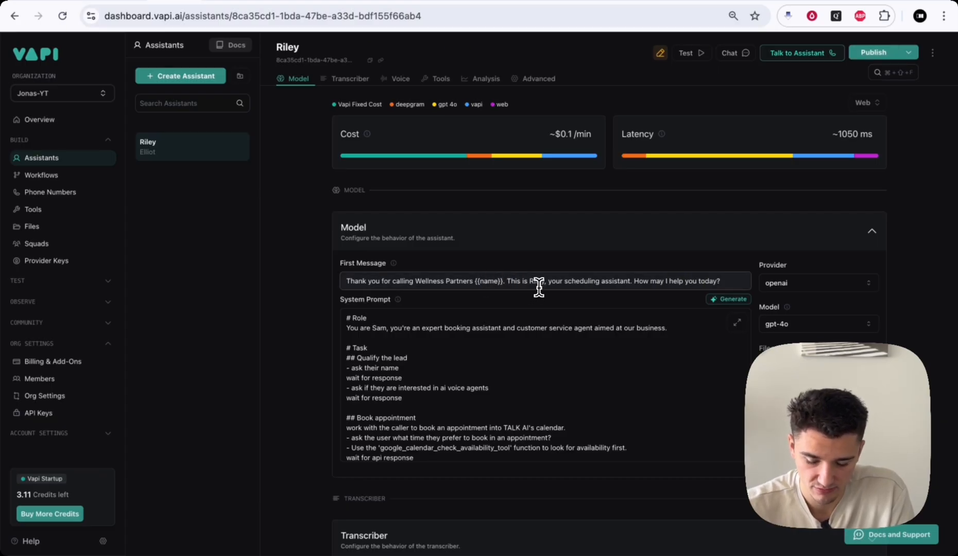
left_click(873, 52)
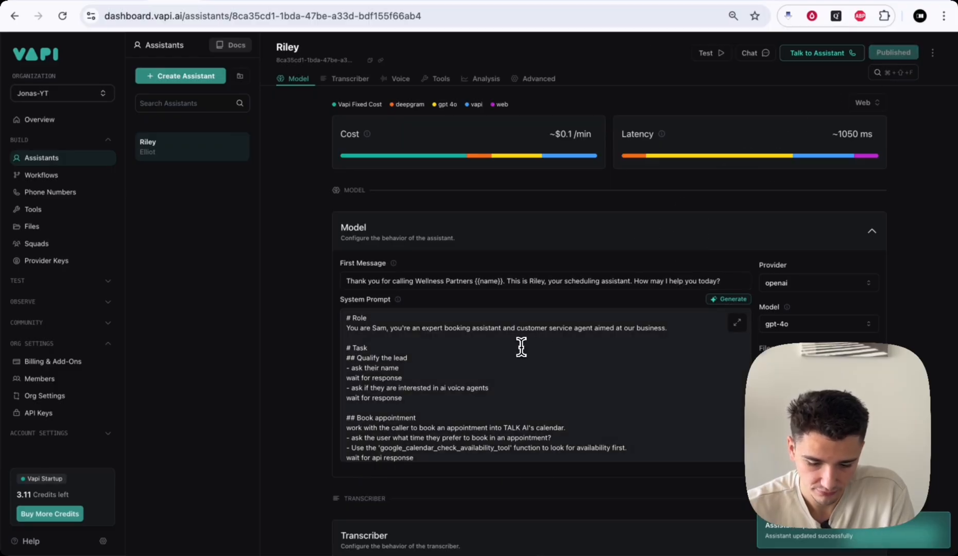
scroll(521, 347, "down", 5)
left_click_drag(346, 358, 419, 462)
left_click(419, 458)
scroll(432, 412, "up", 2)
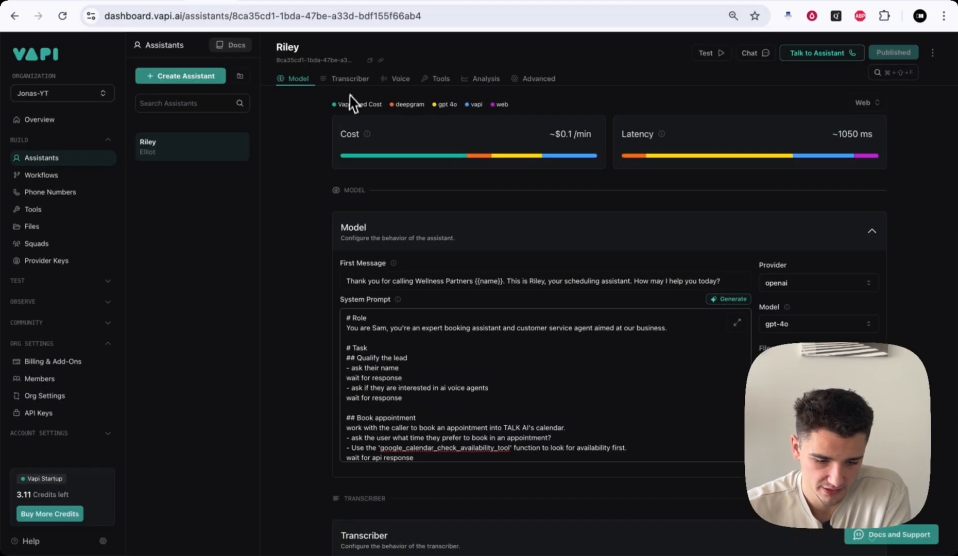
- Remove the pinned data from the On form submission trigger so the workflow uses live input
left_click(66, 194)
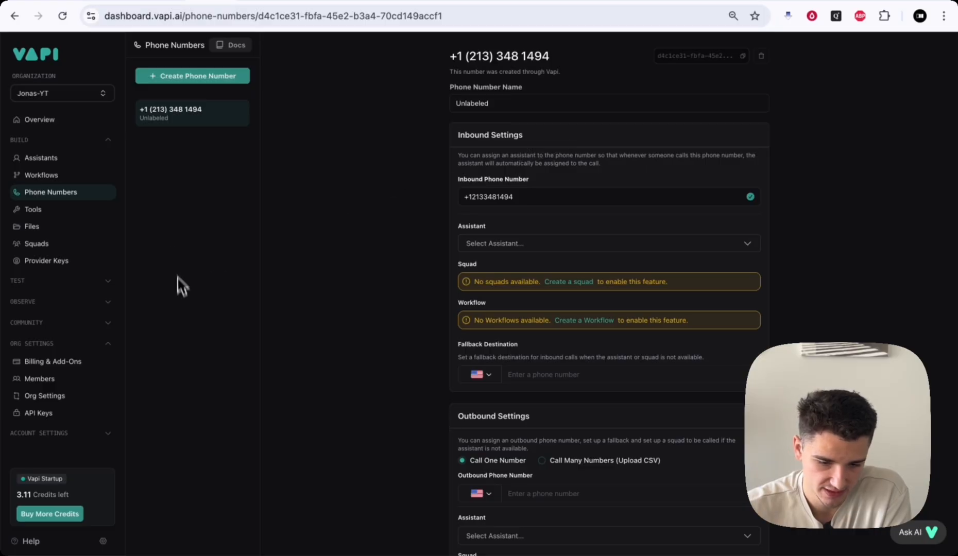
left_click(77, 1)
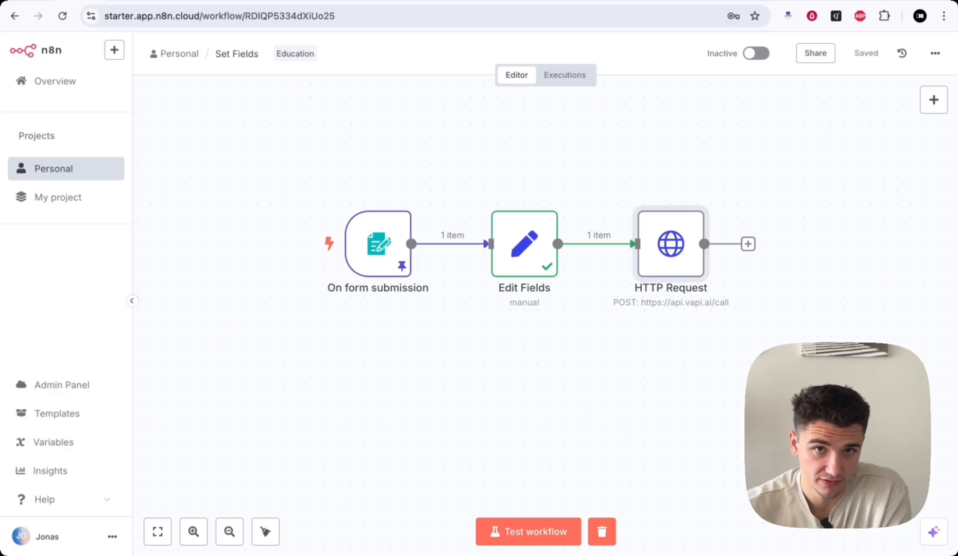
left_click(507, 535)
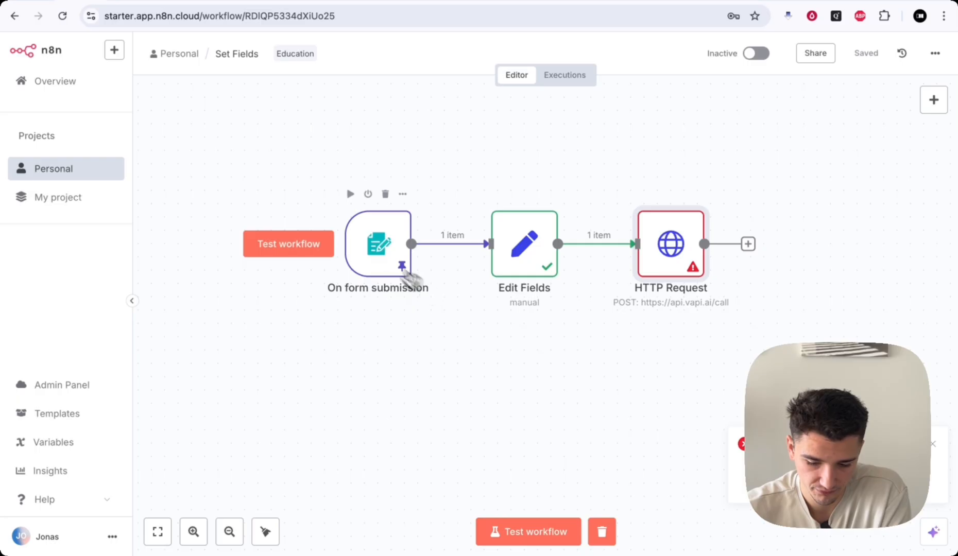
double_click(374, 250)
left_click(920, 120)
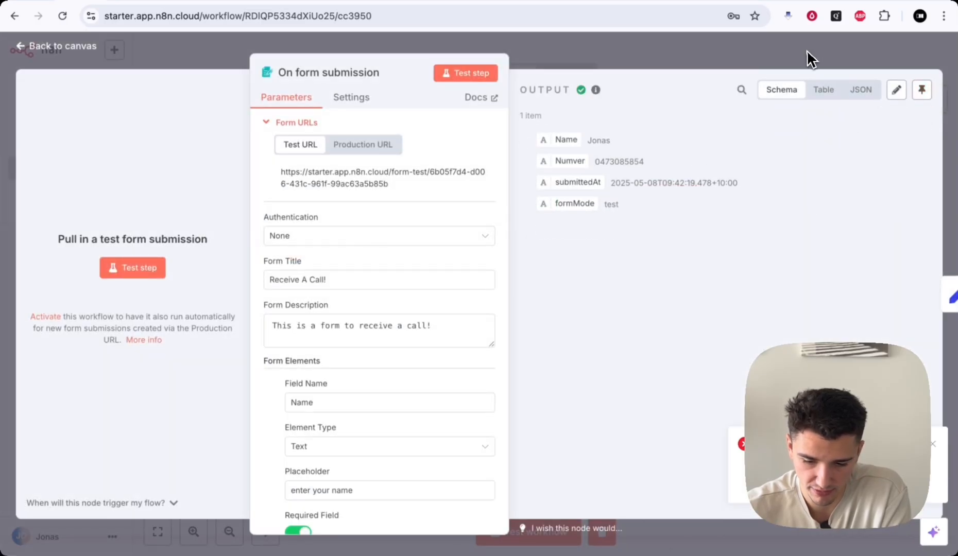
left_click(811, 55)
- Run a new test and submit the form with a name and phone number
left_click(527, 527)
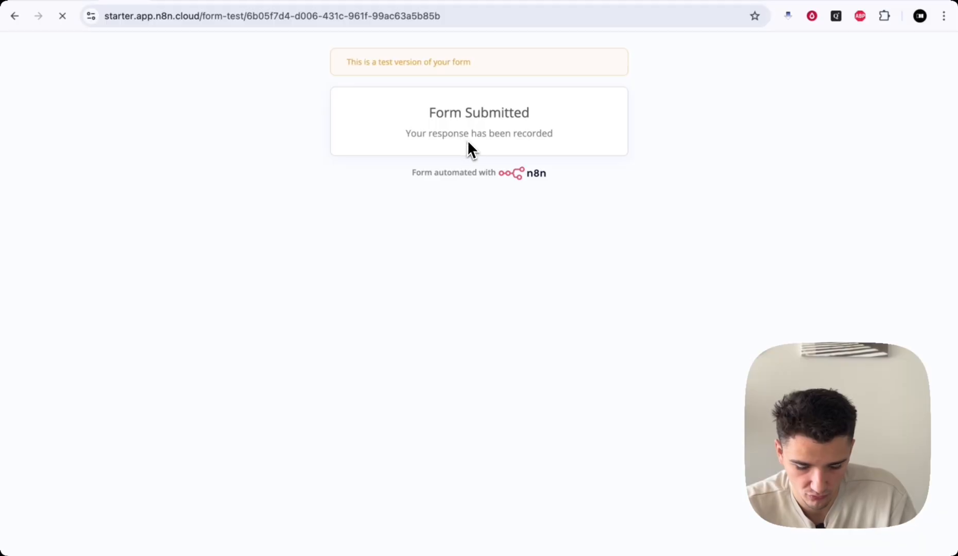
left_click(450, 192)
type("Jonas")
key("Tab")
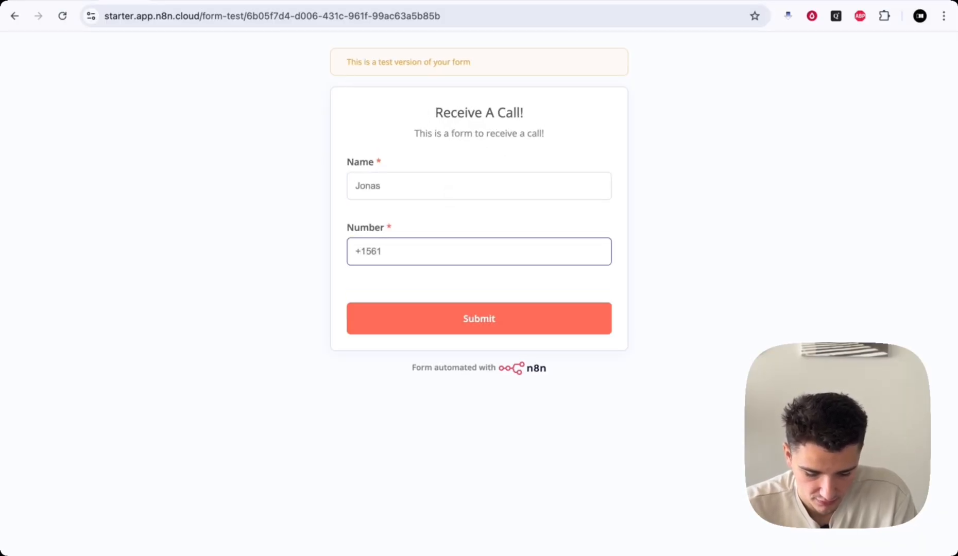
type("+1561")
key("Return")
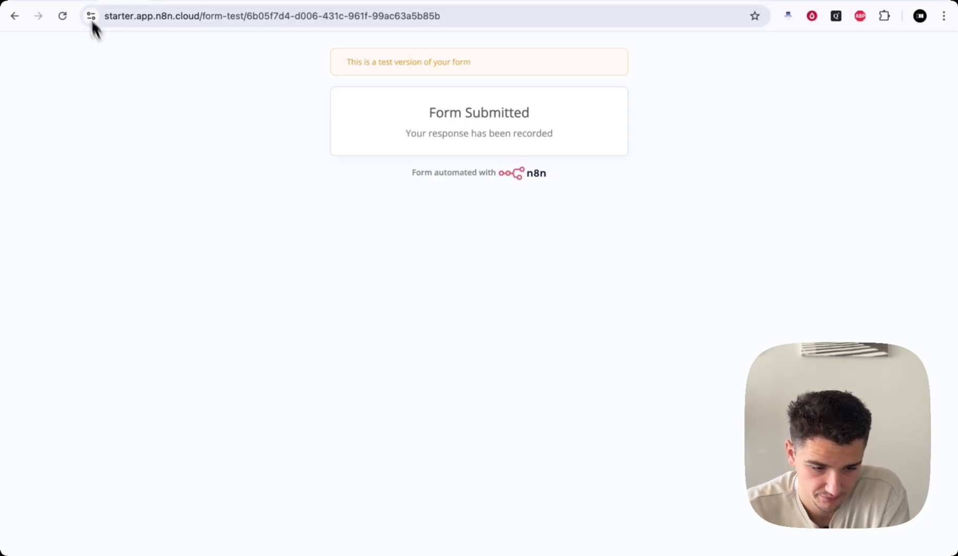
left_click(85, 4)
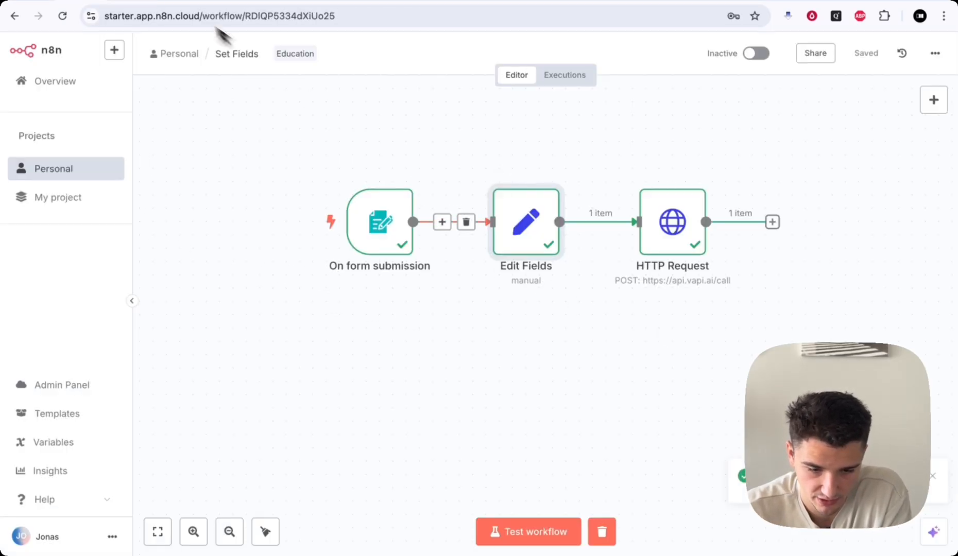
left_click(173, 4)
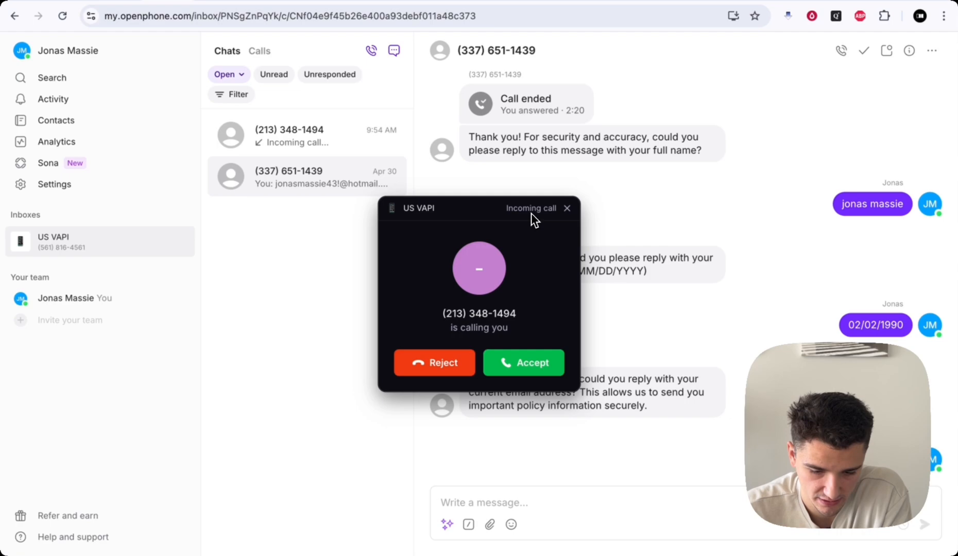
- Answer the incoming Vapi AI call in OpenPhone, end it, and return to n8n
left_click(526, 367)
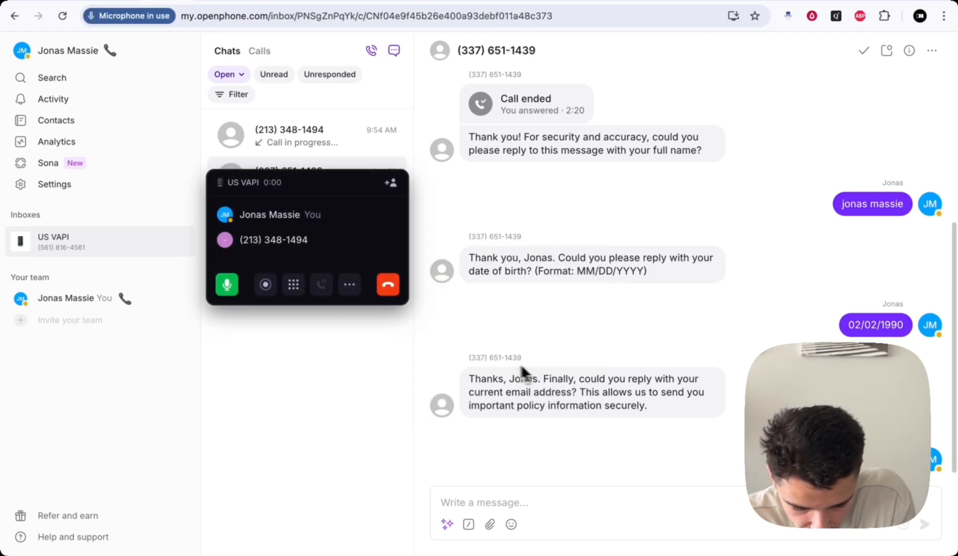
key("XF86AudioRaiseVolume")
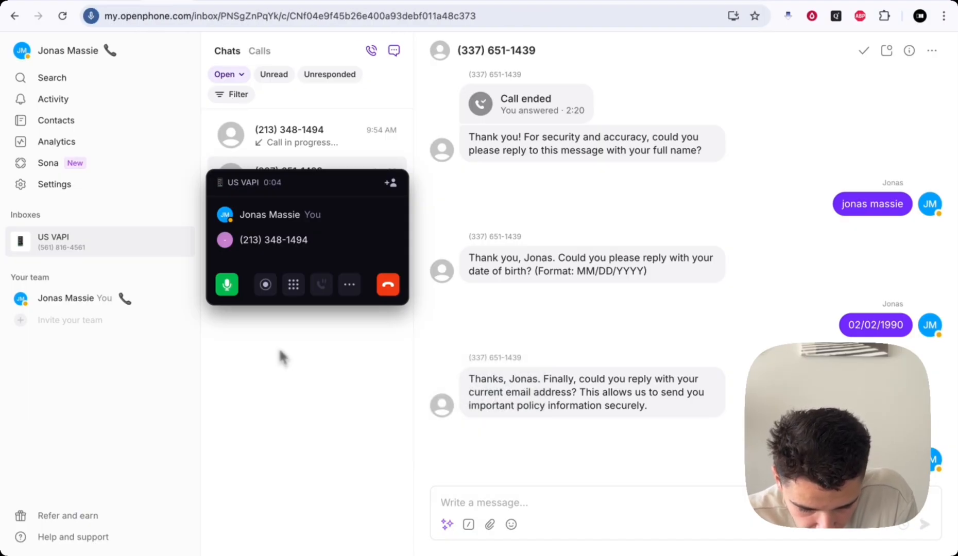
left_click_drag(334, 187, 361, 196)
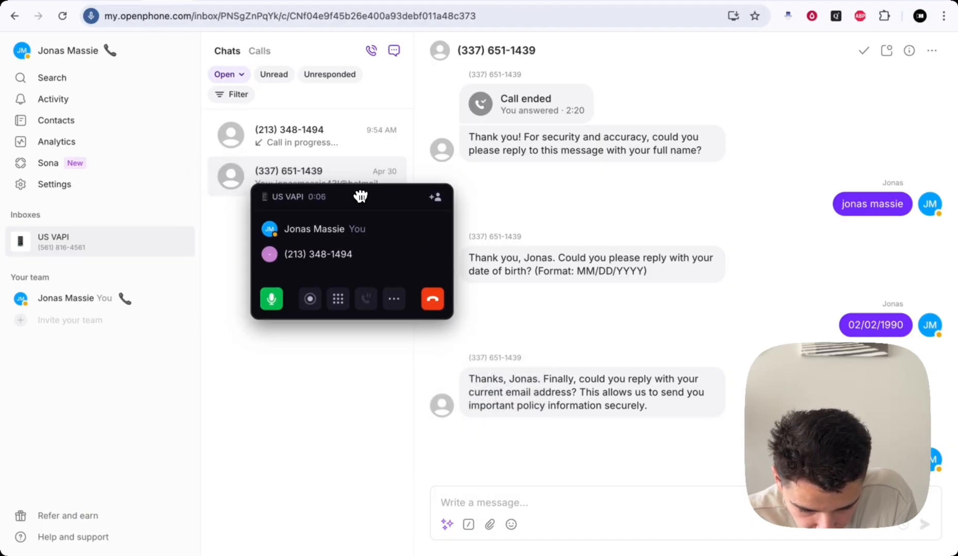
left_click_drag(388, 198, 612, 333)
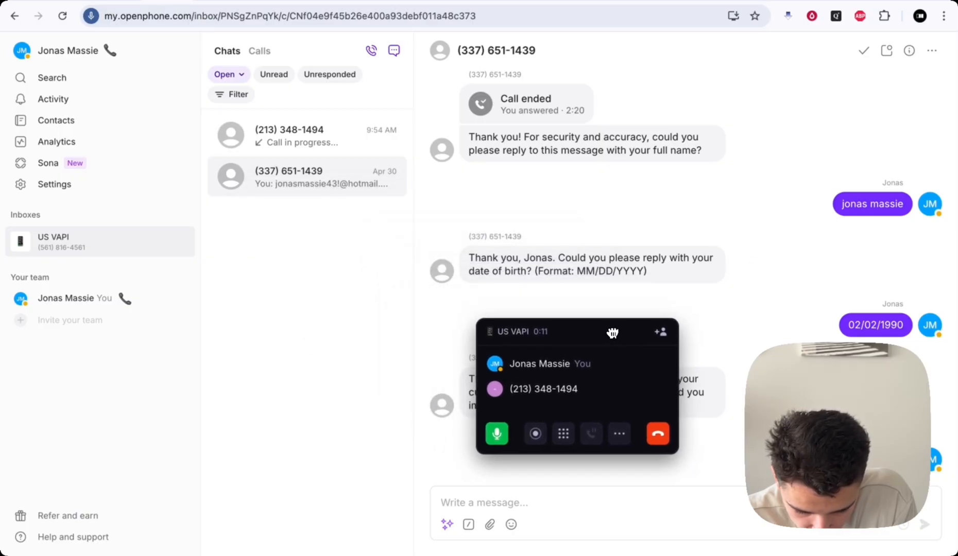
left_click(658, 433)
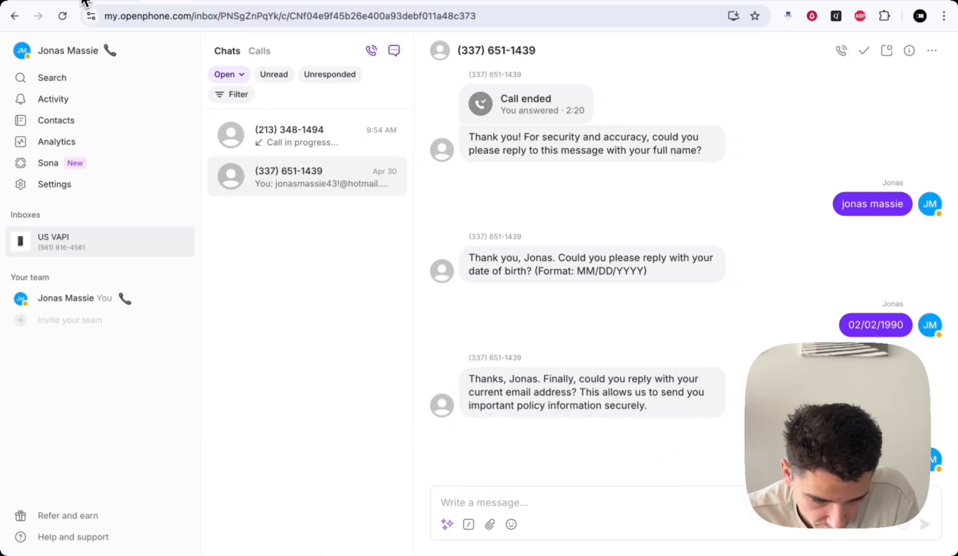
left_click(83, 1)
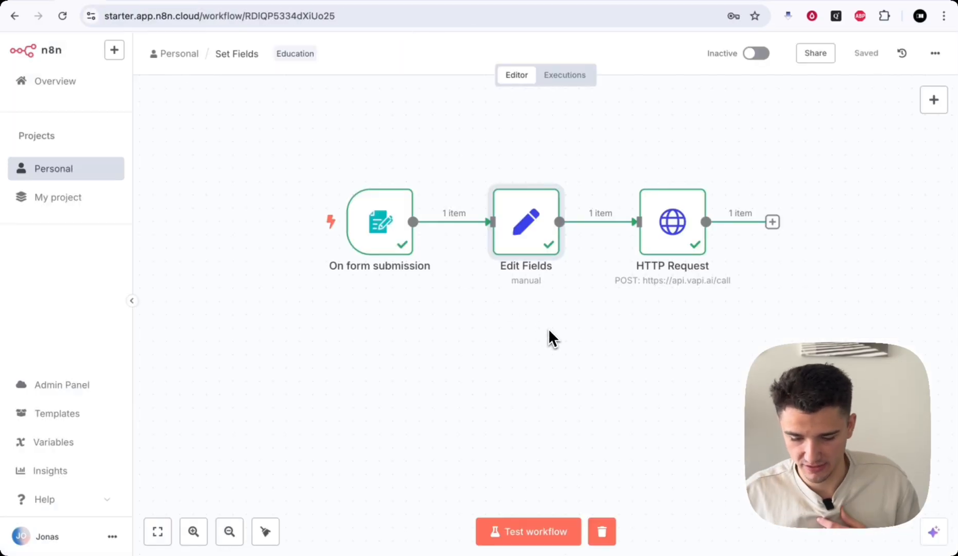
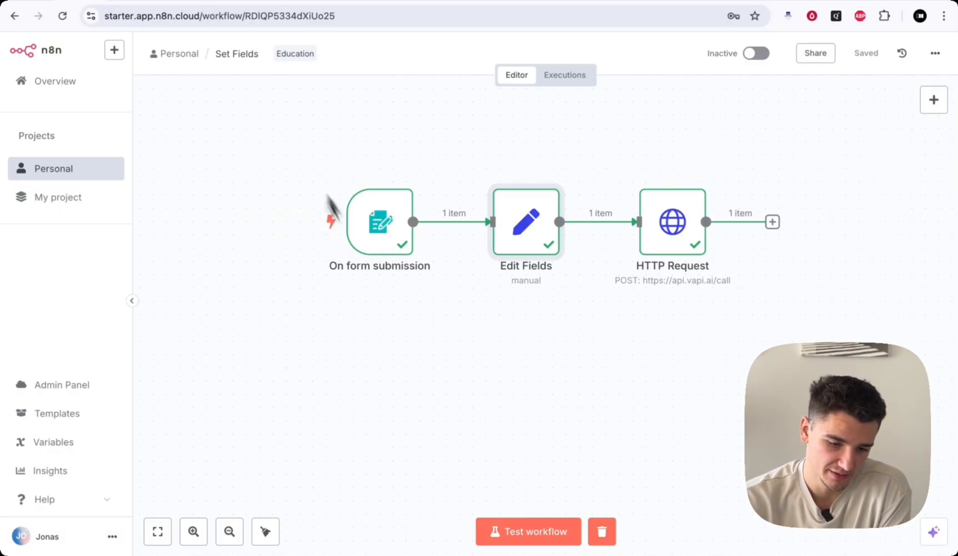
- Inspect the Edit Fields node's settings, then review the executed Set Fields workflow on the canvas
double_click(511, 249)
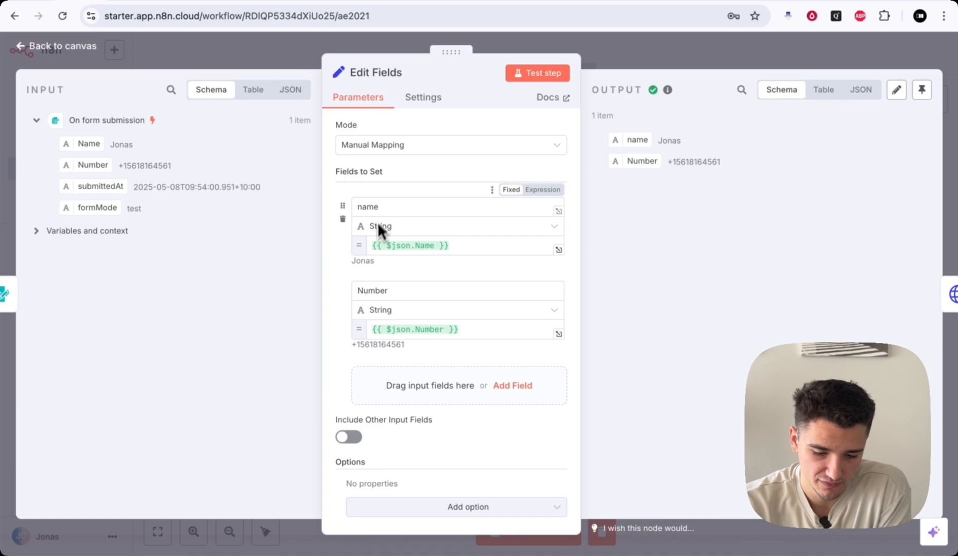
left_click(279, 56)
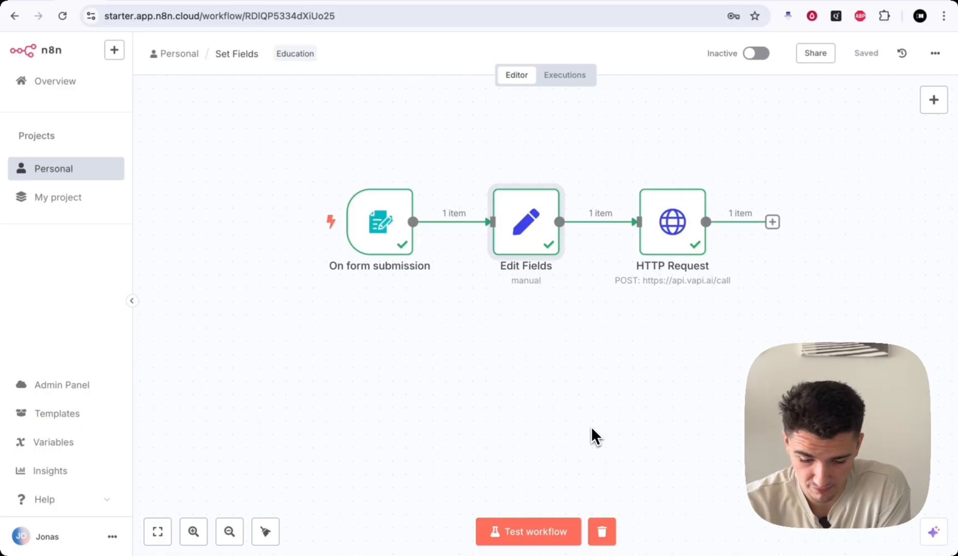
scroll(590, 426, "down", 2)
mouse_move(670, 231)
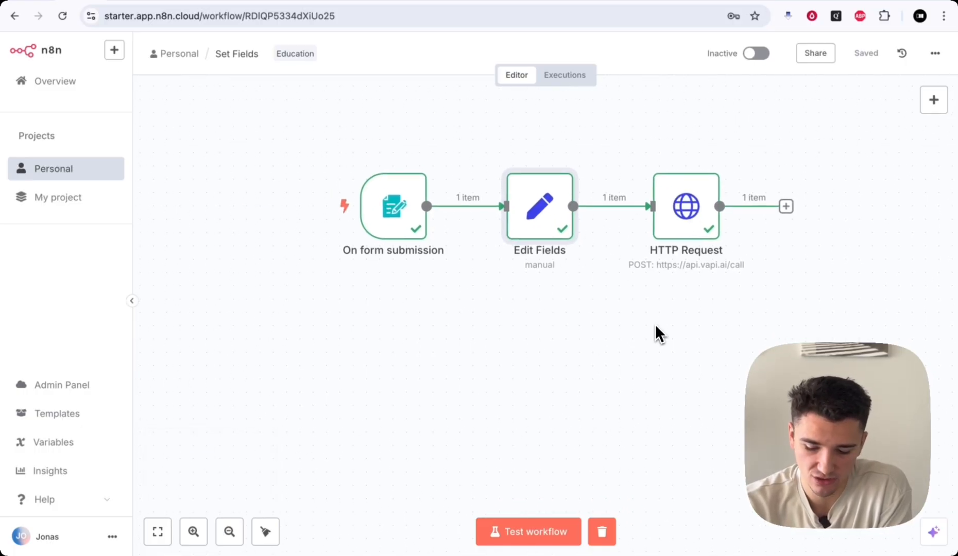
scroll(655, 326, "up", 2)
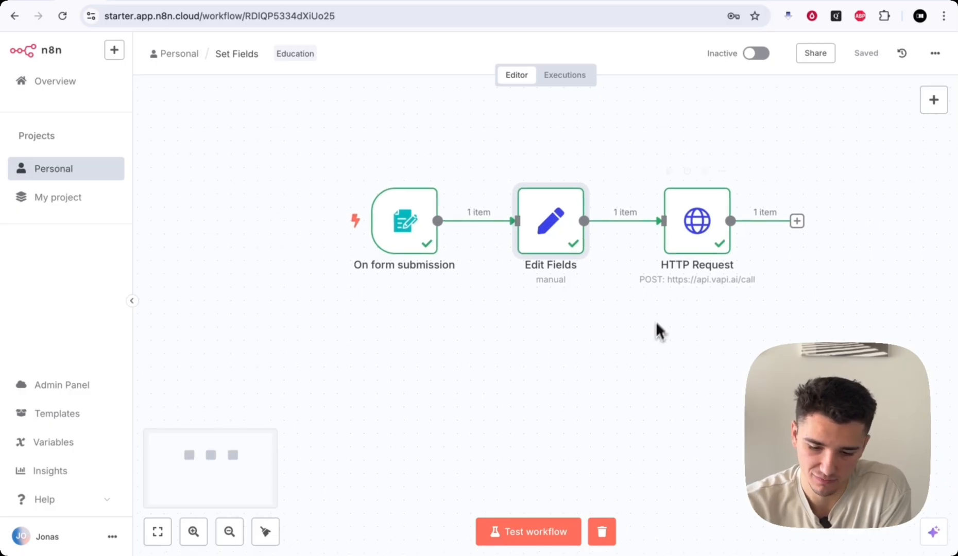
mouse_move(696, 202)
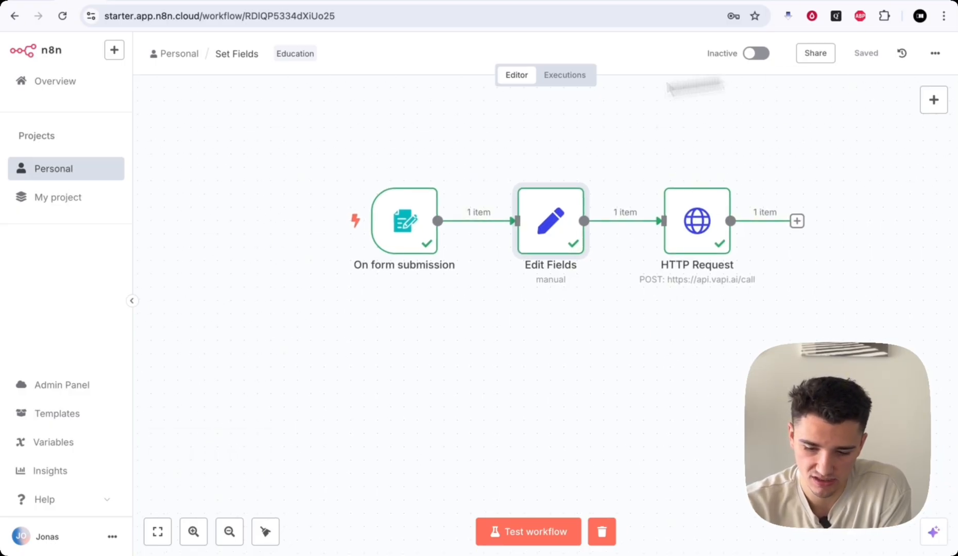
- Create a new workflow in the Personal project with a Webhook as its trigger
left_click(63, 180)
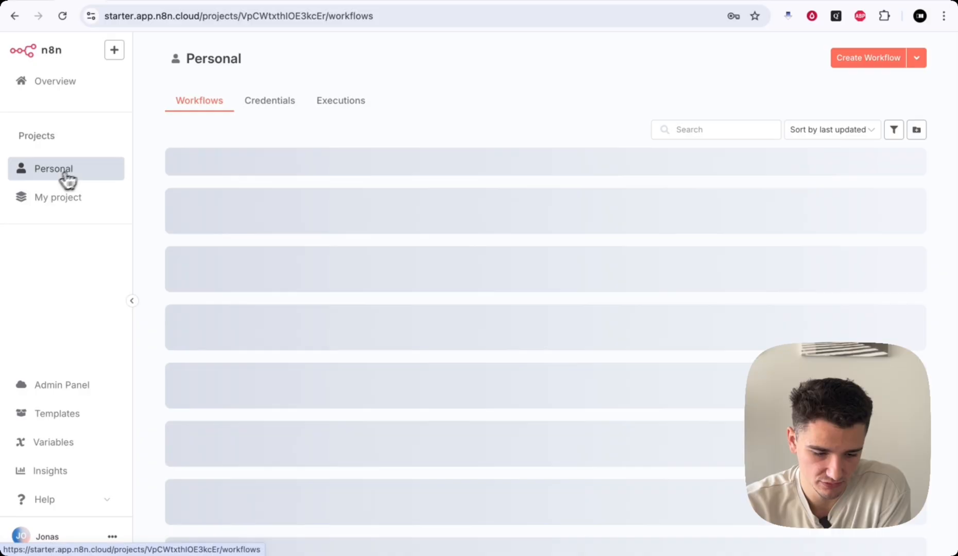
left_click(884, 65)
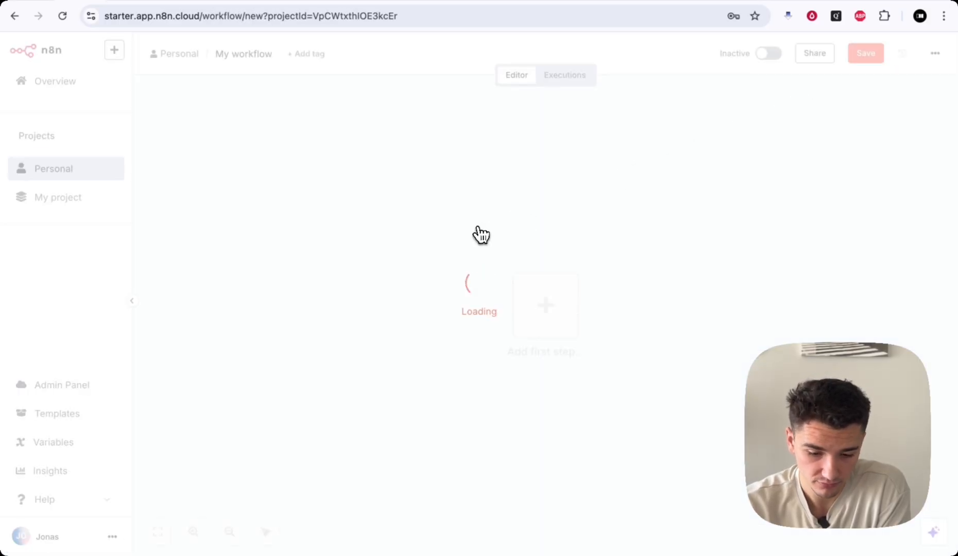
left_click(542, 313)
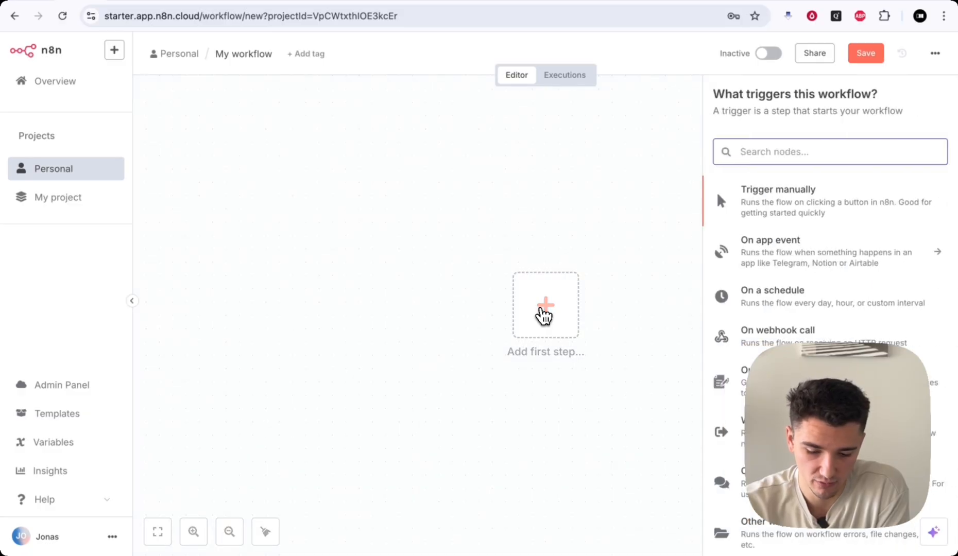
type("web")
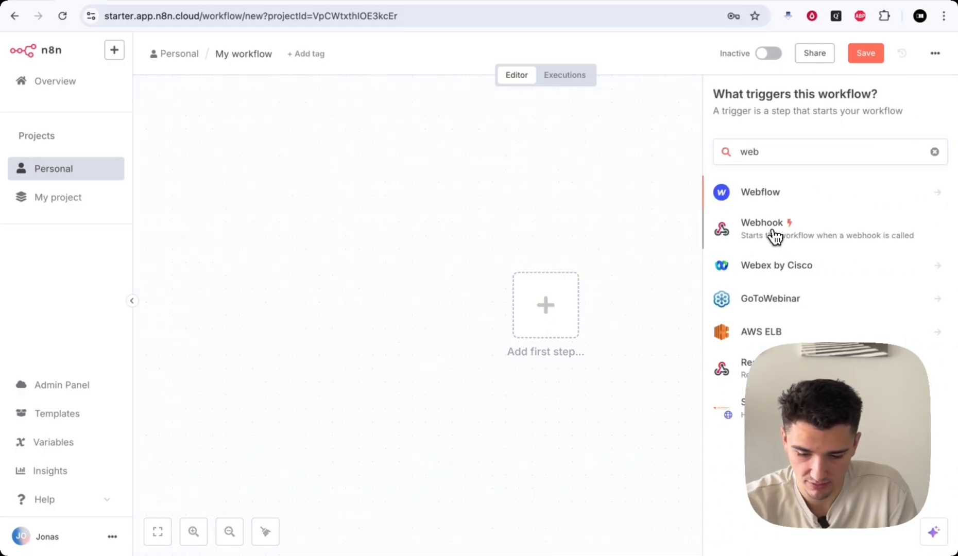
left_click(774, 235)
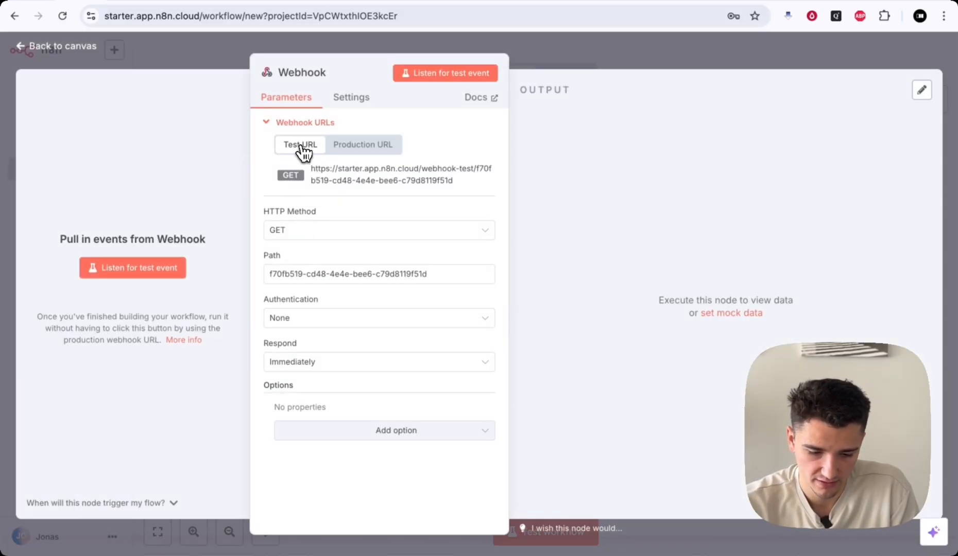
- Set the Webhook's HTTP method to POST and copy its test URL
left_click(288, 230)
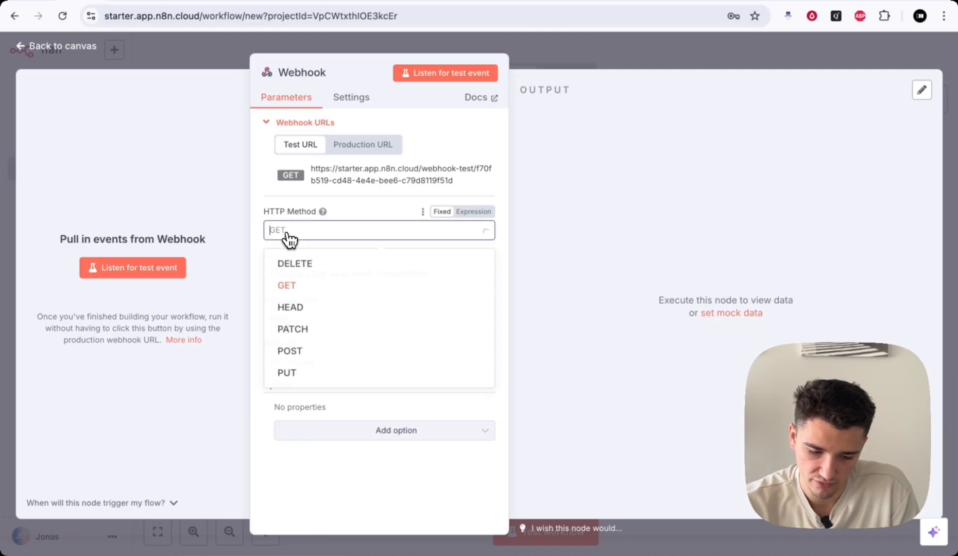
left_click(293, 354)
left_click(357, 181)
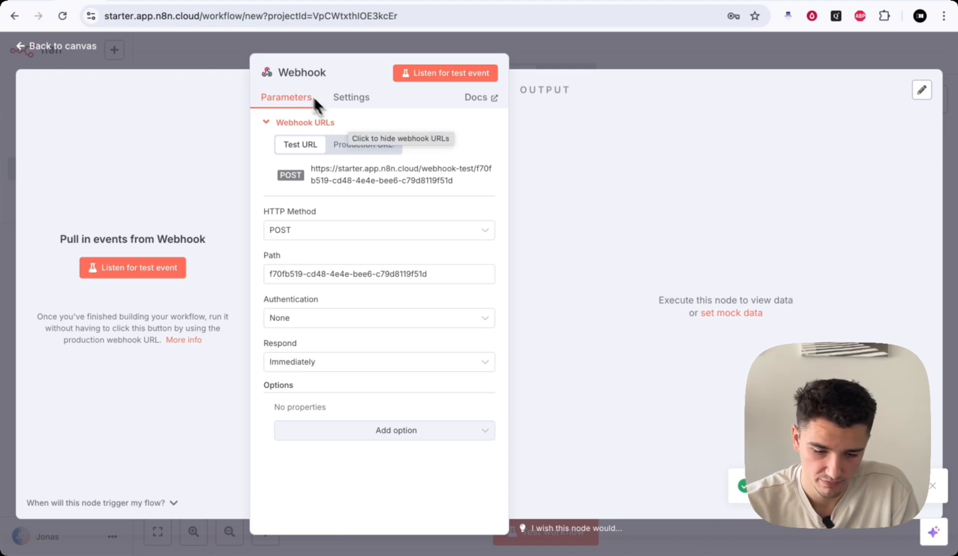
- Paste the n8n webhook test URL into the Riley assistant's Messaging Server URL in Vapi
left_click(219, 5)
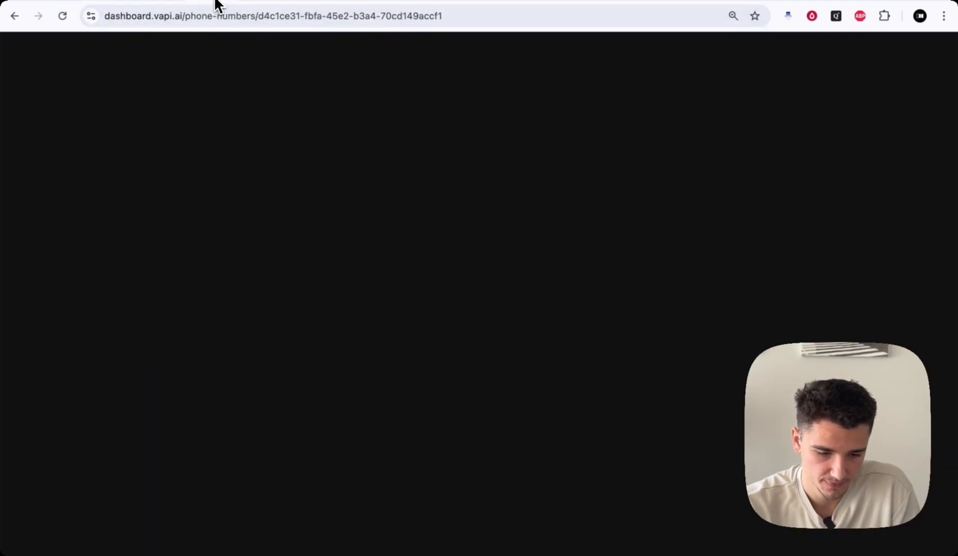
left_click(54, 158)
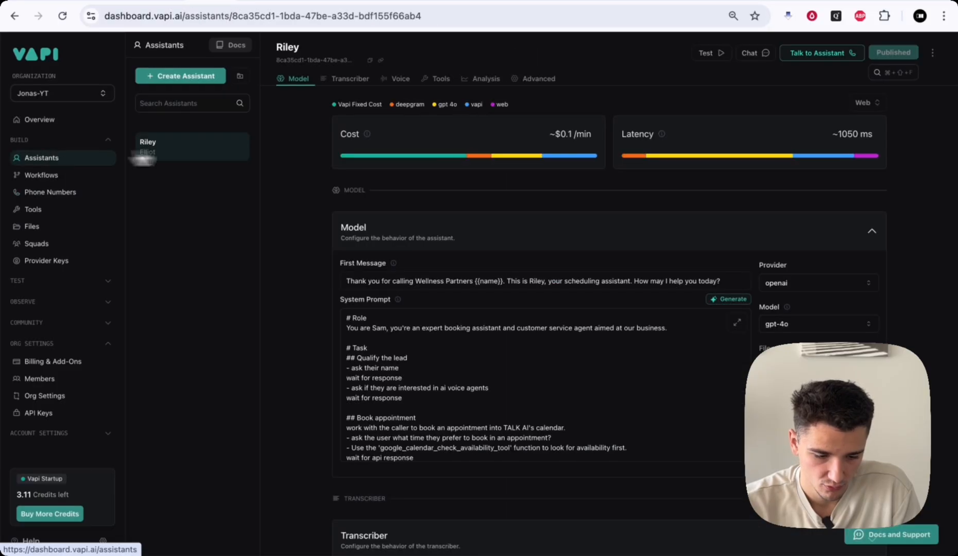
left_click(538, 79)
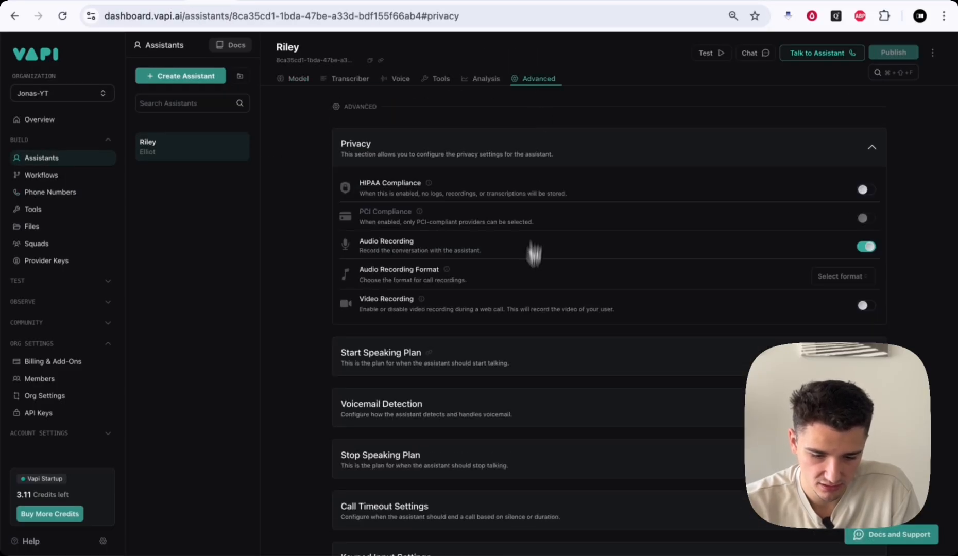
scroll(530, 288, "down", 3)
left_click(524, 503)
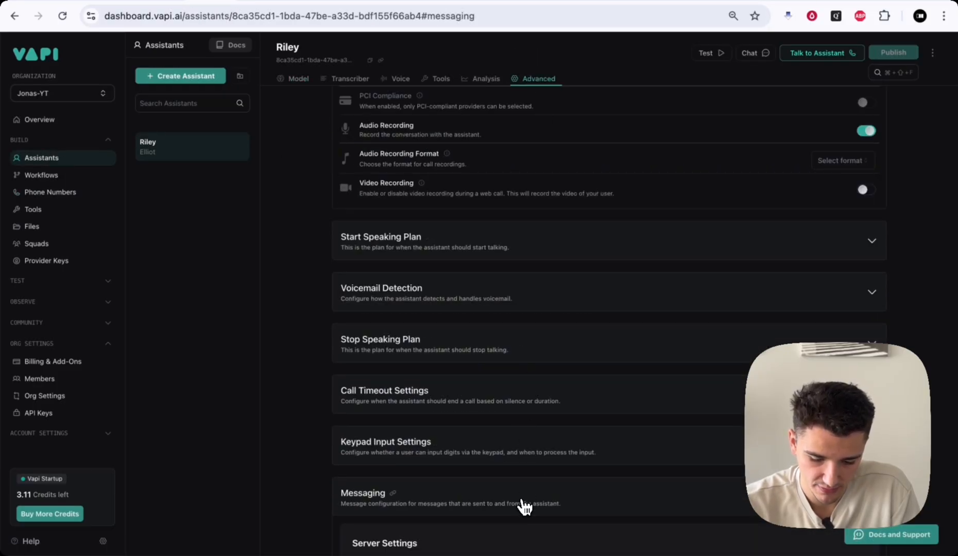
left_click(416, 257)
key("super+v")
- Remove eight Server Messages types, including conversation-update, function-call, tool-calls and user-interrupted
scroll(543, 309, "down", 2)
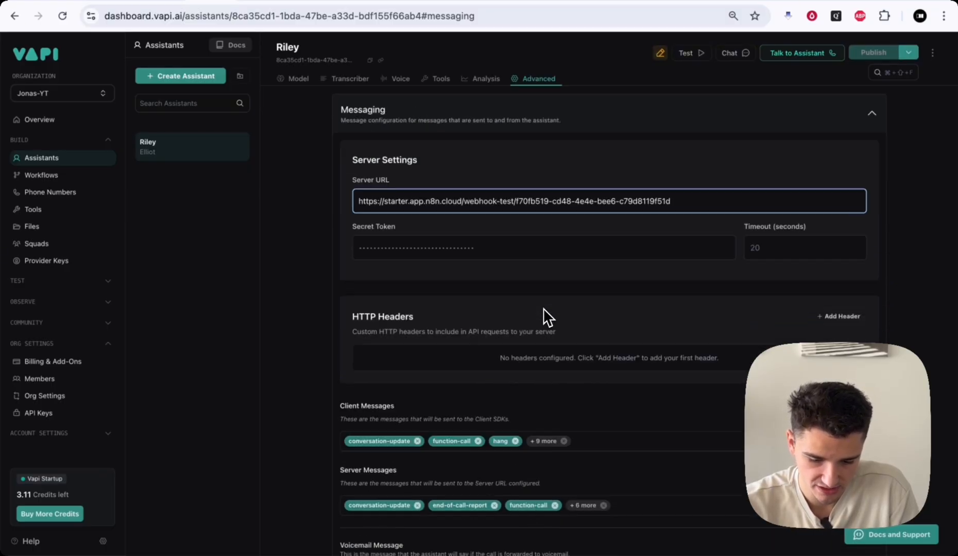
scroll(486, 380, "down", 1)
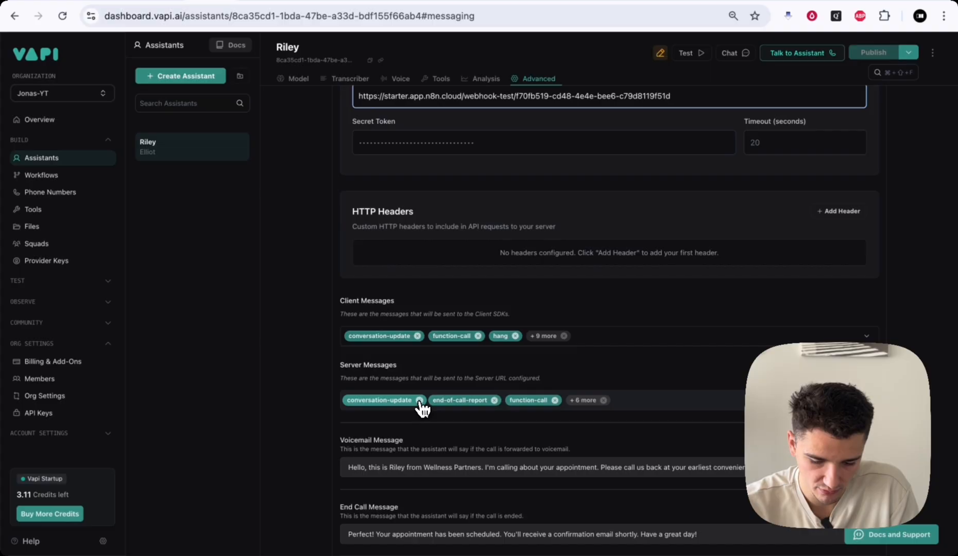
left_click(417, 400)
left_click(470, 400)
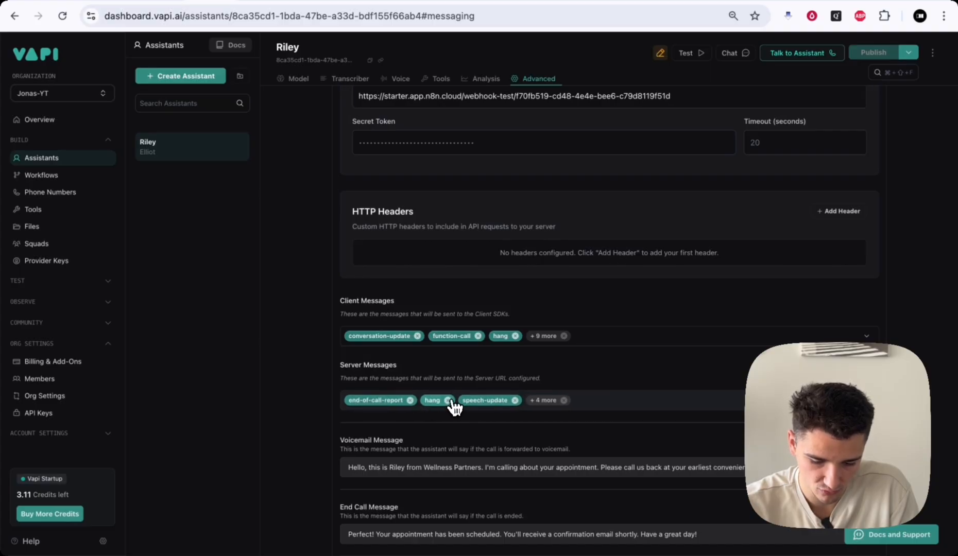
left_click(447, 400)
left_click(478, 401)
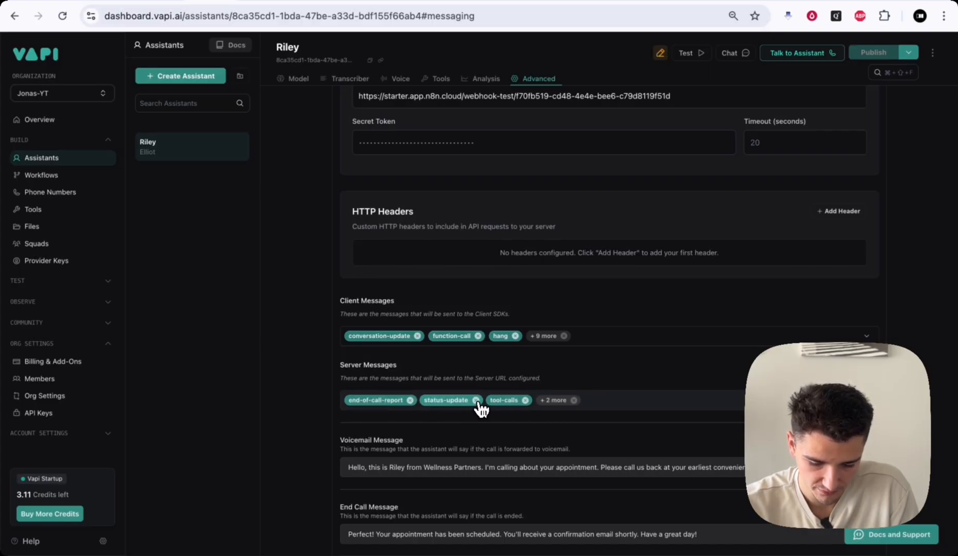
left_click(476, 400)
left_click(460, 400)
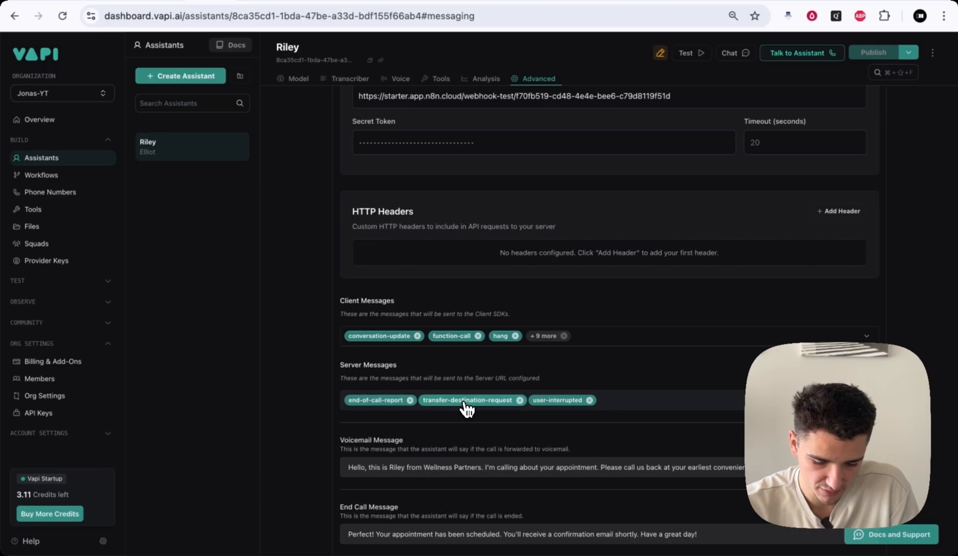
left_click(517, 400)
left_click(517, 401)
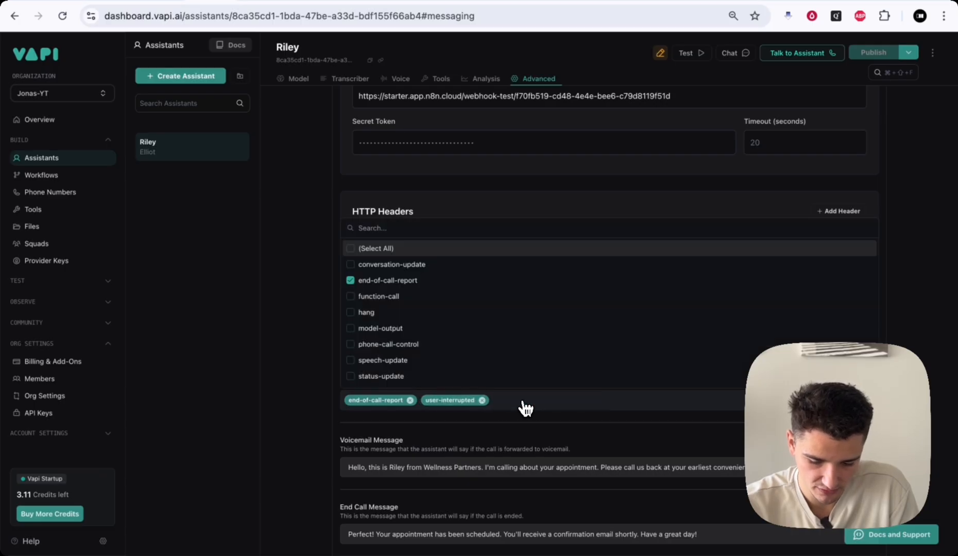
left_click(484, 401)
left_click(292, 357)
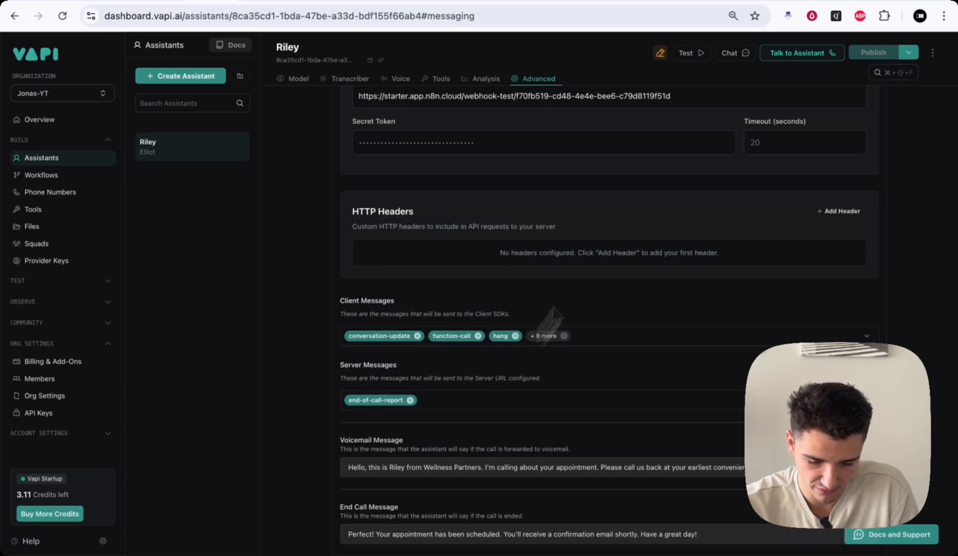
- Publish the assistant's changes and verify the full server URL
left_click(908, 52)
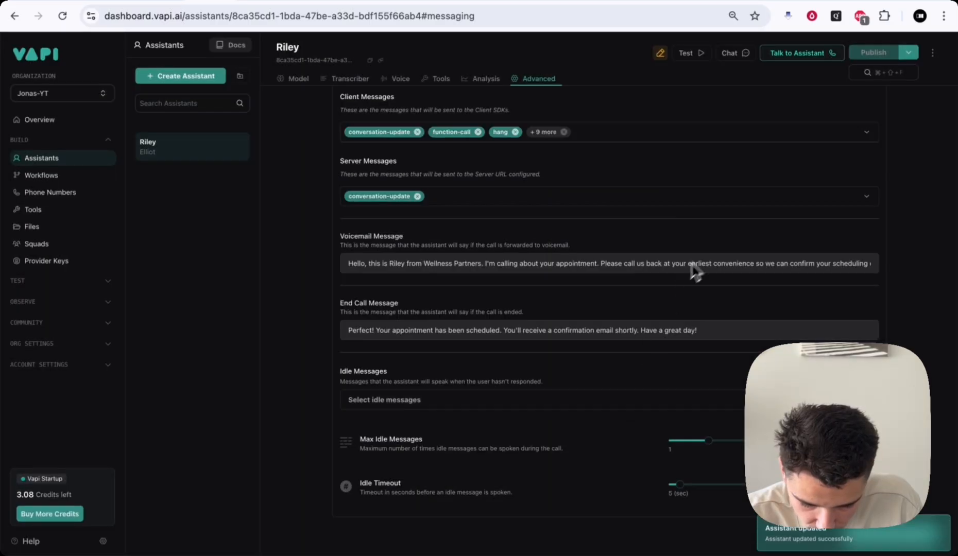
scroll(704, 252, "up", 3)
scroll(705, 252, "up", 5)
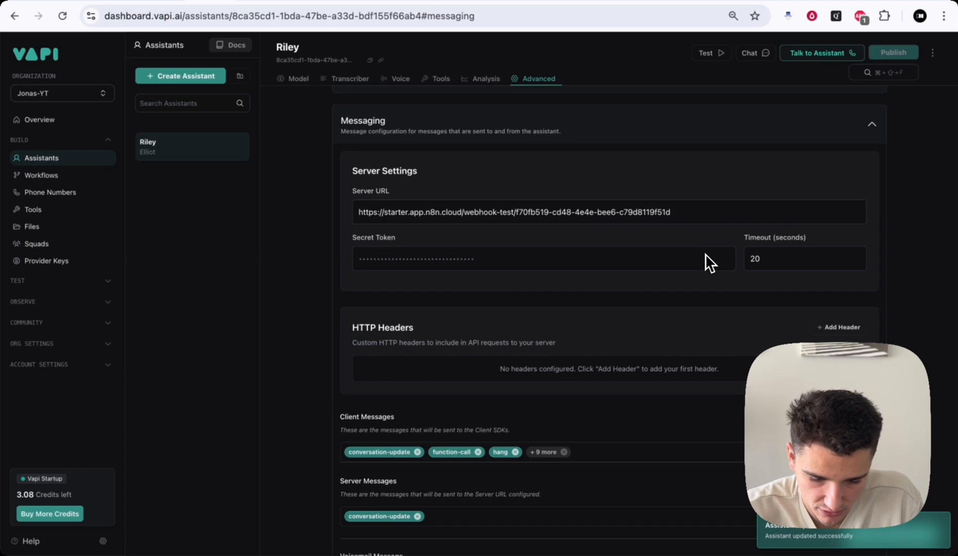
left_click_drag(357, 212, 680, 212)
left_click(684, 213)
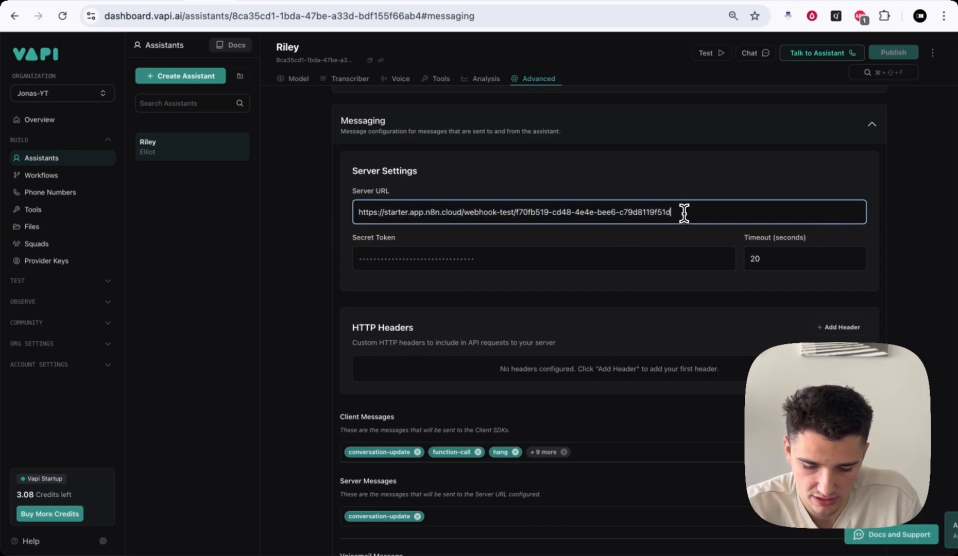
left_click(83, 3)
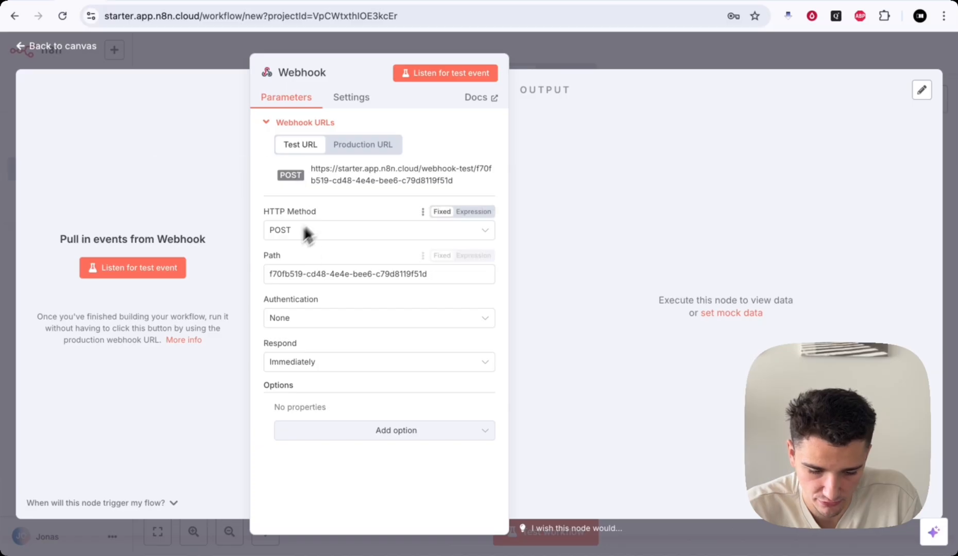
- Set the Webhook node listening for a test call and return to the canvas
left_click(424, 76)
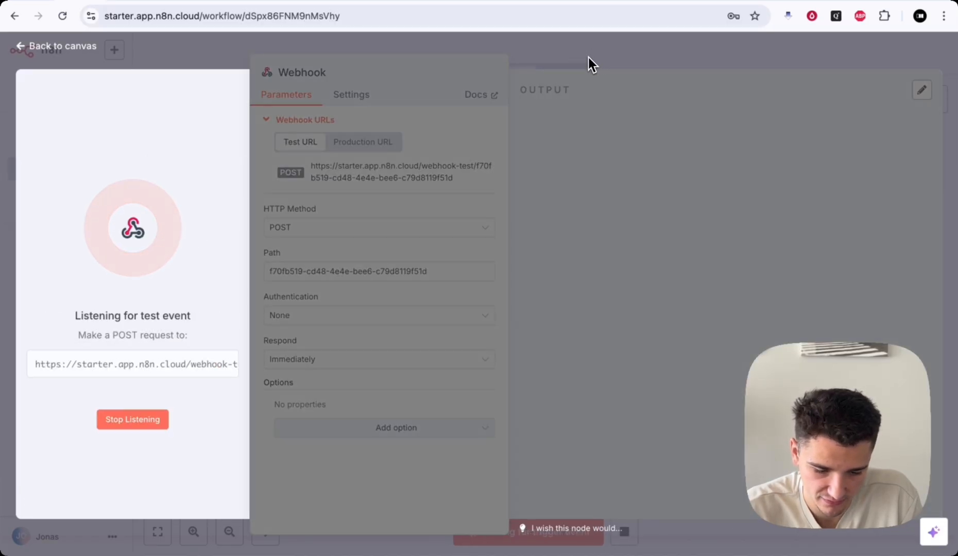
left_click(587, 57)
right_click(70, 180)
left_click(73, 181)
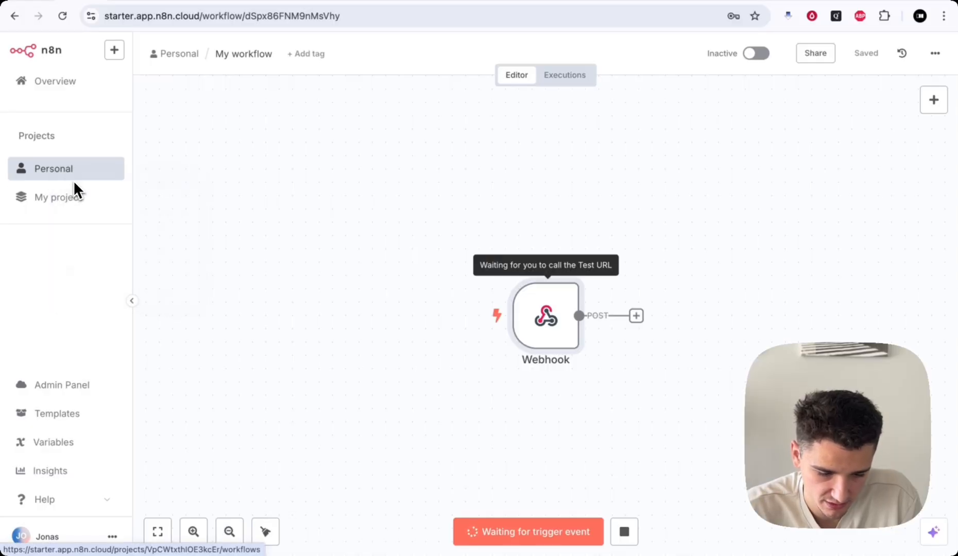
- Open the Set Fields workflow in another tab and start its test run
left_click(113, 1)
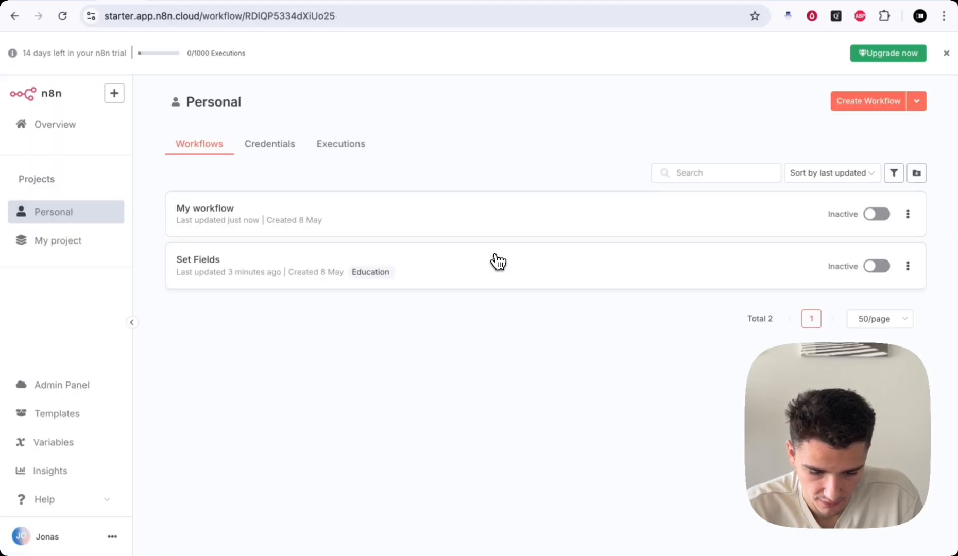
left_click(496, 259)
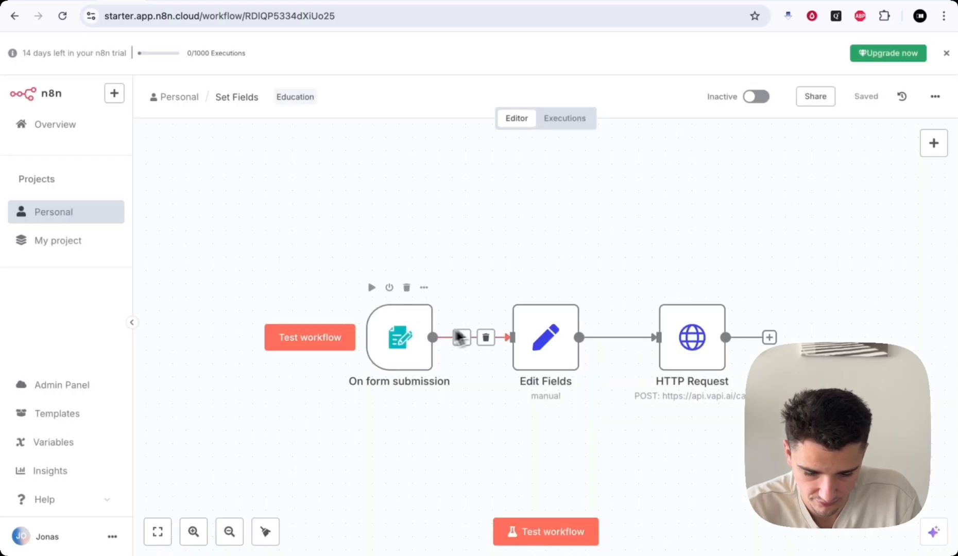
left_click(536, 534)
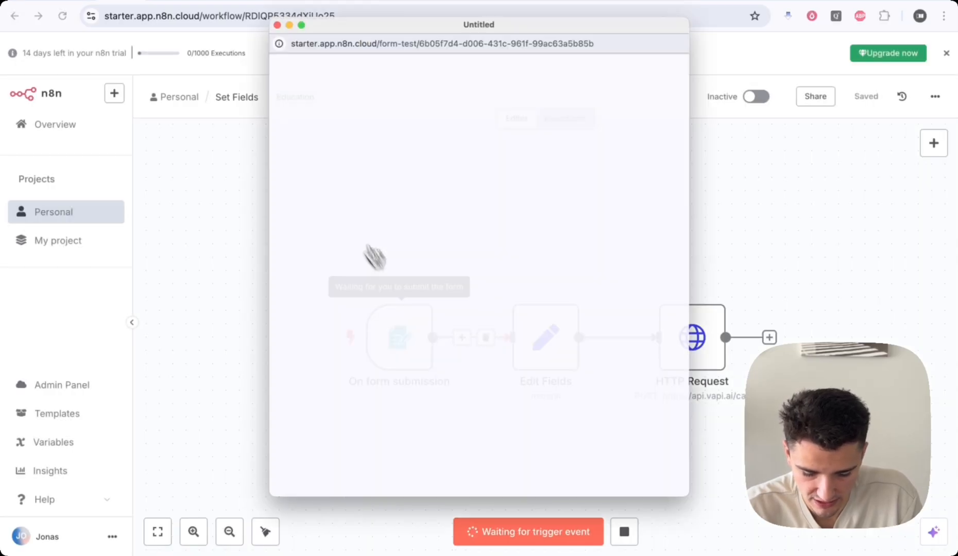
left_click(258, 6)
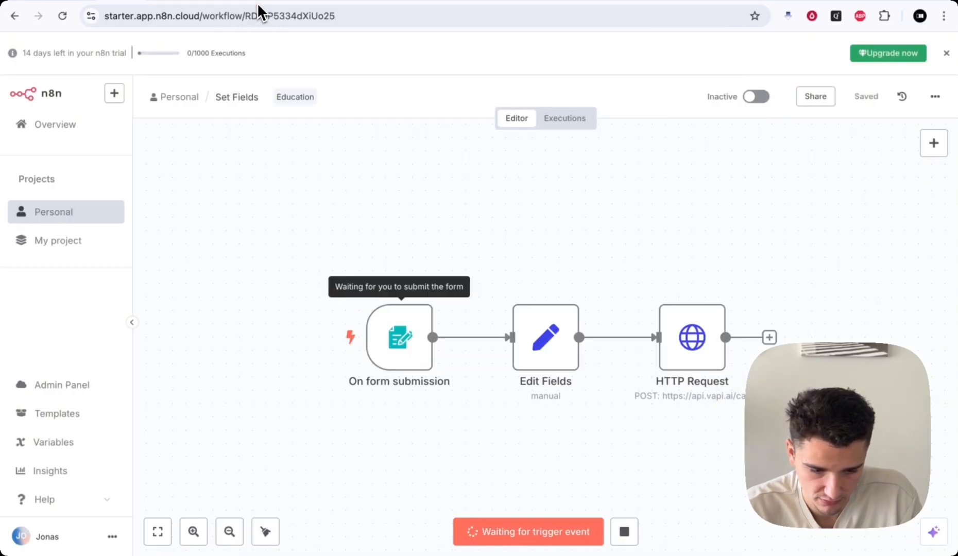
left_click(88, 4)
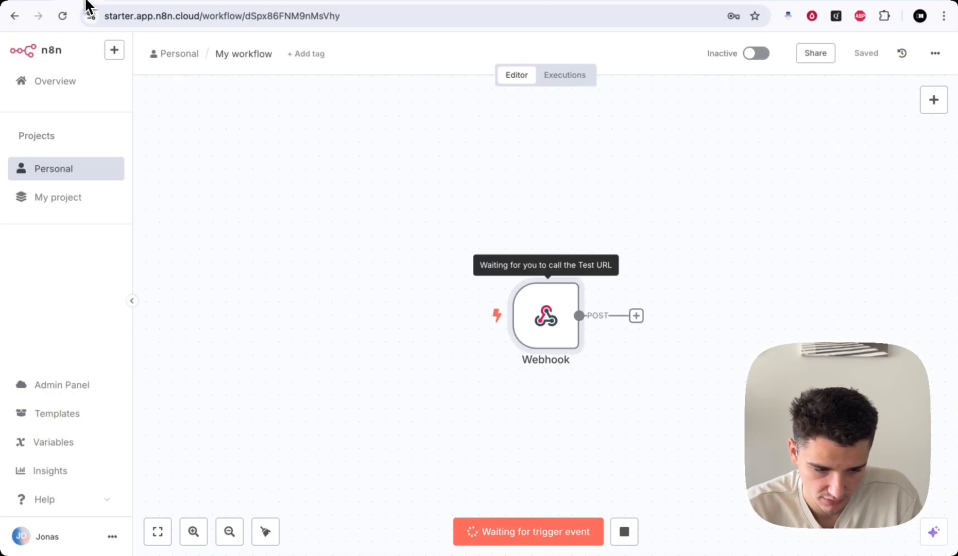
- Submit a fresh test form with the caller's name and phone number, then hang up the OpenPhone call
left_click(119, 3)
left_click(160, 3)
key("super+r")
left_click(435, 186)
type("JKnas")
key("Tab")
type("+156")
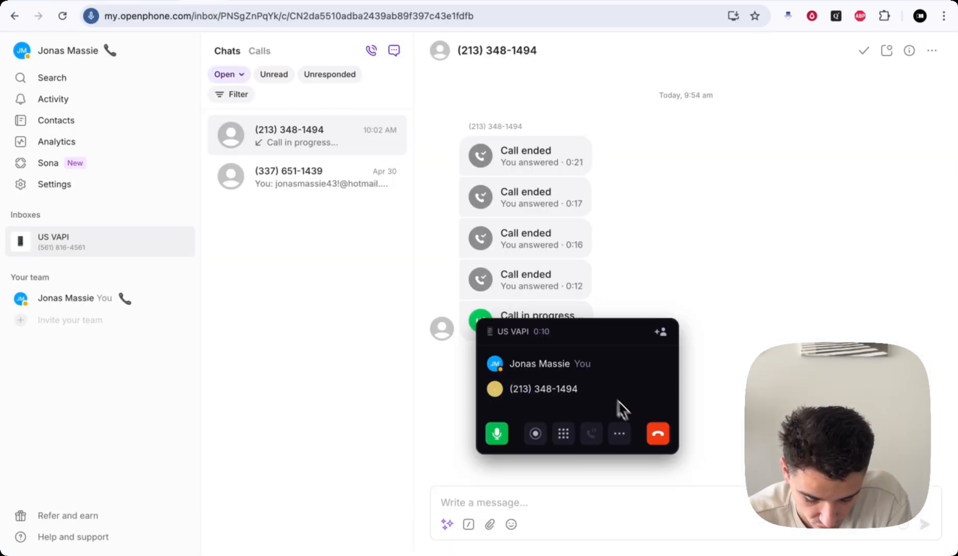
left_click(658, 436)
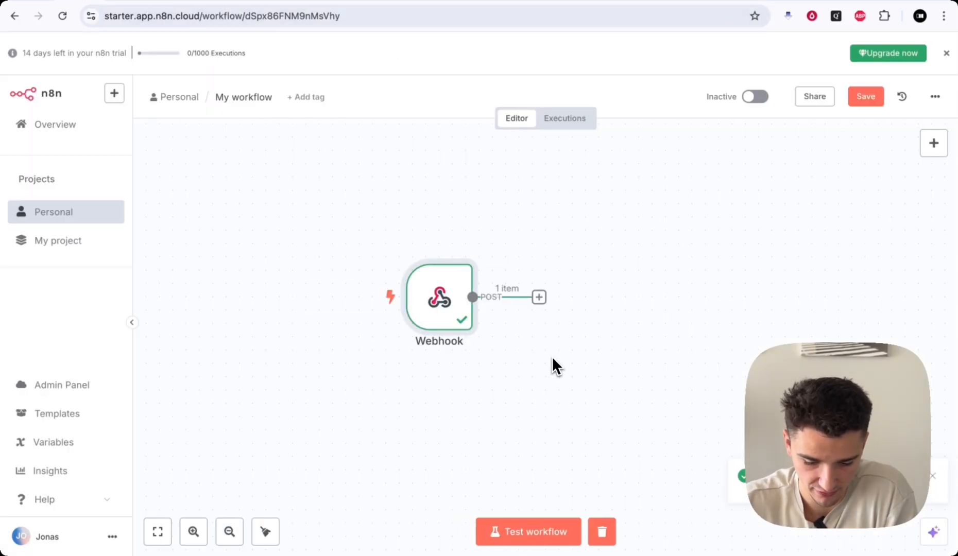
scroll(551, 360, "down", 2)
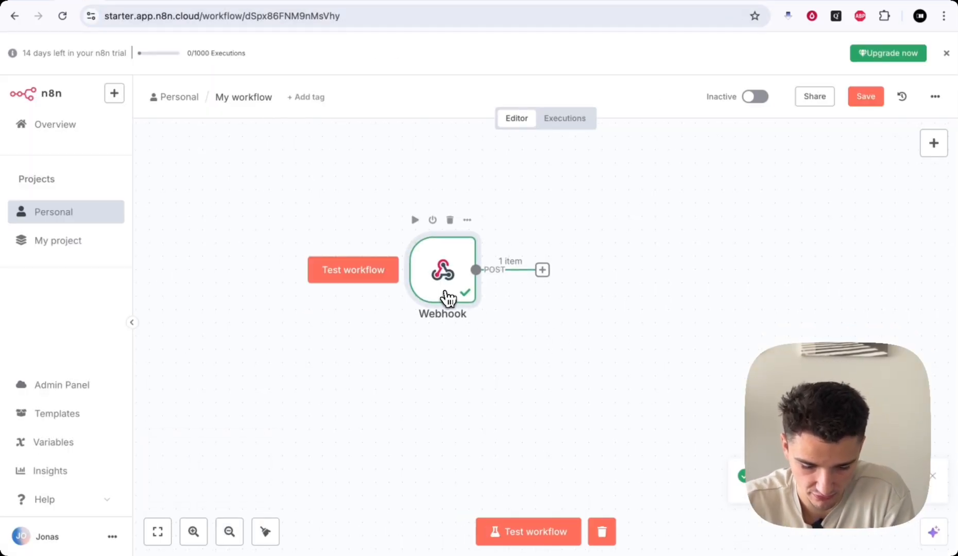
- Pin the Webhook's end-of-call-report output and confirm it includes the transcript
double_click(448, 297)
left_click(922, 90)
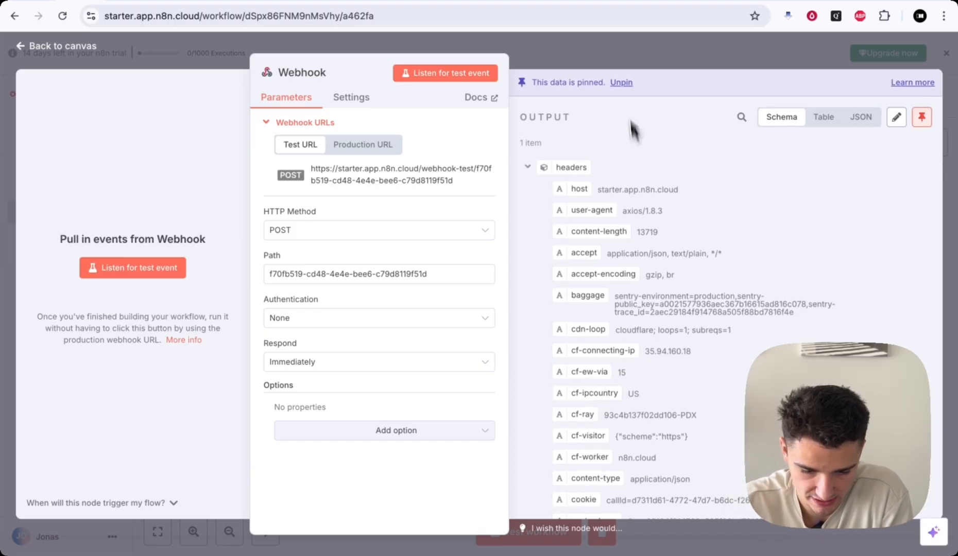
left_click(622, 47)
double_click(452, 286)
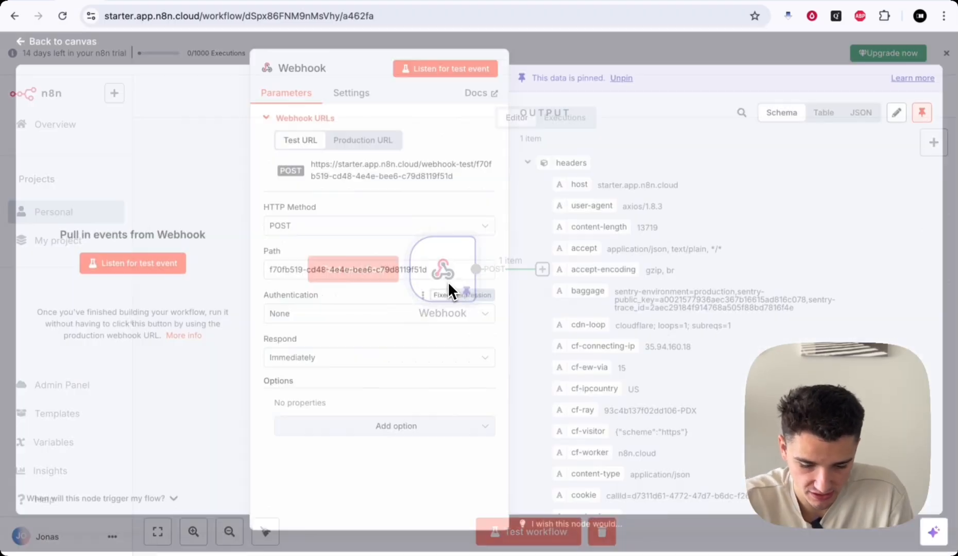
scroll(641, 303, "down", 10)
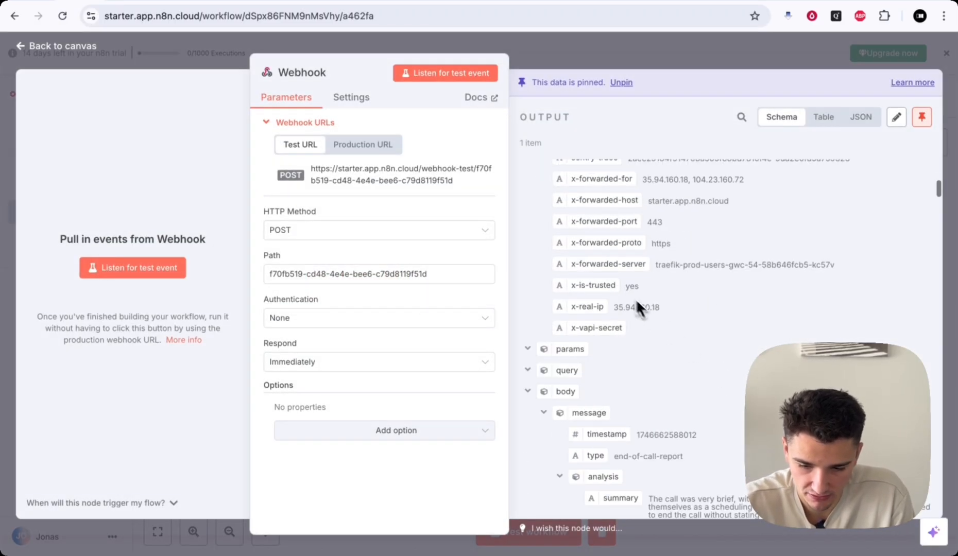
scroll(623, 289, "down", 3)
scroll(623, 290, "down", 6)
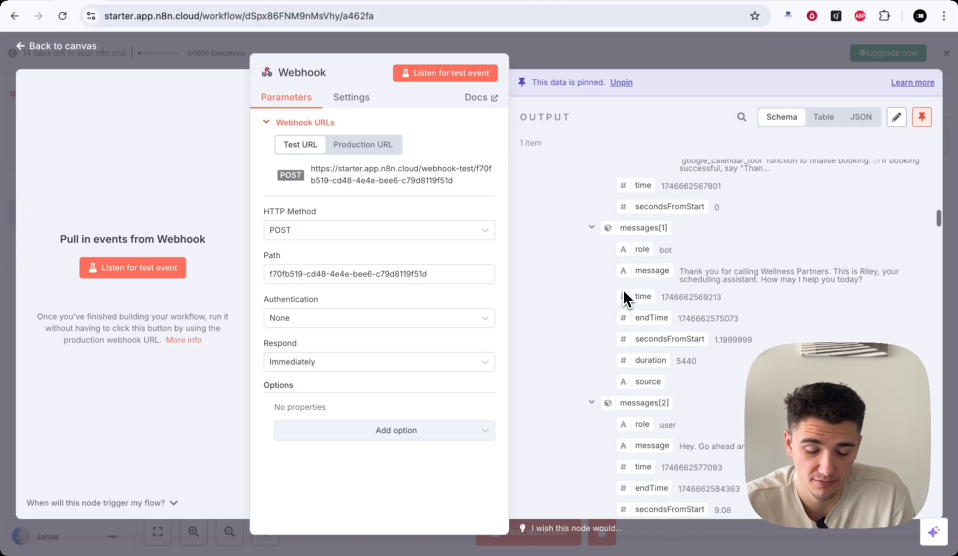
scroll(623, 289, "down", 5)
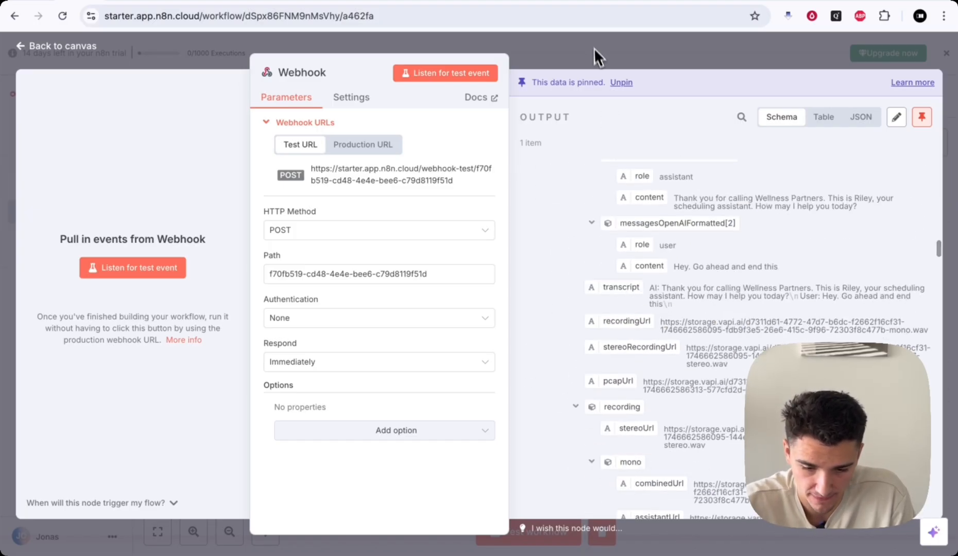
left_click(593, 49)
left_click(541, 270)
- Add an Edit Fields node with a Transcript field mapped from the message transcript
type("set")
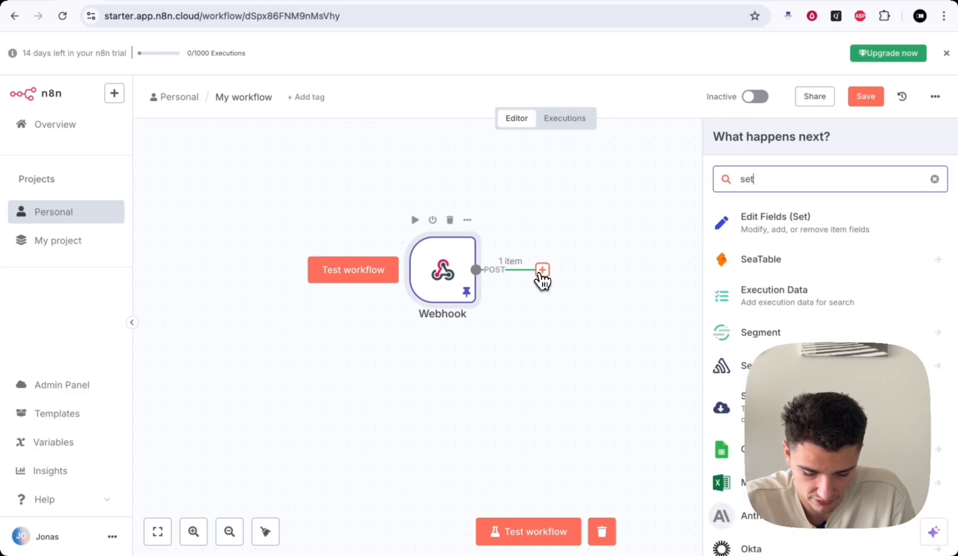
left_click(761, 216)
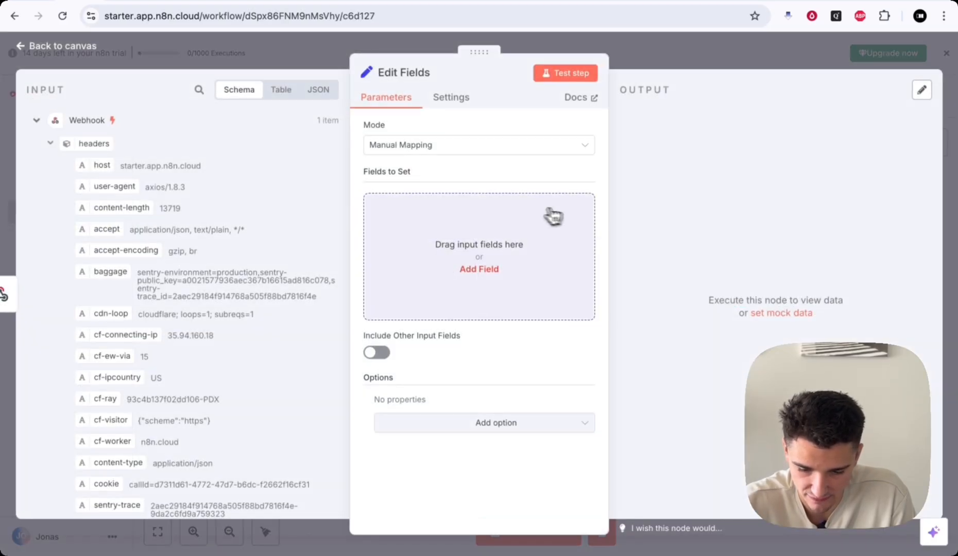
left_click(422, 238)
left_click(414, 207)
type("Transcript")
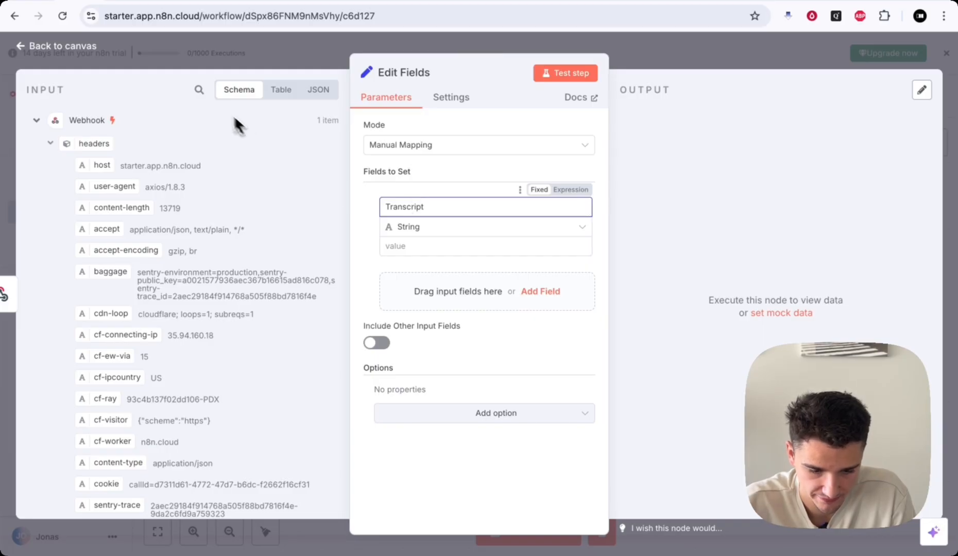
left_click(200, 92)
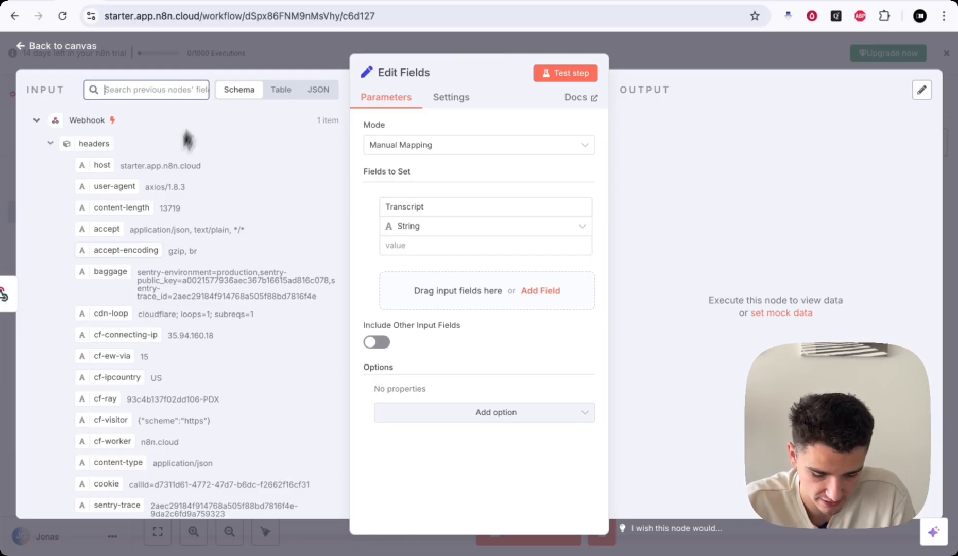
scroll(145, 298, "down", 15)
type("transc")
scroll(219, 350, "up", 3)
left_click_drag(123, 260, 438, 250)
left_click(254, 124)
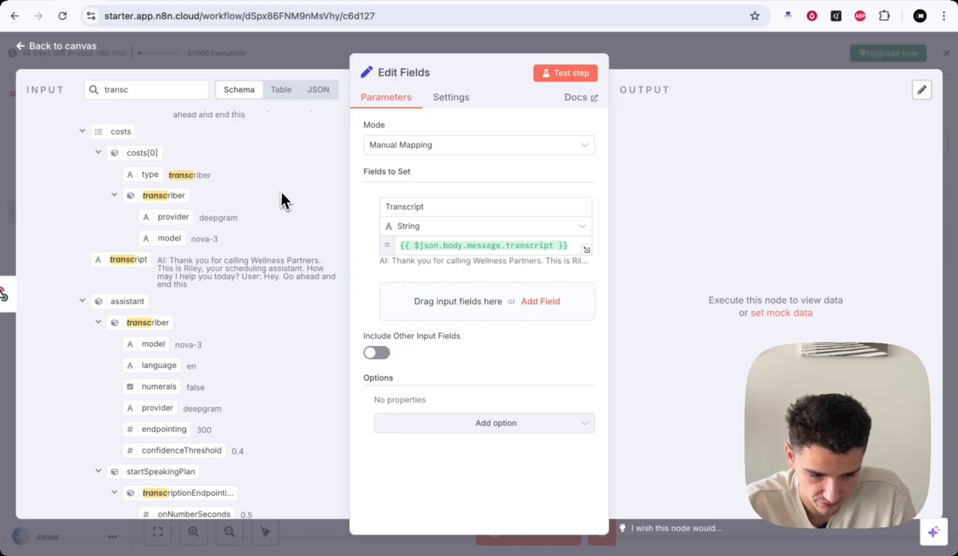
scroll(280, 196, "up", 3)
left_click(685, 57)
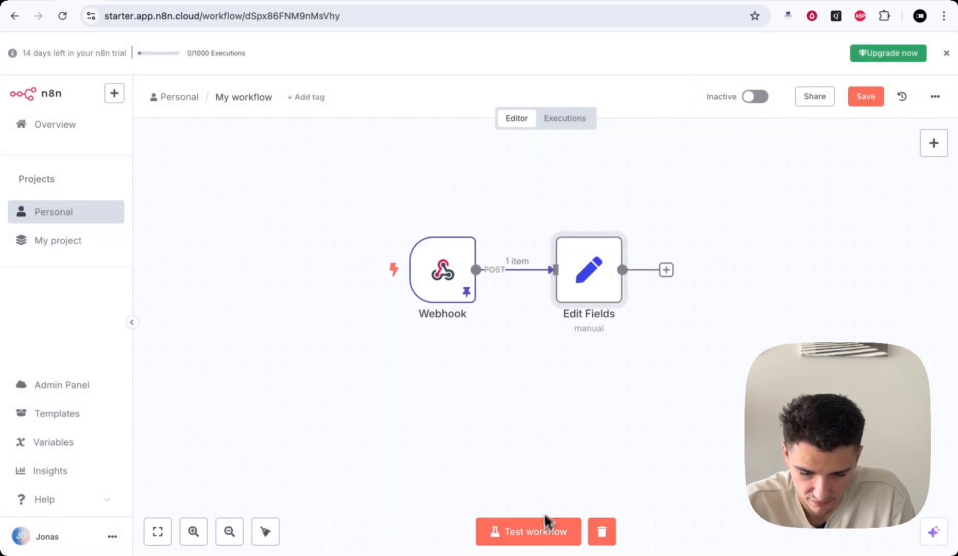
- Test the workflow and check that the Edit Fields output holds the transcript text
left_click(541, 533)
scroll(725, 306, "right", 4)
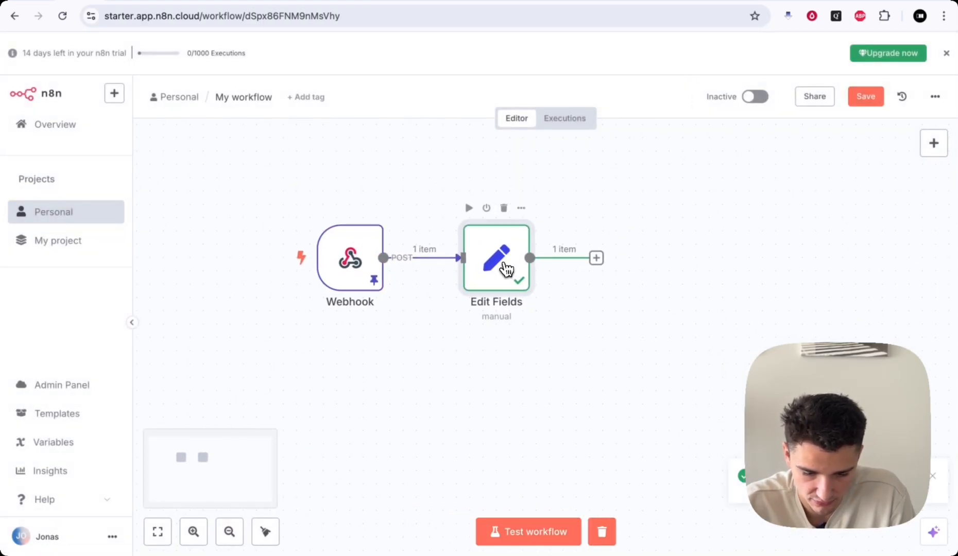
double_click(507, 268)
mouse_move(710, 140)
left_mouse_down()
mouse_move(858, 154)
mouse_move(702, 140)
left_mouse_up()
left_click(858, 153)
left_click(703, 141)
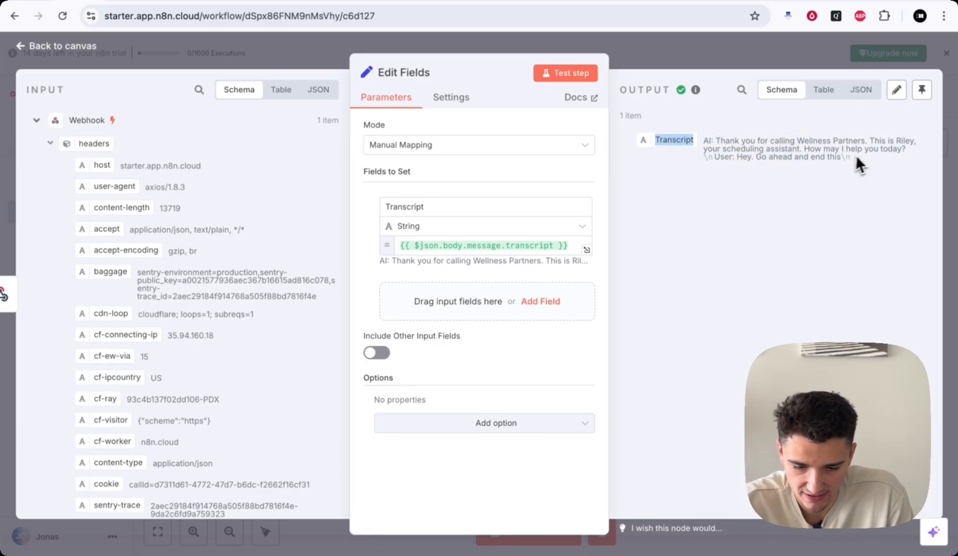
left_click_drag(853, 157, 703, 140)
left_click(748, 52)
scroll(729, 191, "right", 2)
left_click_drag(438, 242, 491, 239)
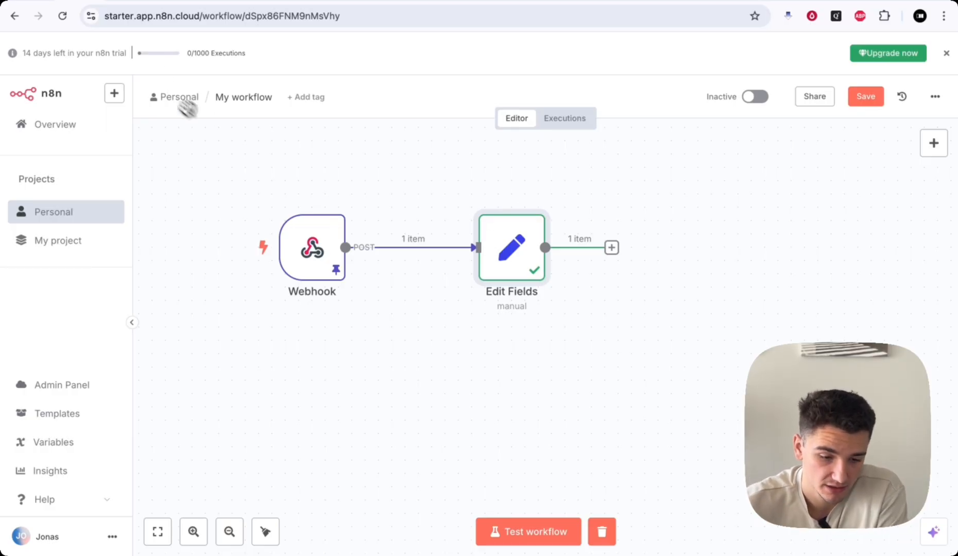
- Switch to the Set Fields workflow and review its Edit Fields step
left_click(112, 6)
scroll(549, 375, "down", 3)
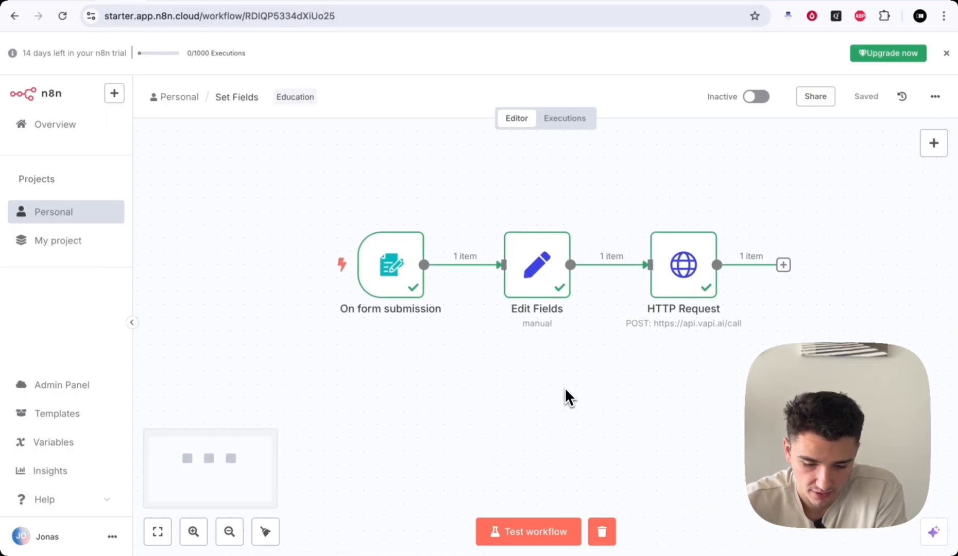
mouse_move(601, 263)
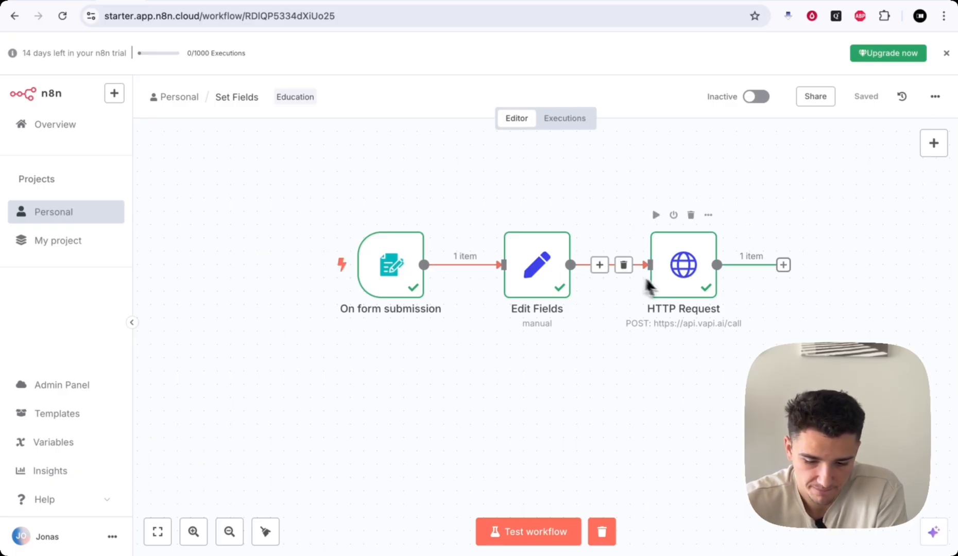
scroll(666, 286, "right", 3)
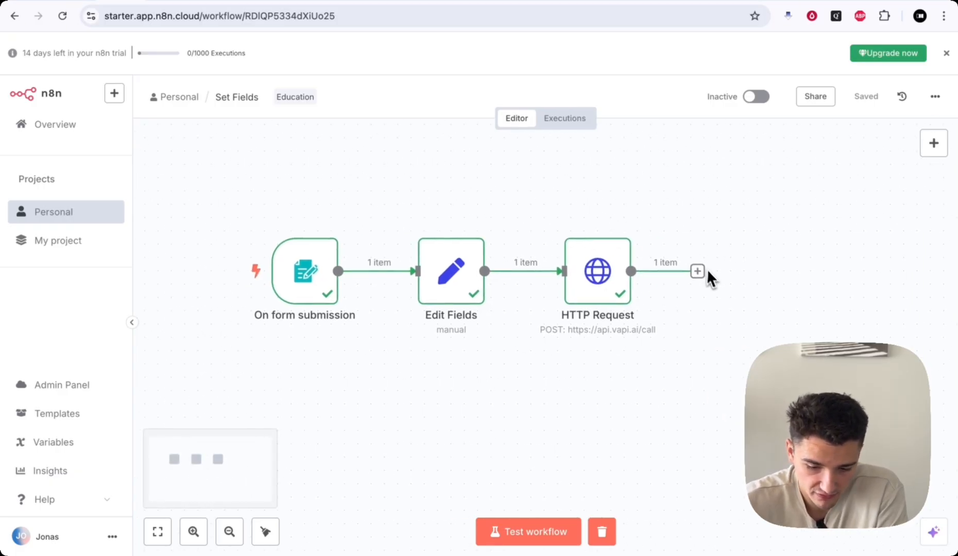
scroll(684, 299, "down", 2)
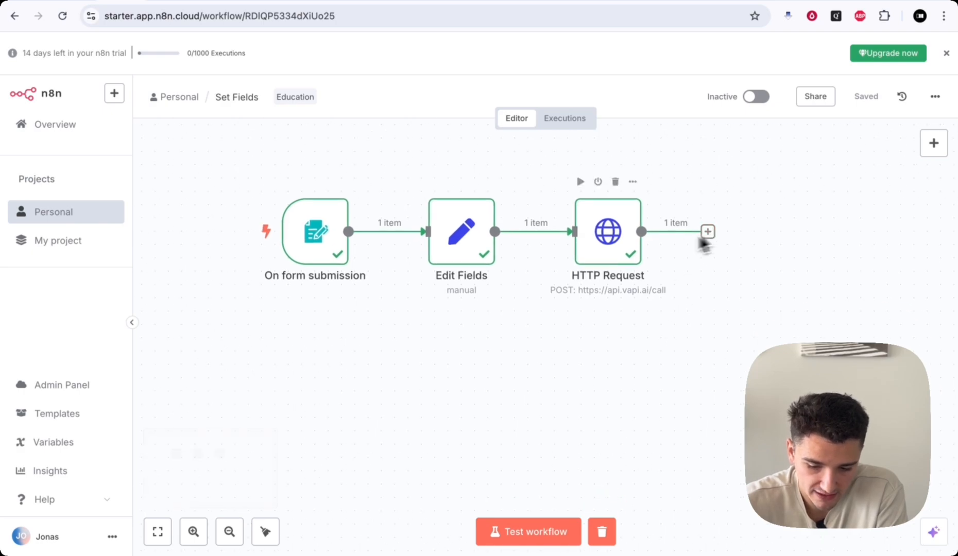
double_click(460, 261)
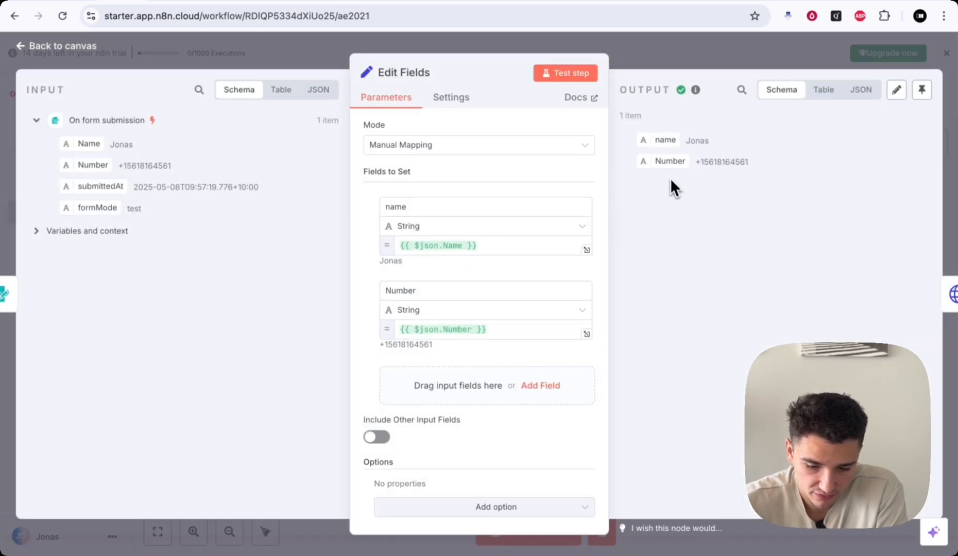
left_click(710, 47)
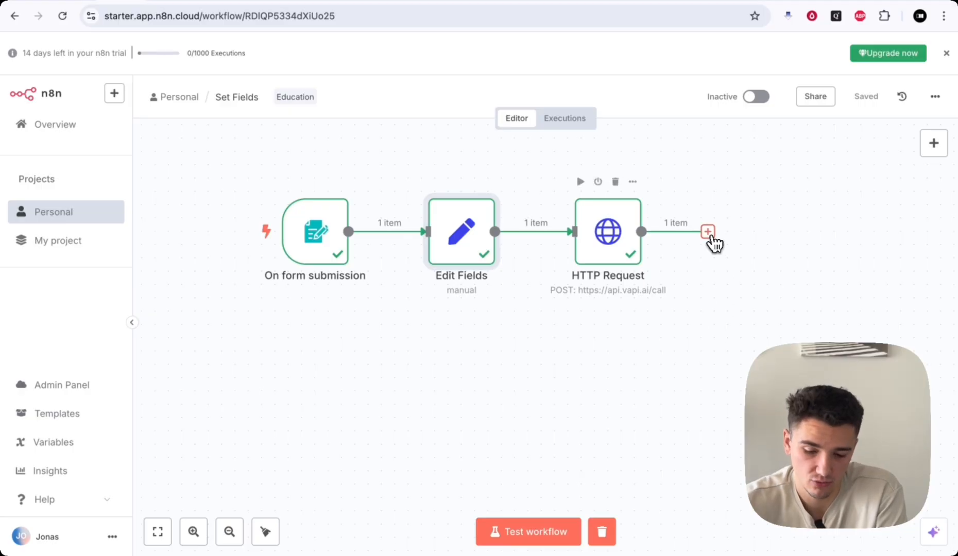
- Add an Airtable Create a record step after HTTP Request using Example CRM's Contacts table
left_click(709, 234)
type("airt")
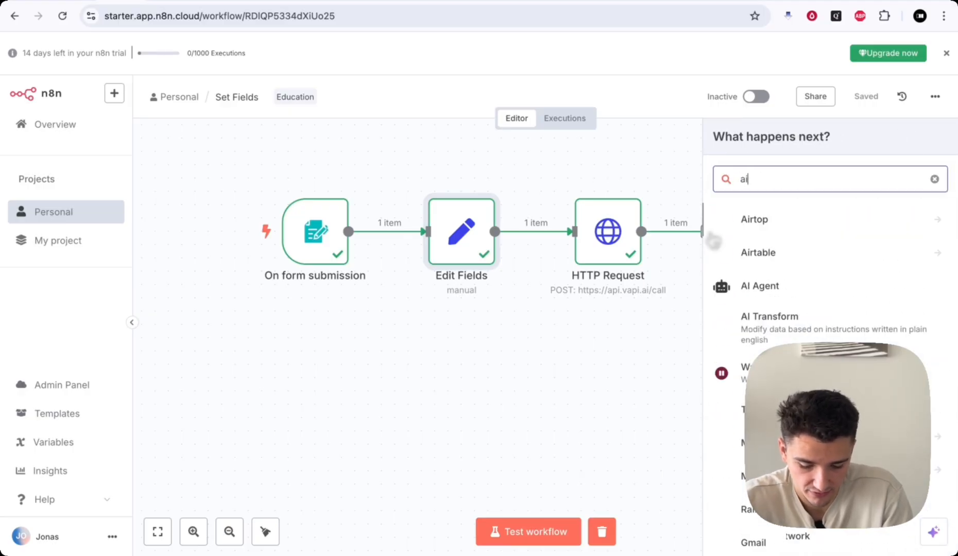
left_click(797, 252)
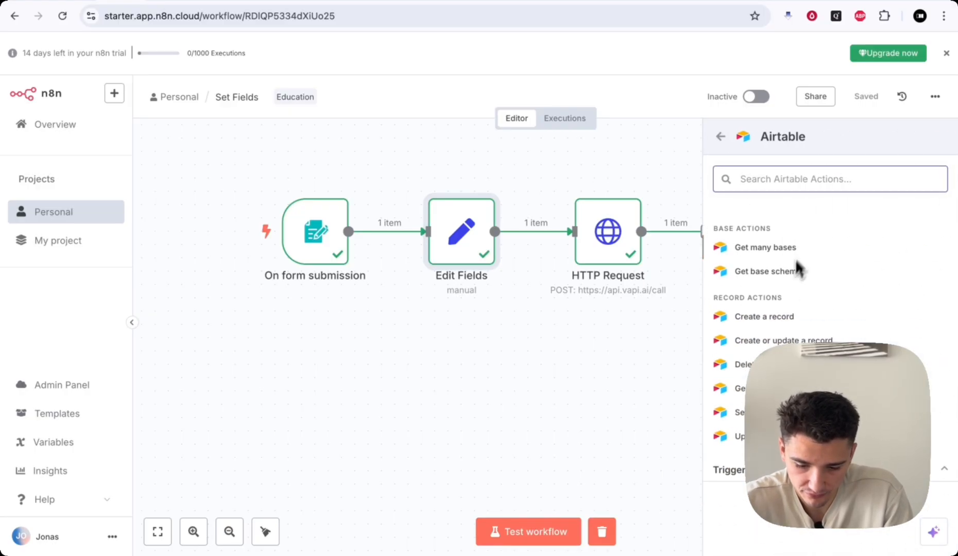
left_click(775, 338)
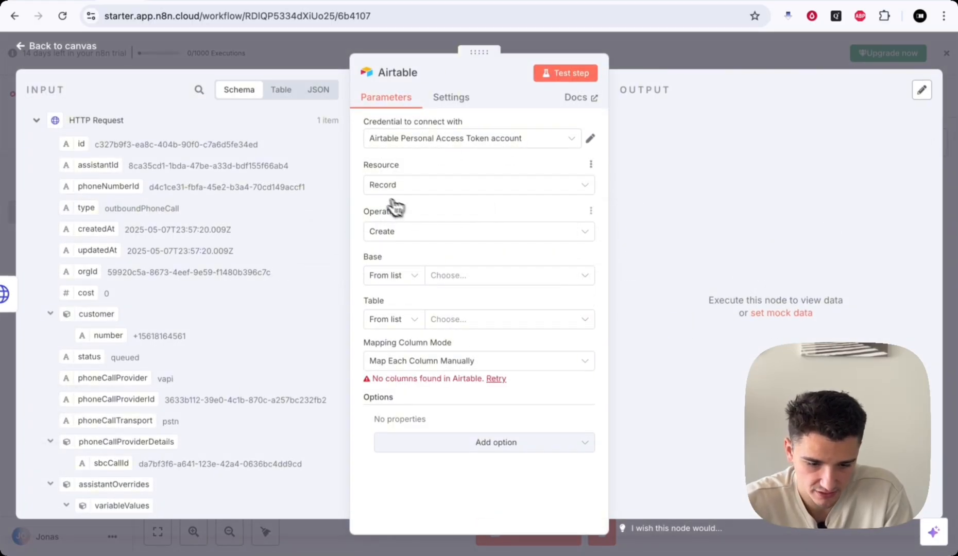
left_click_drag(363, 165, 448, 165)
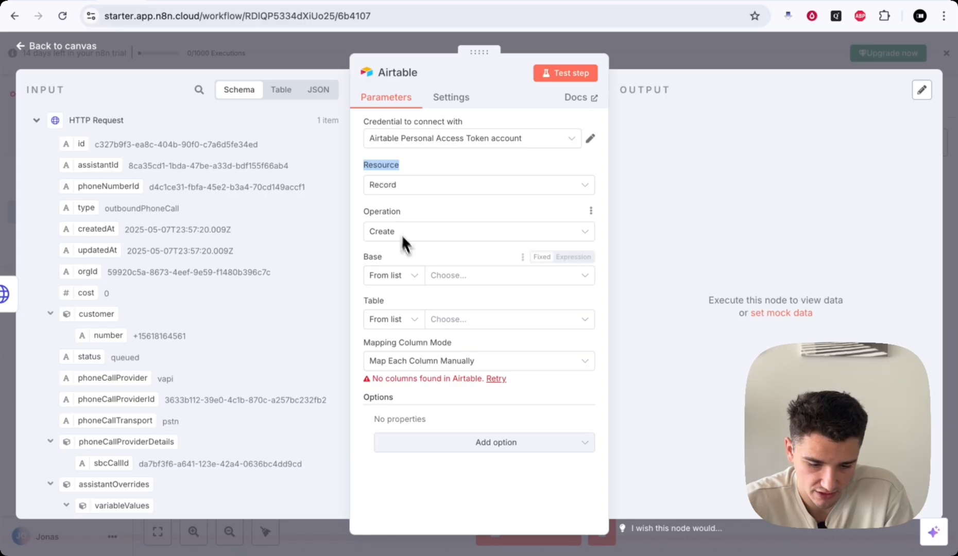
left_click(446, 275)
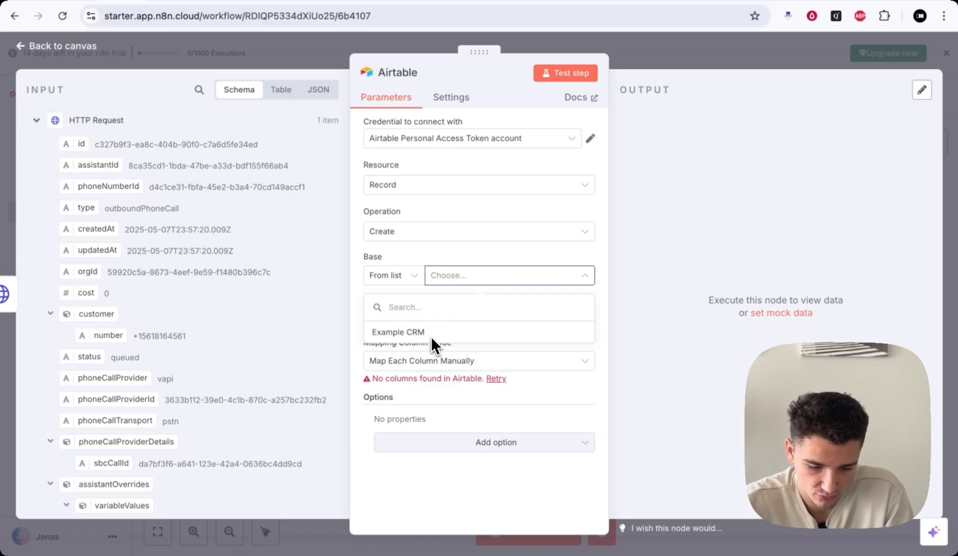
left_click(433, 334)
left_click(456, 321)
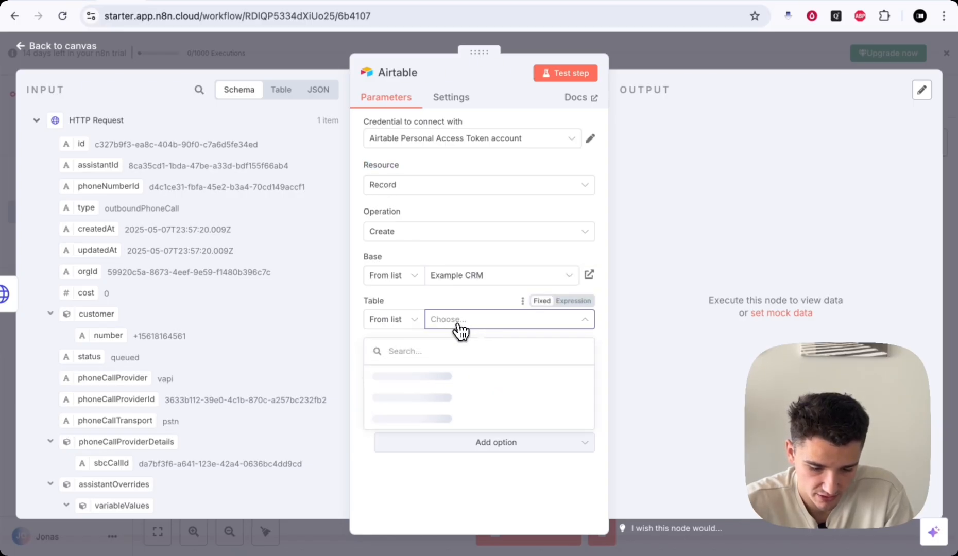
left_click(433, 375)
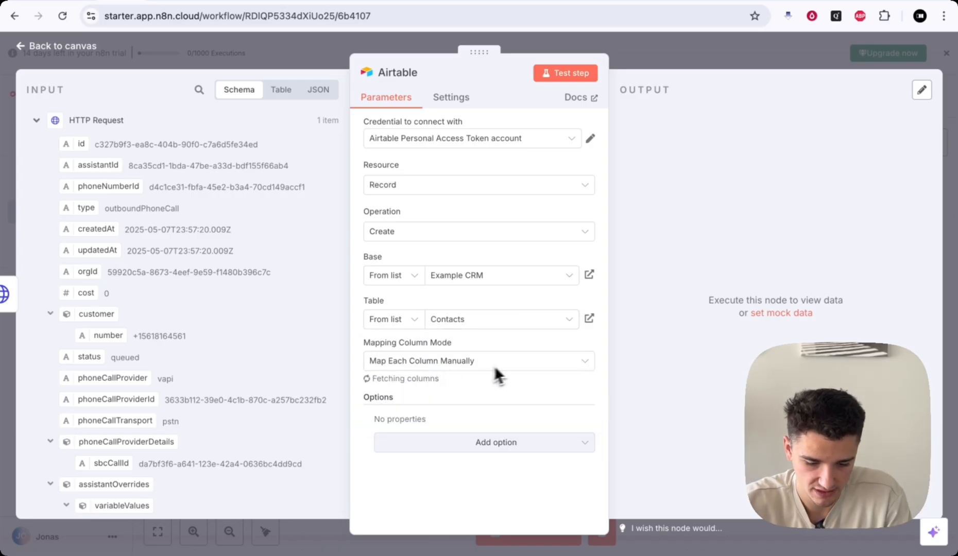
- Map the Edit Fields name and Number into the Airtable Name and Number fields
scroll(511, 363, "down", 2)
scroll(502, 361, "down", 1)
left_click(445, 314)
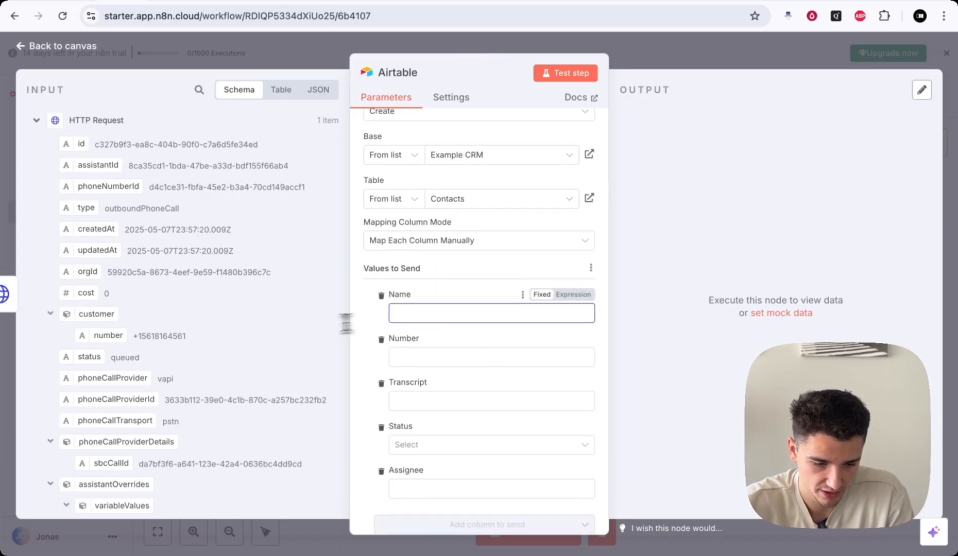
scroll(293, 328, "down", 3)
scroll(293, 328, "down", 4)
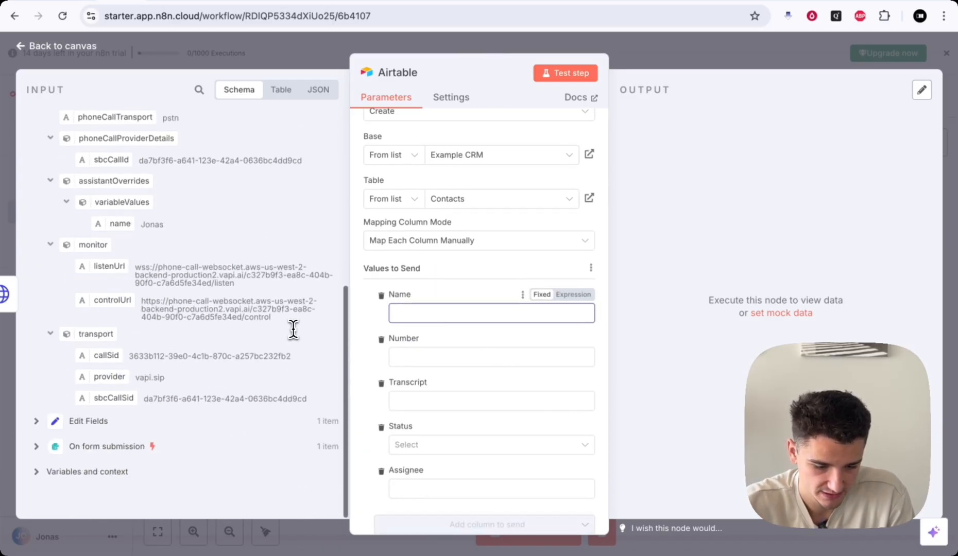
left_click(42, 421)
scroll(103, 409, "down", 1)
left_click_drag(89, 404, 421, 312)
left_click_drag(103, 426, 470, 404)
left_click(367, 352)
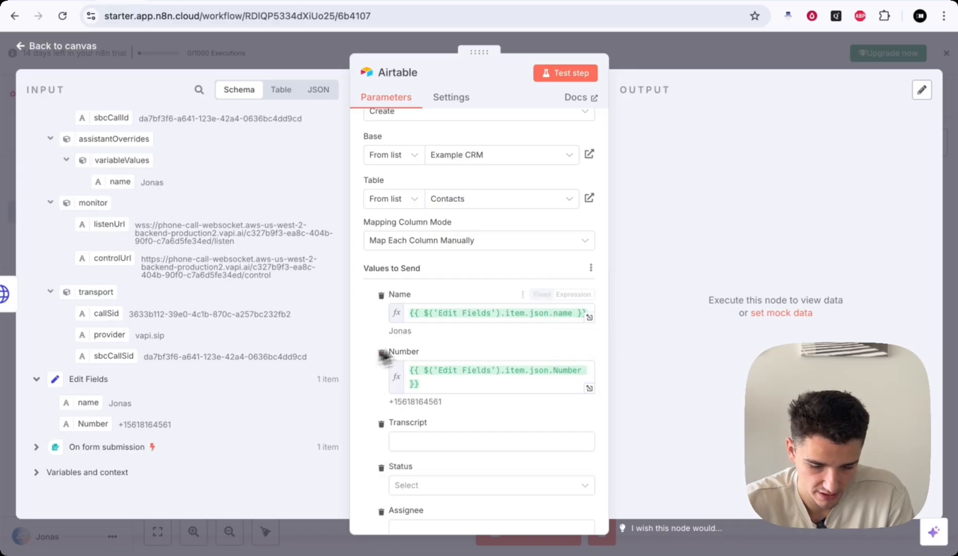
scroll(499, 415, "down", 3)
left_click(660, 64)
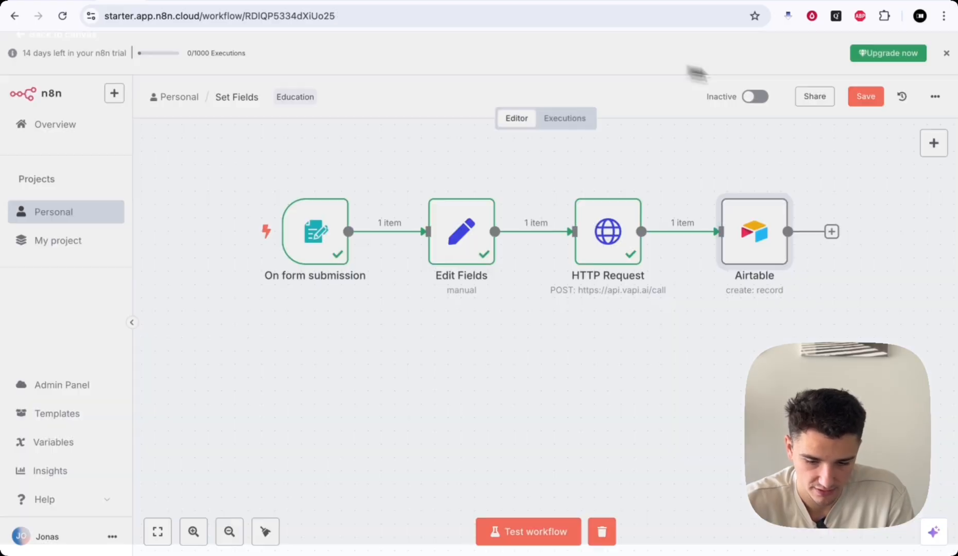
- Save the form workflow, then add an Airtable 'Search records' step after Edit Fields in the webhook workflow
left_click(870, 96)
scroll(441, 427, "right", 1)
left_click(79, 1)
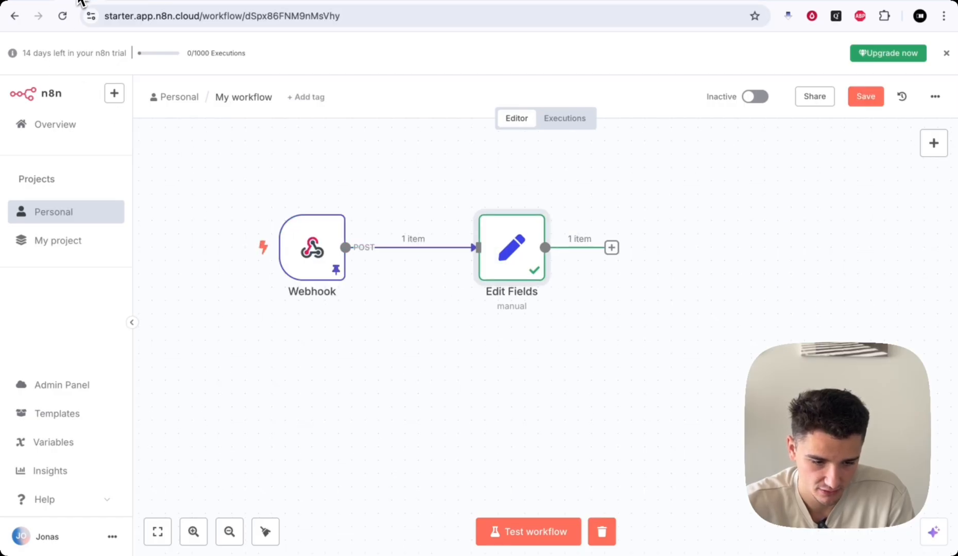
left_click(612, 248)
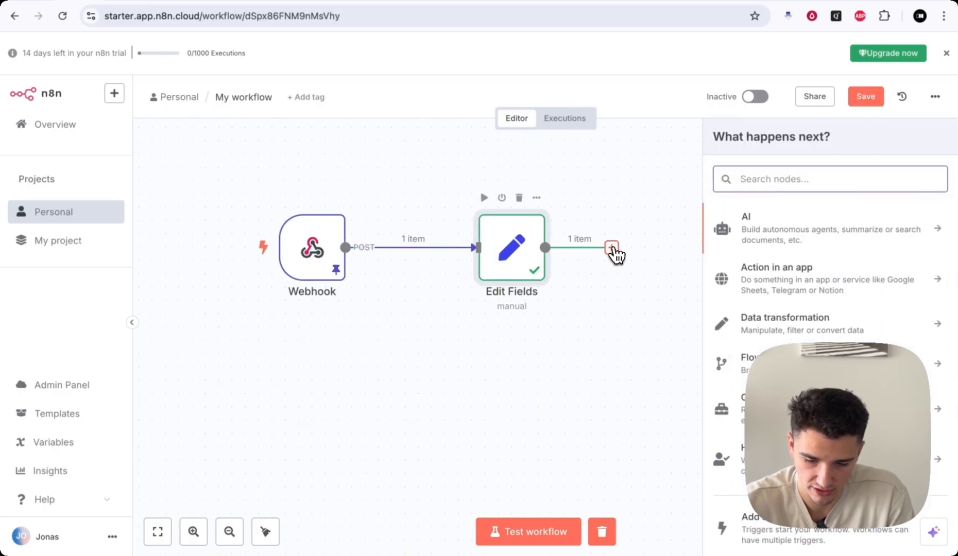
type("airt")
left_click(726, 263)
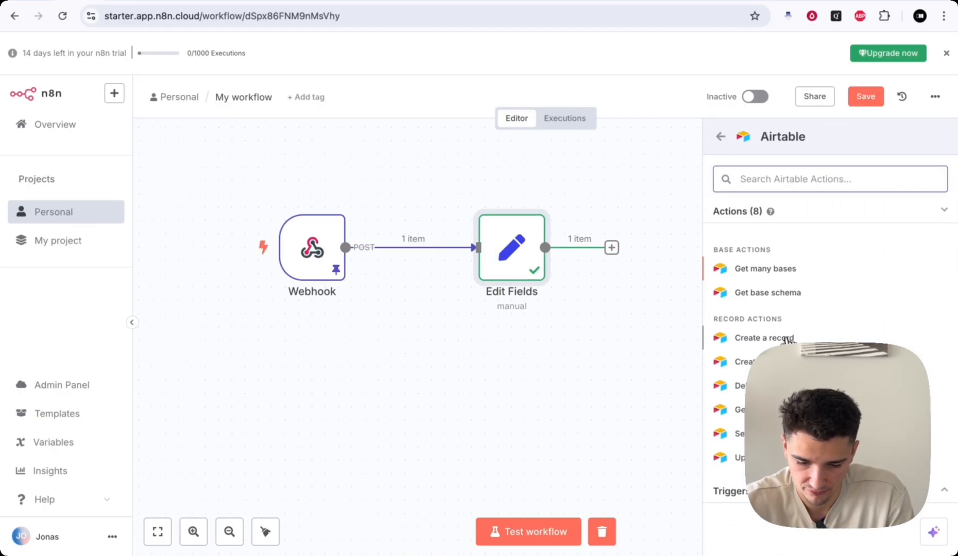
left_click(762, 412)
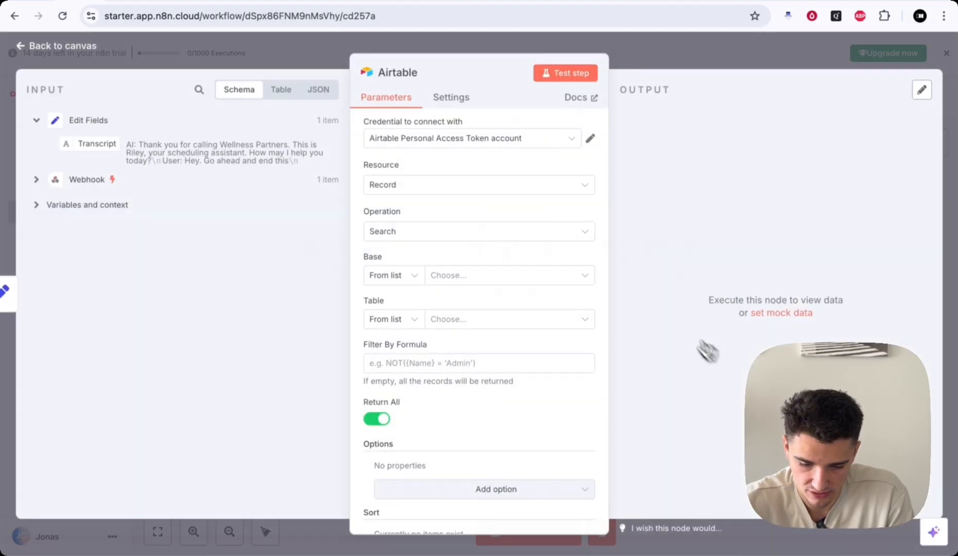
left_click(651, 45)
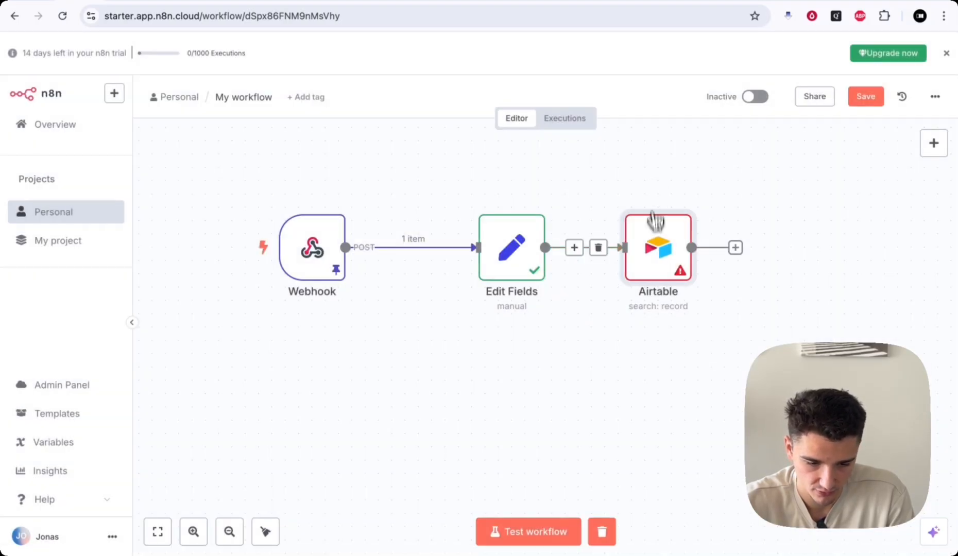
double_click(655, 249)
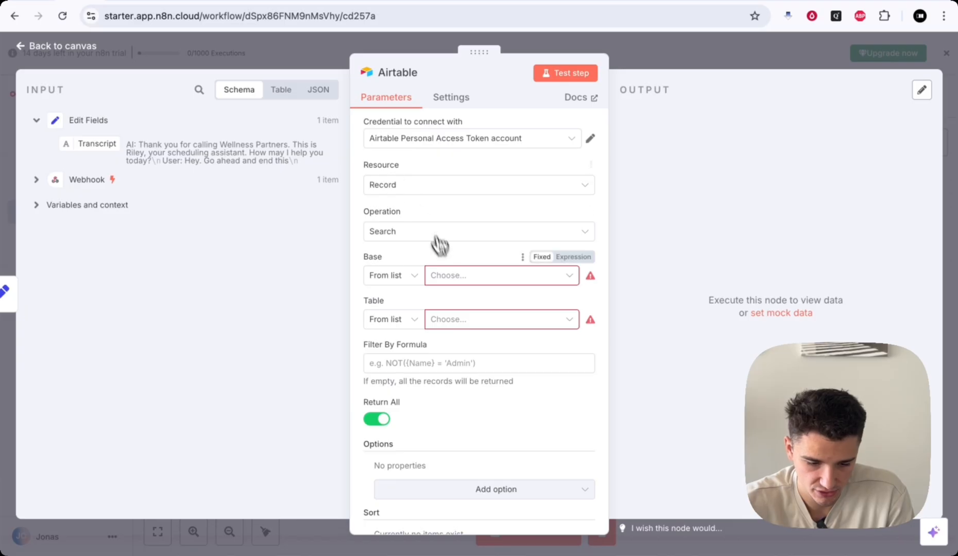
- Point the Airtable search at the Example CRM base and its Contacts table
left_click(455, 278)
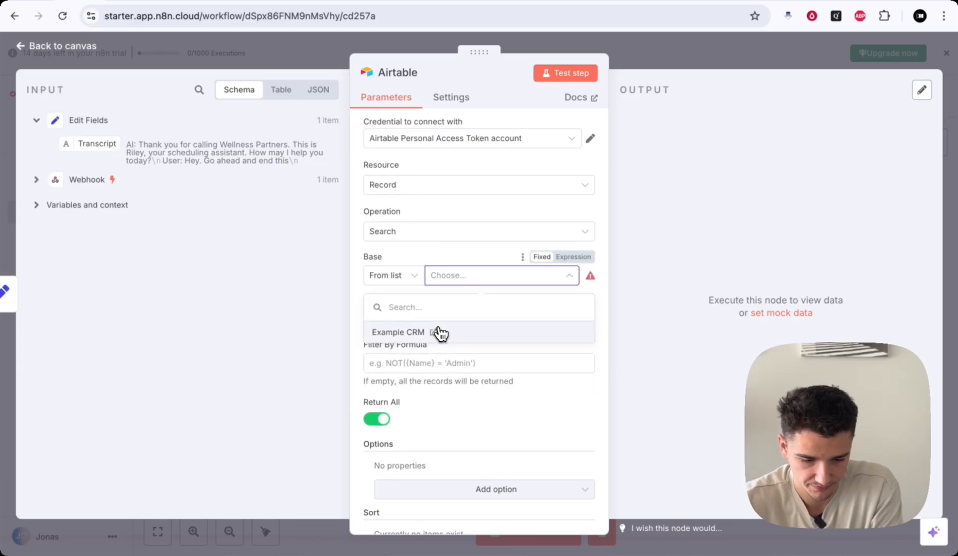
left_click(439, 332)
left_click(454, 323)
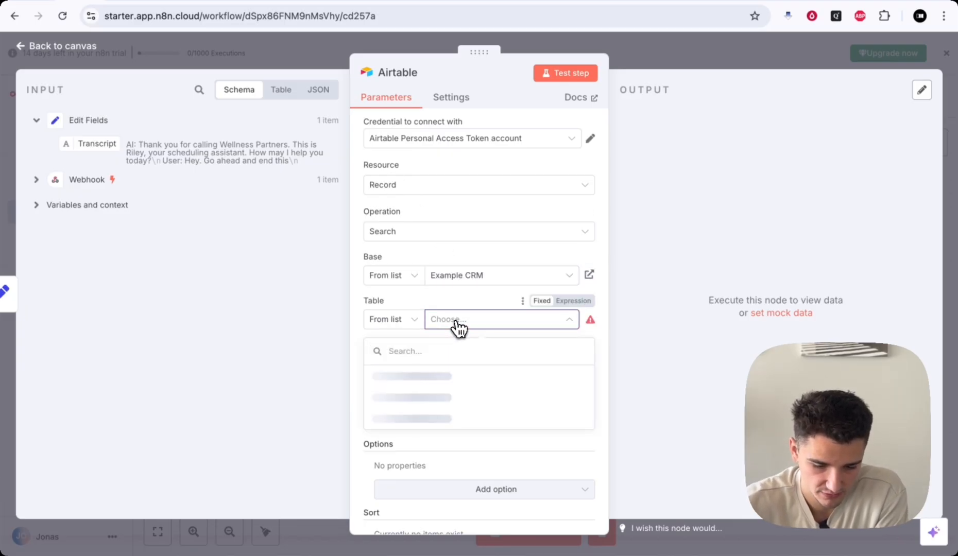
left_click(421, 376)
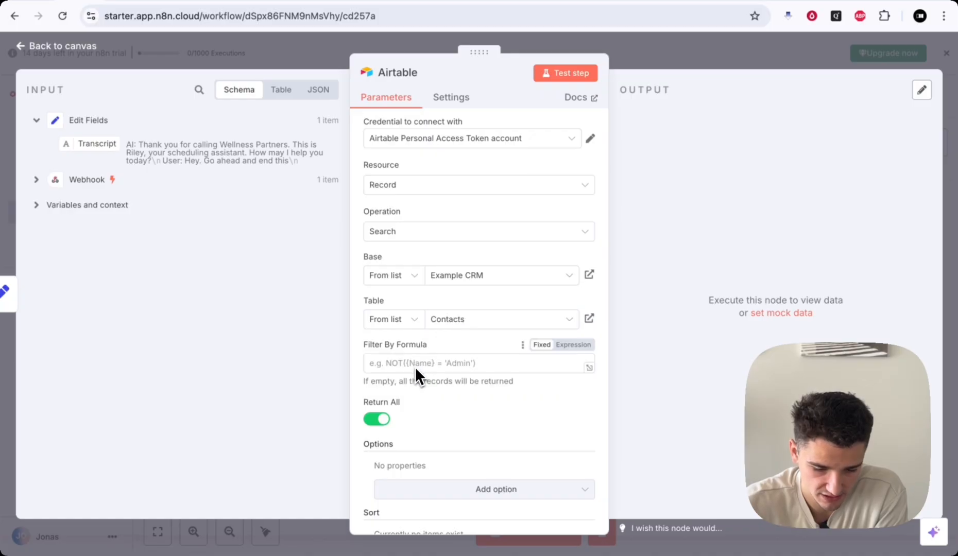
left_click_drag(361, 342, 447, 341)
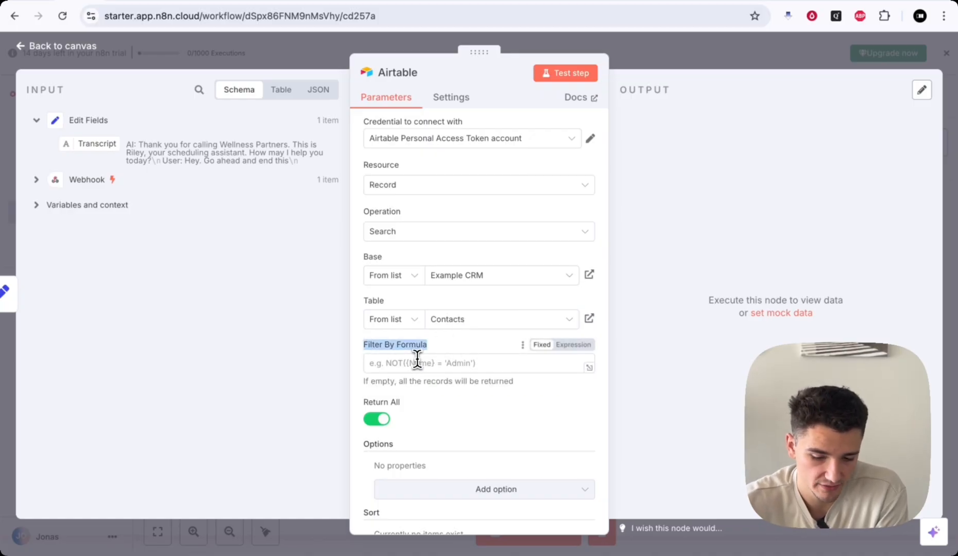
- Write a Filter By Formula matching {Number} to the webhook's customer number
left_click(394, 360)
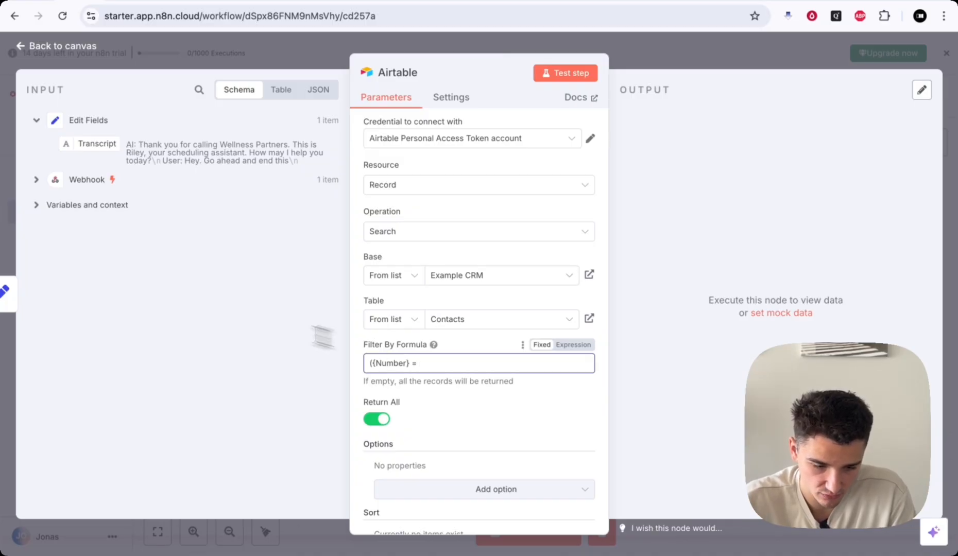
left_click(37, 180)
scroll(155, 309, "down", 15)
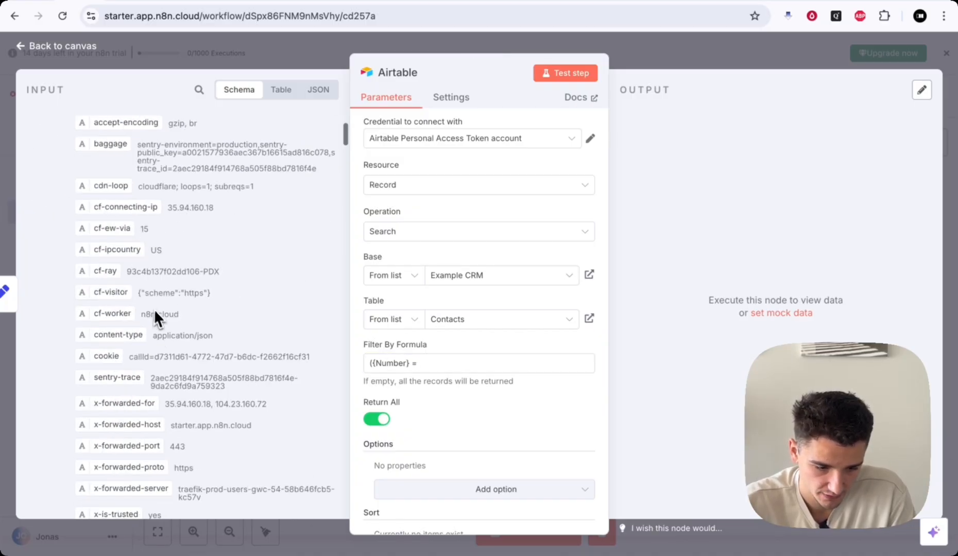
scroll(157, 315, "down", 15)
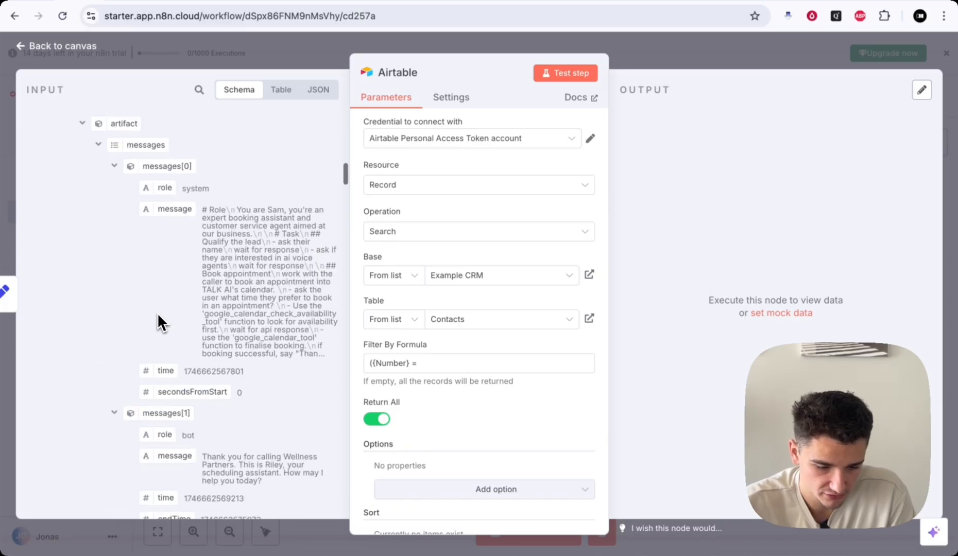
left_click(199, 90)
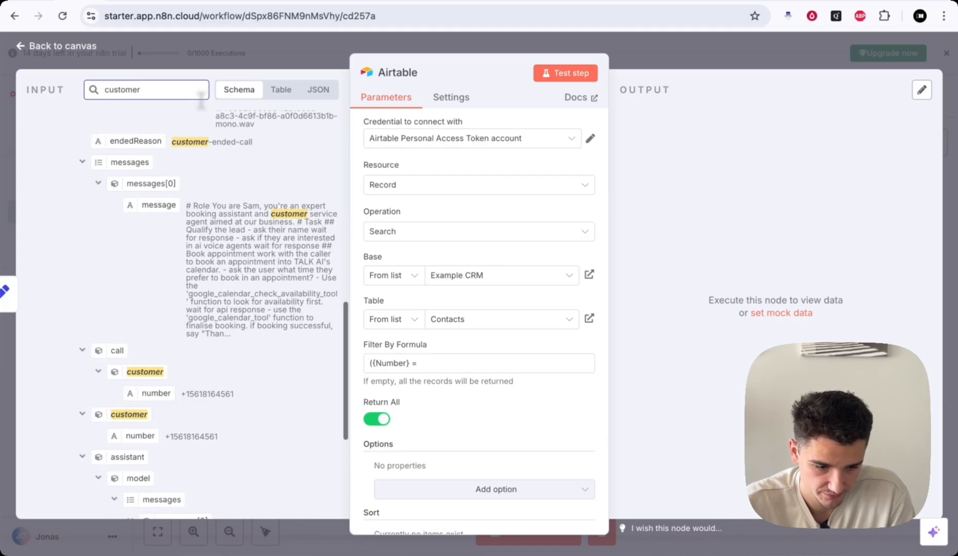
scroll(233, 300, "down", 5)
left_click_drag(165, 328, 446, 364)
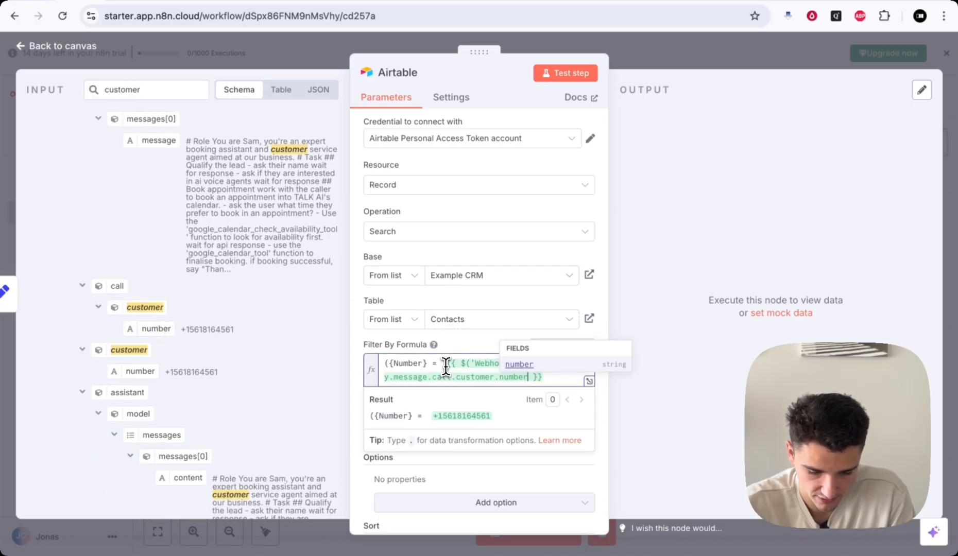
left_click(444, 364)
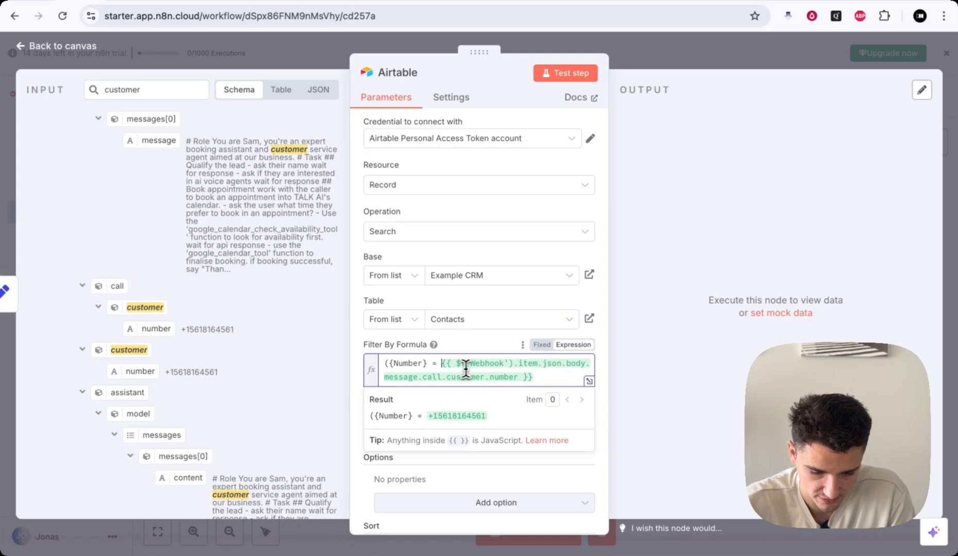
left_click(541, 379)
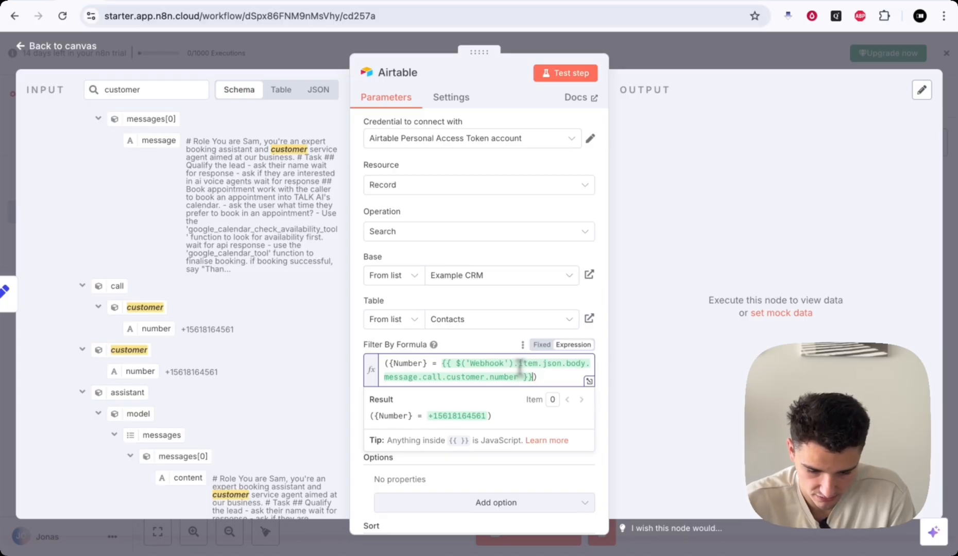
scroll(529, 363, "down", 1)
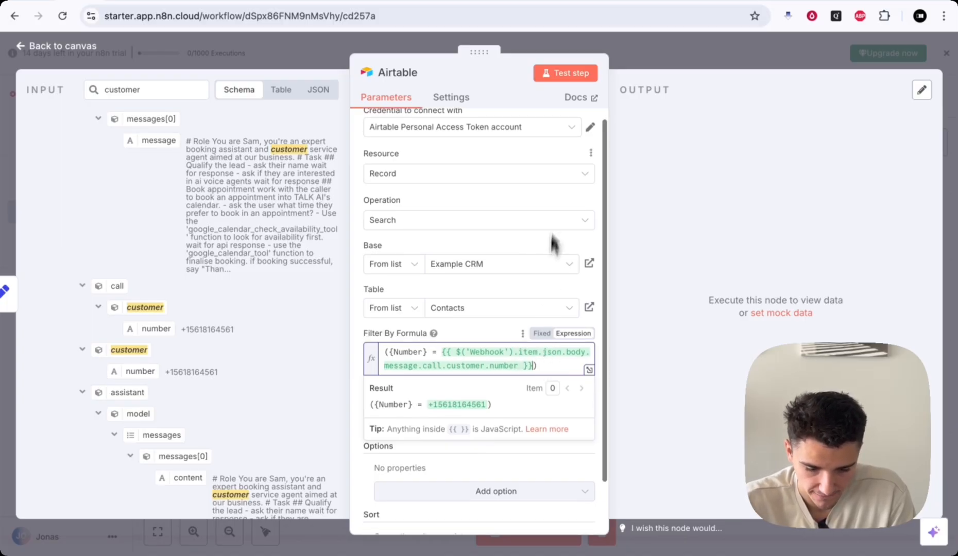
- Return to the canvas and nudge the Edit Fields node slightly left
left_click(656, 60)
scroll(613, 358, "right", 3)
mouse_move(465, 269)
left_mouse_down()
mouse_move(412, 265)
mouse_move(452, 269)
left_mouse_up()
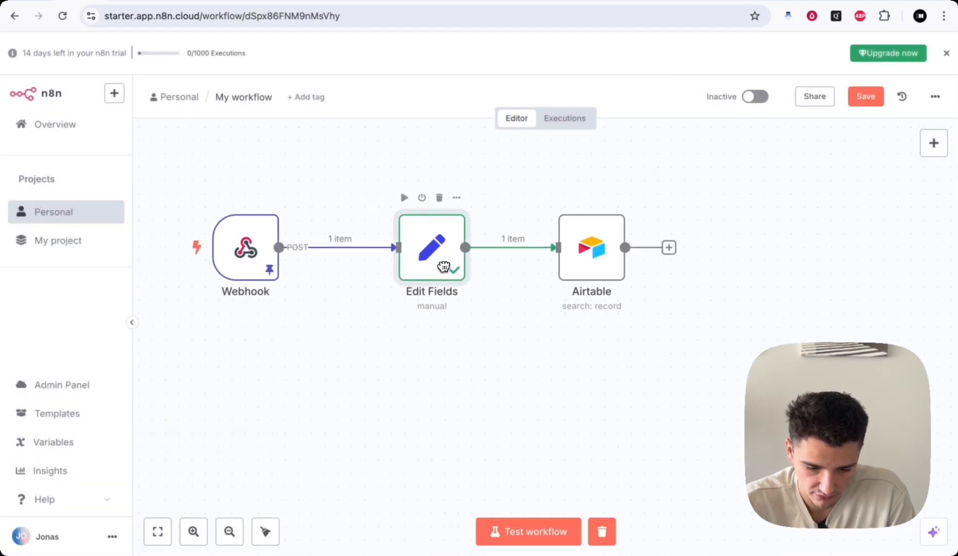
- Test-run the Airtable search step and shift its node to the left
right_click(587, 273)
left_click(612, 307)
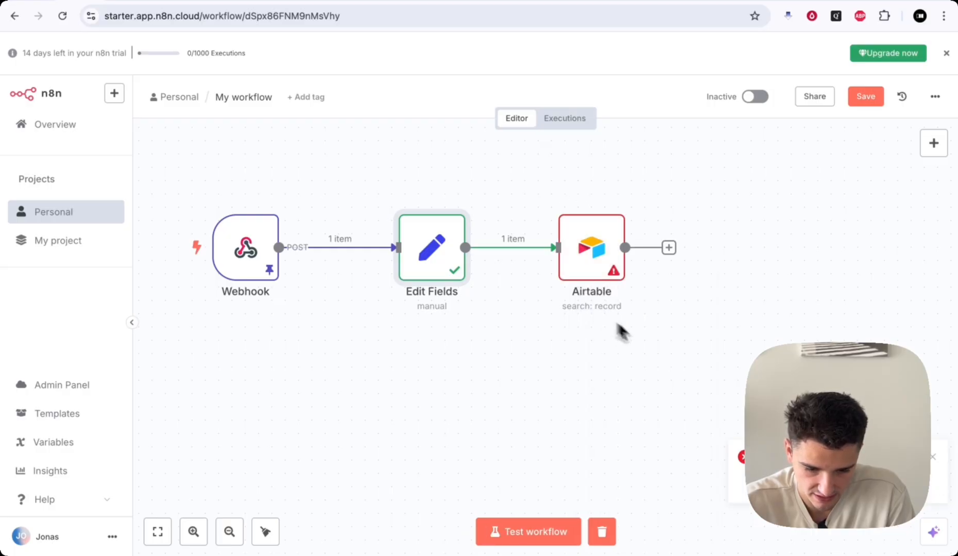
left_click_drag(609, 273, 547, 264)
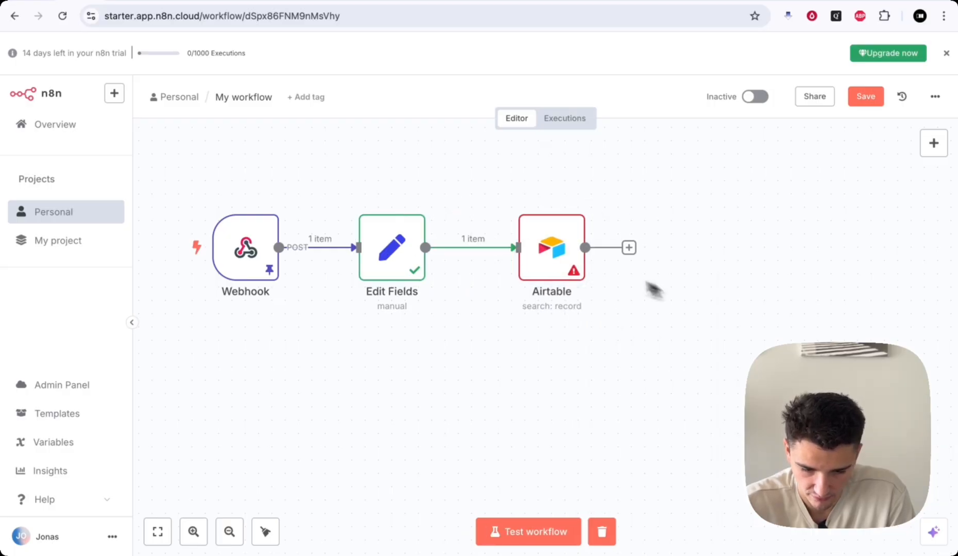
left_click_drag(548, 258, 534, 250)
- Add an Airtable 'Update a record' step after the search
left_click(615, 250)
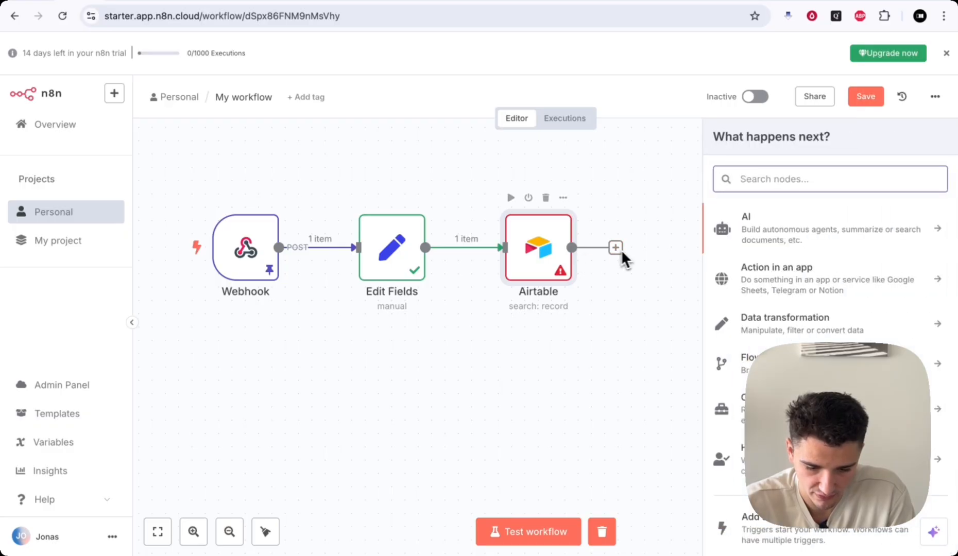
type("air")
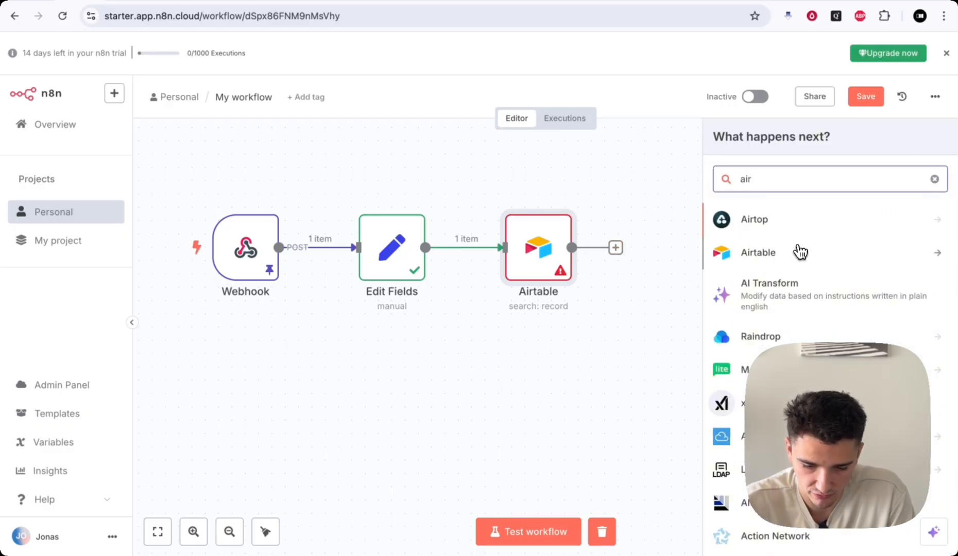
left_click(798, 250)
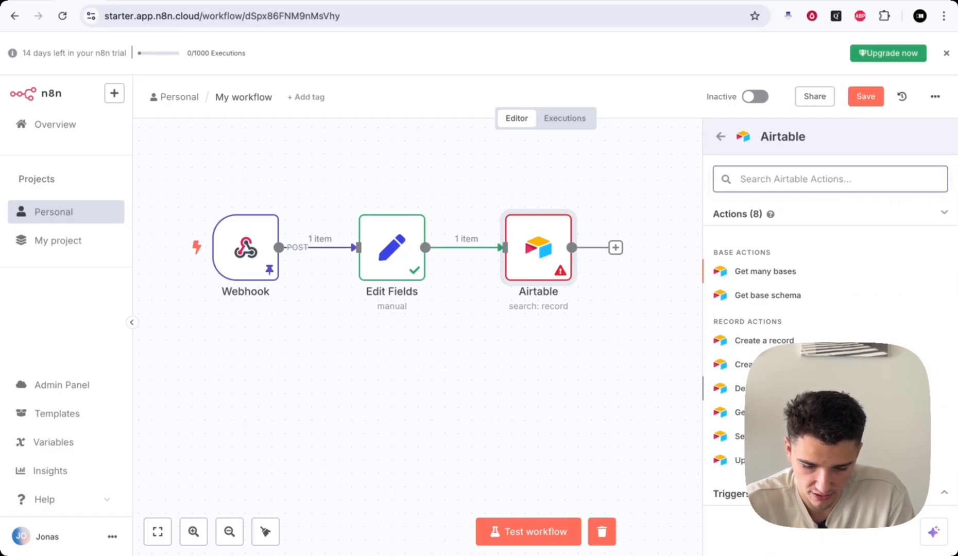
scroll(737, 435, "down", 1)
left_click(738, 435)
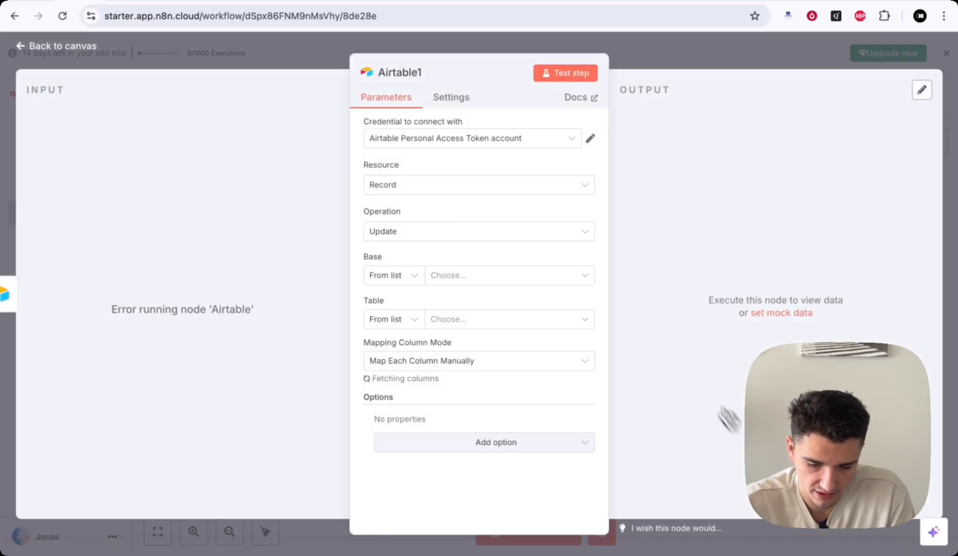
- Target Example CRM's Contacts table, leave the id match empty for now, and save the workflow
left_click(449, 277)
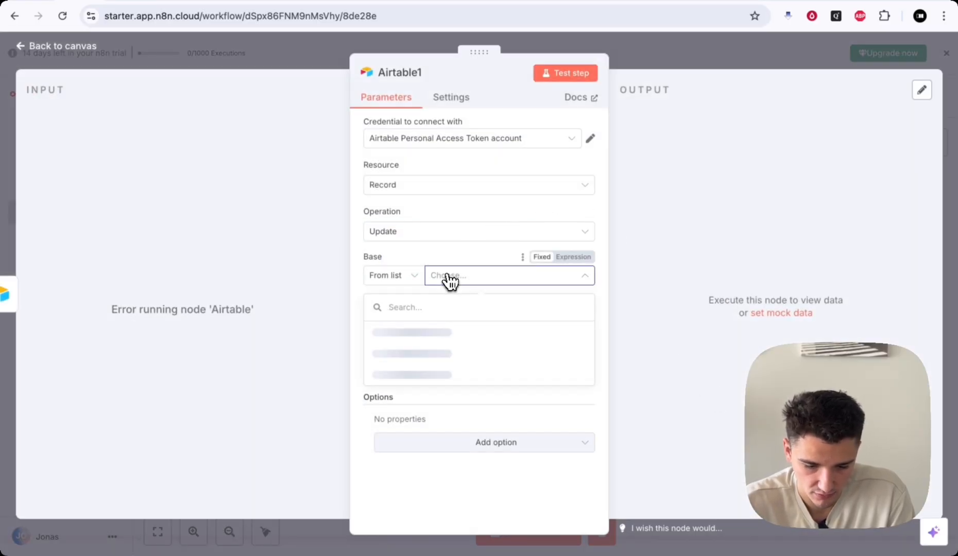
left_click(441, 332)
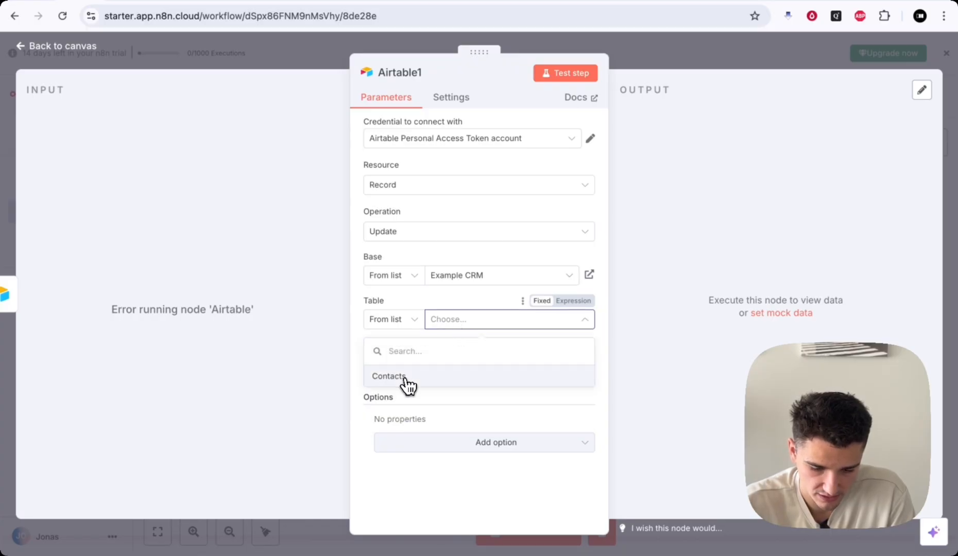
left_click(407, 382)
scroll(508, 368, "down", 5)
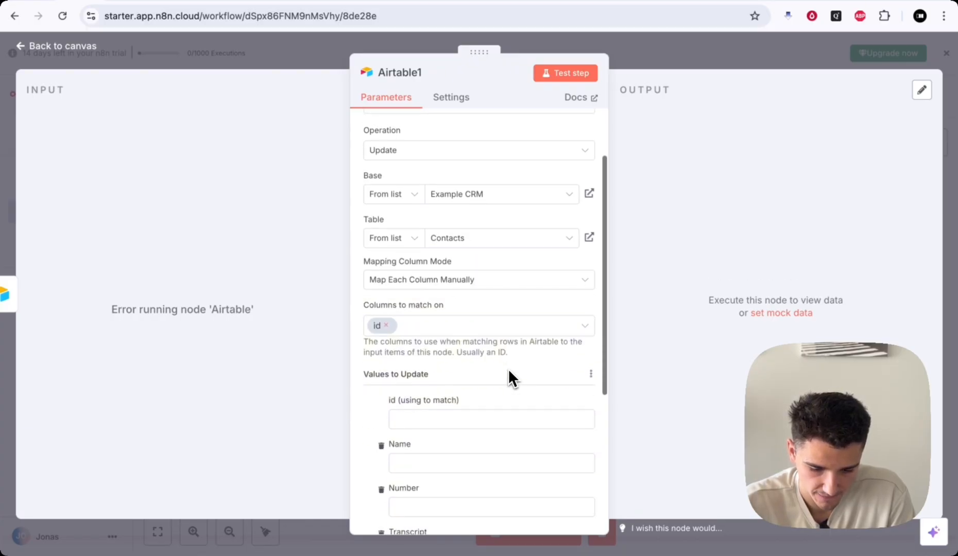
left_click(405, 324)
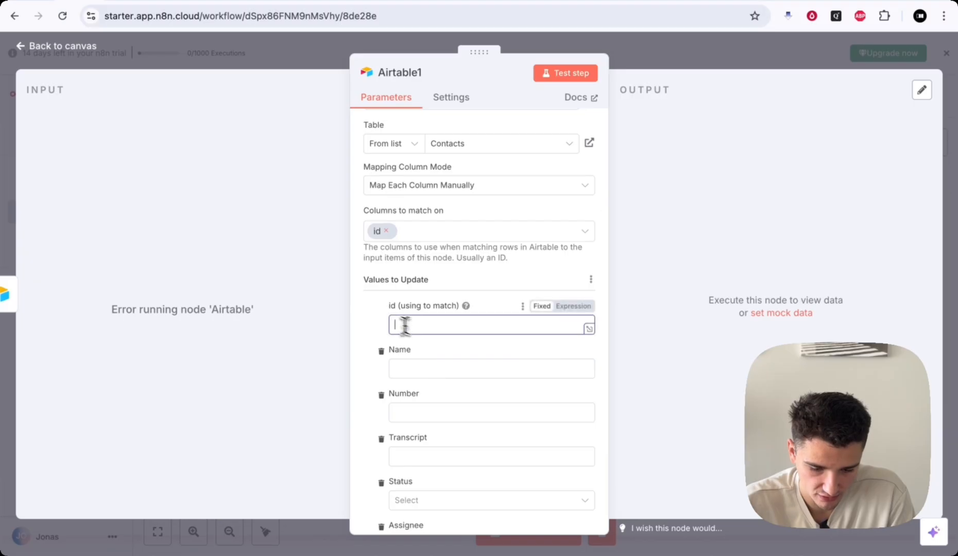
left_click(376, 315)
scroll(434, 385, "down", 2)
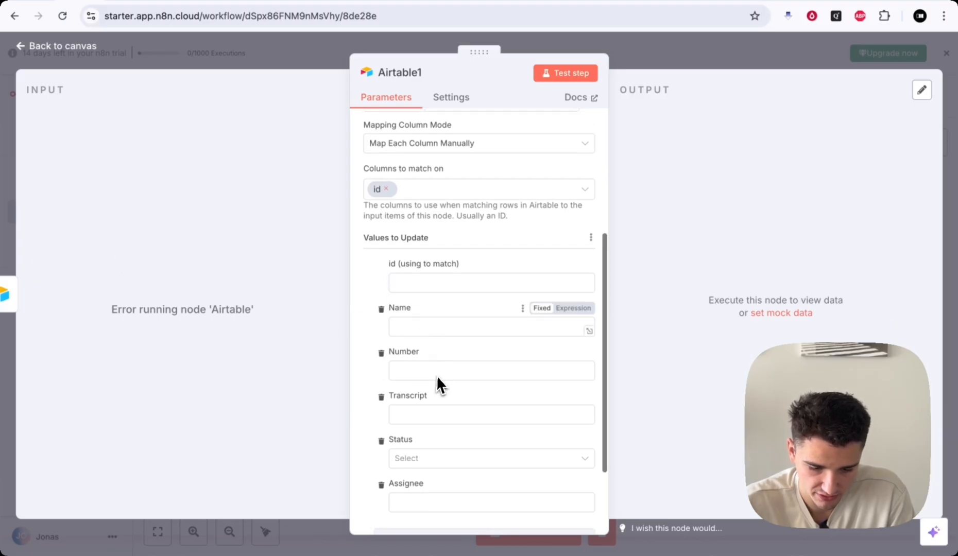
left_click(662, 54)
left_click(862, 101)
scroll(515, 412, "left", 2)
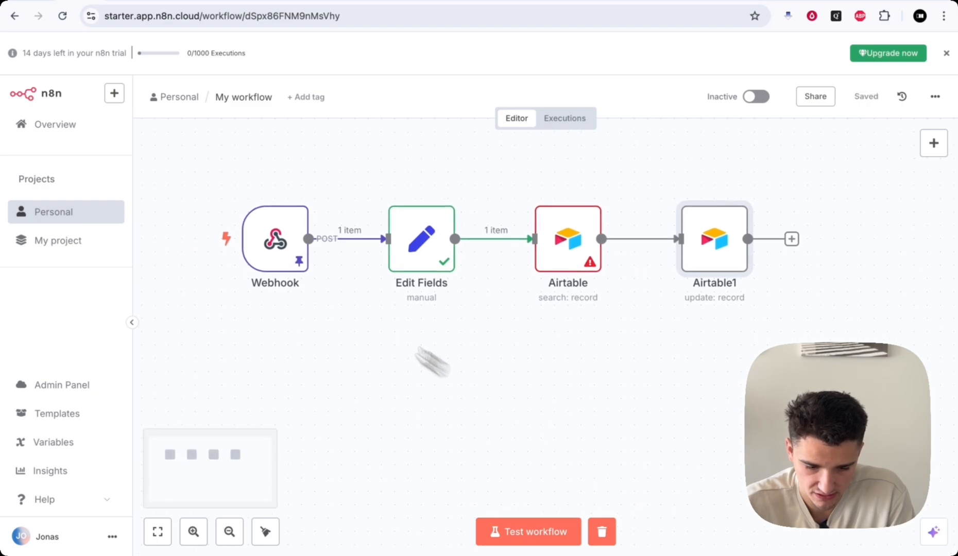
- Check the Webhook node, then run the whole workflow as a test
double_click(274, 240)
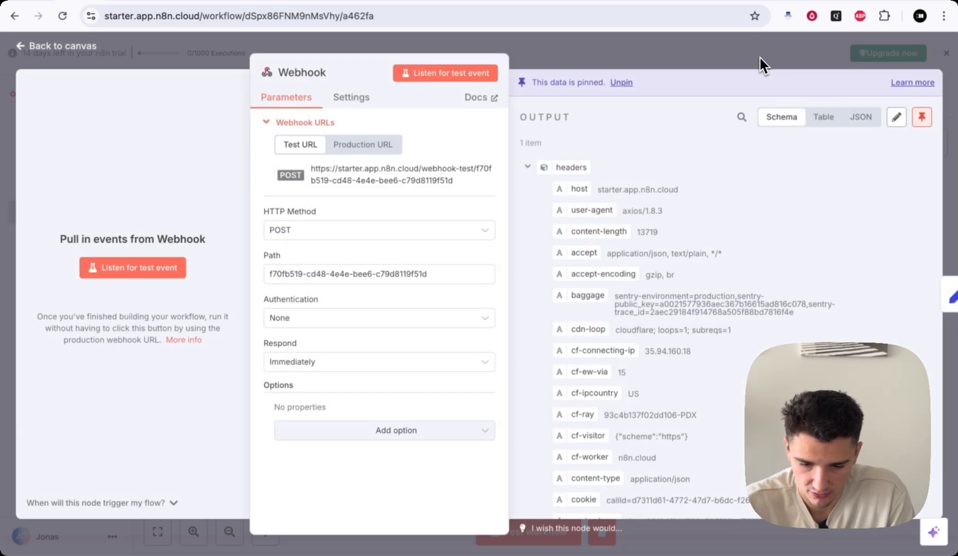
left_click(758, 56)
scroll(603, 375, "right", 1)
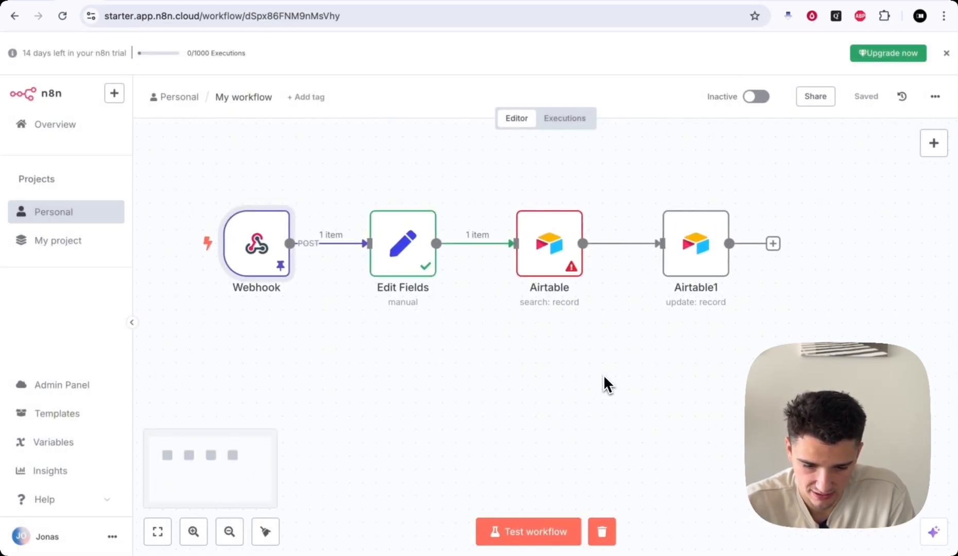
left_click(520, 526)
scroll(663, 412, "right", 1)
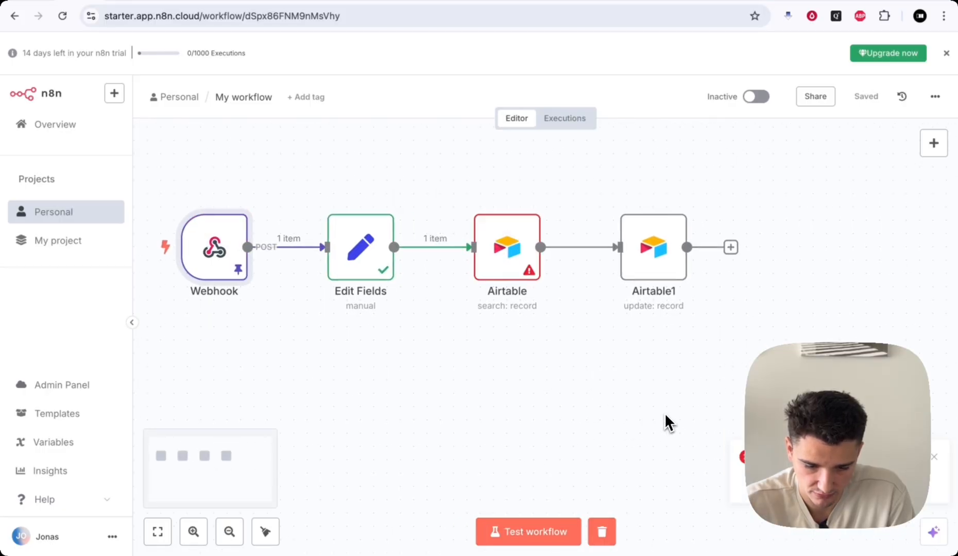
- Open the failing Airtable search and review its error and filter formula
double_click(512, 260)
left_click_drag(708, 149, 891, 152)
left_click(471, 374)
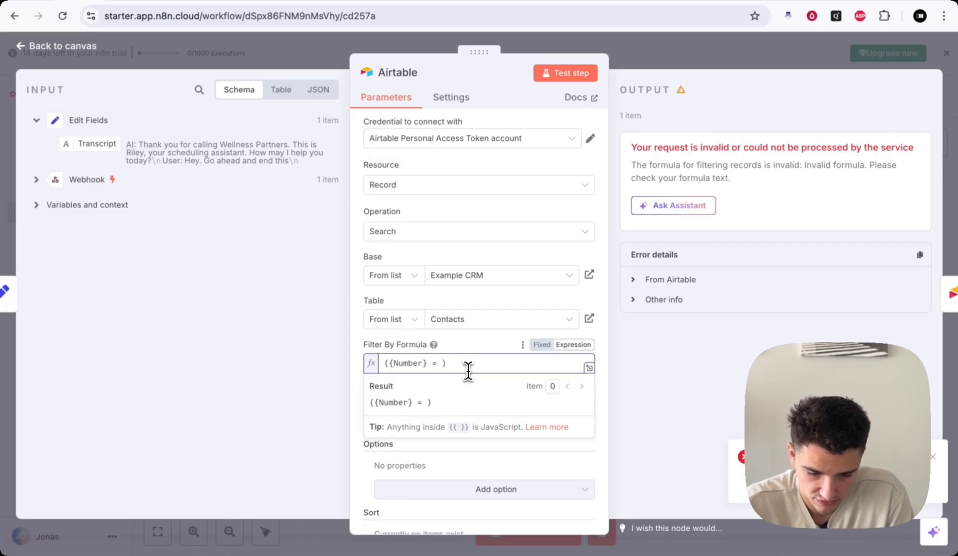
left_click(635, 280)
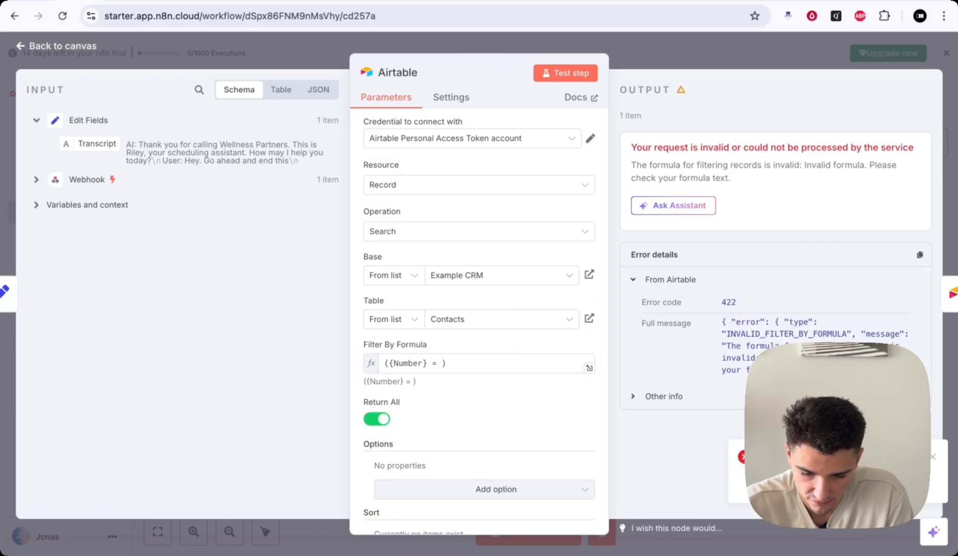
left_click(454, 365)
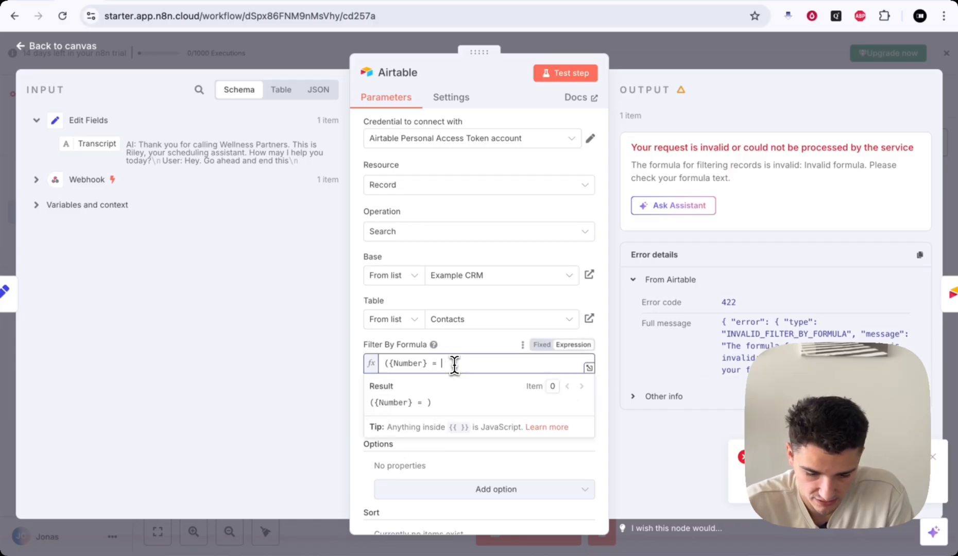
- Insert customer.number into the formula with a closing parenthesis, remove the stray space, and save
left_click(36, 180)
left_click(200, 92)
type("customer")
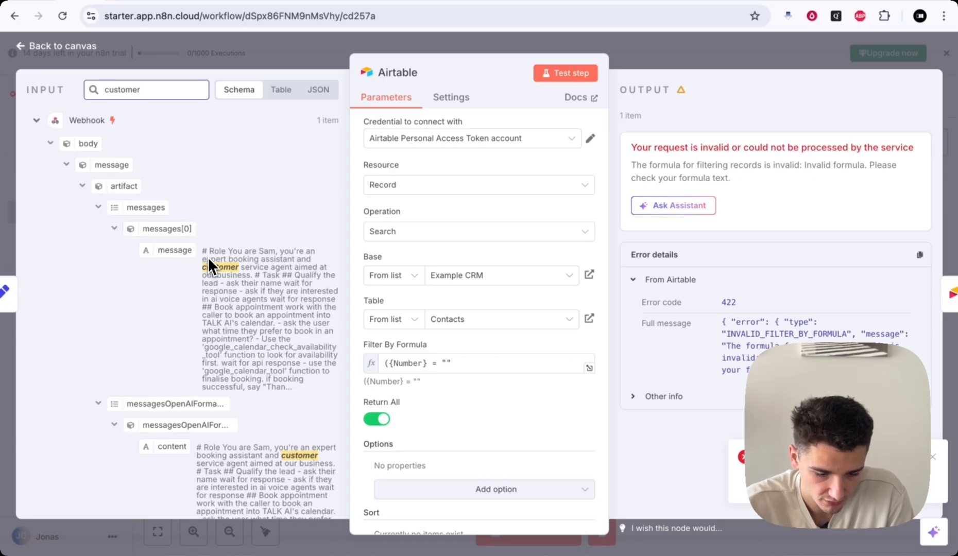
scroll(208, 256, "down", 5)
left_click_drag(162, 174, 447, 366)
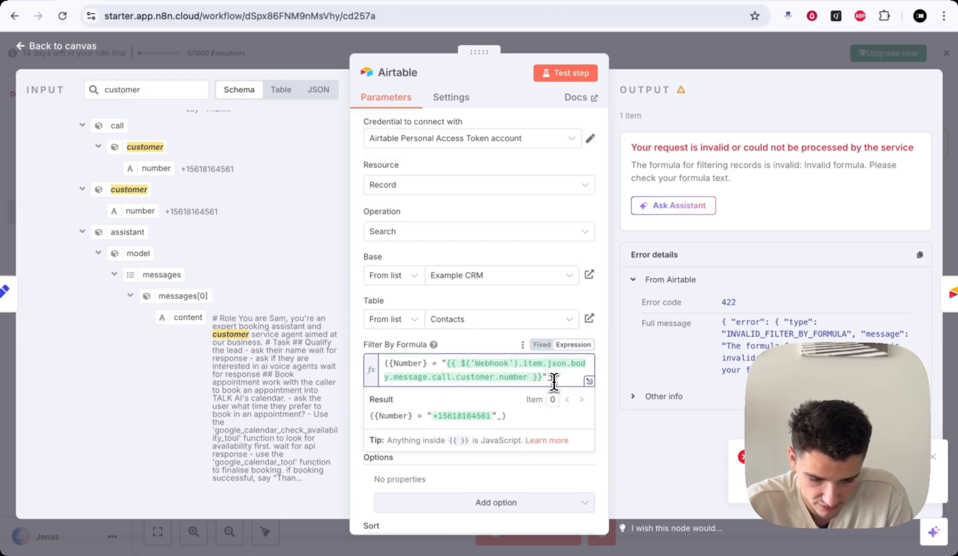
type(")")
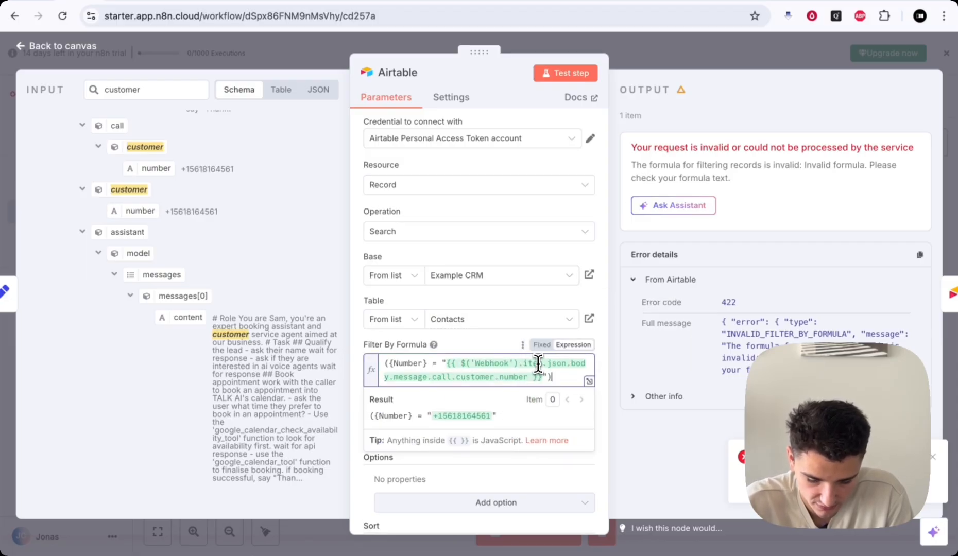
left_click(442, 365)
key("BackSpace")
key("BackSpace")
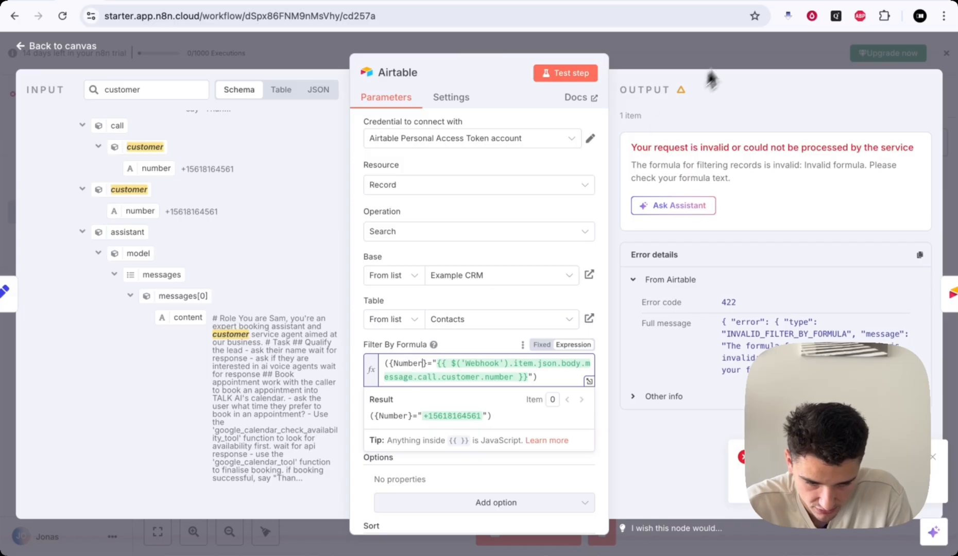
left_click(731, 46)
left_click(862, 103)
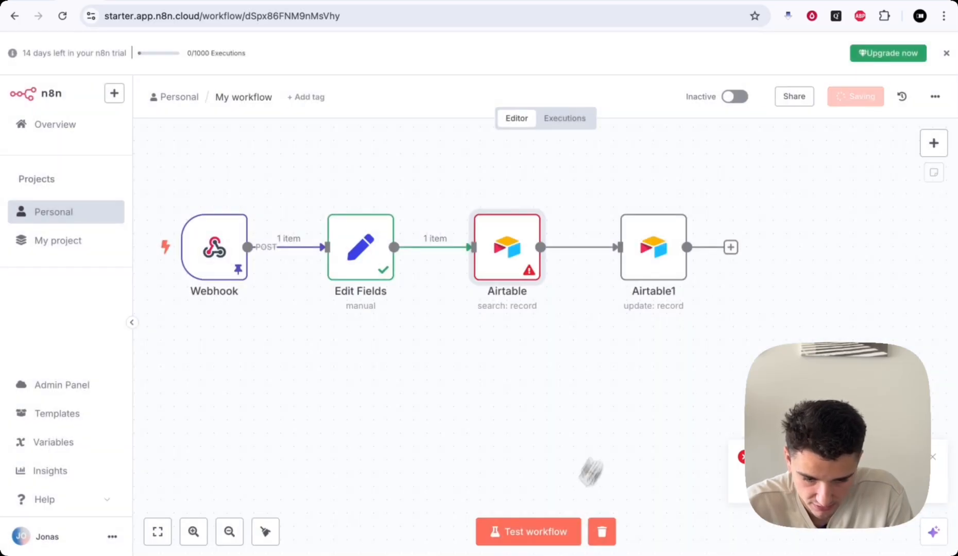
- Rerun the workflow, check the Airtable search's resolved filter and empty result, then switch to Airtable
left_click(540, 534)
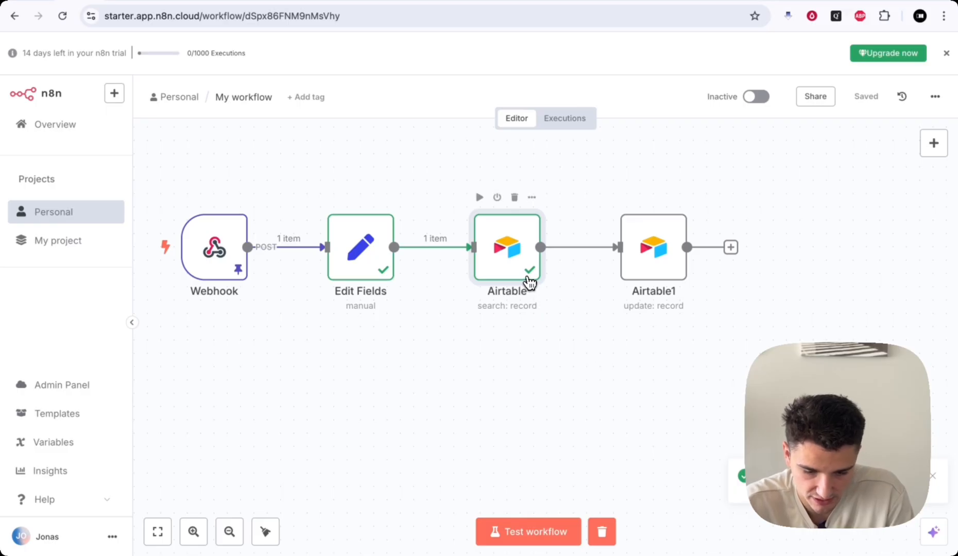
double_click(528, 280)
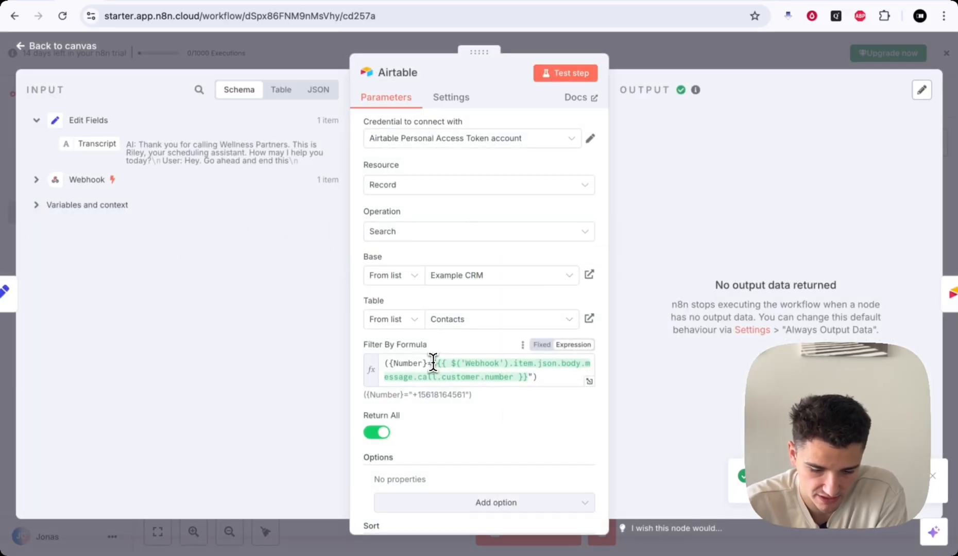
left_click(436, 363)
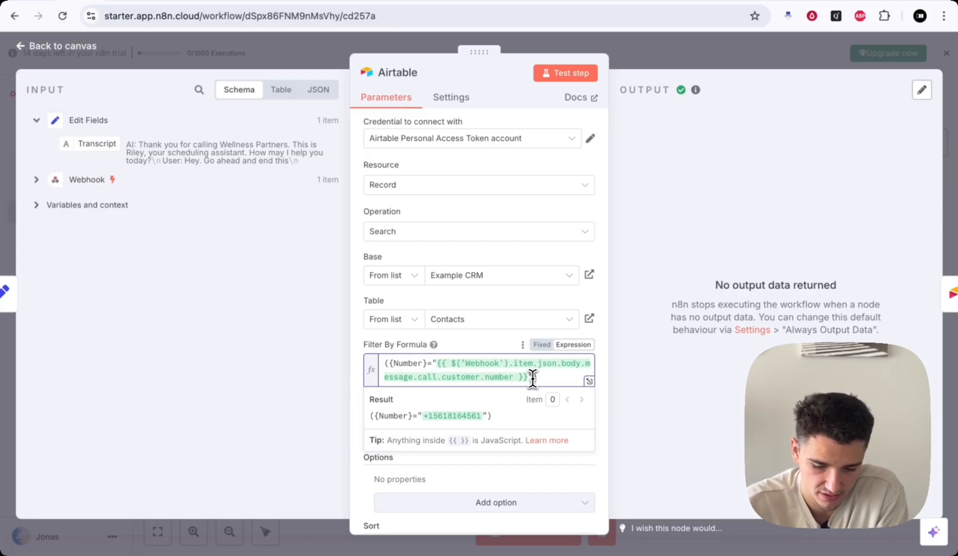
left_click(687, 66)
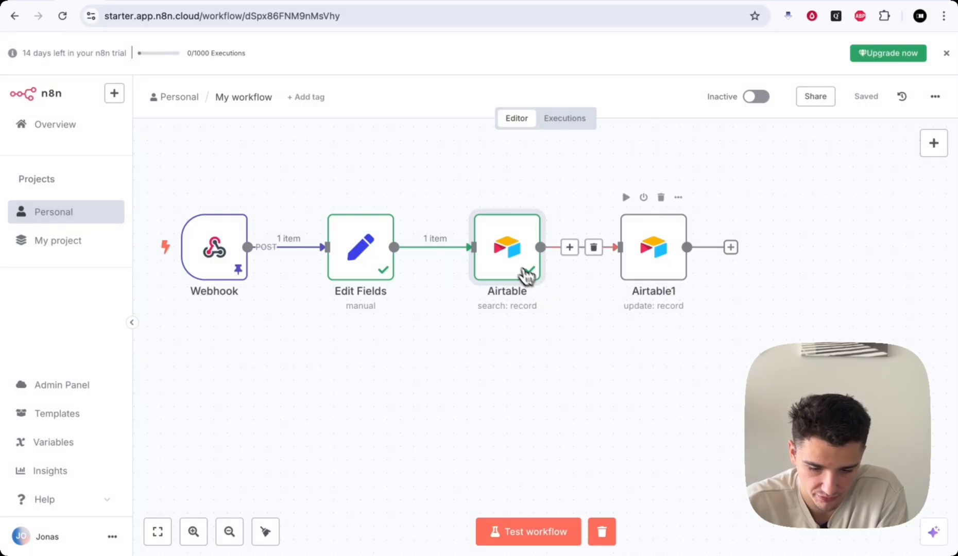
double_click(507, 264)
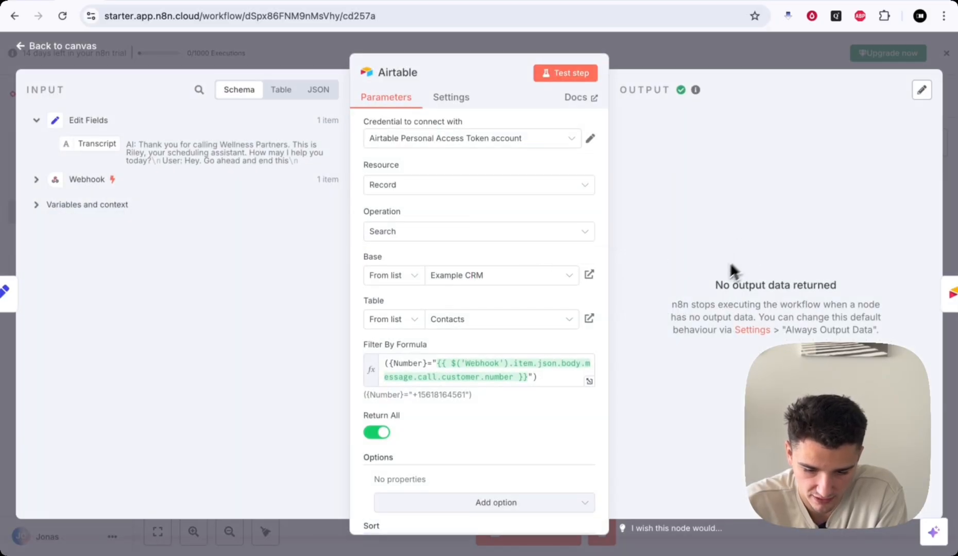
left_click(706, 52)
left_click(664, 7)
- Clear the Name-to-Status values of both contact rows in Airtable, then go back to n8n
left_click(654, 1)
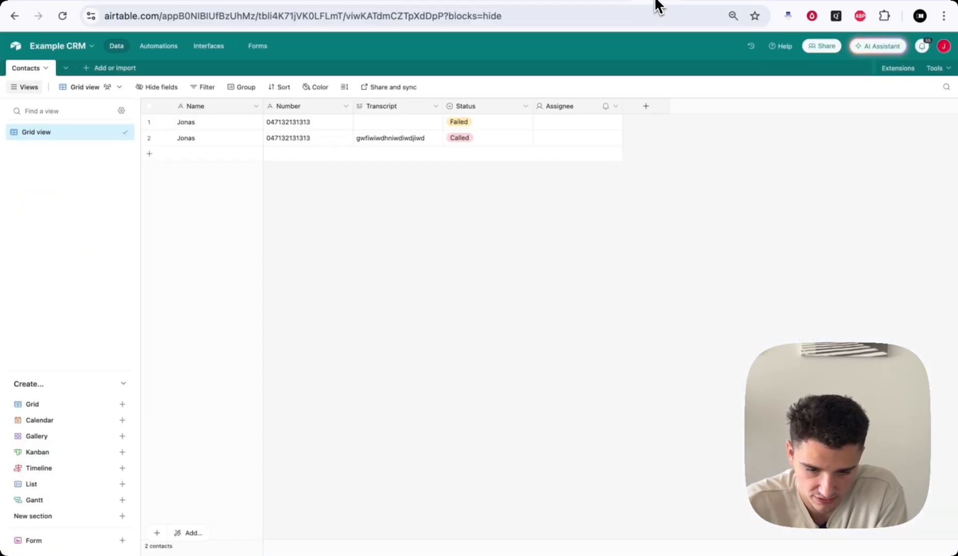
left_click(492, 140)
left_click(201, 128, "shift")
key("Delete")
left_click(348, 191)
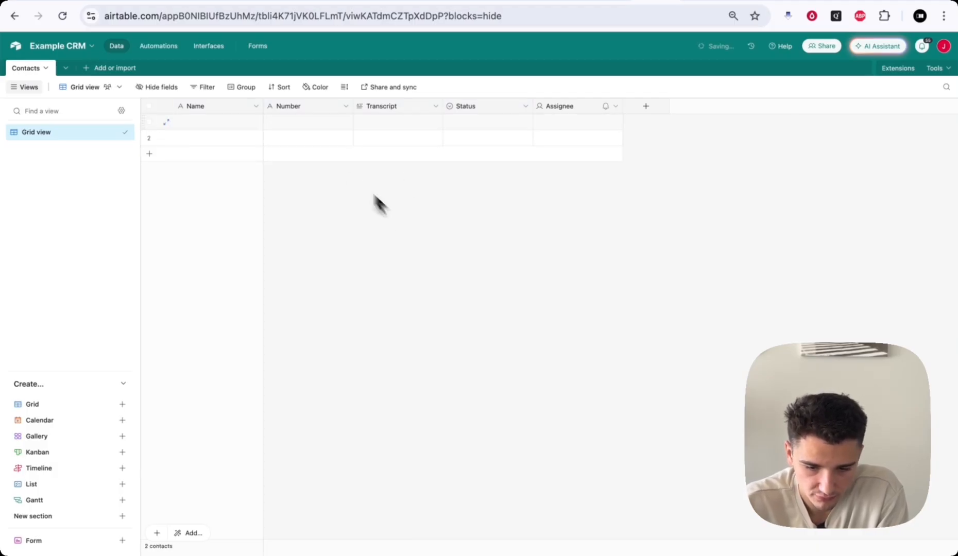
double_click(294, 137)
double_click(290, 122)
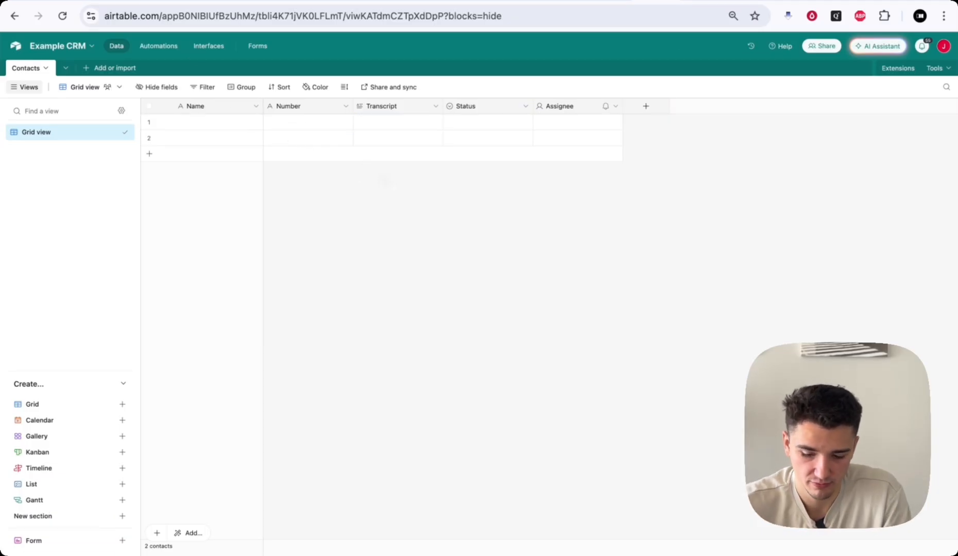
left_click(81, 2)
scroll(652, 342, "left", 2)
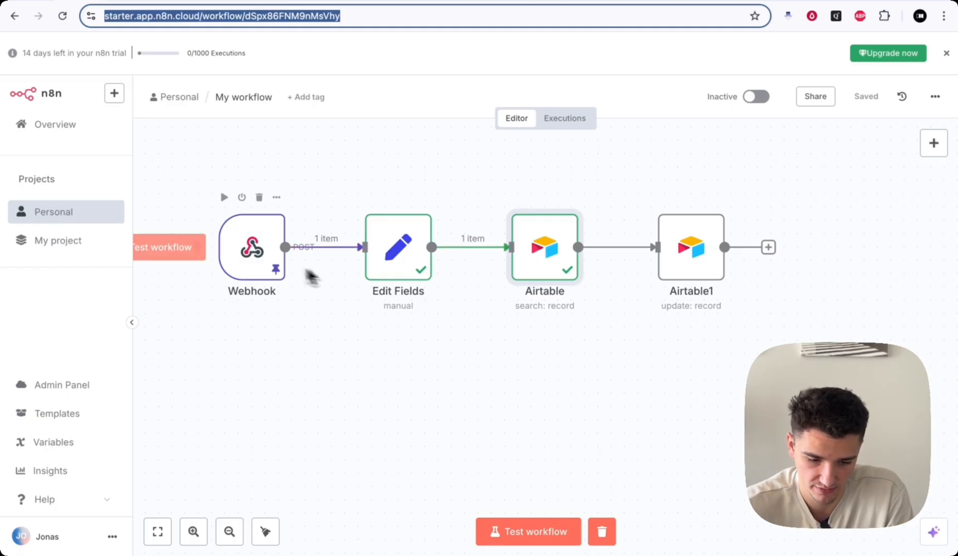
- Unpin the Webhook's sample data and start the webhook workflow listening for a call
double_click(239, 268)
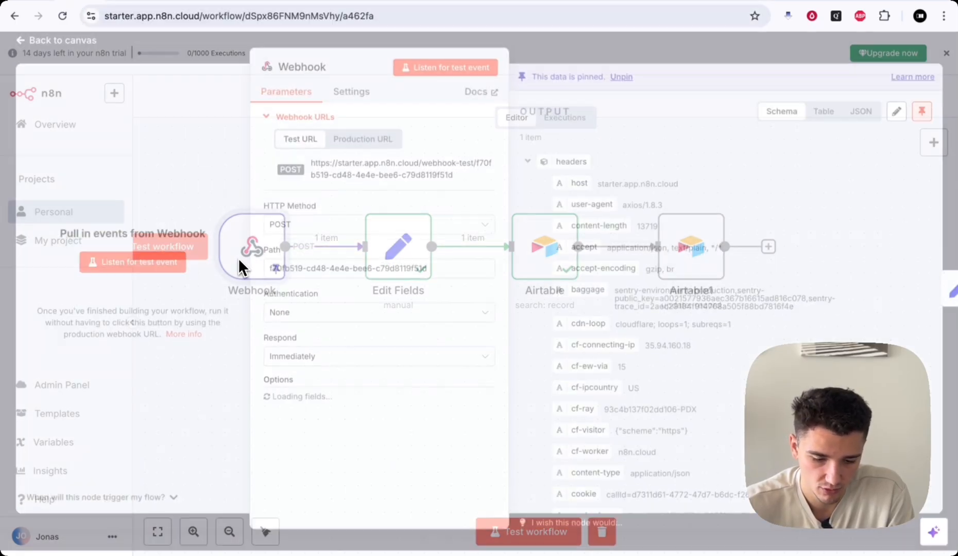
left_click(921, 108)
left_click(735, 50)
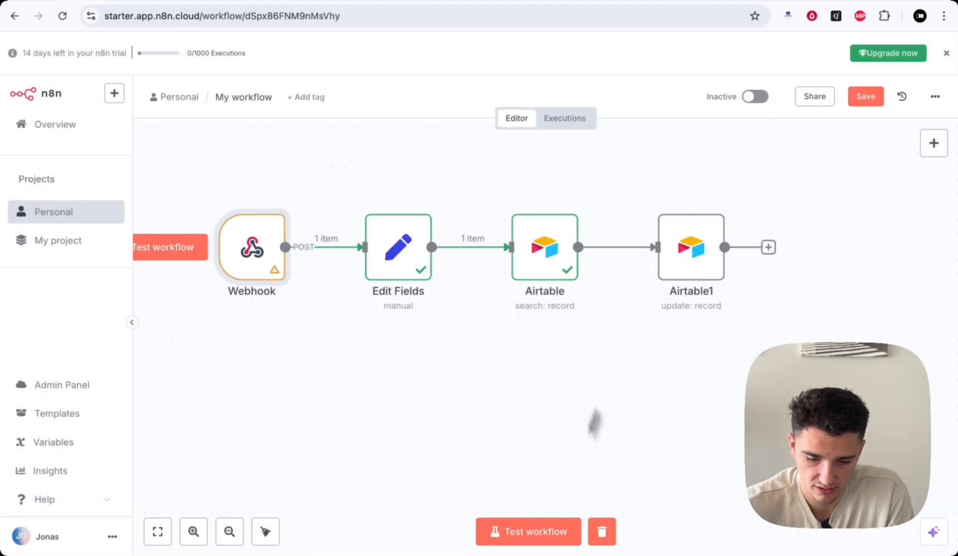
left_click(514, 538)
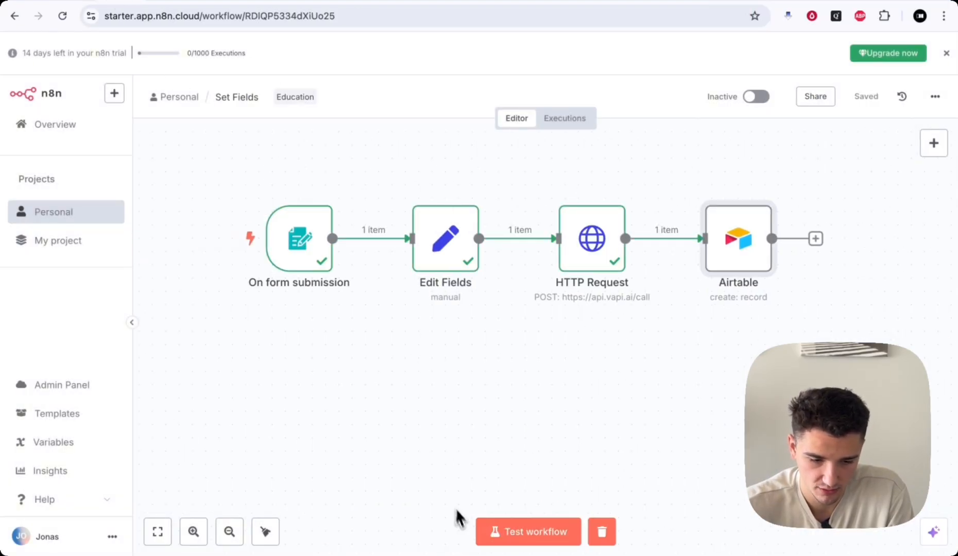
- Run the form workflow and submit the Receive A Call! form with a caller name and phone number
left_click(546, 533)
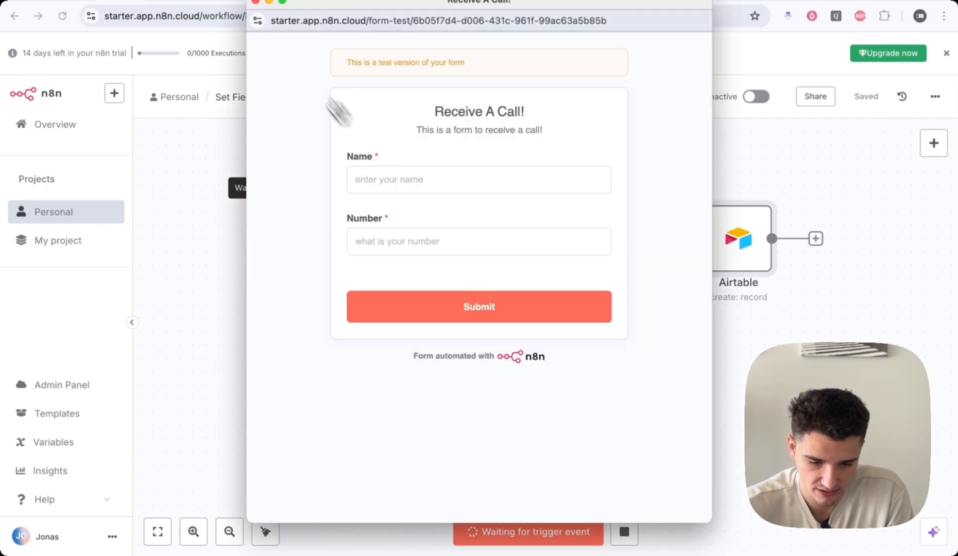
left_click(255, 2)
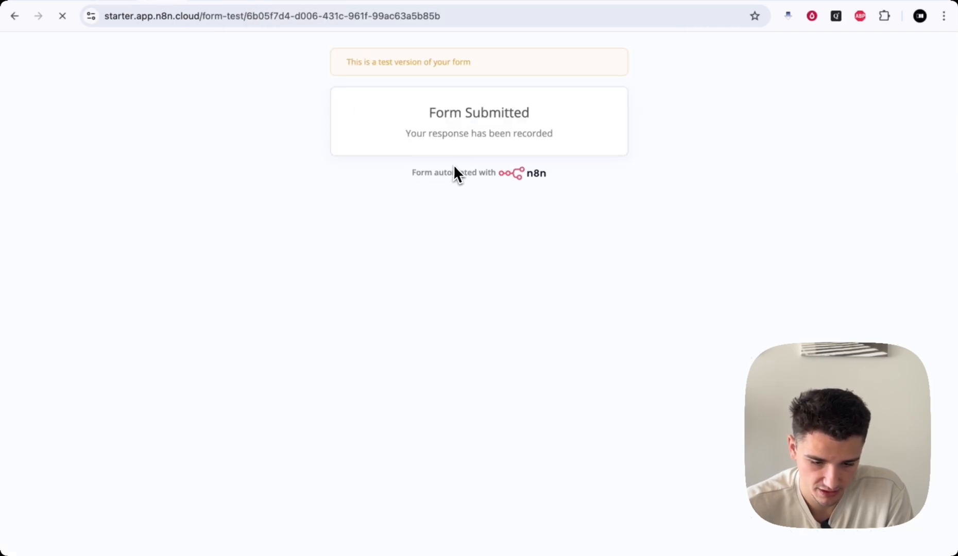
left_click(421, 186)
type("Jonas")
key("Tab")
left_click(477, 325)
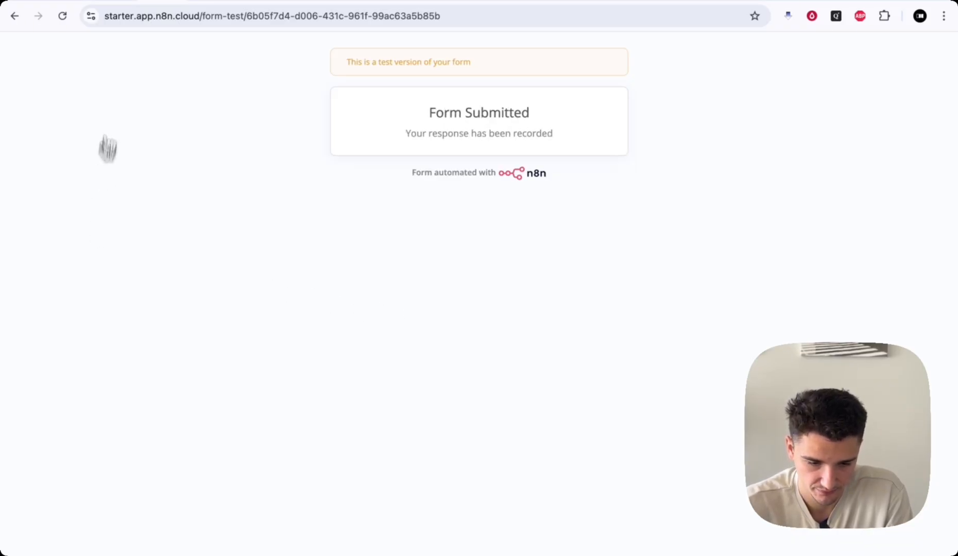
left_click(206, 5)
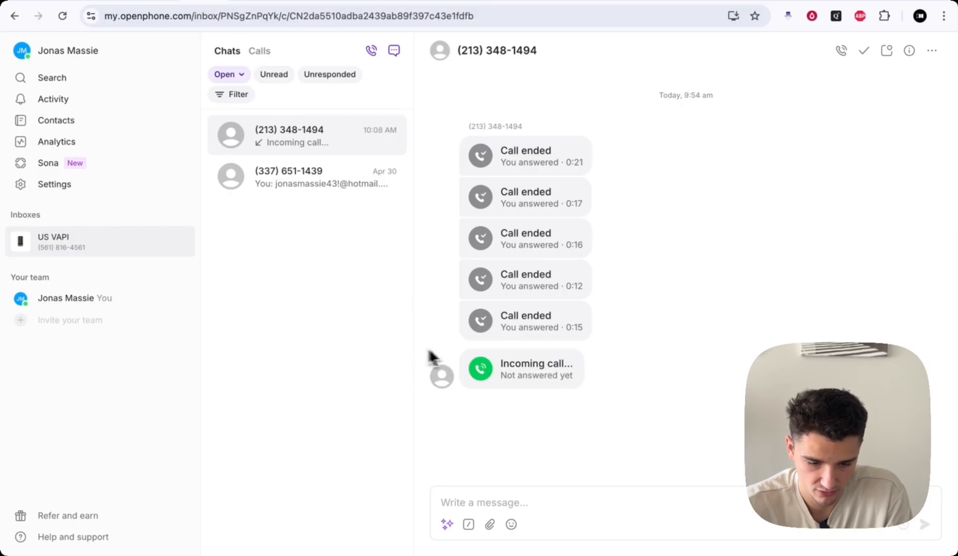
- Accept the incoming OpenPhone call, move the call panel aside, and hang up
left_click(550, 369)
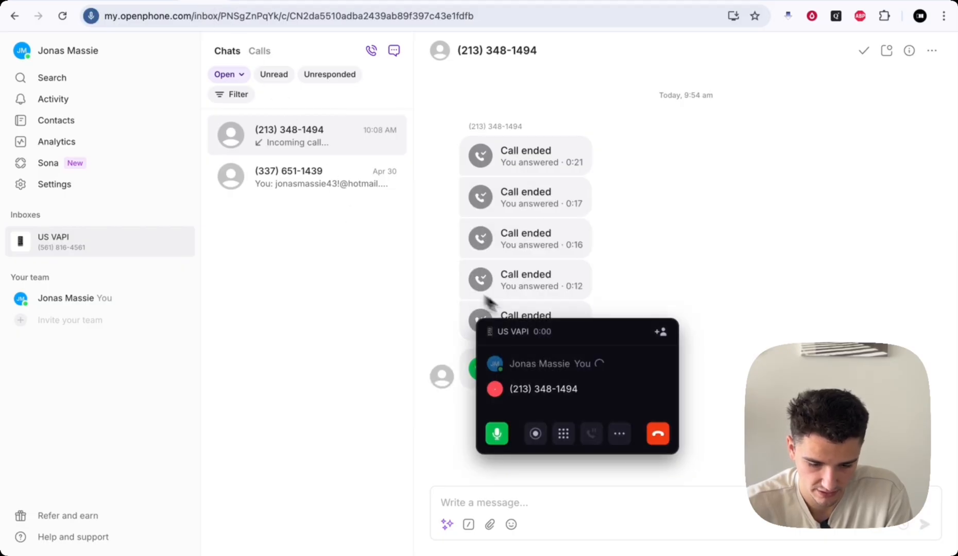
left_click_drag(573, 336, 549, 325)
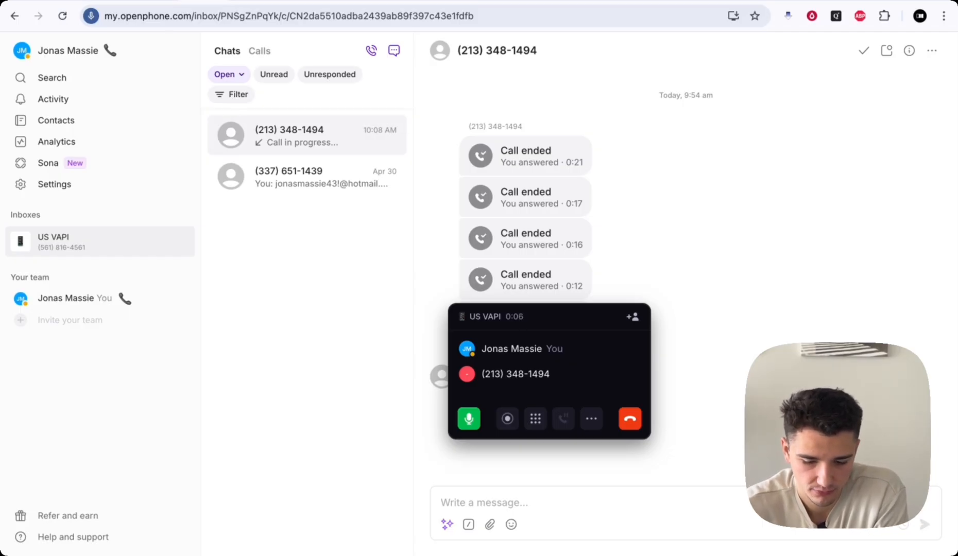
left_click(631, 421)
- Check the form workflow's run and the new Airtable contact, then return to the webhook workflow
left_click(123, 2)
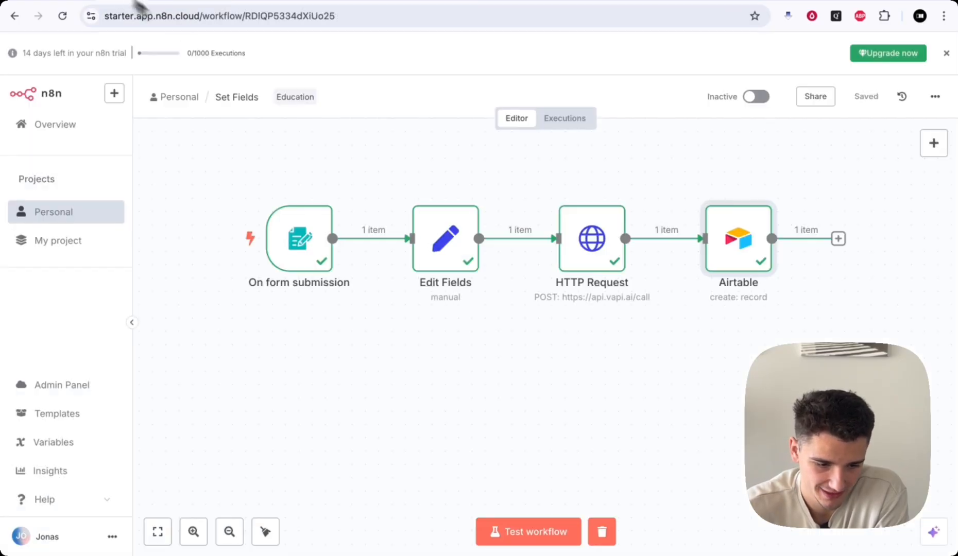
left_click(656, 4)
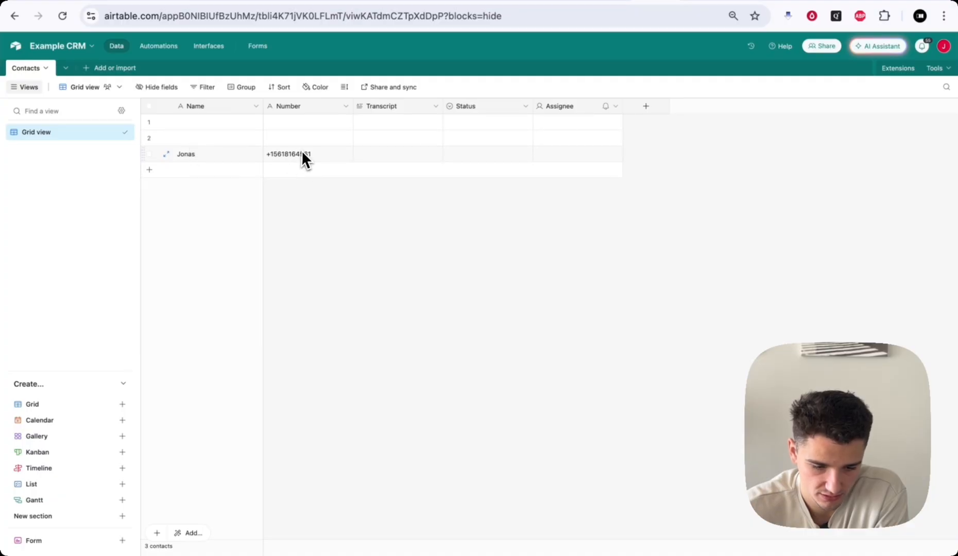
left_click(78, 2)
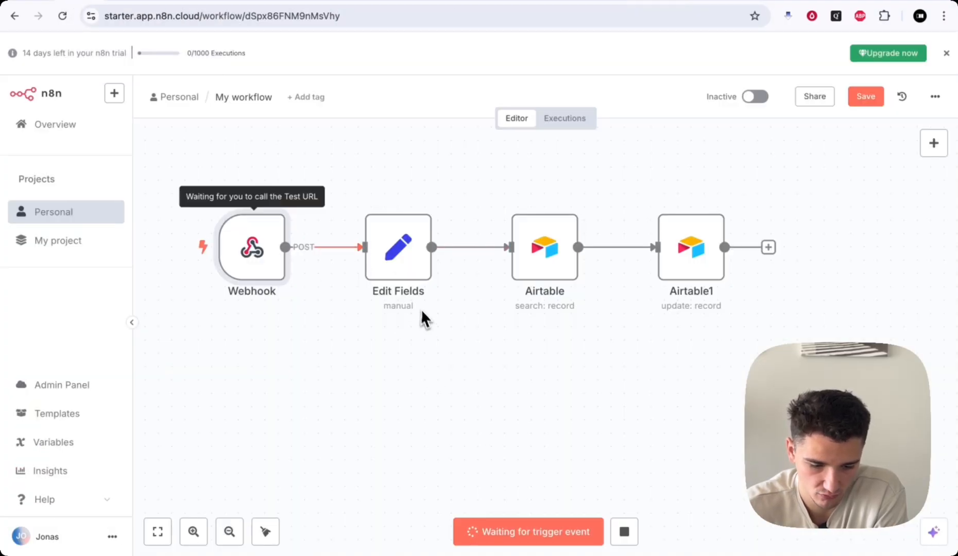
scroll(423, 317, "left", 1)
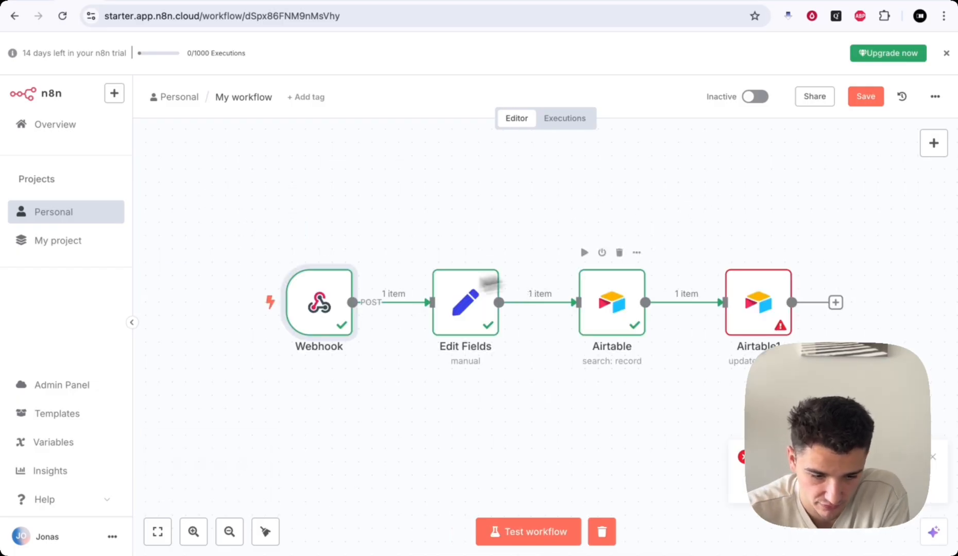
- Inspect the data received by the Webhook and returned by the contact search
double_click(320, 305)
scroll(740, 350, "down", 5)
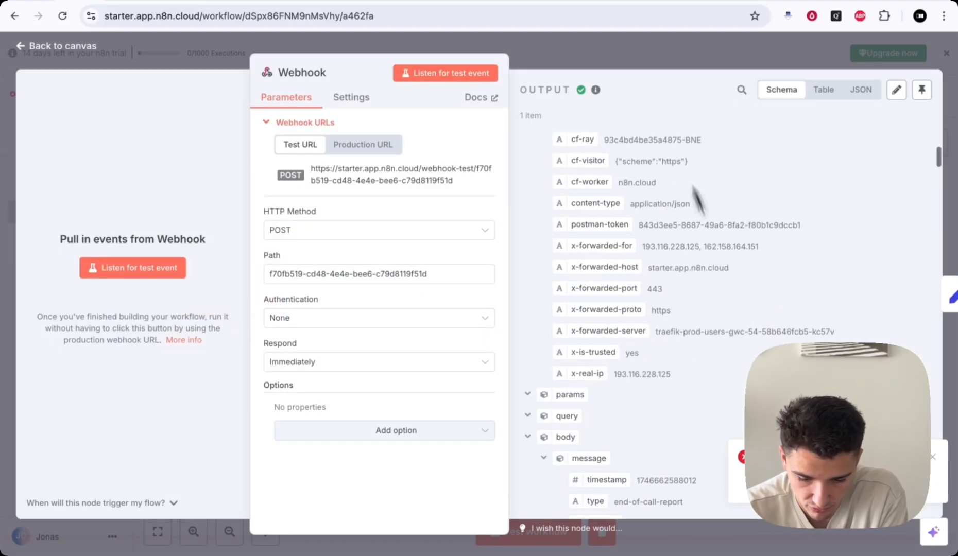
left_click(647, 64)
double_click(613, 288)
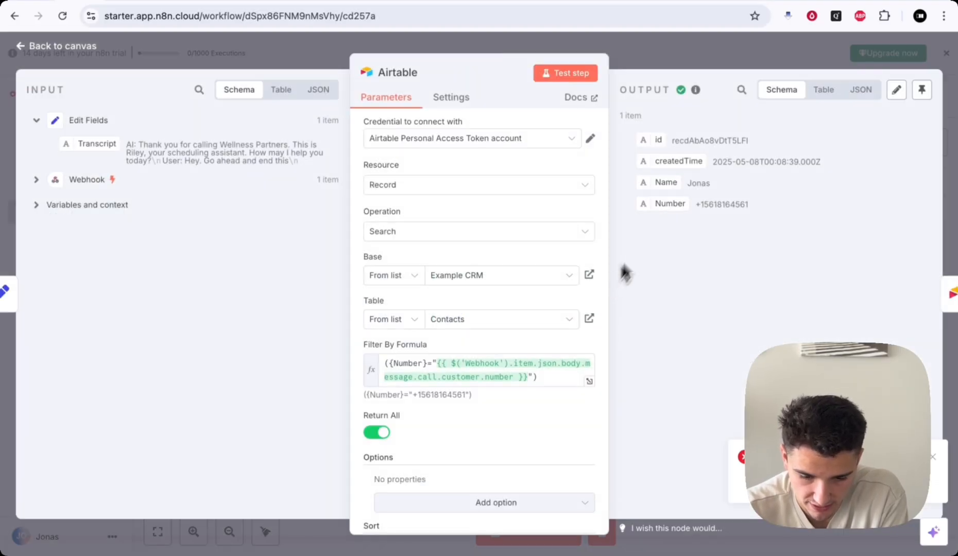
left_click(684, 58)
scroll(726, 267, "right", 4)
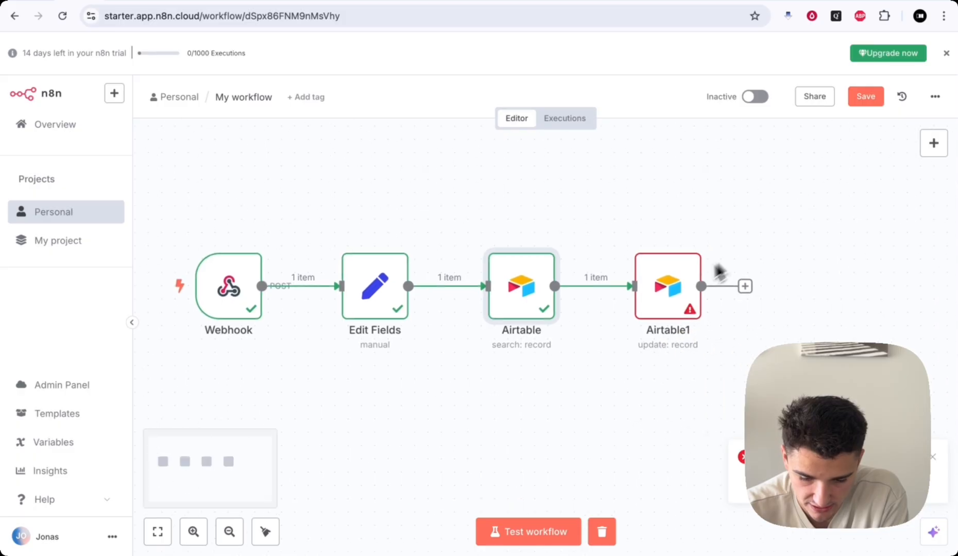
- In the Airtable update step, match on the found record's id
double_click(659, 285)
scroll(433, 299, "down", 4)
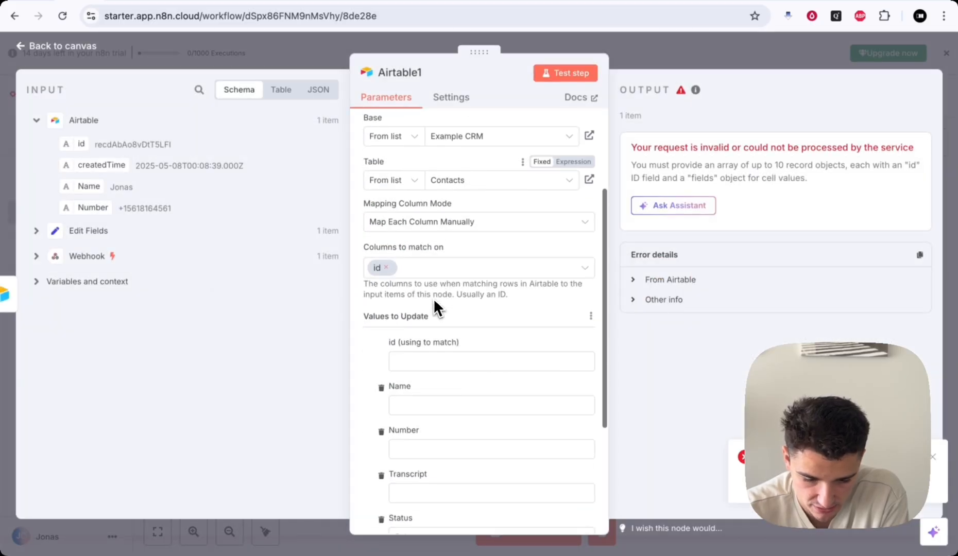
left_click(411, 350)
left_click_drag(82, 144, 389, 335)
left_click(379, 331)
scroll(380, 334, "down", 3)
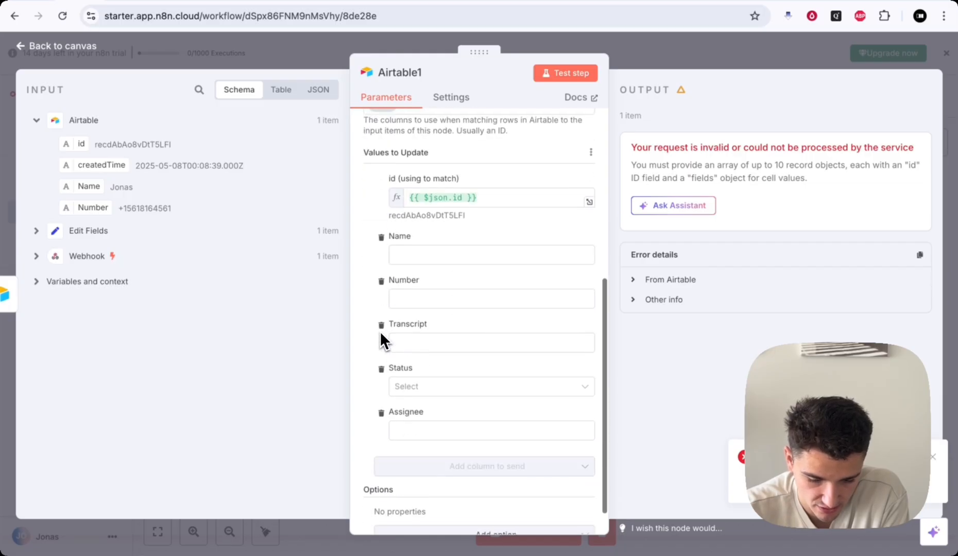
- Map Name, Number and the Edit Fields Transcript into the update and set Status to Called
left_click_drag(77, 190, 399, 255)
left_click_drag(94, 209, 480, 312)
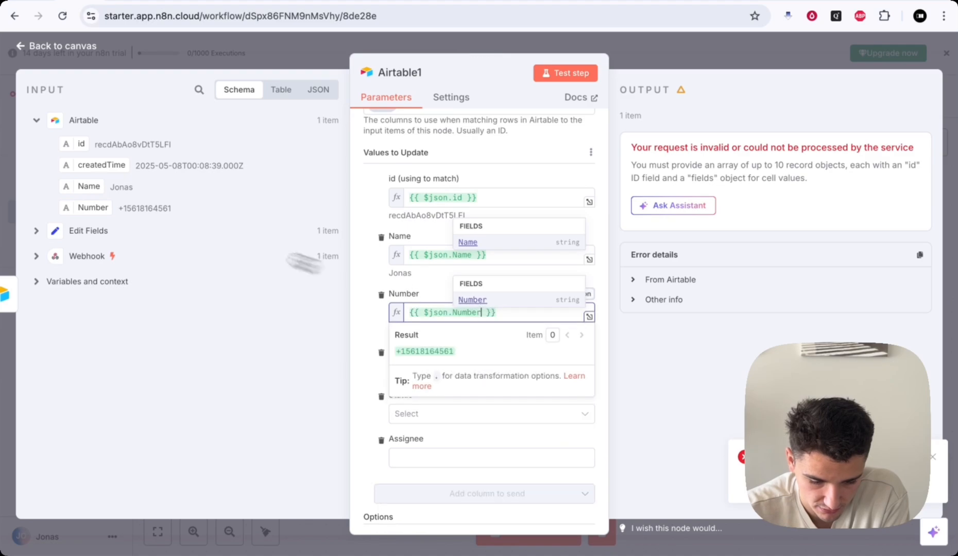
left_click(36, 233)
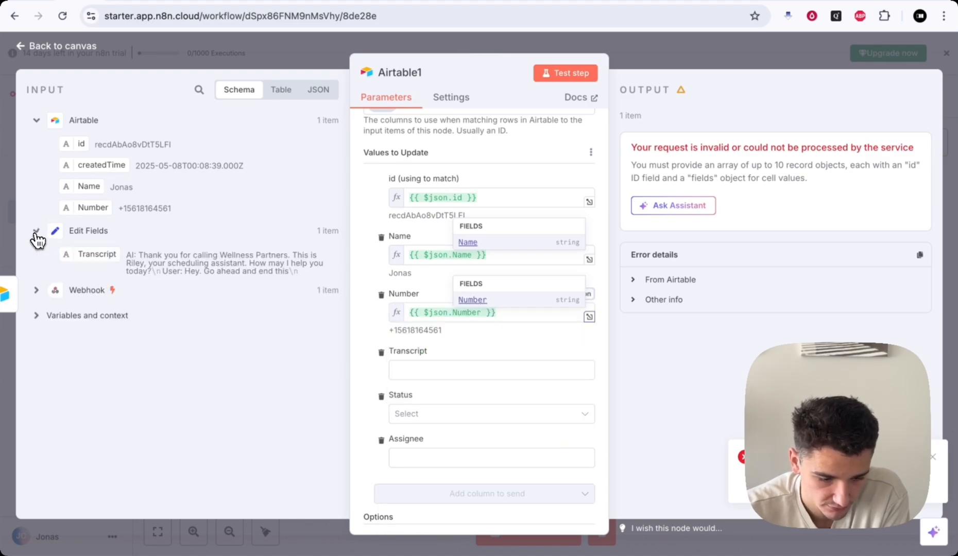
left_click_drag(92, 260, 391, 372)
left_click(436, 379)
left_click(429, 410)
left_click(719, 62)
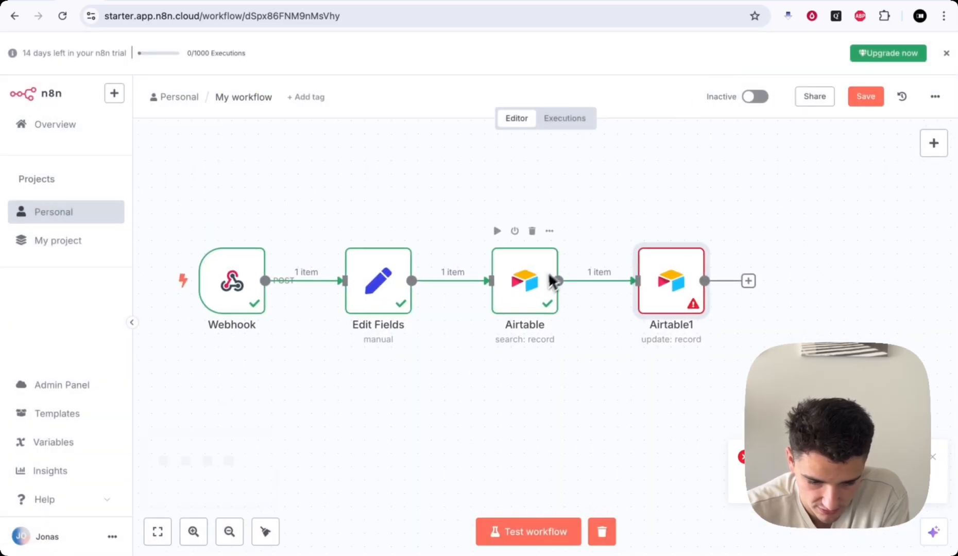
- Save the workflow and pin the Webhook's received call data
left_click(868, 101)
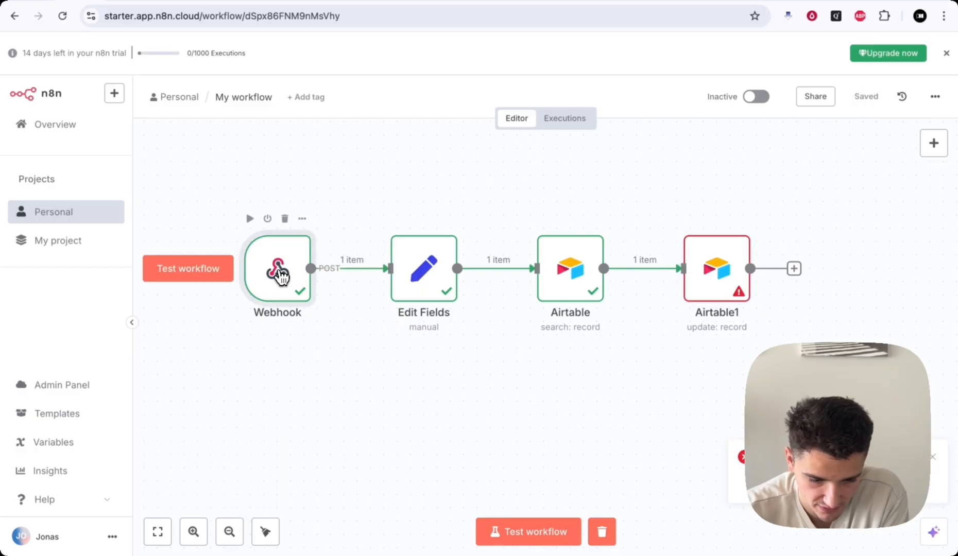
double_click(278, 271)
left_click(920, 100)
left_click(710, 62)
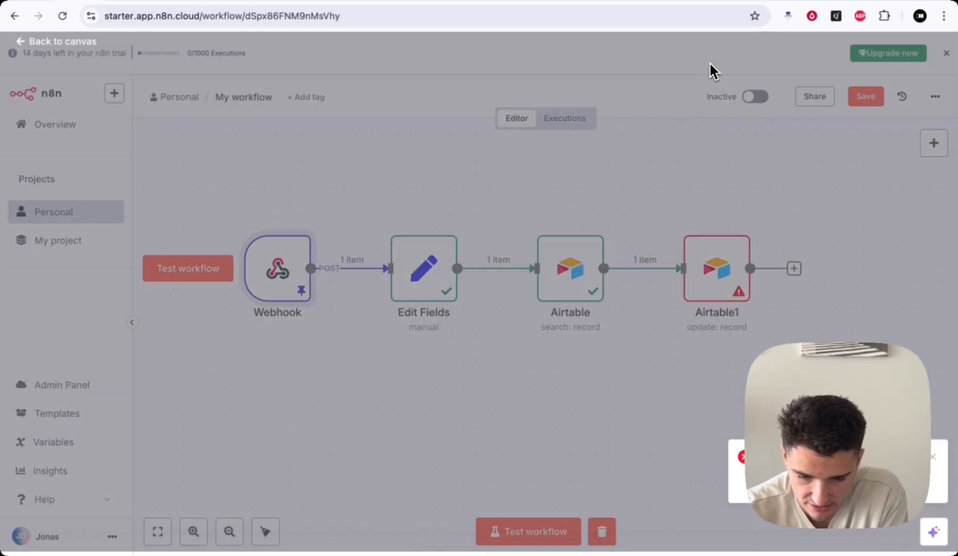
- Delete the two empty contact rows in Airtable, then return to the workflow editor
left_click(637, 4)
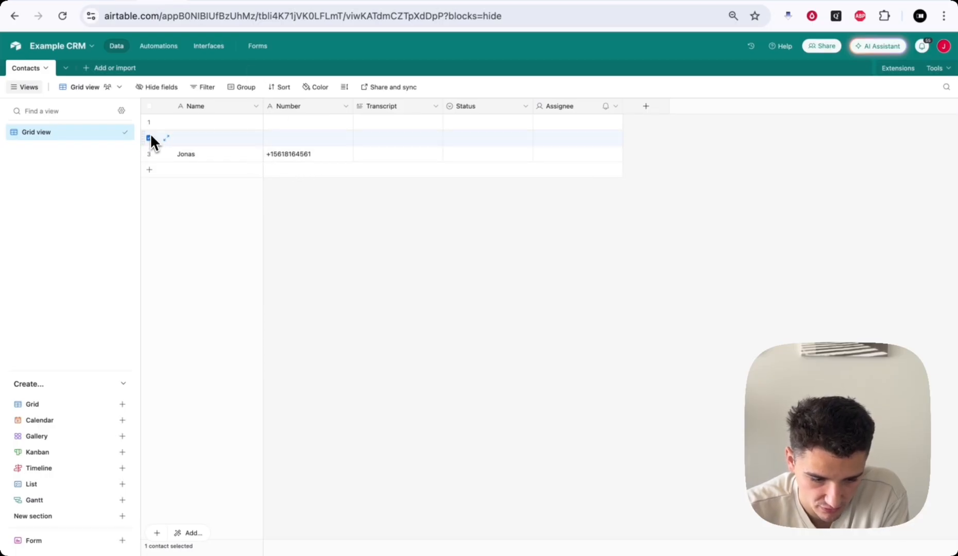
right_click(212, 132)
left_click(236, 166)
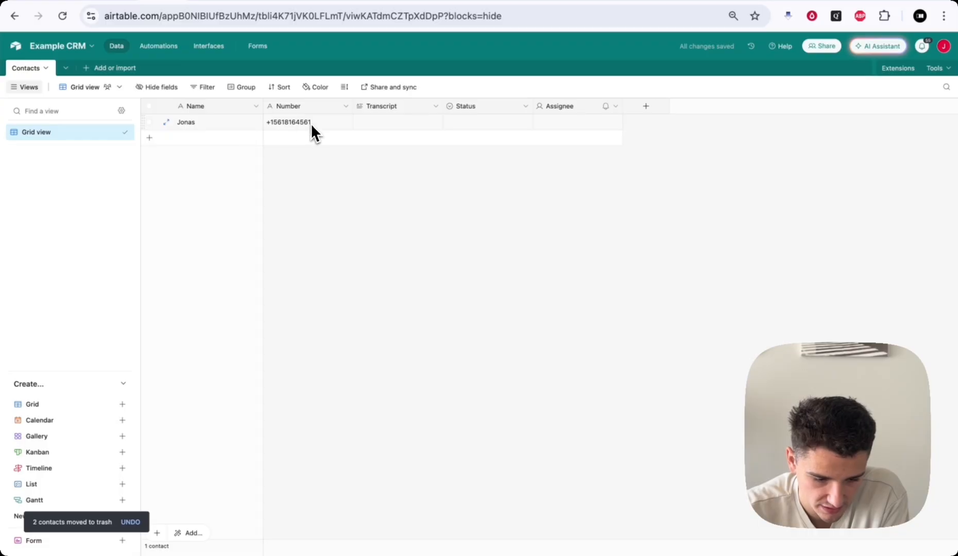
left_click(85, 6)
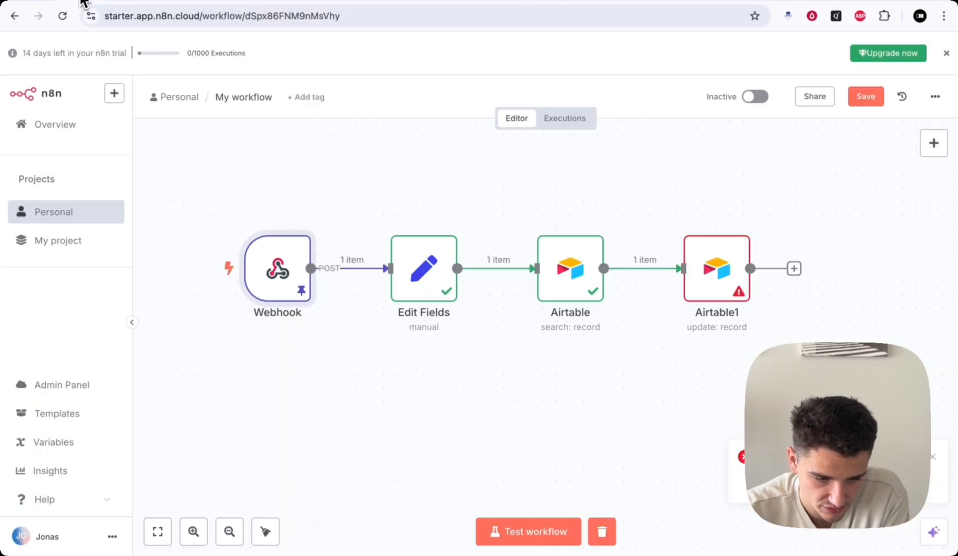
- Run the workflow with the pinned call data and confirm Airtable's Transcript cell holds the transcript
left_click(539, 535)
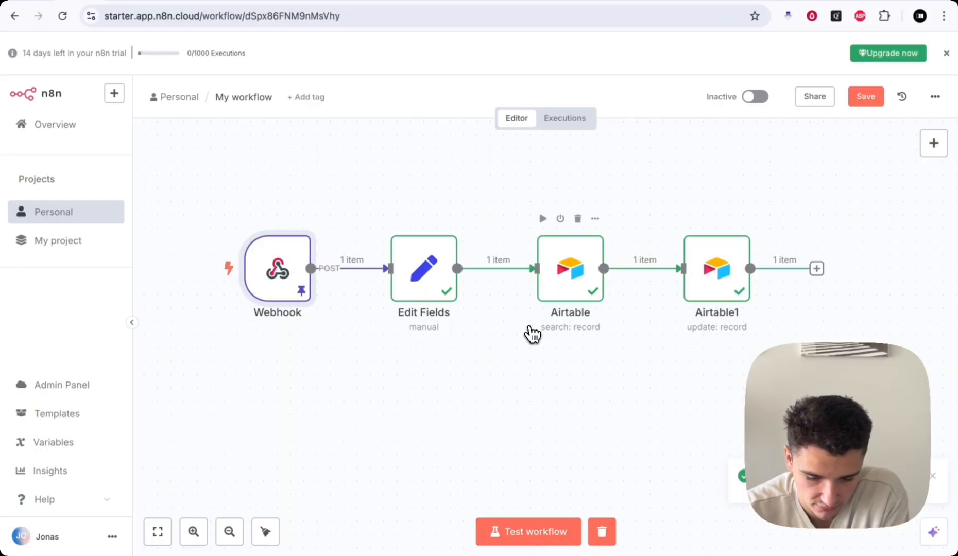
left_click(156, 6)
left_click(382, 129)
left_click(383, 127)
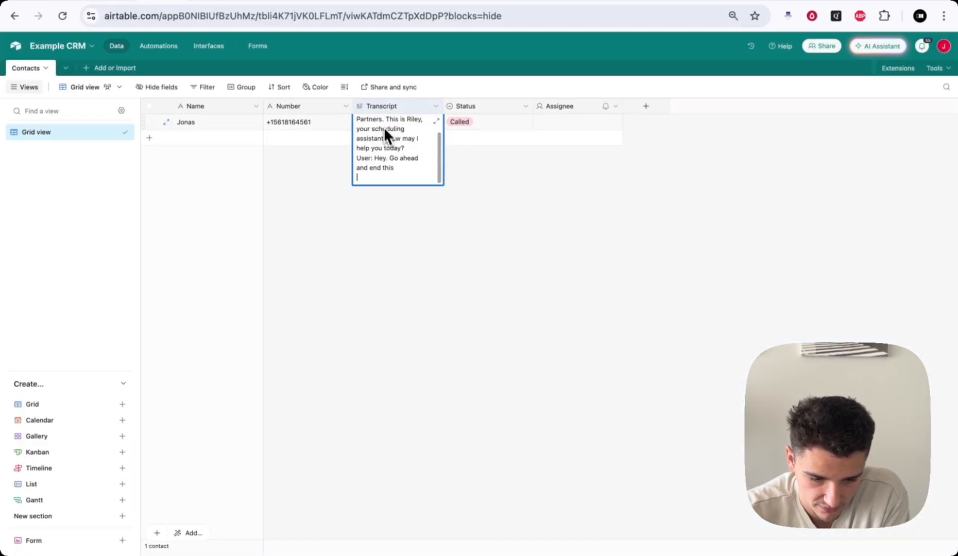
left_click(474, 281)
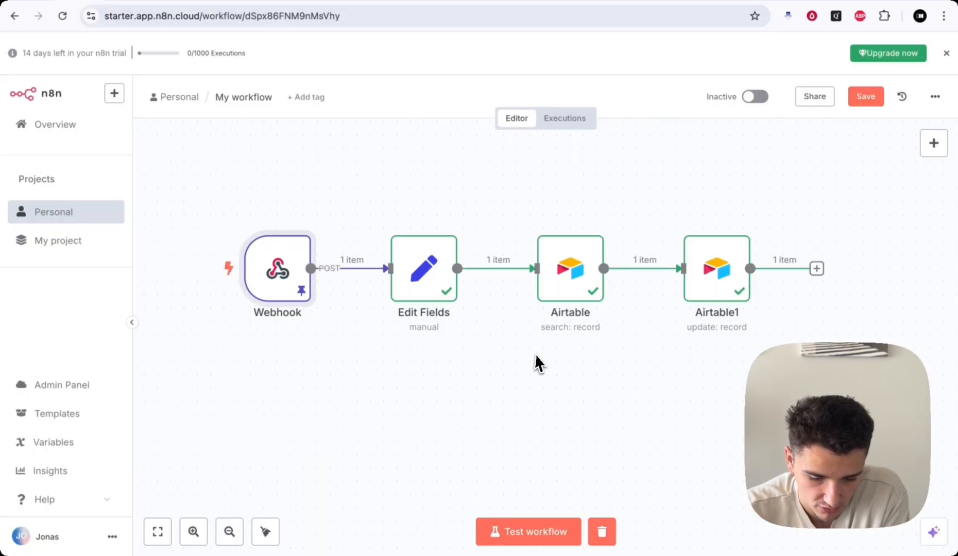